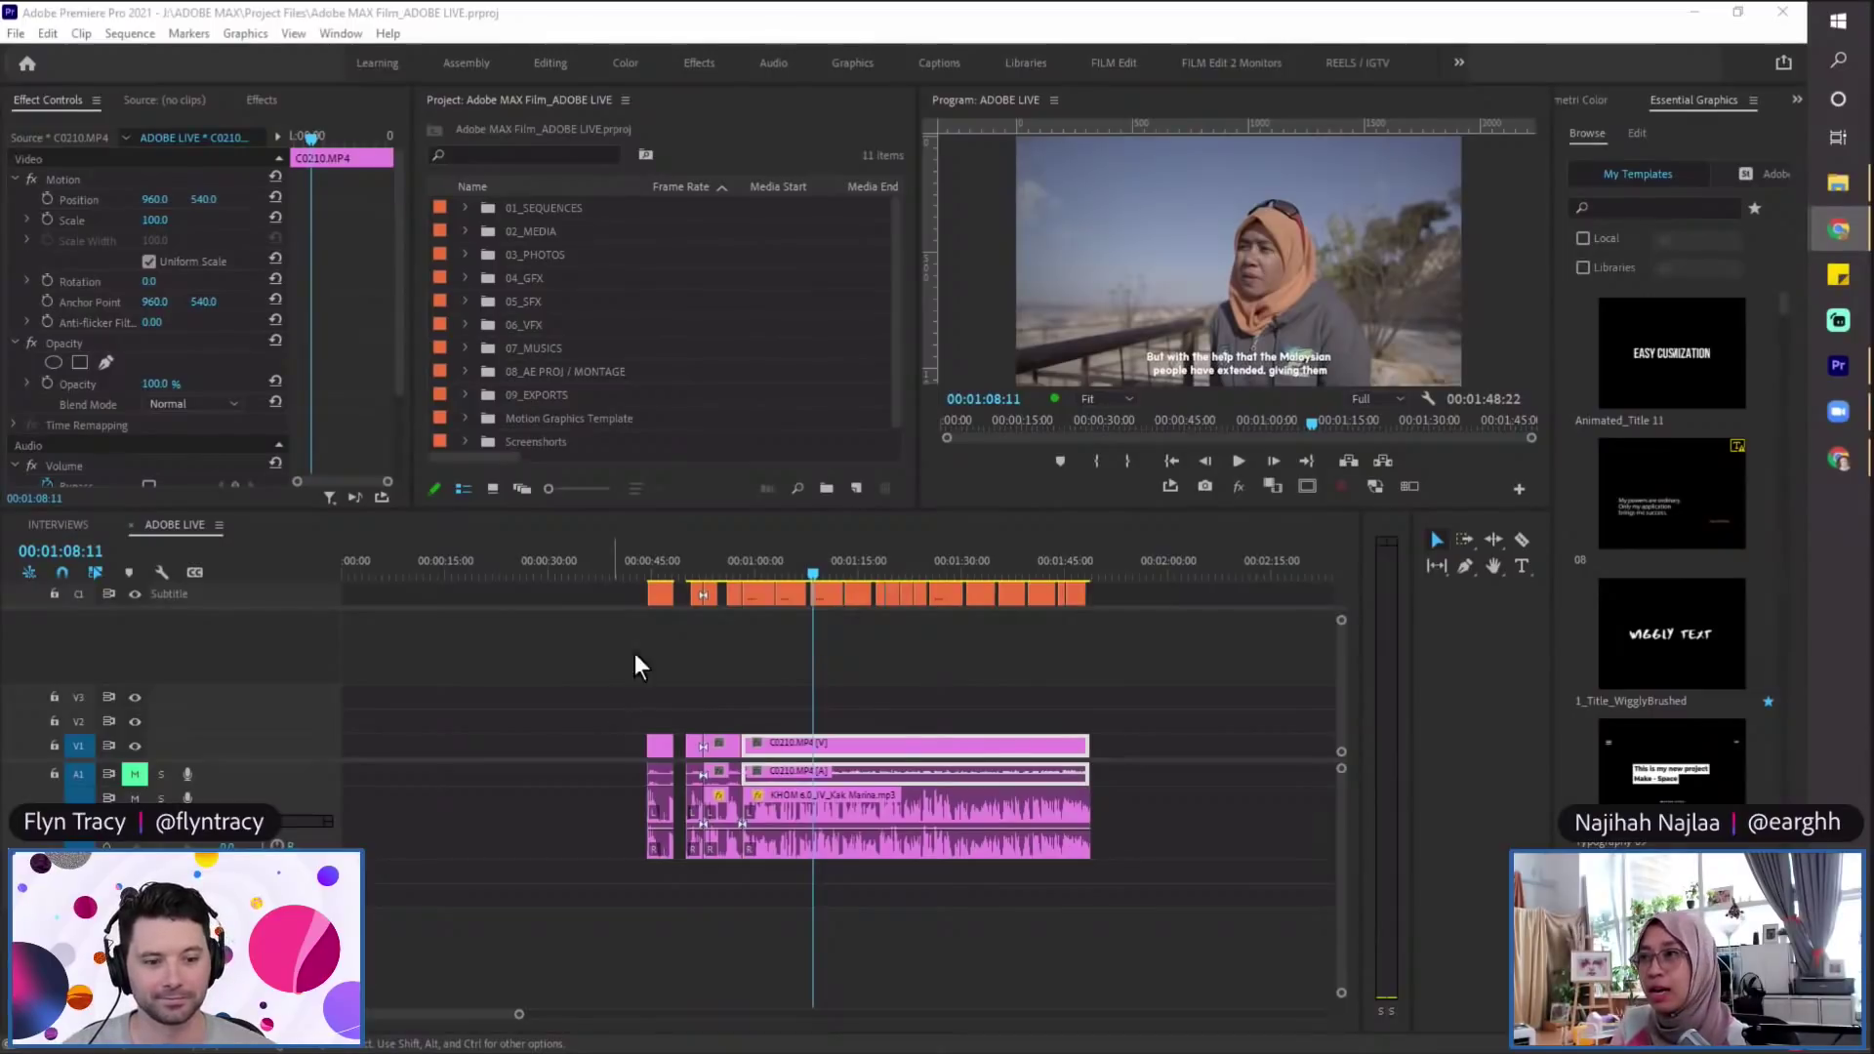
Step: Review the Scratch Disks settings for a new project without creating the project
click(16, 34)
click(16, 33)
click(16, 33)
click(388, 35)
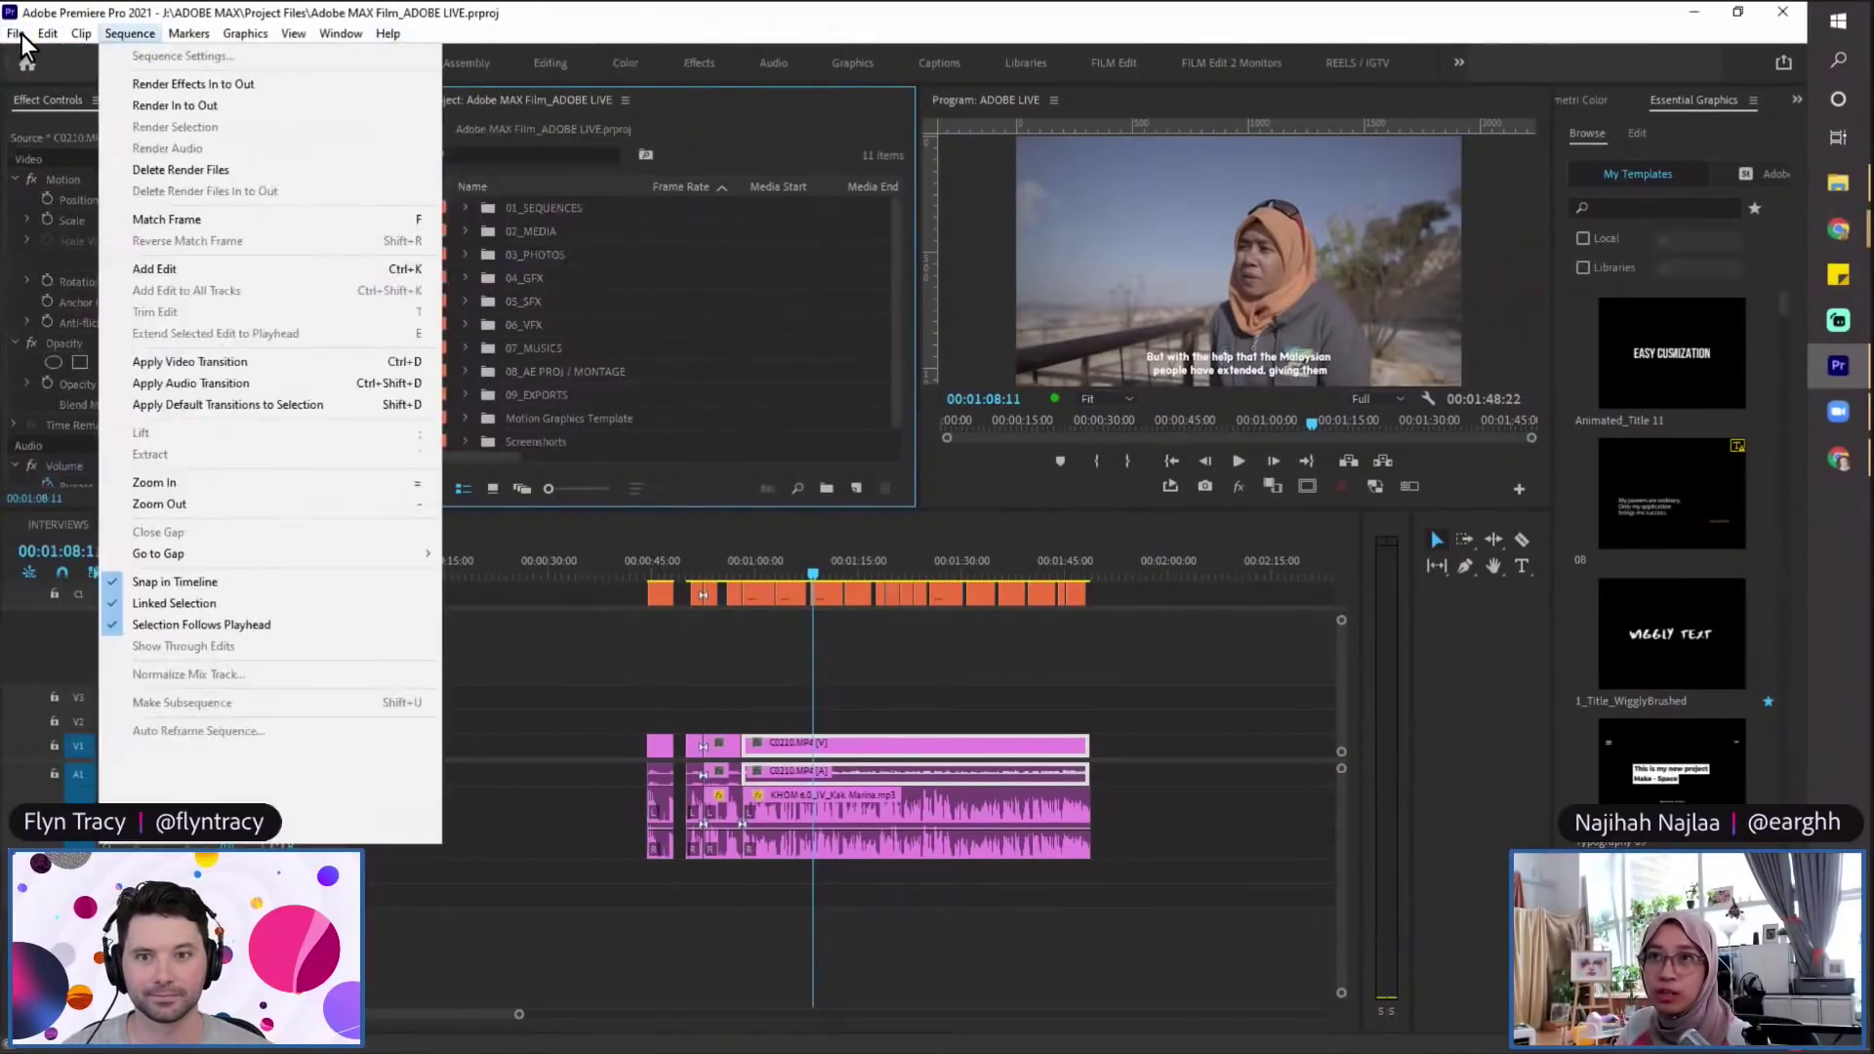
mouse_move(16, 33)
mouse_move(283, 56)
click(354, 58)
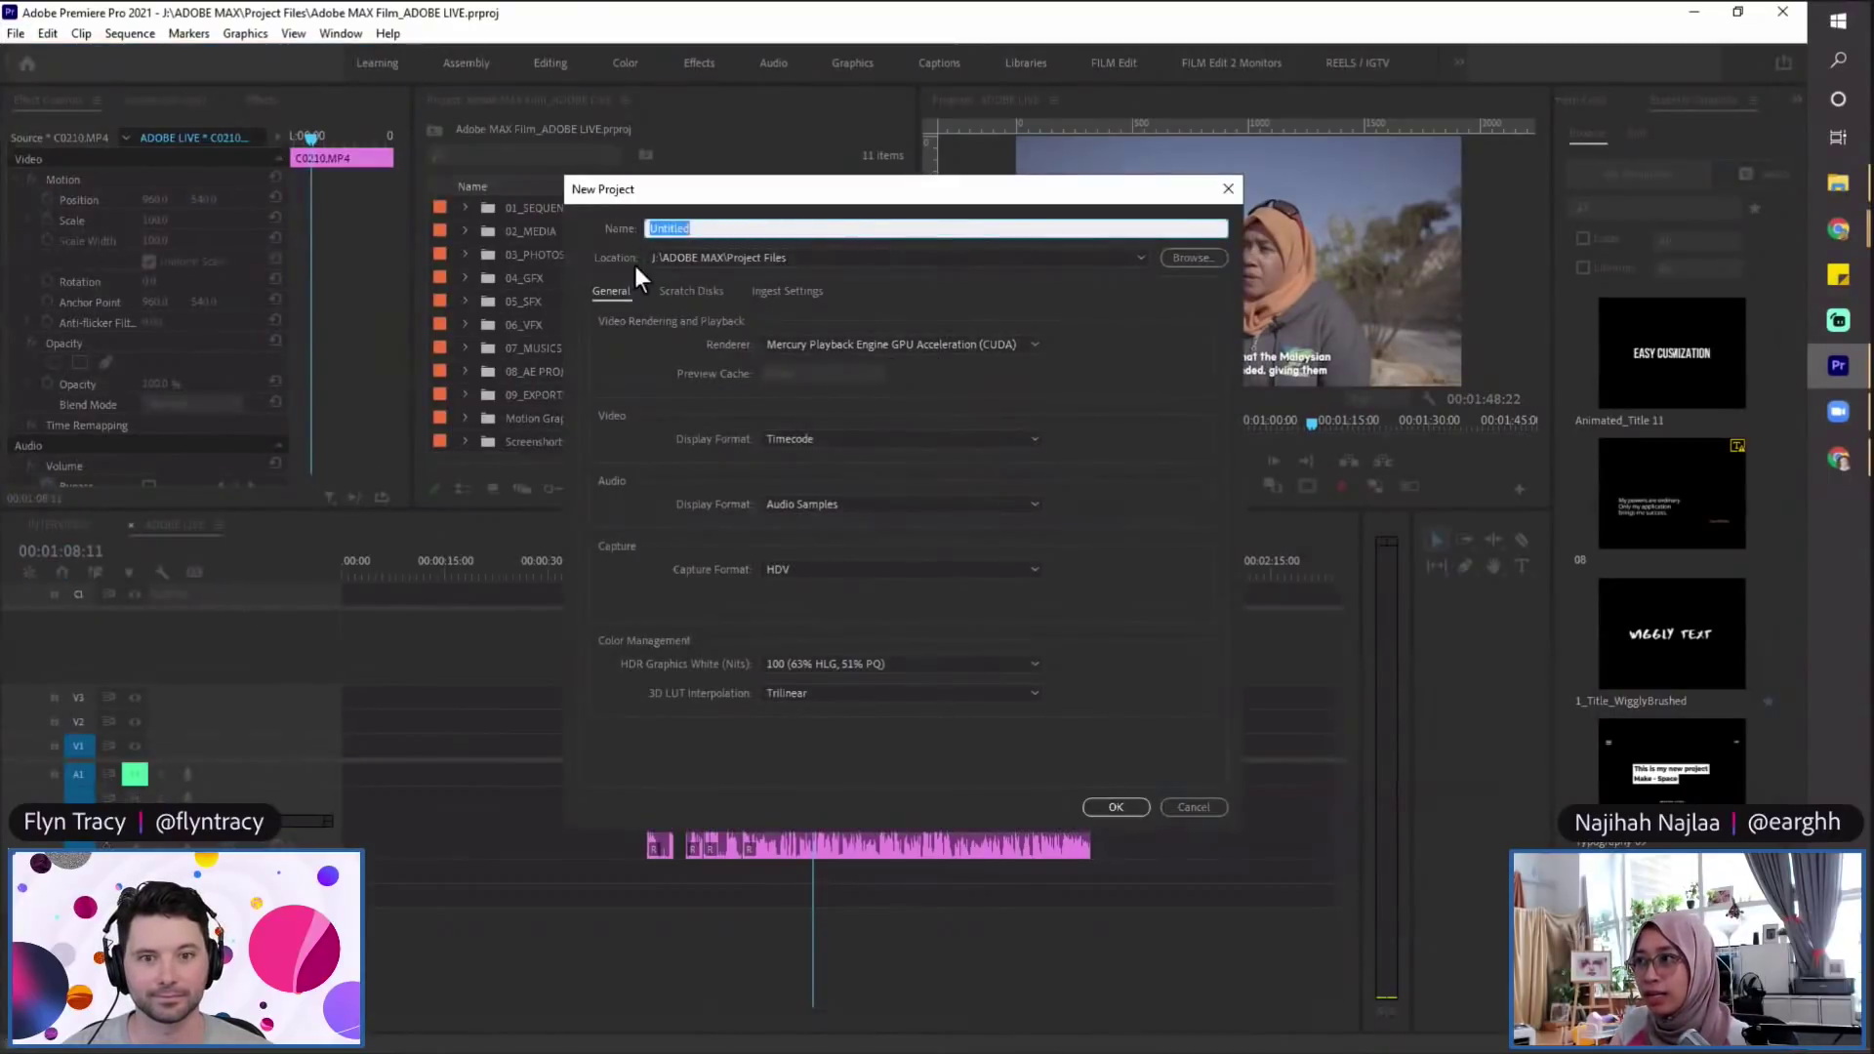
click(693, 289)
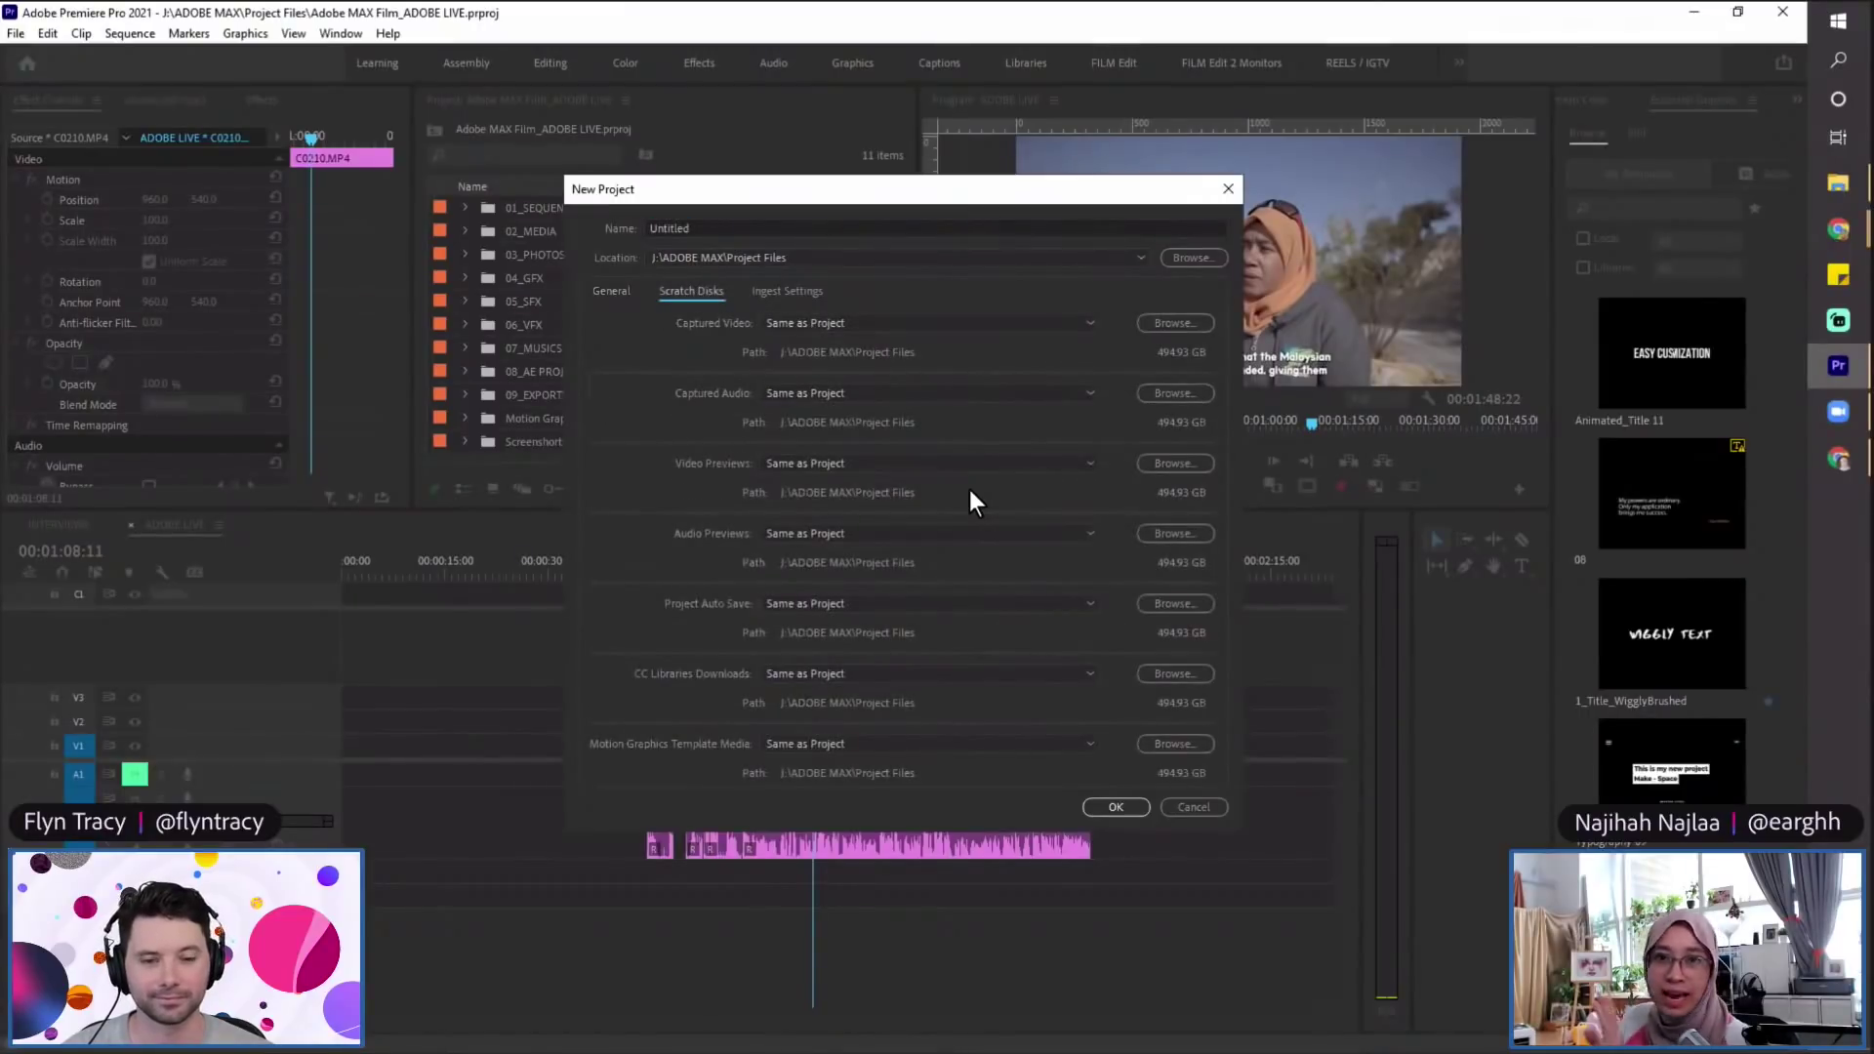
click(1192, 808)
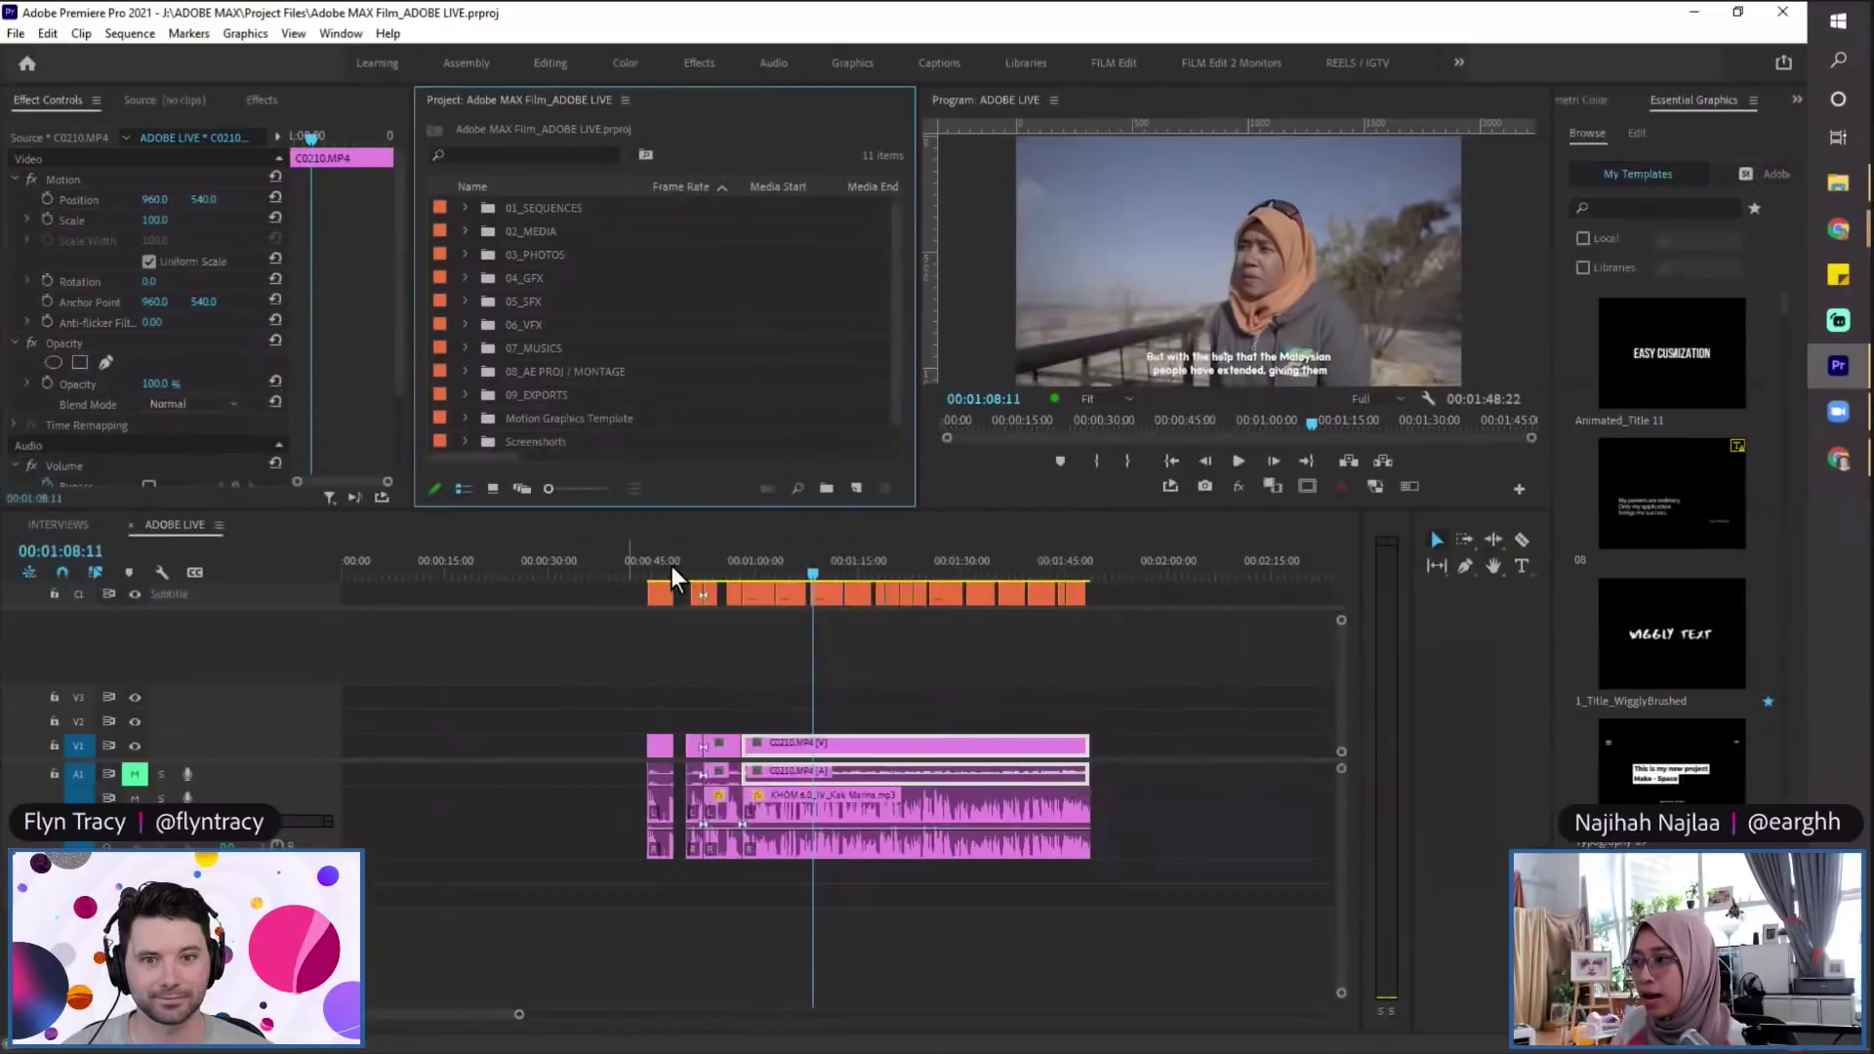
Step: Try switching off Composite in Linear Color in the ADOBE LIVE sequence settings, and leave the settings without applying the change
click(791, 575)
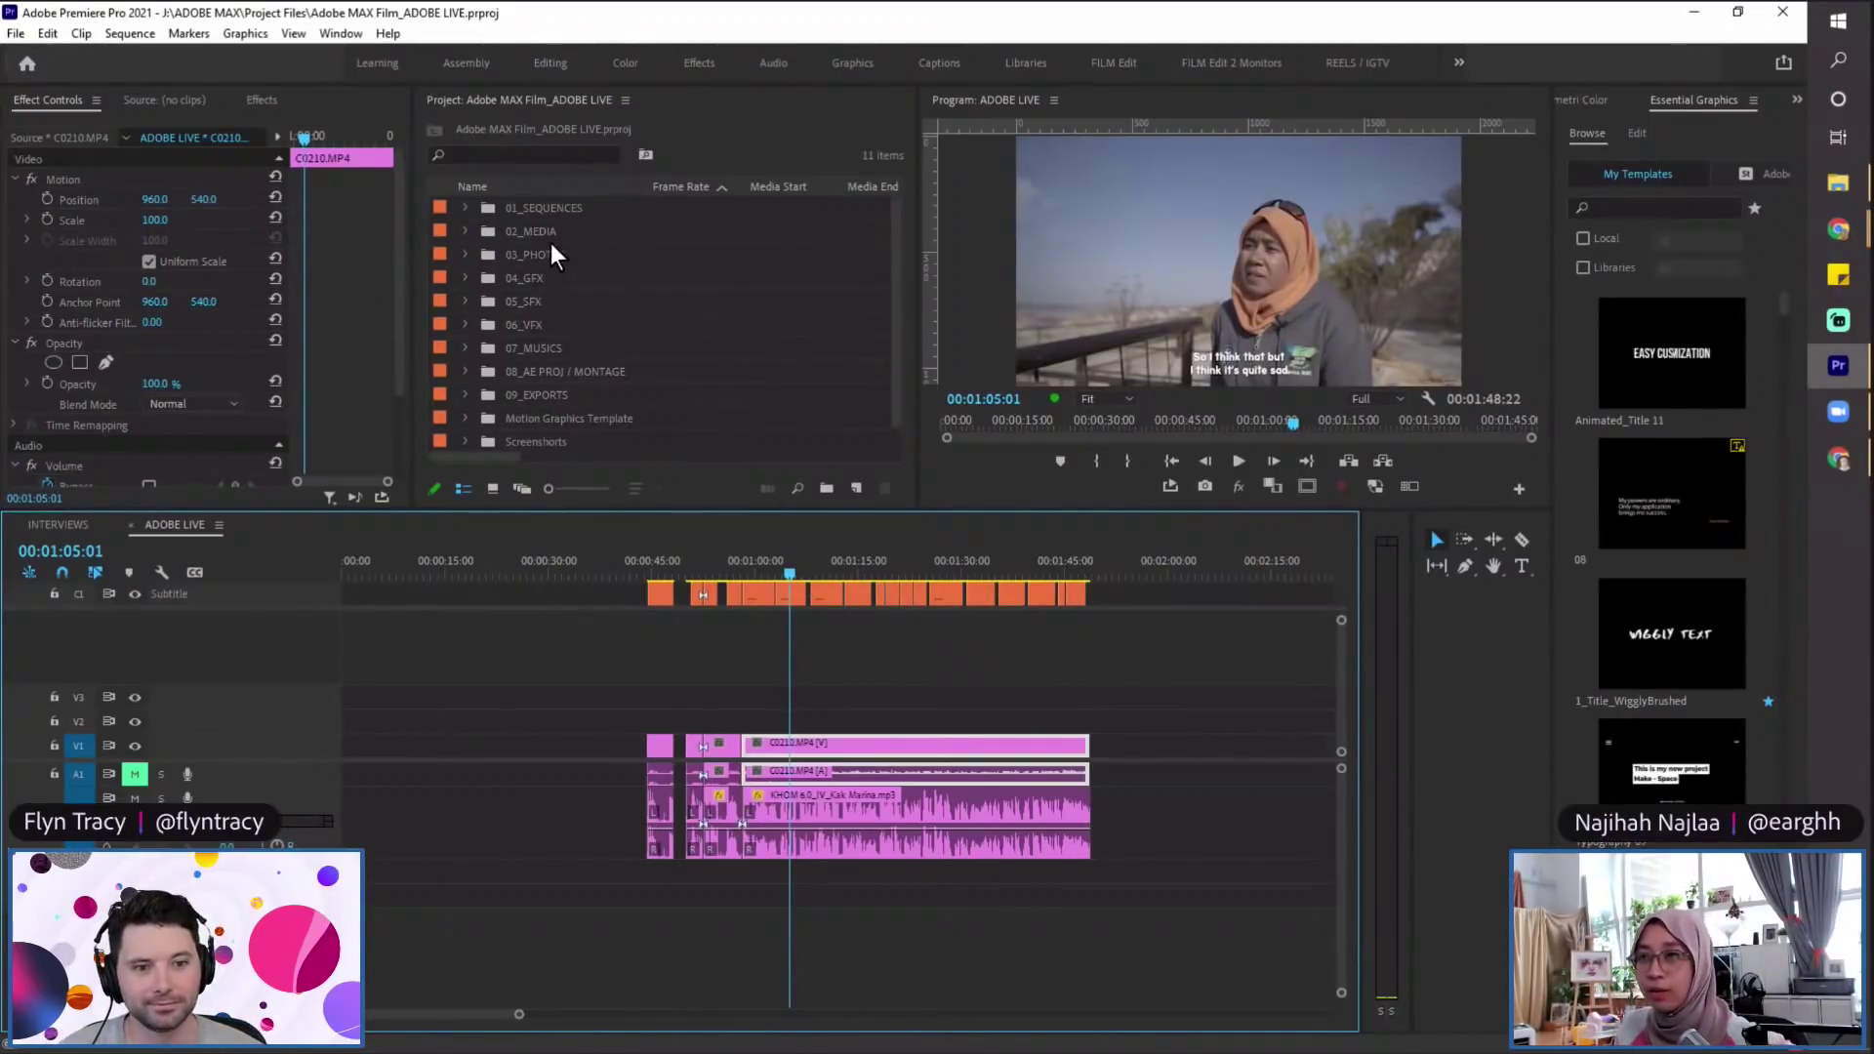
click(142, 37)
click(184, 55)
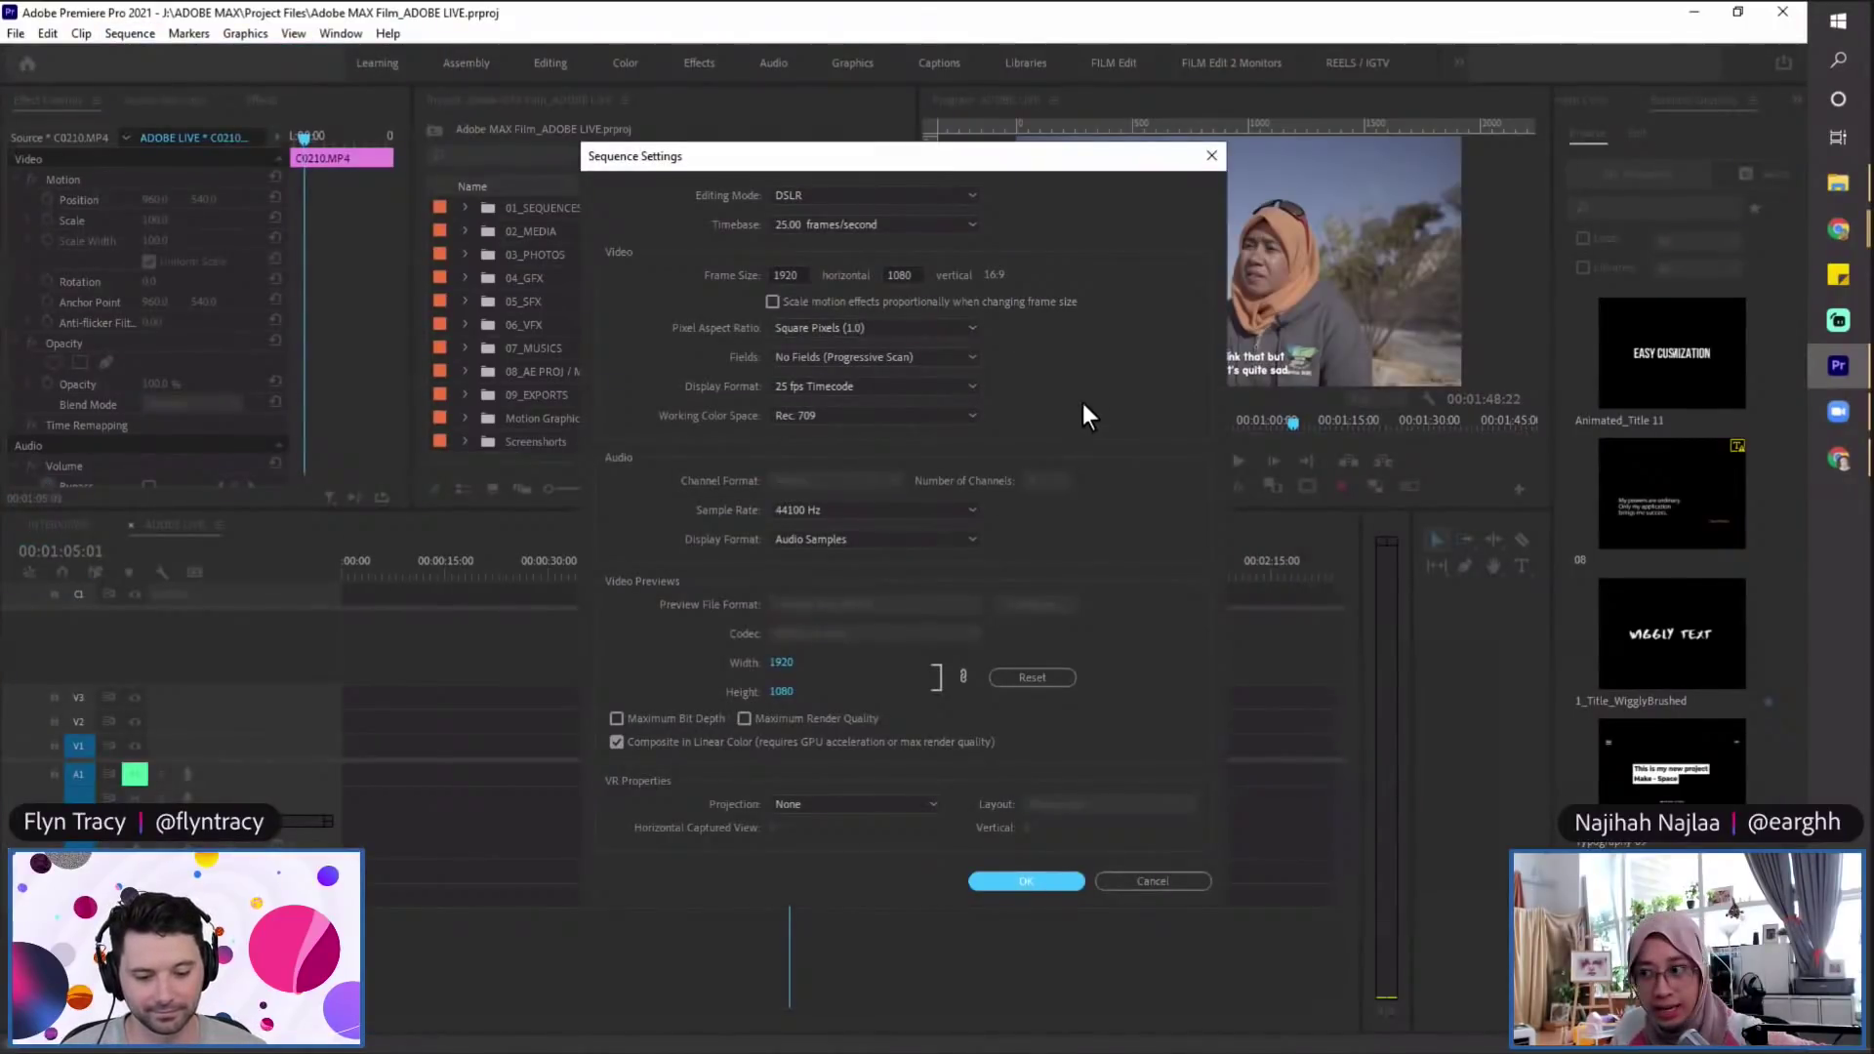
click(619, 744)
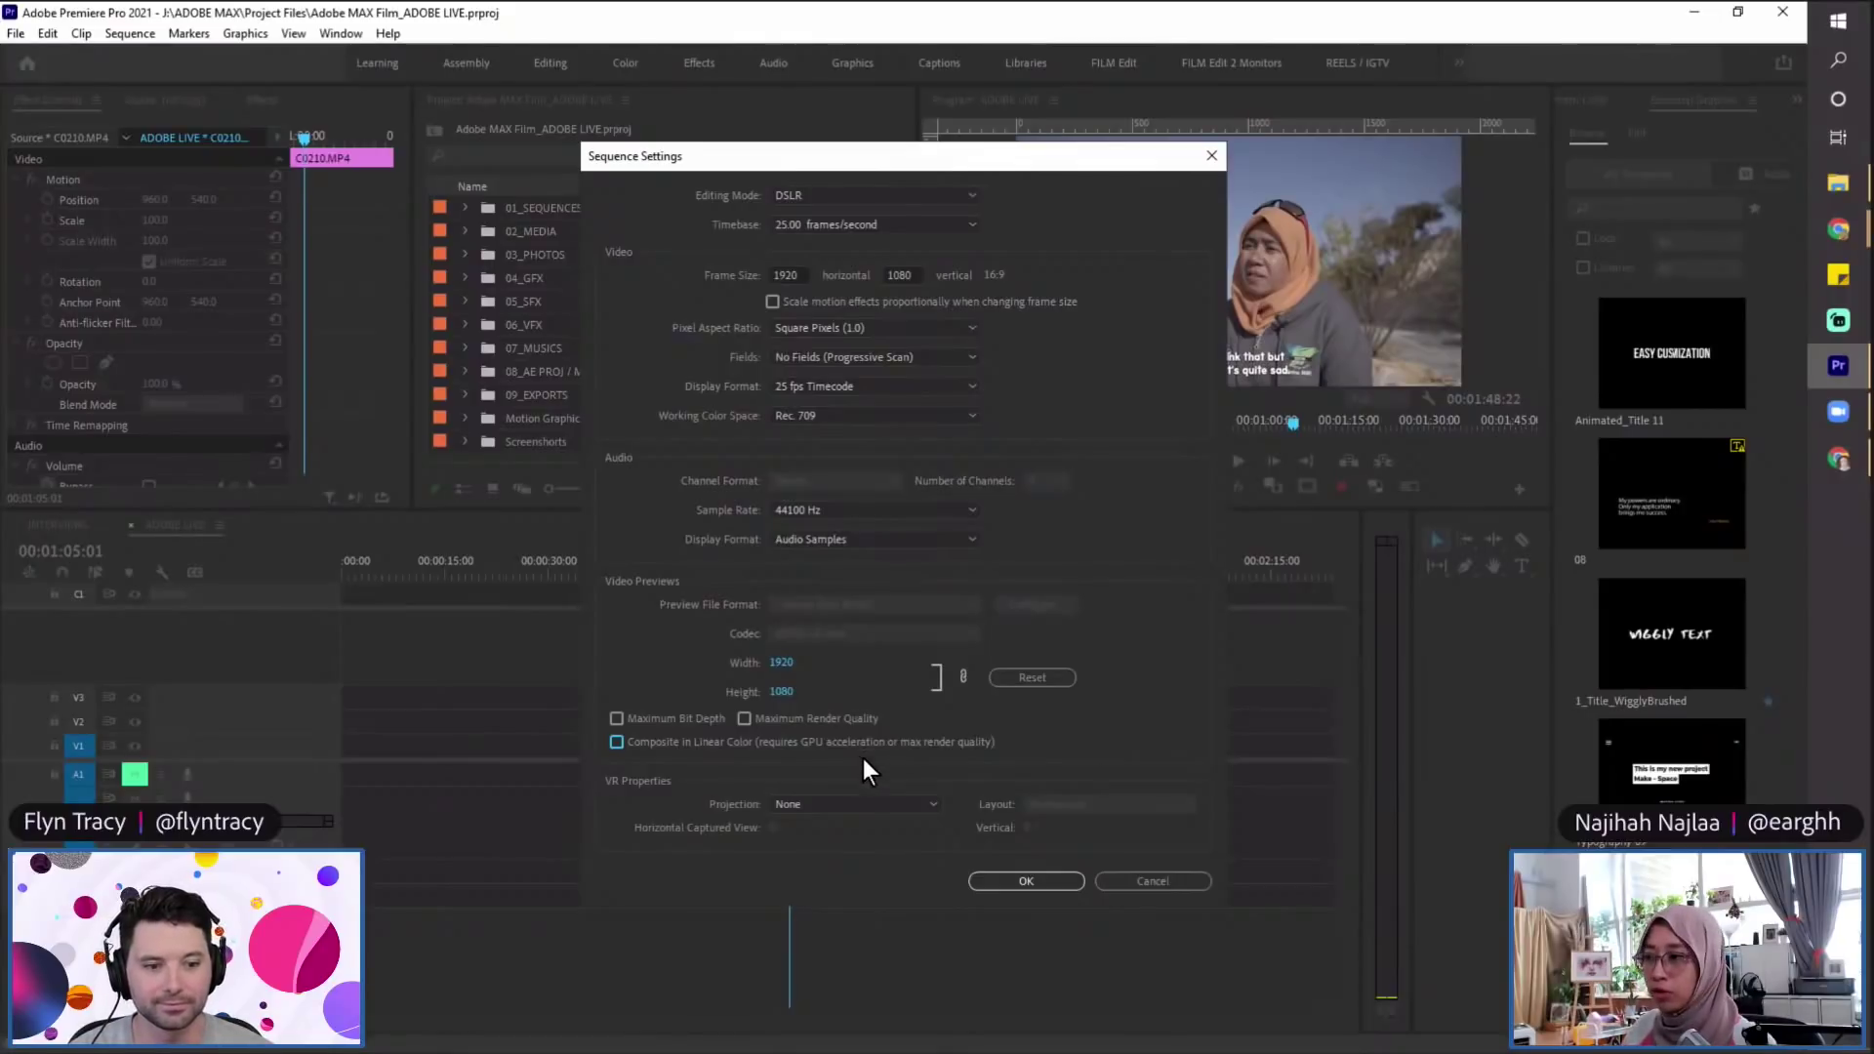
click(1156, 877)
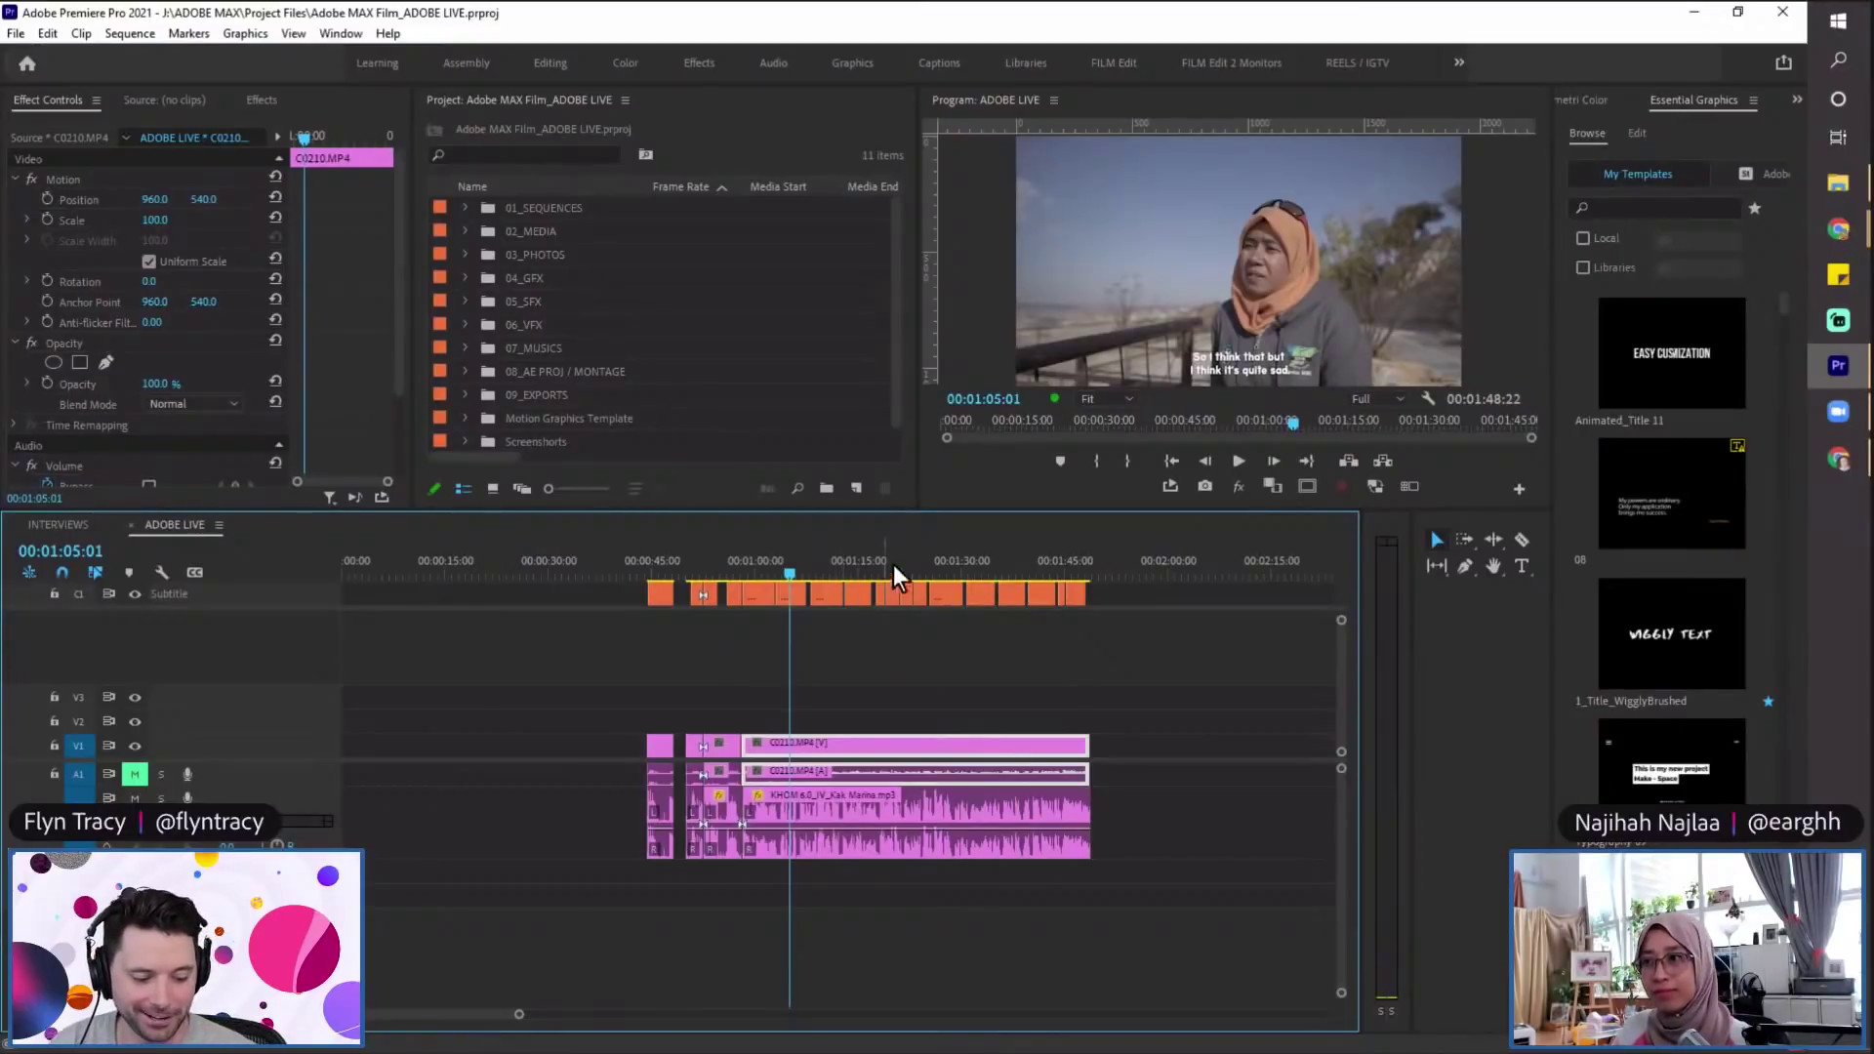
Step: Widen the timeline area and dock the ADOBE LIVE sequence in its own panel below the INTERVIEWS sequence
mouse_move(1416, 613)
mouse_down()
mouse_move(1494, 611)
mouse_move(1446, 604)
mouse_up()
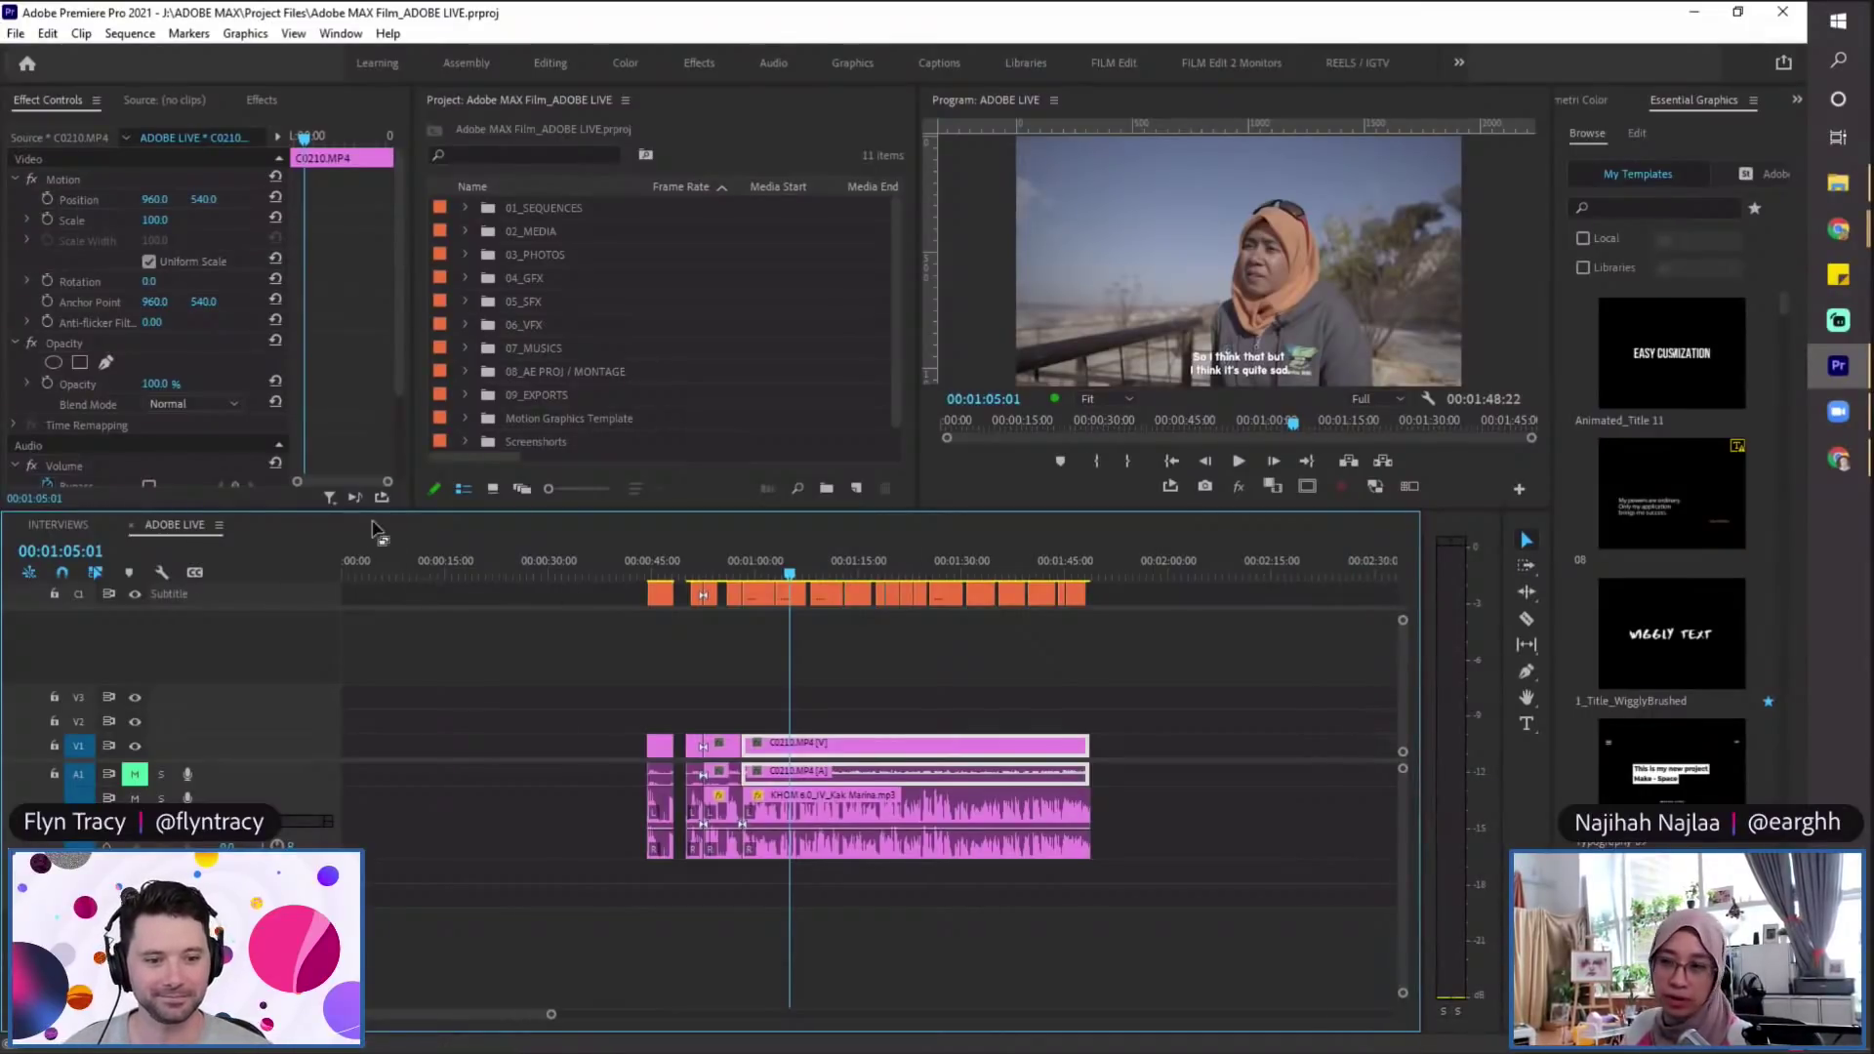
click(47, 530)
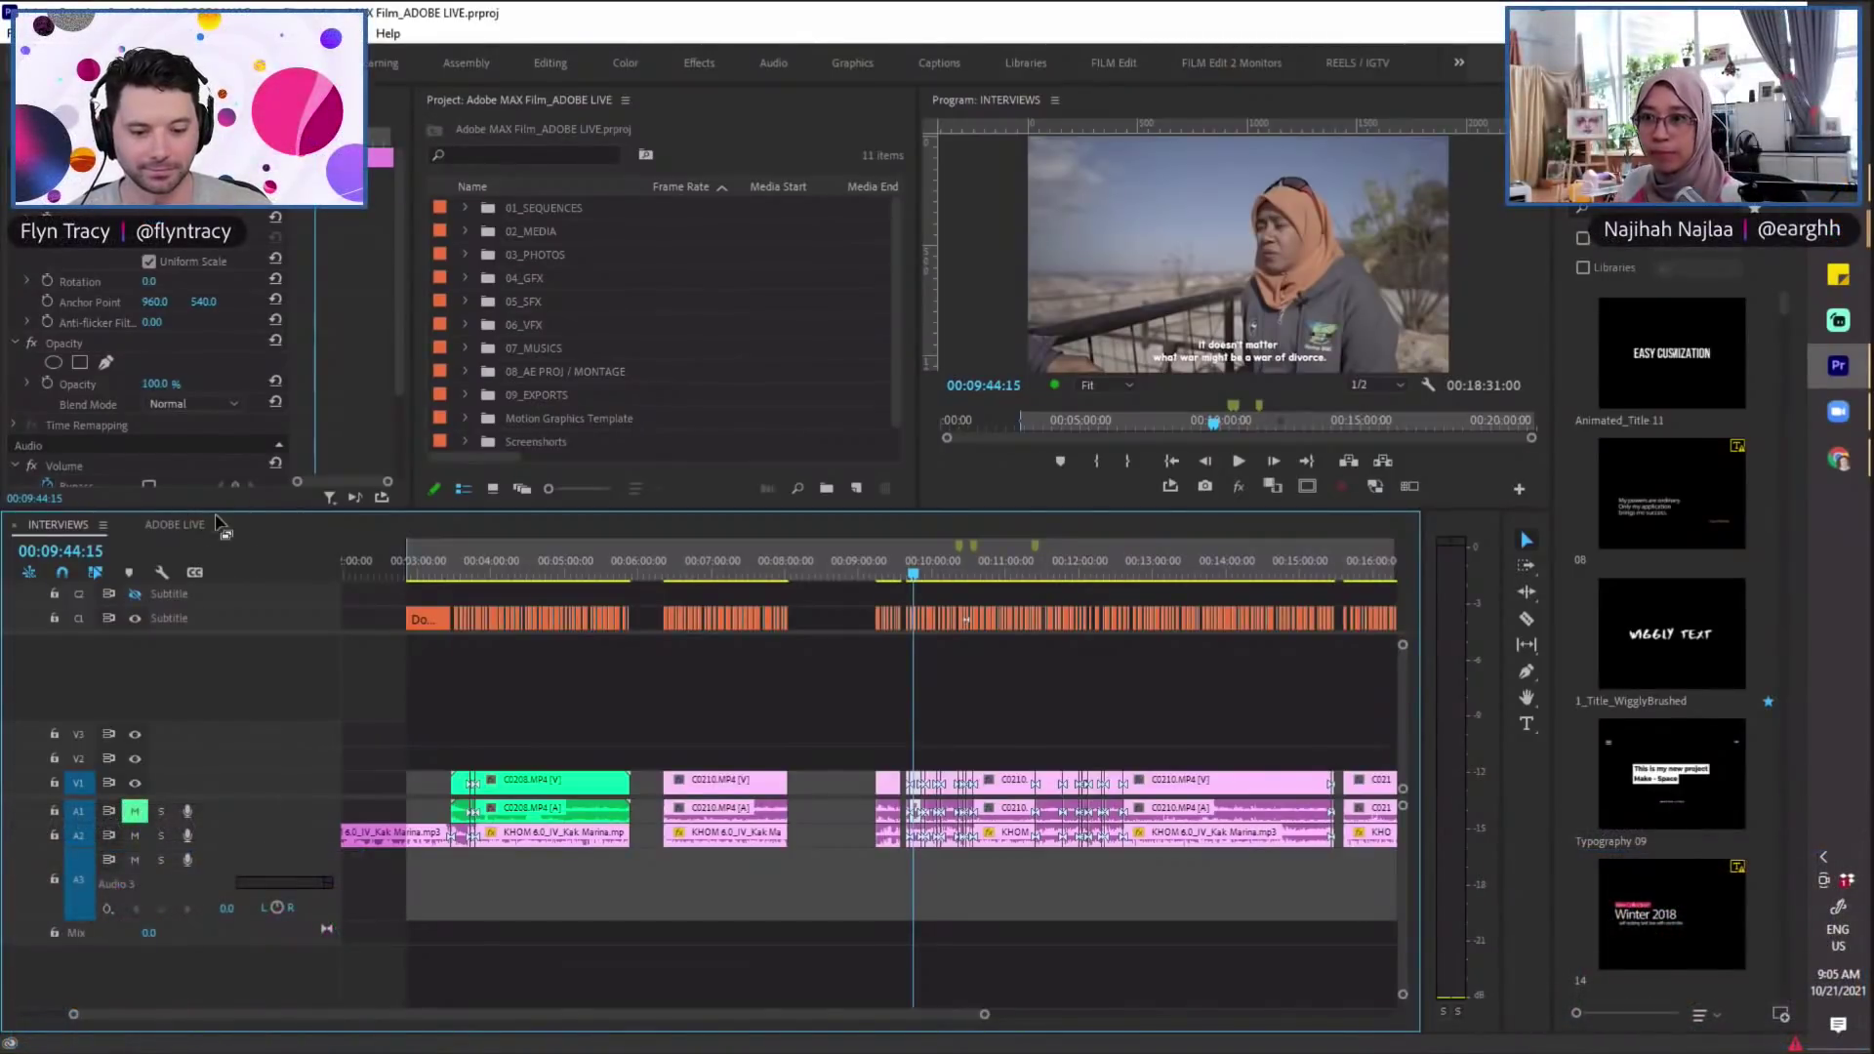
click(170, 528)
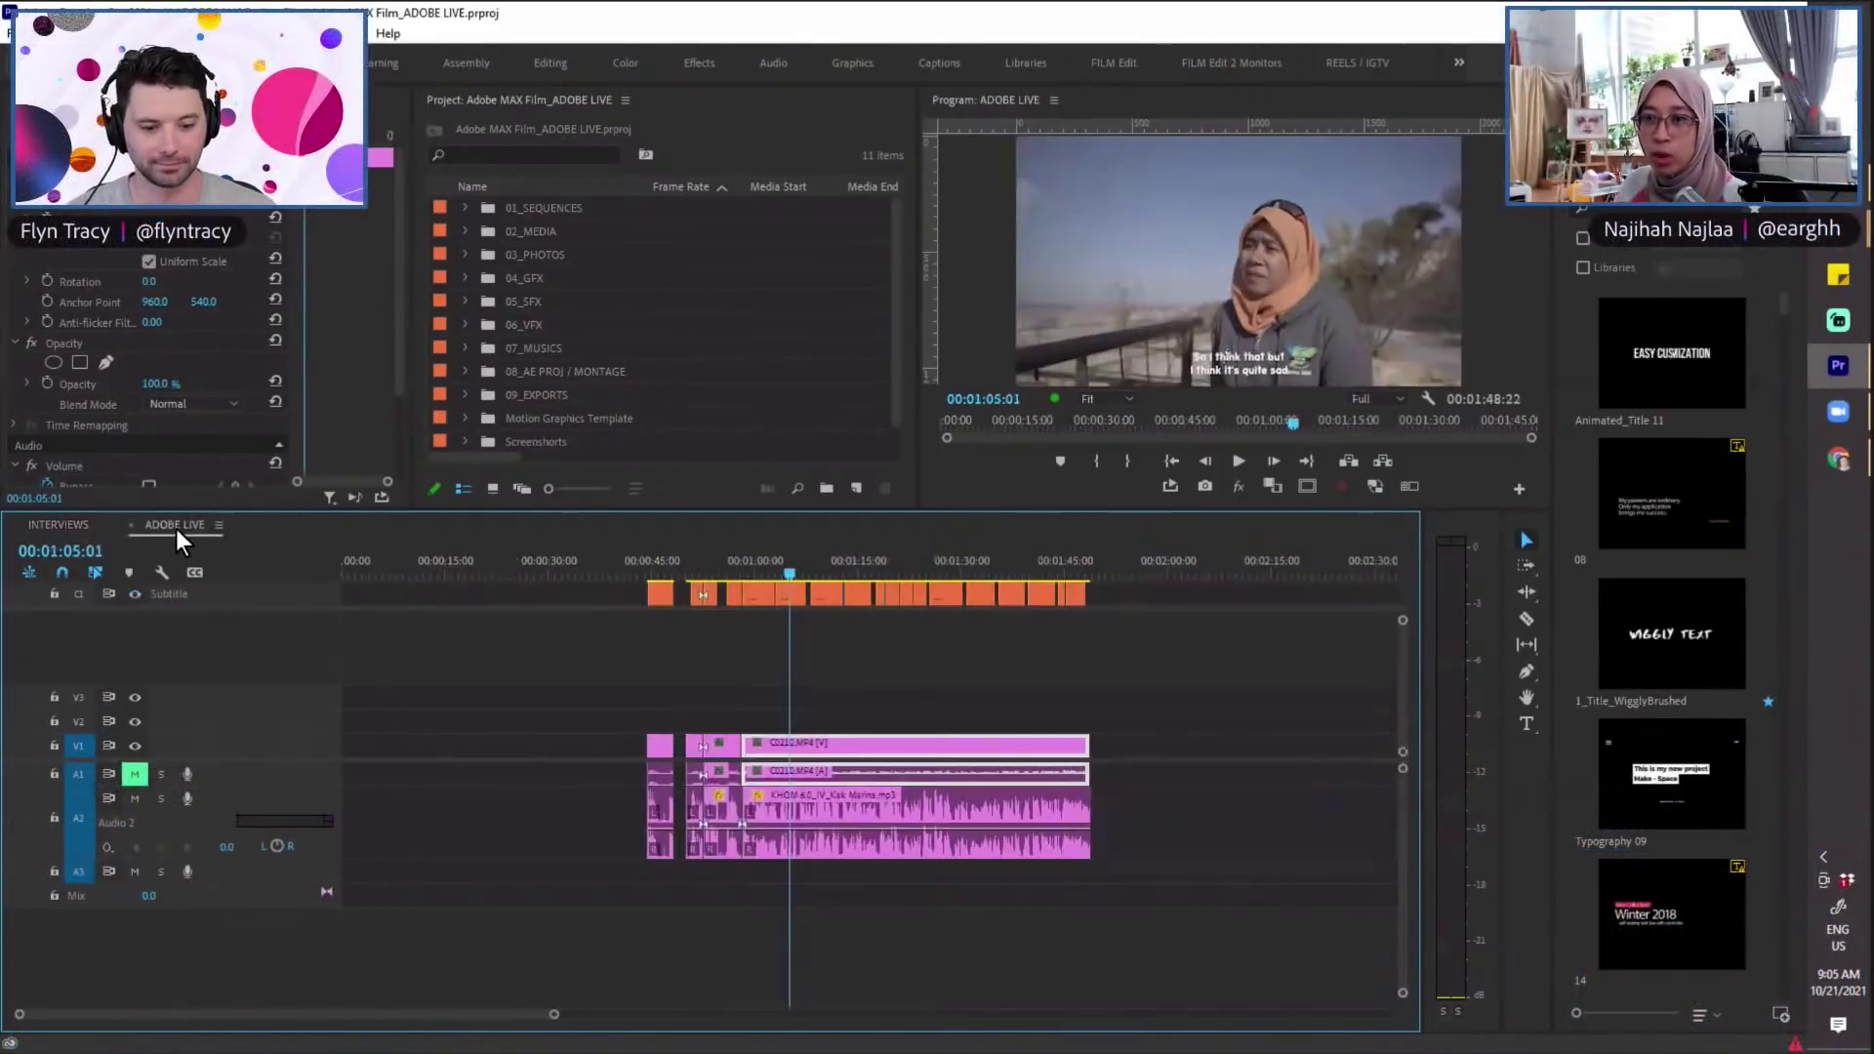
drag(175, 529, 385, 1006)
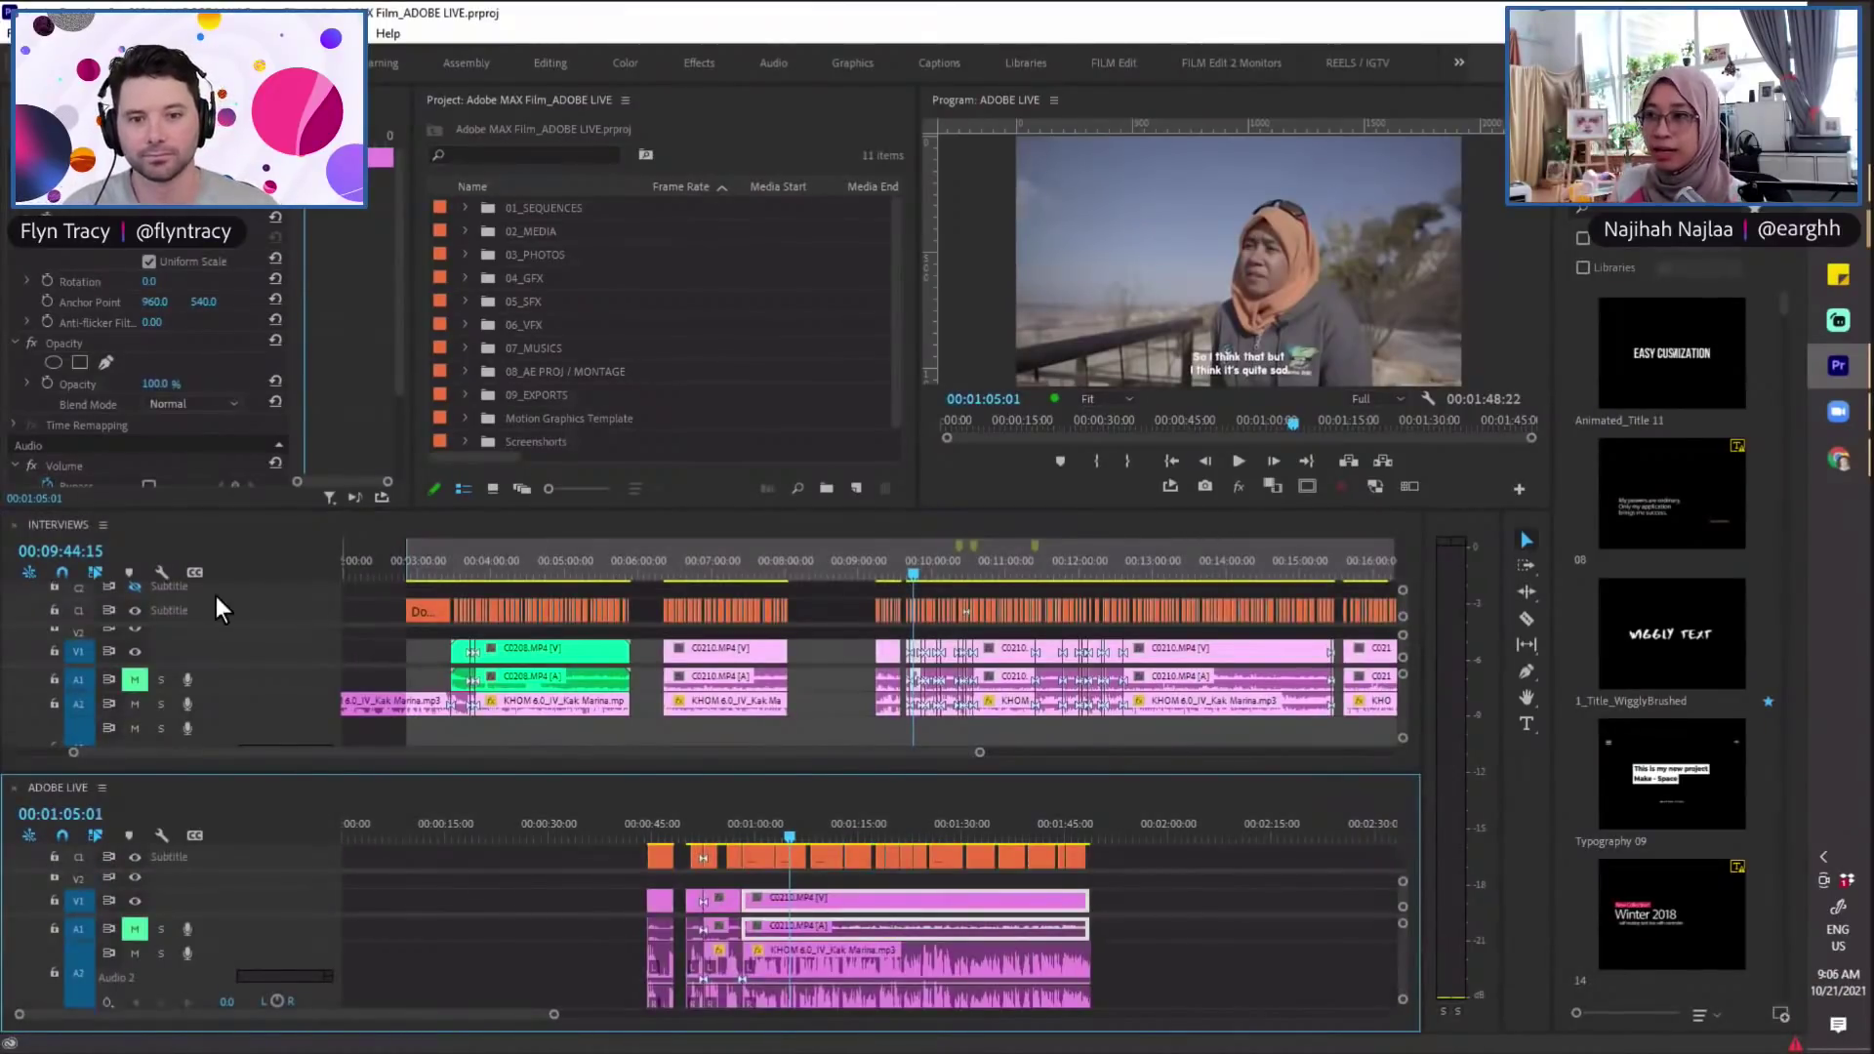
Step: Try bringing the C0210.MP4 clip at 00:12:49:03 from INTERVIEWS into ADOBE LIVE after its existing clips, and undo the insertion
click(878, 572)
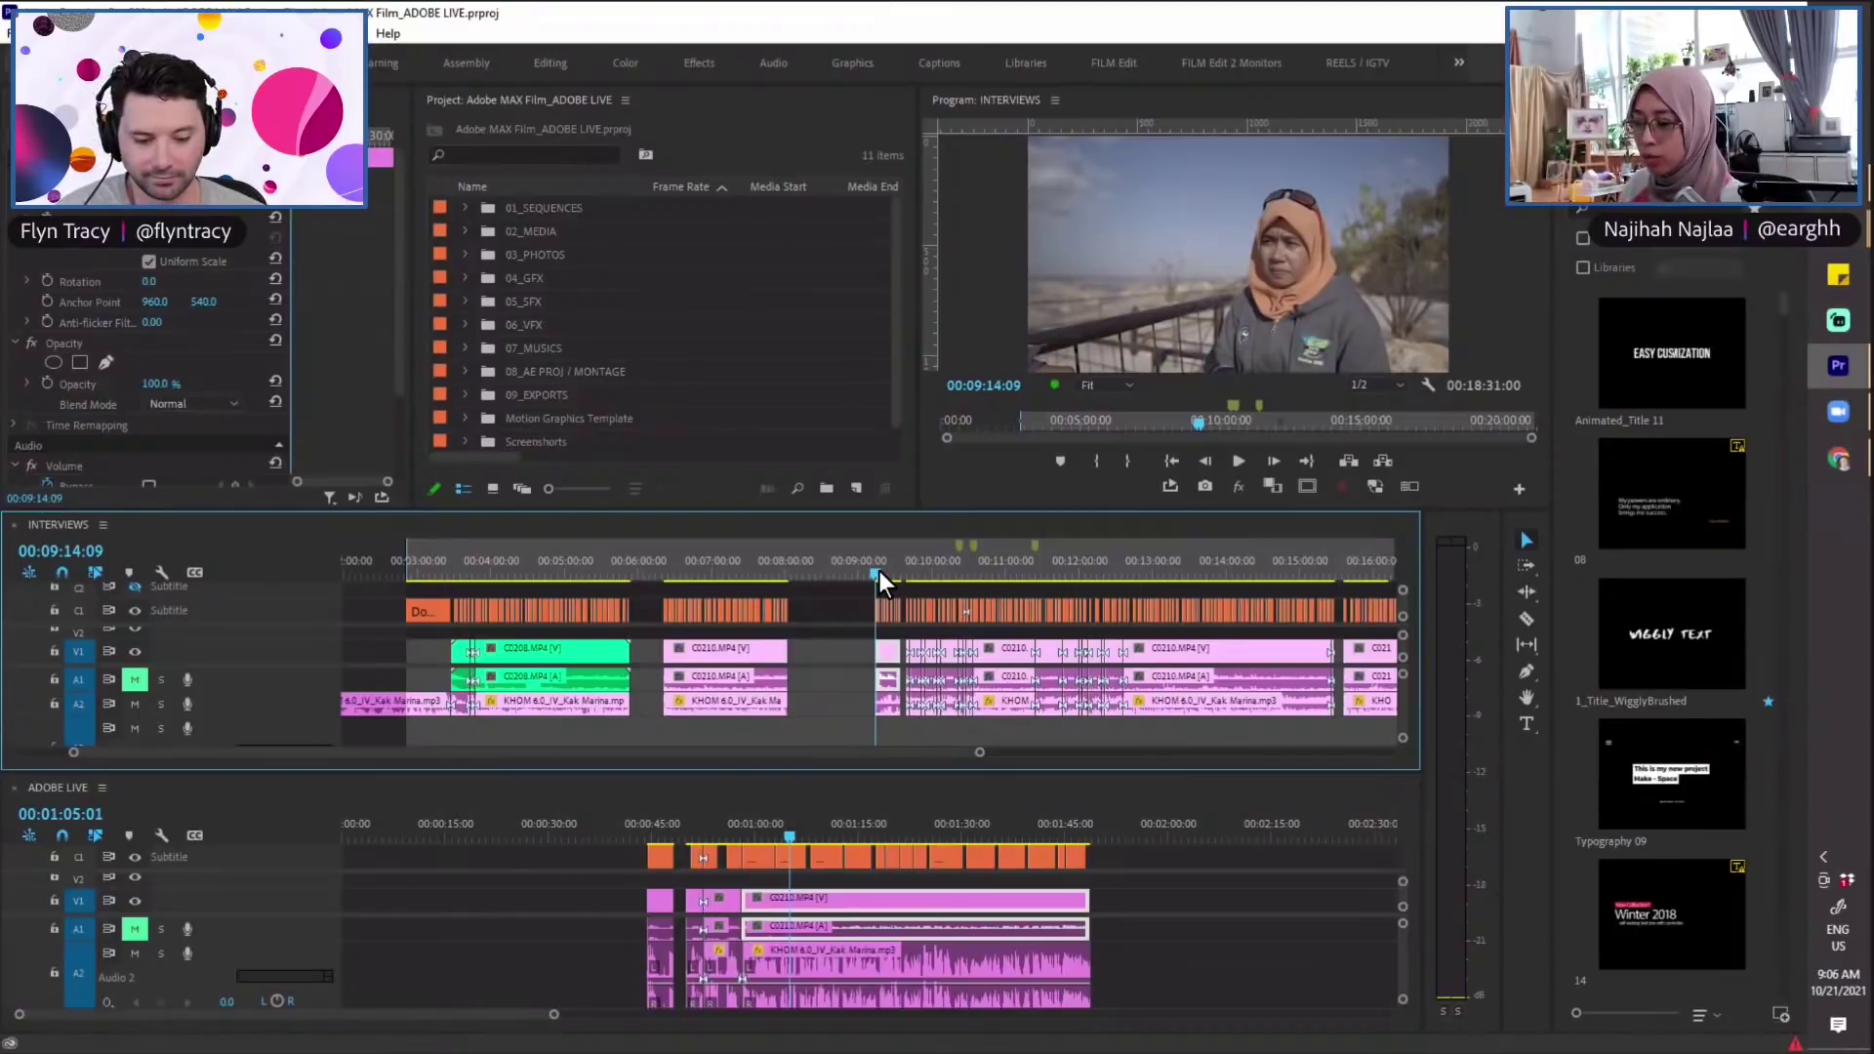
drag(888, 574, 1032, 574)
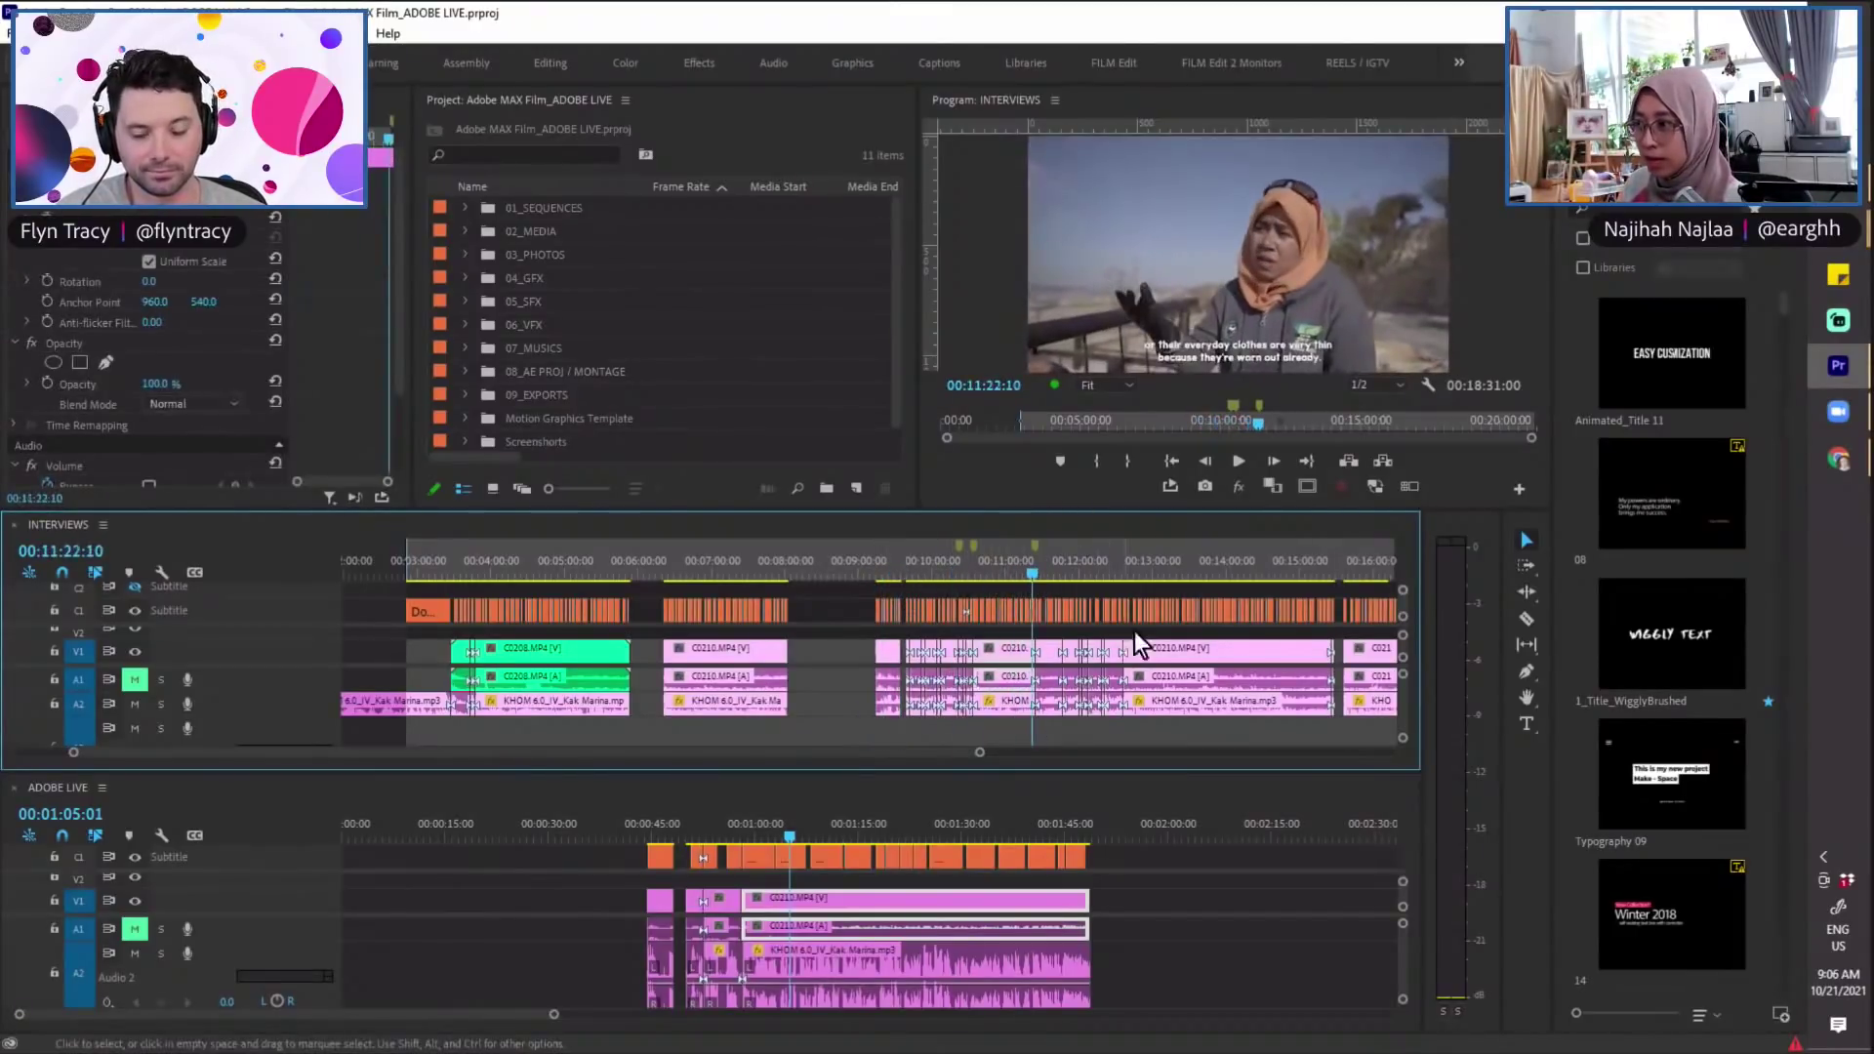
drag(1152, 586, 1136, 611)
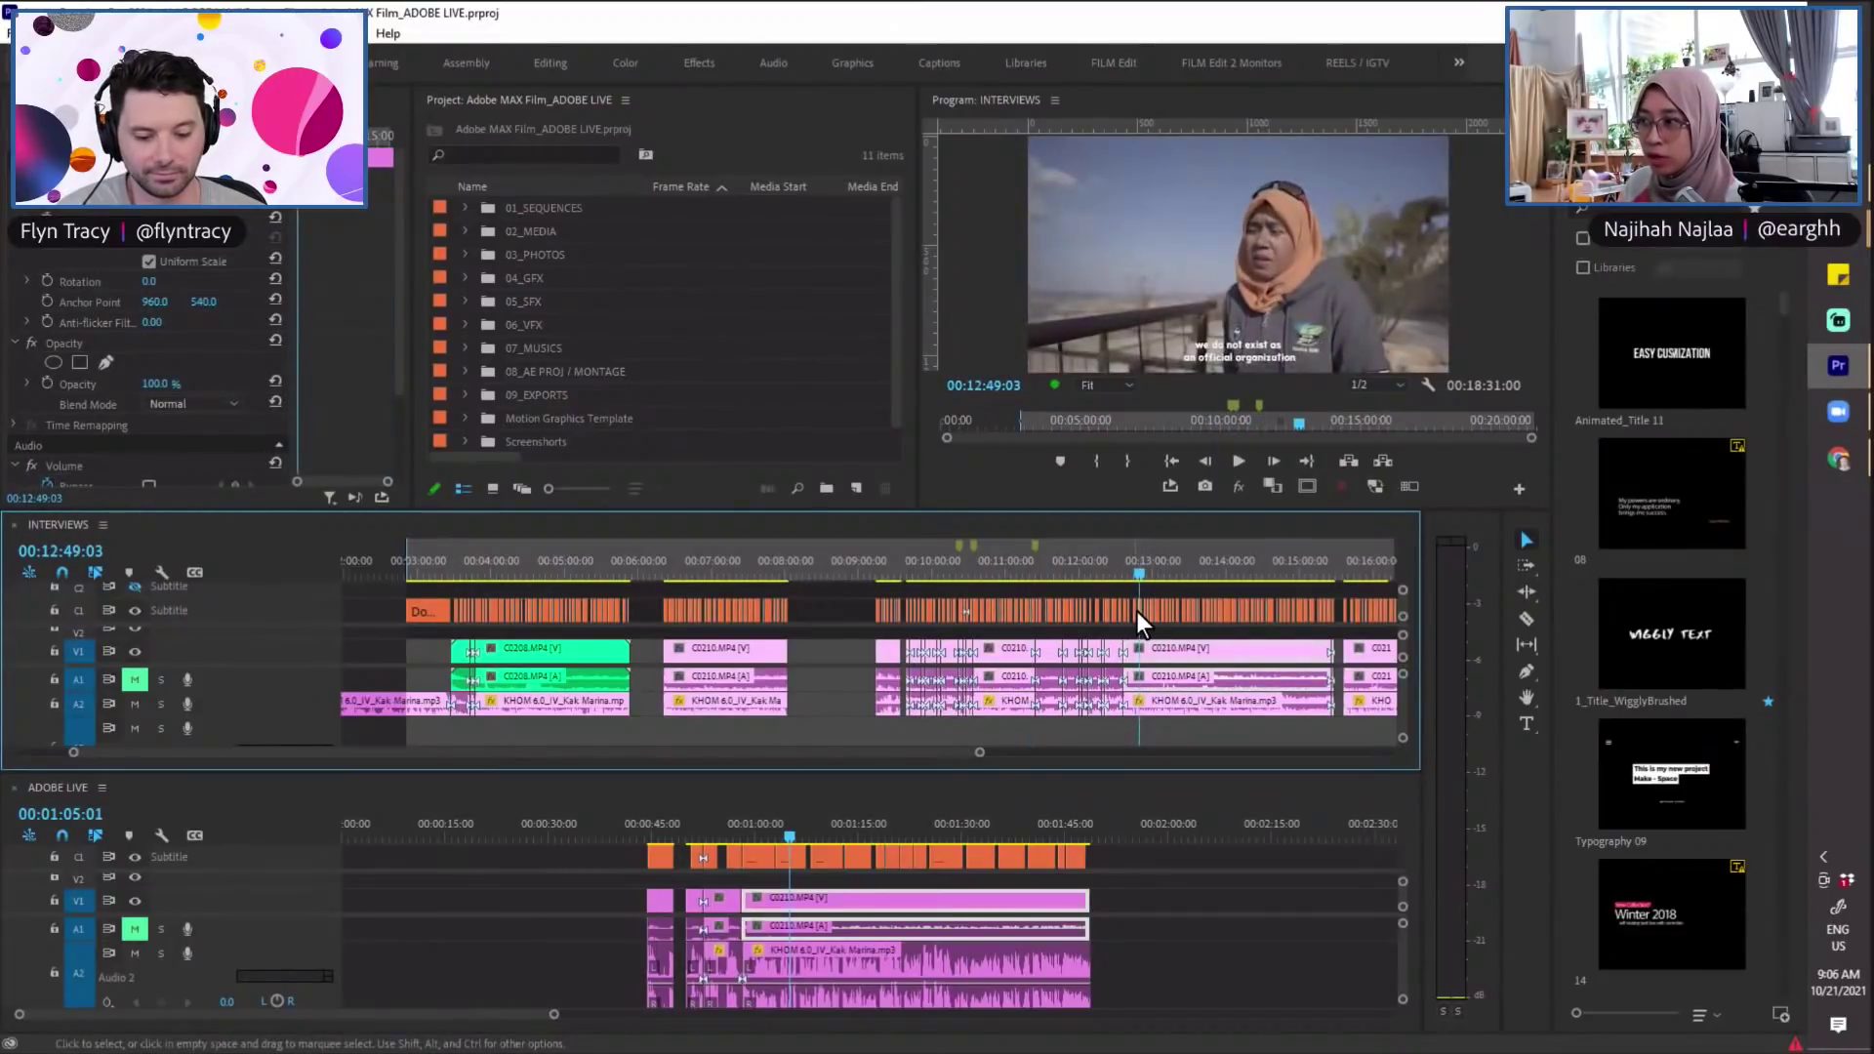
click(1137, 611)
drag(1151, 653, 1281, 855)
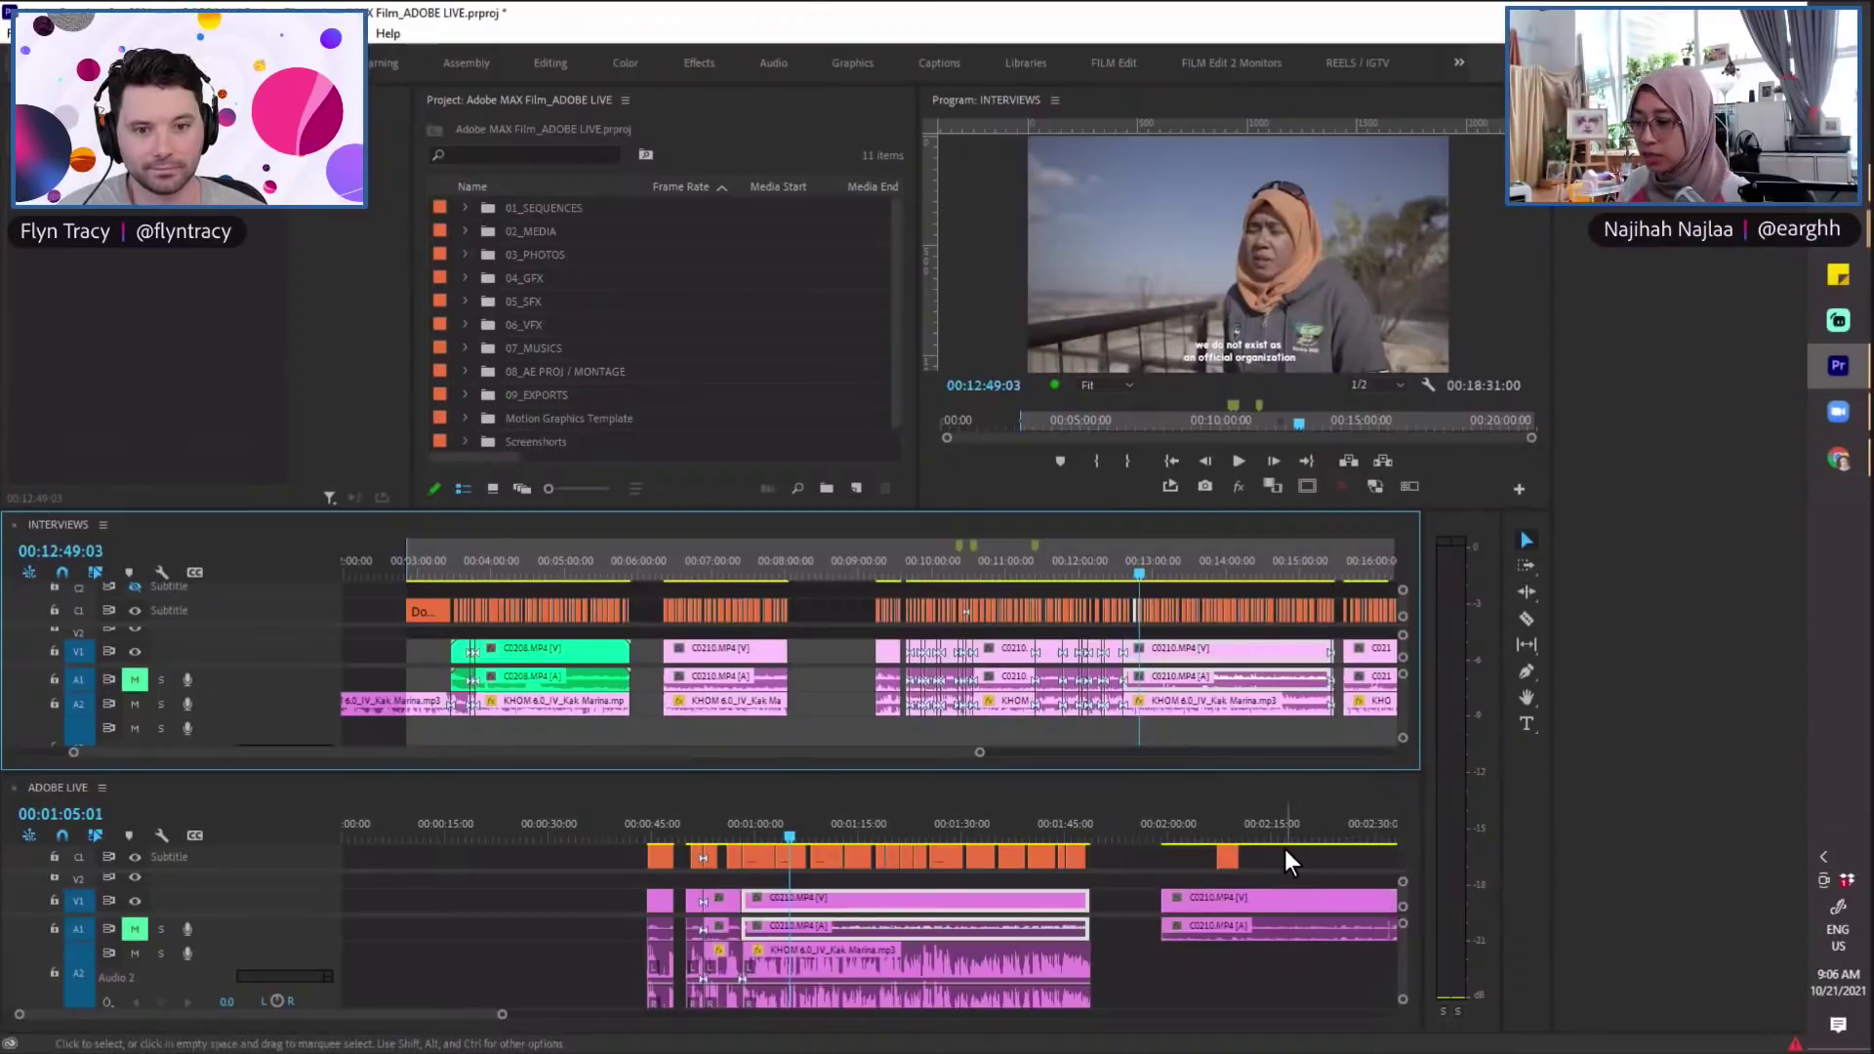
key(ctrl+z)
Step: Make the timeline area slightly taller and regroup the ADOBE LIVE sequence with INTERVIEWS in one timeline panel
key(minus)
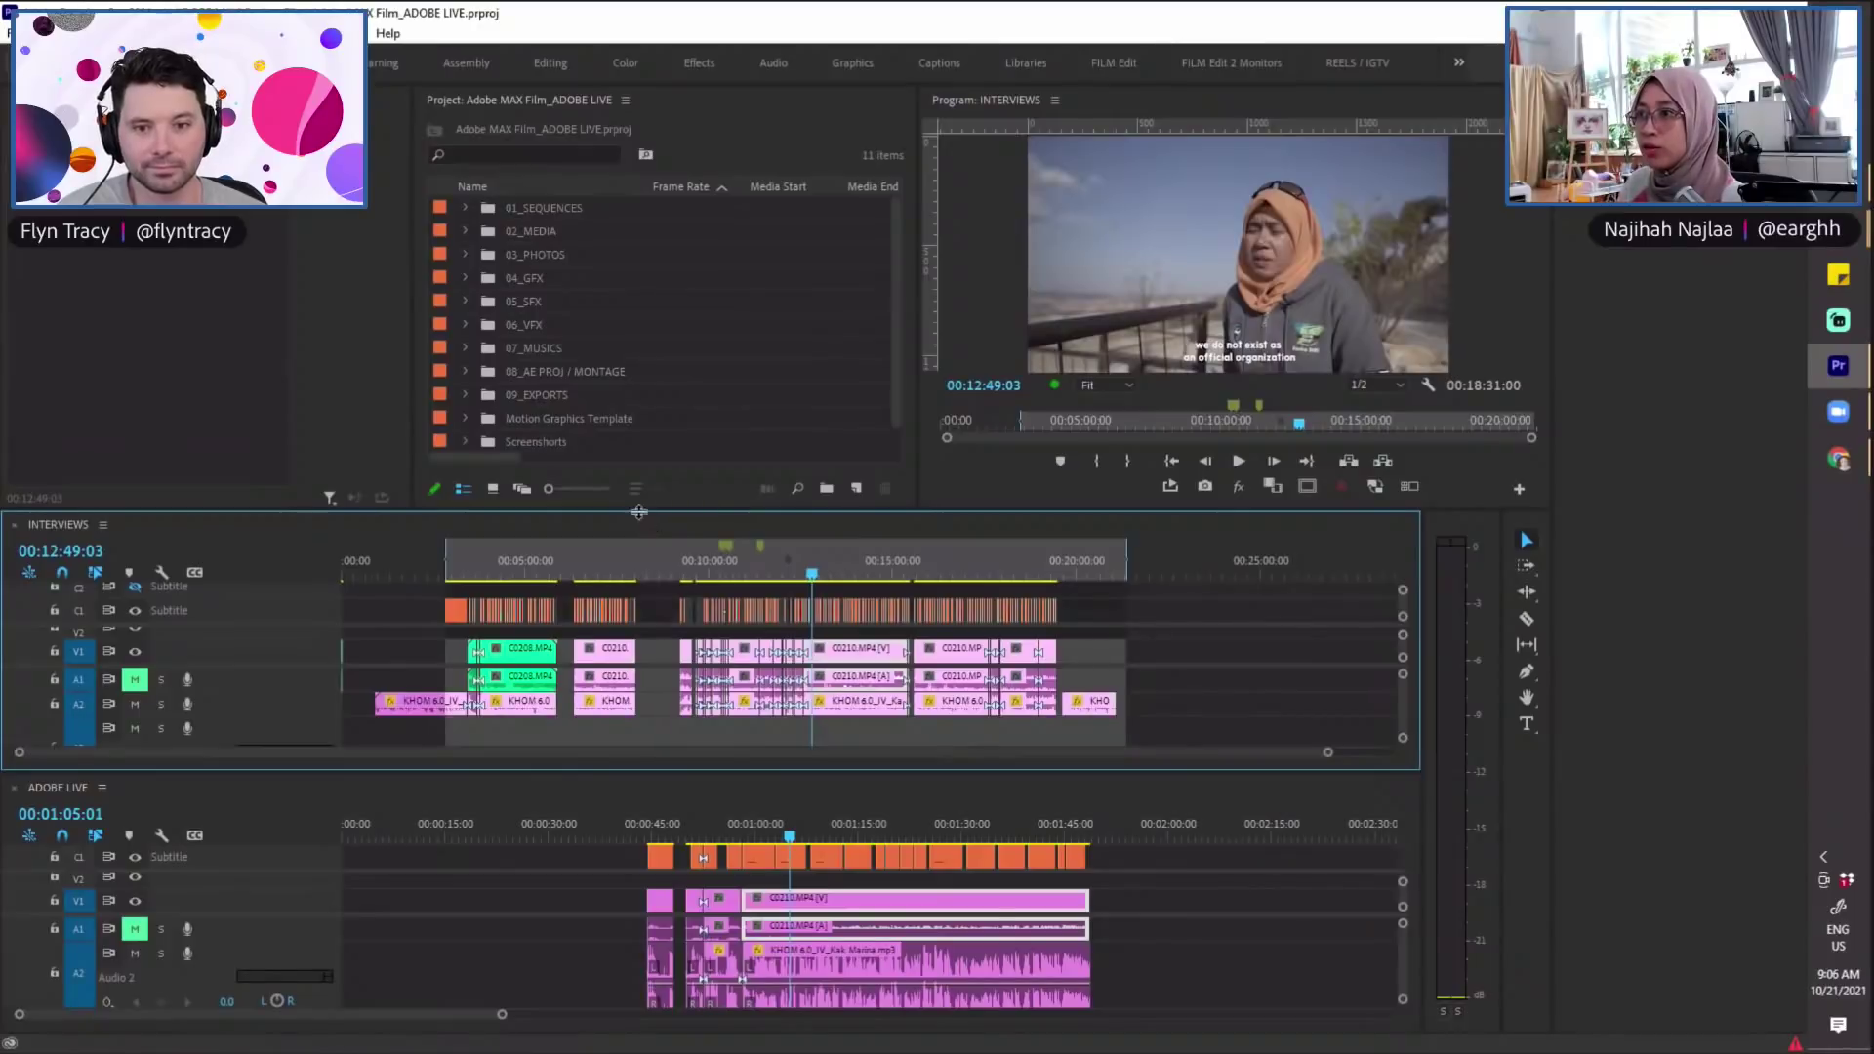
drag(639, 511, 639, 486)
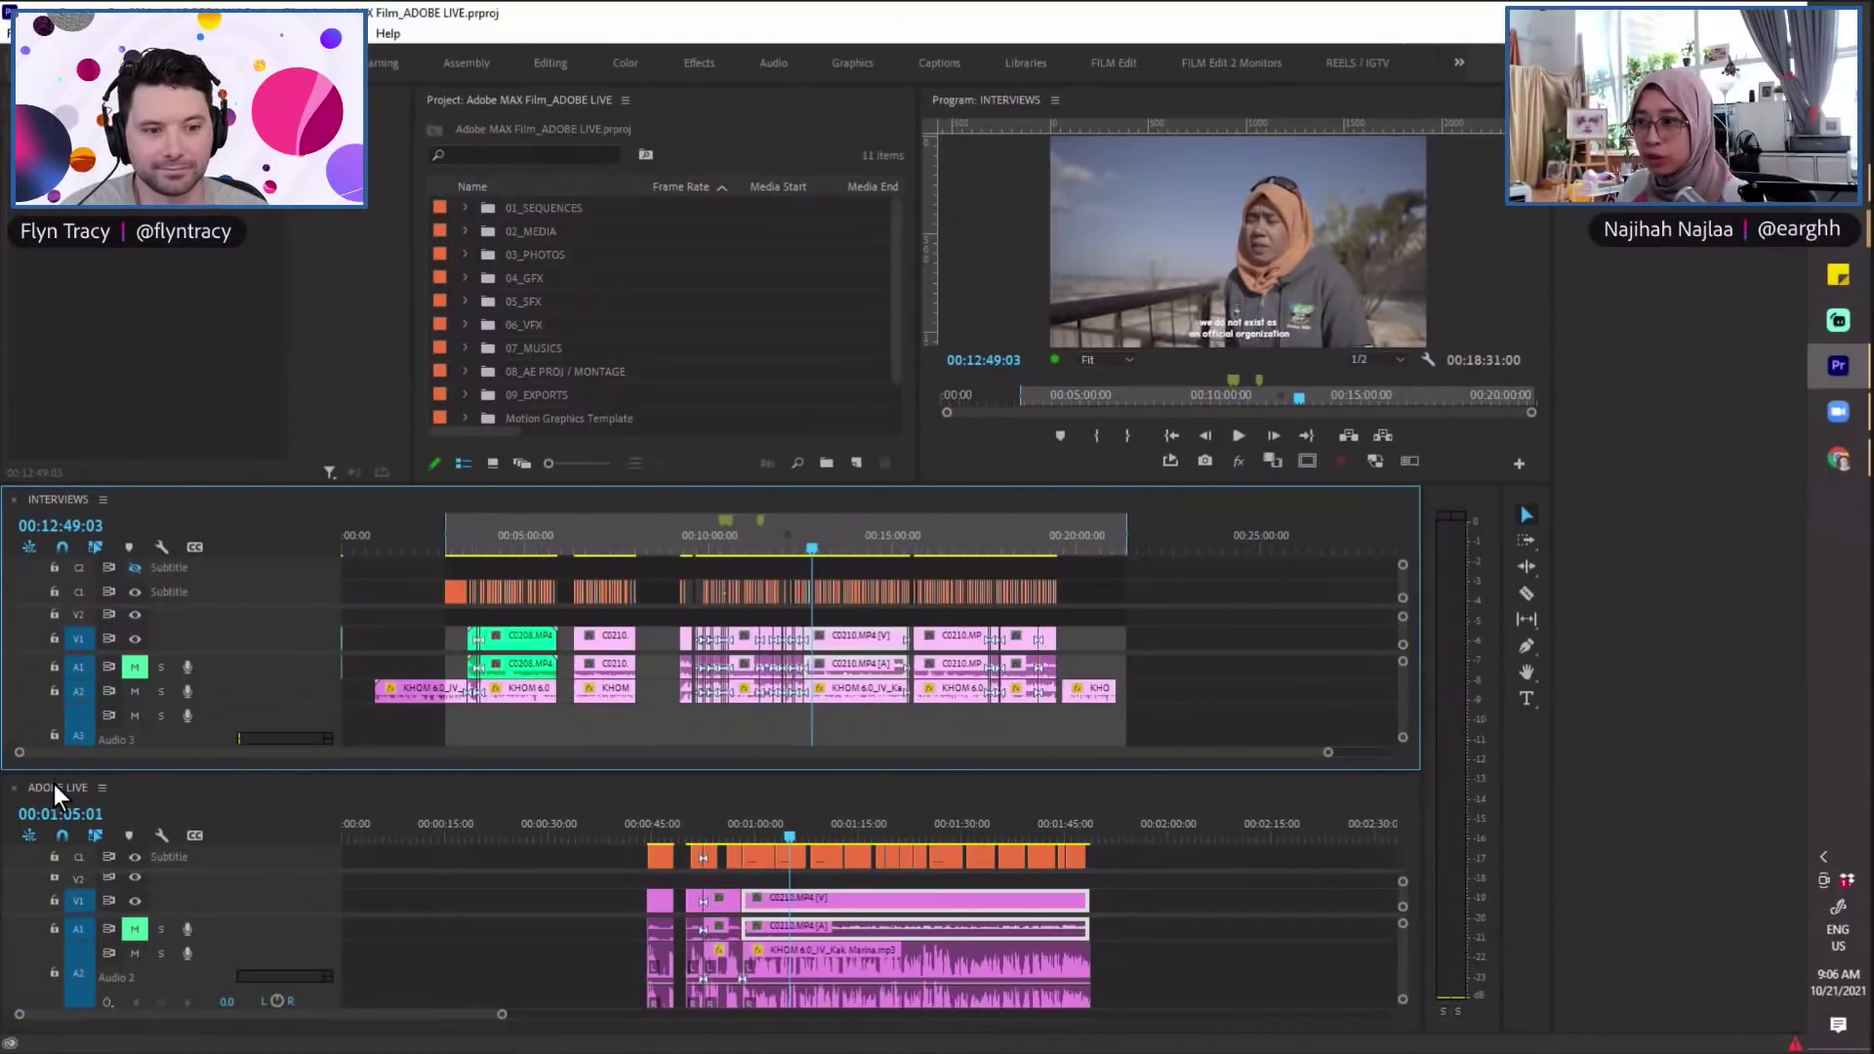
drag(53, 787, 181, 514)
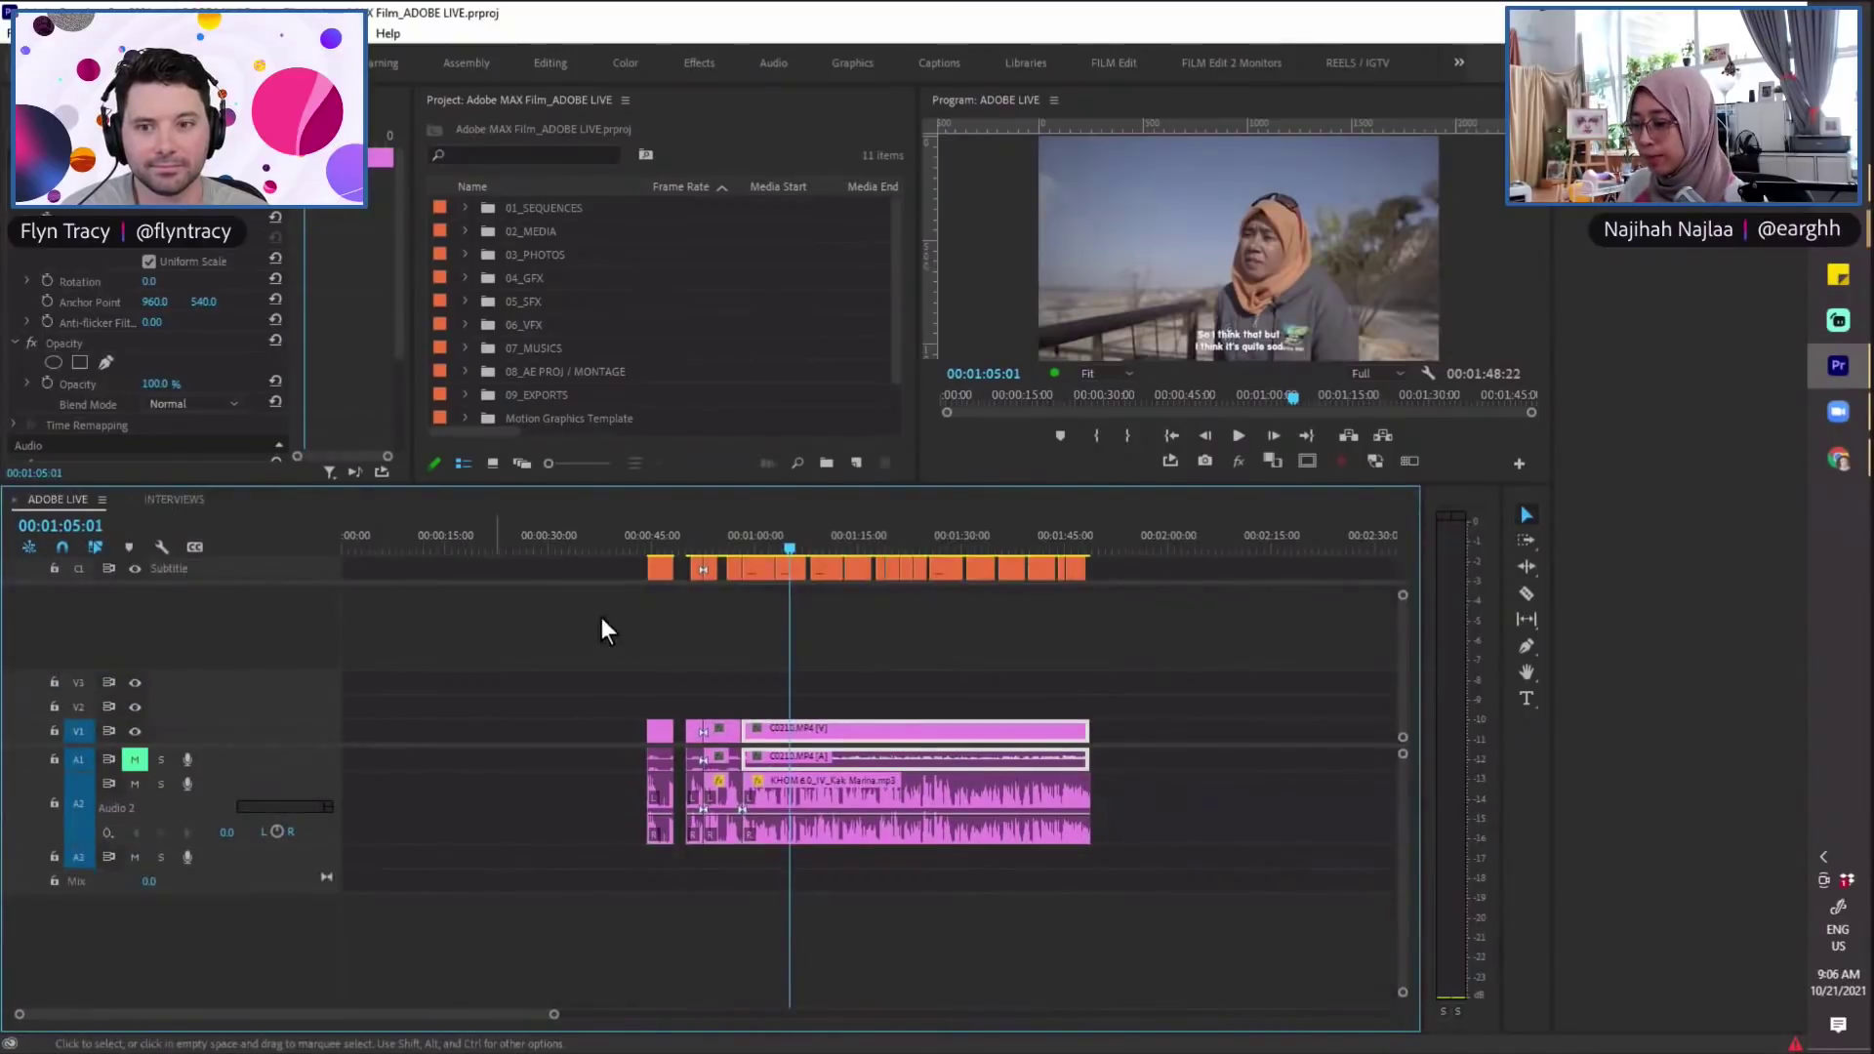
Step: Enlarge the Program monitor by shrinking the timeline area, and place the playhead at 00:00:46:13 in ADOBE LIVE's first clip
key(minus)
click(546, 531)
key(equal)
key(equal)
key(minus)
drag(427, 491, 430, 603)
click(739, 658)
click(664, 658)
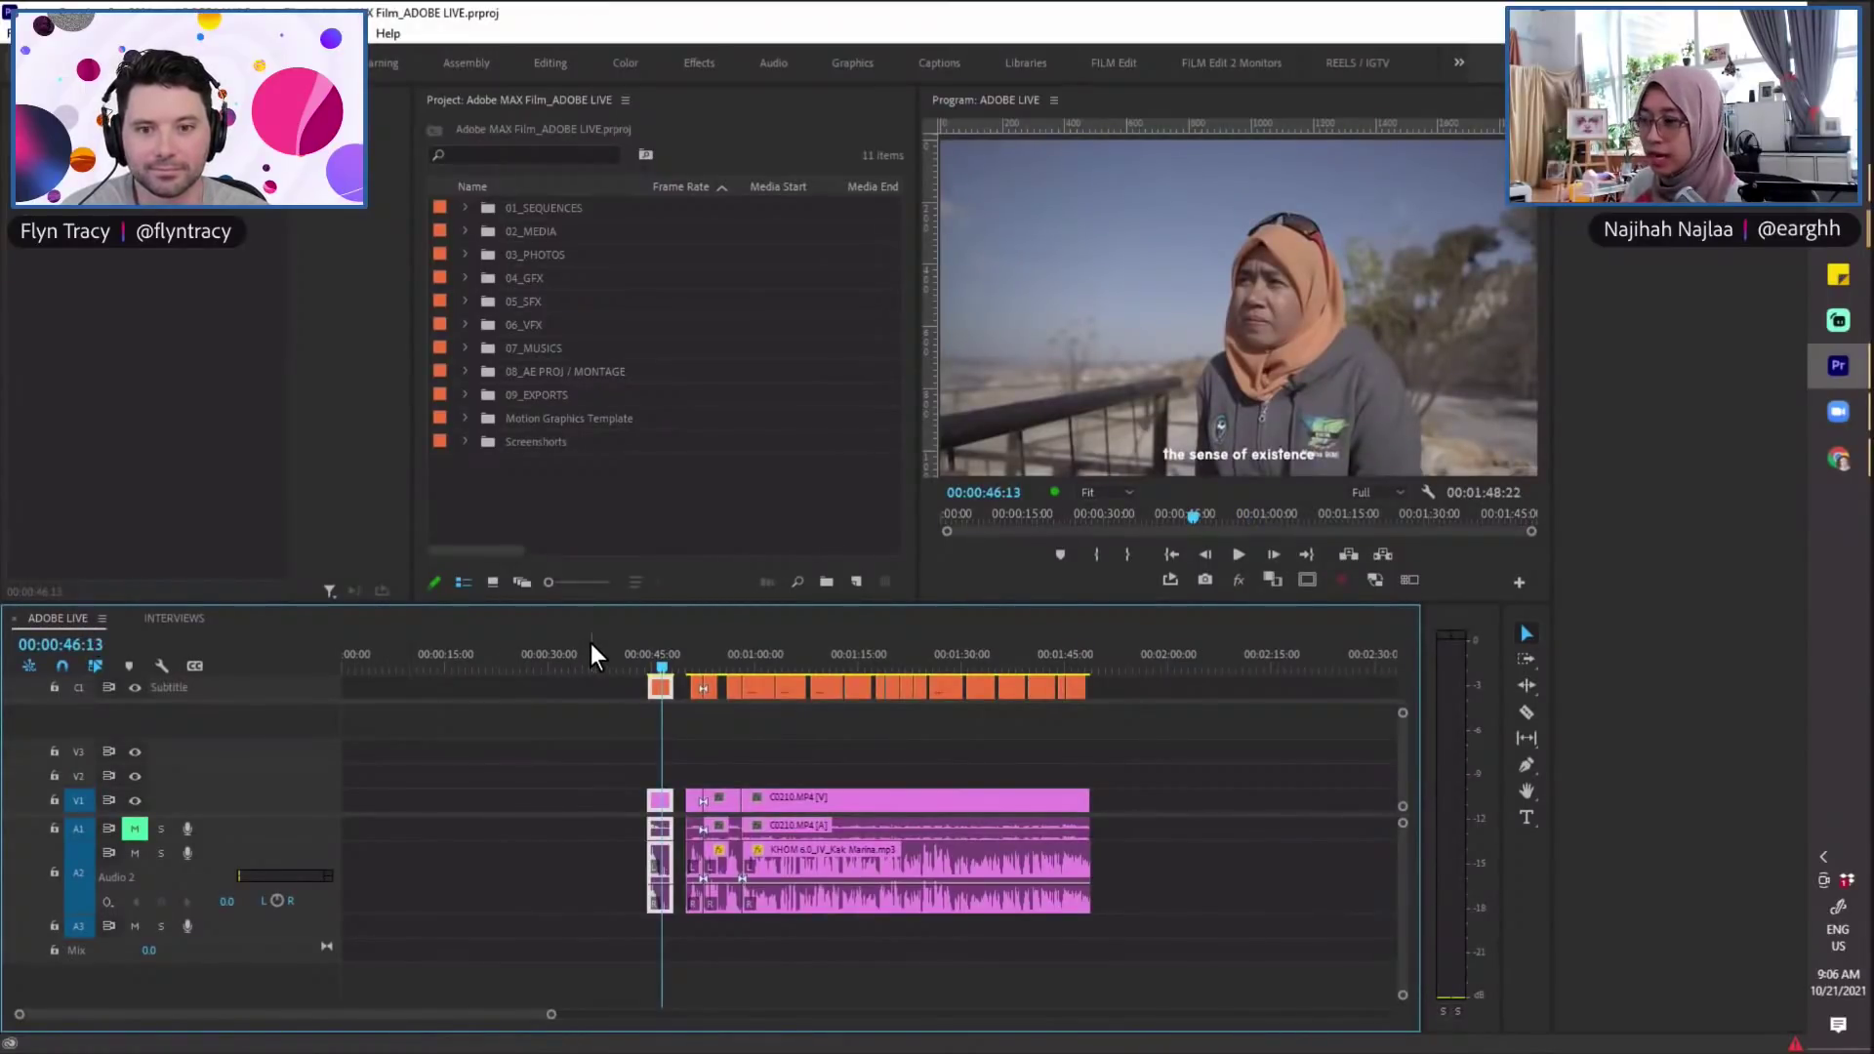
Step: Mark an In-to-Out range in ADOBE LIVE from the start of the first clip to the end of the last clip
click(663, 666)
drag(672, 662, 1091, 642)
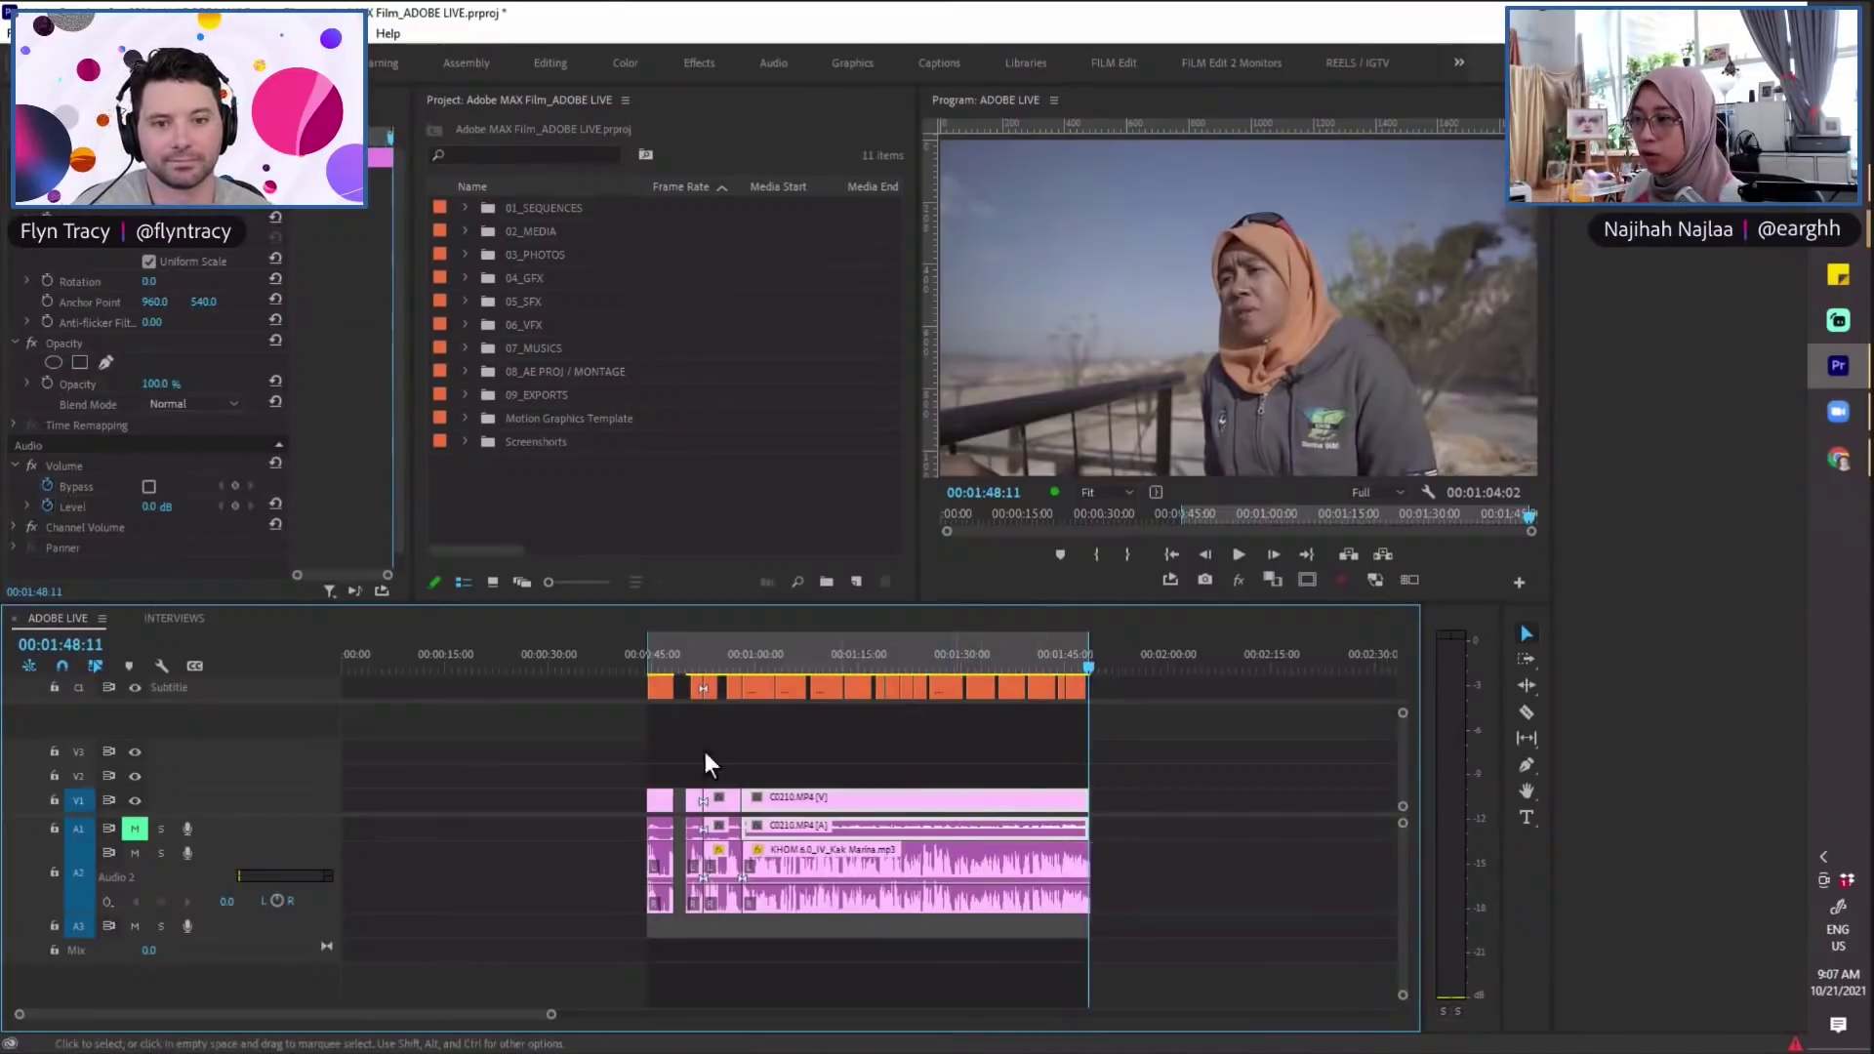
scroll(557, 699, down, 3)
scroll(557, 738, up, 4)
scroll(988, 946, down, 1)
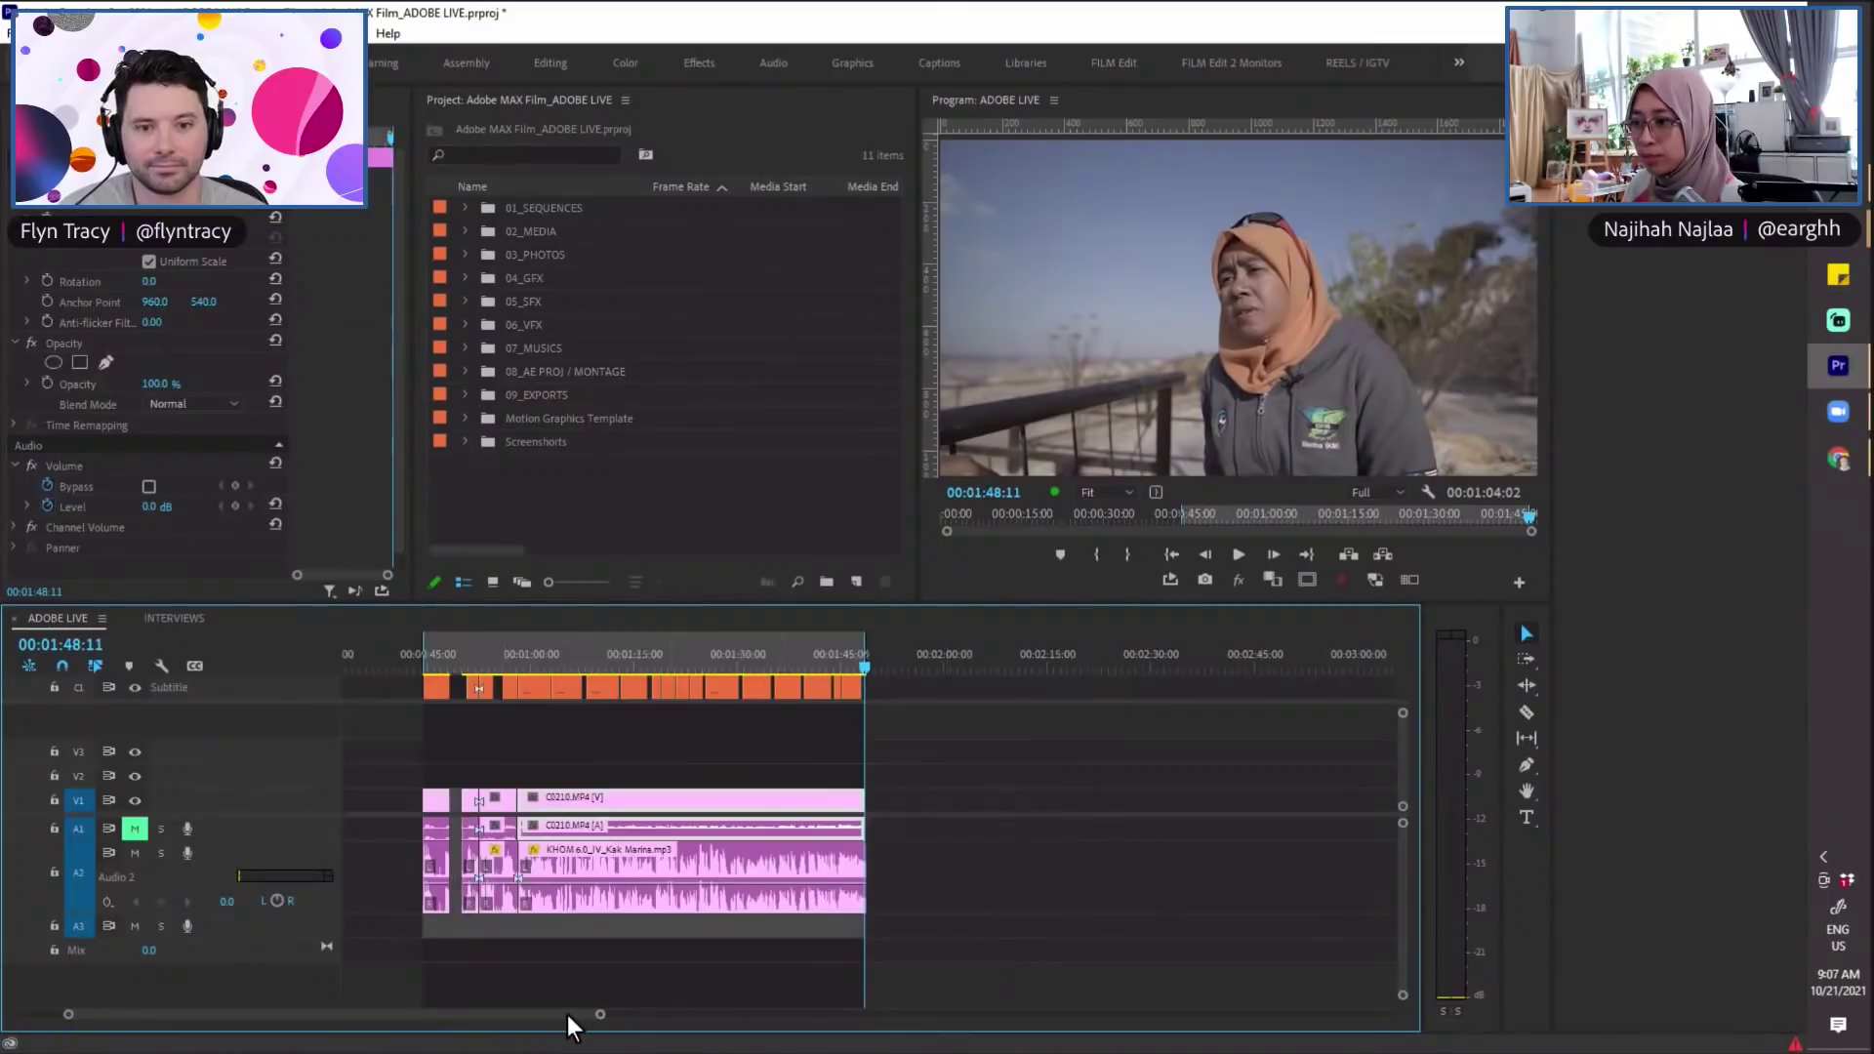
drag(567, 1016, 549, 1016)
Step: Examine the opening interview clips and captions around the first gap, between 00:00:45:02 and 00:00:50:22
click(509, 658)
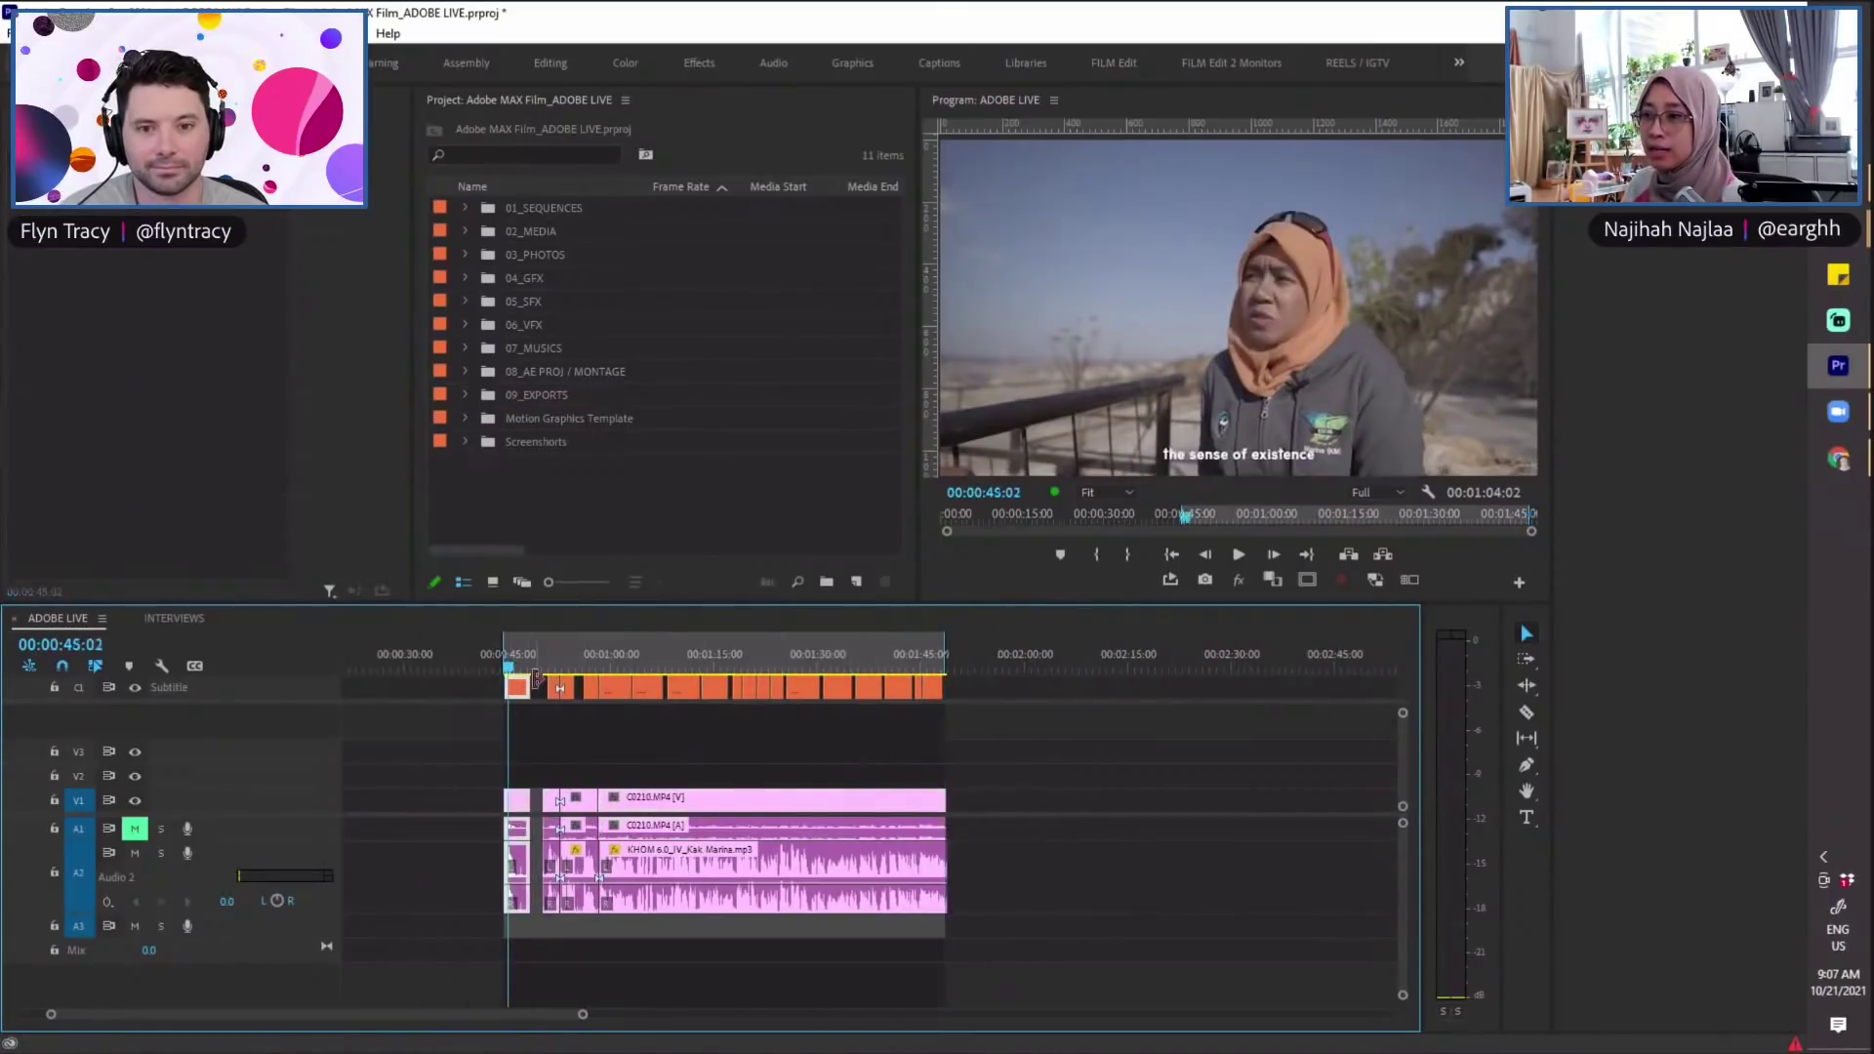
key(equal)
key(minus)
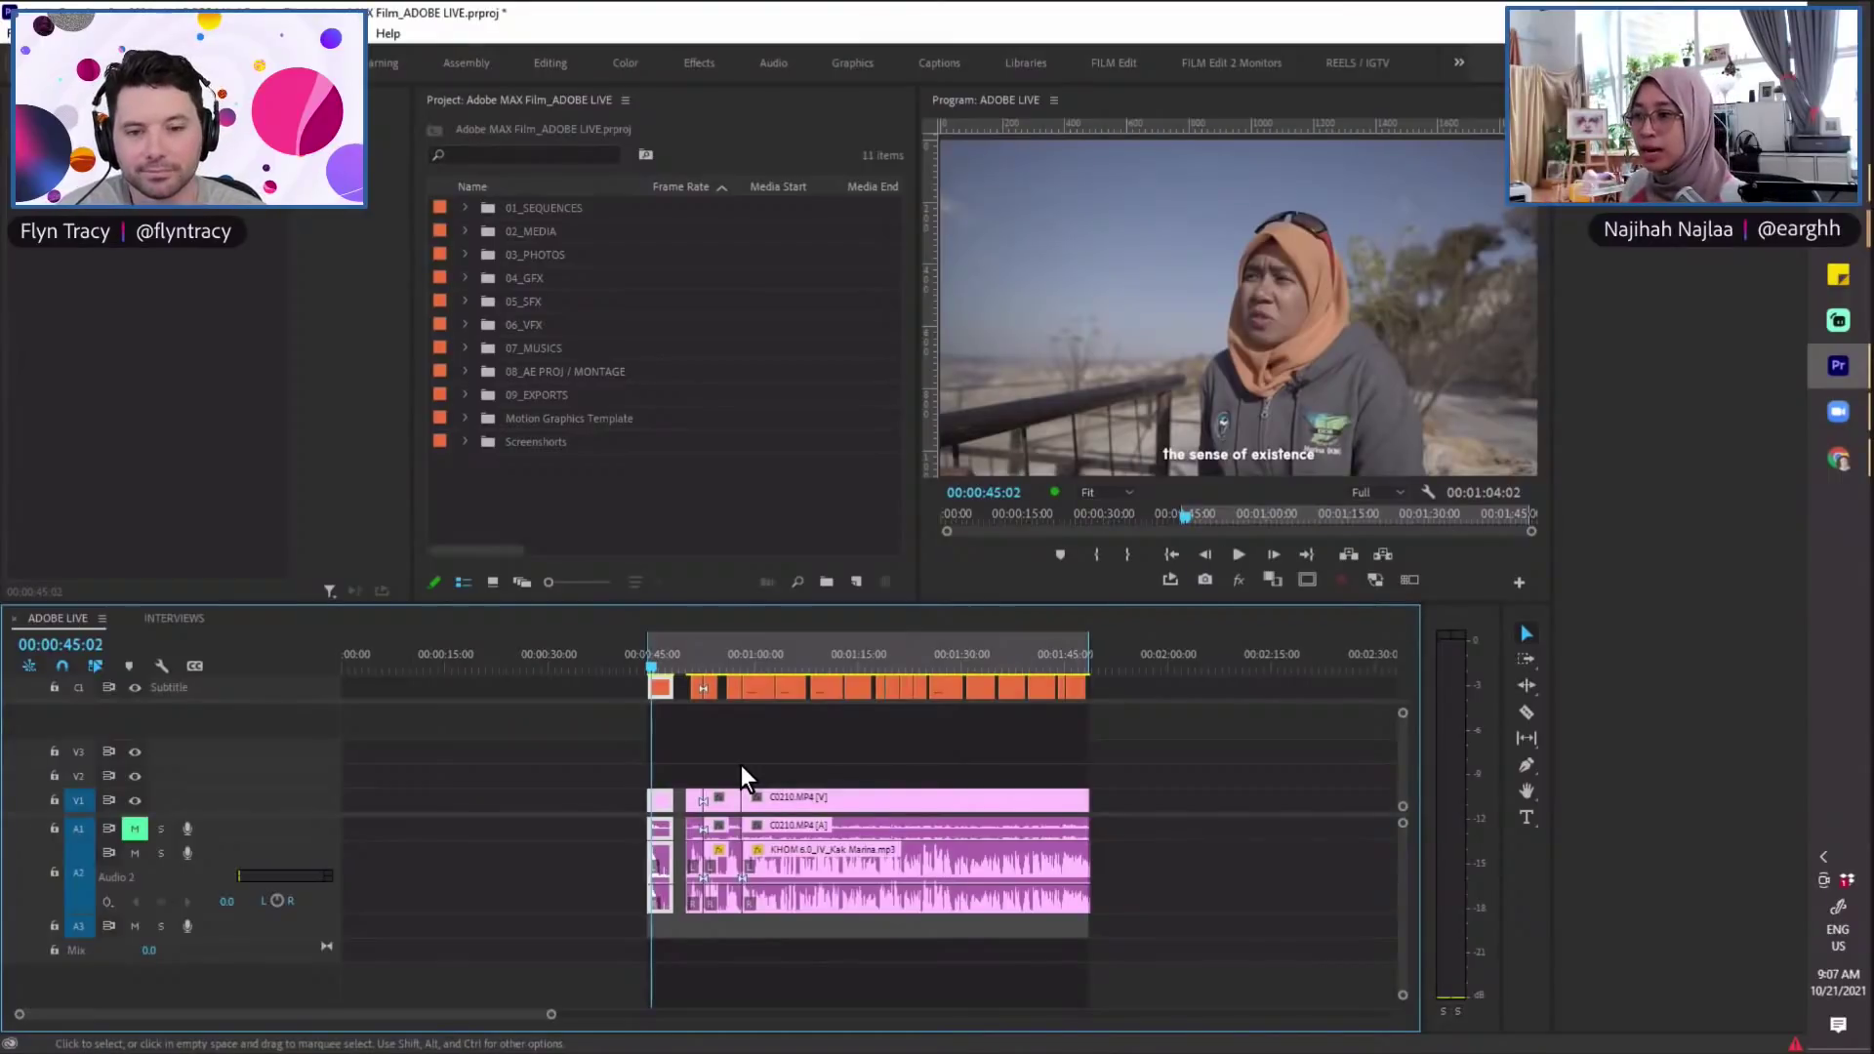
key(minus)
key(equal)
mouse_move(681, 664)
mouse_down()
mouse_move(659, 664)
mouse_move(694, 659)
mouse_up()
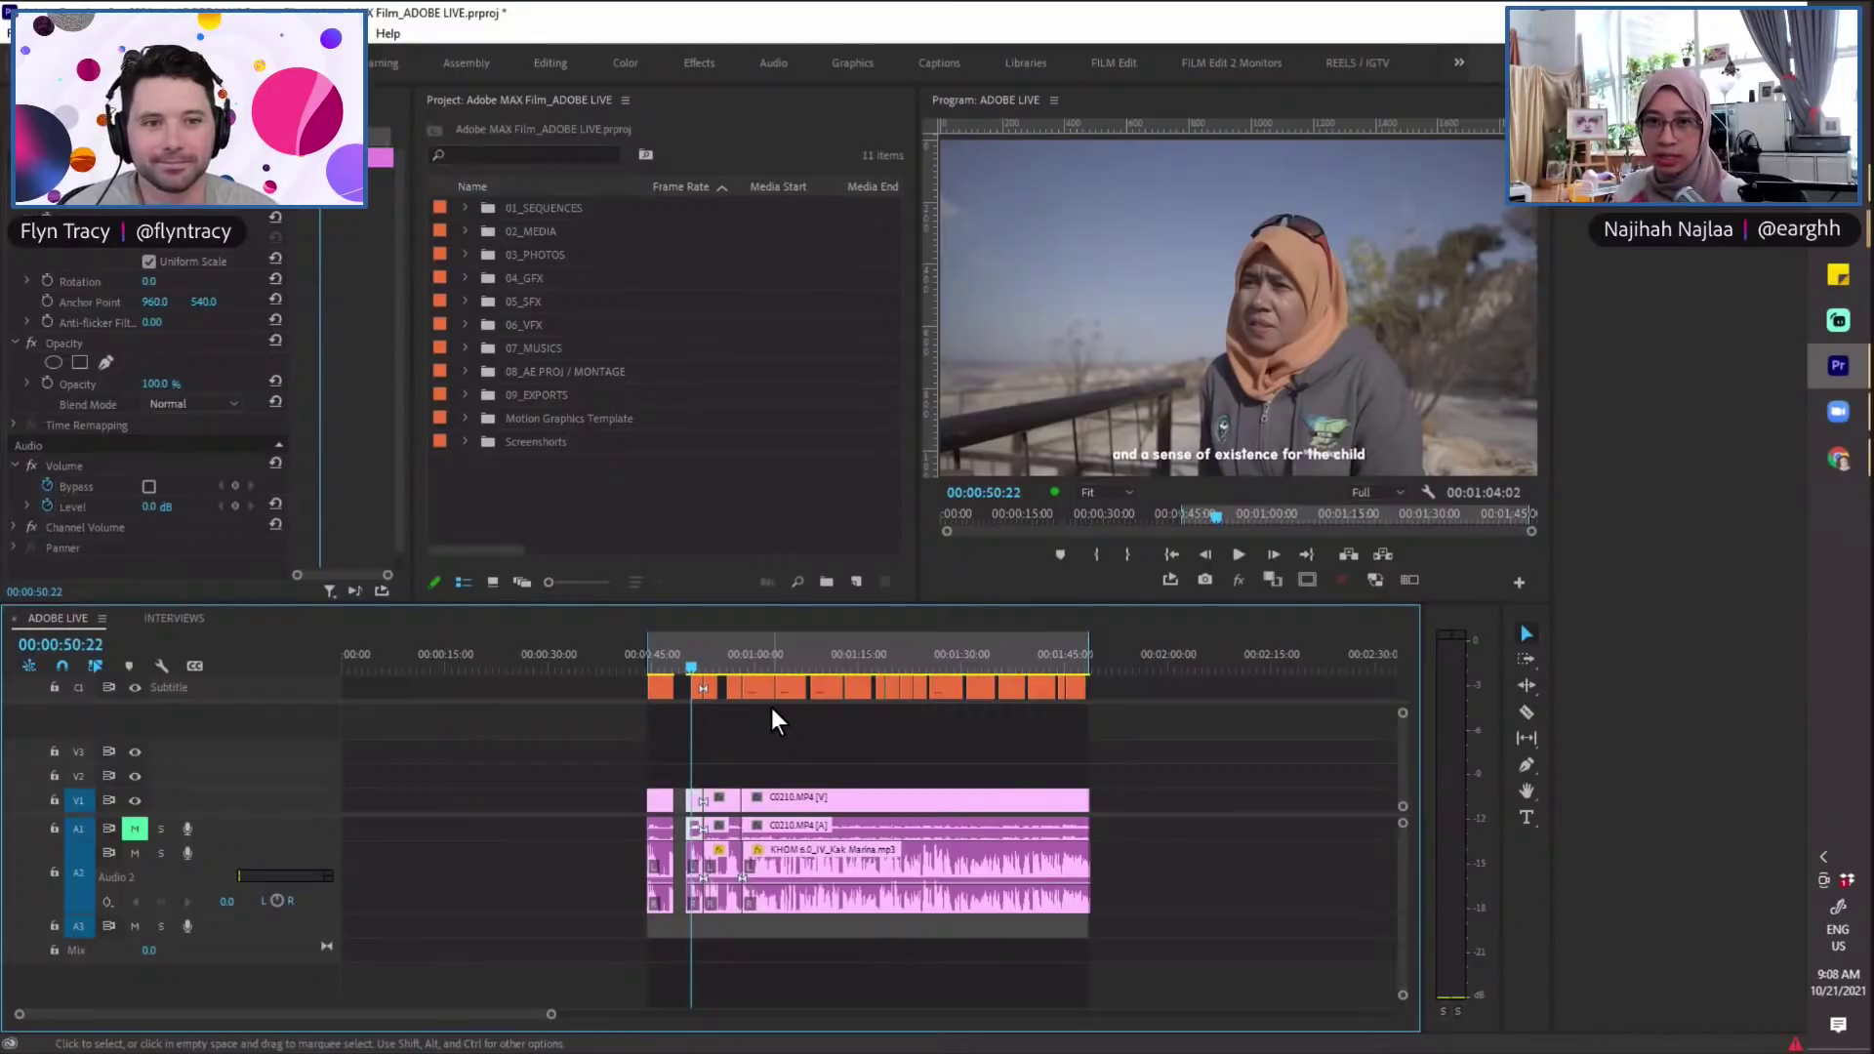
click(659, 660)
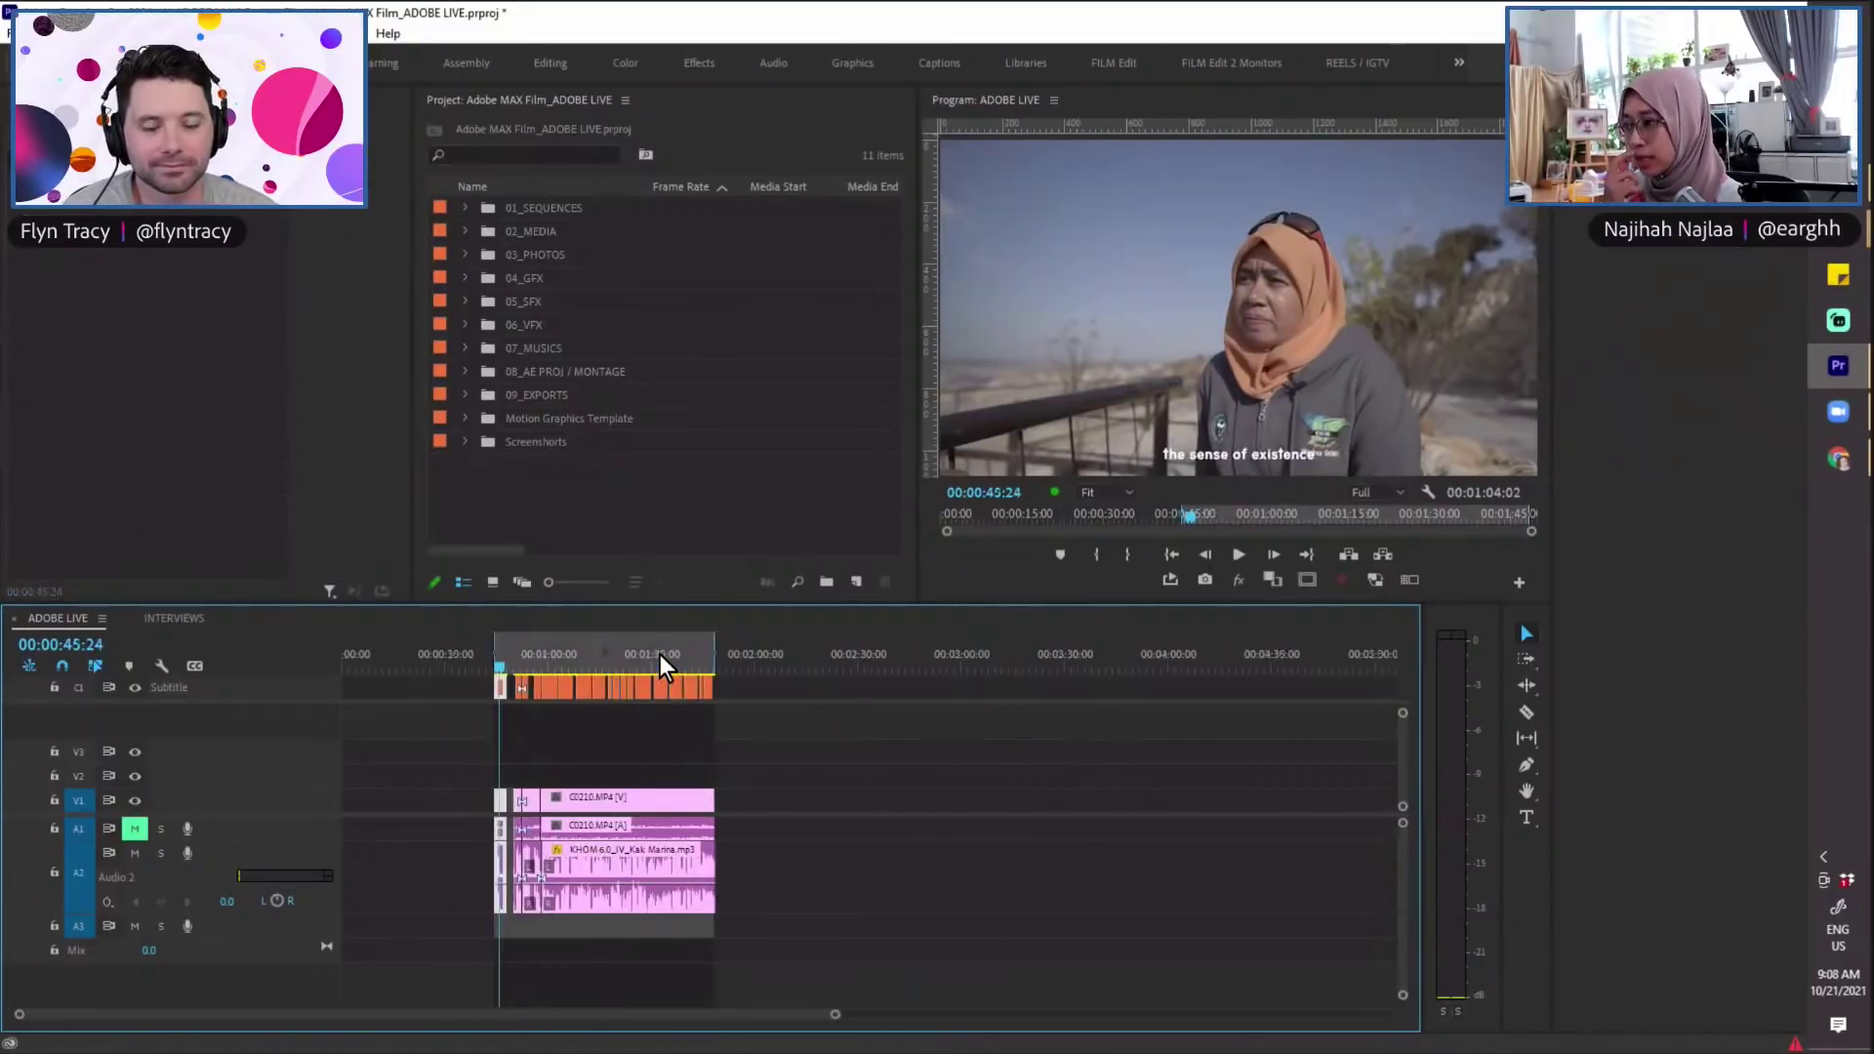
click(672, 667)
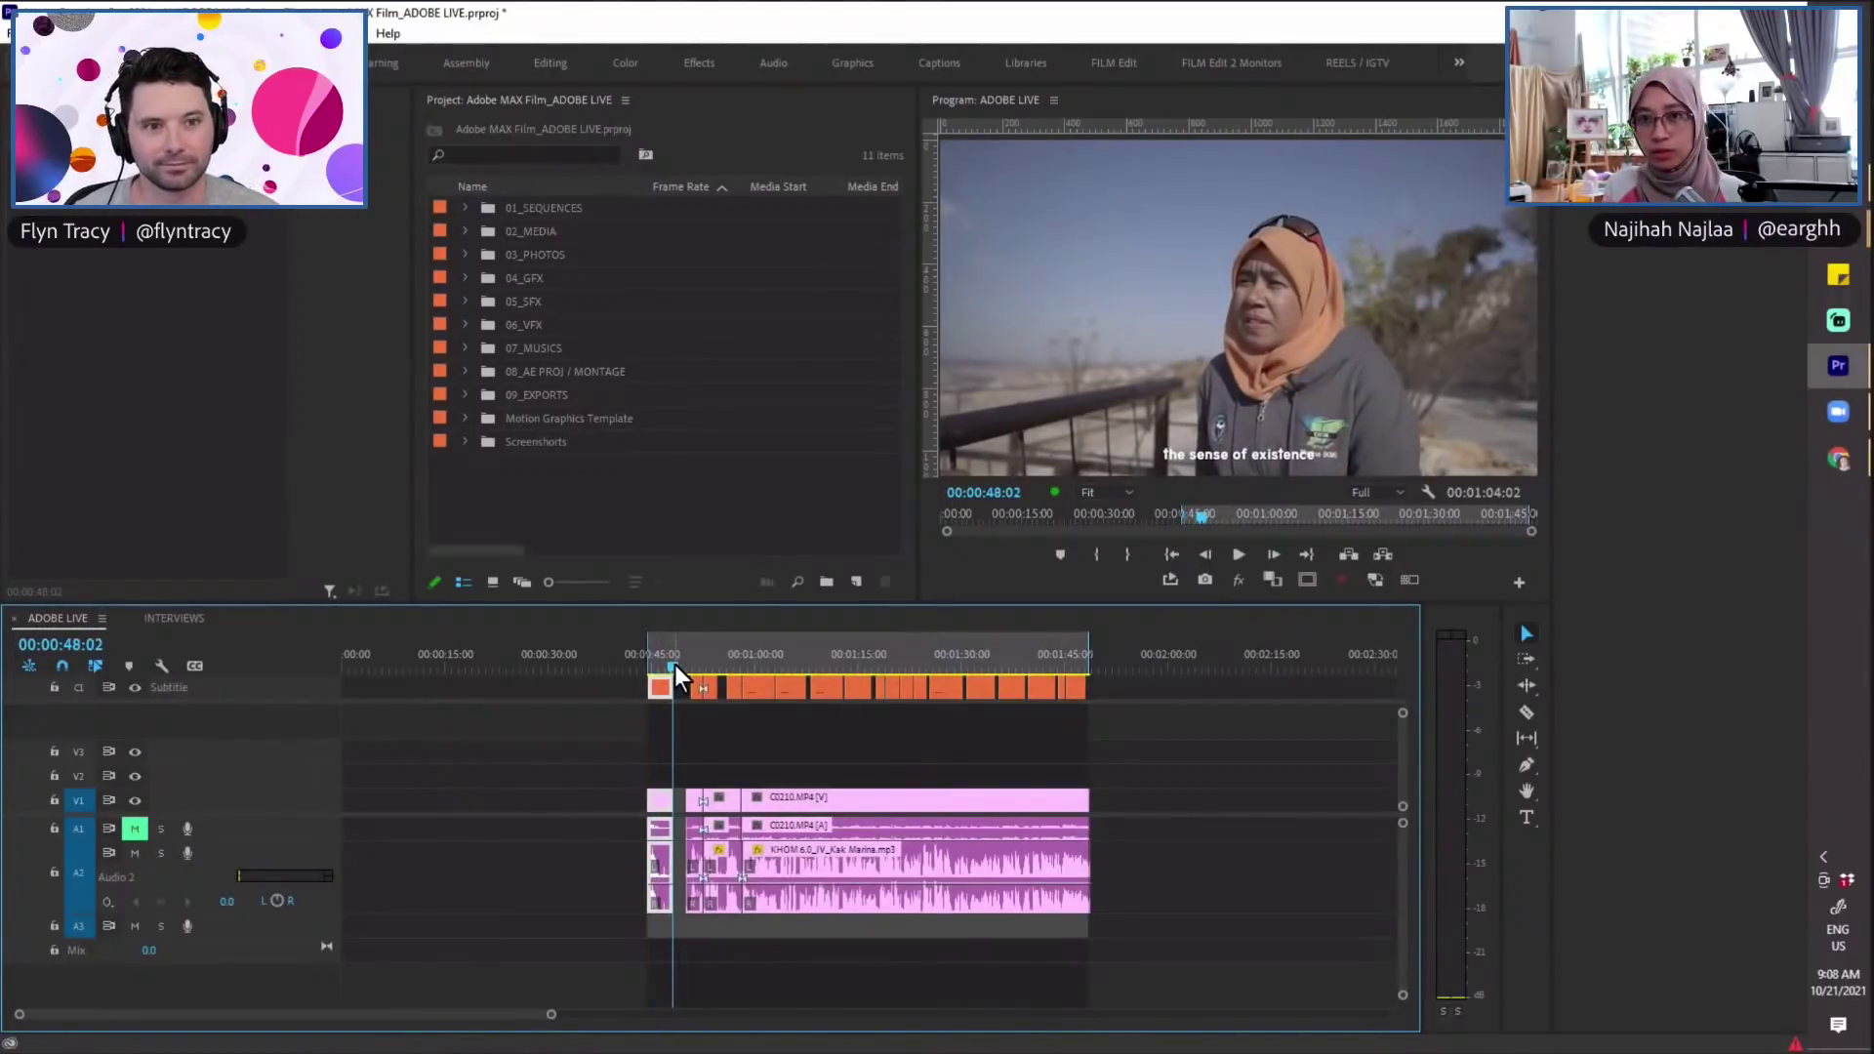
scroll(730, 670, down, 3)
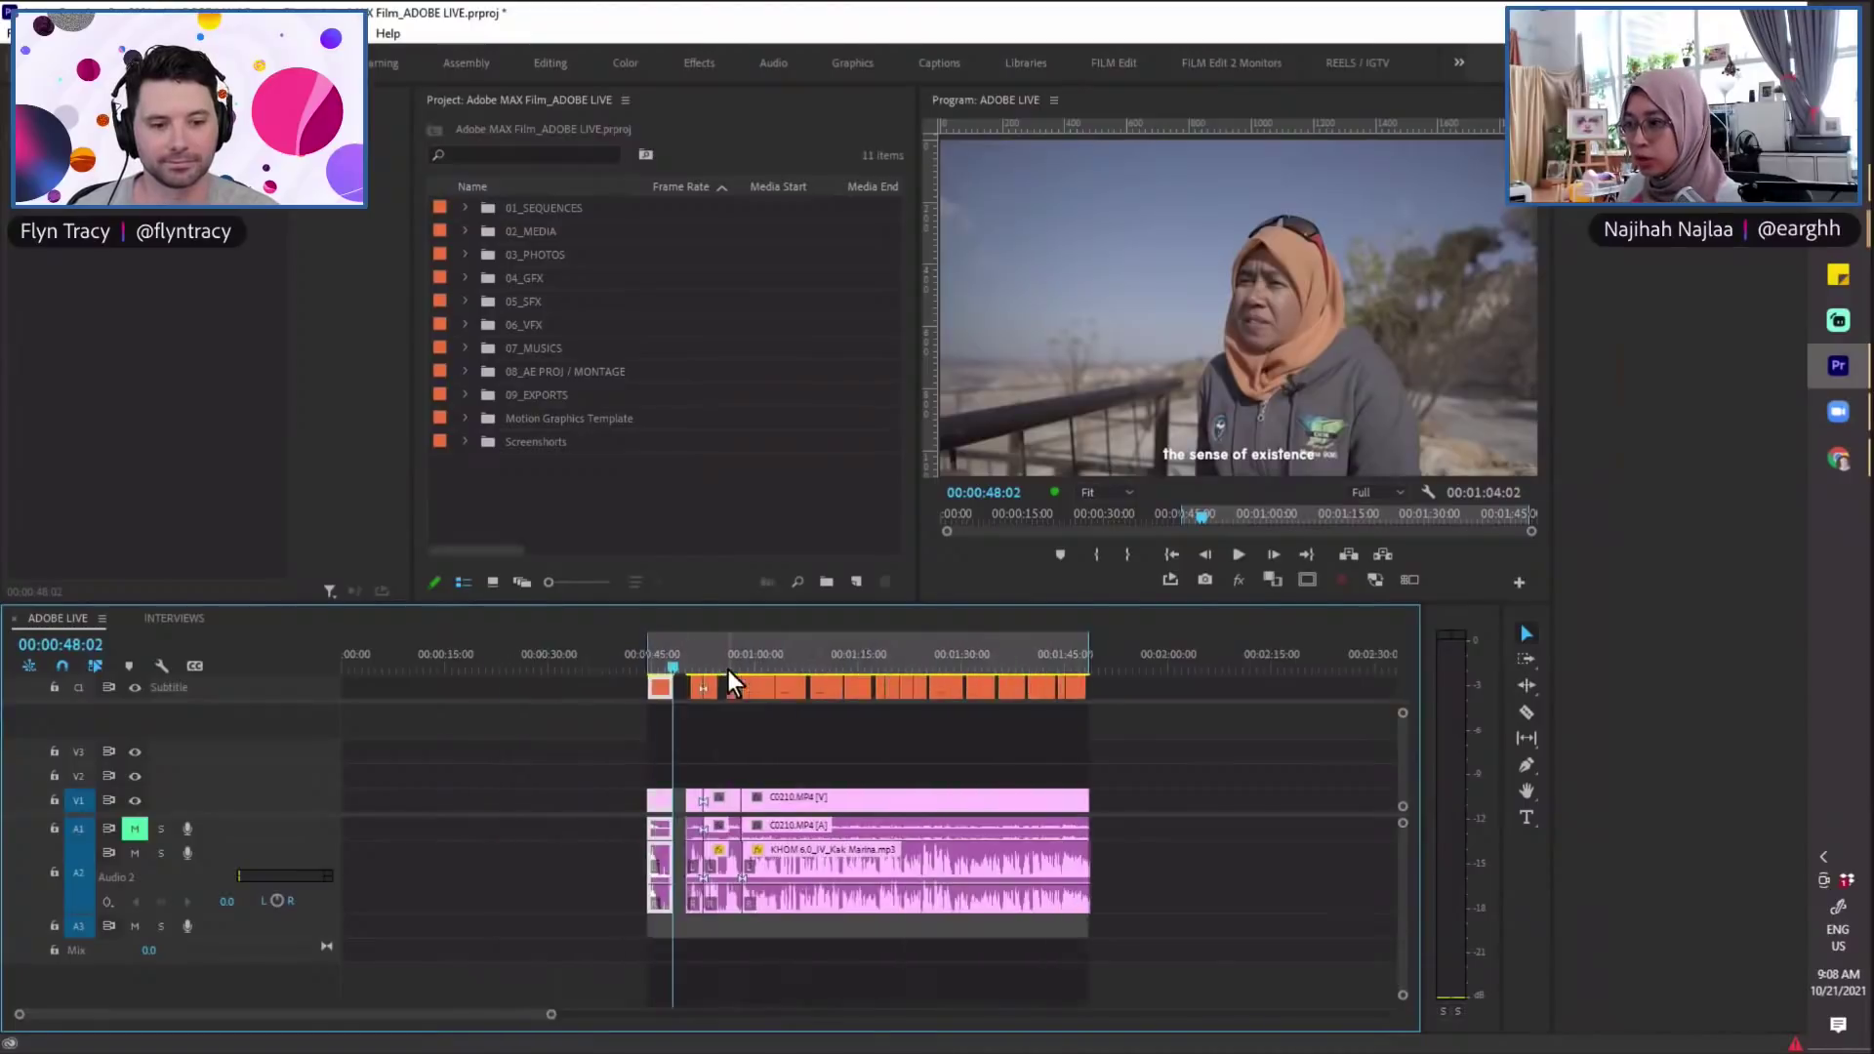
scroll(764, 677, up, 5)
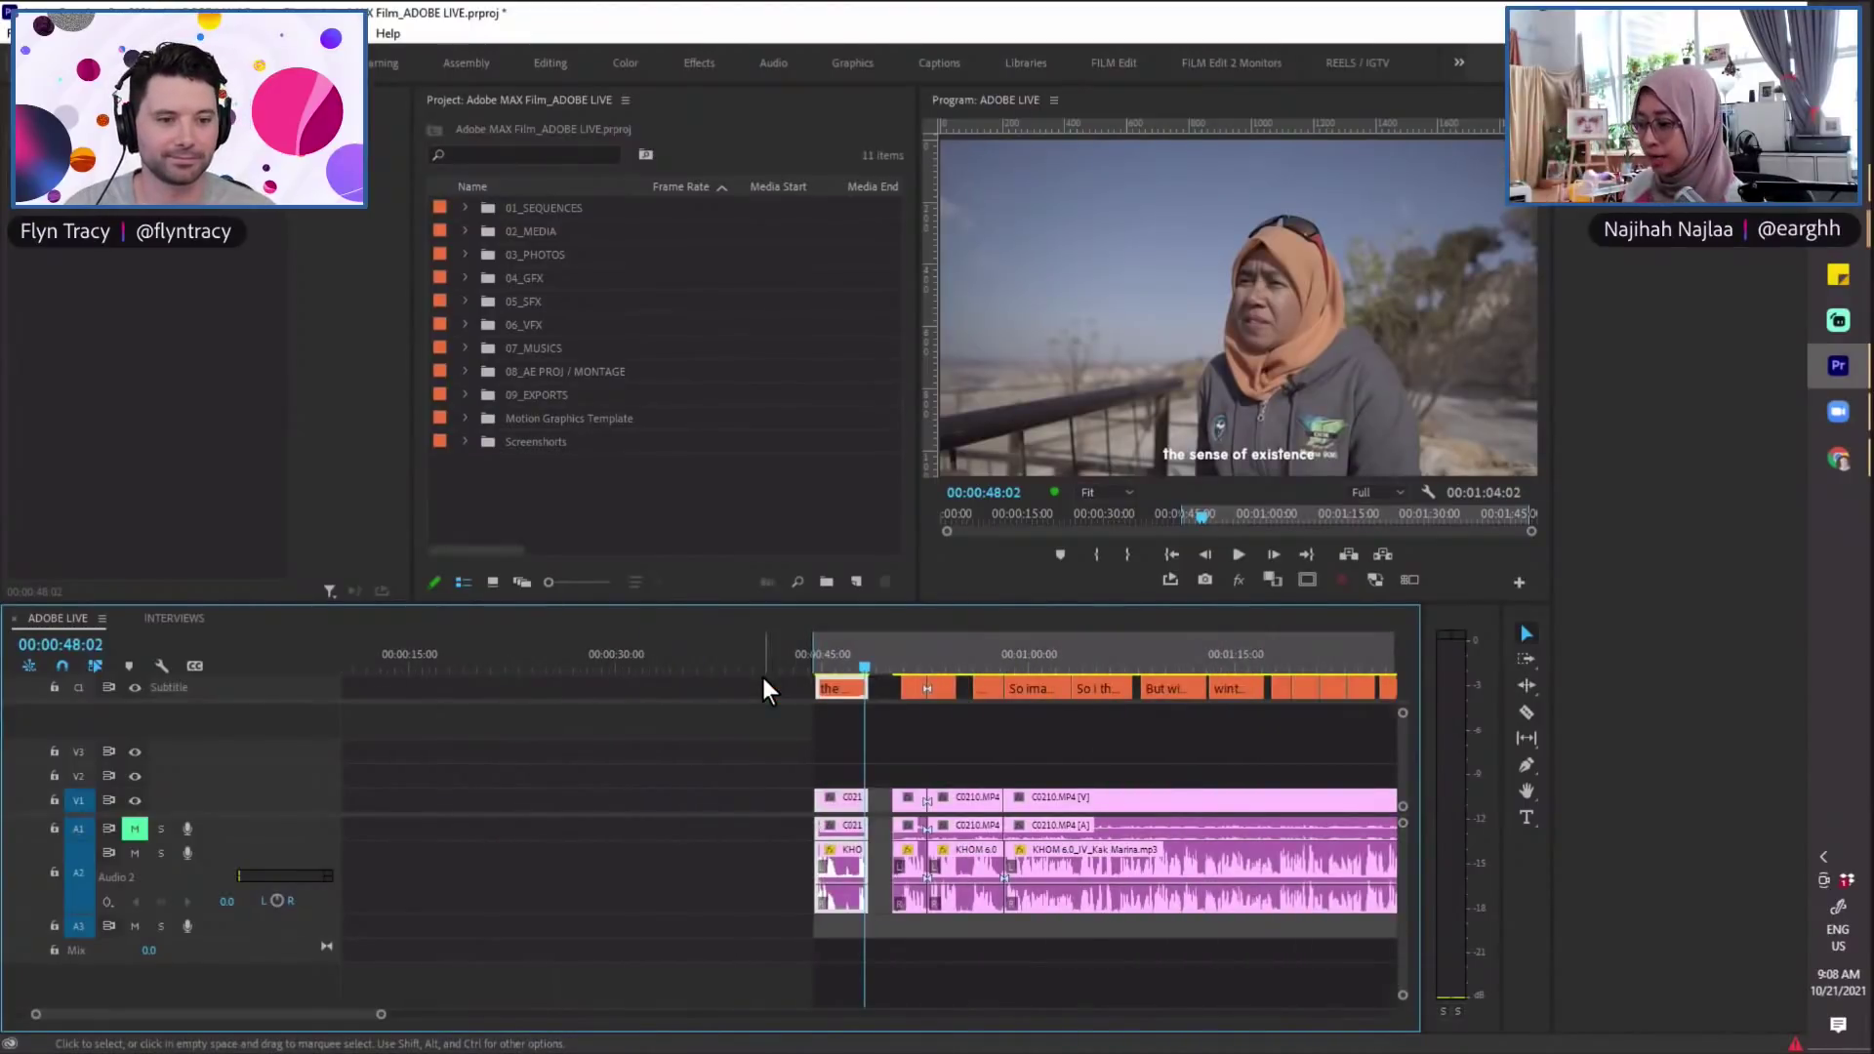
scroll(806, 648, down, 3)
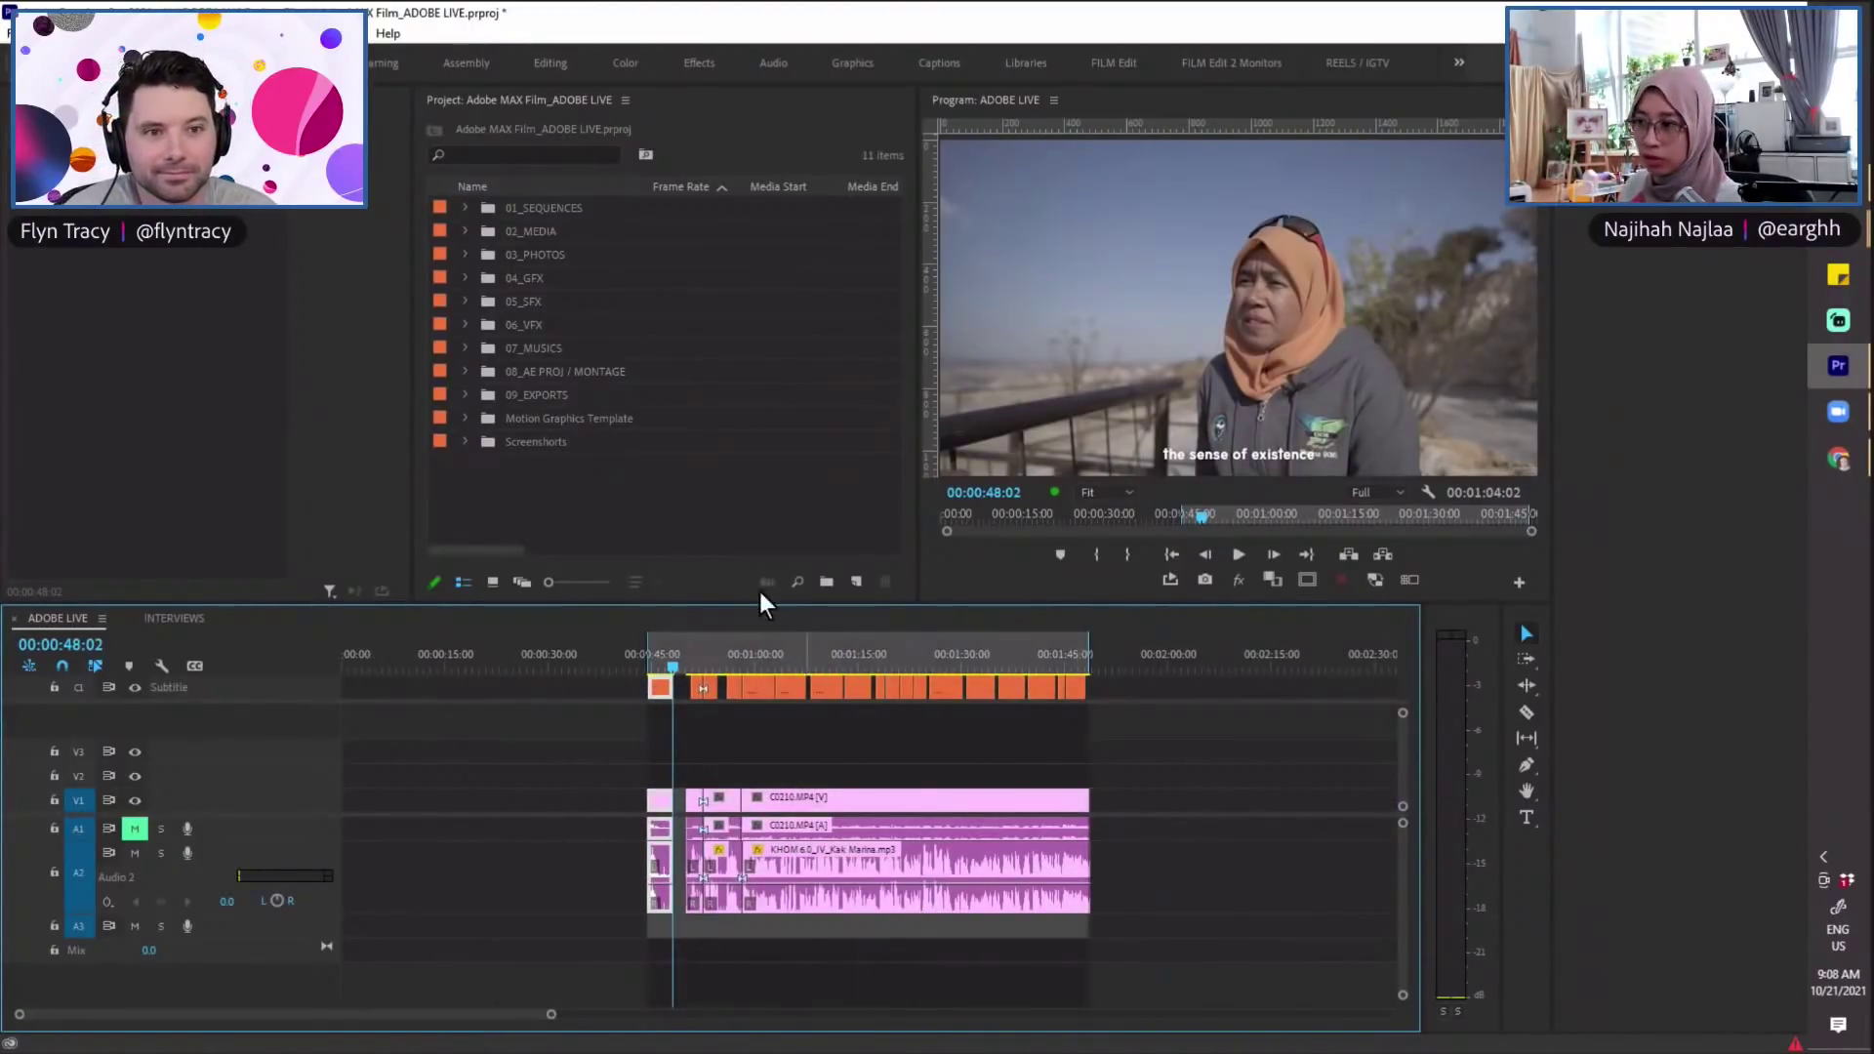
Step: Scrub the interview forward to 00:01:11:06 and back to the "the sense of existence" caption at 00:00:46:13
drag(660, 665, 834, 658)
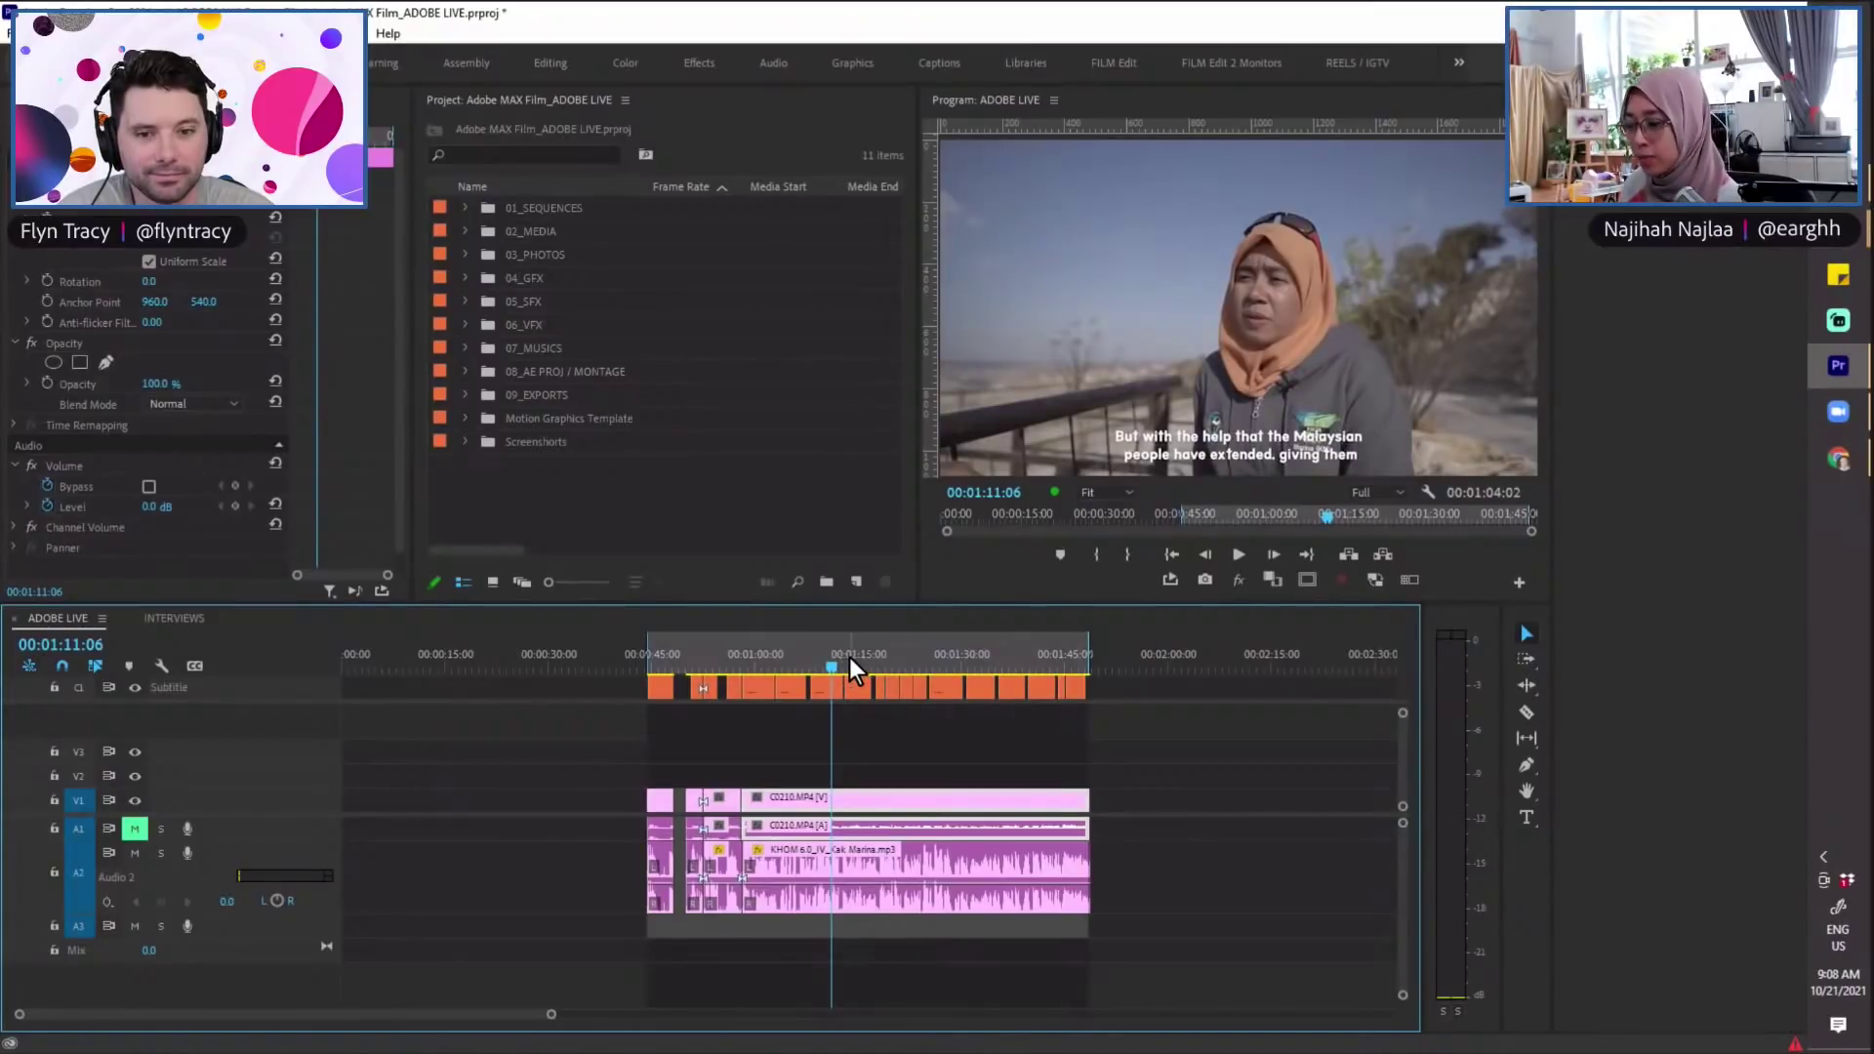
click(829, 660)
drag(835, 658, 659, 689)
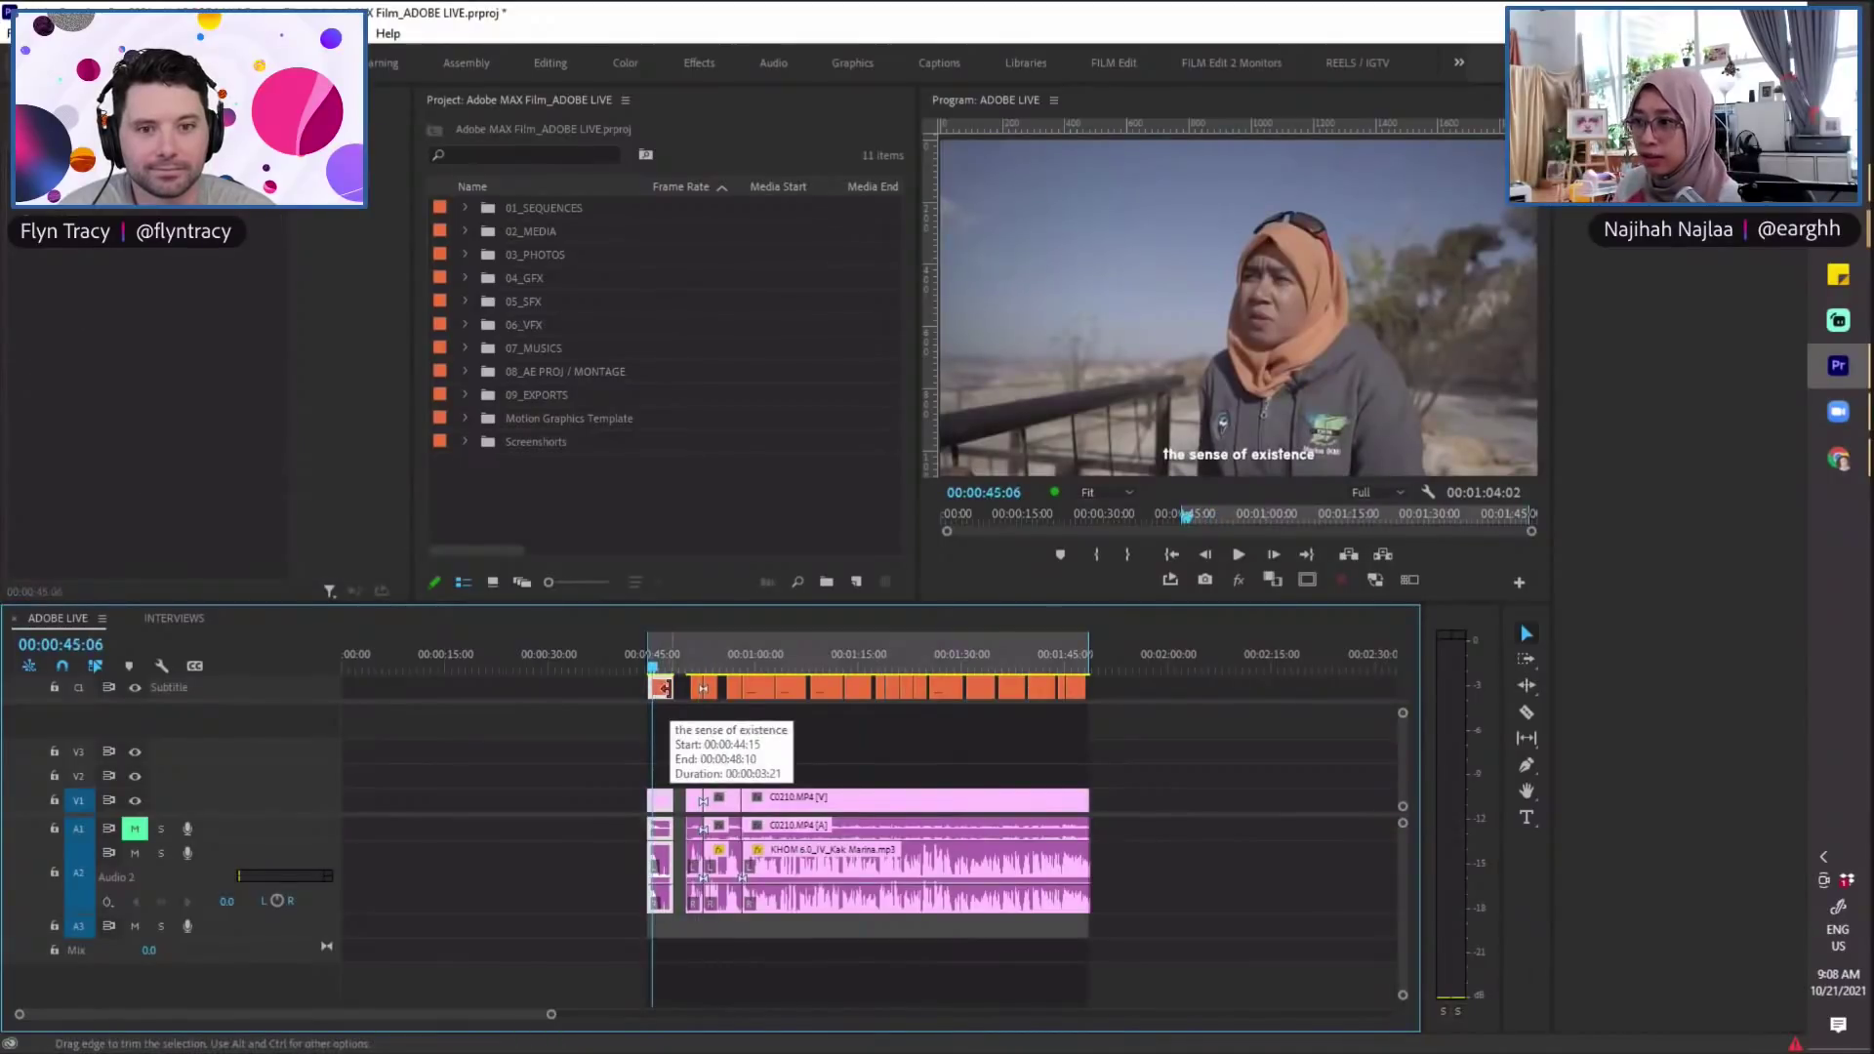
click(662, 653)
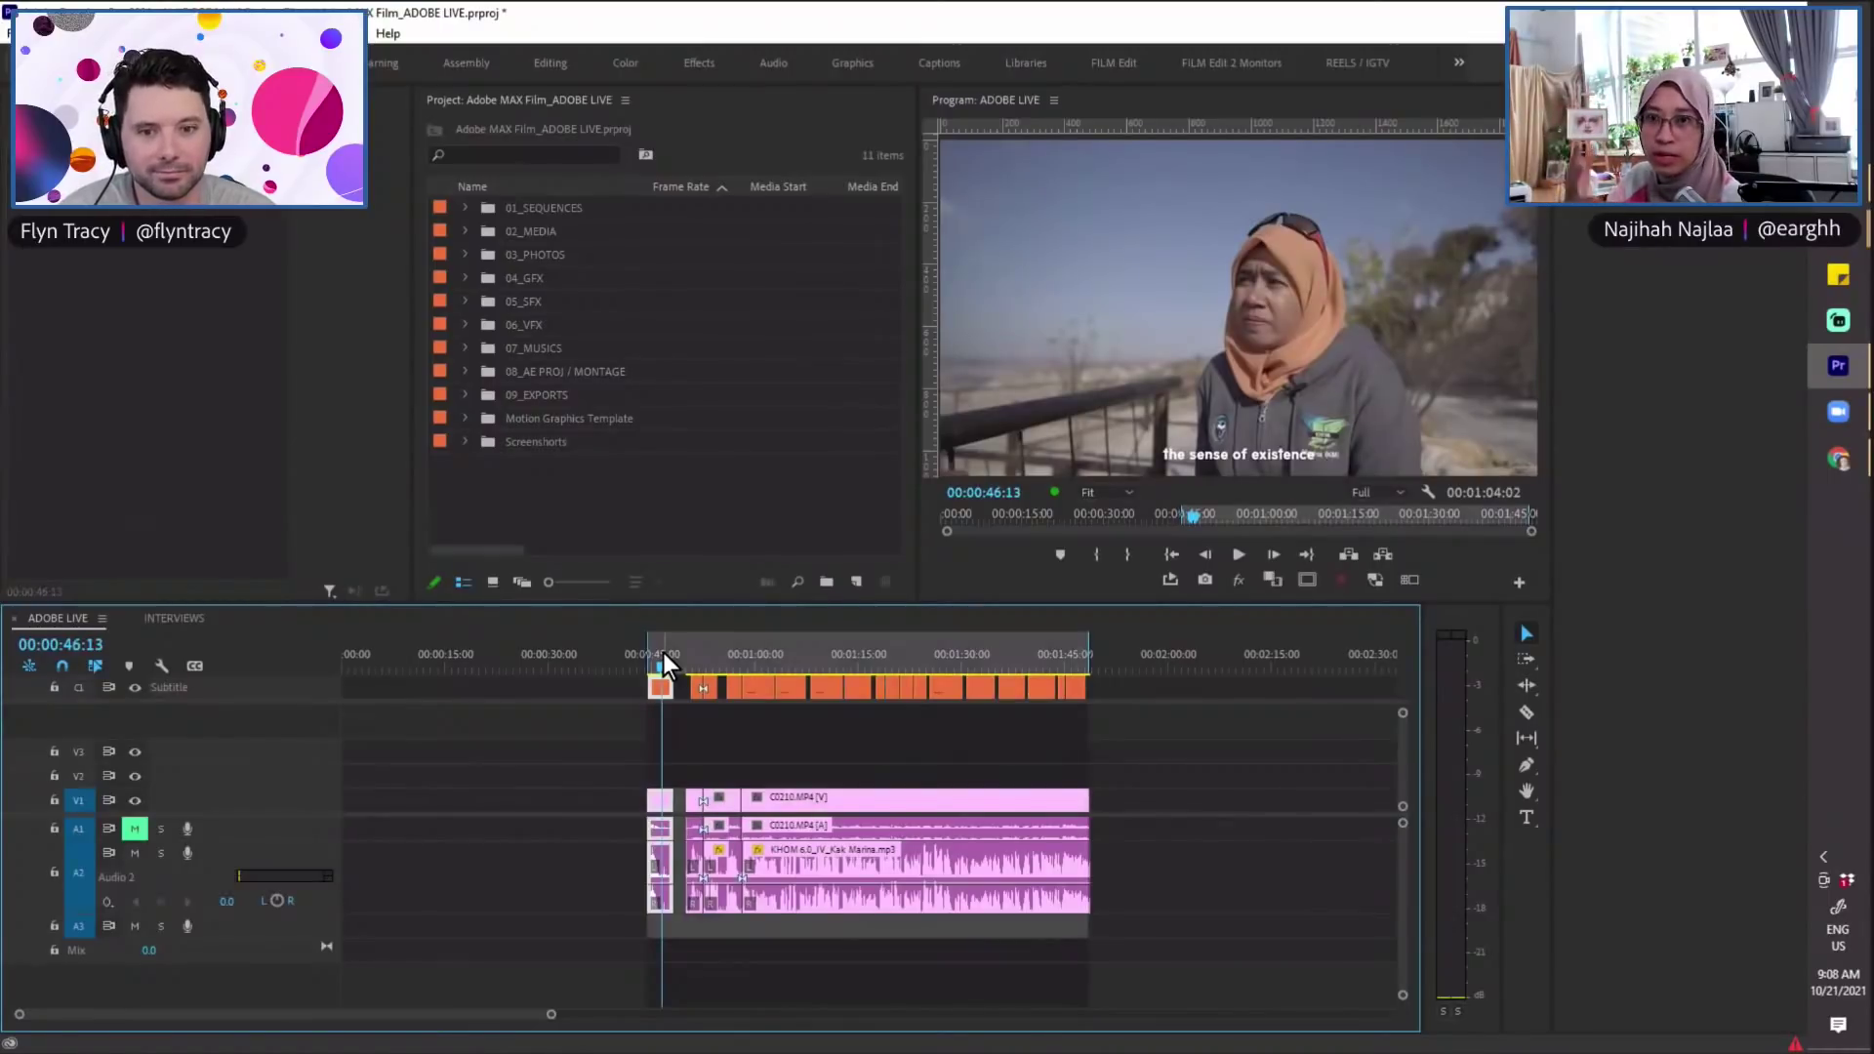
key(equal)
key(minus)
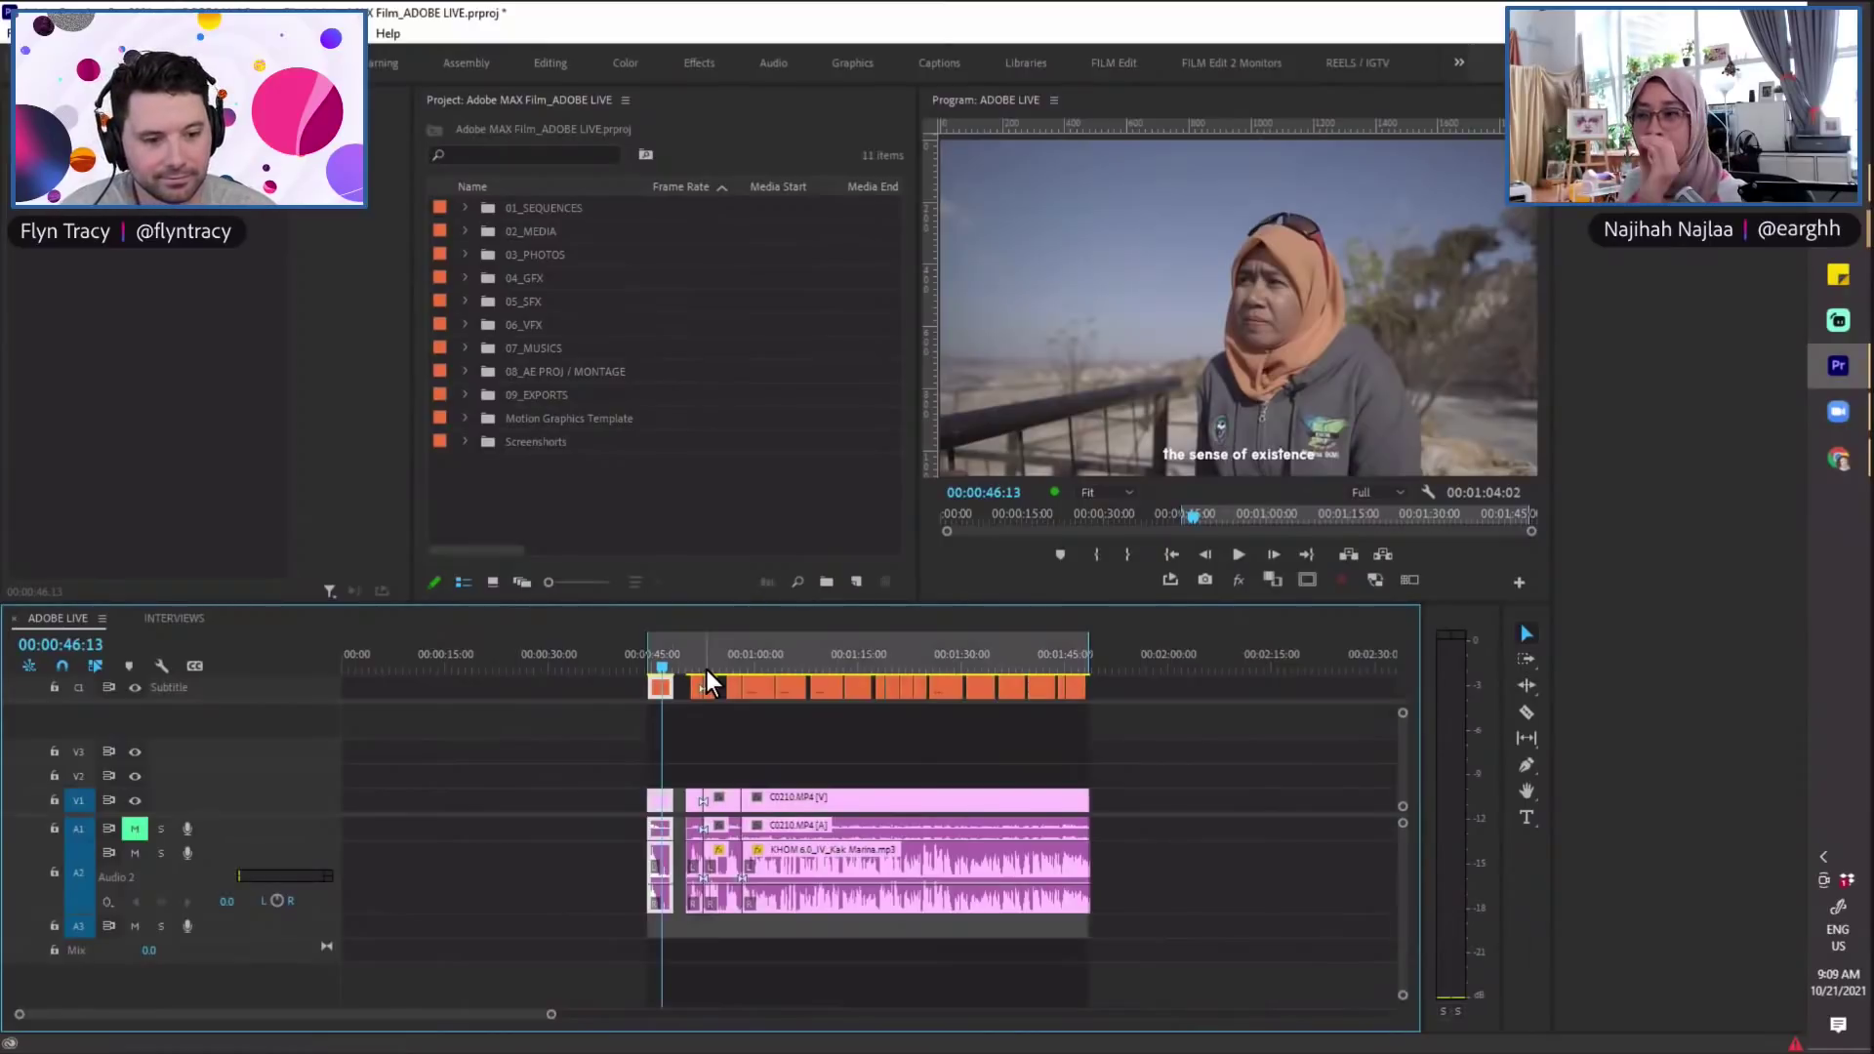
key(minus)
key(equal)
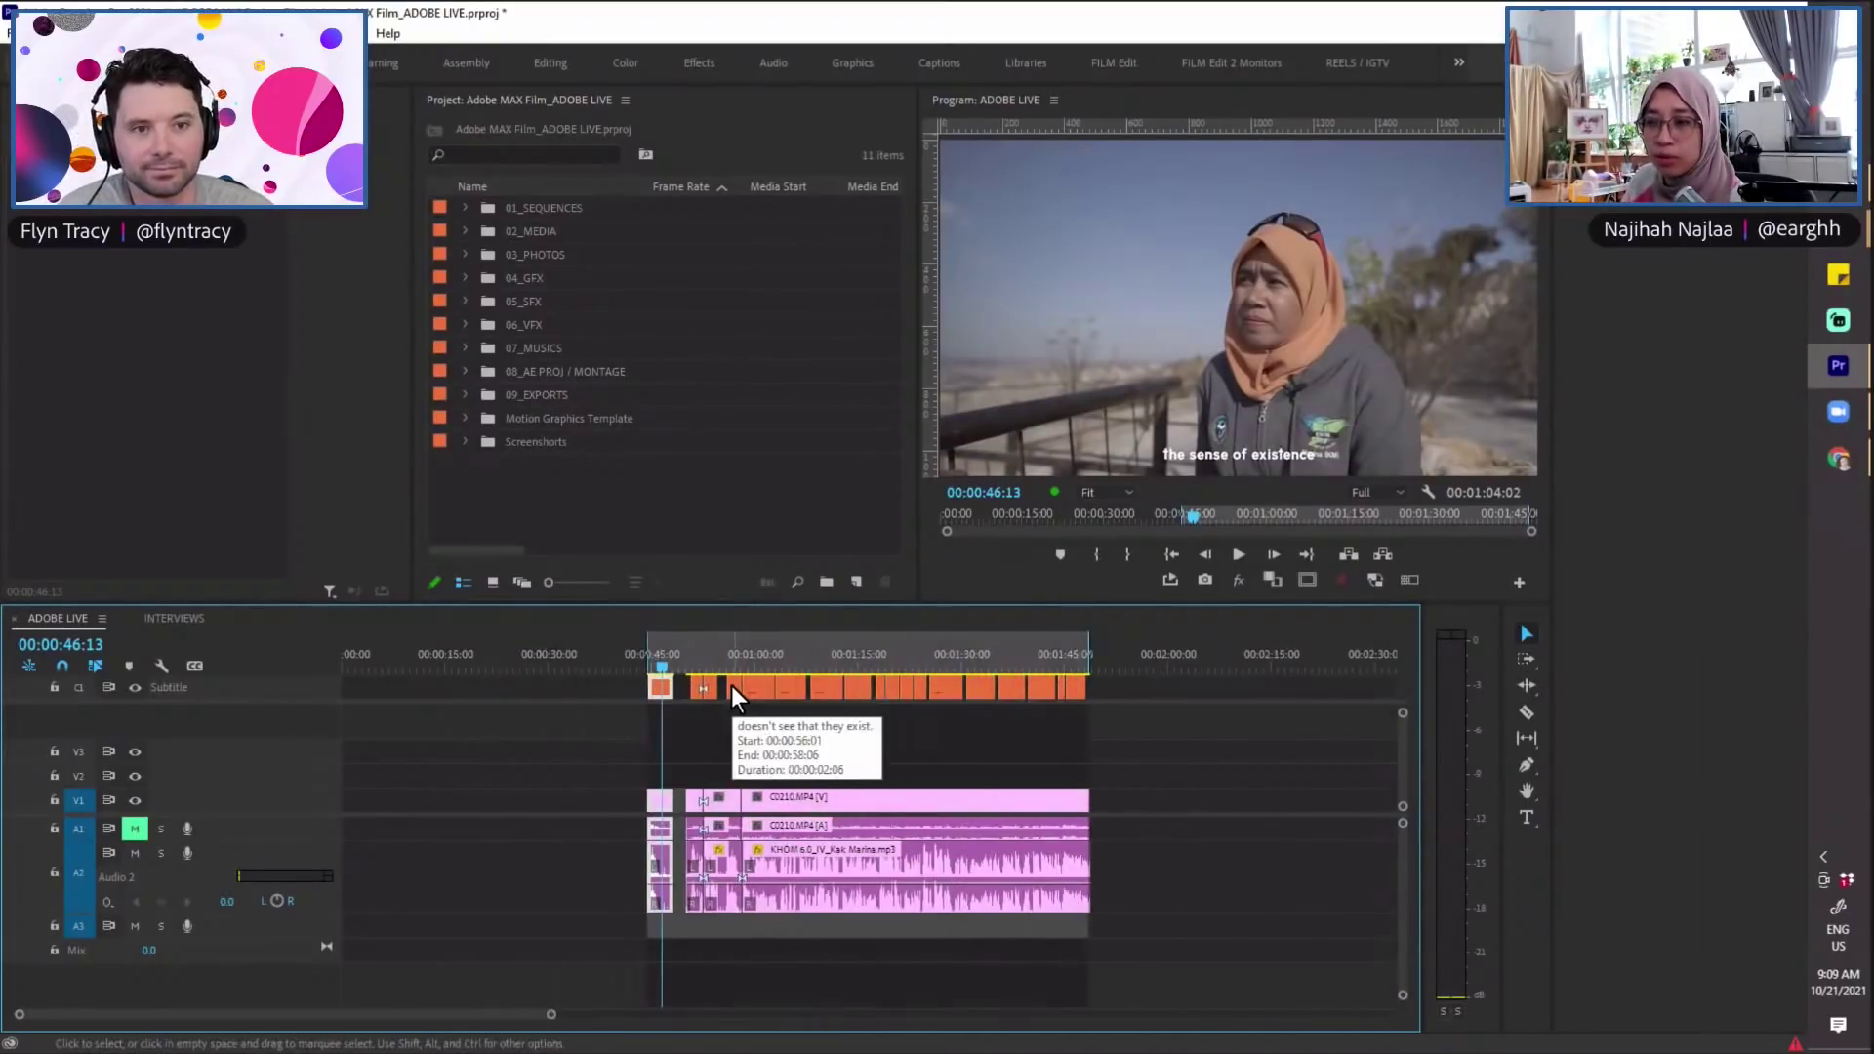
Step: Place the playhead at 00:00:45:02 in ADOBE LIVE's first clip and try to play the sequence from there
key(minus)
key(equal)
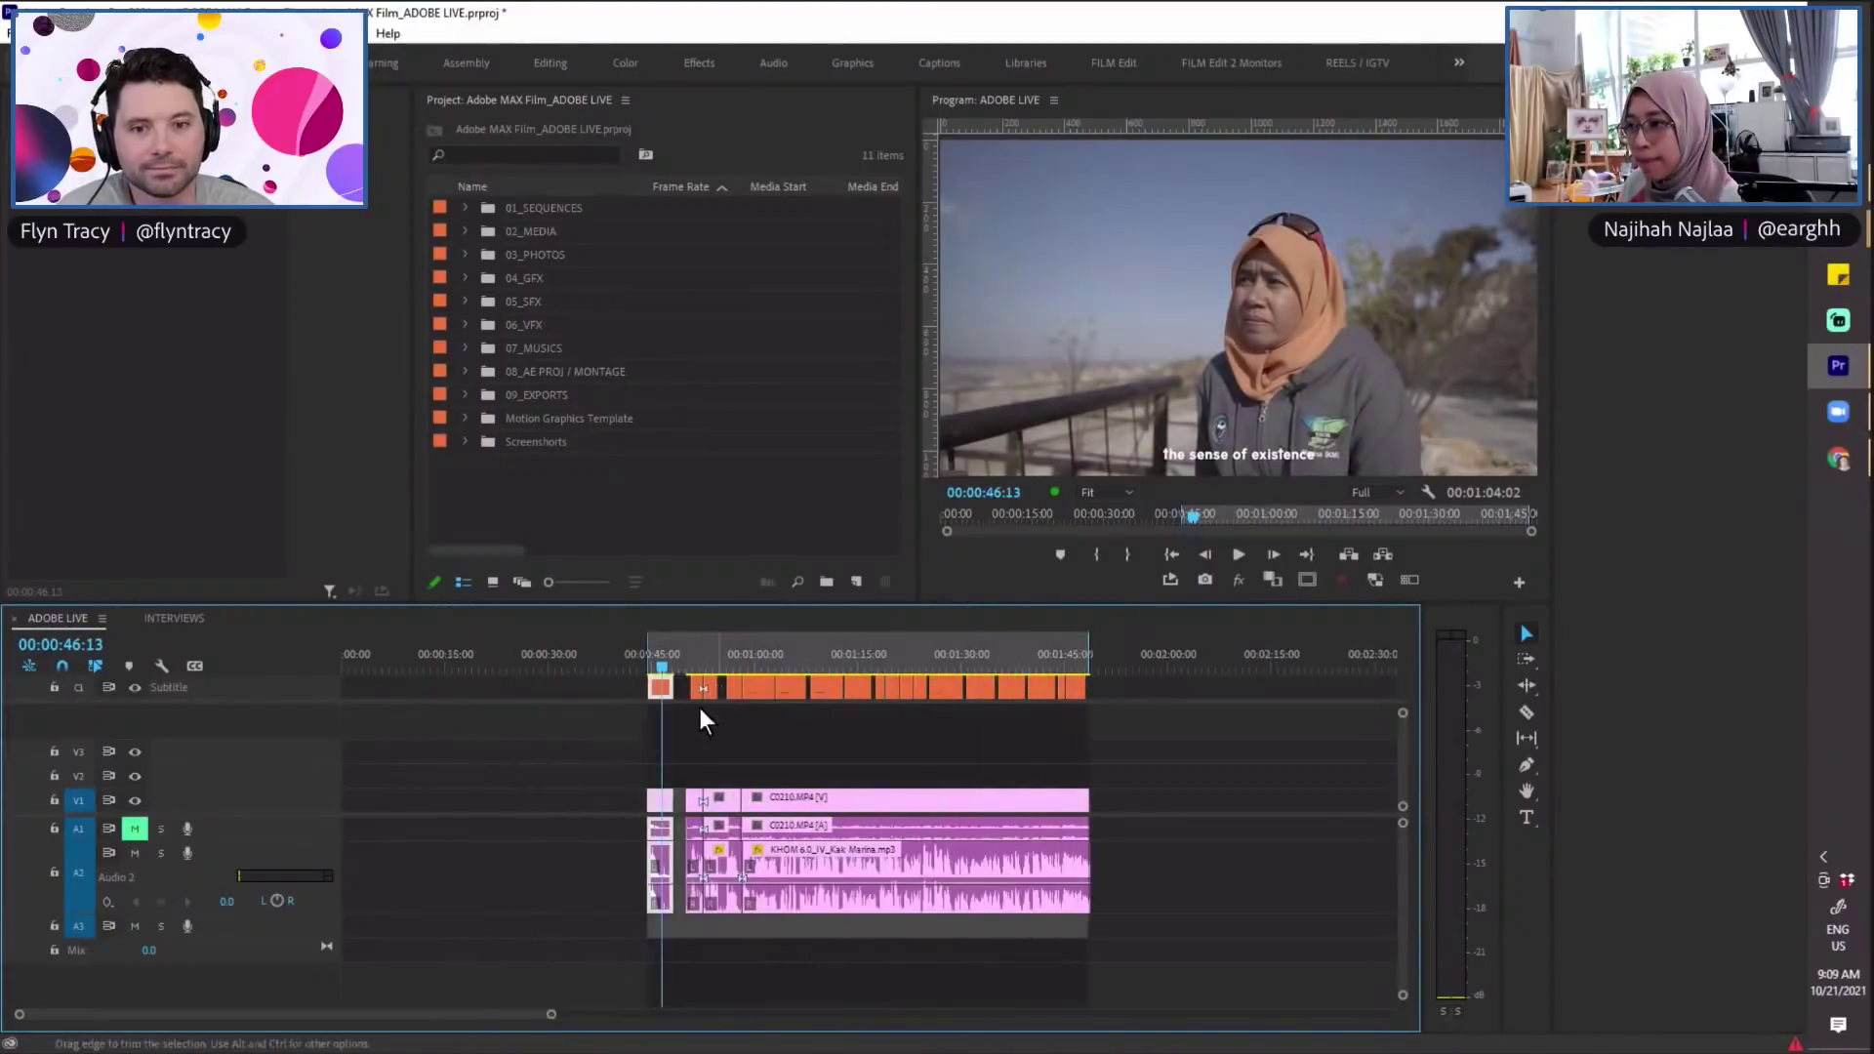
drag(660, 665, 665, 668)
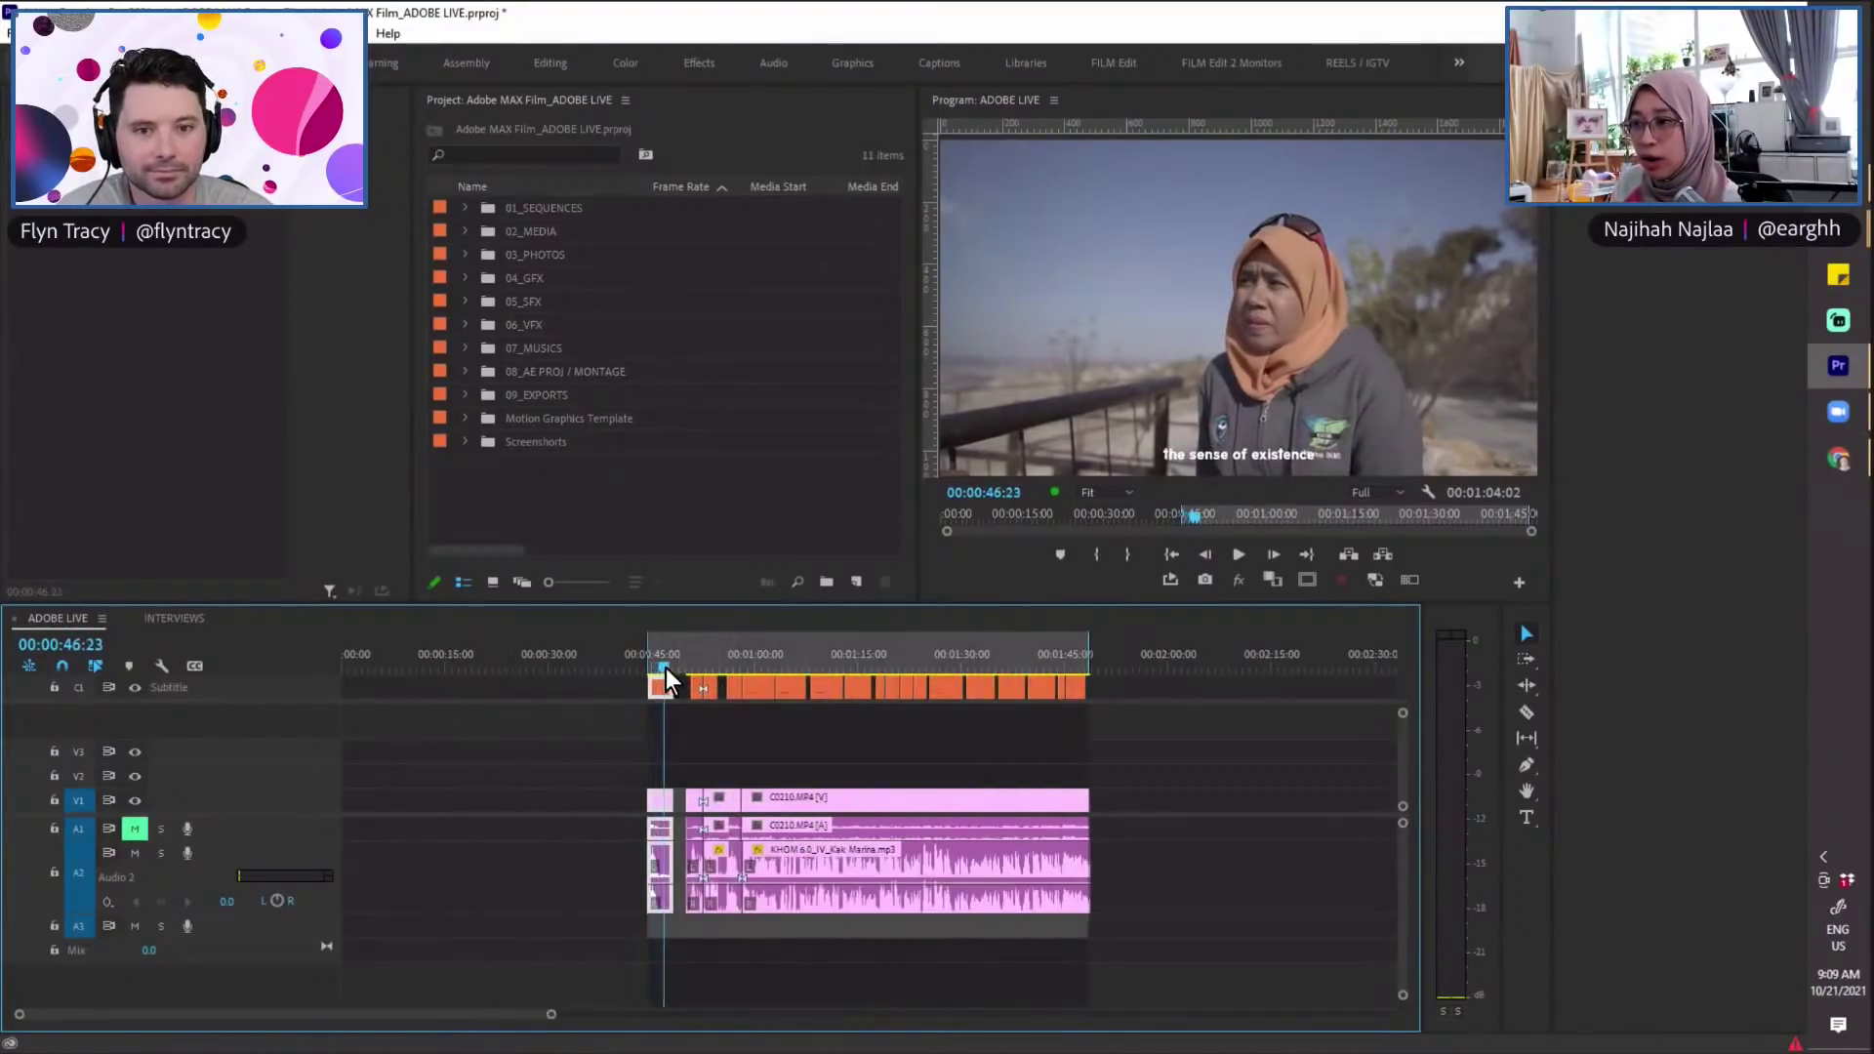
key(equal)
drag(850, 664, 829, 670)
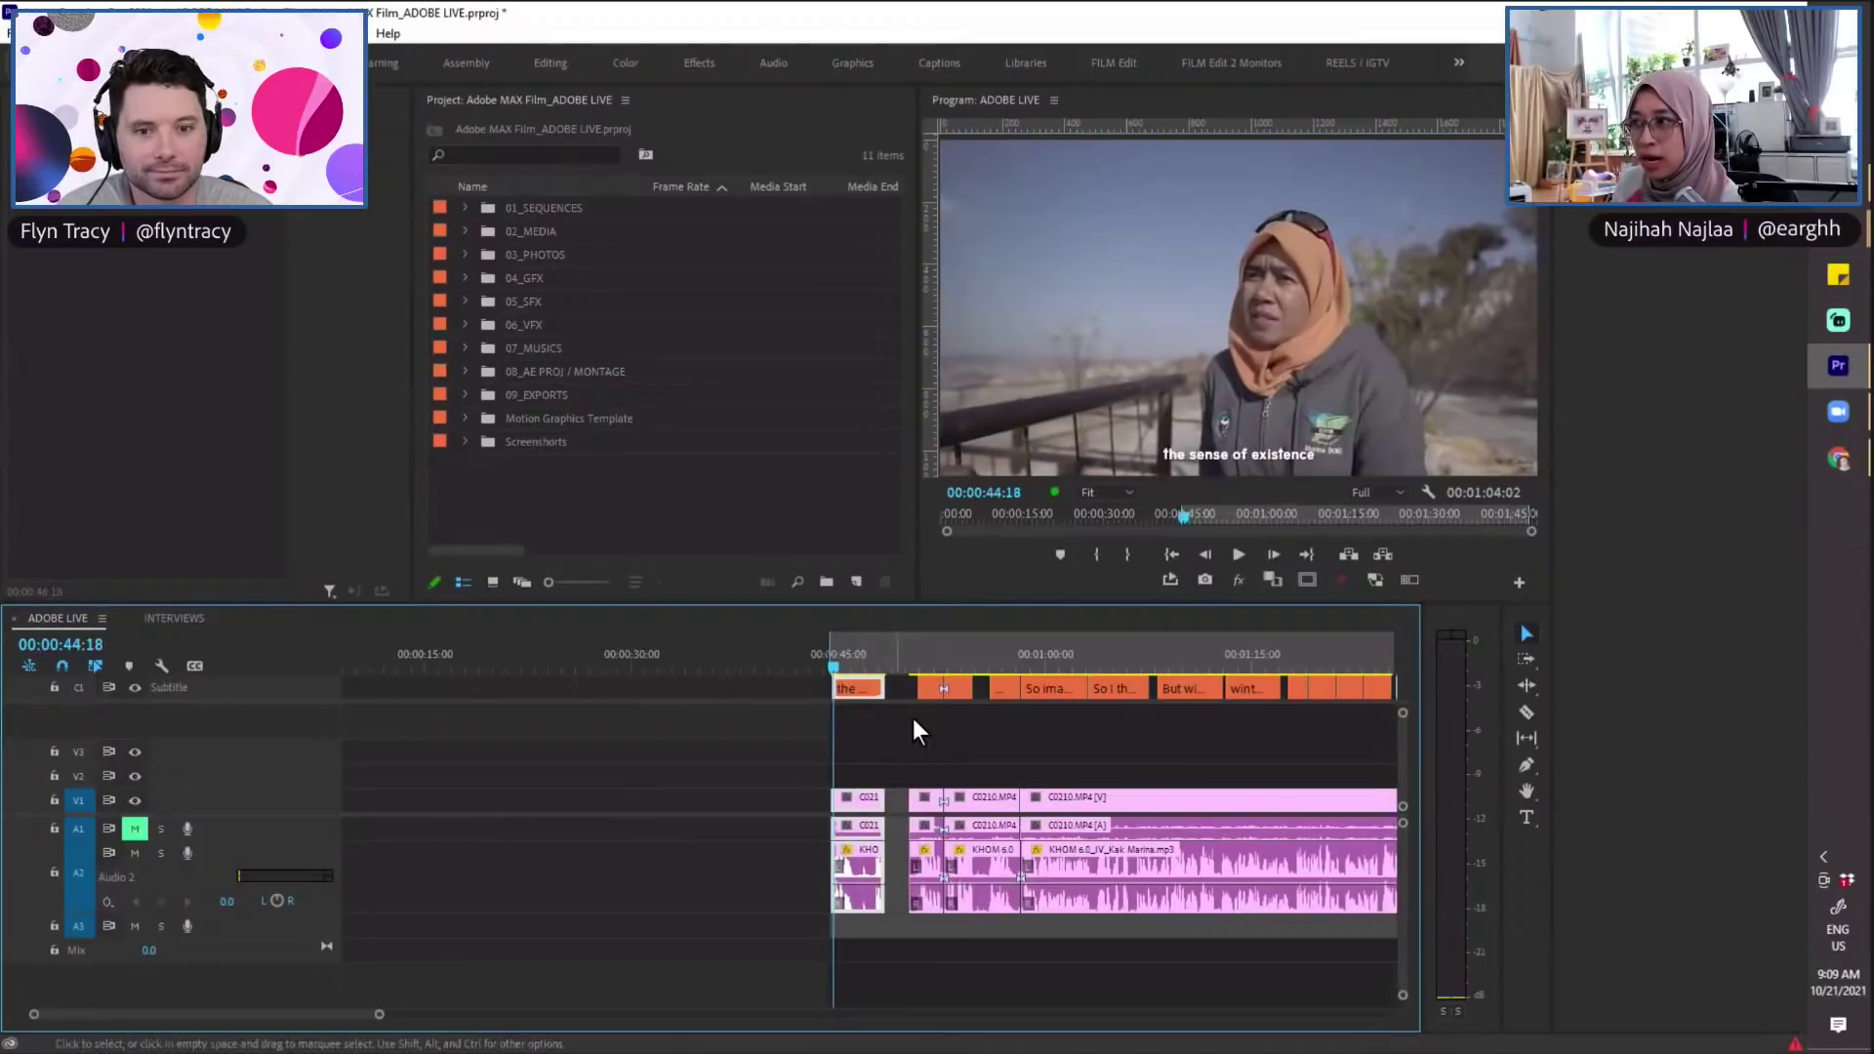
click(840, 668)
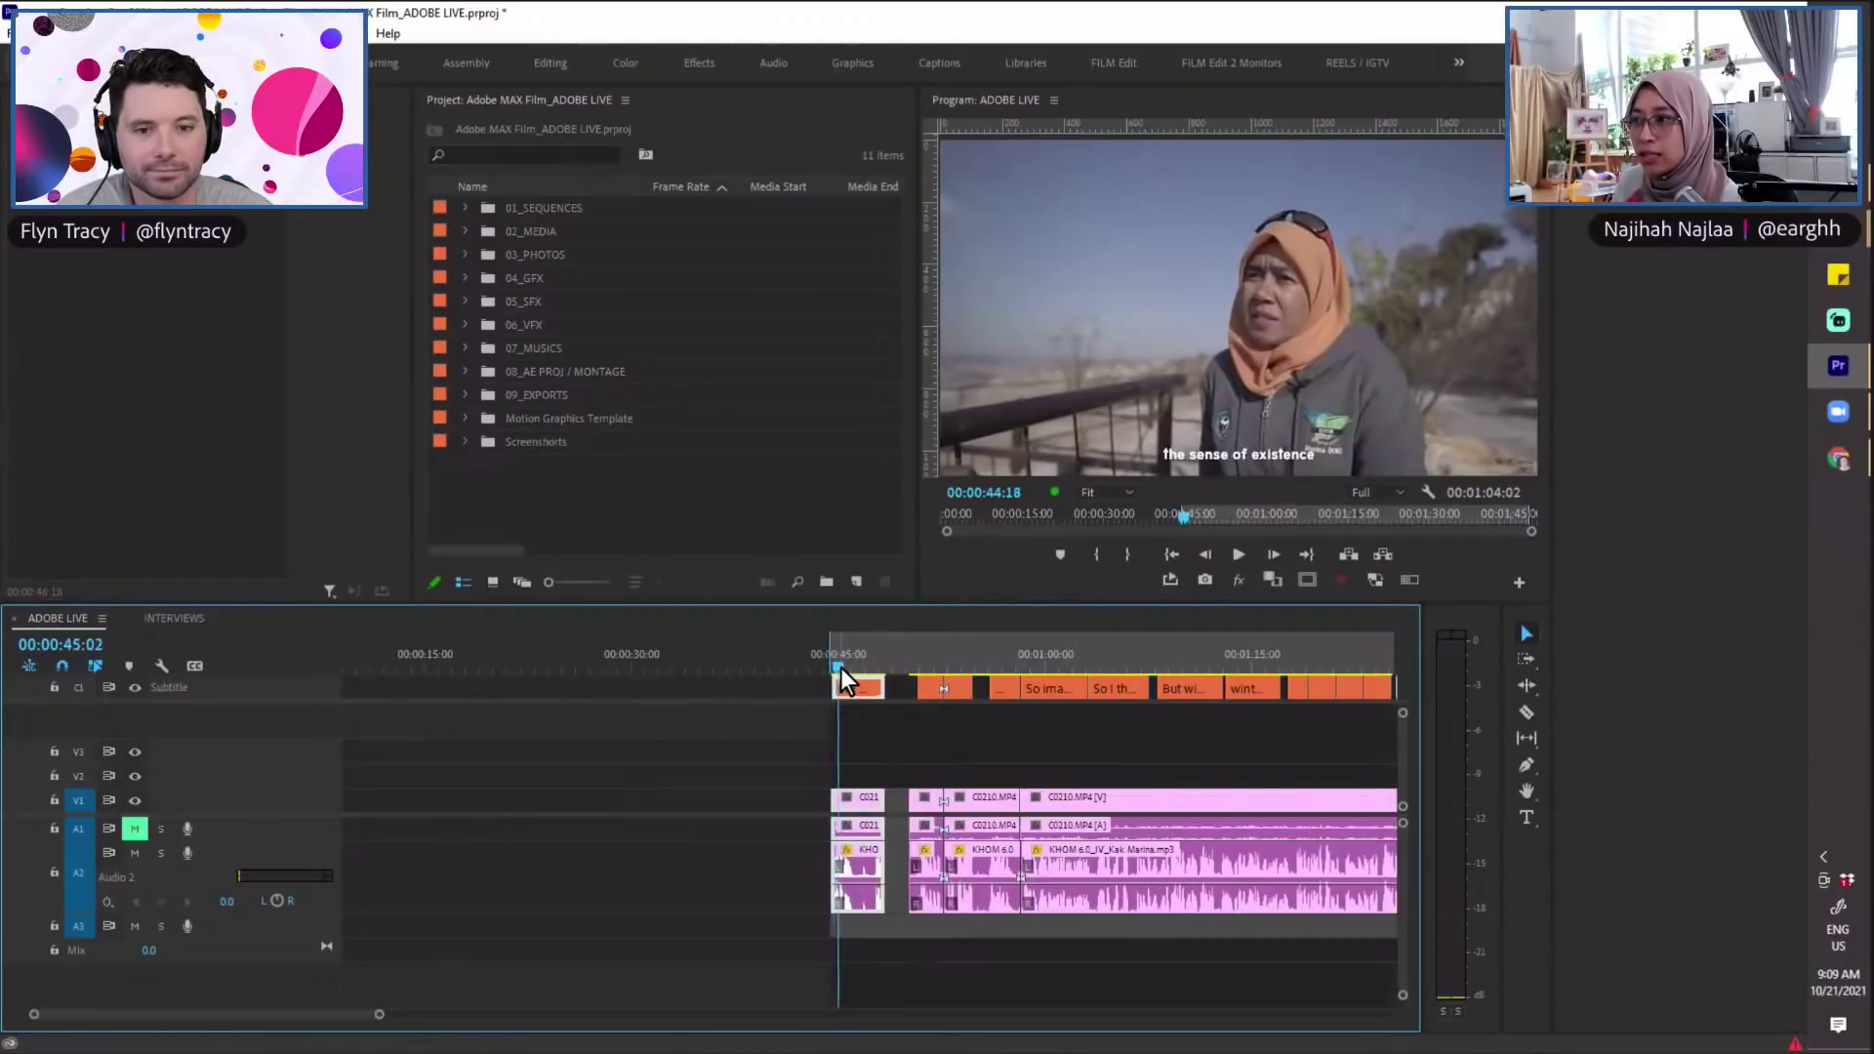
click(1234, 554)
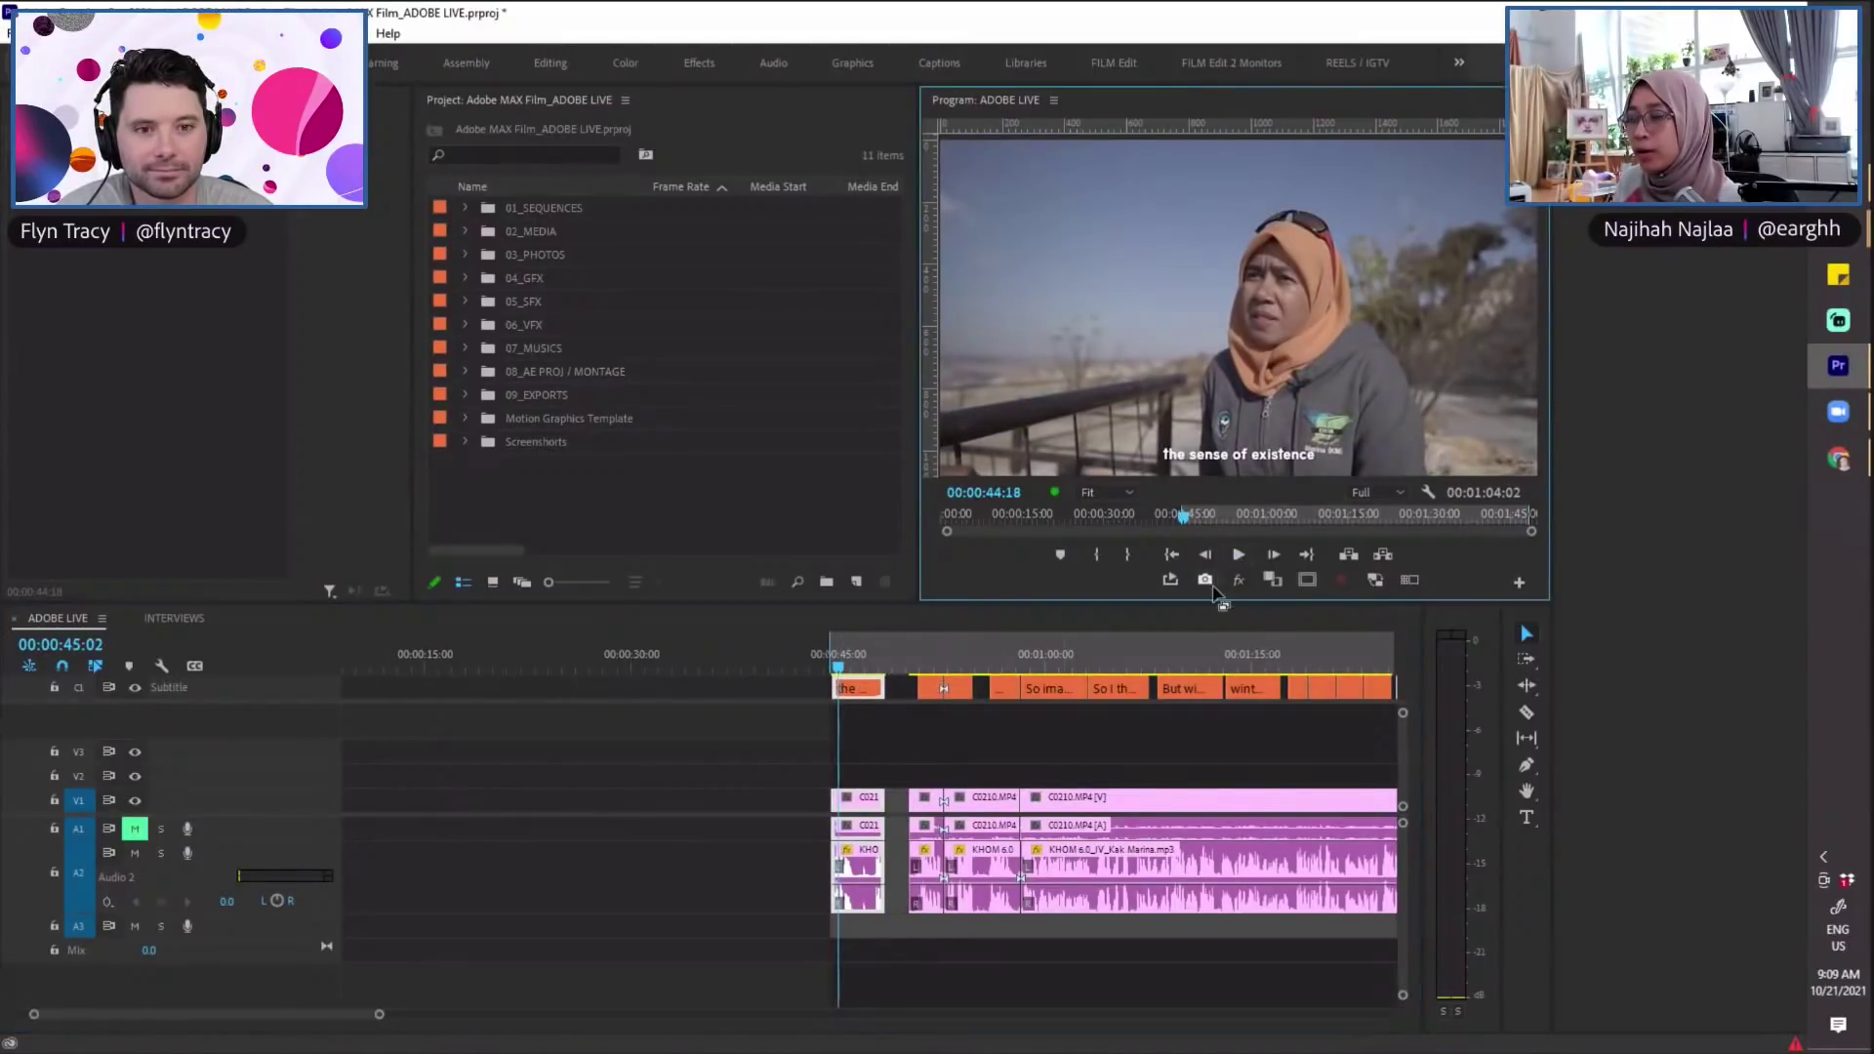
Step: Scrub ADOBE LIVE across the gap after the first clip, going up to 00:00:50:22 and ending at 00:00:49:20
click(868, 660)
click(888, 666)
drag(890, 665, 889, 666)
click(904, 666)
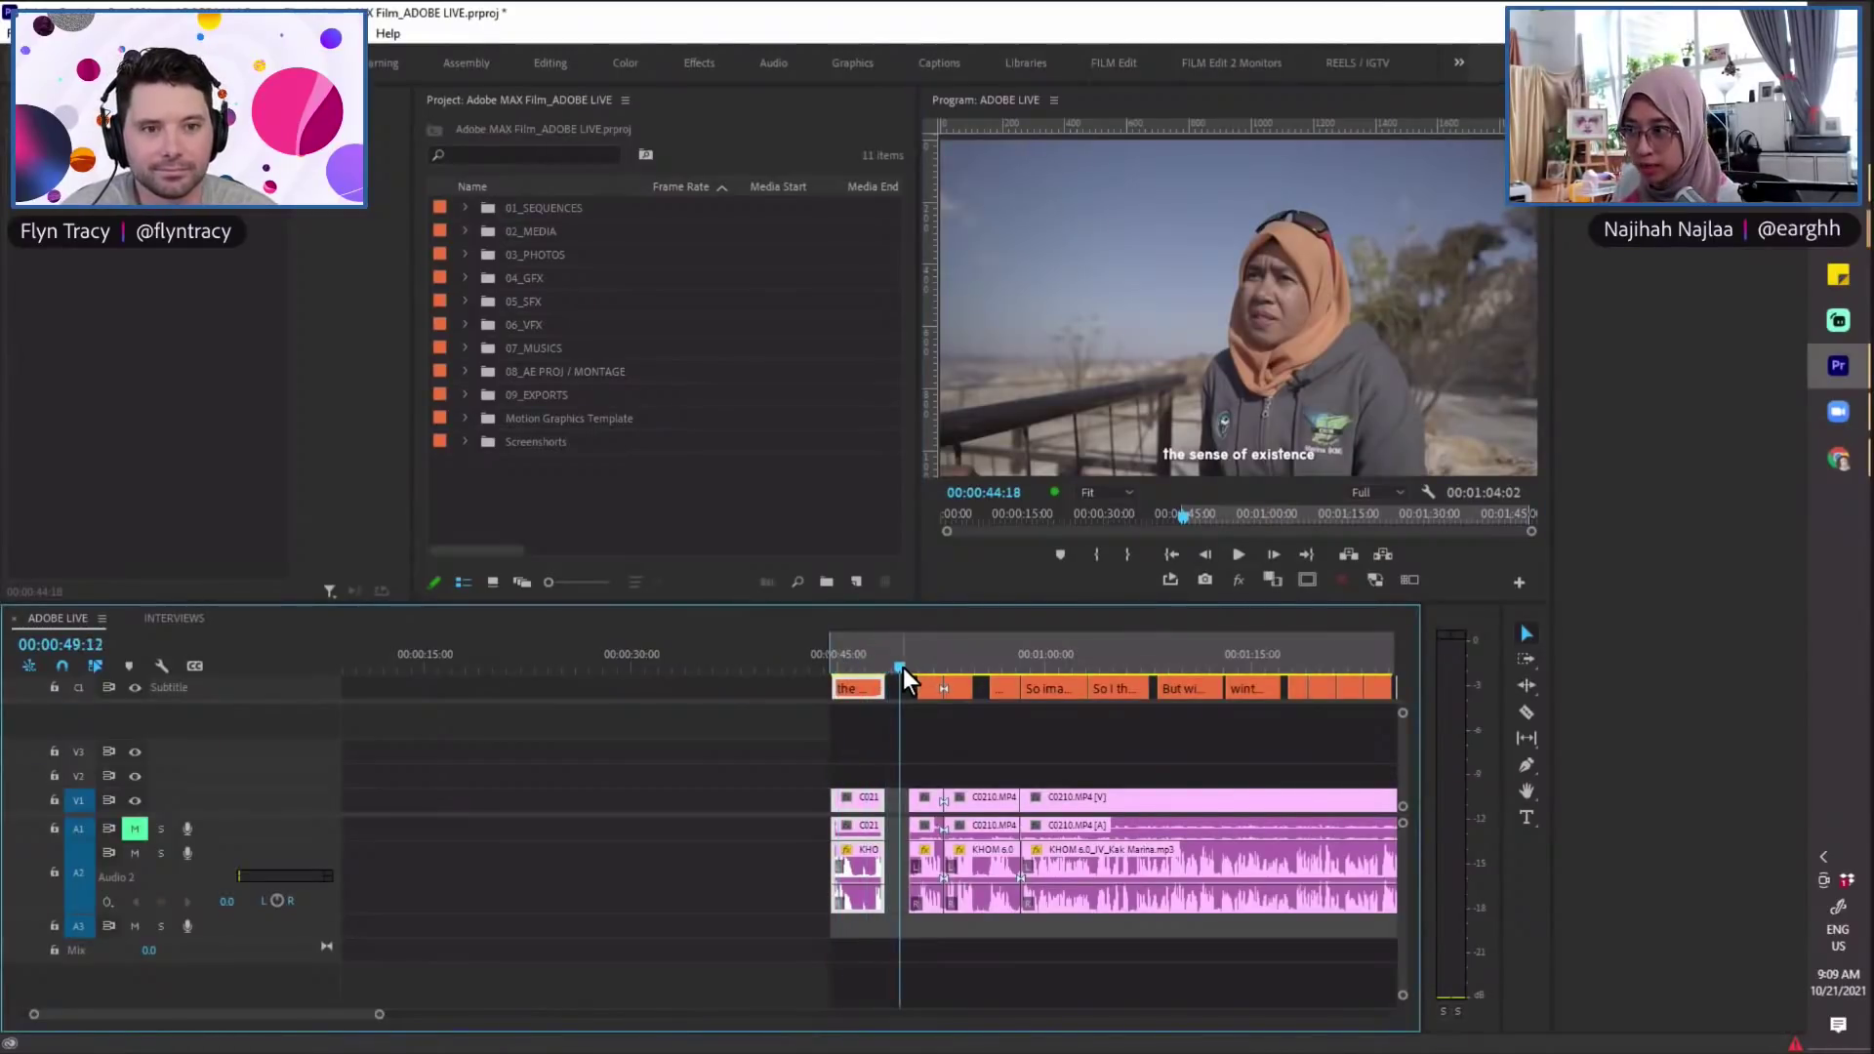
drag(906, 668, 922, 666)
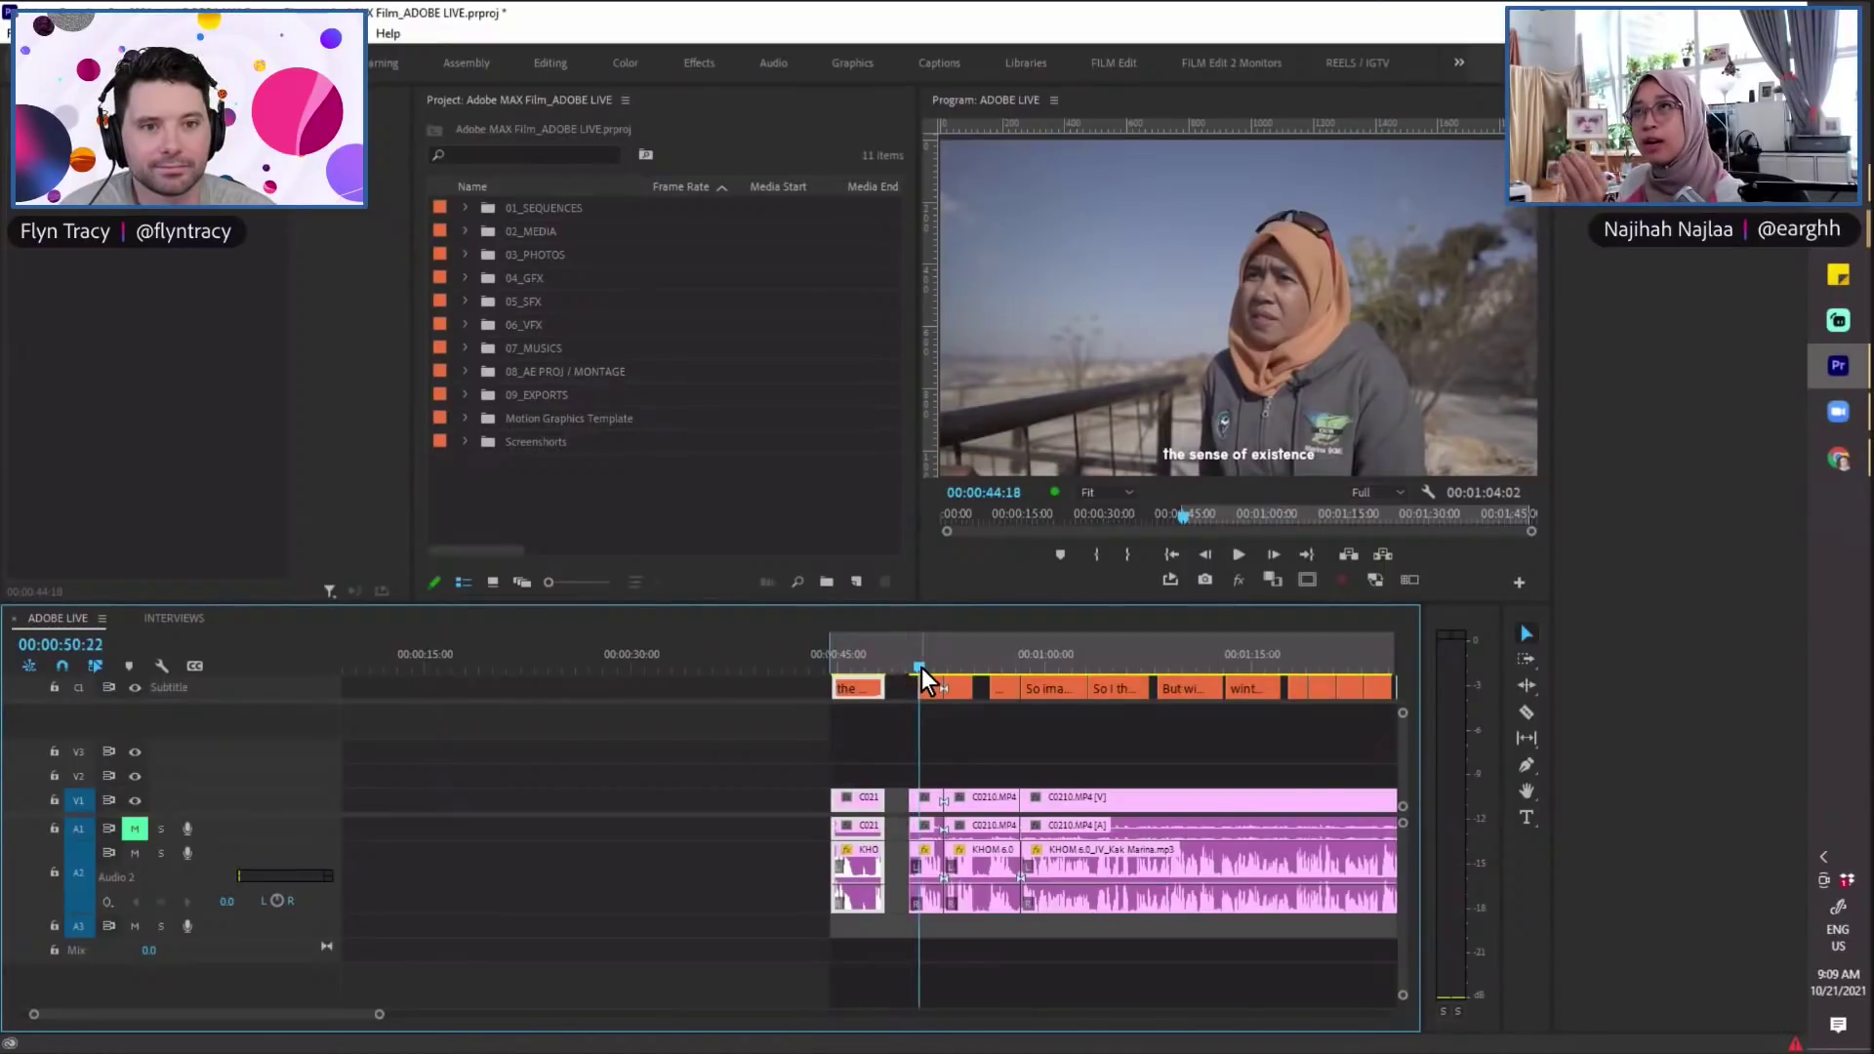
click(858, 666)
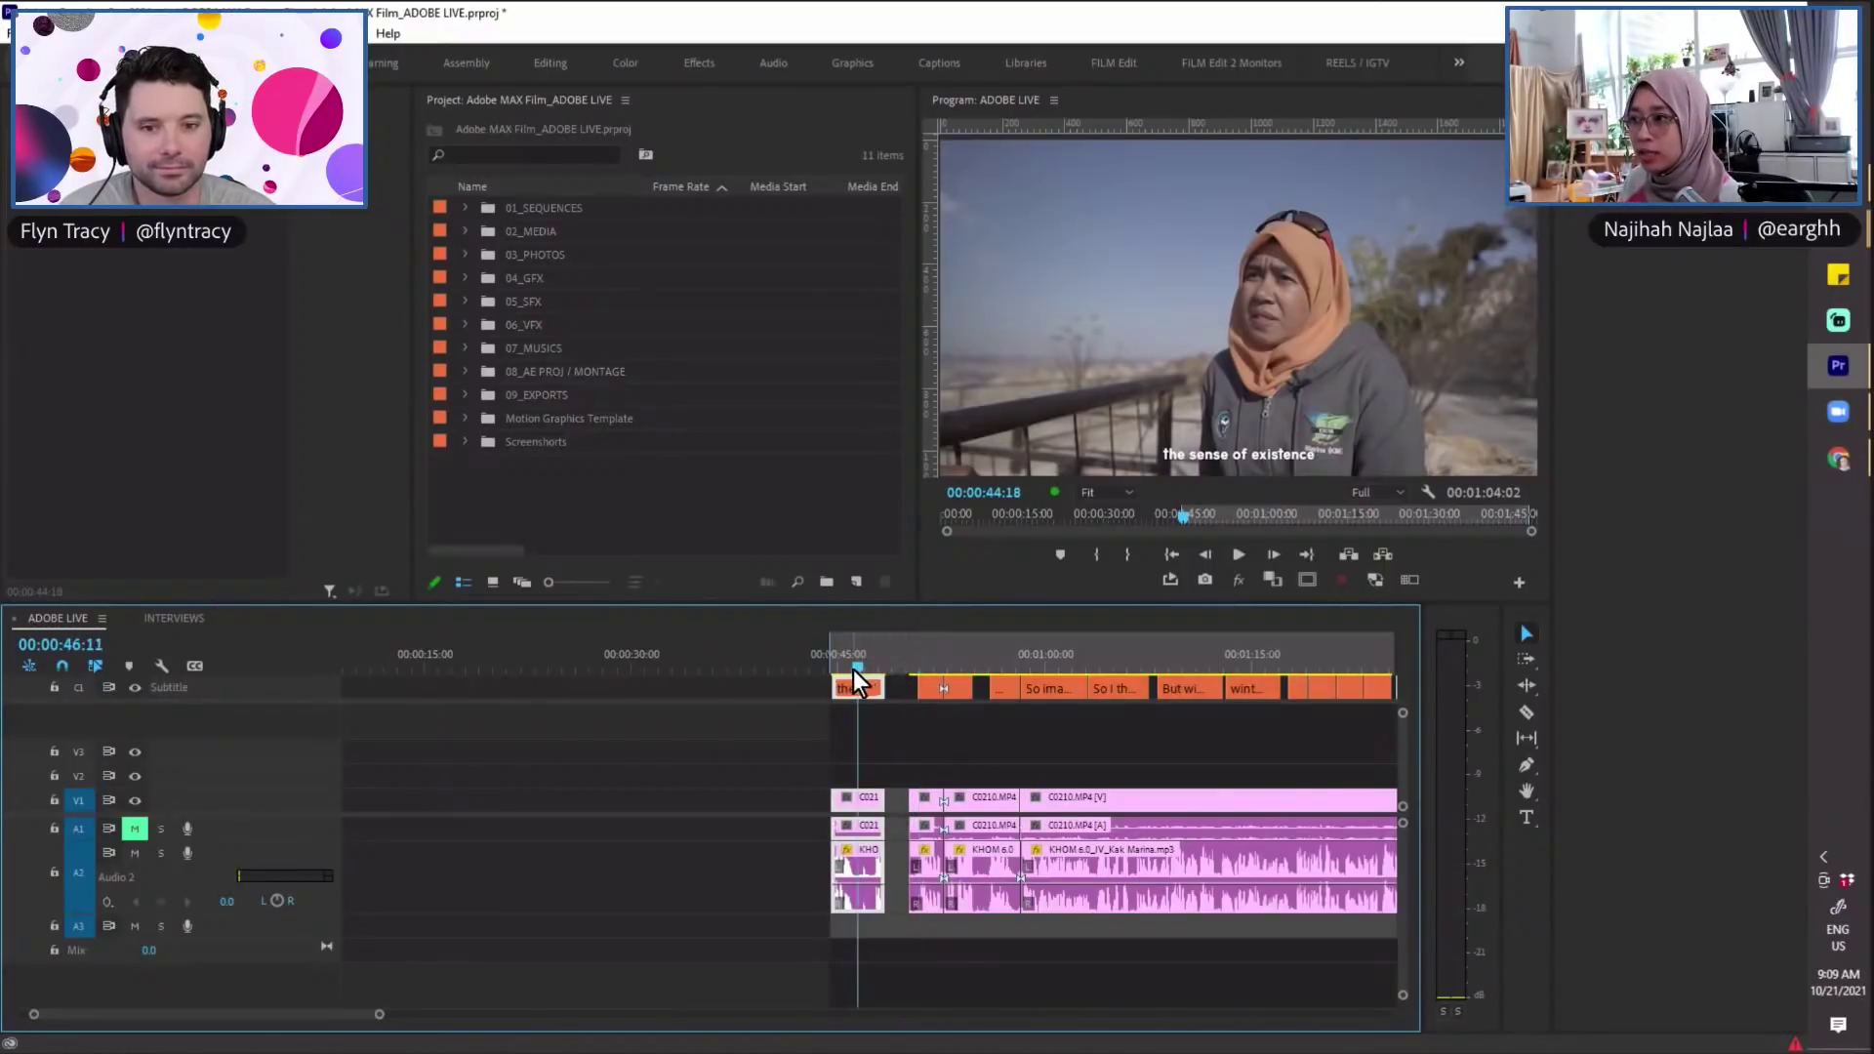
drag(853, 669, 883, 666)
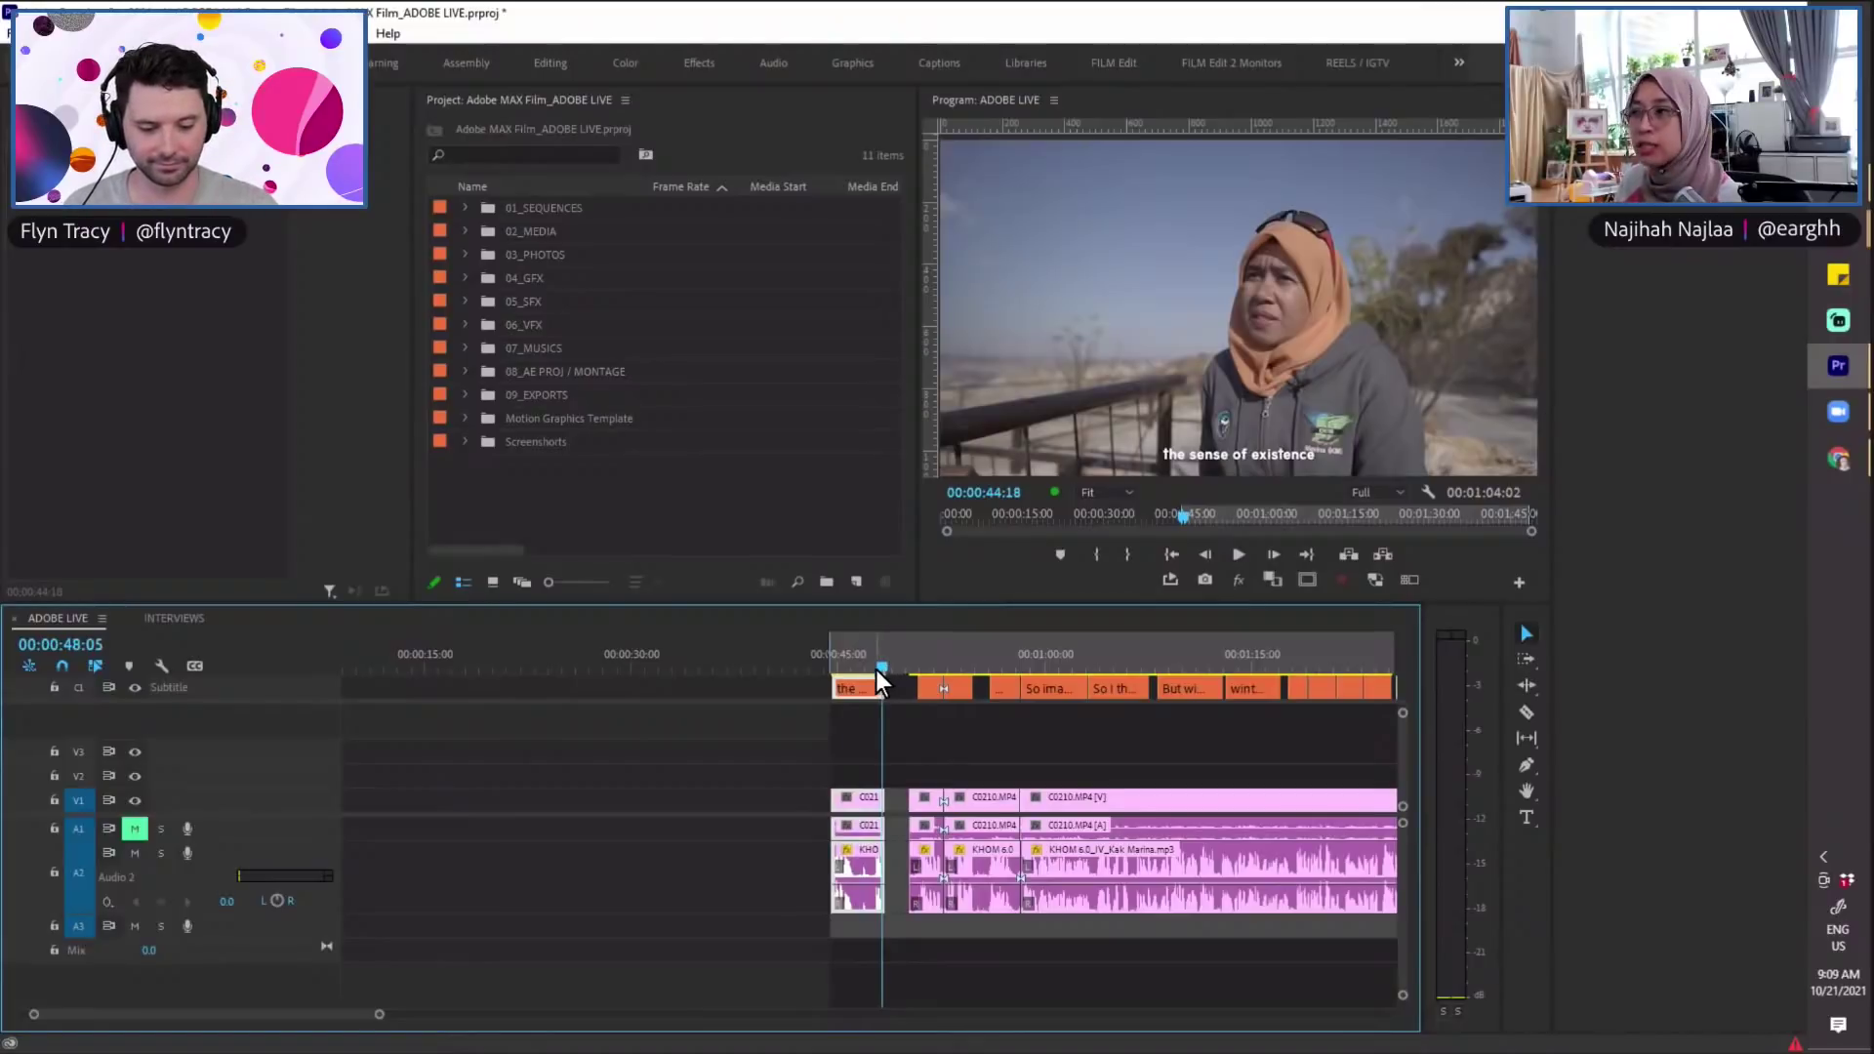
drag(882, 665, 904, 660)
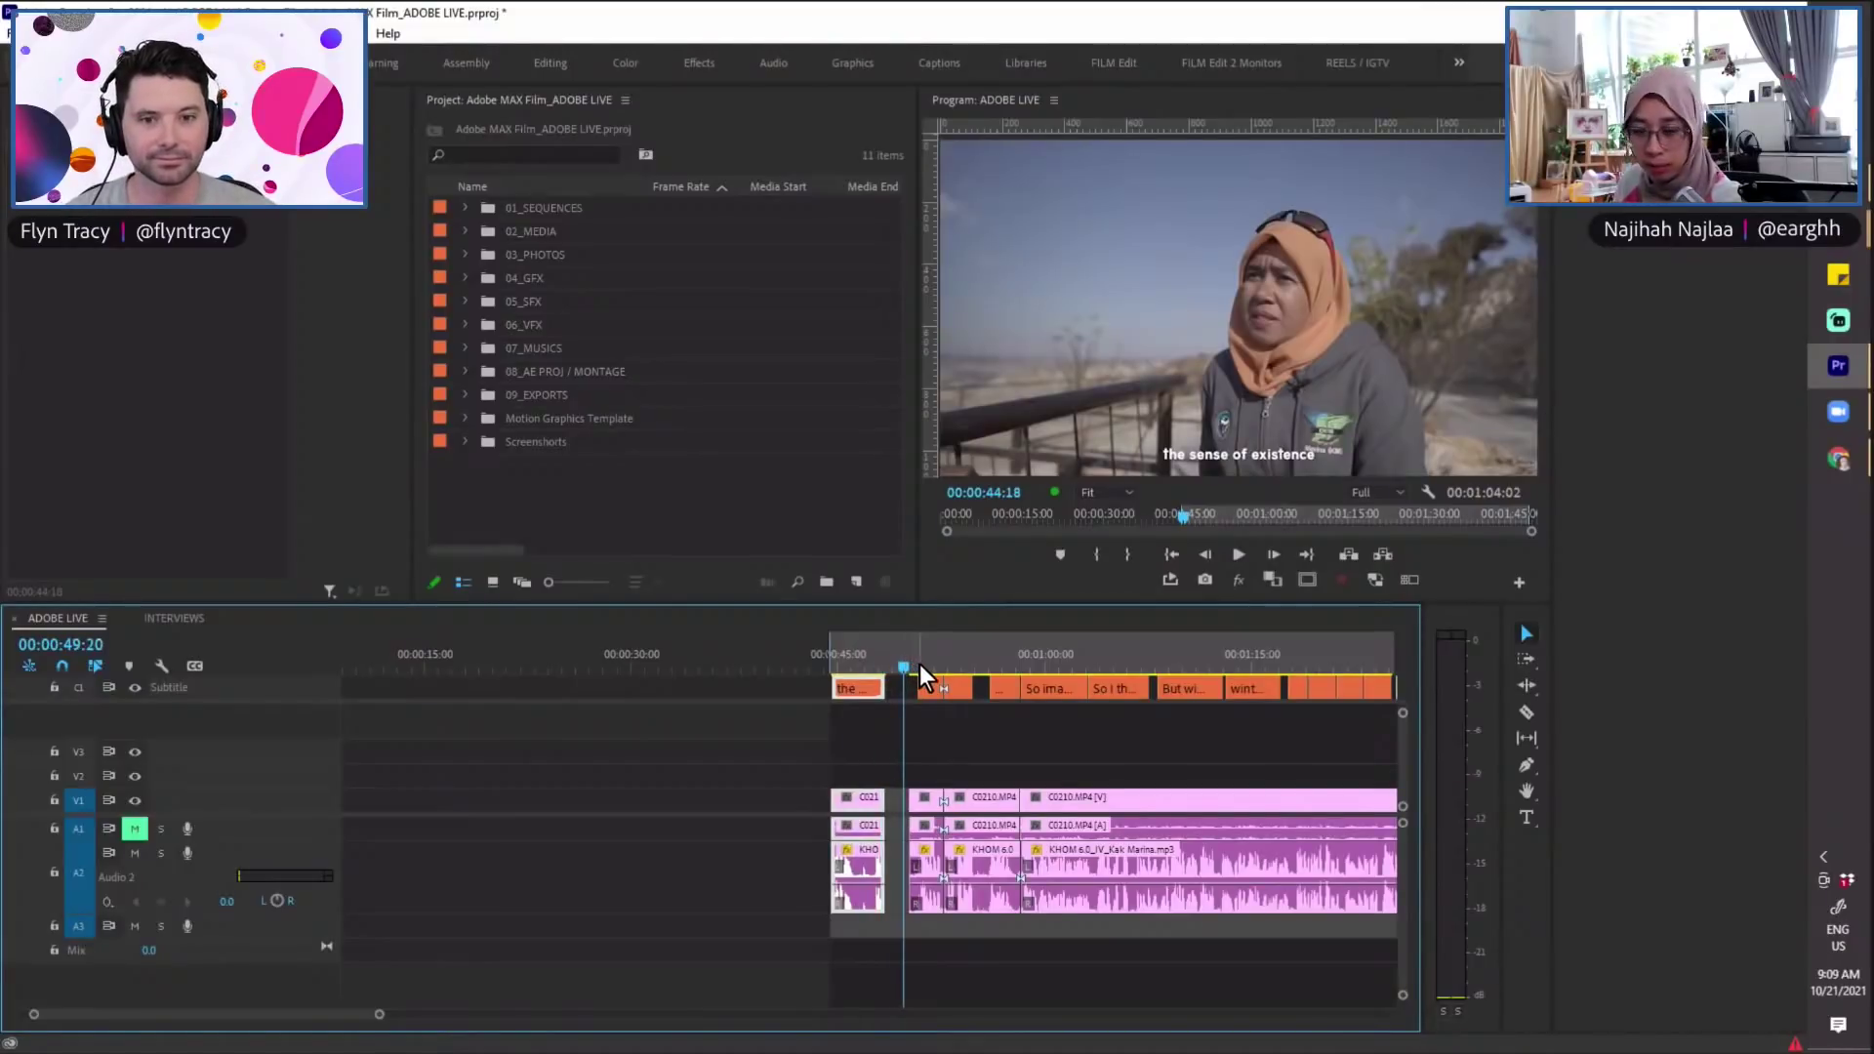
Step: Move the playhead back into ADOBE LIVE's first clip at 00:00:46:14 and save the project
key(minus)
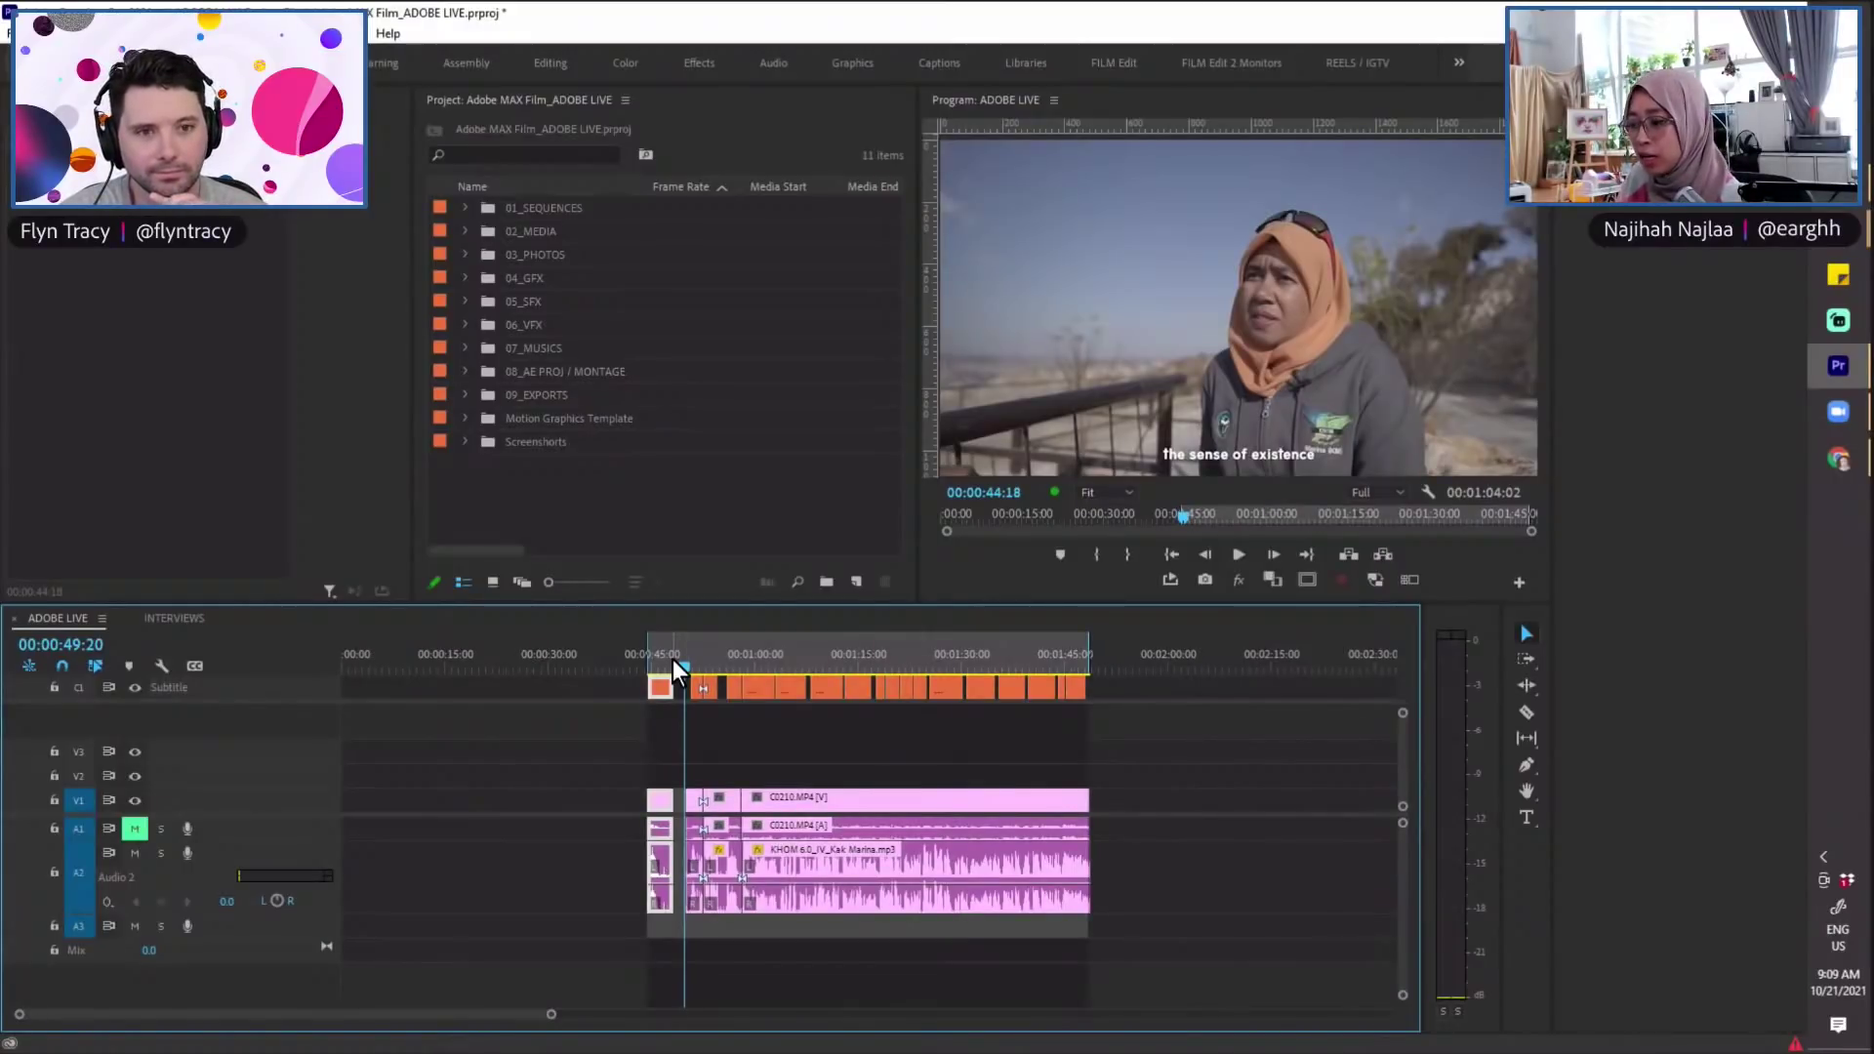
key(equal)
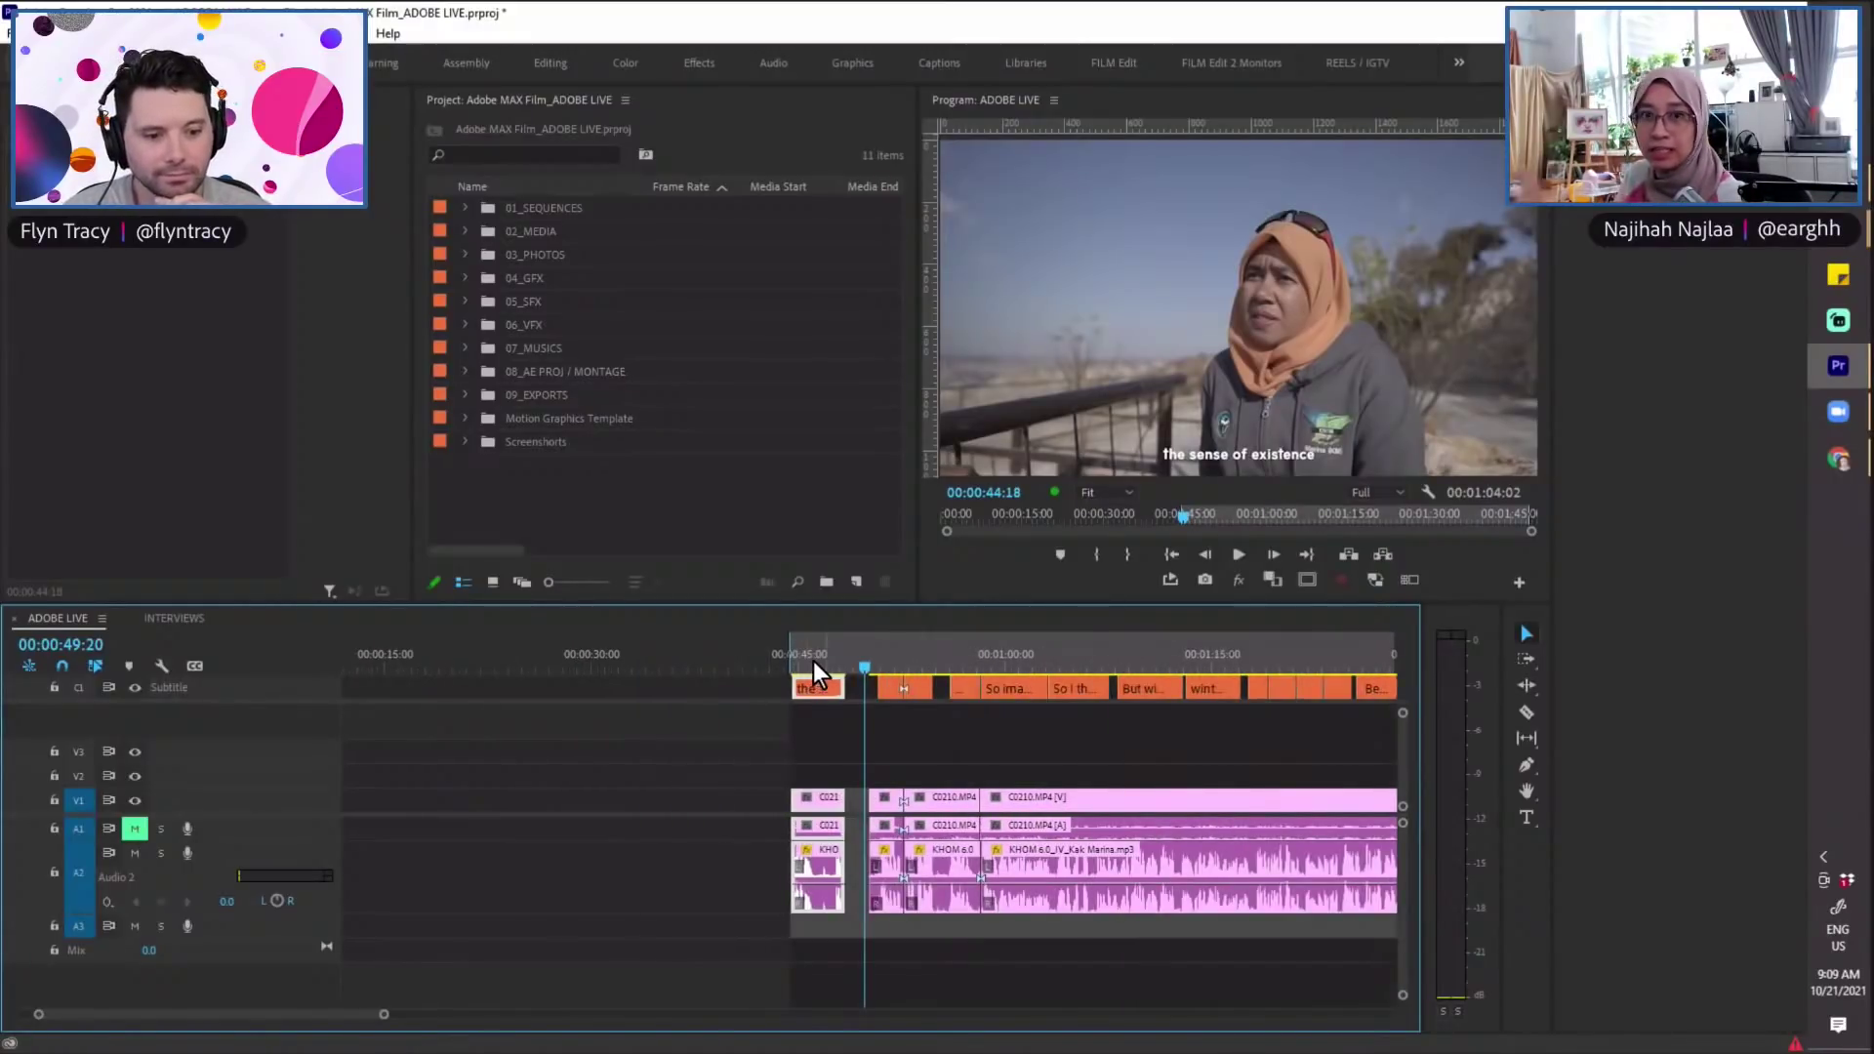
scroll(826, 664, down, 1)
scroll(826, 664, down, 1)
scroll(826, 663, up, 2)
click(855, 656)
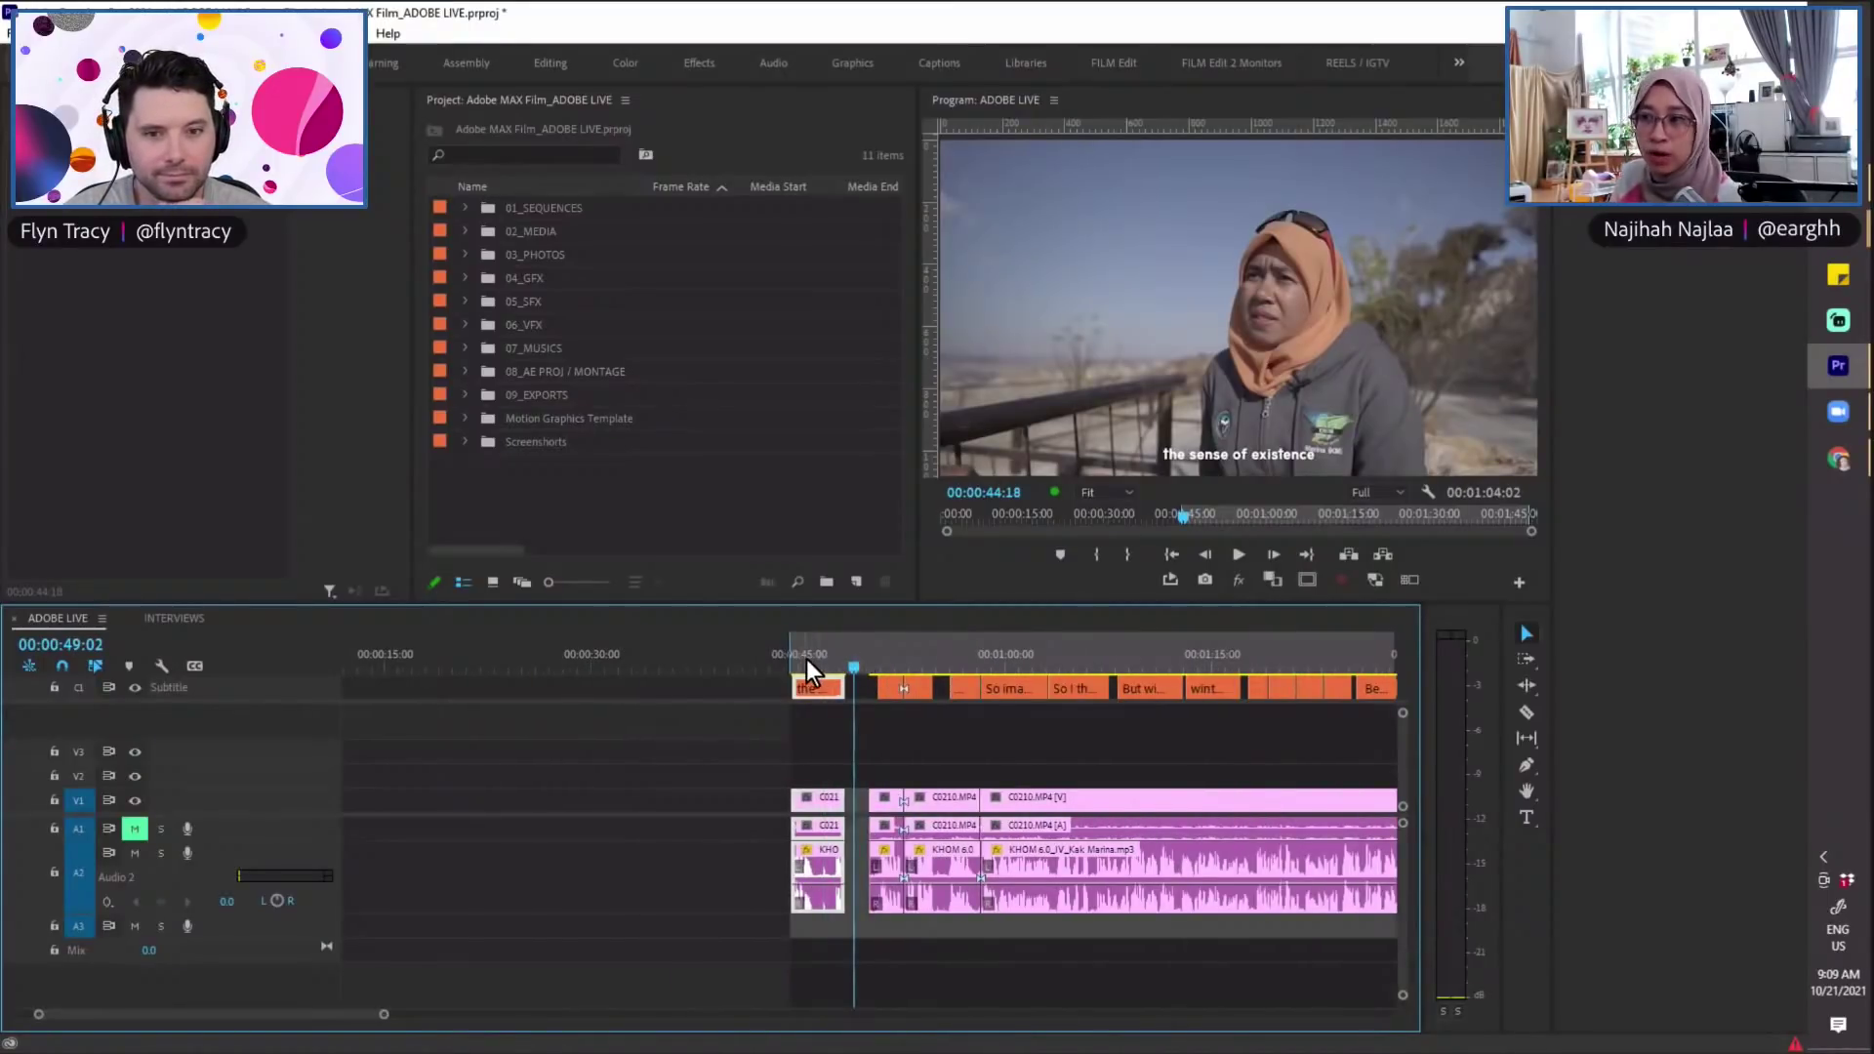
click(821, 659)
key(ctrl+s)
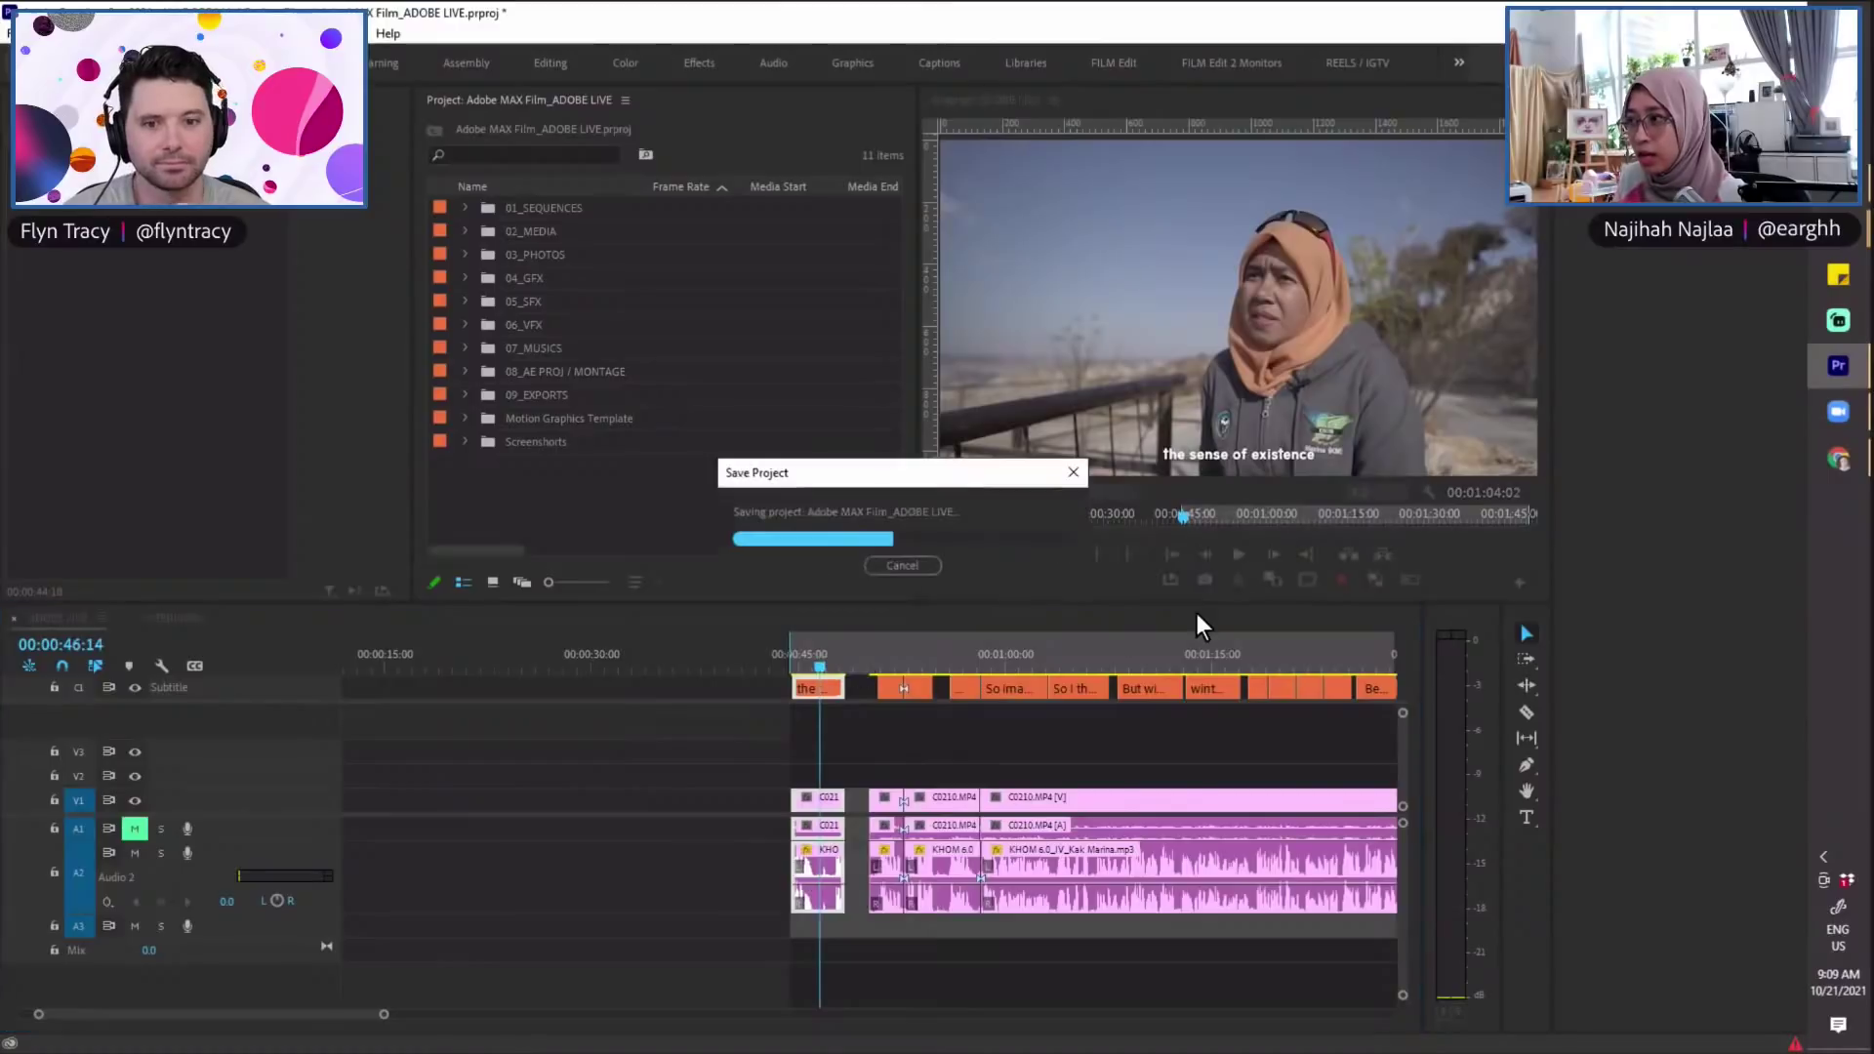
Step: Try to play ADOBE LIVE from 00:00:45:14 in the first clip and again from 00:01:01:12 in the last clip
click(807, 668)
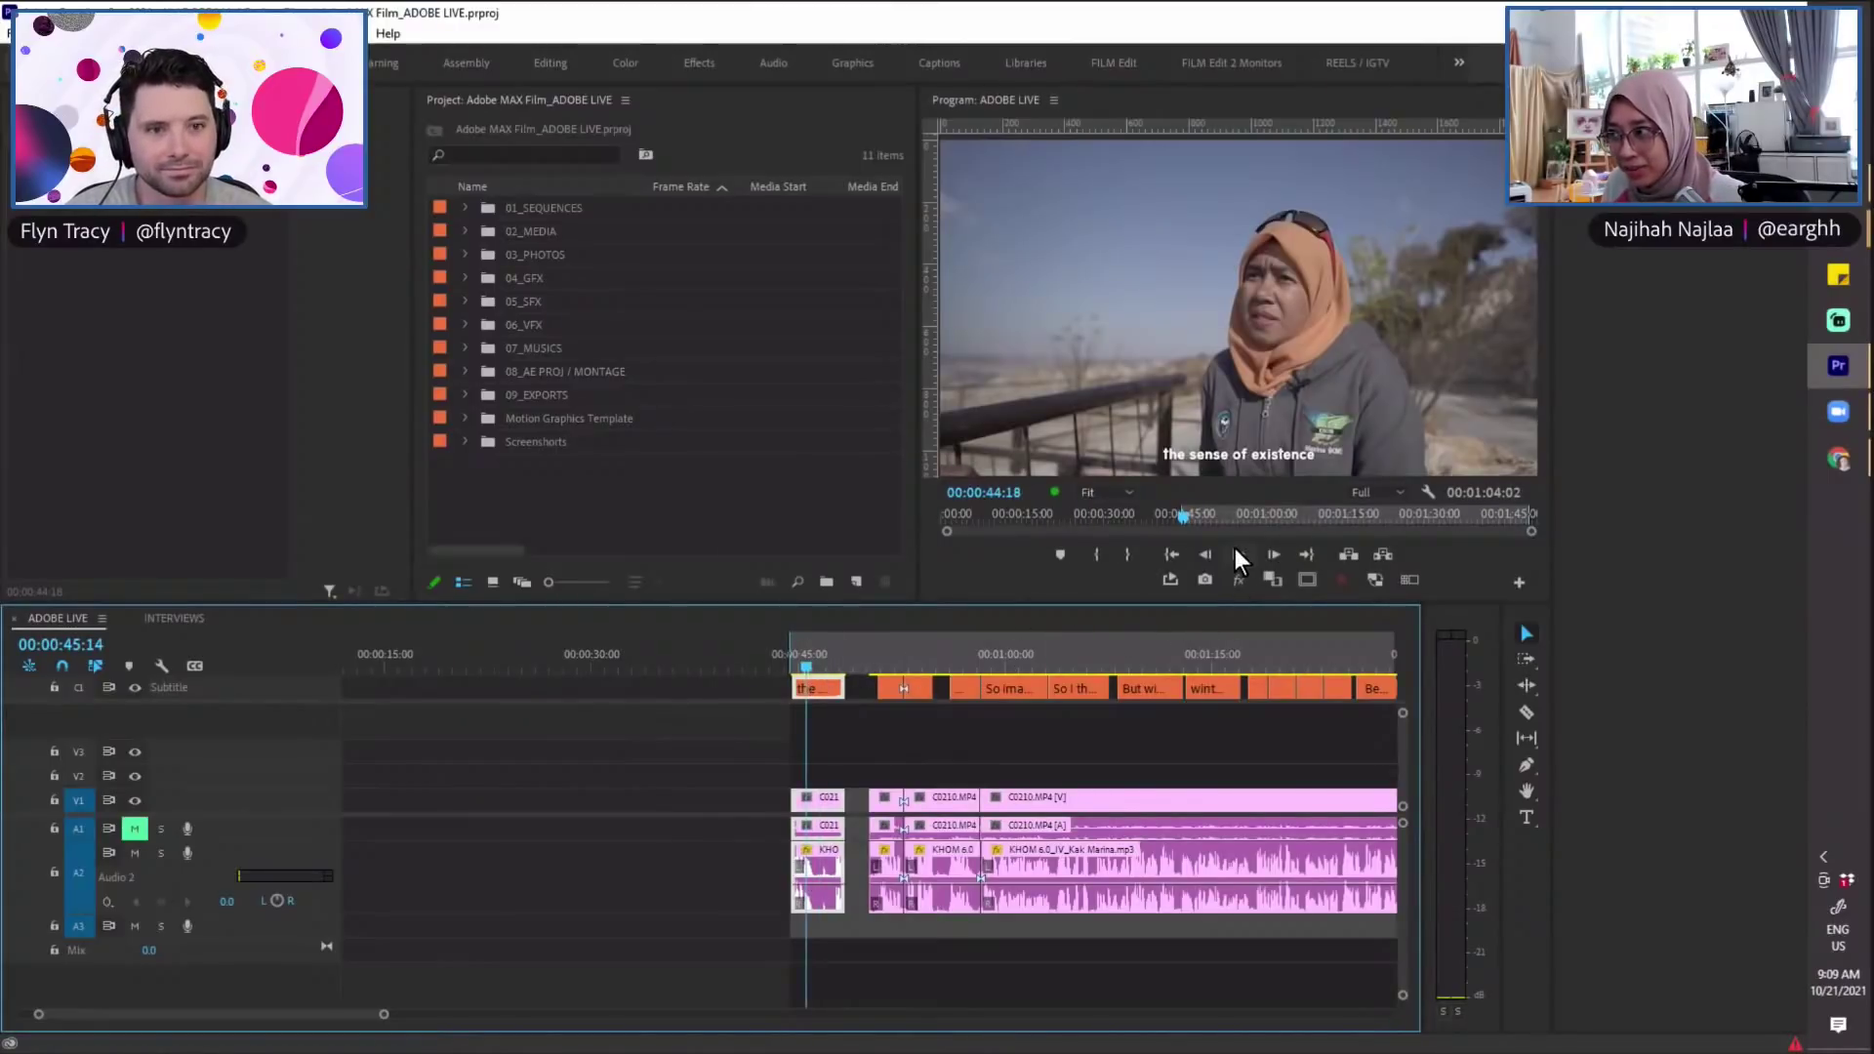
click(1261, 588)
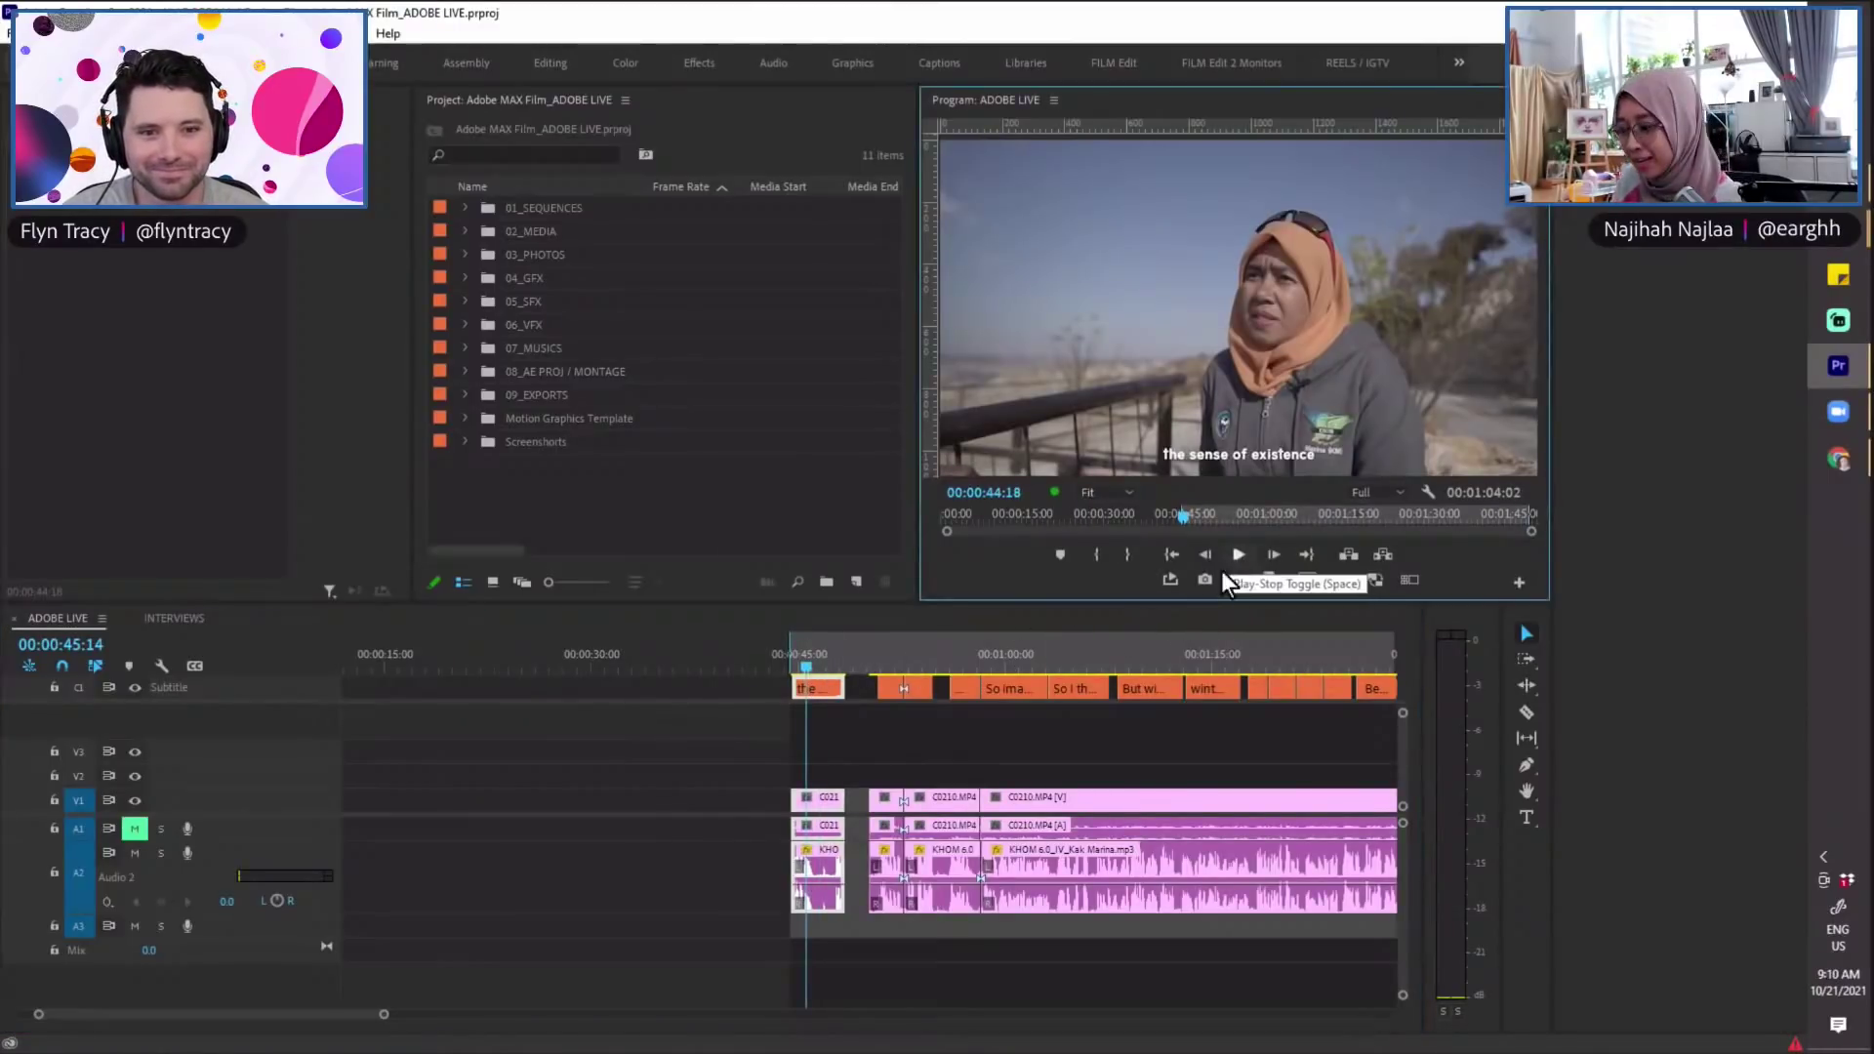
click(888, 652)
key(minus)
key(minus)
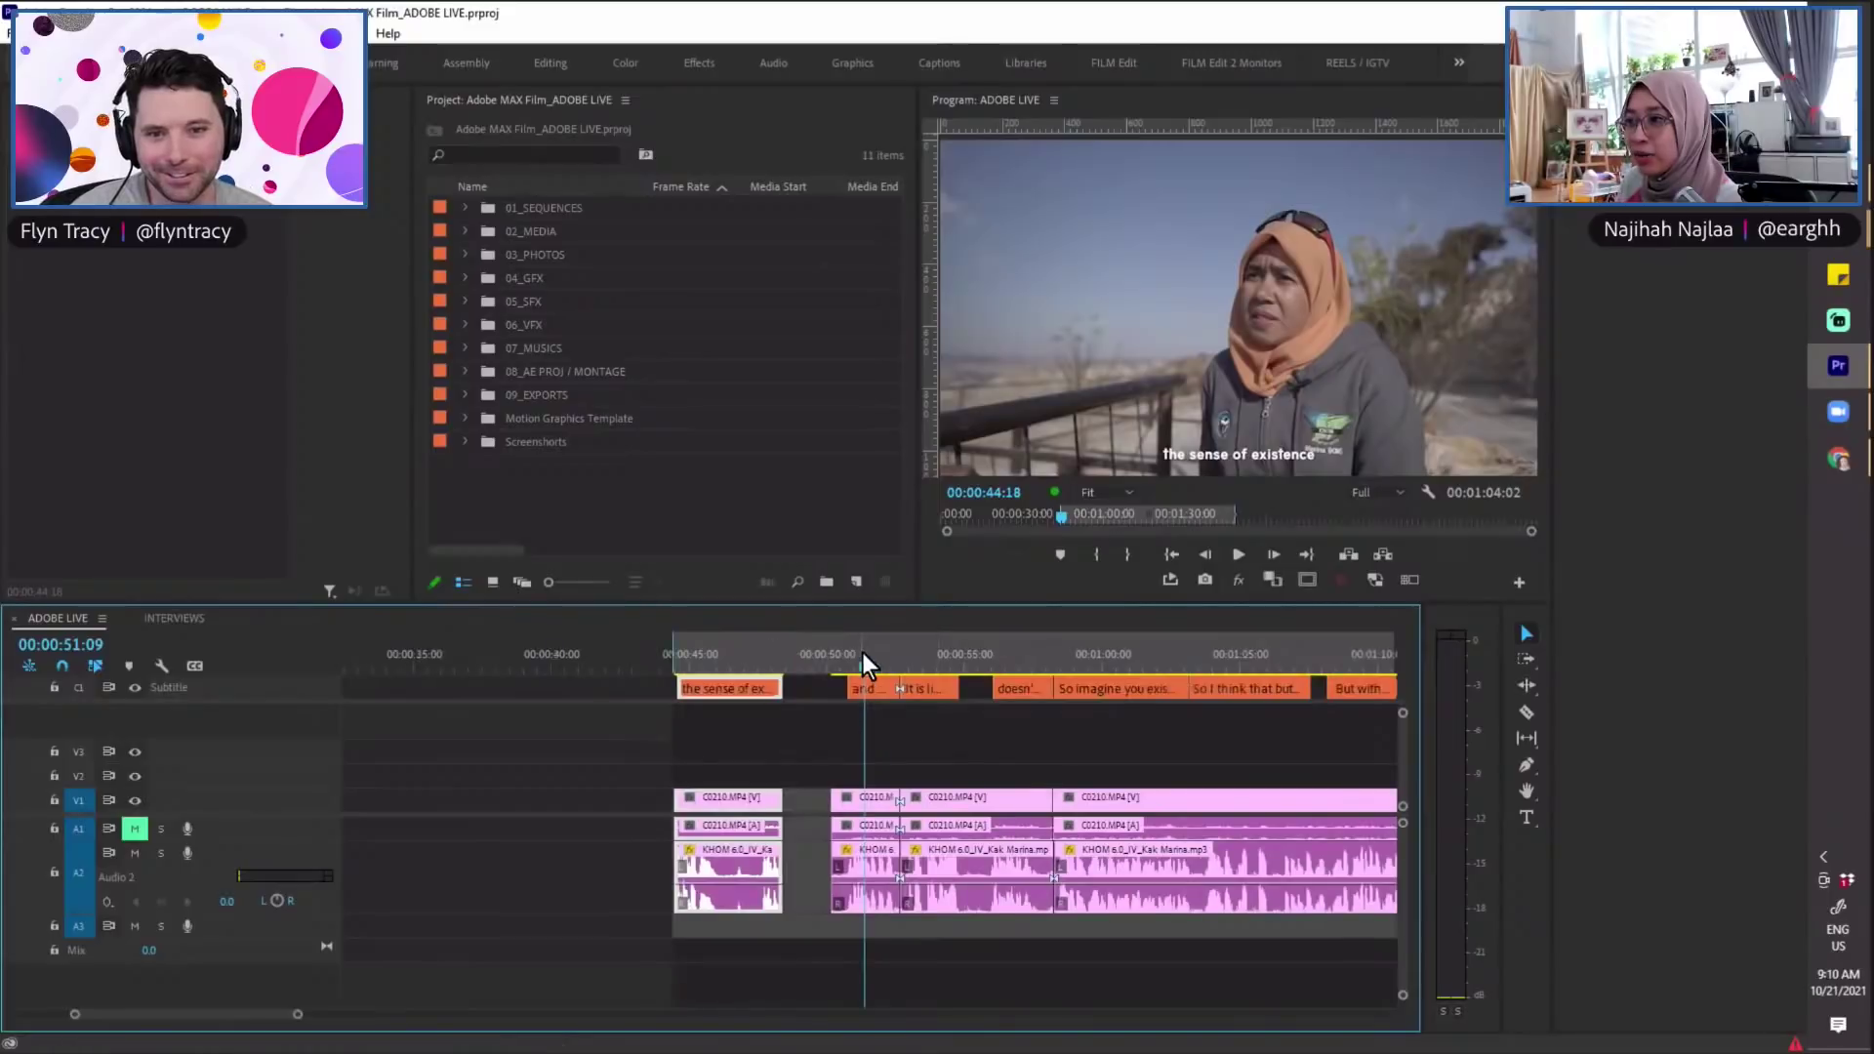
click(717, 664)
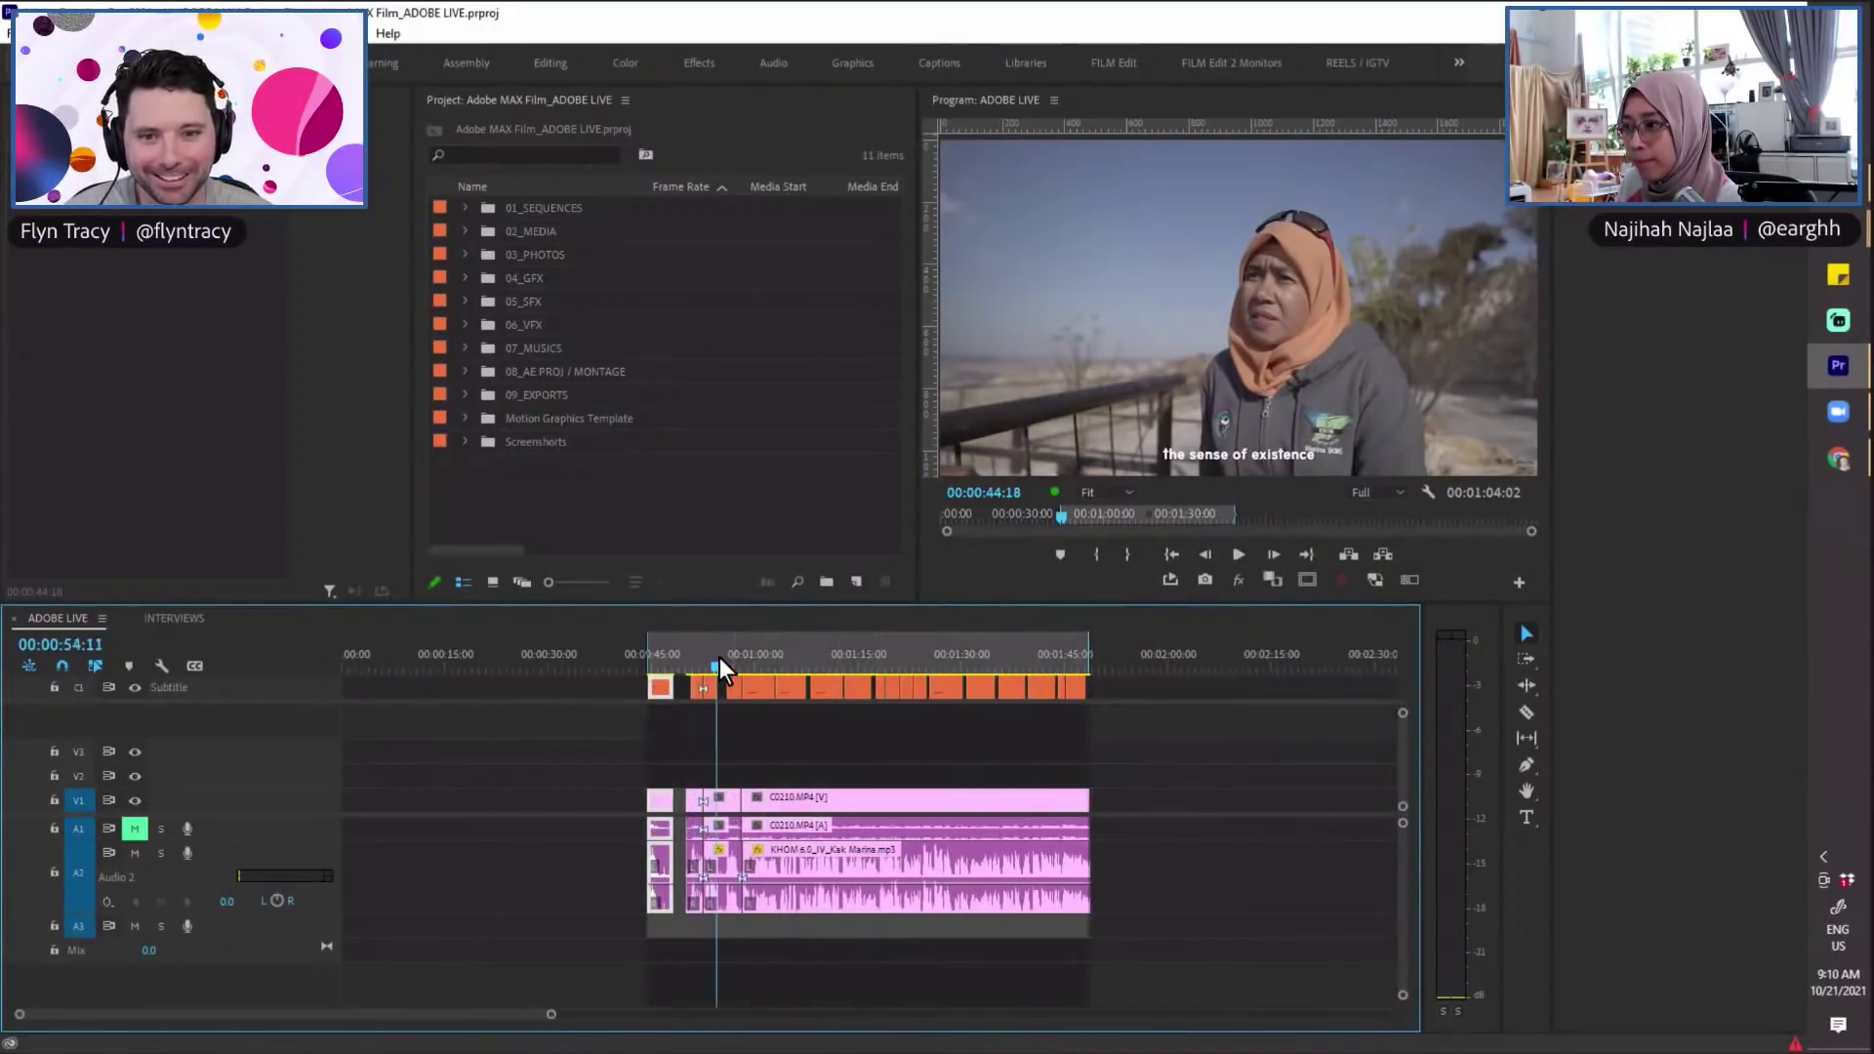
click(736, 664)
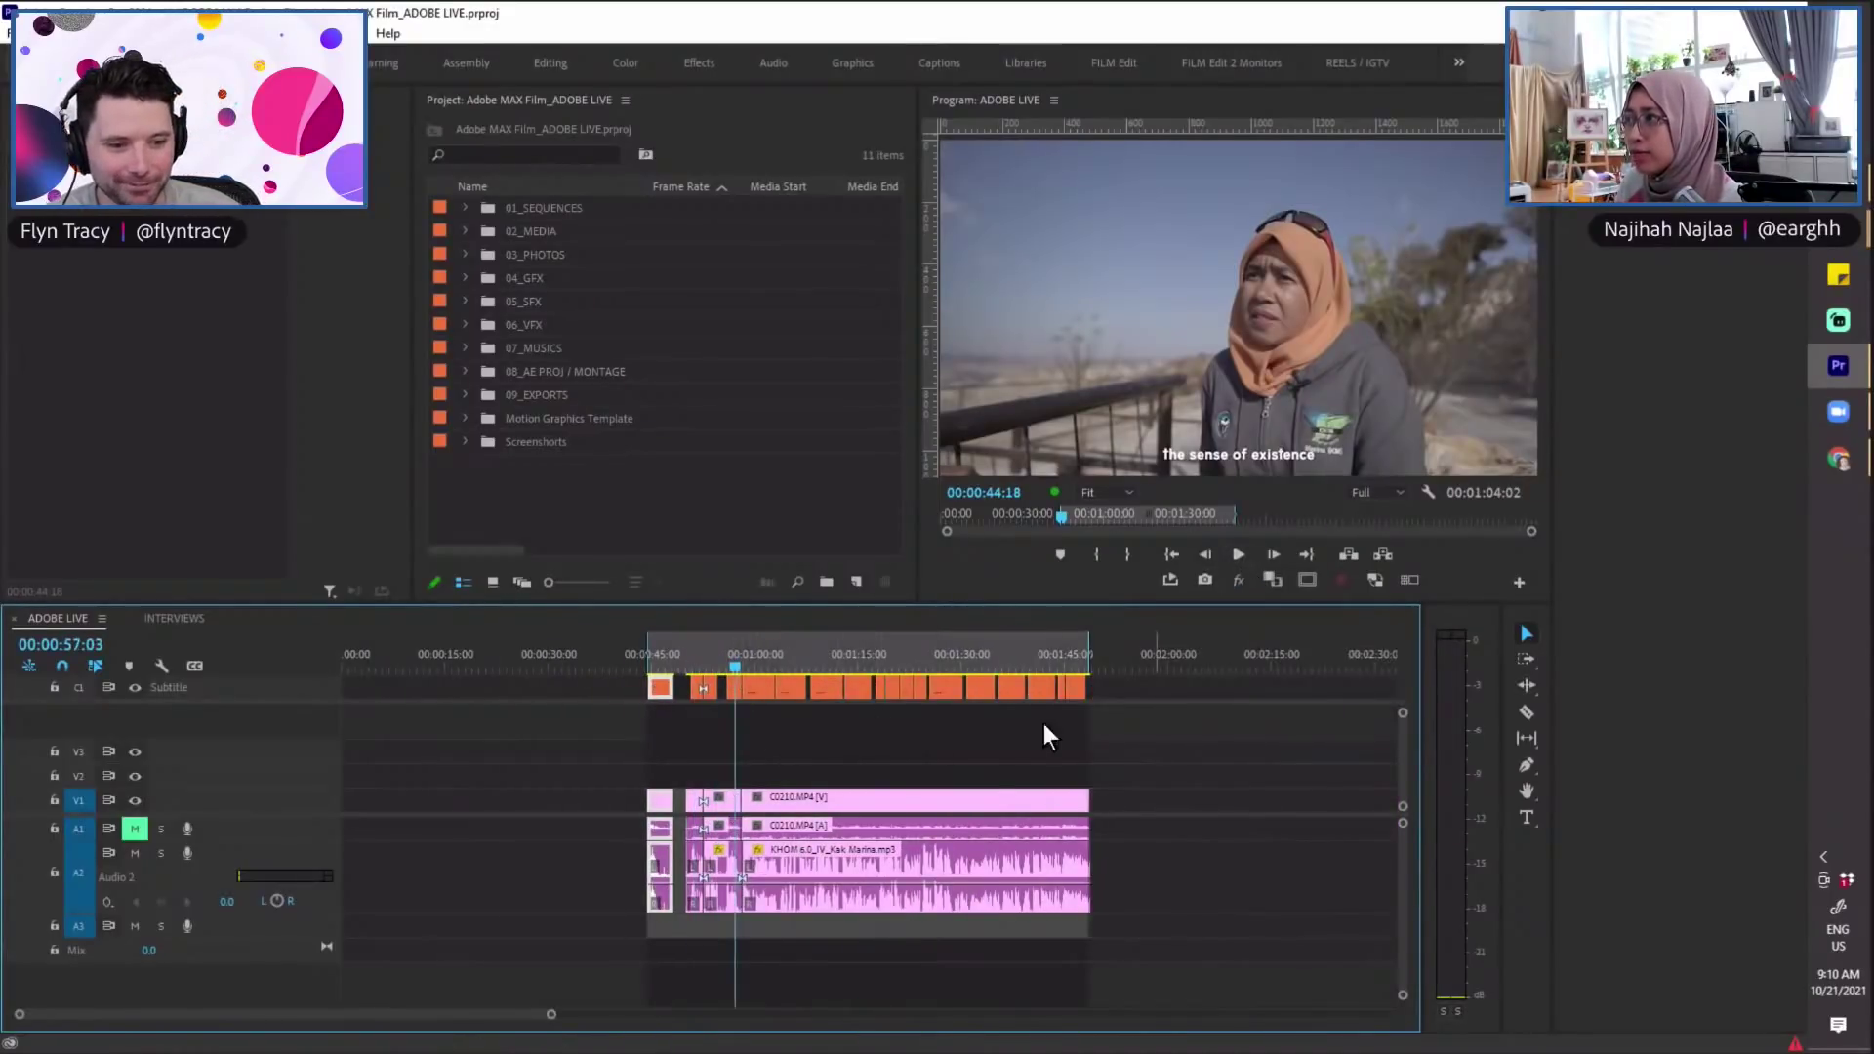
click(765, 664)
click(1228, 554)
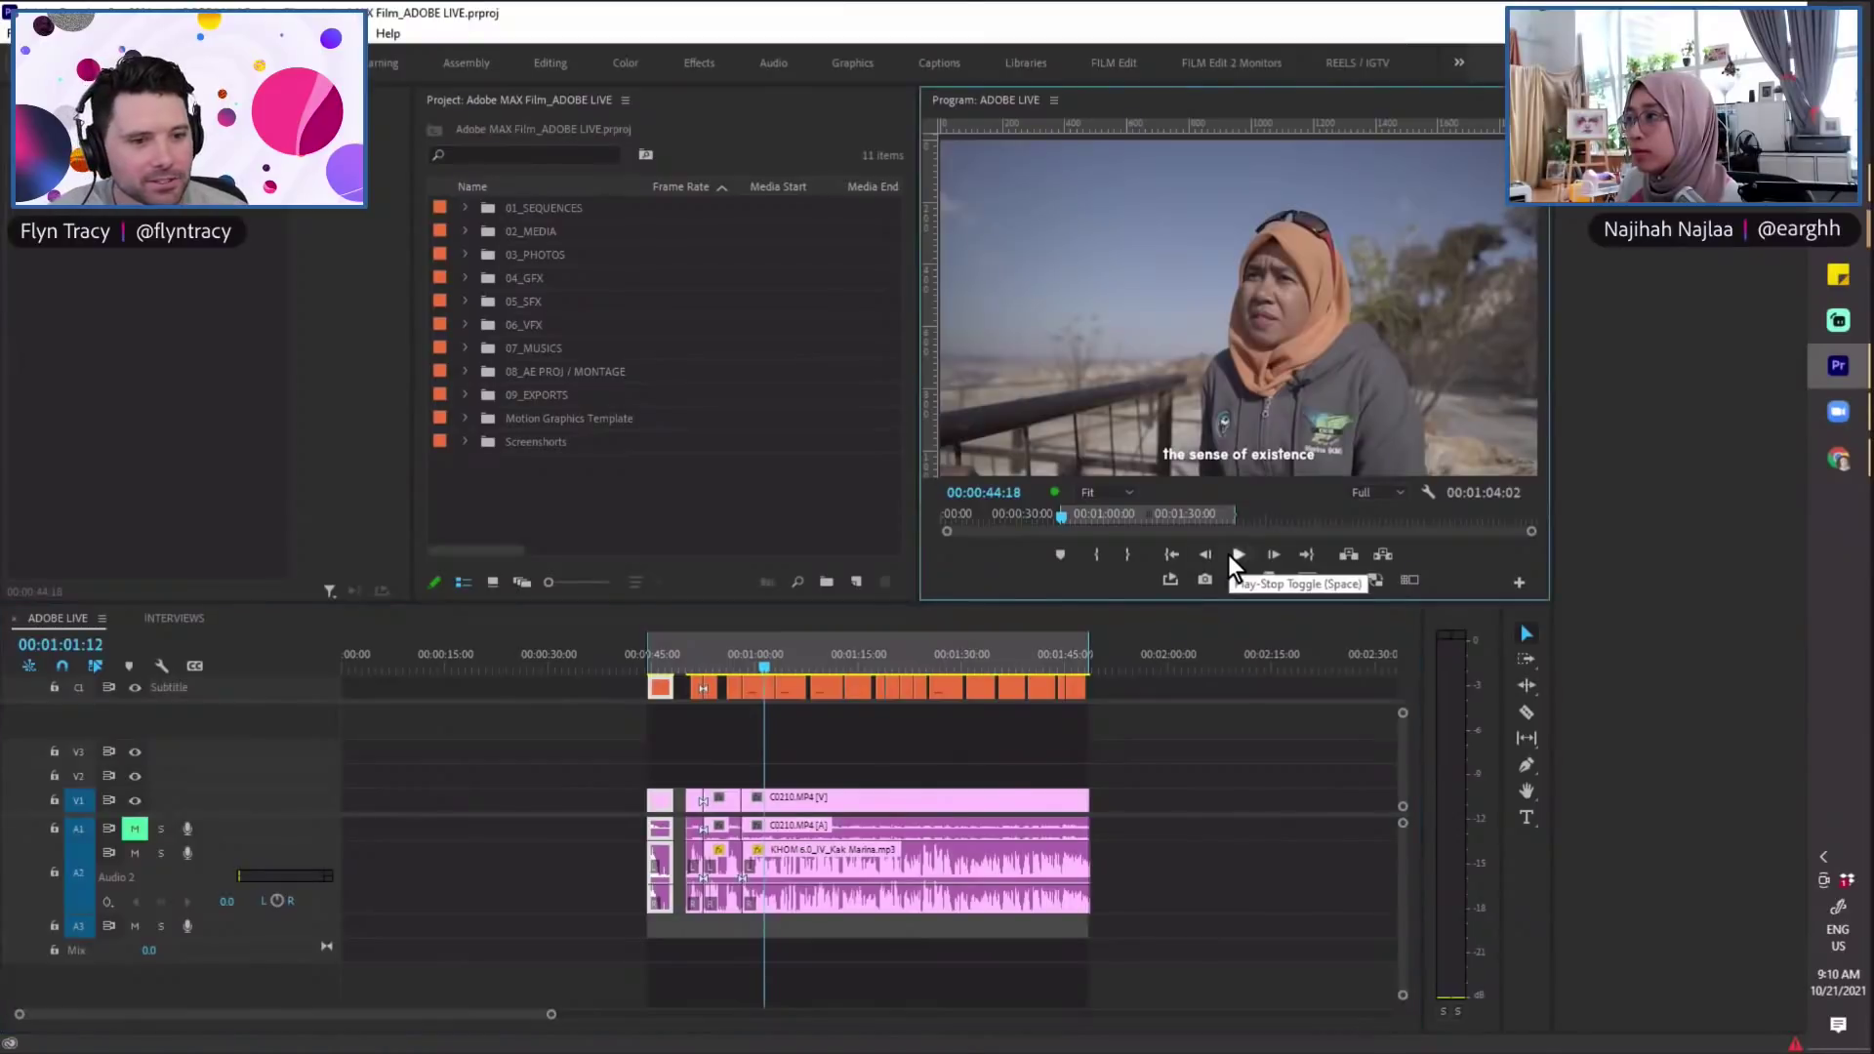
Step: Place the playhead at 00:00:59:13 in ADOBE LIVE and save the project
click(748, 662)
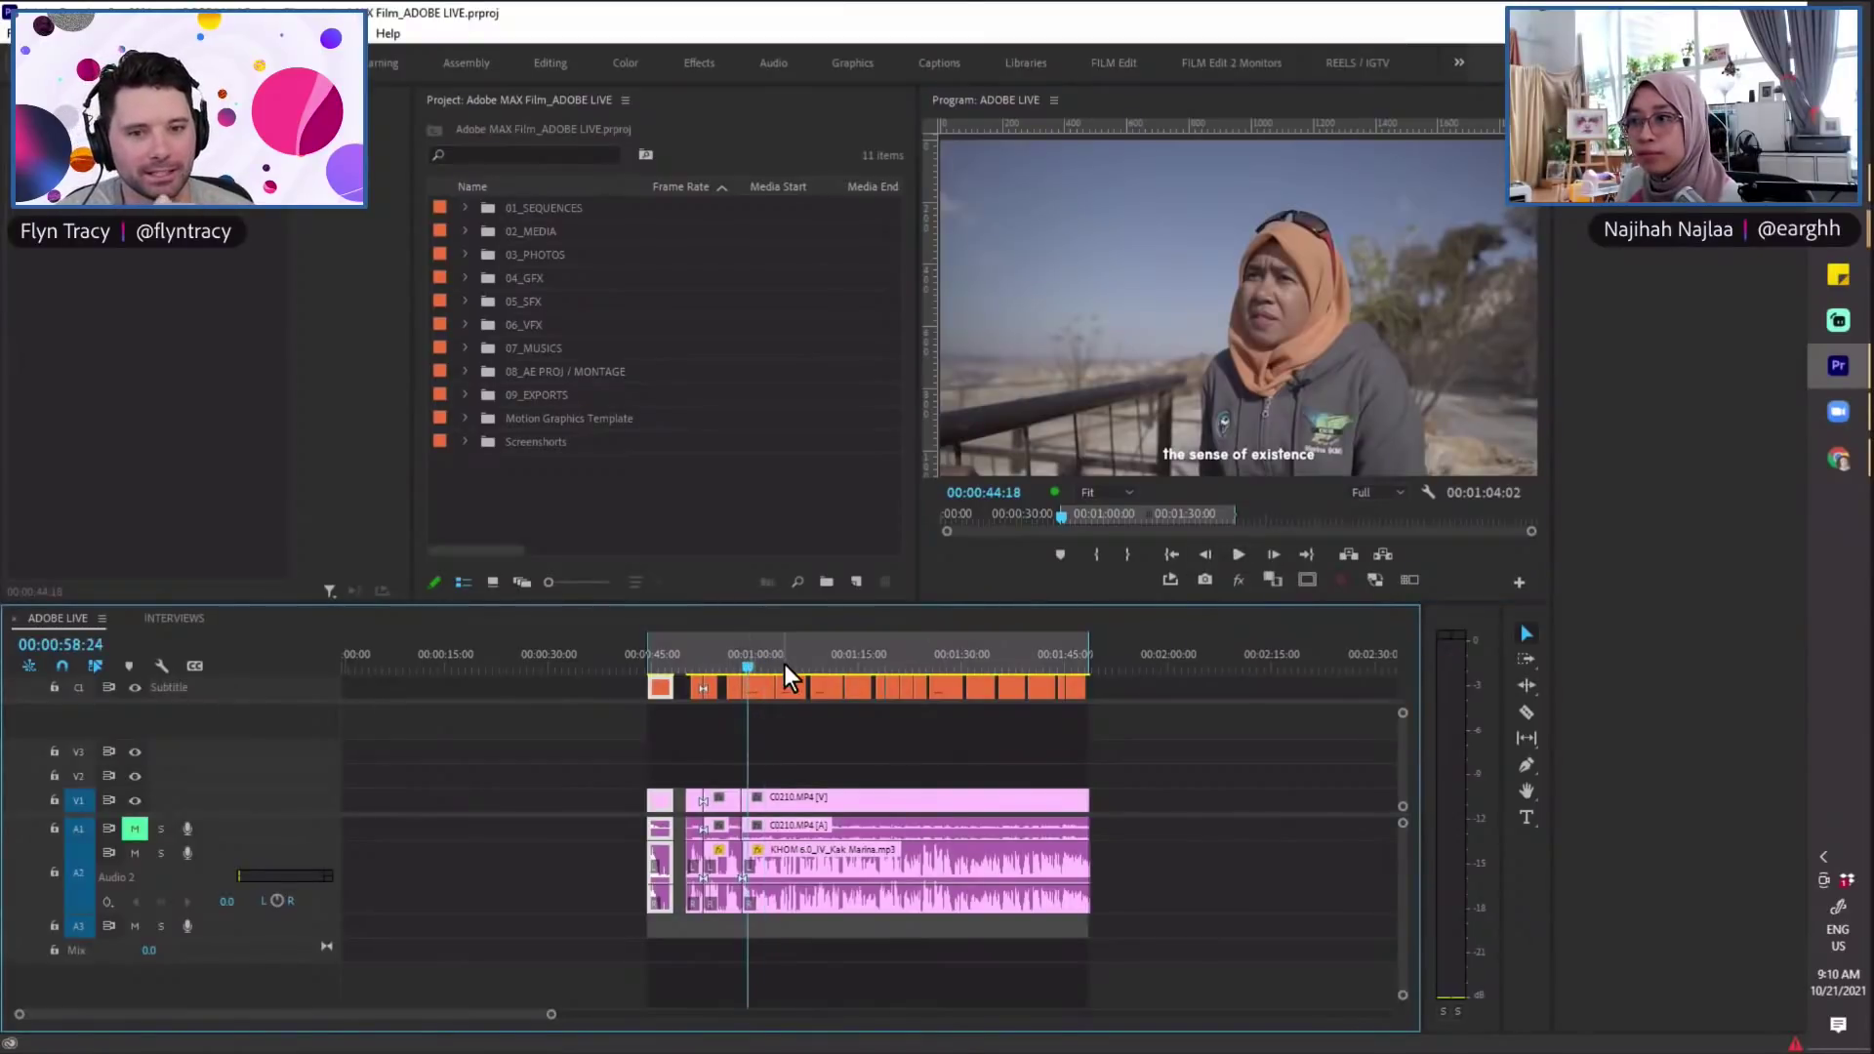
click(752, 659)
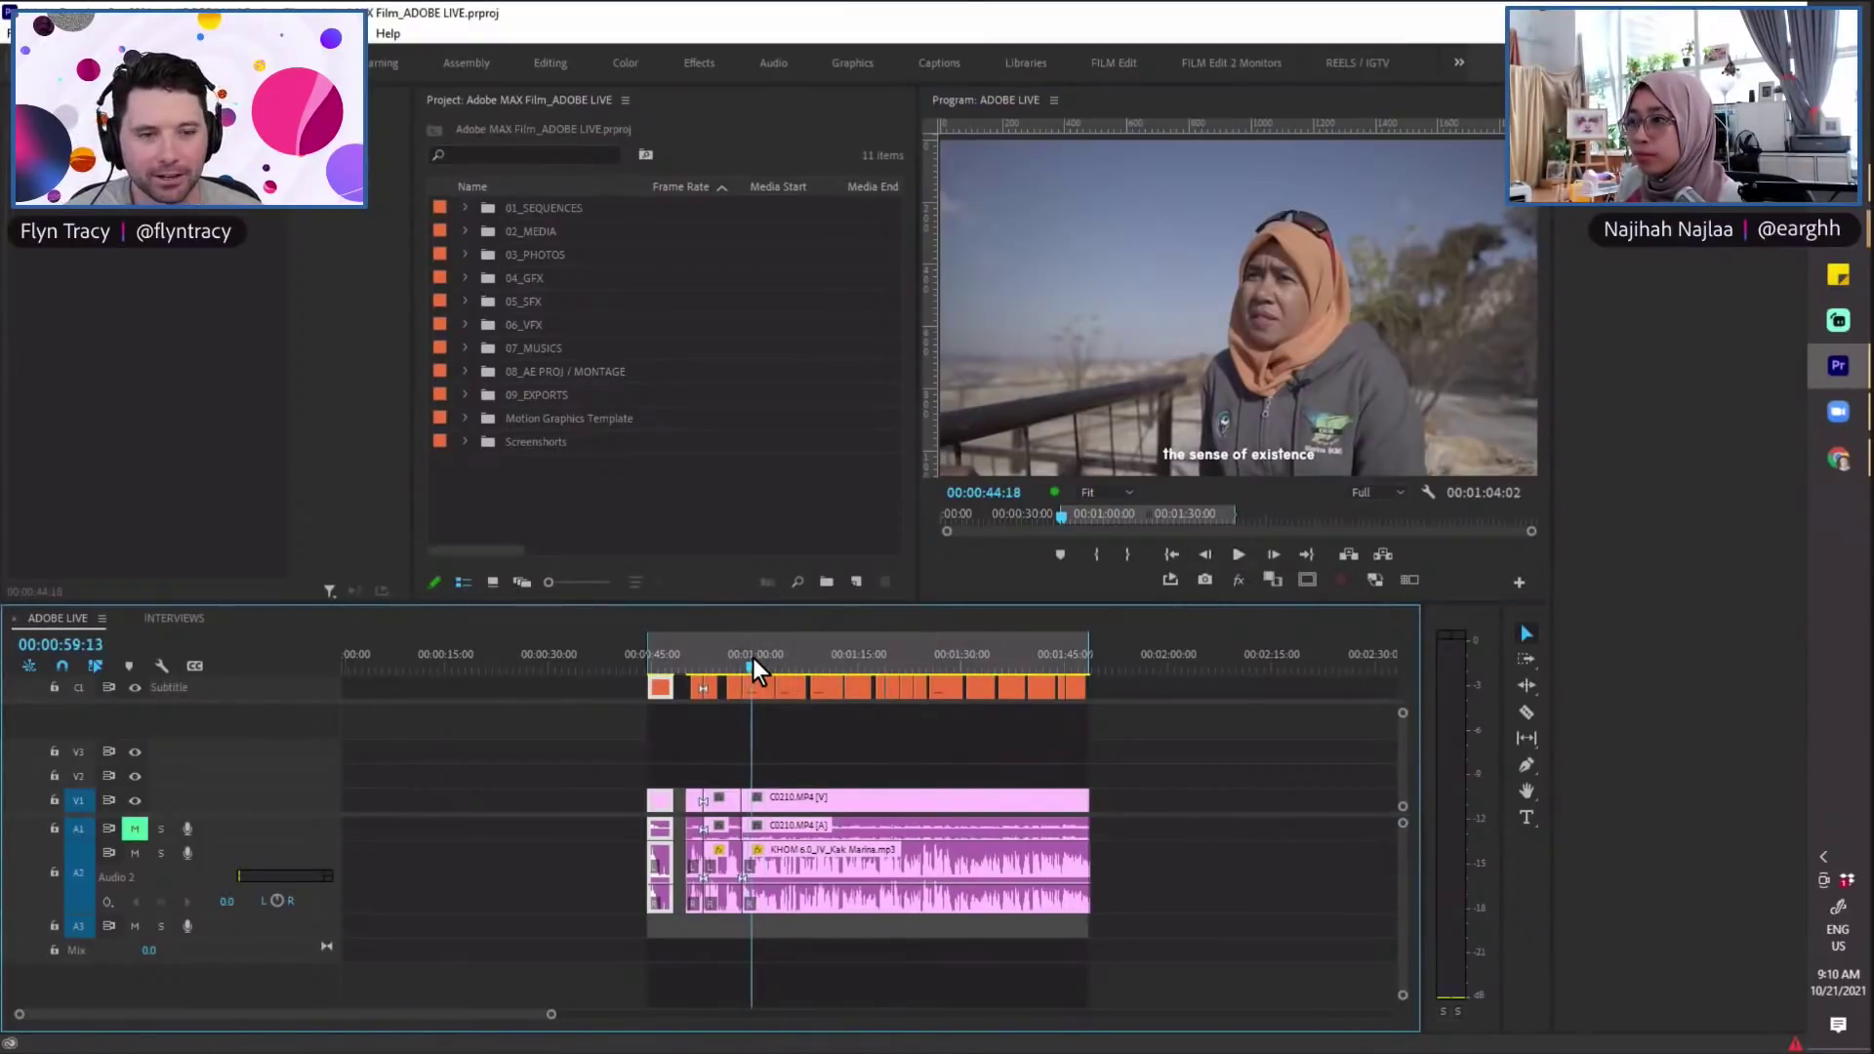
key(ctrl+s)
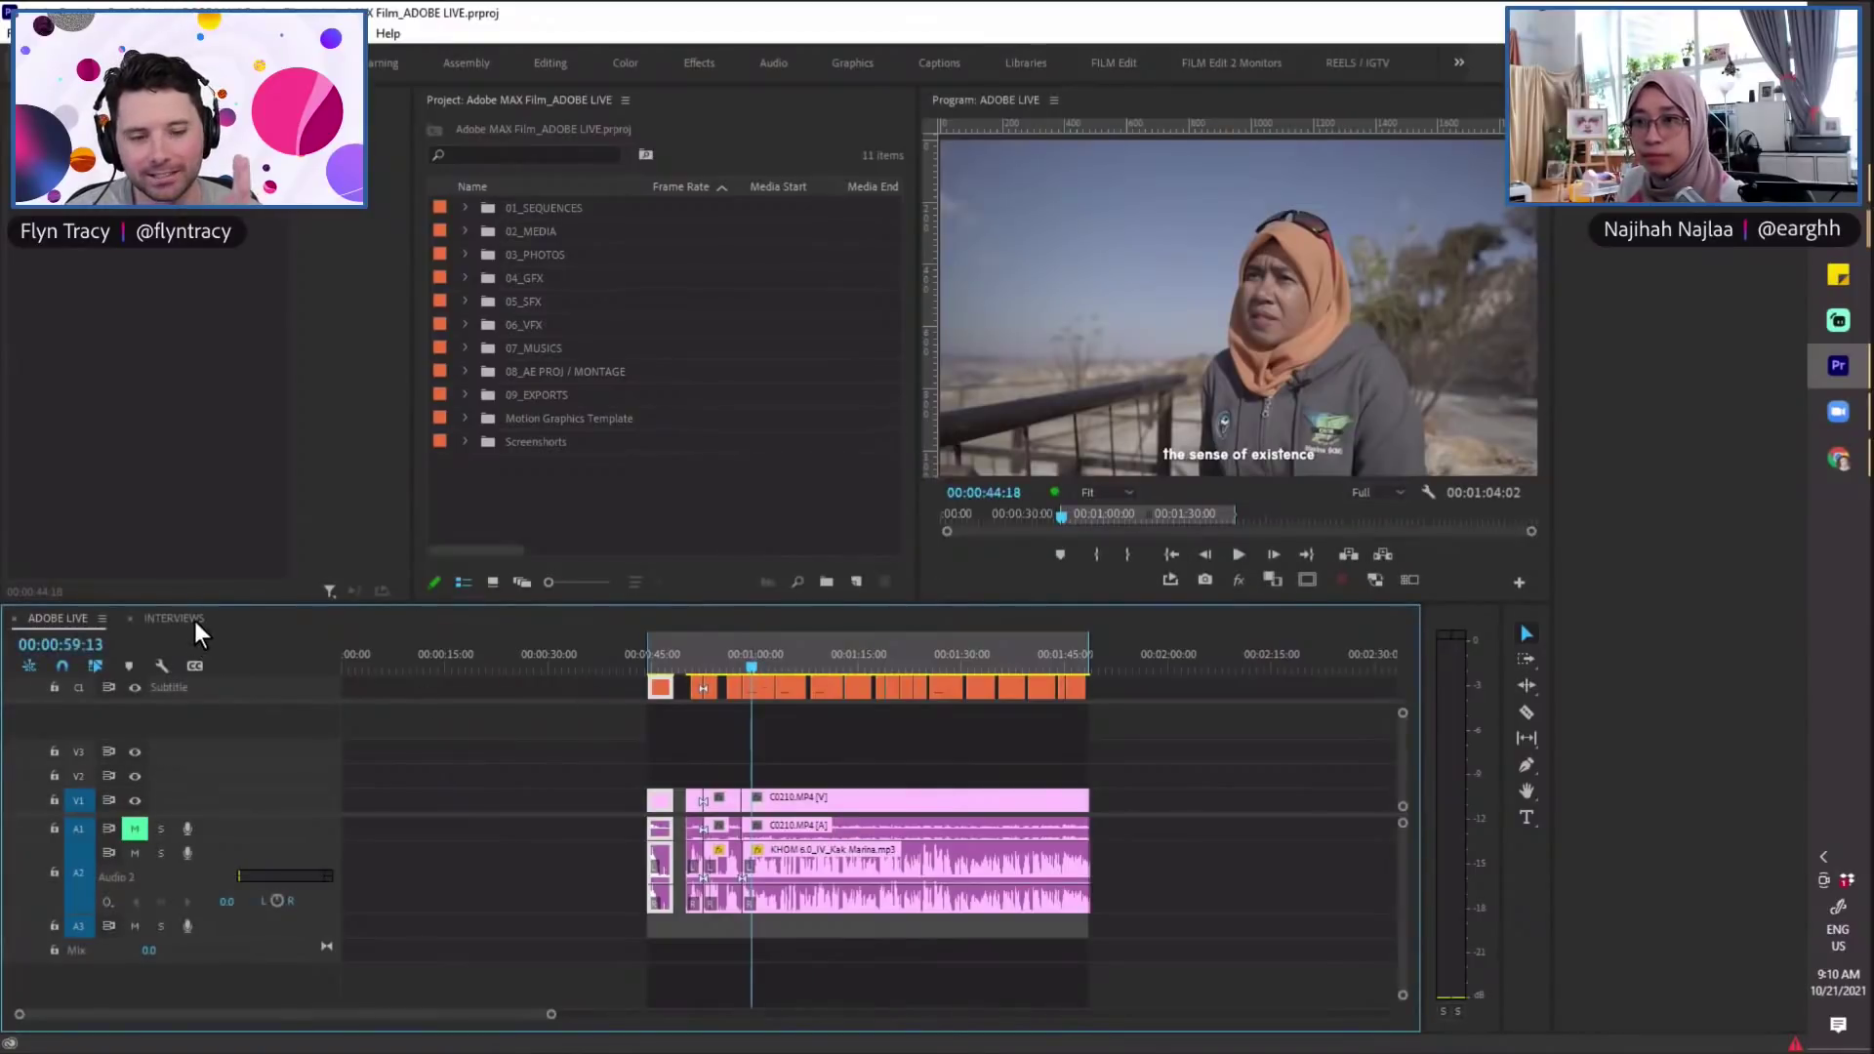
Step: Switch to the INTERVIEWS sequence and back to ADOBE LIVE to check the Program monitor, scrubbing to 00:00:59:17
click(192, 619)
key(=)
click(847, 659)
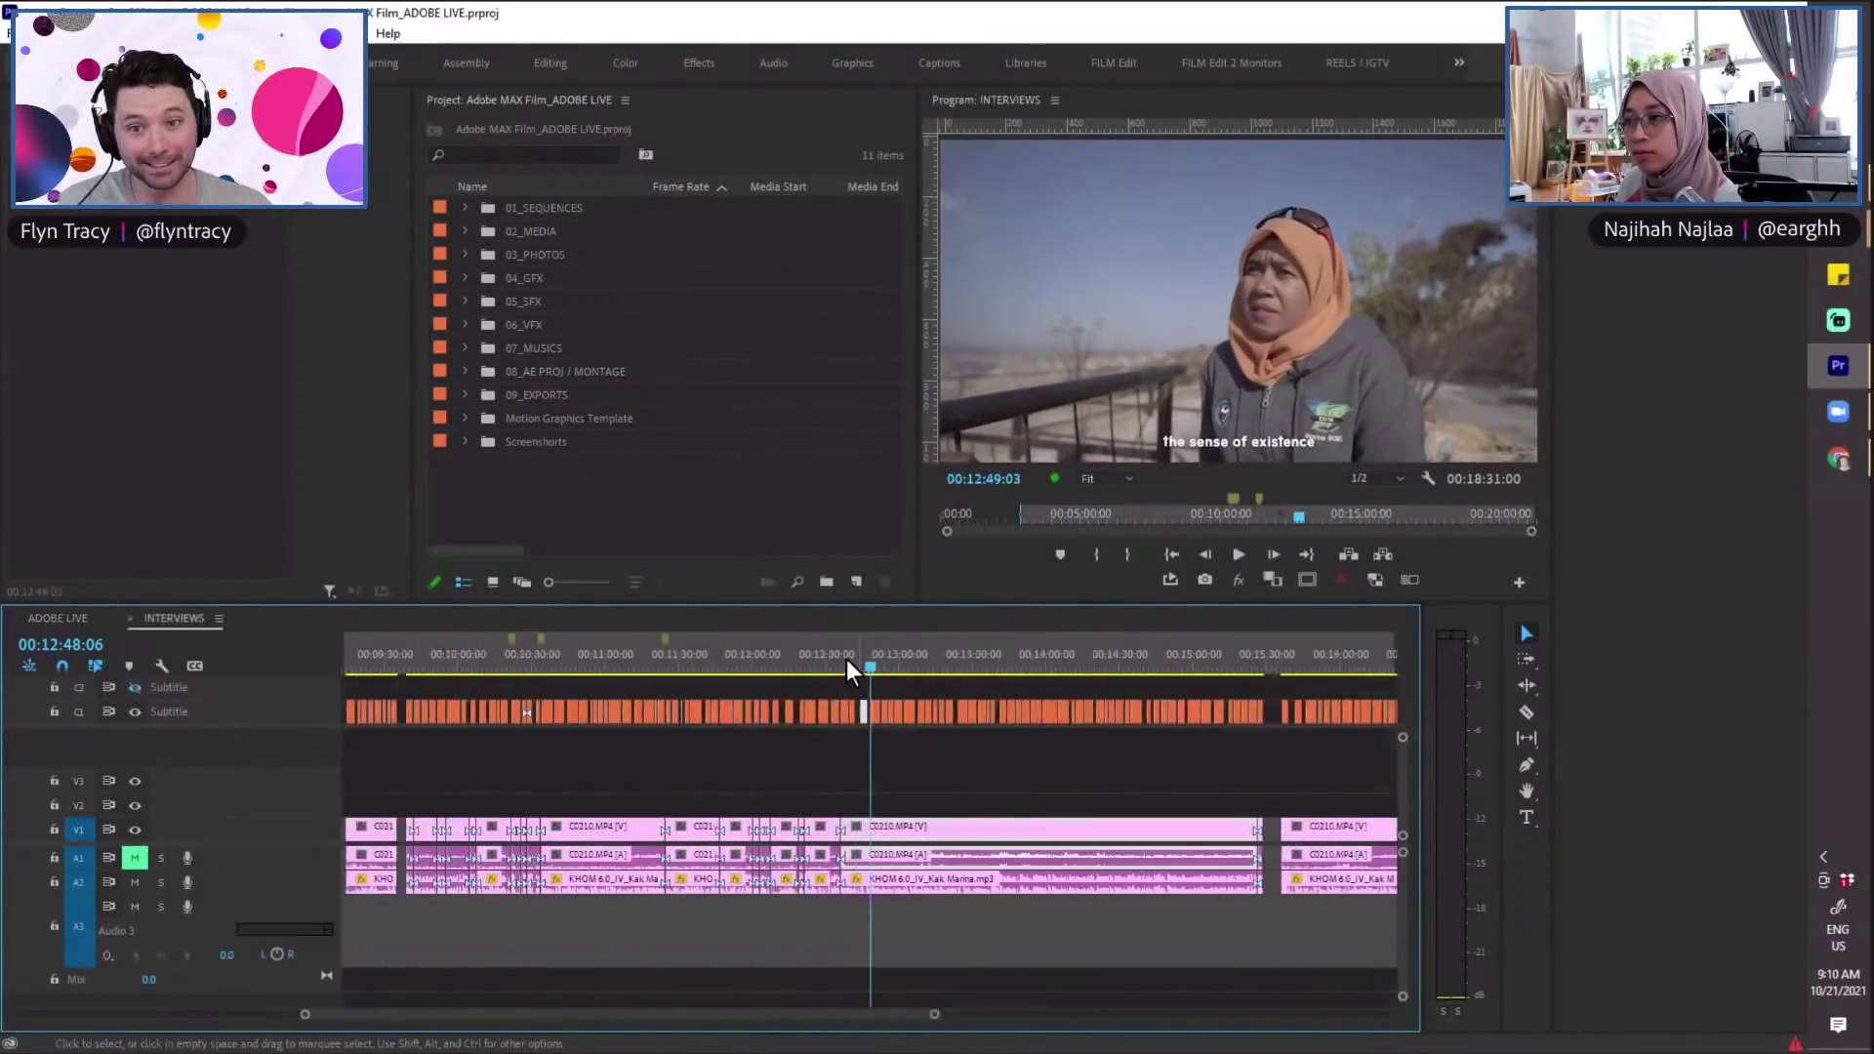
click(91, 618)
click(745, 659)
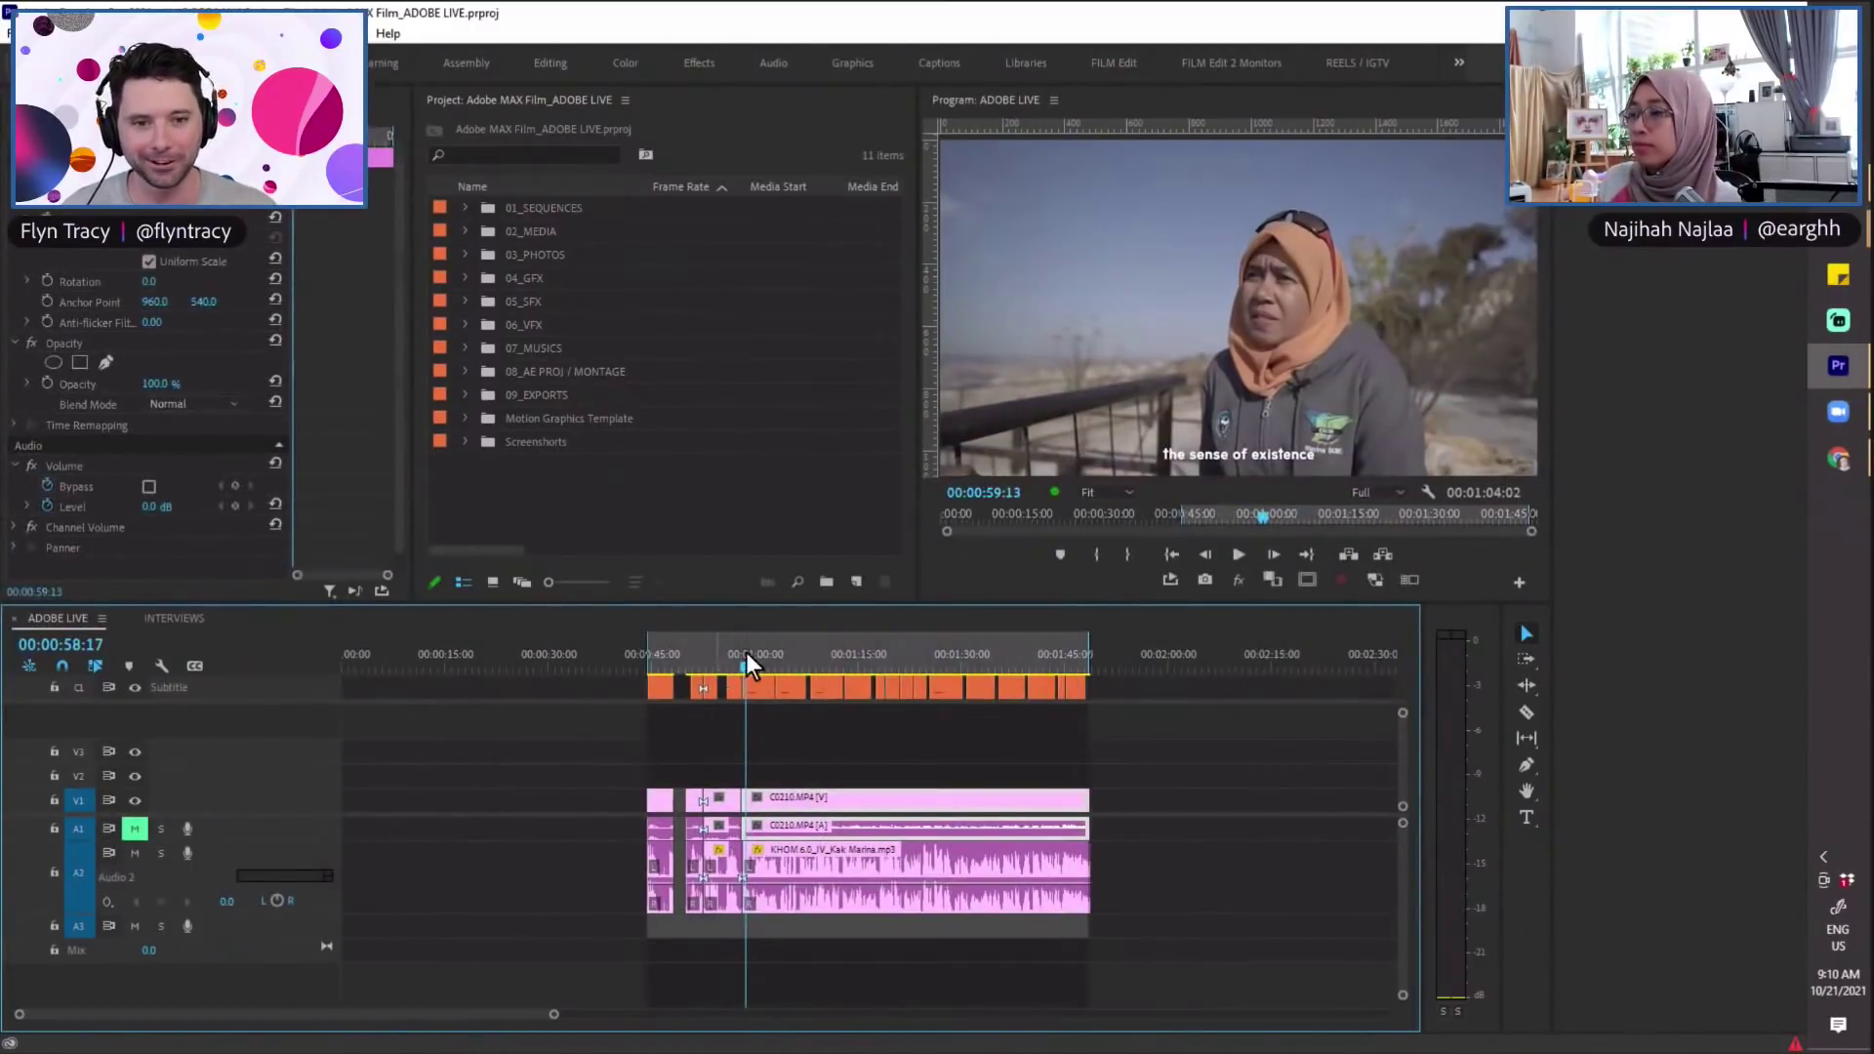
drag(785, 664, 752, 664)
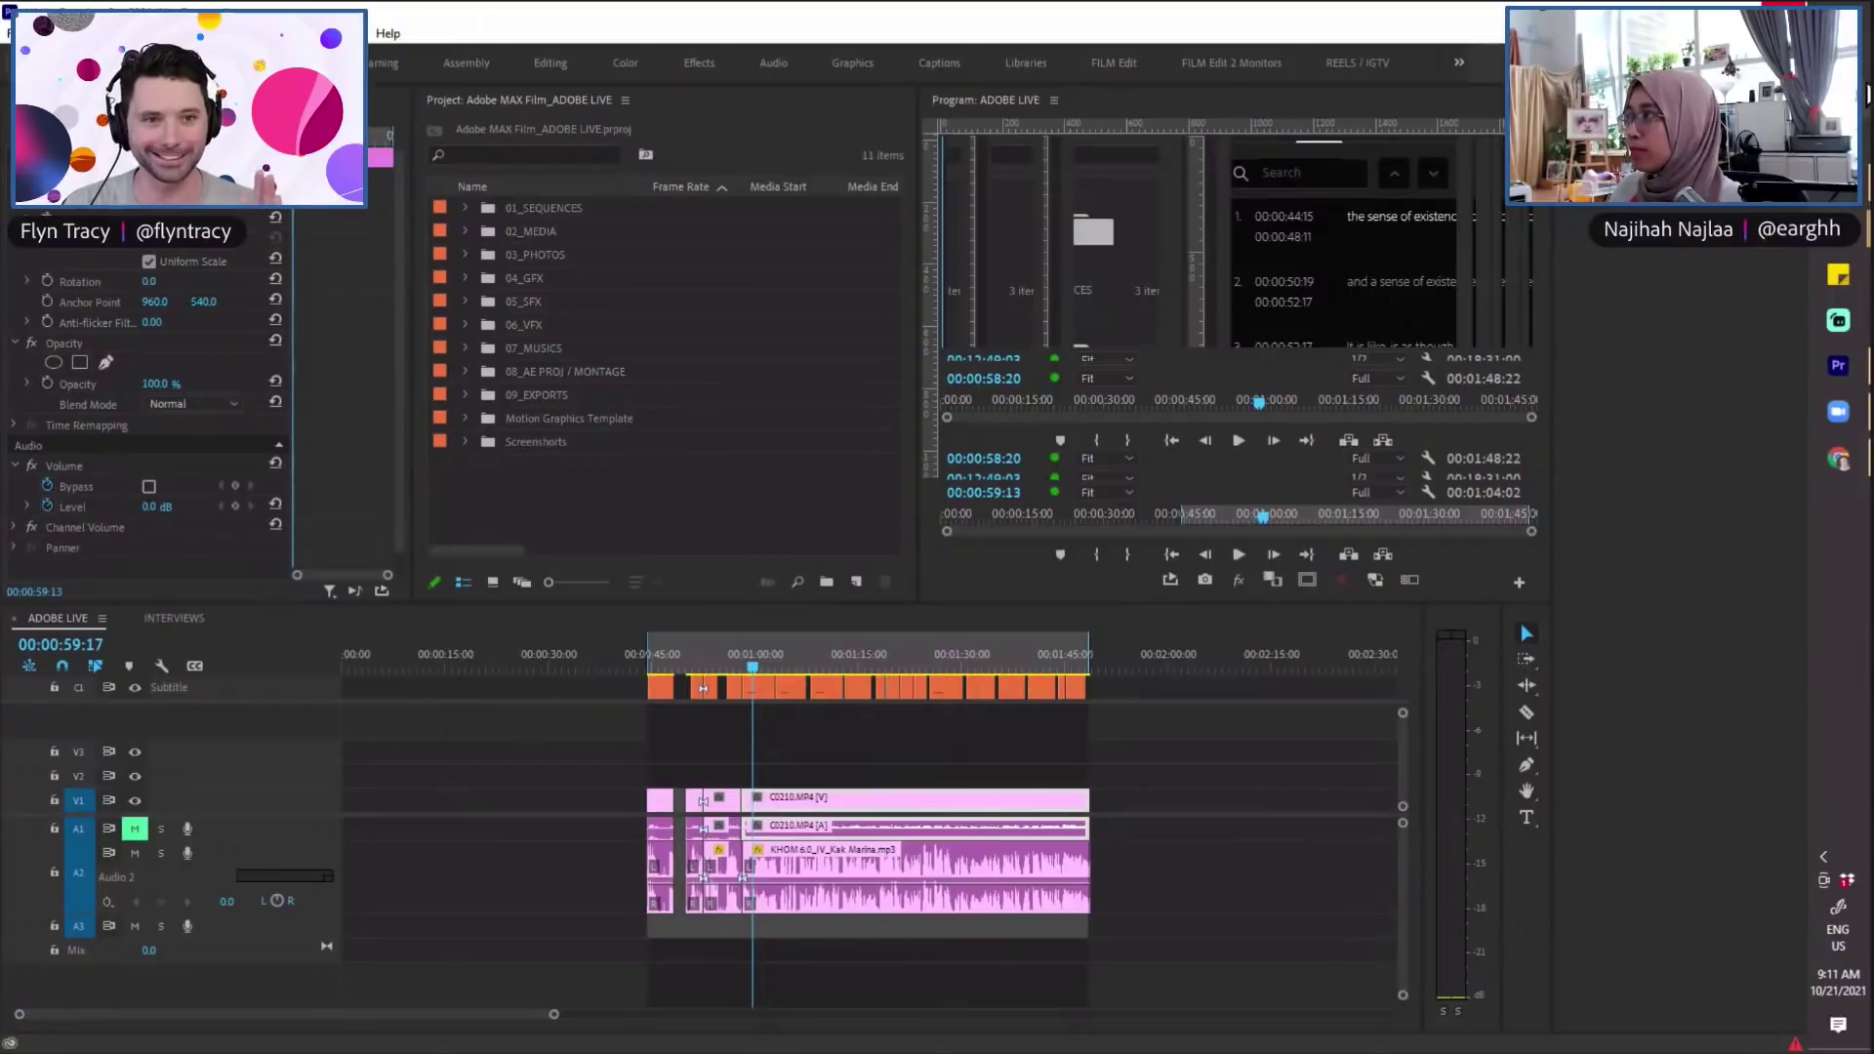
Step: Open Task Manager and move its window out of the way of the Premiere Pro workspace
key(super+s)
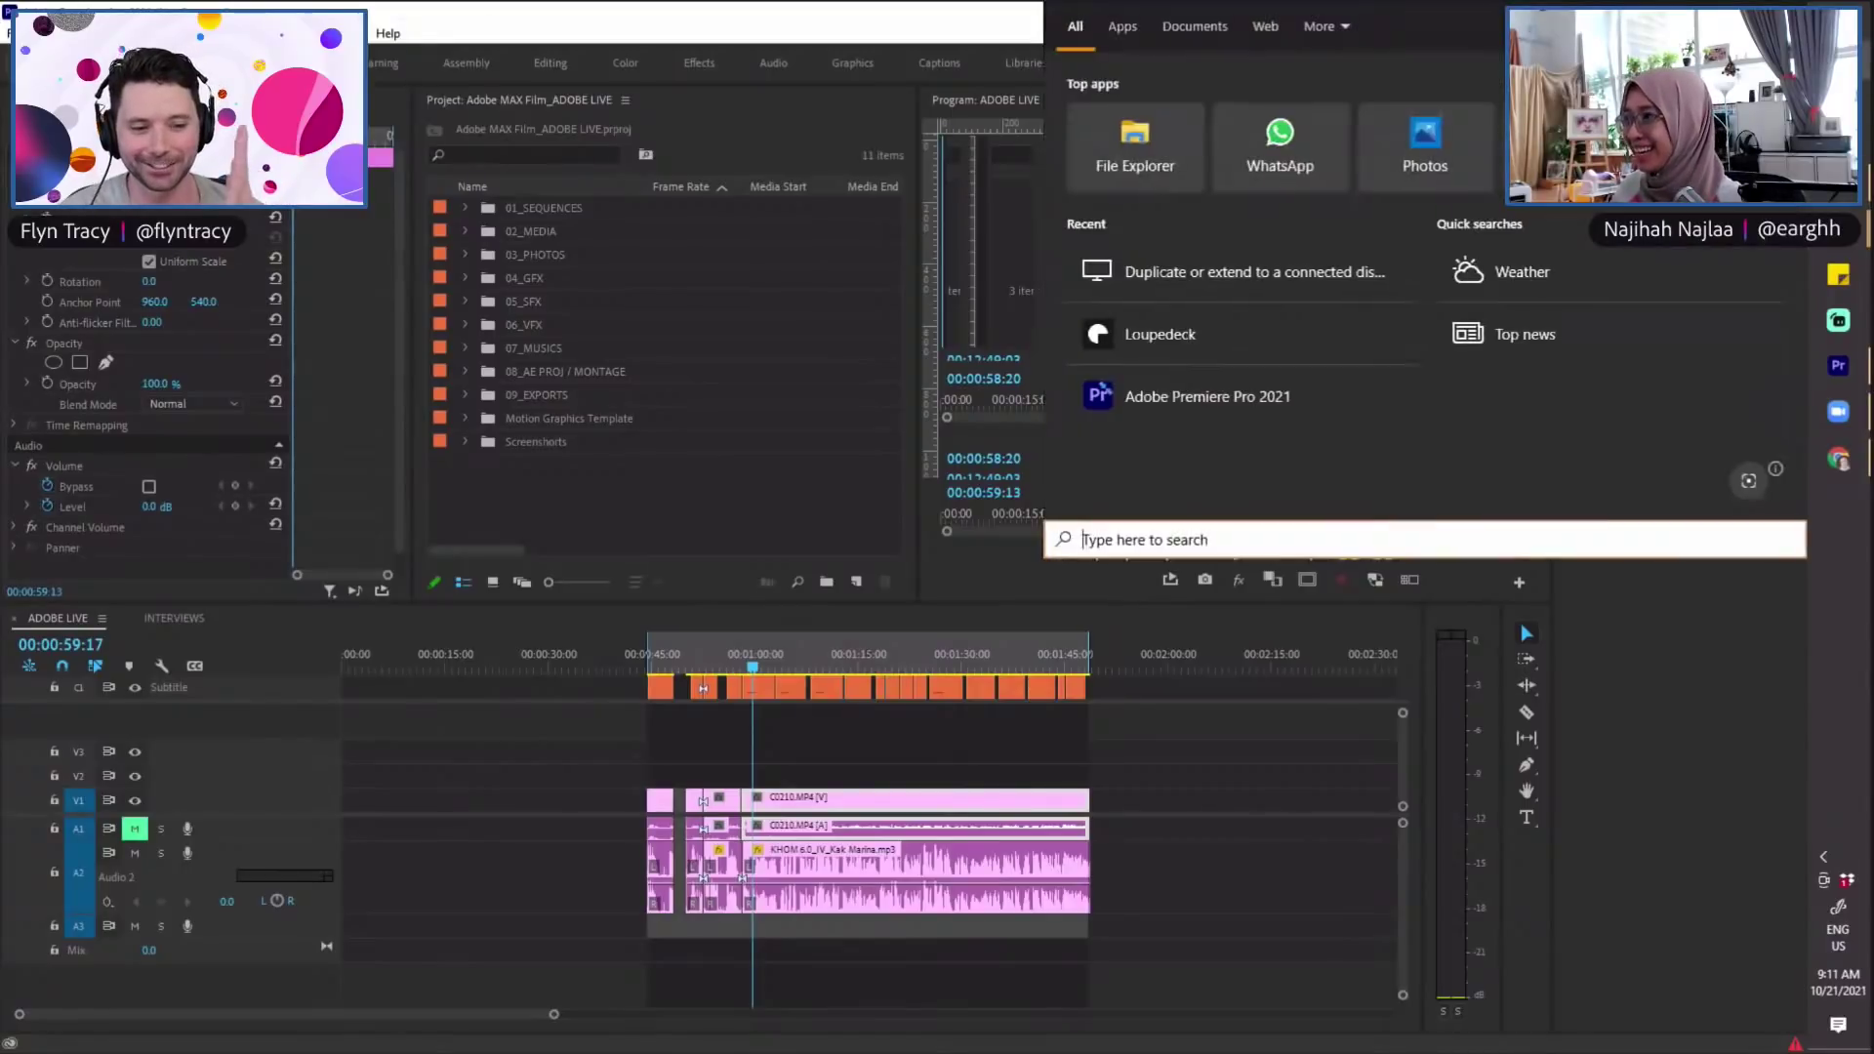
text(task)
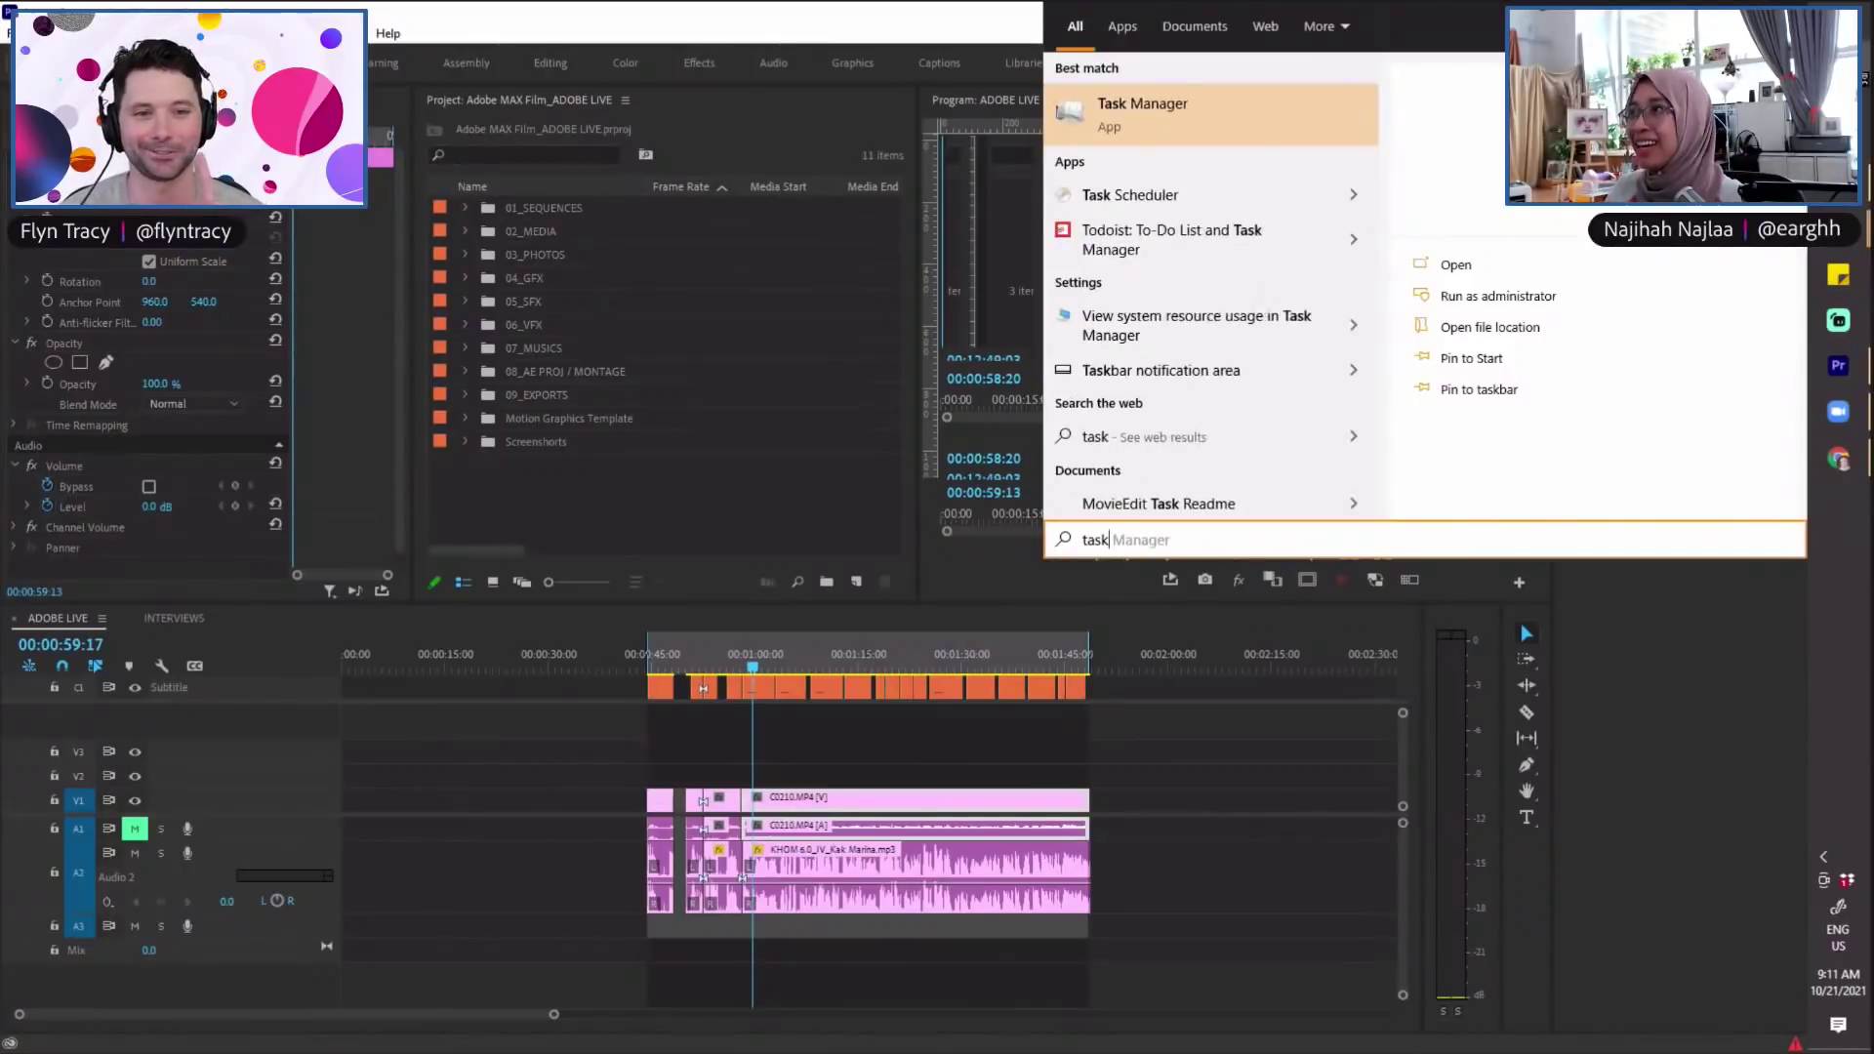
key(Return)
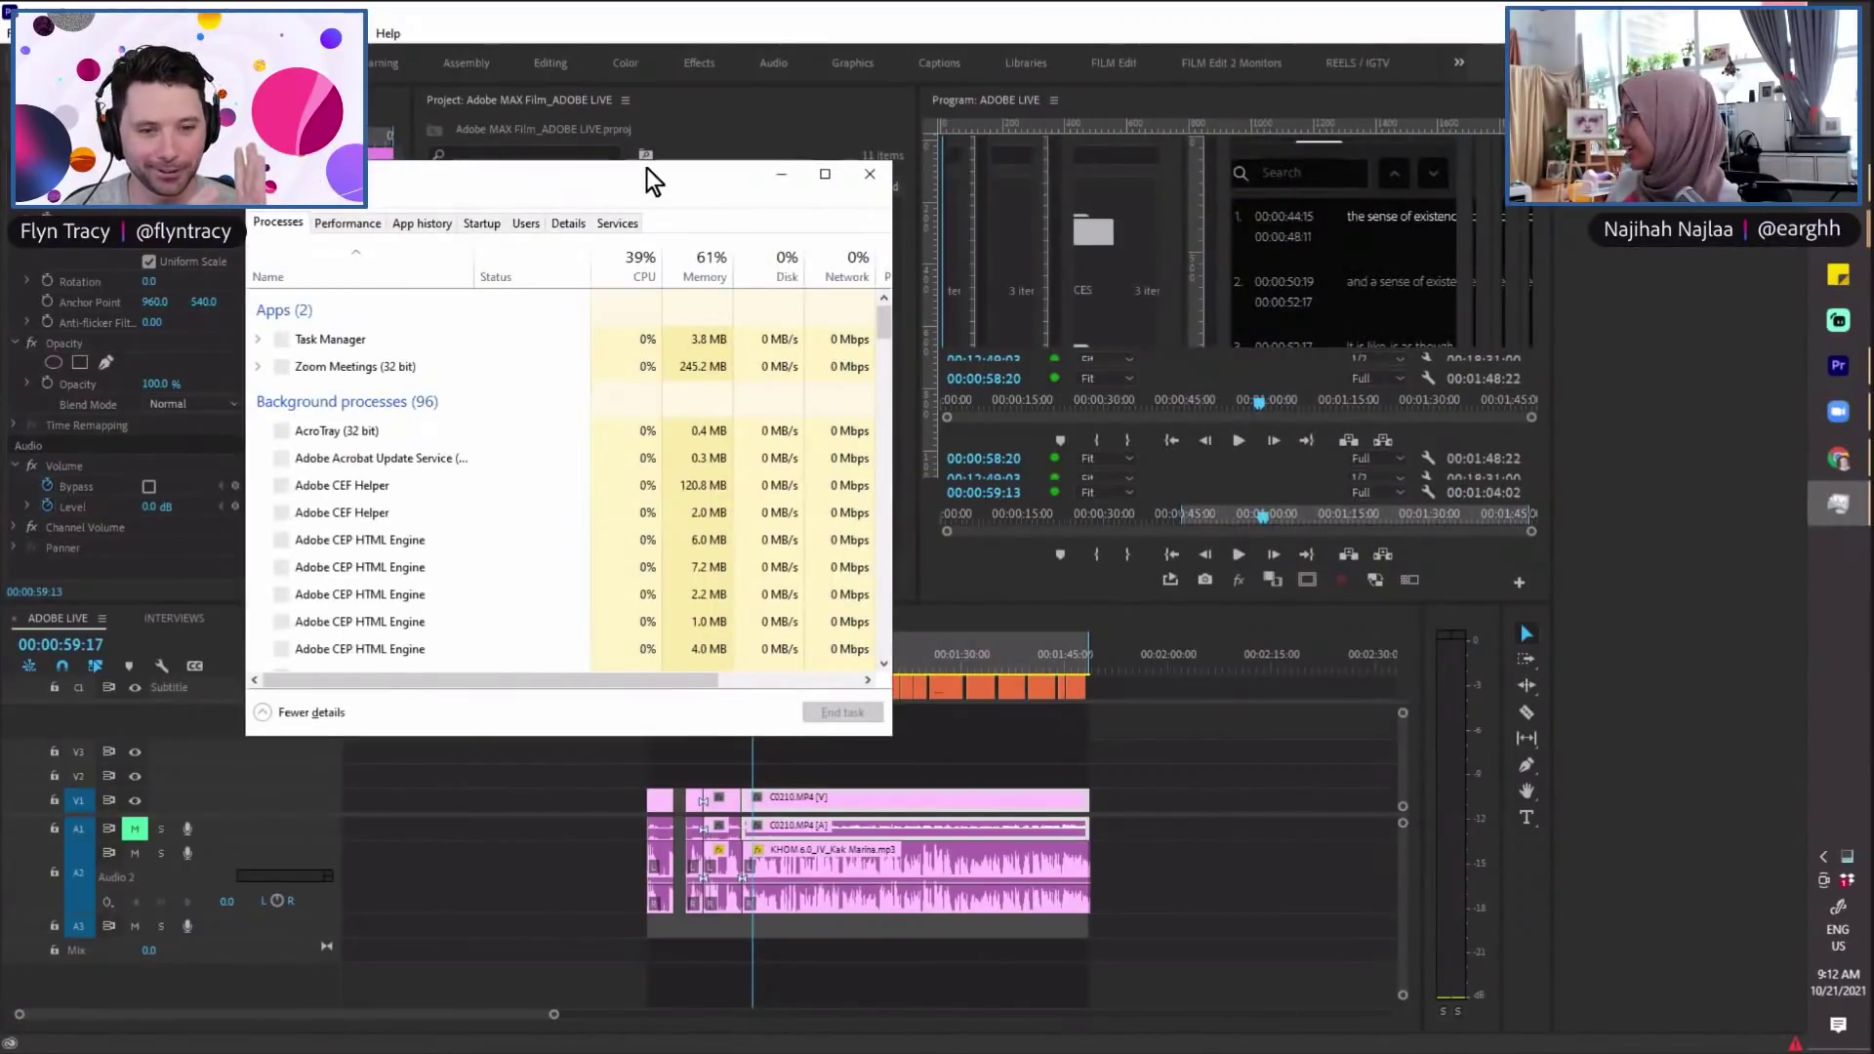
drag(646, 168, 1873, 168)
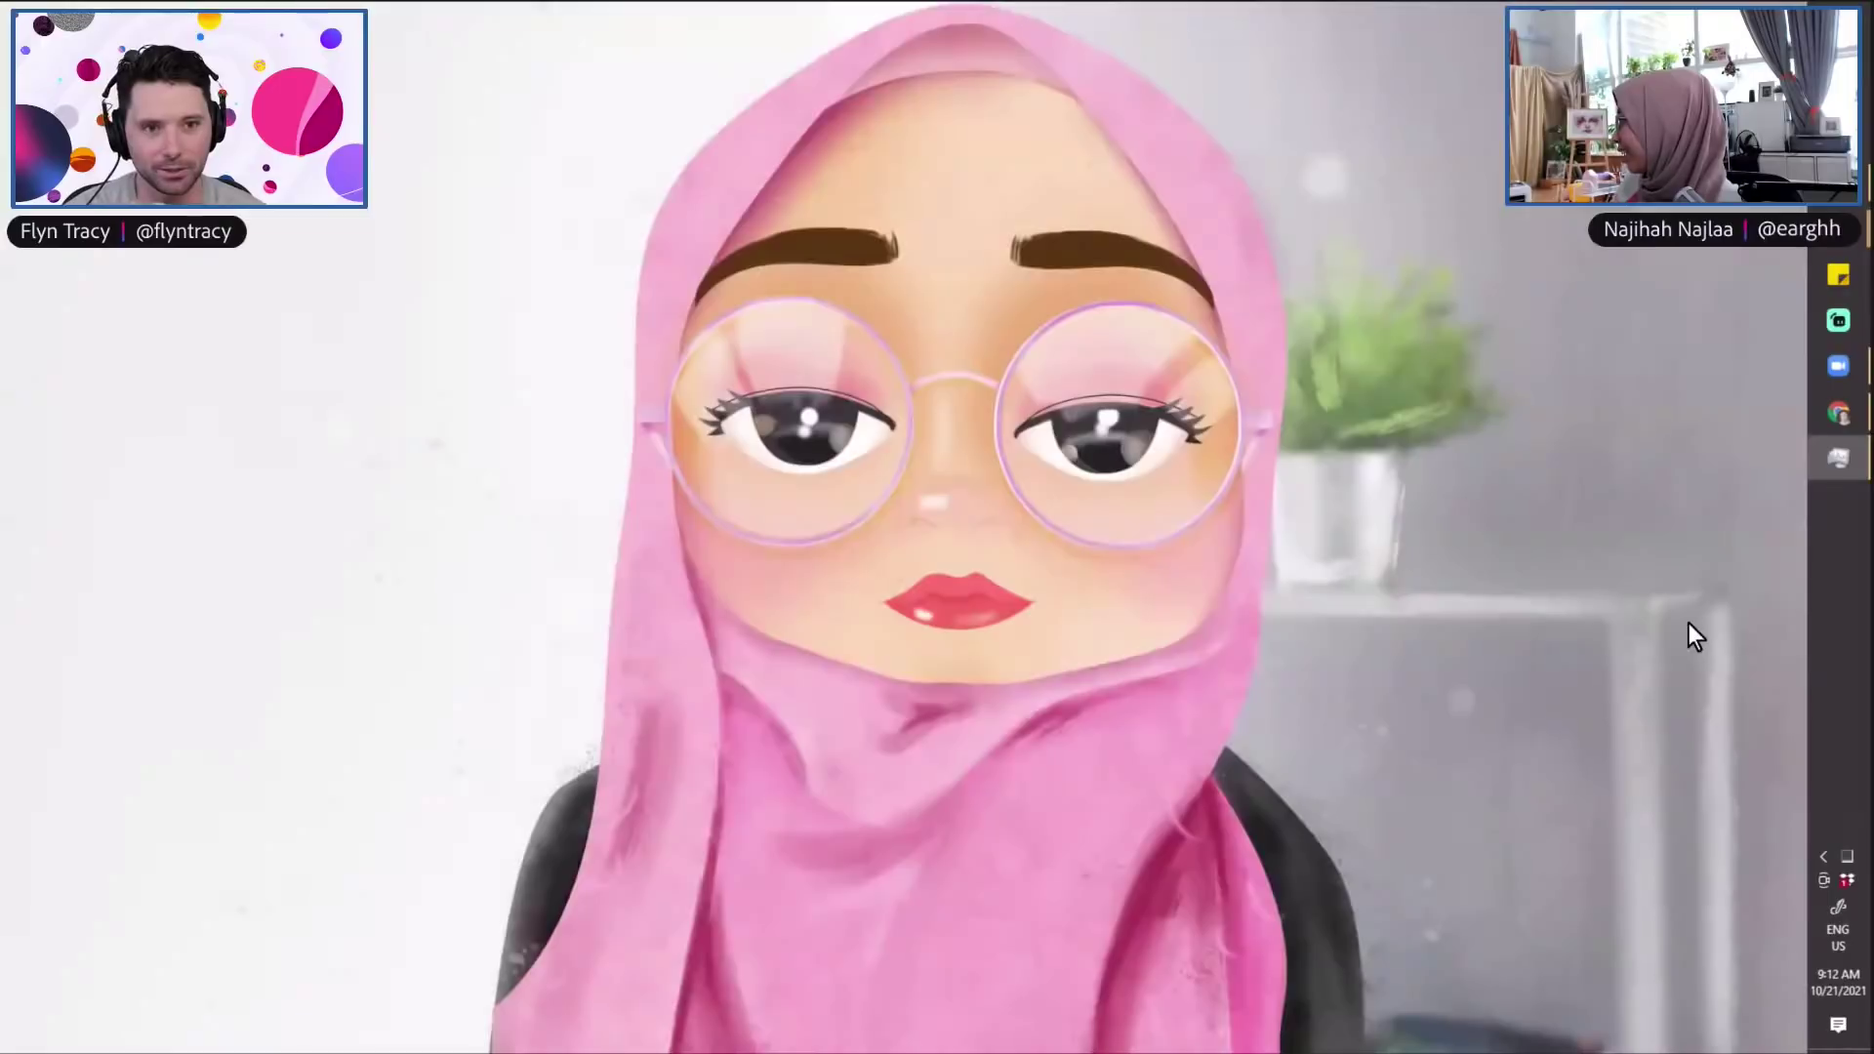
Step: Relaunch Adobe Premiere Pro 2021, reopen the recent Adobe MAX Film_ADOBE LIVE project and bring its window to the front
key(super+s)
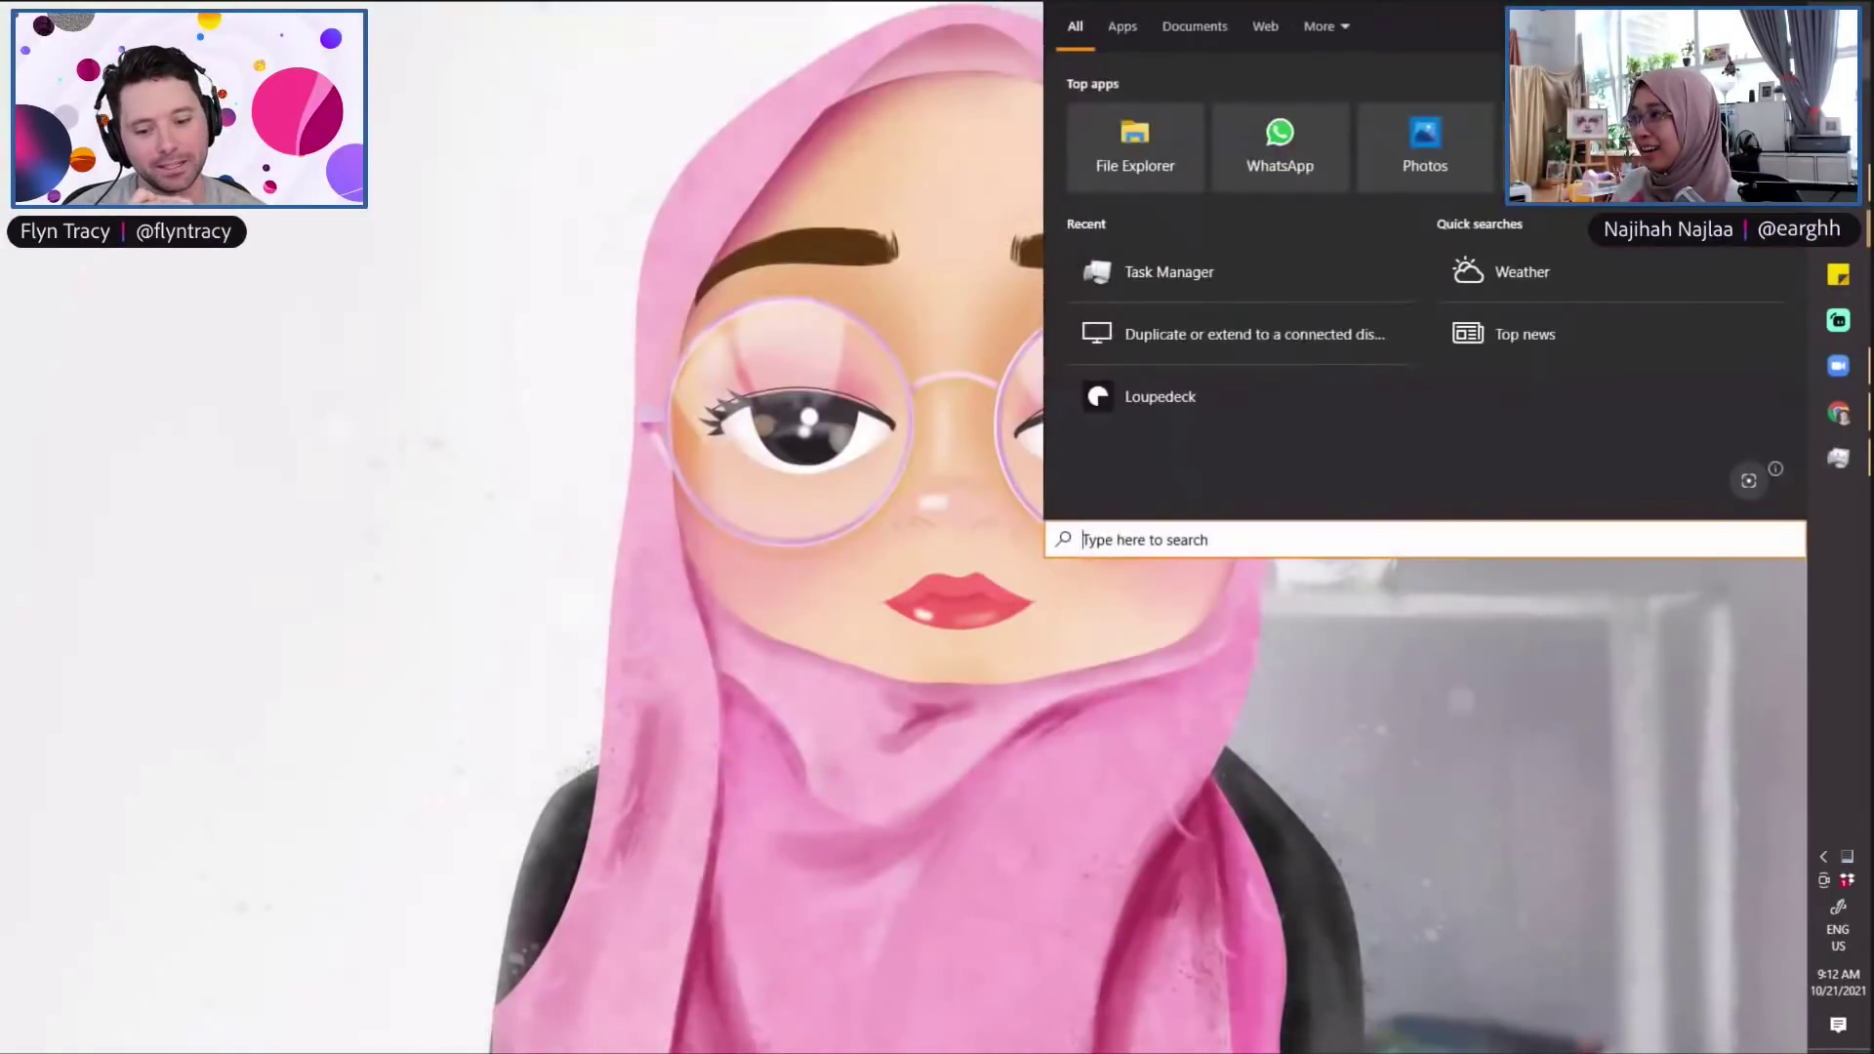
text(pre)
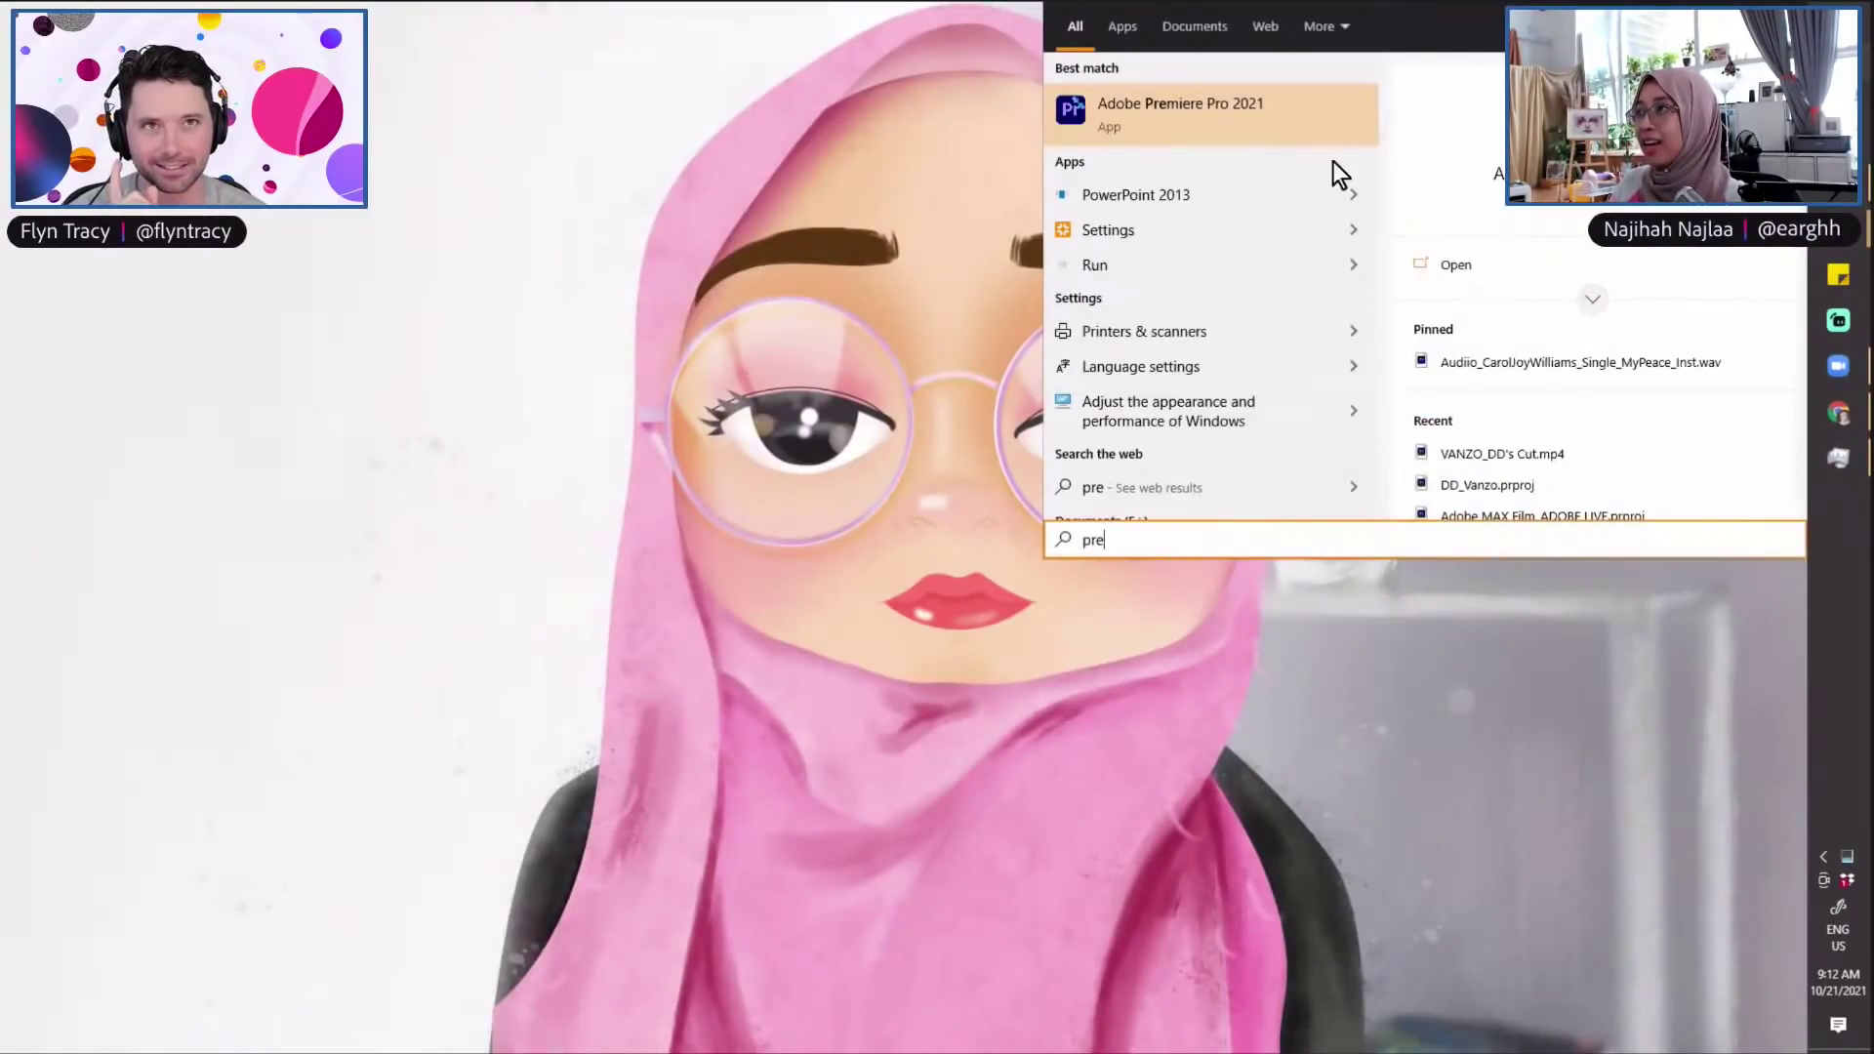
click(1231, 126)
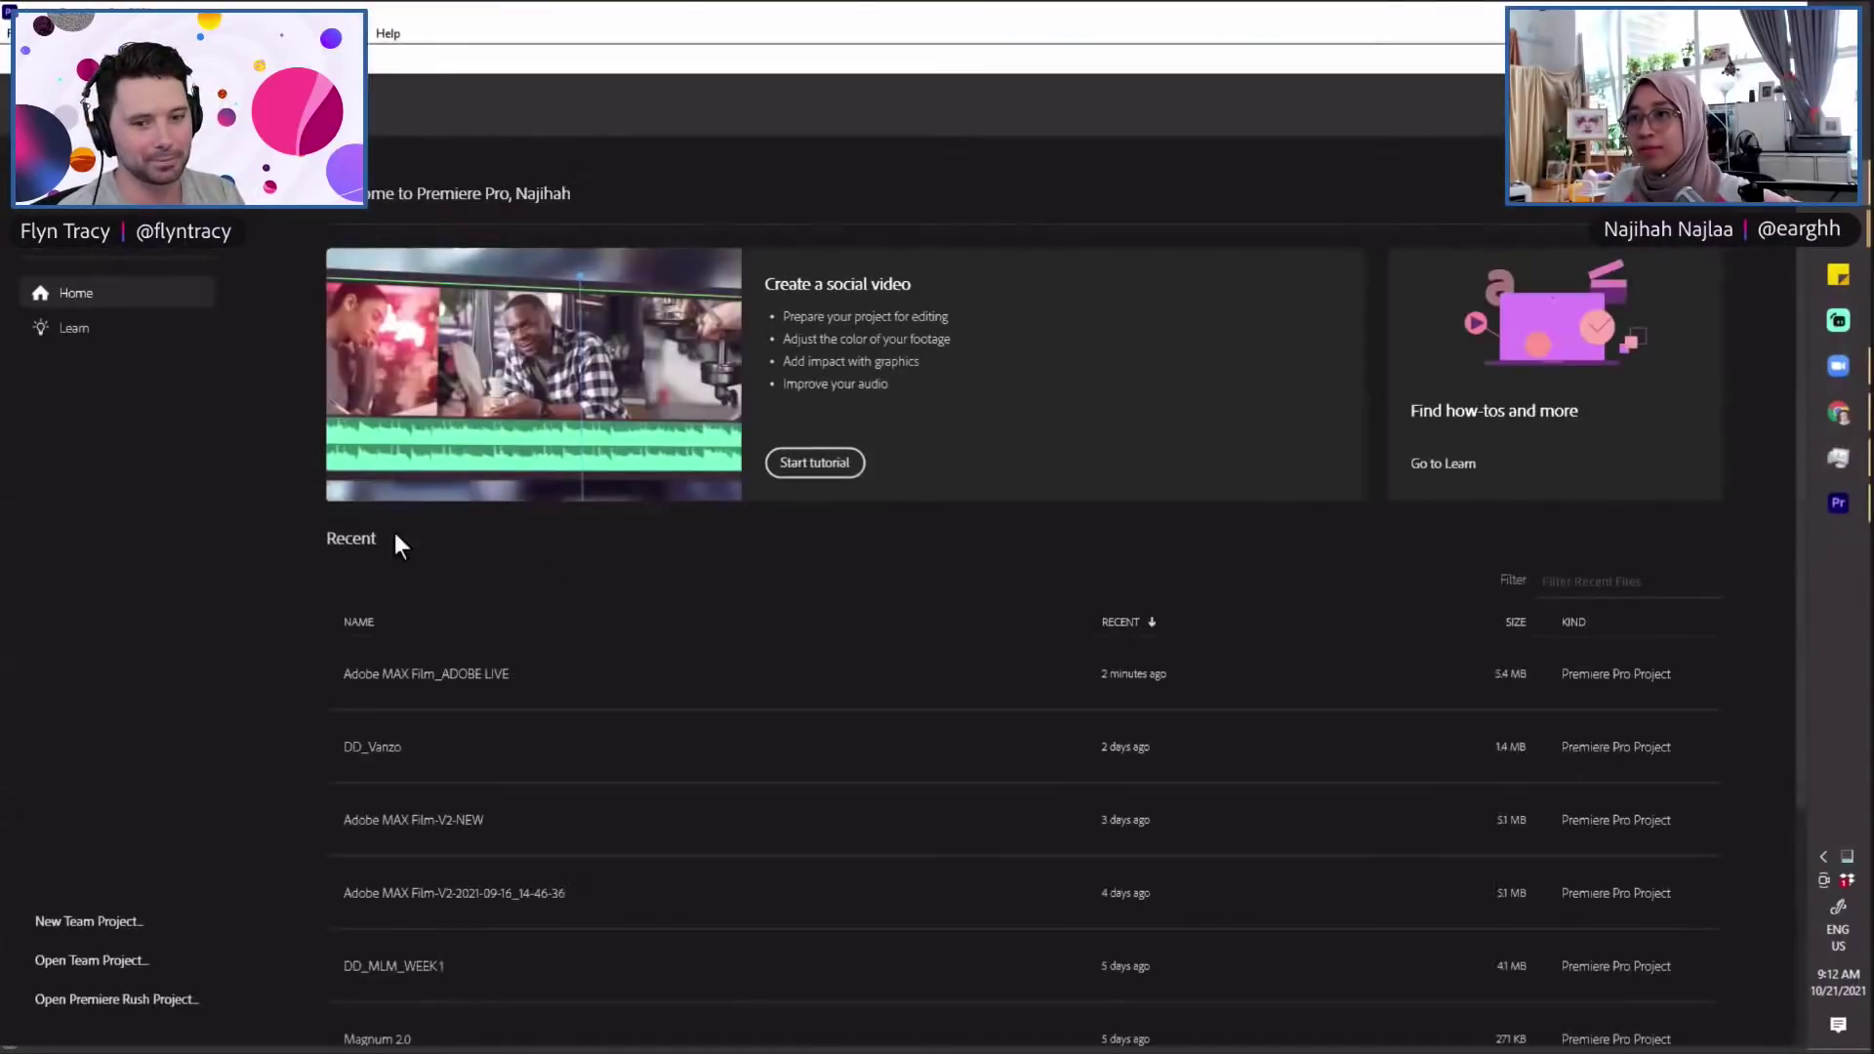
click(477, 693)
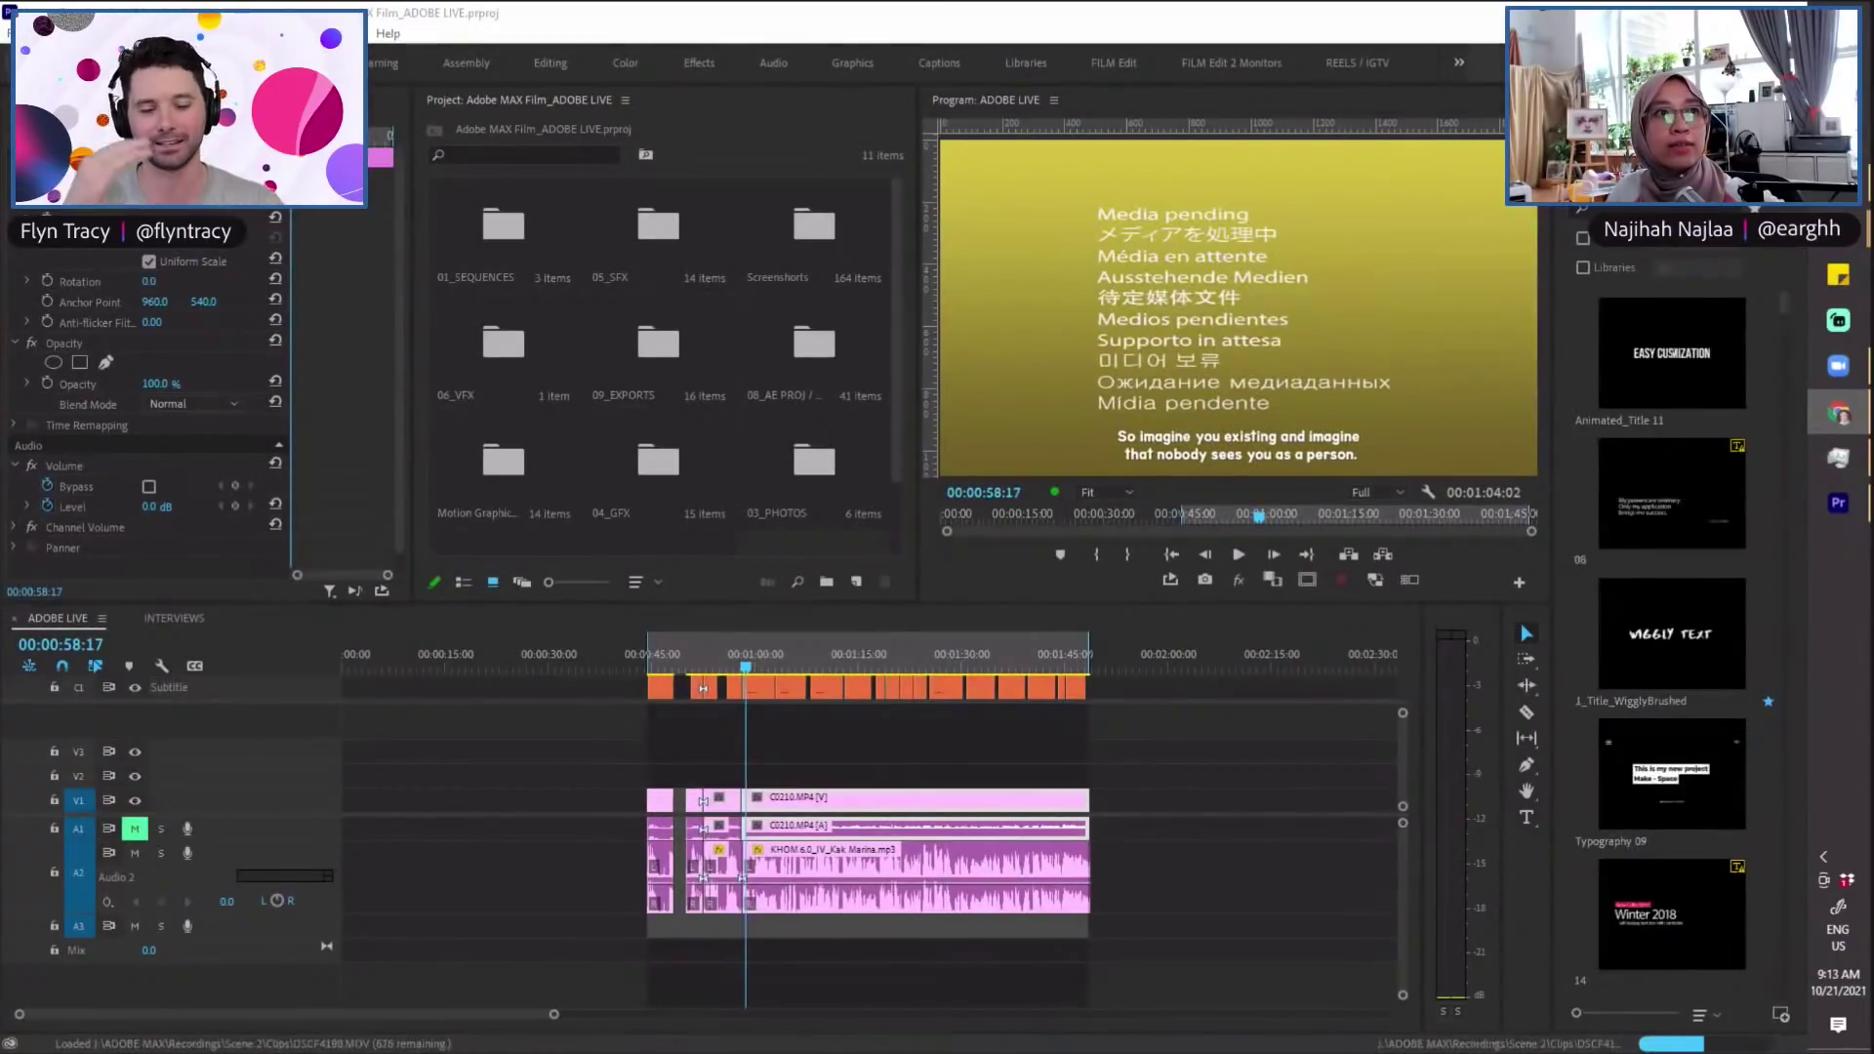
key(alt+Tab)
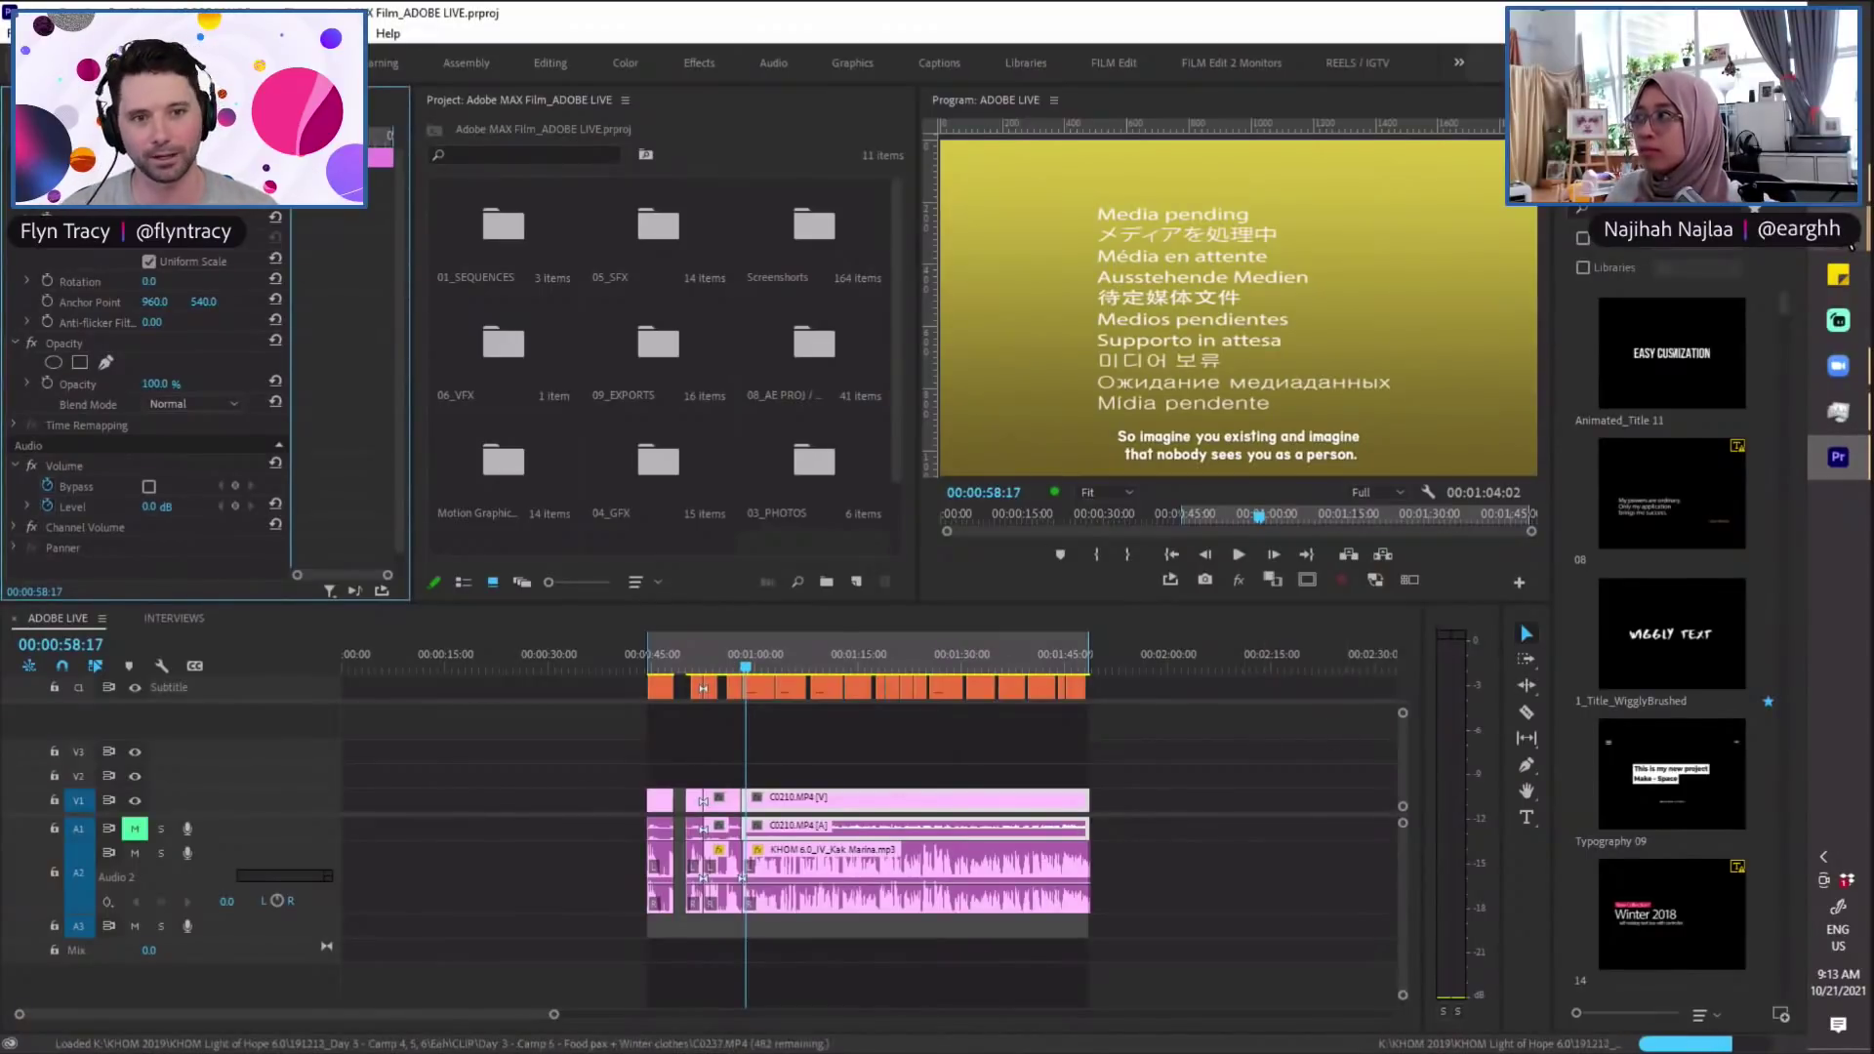
Step: Return to the loading Premiere Pro project and accept the font substitution in the Resolve Fonts dialog
key(alt+Tab)
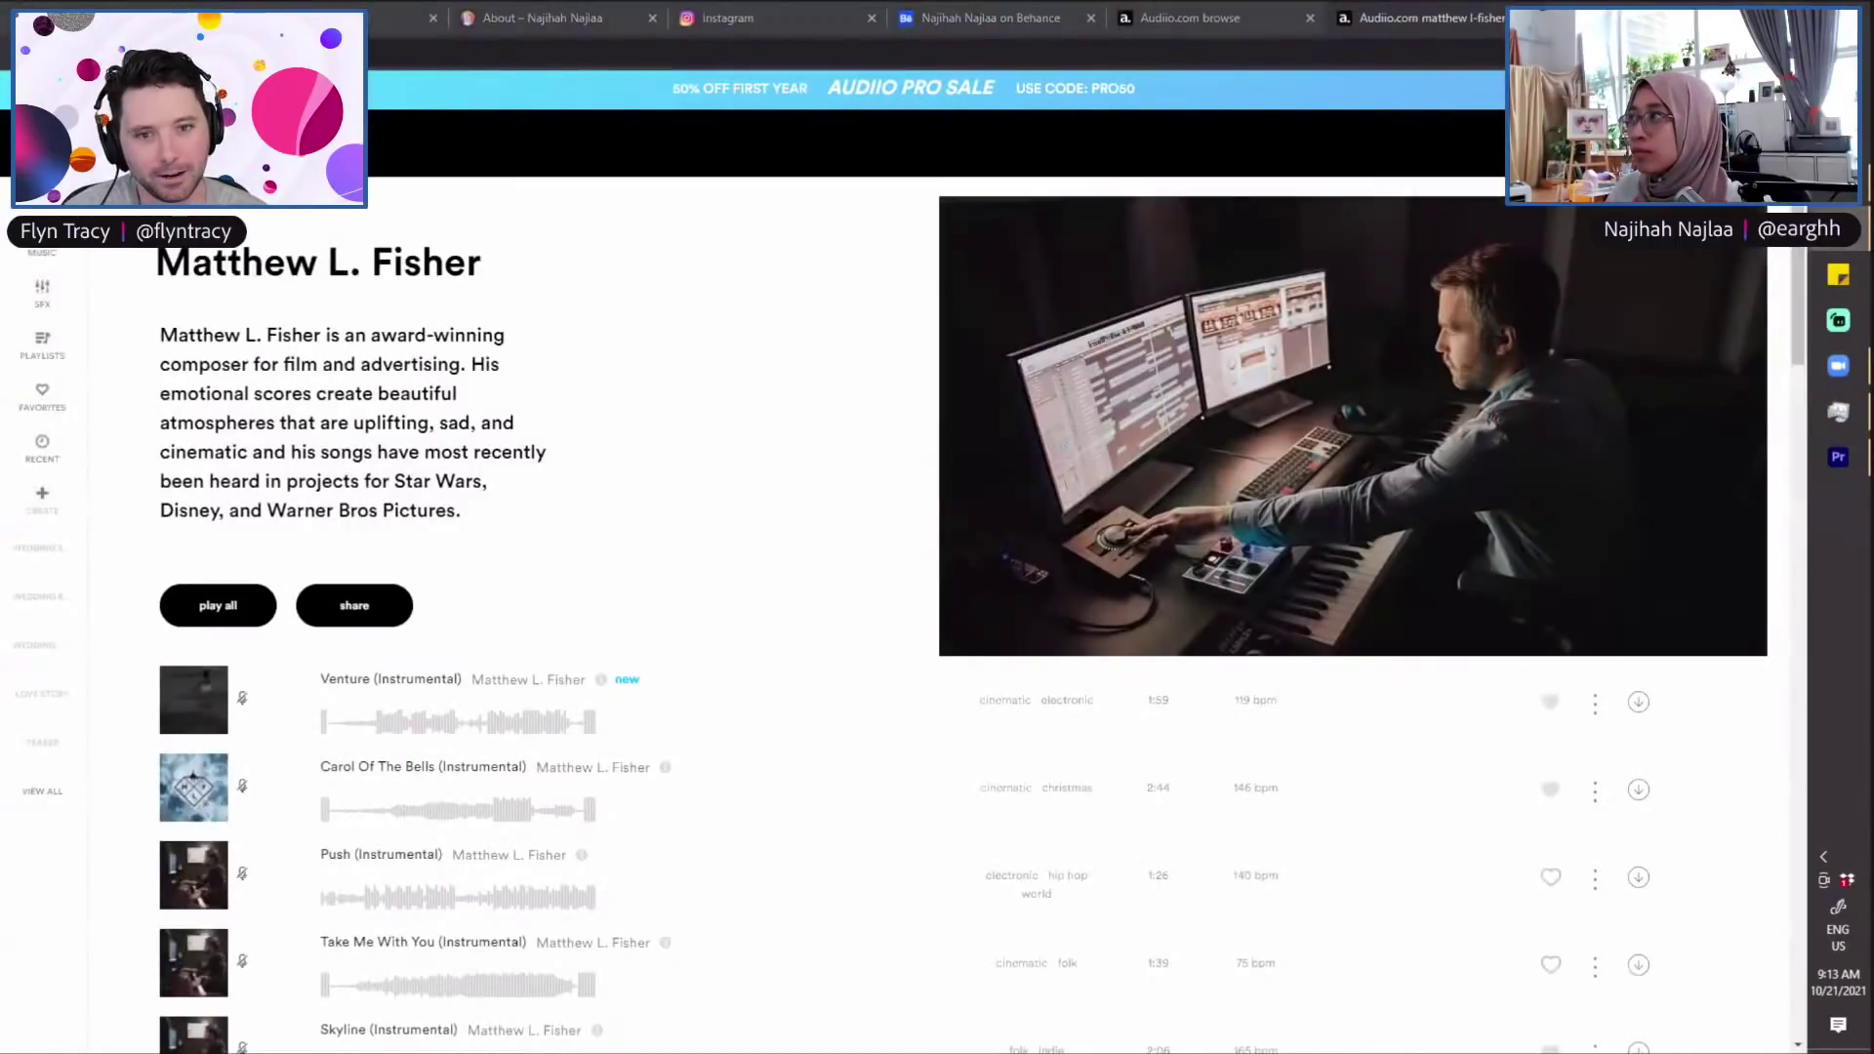
key(alt+Tab)
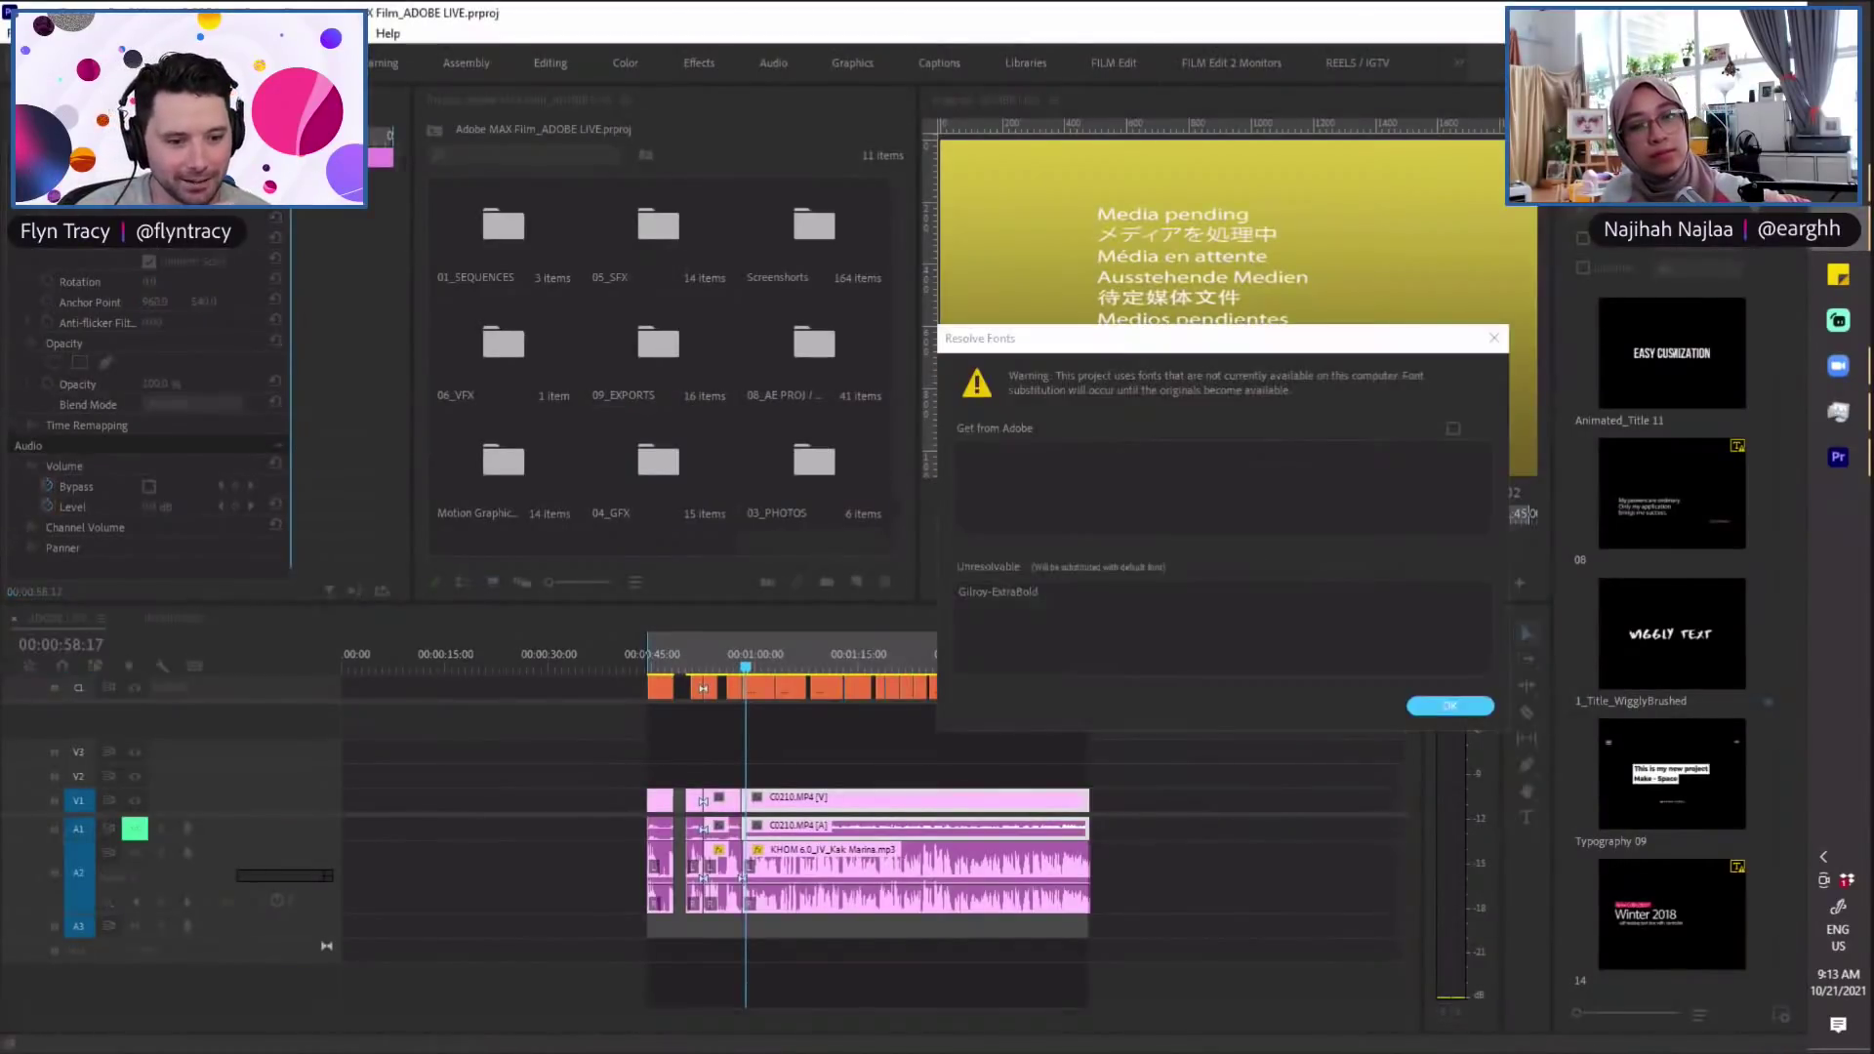
click(1428, 701)
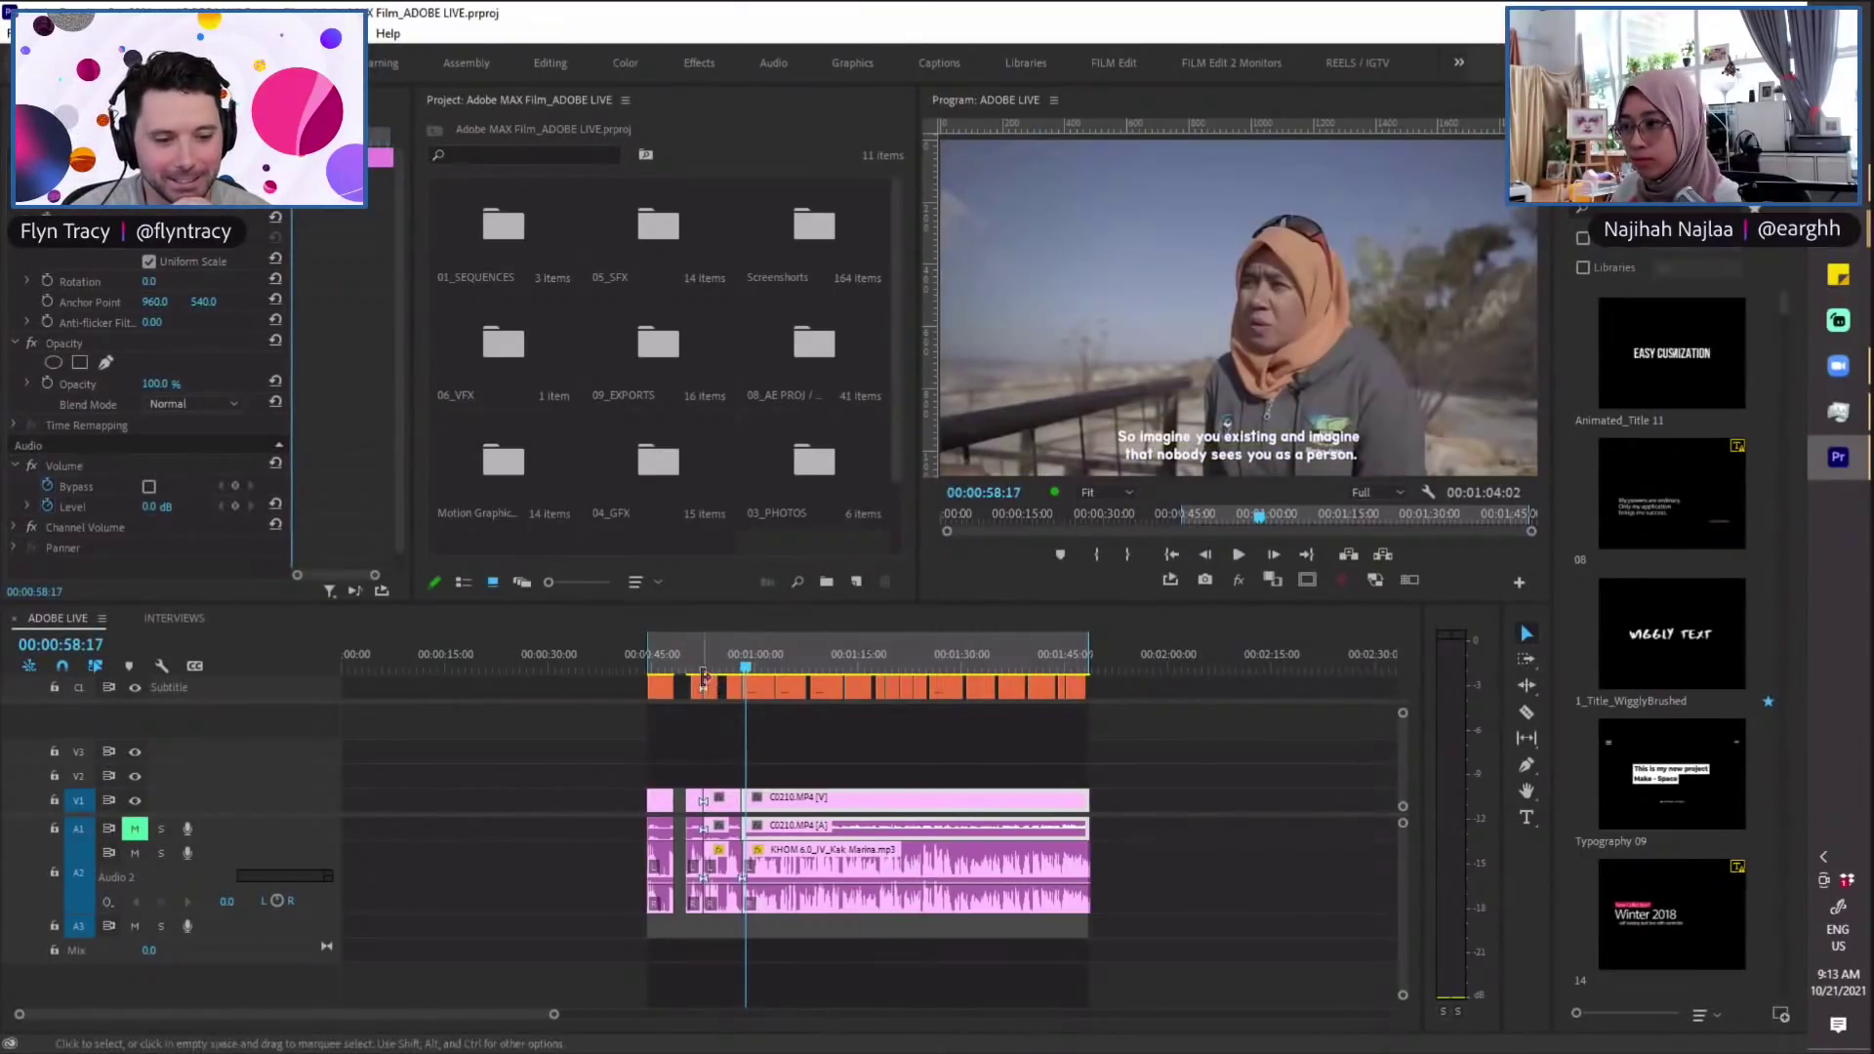
Step: Place the playhead at 00:00:44:19, near the start of the first captioned clip, and save the project
click(660, 656)
key(=)
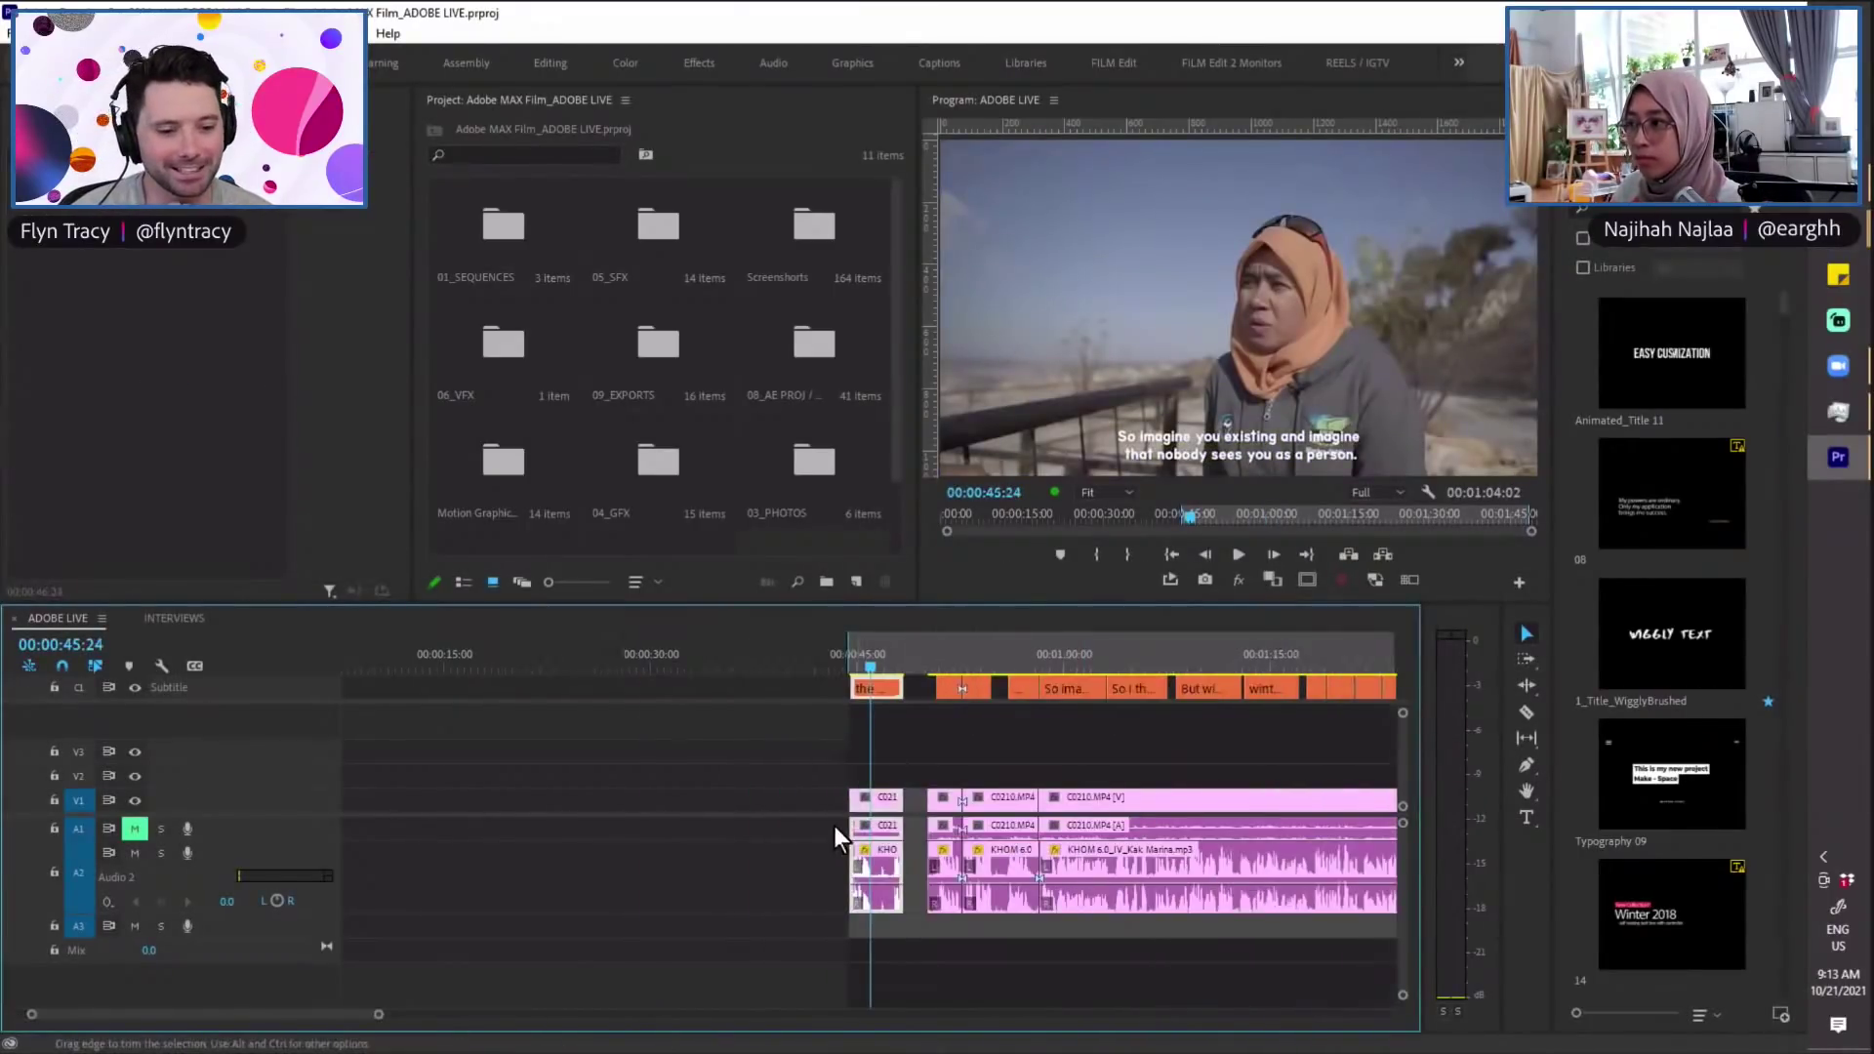
scroll(834, 826, down, 3)
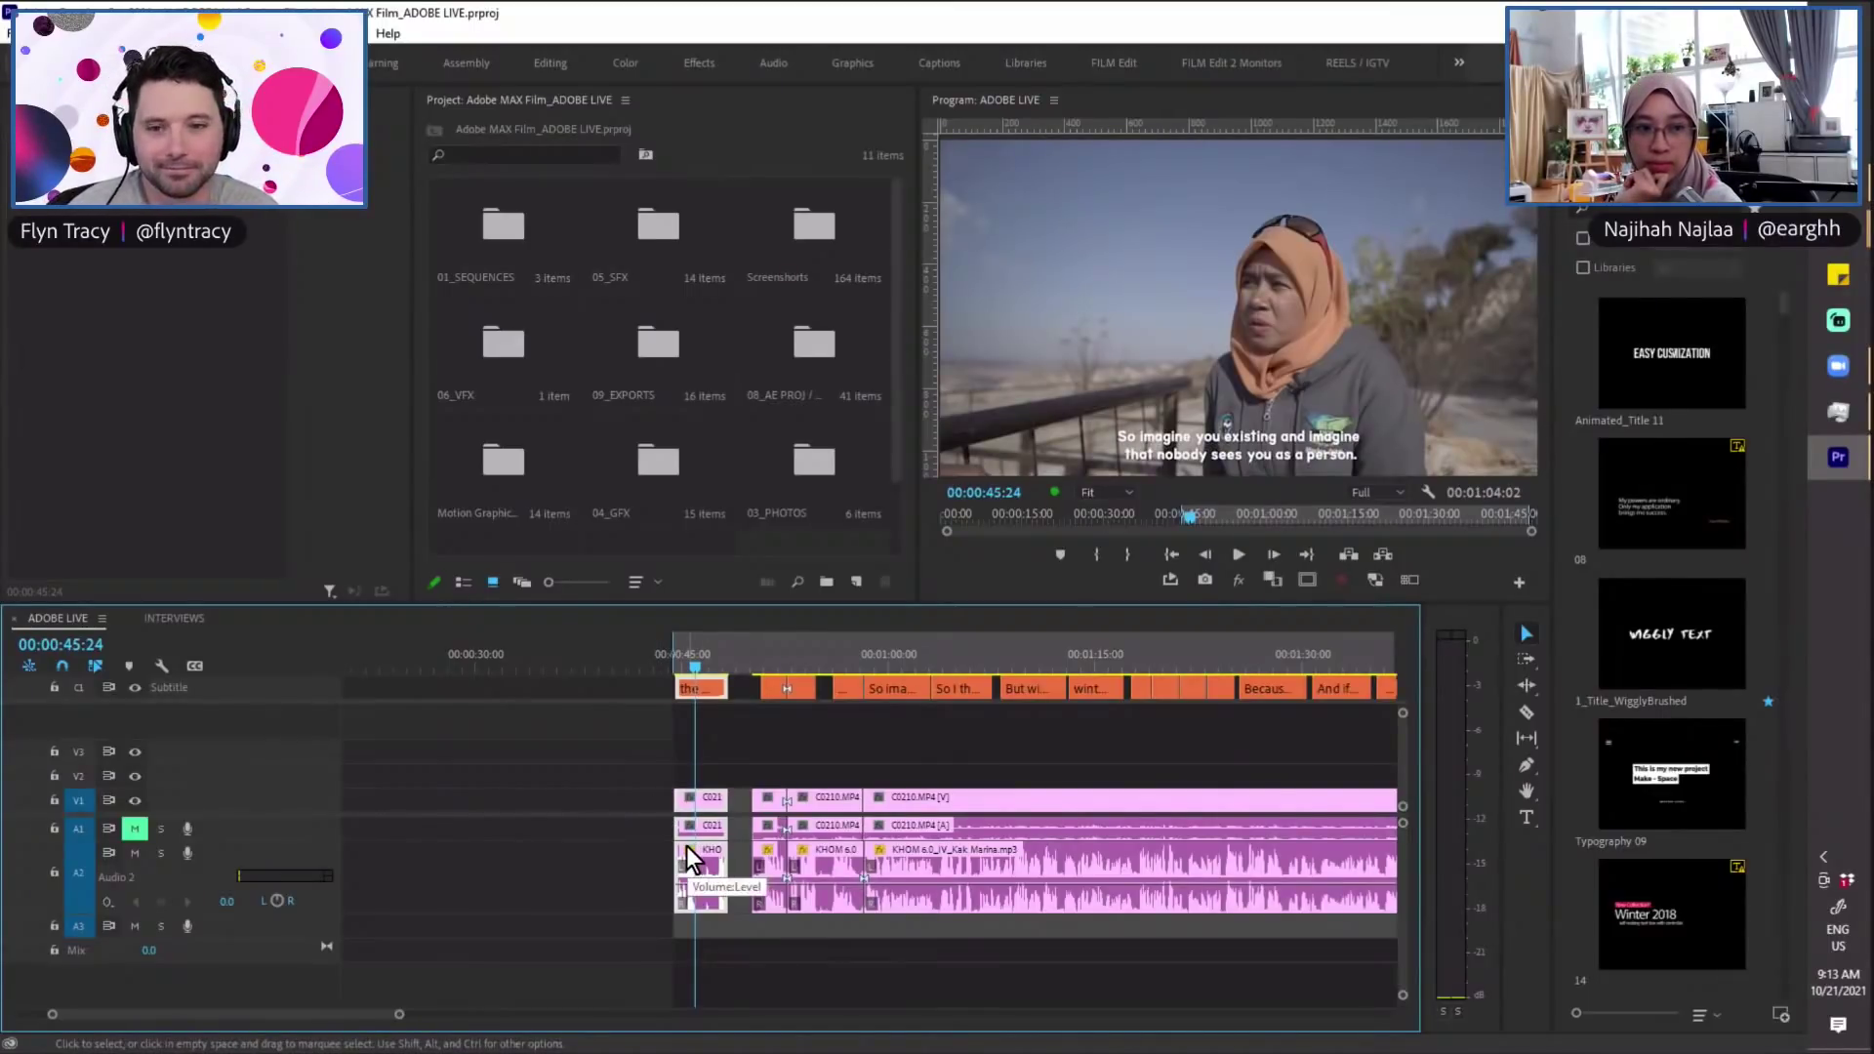
scroll(823, 826, down, 3)
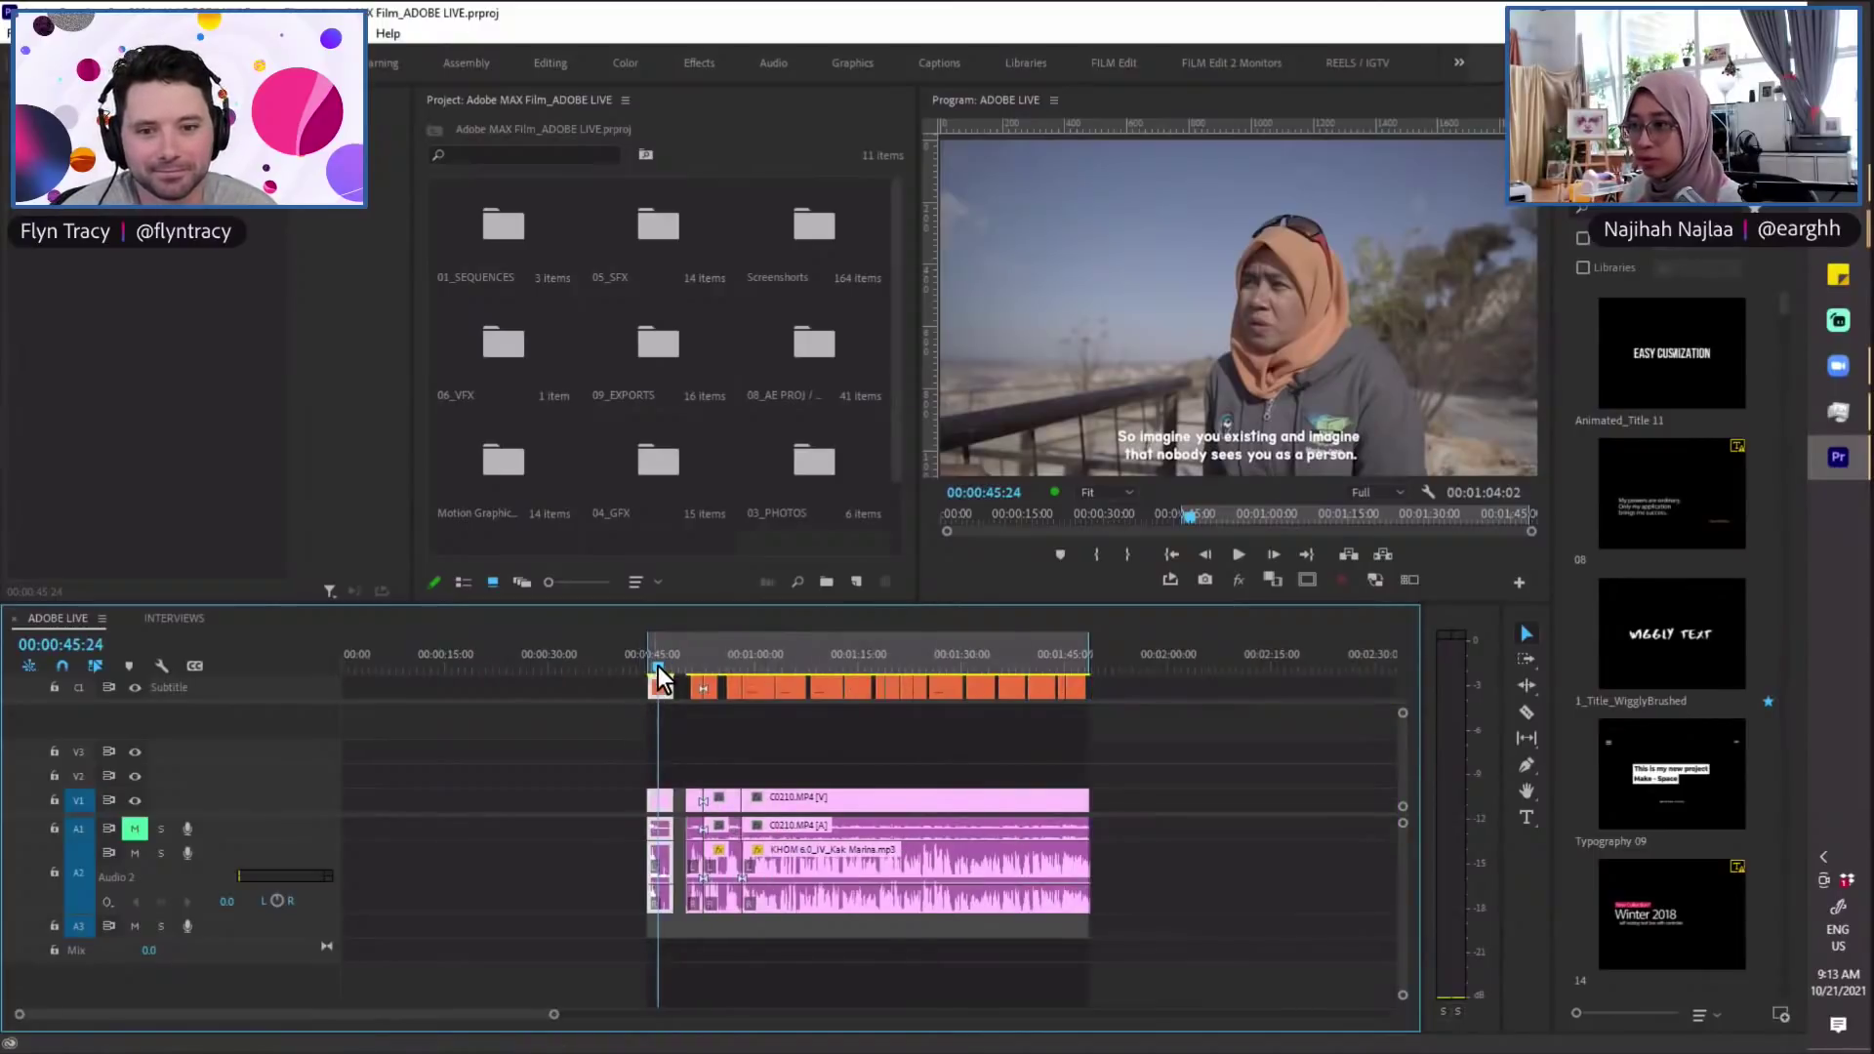
scroll(917, 775, up, 3)
scroll(772, 771, down, 2)
click(710, 658)
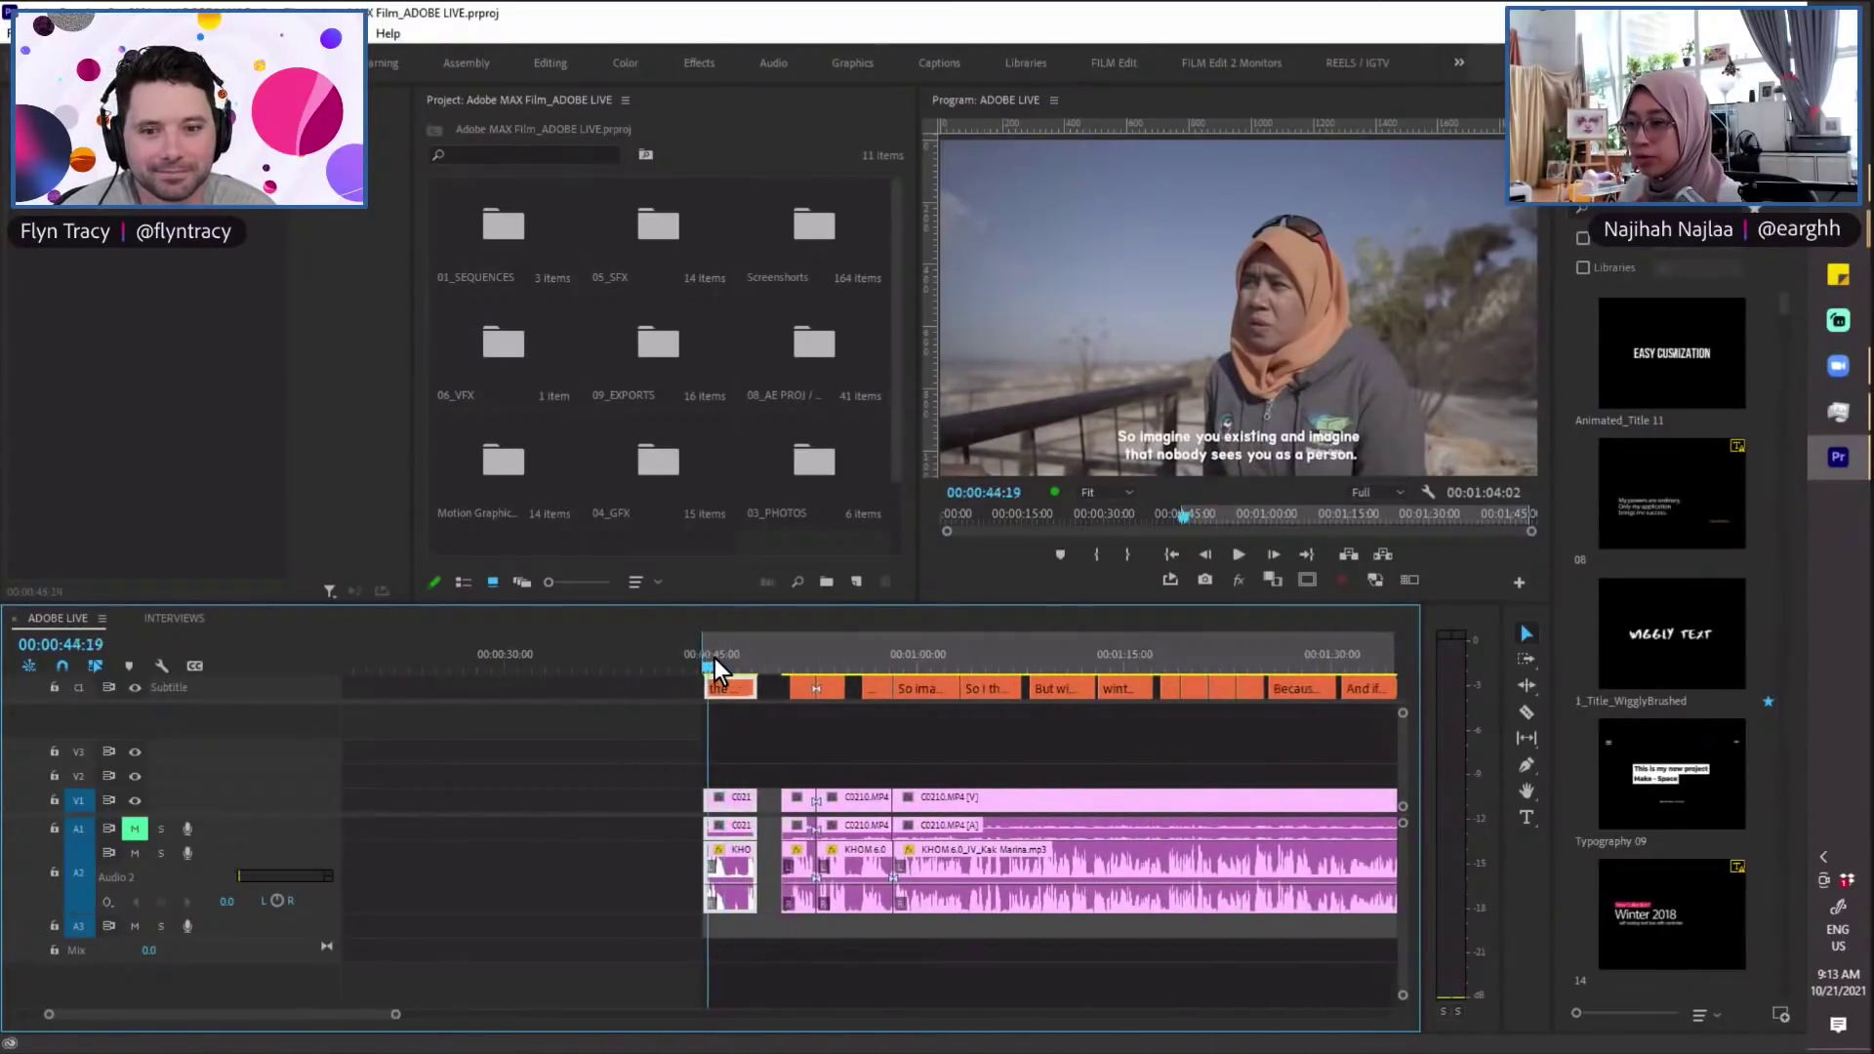
key(ctrl+s)
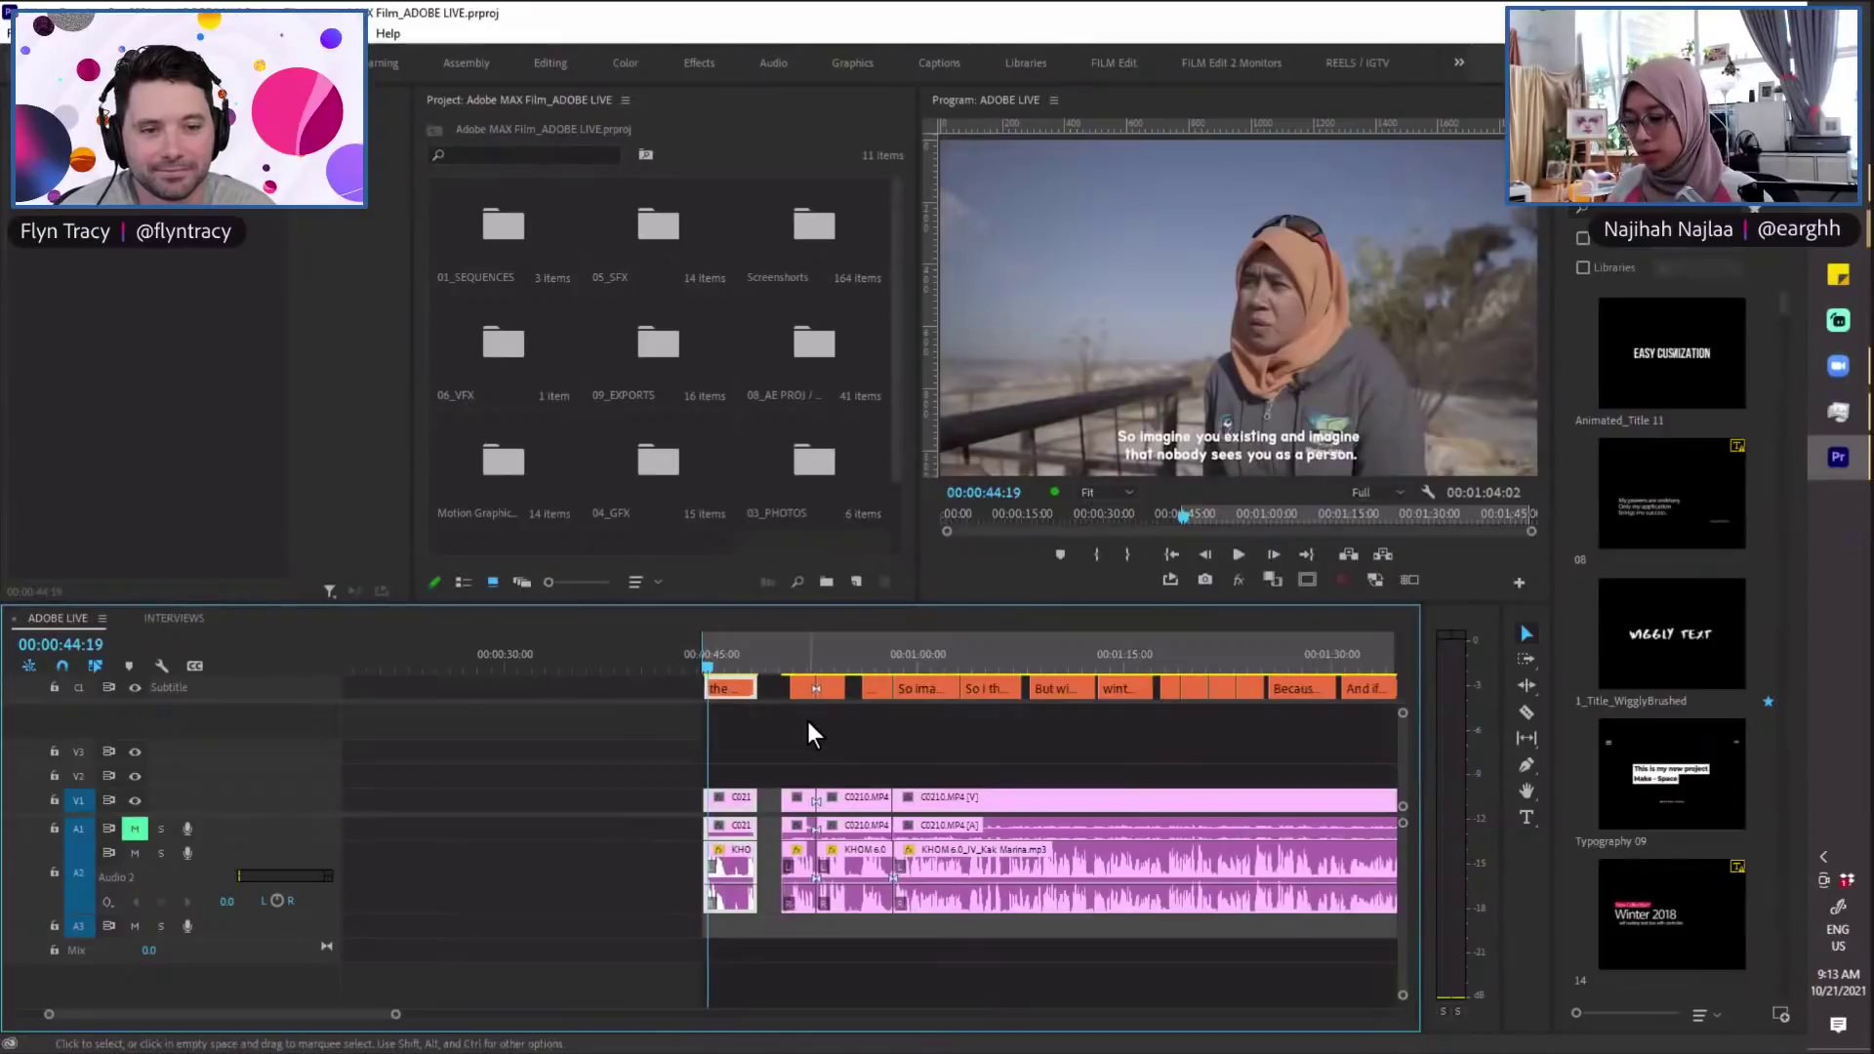
Step: Play ADOBE LIVE from the first captioned clip to test playback, stopping at 00:00:46:02
key(backslash)
click(676, 664)
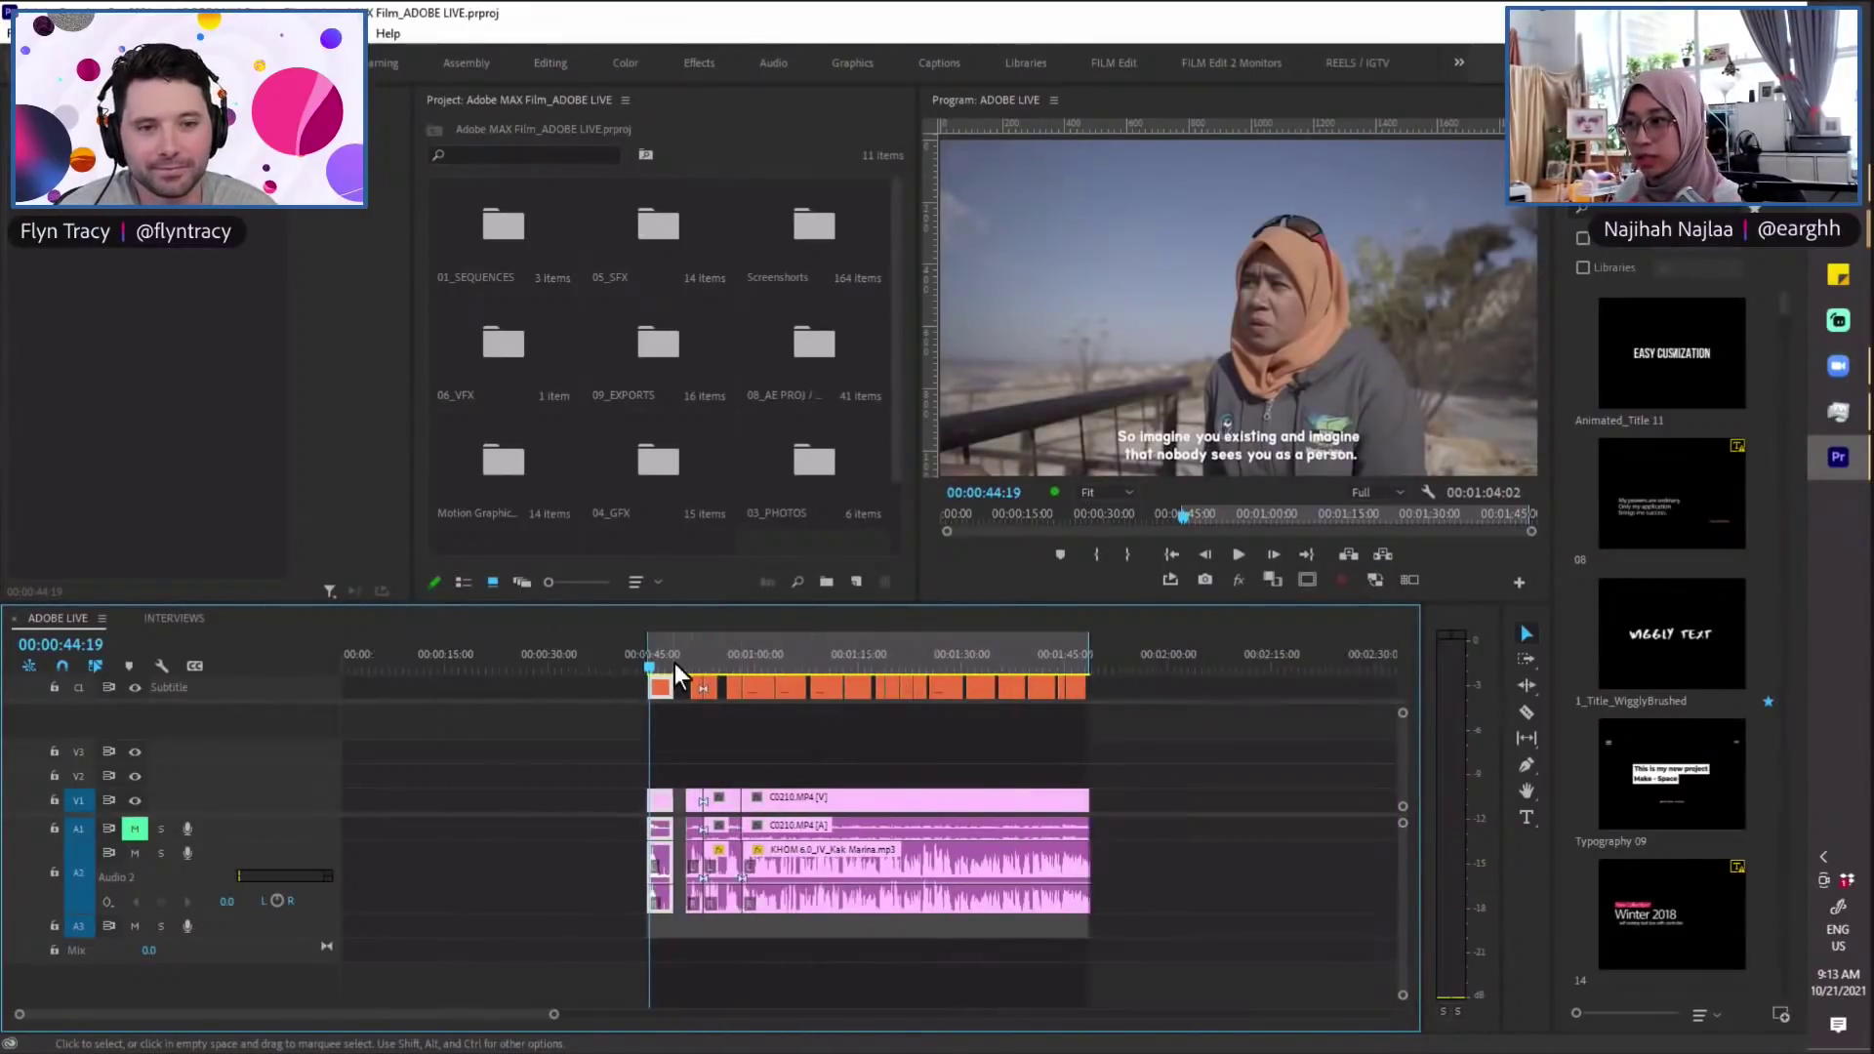
key(backslash)
click(1240, 556)
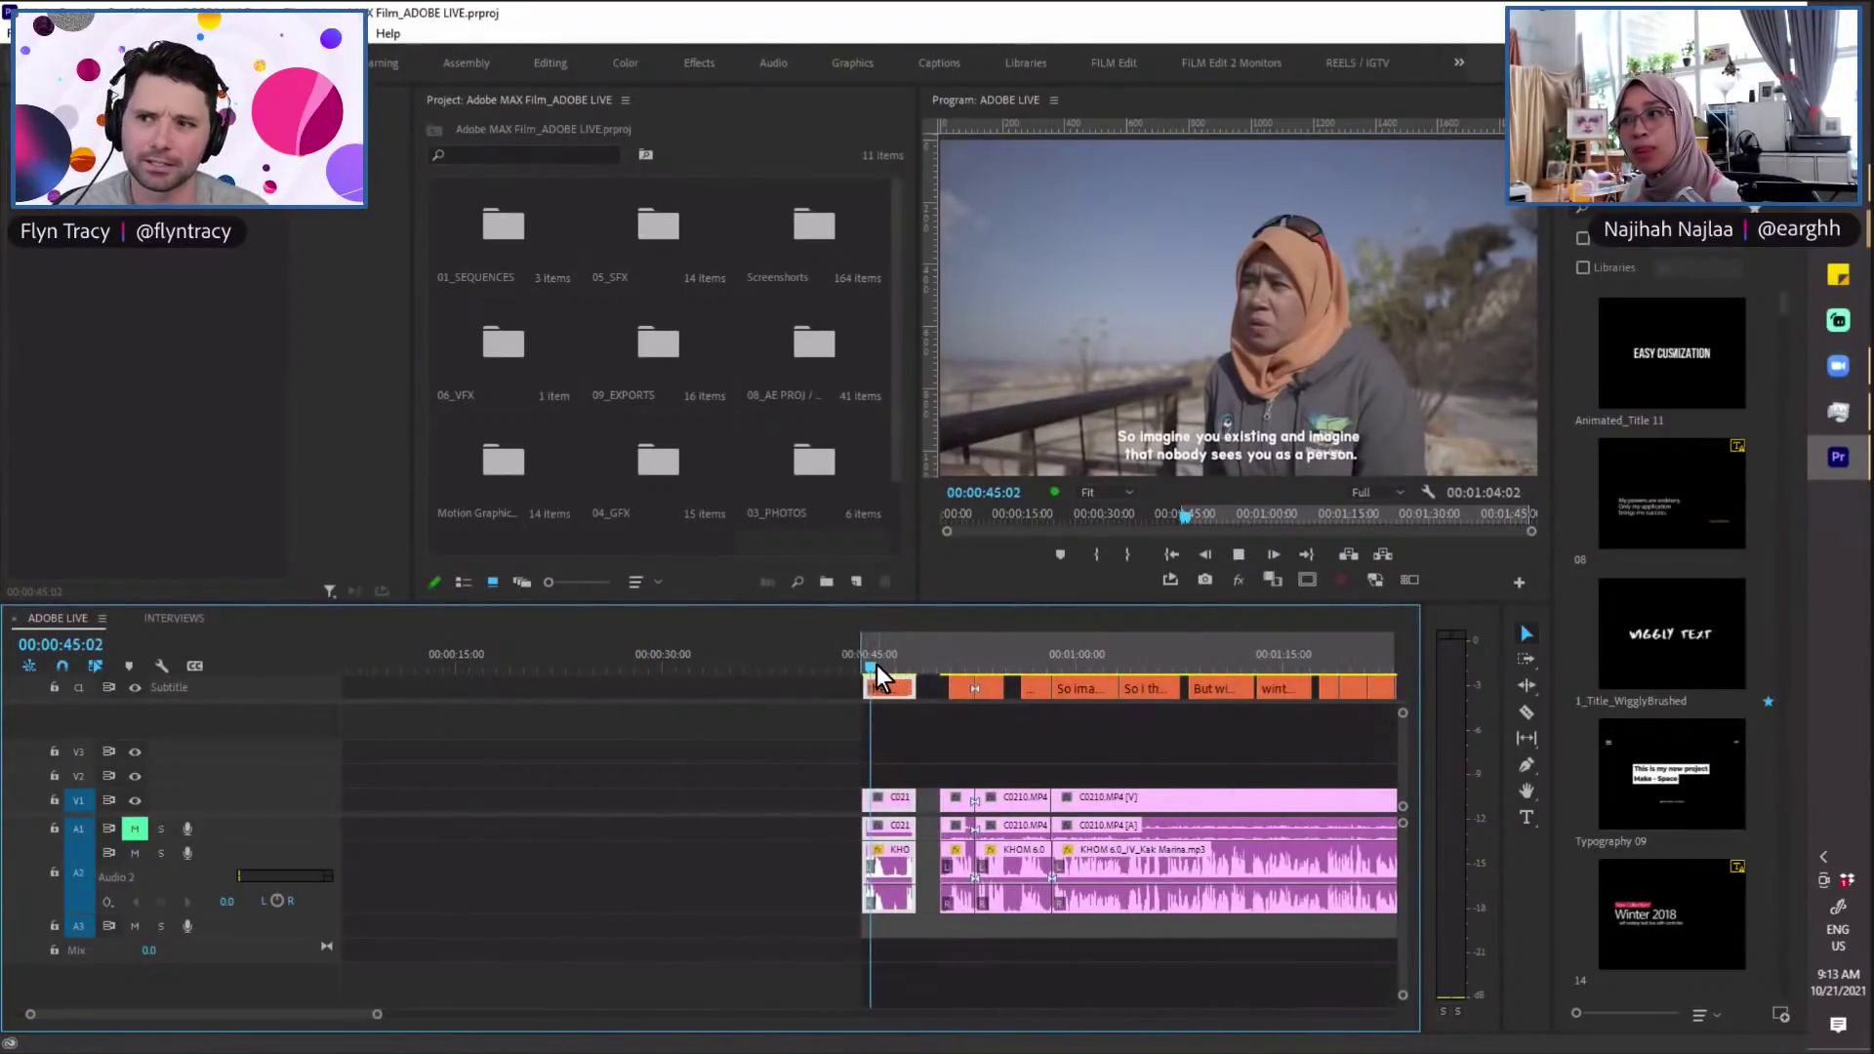
click(1248, 561)
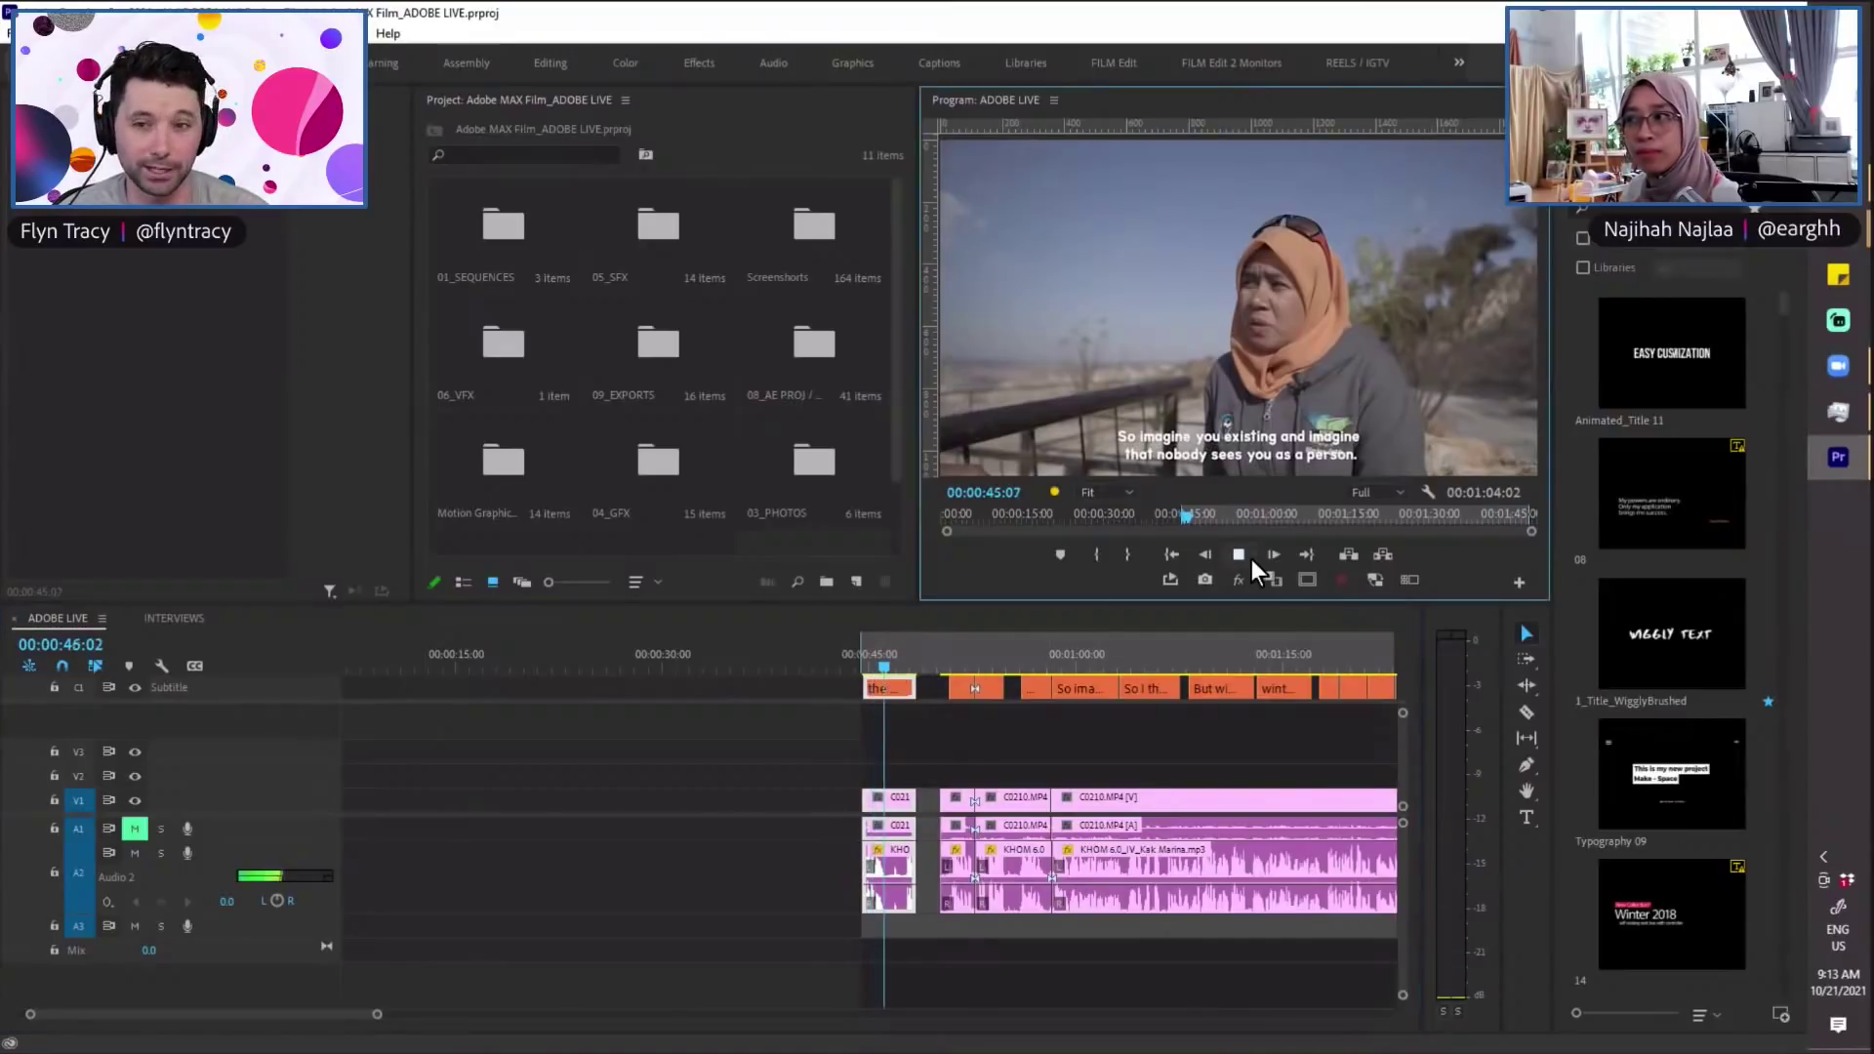
click(1245, 559)
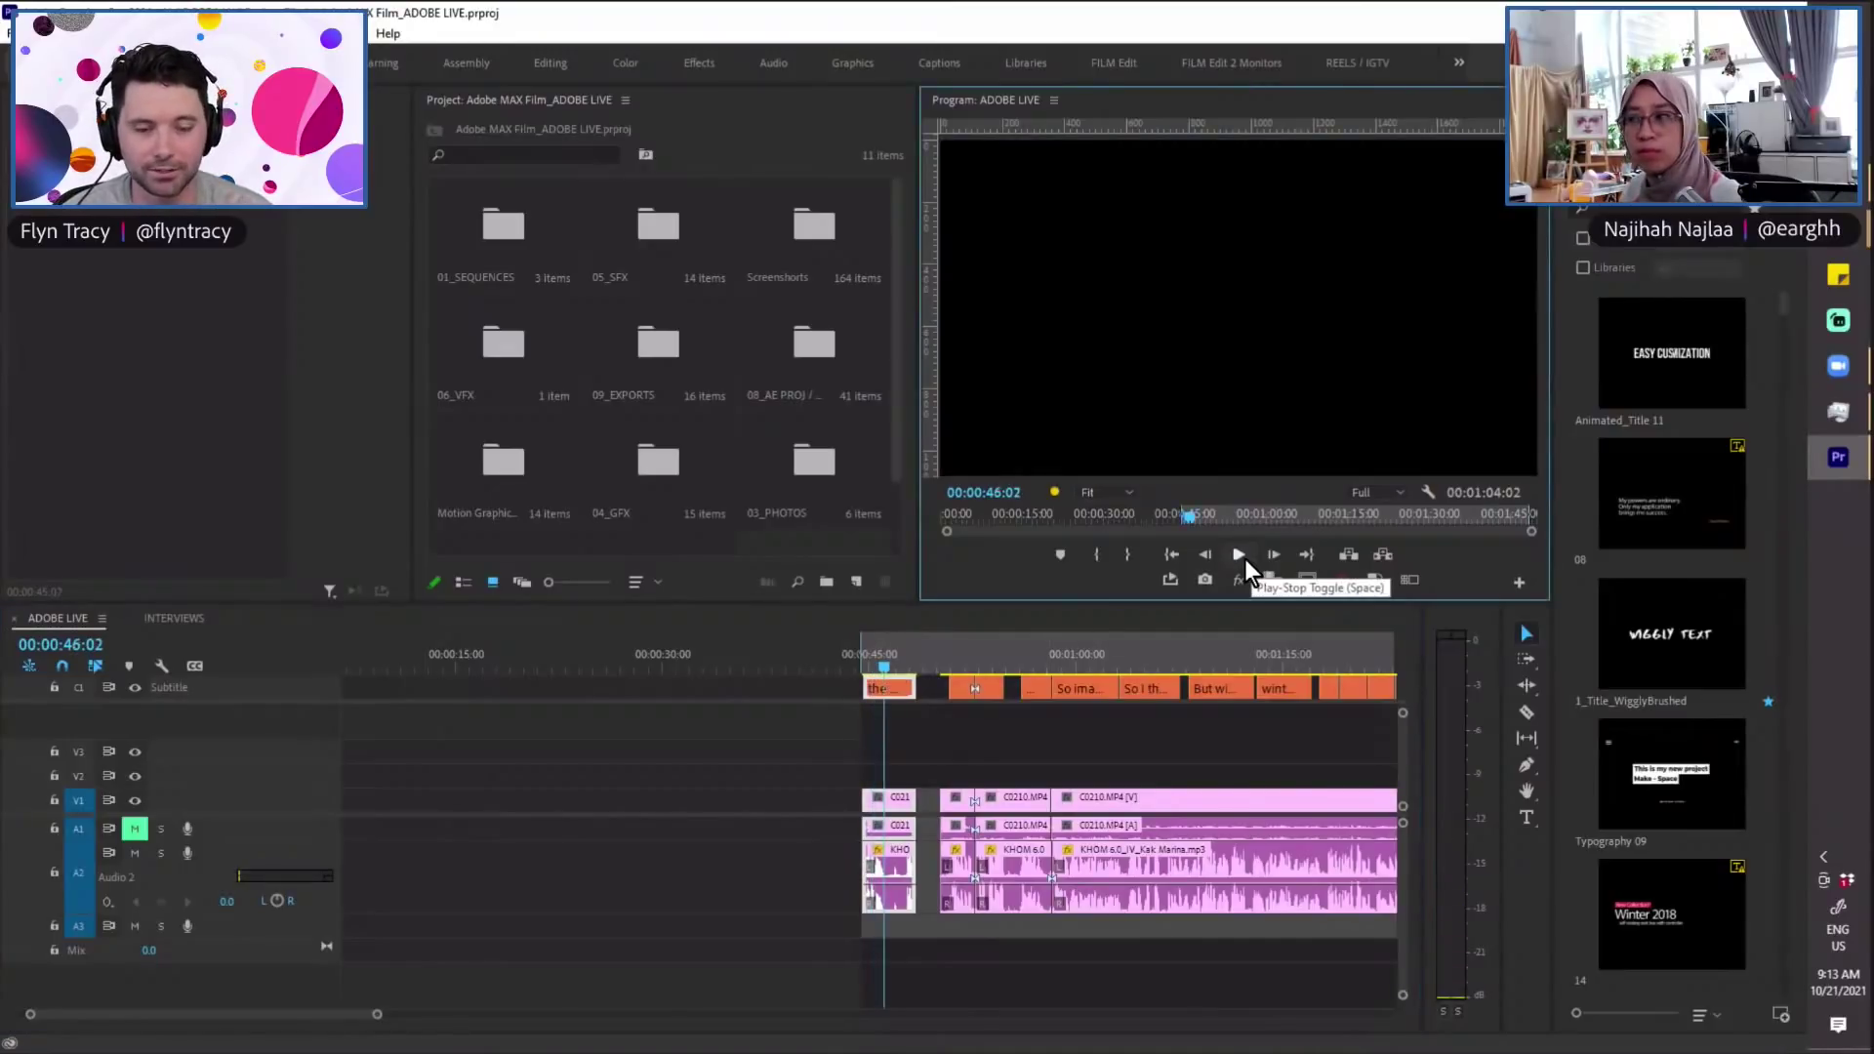
scroll(850, 812, right, 5)
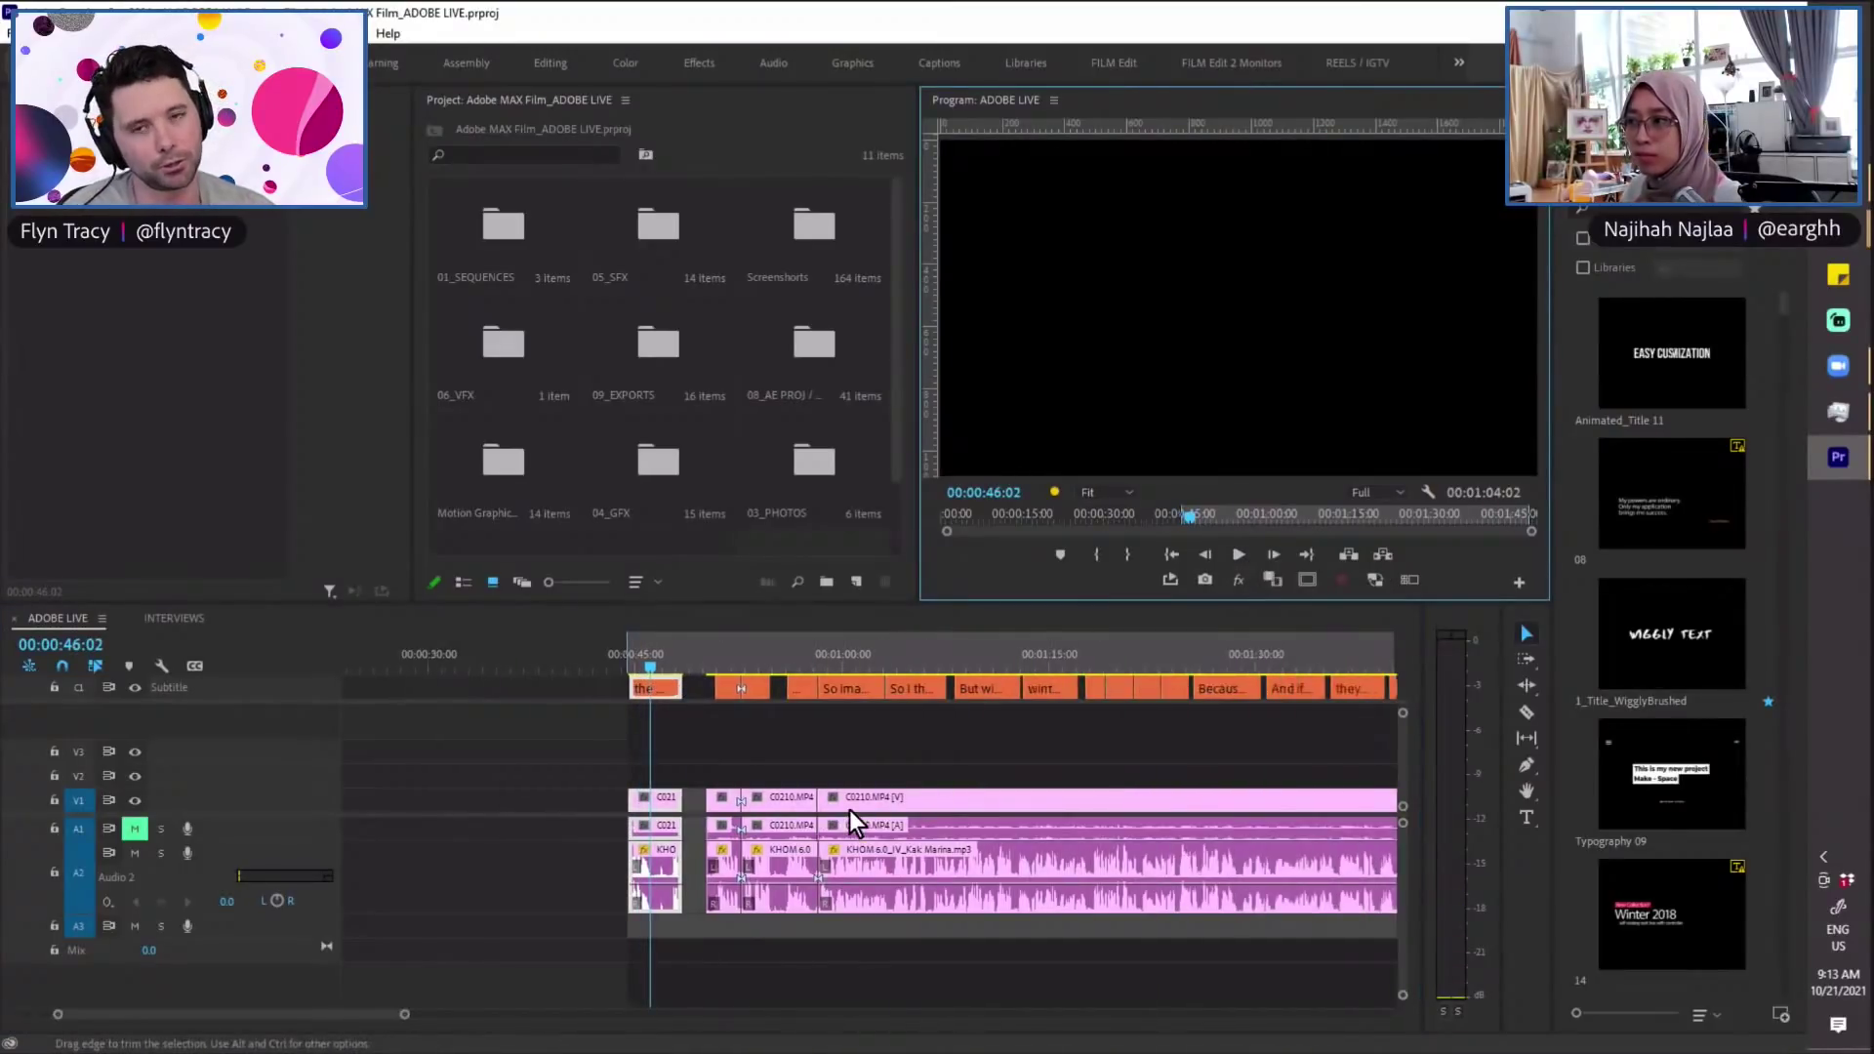
scroll(508, 668, left, 5)
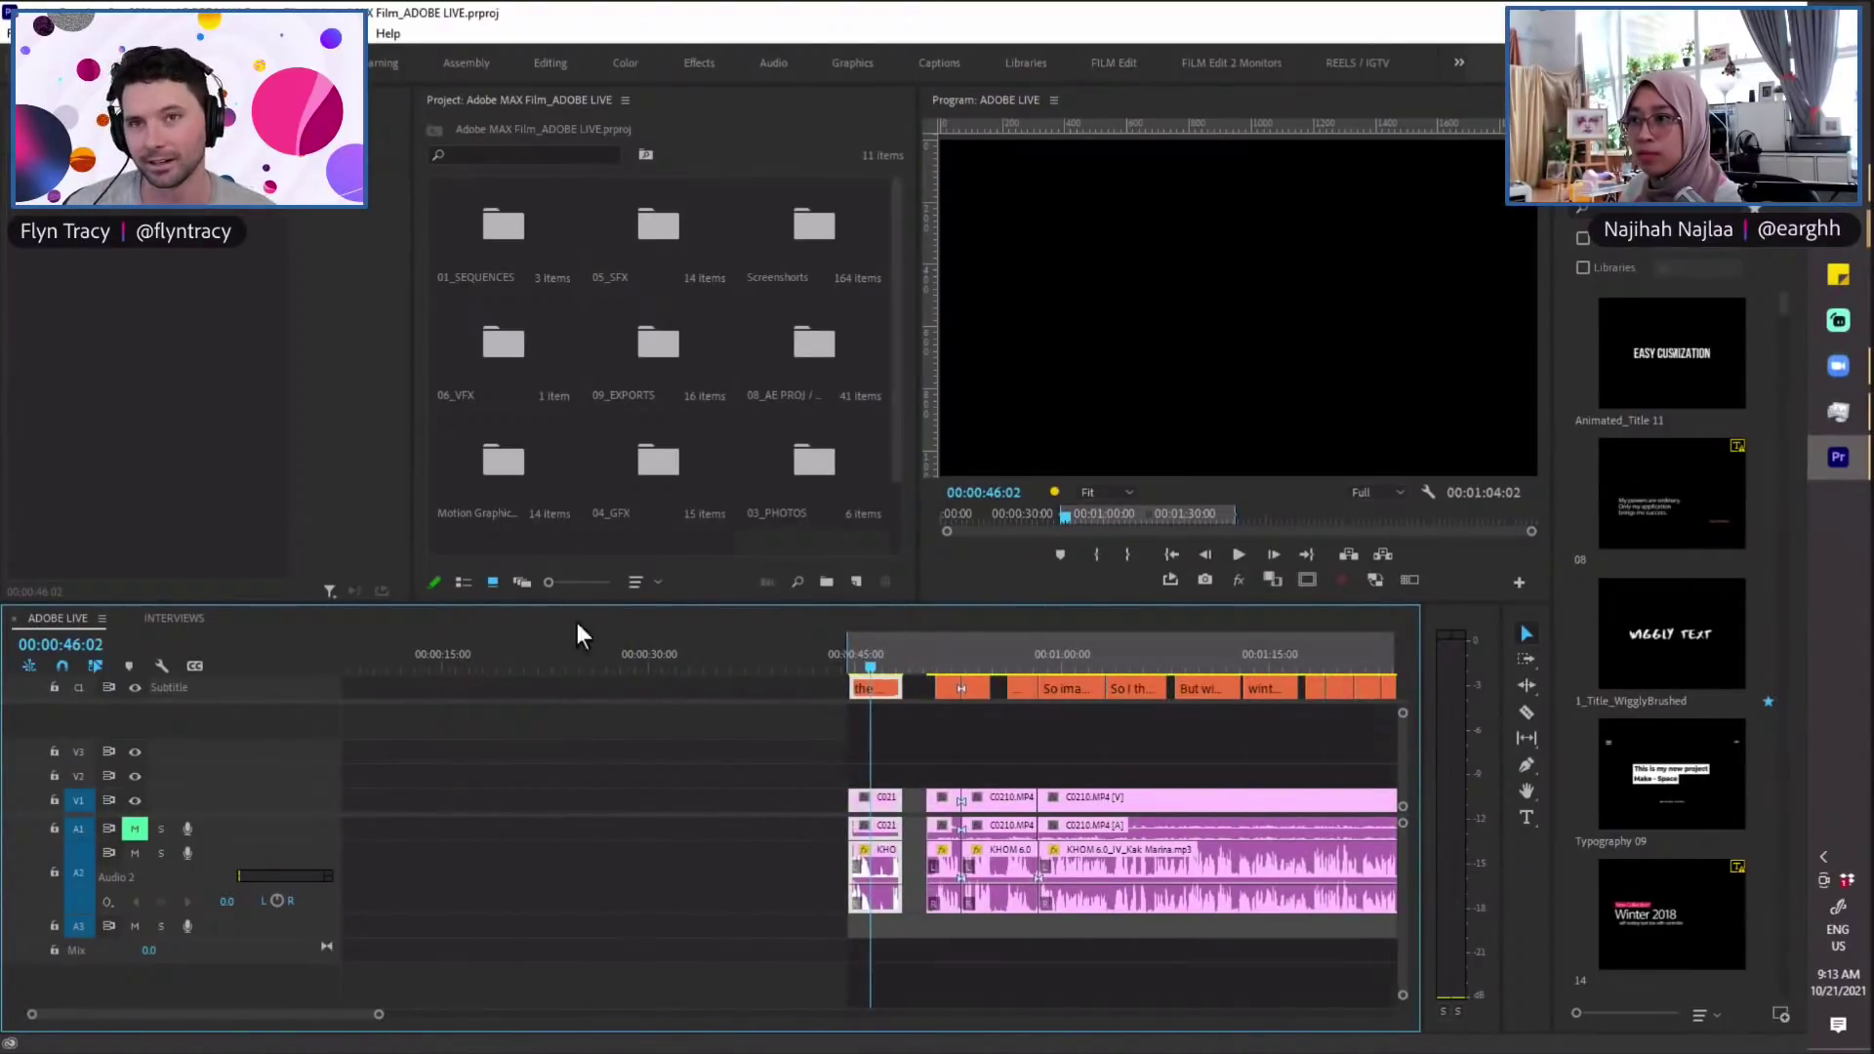
Step: Display the project bins as a list and retest playback of the first clip, scrubbing to 00:00:46:05
click(466, 583)
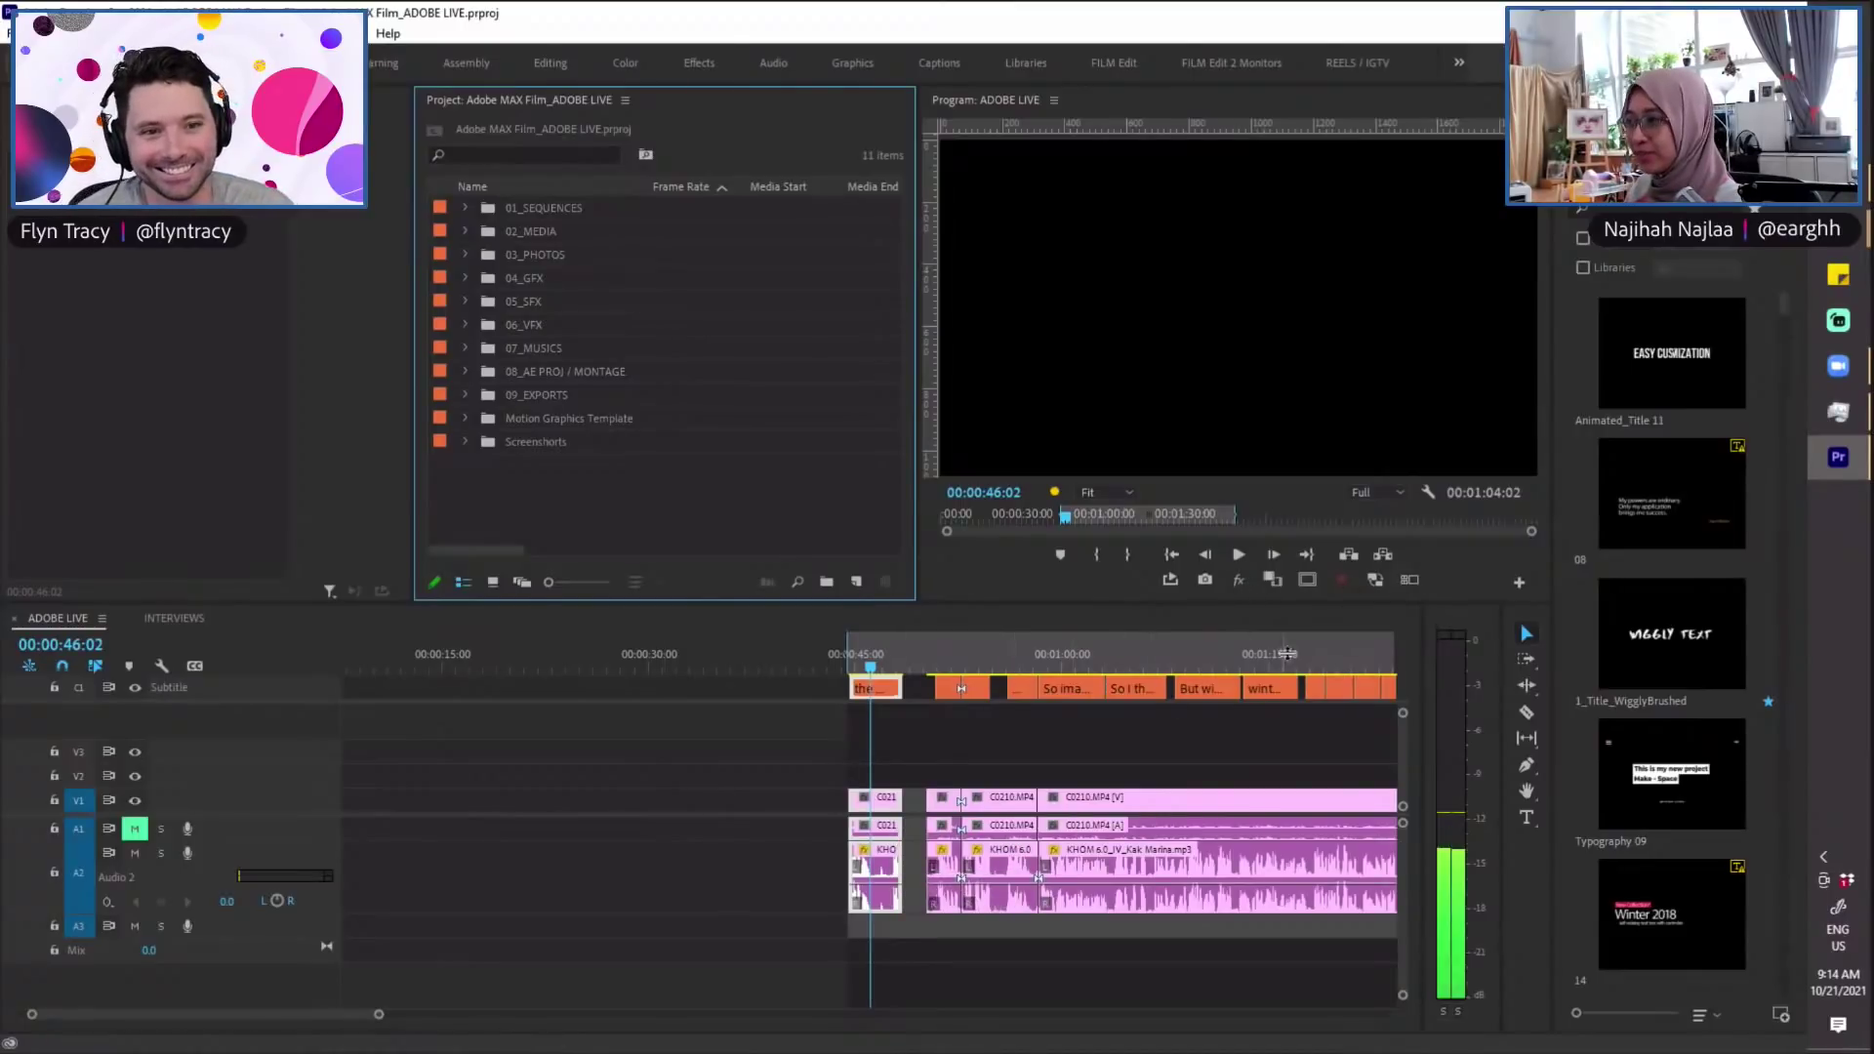
click(1238, 552)
click(852, 665)
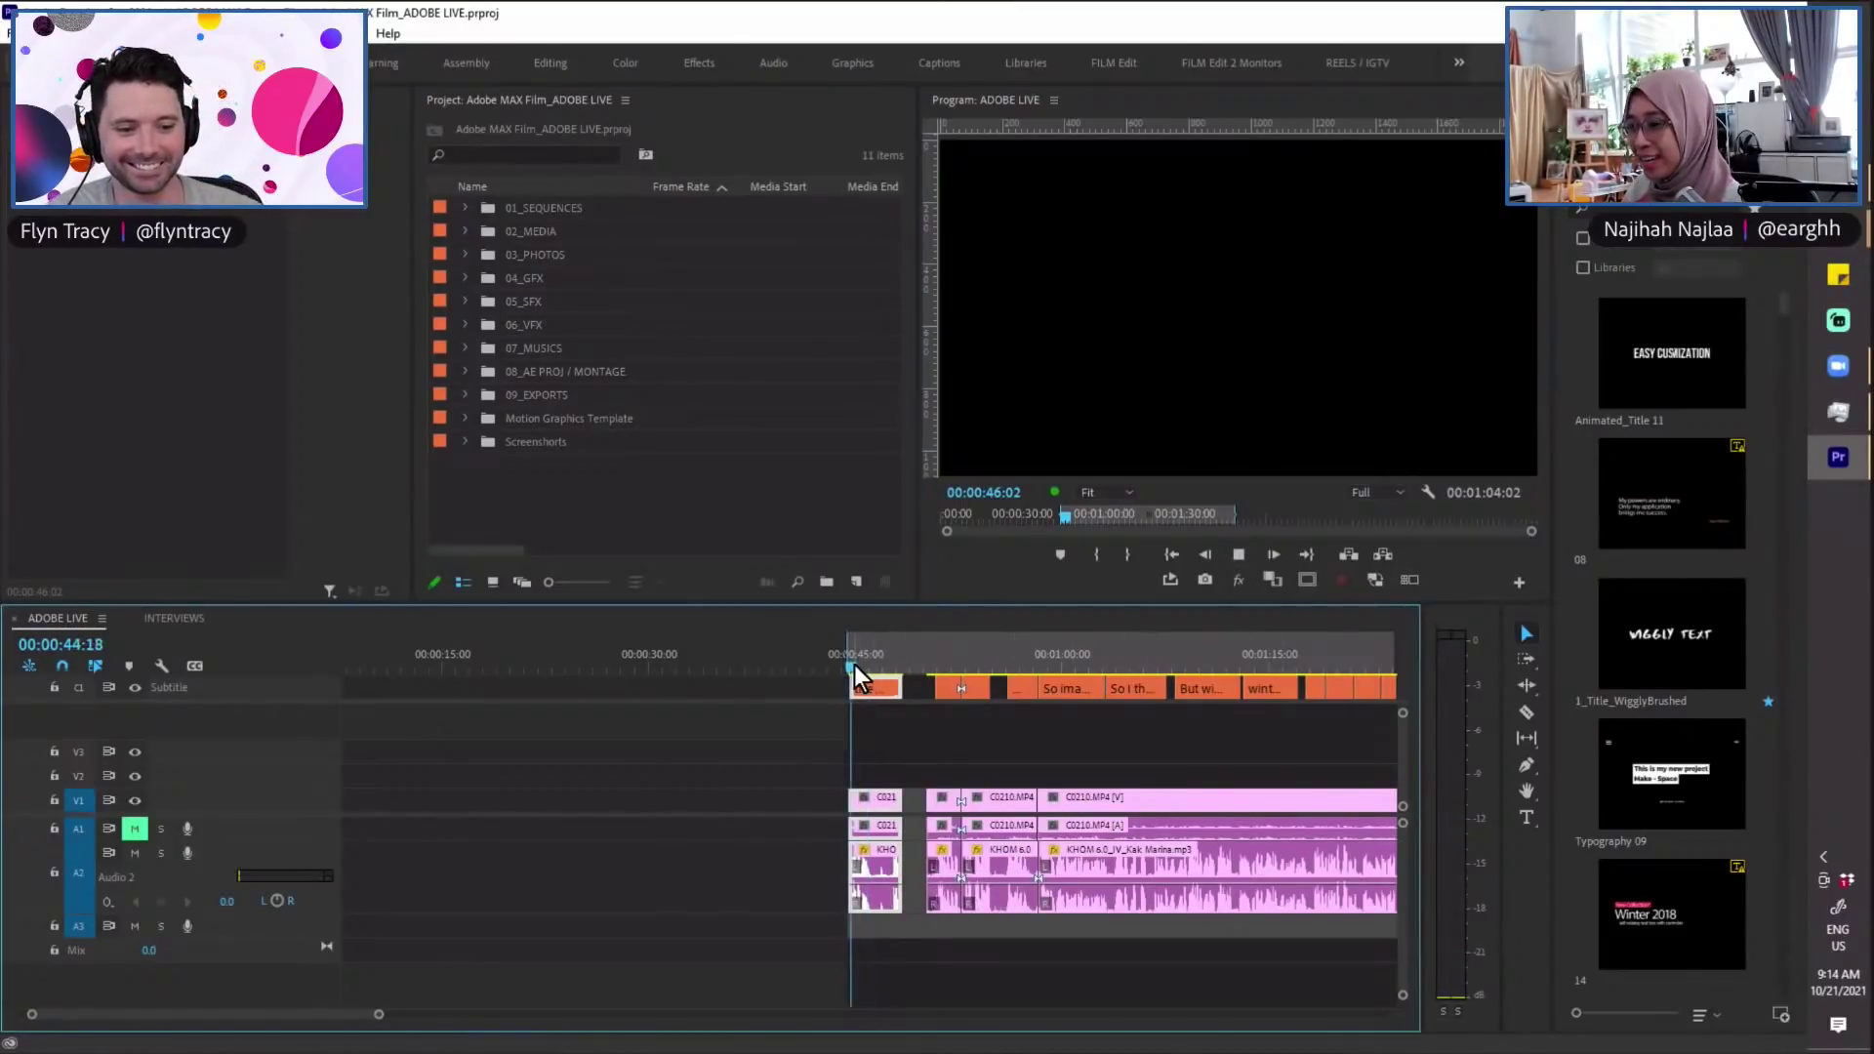
scroll(881, 744, down, 3)
scroll(1017, 839, up, 3)
drag(880, 662, 890, 660)
Step: Set the Program monitor's playback resolution to 1/4 and retest the first clip's playback from 00:00:44:20
click(1379, 493)
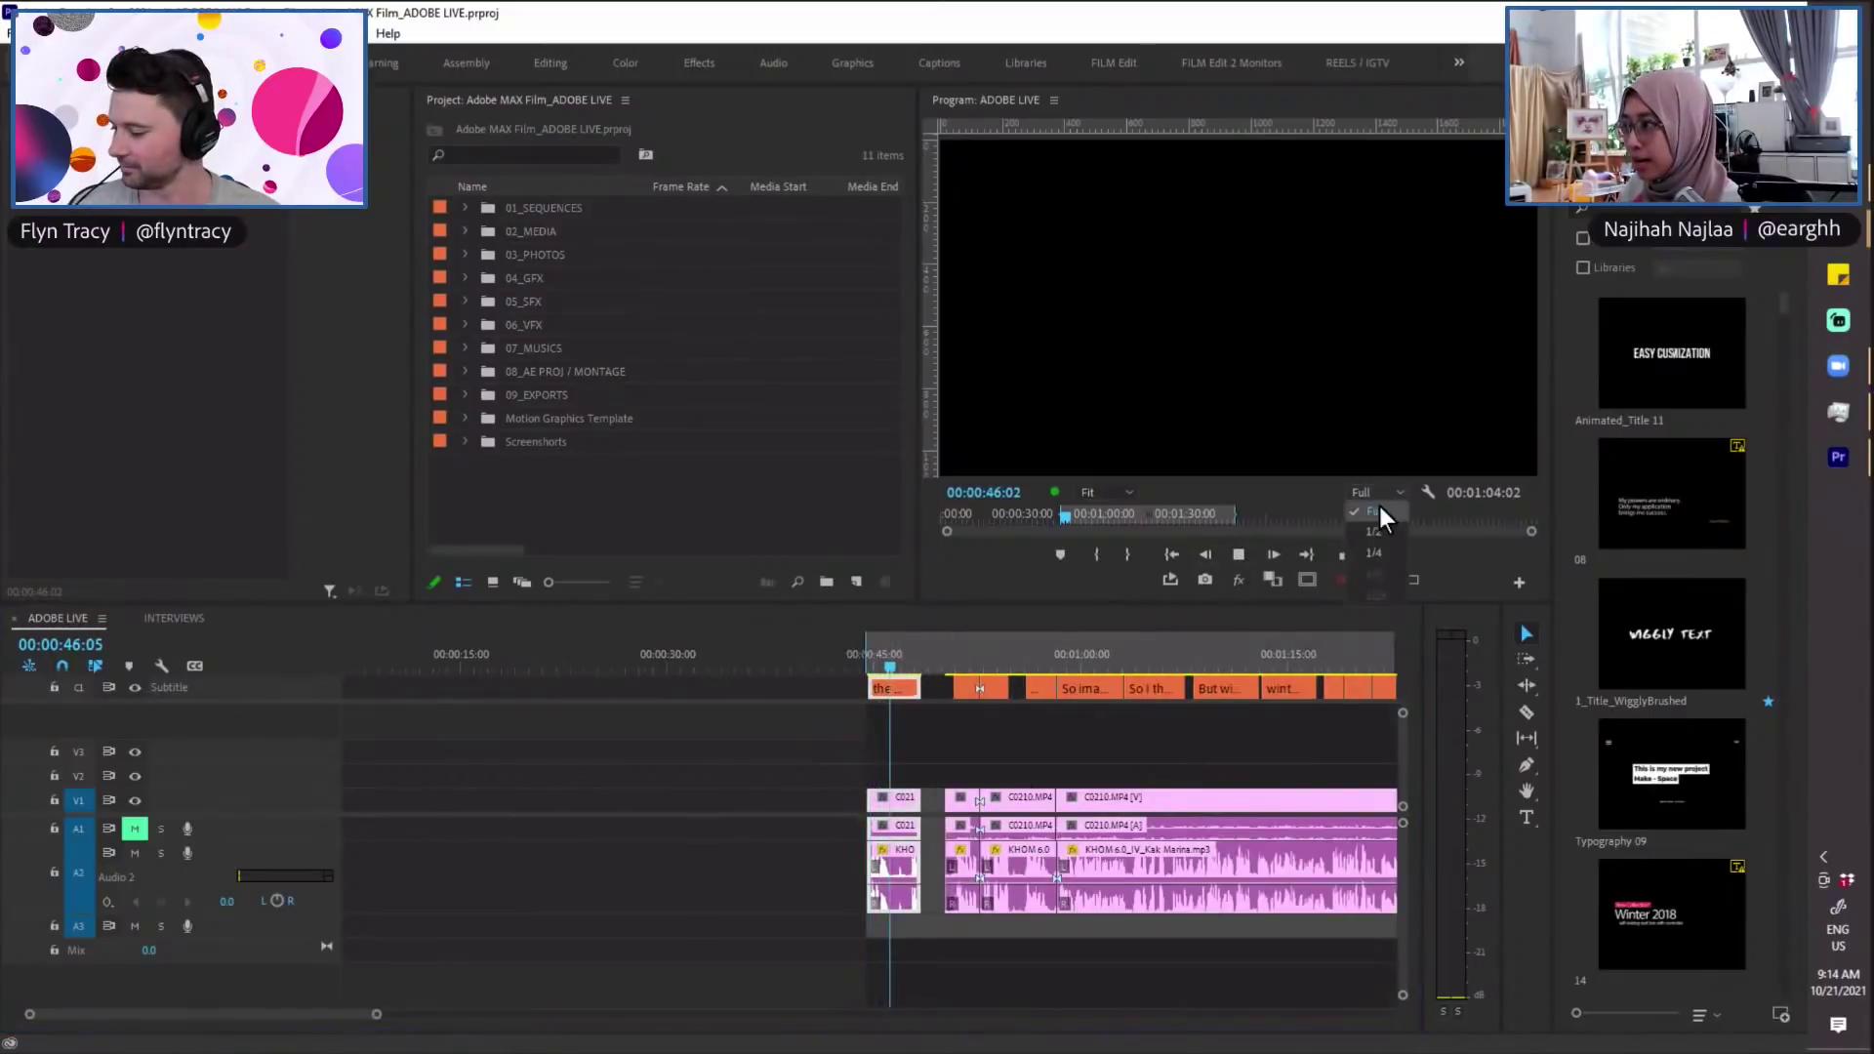
click(1377, 553)
click(881, 738)
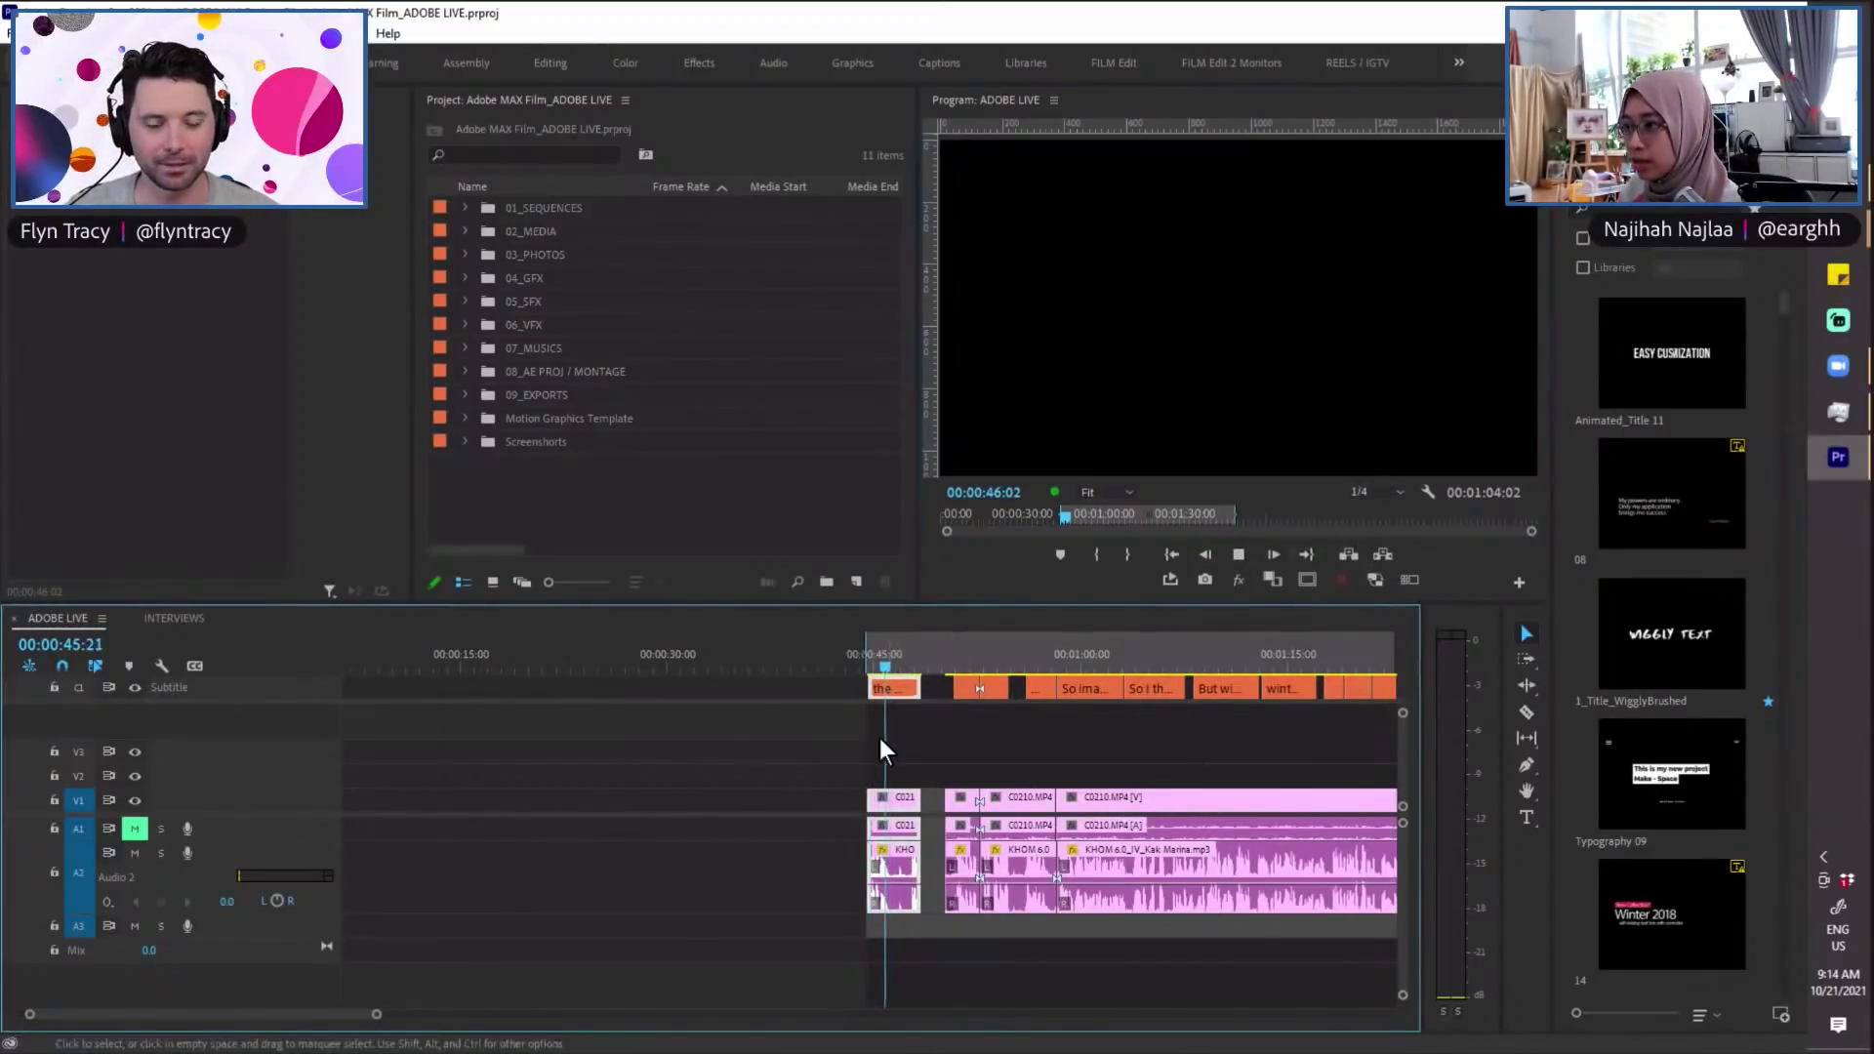
scroll(852, 734, up, 3)
drag(681, 660, 668, 661)
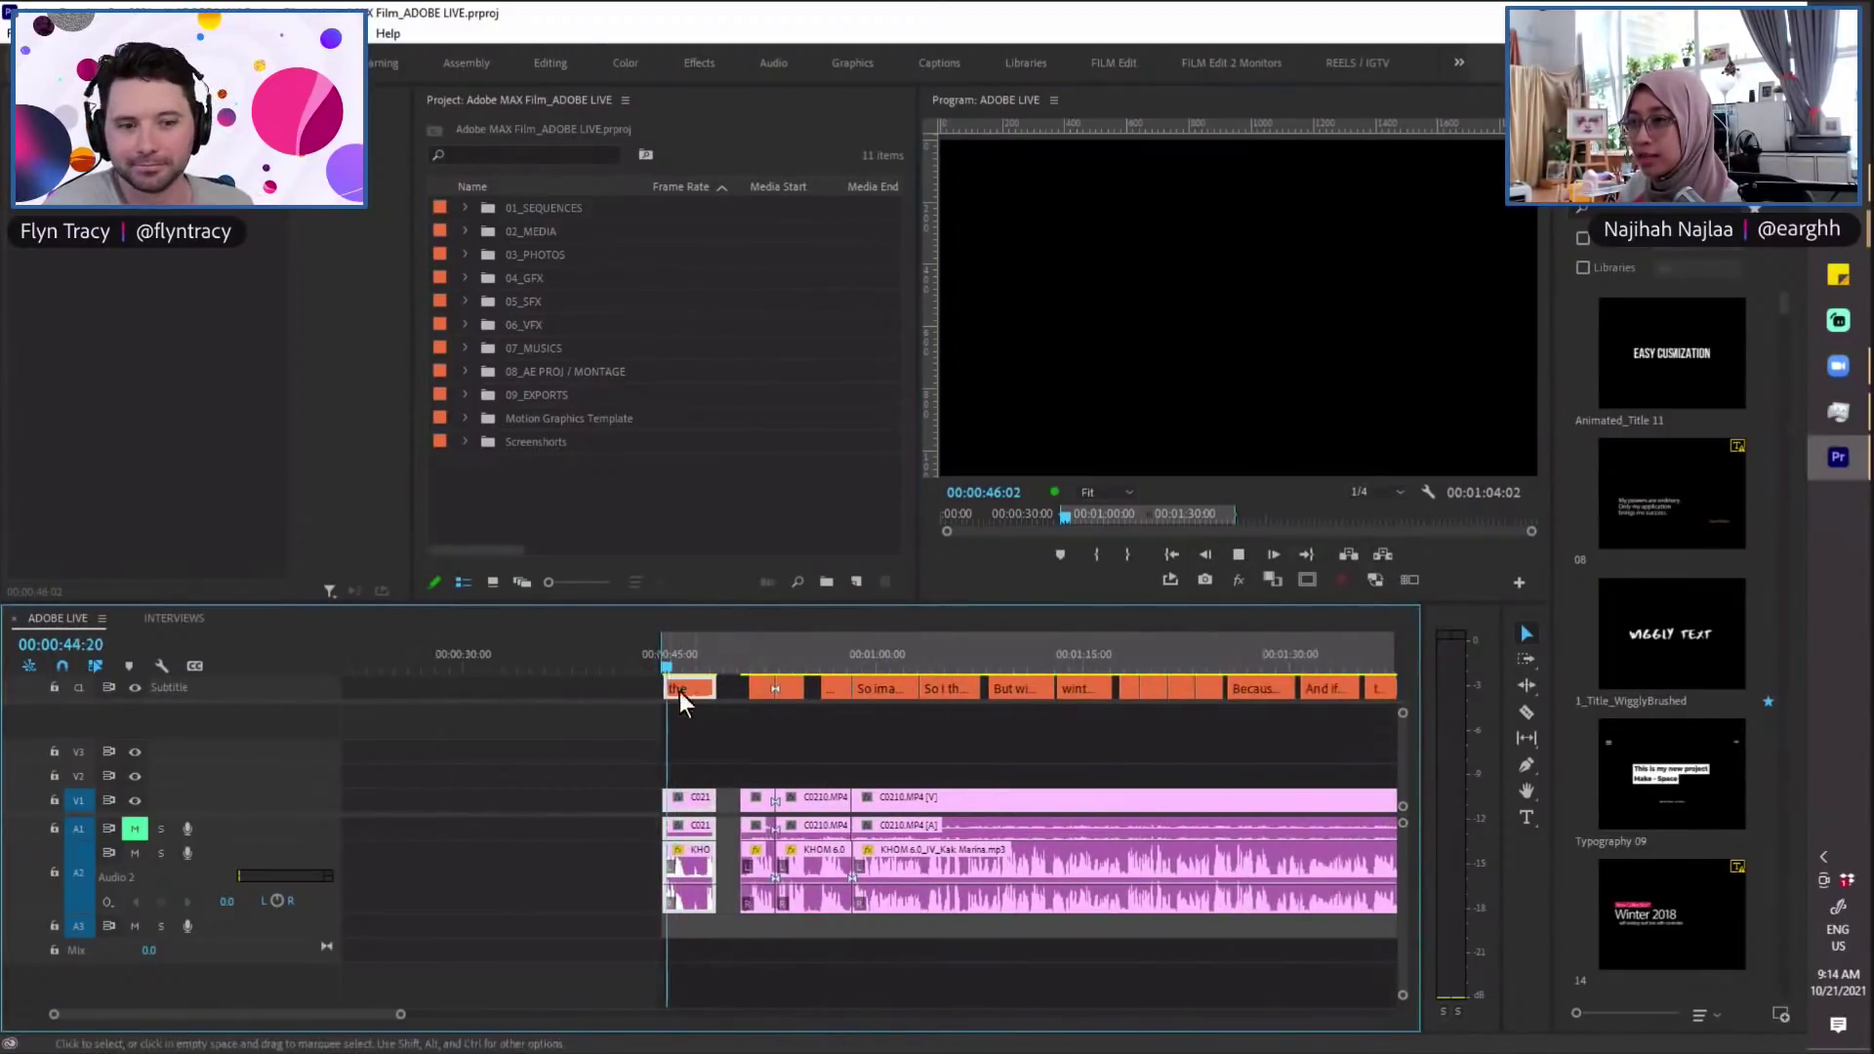
key(minus)
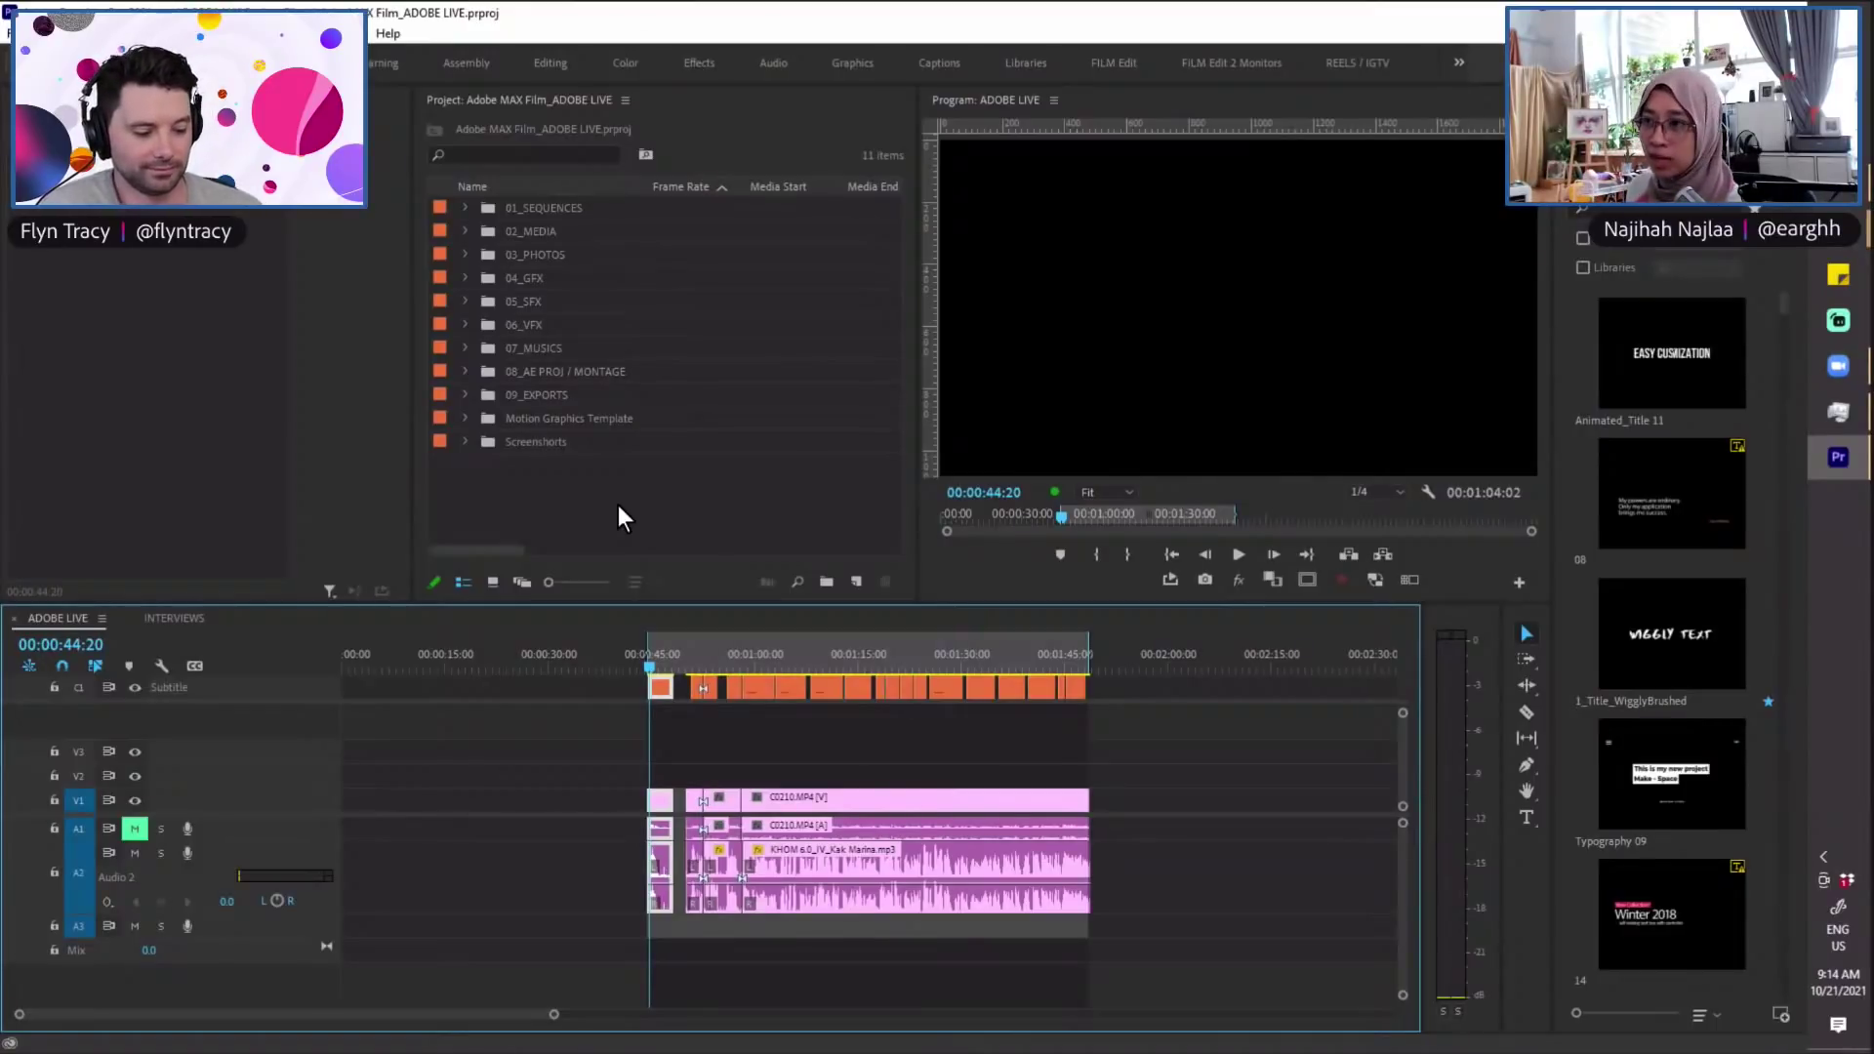
key(space)
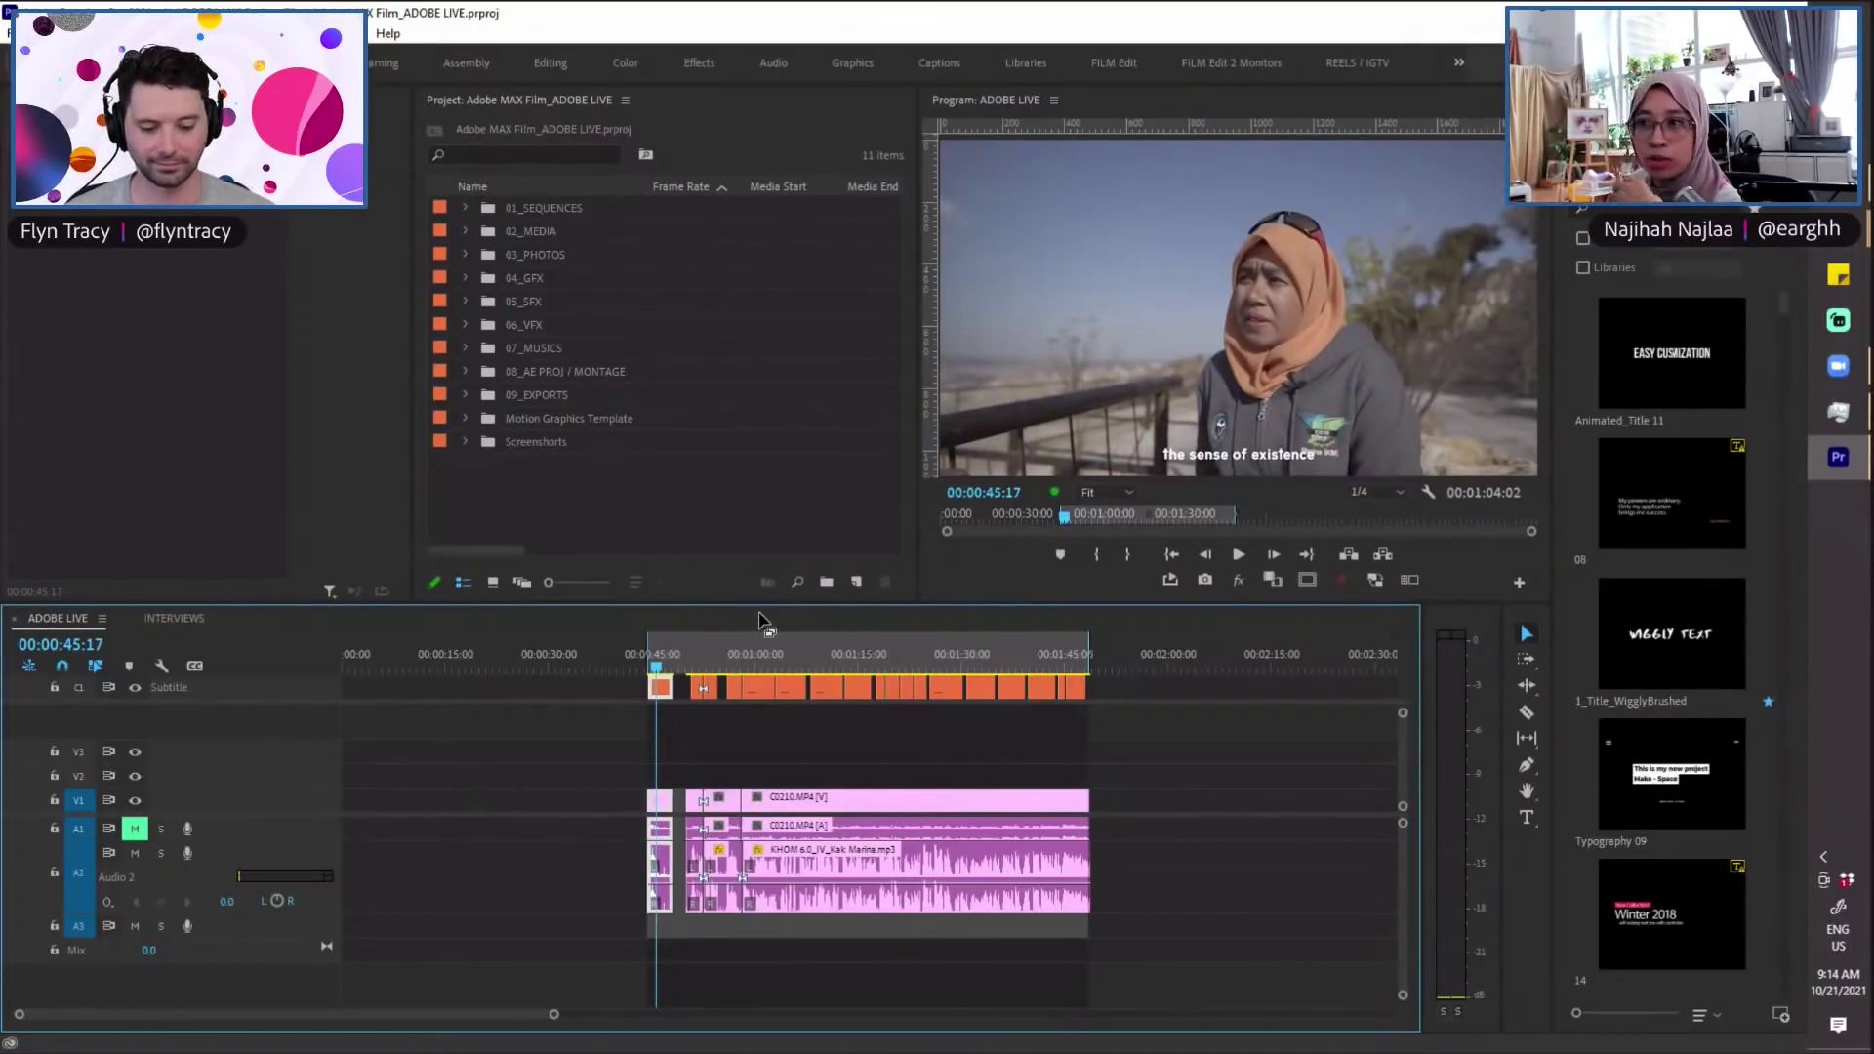
Step: Enlarge the timeline area upward and place the playhead at 00:00:44:17
drag(757, 605, 767, 560)
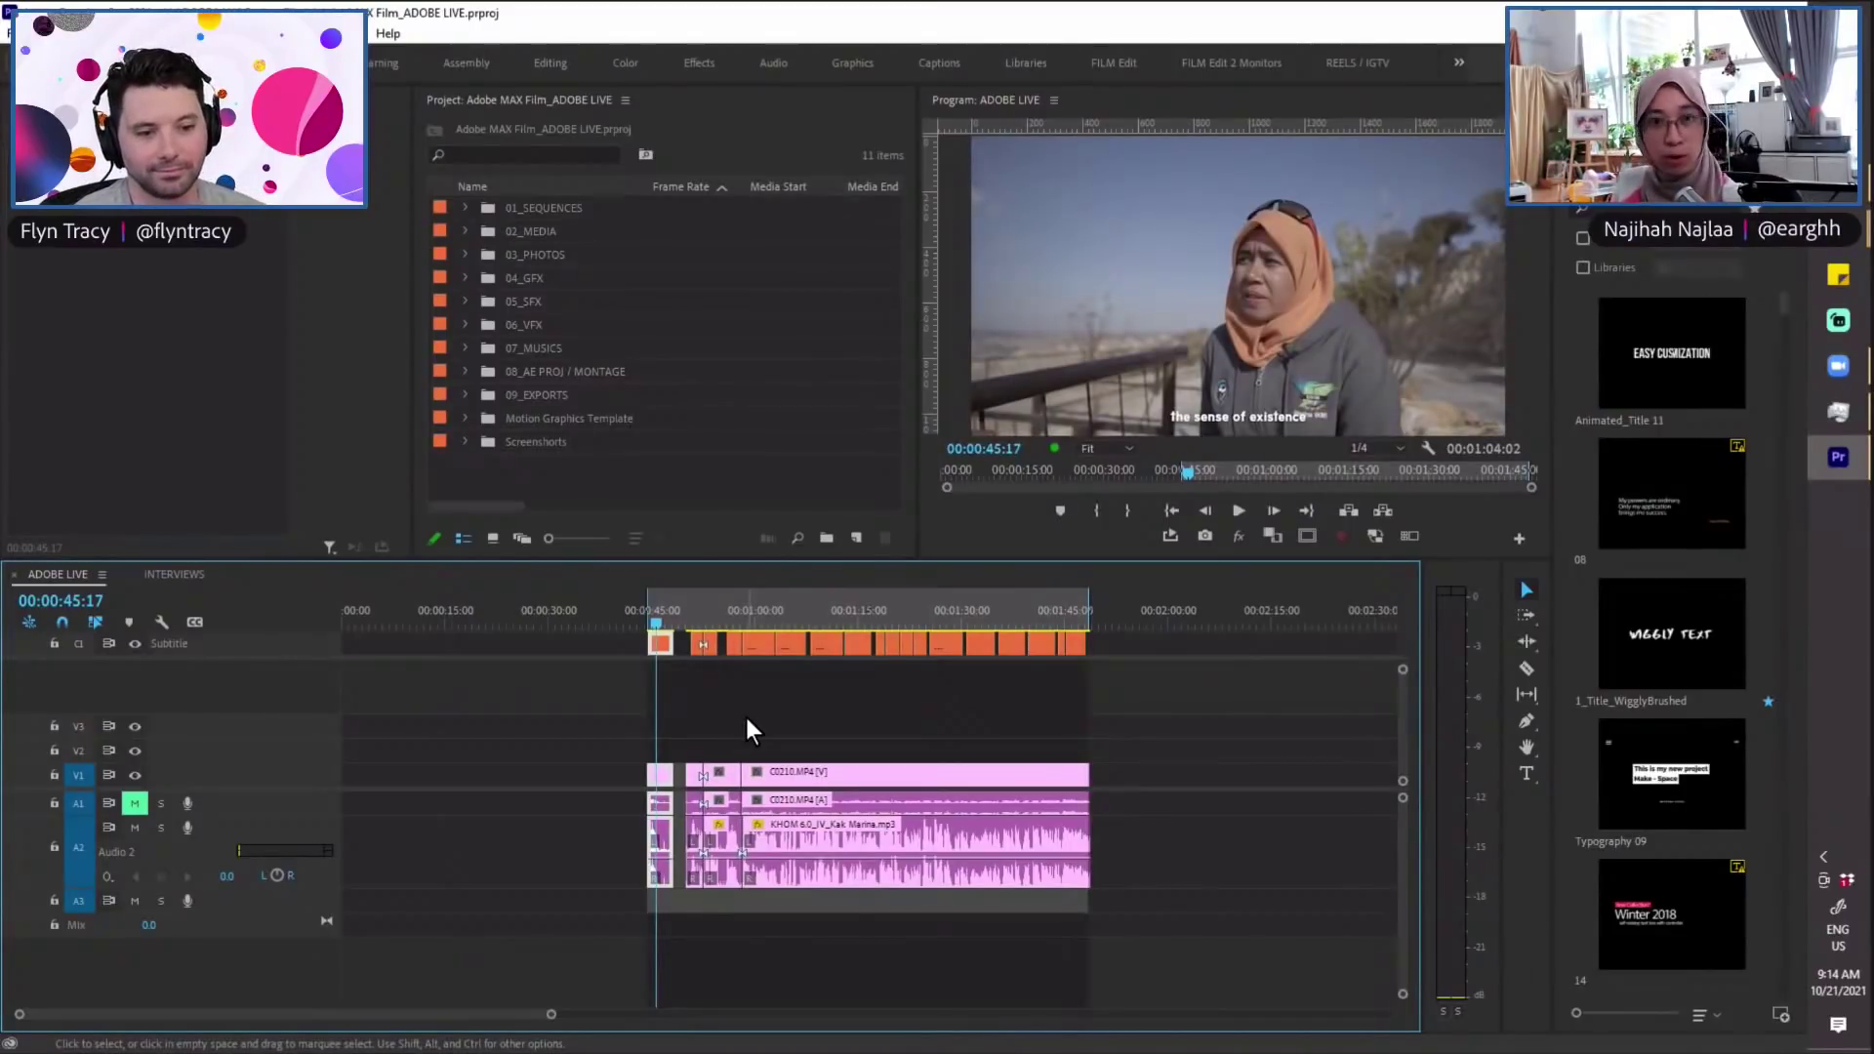
click(653, 612)
drag(652, 611, 652, 611)
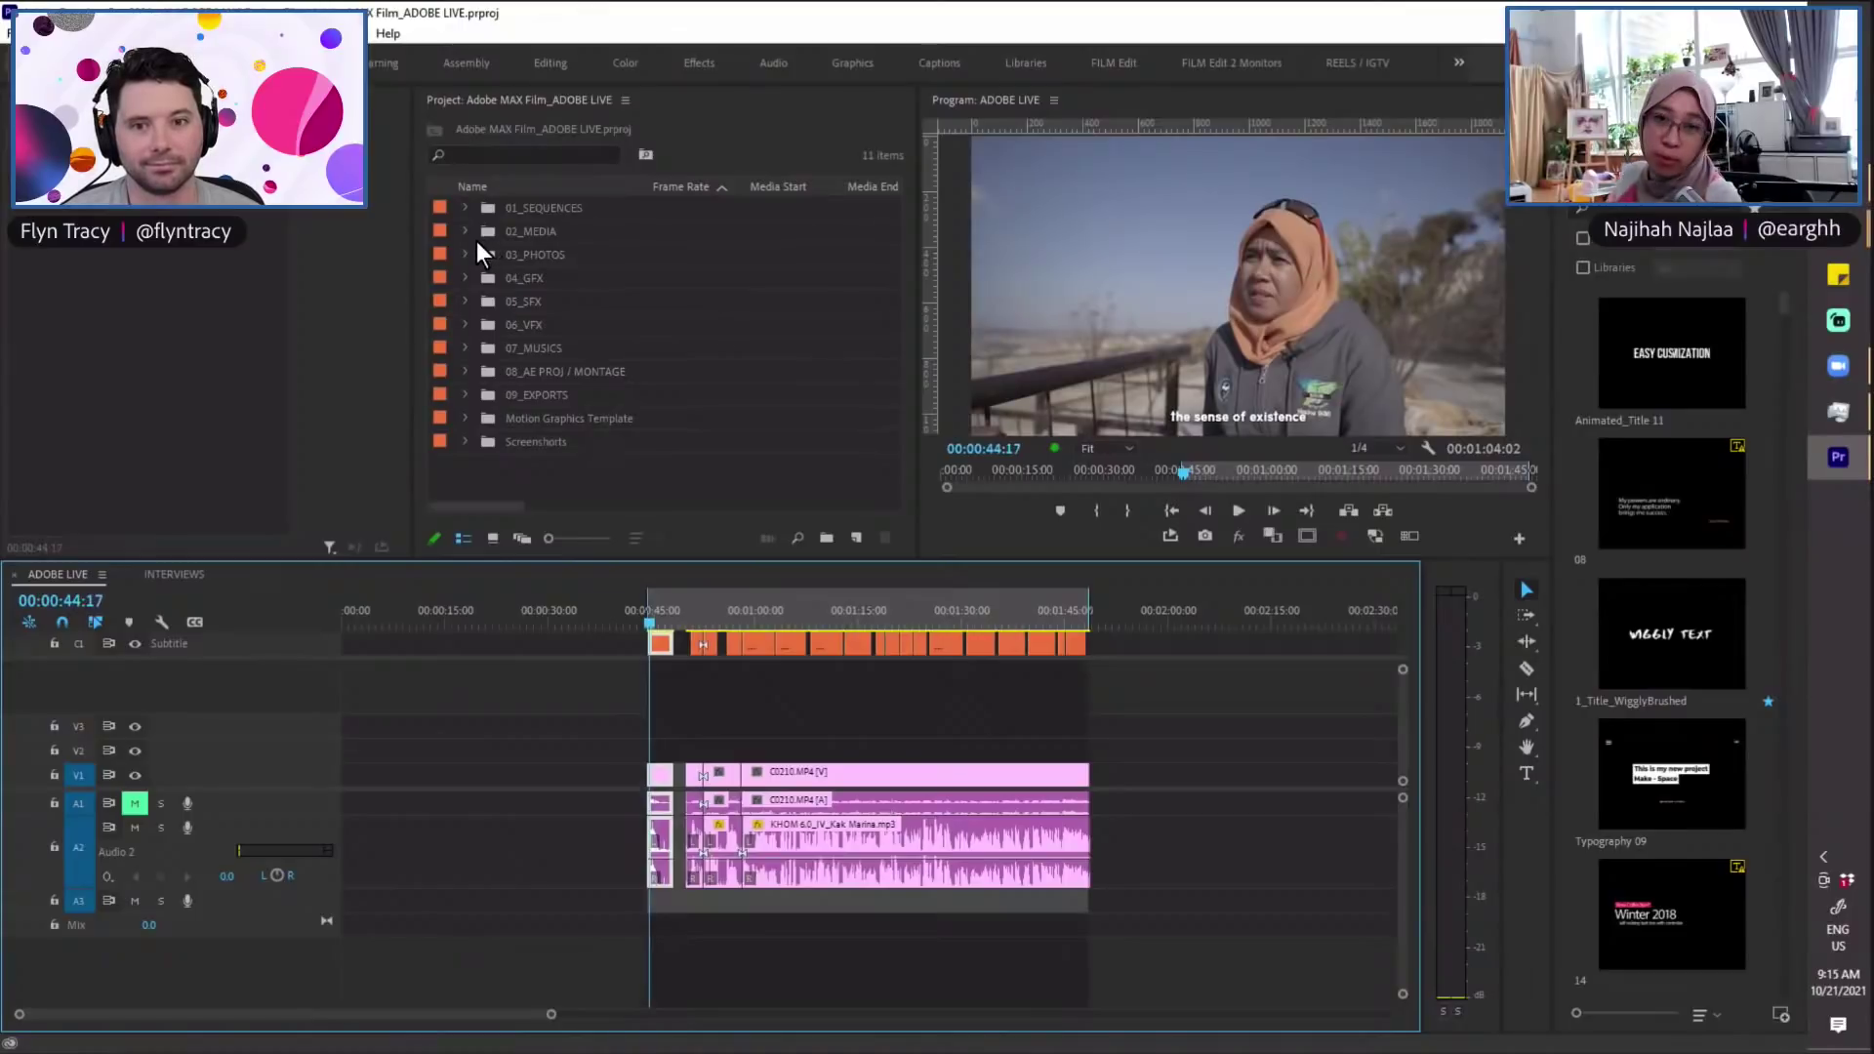
Step: Look into the 01_SEQUENCES and 02_MEDIA bins of the project and collapse them again
click(636, 493)
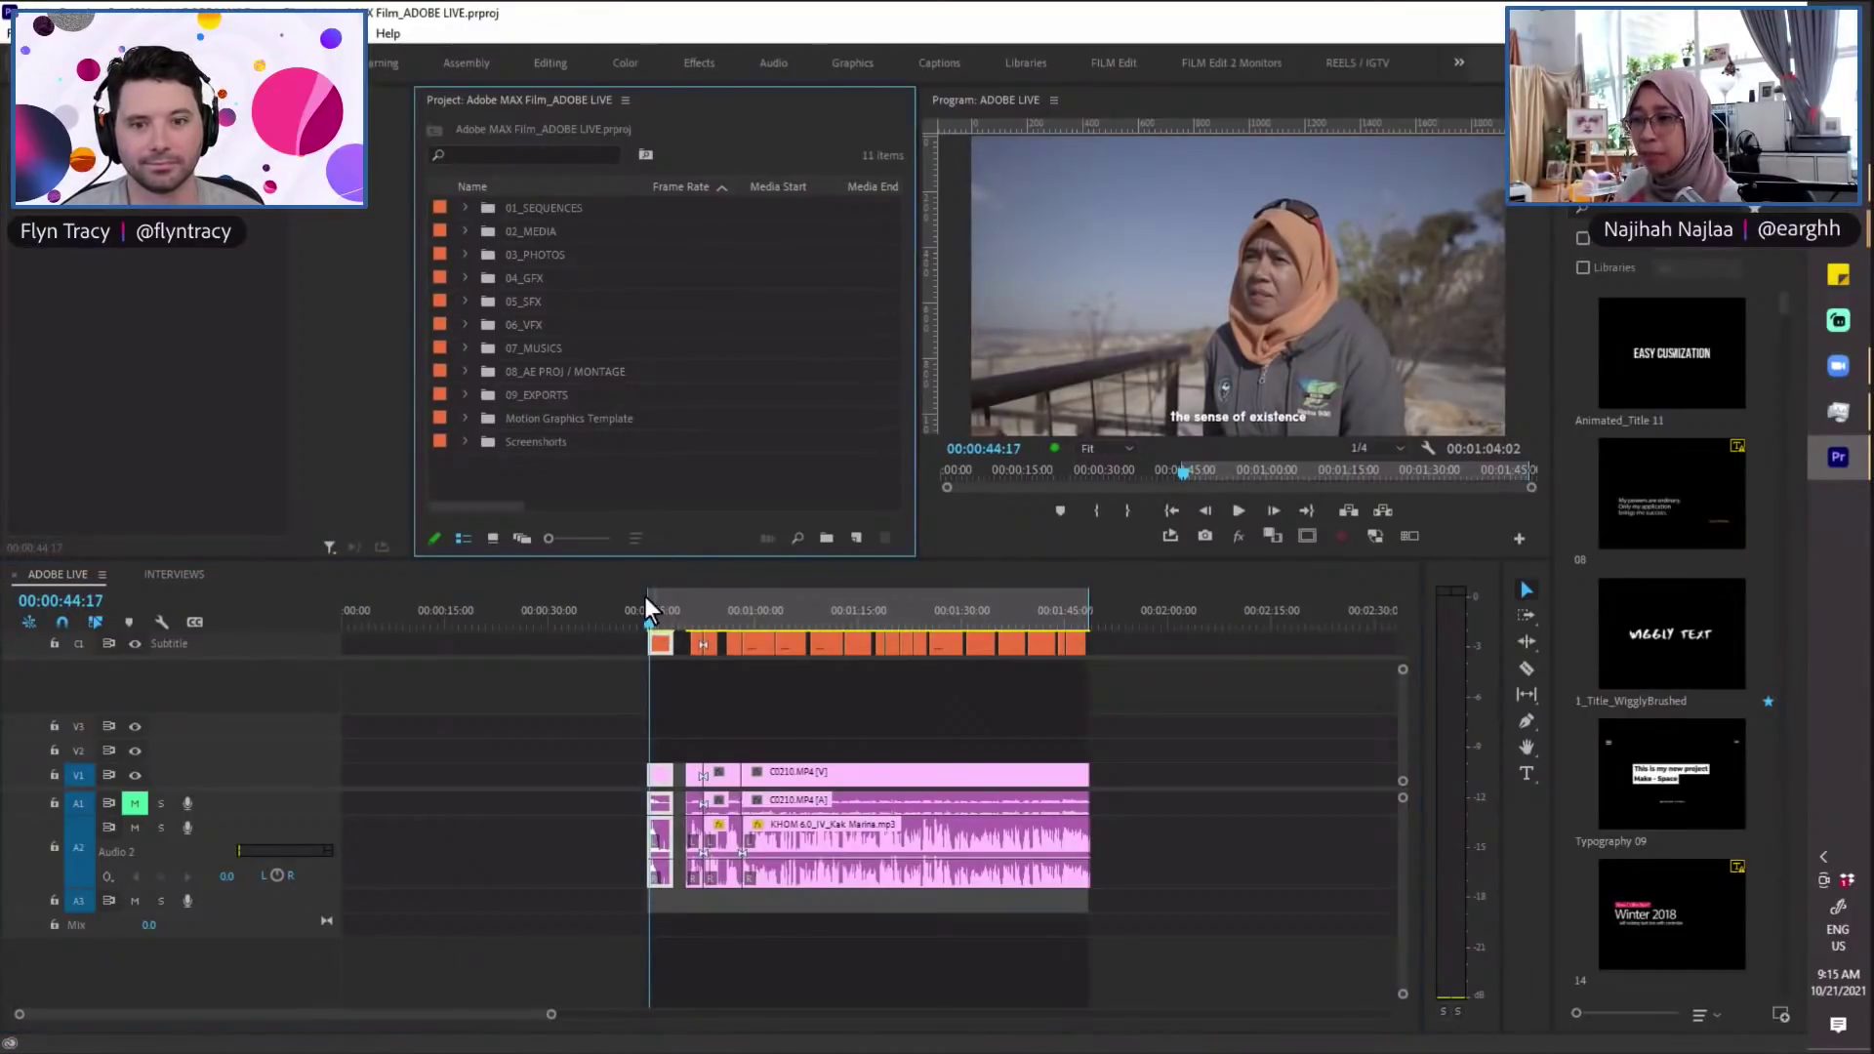
click(466, 209)
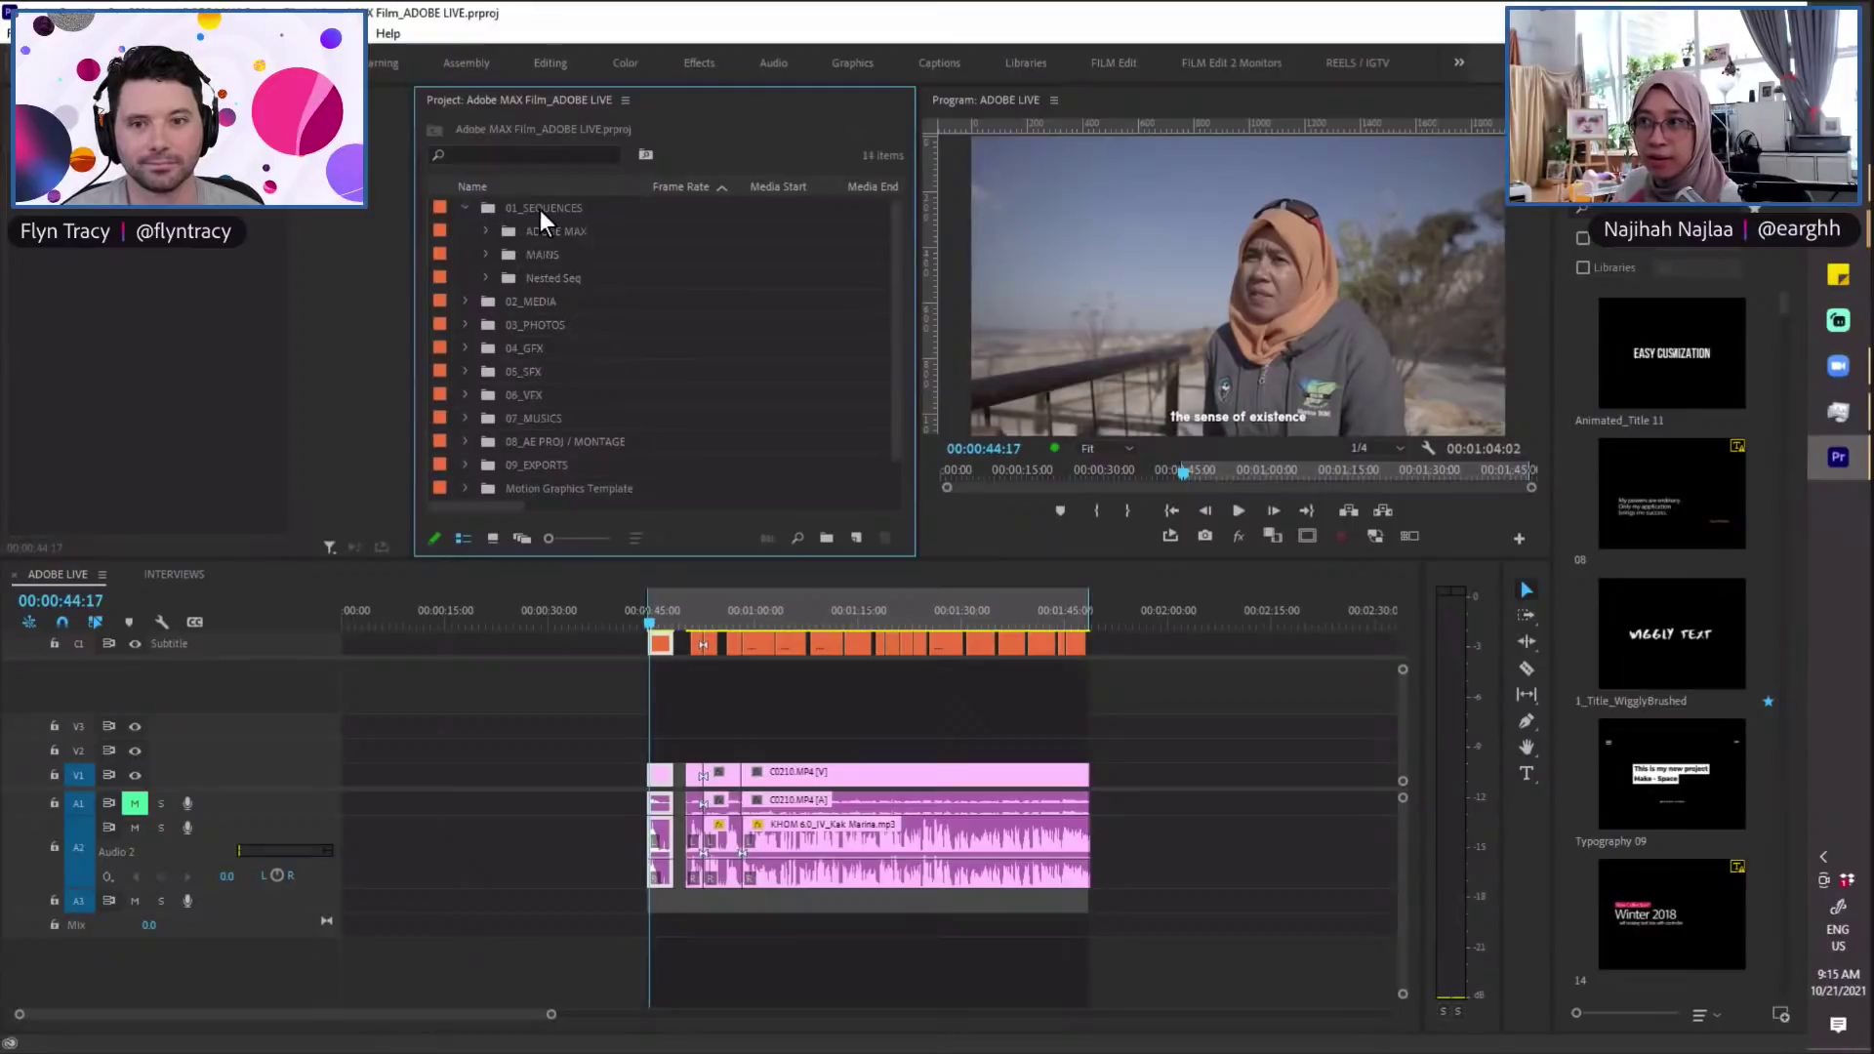
click(465, 209)
click(467, 236)
click(467, 237)
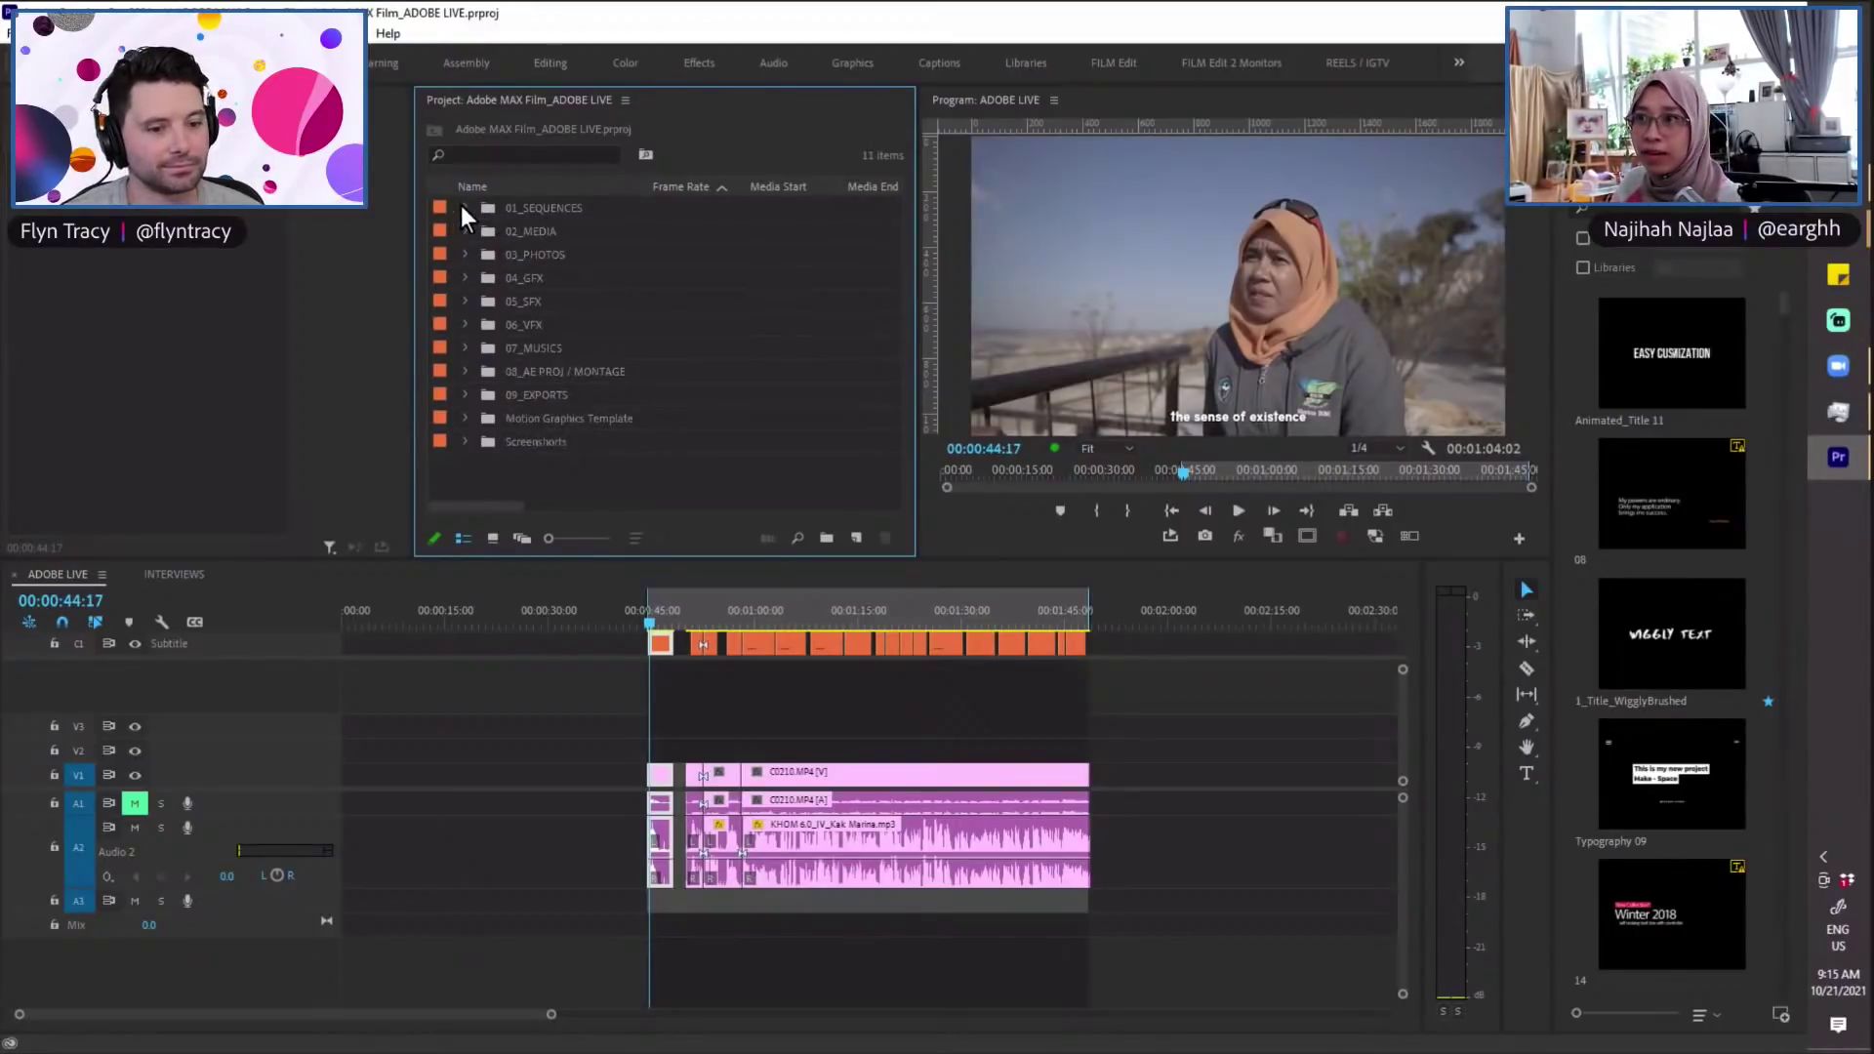
Step: Examine the sequences in the ADOBE MAX bin inside 01_SEQUENCES, then collapse that bin
click(464, 207)
click(520, 237)
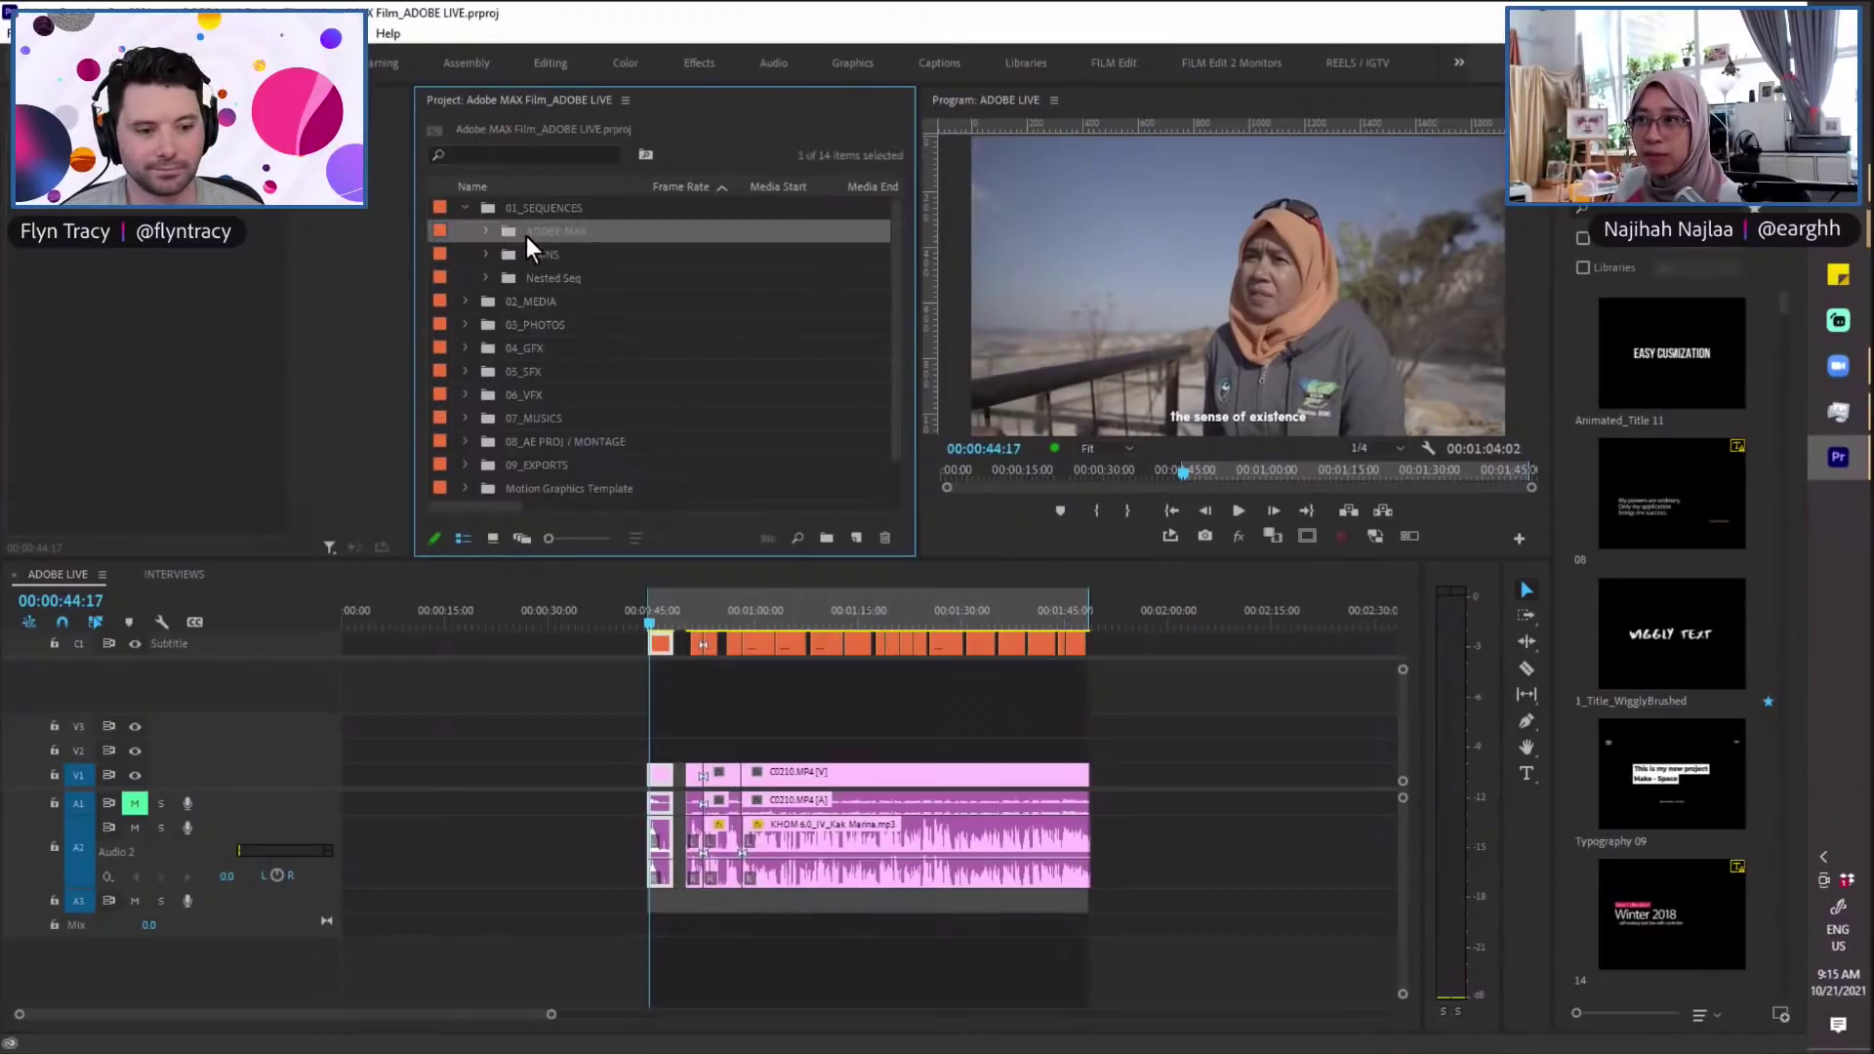
click(488, 232)
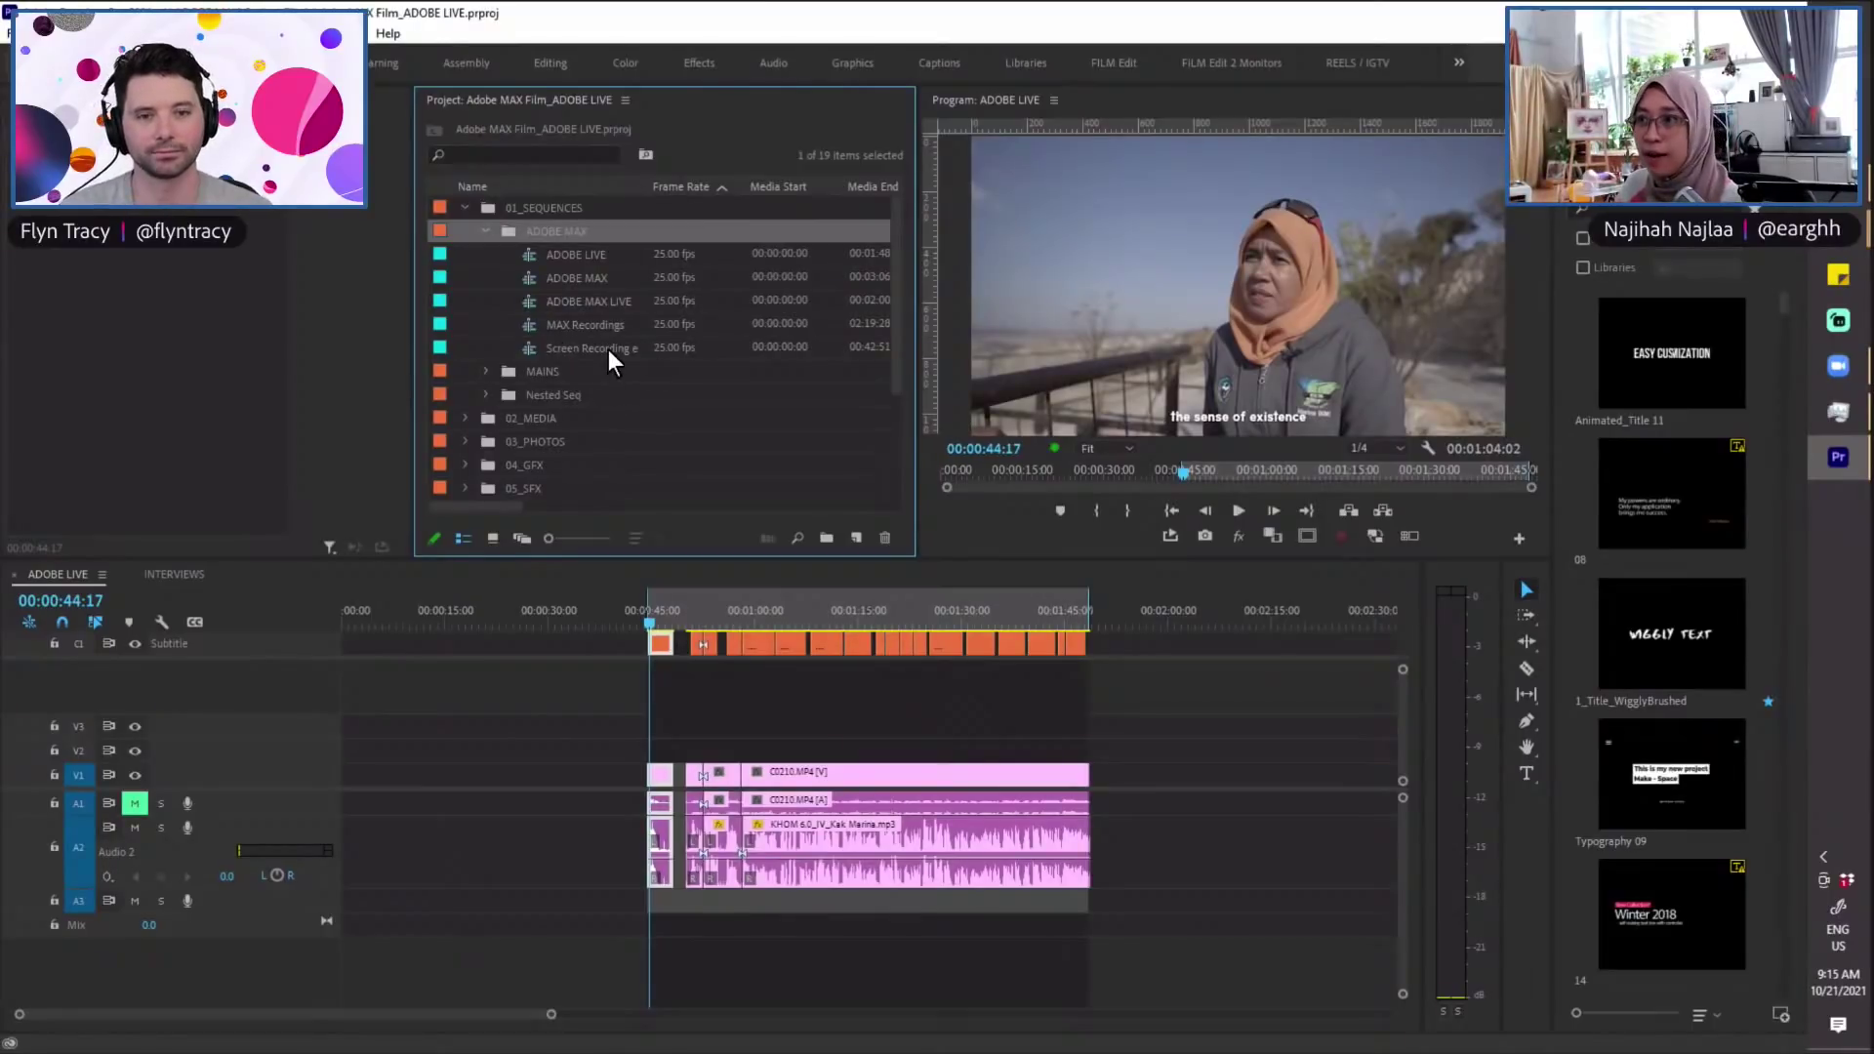
click(608, 349)
click(578, 278)
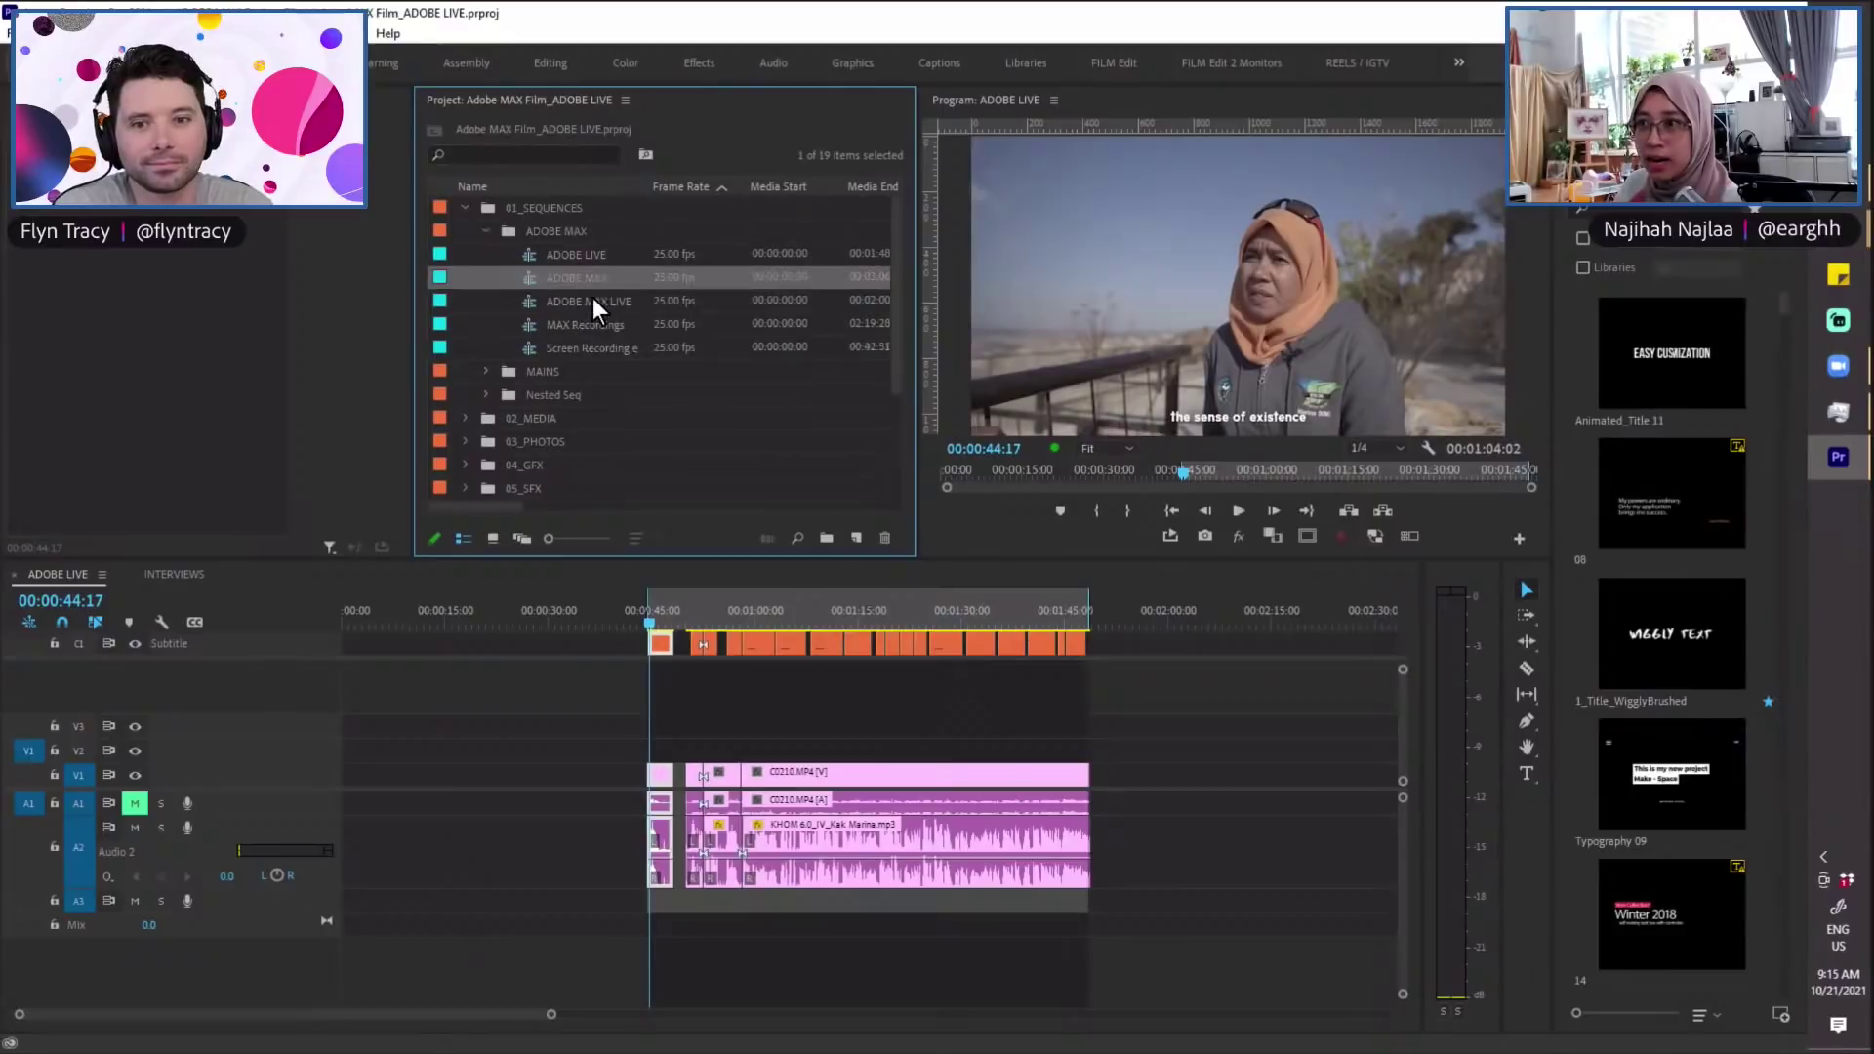
click(594, 299)
click(485, 233)
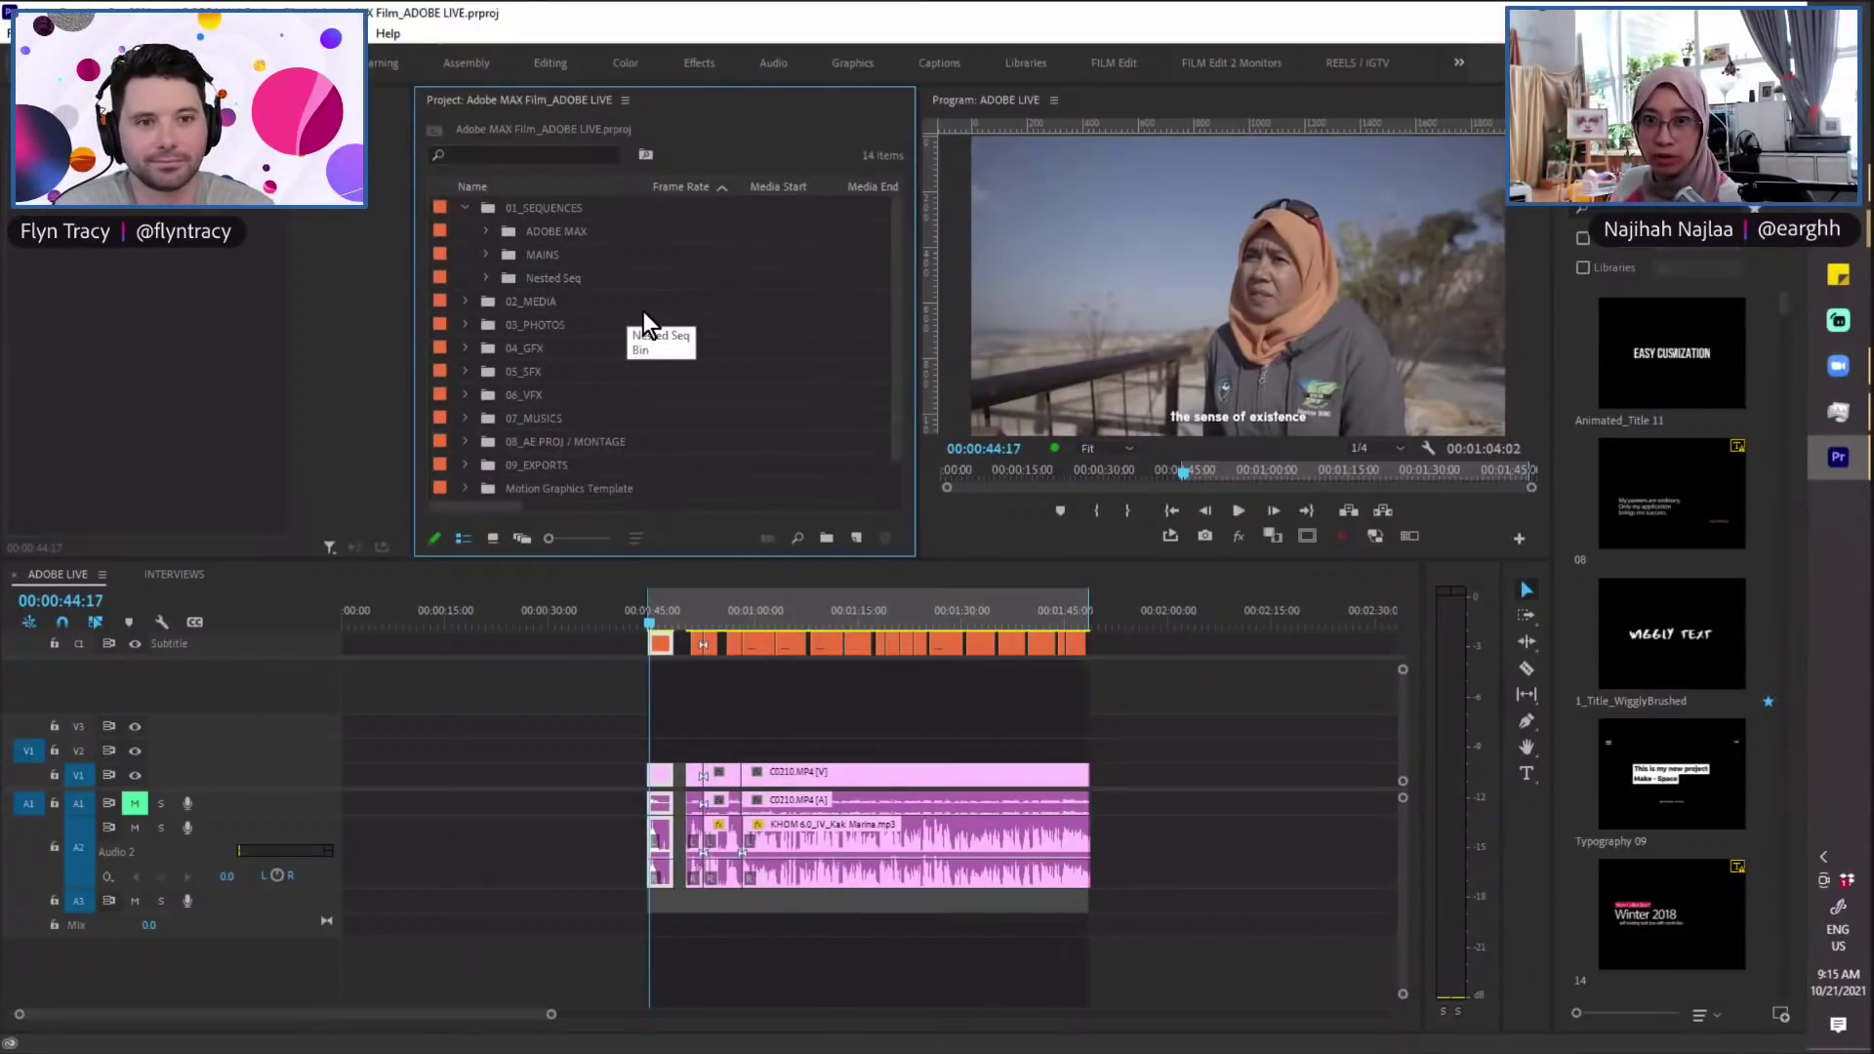
Step: Open the KIDS sequence from the MAINS bin, move its playhead to 00:00:59:24 and return to ADOBE LIVE
click(485, 254)
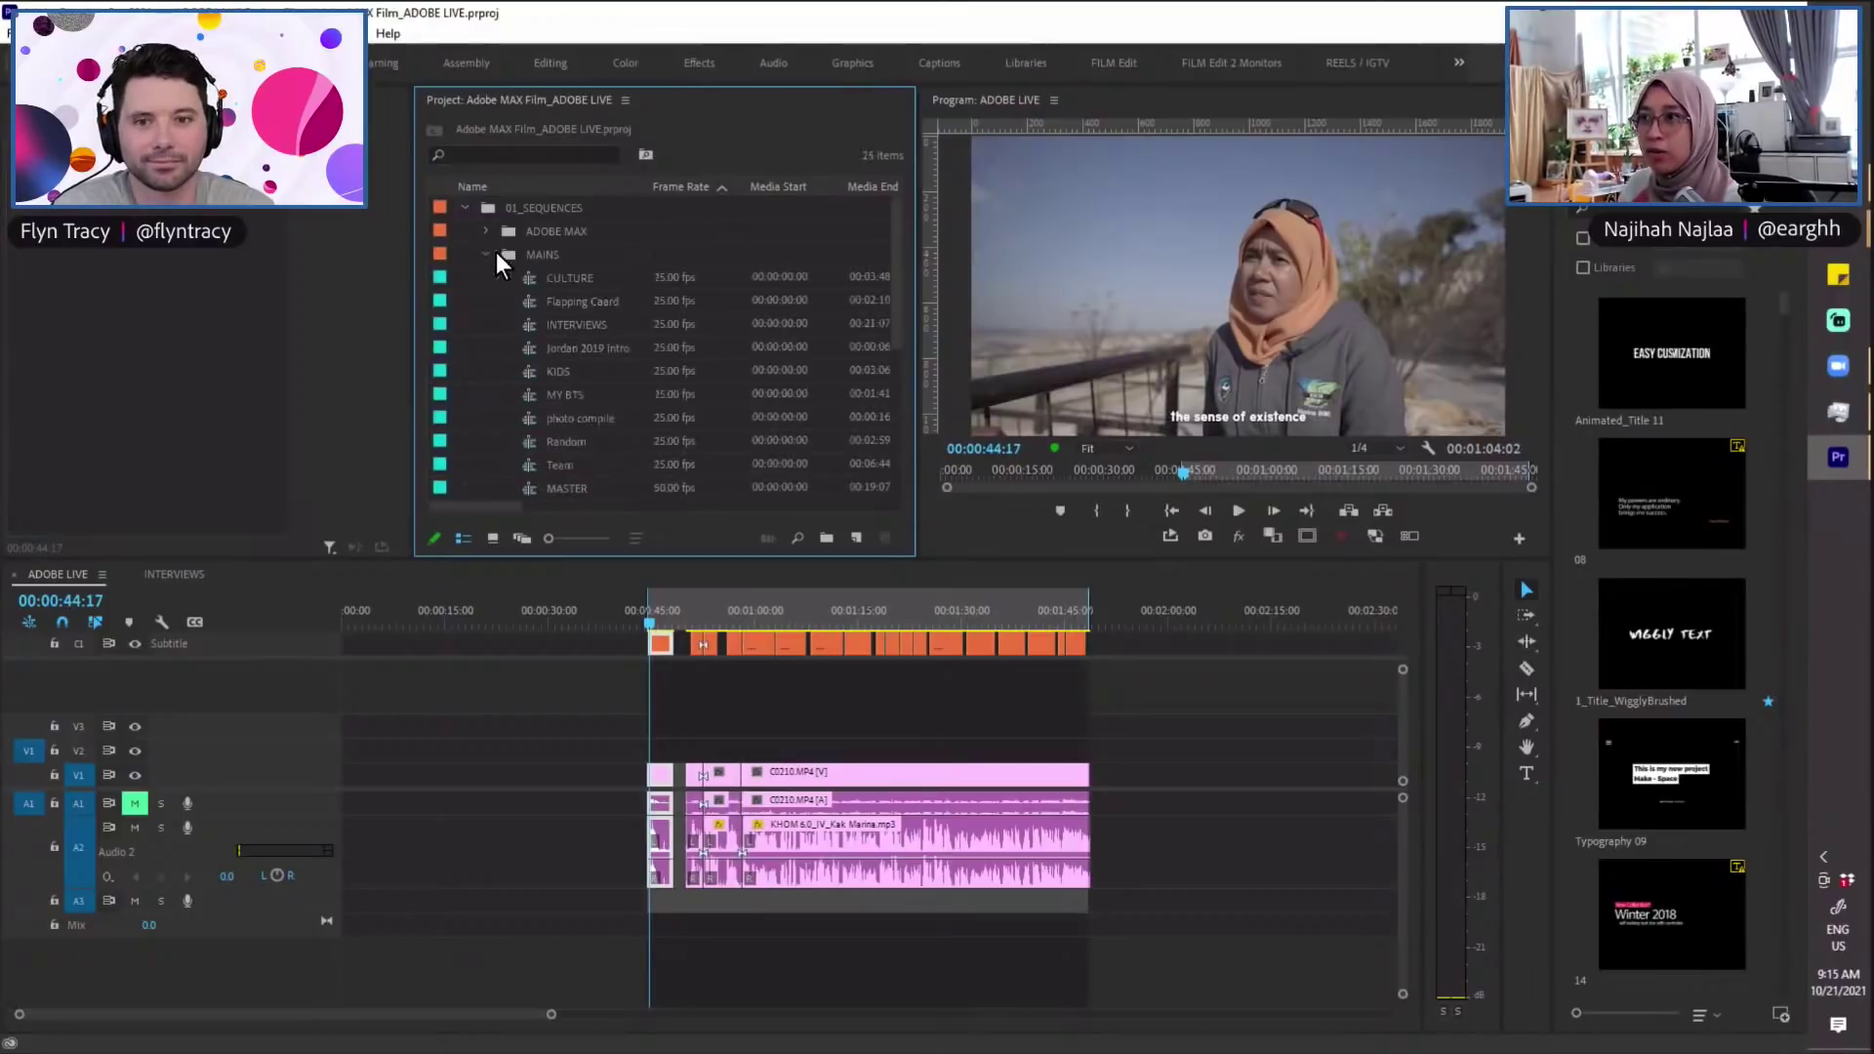
scroll(606, 331, down, 2)
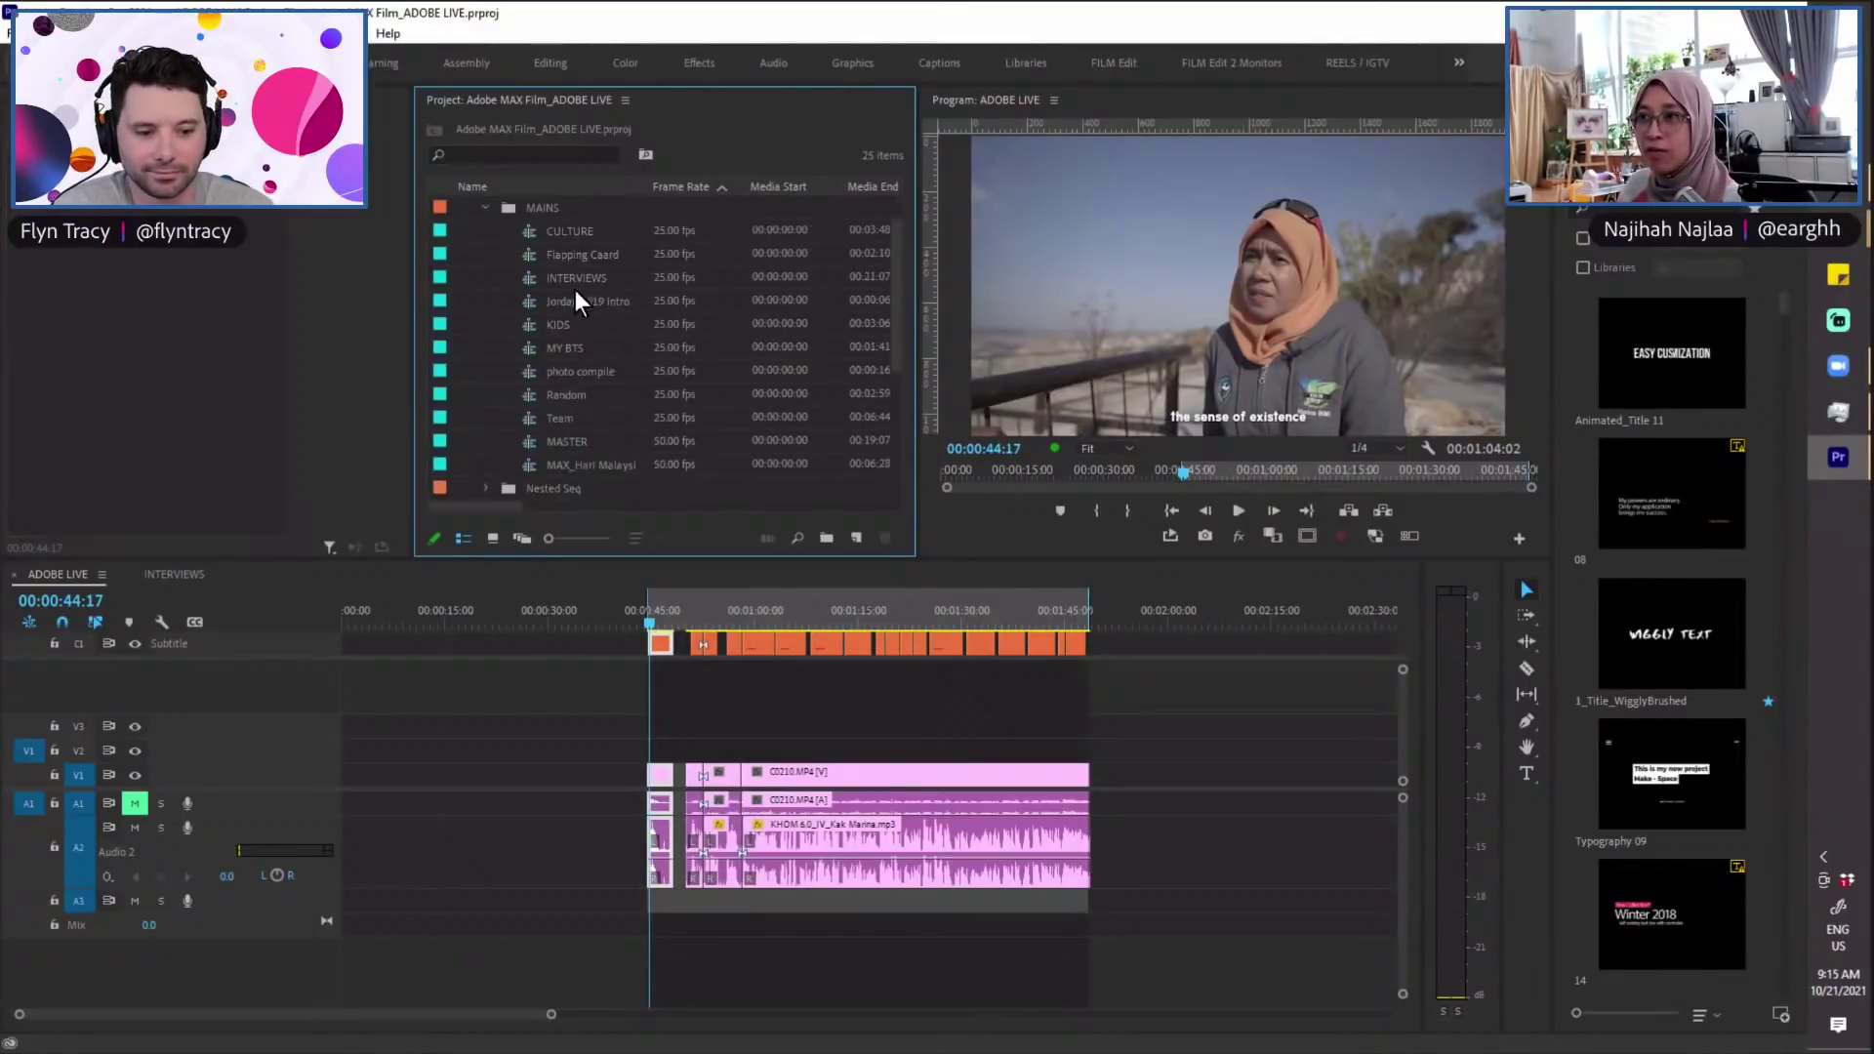
scroll(588, 285, up, 1)
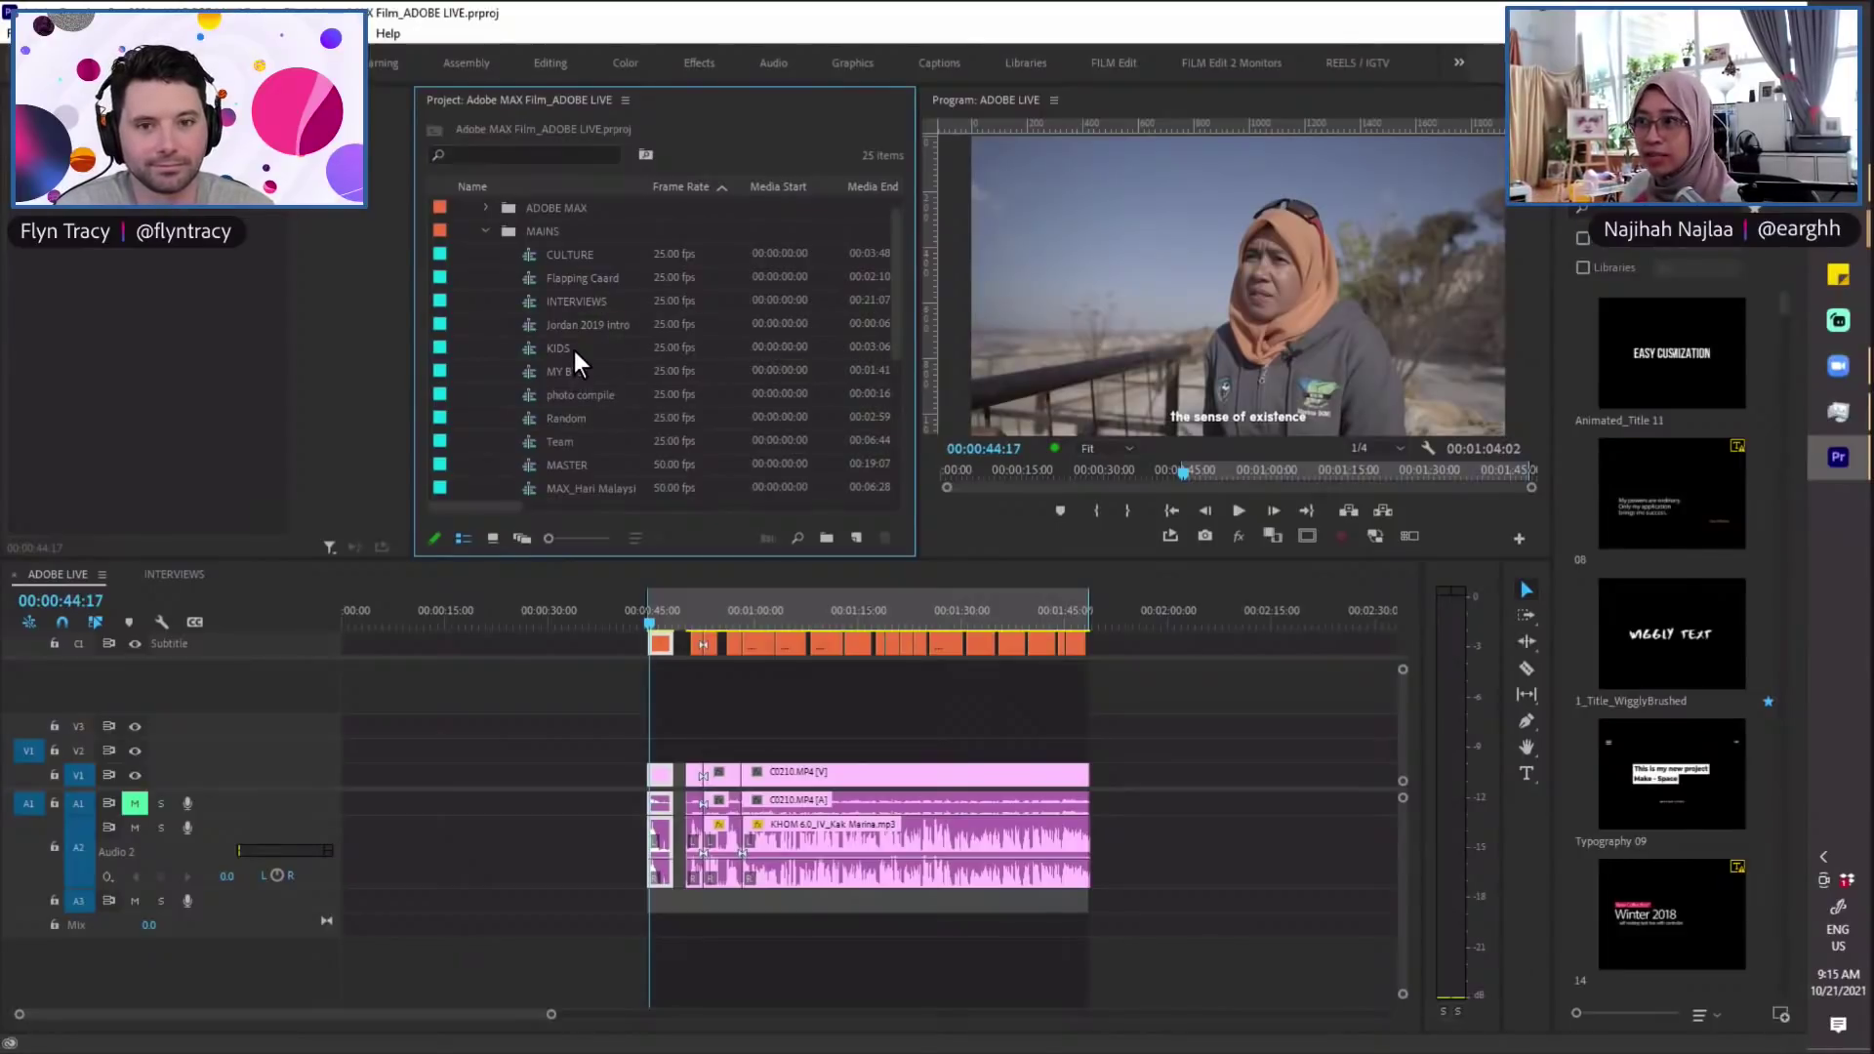
double_click(529, 353)
drag(481, 621, 442, 607)
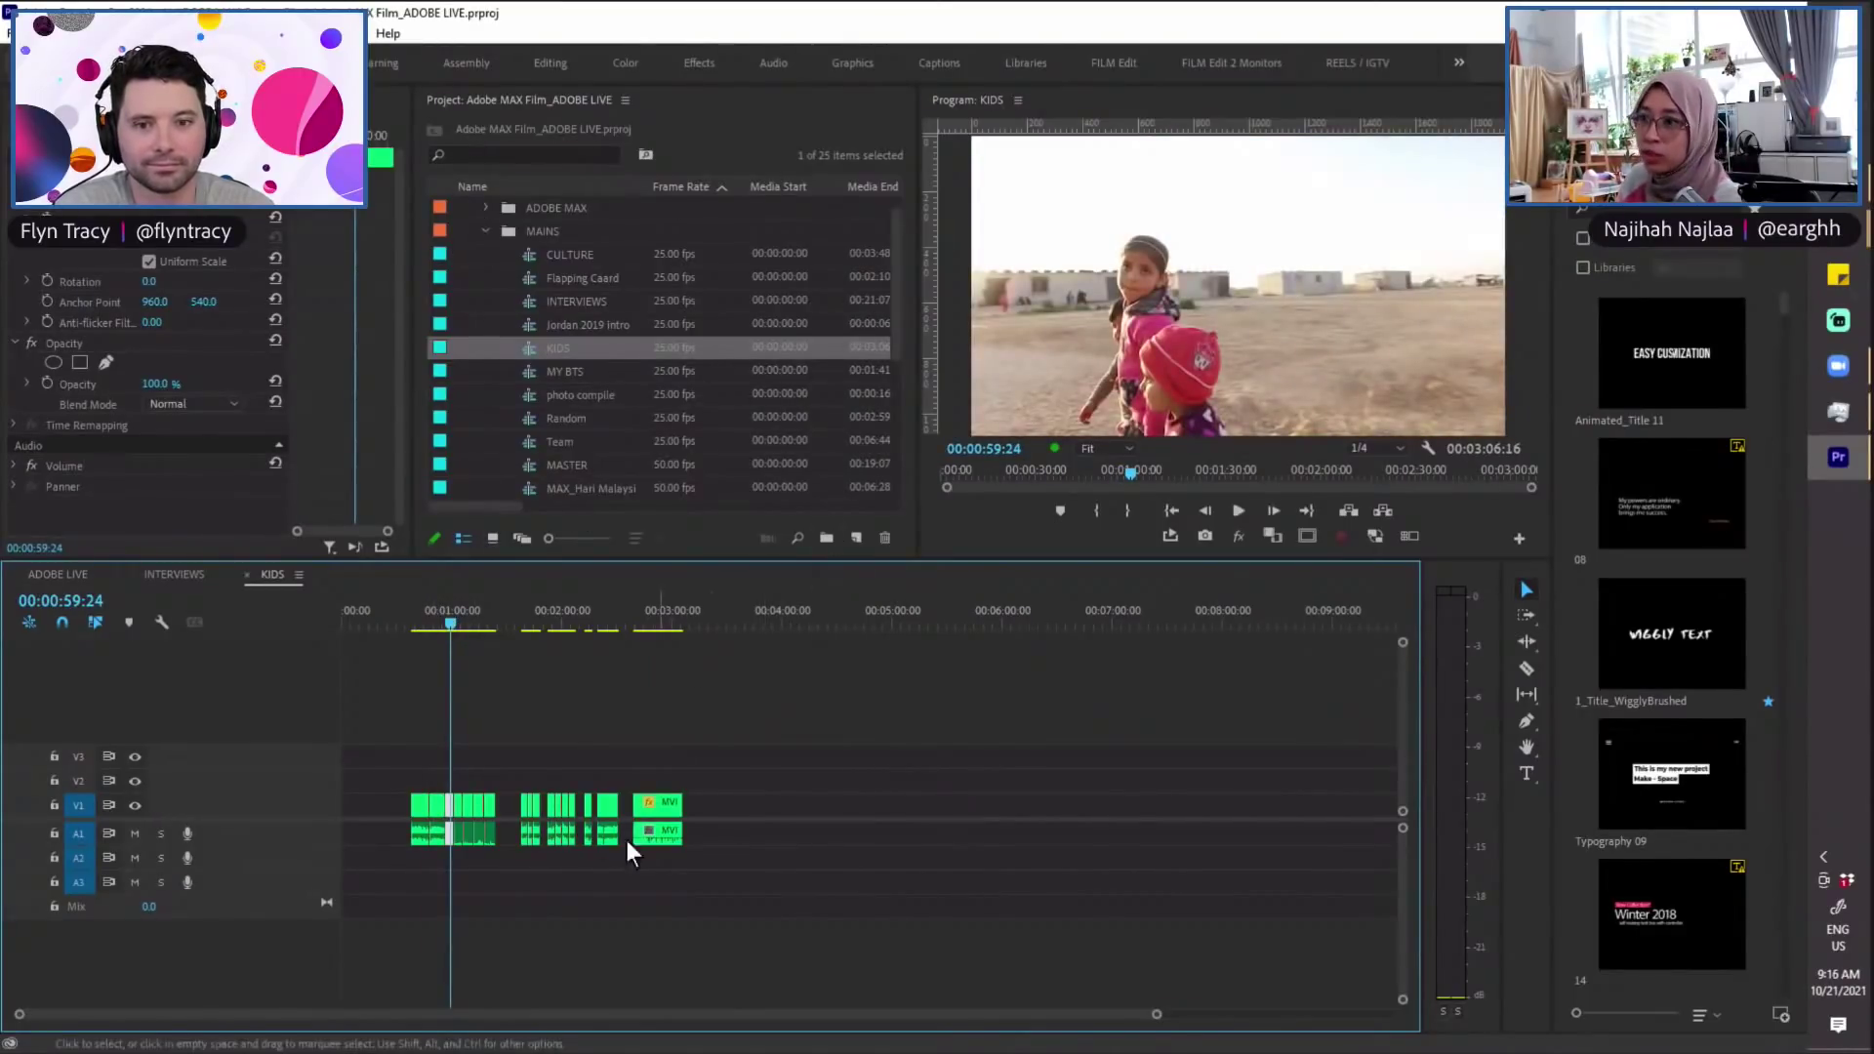
click(75, 576)
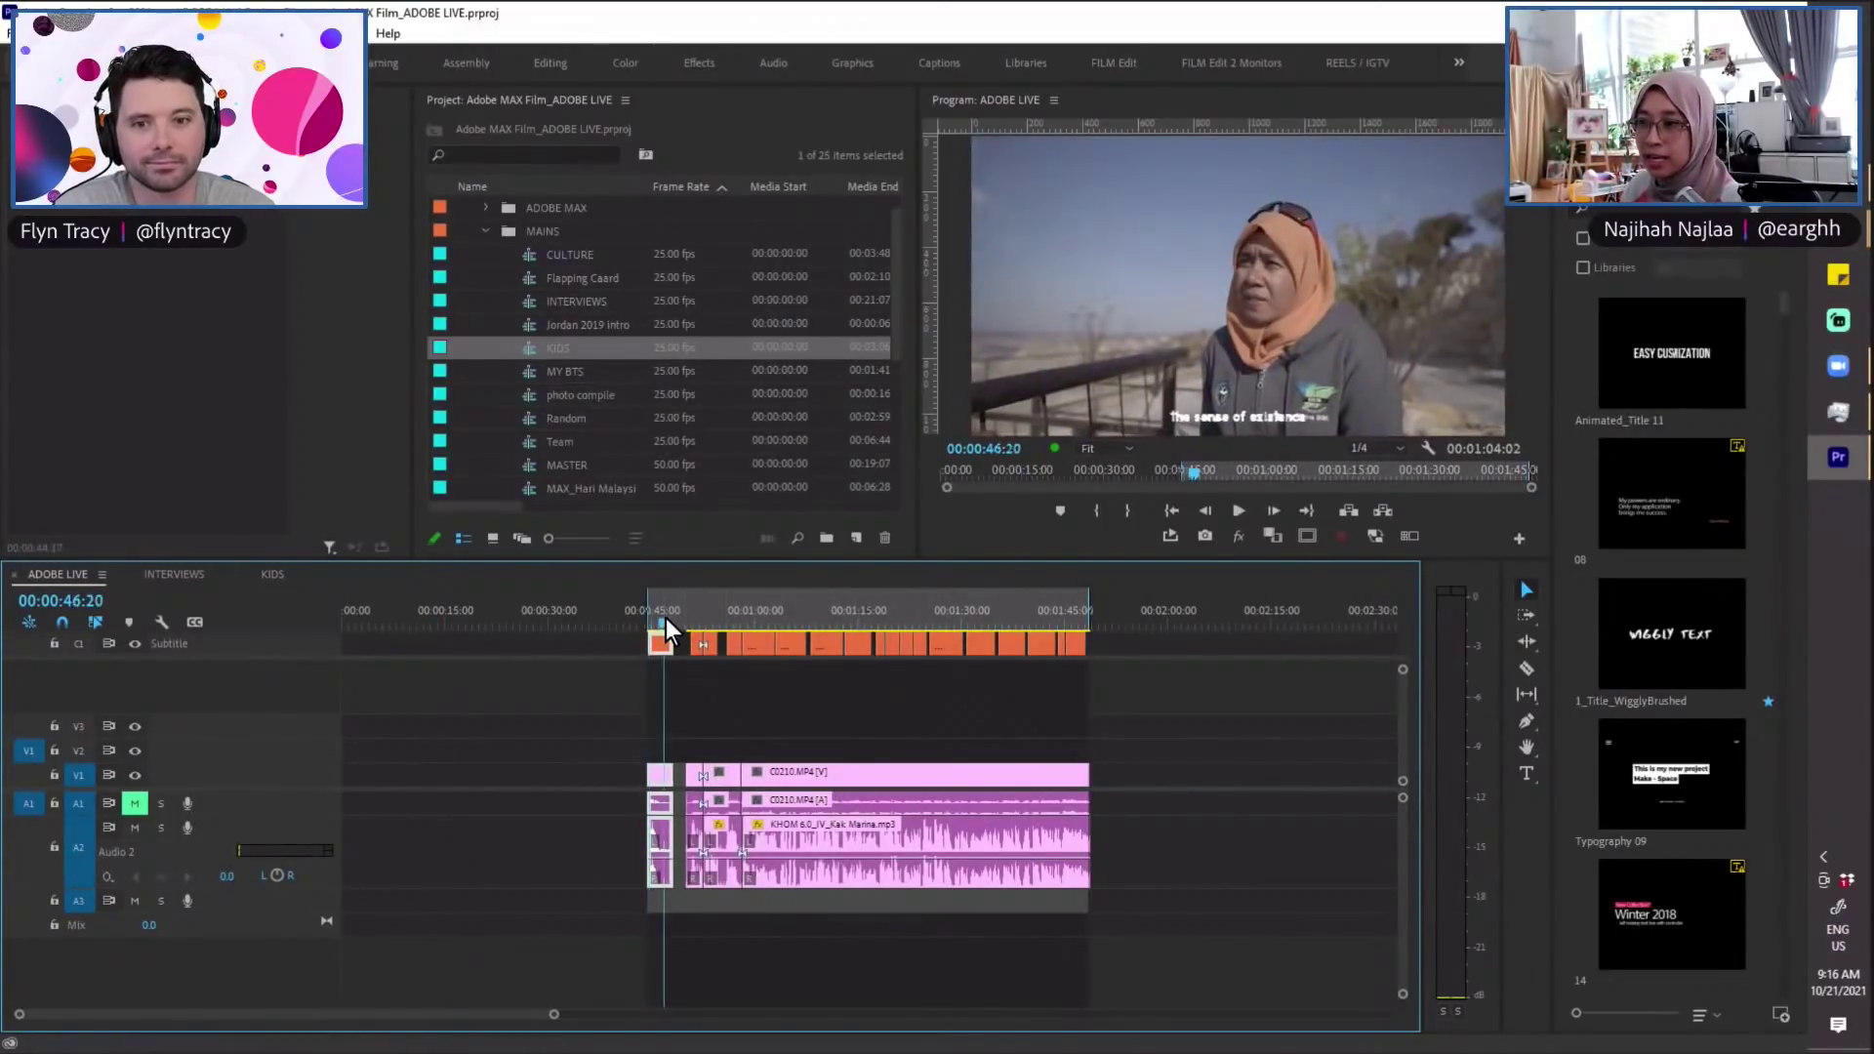
Step: Move the playhead of the ADOBE LIVE sequence to 00:00:45:02
drag(666, 618, 648, 624)
click(652, 618)
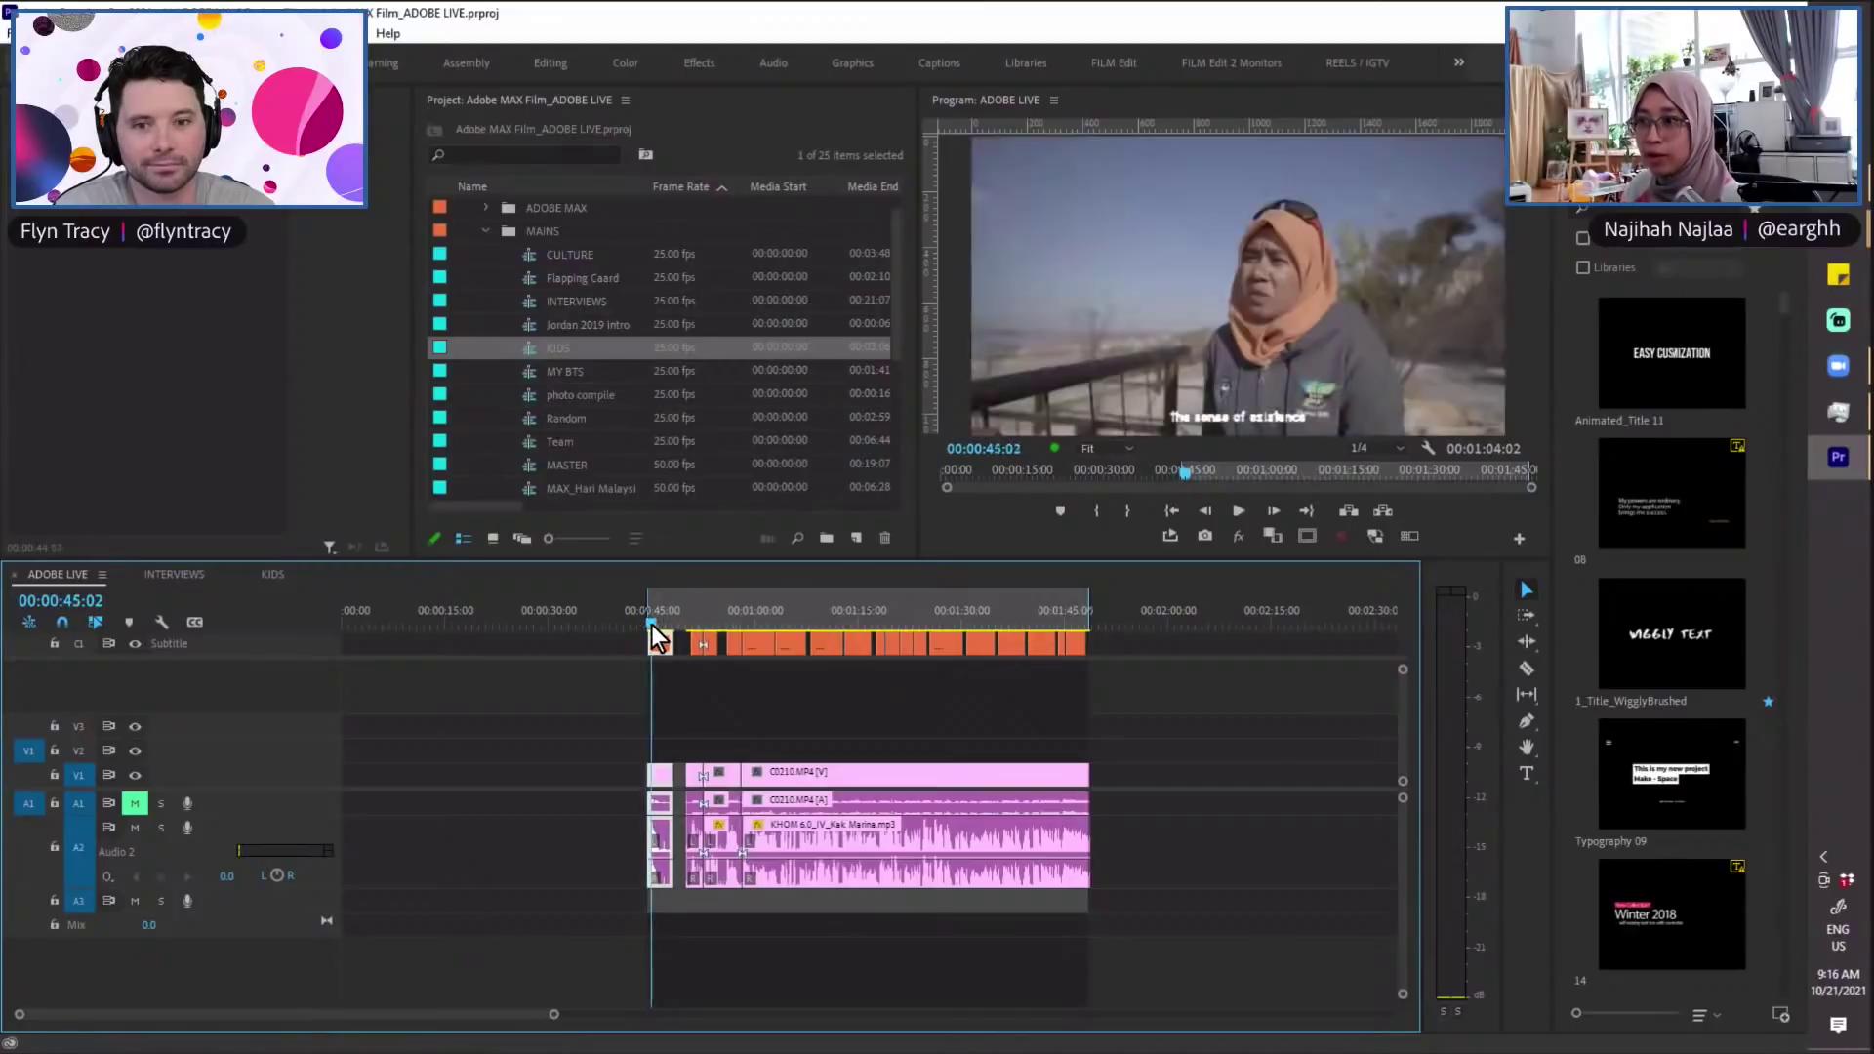
Step: Collapse the MAINS bin, look into the Nested Seq bin, and collapse 01_SEQUENCES
scroll(605, 425, down, 1)
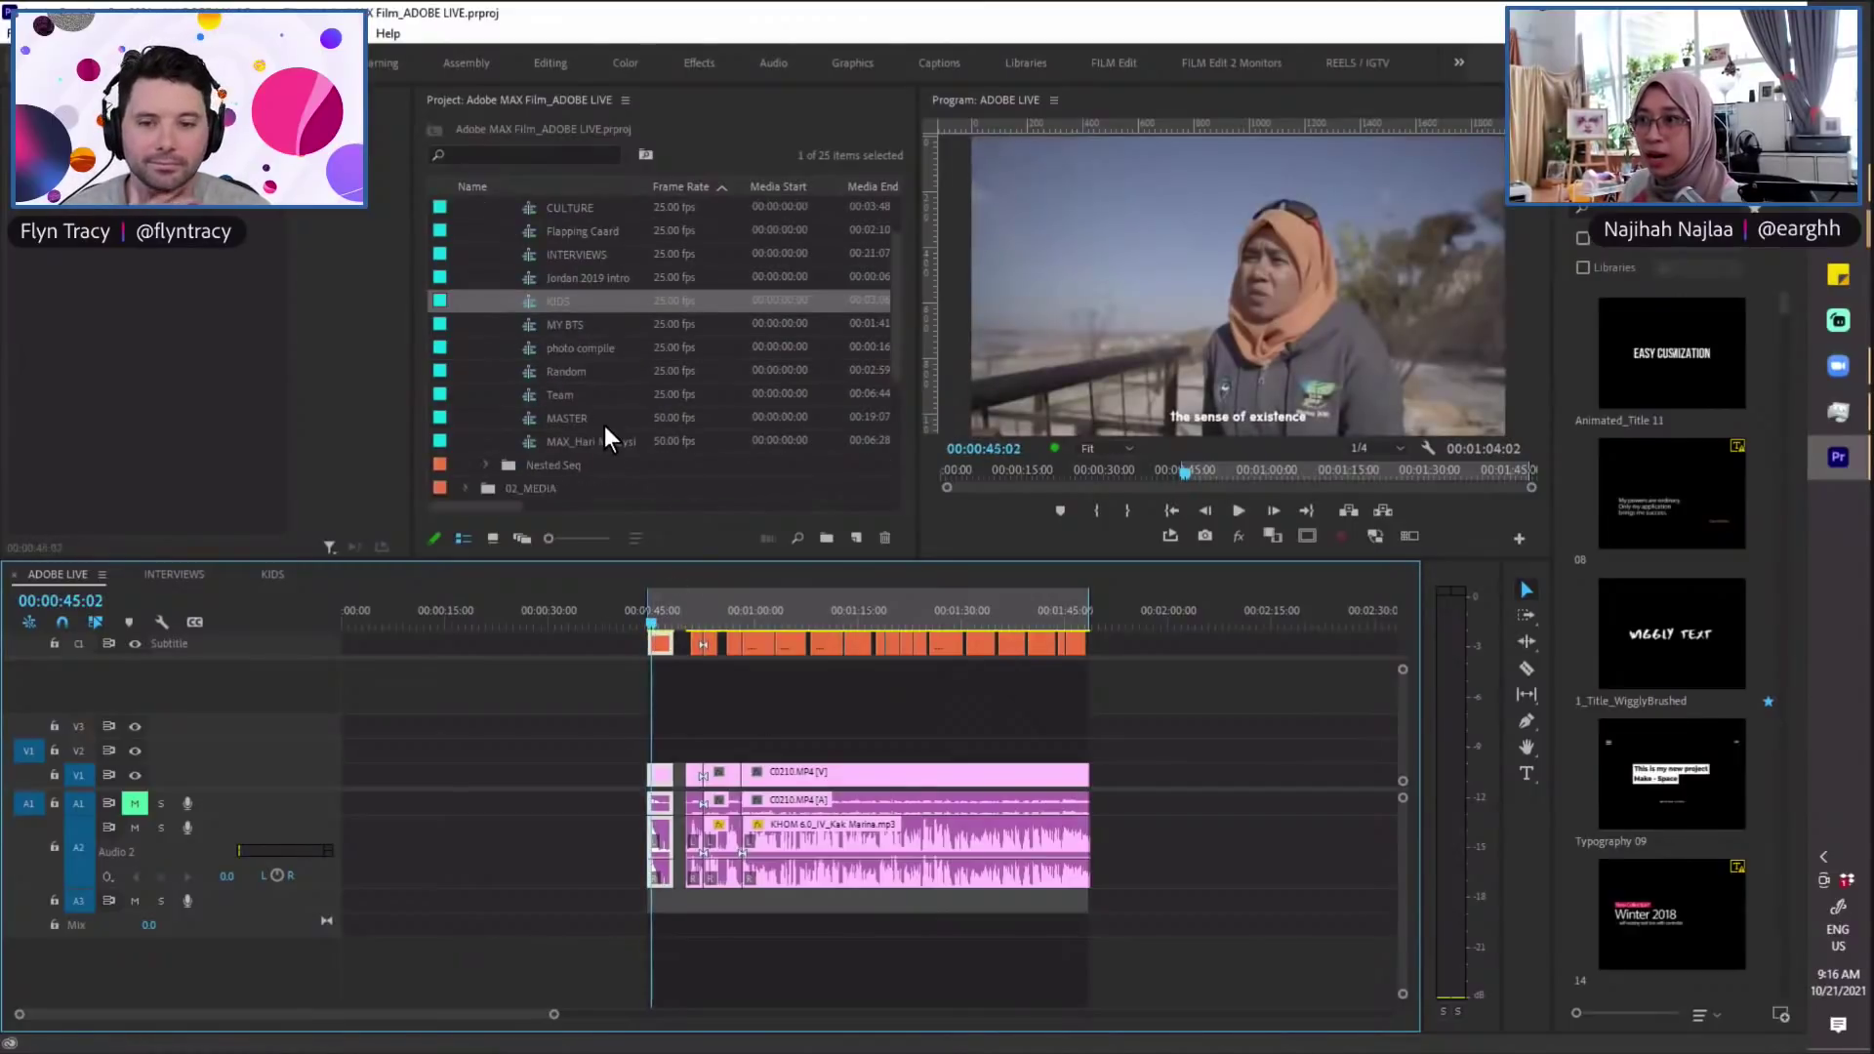
scroll(602, 427, up, 2)
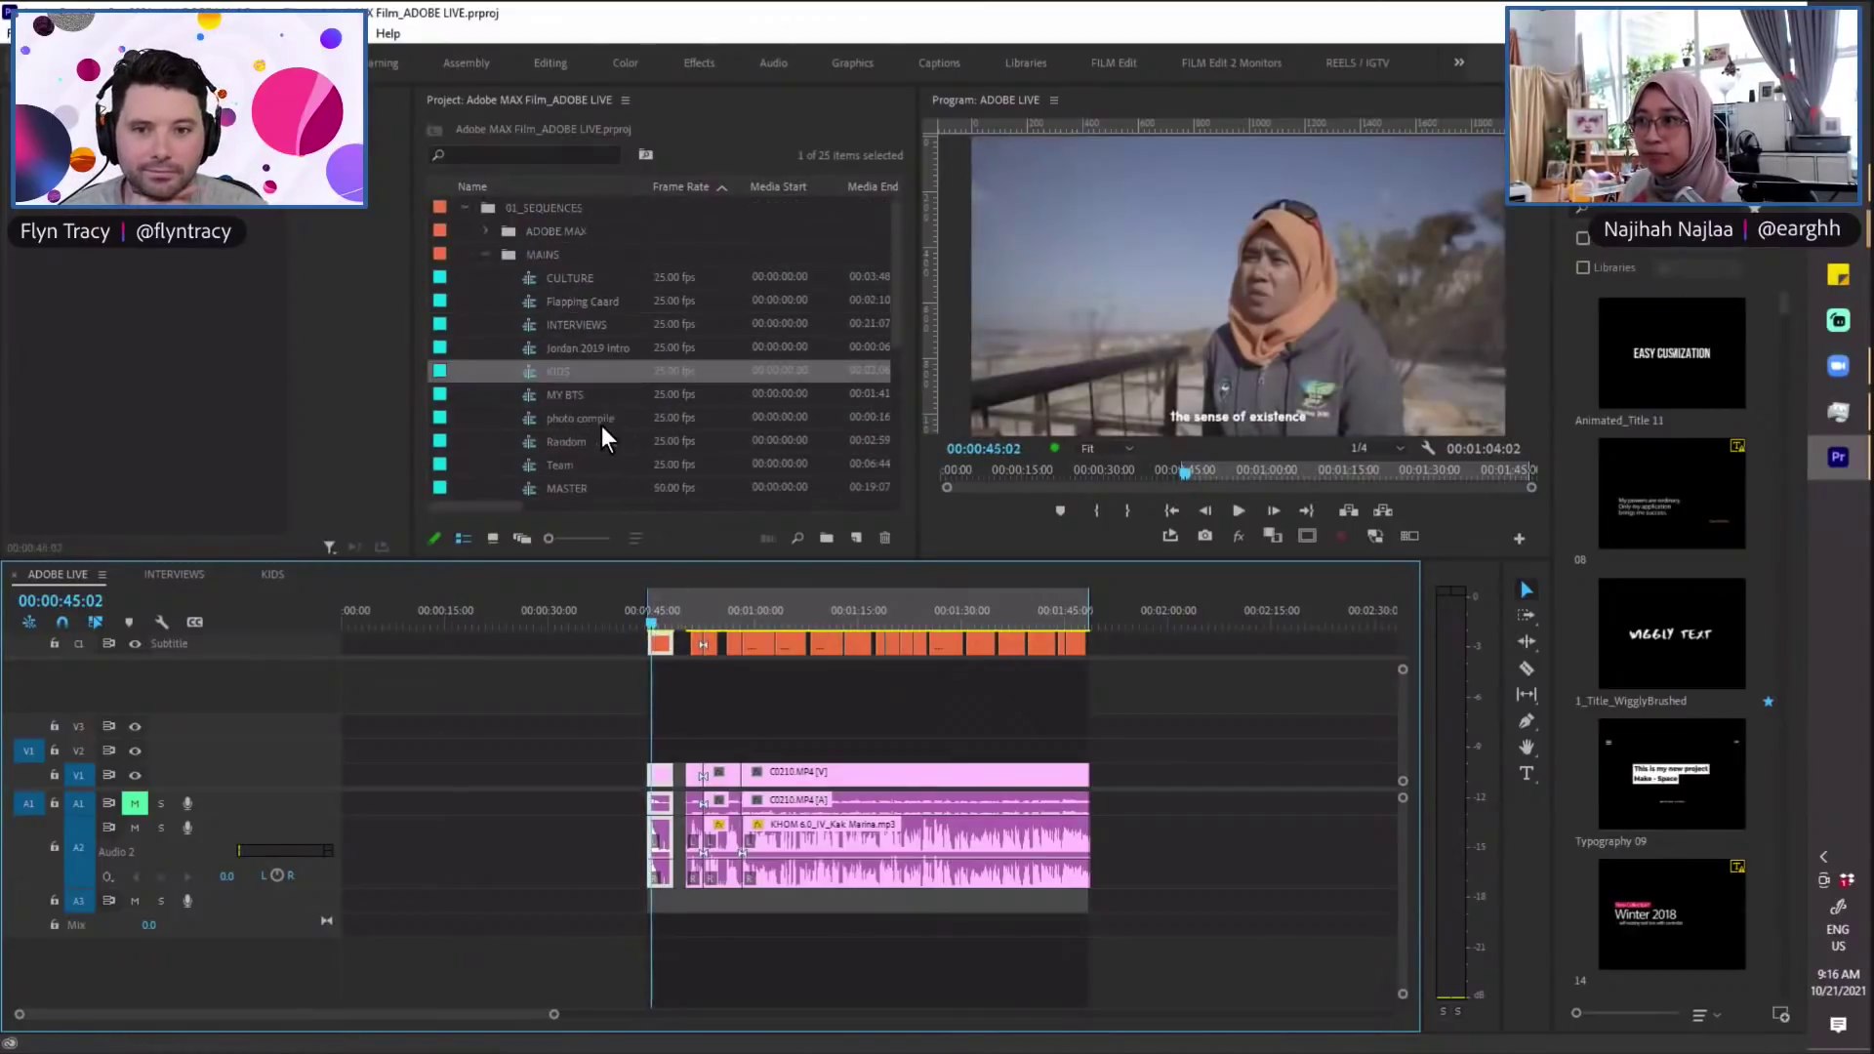
click(487, 255)
click(486, 279)
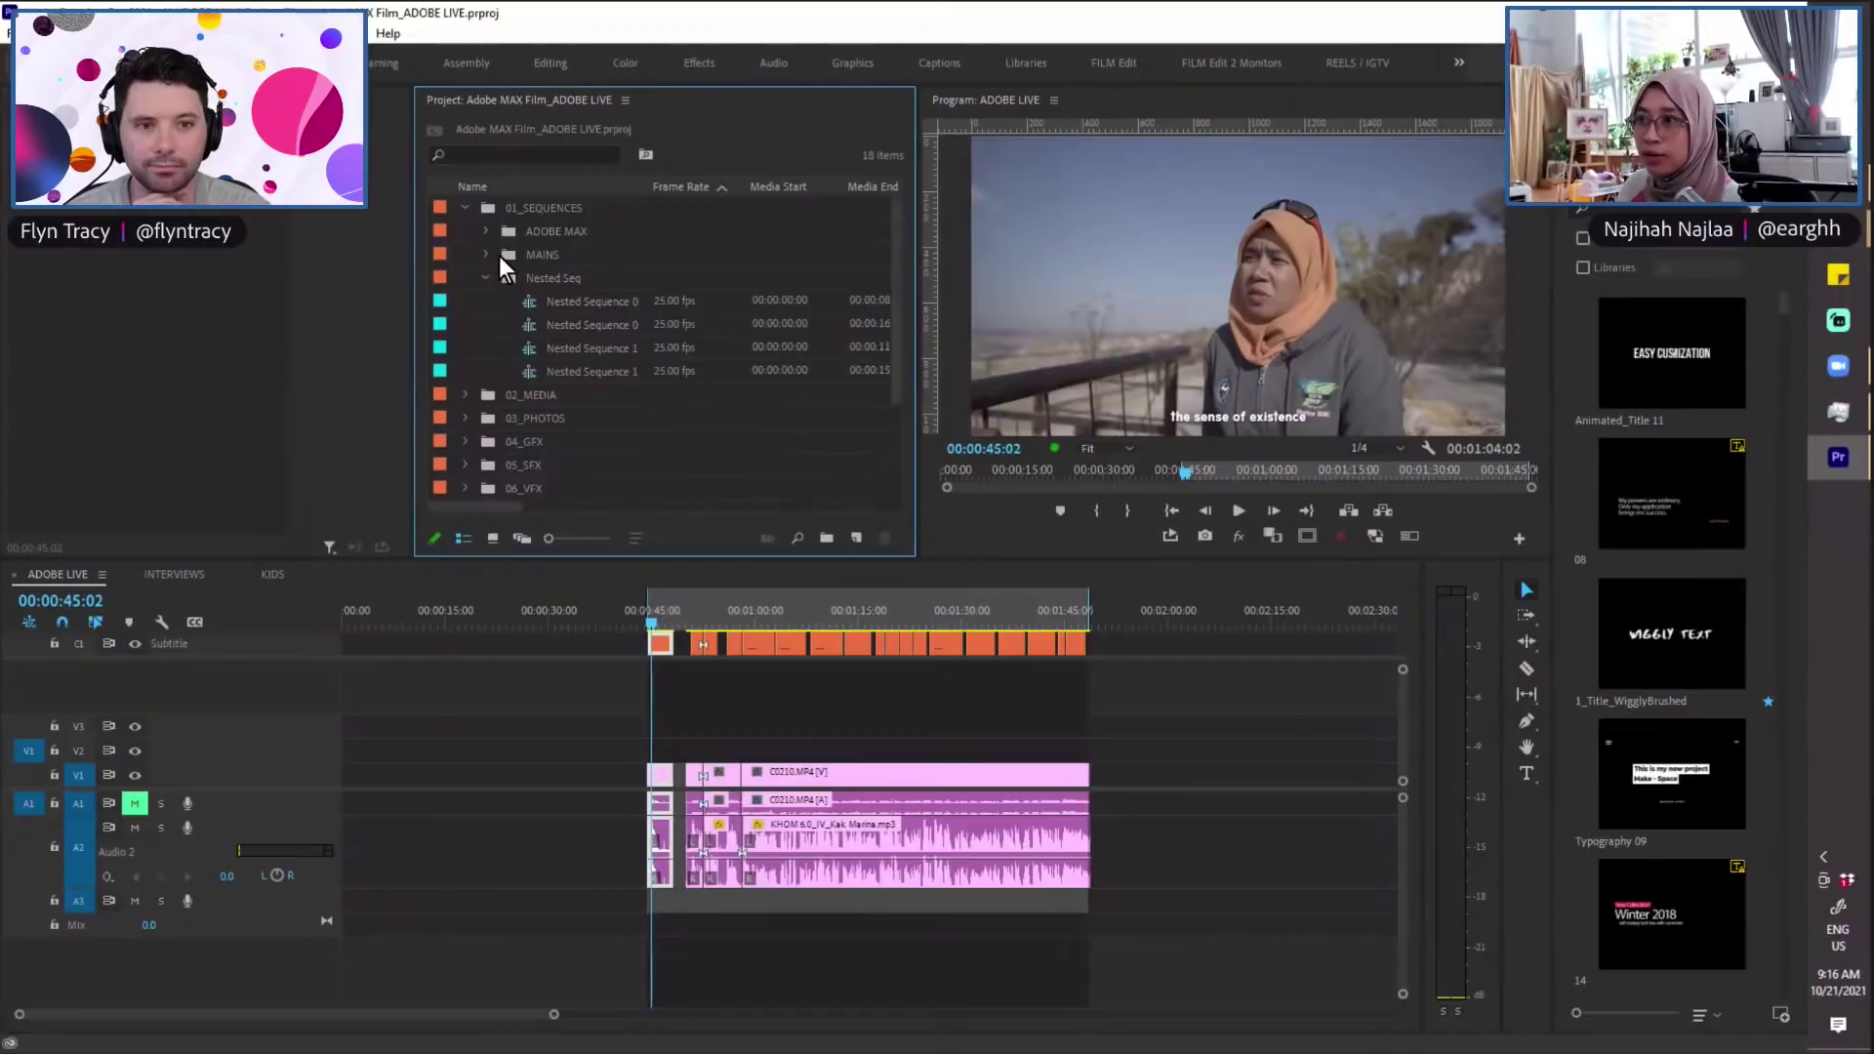
click(487, 279)
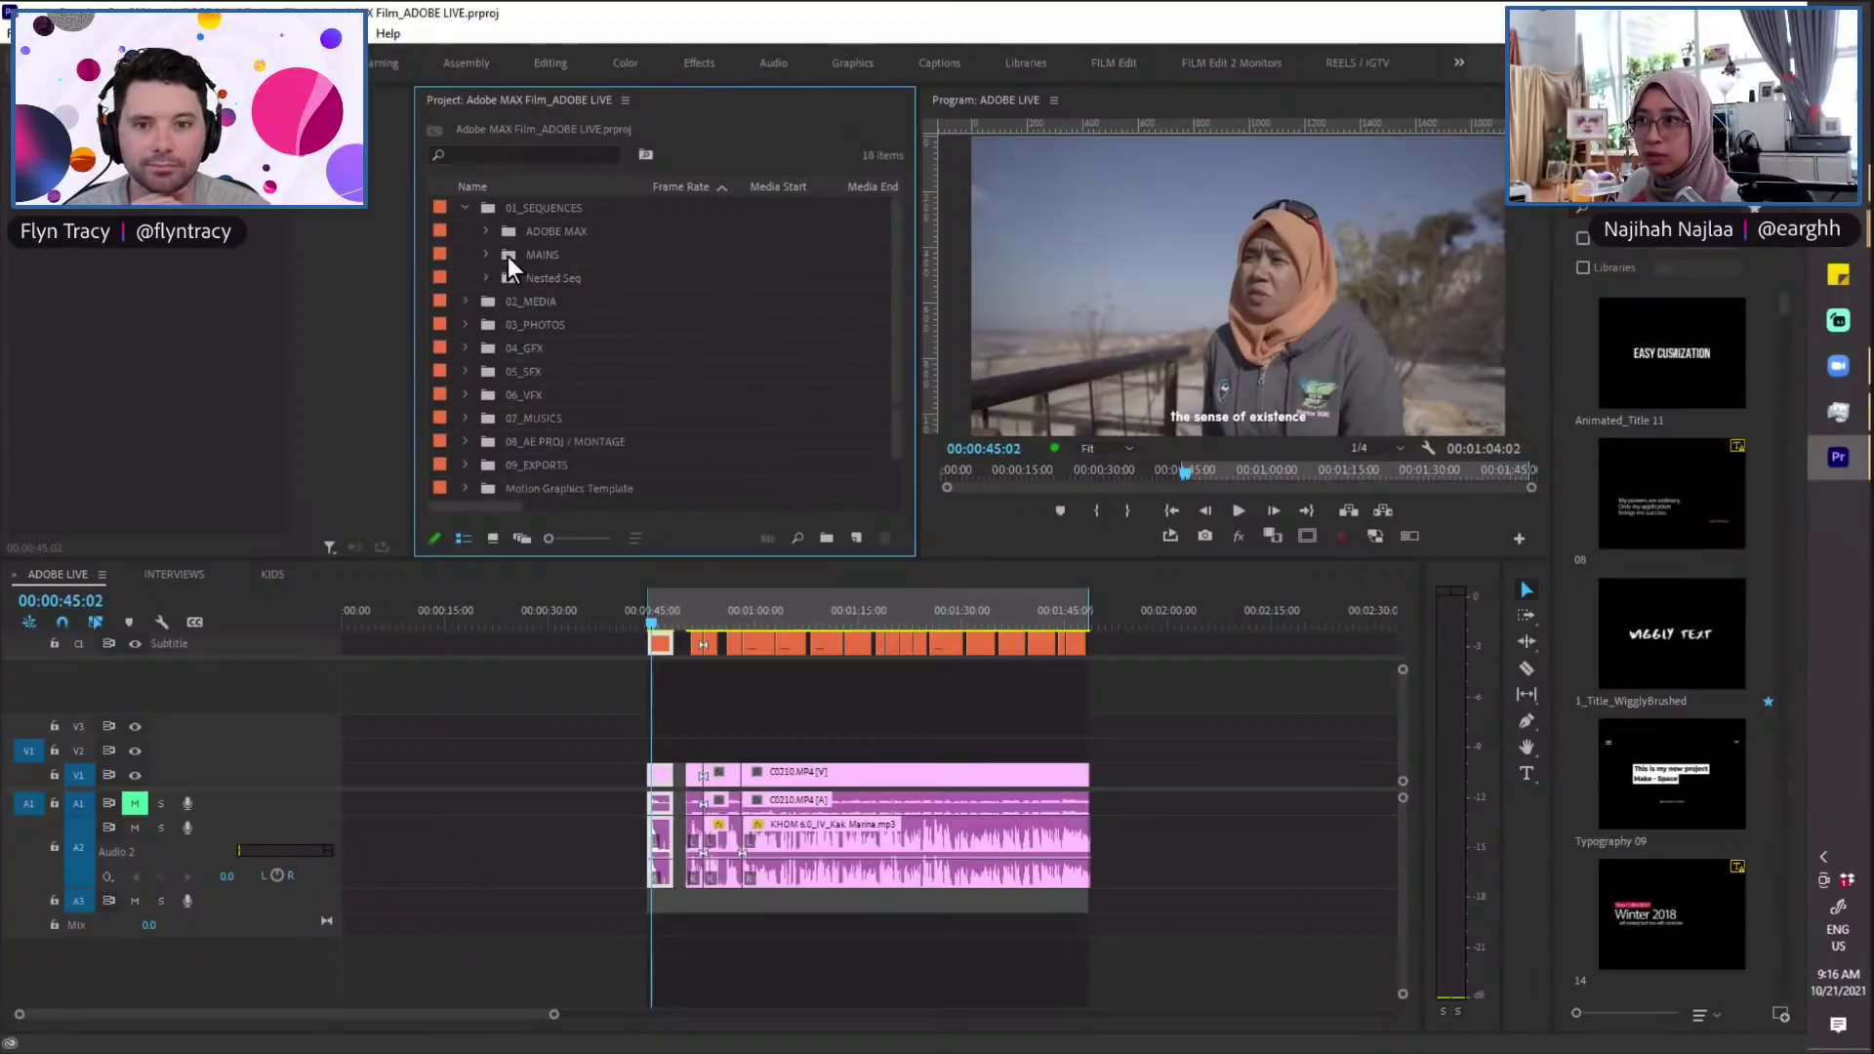
click(464, 211)
Step: Expand 02_MEDIA, look into its 2017 bin, and expand the 2019 bin to show its folders and clips
click(464, 232)
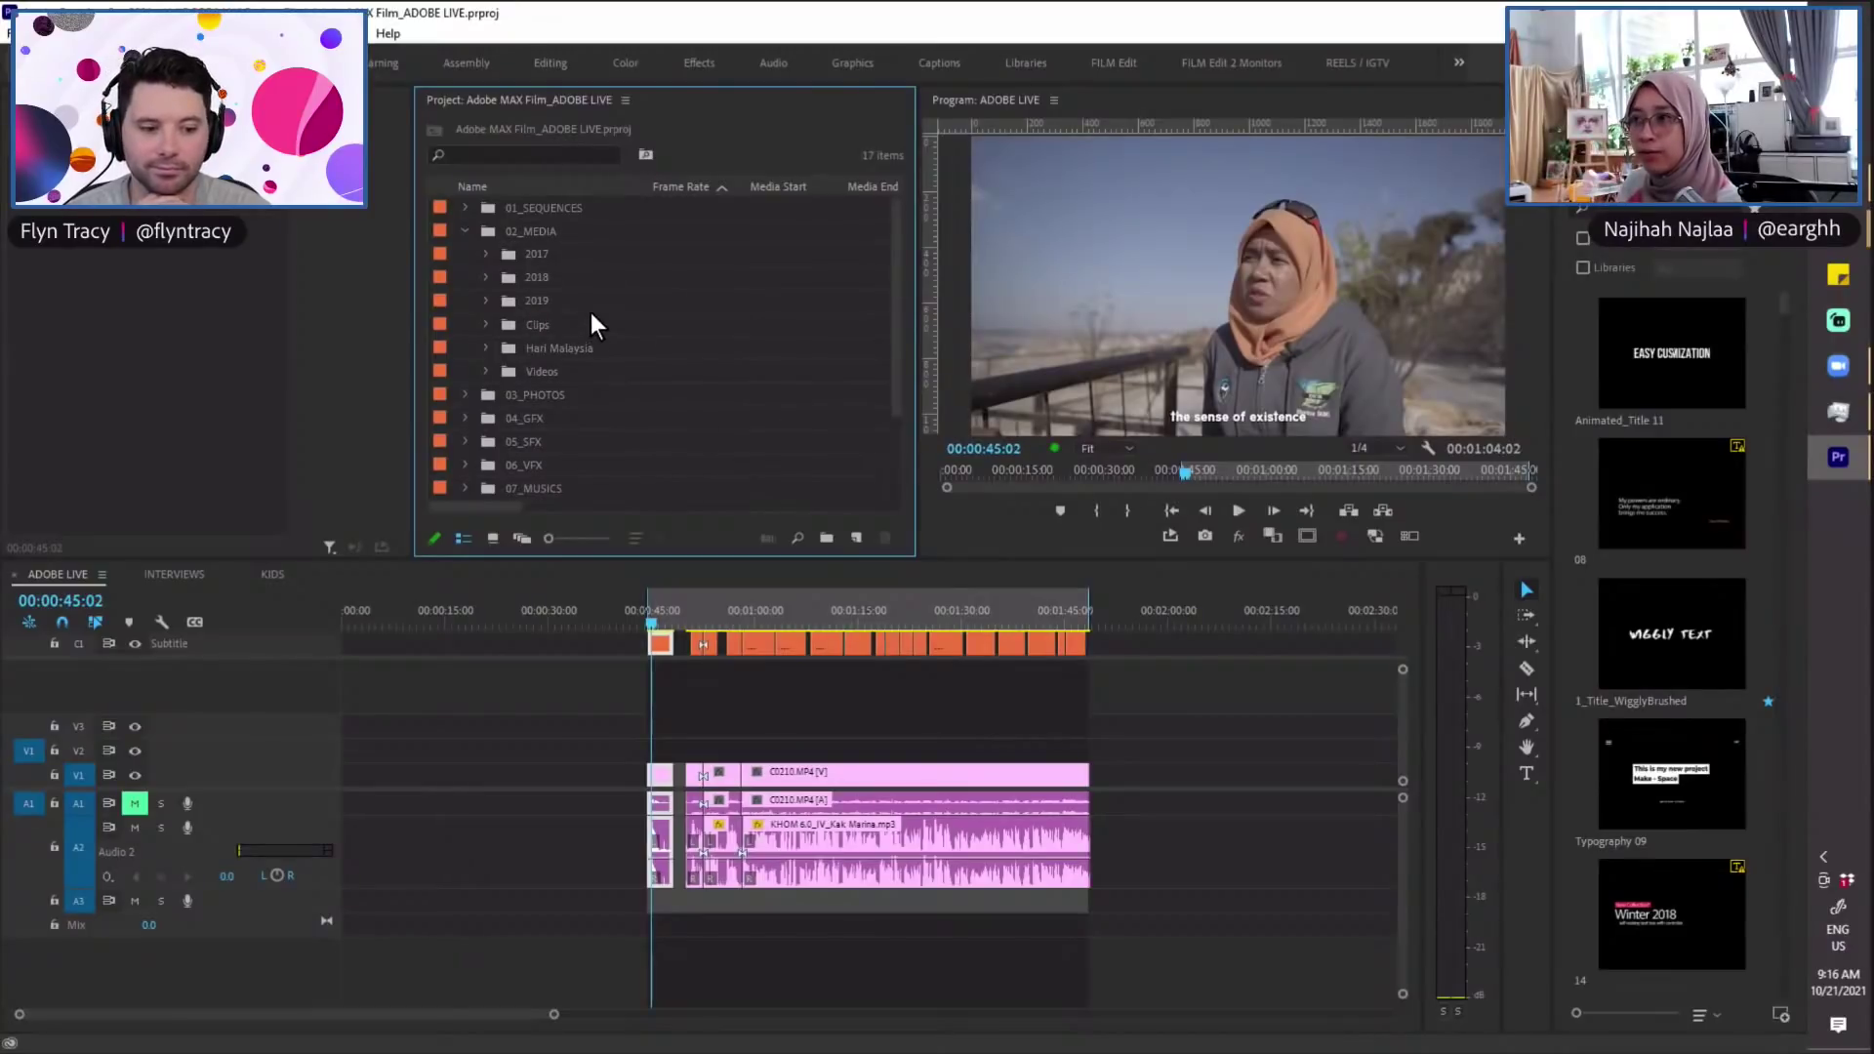
click(513, 256)
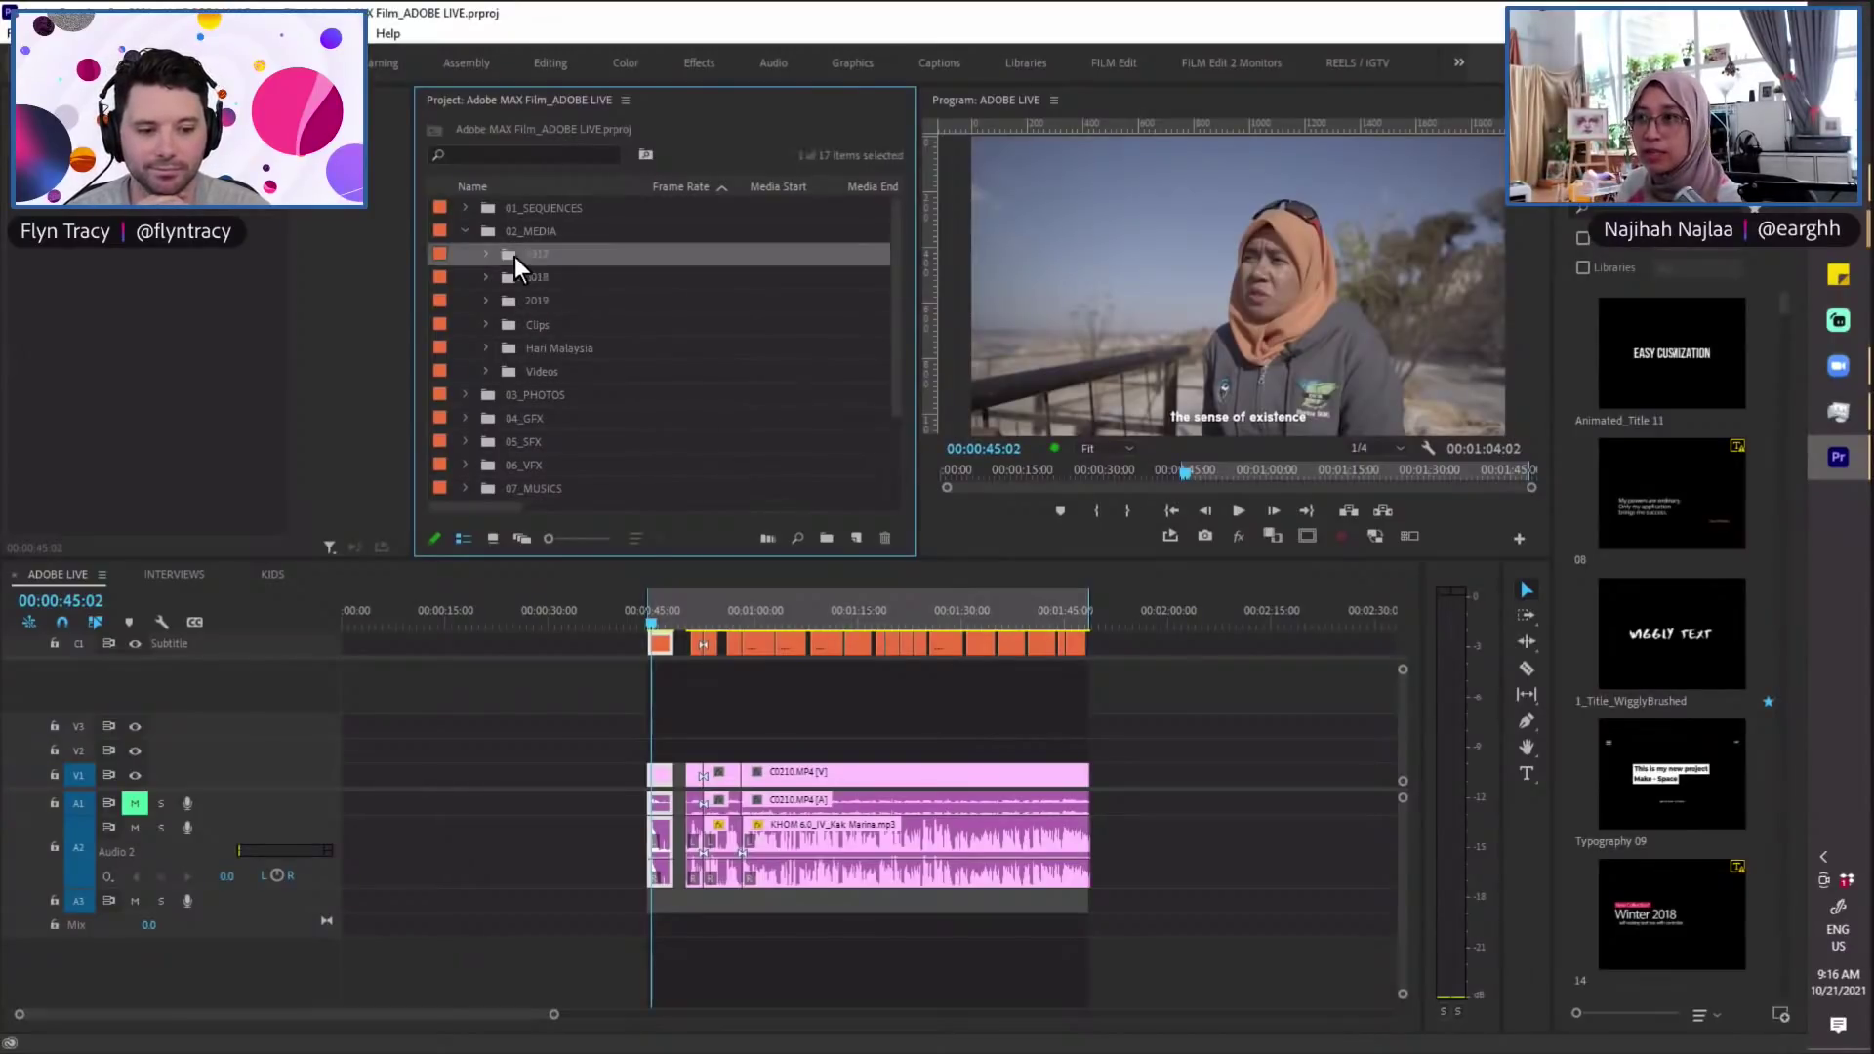
click(483, 255)
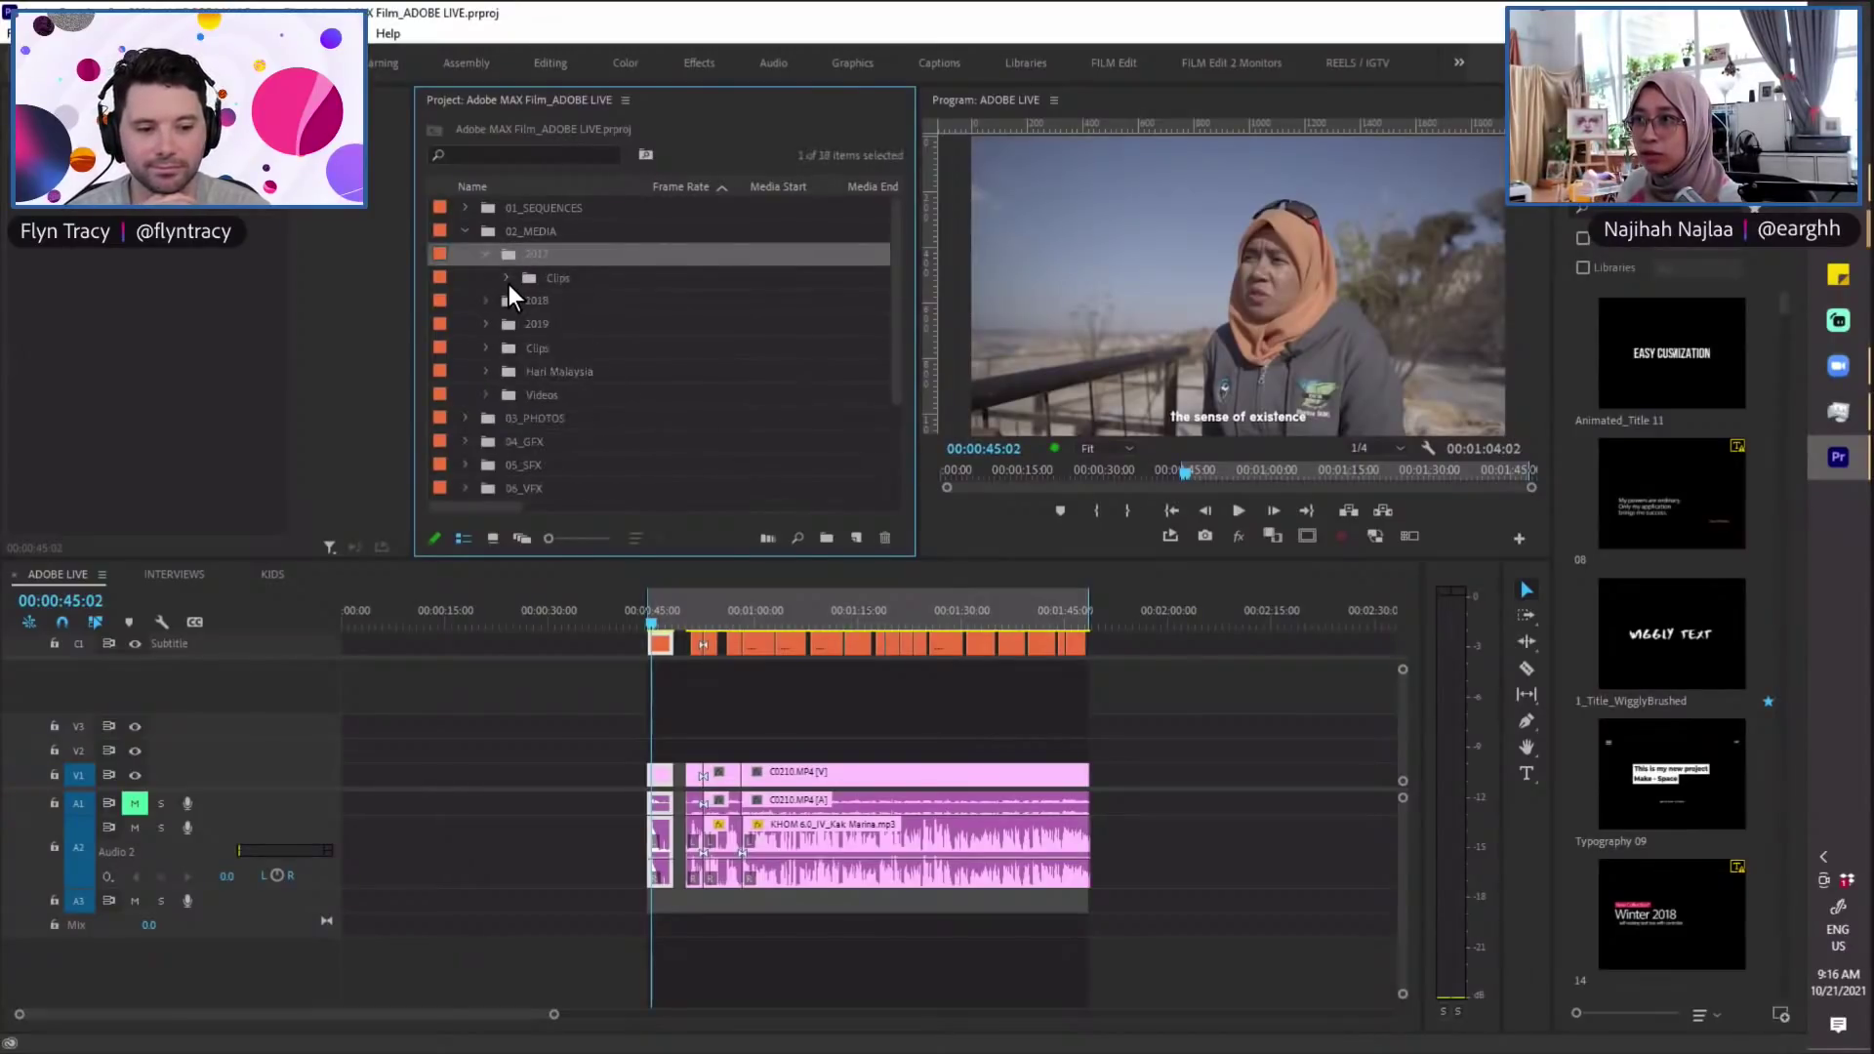
click(483, 254)
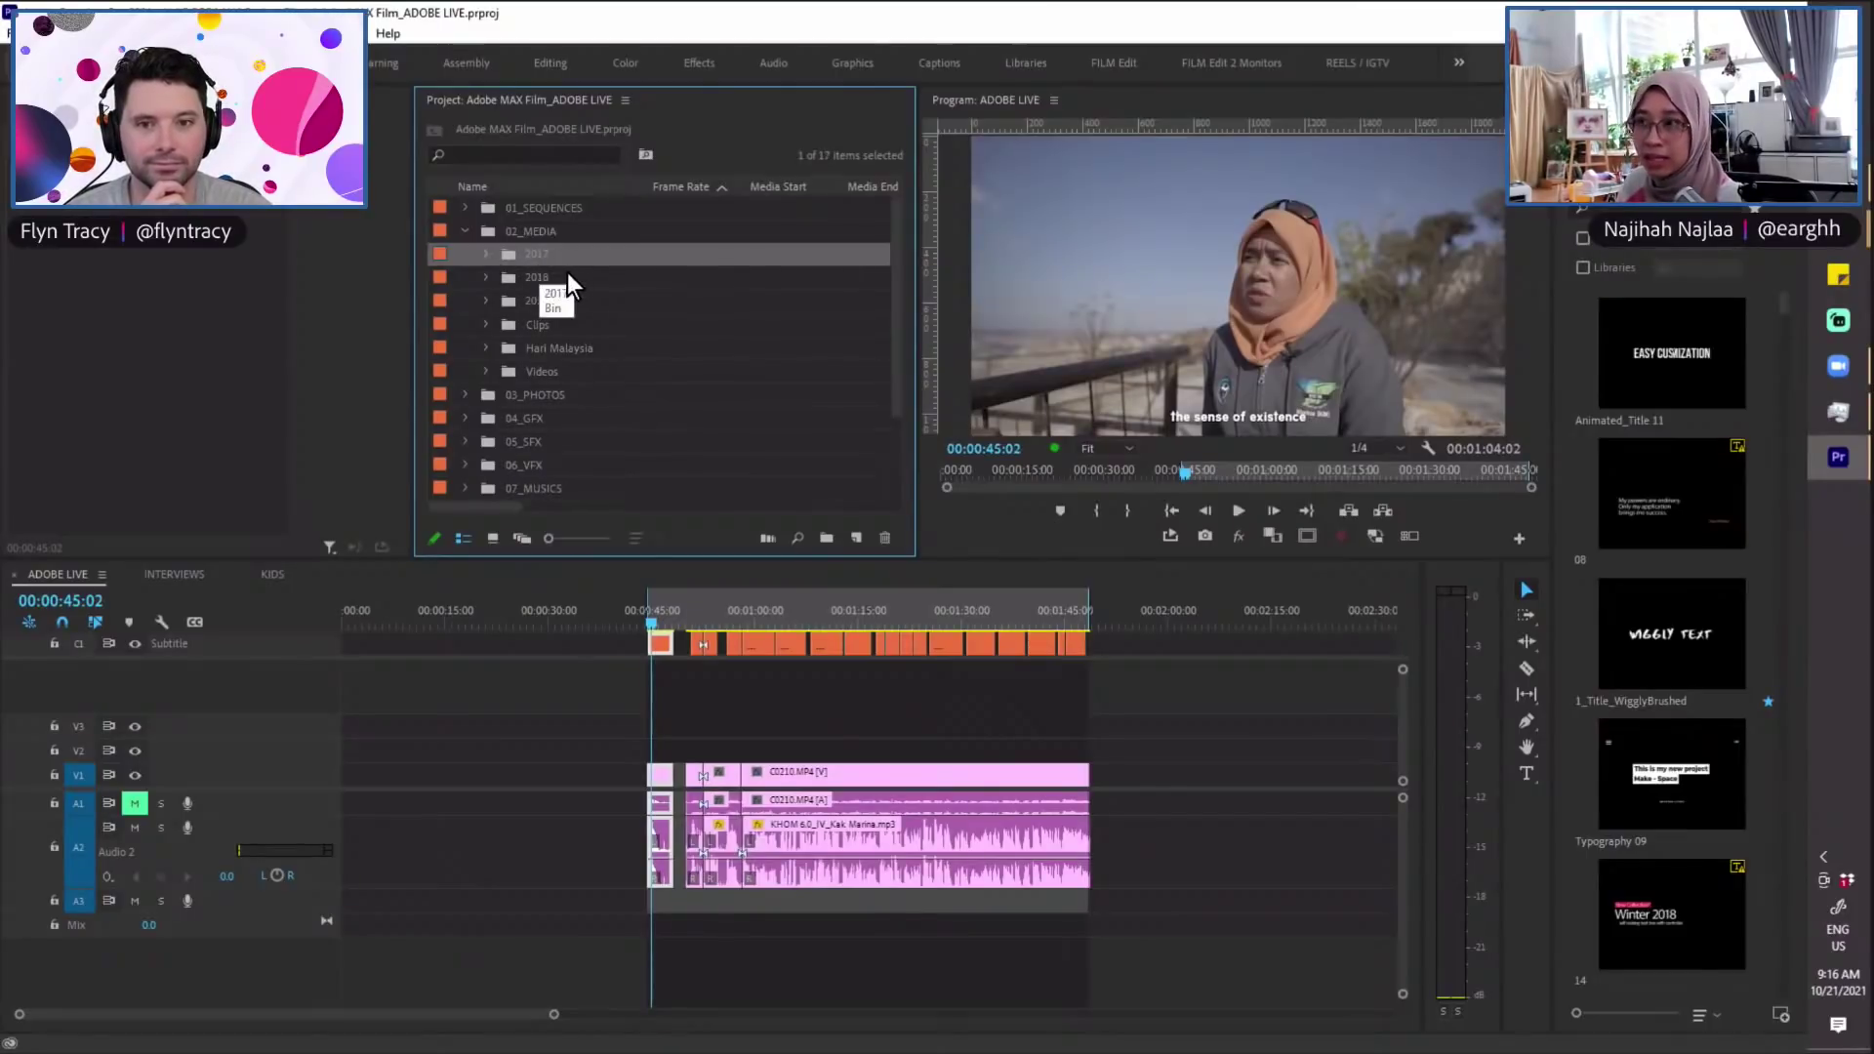
click(566, 273)
click(566, 301)
click(486, 300)
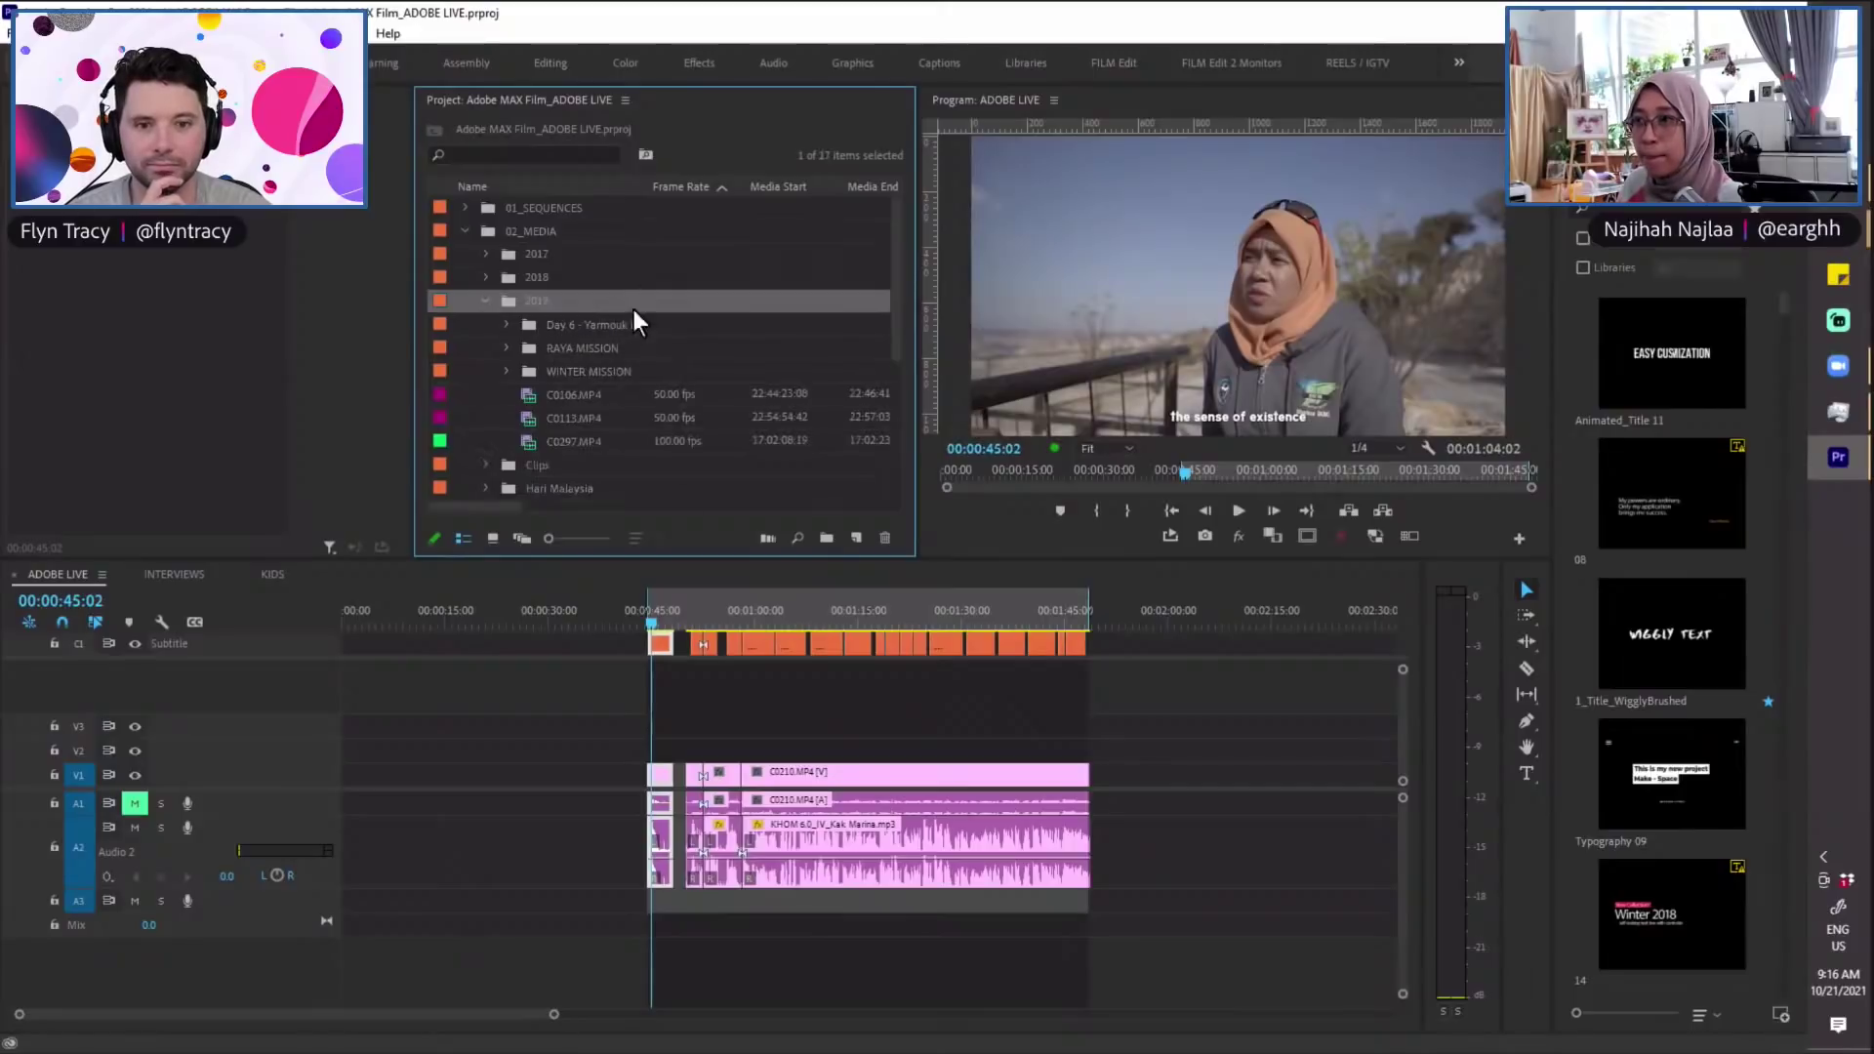
Step: Scrub through the interview in the ADOBE LIVE sequence and place the playhead at 00:00:57:03
click(658, 628)
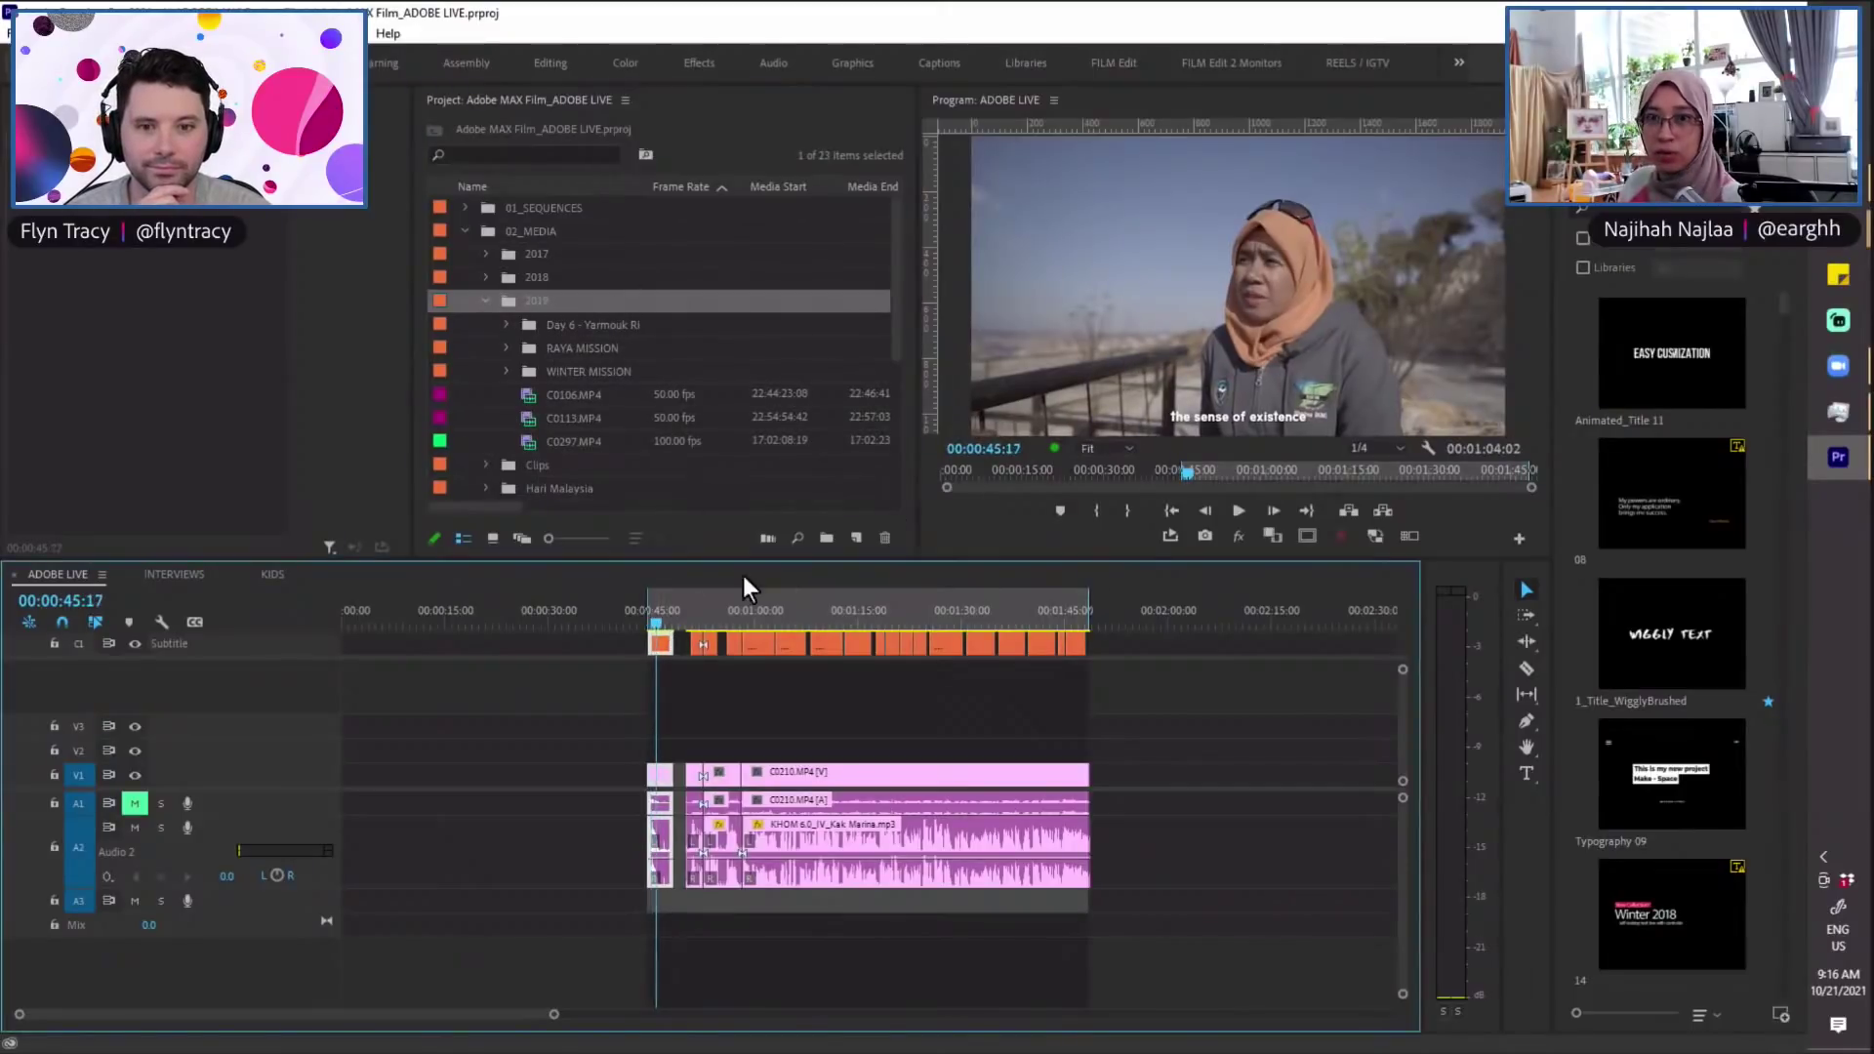
drag(675, 617, 728, 612)
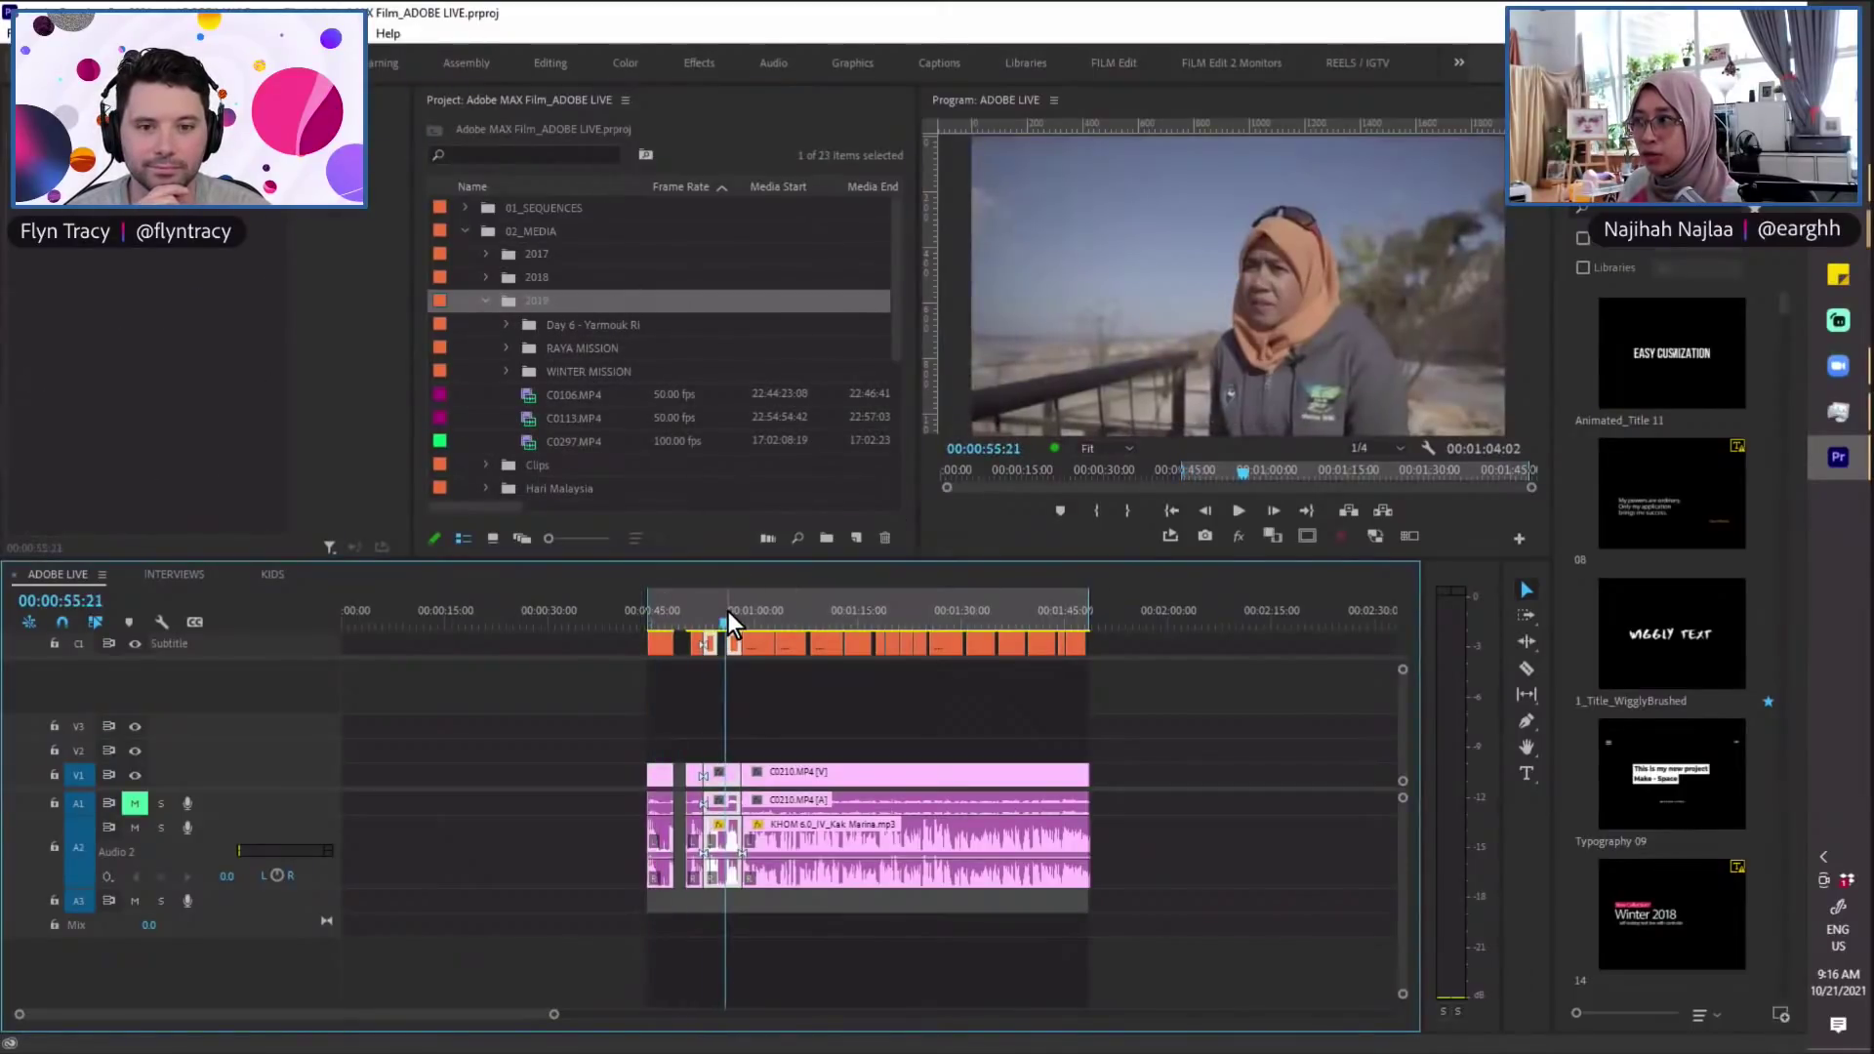
click(736, 611)
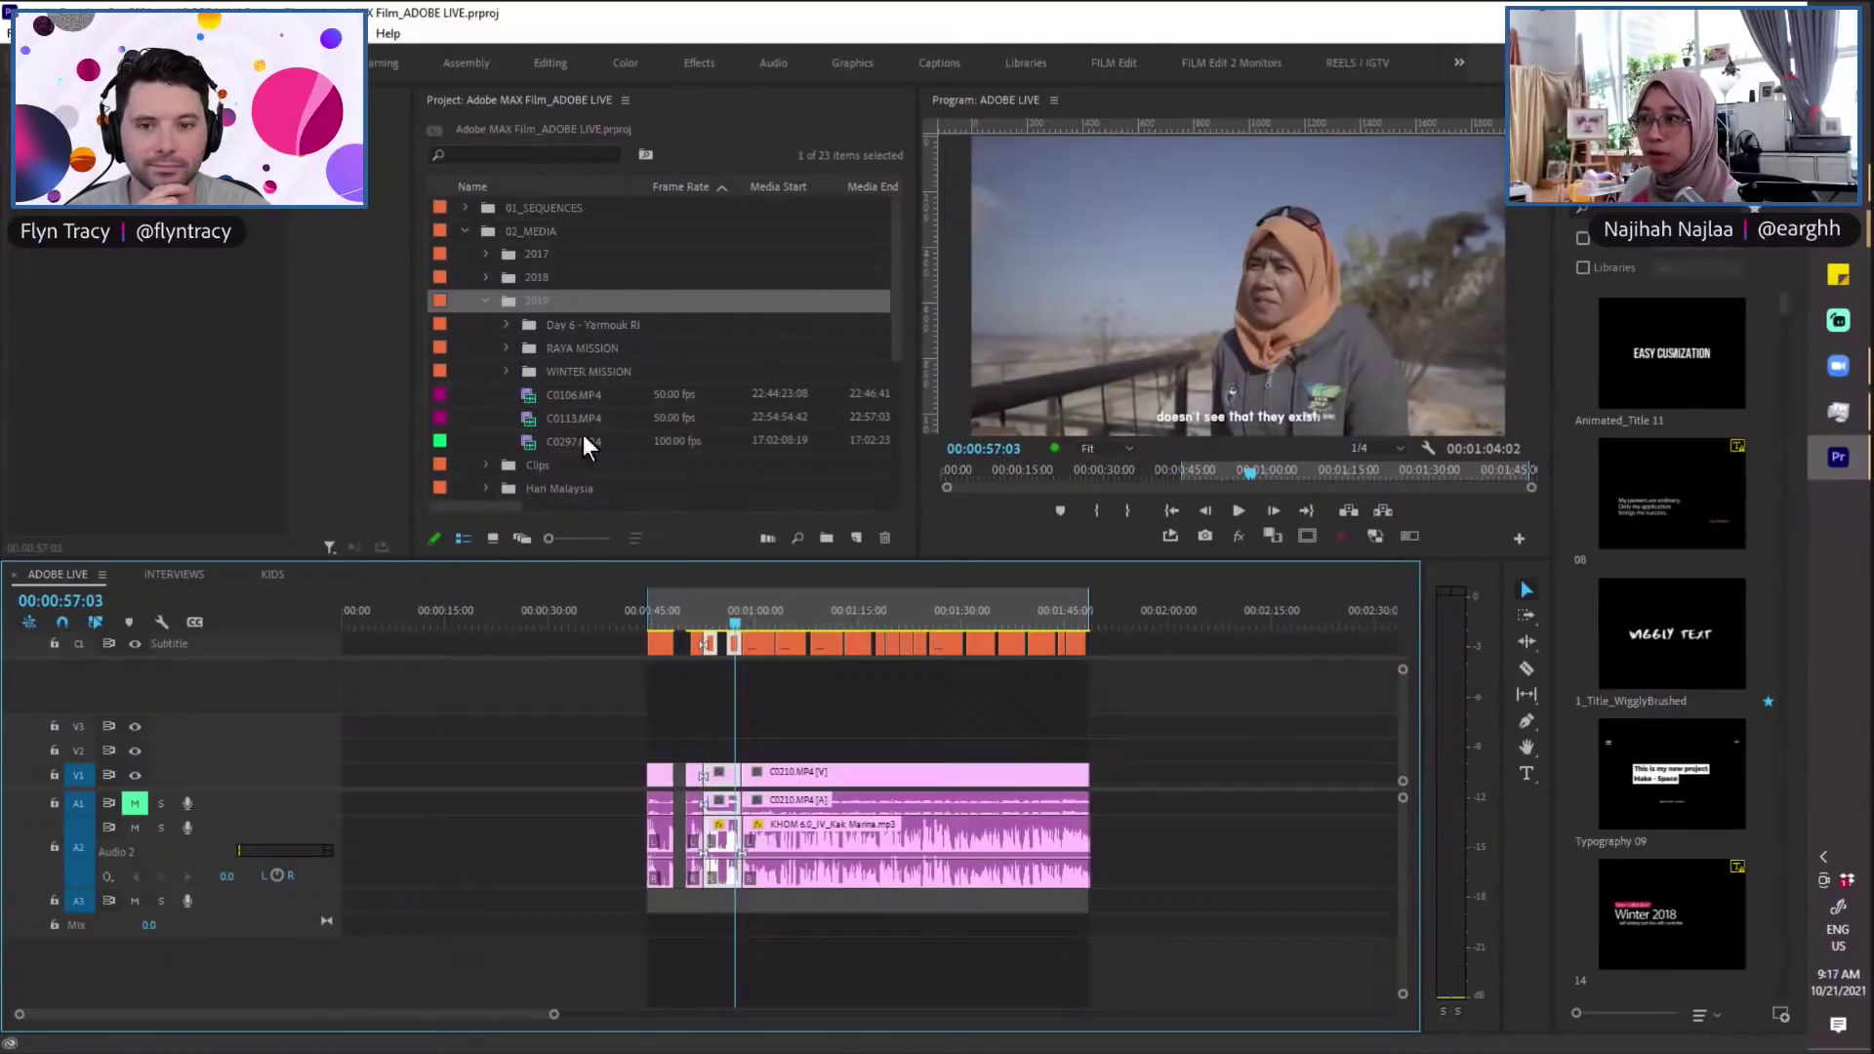
Step: Look into the WINTER MISSION bin inside 2019 and collapse it again
click(586, 375)
click(508, 375)
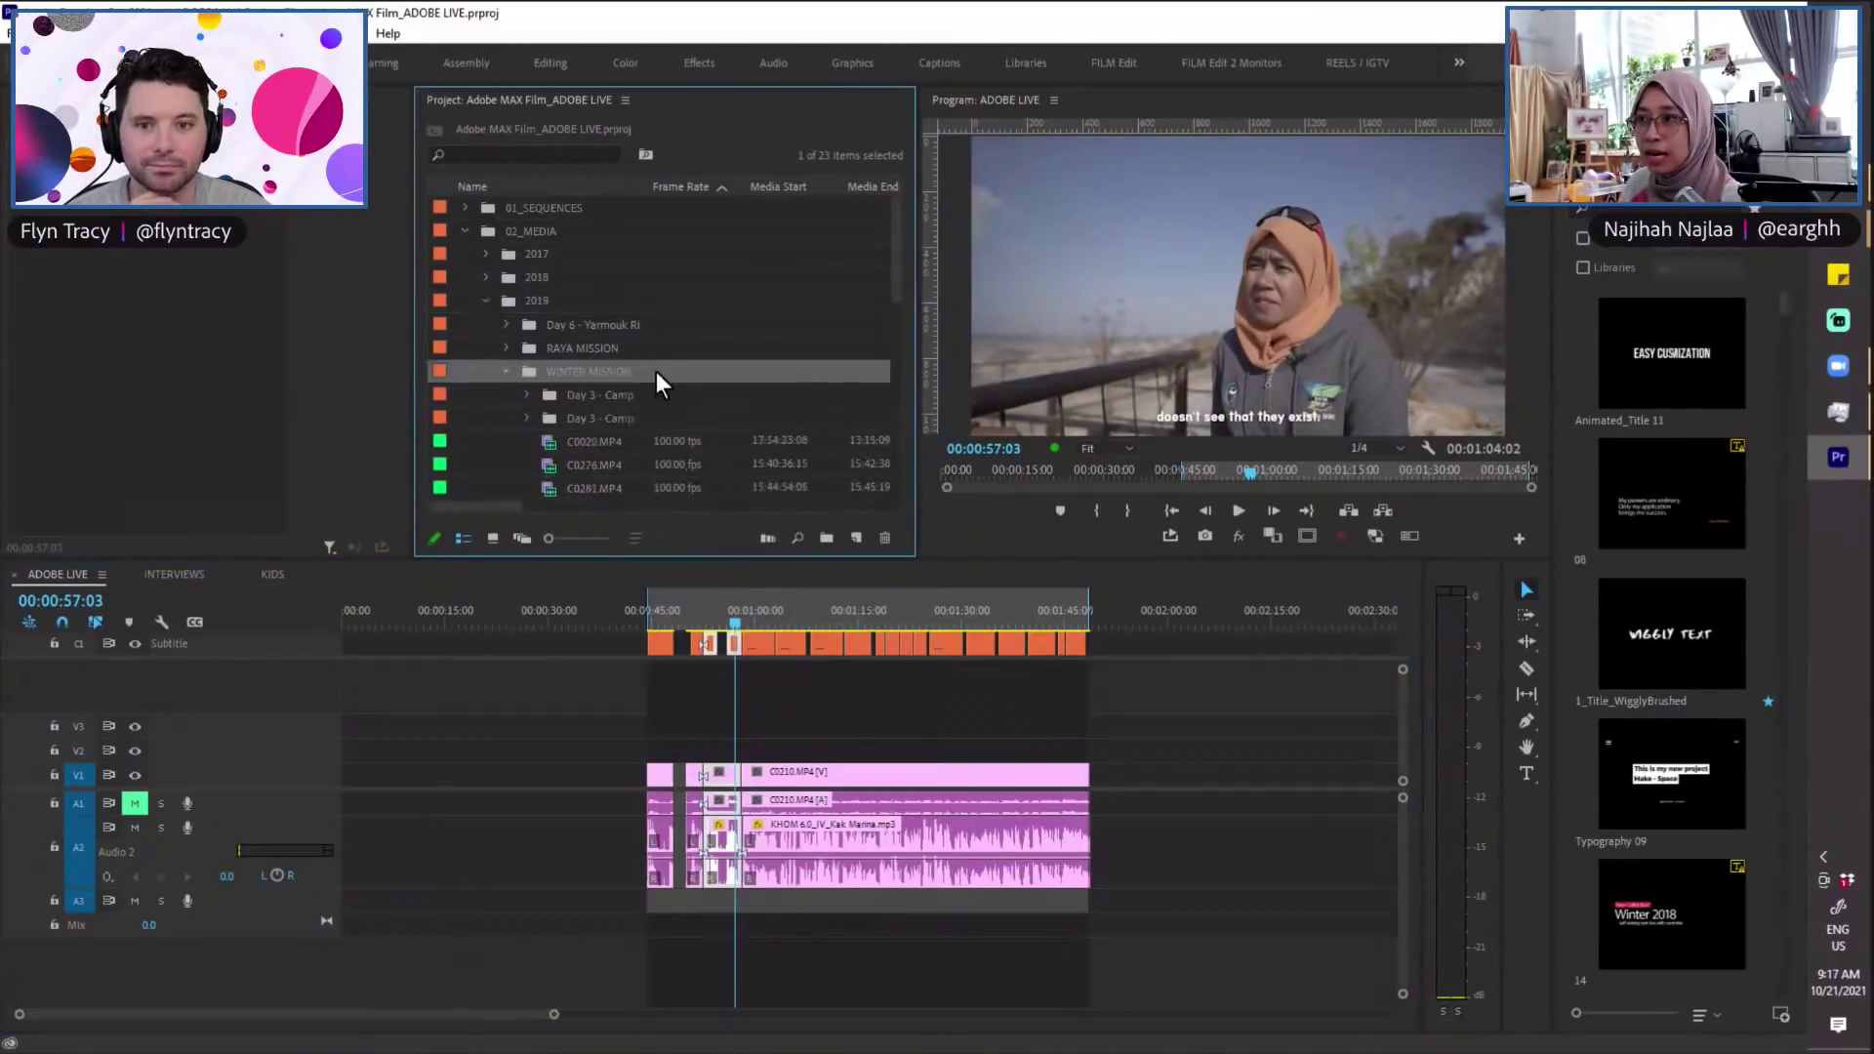
mouse_move(893, 274)
mouse_down()
mouse_move(888, 326)
mouse_move(893, 267)
mouse_up()
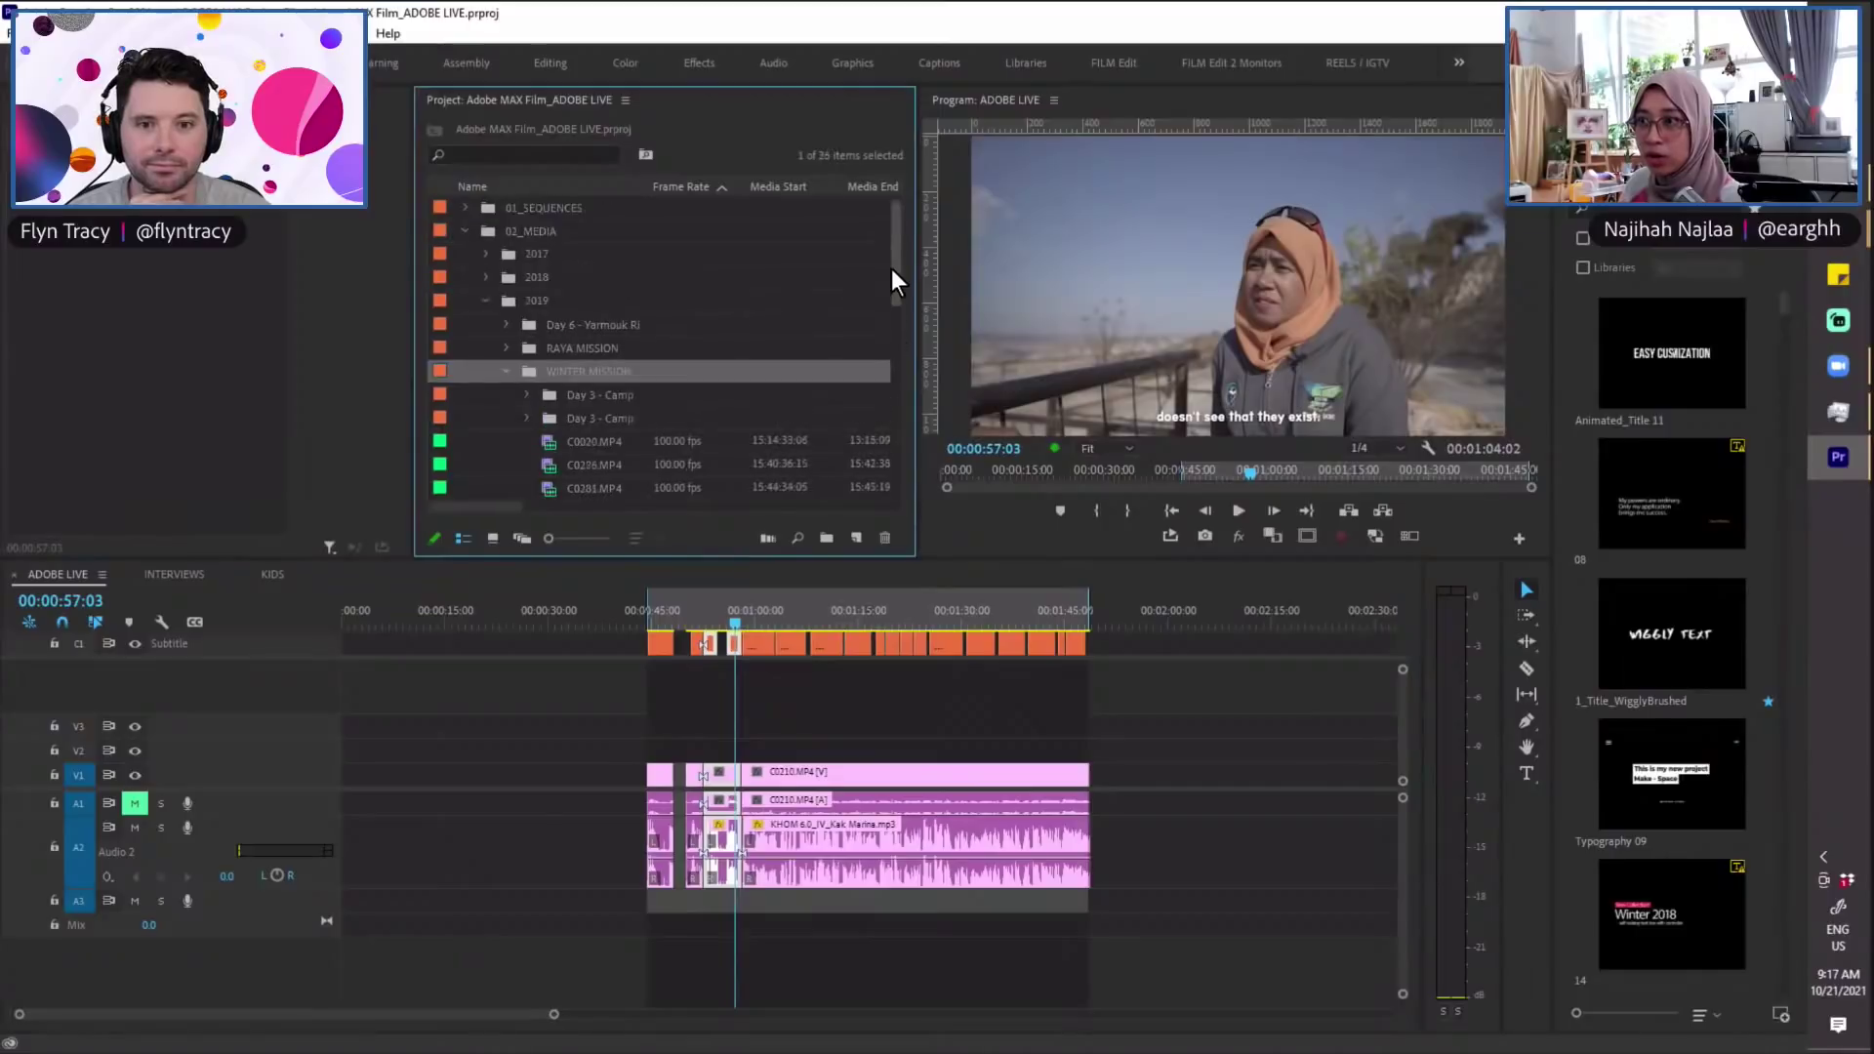
click(506, 370)
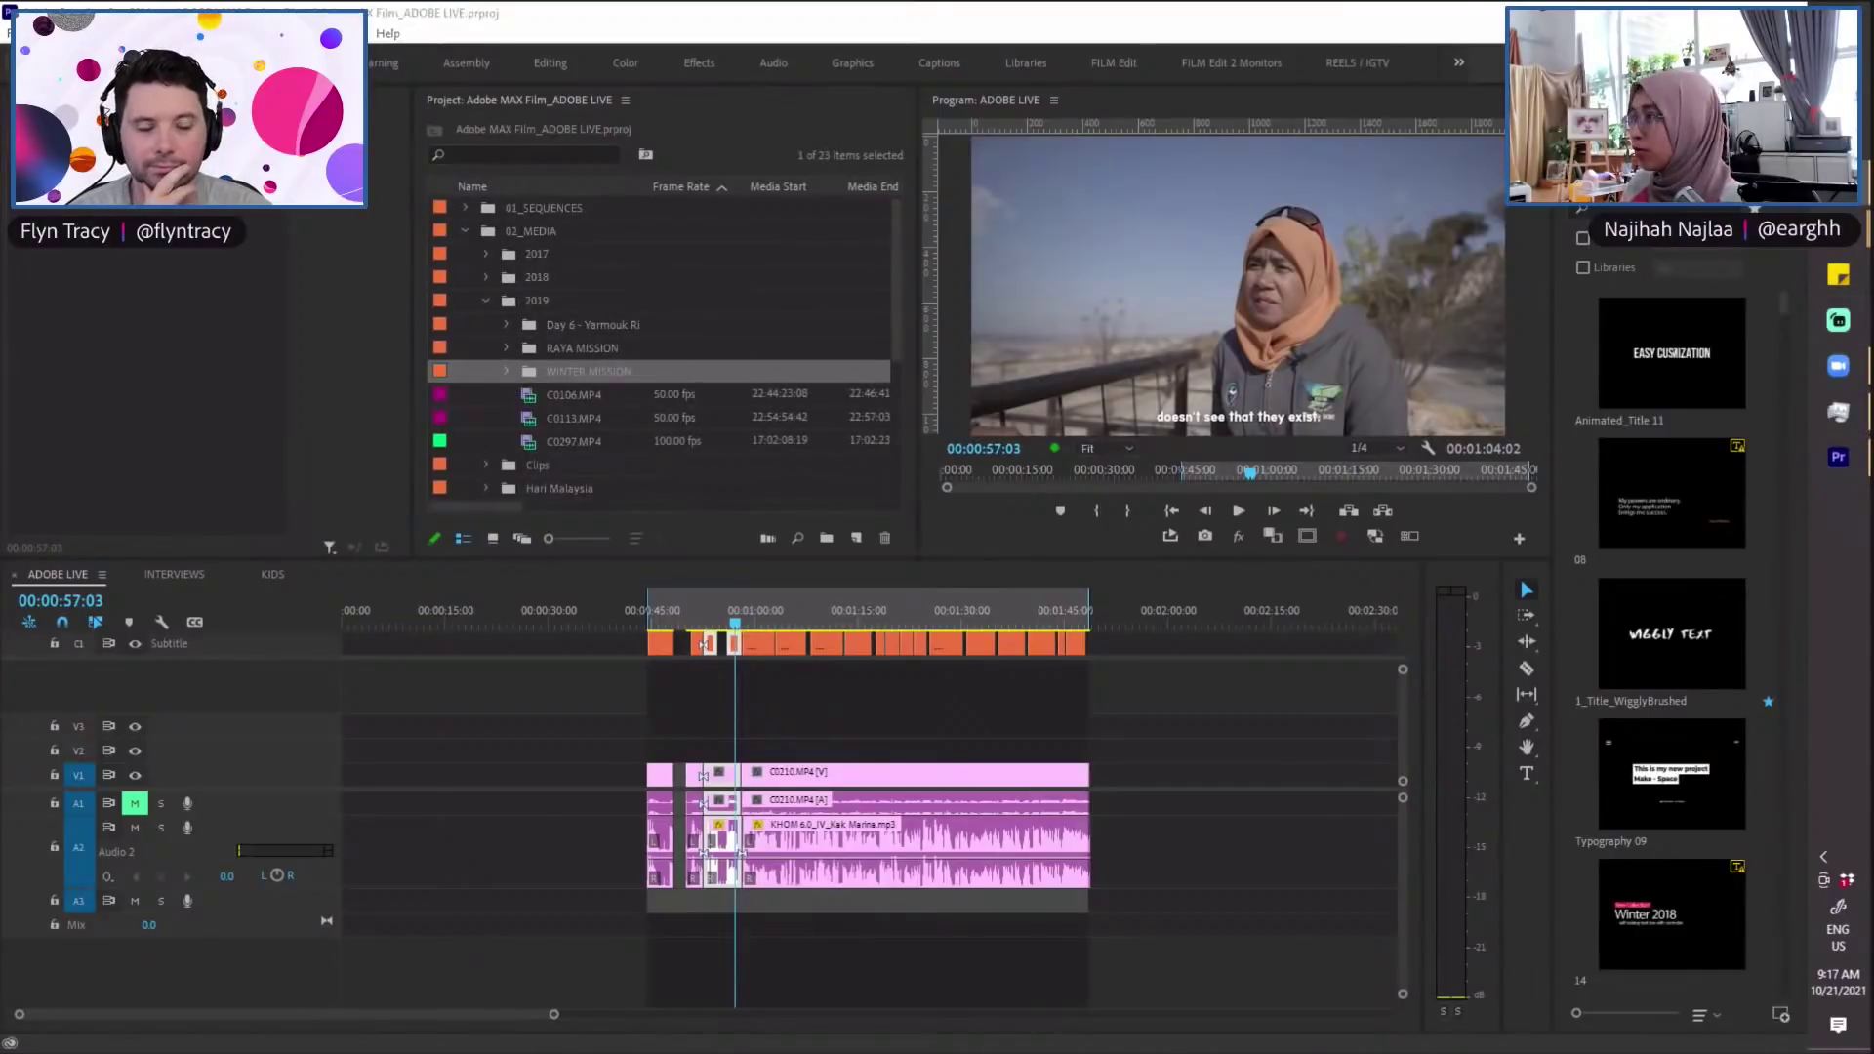
Step: Switch to File Explorer, inspect the KHOM Light of Hope 6.0 folder and its Day 3 - Camp 4, 5, 6 subfolder, and return to Premiere Pro
key(alt+Tab)
click(656, 283)
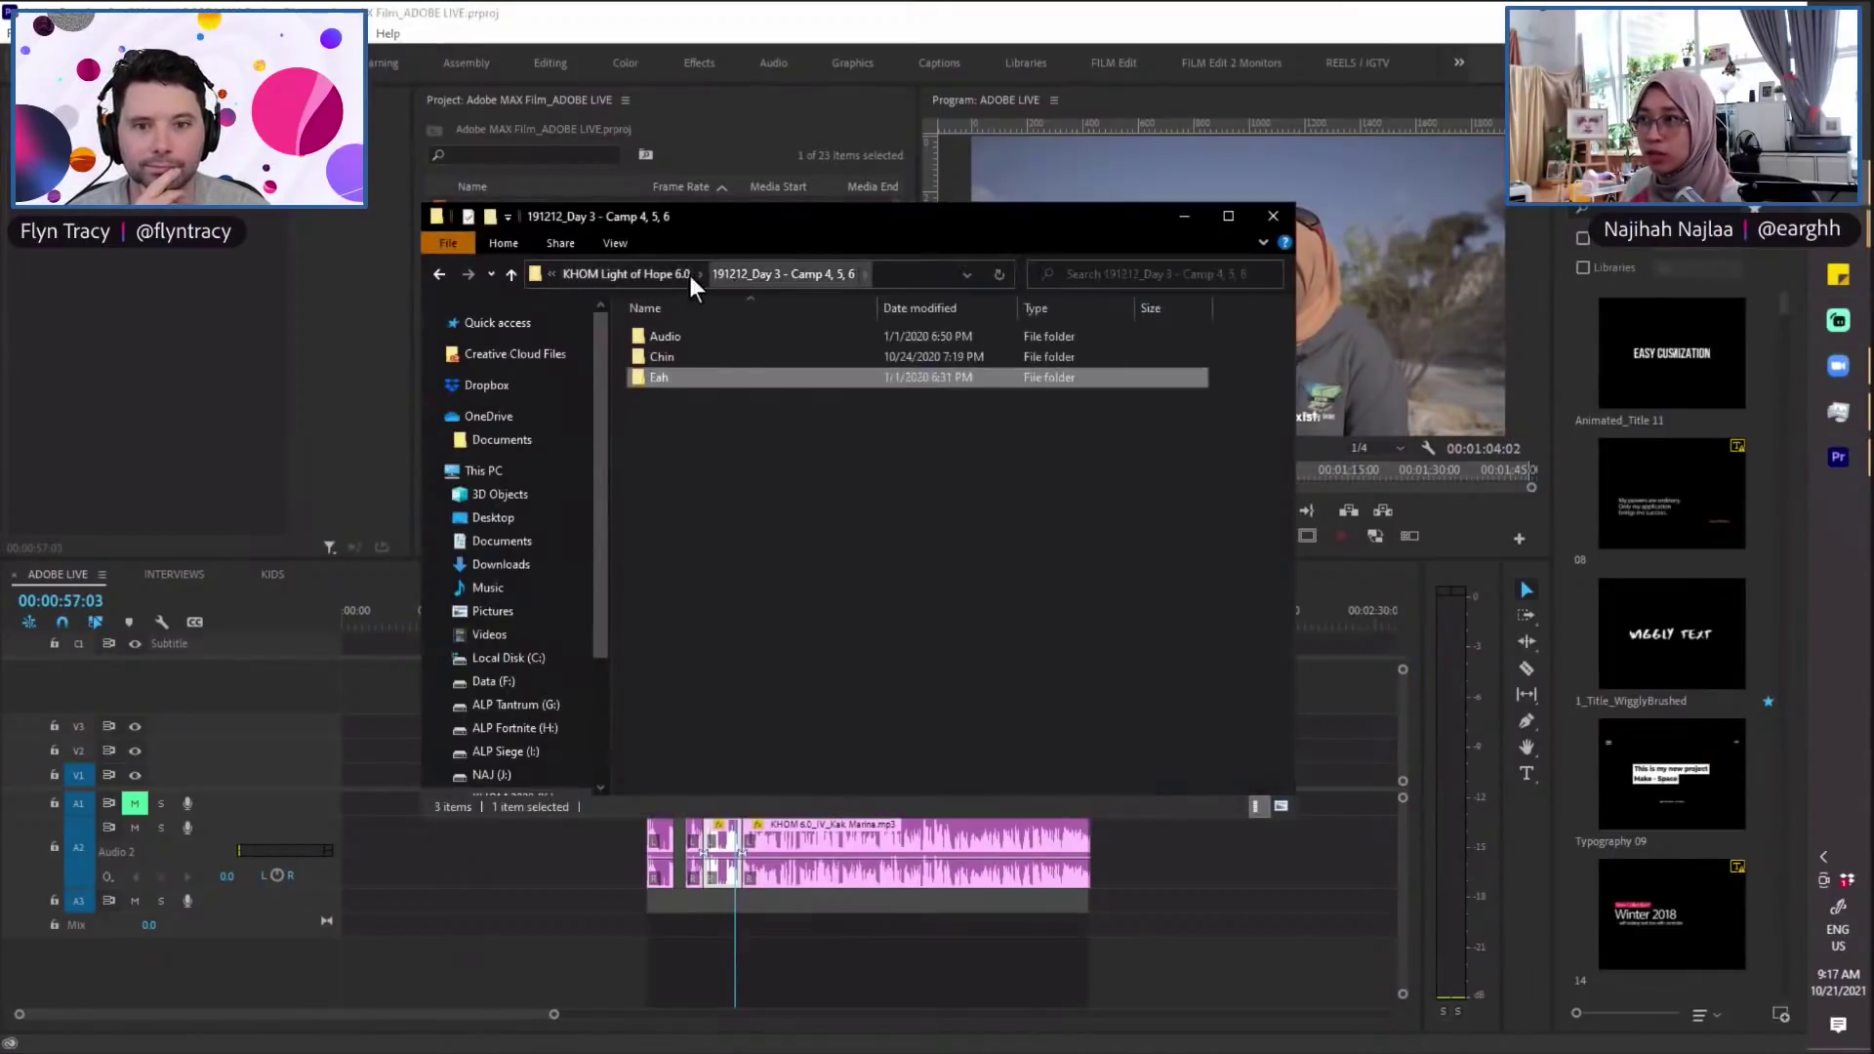
click(690, 276)
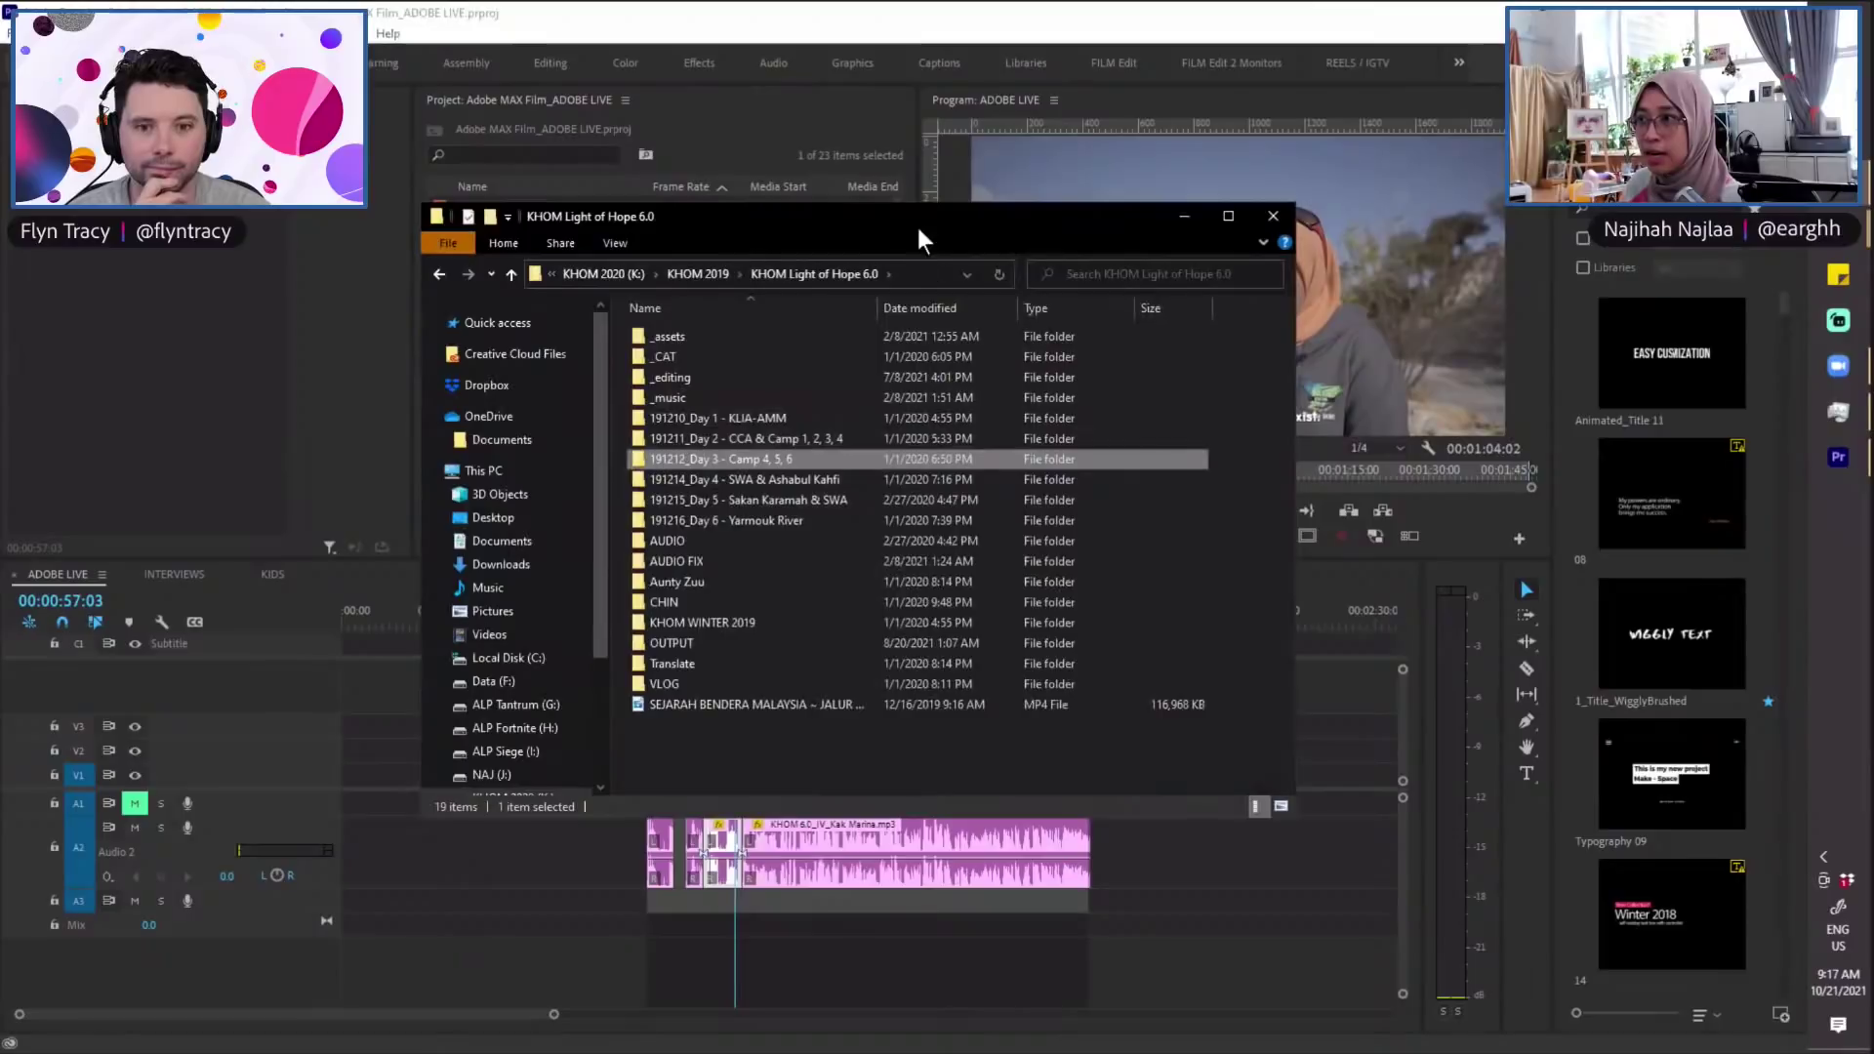
double_click(756, 461)
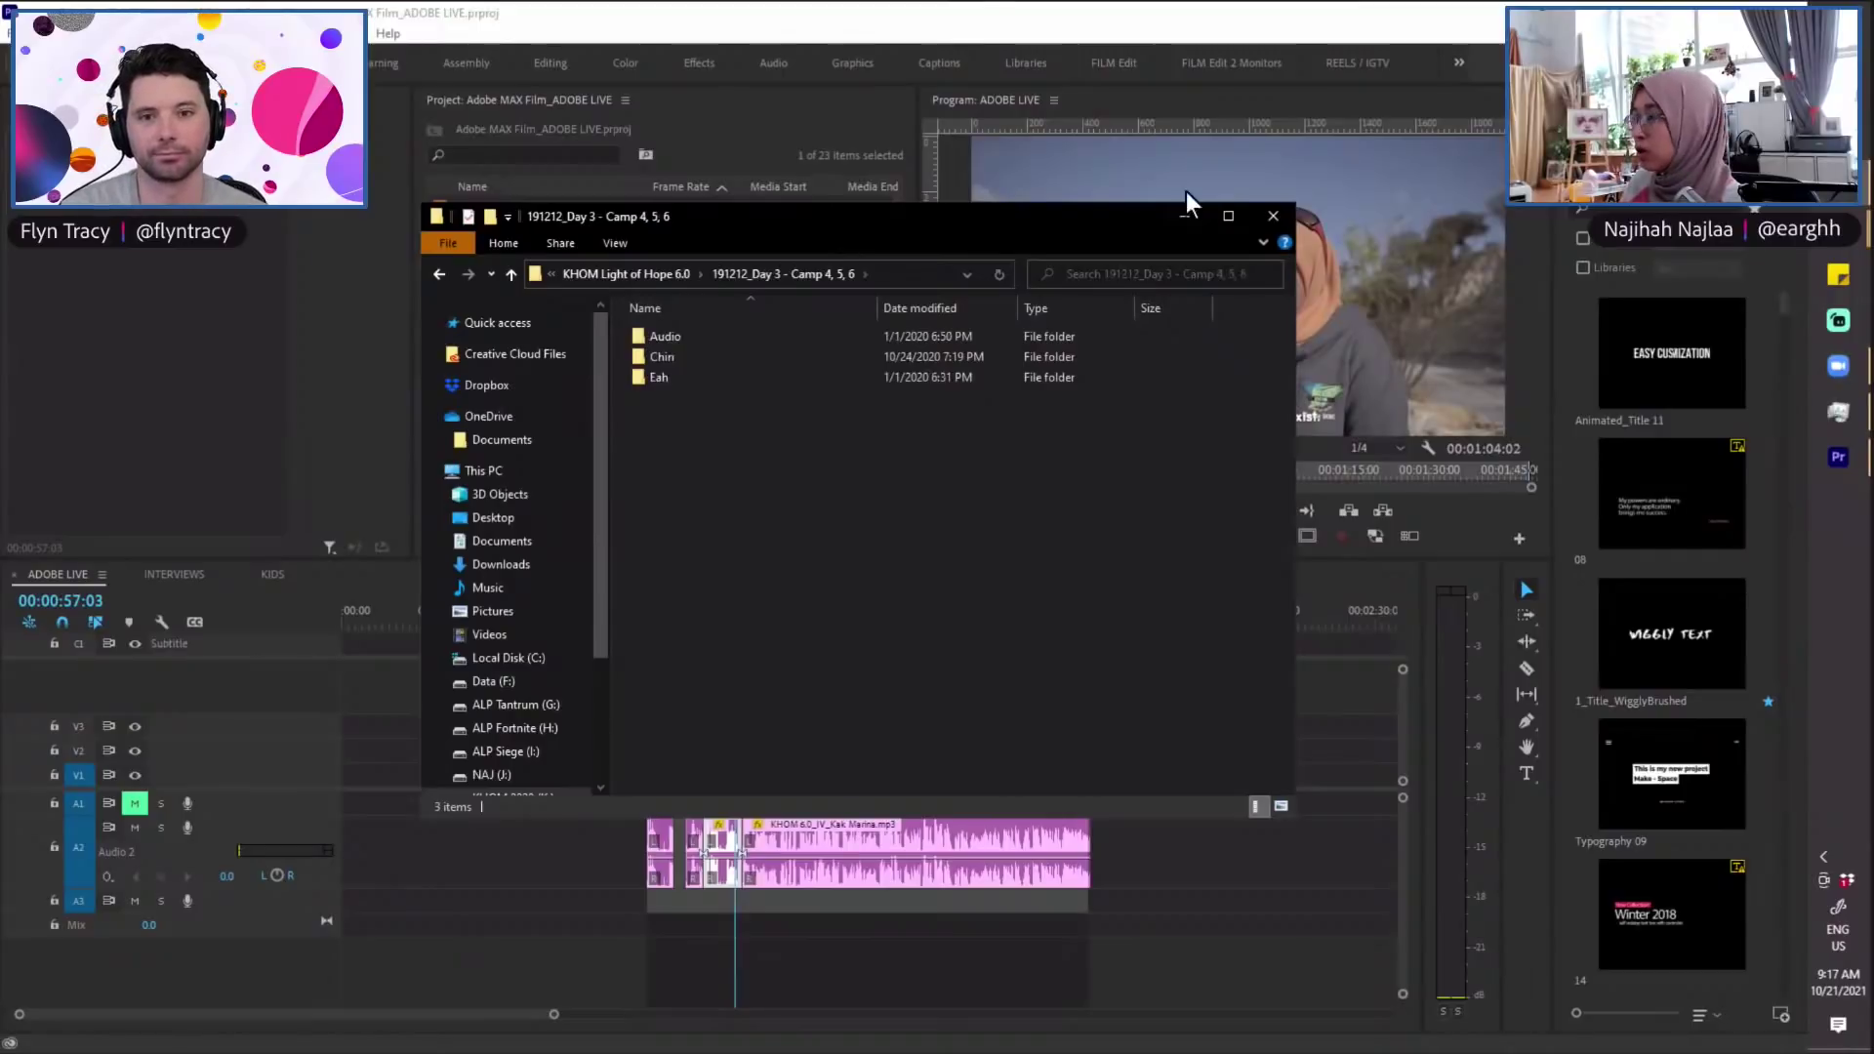
click(1426, 347)
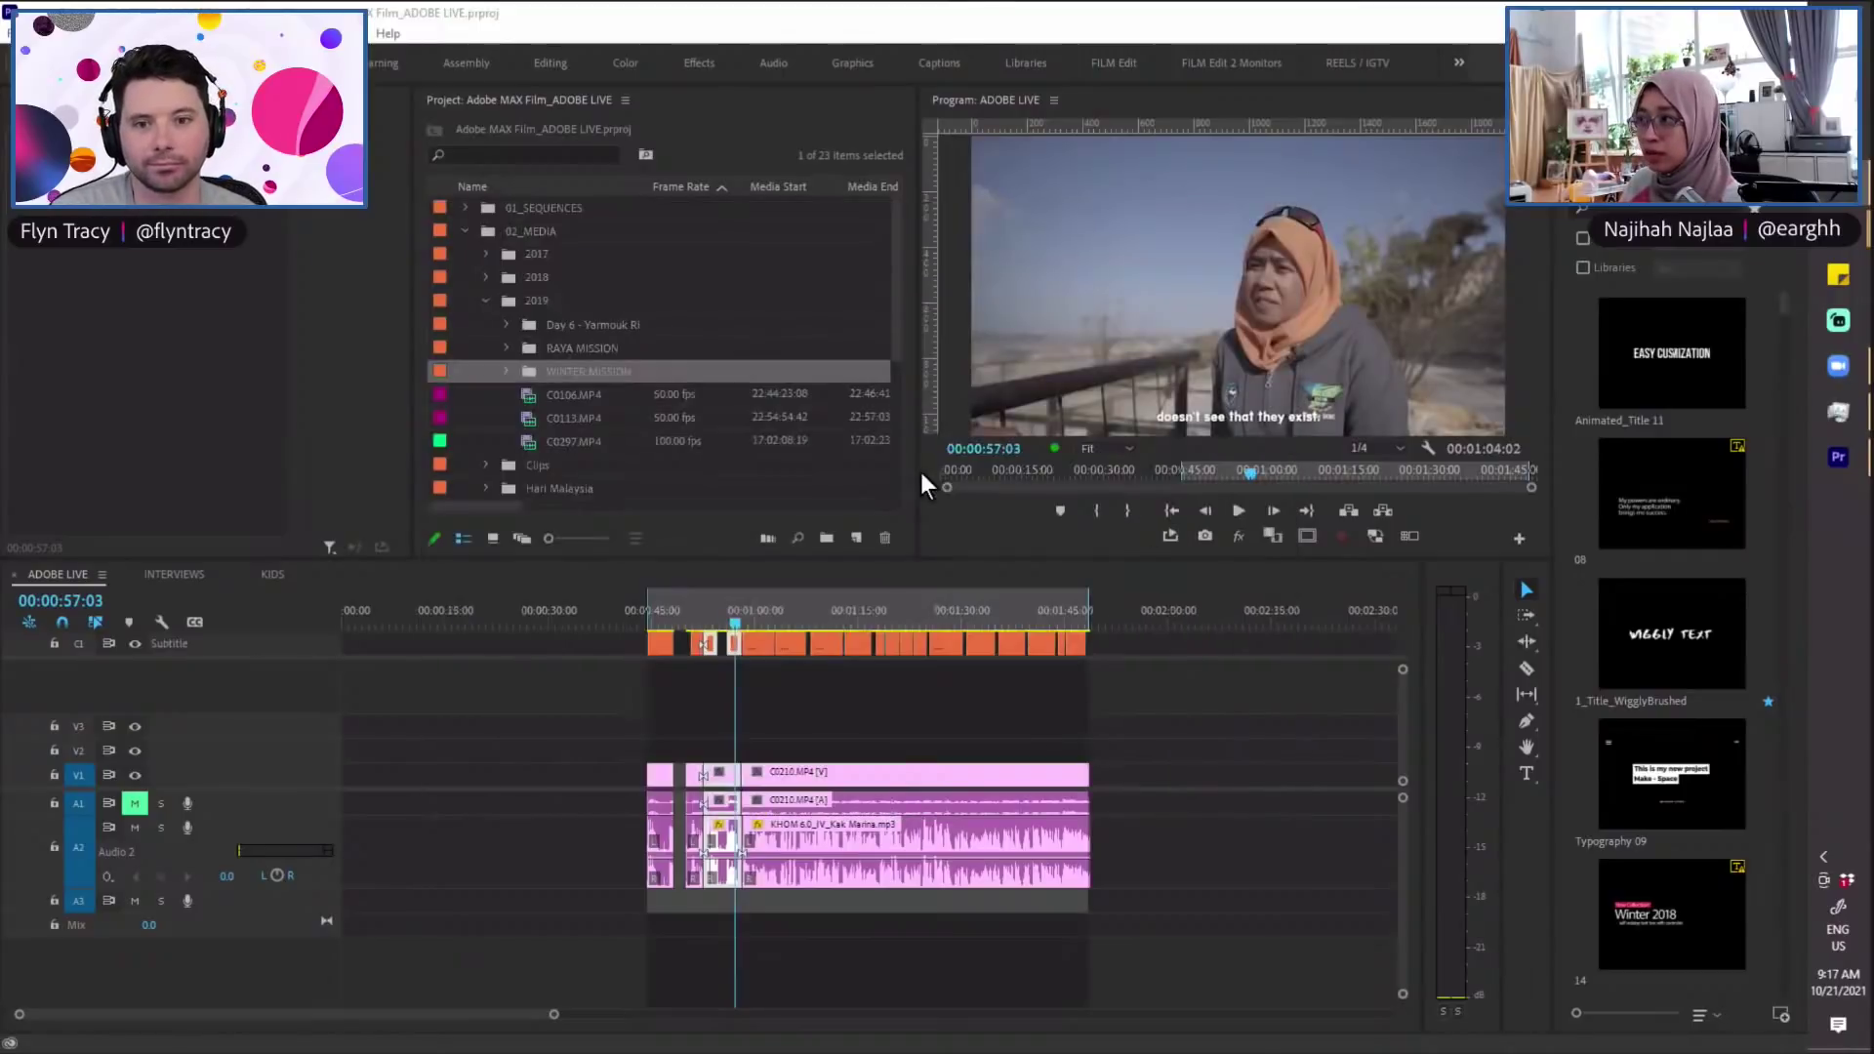
Step: Expand the WINTER MISSION bin and look through its clips
click(507, 372)
scroll(634, 410, down, 5)
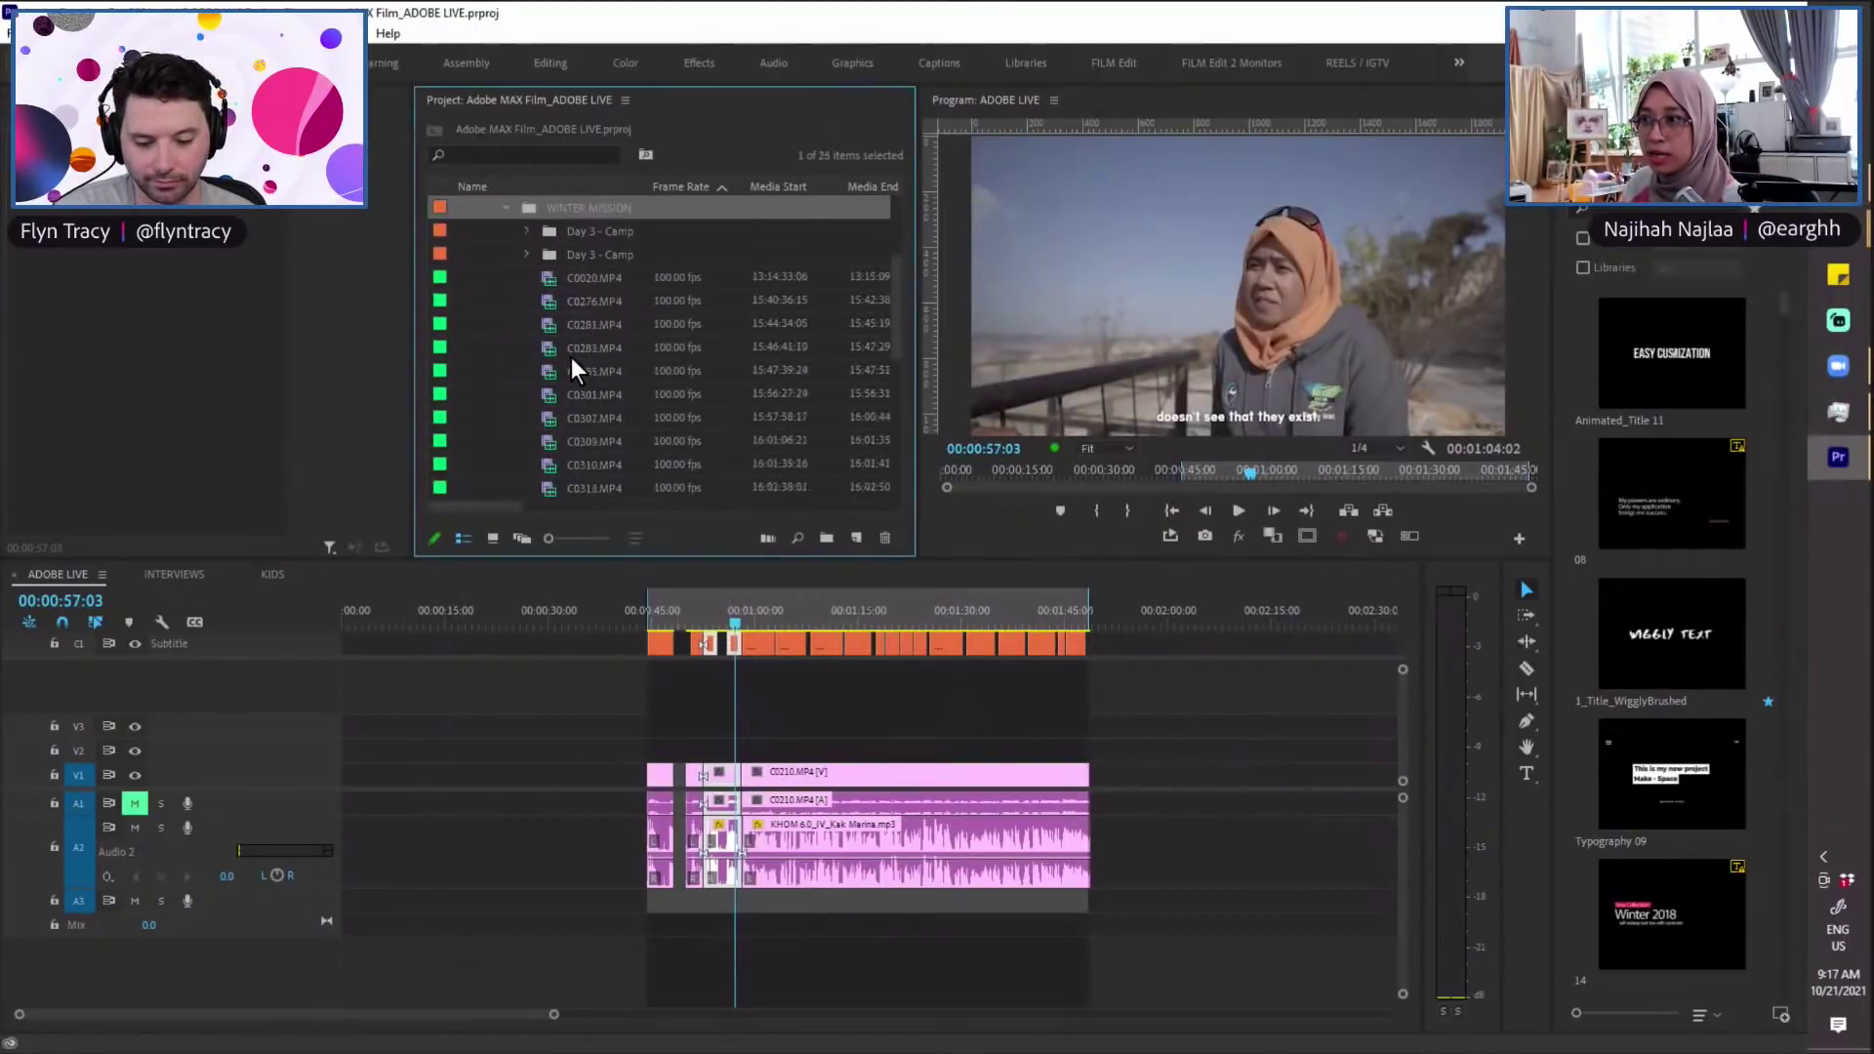
Step: Compare how the project's bins appear in icon view and in list view, ending in list view
click(494, 537)
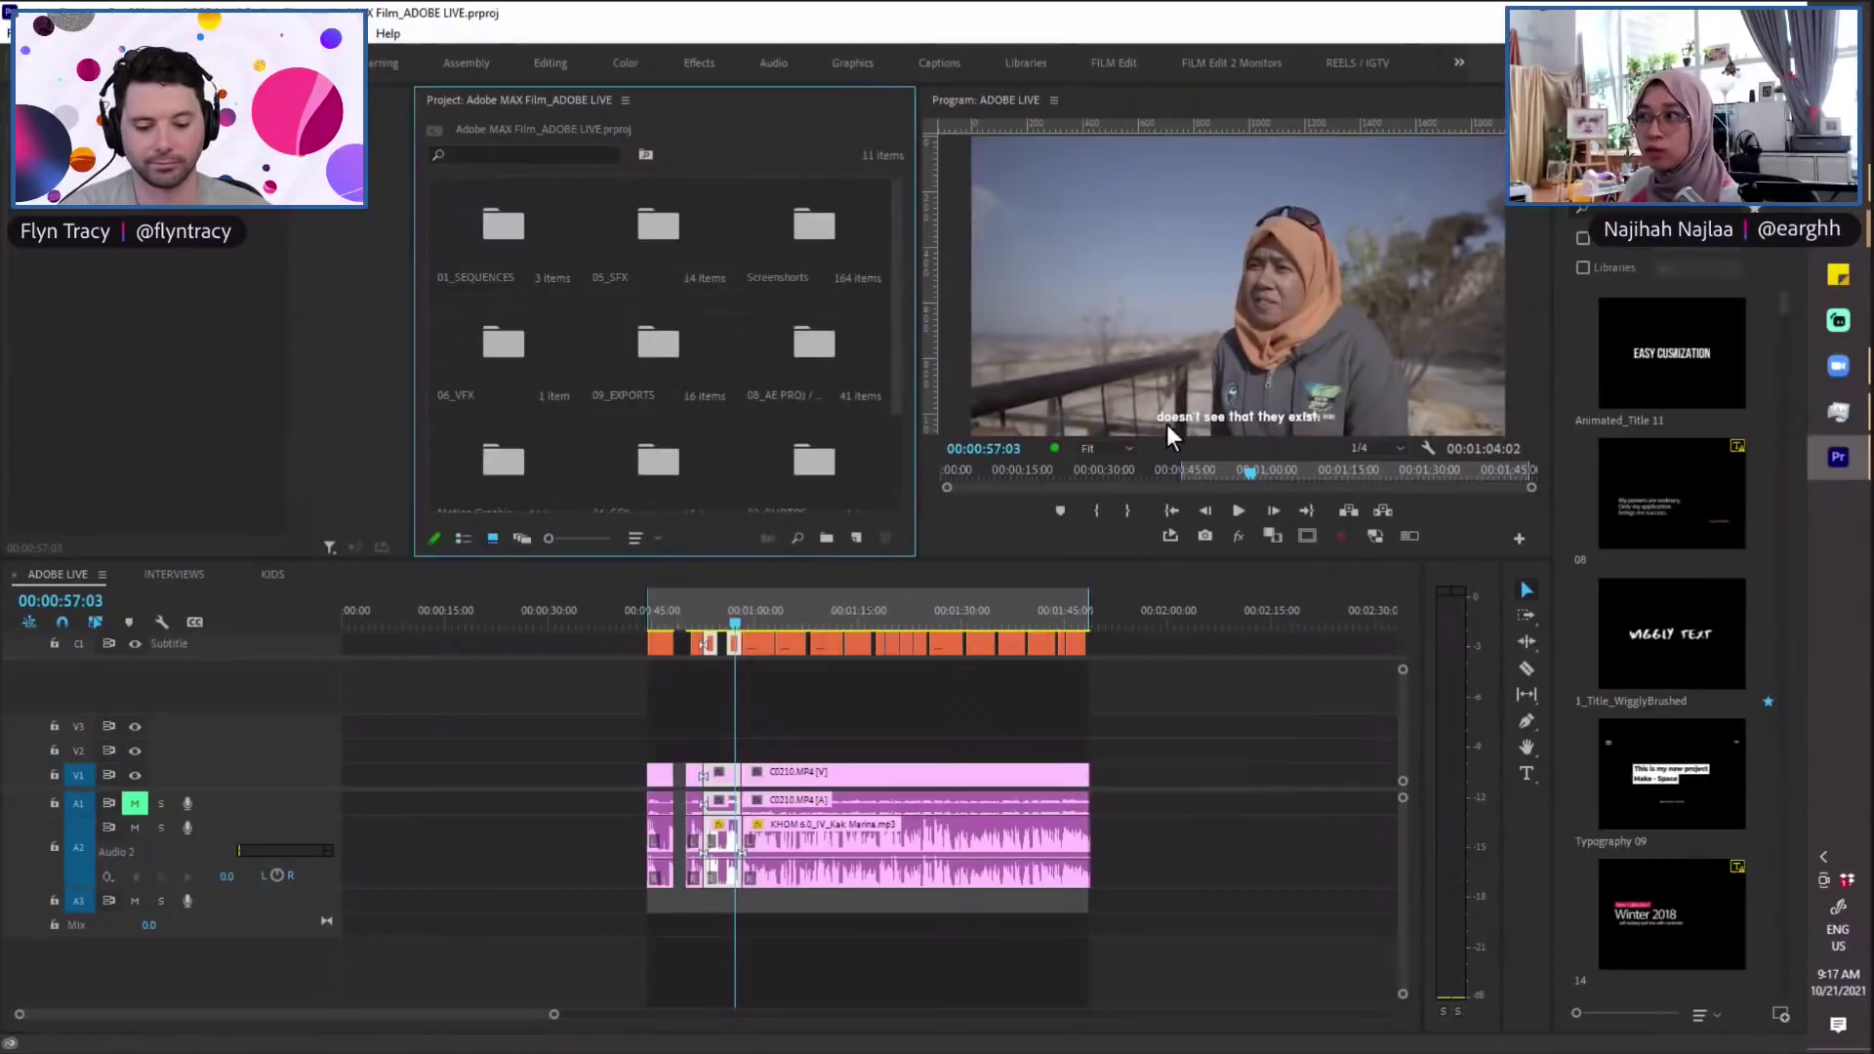
drag(893, 253, 894, 443)
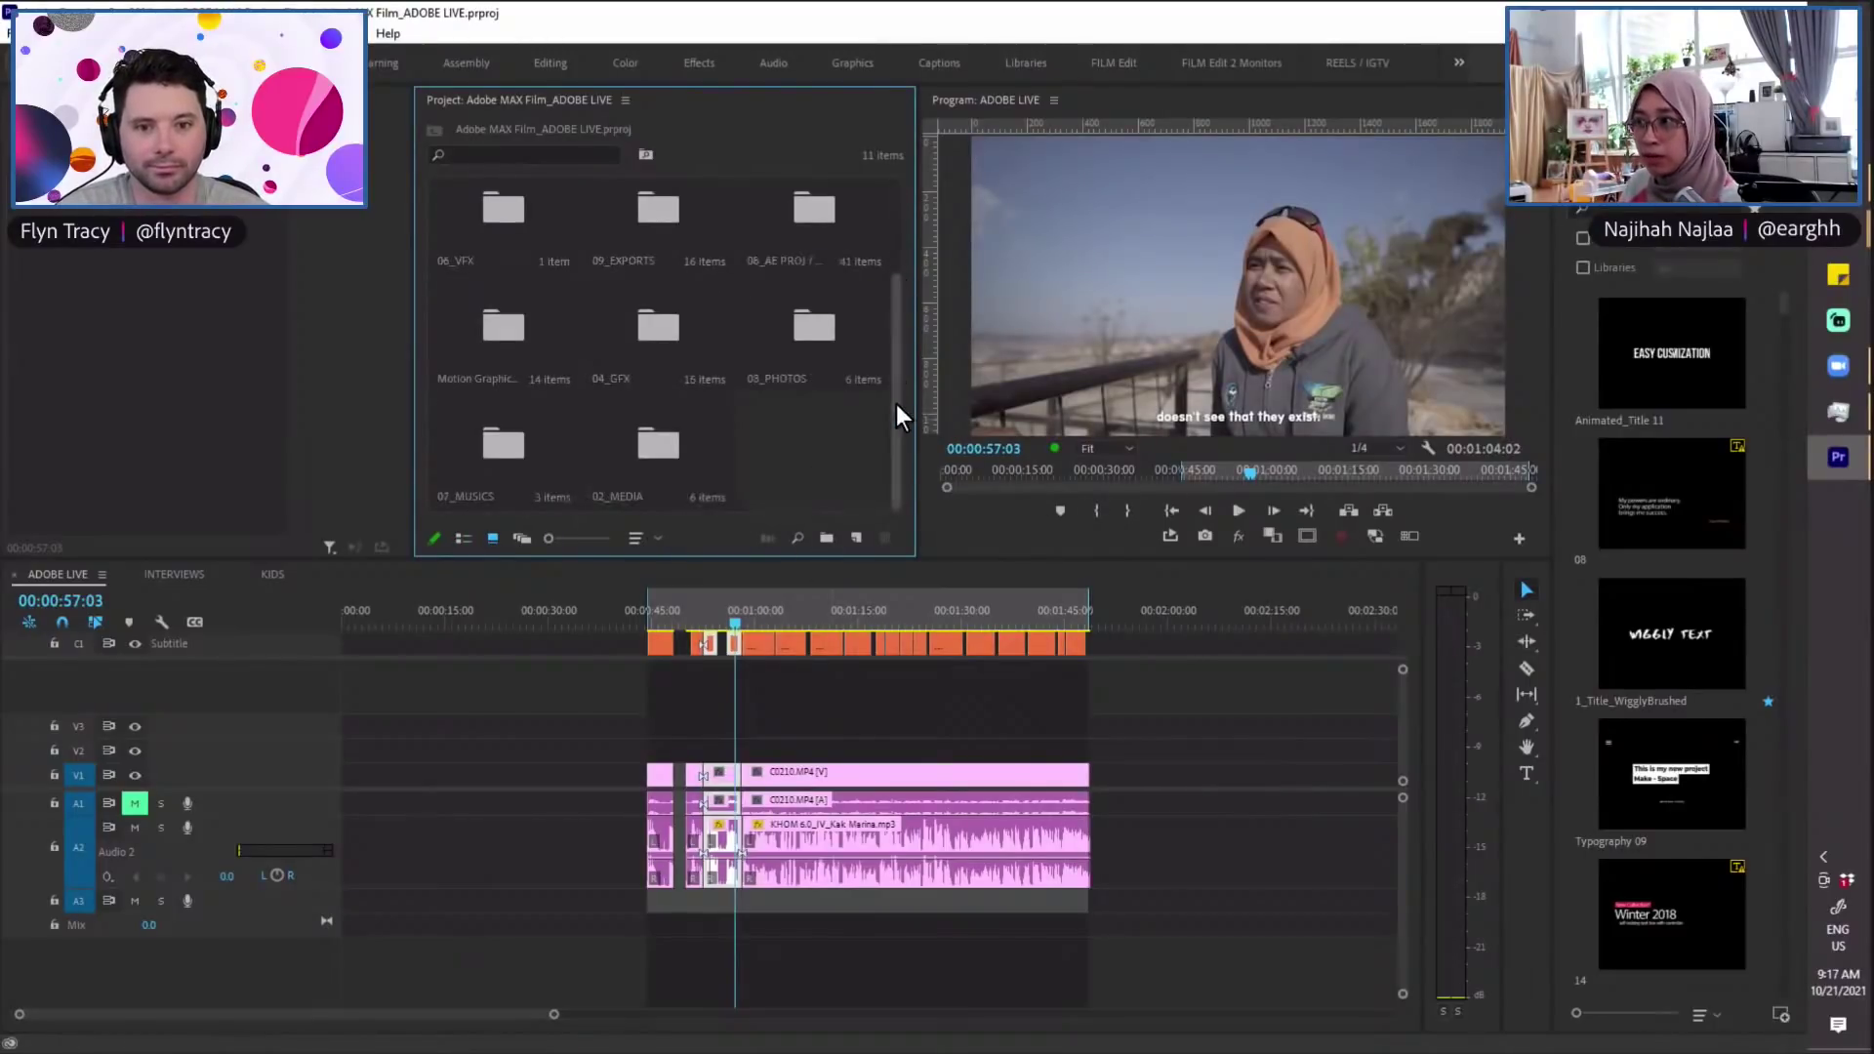
drag(896, 404, 899, 261)
scroll(893, 313, down, 1)
click(463, 540)
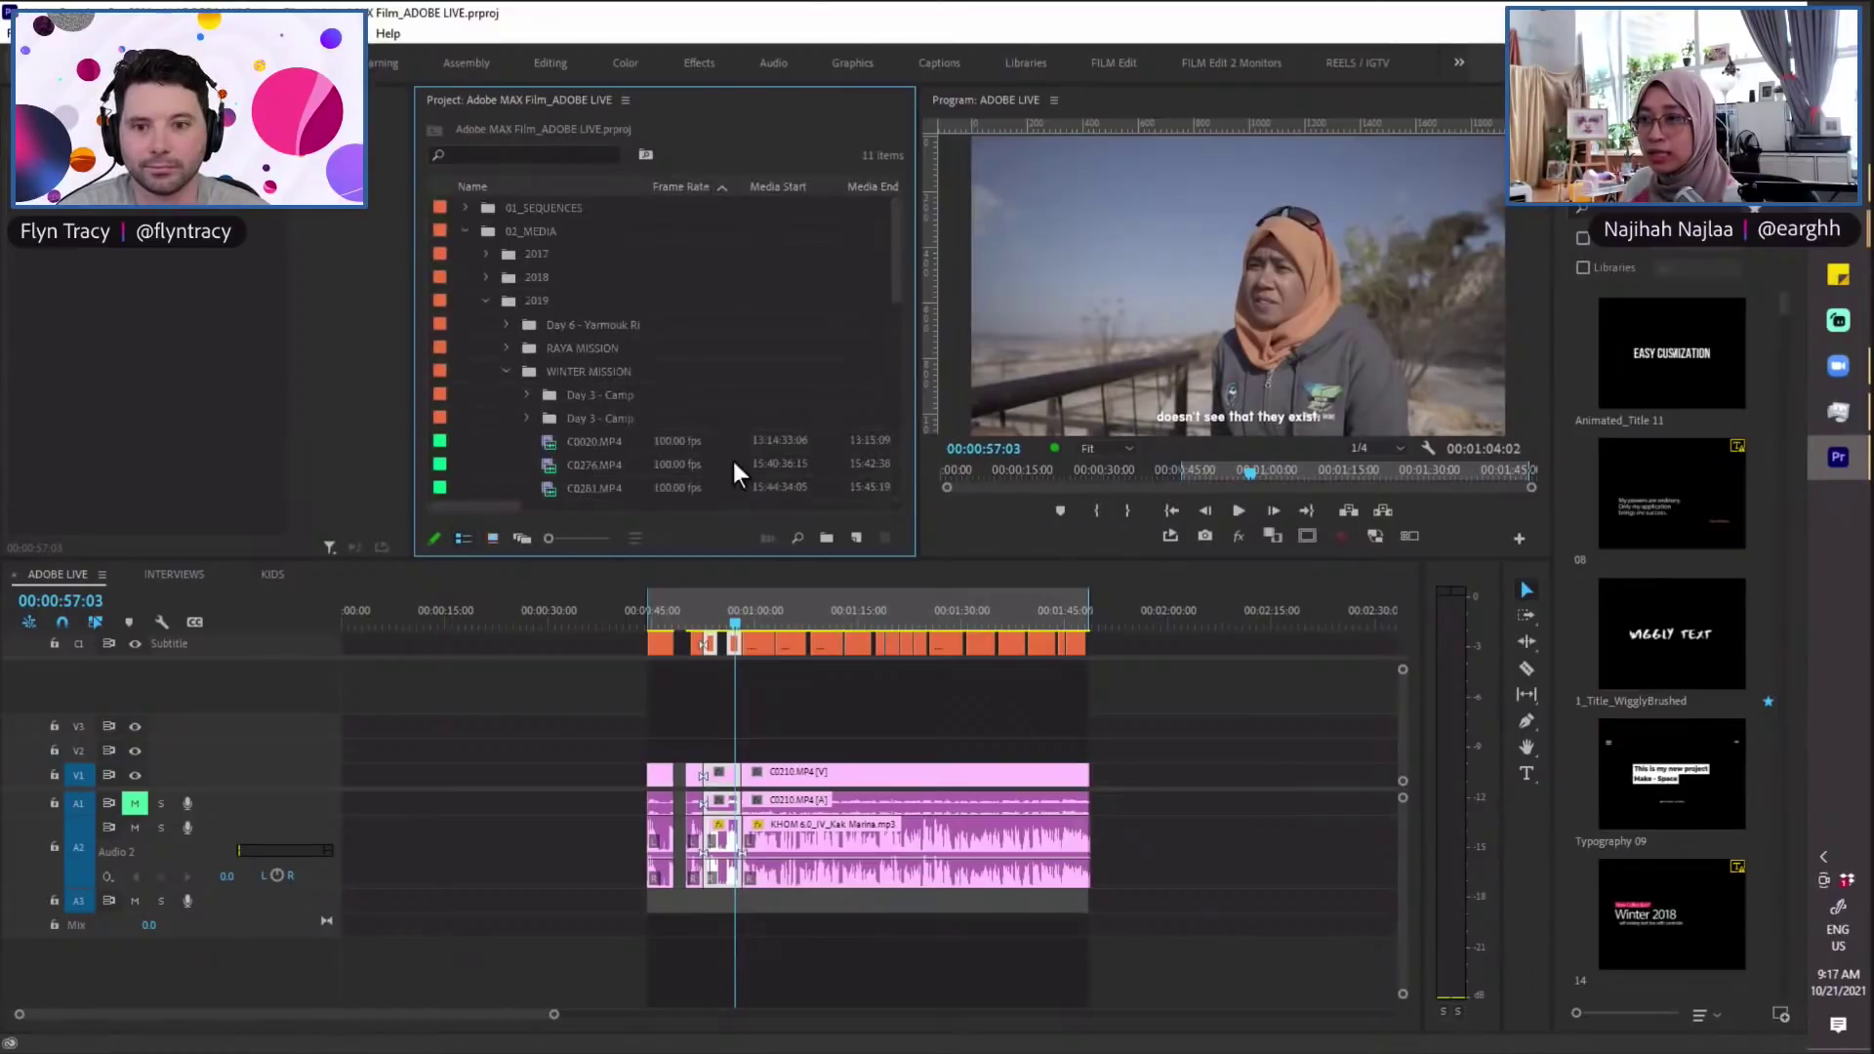
click(491, 538)
click(463, 539)
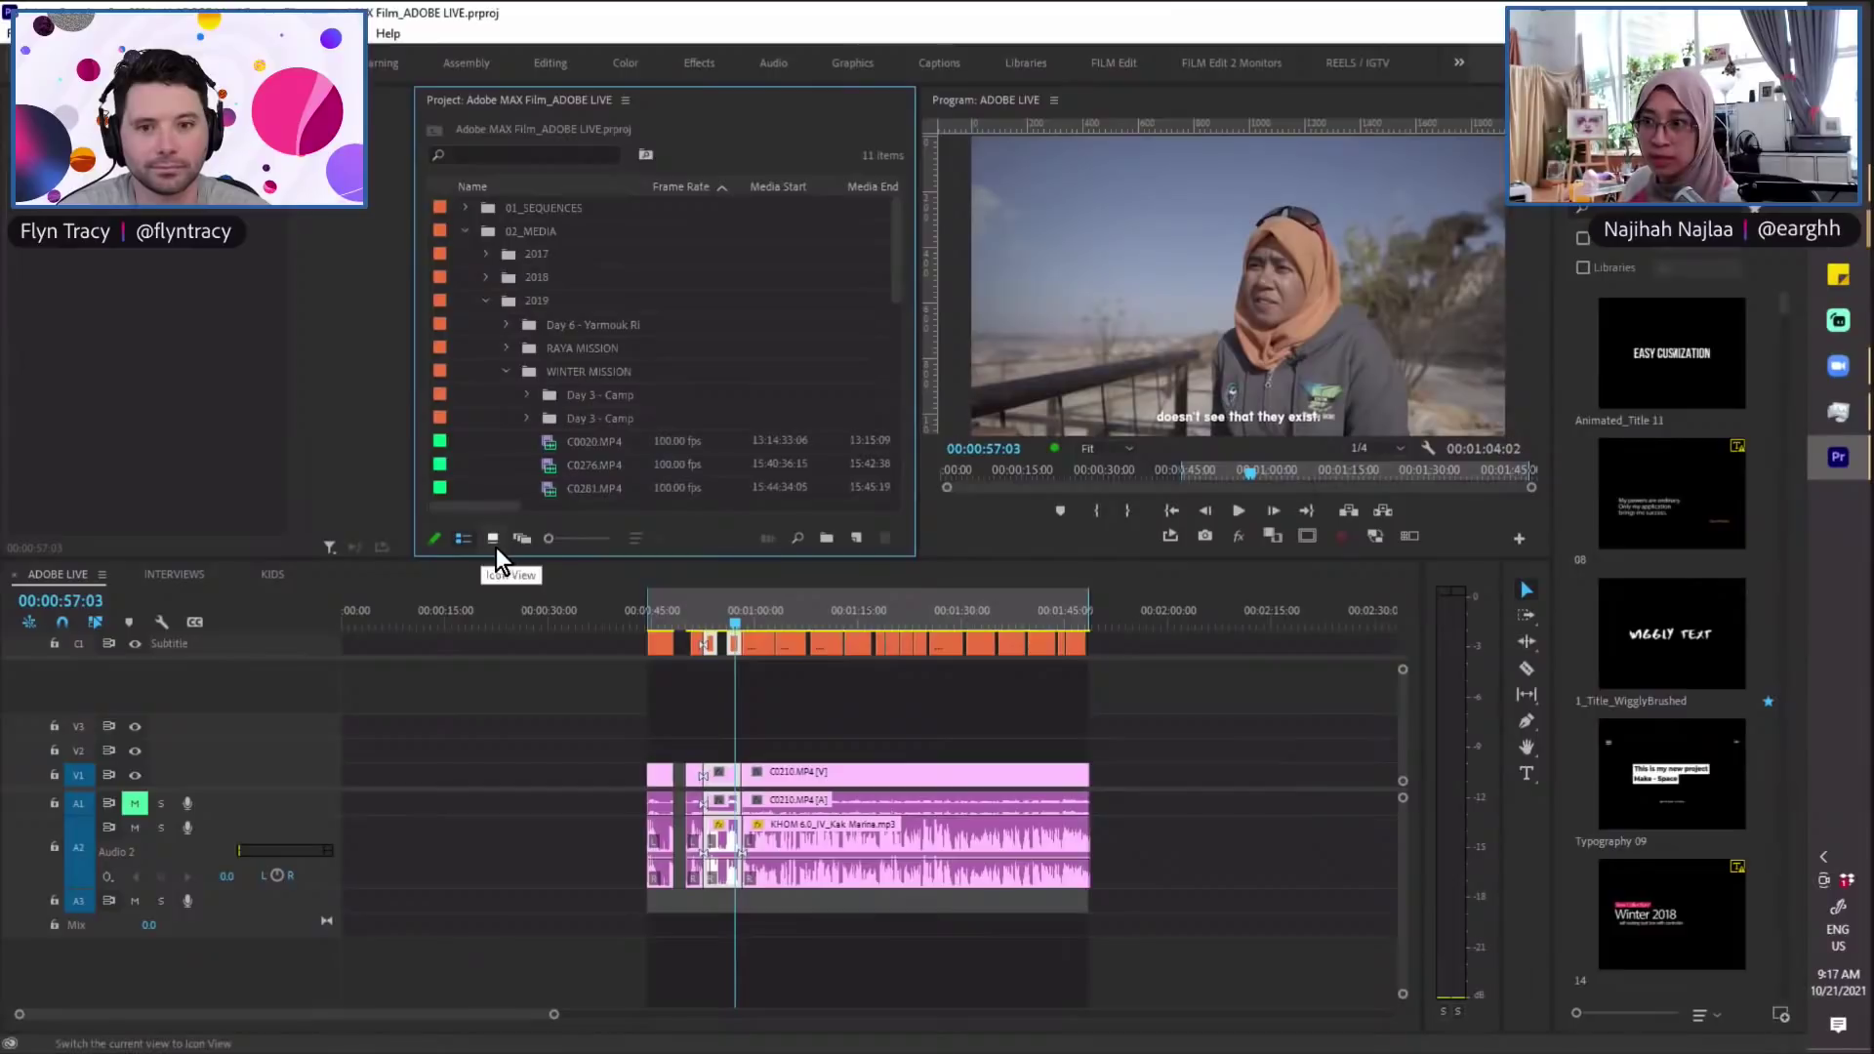
click(493, 542)
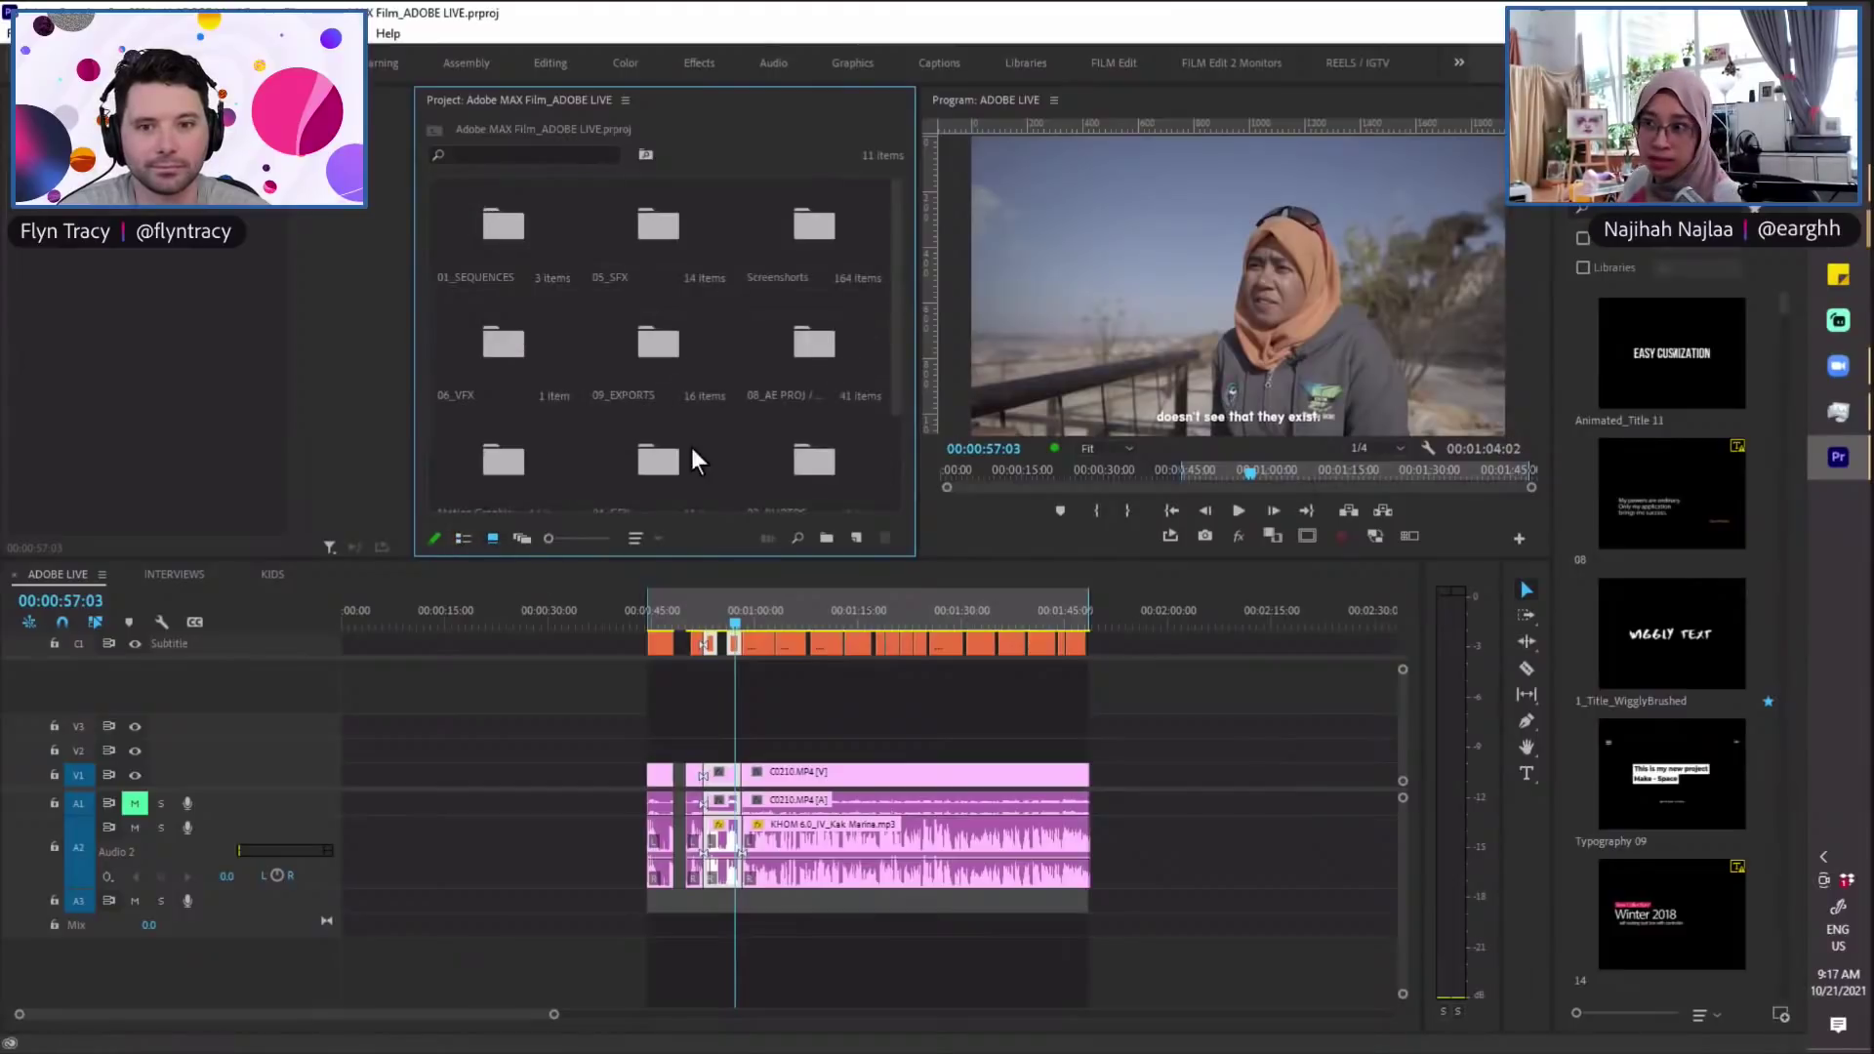
click(464, 539)
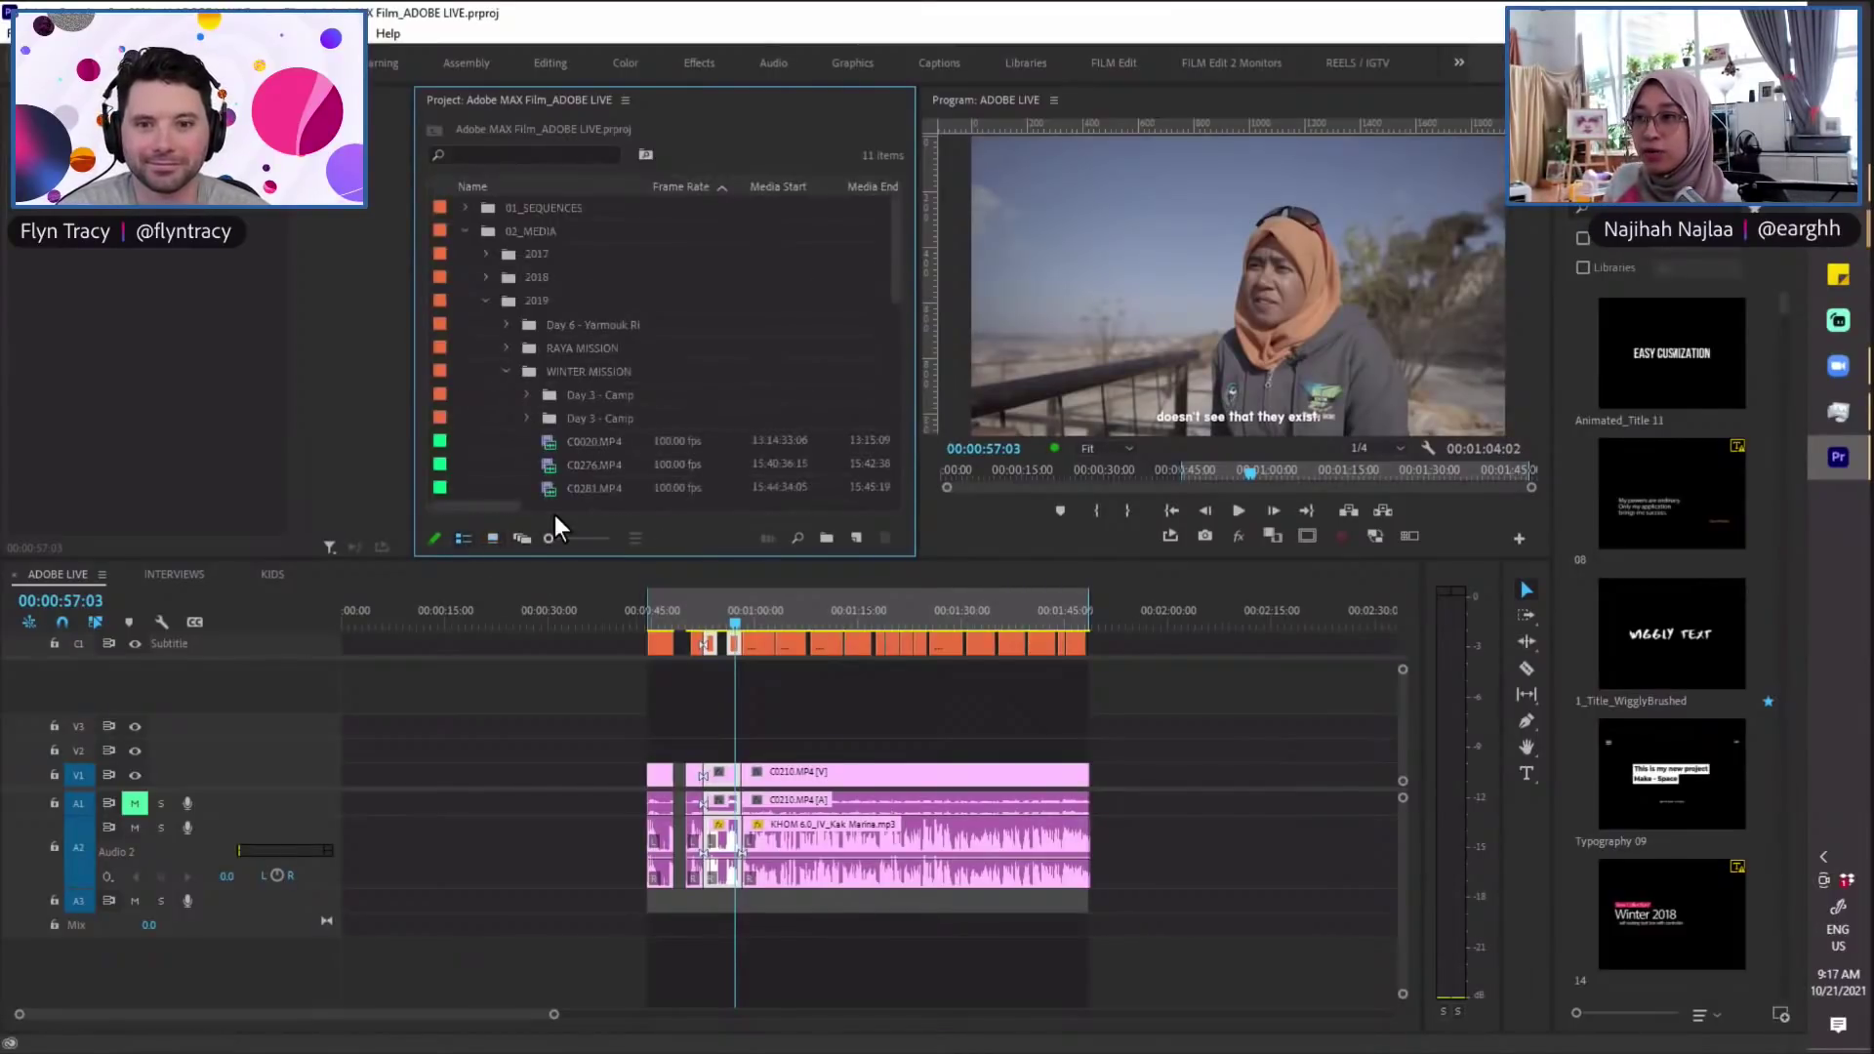
Step: Show the bins in icon view sorted by name and open the 2019 bin inside 02_MEDIA
scroll(672, 429, down, 1)
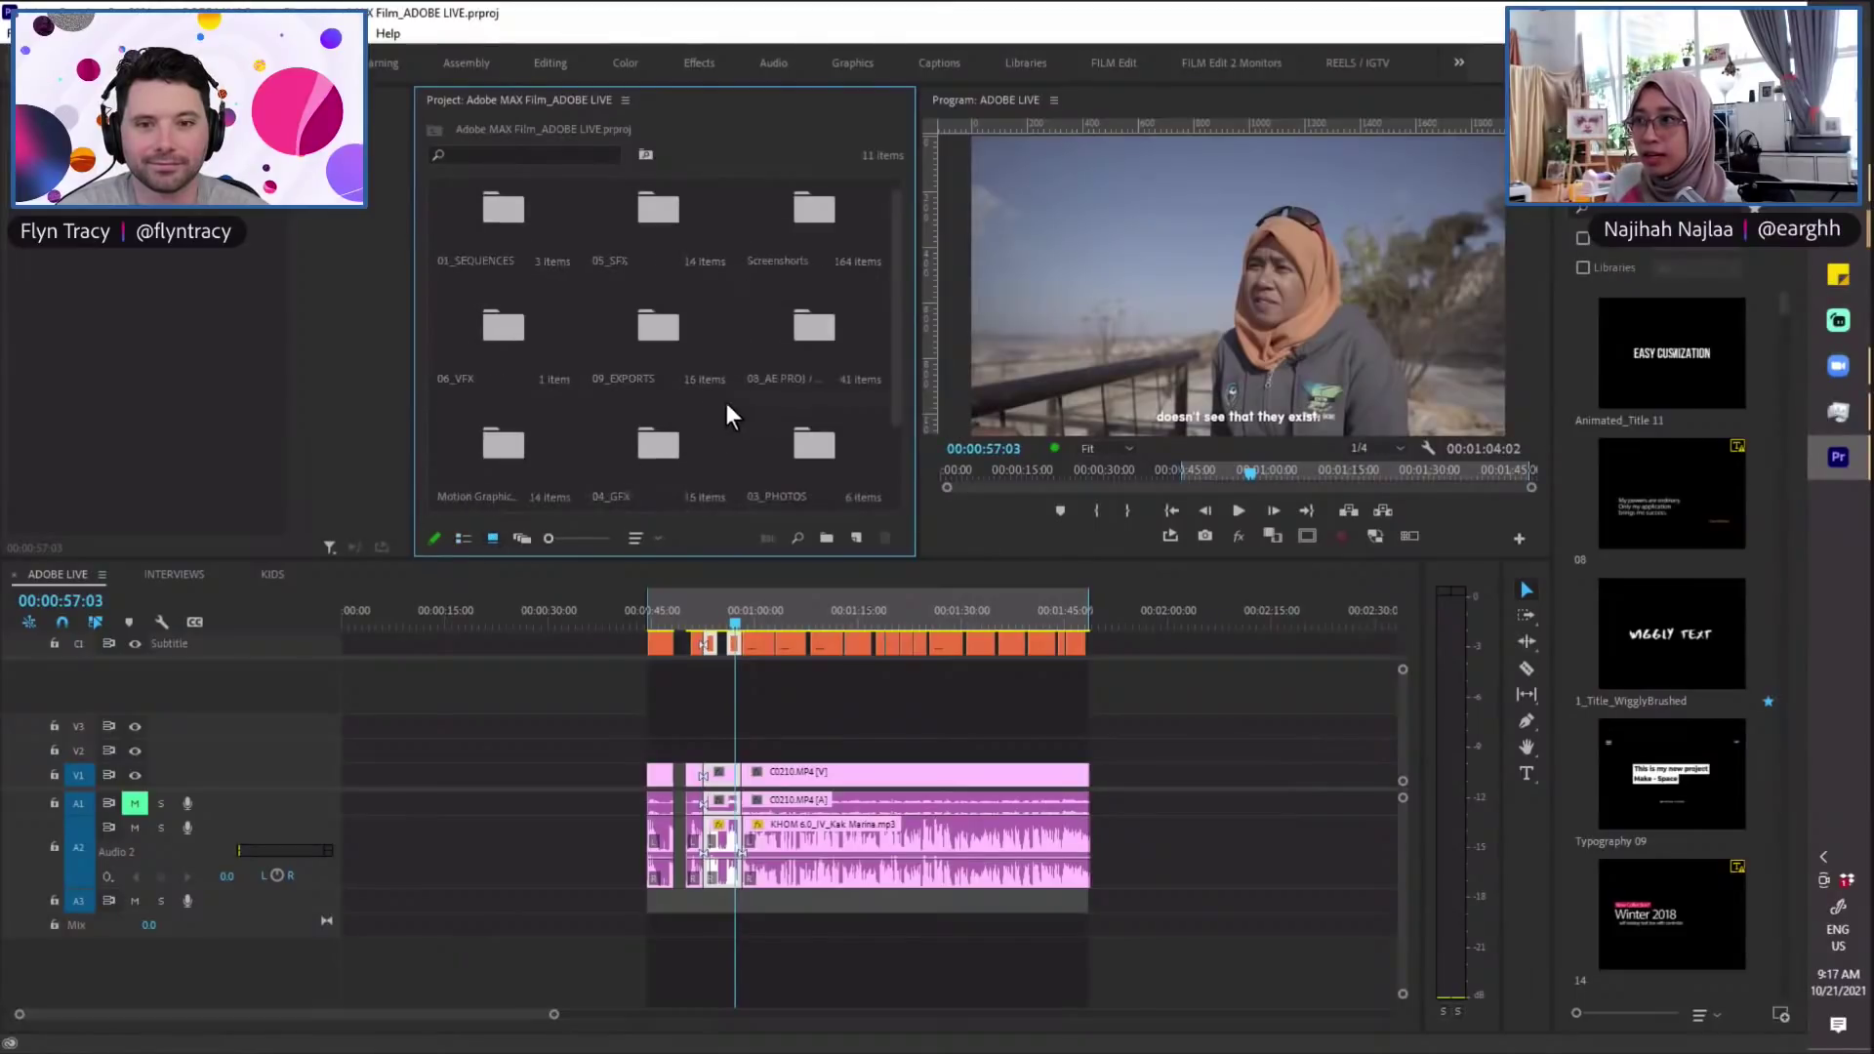
scroll(589, 347, up, 1)
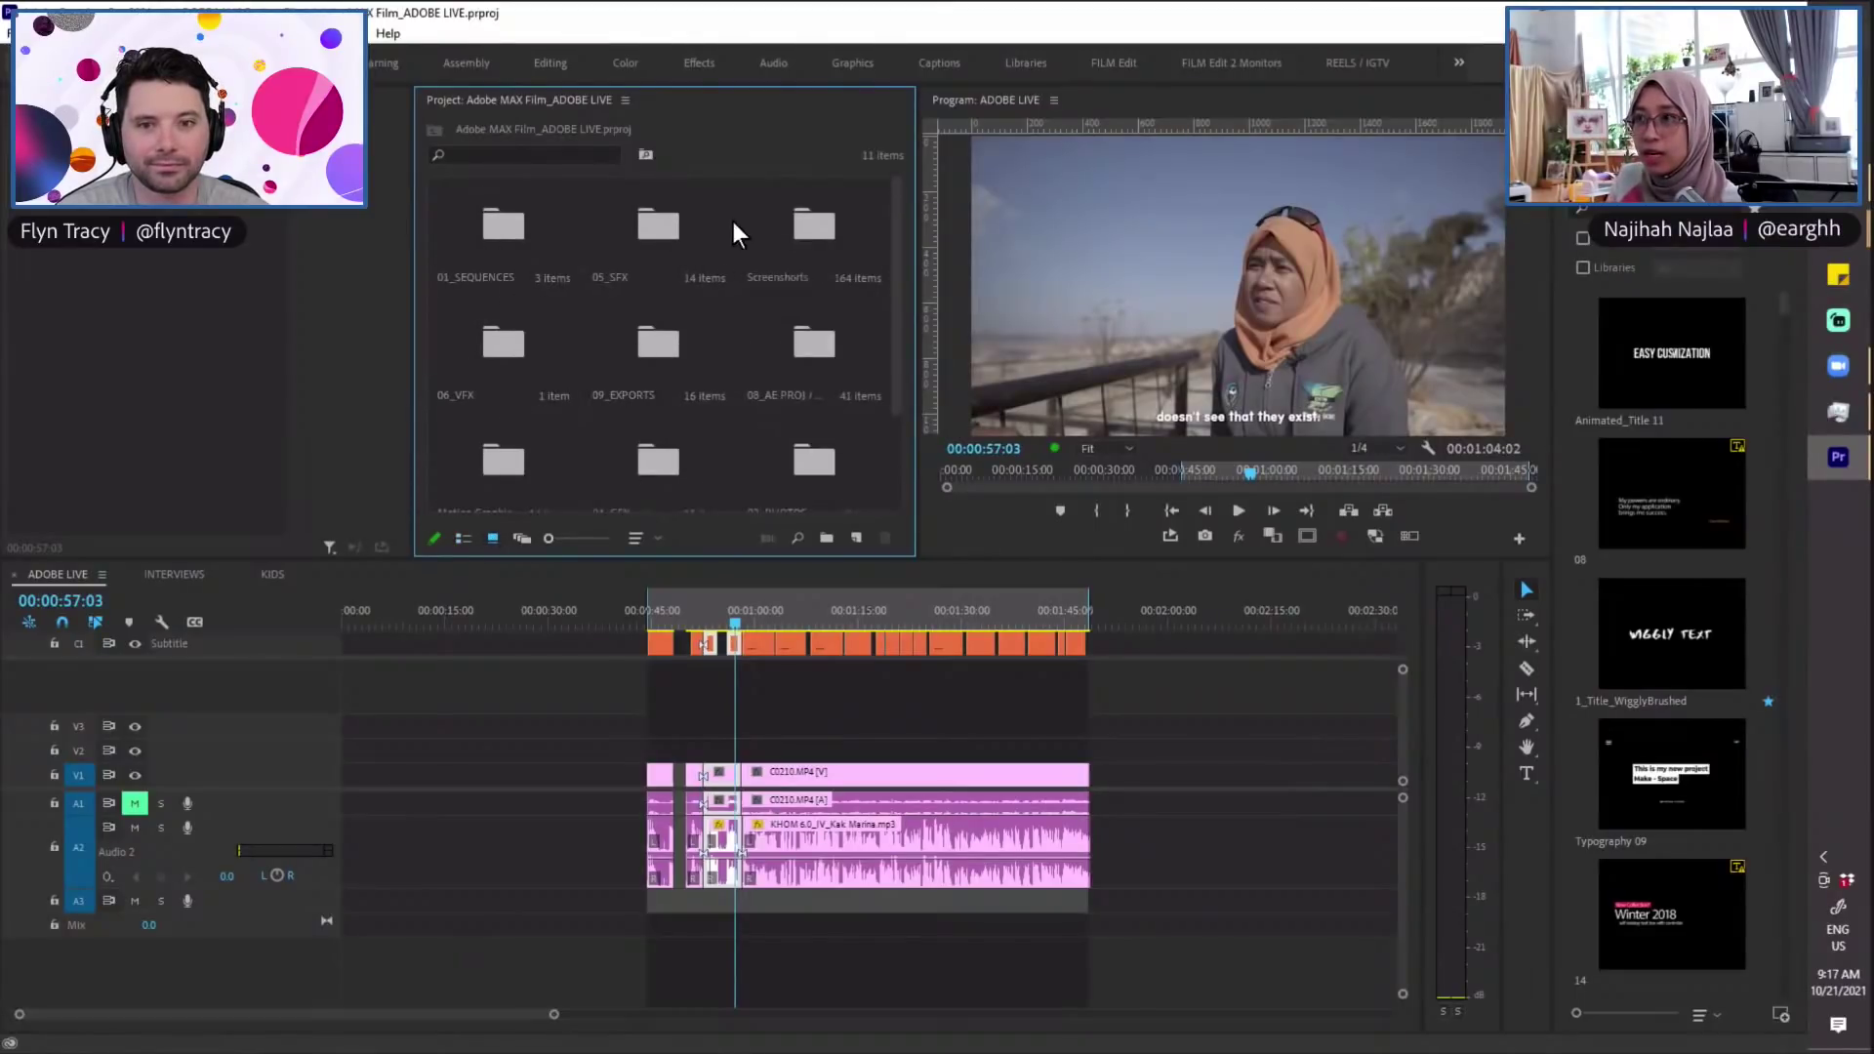
click(636, 538)
click(680, 63)
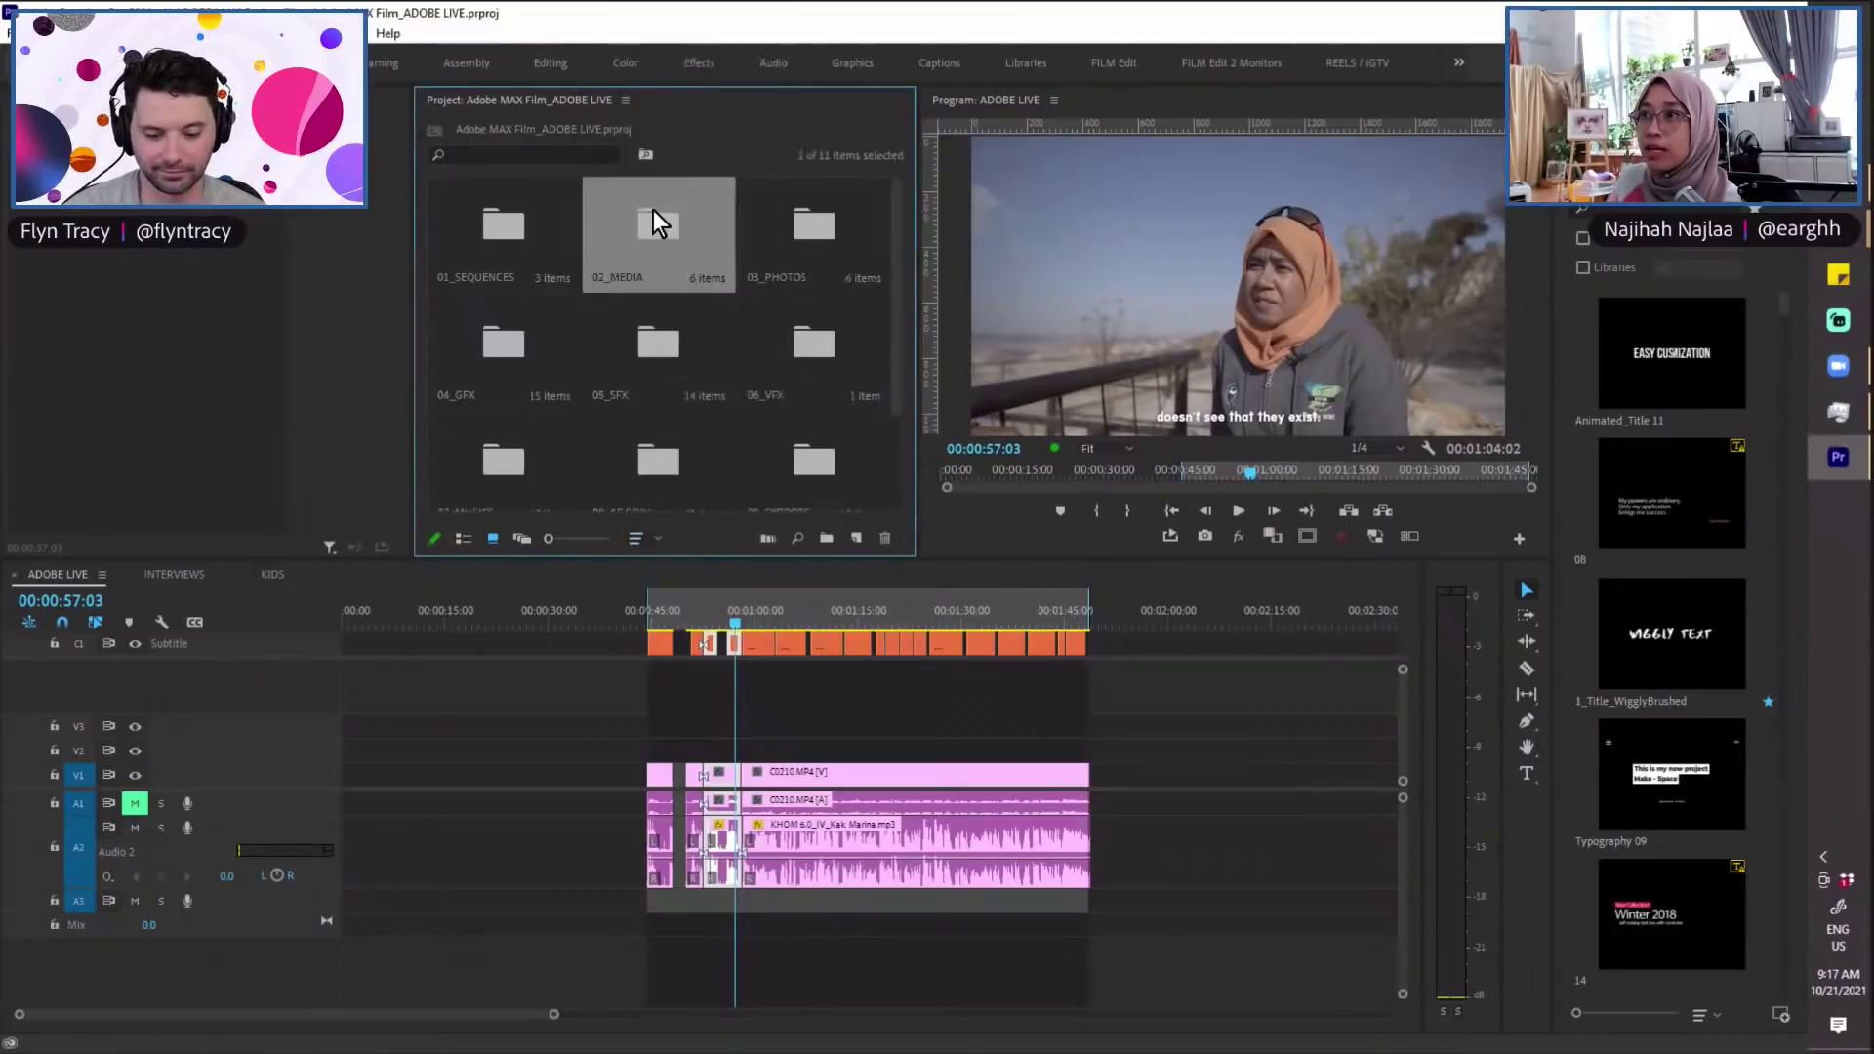
double_click(653, 217)
double_click(826, 225)
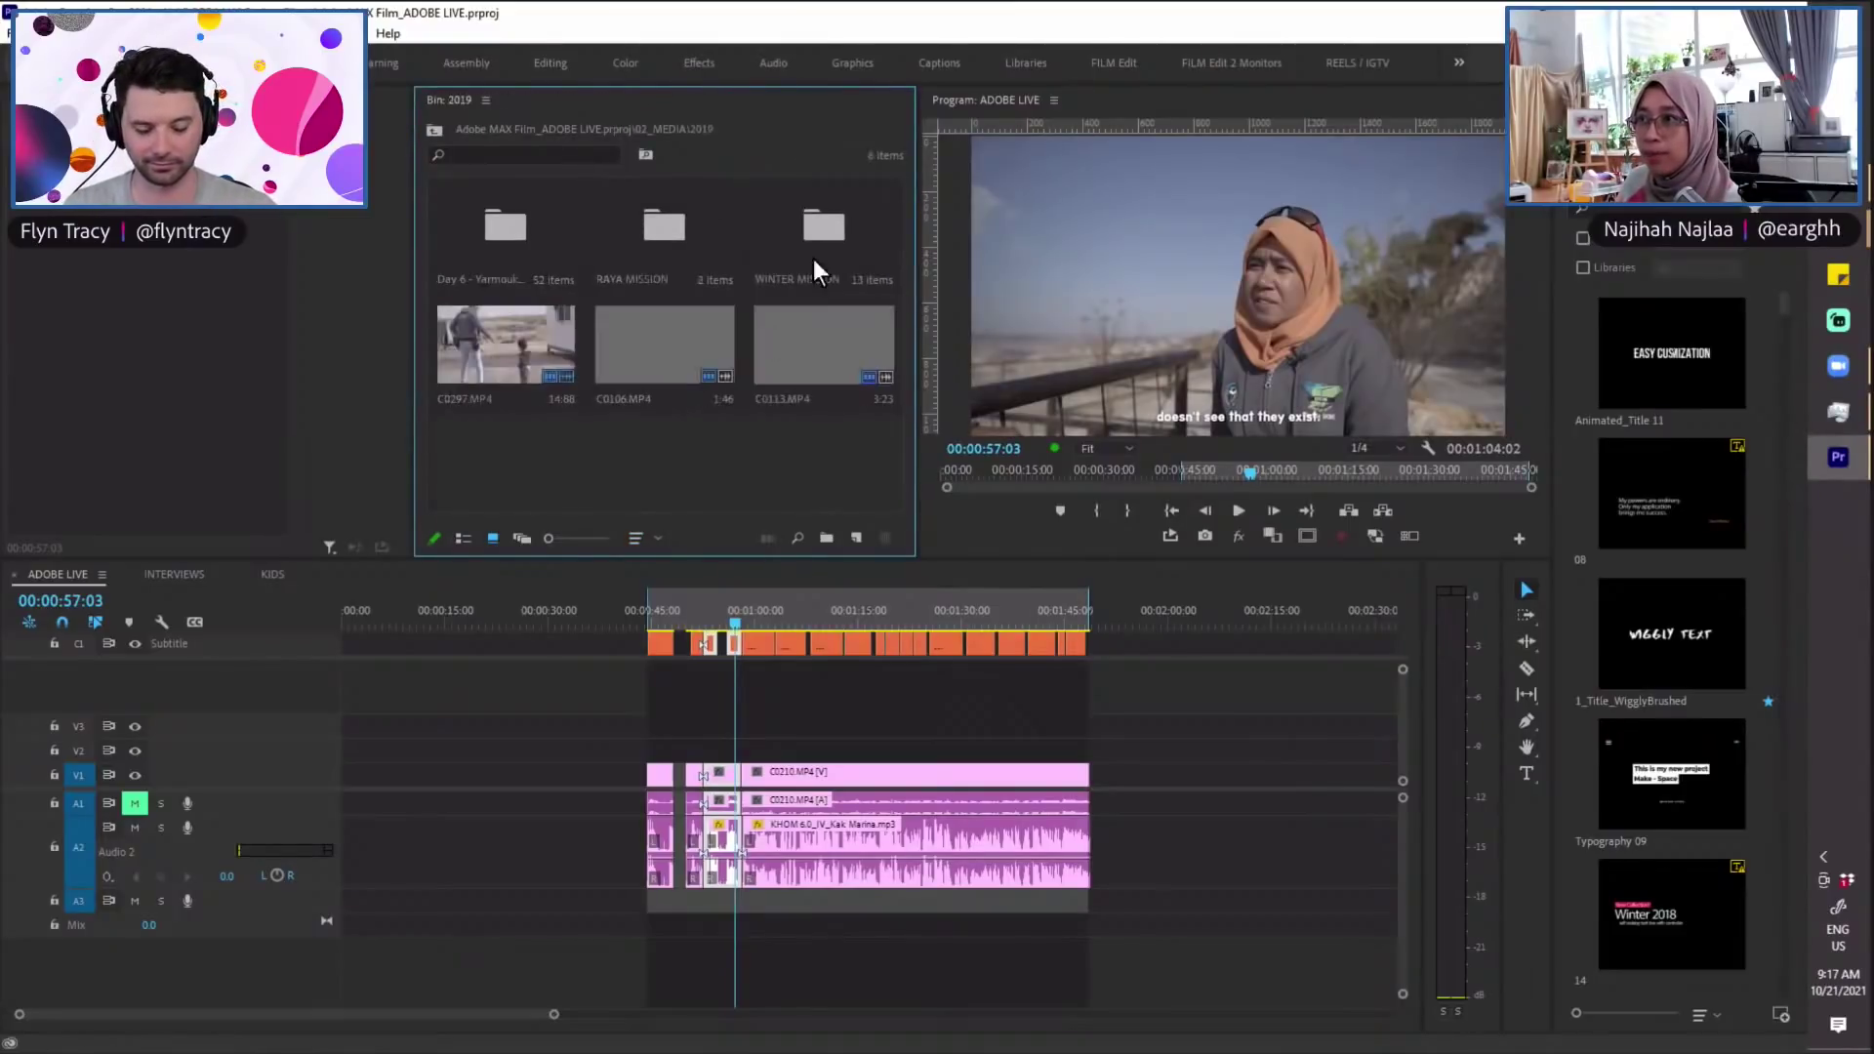
Step: Show the 2019 bin in list view, collapse WINTER MISSION, and go up to the 02_MEDIA bin
click(461, 540)
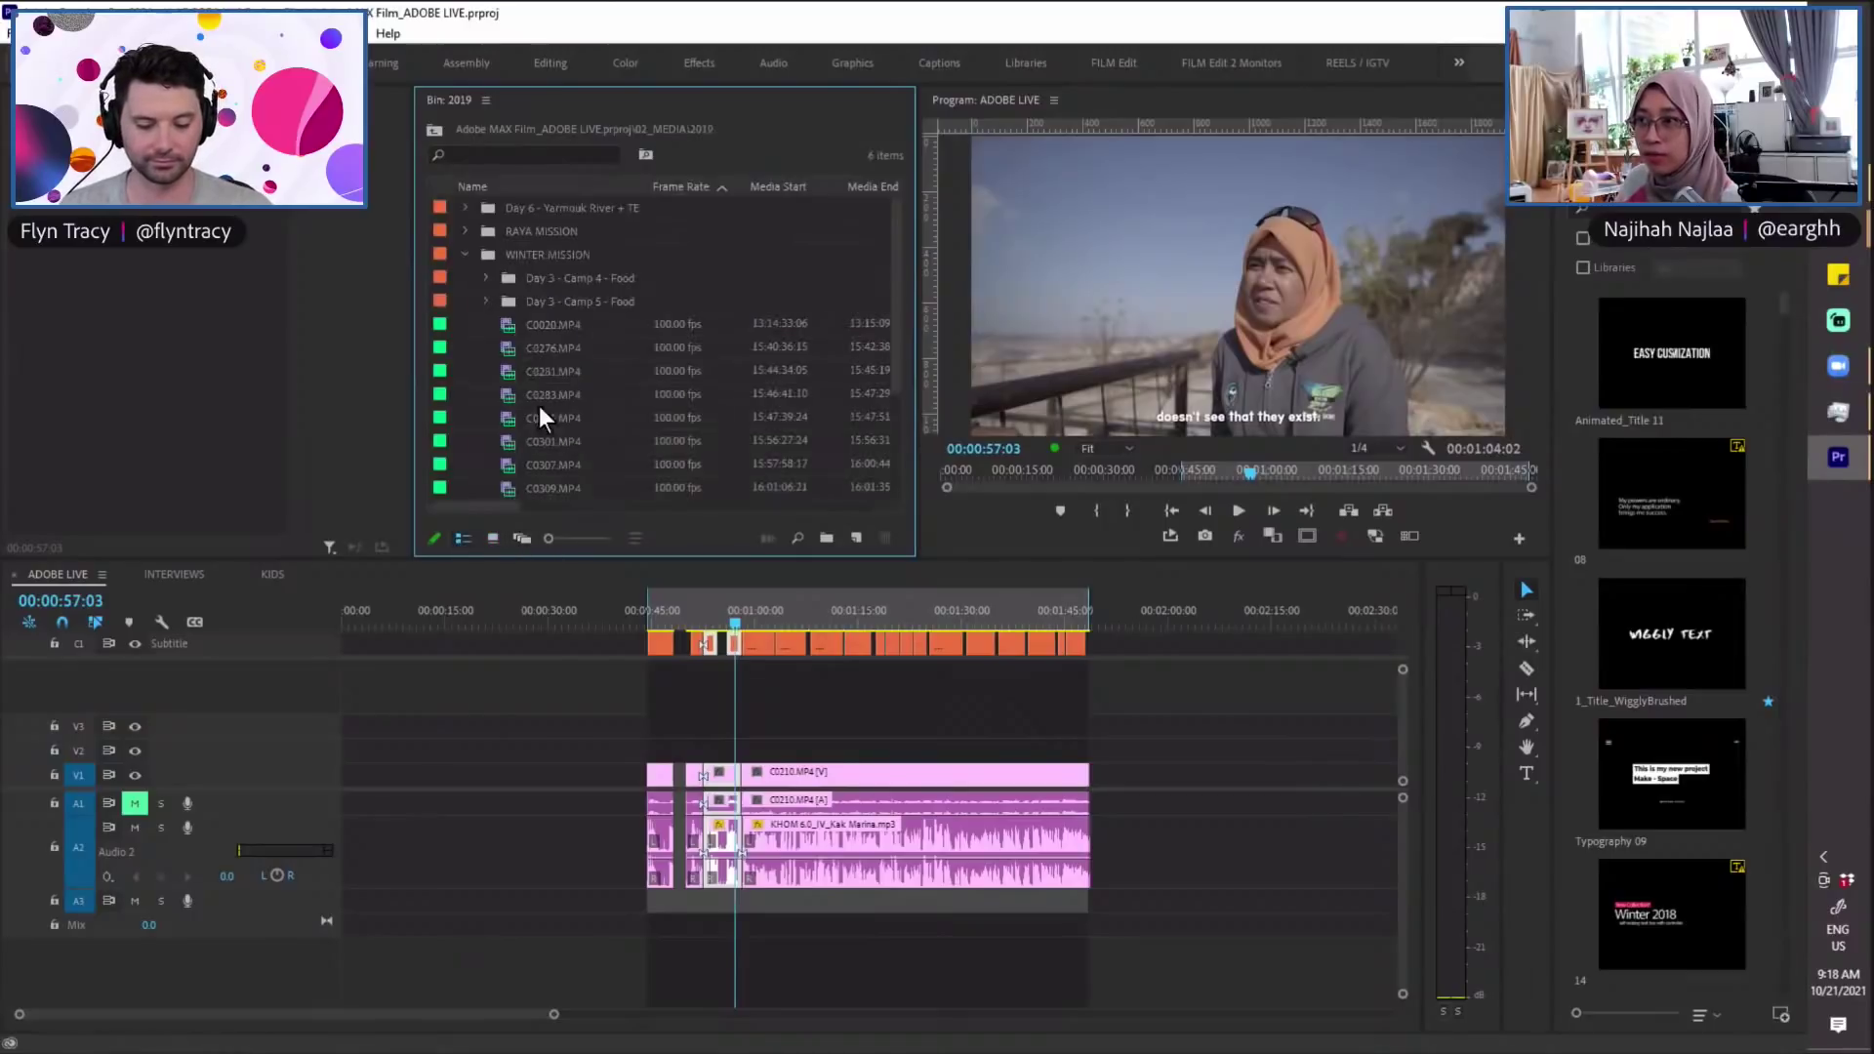
click(462, 253)
click(433, 124)
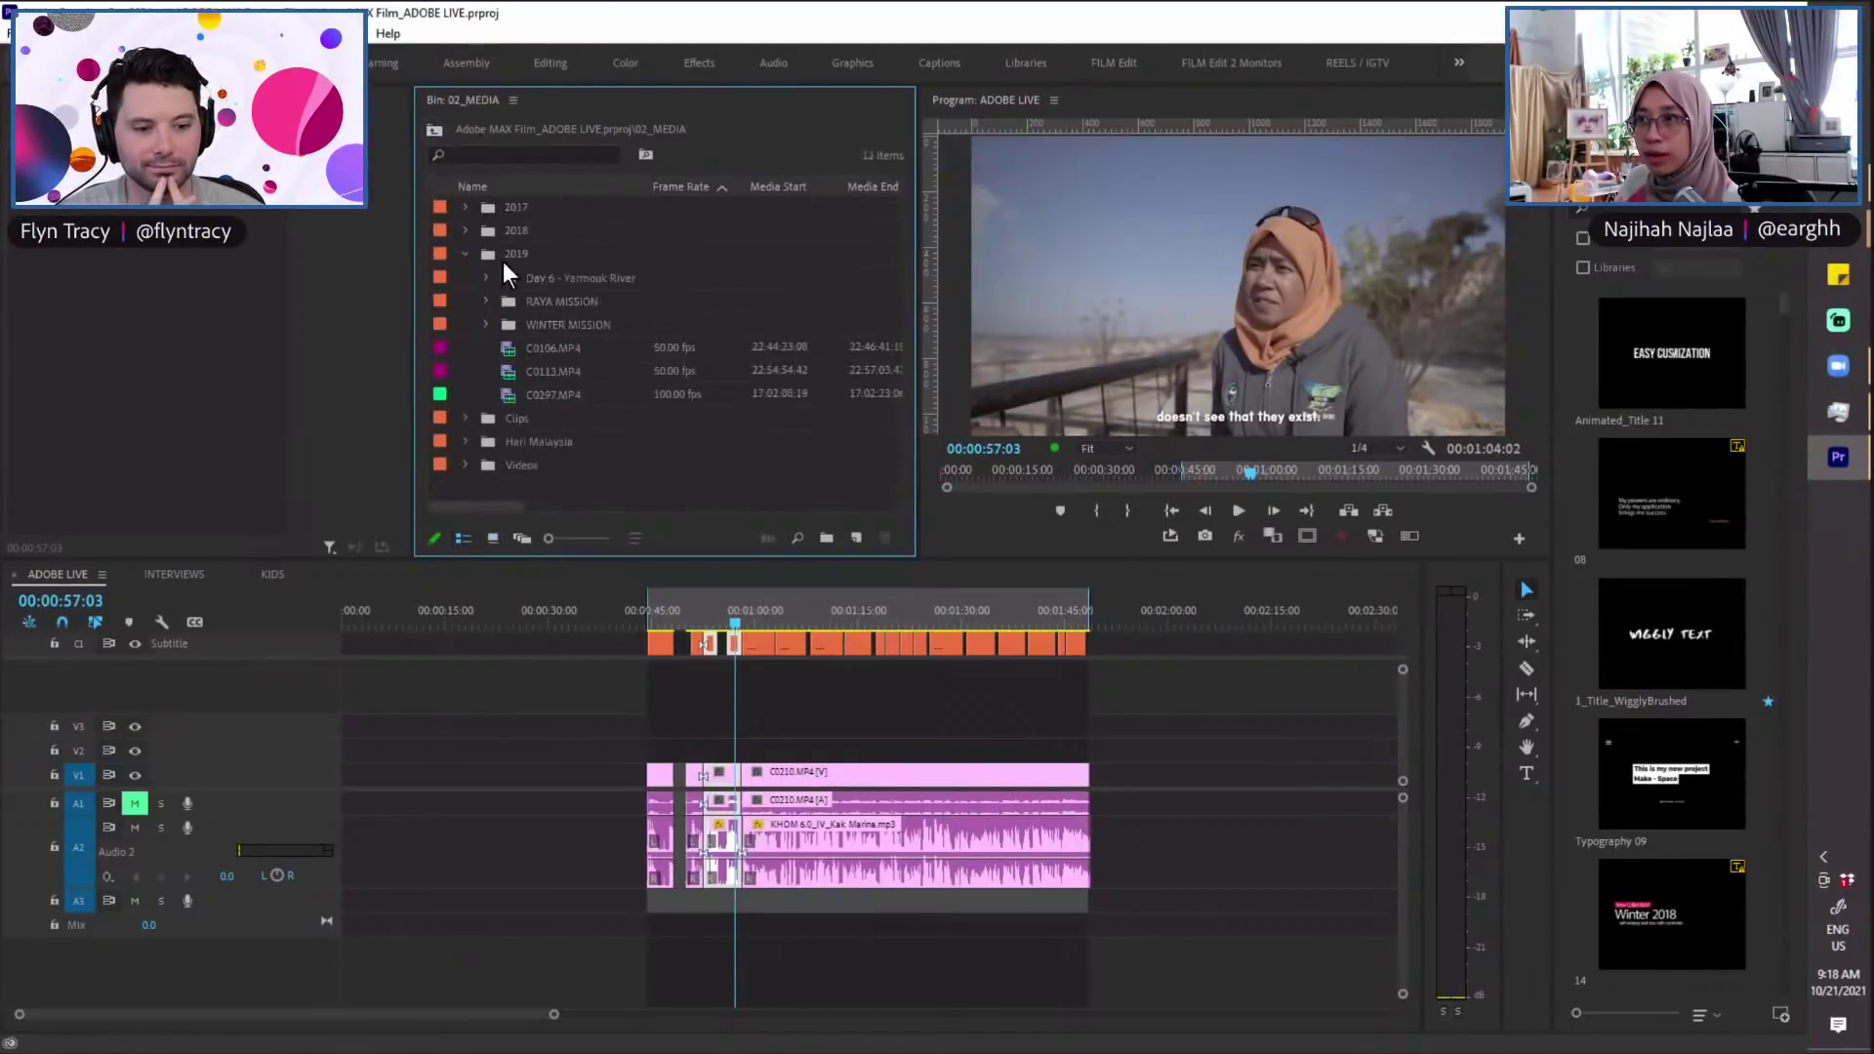
Step: Collapse the 2019 bin, then look into the Clips bin and collapse it again
click(465, 255)
click(464, 278)
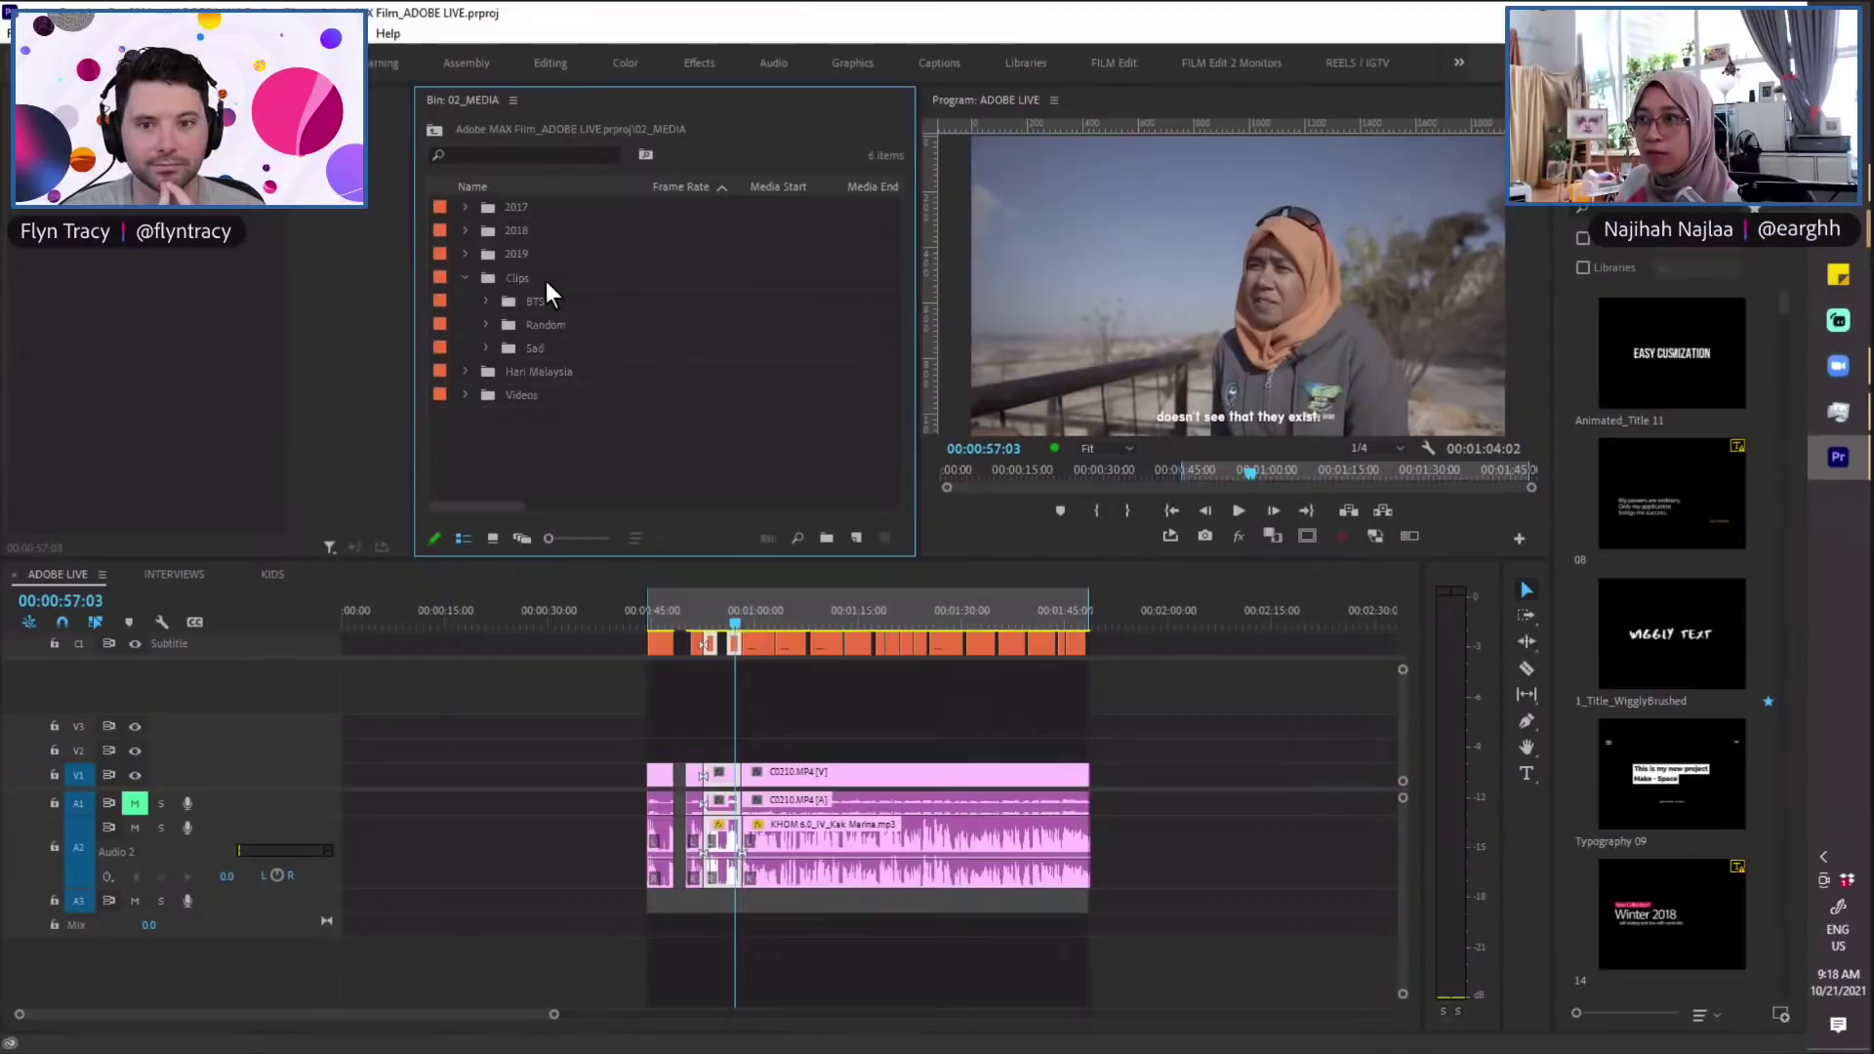
click(465, 278)
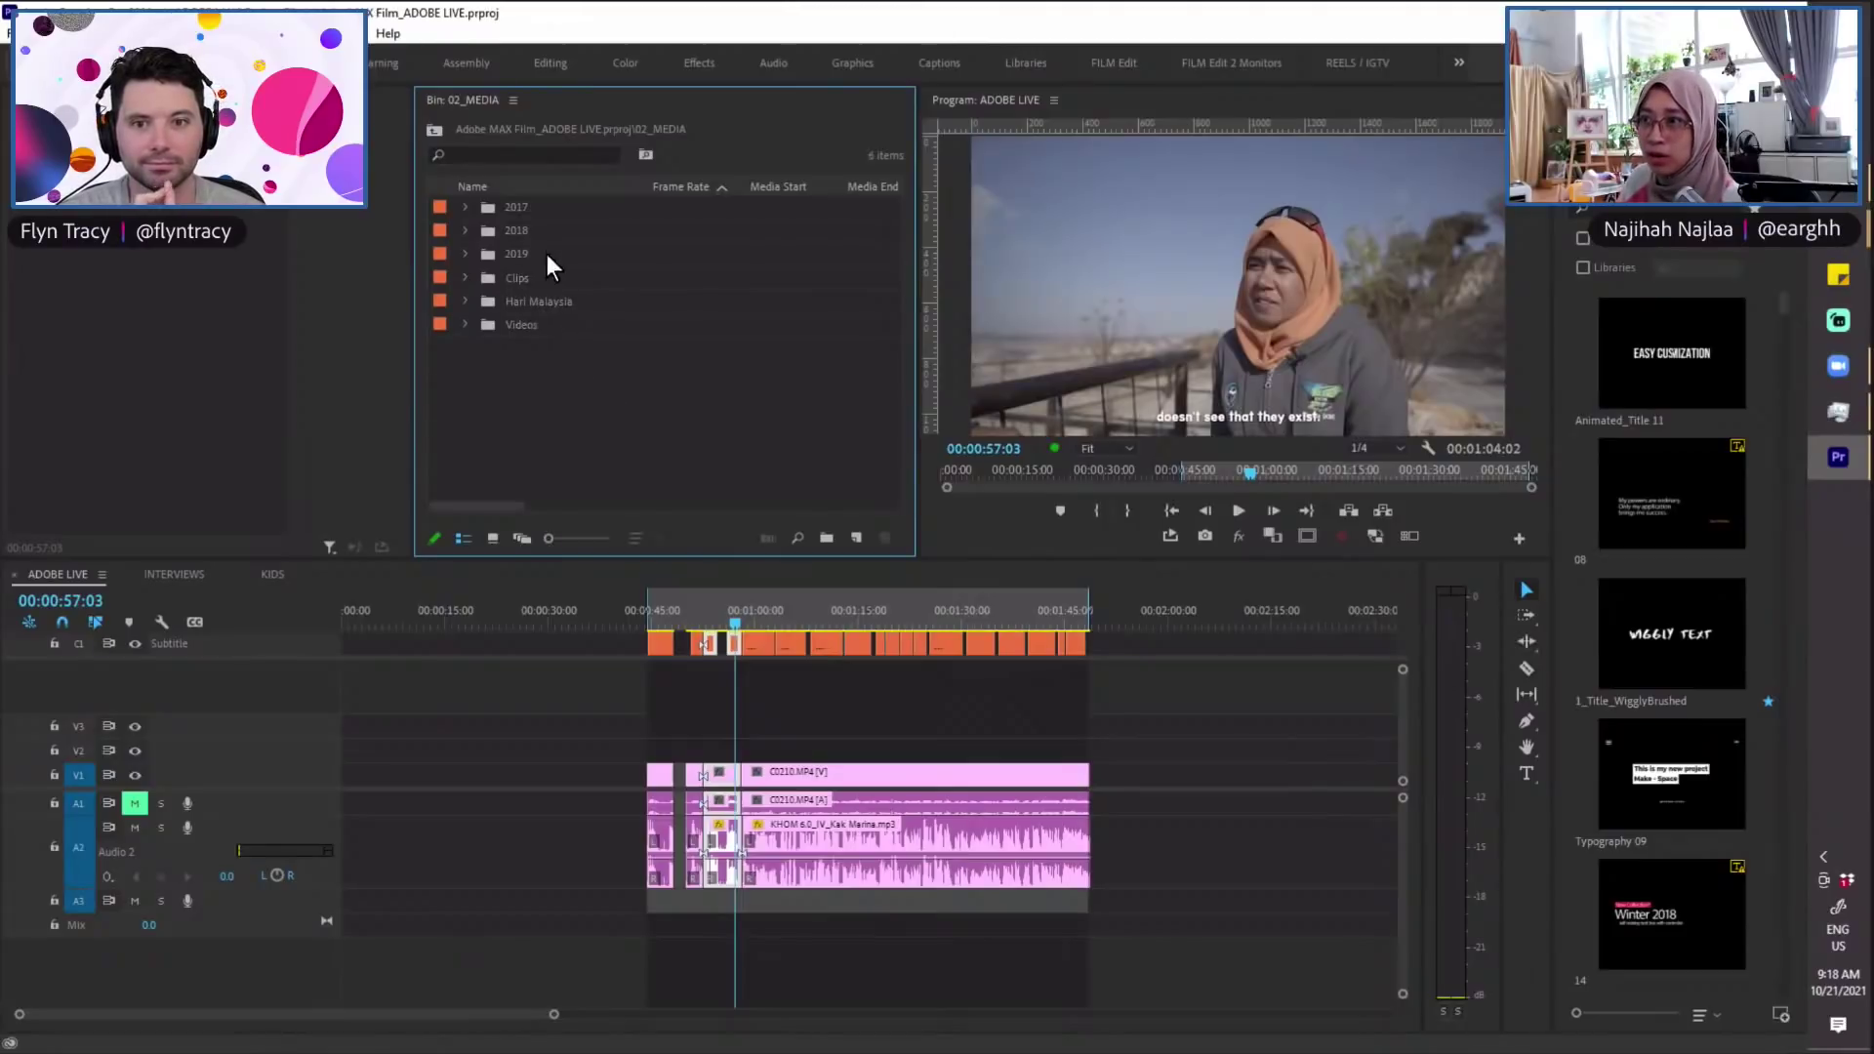
Step: Look into the Videos bin, collapse it, return to the project's top level, and collapse the 02_MEDIA bin
click(465, 325)
click(465, 325)
click(435, 131)
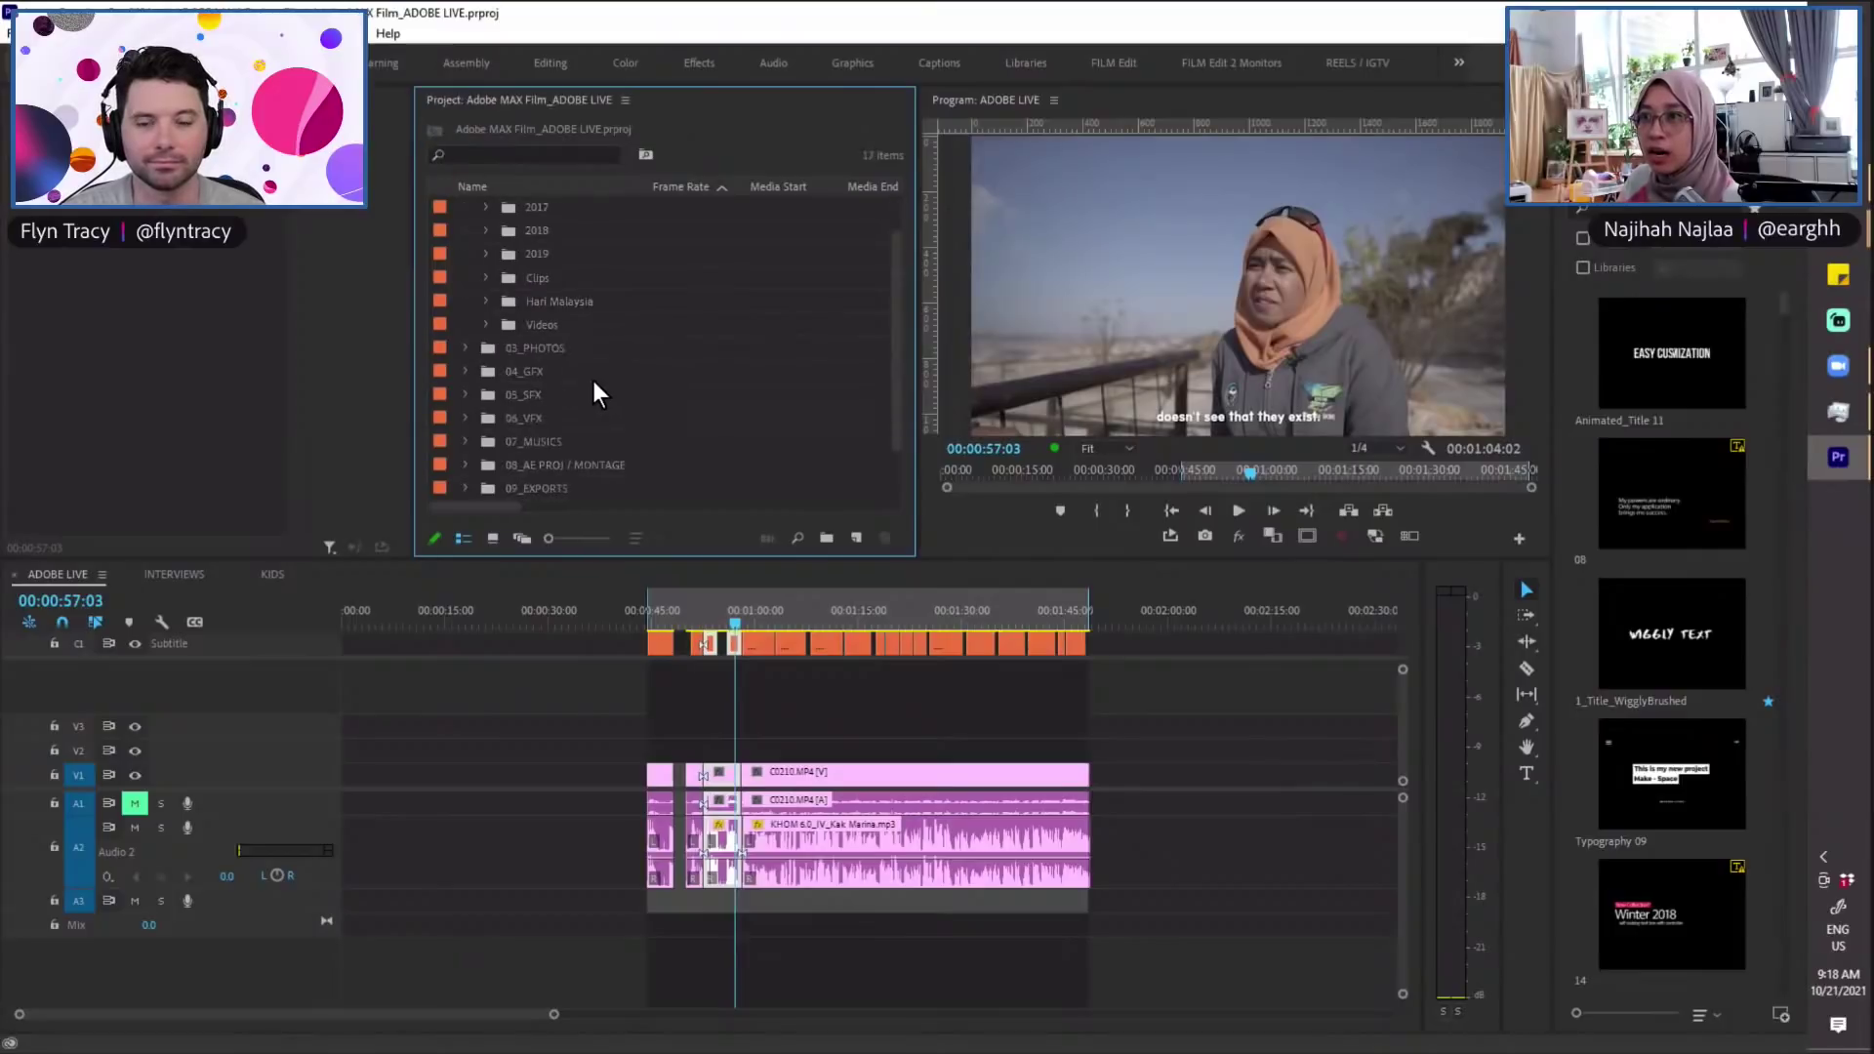
scroll(482, 254, up, 2)
click(467, 230)
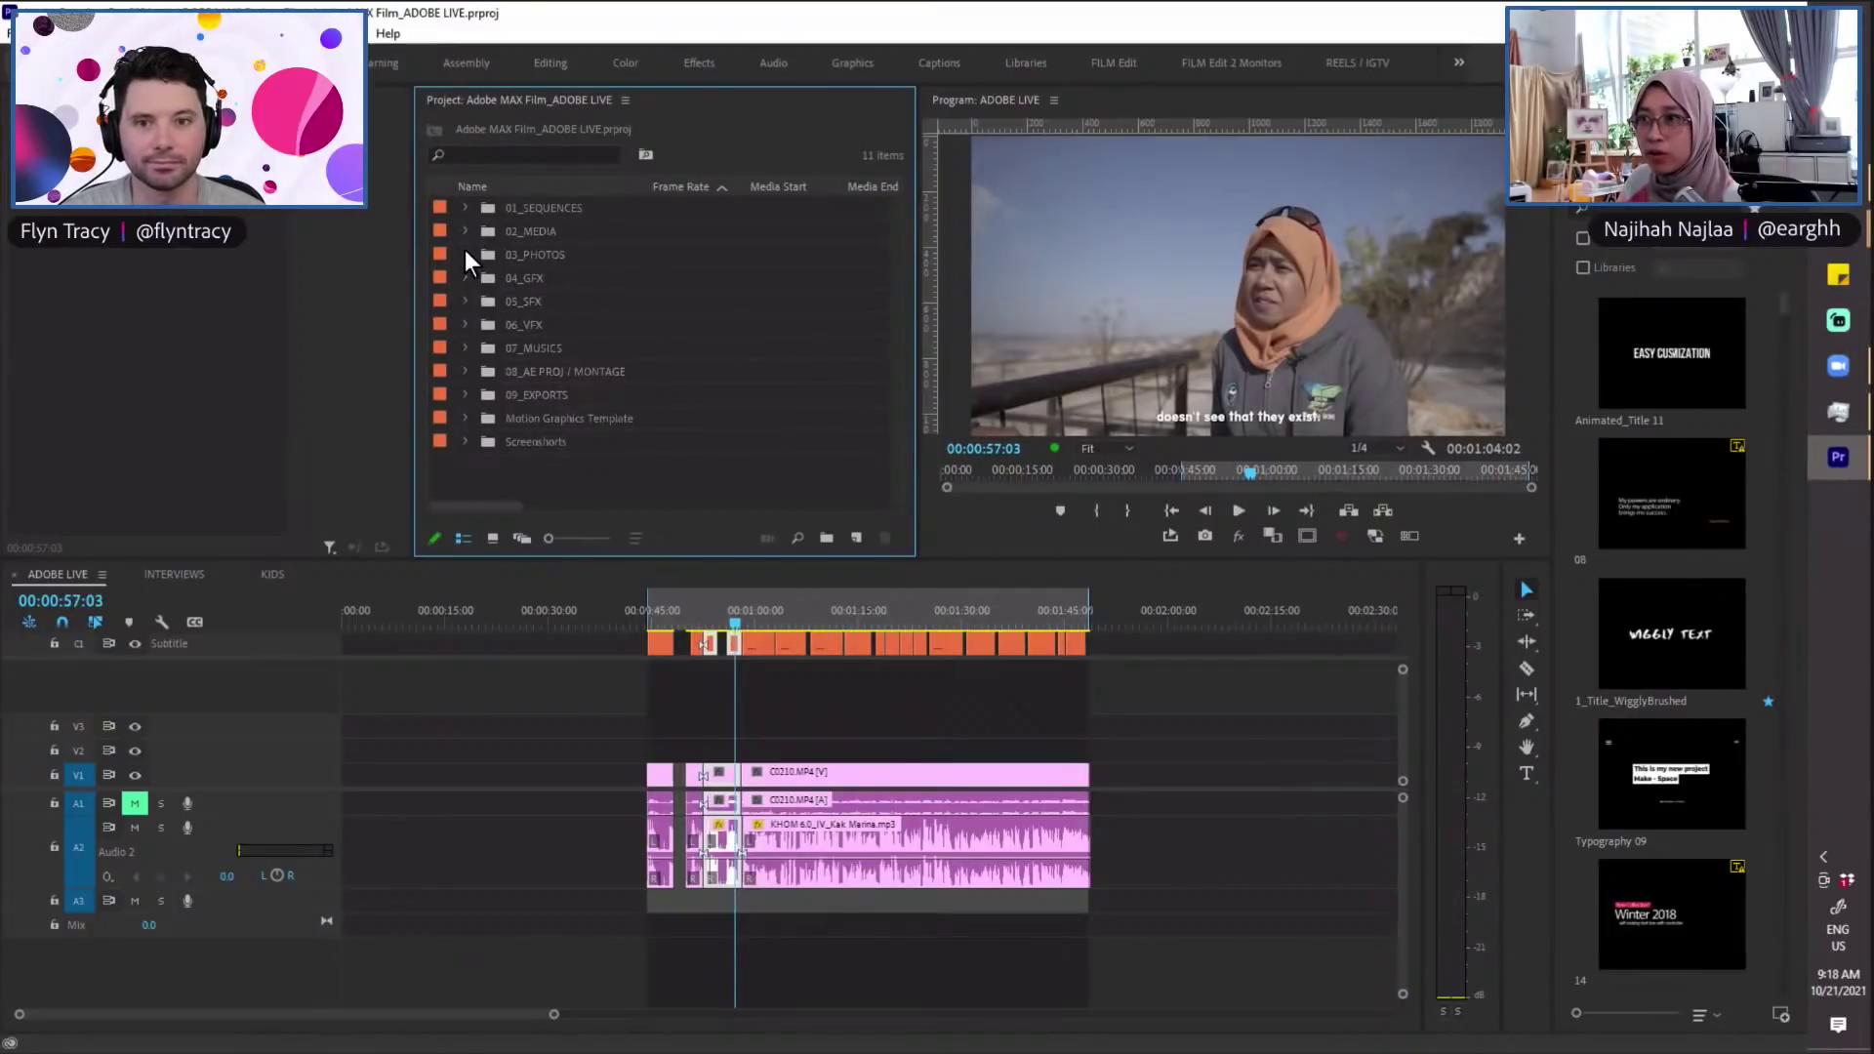
Step: Look into the 03_PHOTOS and 04_GFX bins, collapsing each one after viewing its contents
click(465, 252)
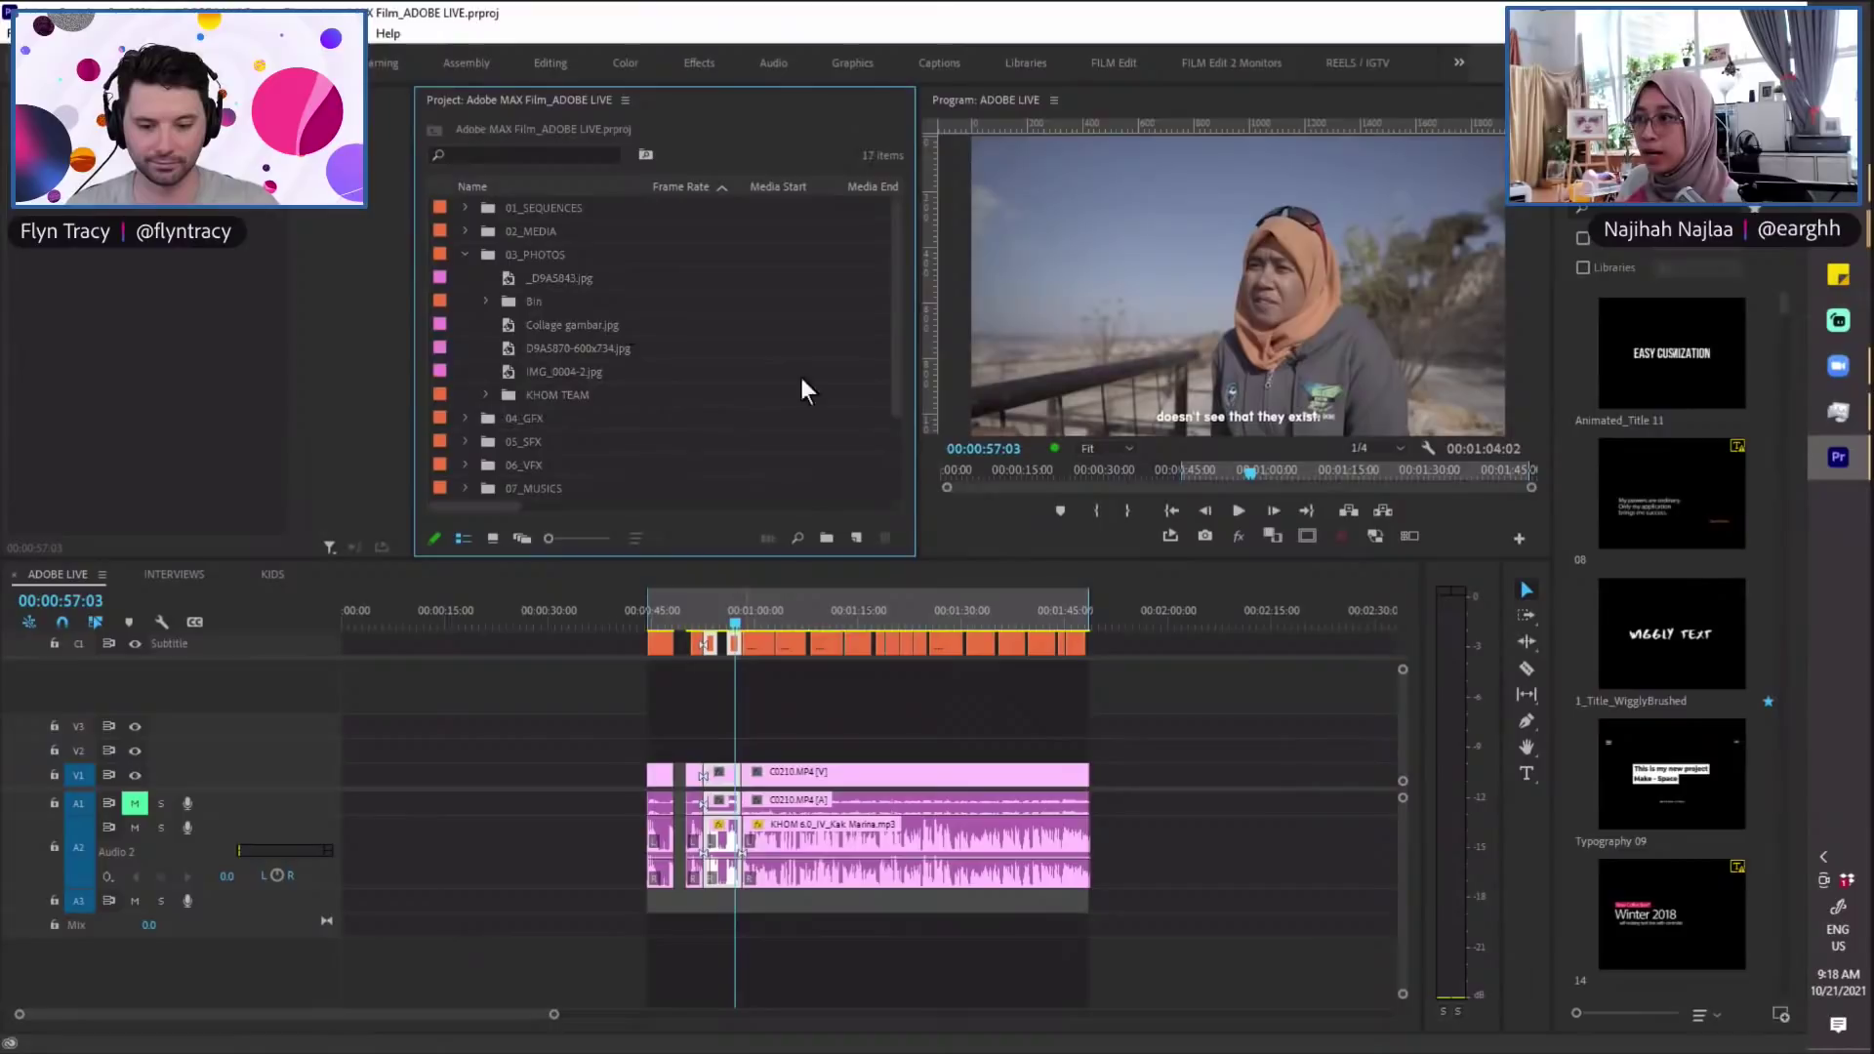
click(465, 253)
click(465, 277)
click(466, 278)
click(466, 278)
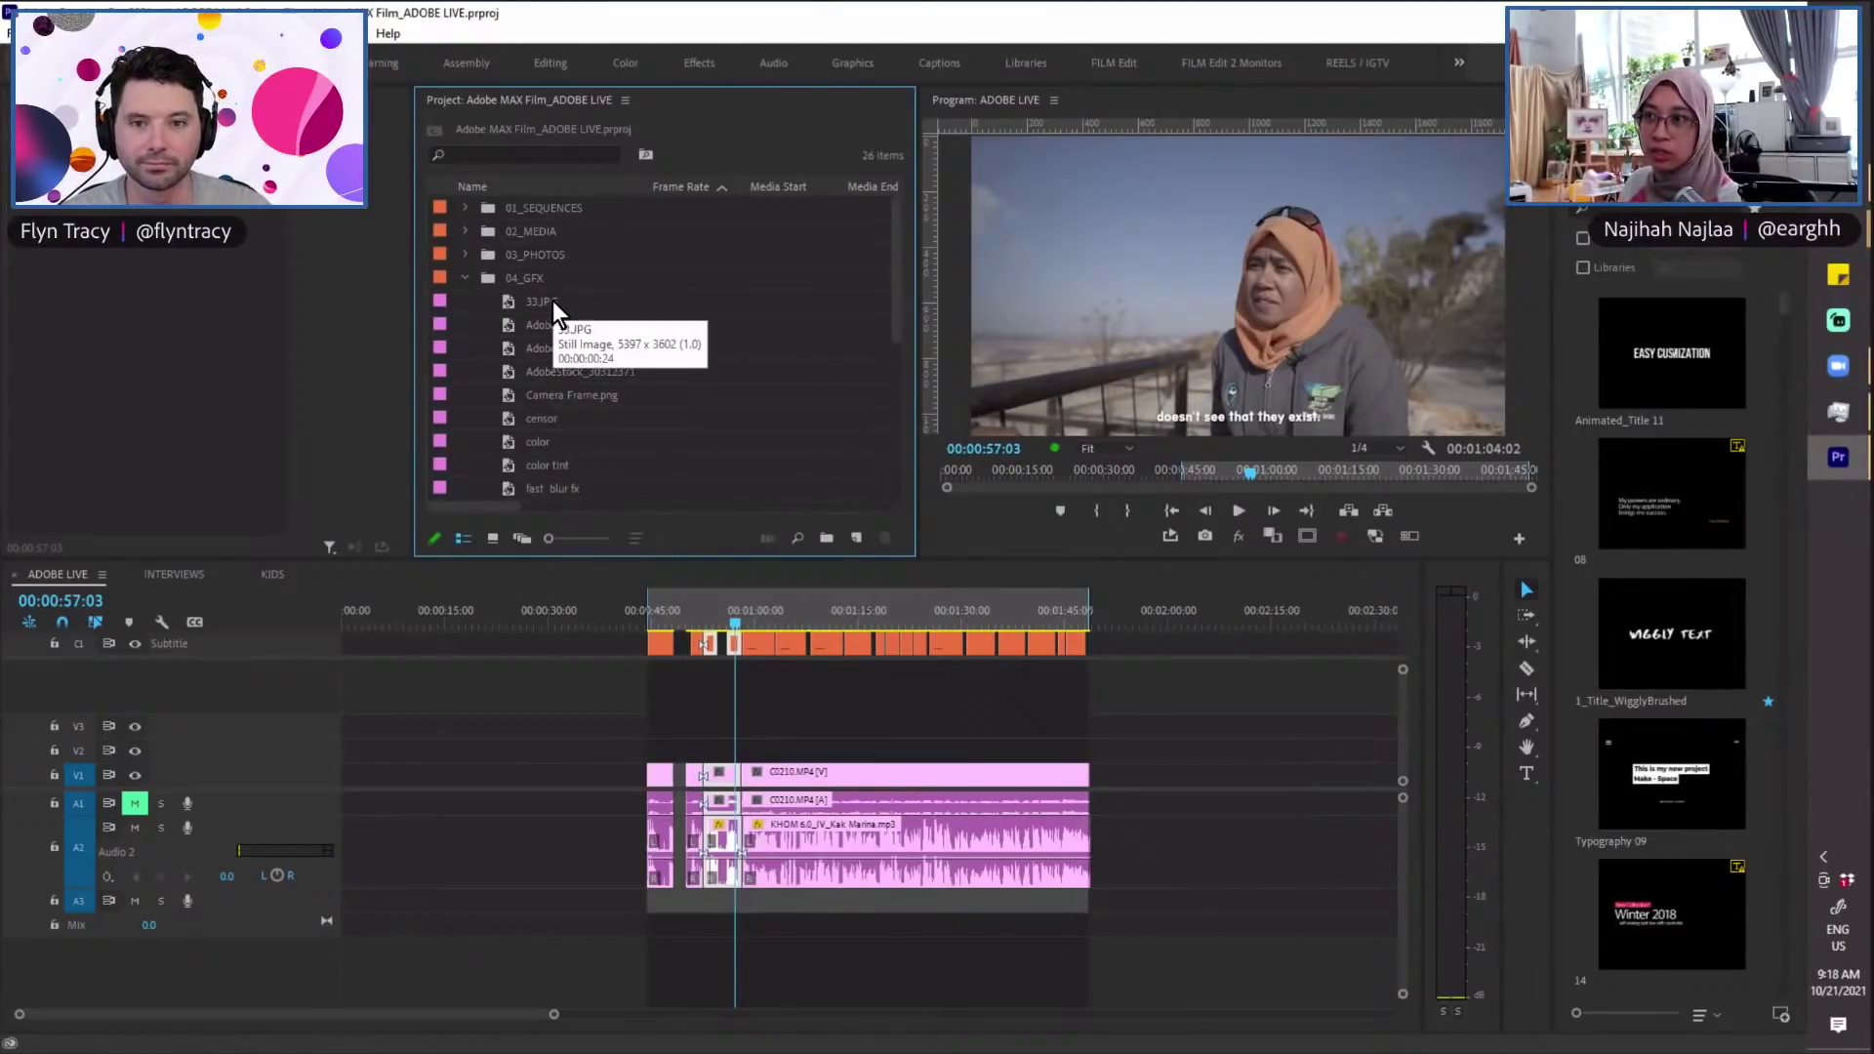
click(465, 278)
Step: Look into the 05_SFX bin, move the ADOBE LIVE playhead to 00:00:58:10, and collapse the bin
click(470, 302)
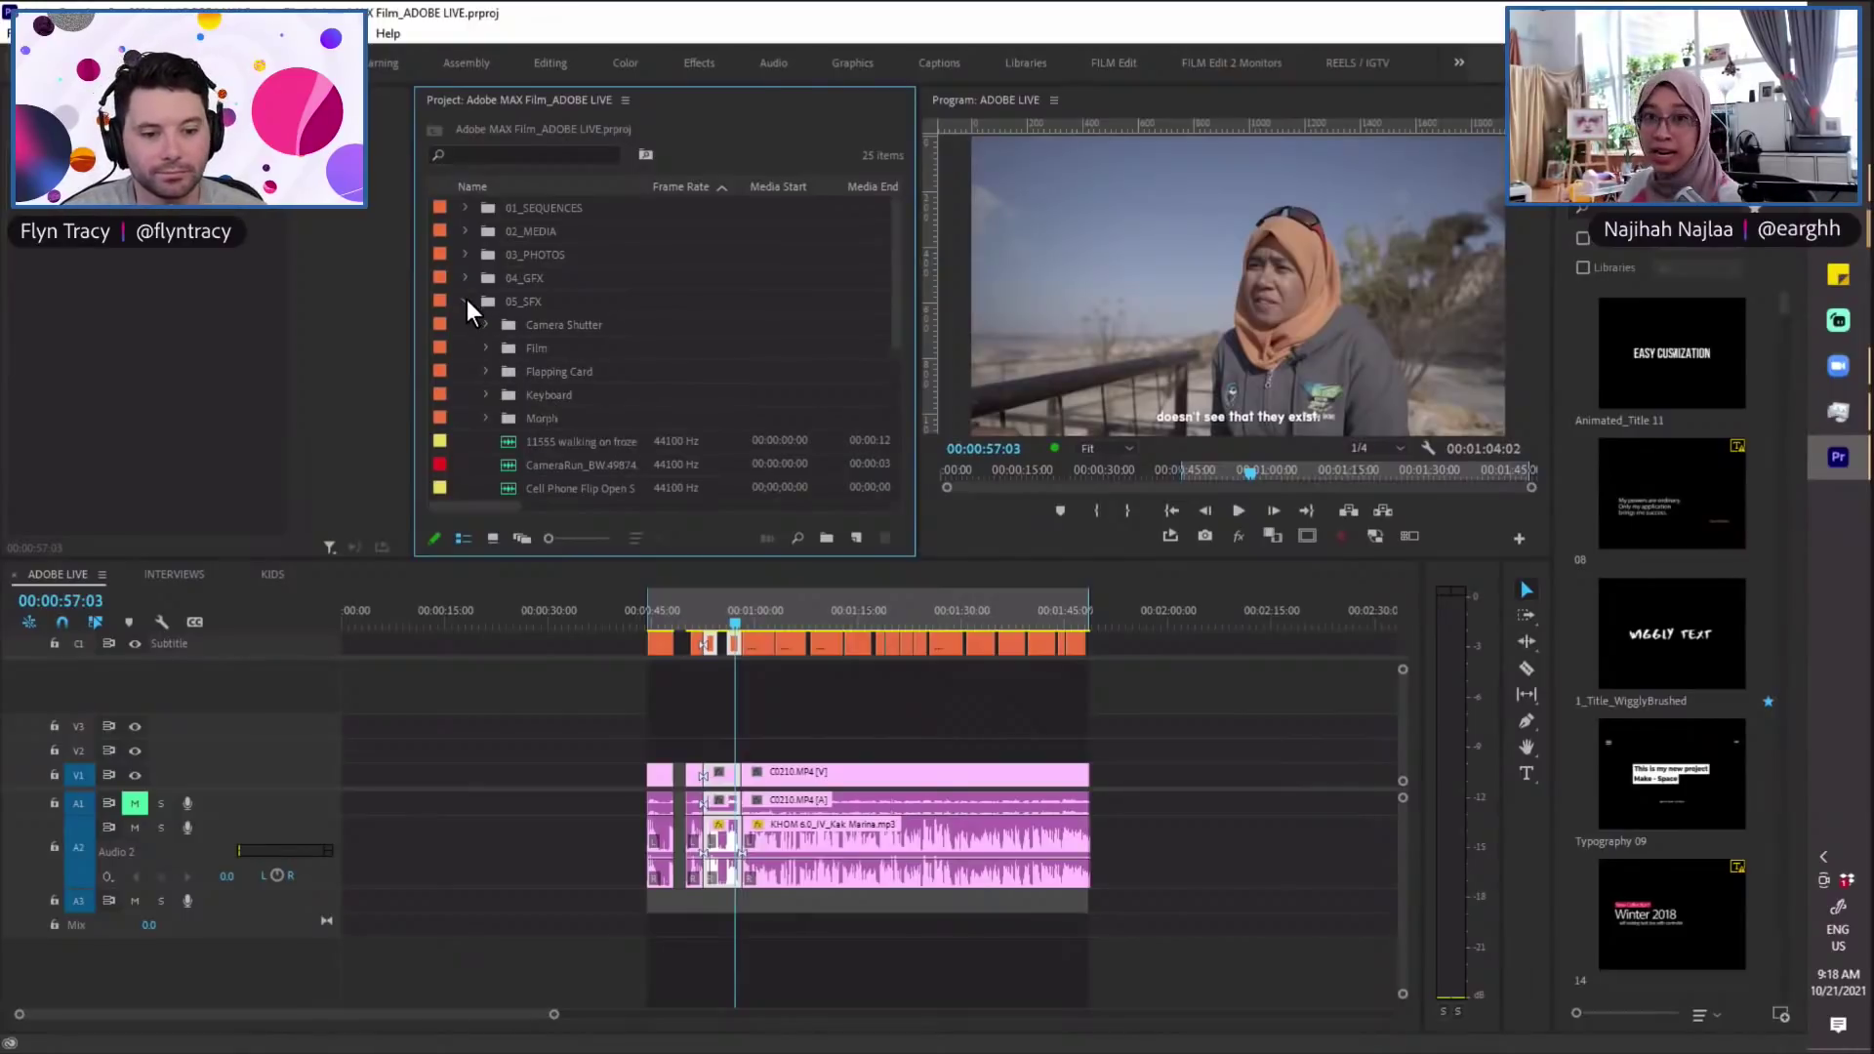
click(746, 616)
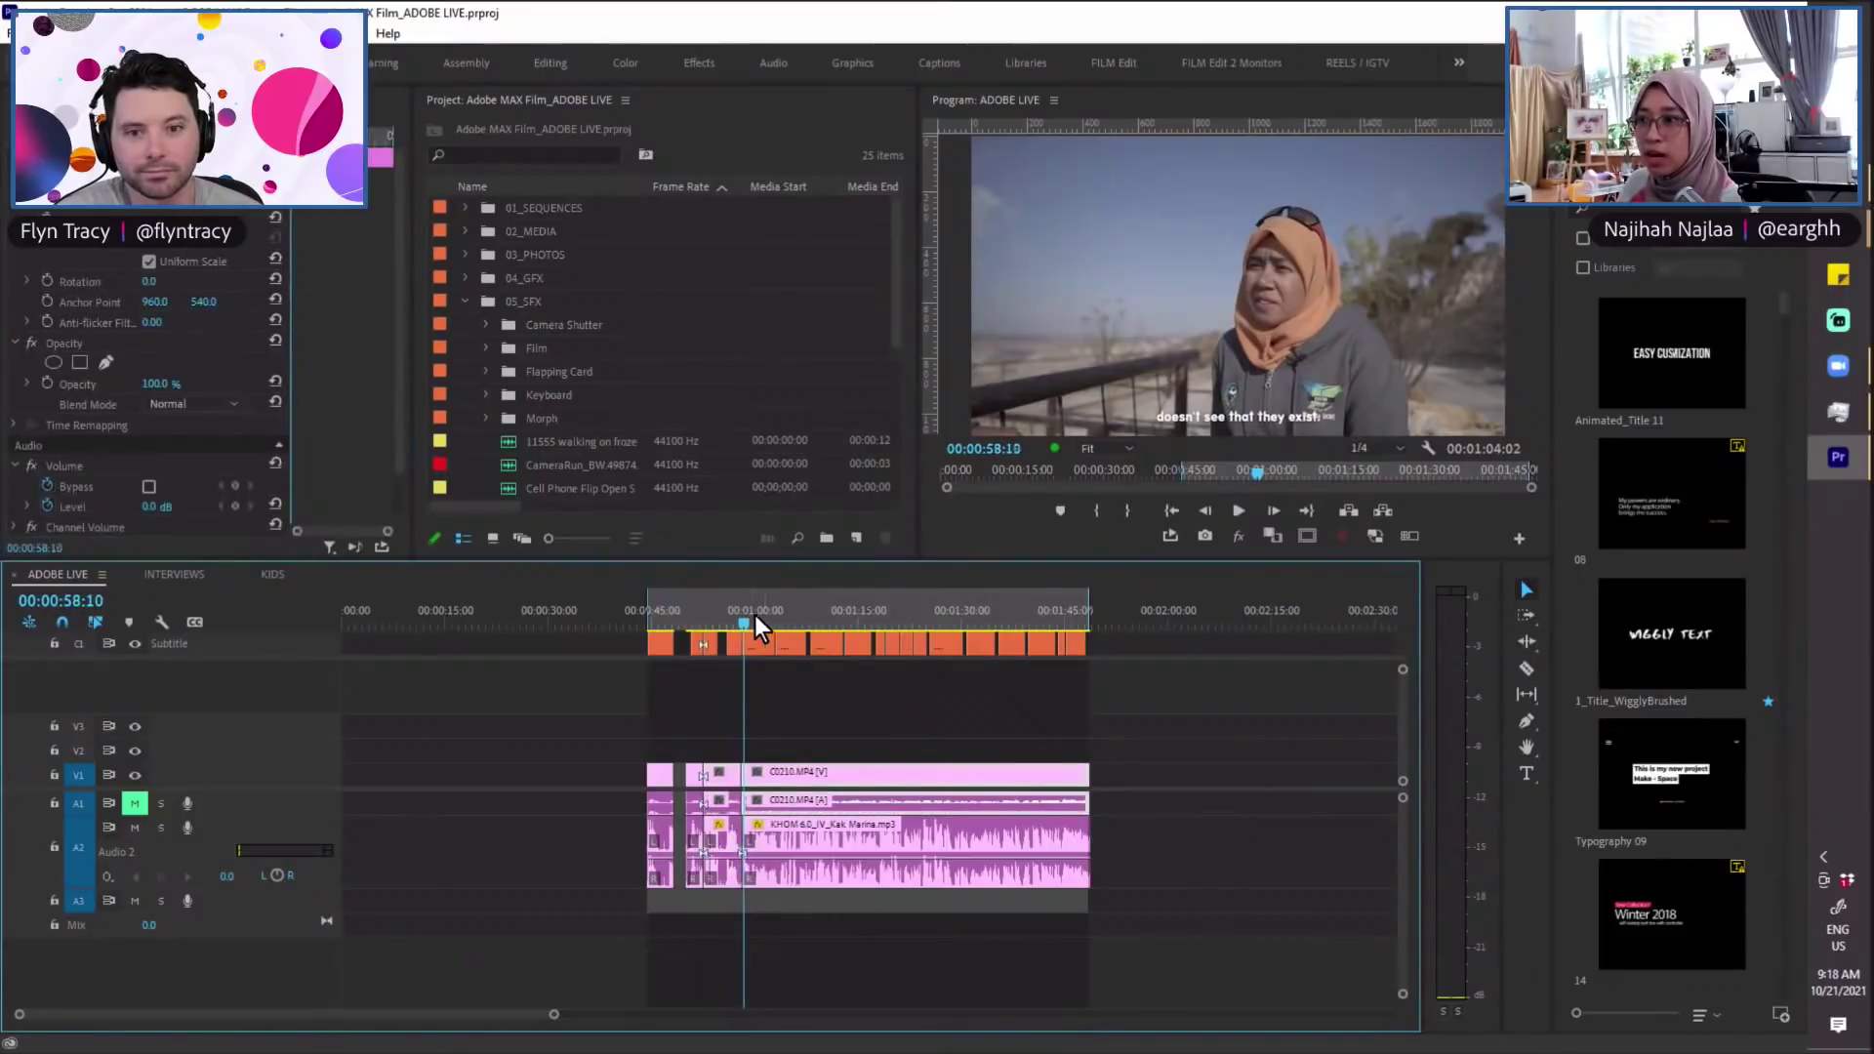
click(466, 301)
Step: Expand the ADOBE MAX bin inside 01_SEQUENCES and open the ADOBE LIVE sequence, followed by the ADOBE MAX sequence
click(465, 208)
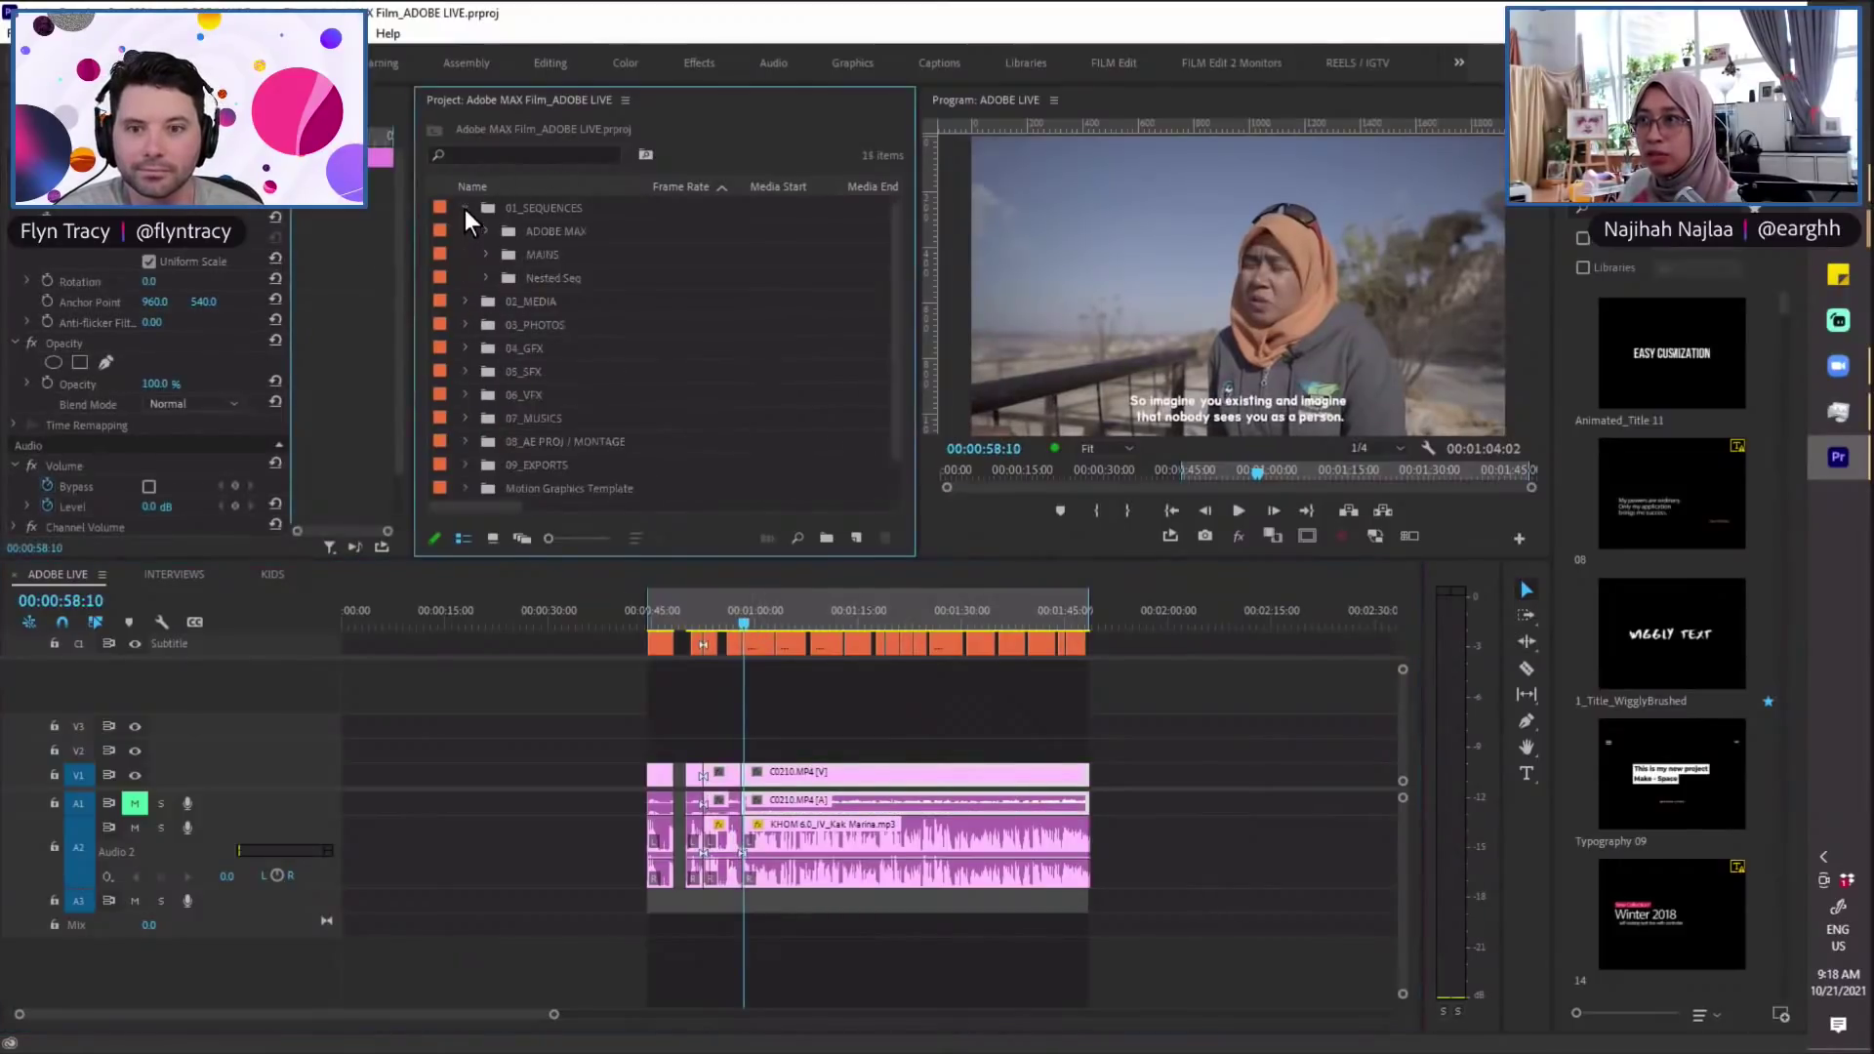
click(484, 231)
double_click(587, 254)
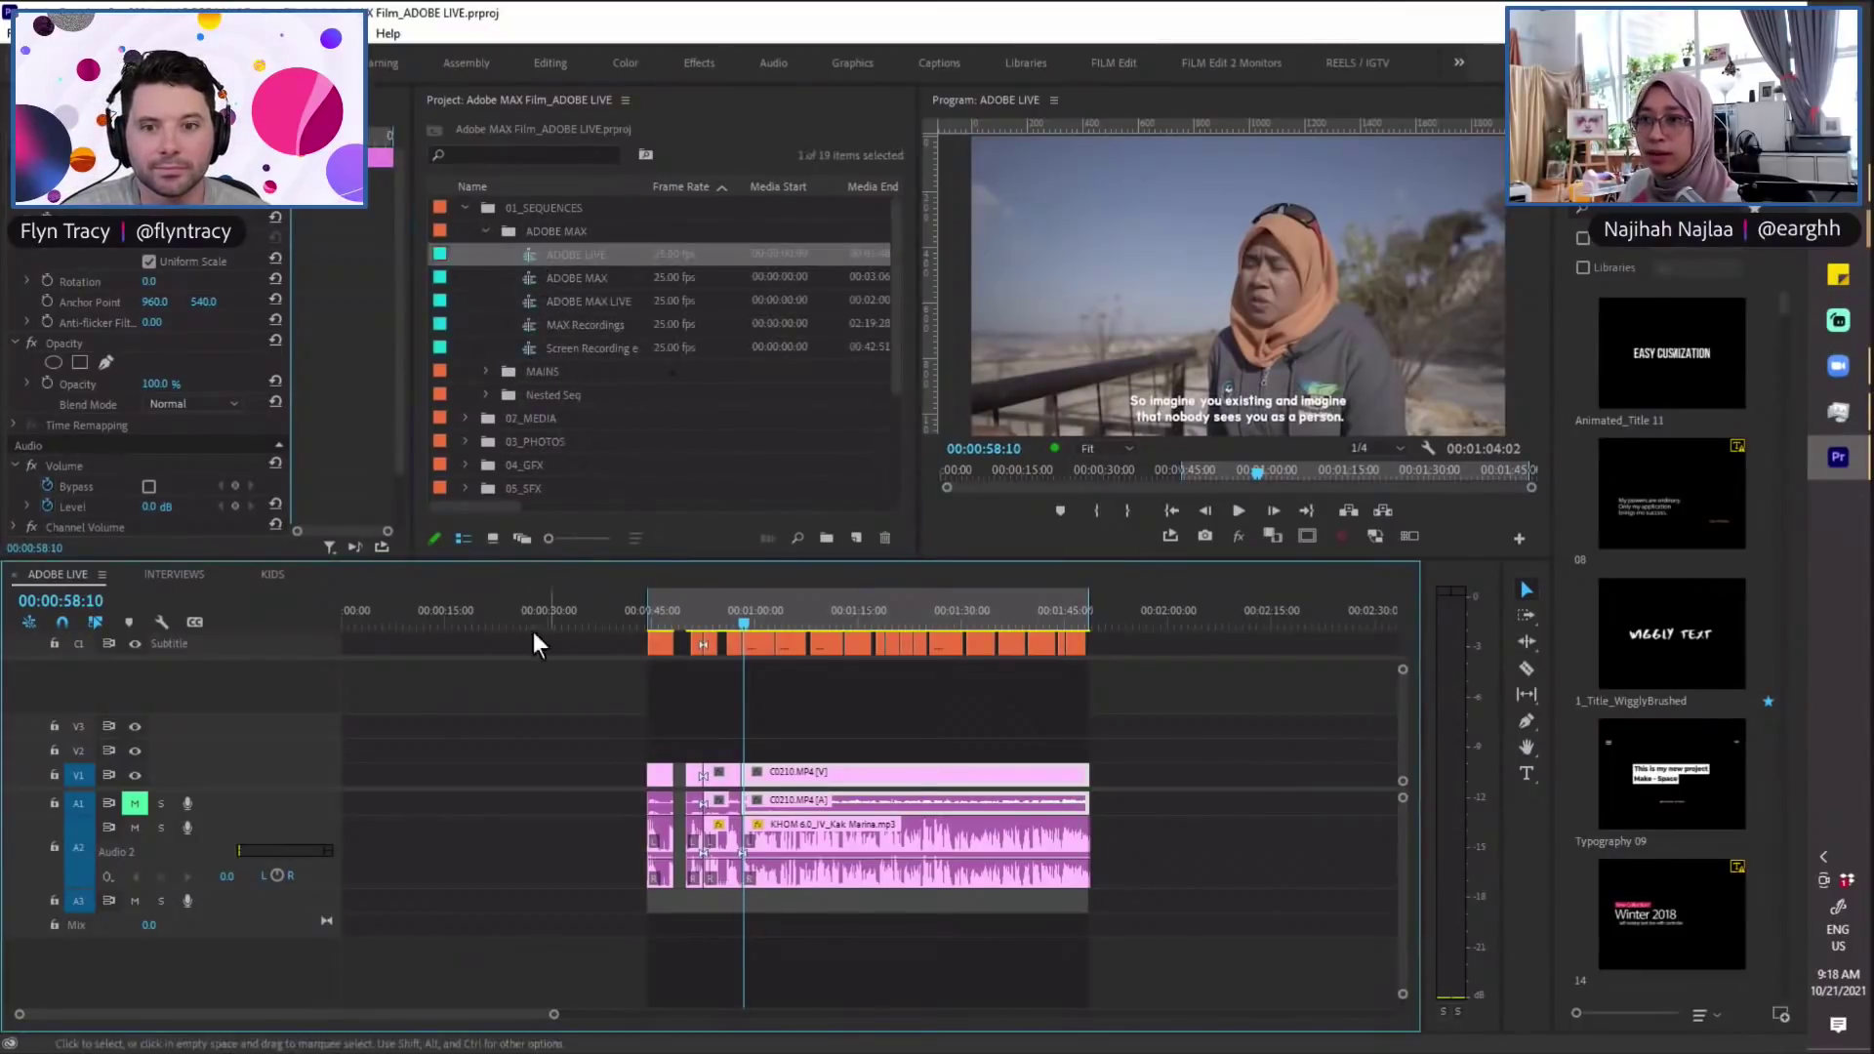
double_click(530, 279)
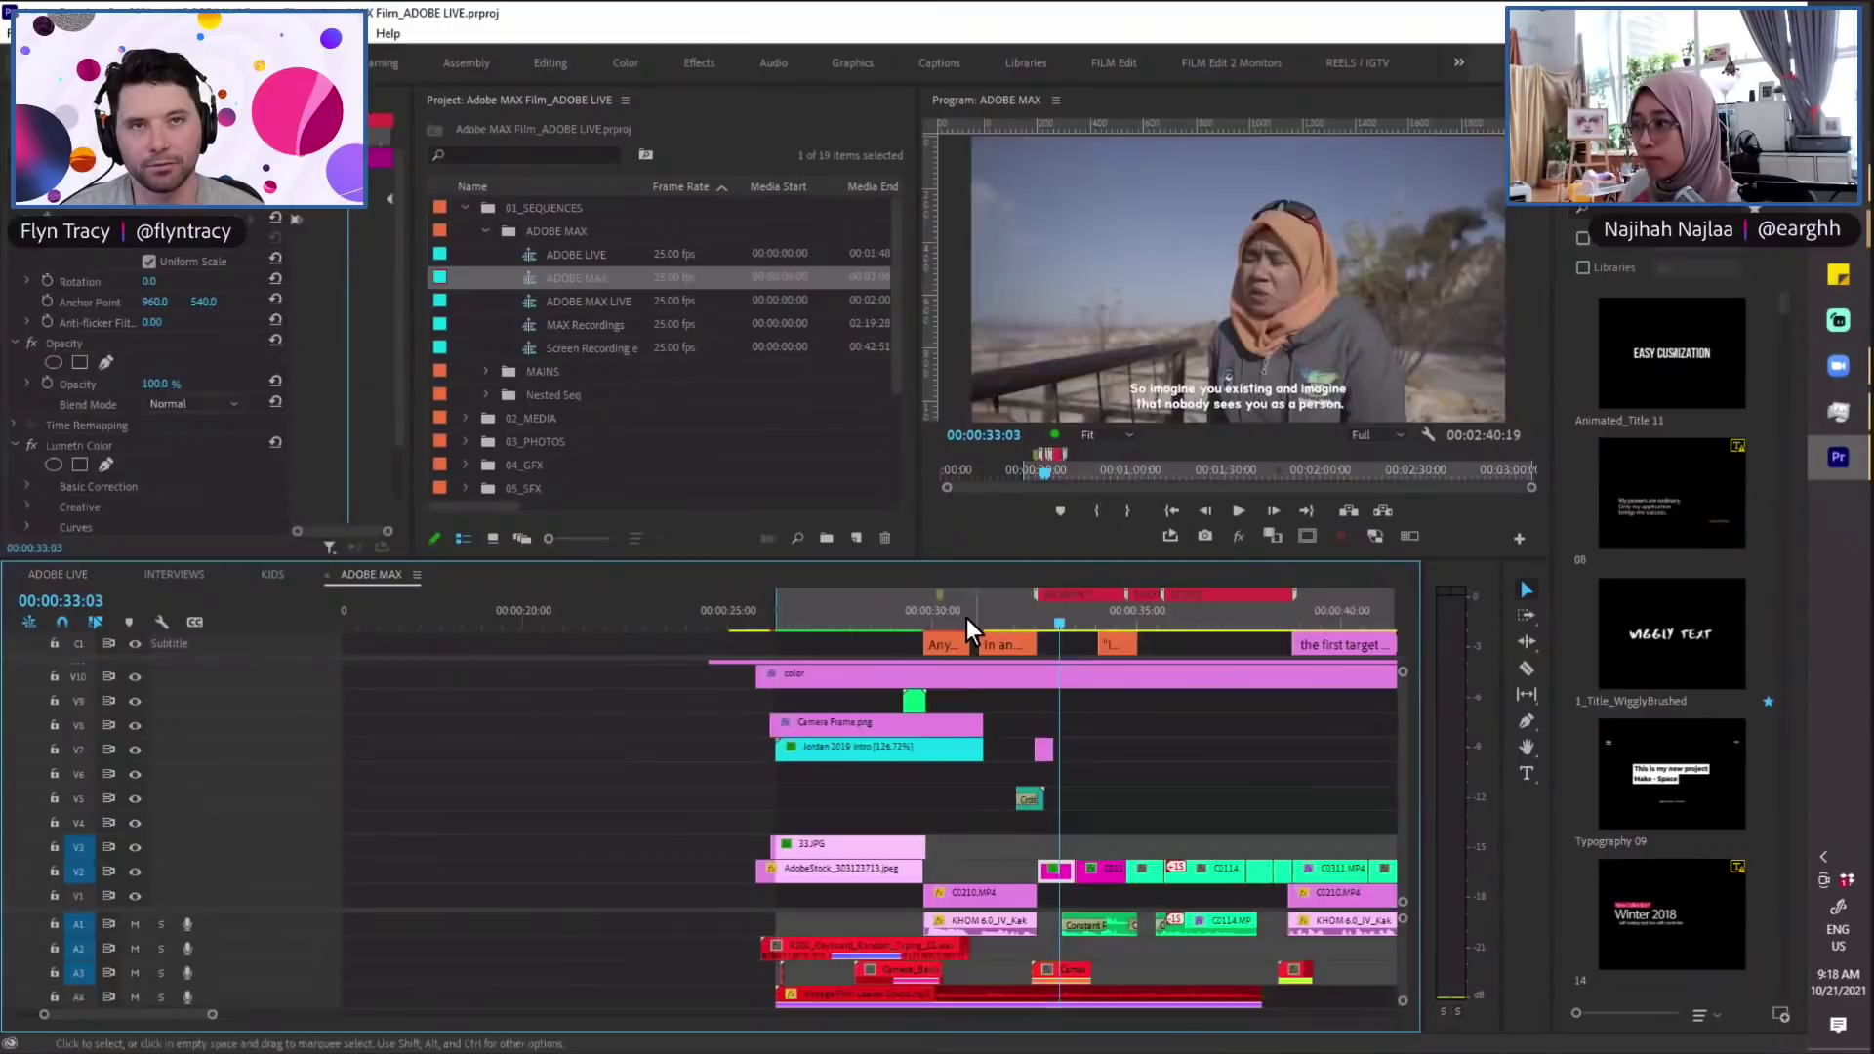
Step: Place the ADOBE MAX sequence's playhead at 00:00:30:19 and collapse the ADOBE MAX and 01_SEQUENCES bins
click(966, 618)
key(minus)
key(minus)
key(equal)
key(equal)
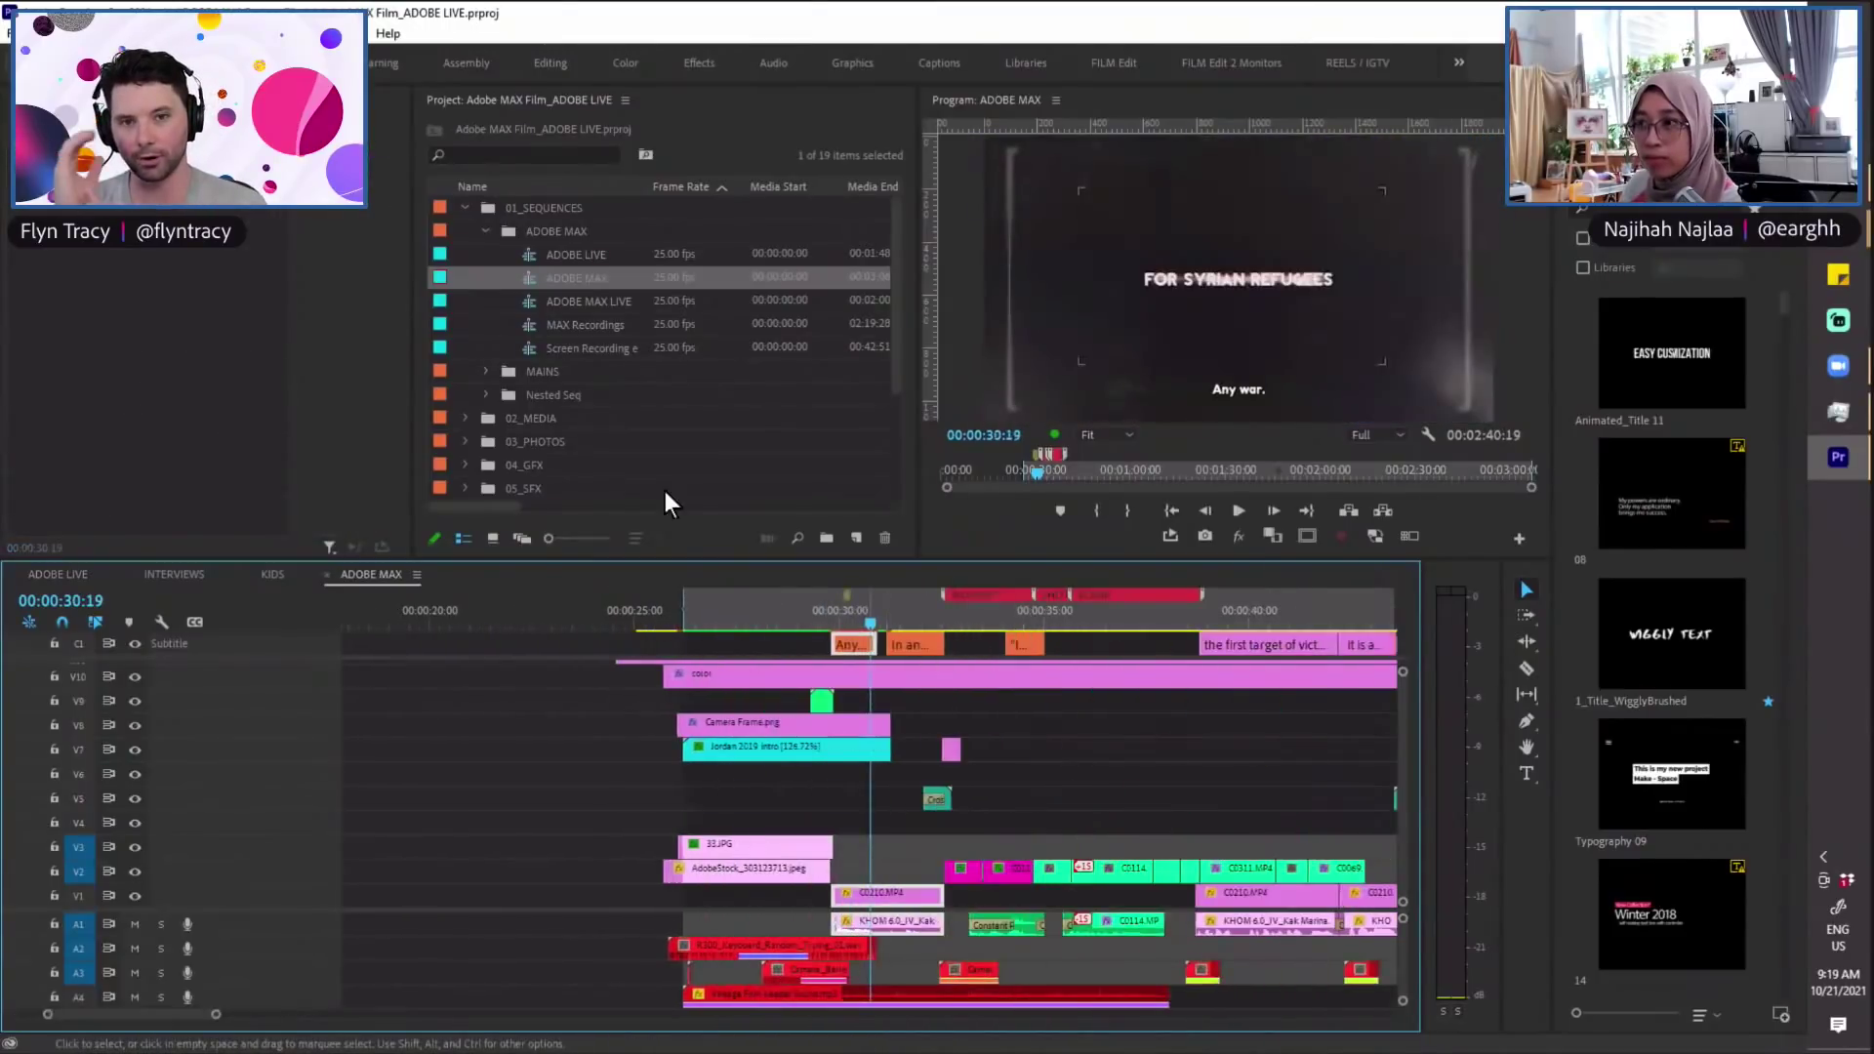
click(485, 231)
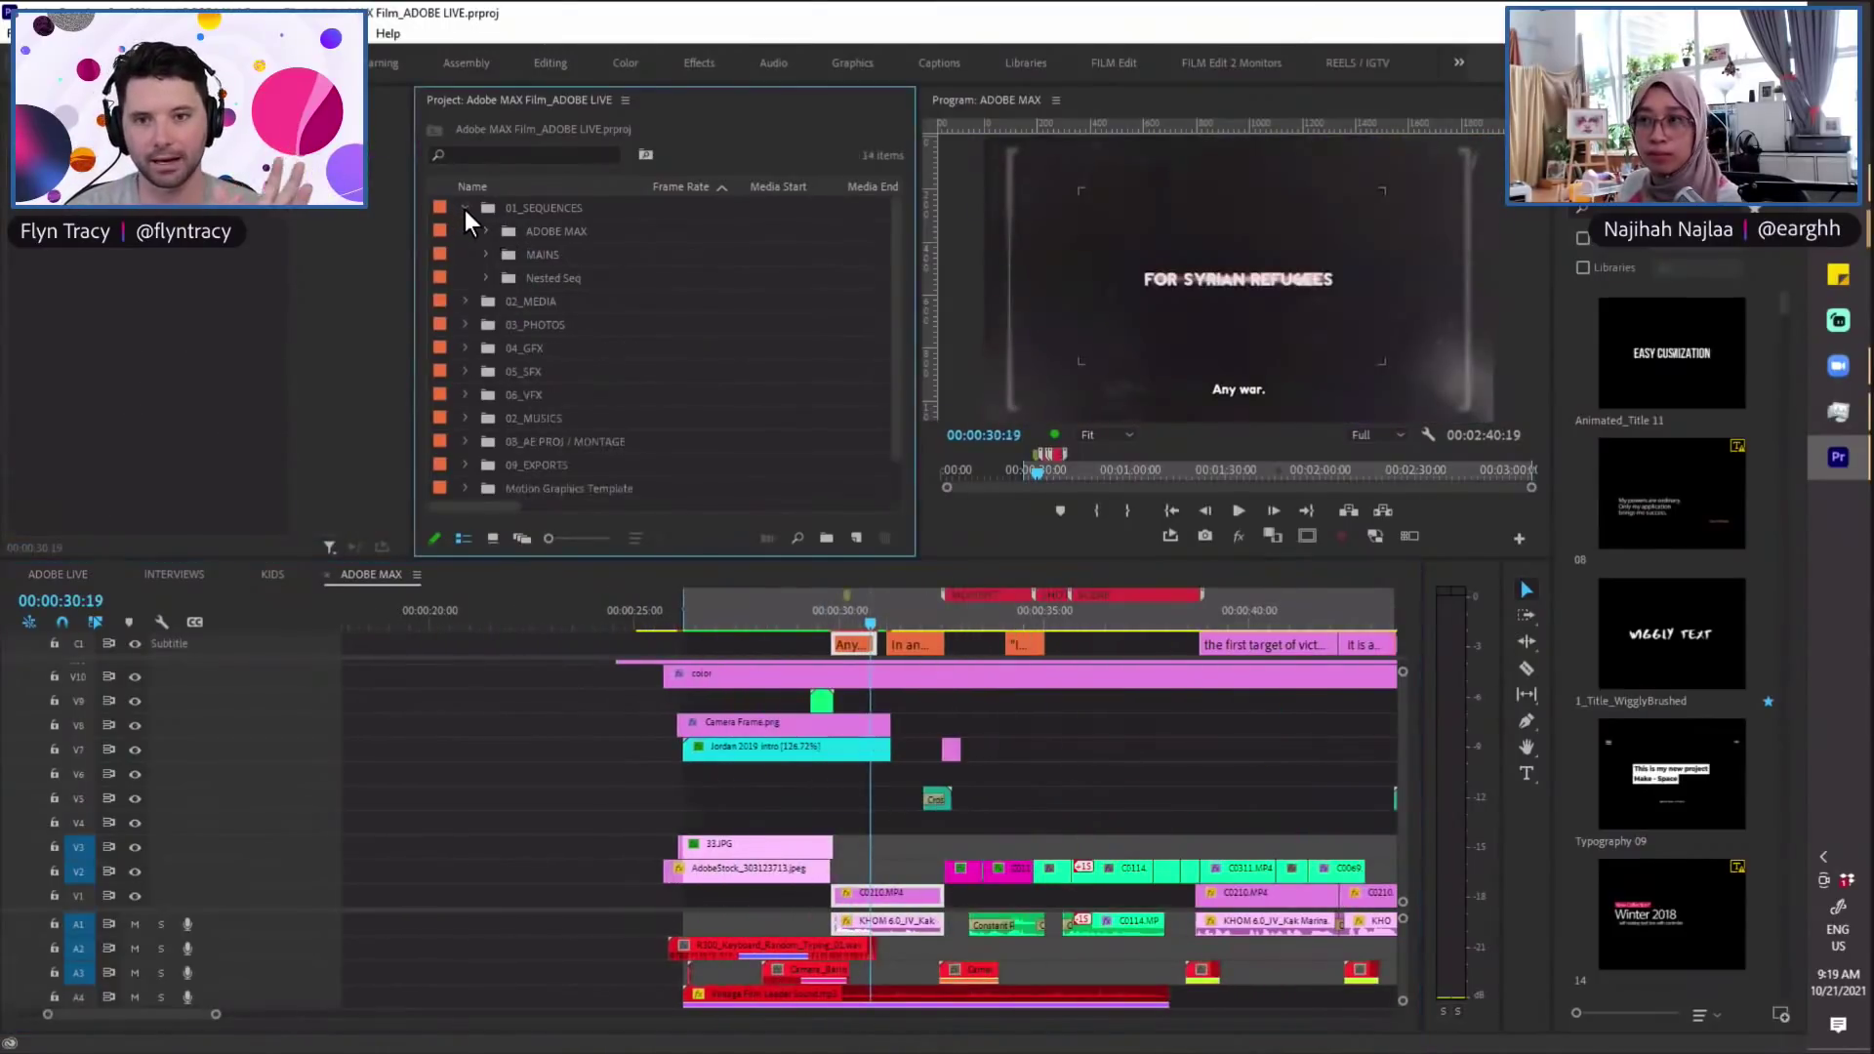
click(465, 208)
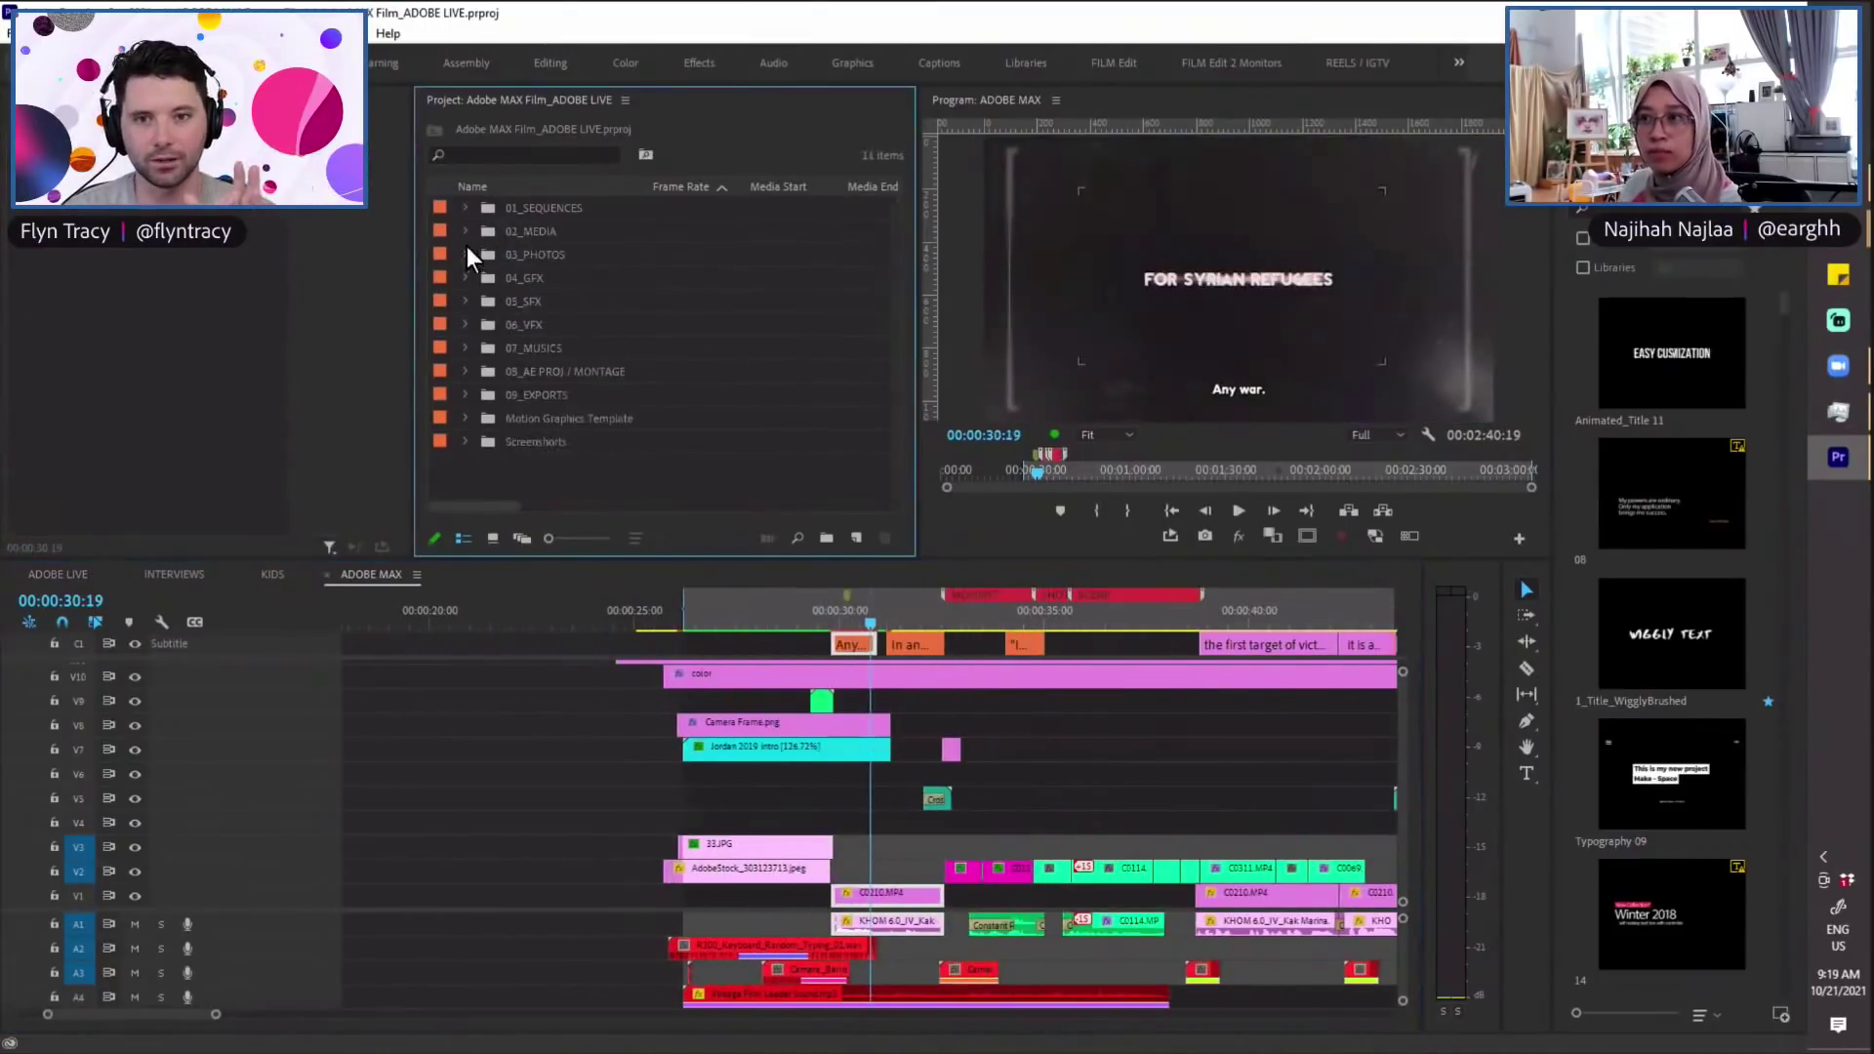
Step: Move the playhead to 00:00:28:20 and examine how clips are layered and colour-coded across the ADOBE MAX timeline
click(792, 628)
key(minus)
key(equal)
key(equal)
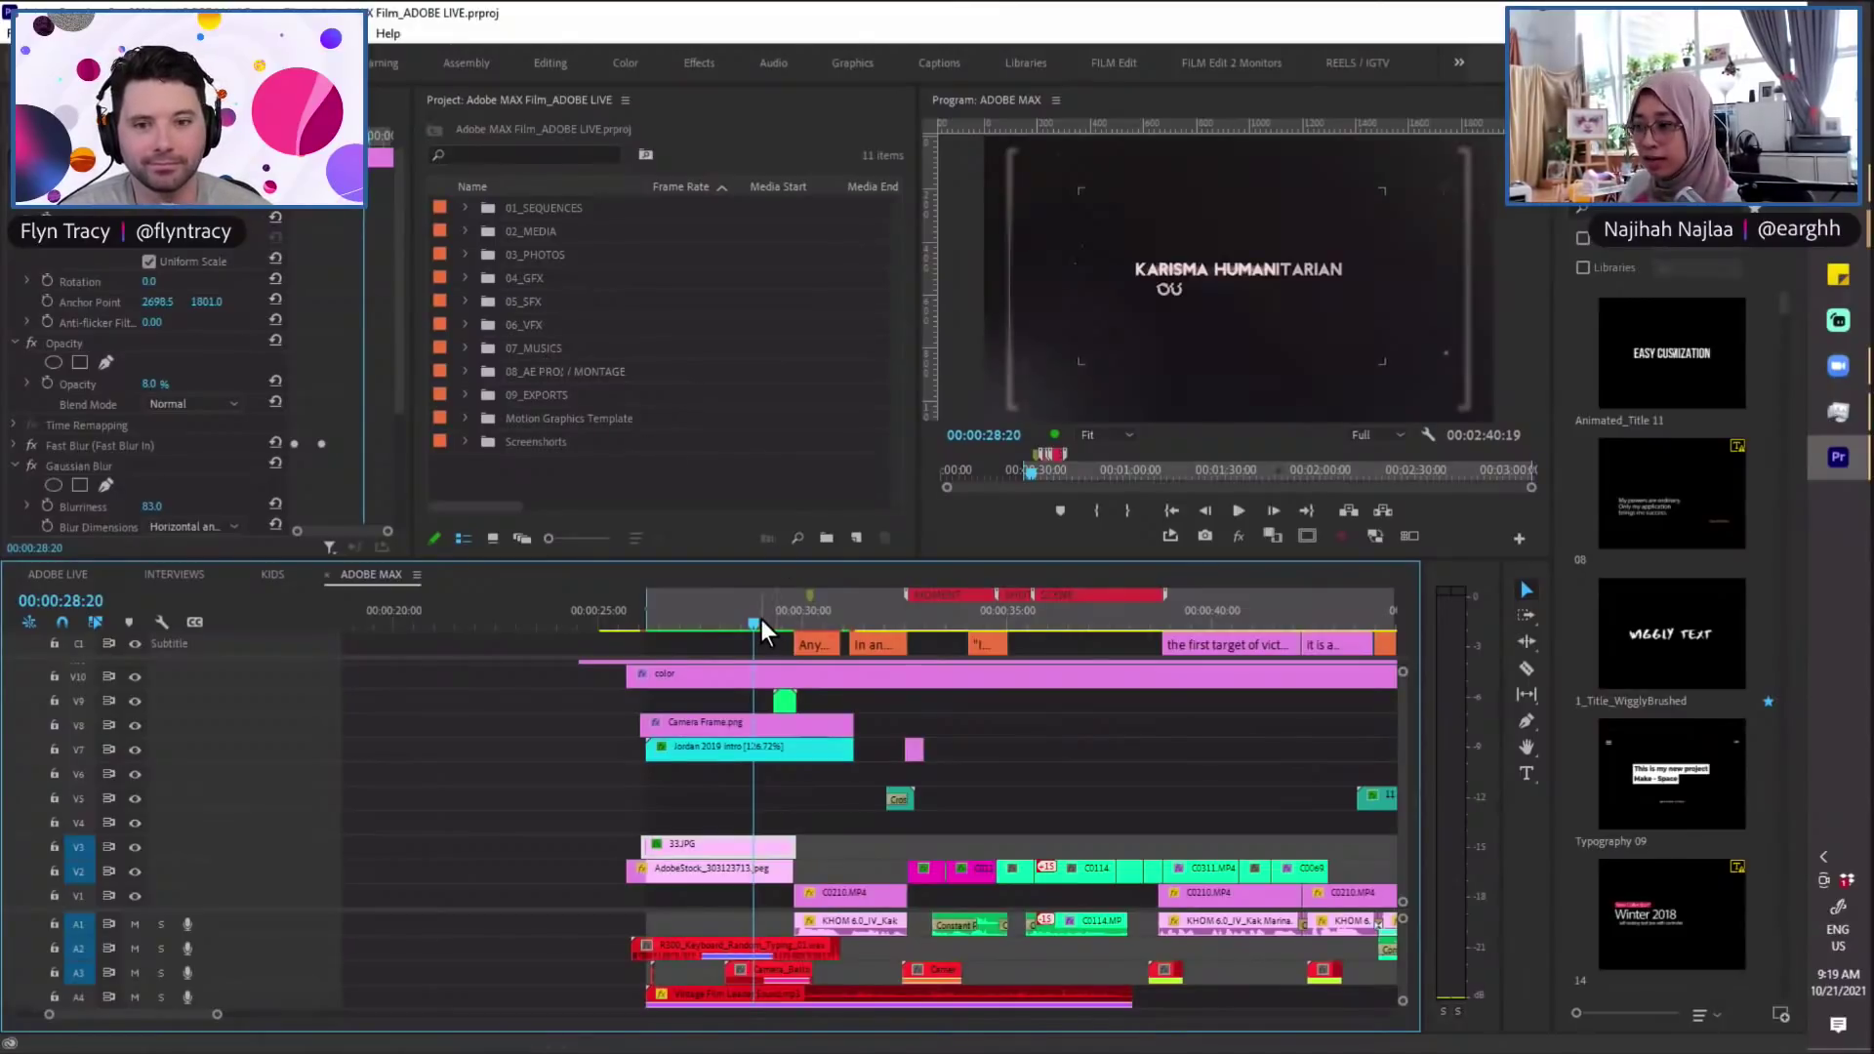
scroll(781, 631, left, 3)
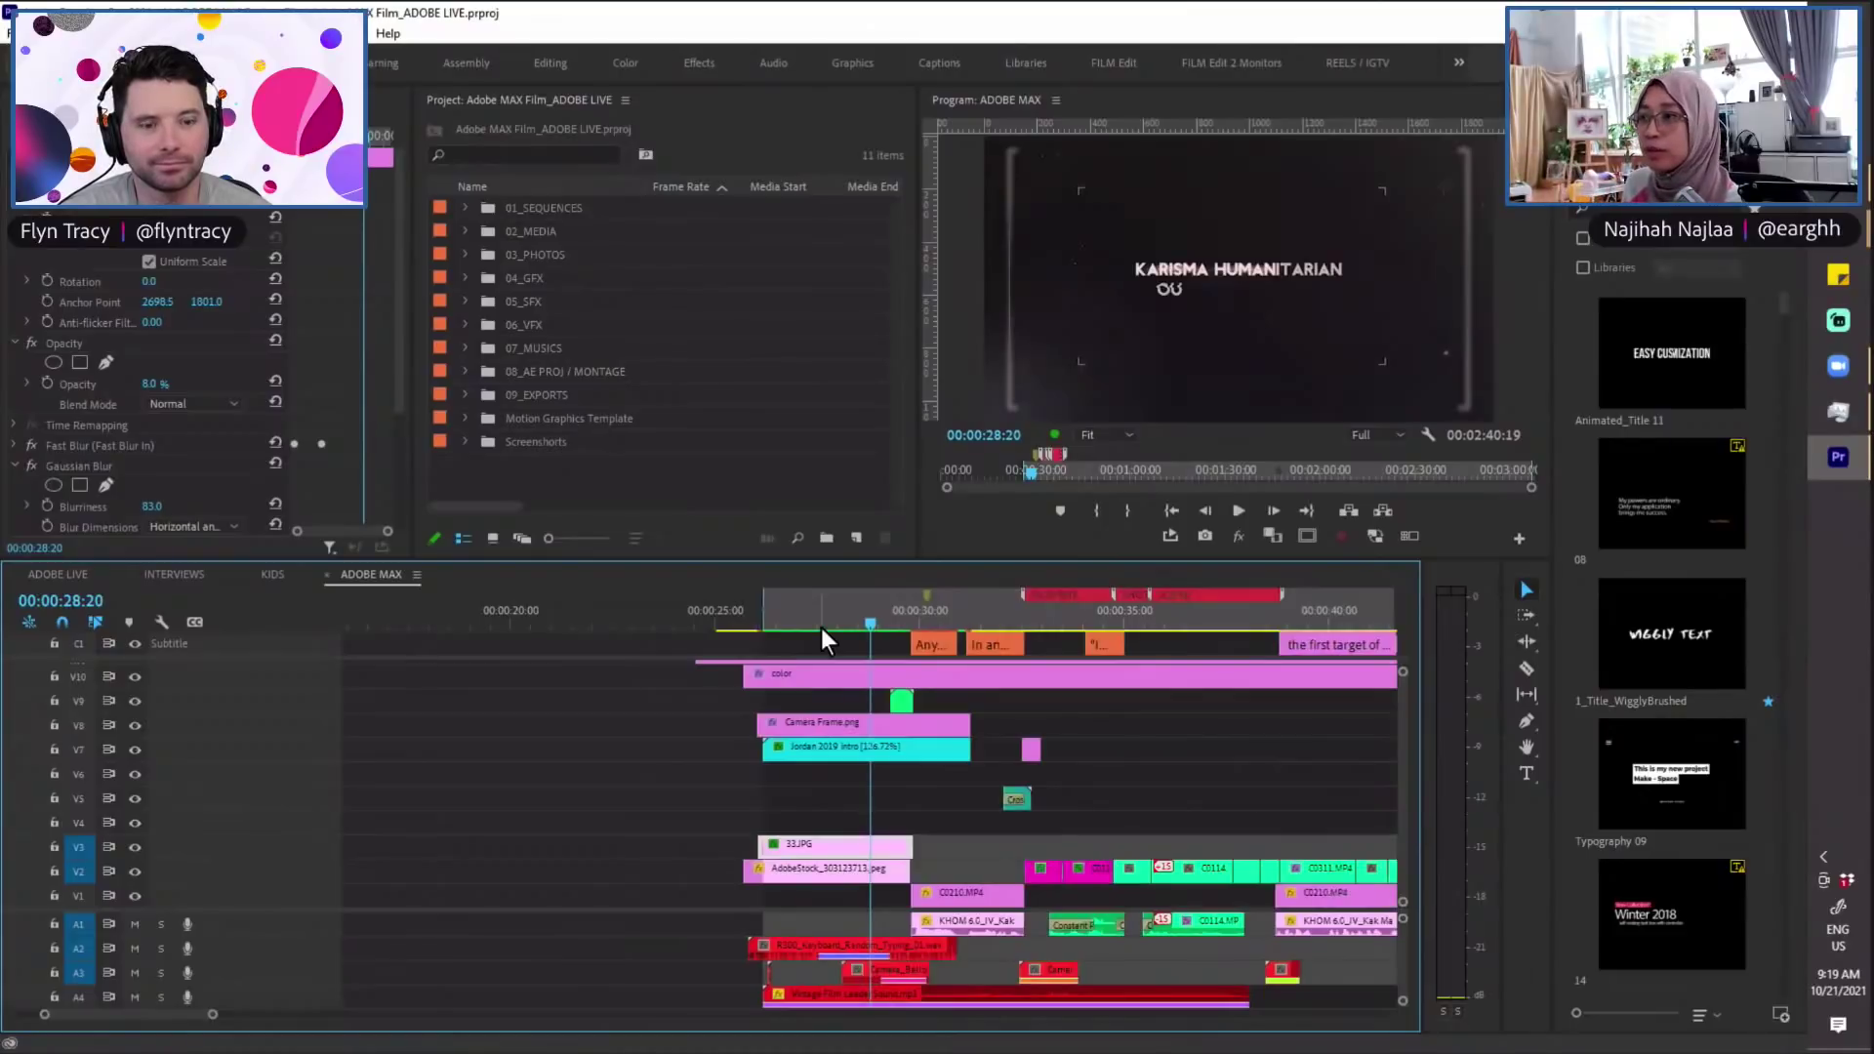
scroll(877, 607, down, 8)
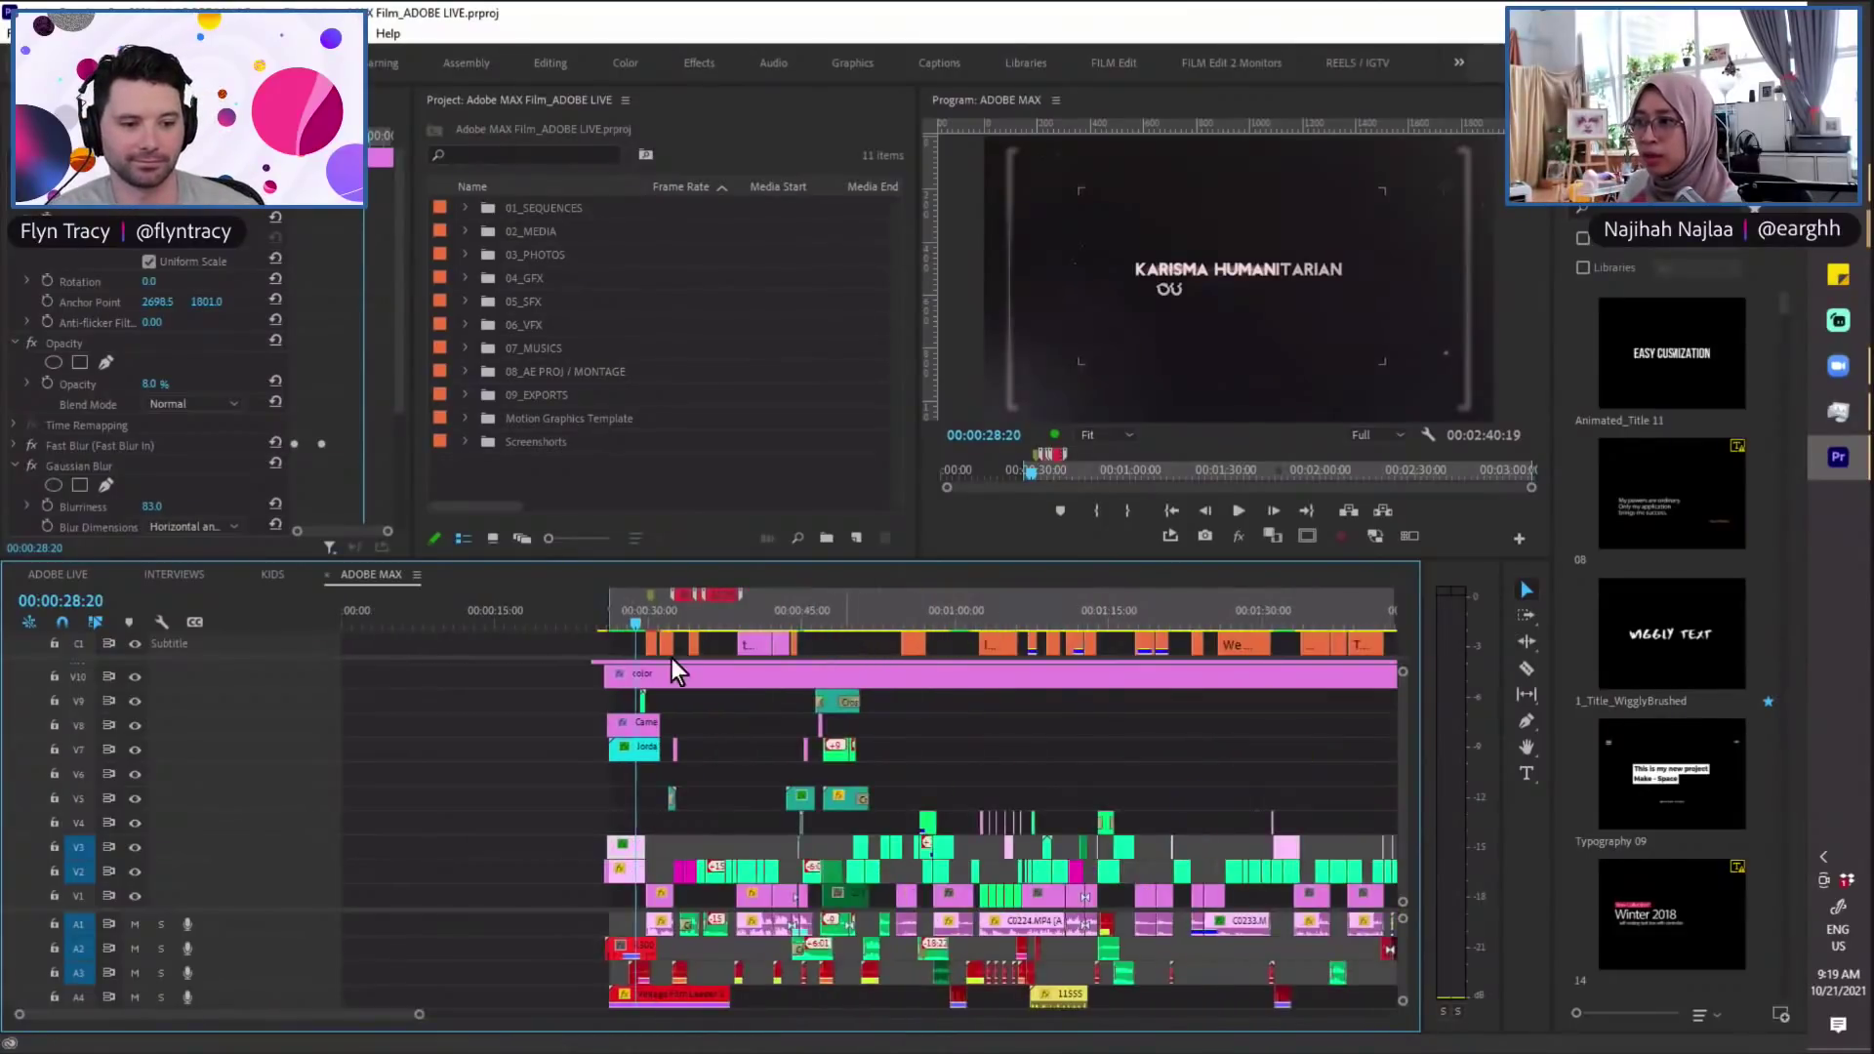
scroll(867, 717, up, 4)
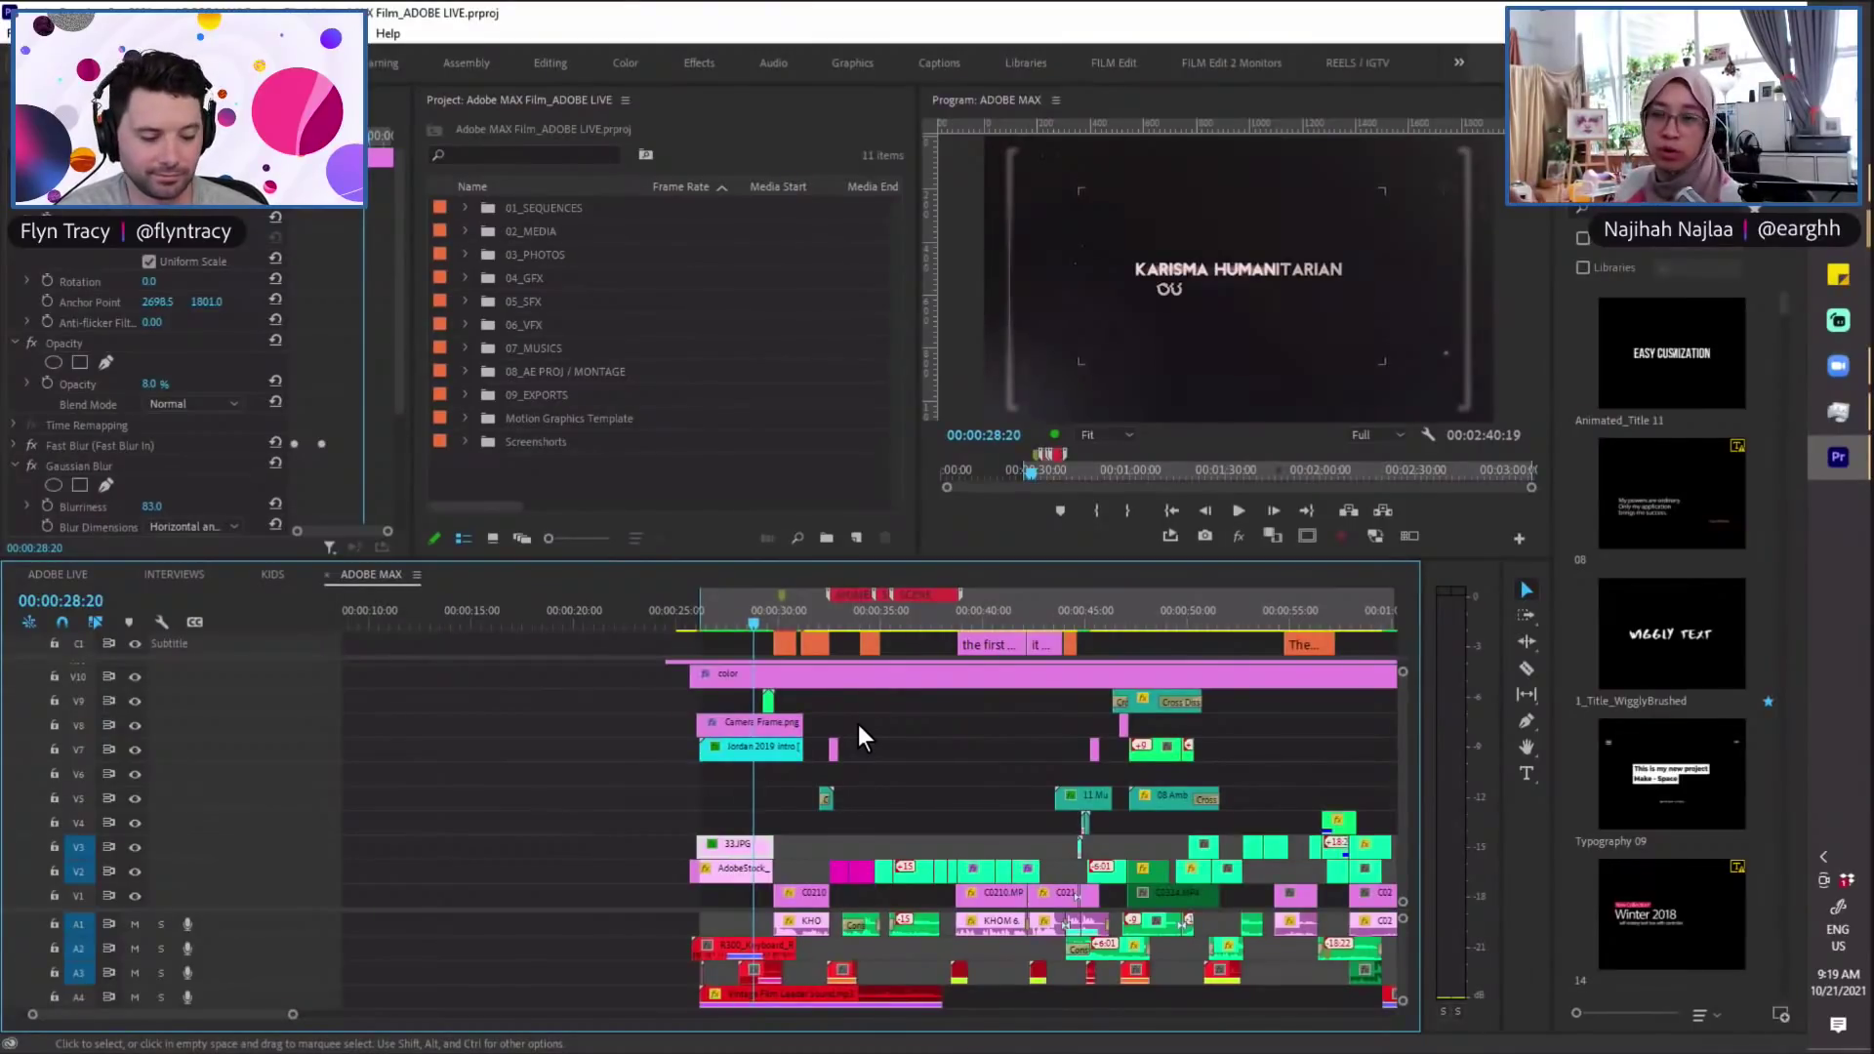
scroll(858, 724, up, 1)
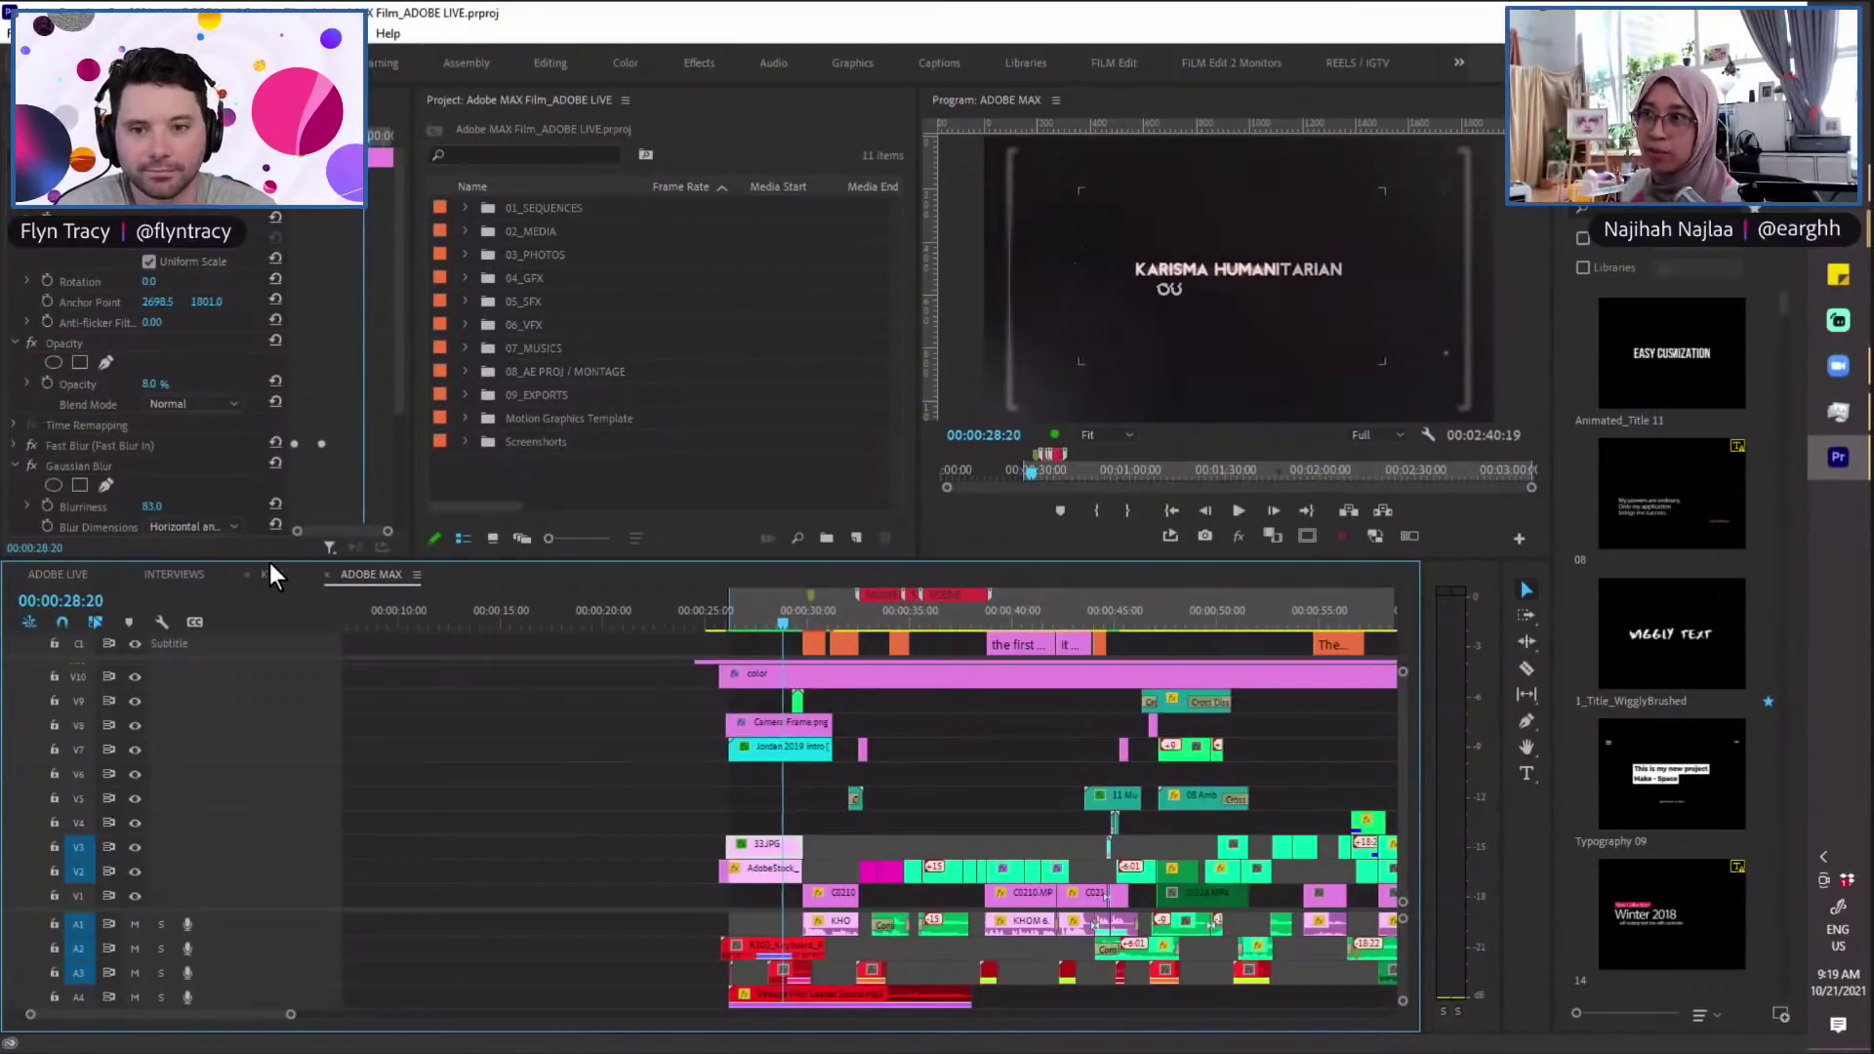
Step: Move the playhead to 00:00:27:18 and enlarge the timeline's audio area to show tracks A1 to A6
click(762, 616)
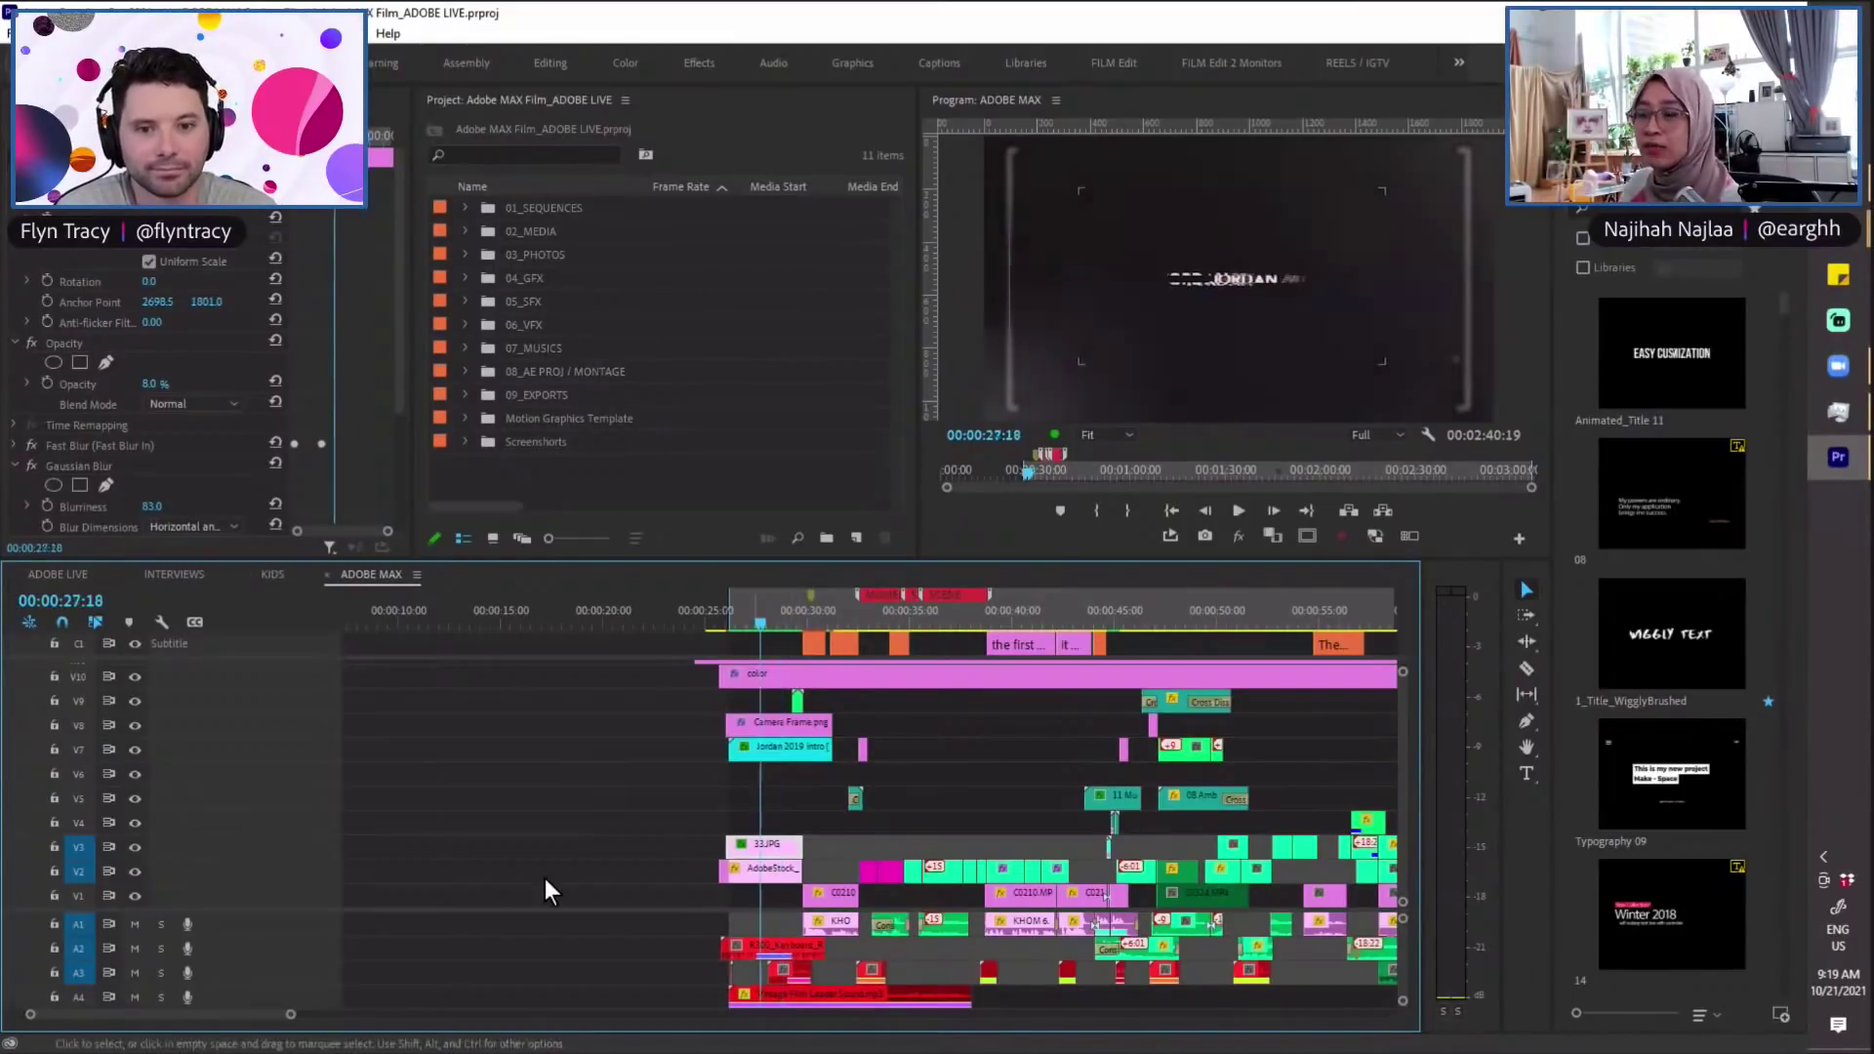
drag(299, 786, 297, 805)
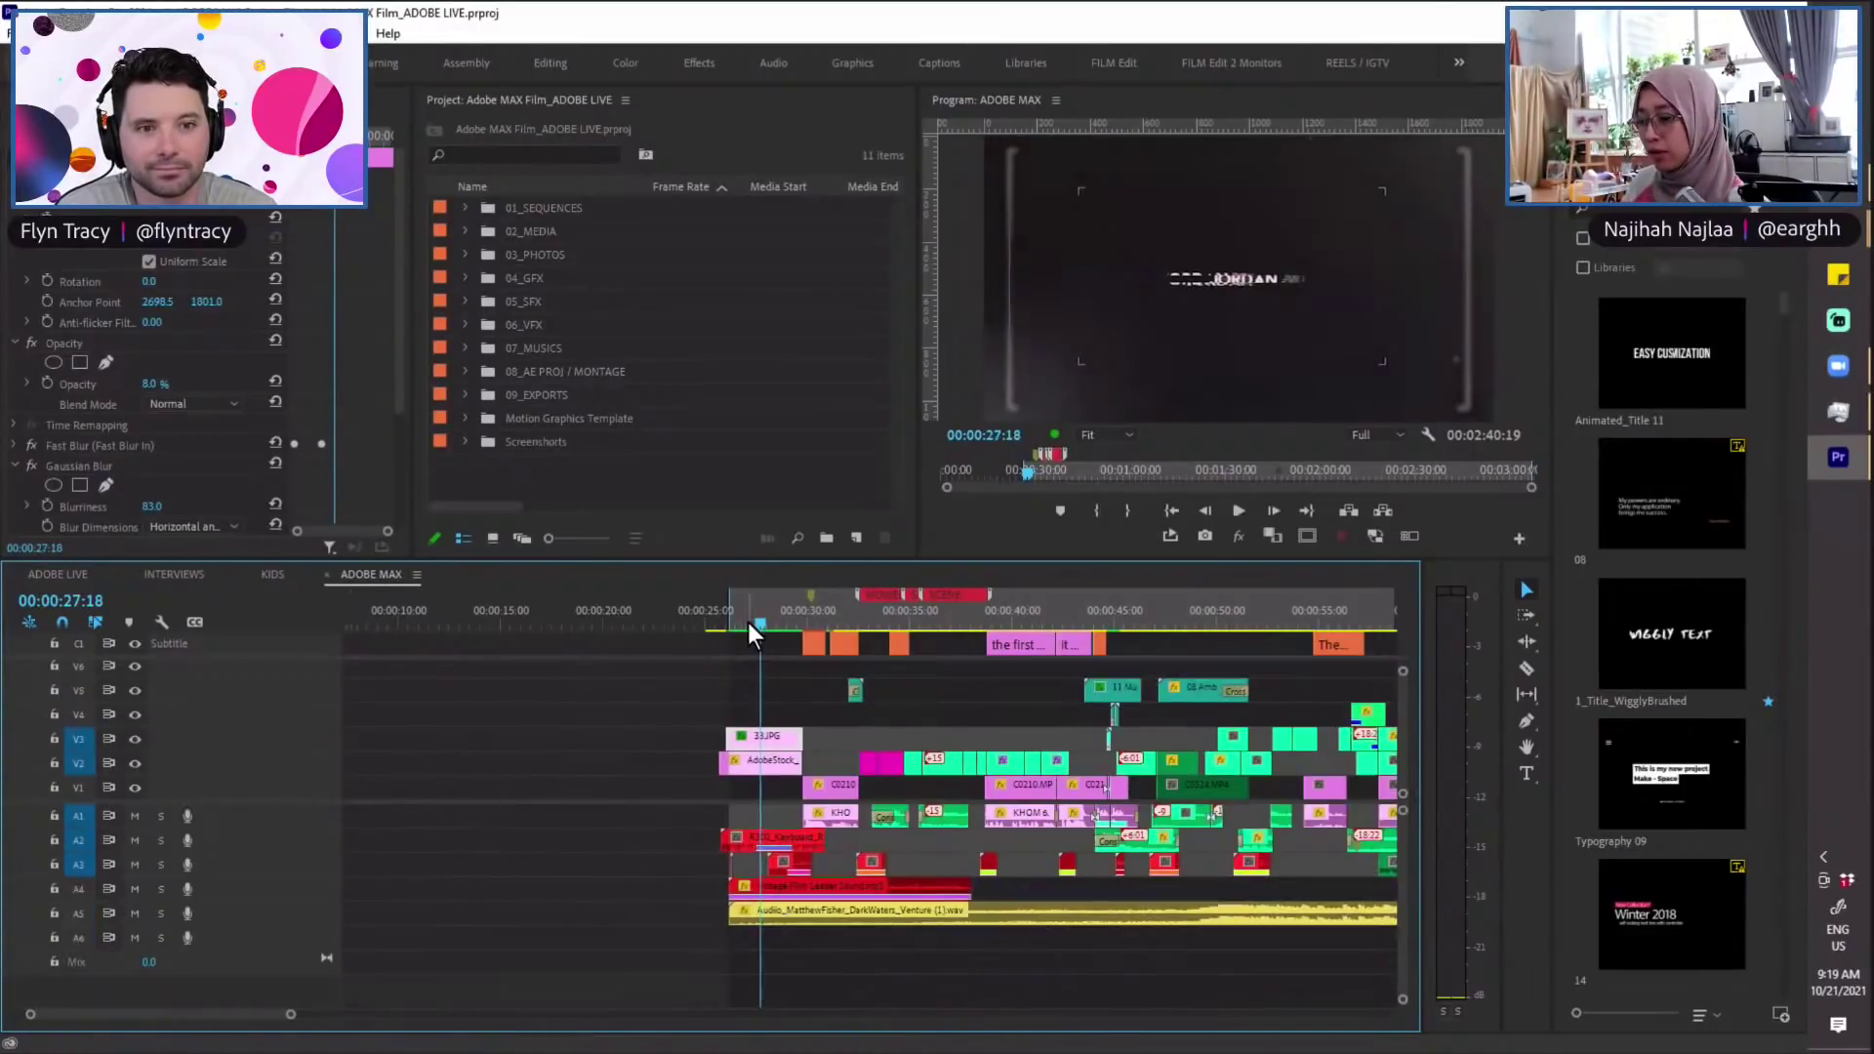
key(minus)
key(minus)
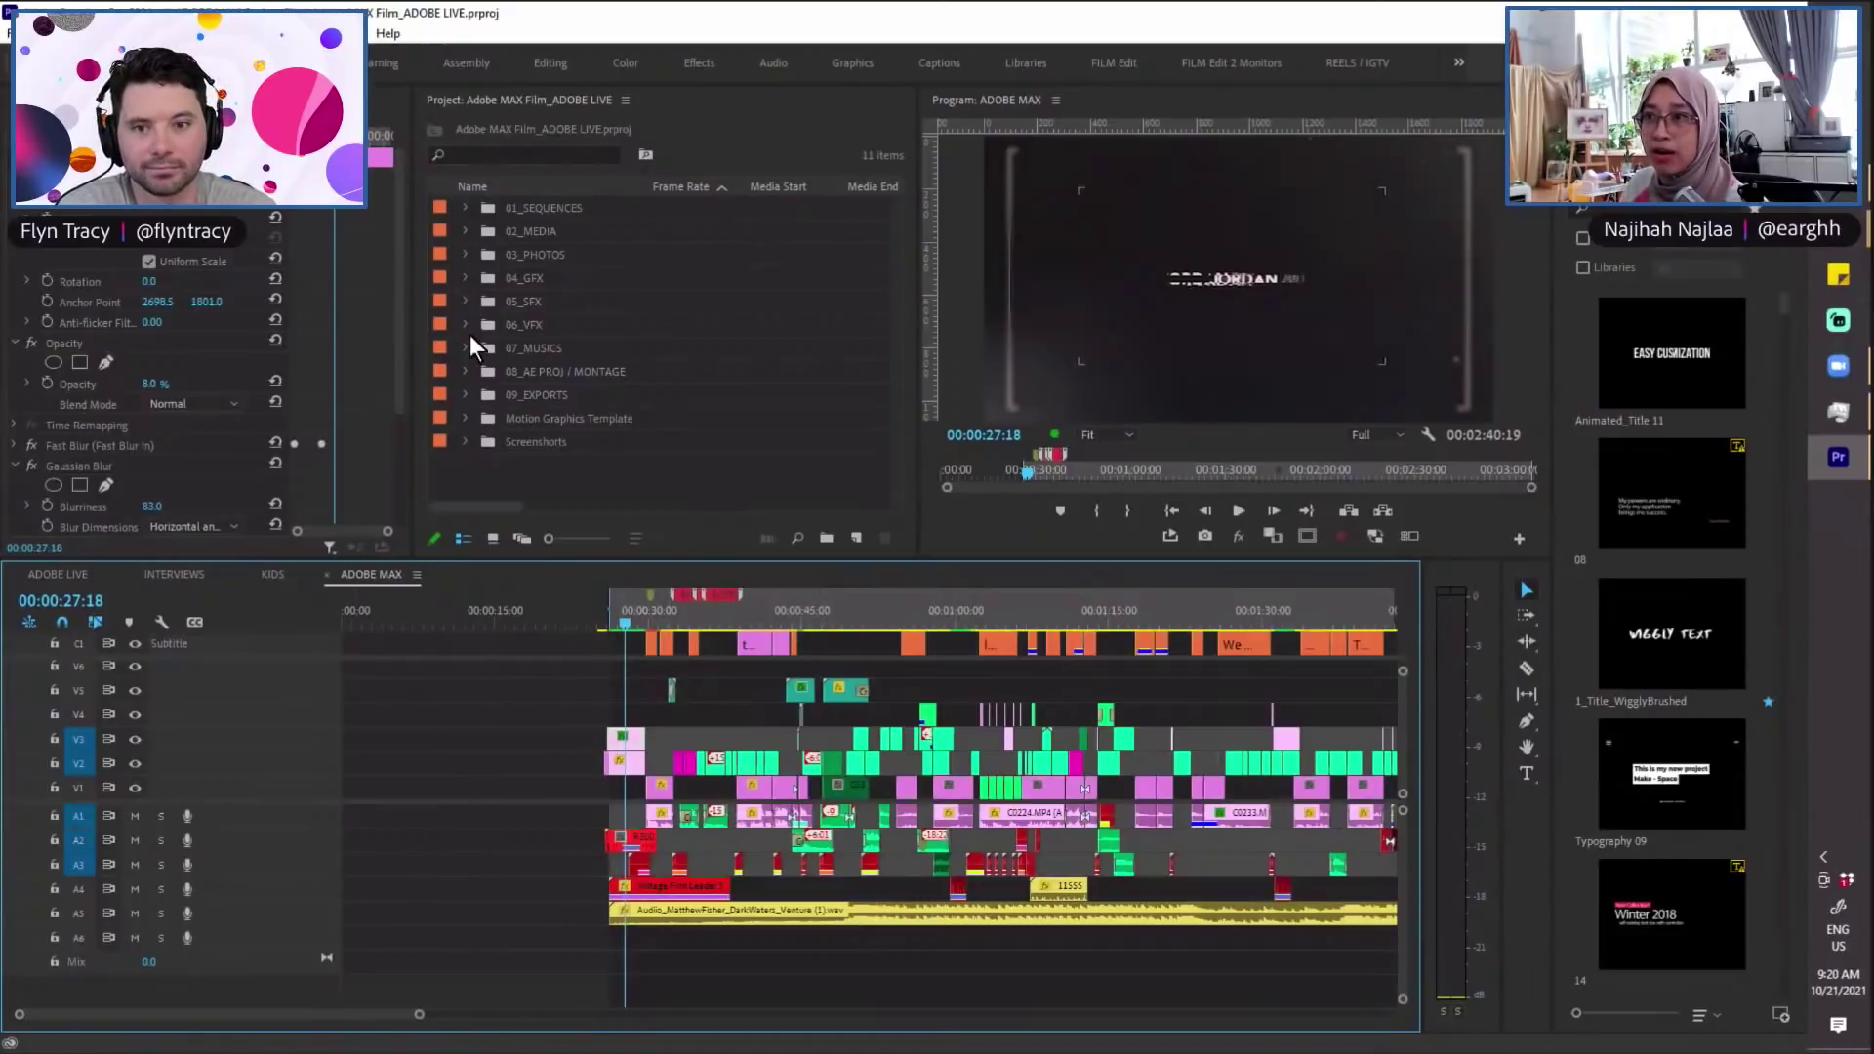
Step: Look into the 05_SFX bin and the Lightleaks bin inside 06_VFX, collapsing 05_SFX and Lightleaks after viewing
click(465, 300)
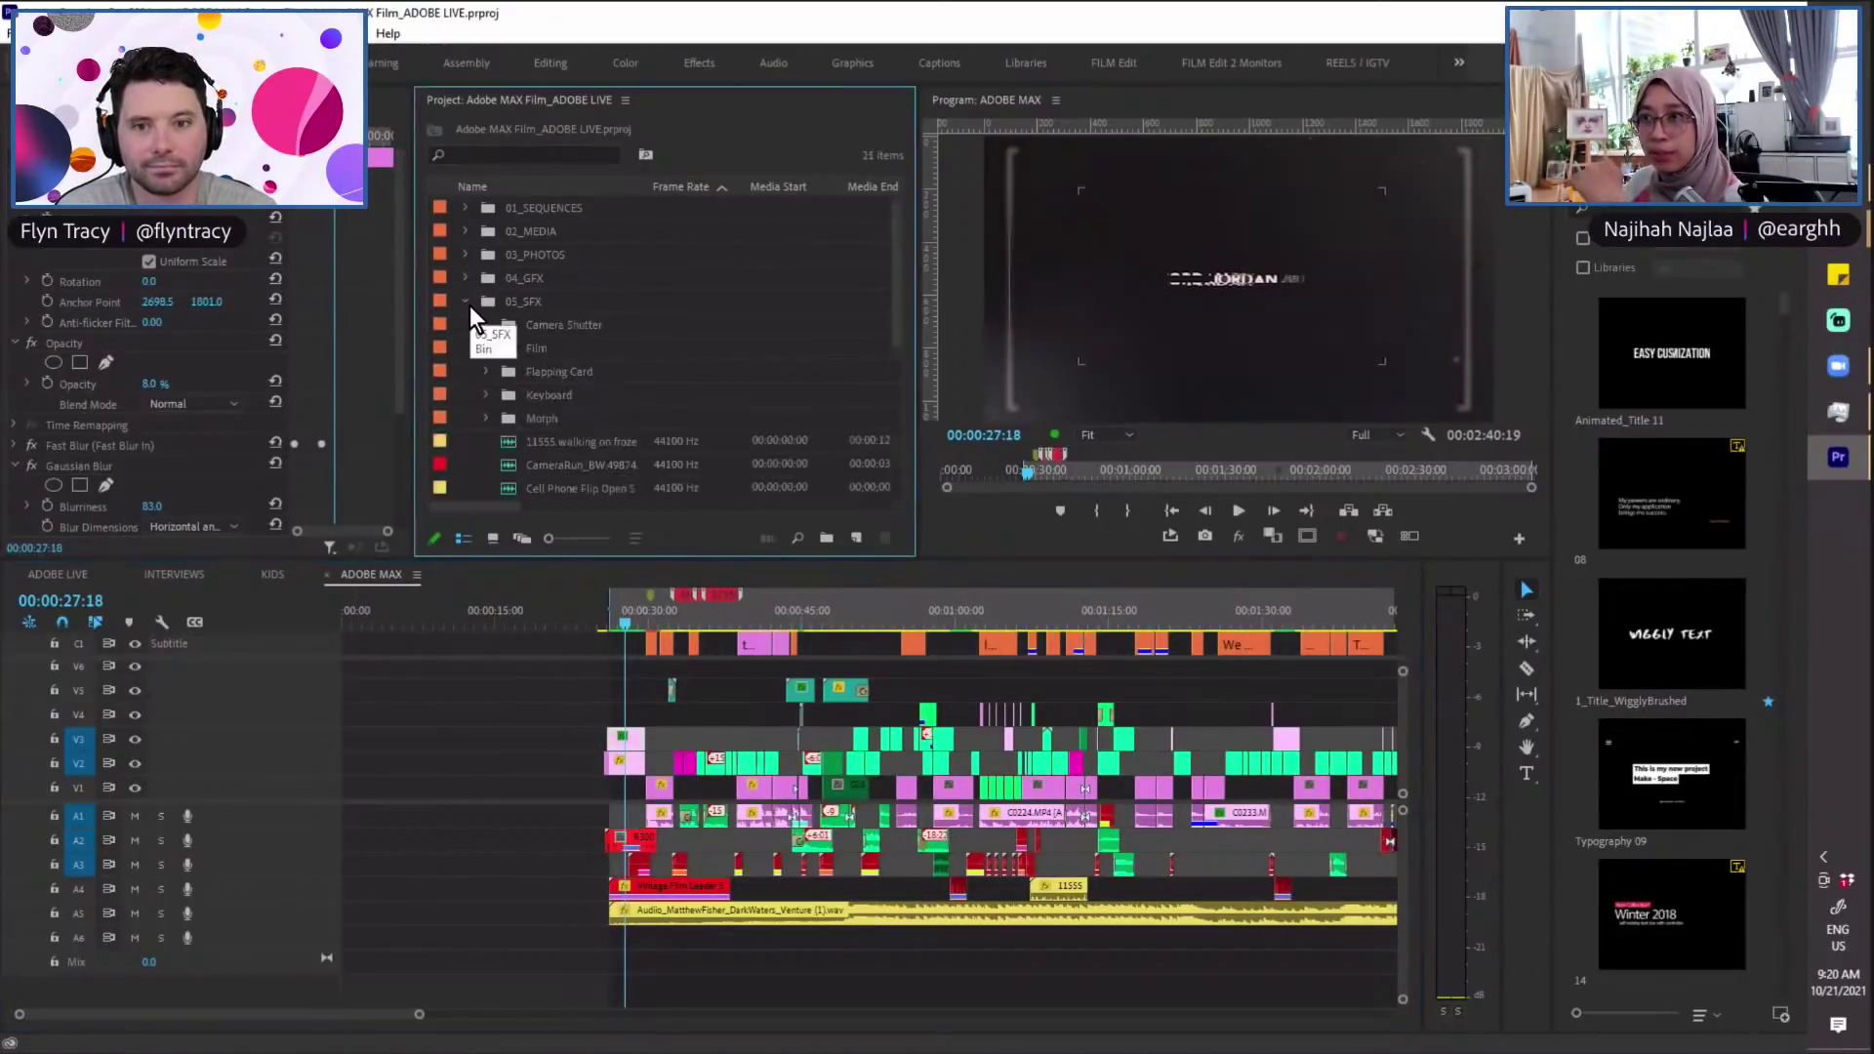
click(470, 305)
click(465, 324)
click(486, 348)
scroll(595, 441, down, 1)
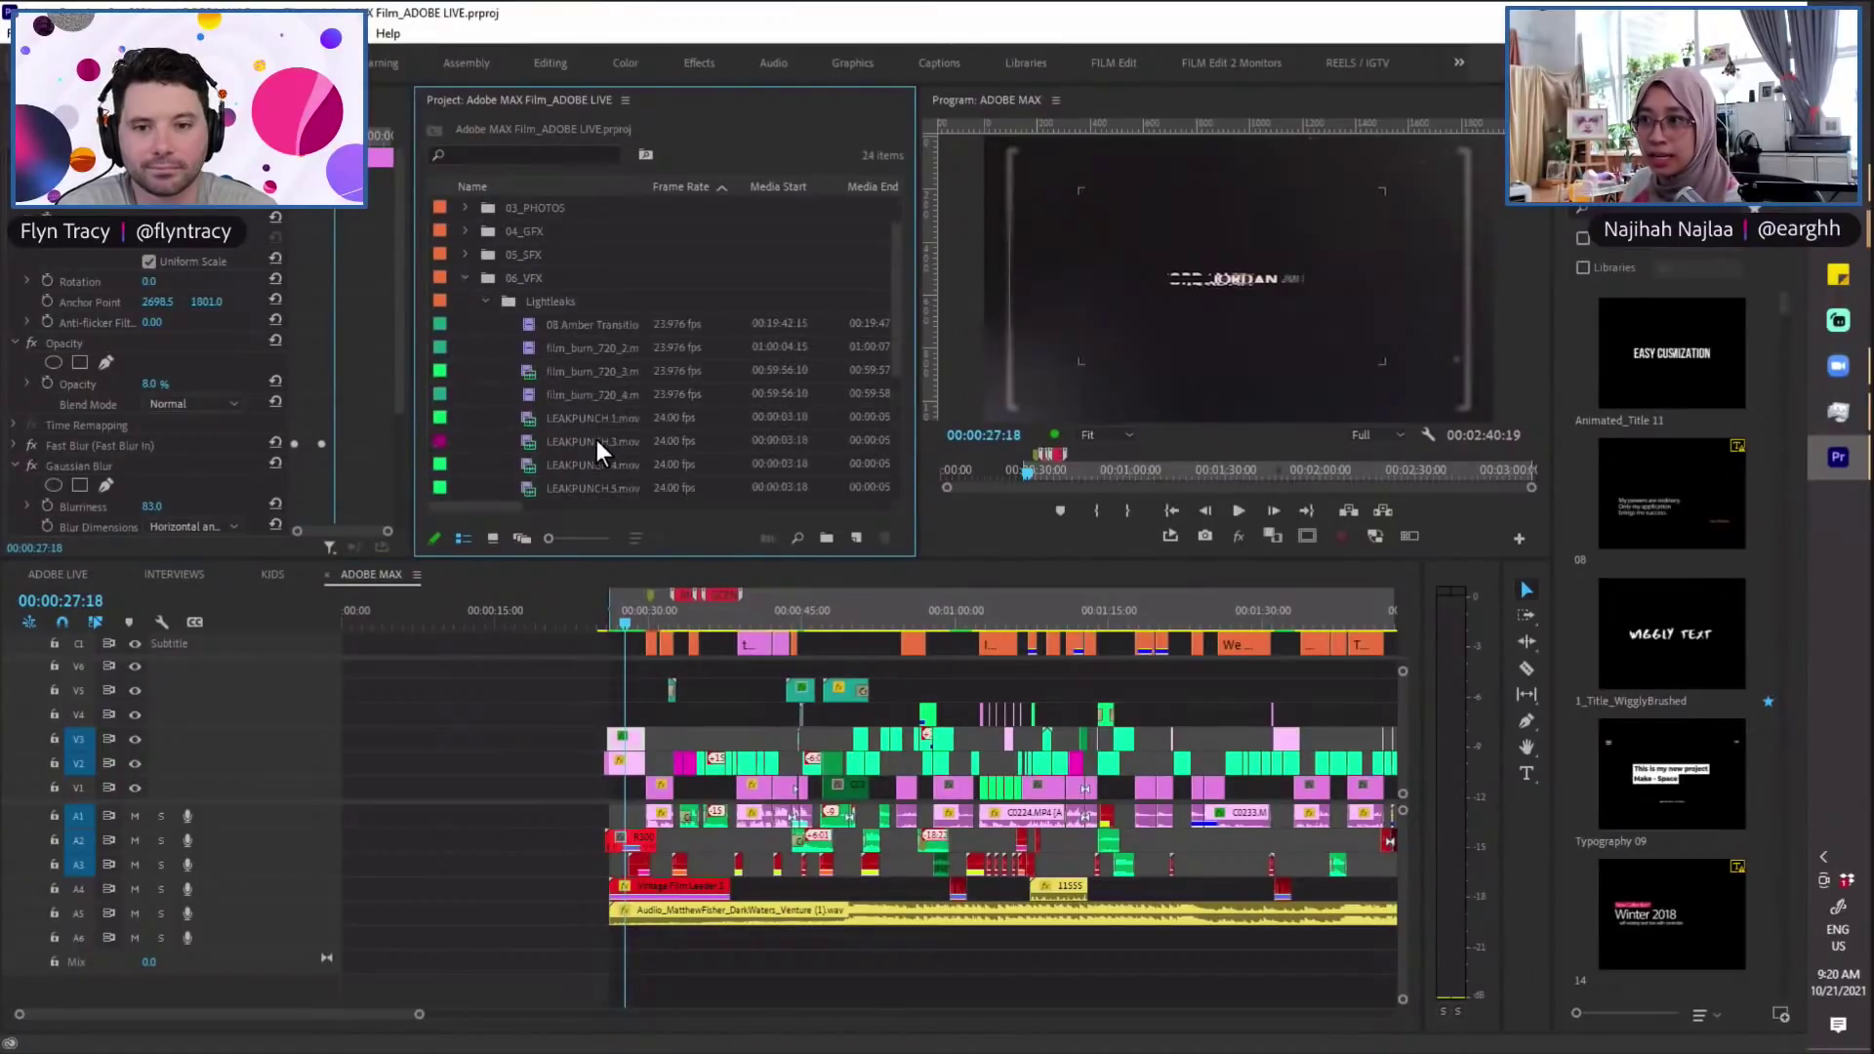
click(485, 301)
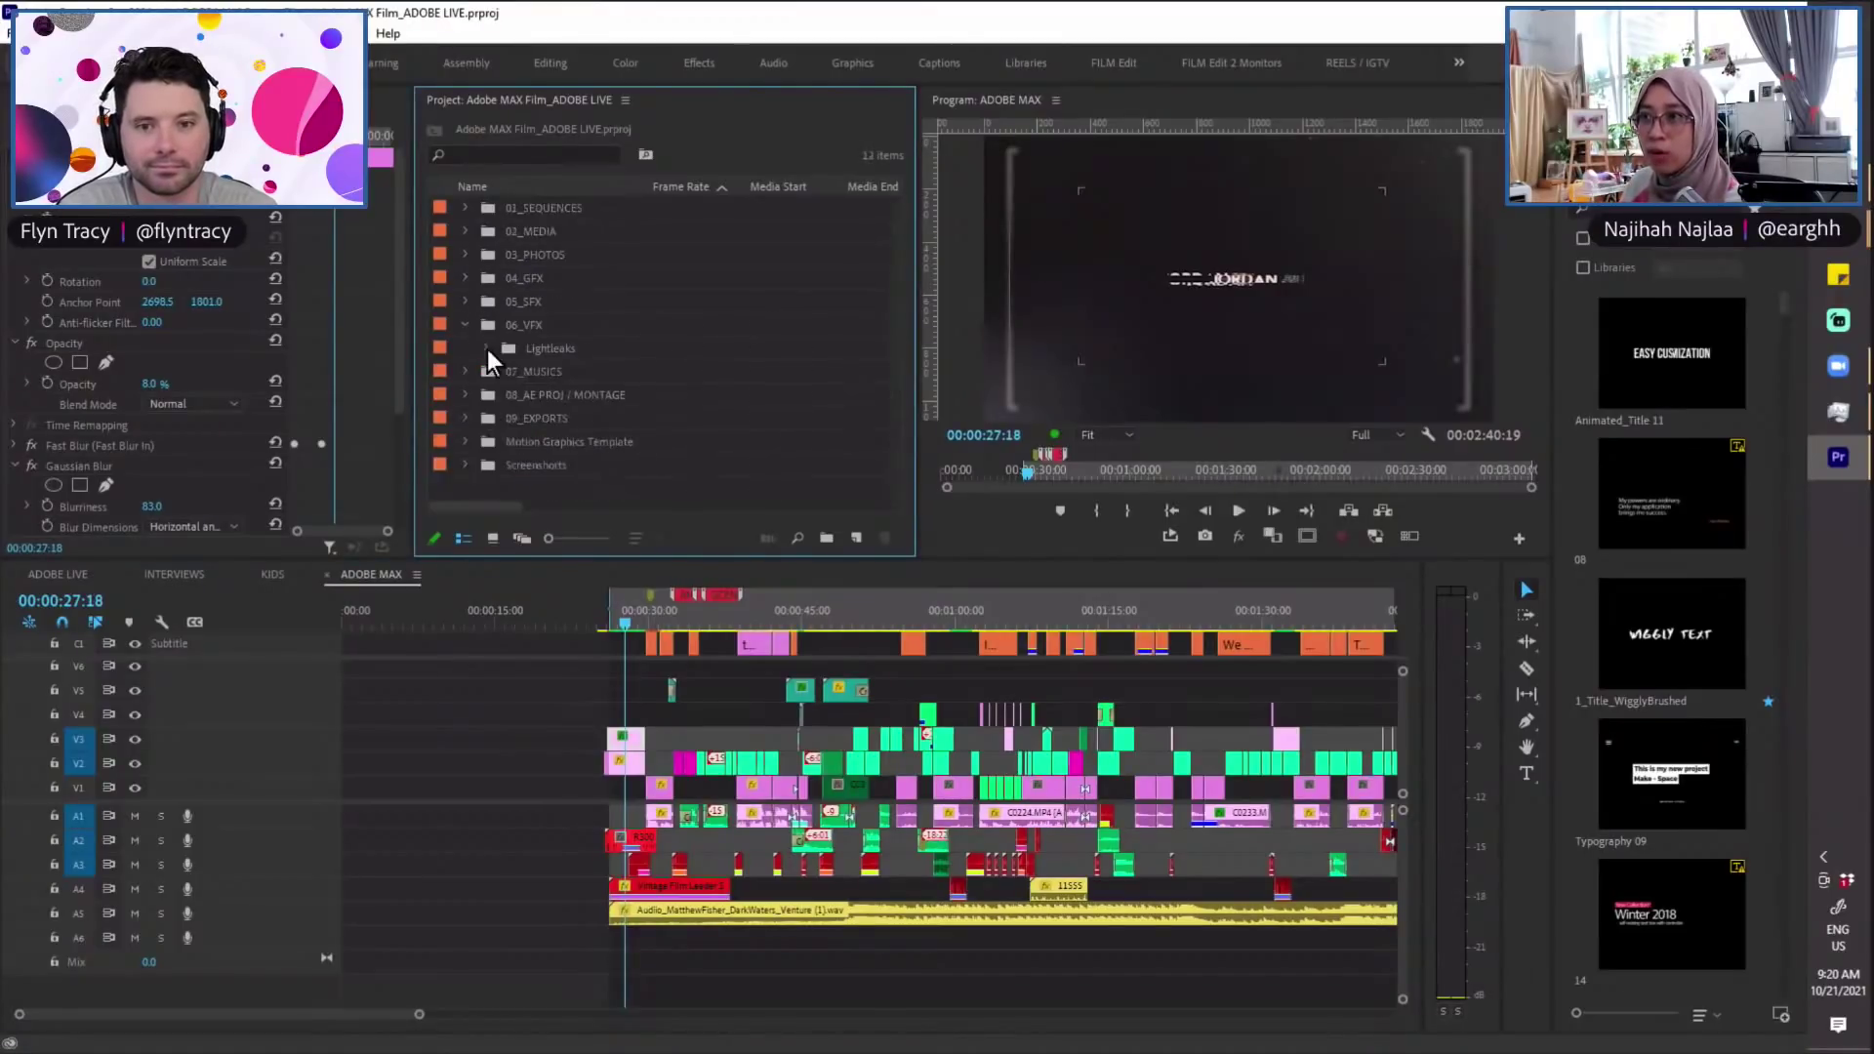
Step: Expand and collapse the Interview and Ambience audio tracks in turn, and leave the SFX track A3 expanded
double_click(288, 816)
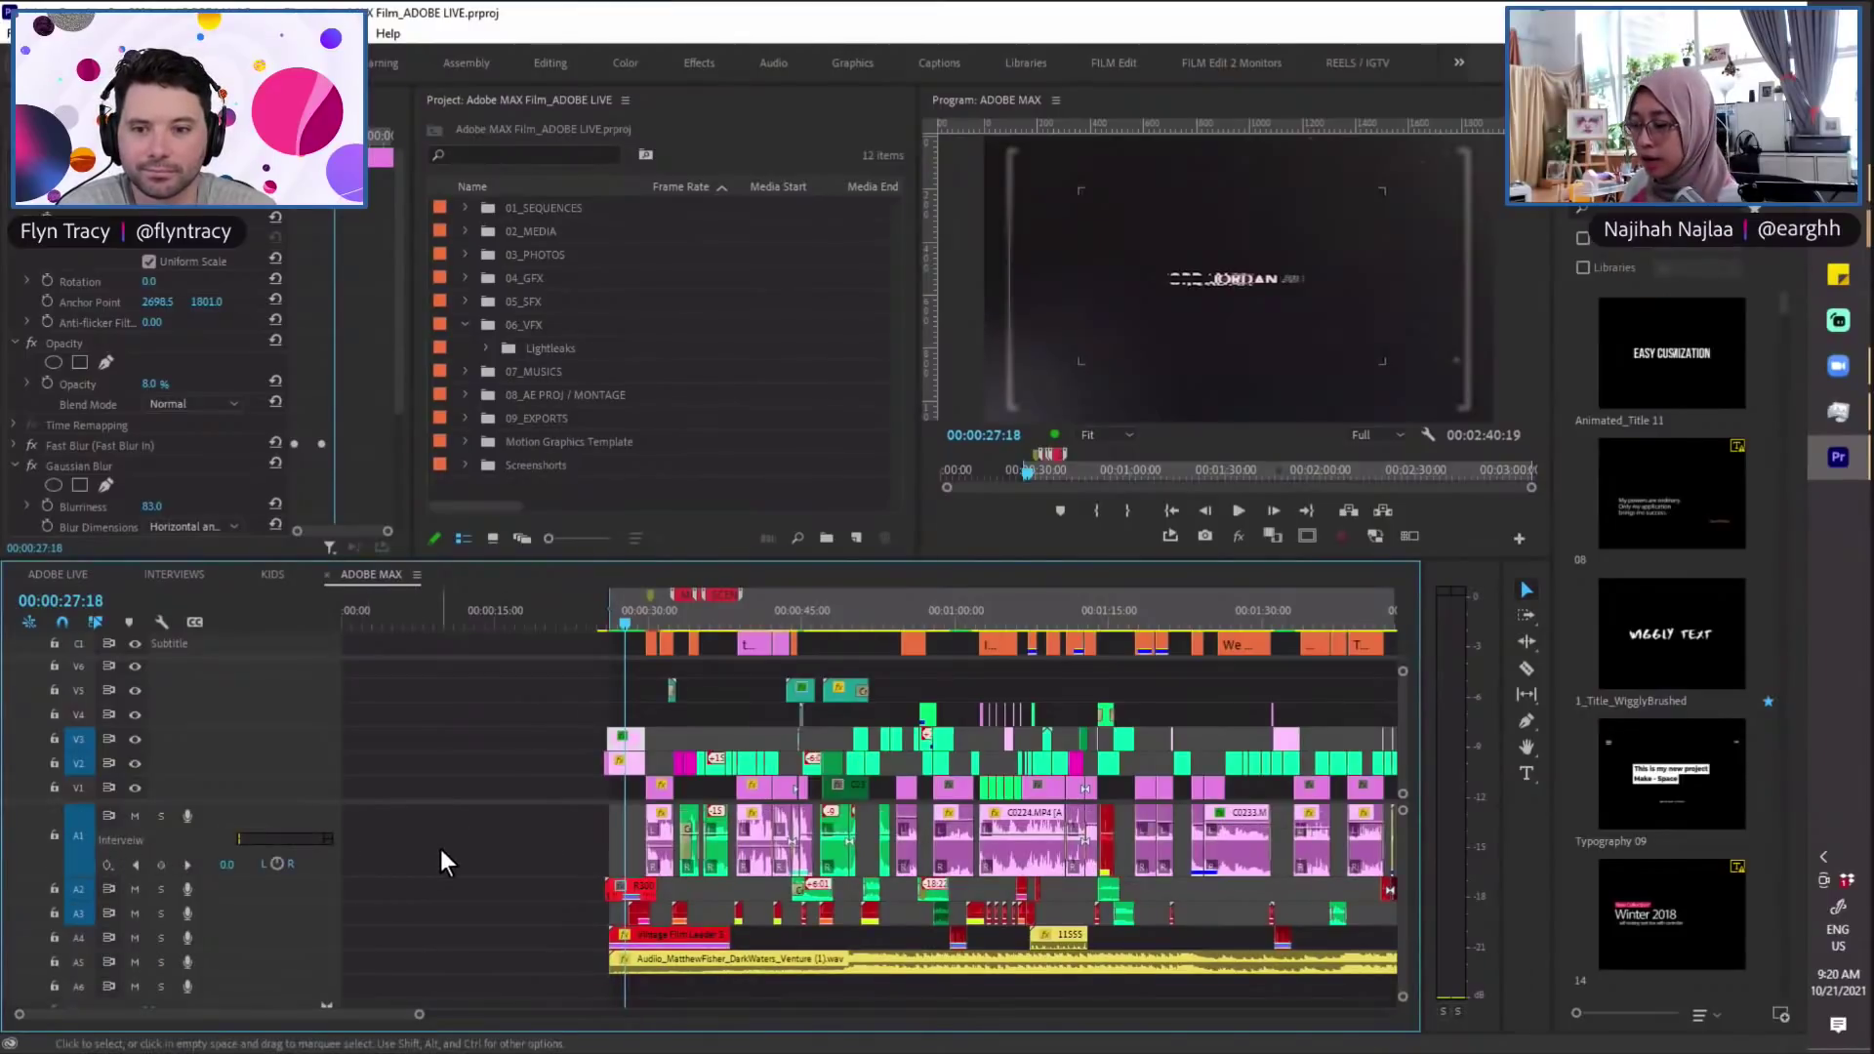
key(minus)
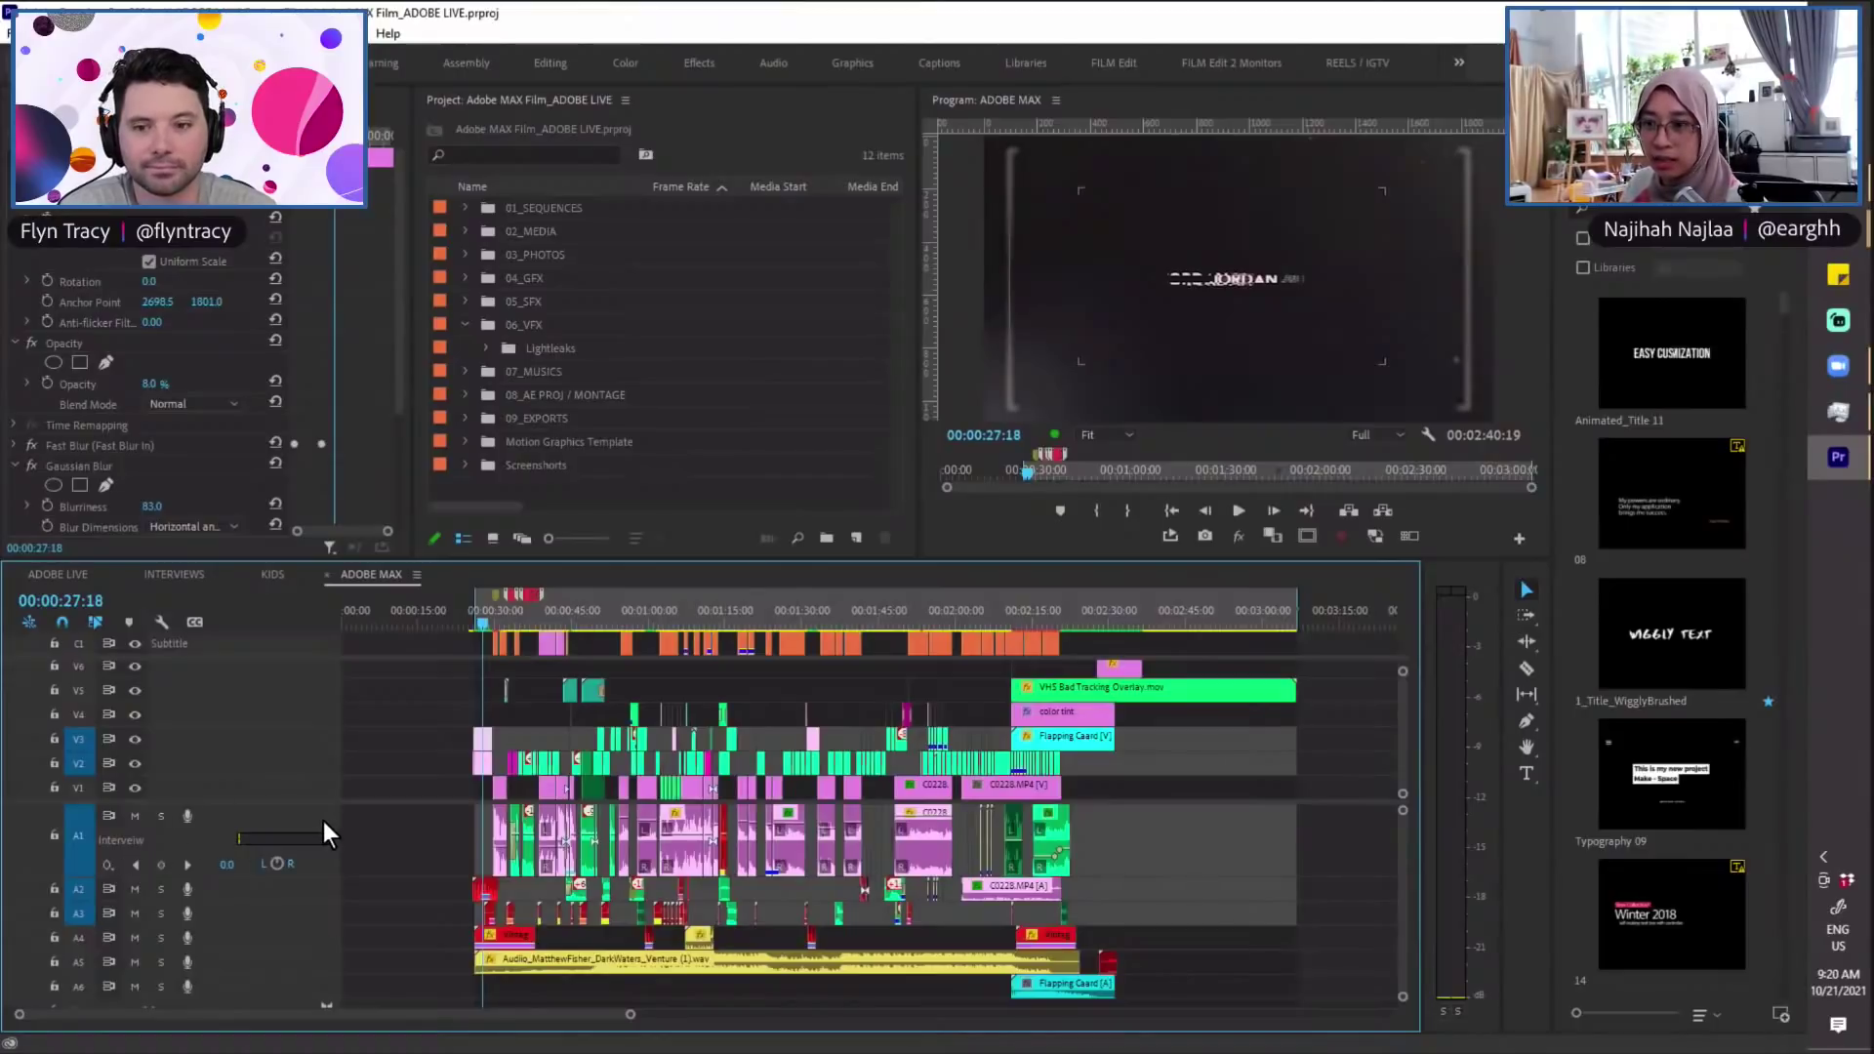
double_click(293, 841)
double_click(301, 844)
double_click(293, 857)
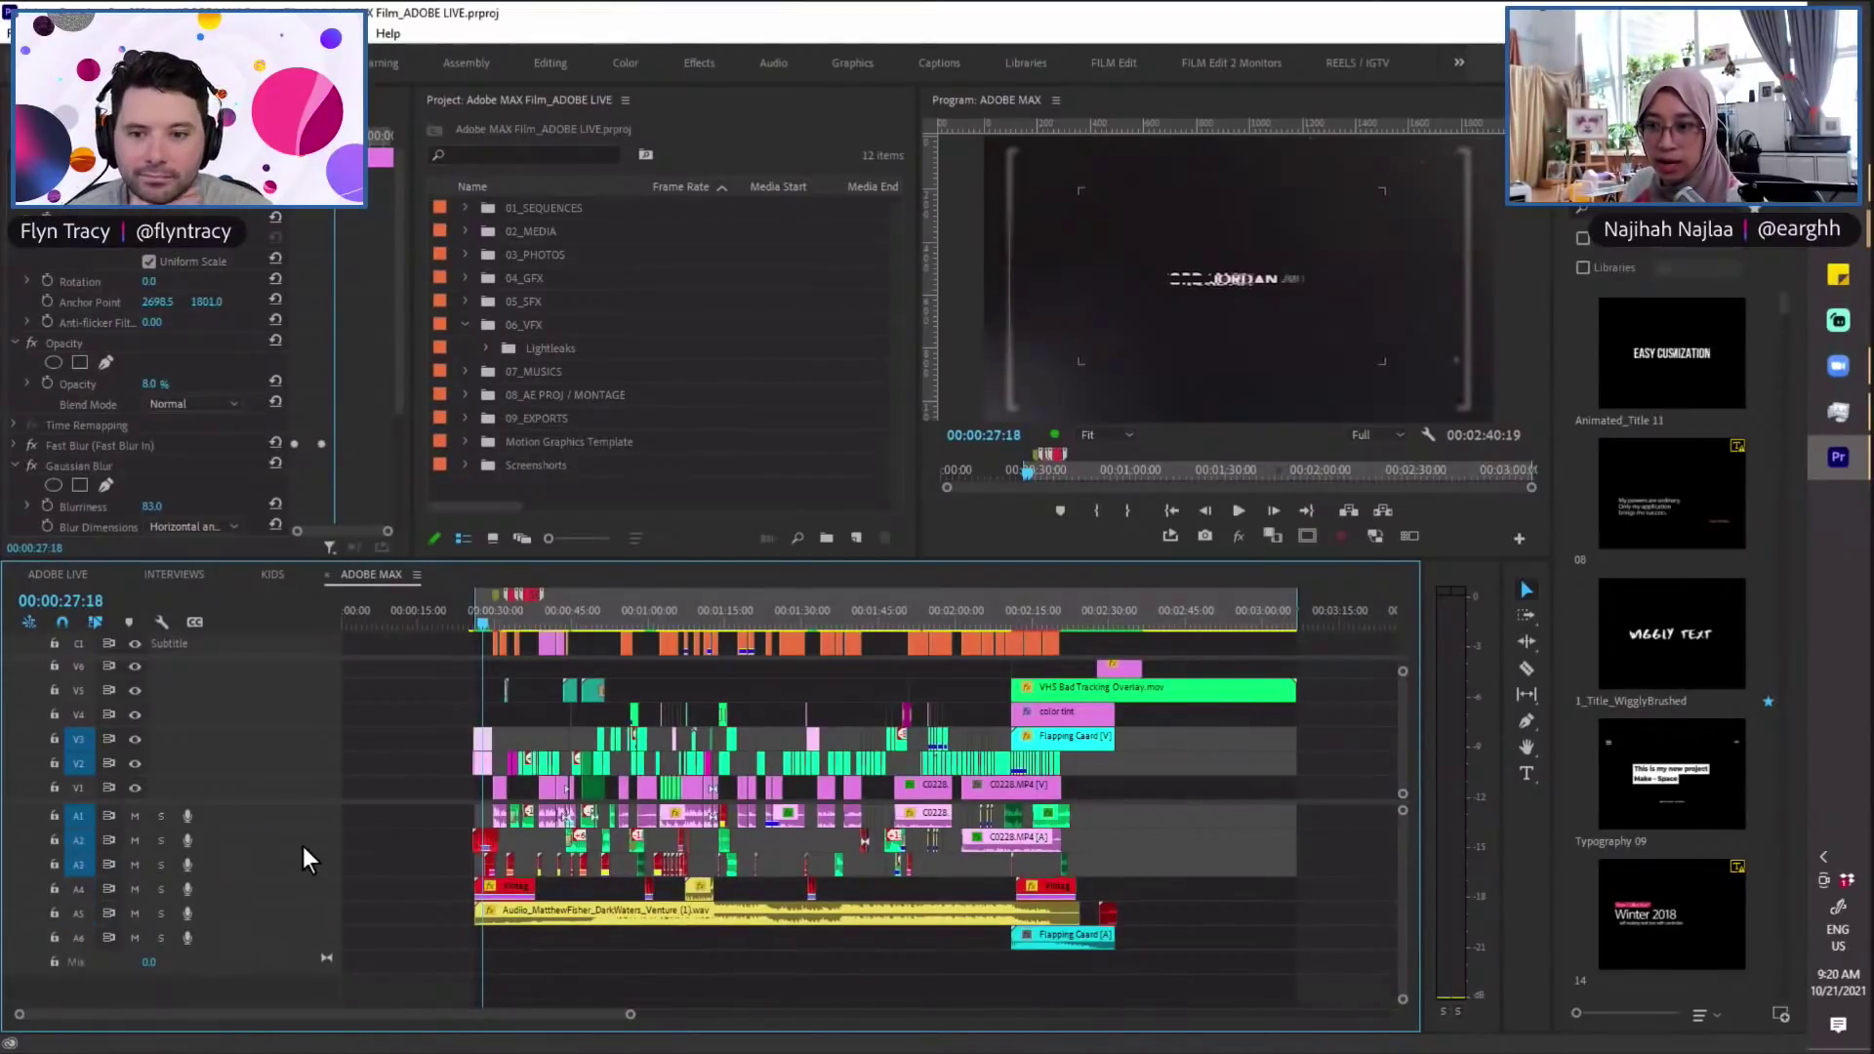
double_click(309, 844)
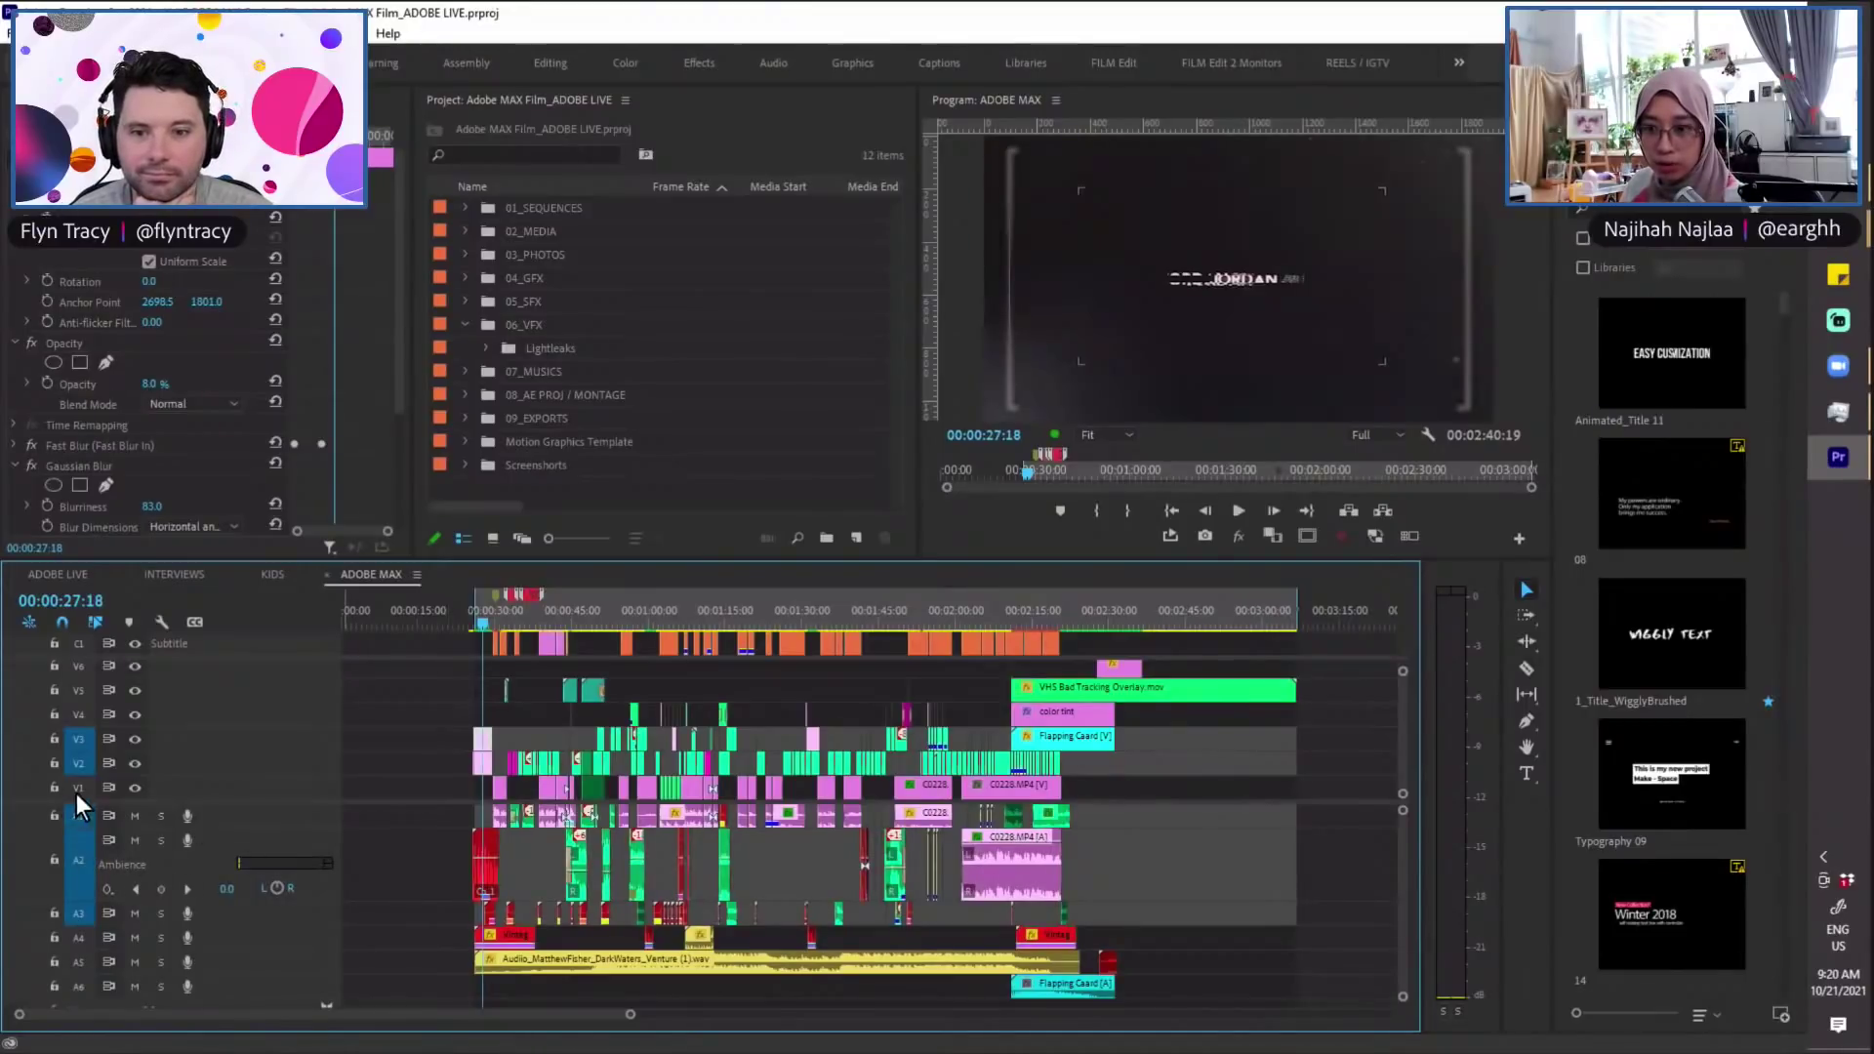
double_click(307, 844)
double_click(295, 869)
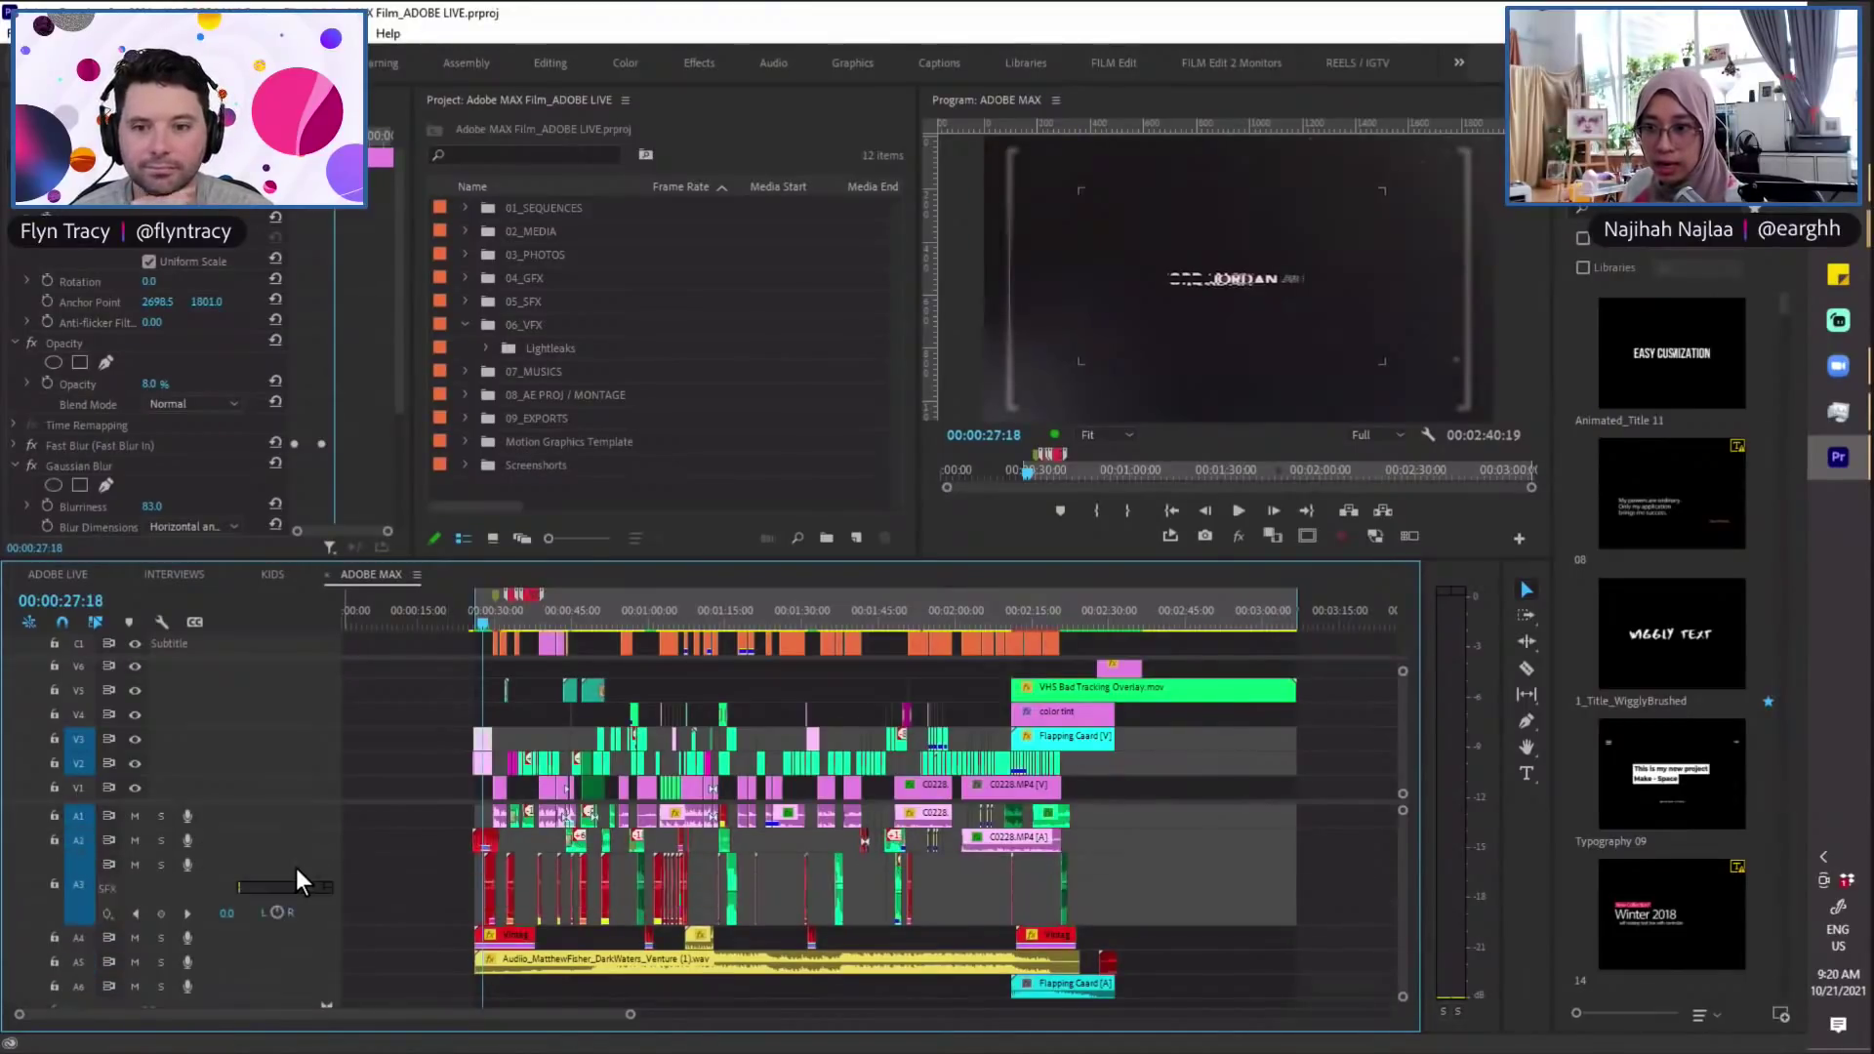
Step: Play the title intro and the section from about 00:00:33 to hear the sound effects, stopping at 00:00:33:11
scroll(689, 859, up, 10)
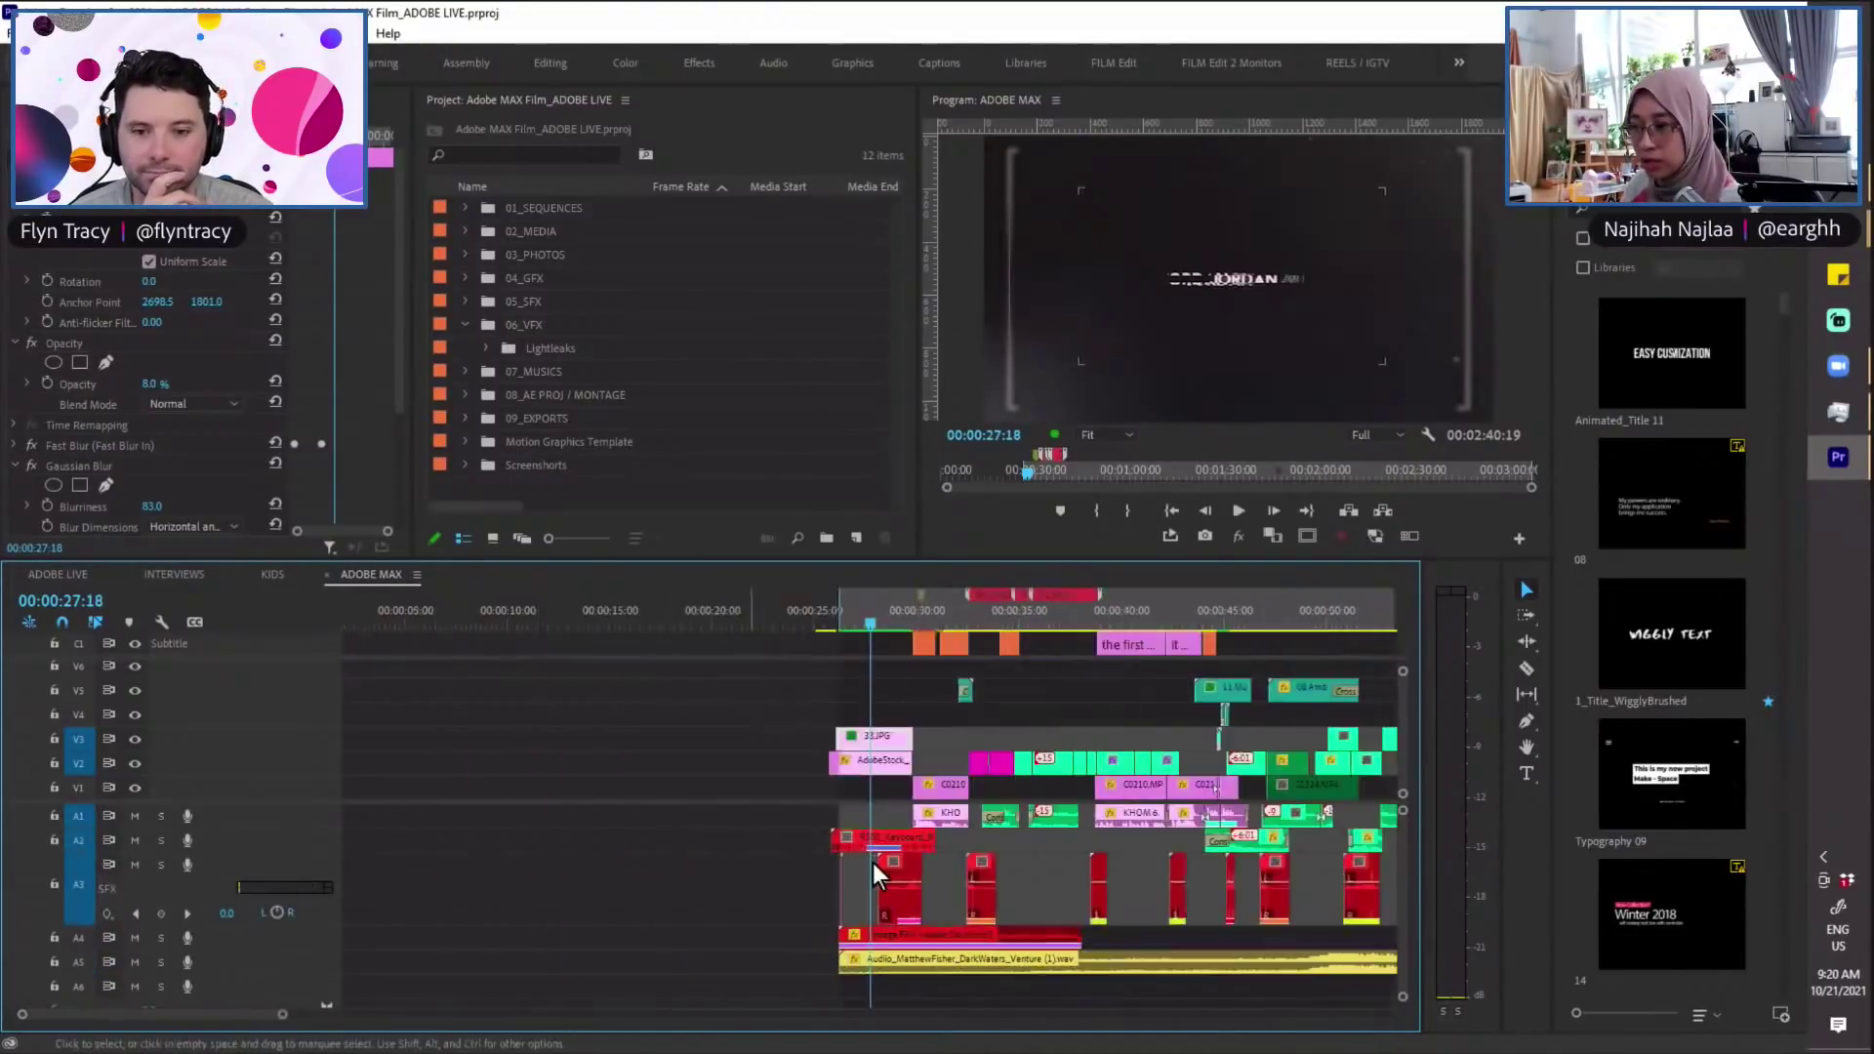
scroll(906, 641, down, 3)
click(882, 615)
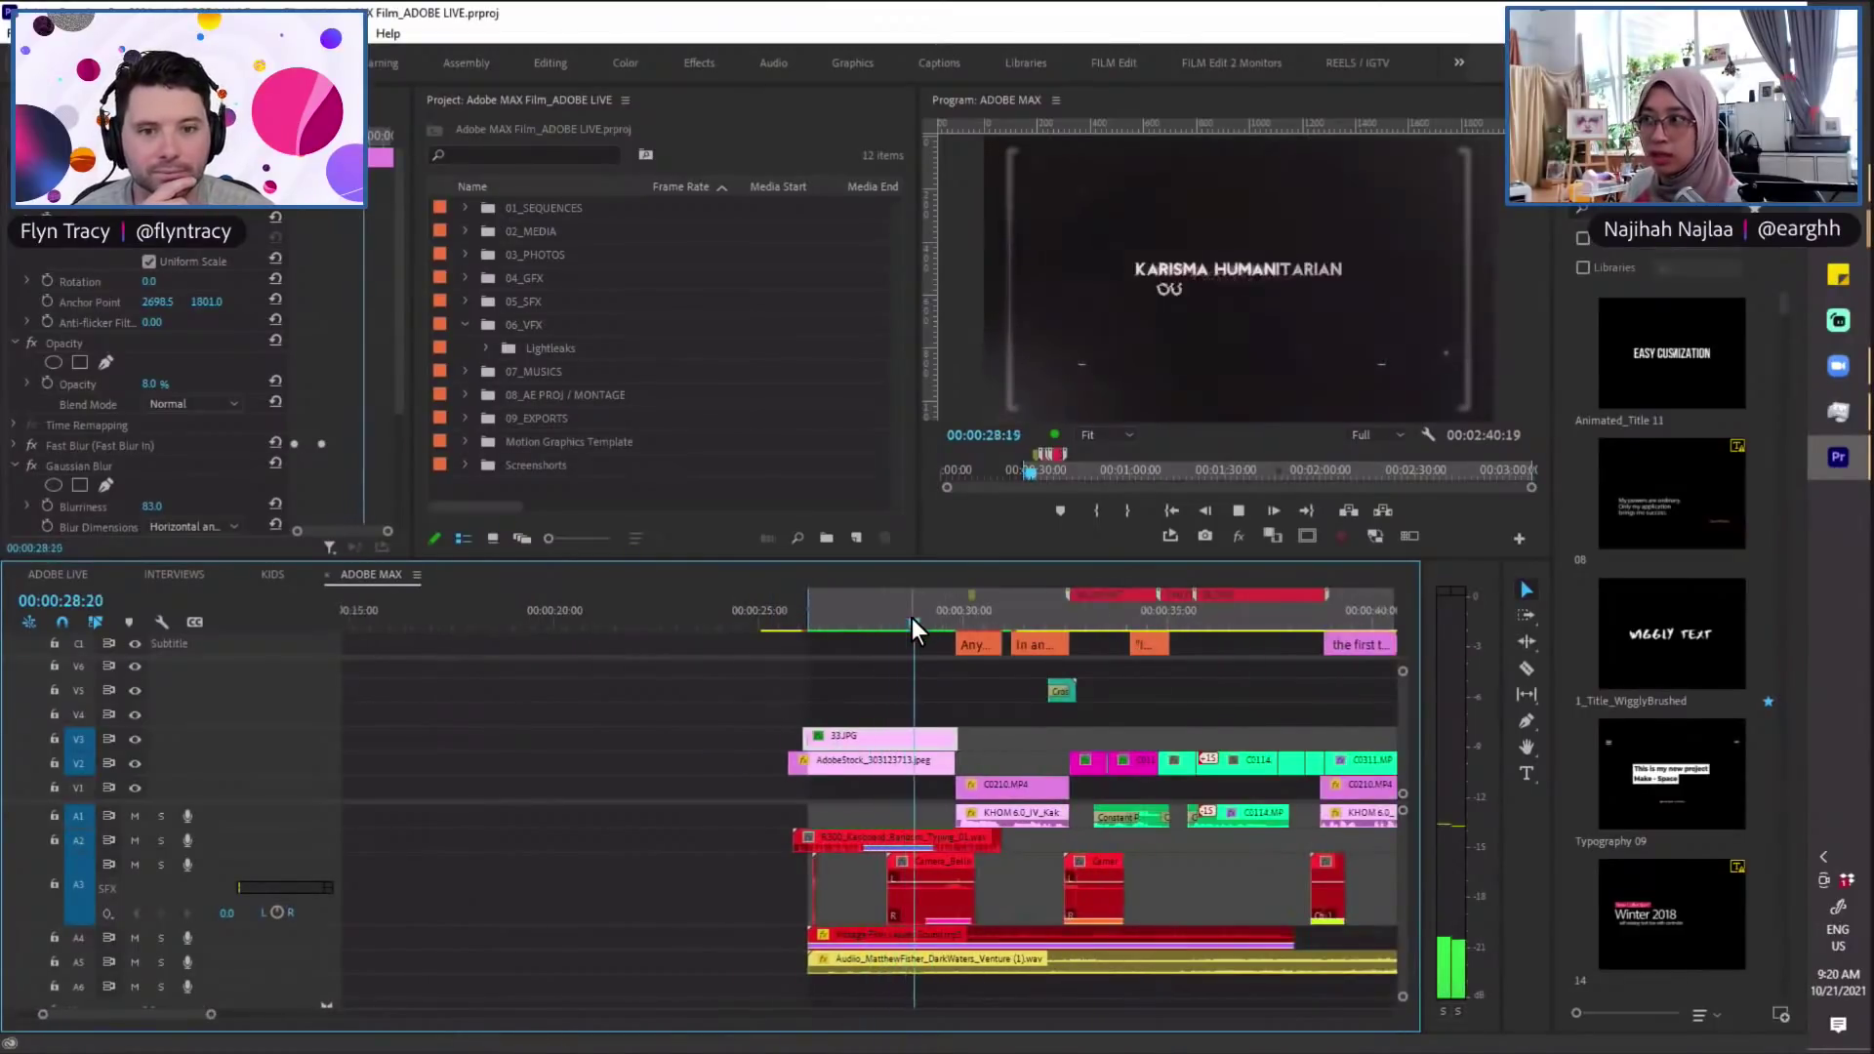
key(space)
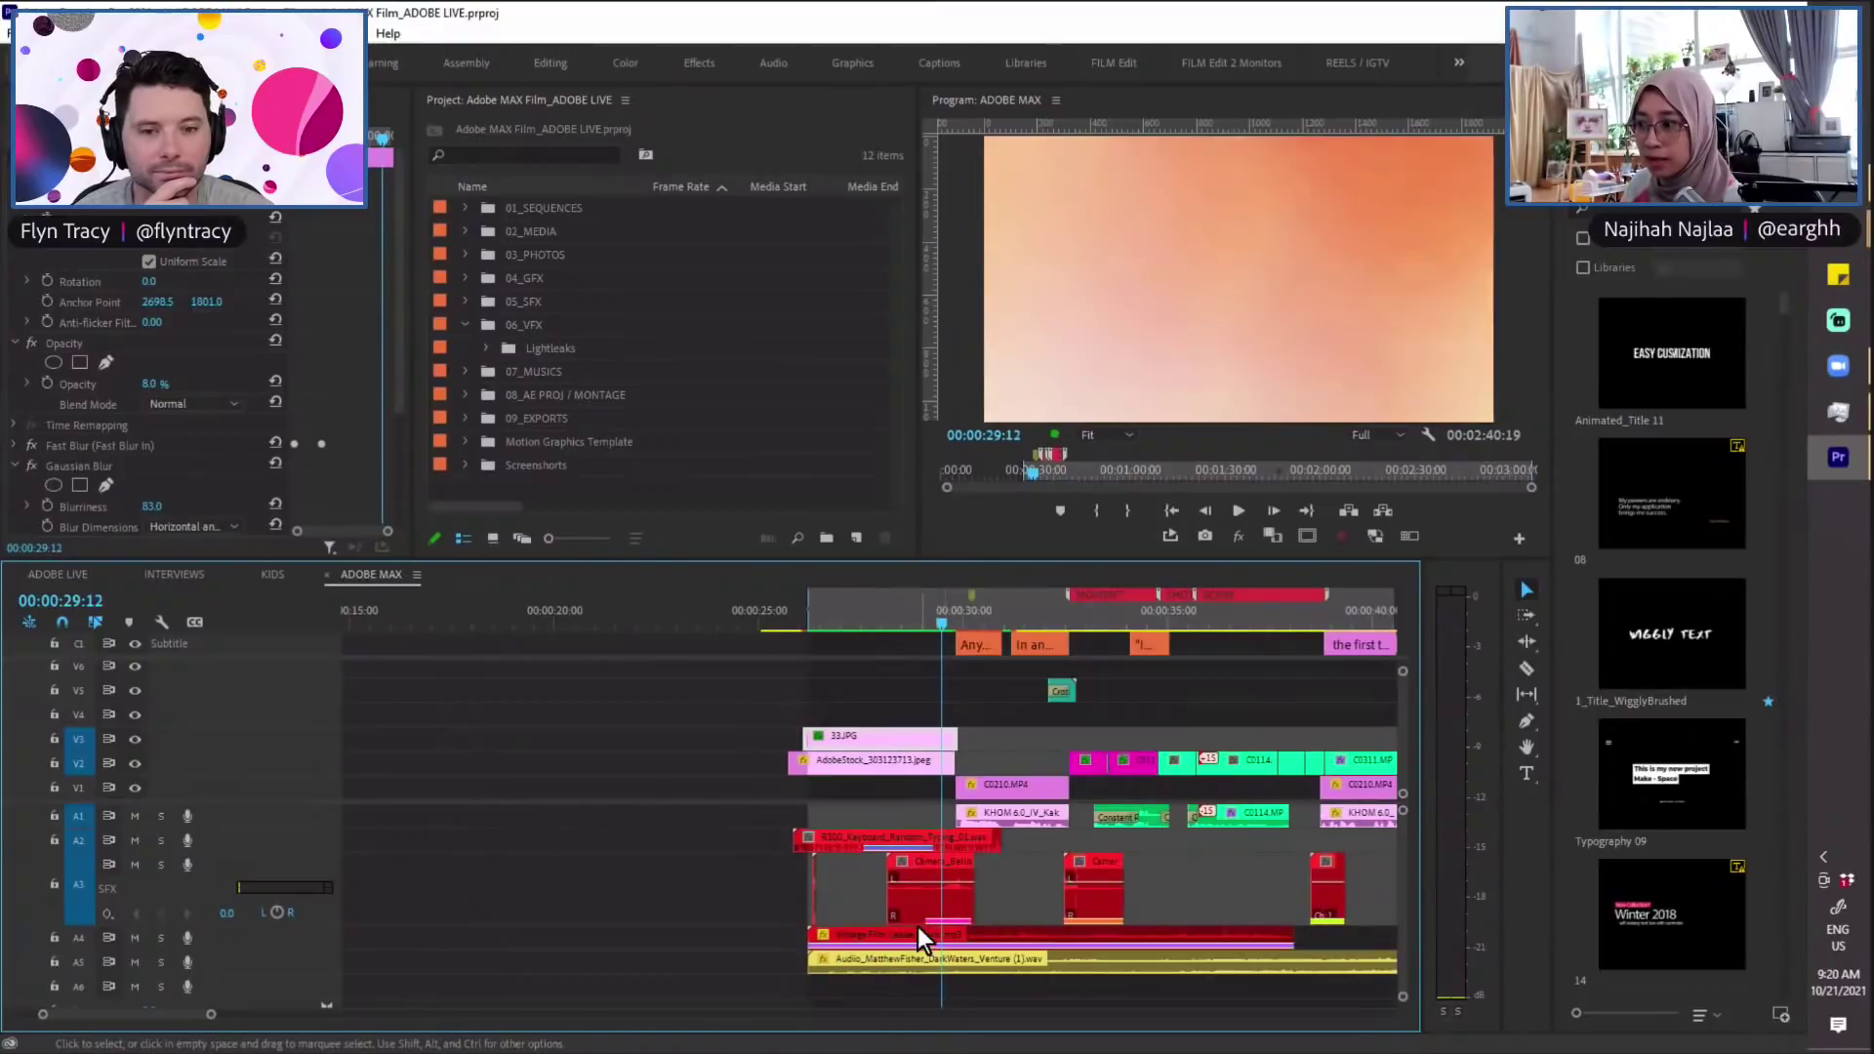
click(1080, 617)
key(space)
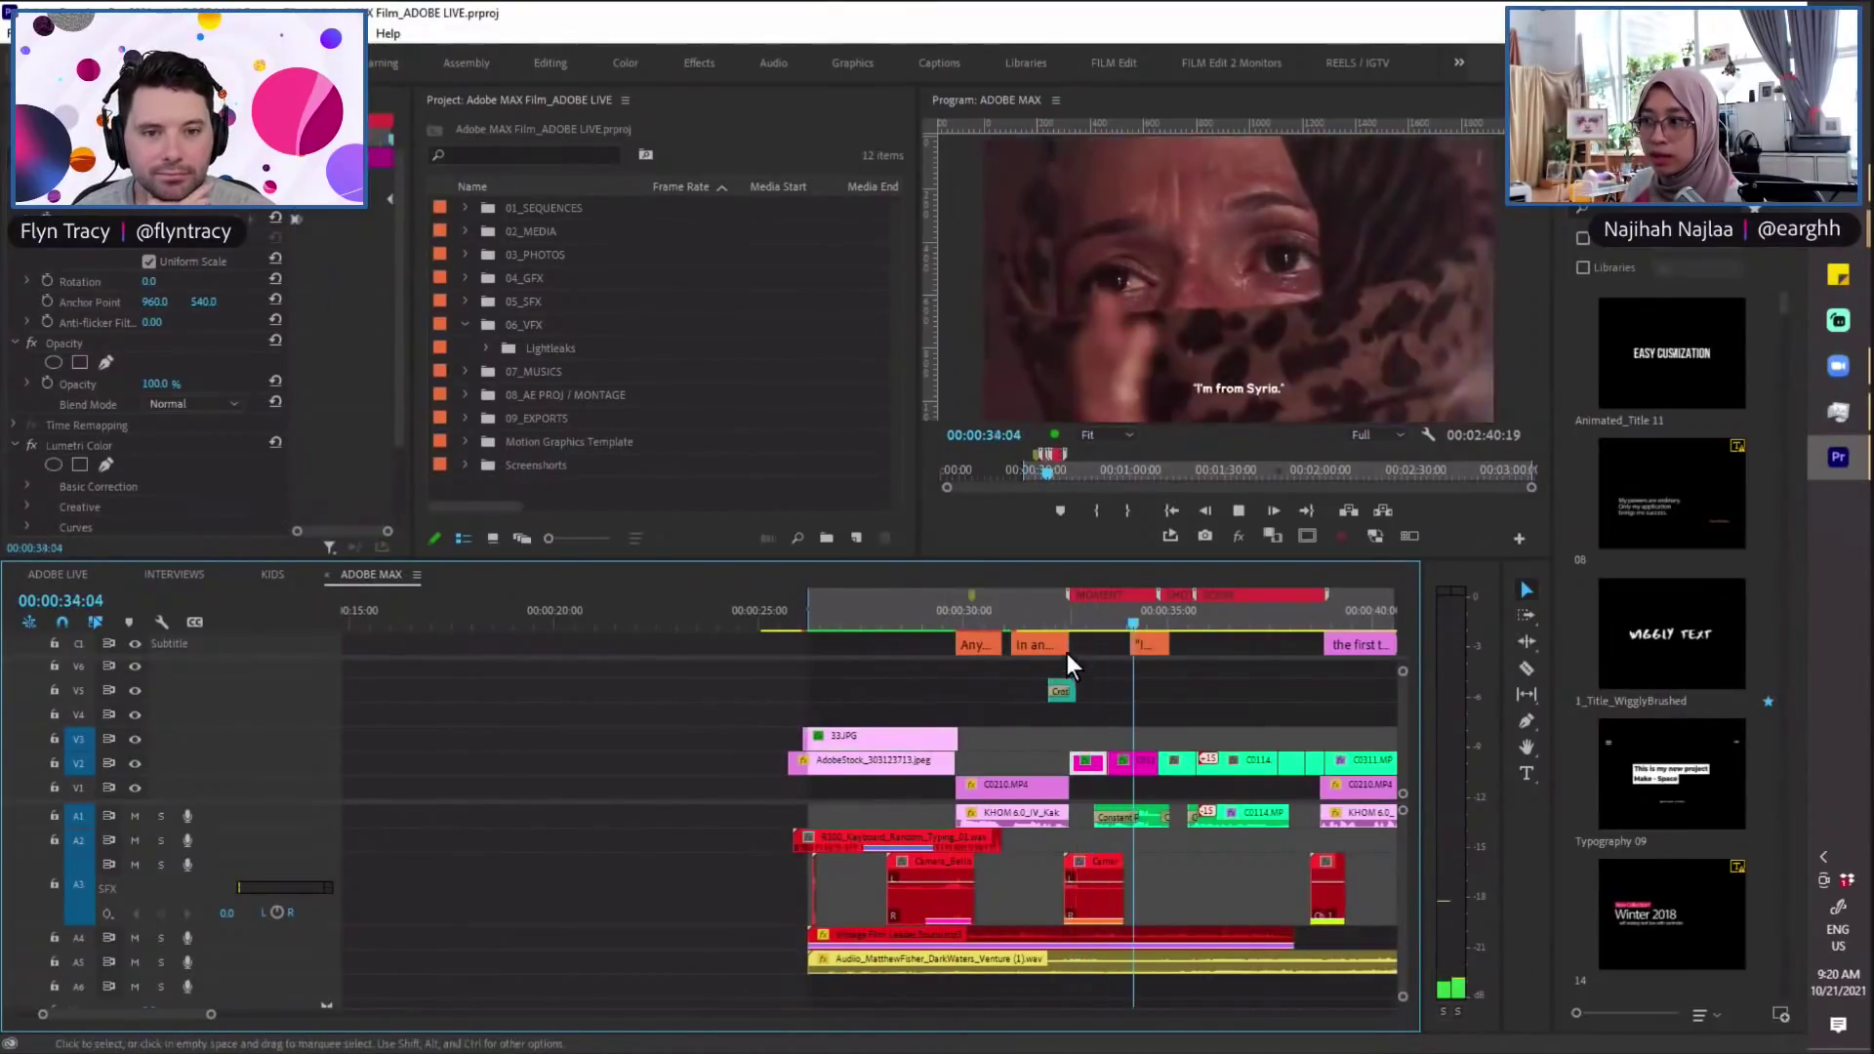
click(1060, 616)
key(space)
Step: Examine the sound effects on track A3, selecting the clip near 00:00:29 and another just after 00:01:00
key(minus)
key(minus)
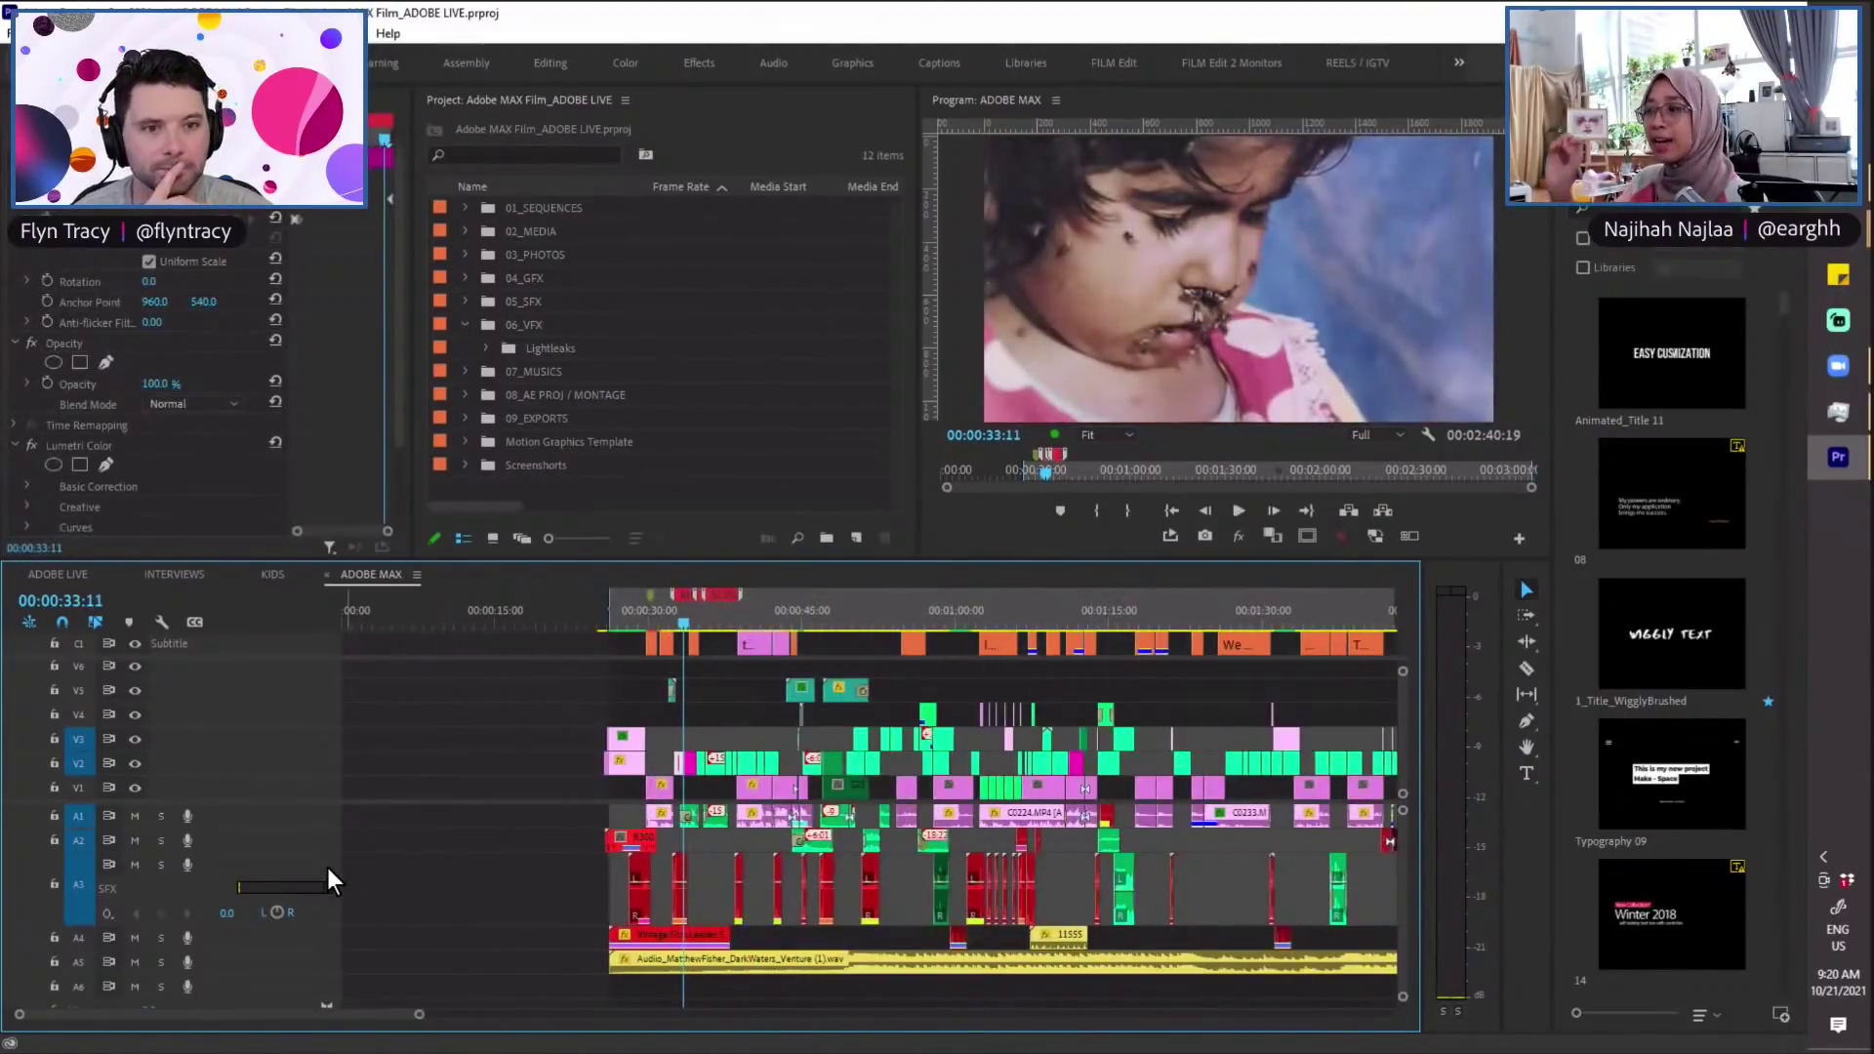
key(equal)
key(equal)
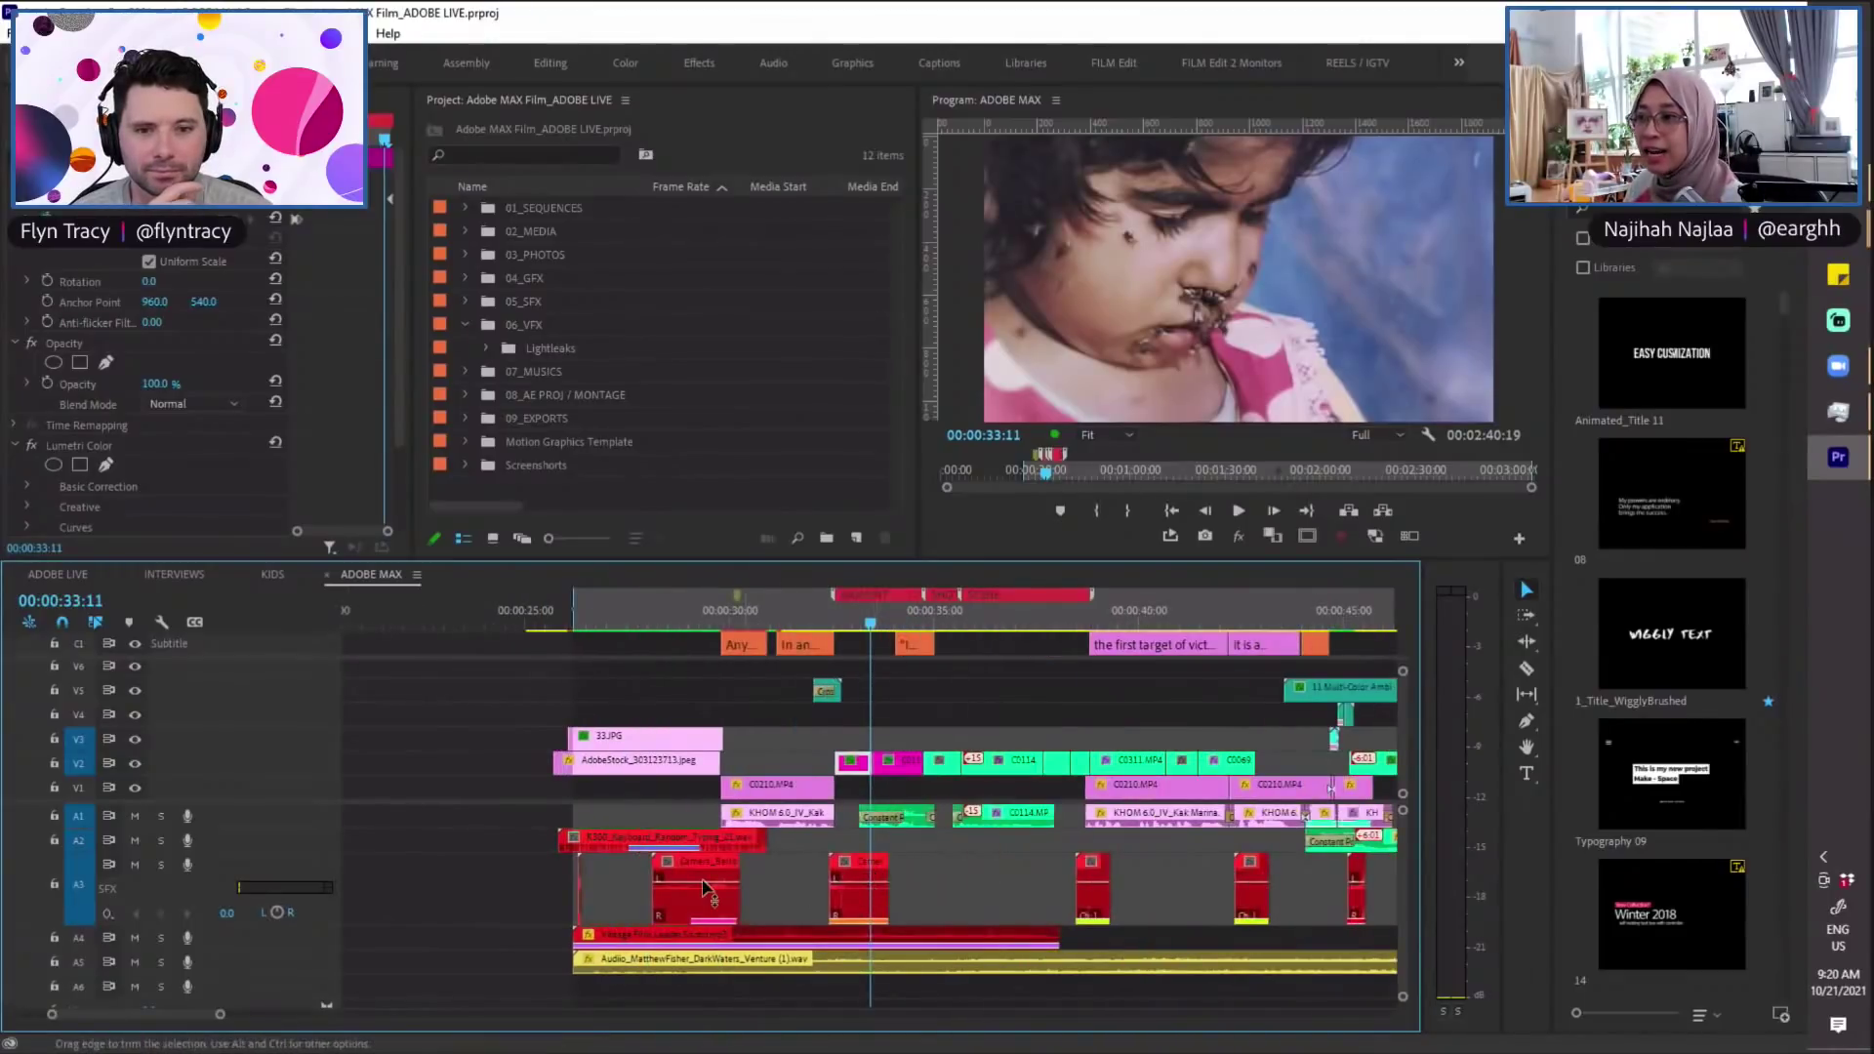
click(698, 888)
key(minus)
key(minus)
click(982, 872)
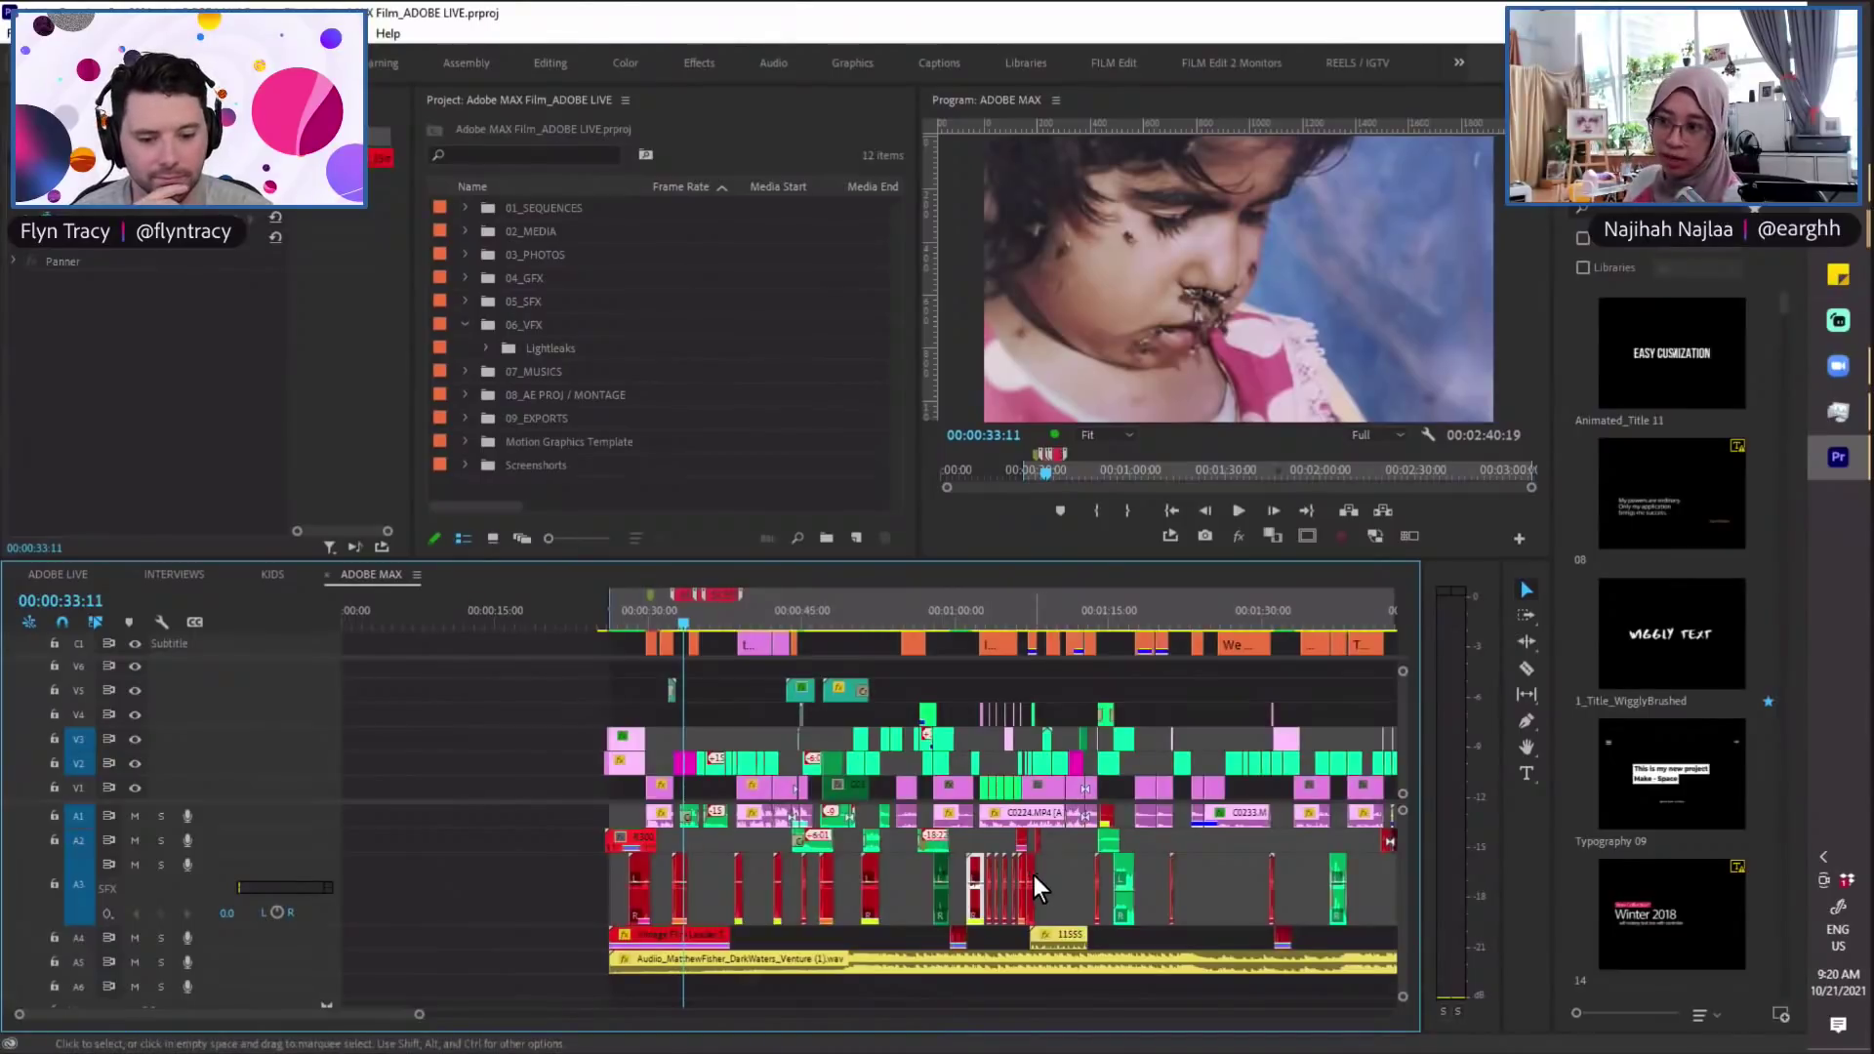
Step: Inspect the green sound-effect clip on A3 near 00:01:16, the music clip on A5, and the sections at 00:01:03:10 and 00:01:06:14
click(1123, 875)
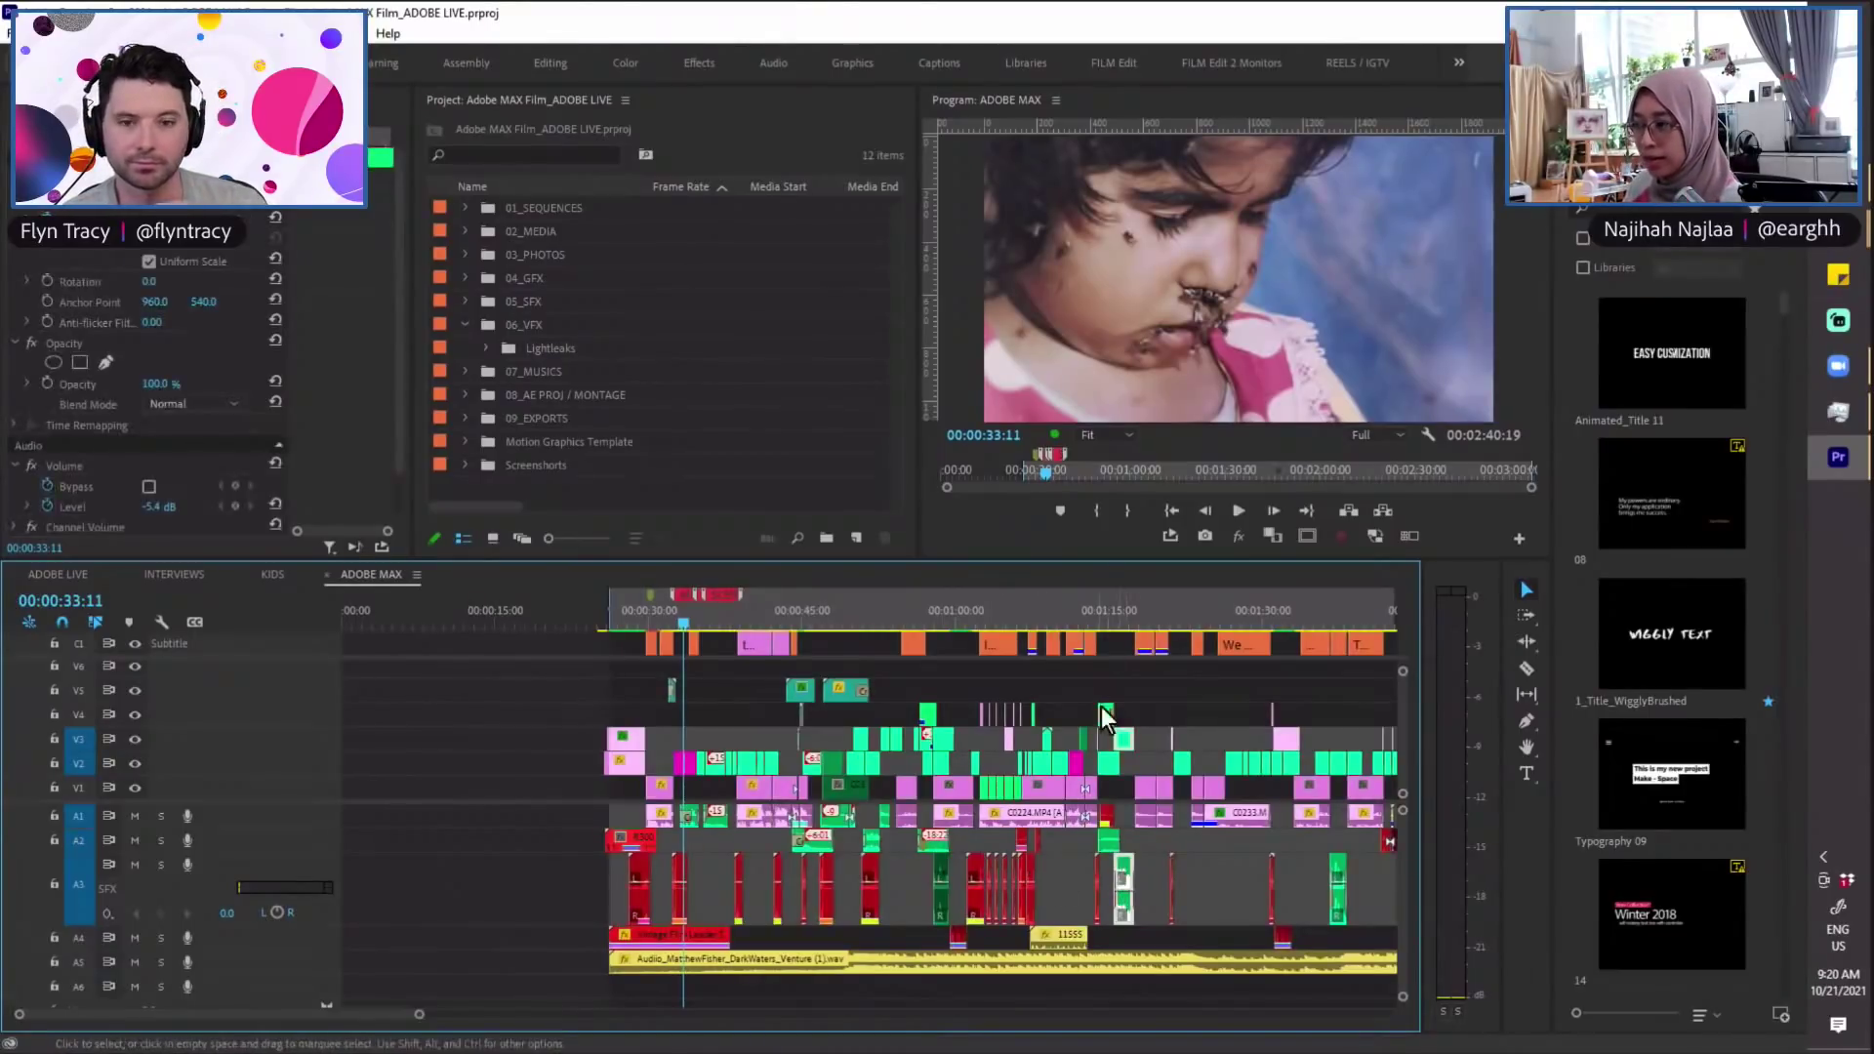
click(712, 955)
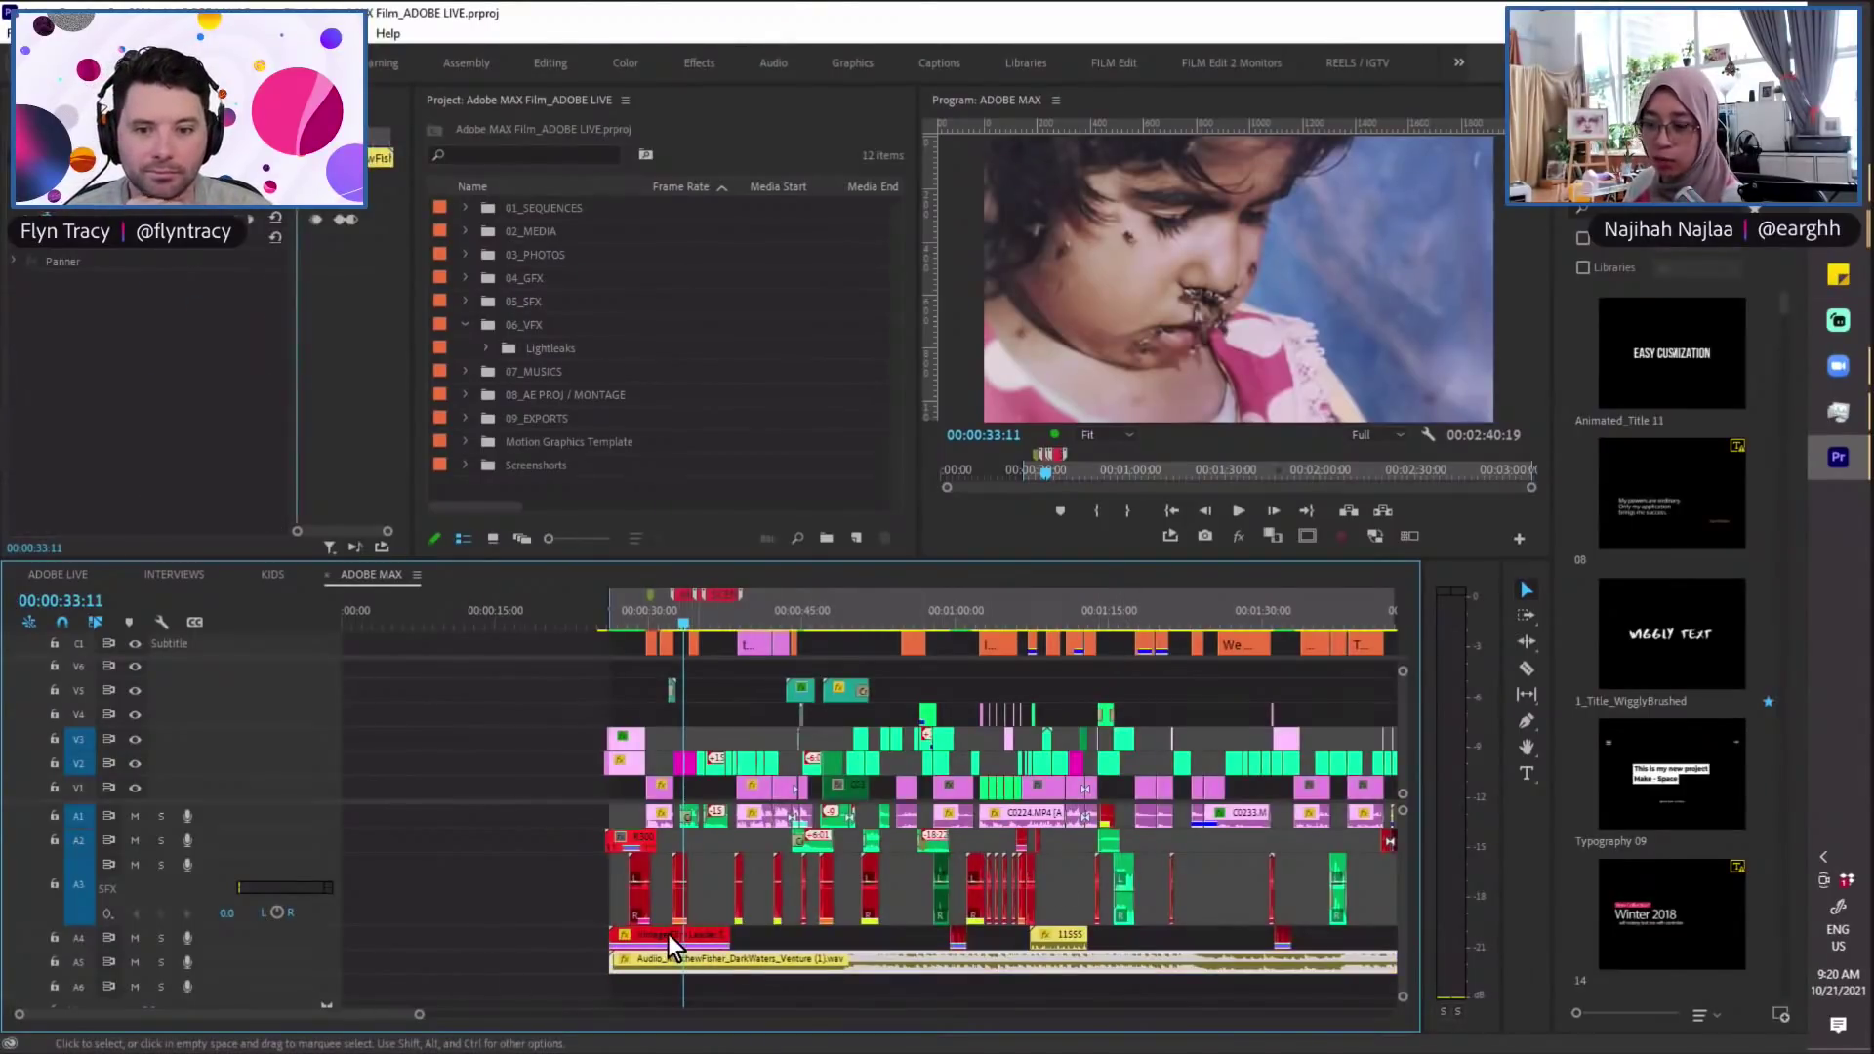
key(minus)
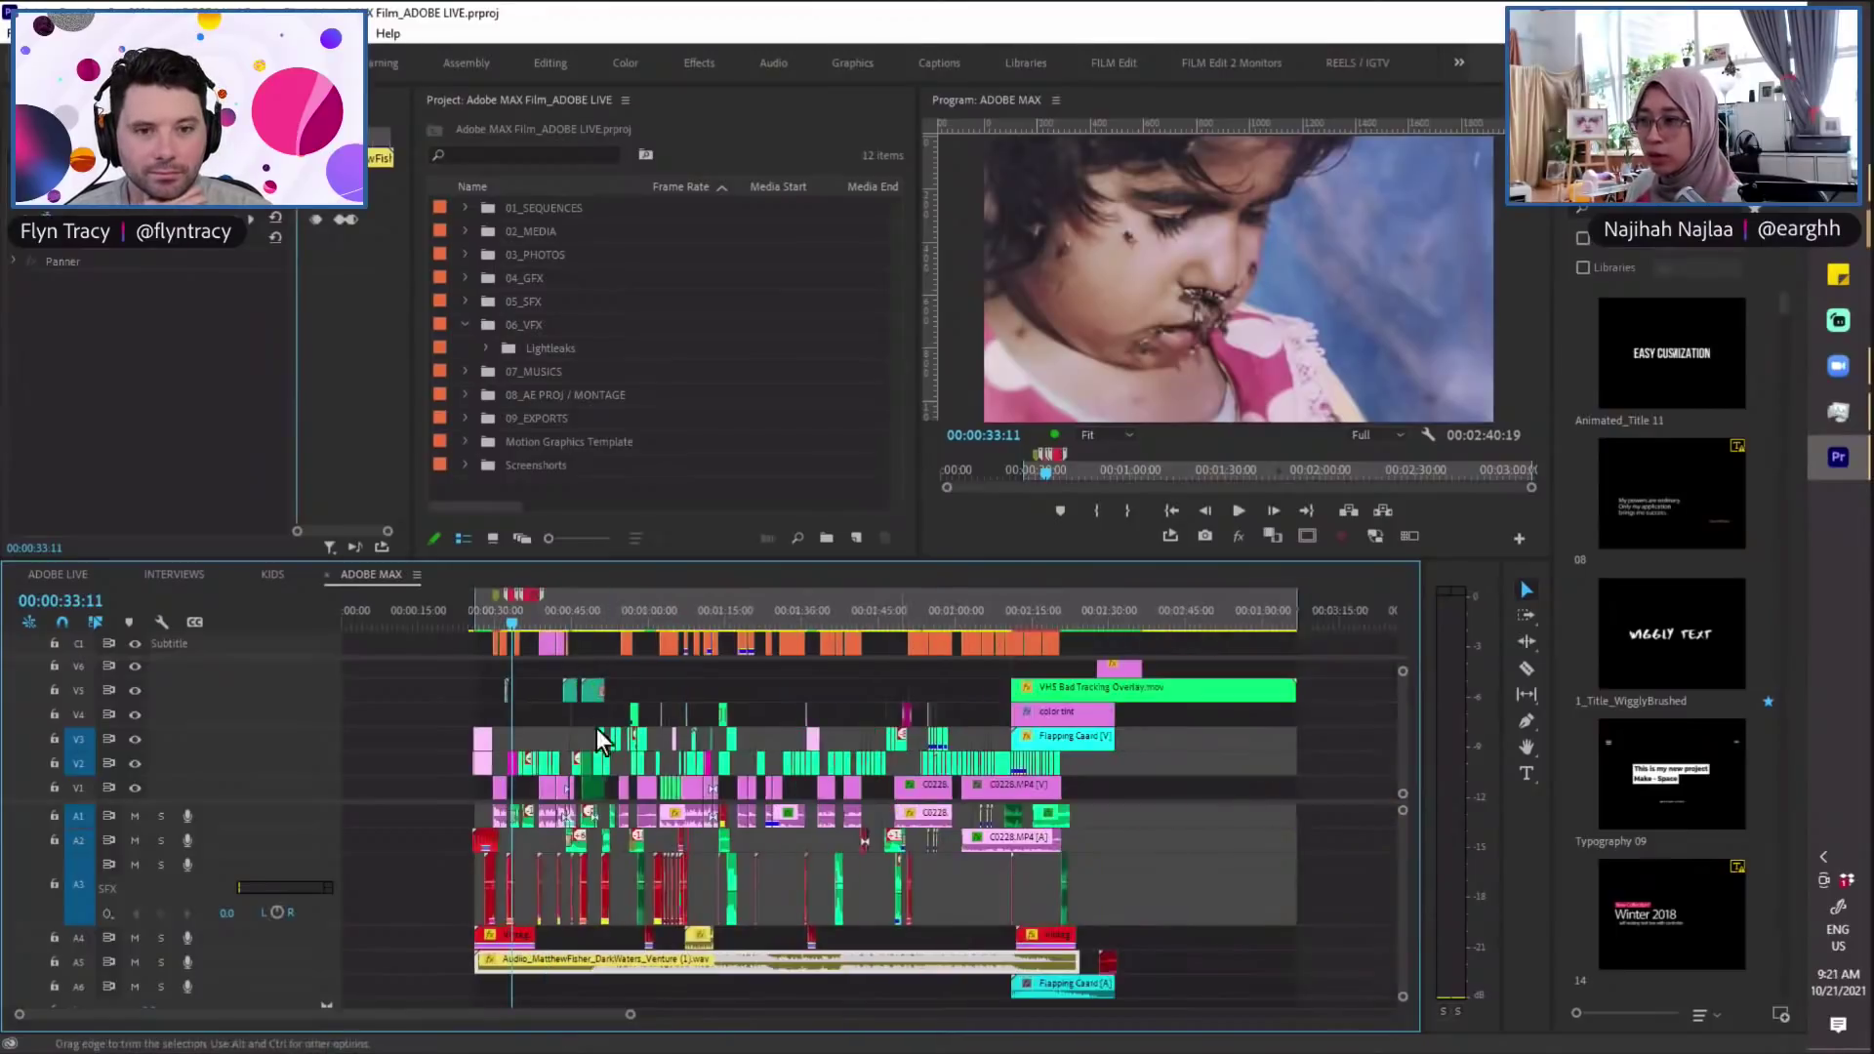
click(668, 618)
key(equal)
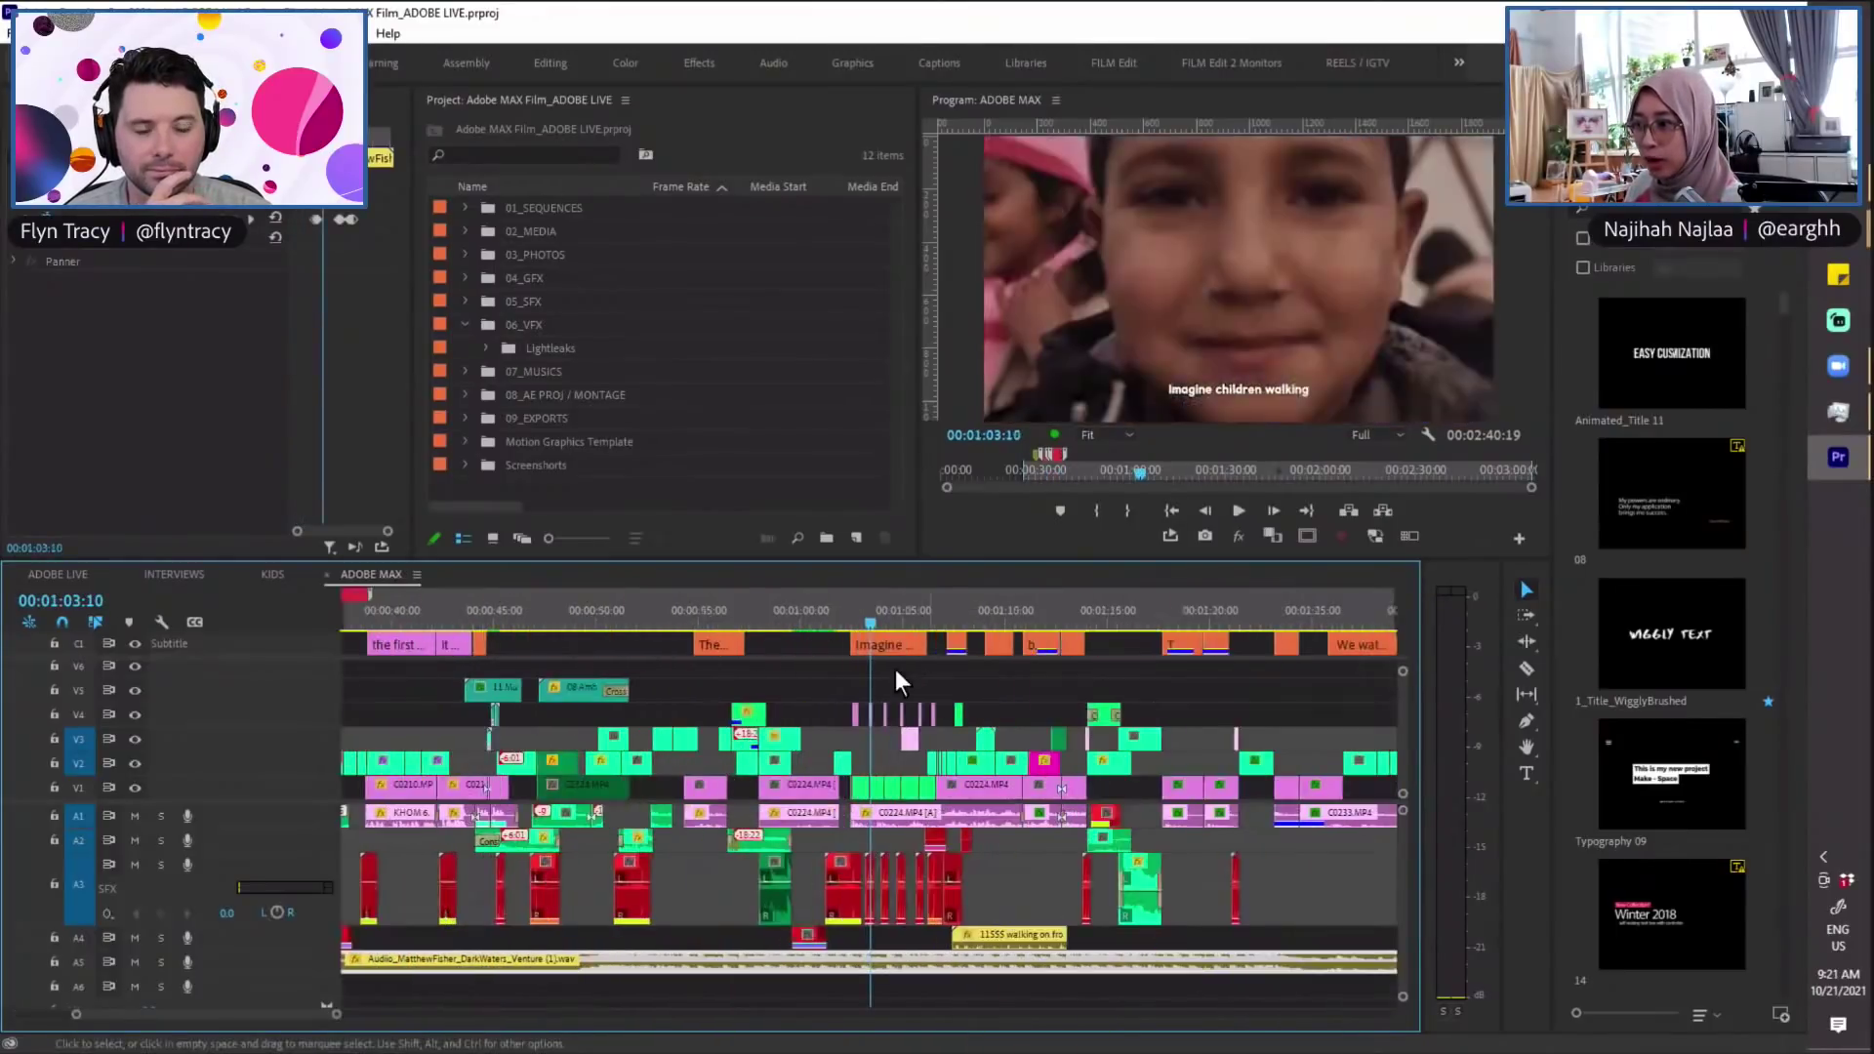
key(equal)
click(998, 613)
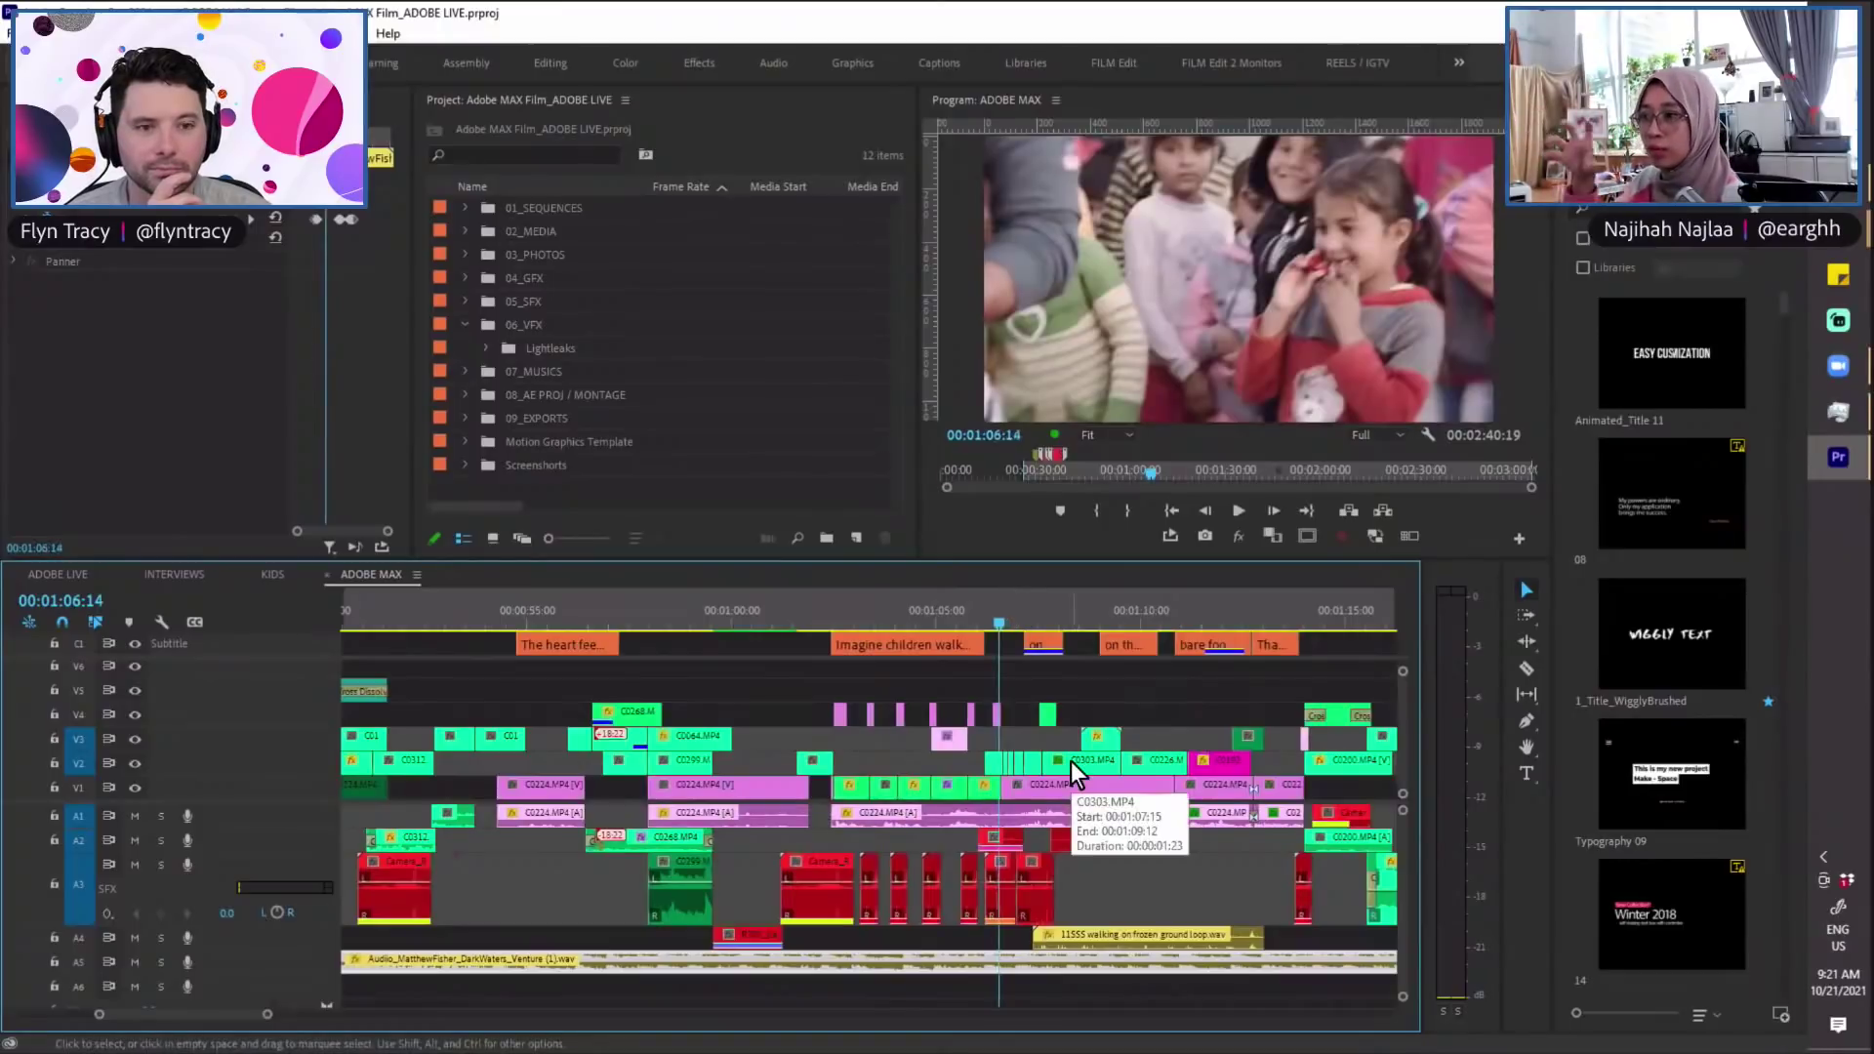
key(minus)
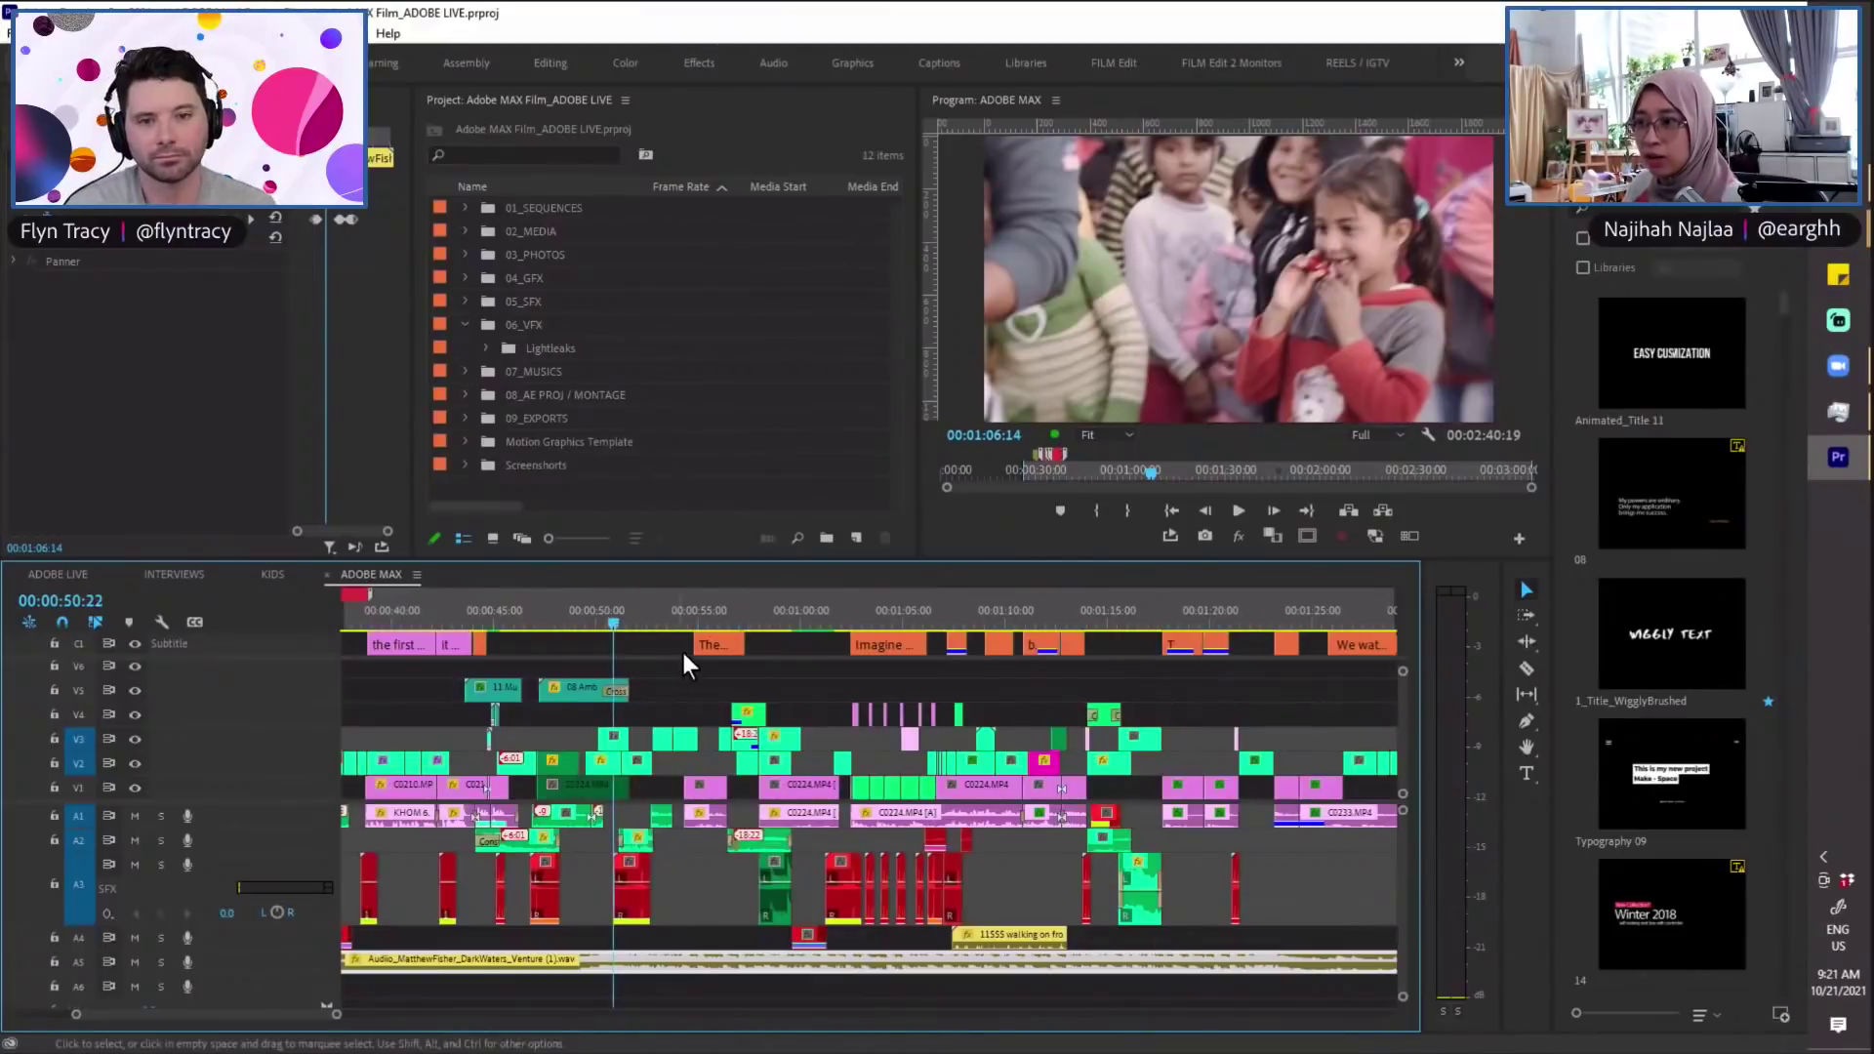
scroll(681, 648, down, 3)
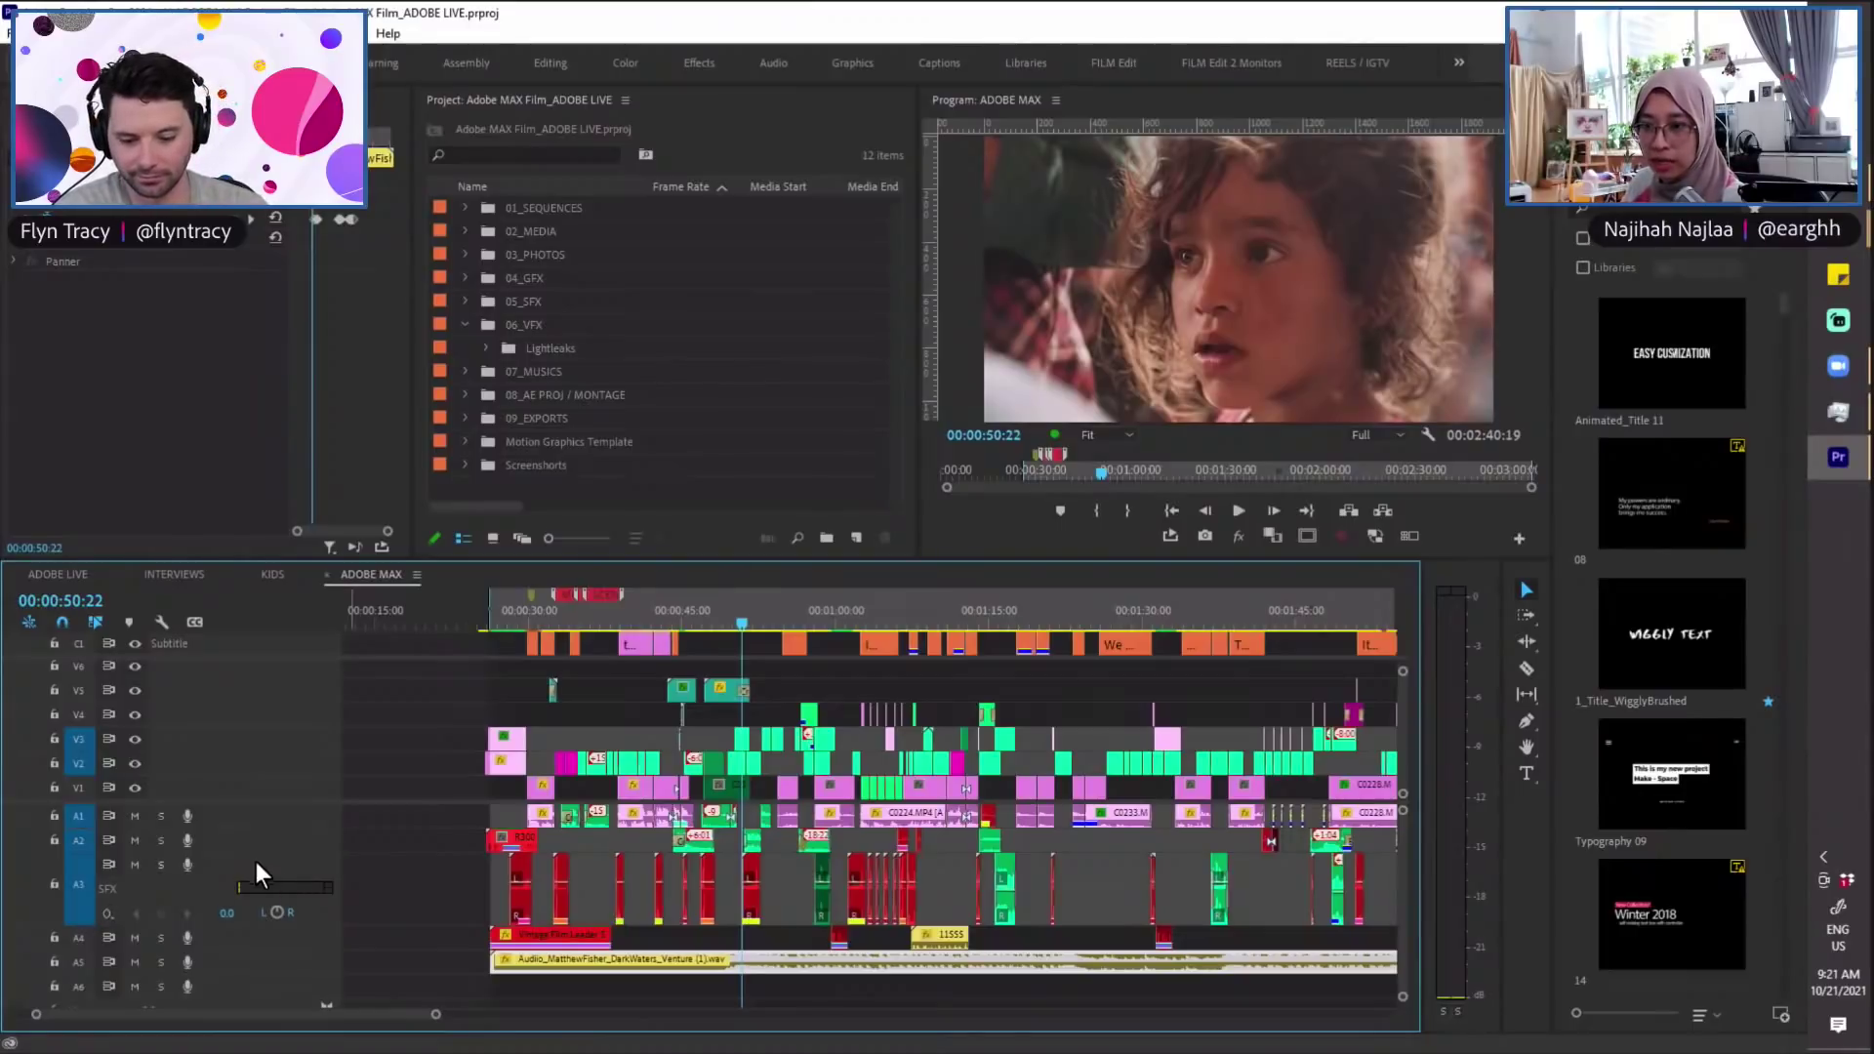
Step: Expand and collapse the Ambience track A2, and open the SFX track A3's name for editing without changing it
double_click(156, 845)
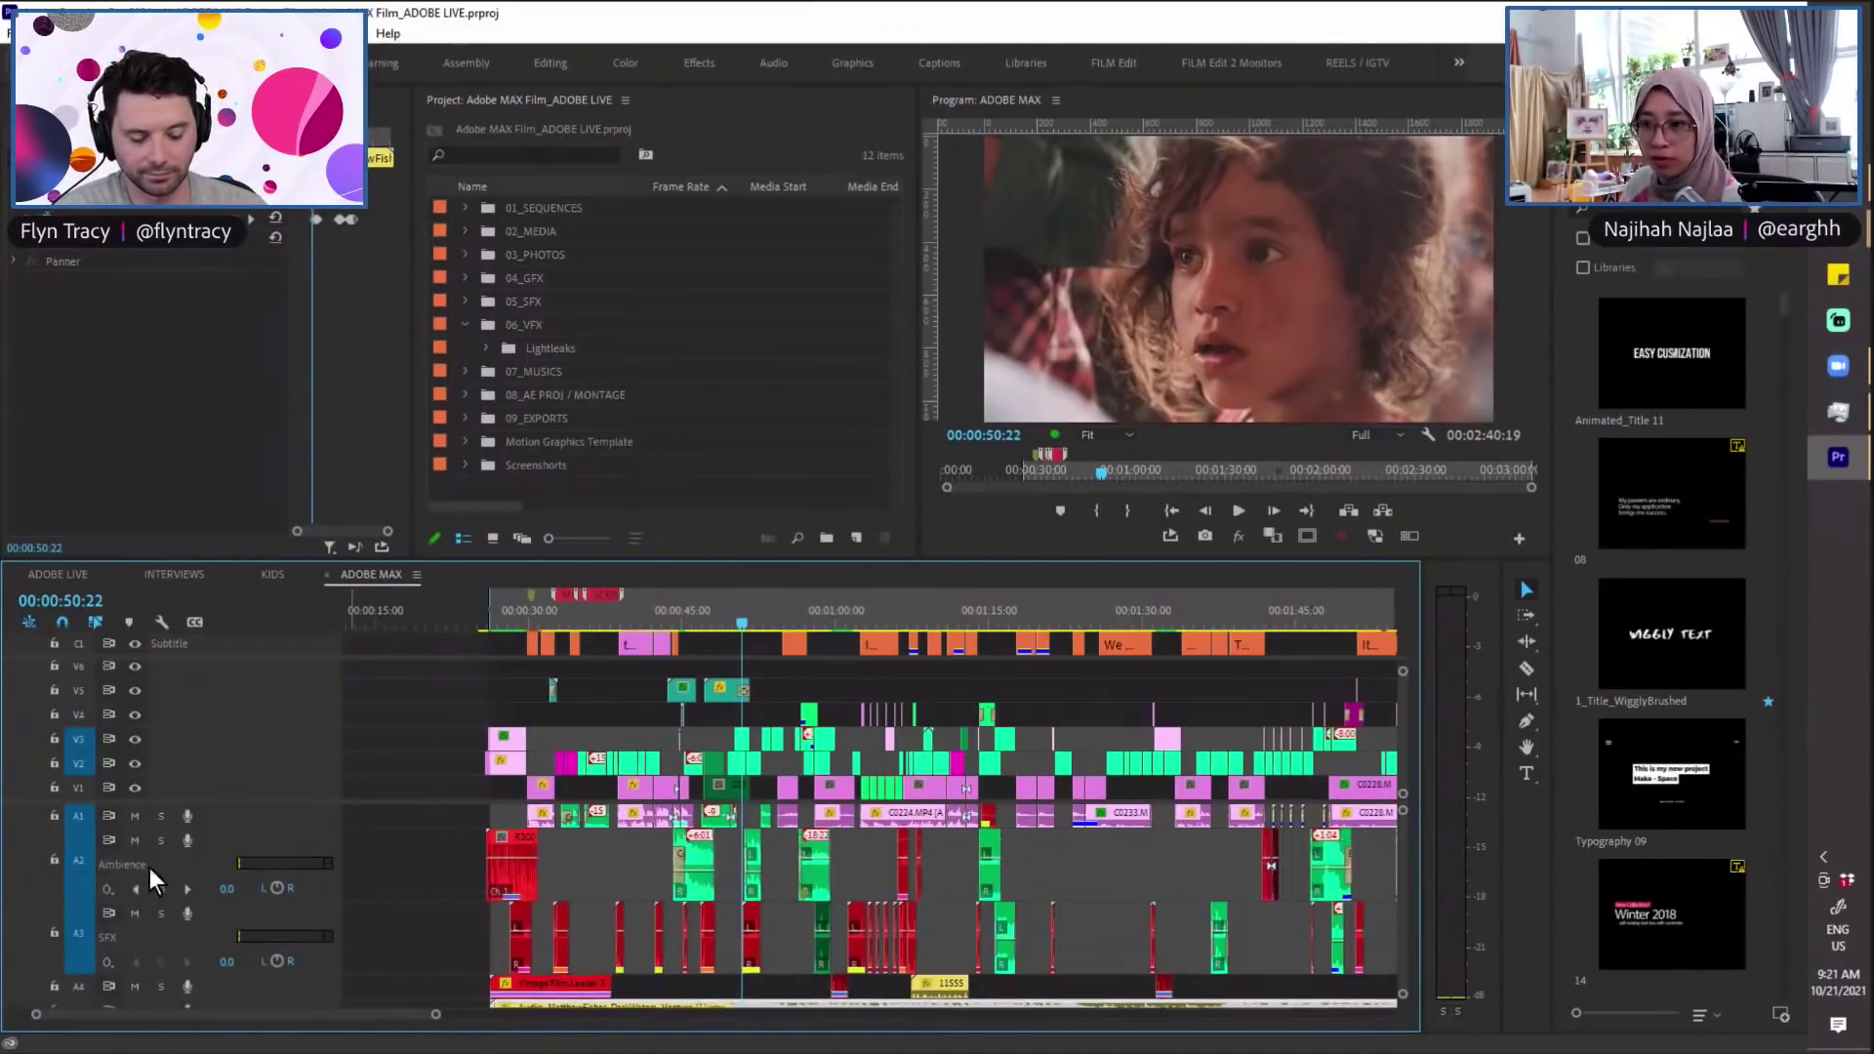
double_click(290, 838)
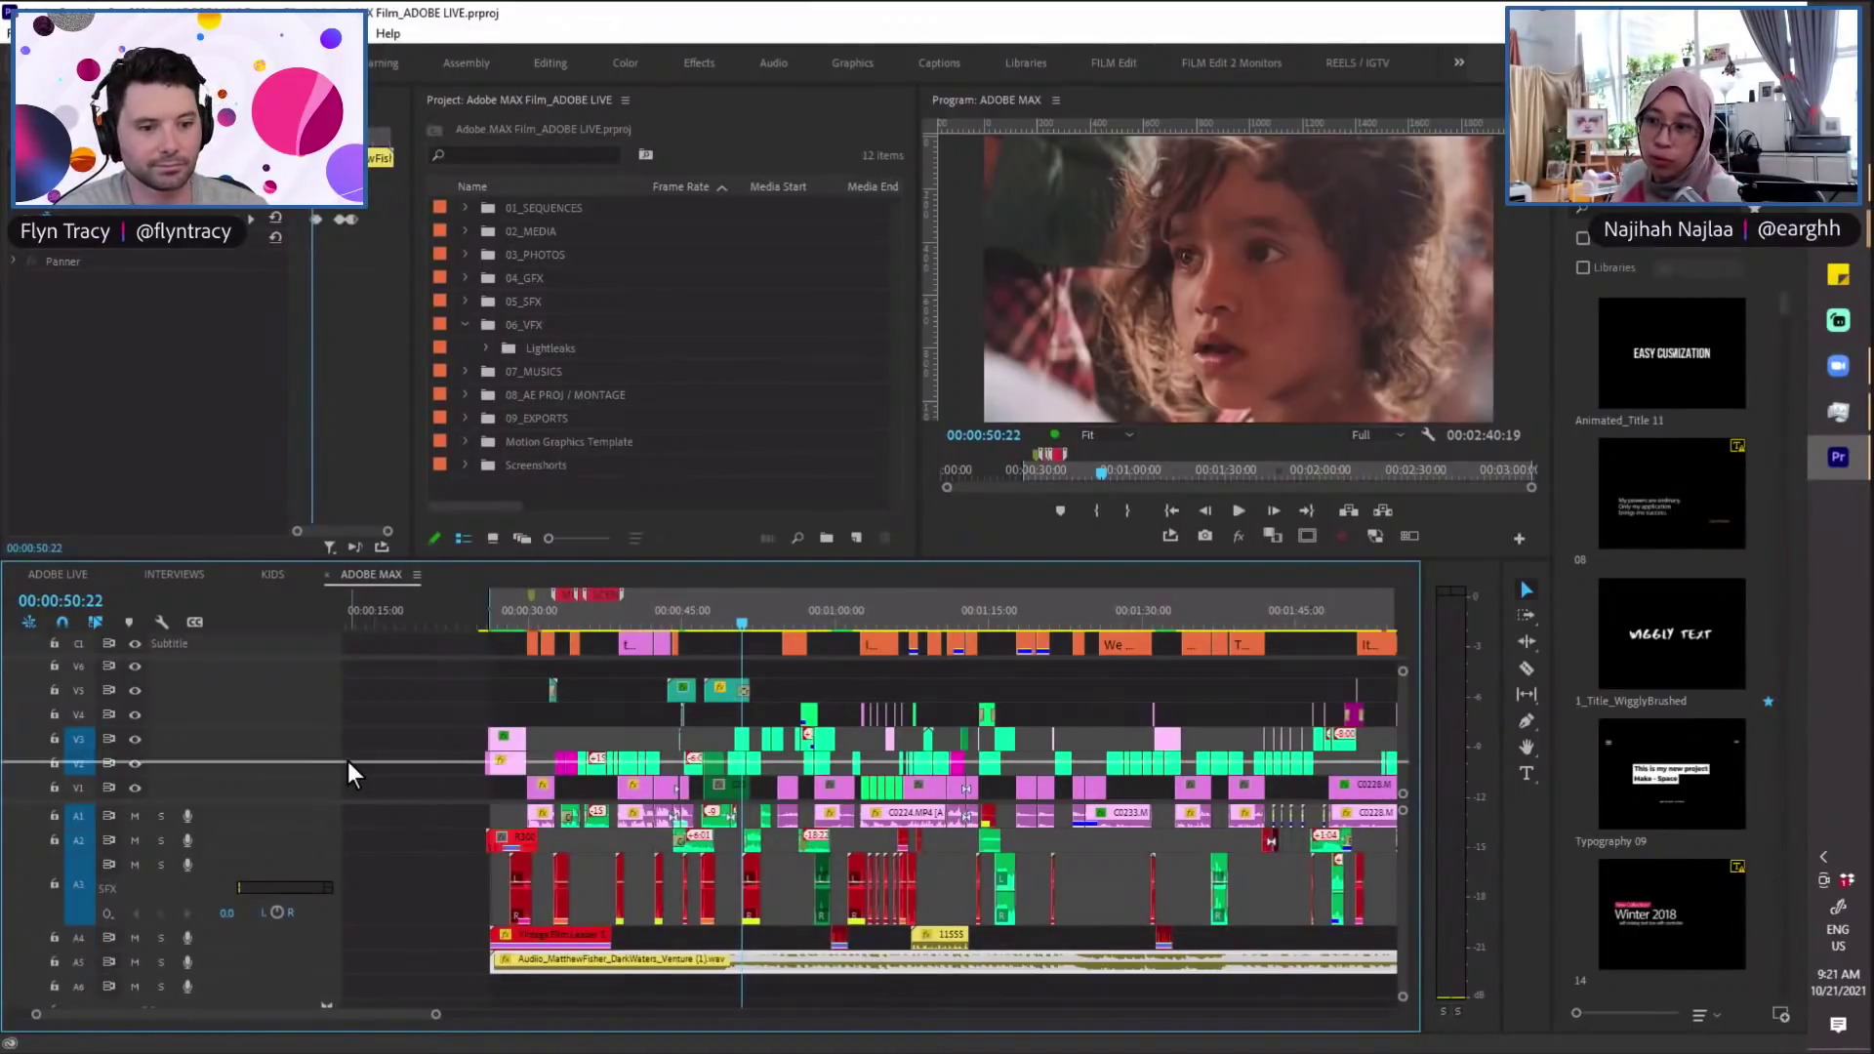
scroll(391, 791, down, 1)
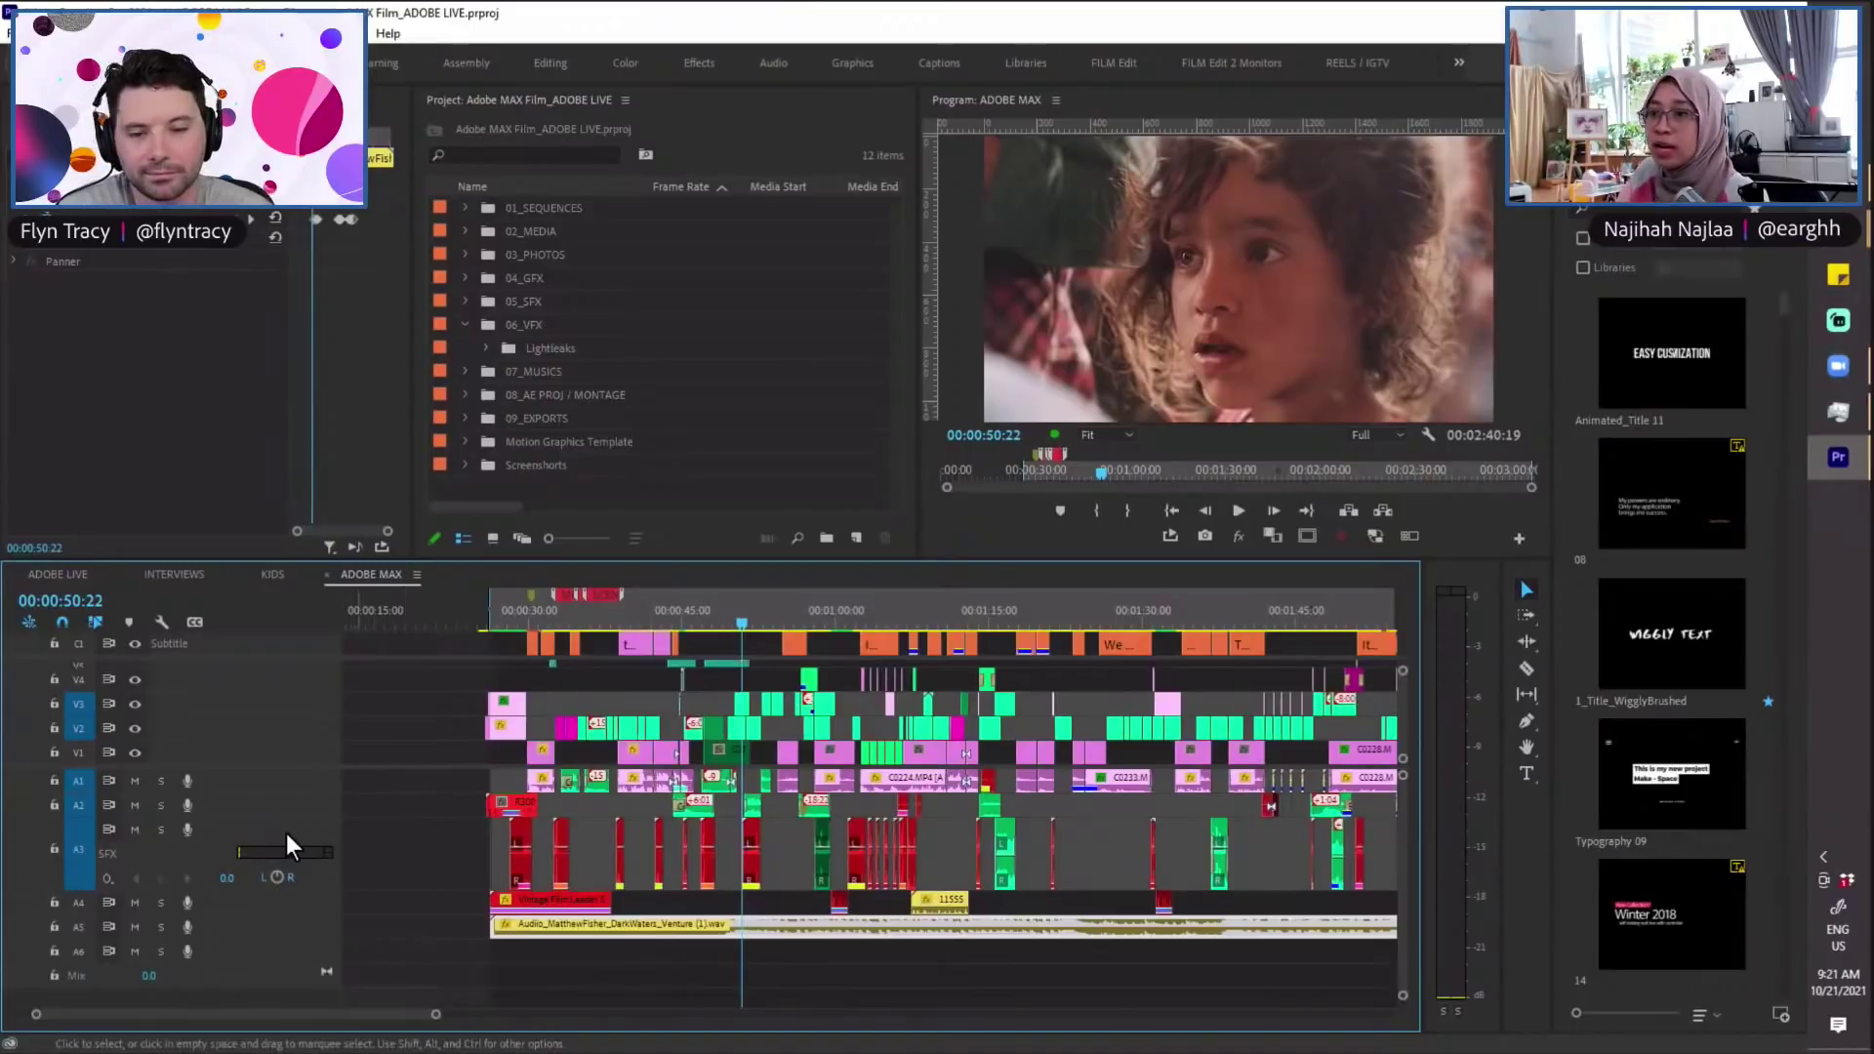
click(375, 621)
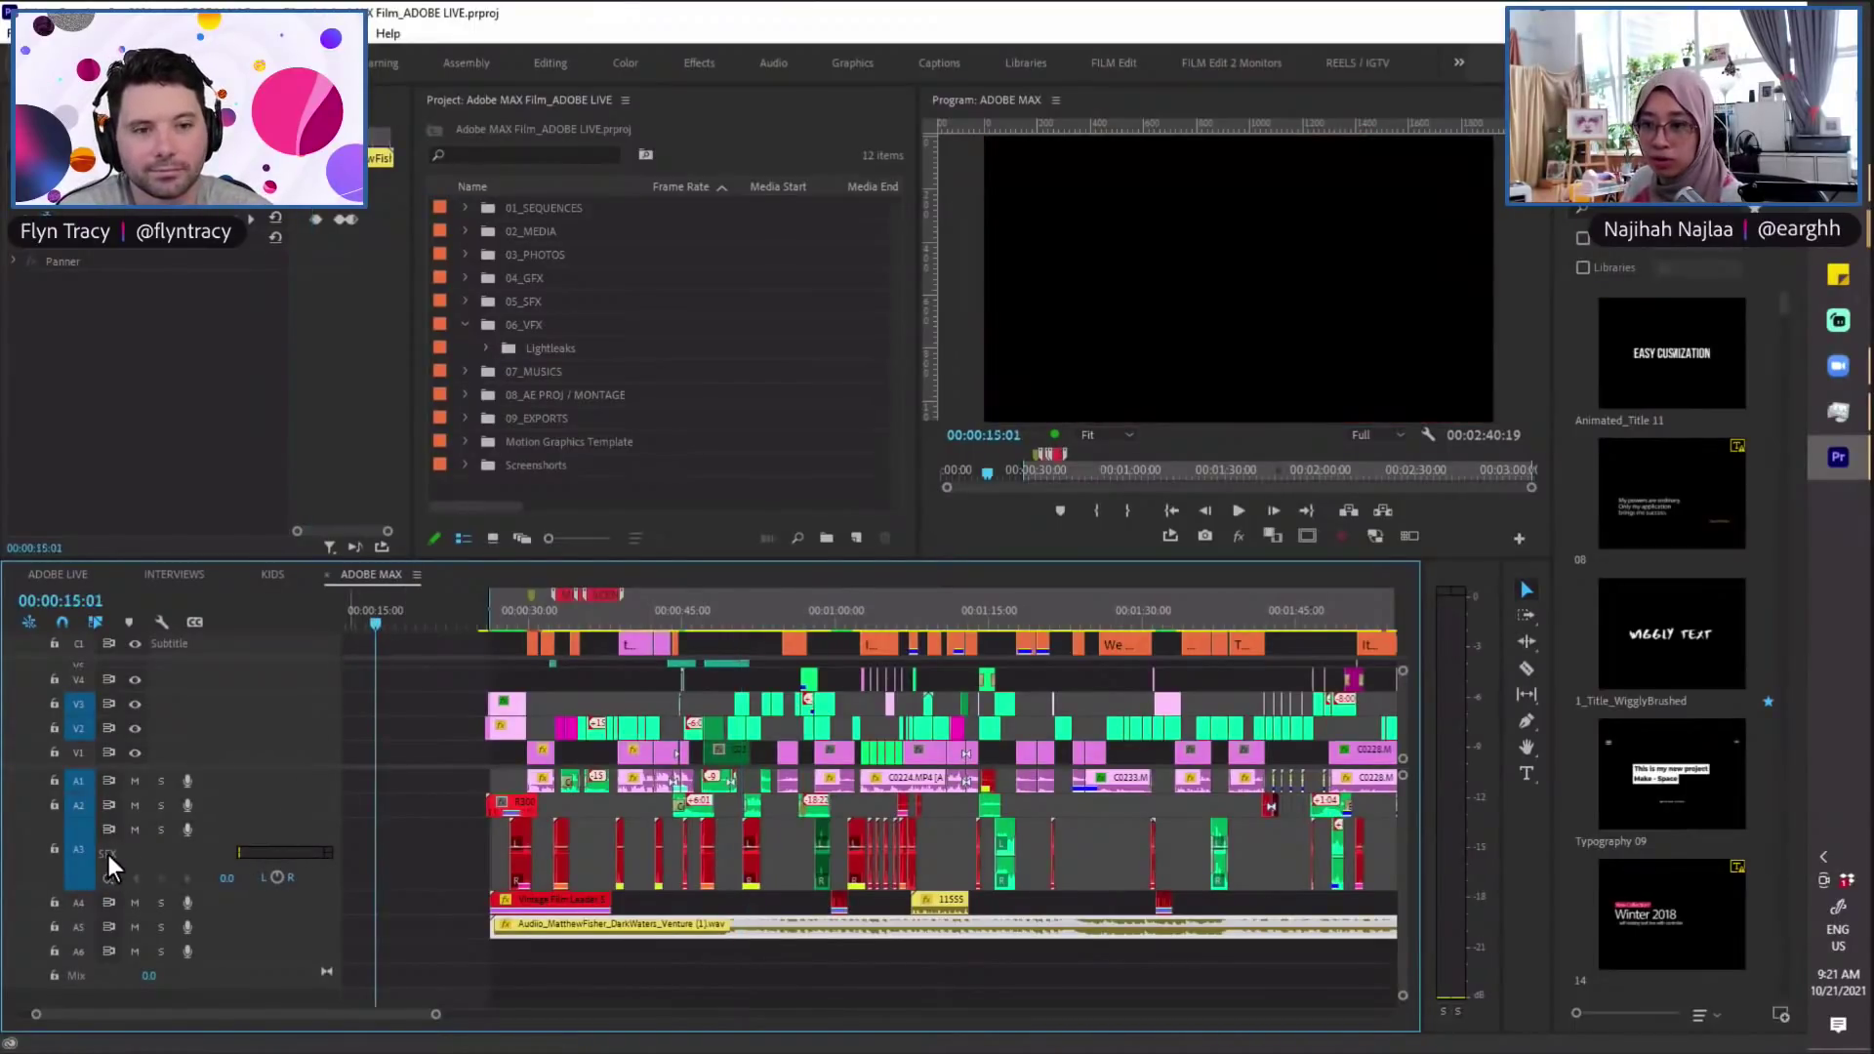
right_click(226, 828)
click(326, 606)
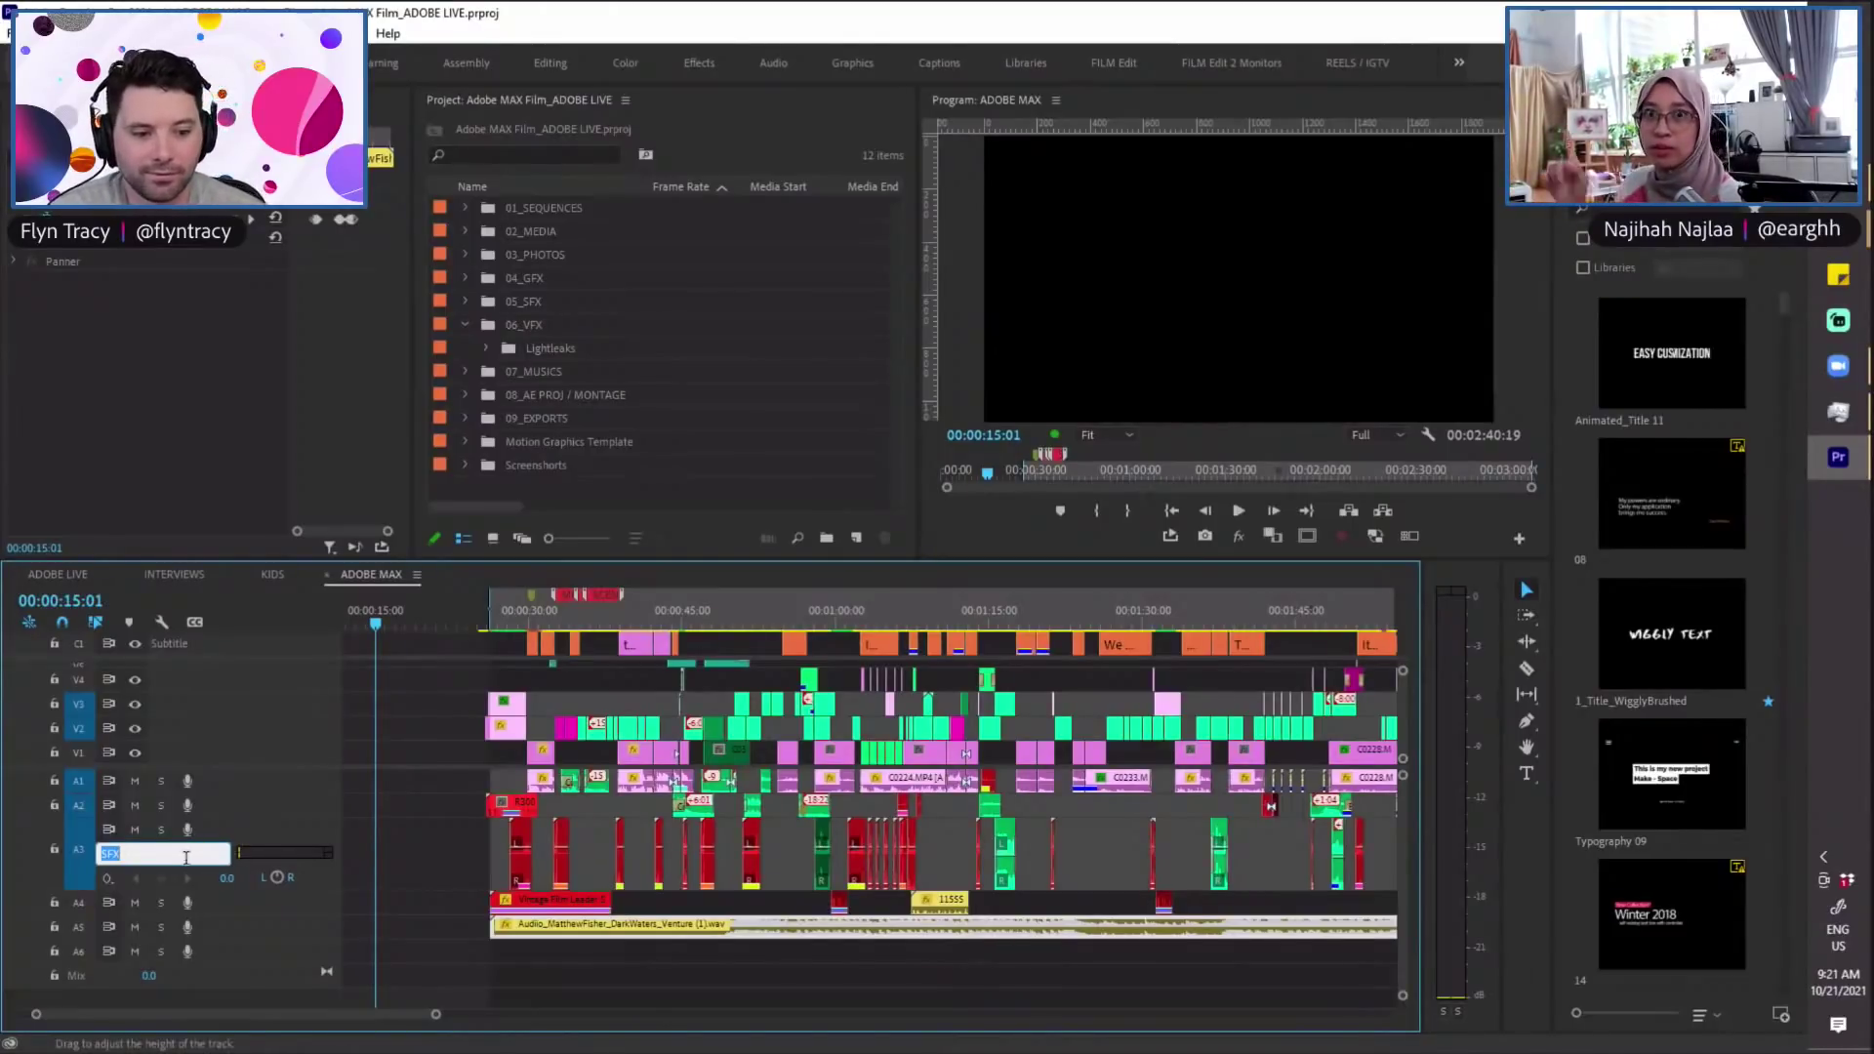
click(324, 830)
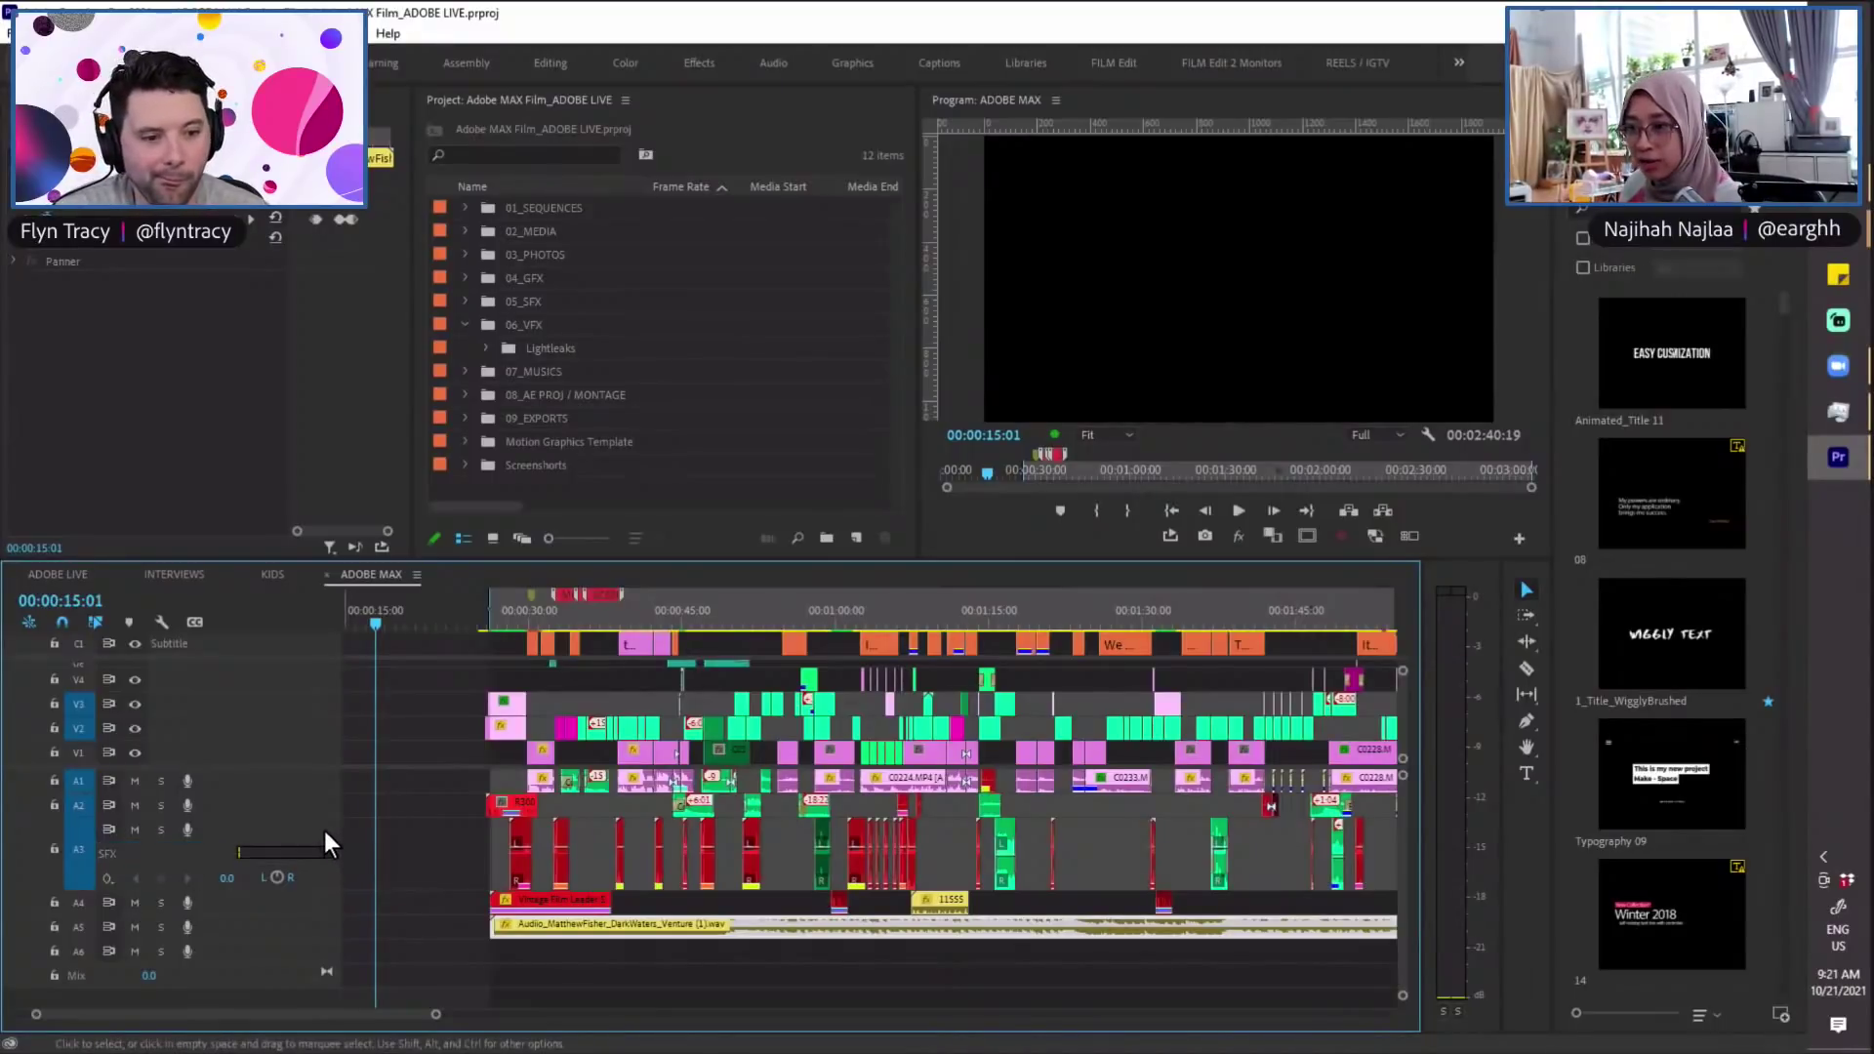
Step: Collapse the SFX track A3 and look into the FOLEY and Music tracks in turn, collapsing each after viewing
double_click(293, 904)
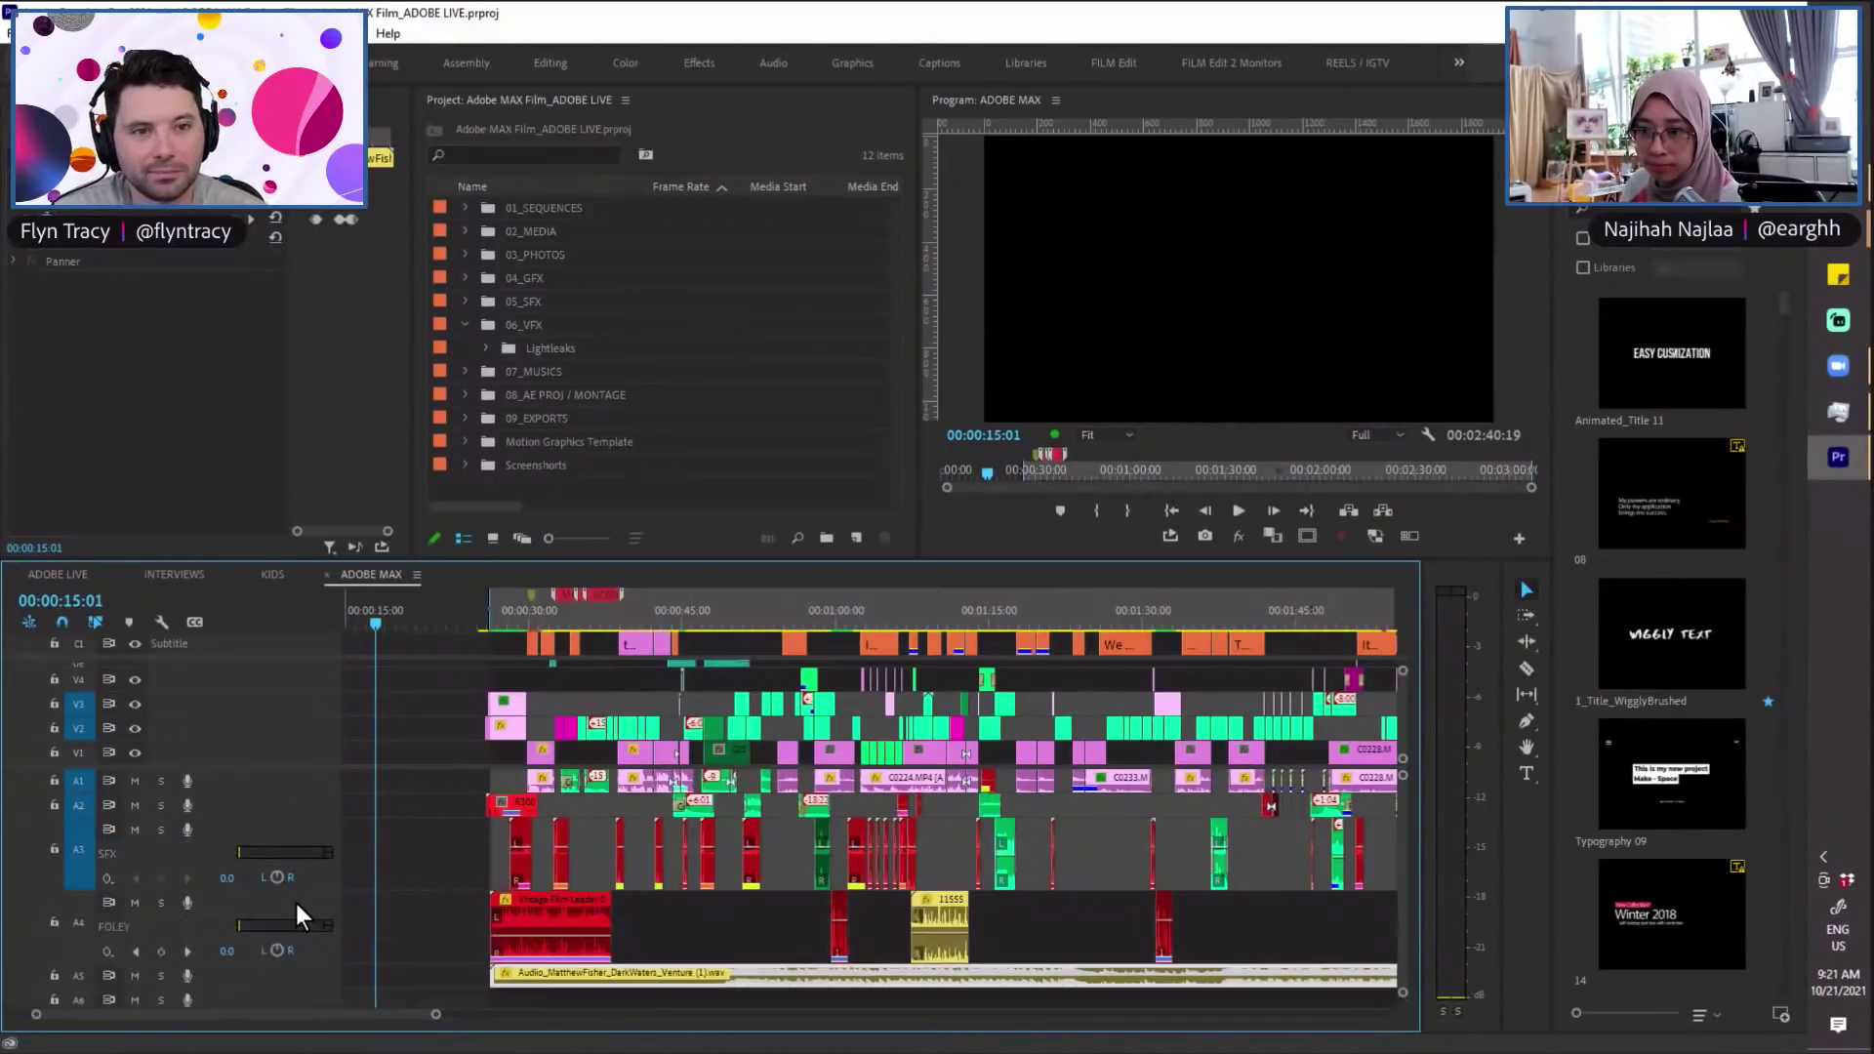
click(487, 615)
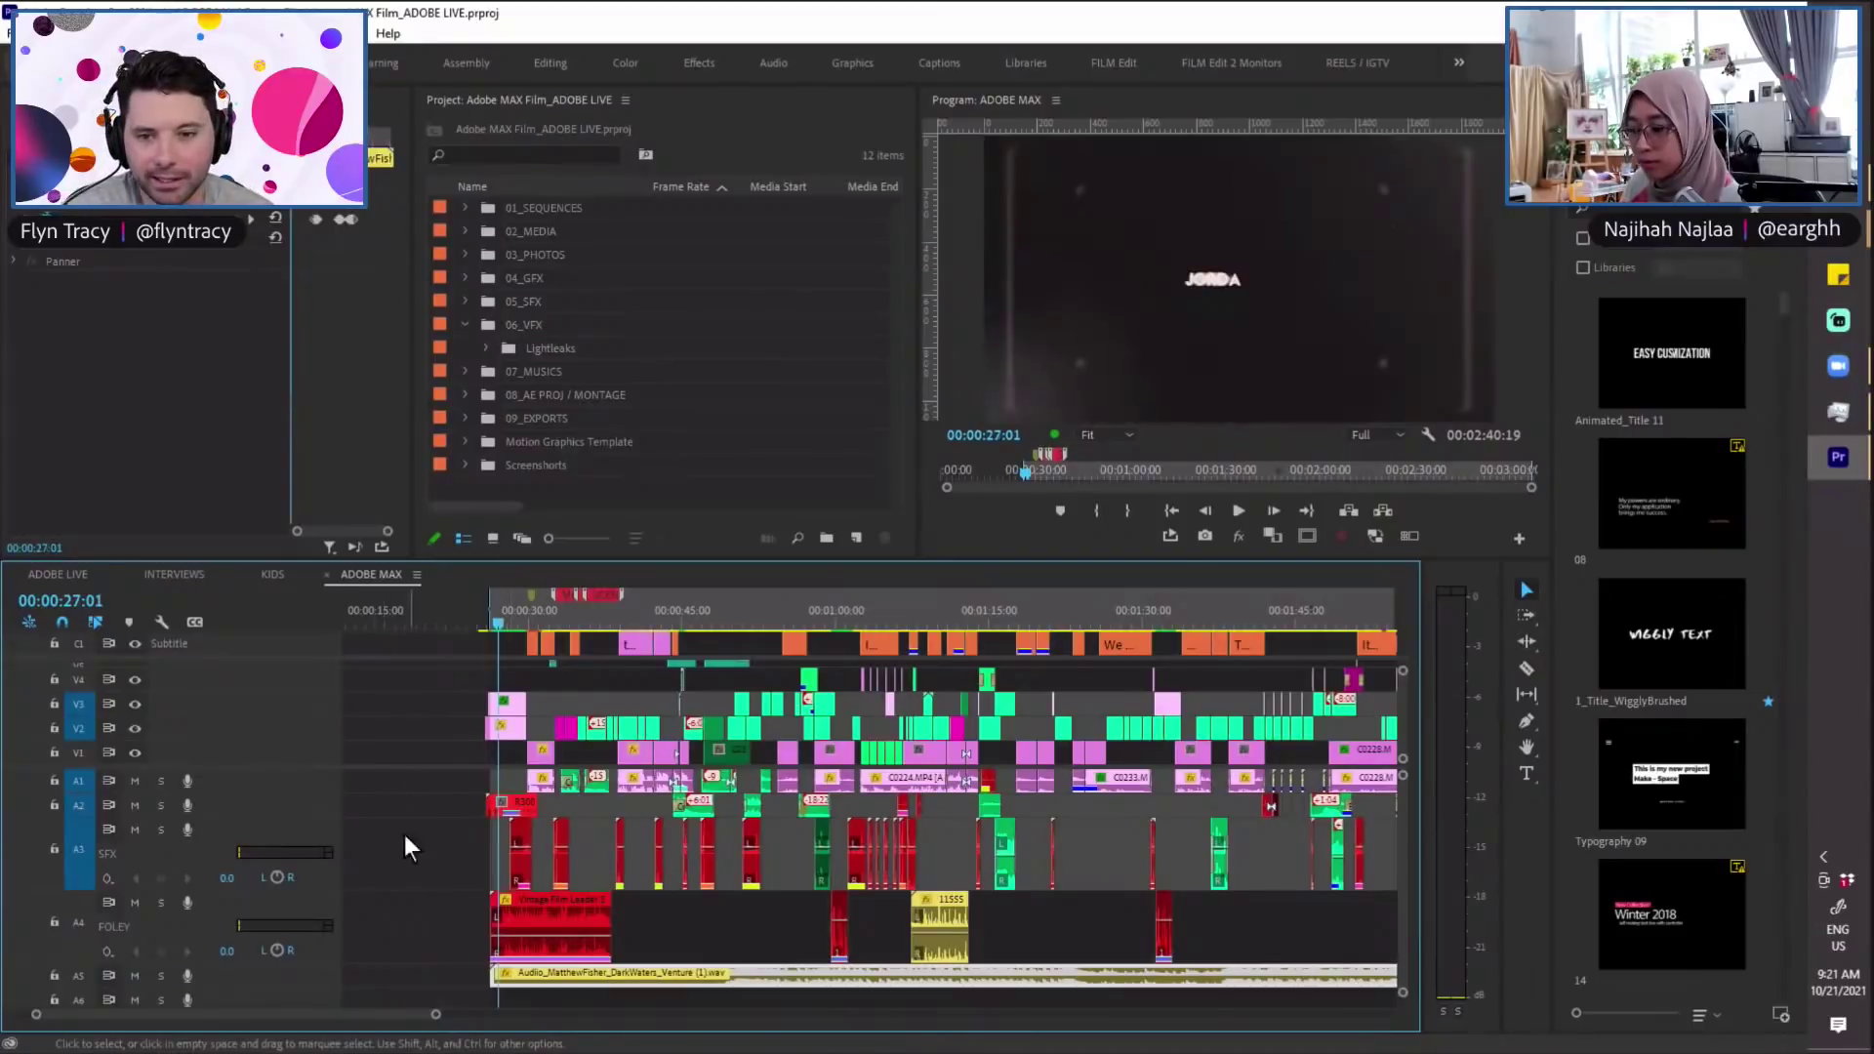
scroll(408, 798, up, 3)
double_click(298, 832)
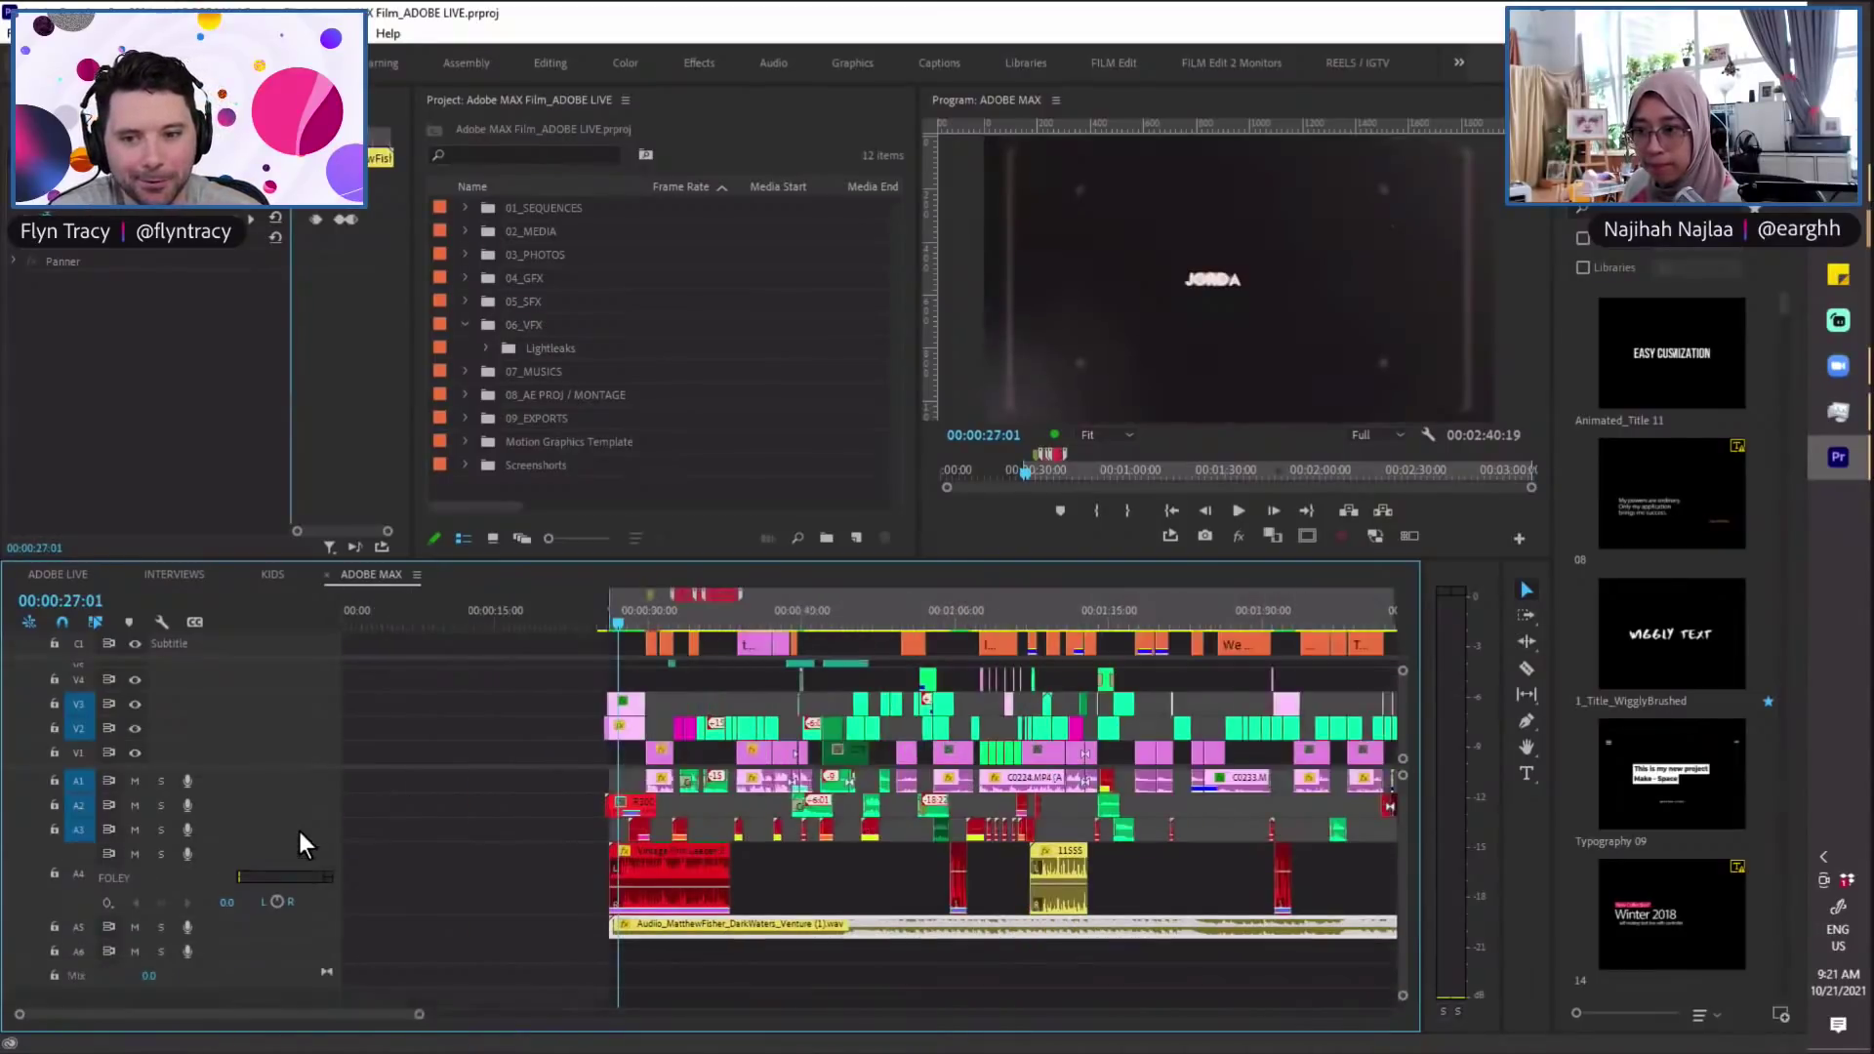
double_click(314, 858)
double_click(301, 878)
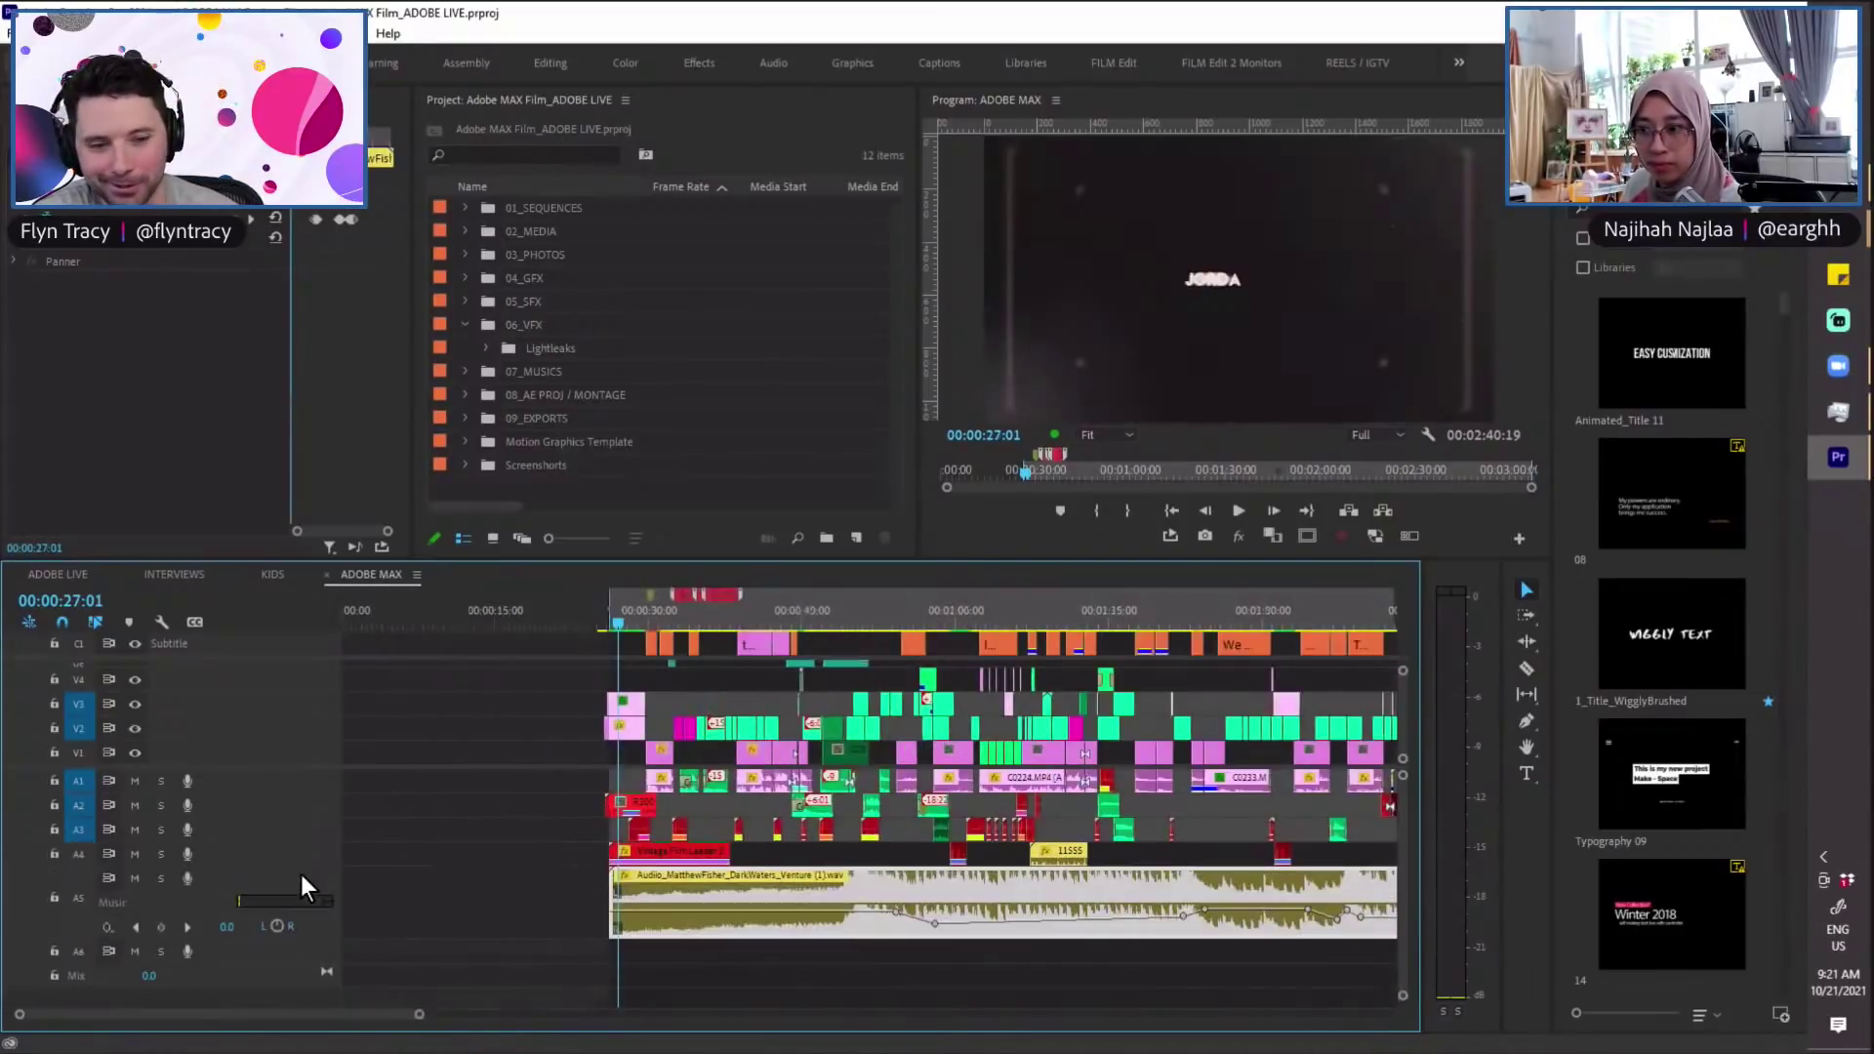
double_click(293, 879)
Step: Give the video tracks more room above the audio tracks and expand the Main Shots track V1
key(backslash)
key(backslash)
drag(227, 770, 225, 867)
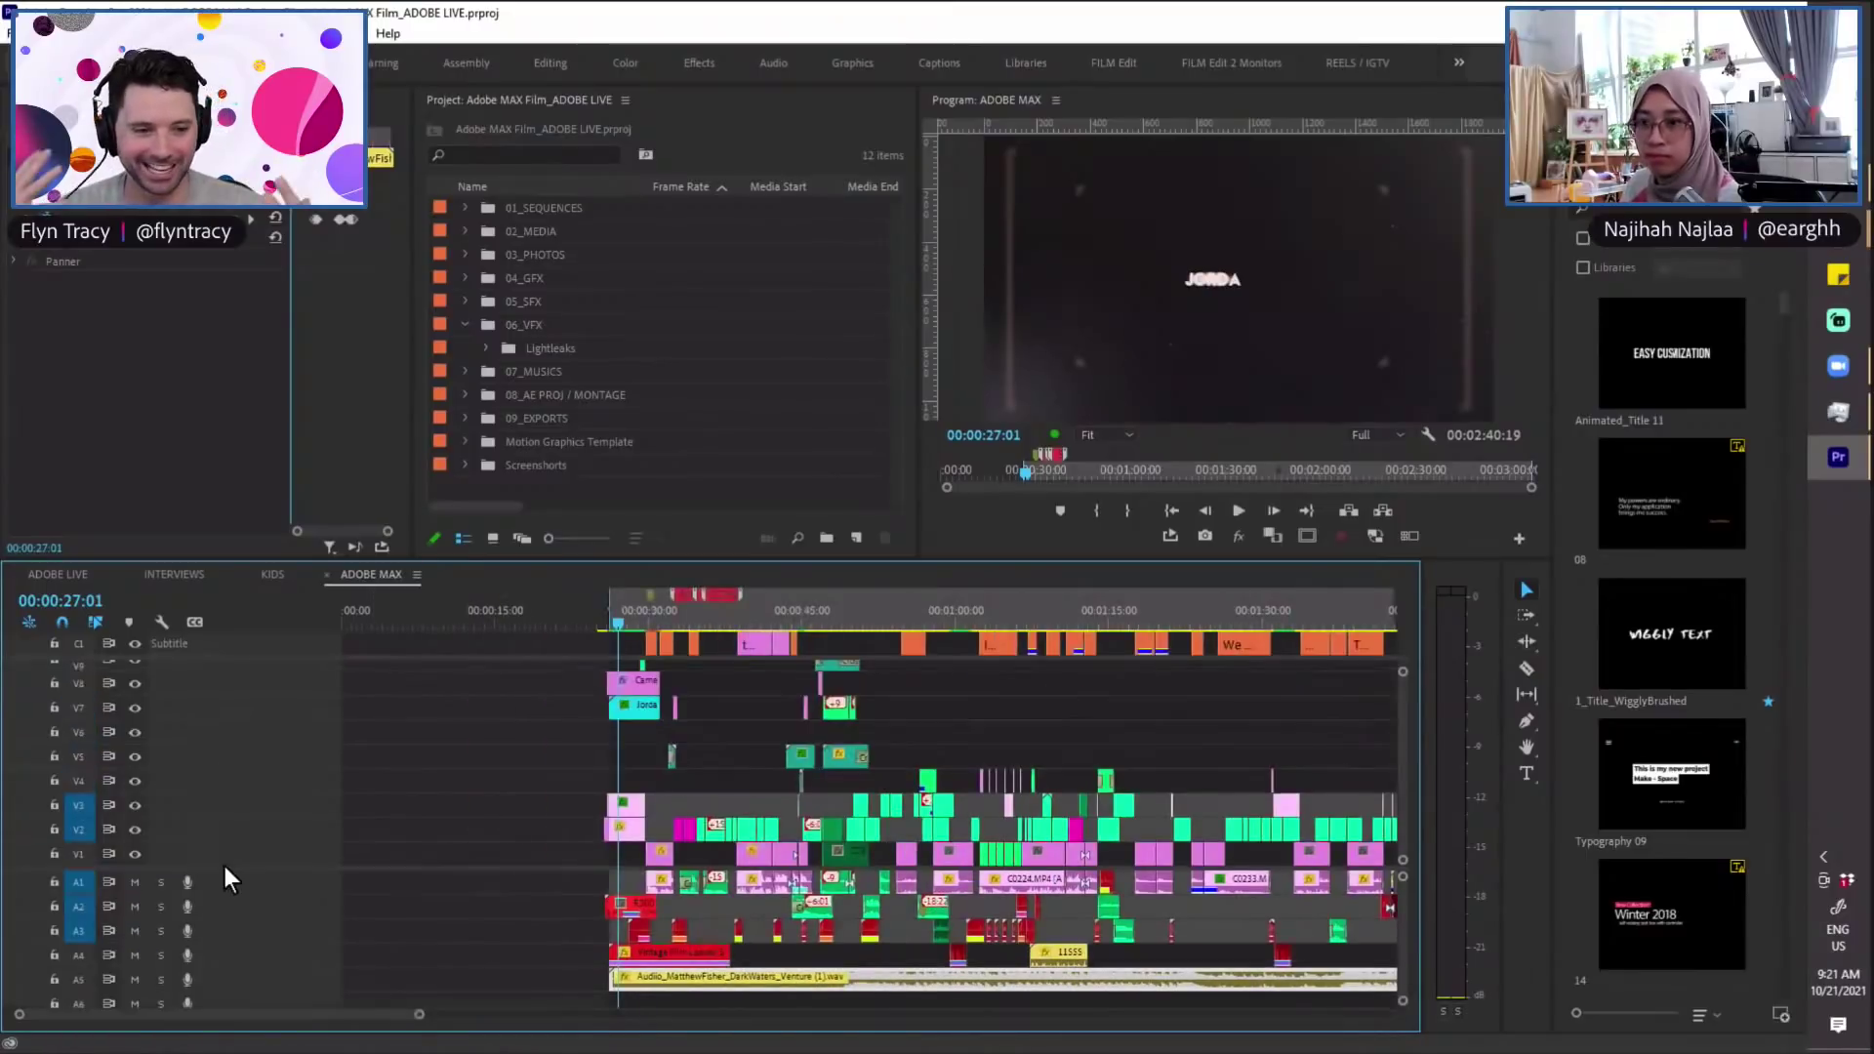
double_click(307, 849)
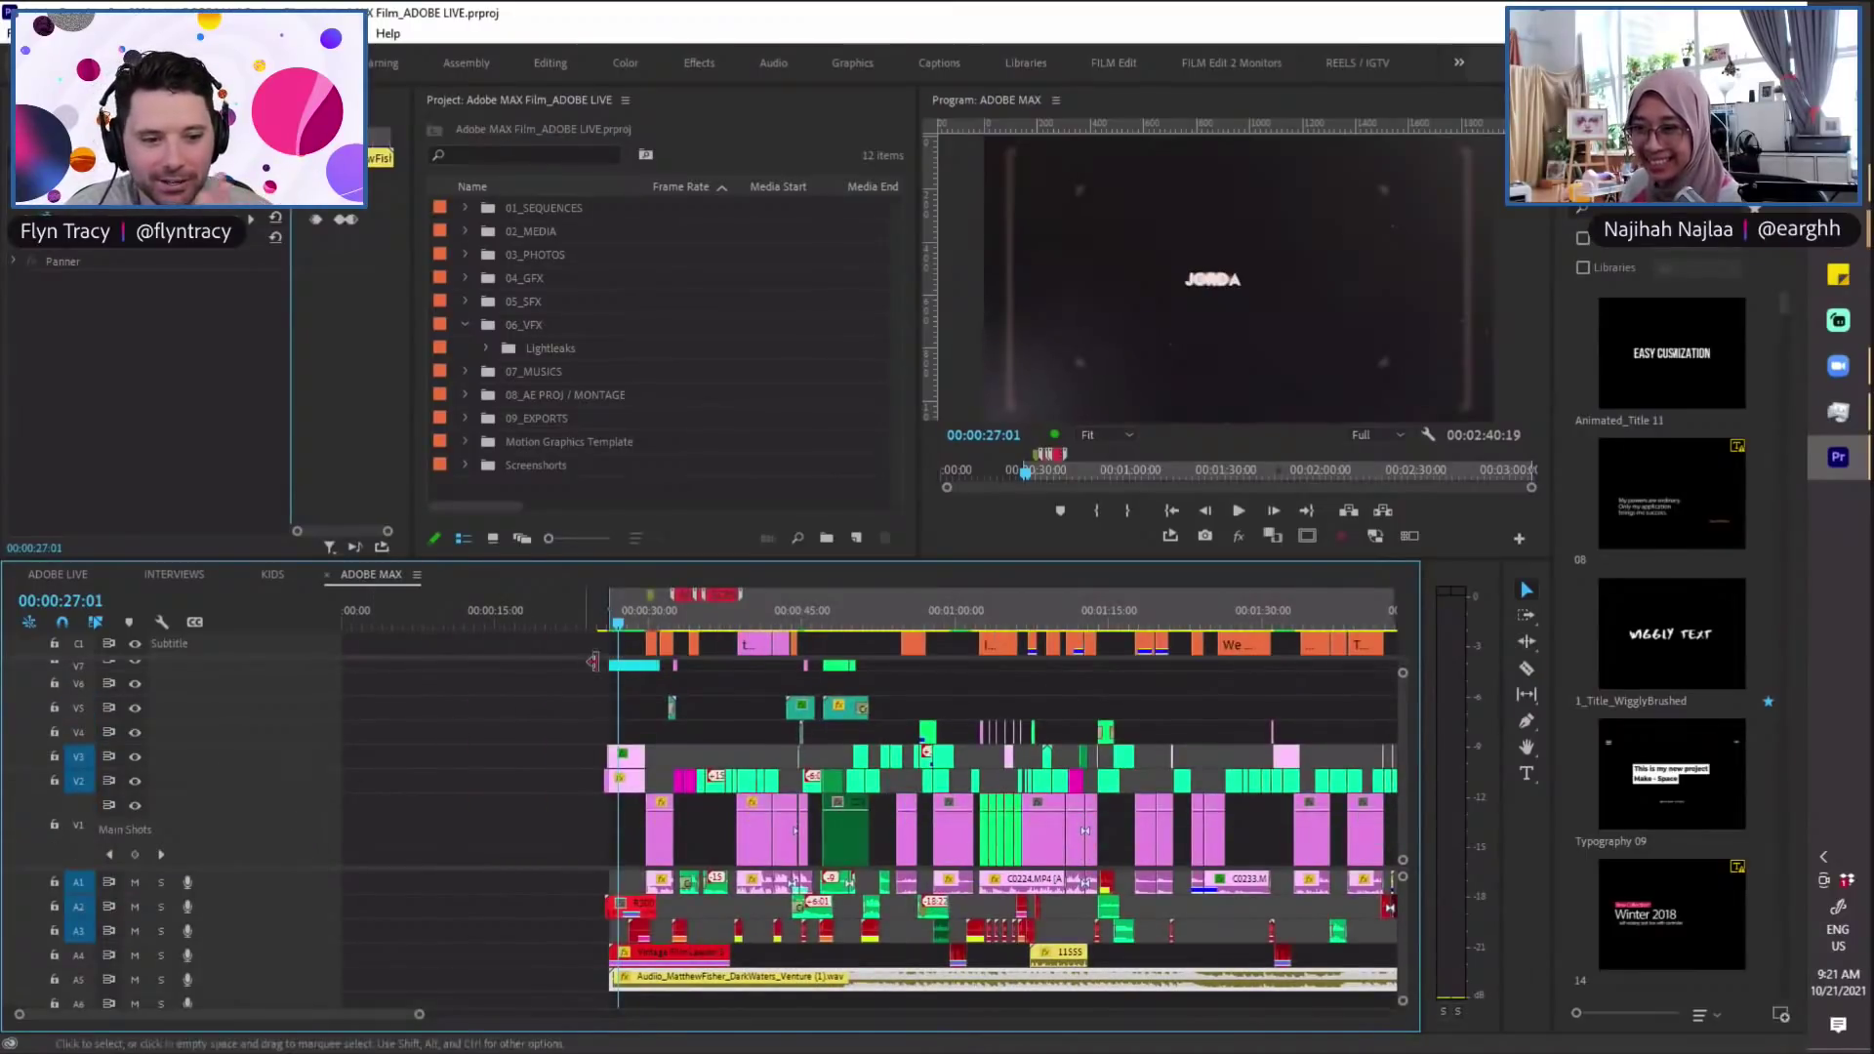
Step: Compare the ADOBE LIVE sequence with the ADOBE MAX sequence, viewing the ADOBE MAX title intro at 00:00:28:00 and 00:00:28:24
click(80, 580)
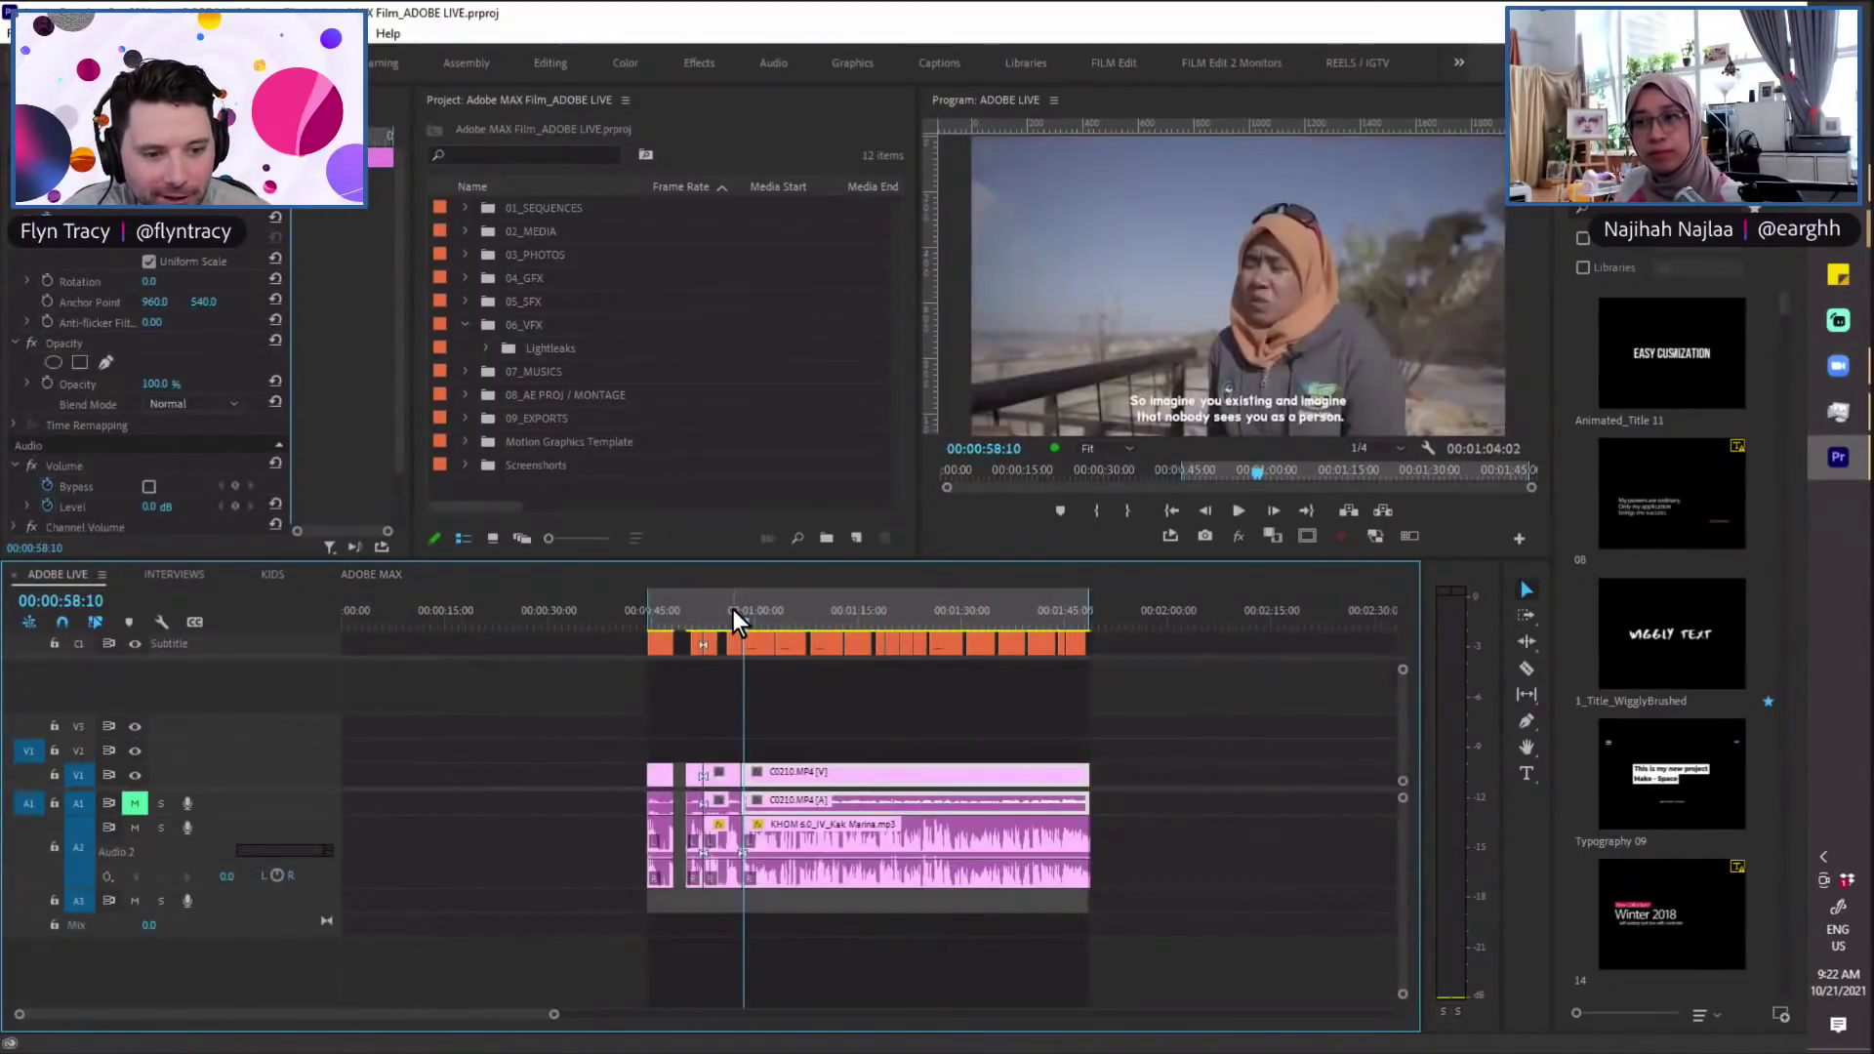
click(370, 576)
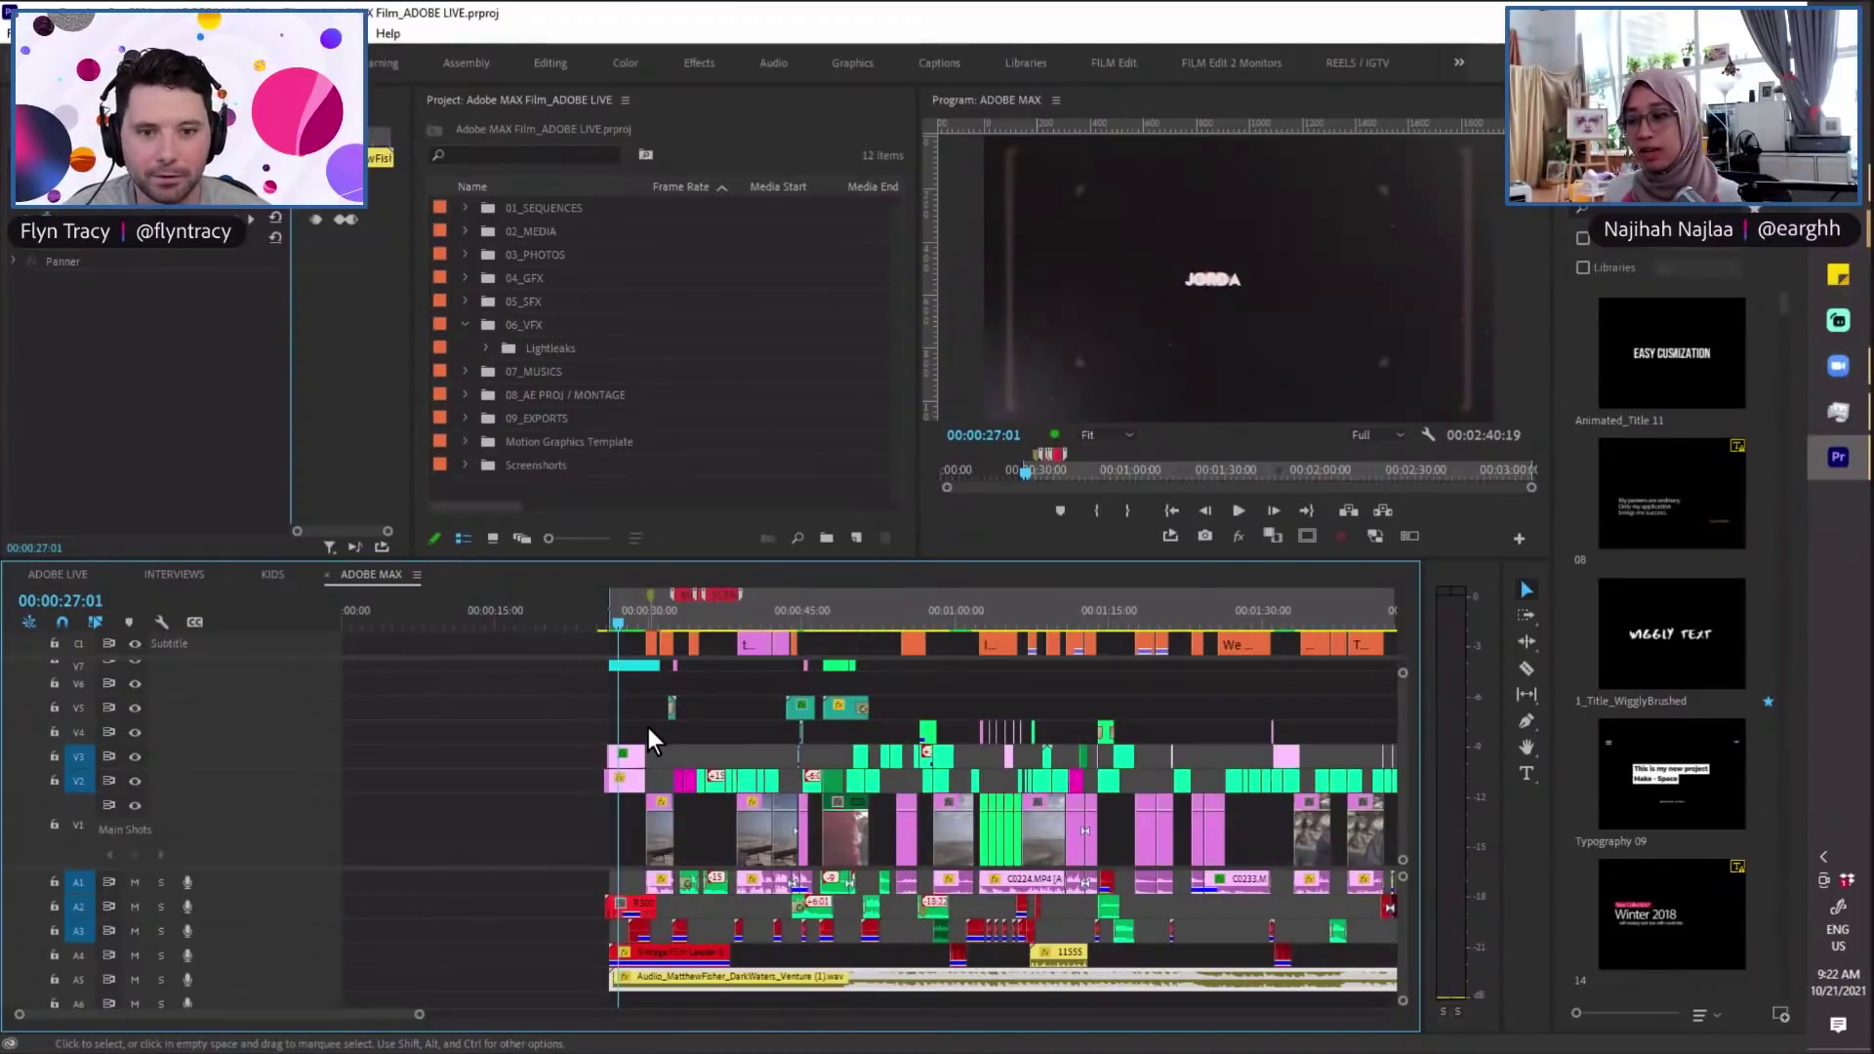
key(minus)
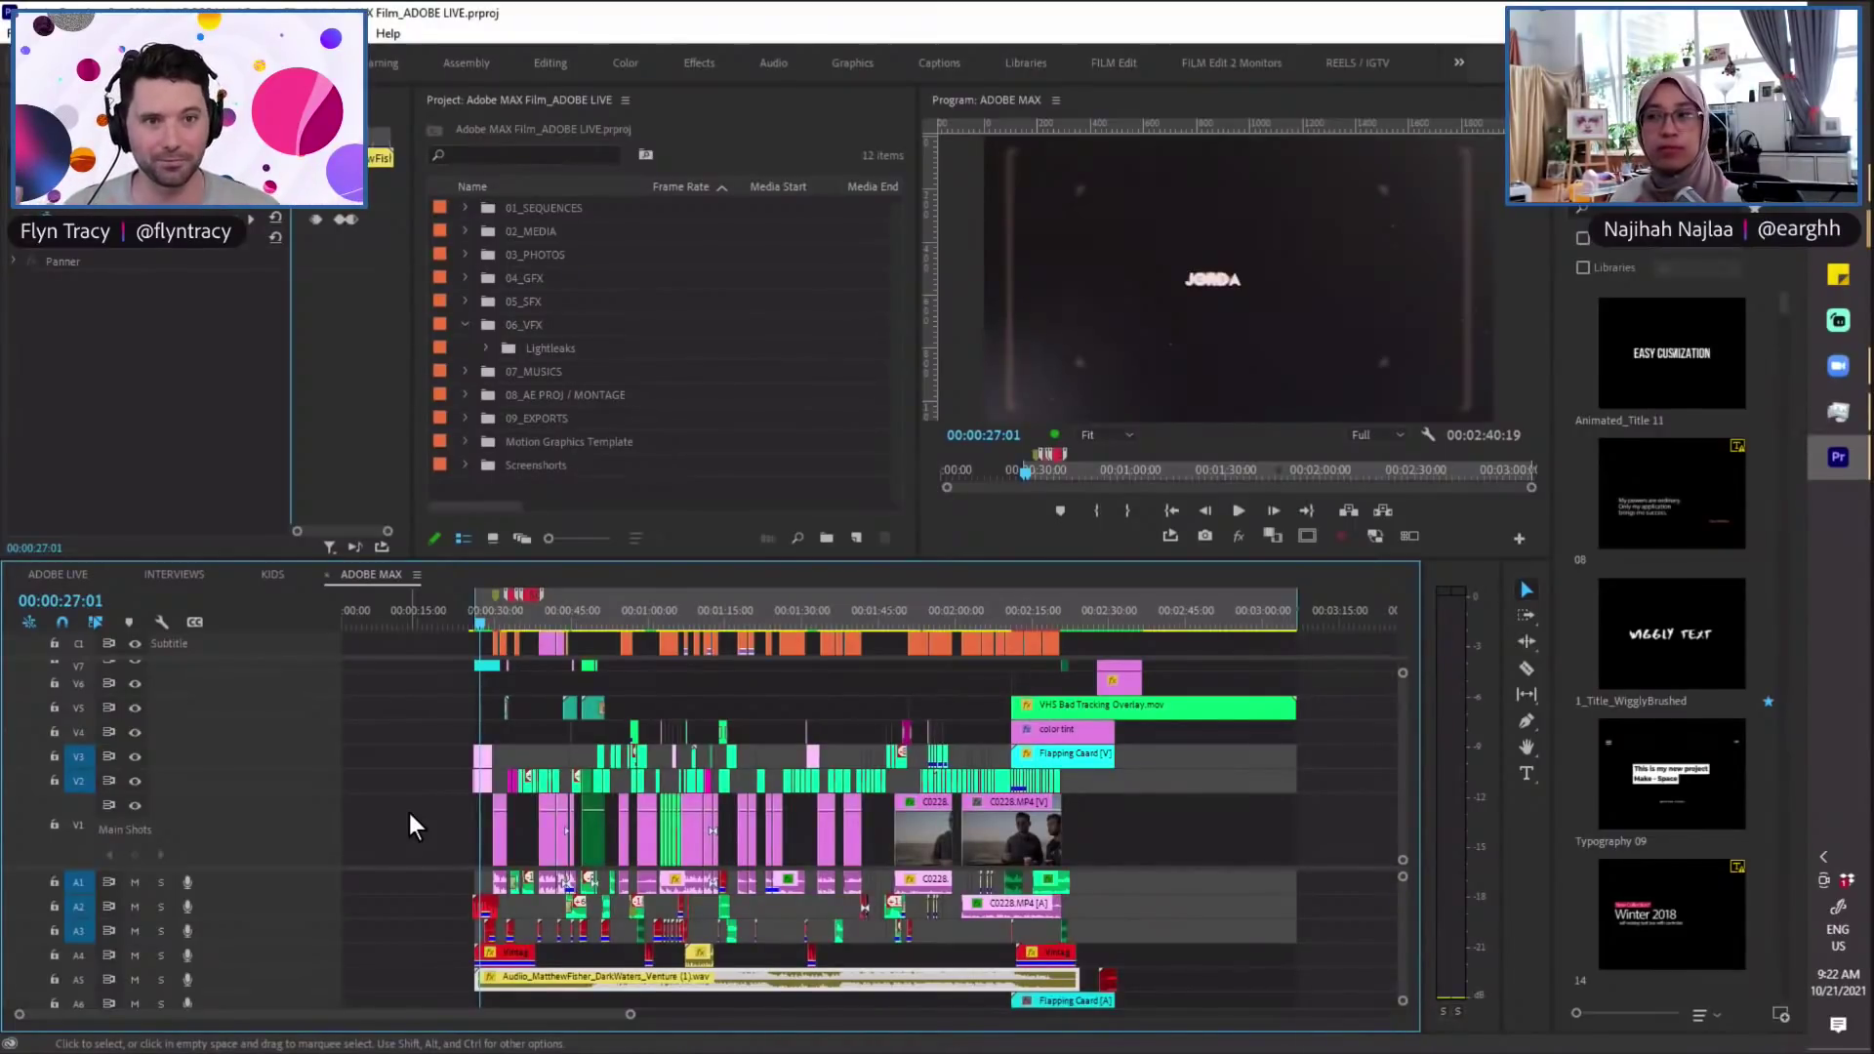
click(485, 616)
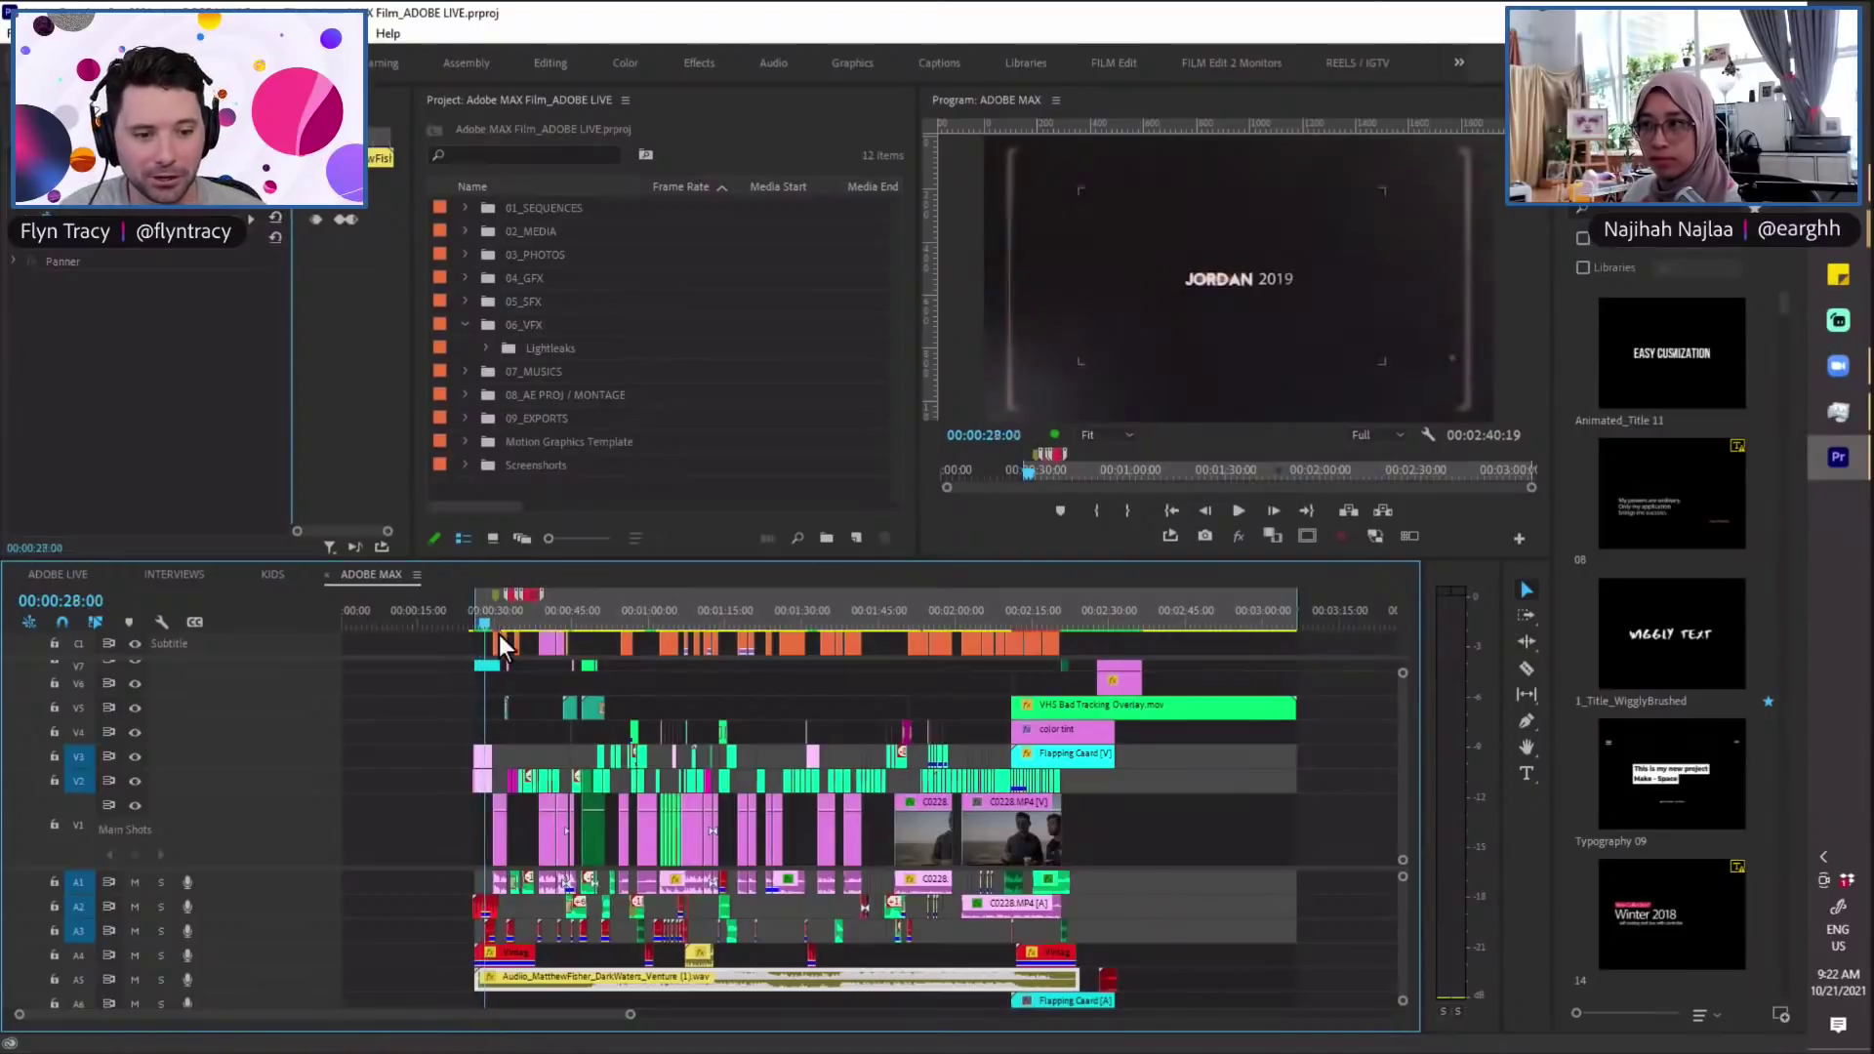
key(equal)
click(638, 615)
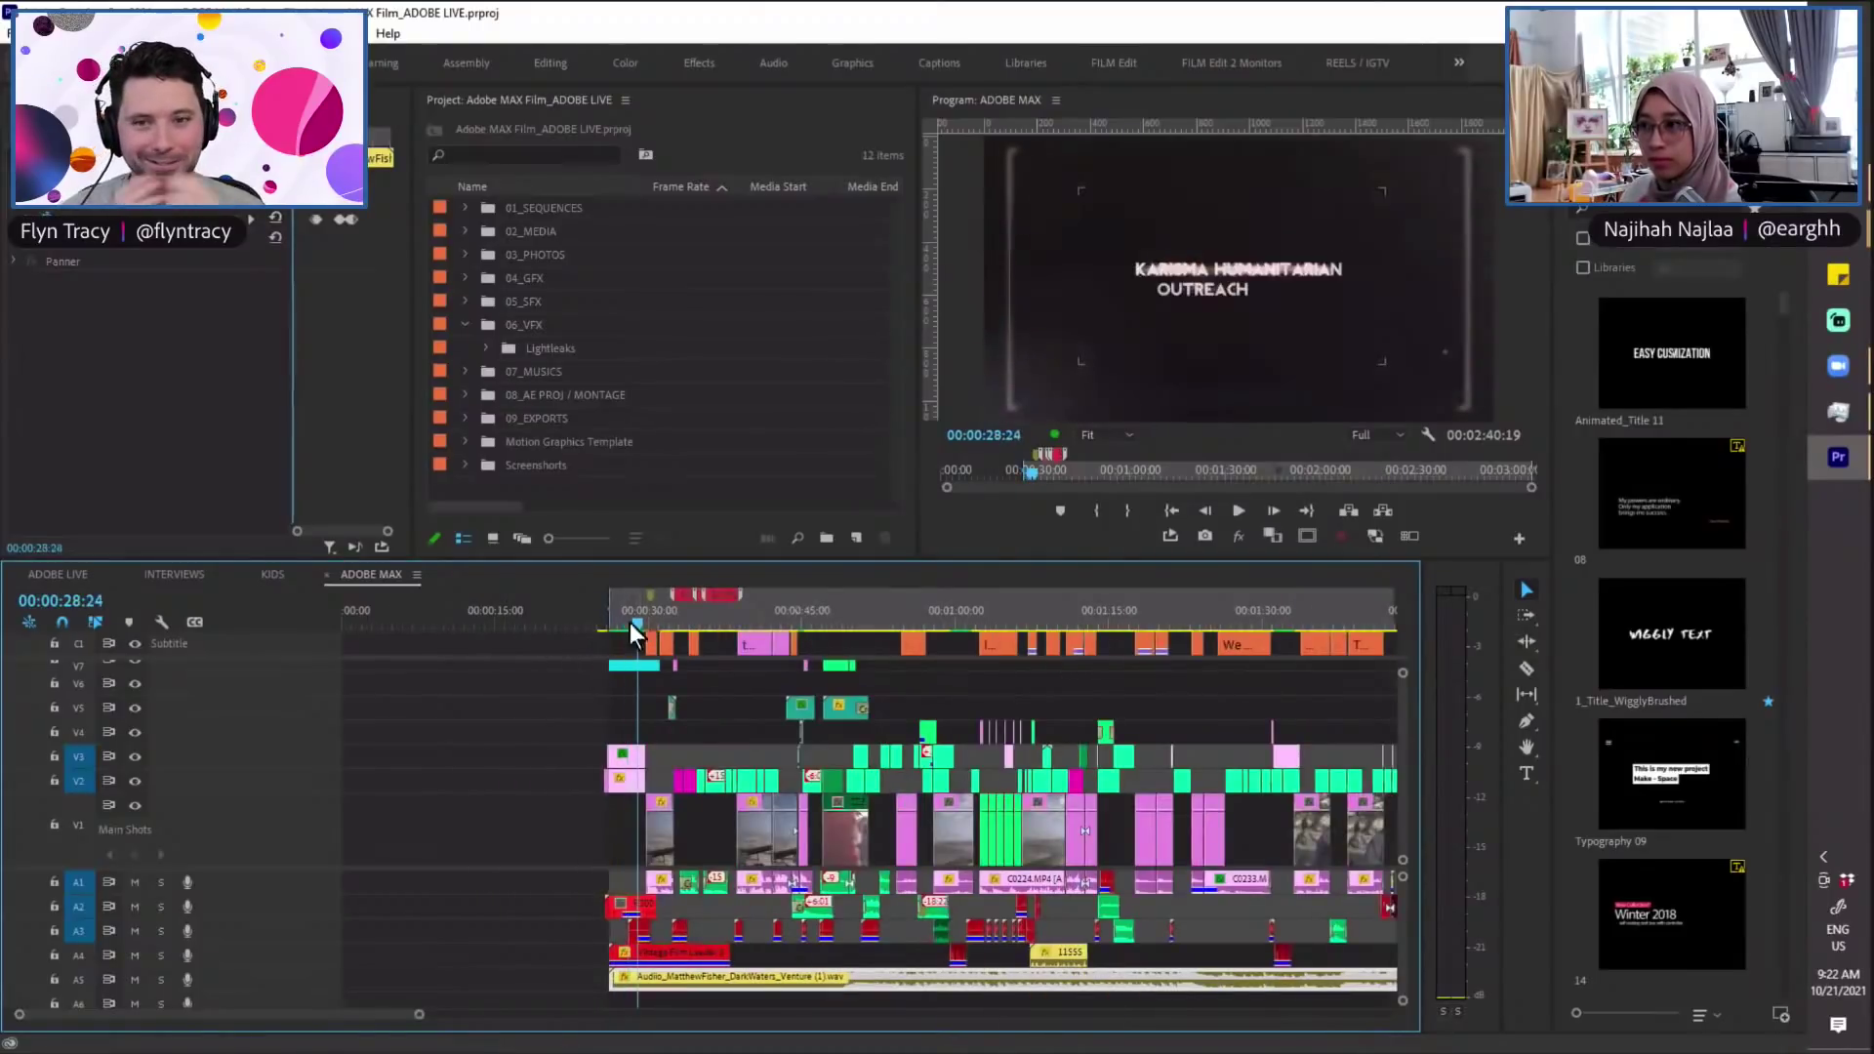
Step: Switch to the ADOBE LIVE sequence and expand the 02_MEDIA bin and its 2019 bin
click(68, 580)
click(470, 232)
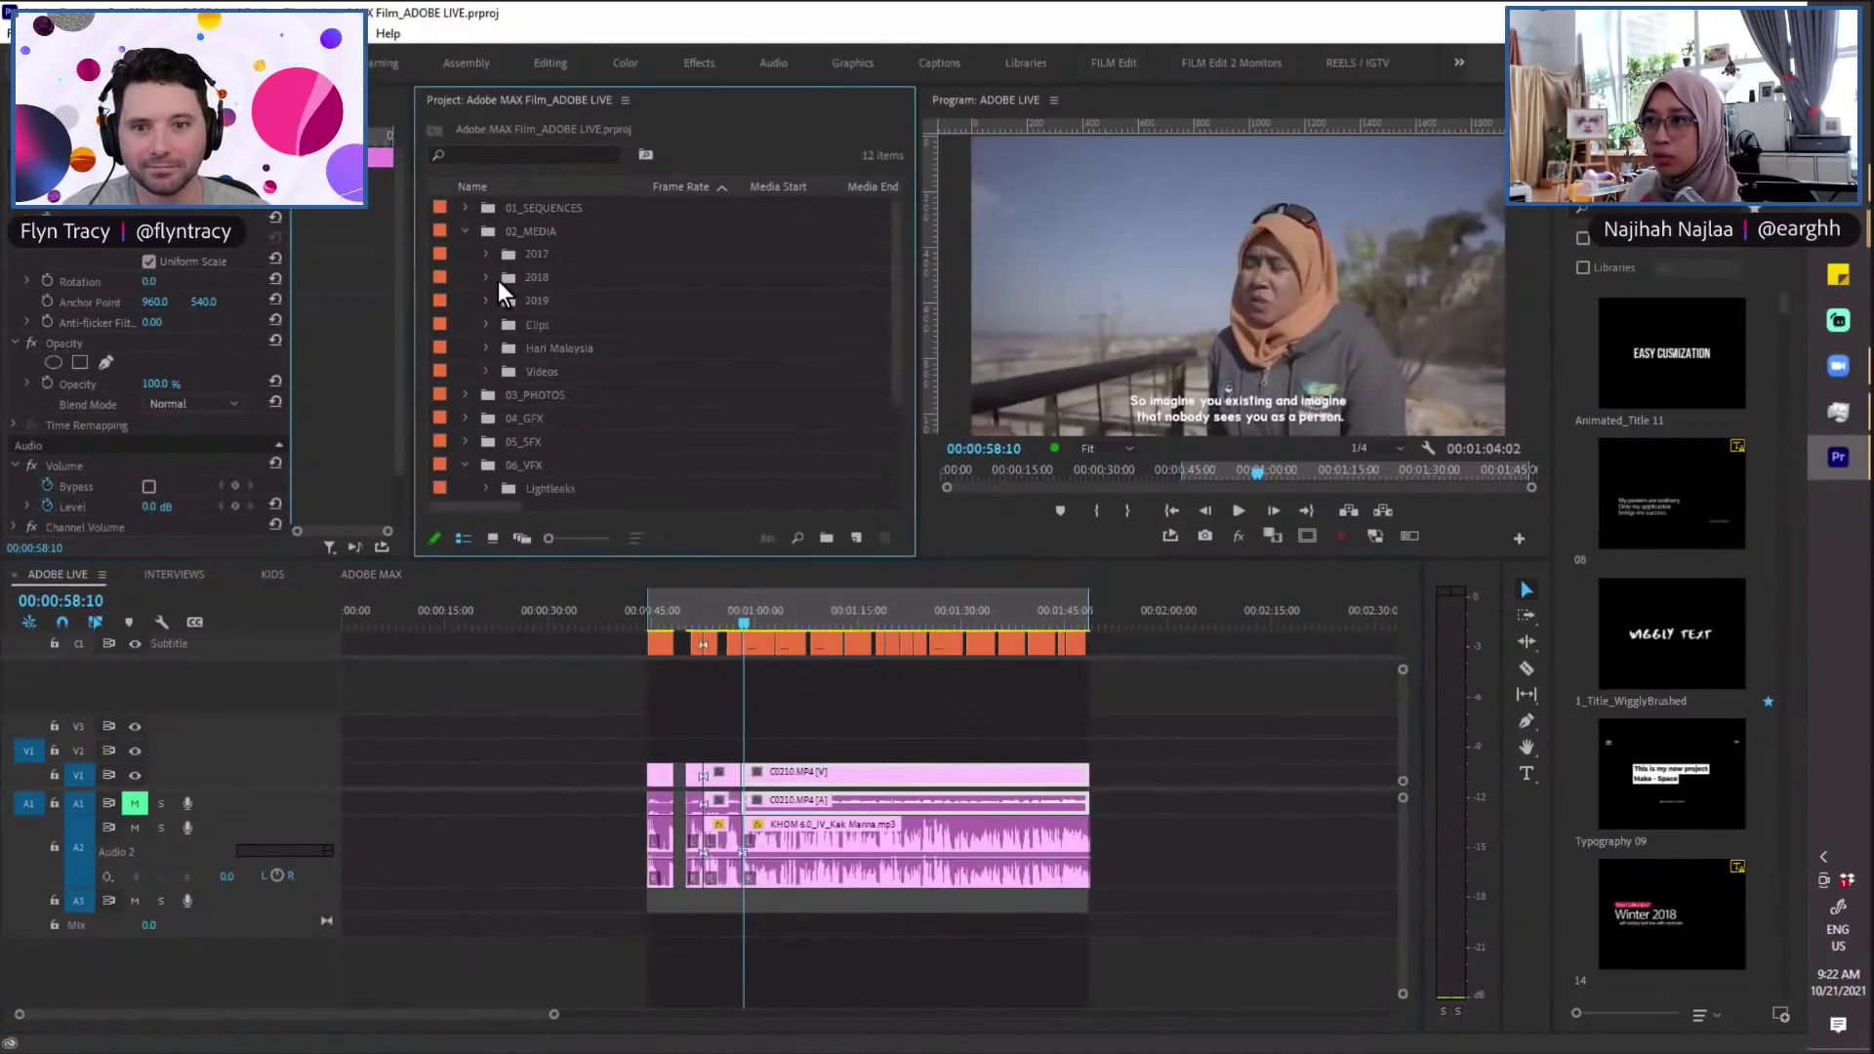
click(485, 301)
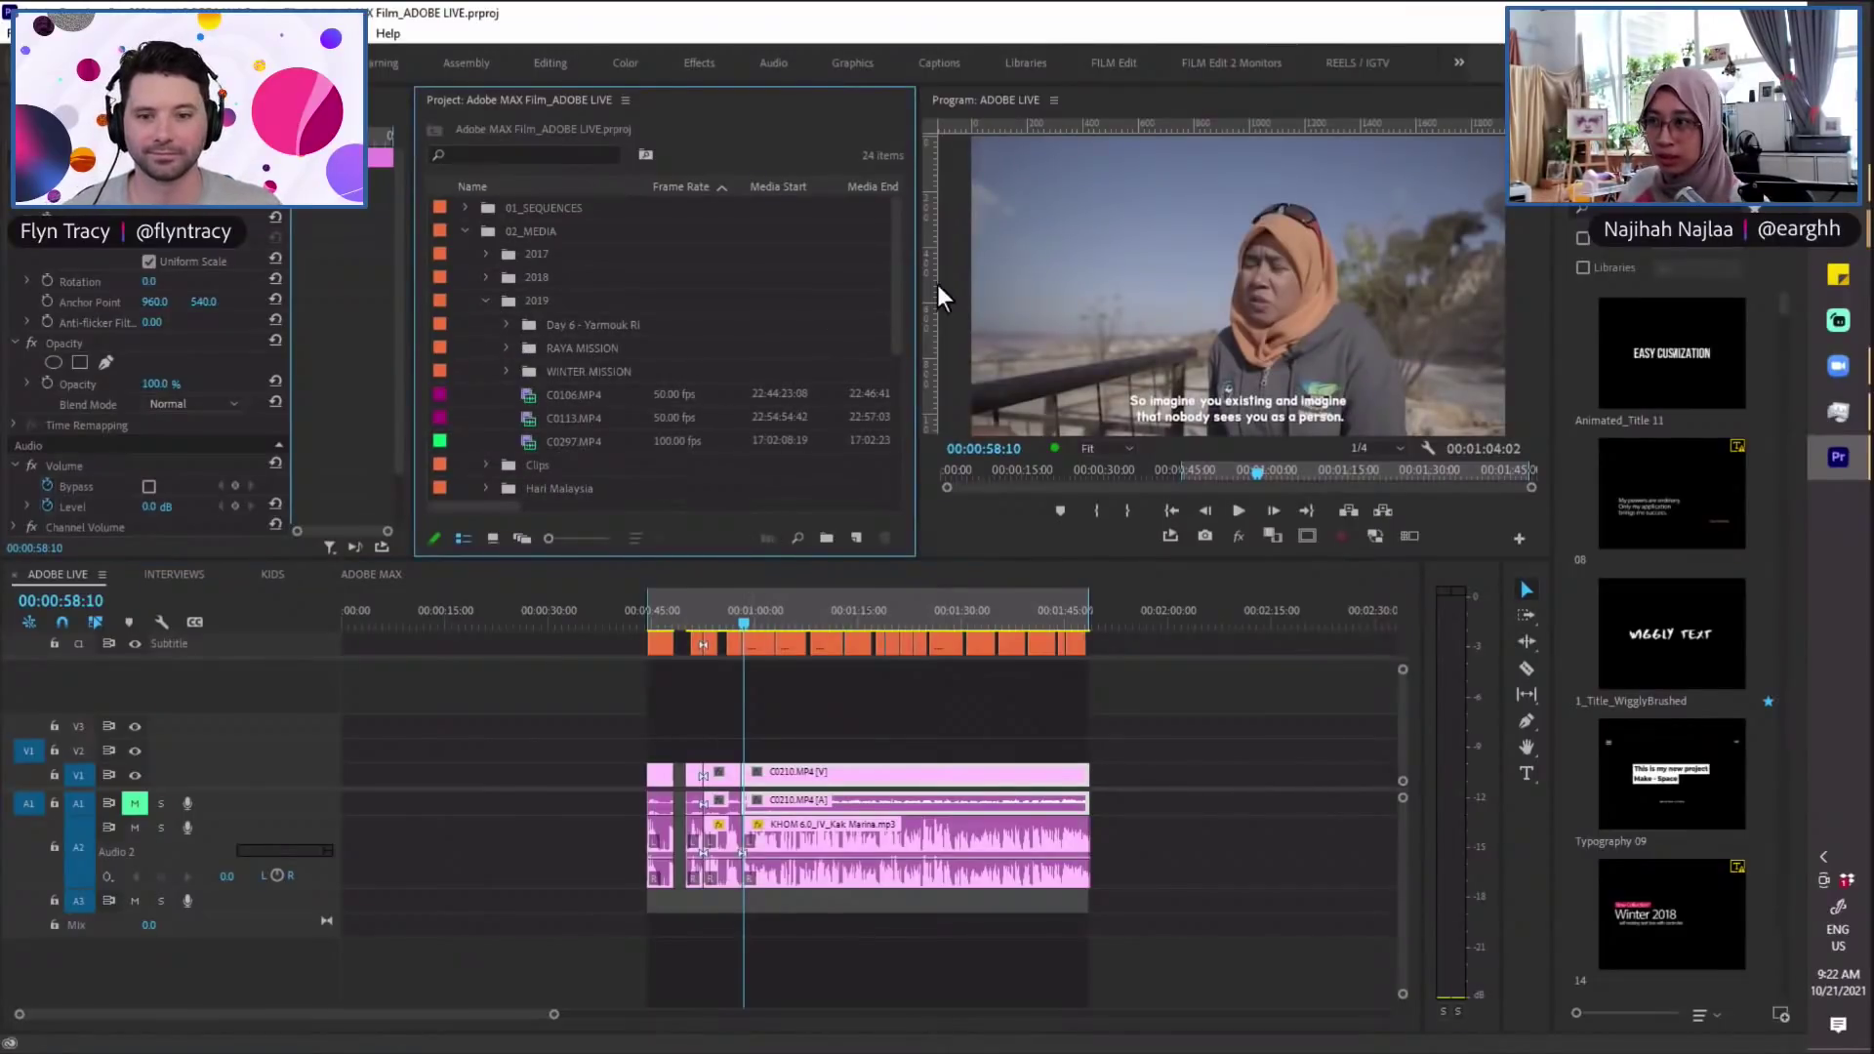
scroll(895, 332, down, 1)
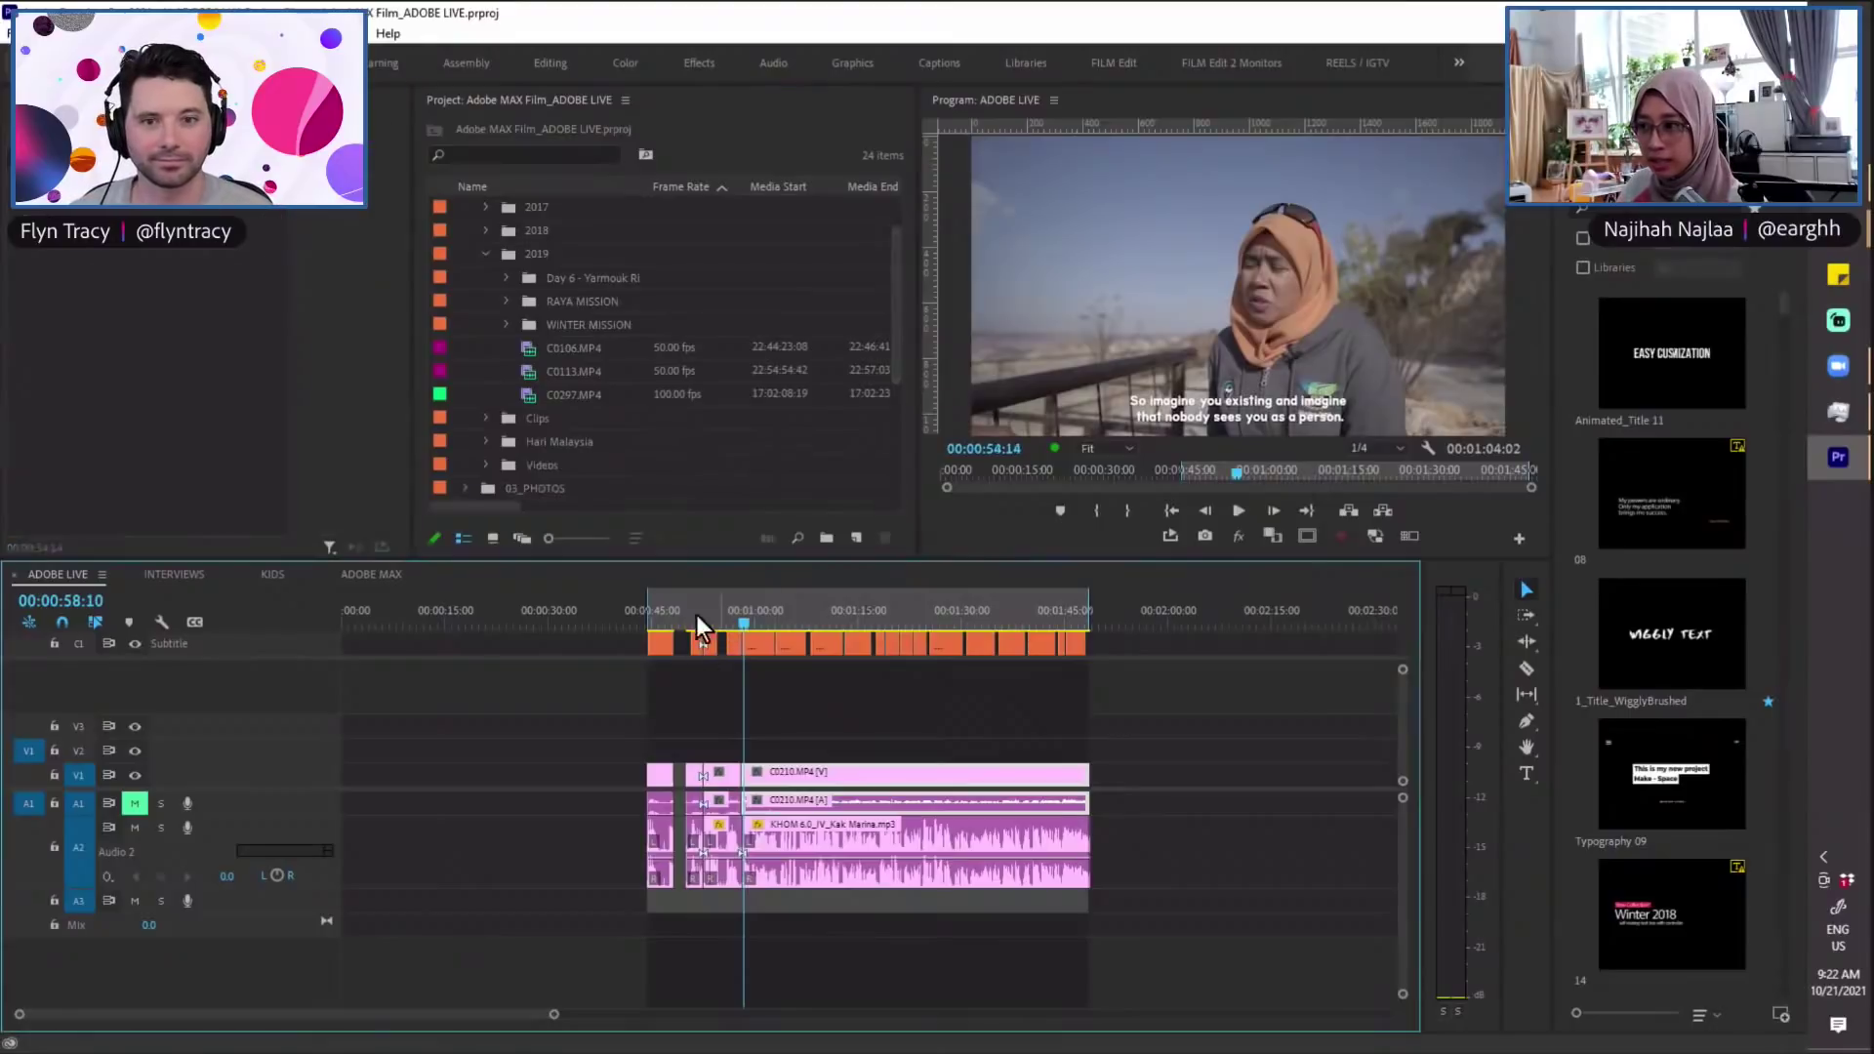
Step: Place the playhead at 00:00:49:03, in the gap after the first interview clip
drag(727, 621, 671, 621)
key(=)
click(904, 622)
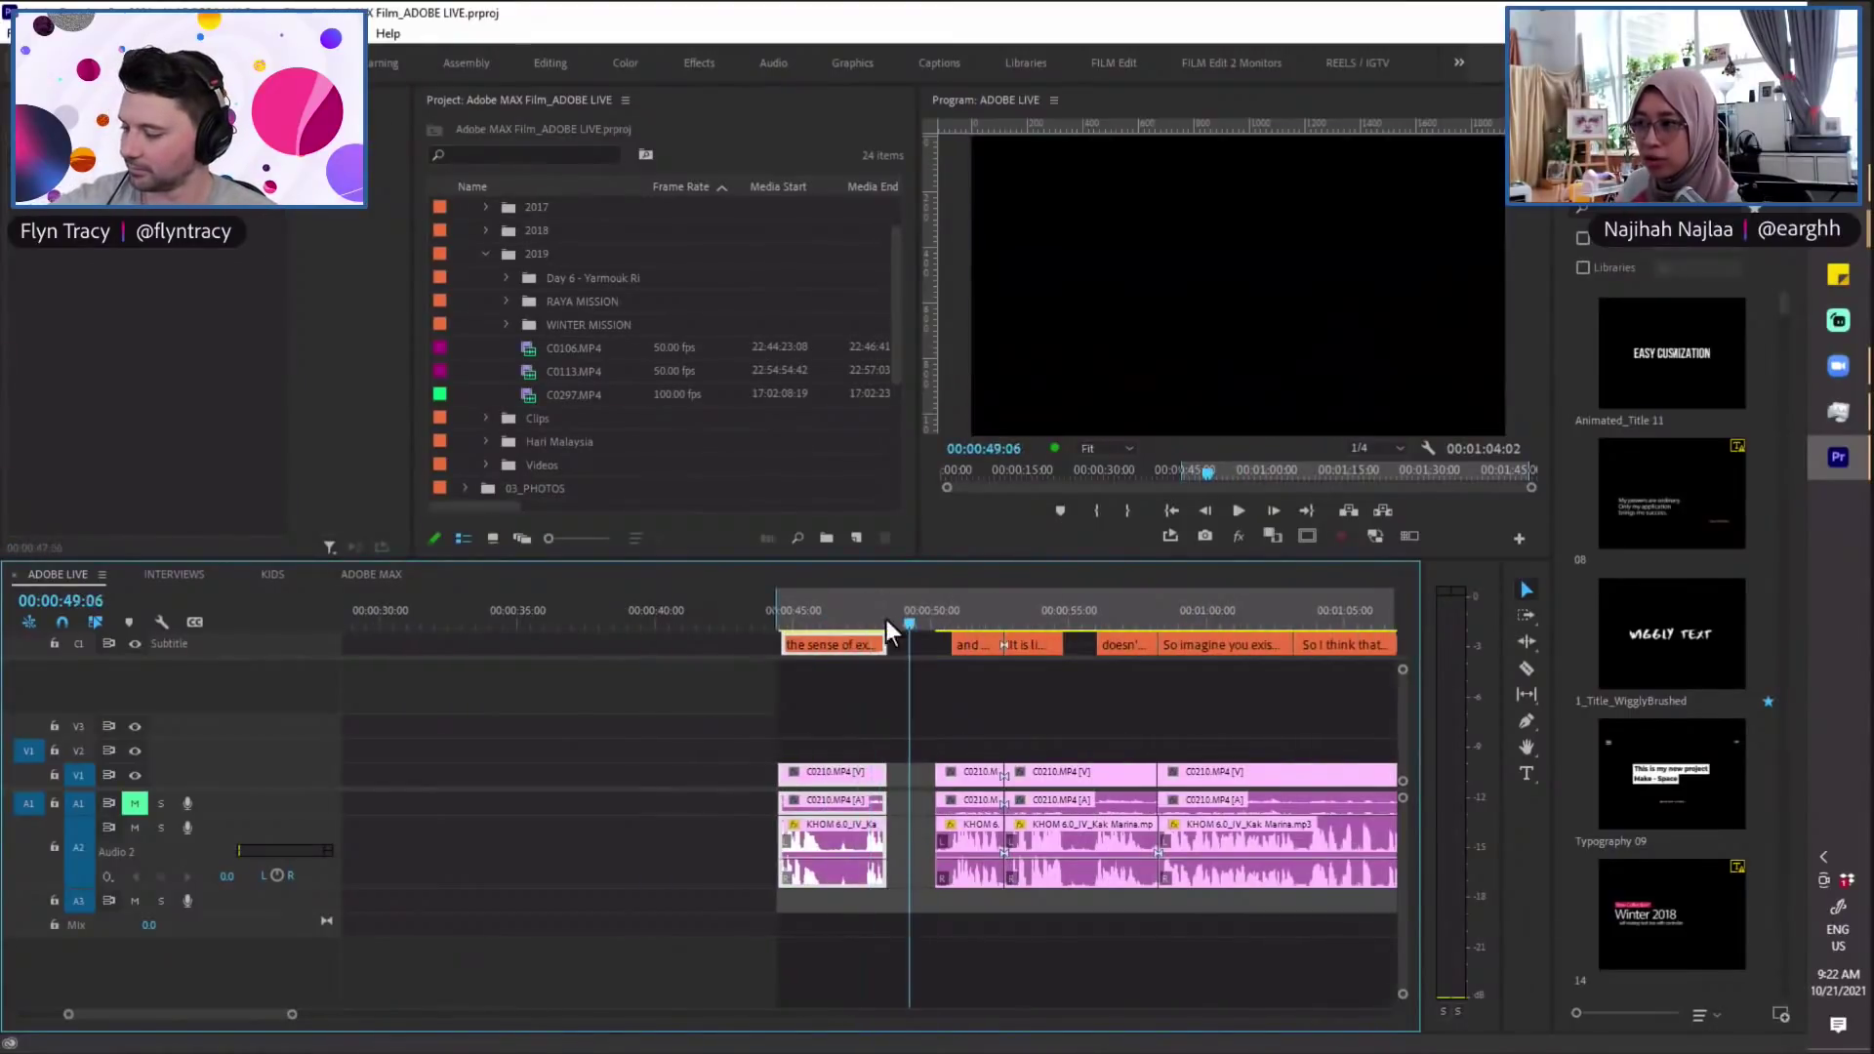
click(883, 644)
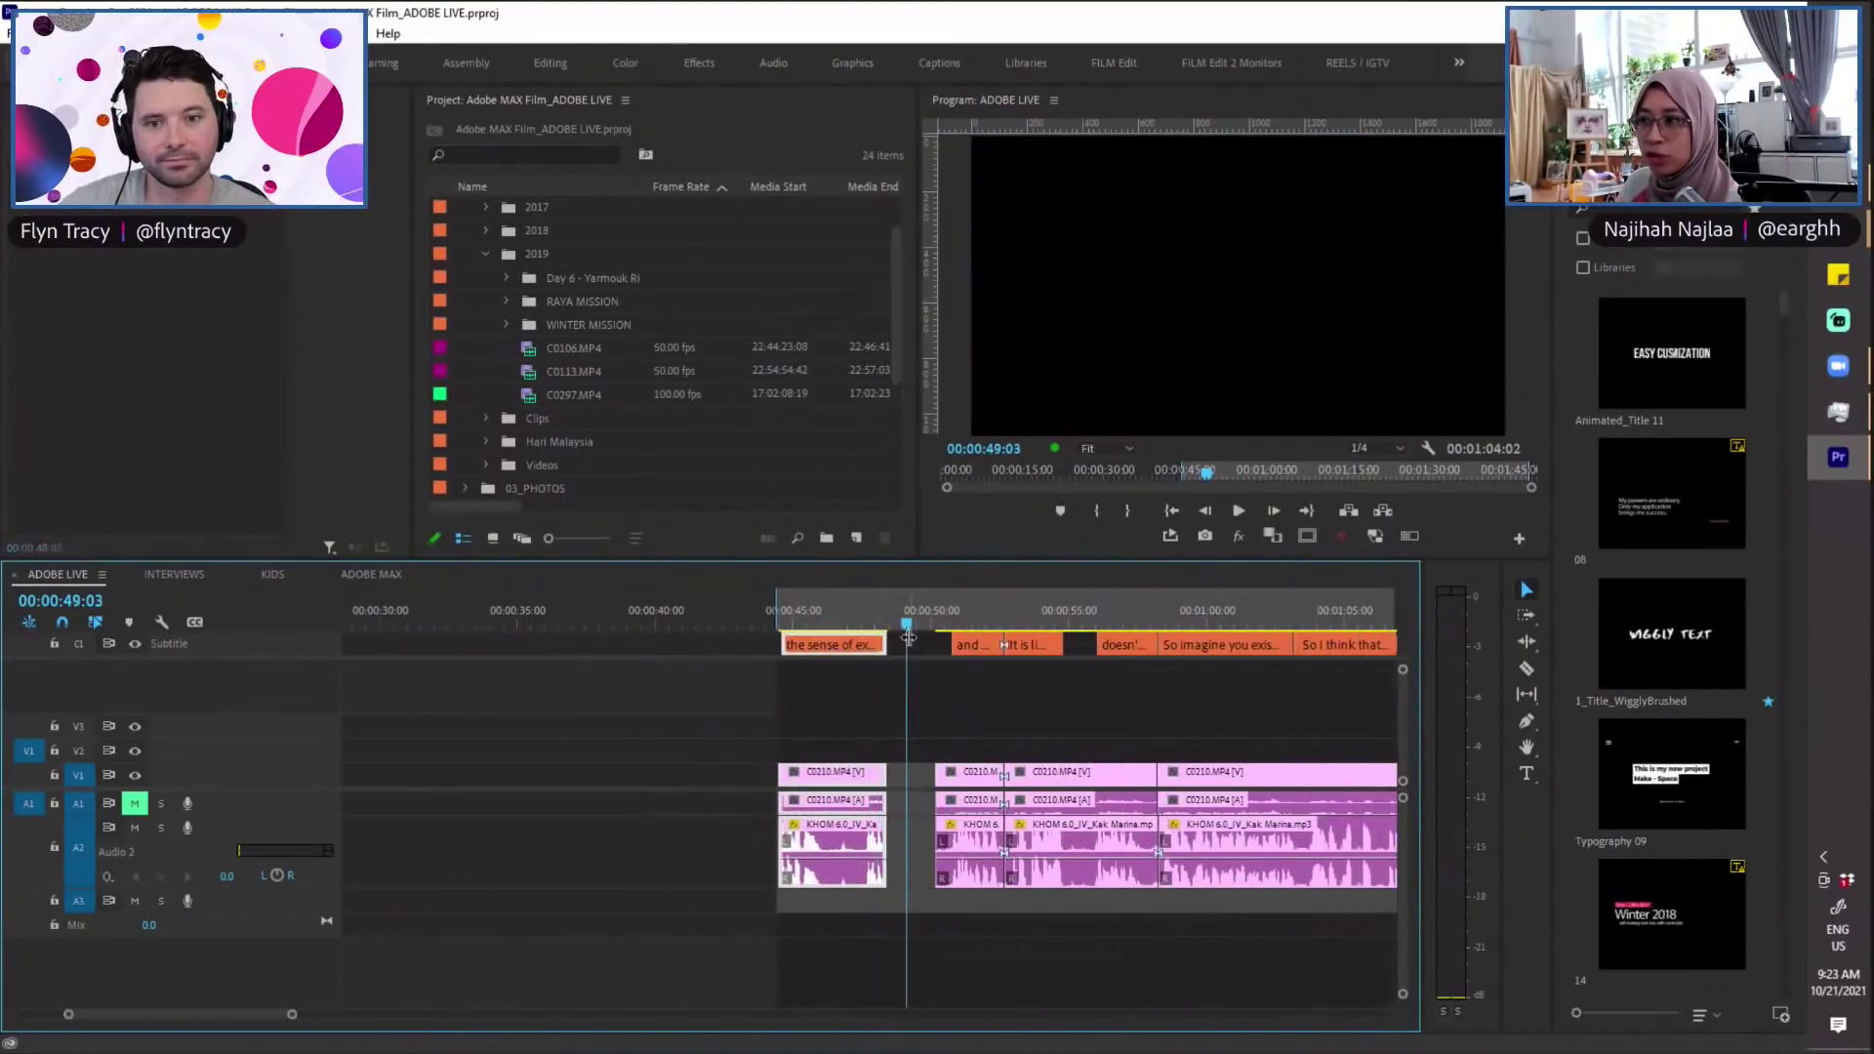
Step: Open the WINTER MISSION bin and display its contents as thumbnails
click(506, 325)
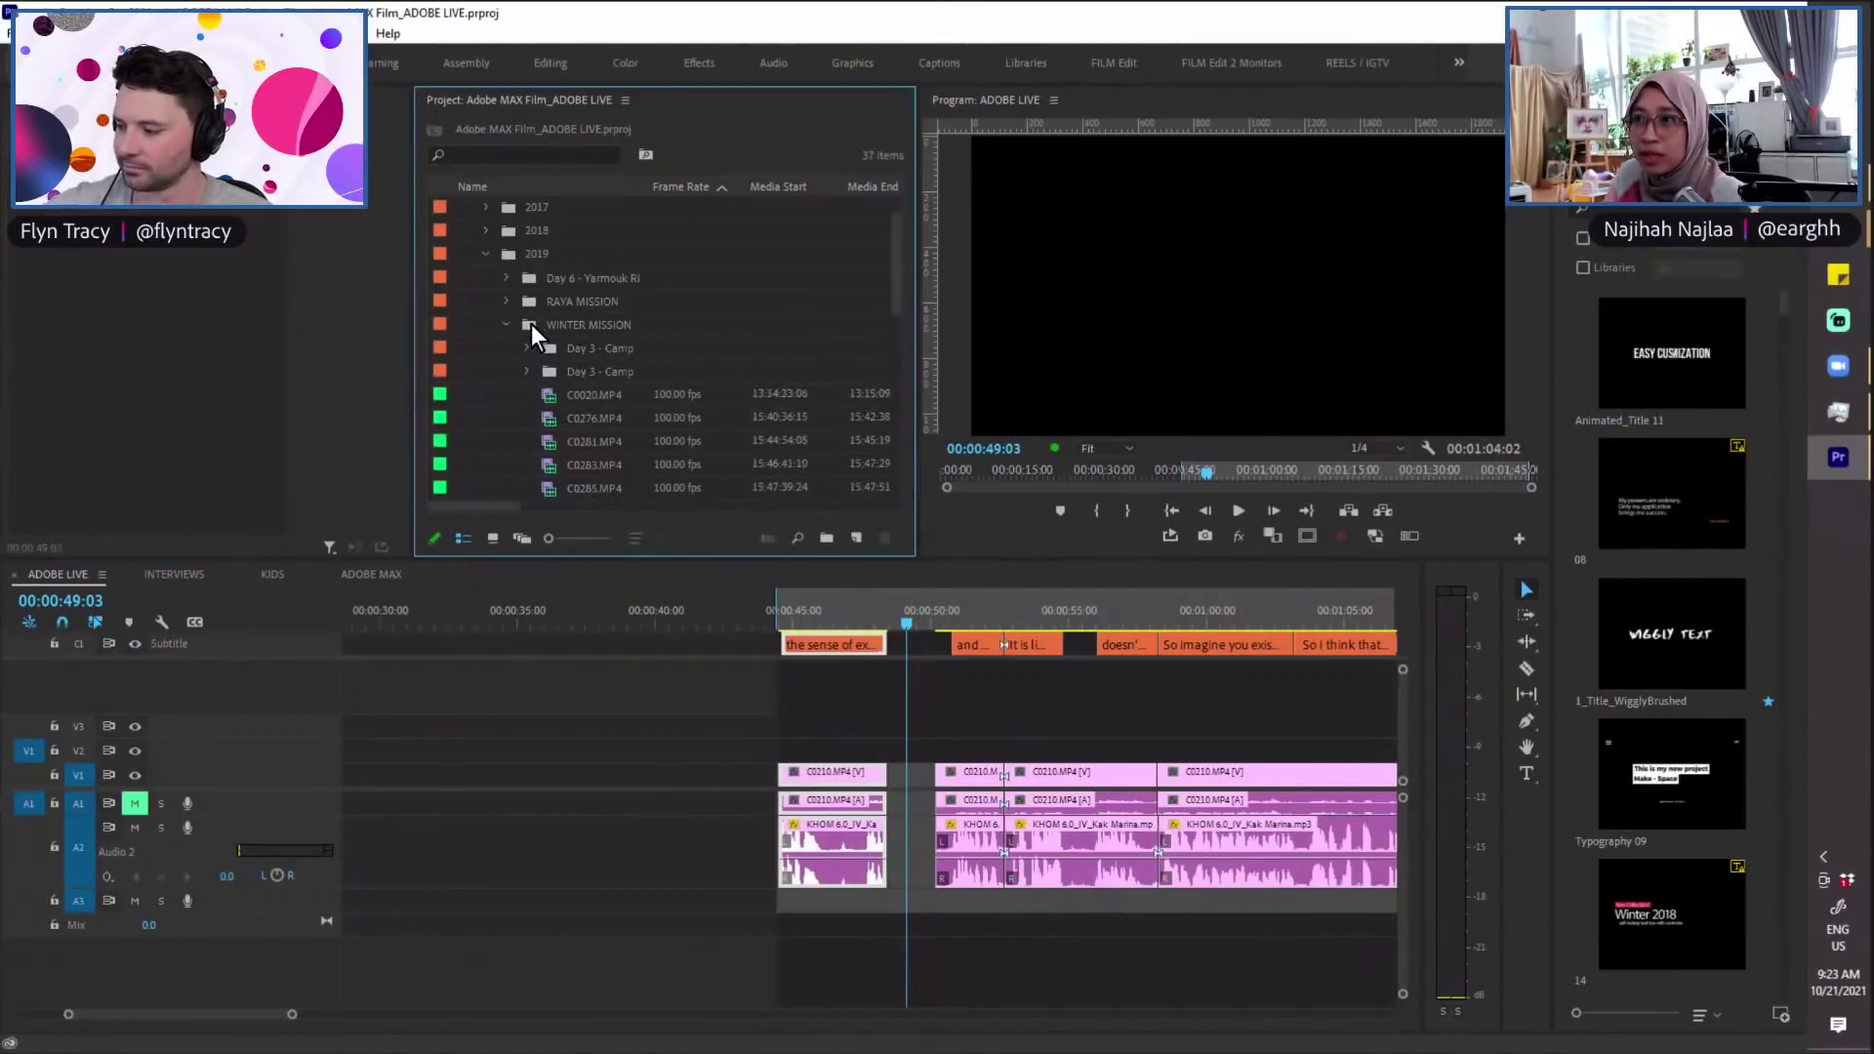
double_click(531, 324)
click(493, 538)
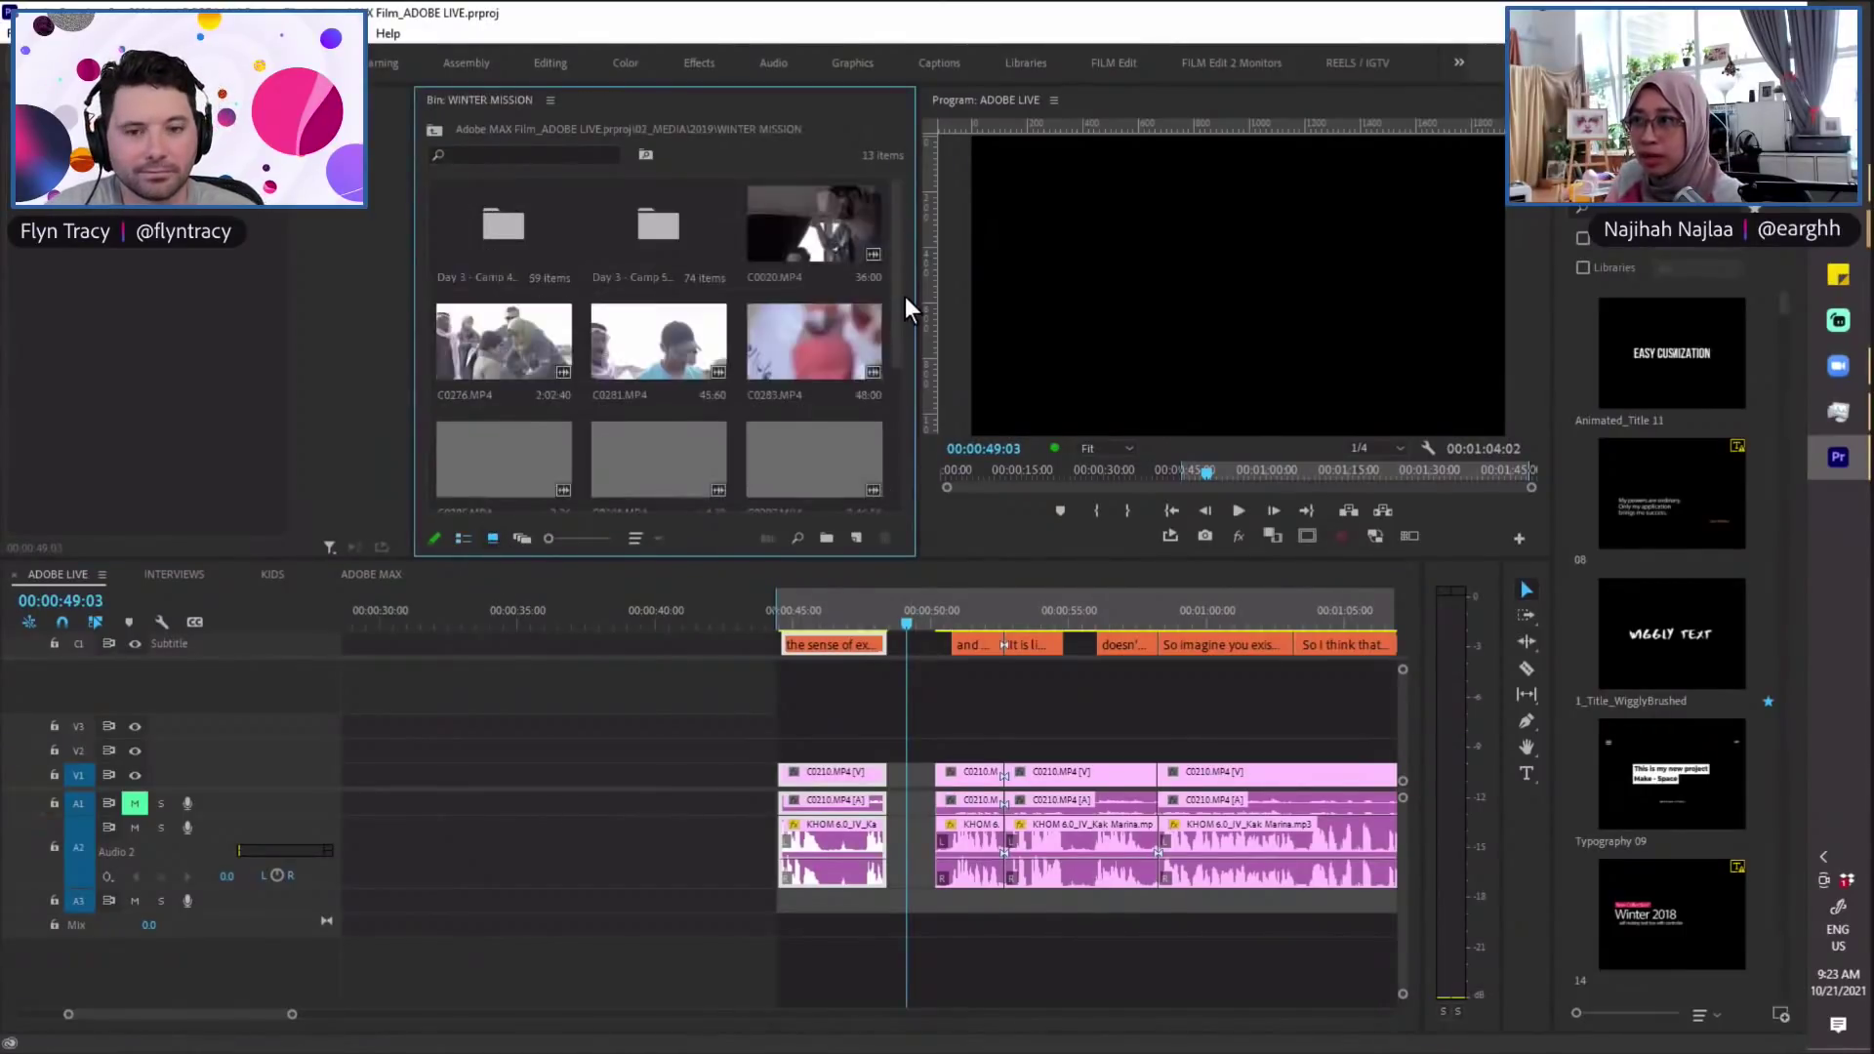
scroll(893, 277, down, 1)
Step: Open the Day 3 - Camp 5 - Food pax + Winter clothes bin, browse its clips, and move the playhead to 00:00:48:06
click(787, 644)
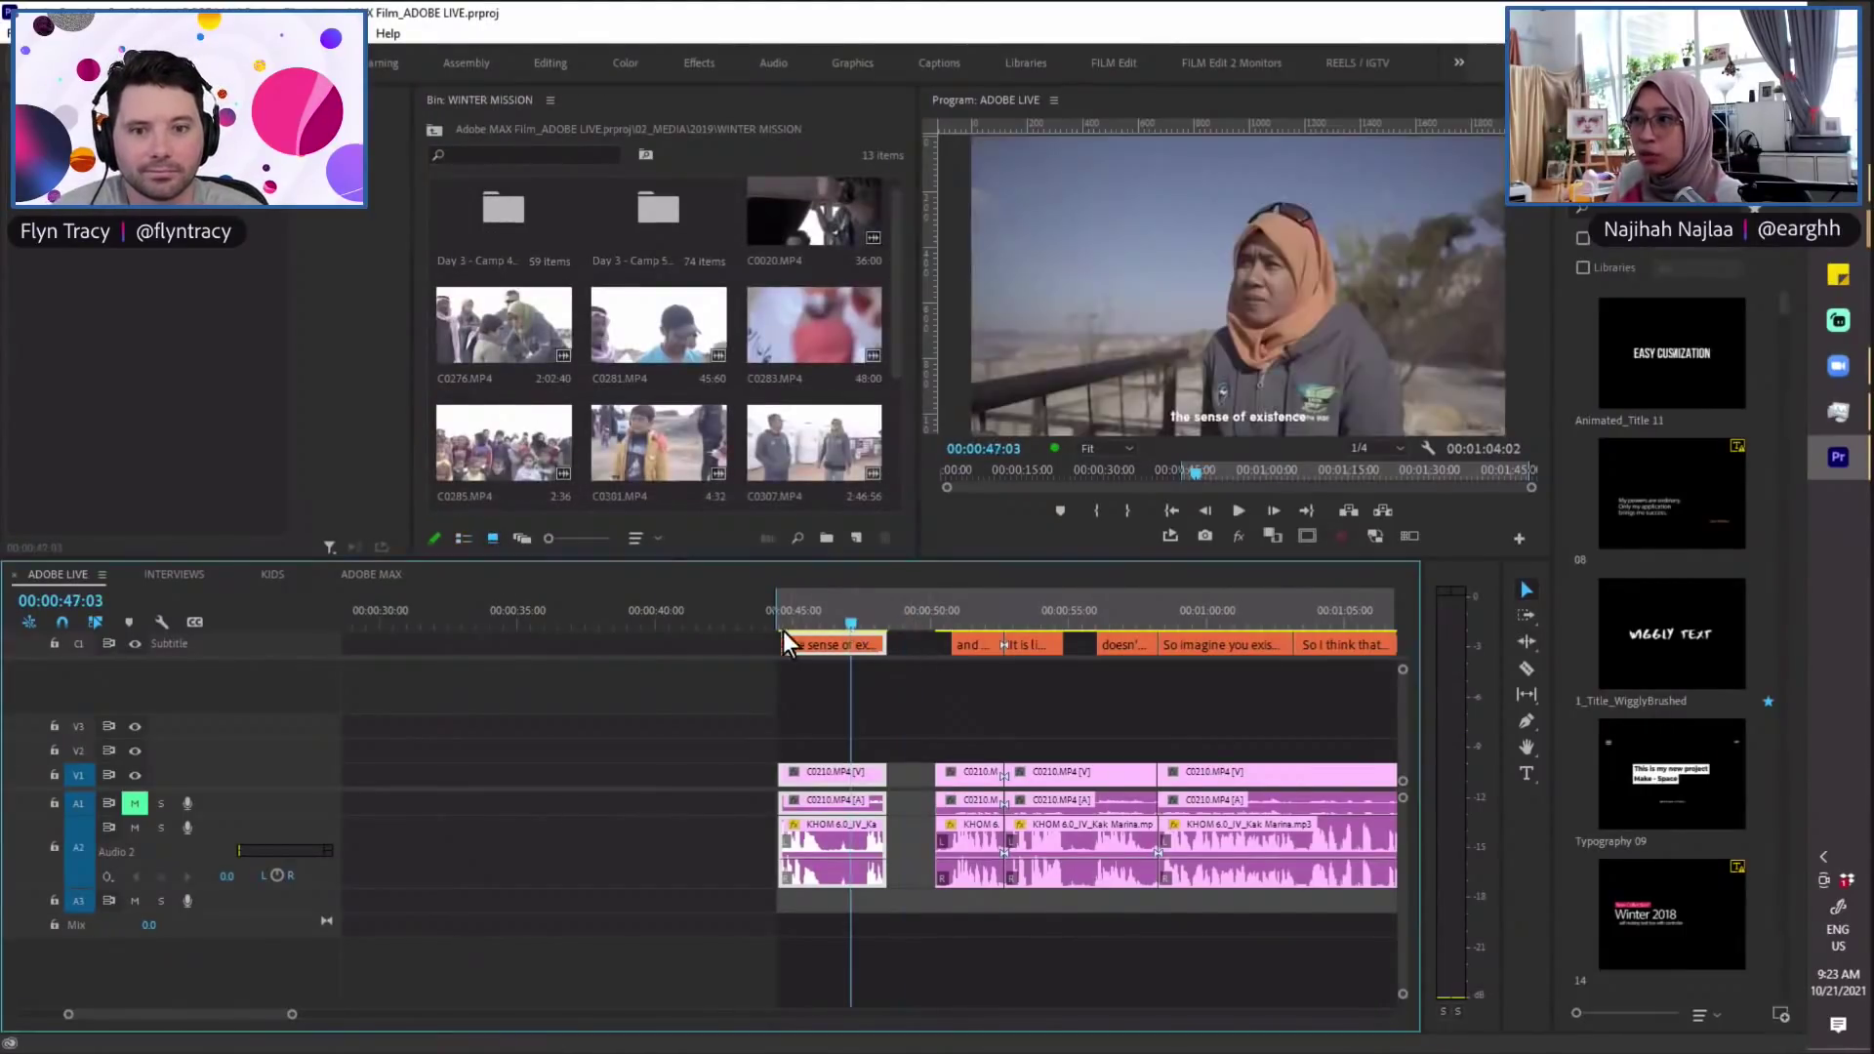
drag(841, 615, 851, 615)
drag(894, 283, 895, 210)
click(610, 243)
double_click(610, 243)
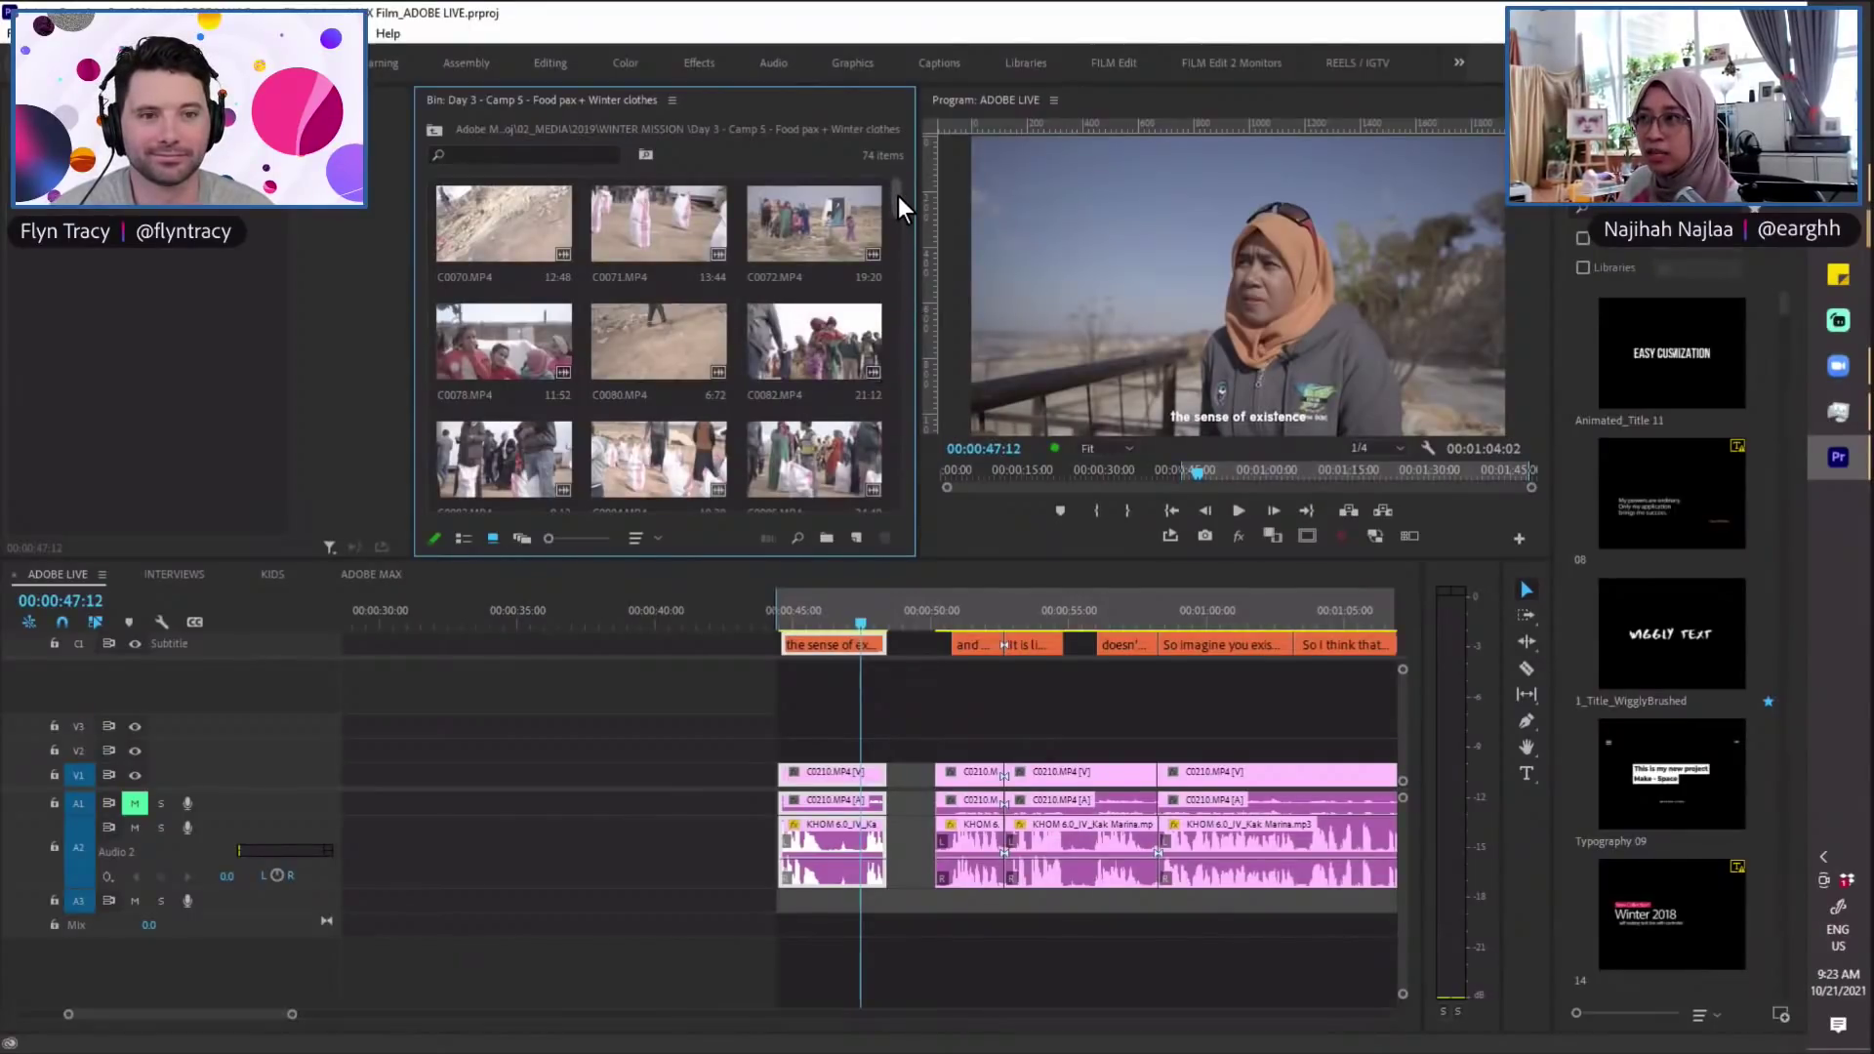
mouse_move(896, 197)
mouse_down()
mouse_move(894, 219)
mouse_move(898, 196)
mouse_up()
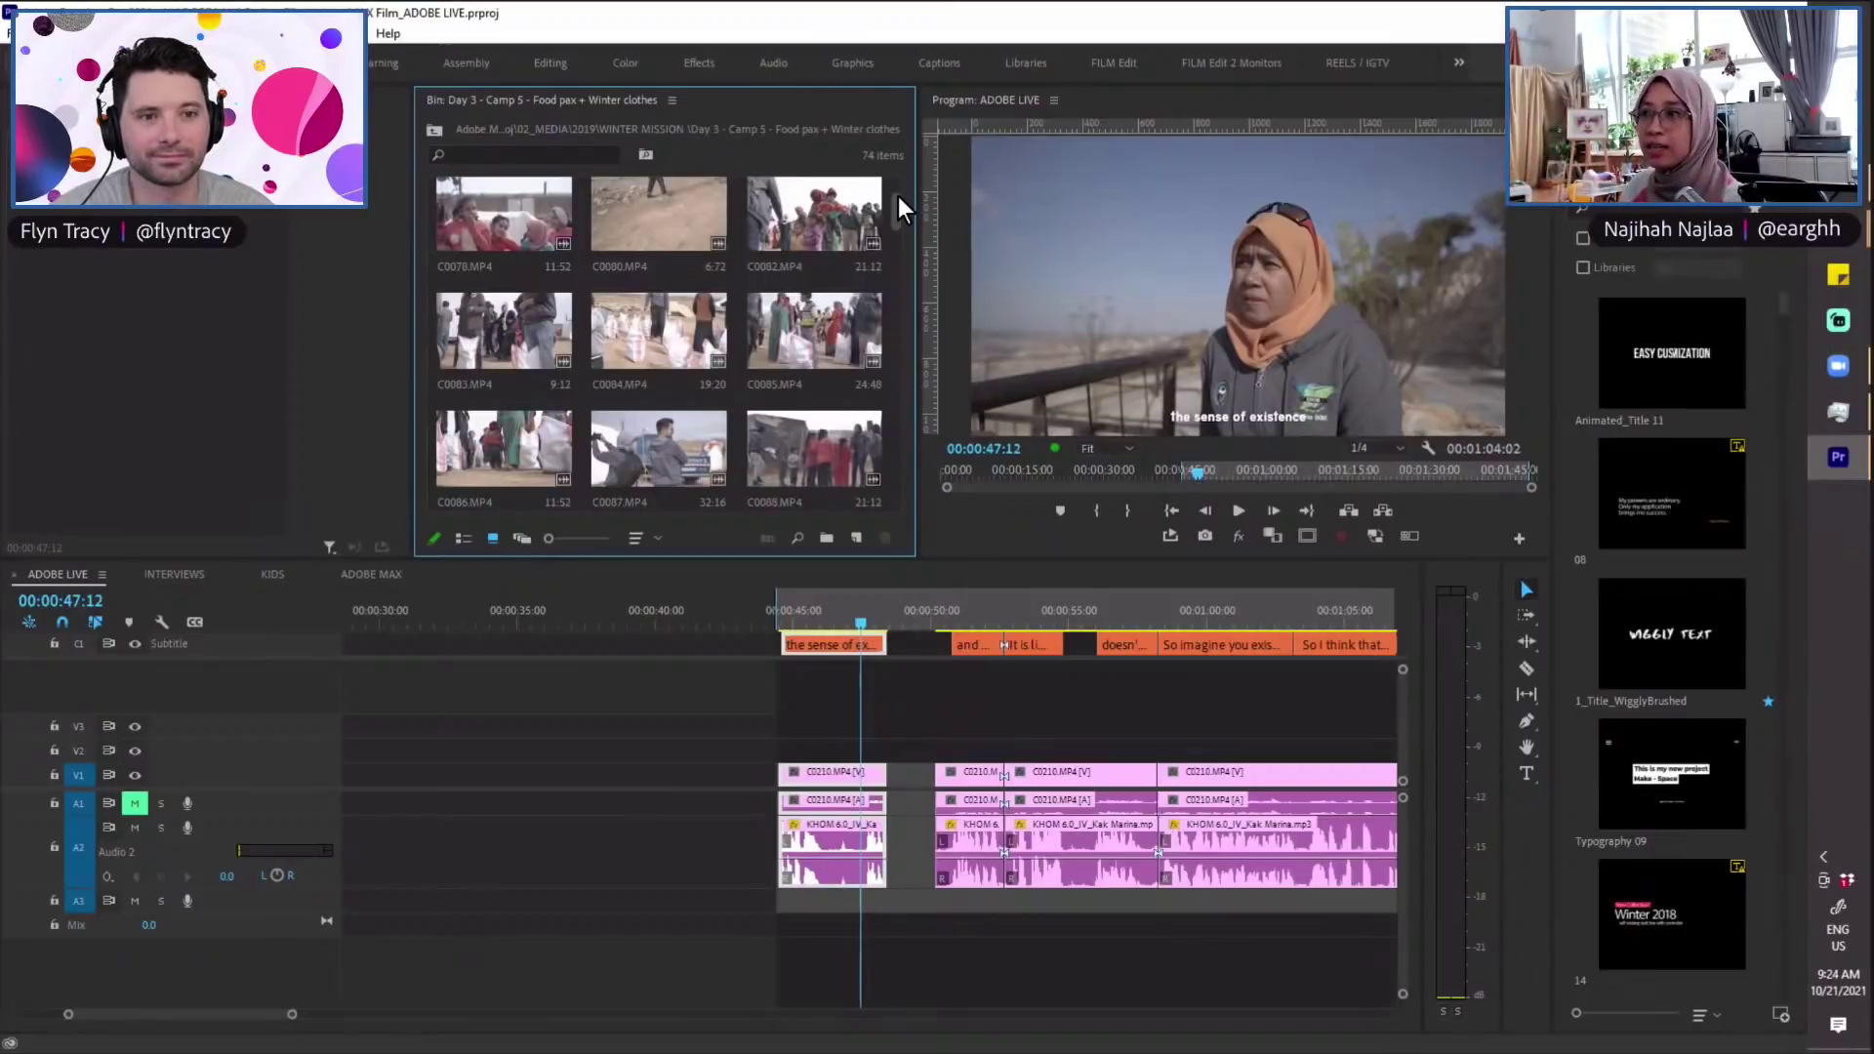
drag(856, 613, 883, 623)
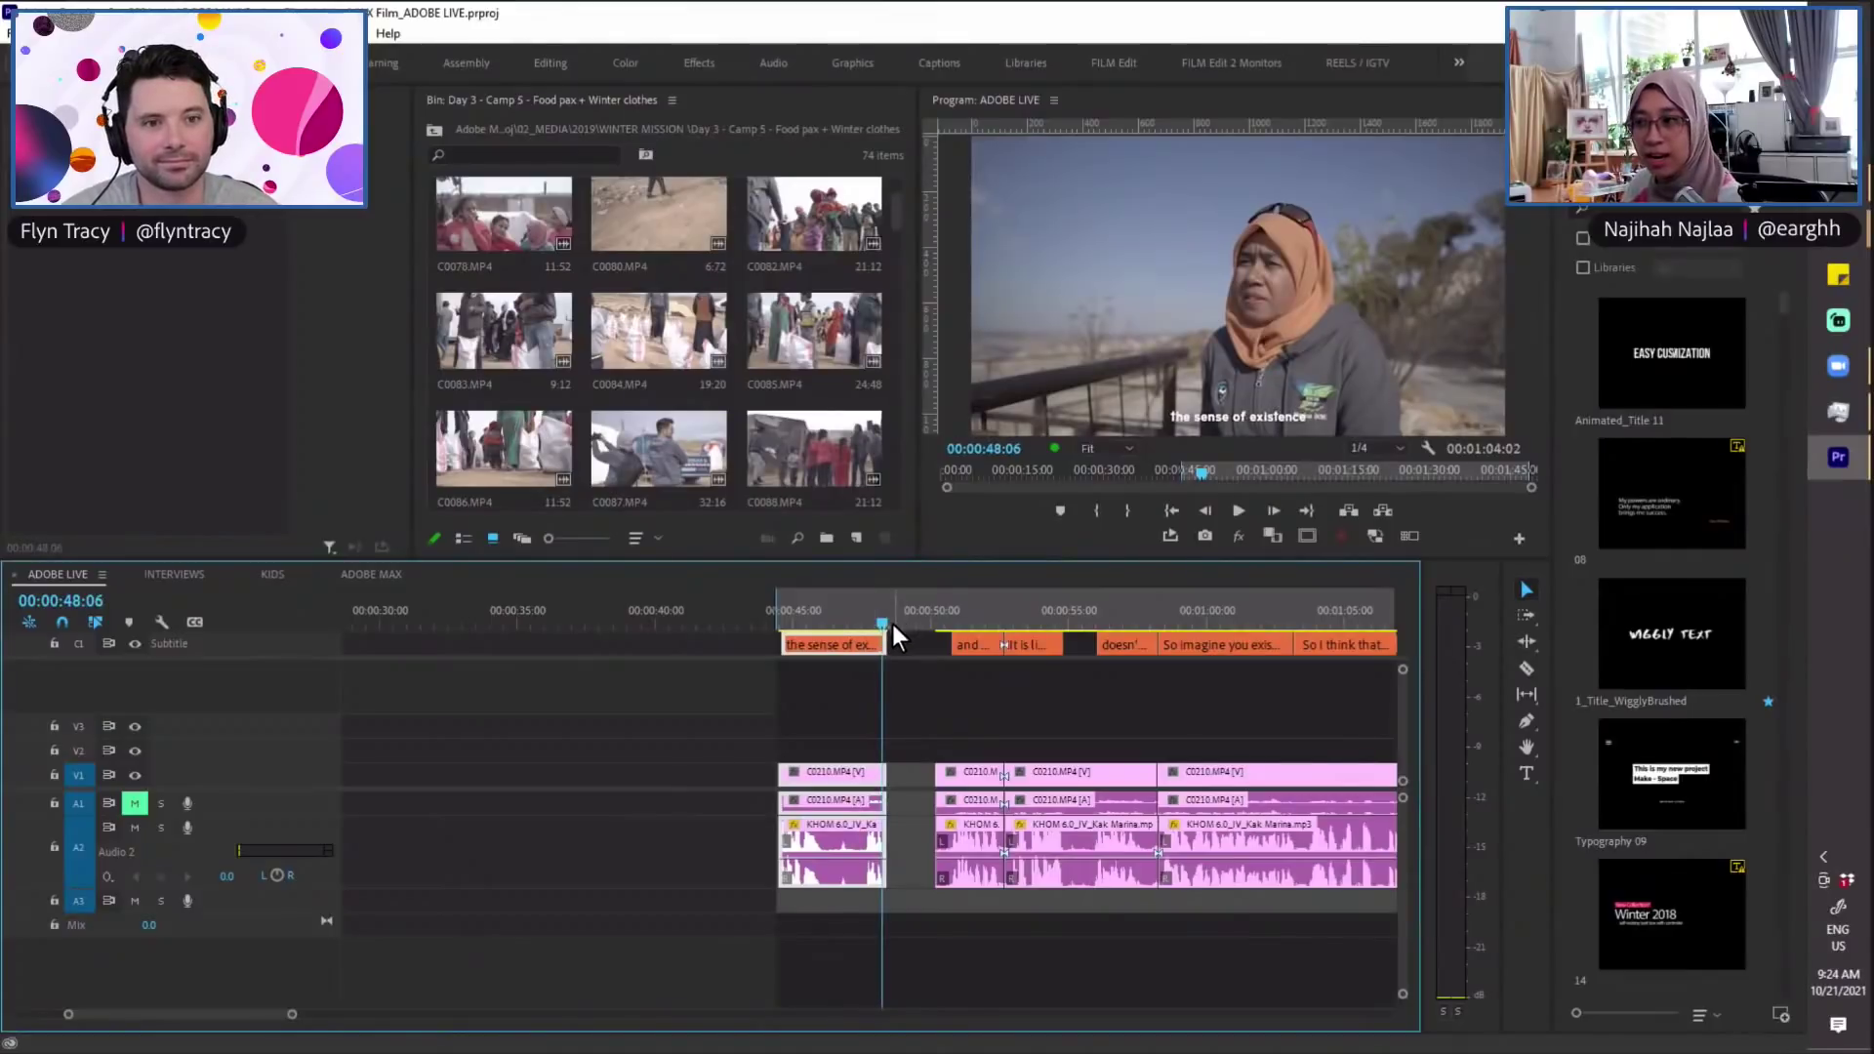
Step: Shift the first interview clip and its subtitle slightly earlier to end at 00:00:48:06, and place the playhead at 00:00:47:05
drag(852, 651, 847, 651)
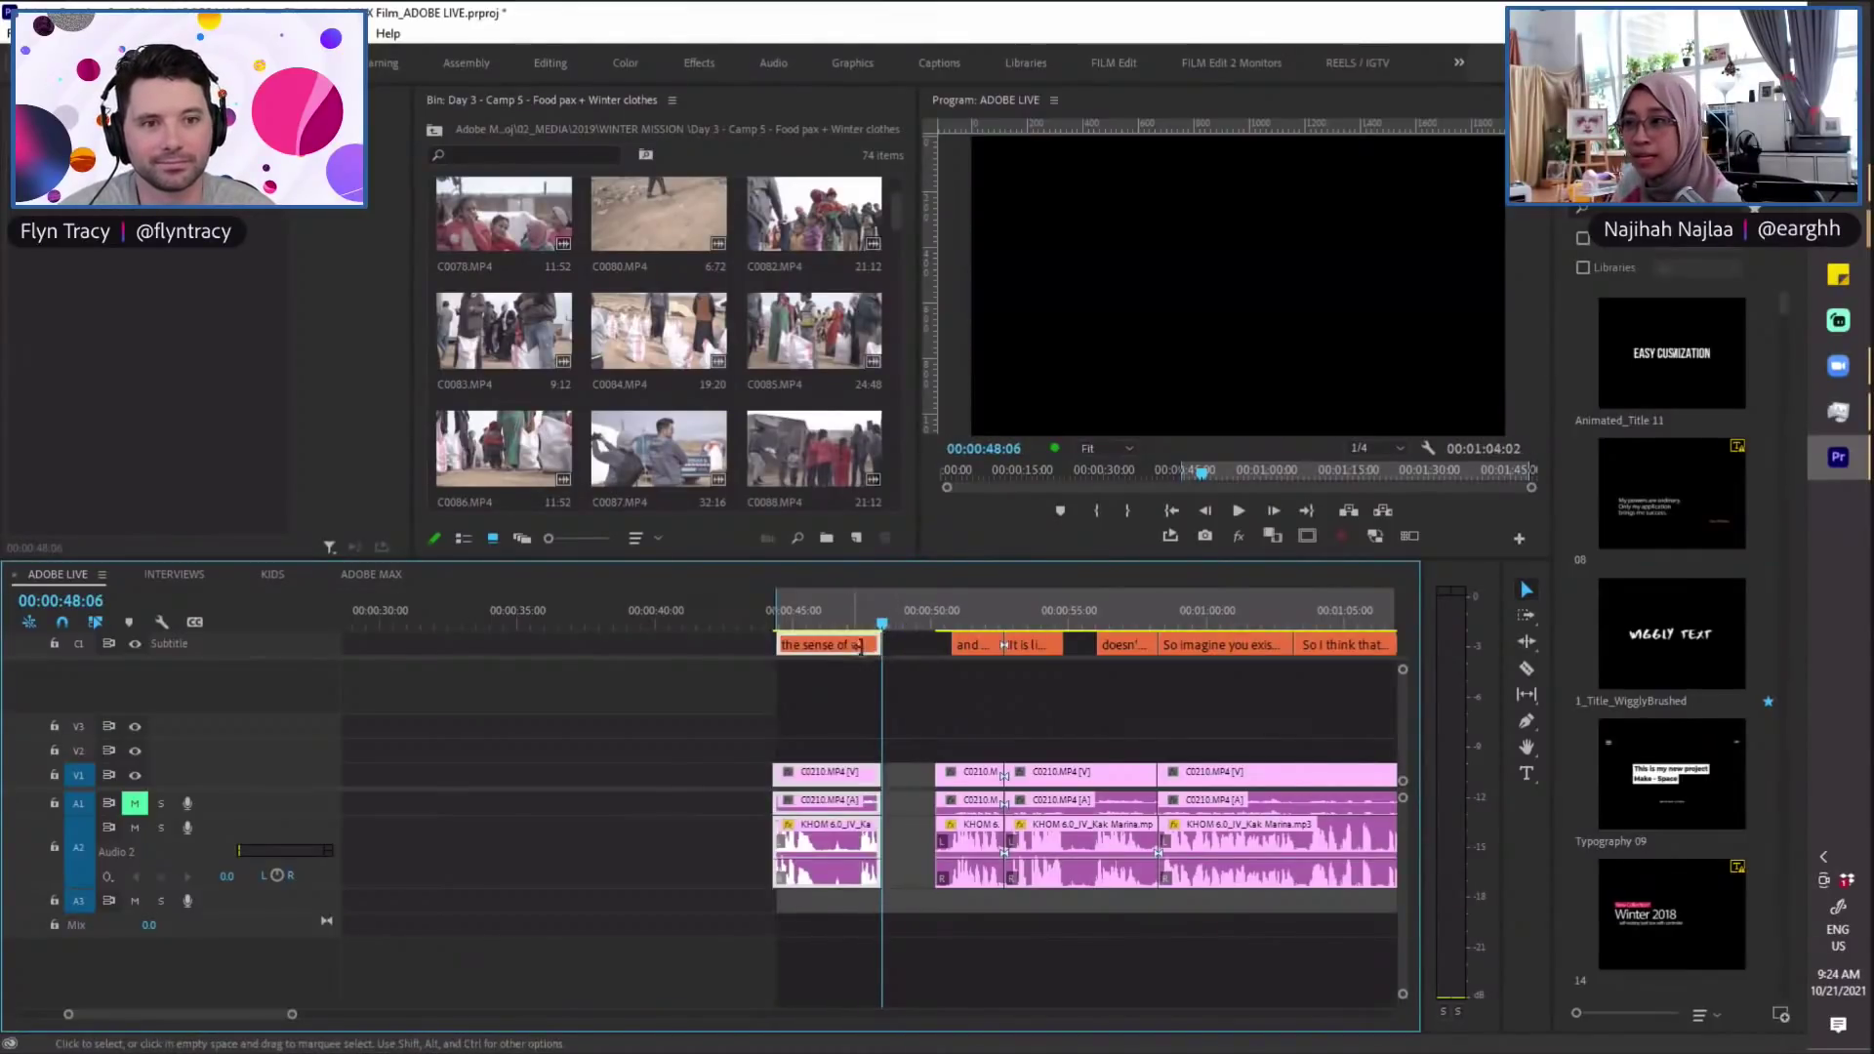
click(867, 597)
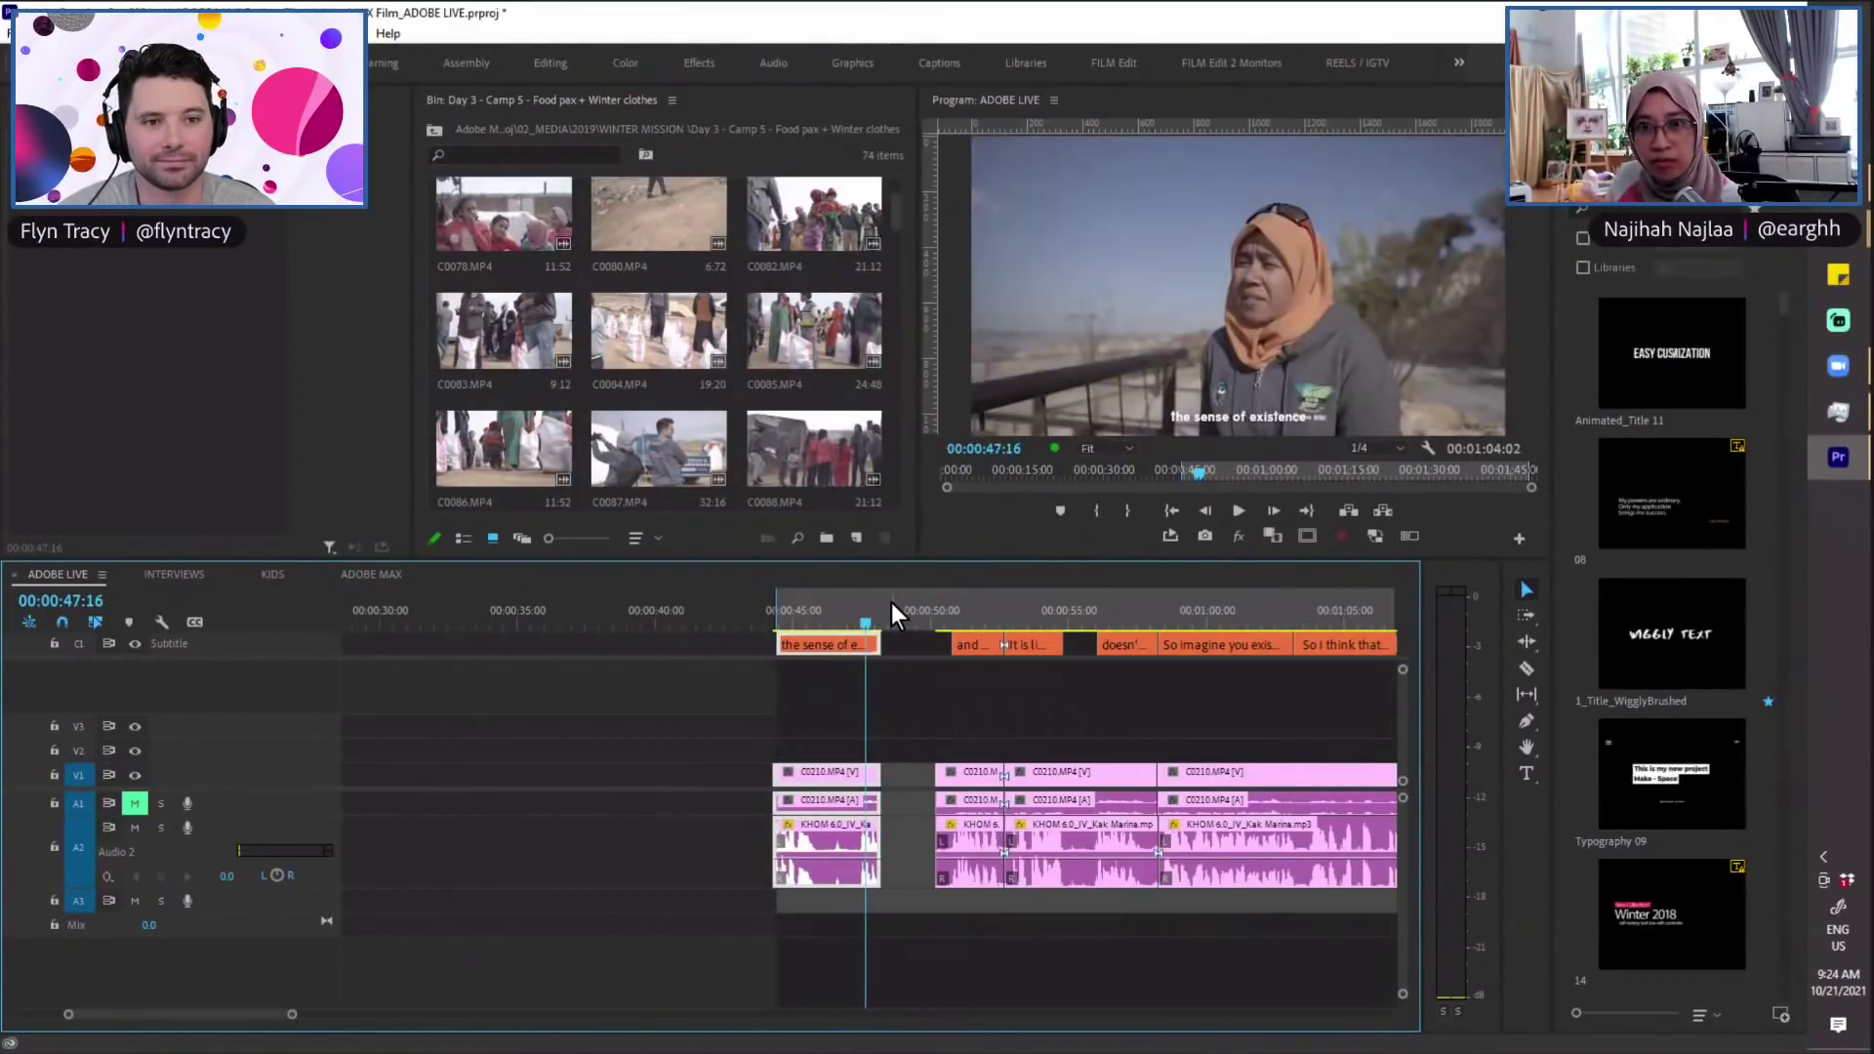
drag(881, 615, 870, 623)
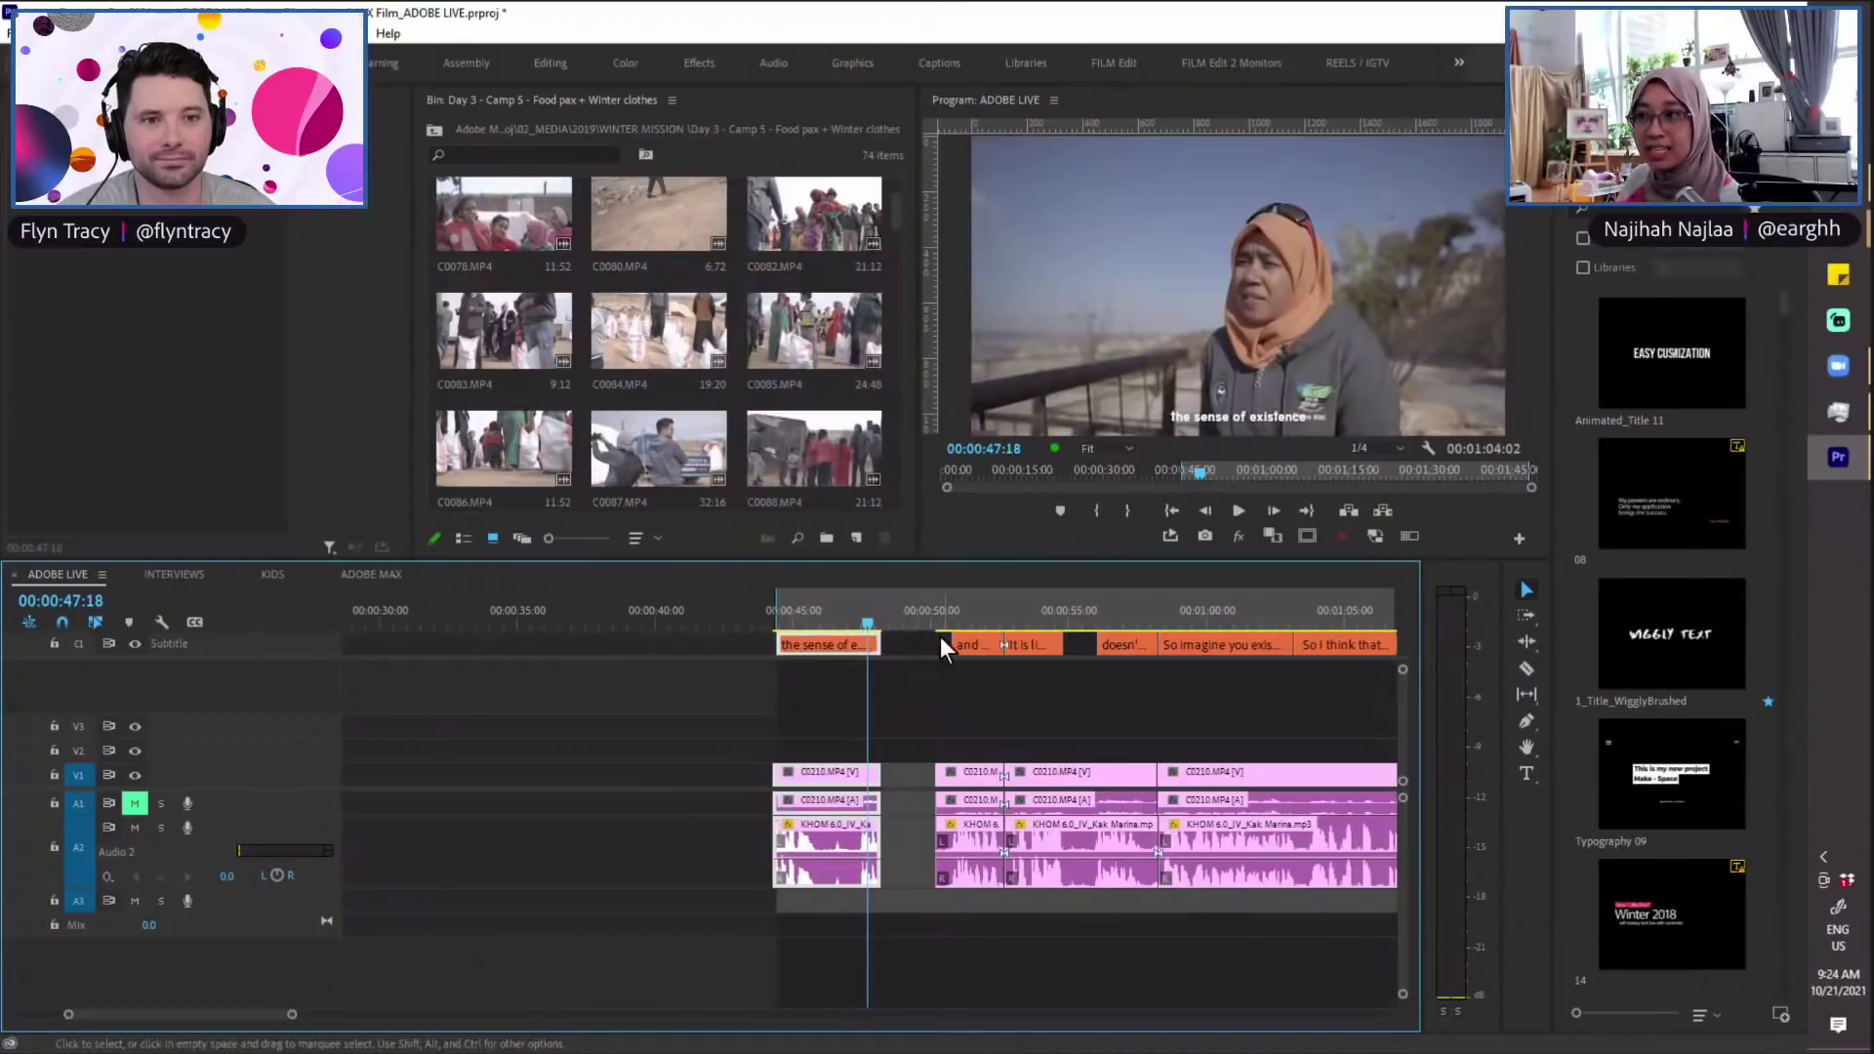
click(865, 610)
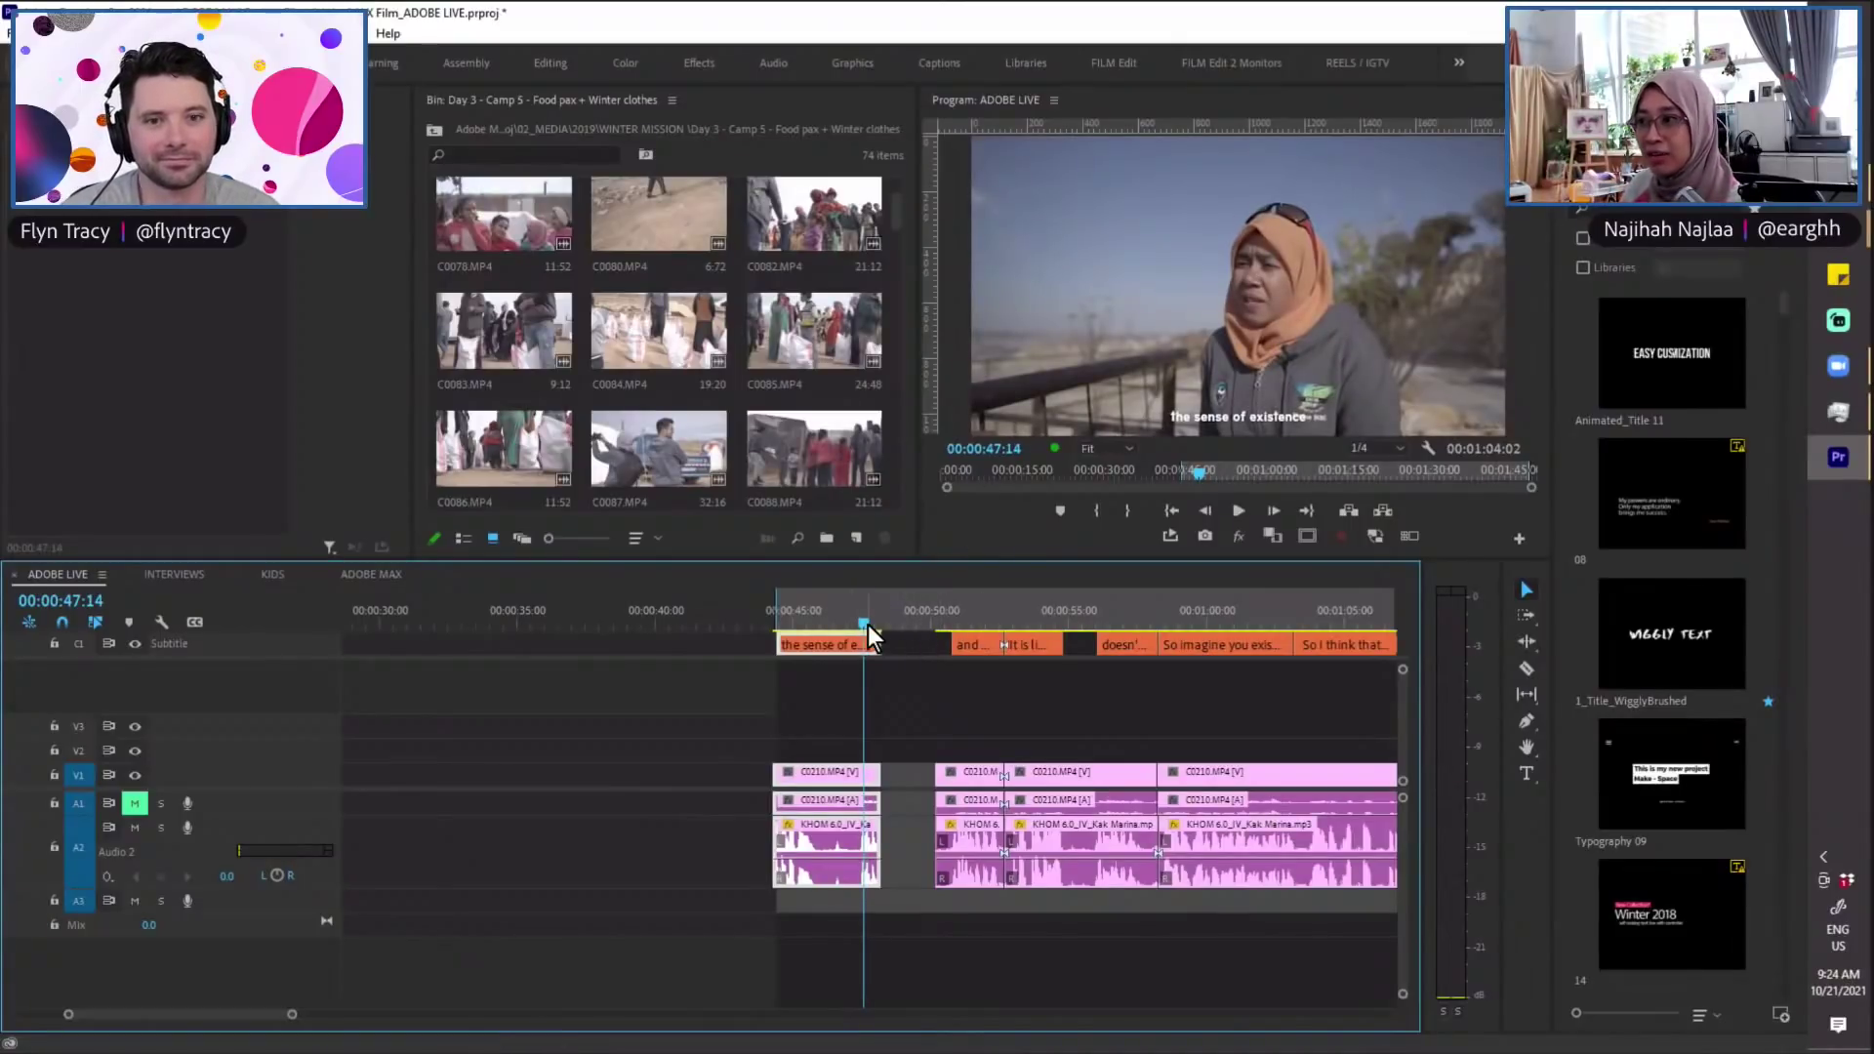
key(Left)
key(Left)
key(Left)
key(Left)
key(Left)
key(Left)
key(Left)
key(Left)
key(Left)
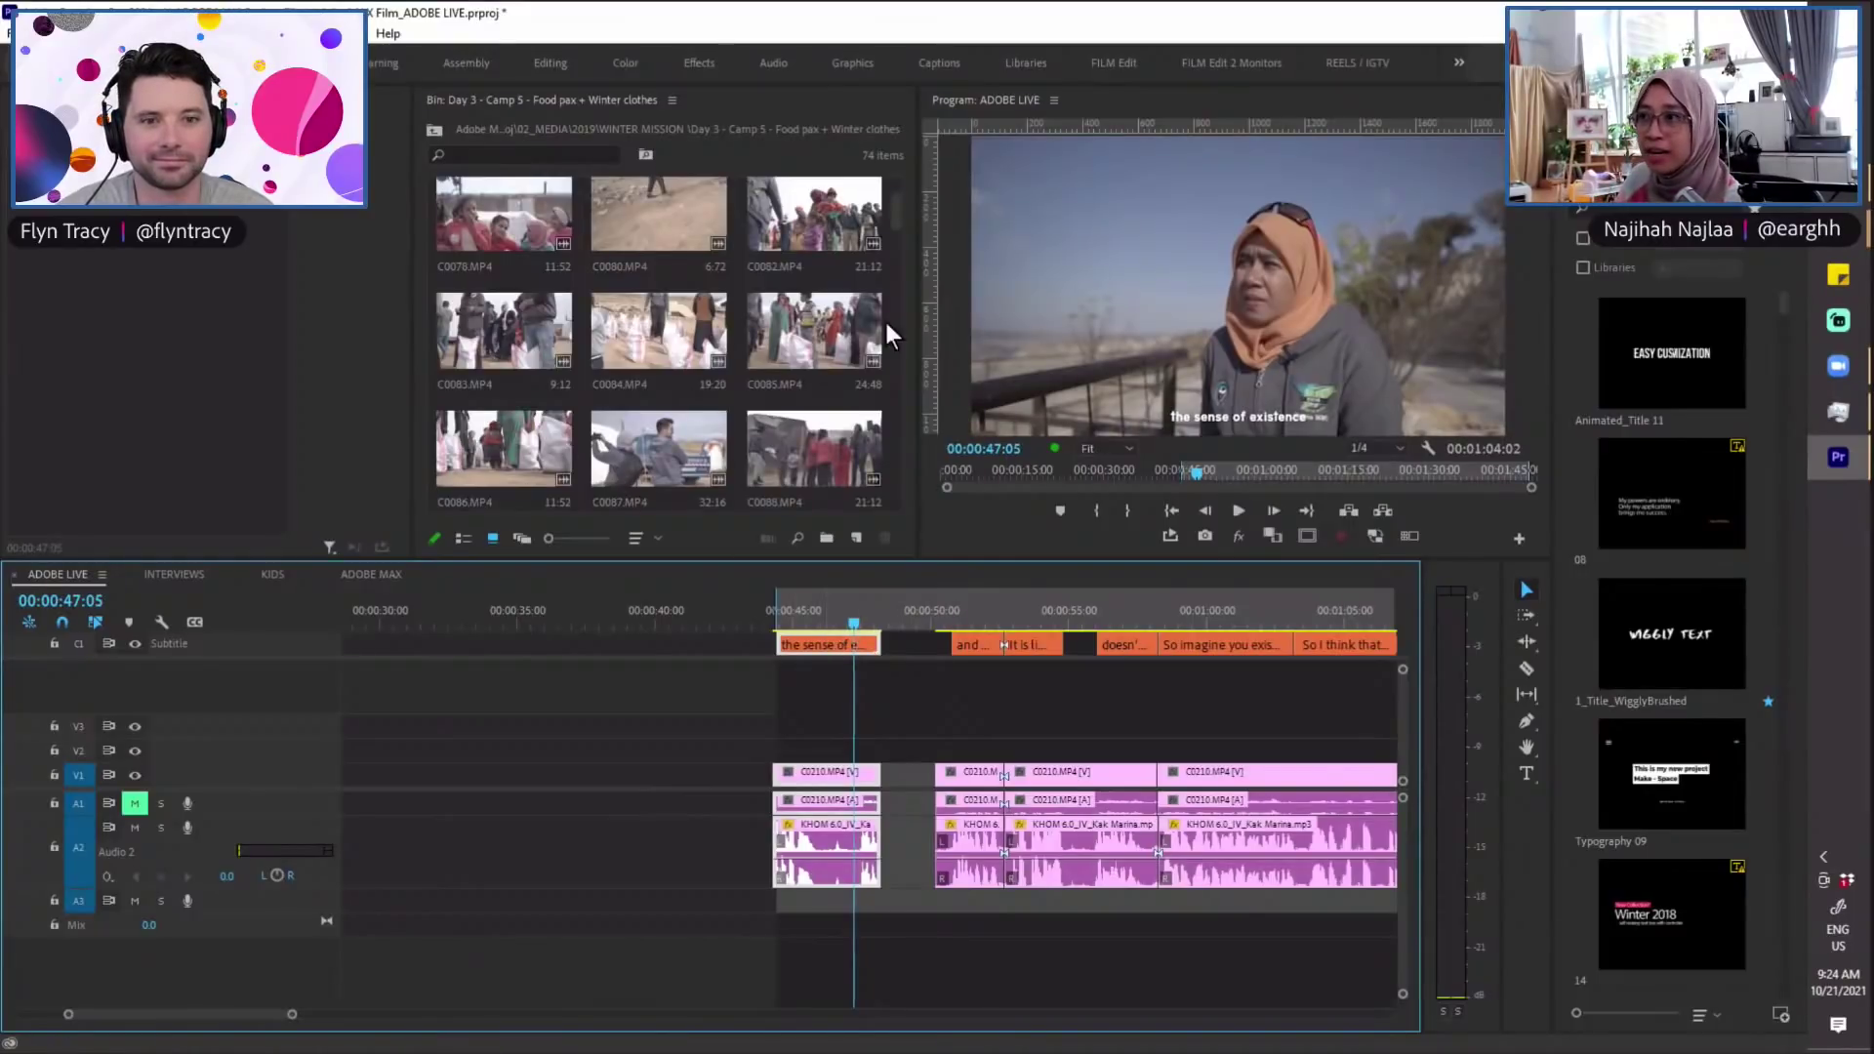
Step: Open C0086.MP4 from the Day 3 - Camp 5 bin as source, mark its In point at 00:00:02:12 and play it
click(894, 207)
scroll(895, 213, down, 2)
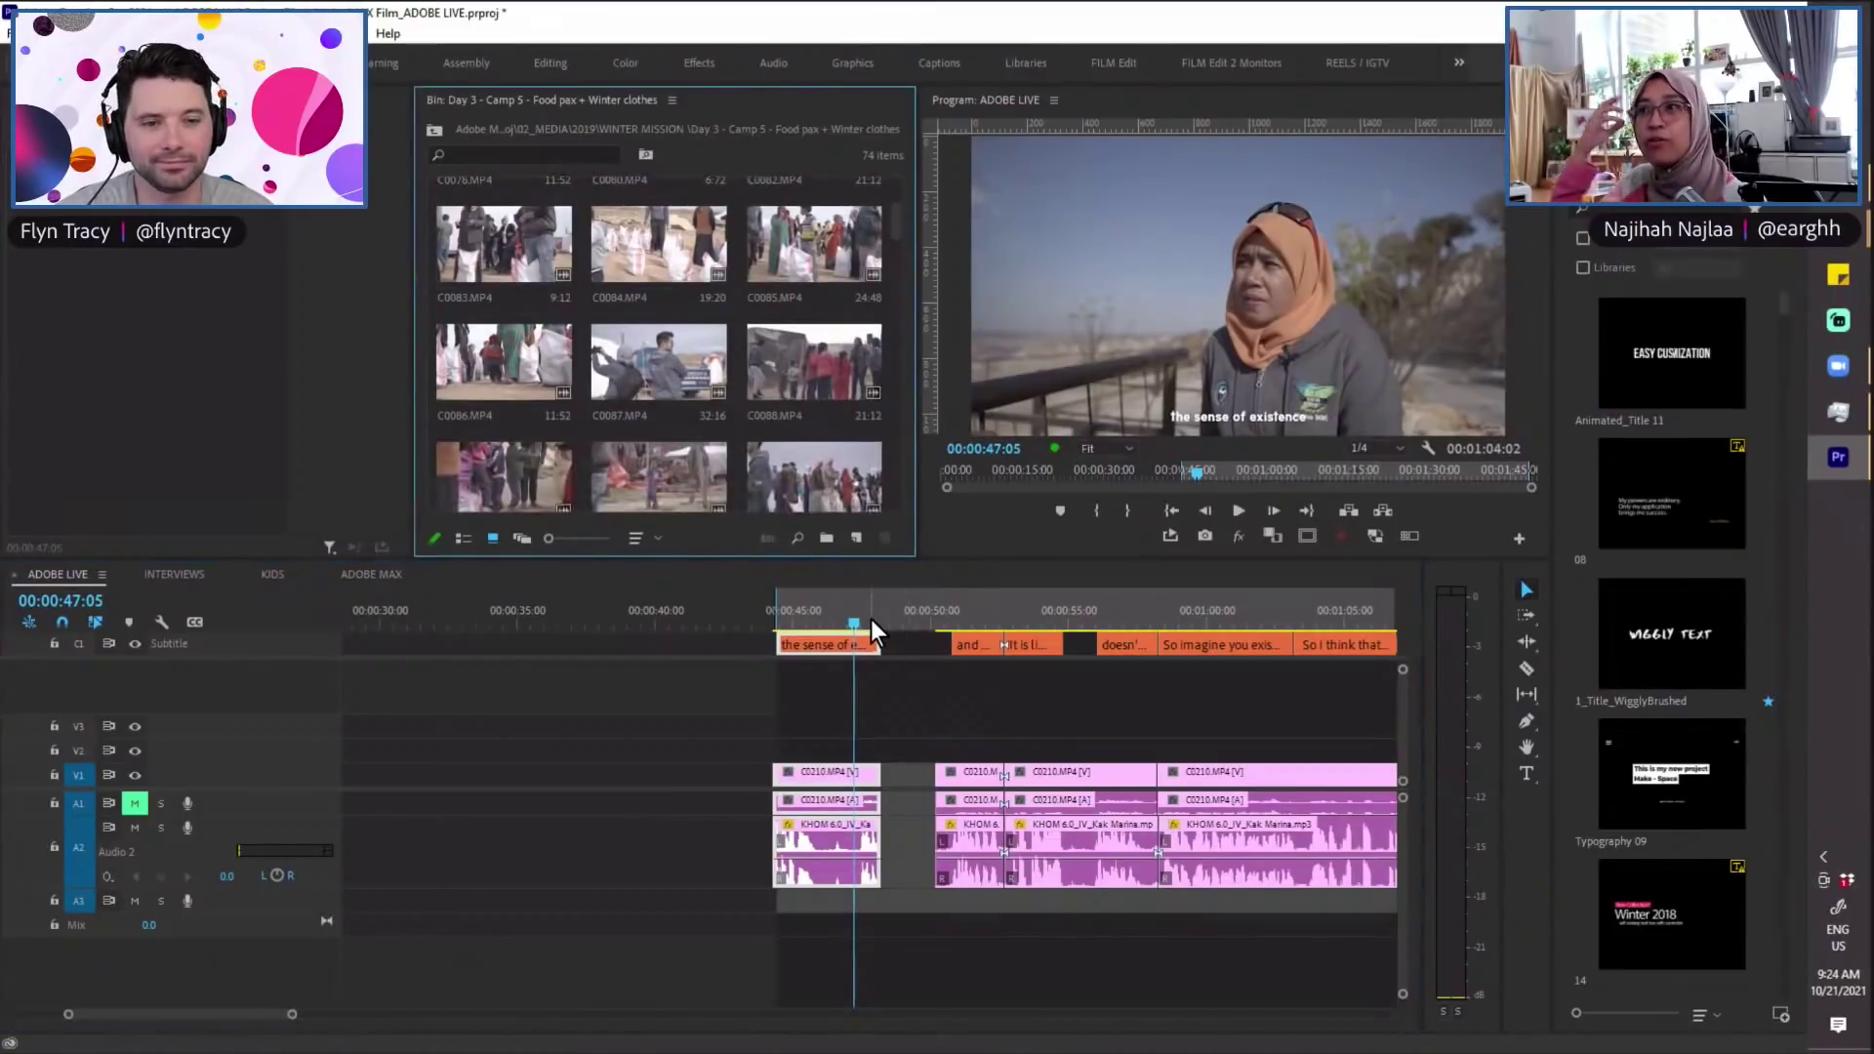
double_click(502, 370)
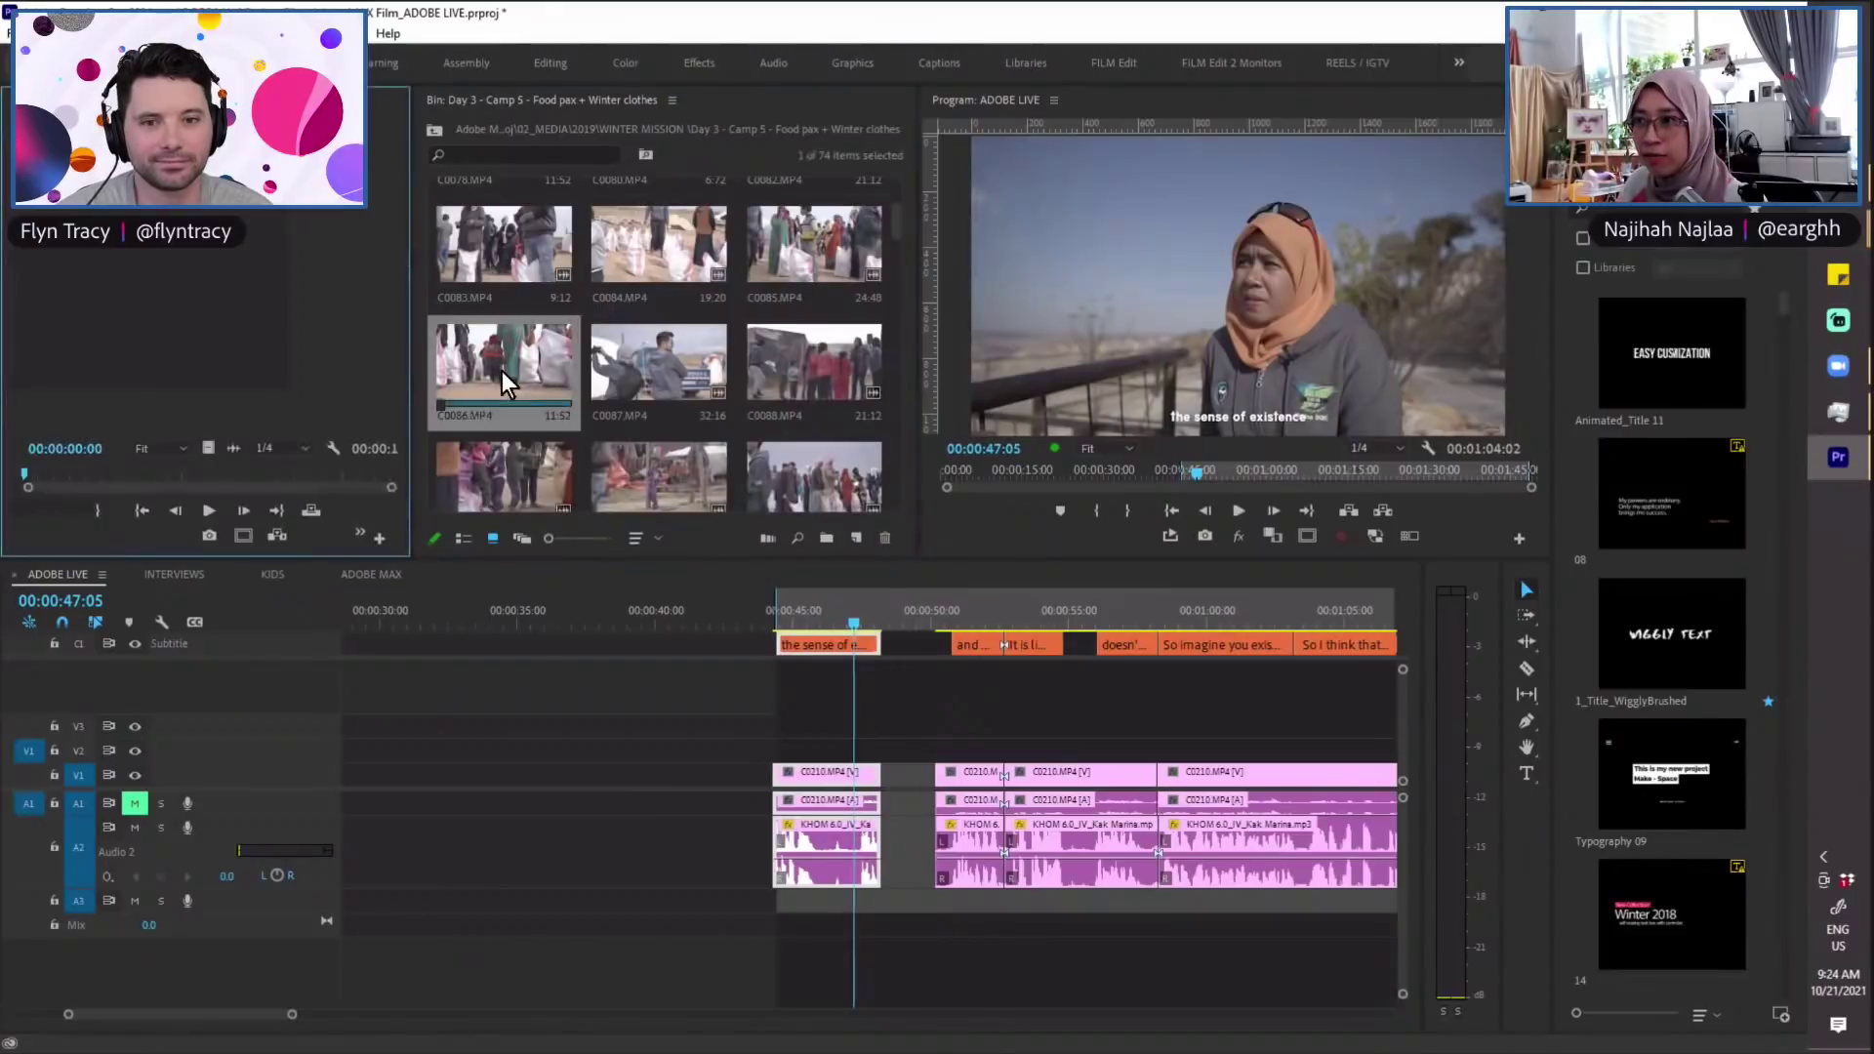
click(91, 475)
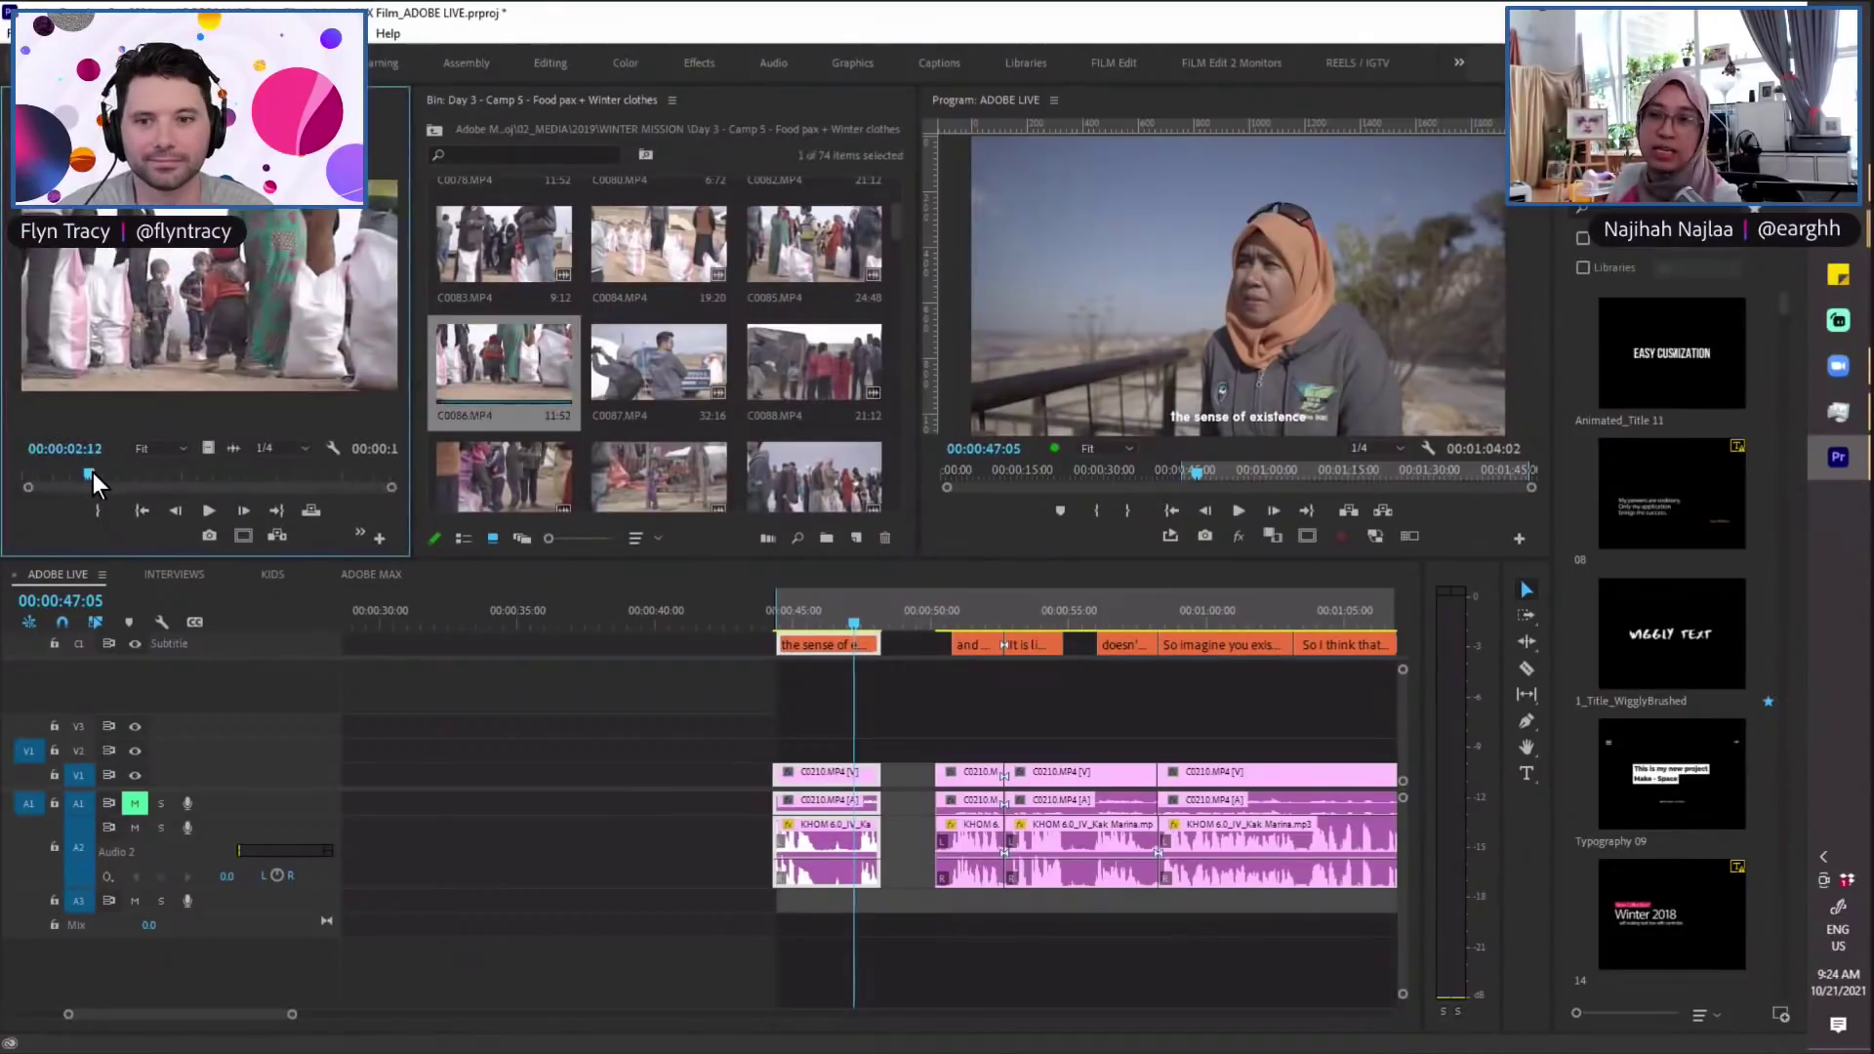
key(i)
key(space)
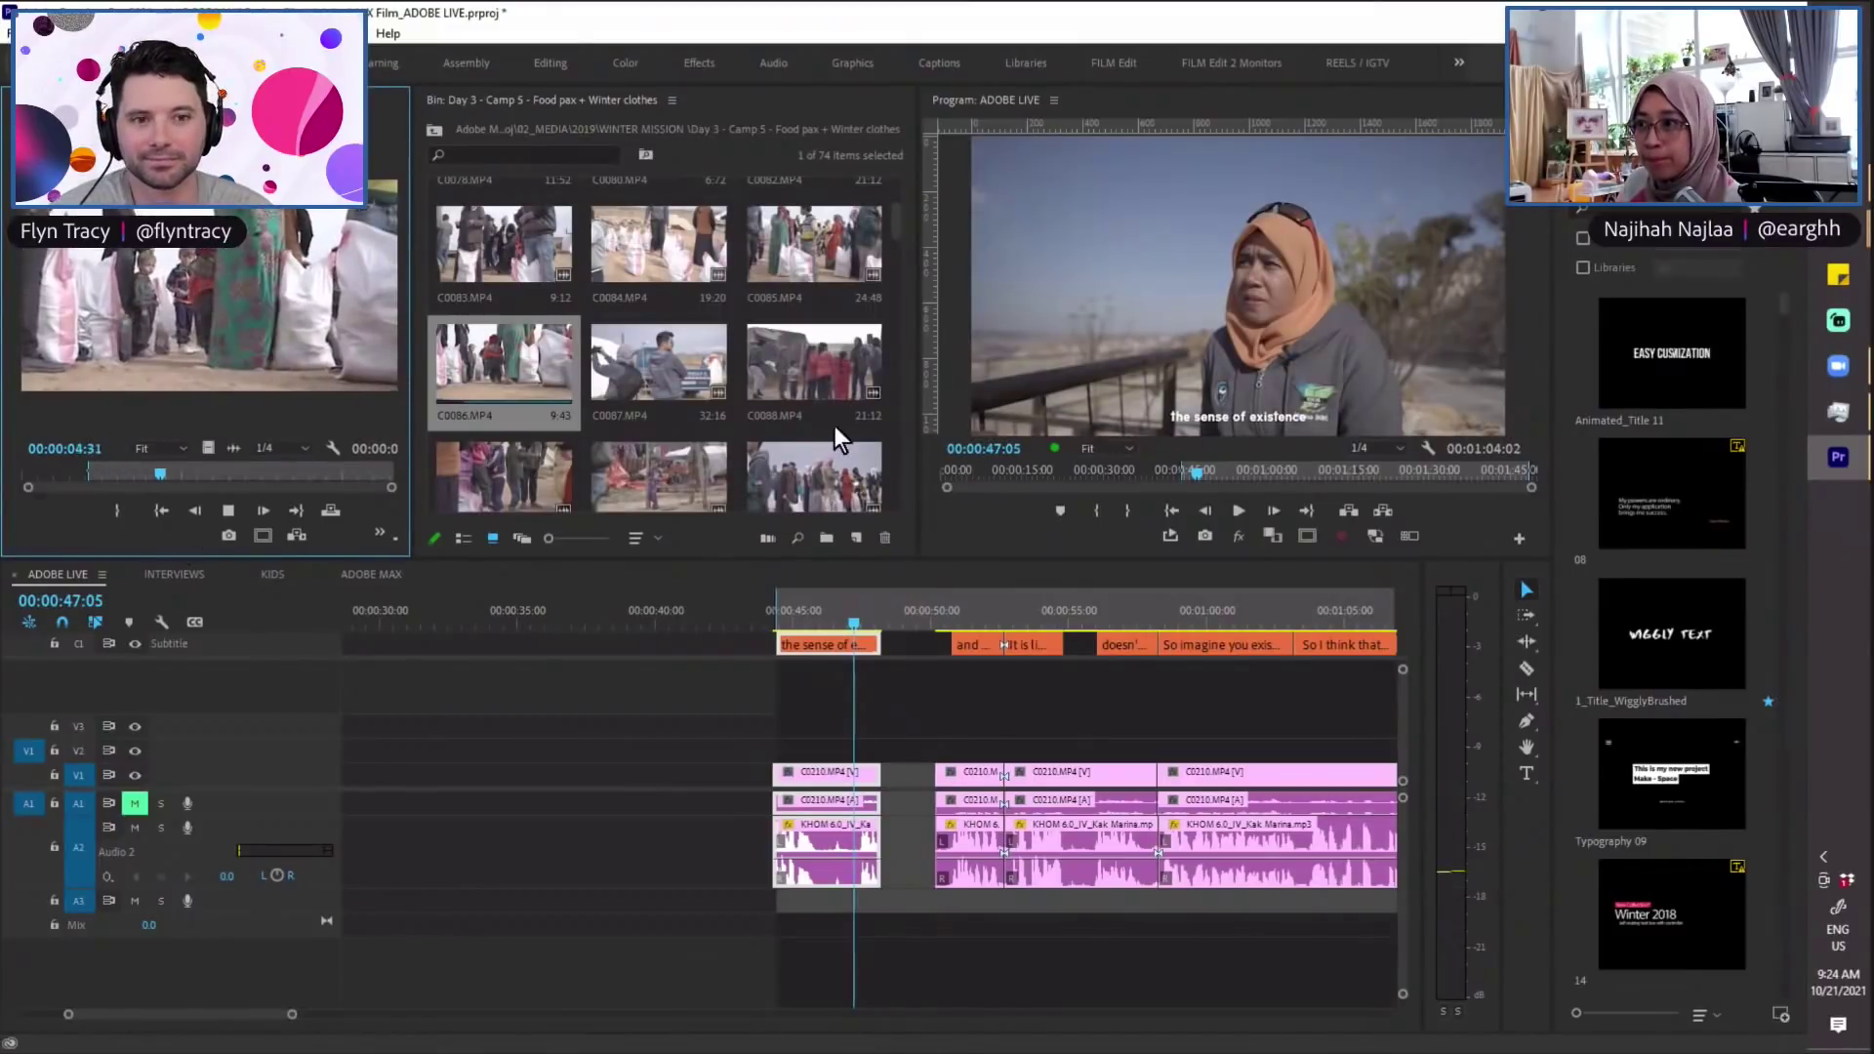
Step: Mark a 3:14 range of C0091.MP4, place it on V2 from 00:00:48:06 after the first interview clip, and play it back
click(648, 475)
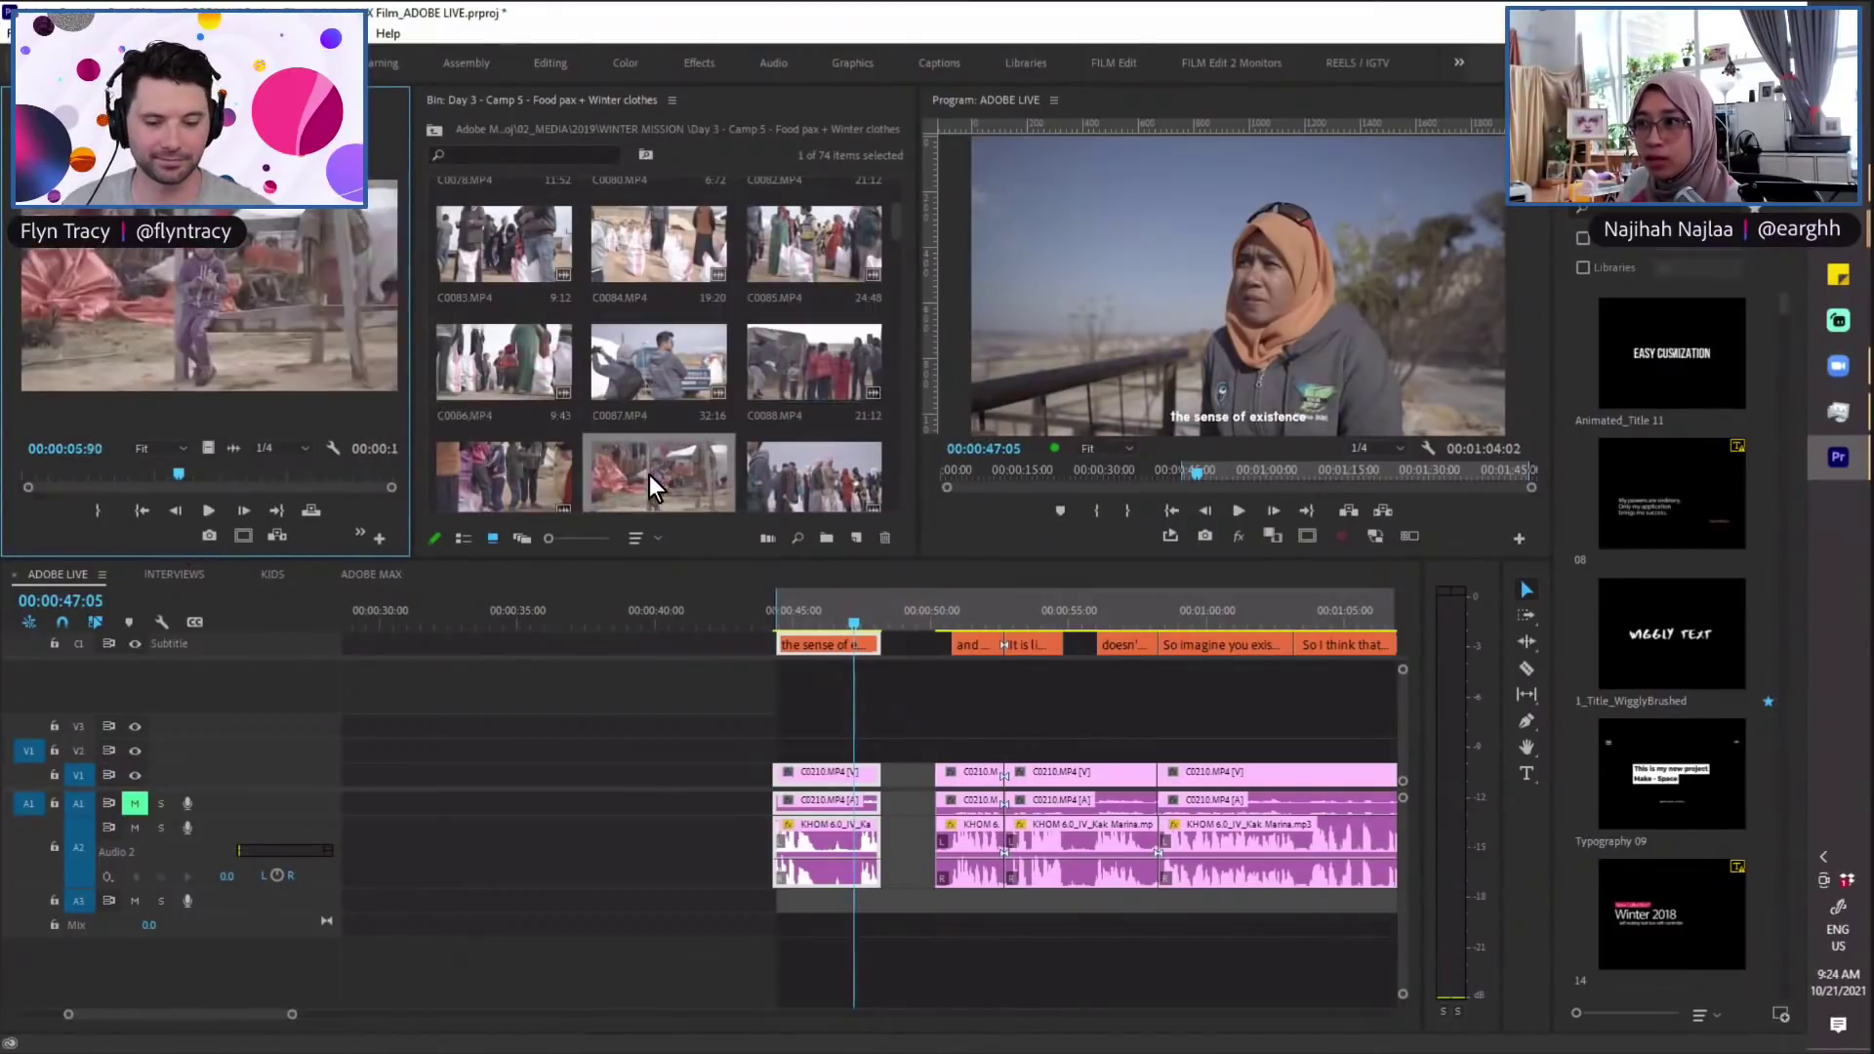
click(127, 472)
key(i)
key(space)
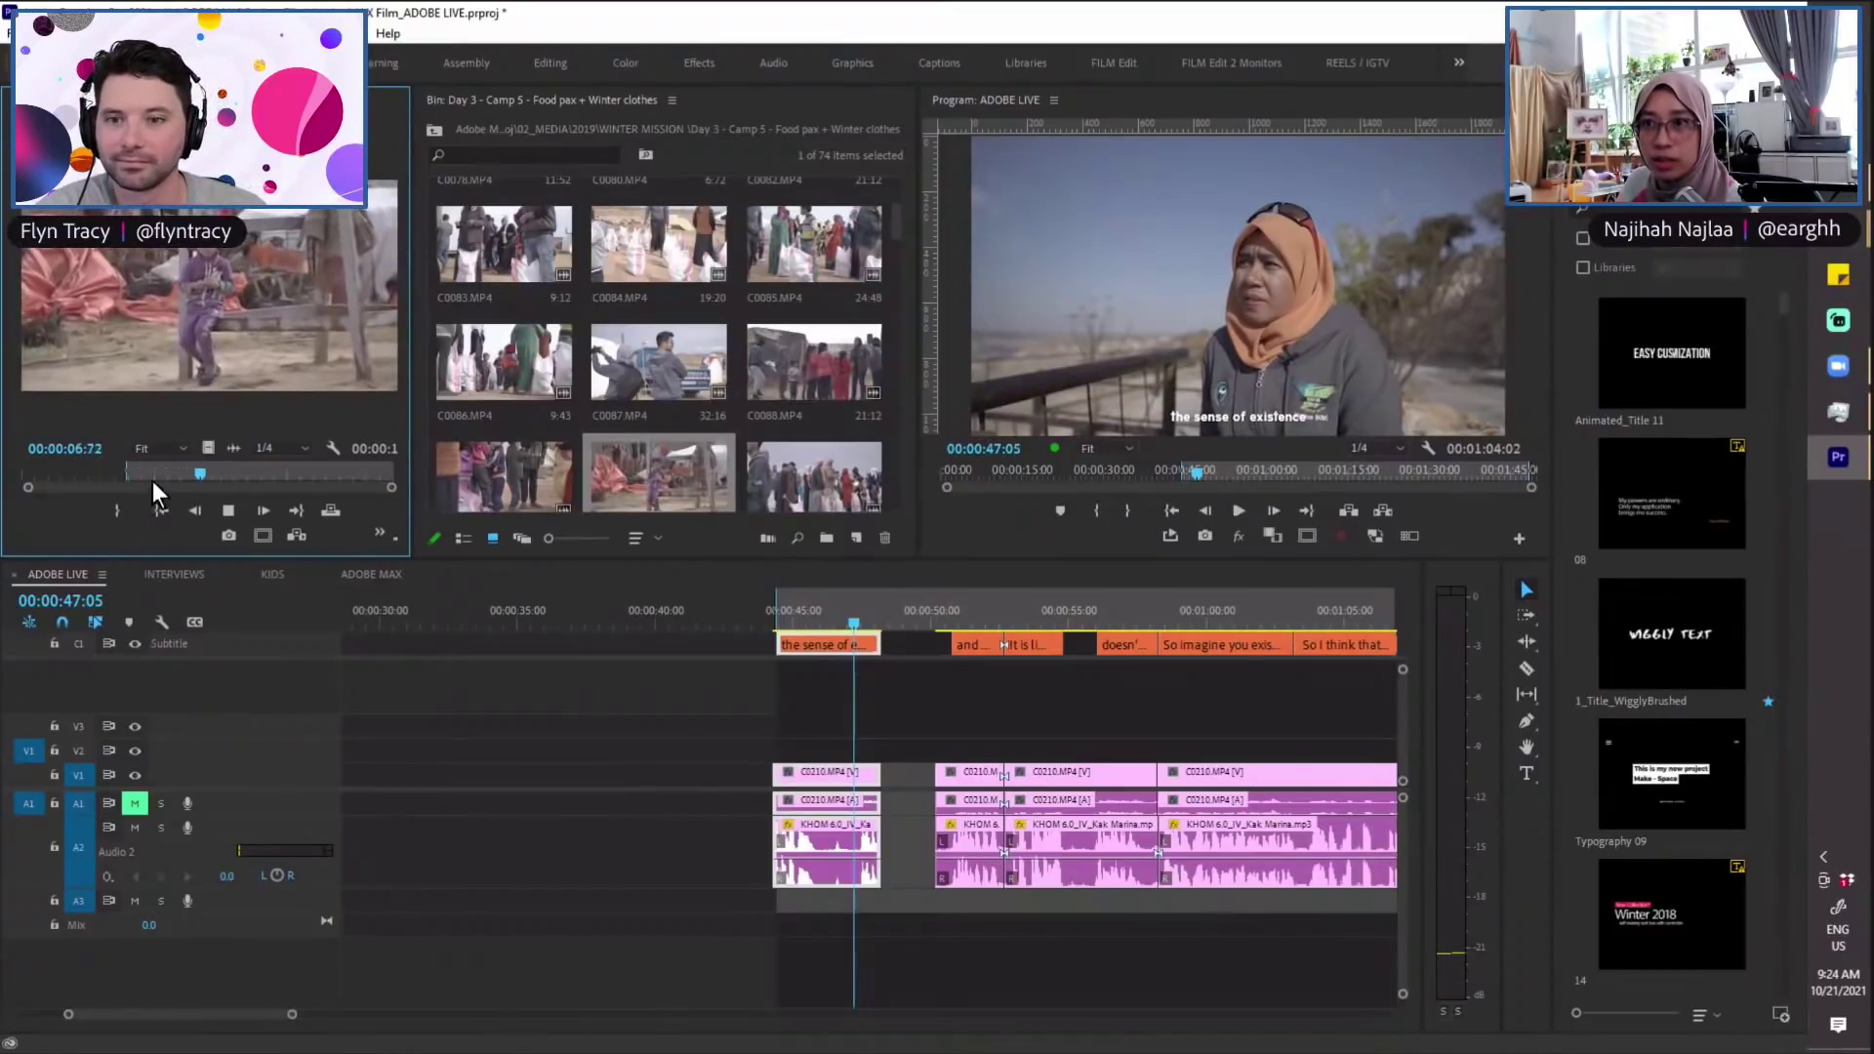
key(space)
click(816, 615)
drag(822, 615, 826, 615)
drag(161, 478, 967, 750)
click(866, 613)
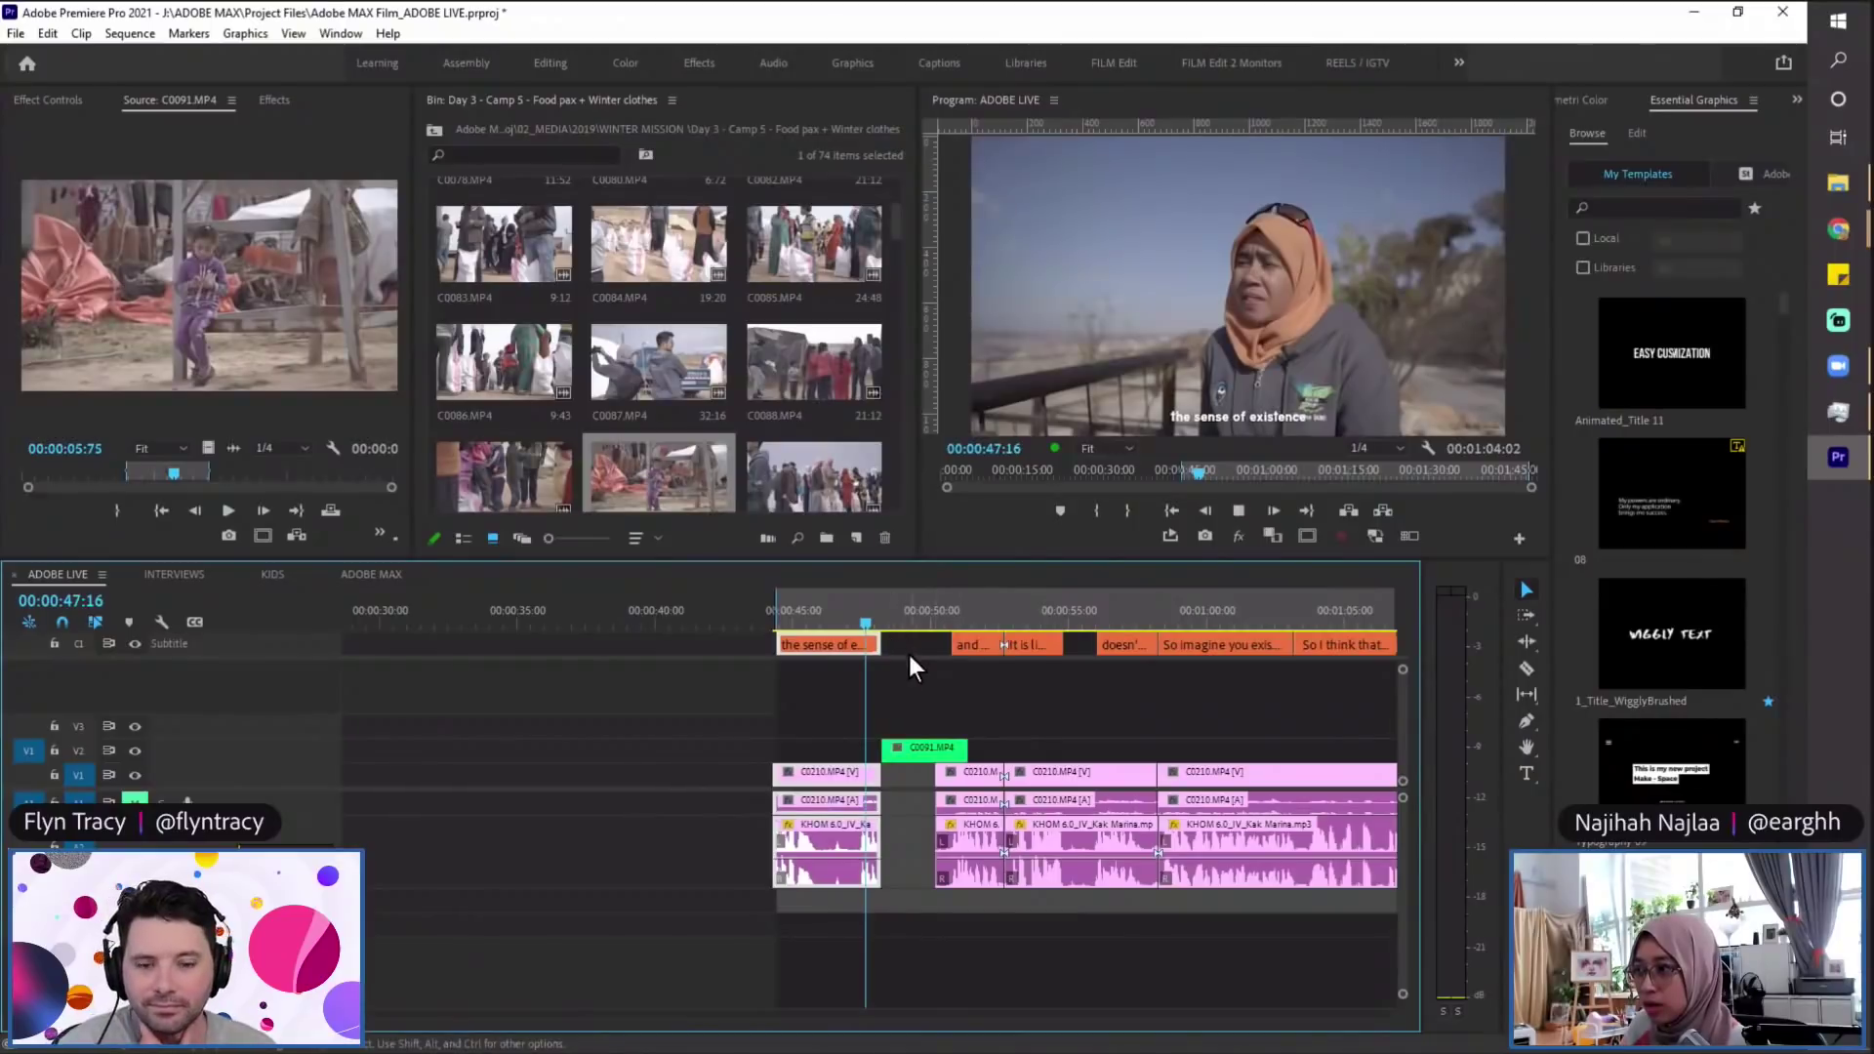
key(space)
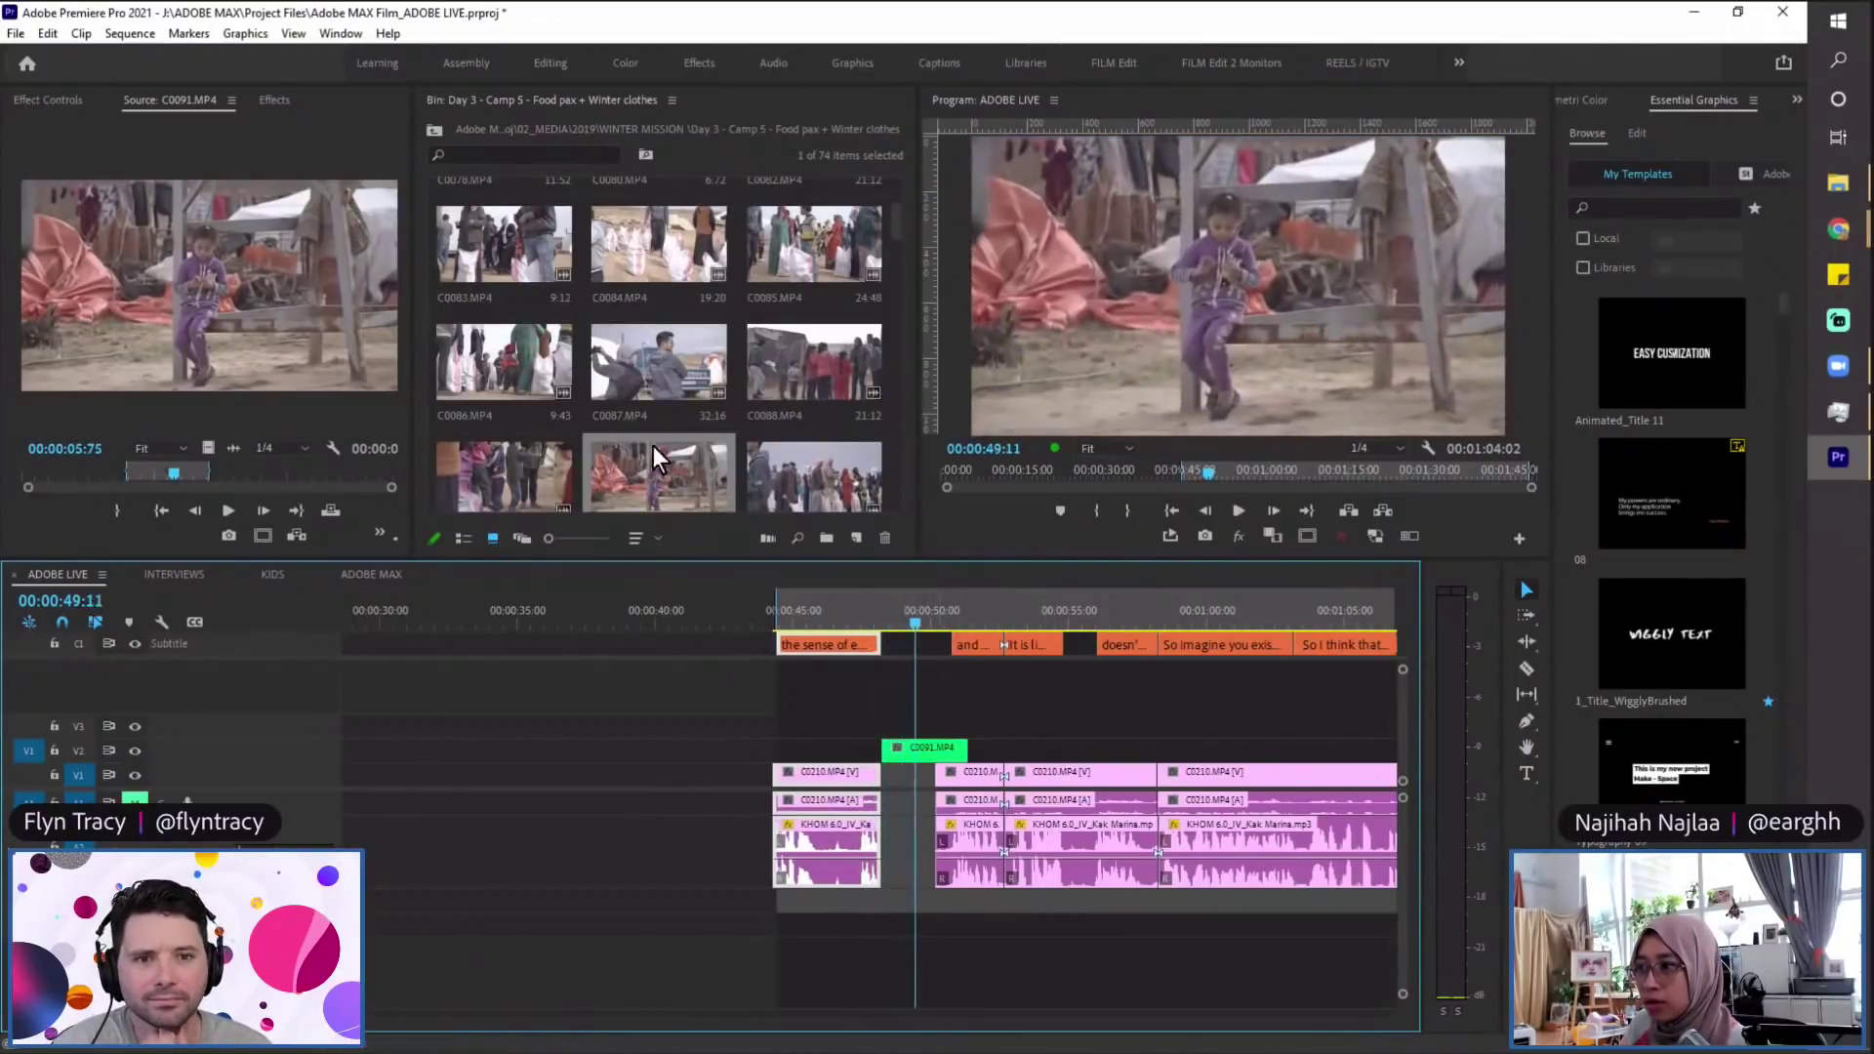
Step: Find C0252.MP4, the close-up of the child, in the bin and mark a 2:16 range near its beginning
drag(898, 225, 900, 237)
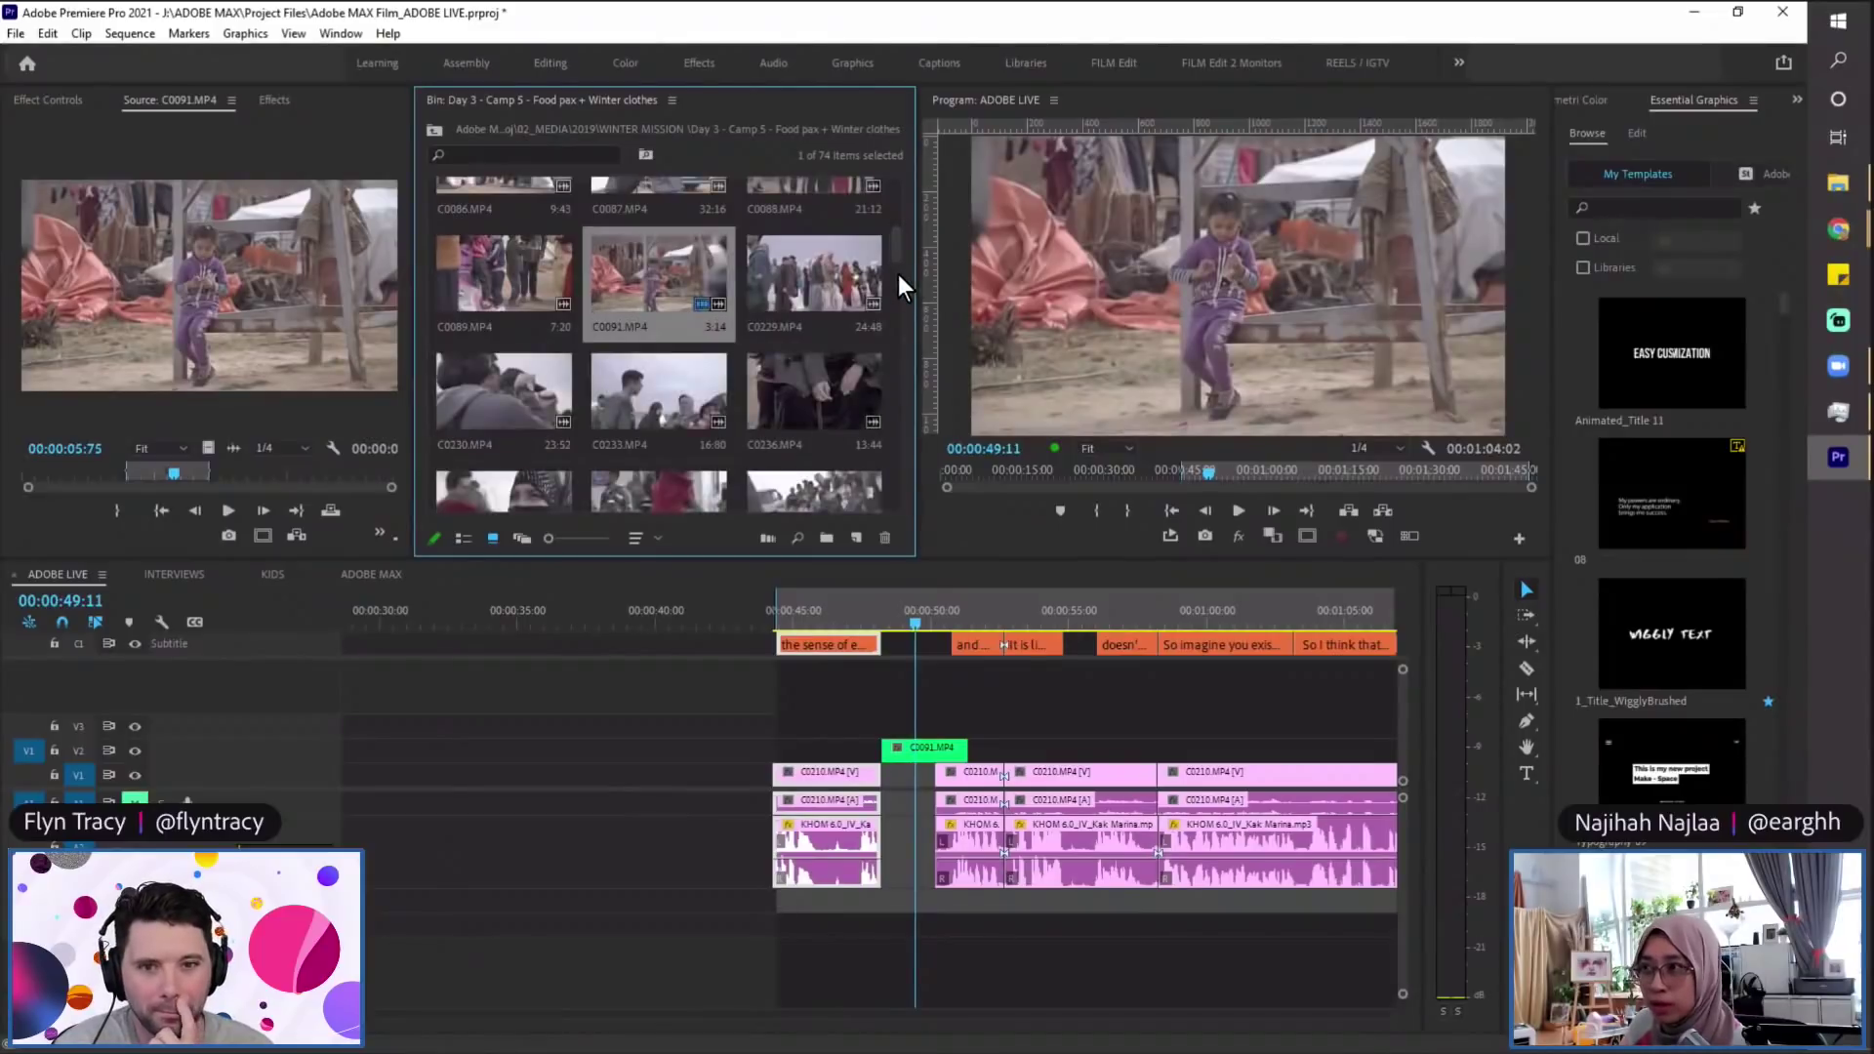
drag(896, 248, 896, 256)
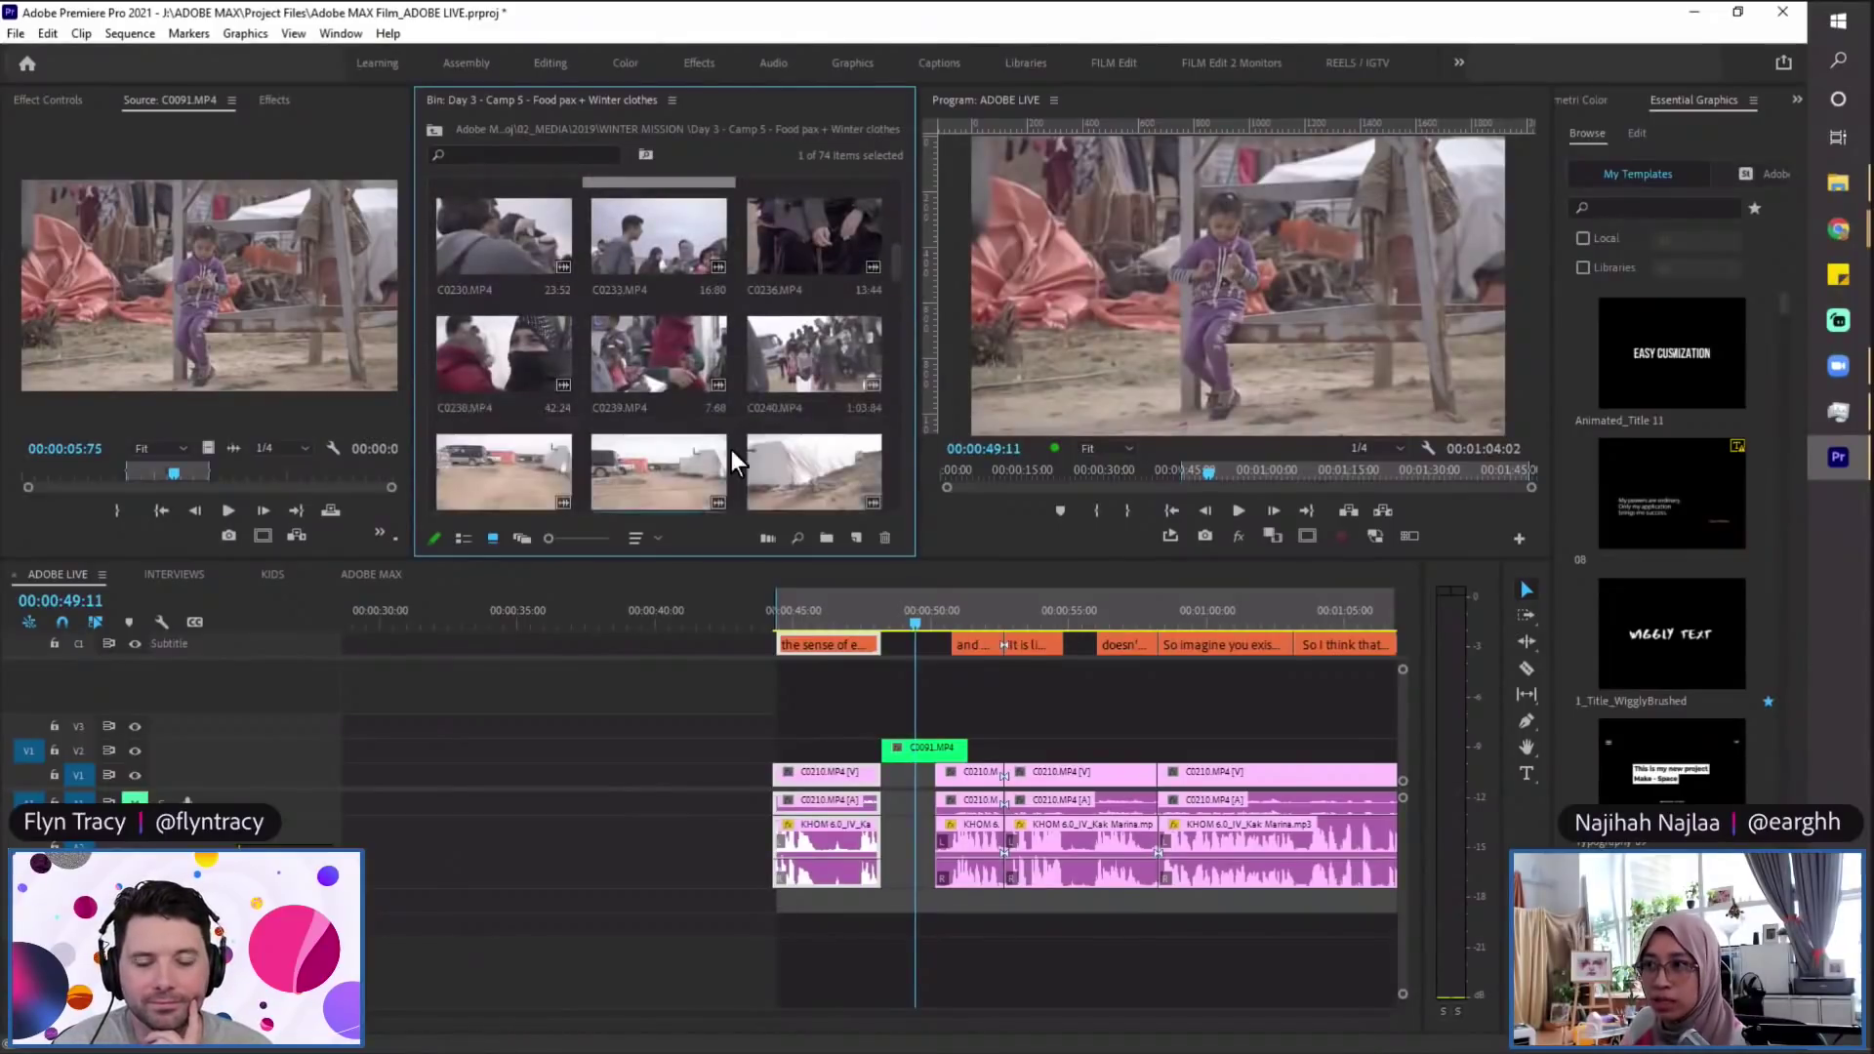
drag(894, 262, 896, 306)
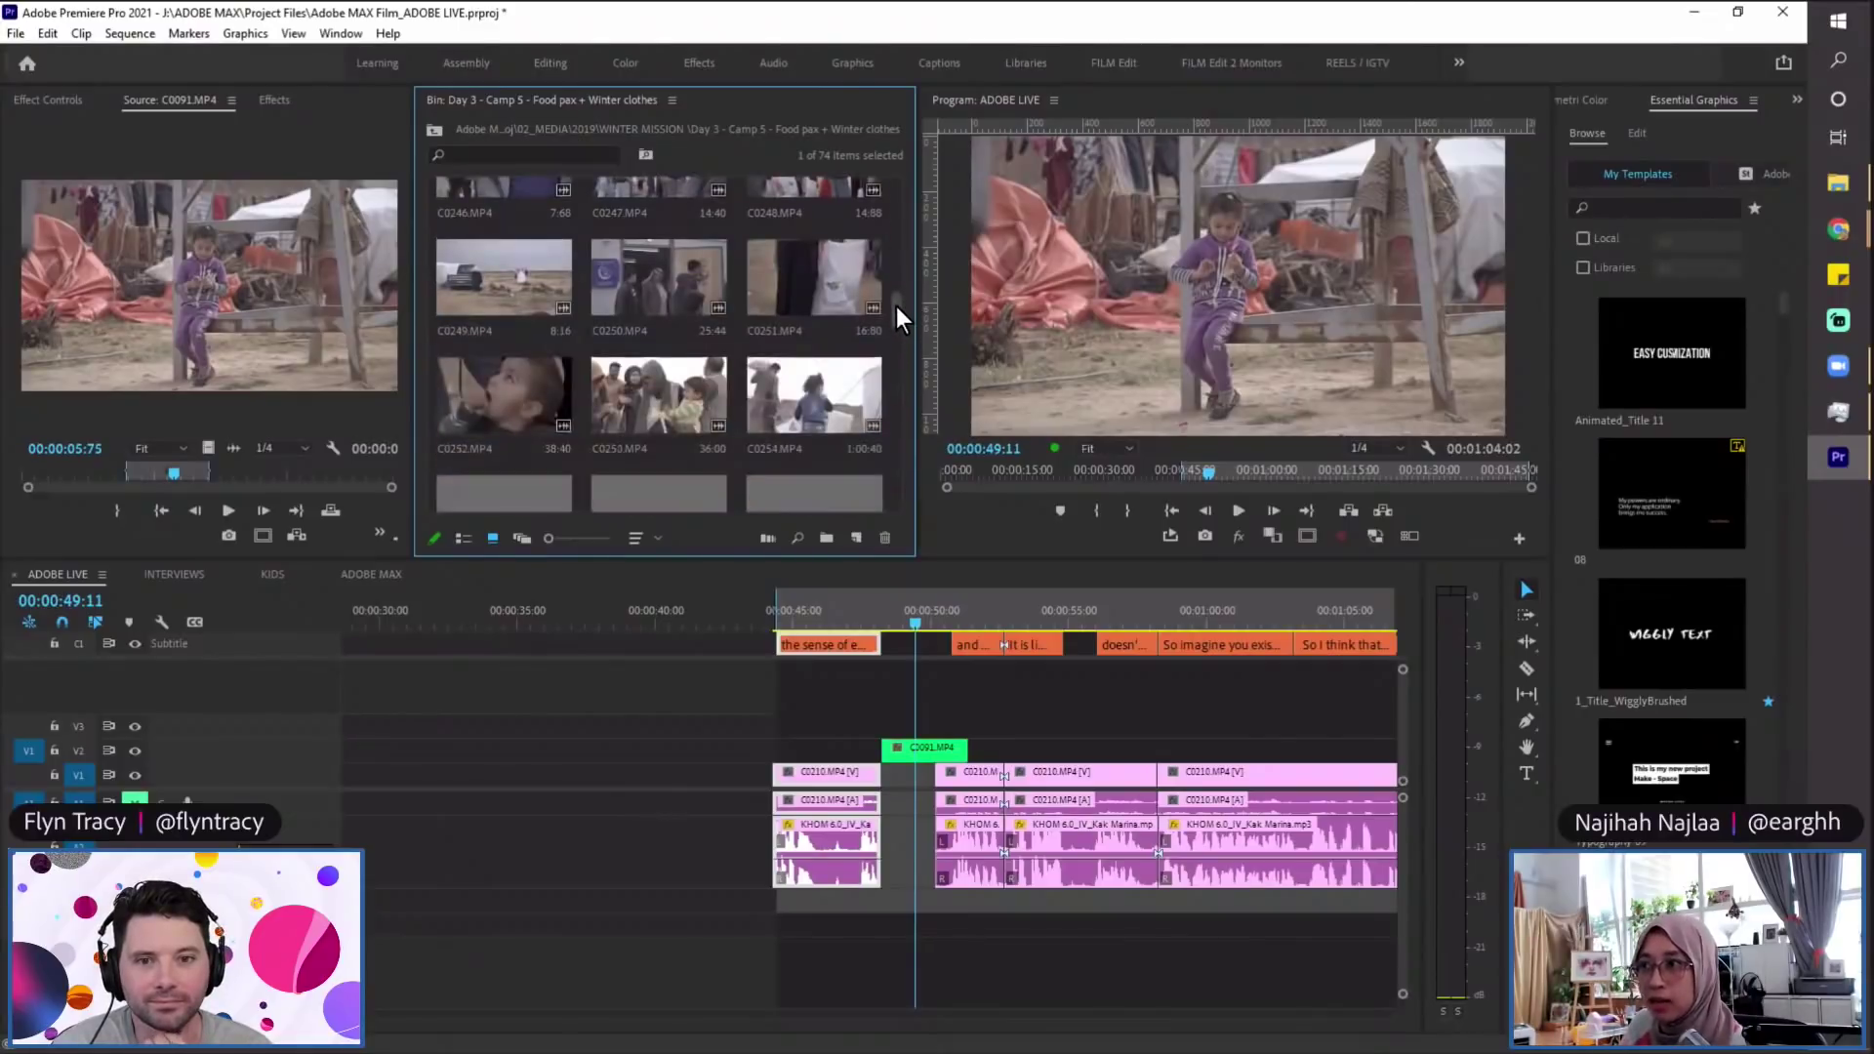
double_click(484, 404)
click(55, 475)
key(space)
key(i)
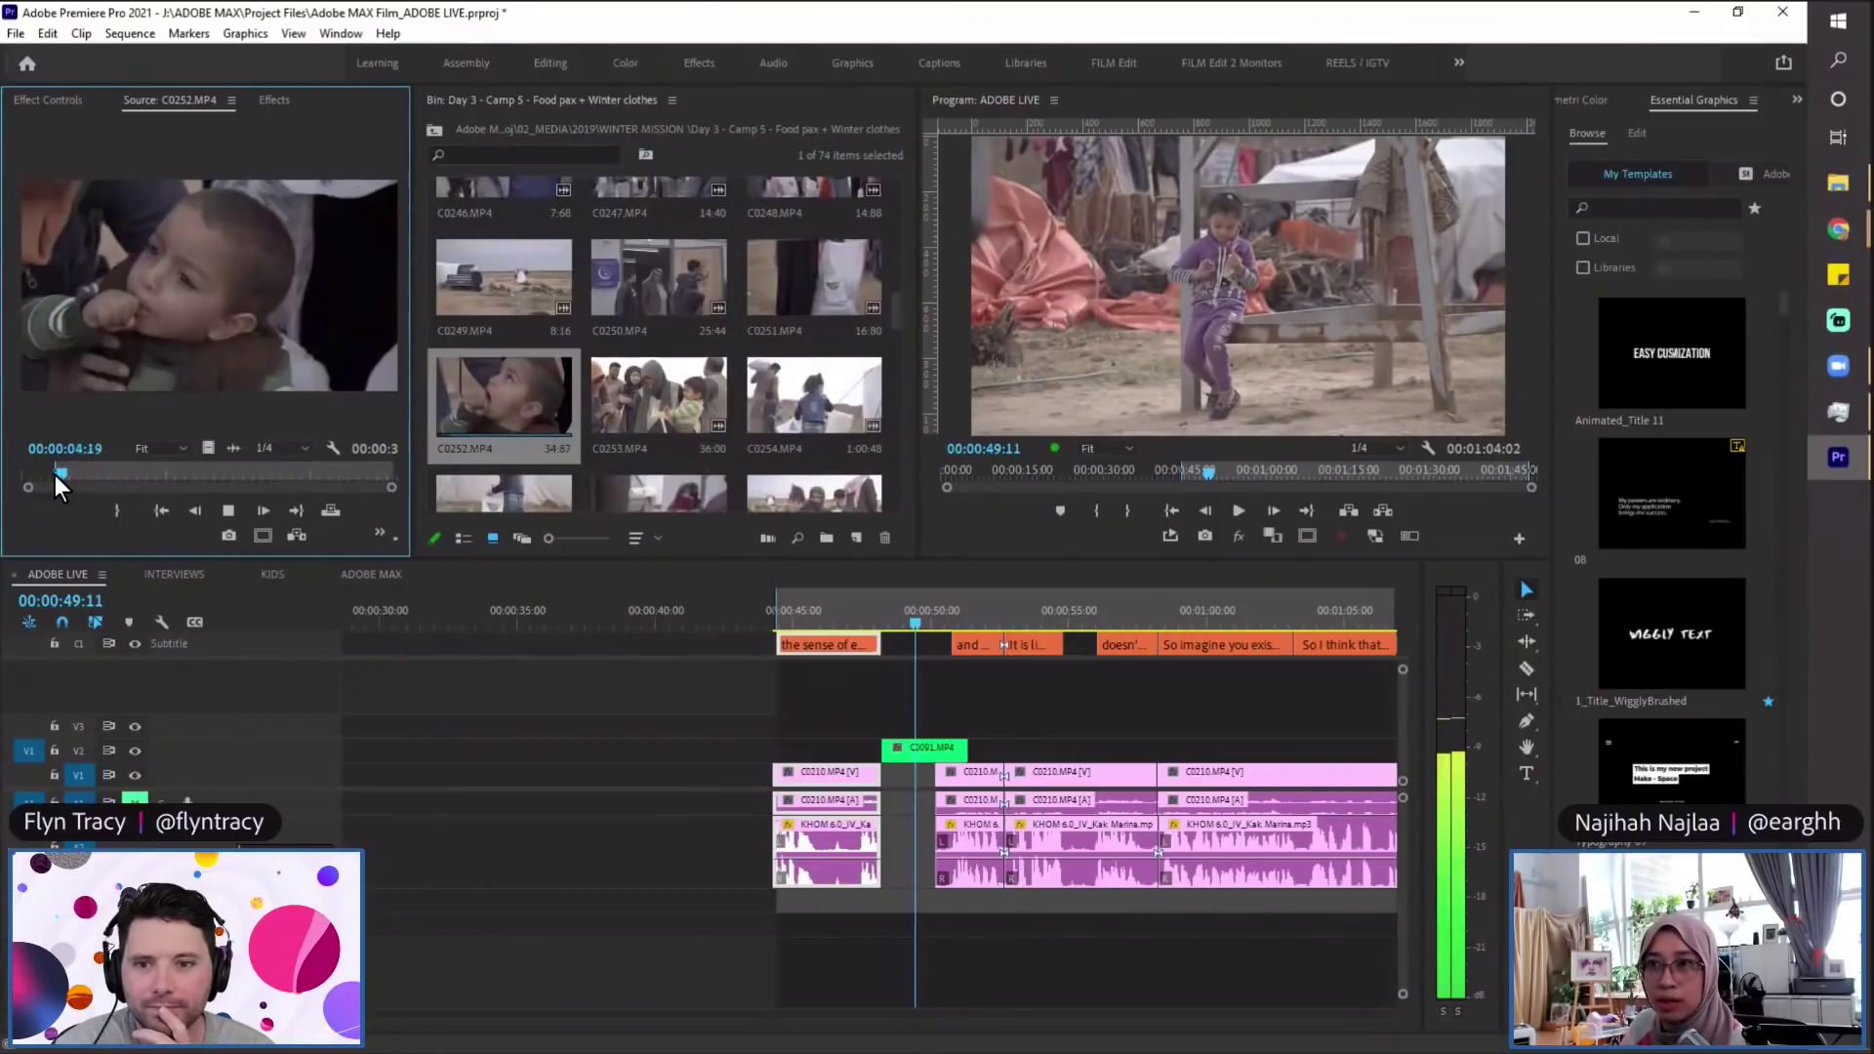
click(29, 474)
key(space)
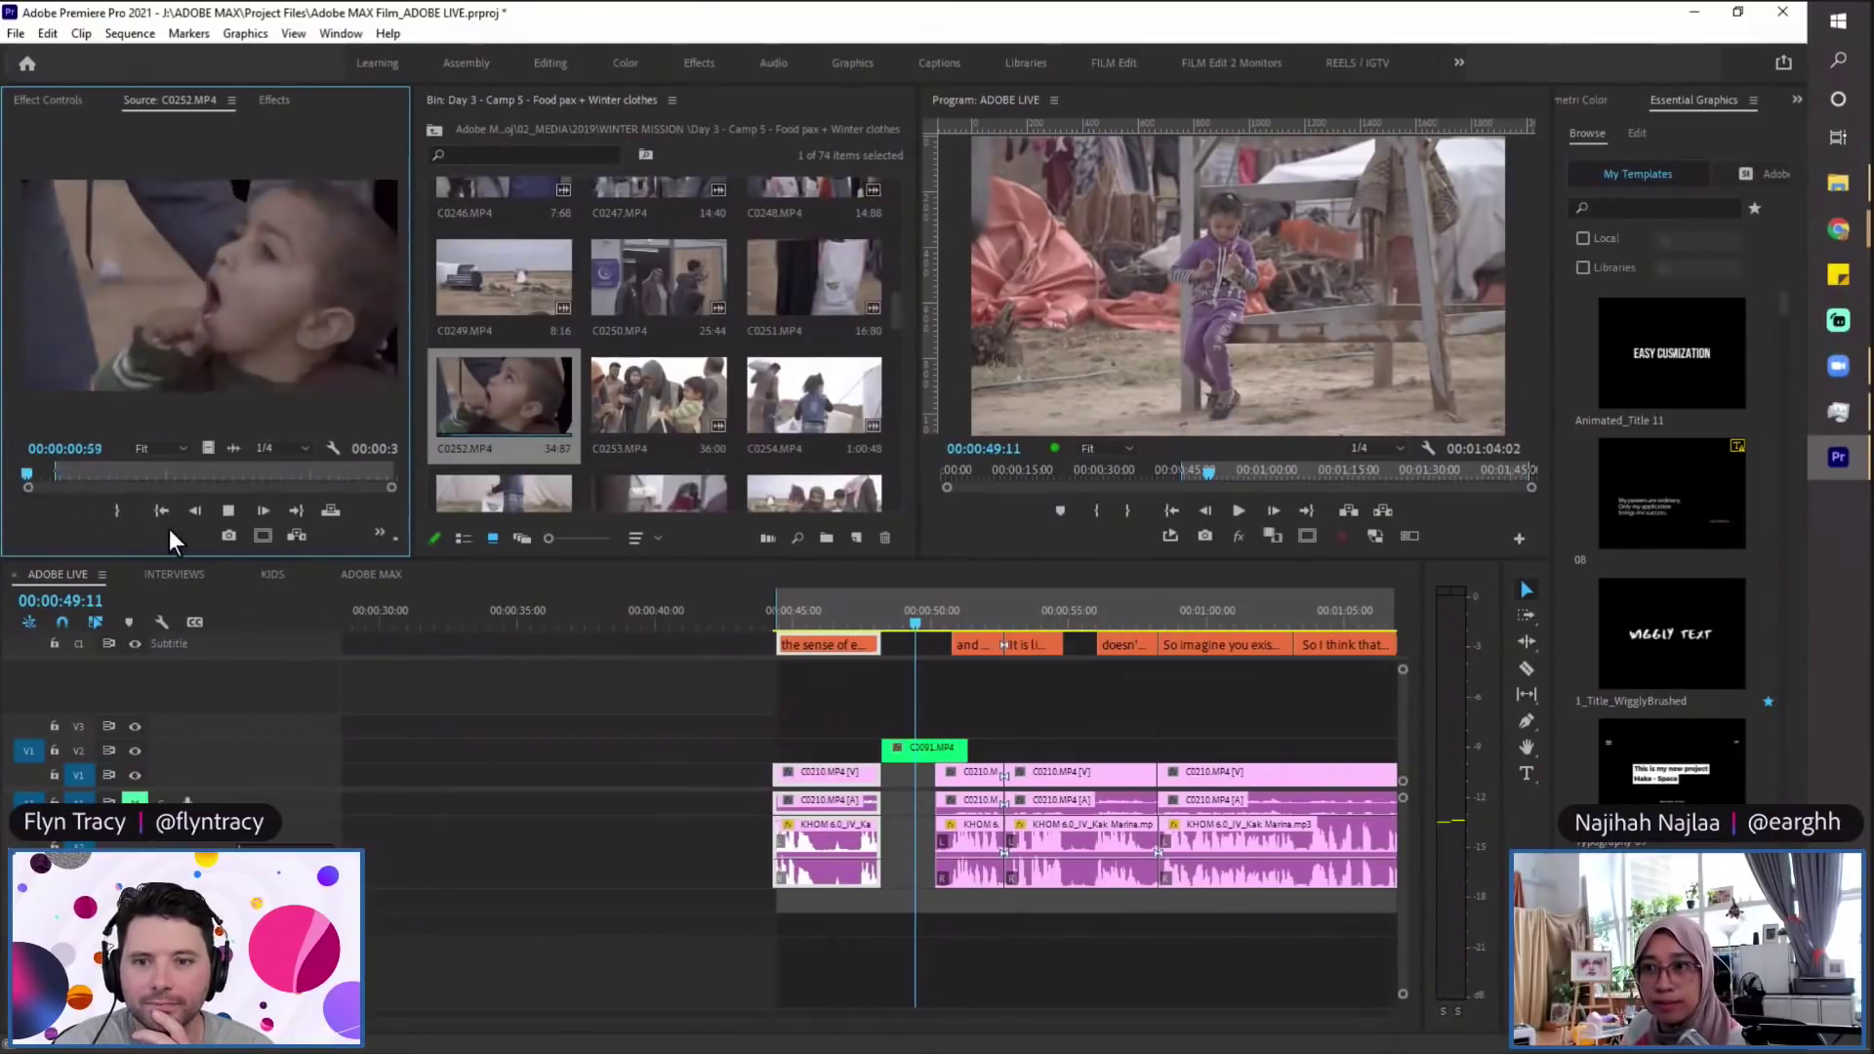
key(i)
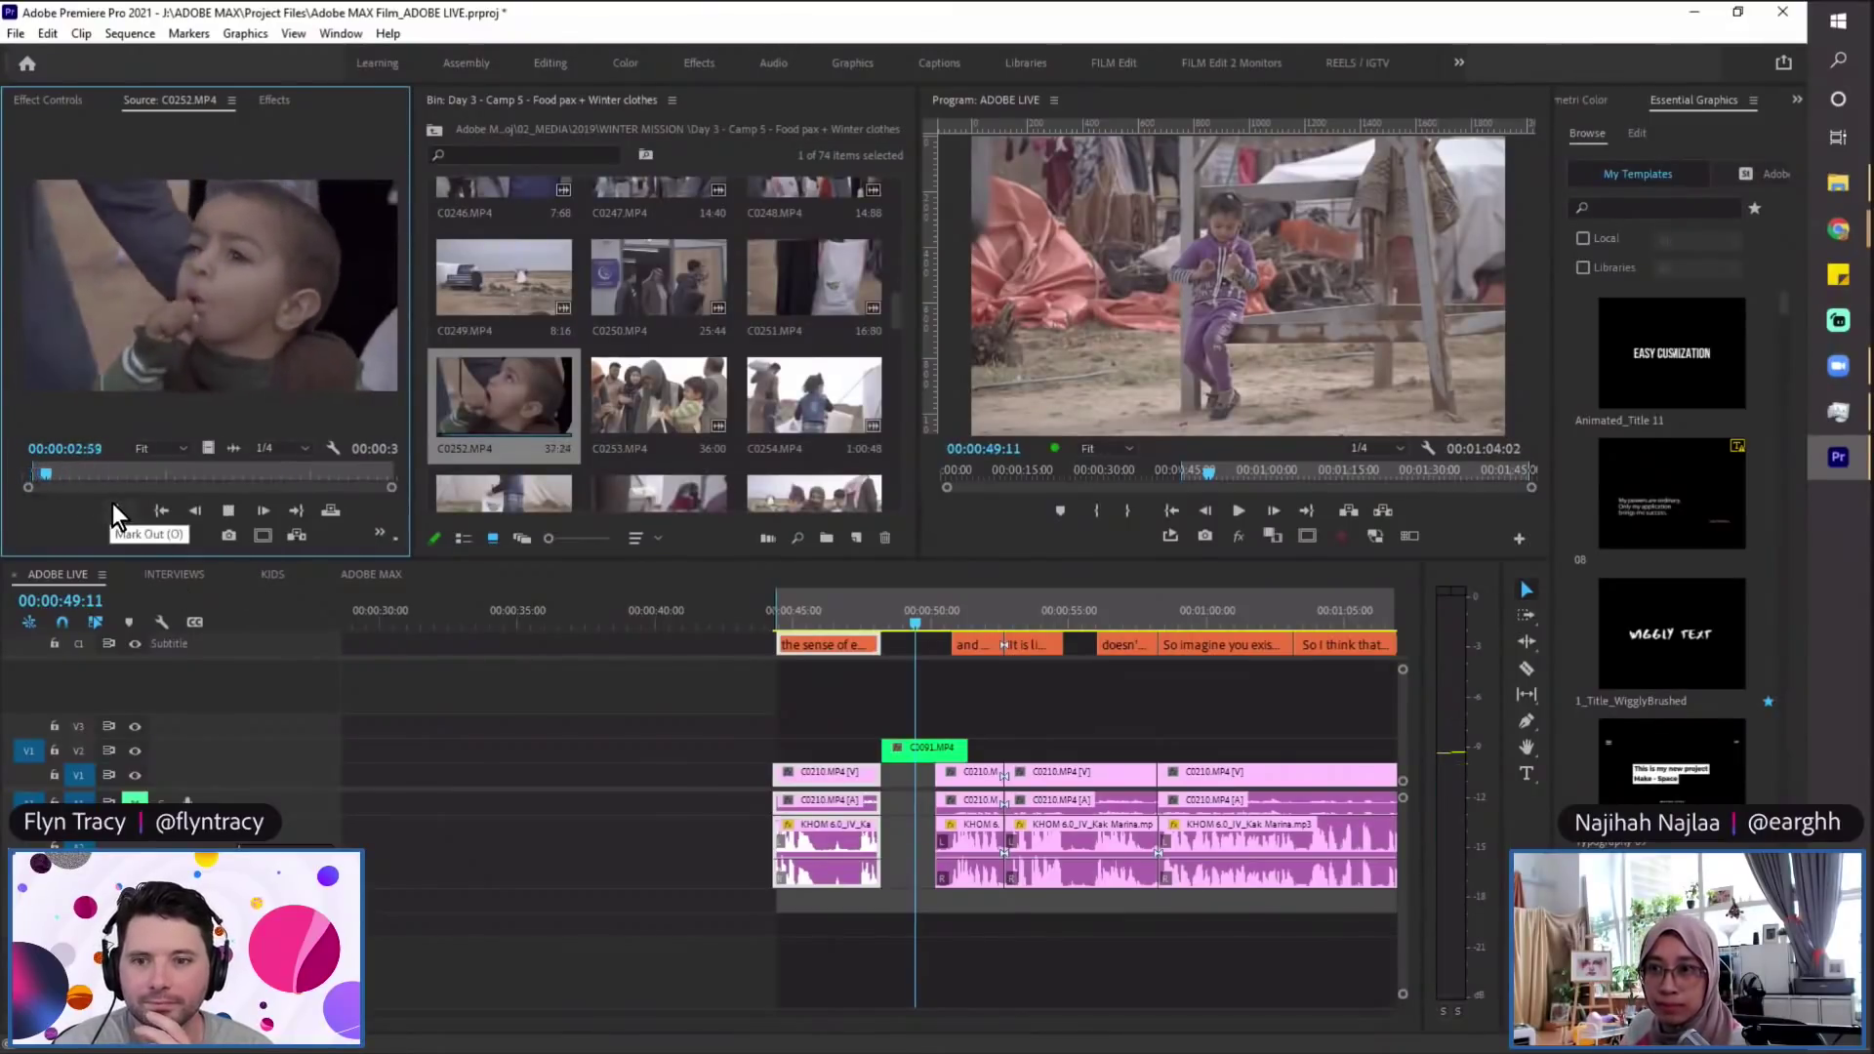
click(116, 510)
Step: Place the marked C0252.MP4 range on V3 directly above C0091.MP4, starting at 00:00:48:06, and play it in context
drag(218, 530, 911, 725)
click(864, 610)
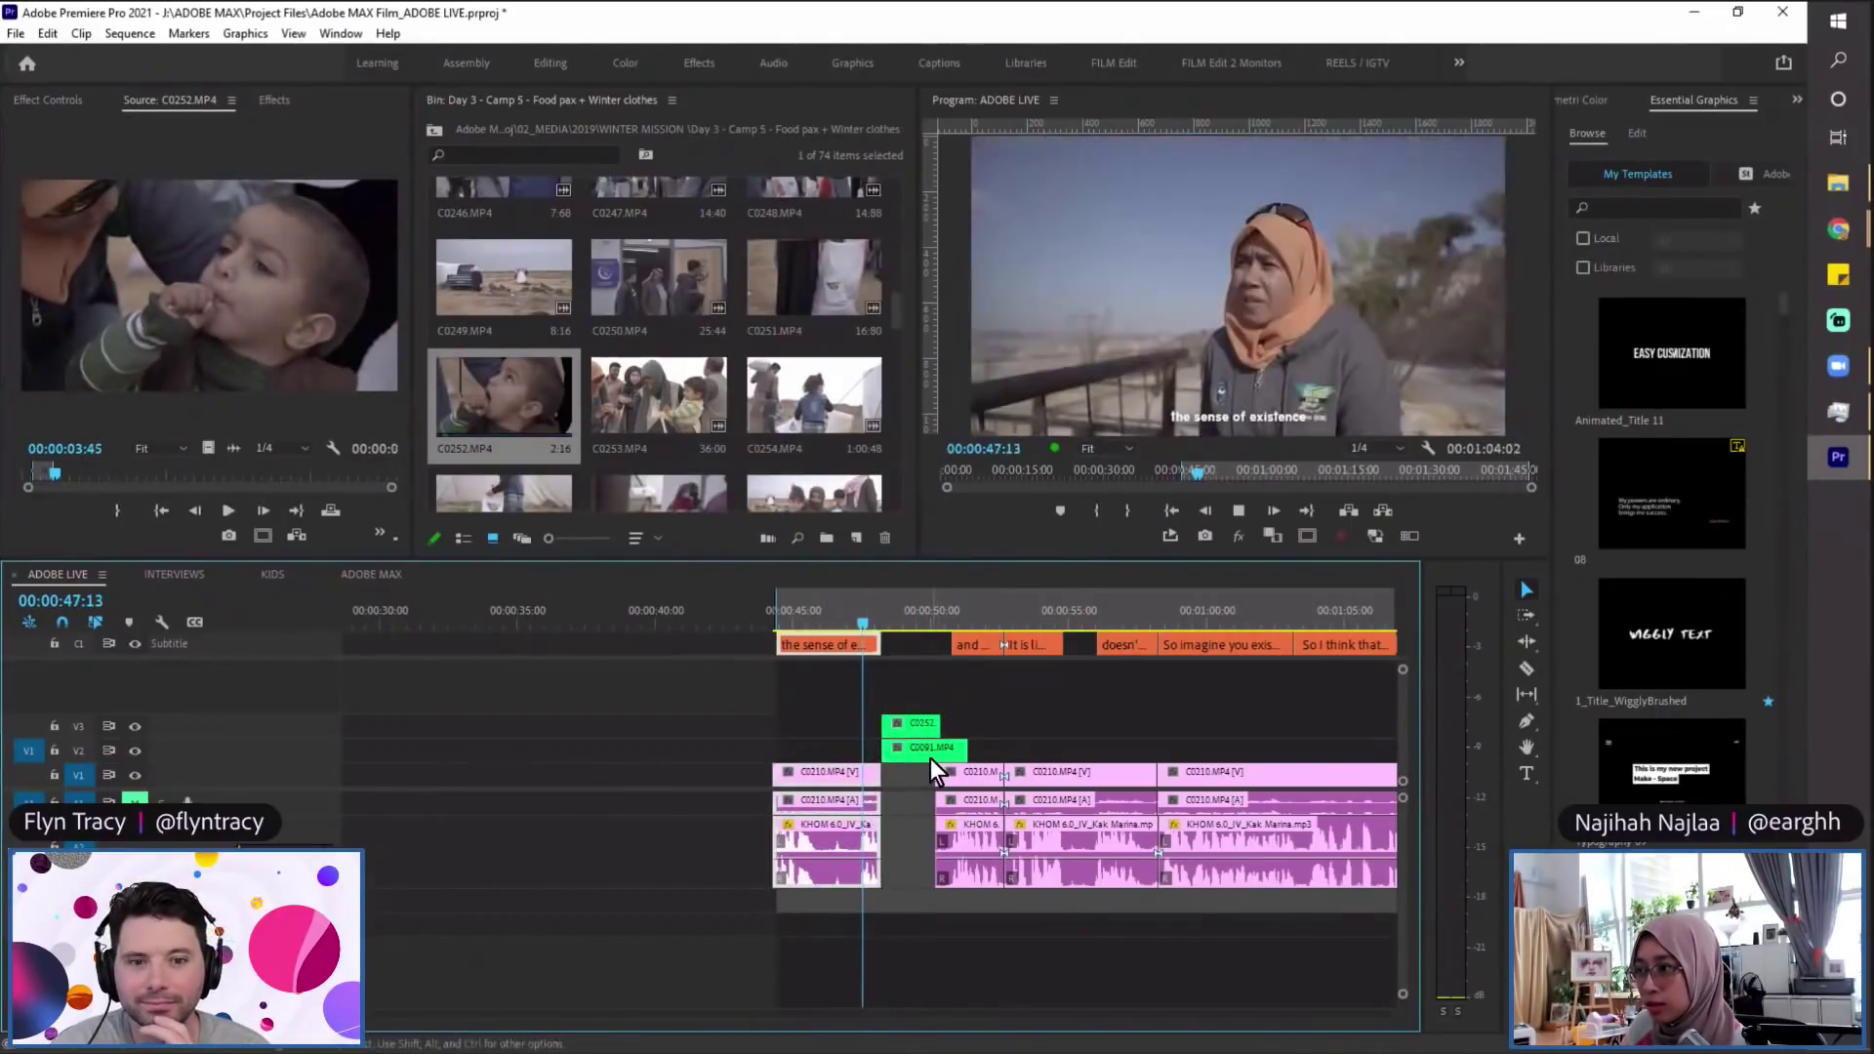
key(space)
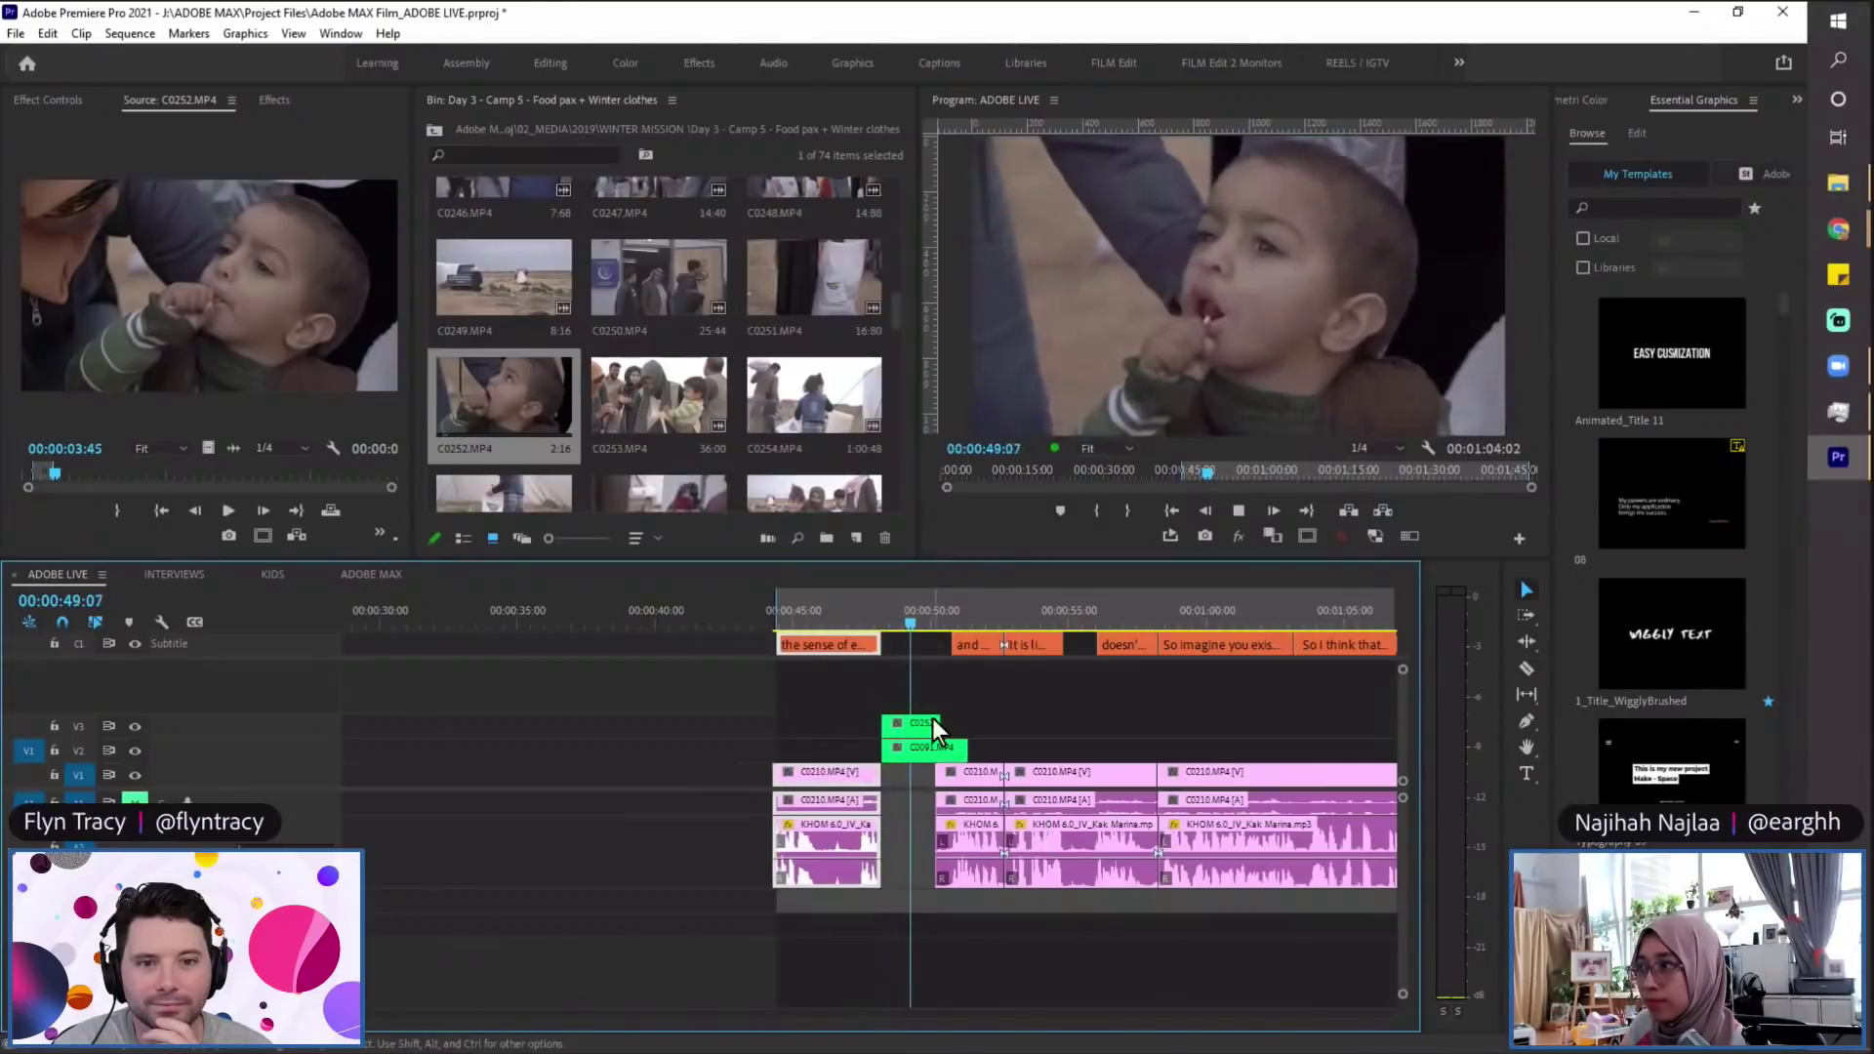
Step: Remove C0091.MP4 from V2, move C0252.MP4 down into its place, and set the playhead to 00:00:49:04
click(927, 741)
drag(912, 726, 915, 746)
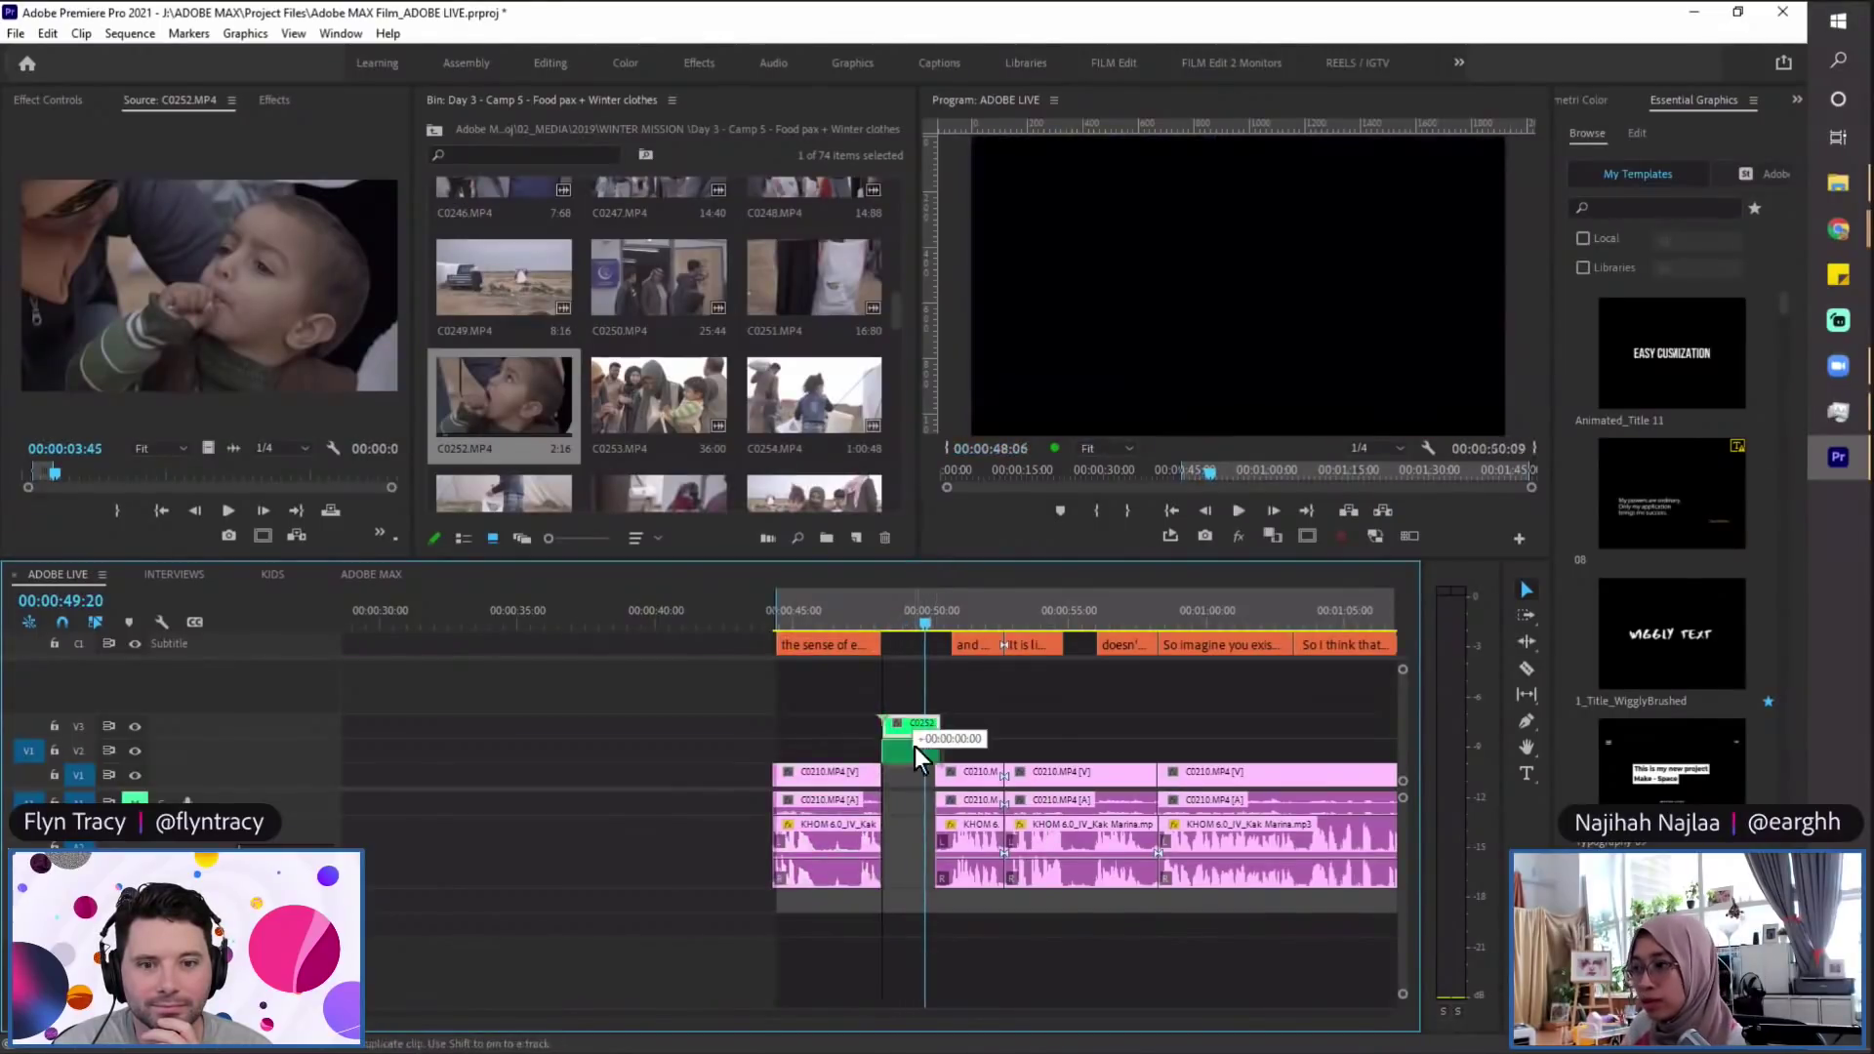
click(870, 613)
click(911, 611)
Step: Rate-stretch C0252.MP4 to 77.14% speed so it extends over the start of the second interview clip, and play it back
scroll(943, 752, up, 2)
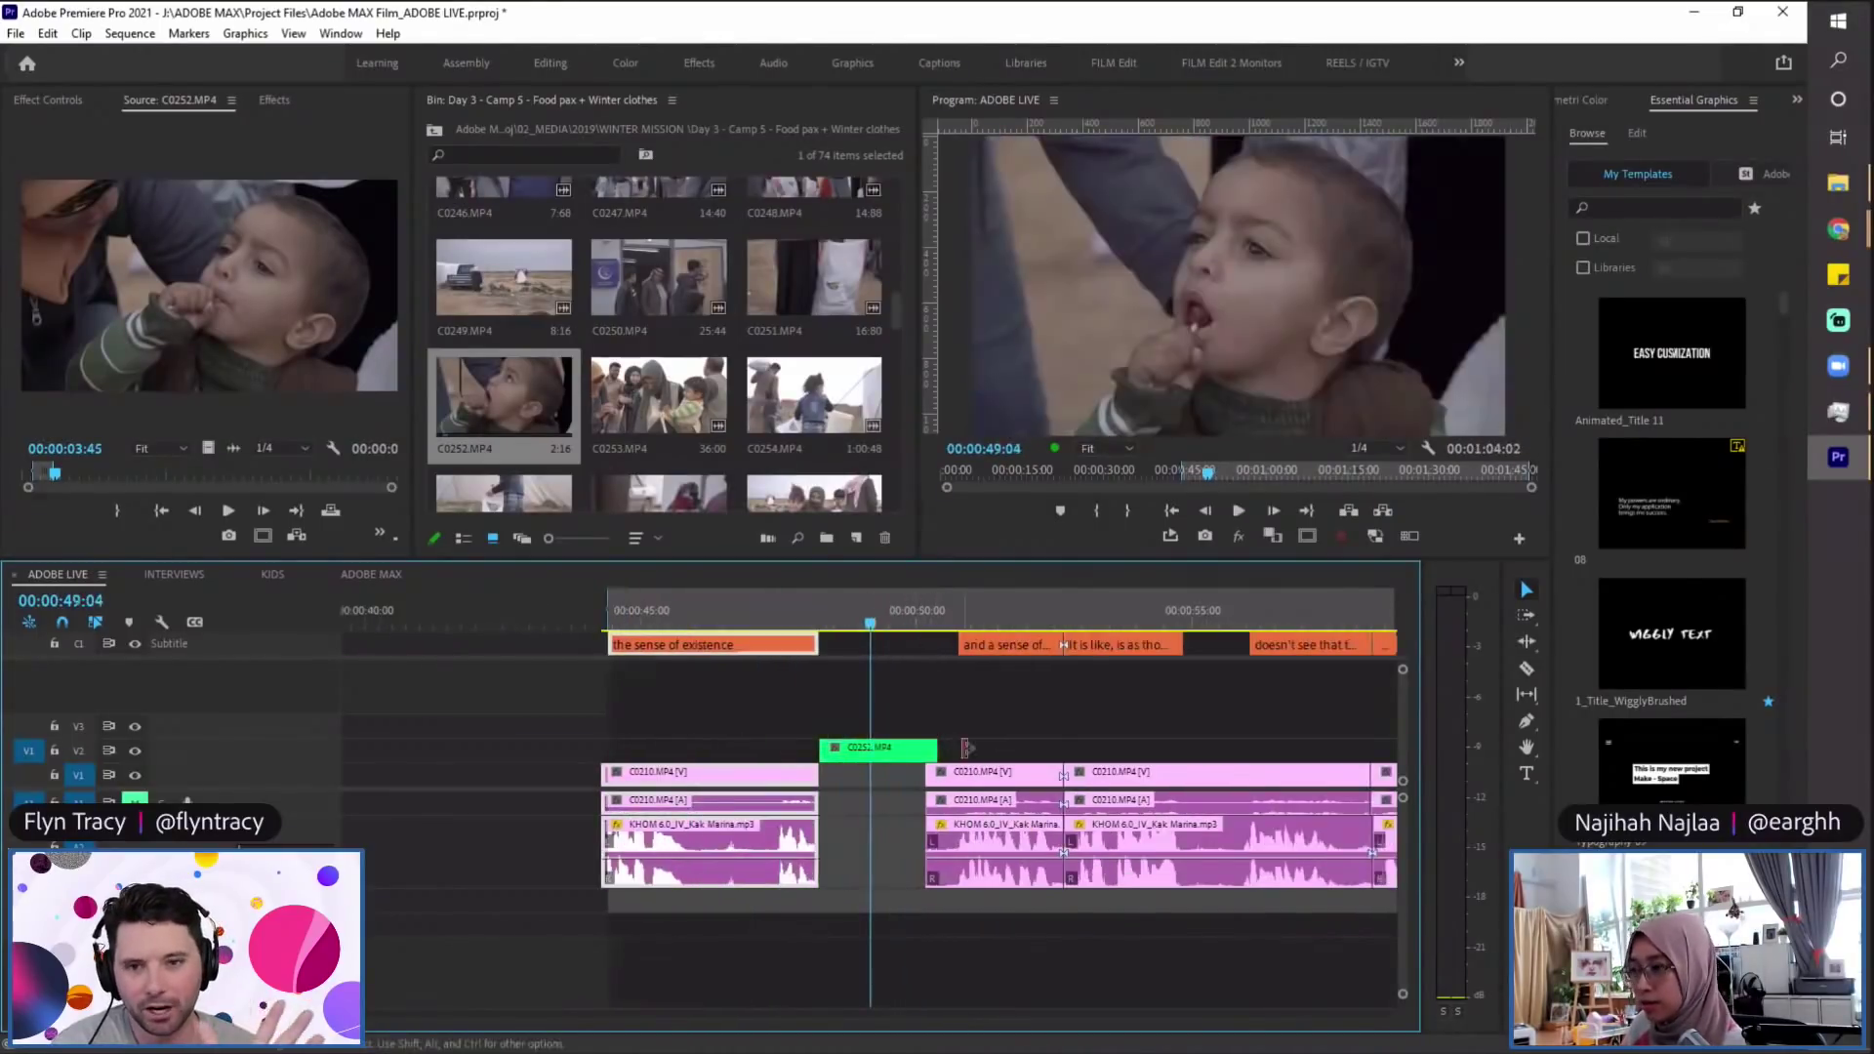
drag(937, 754, 973, 752)
click(818, 606)
key(space)
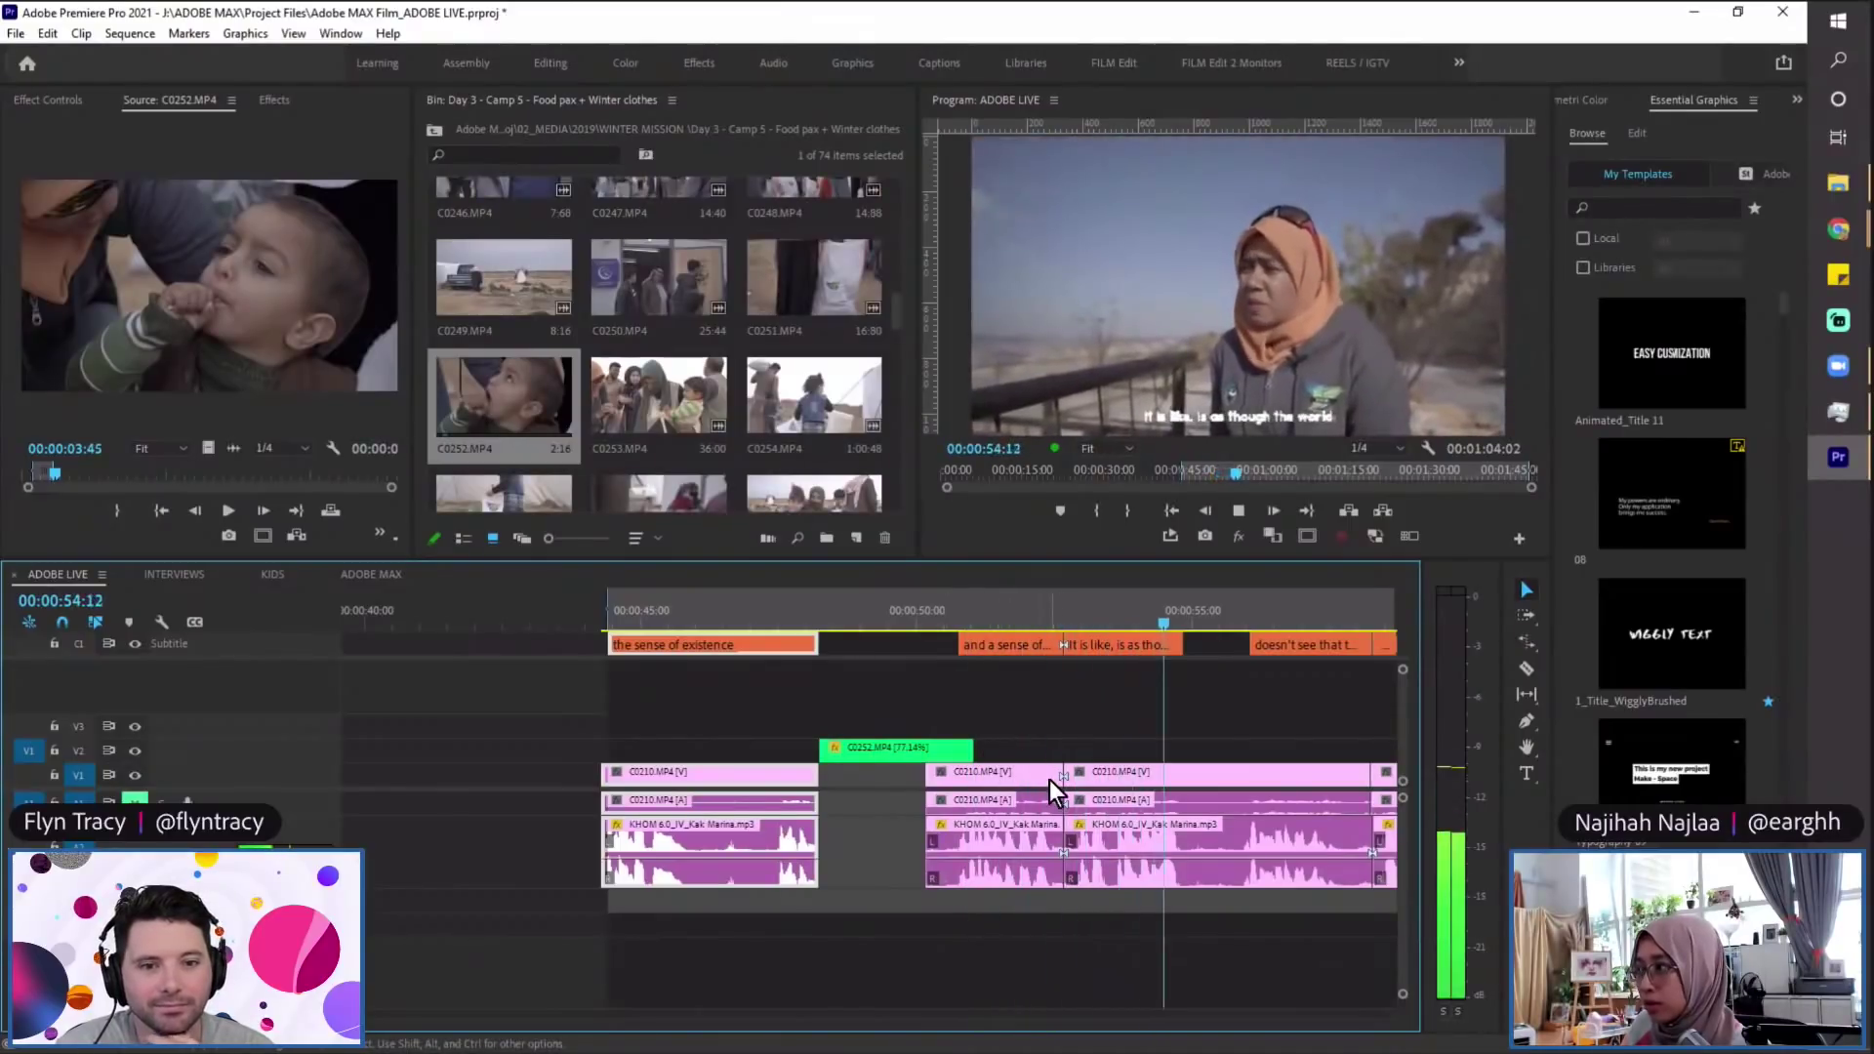
Step: Replay the interview from the first clip through the "doesn't see that they exist" line and stop at 00:00:56:22
key(space)
click(687, 615)
key(space)
click(621, 617)
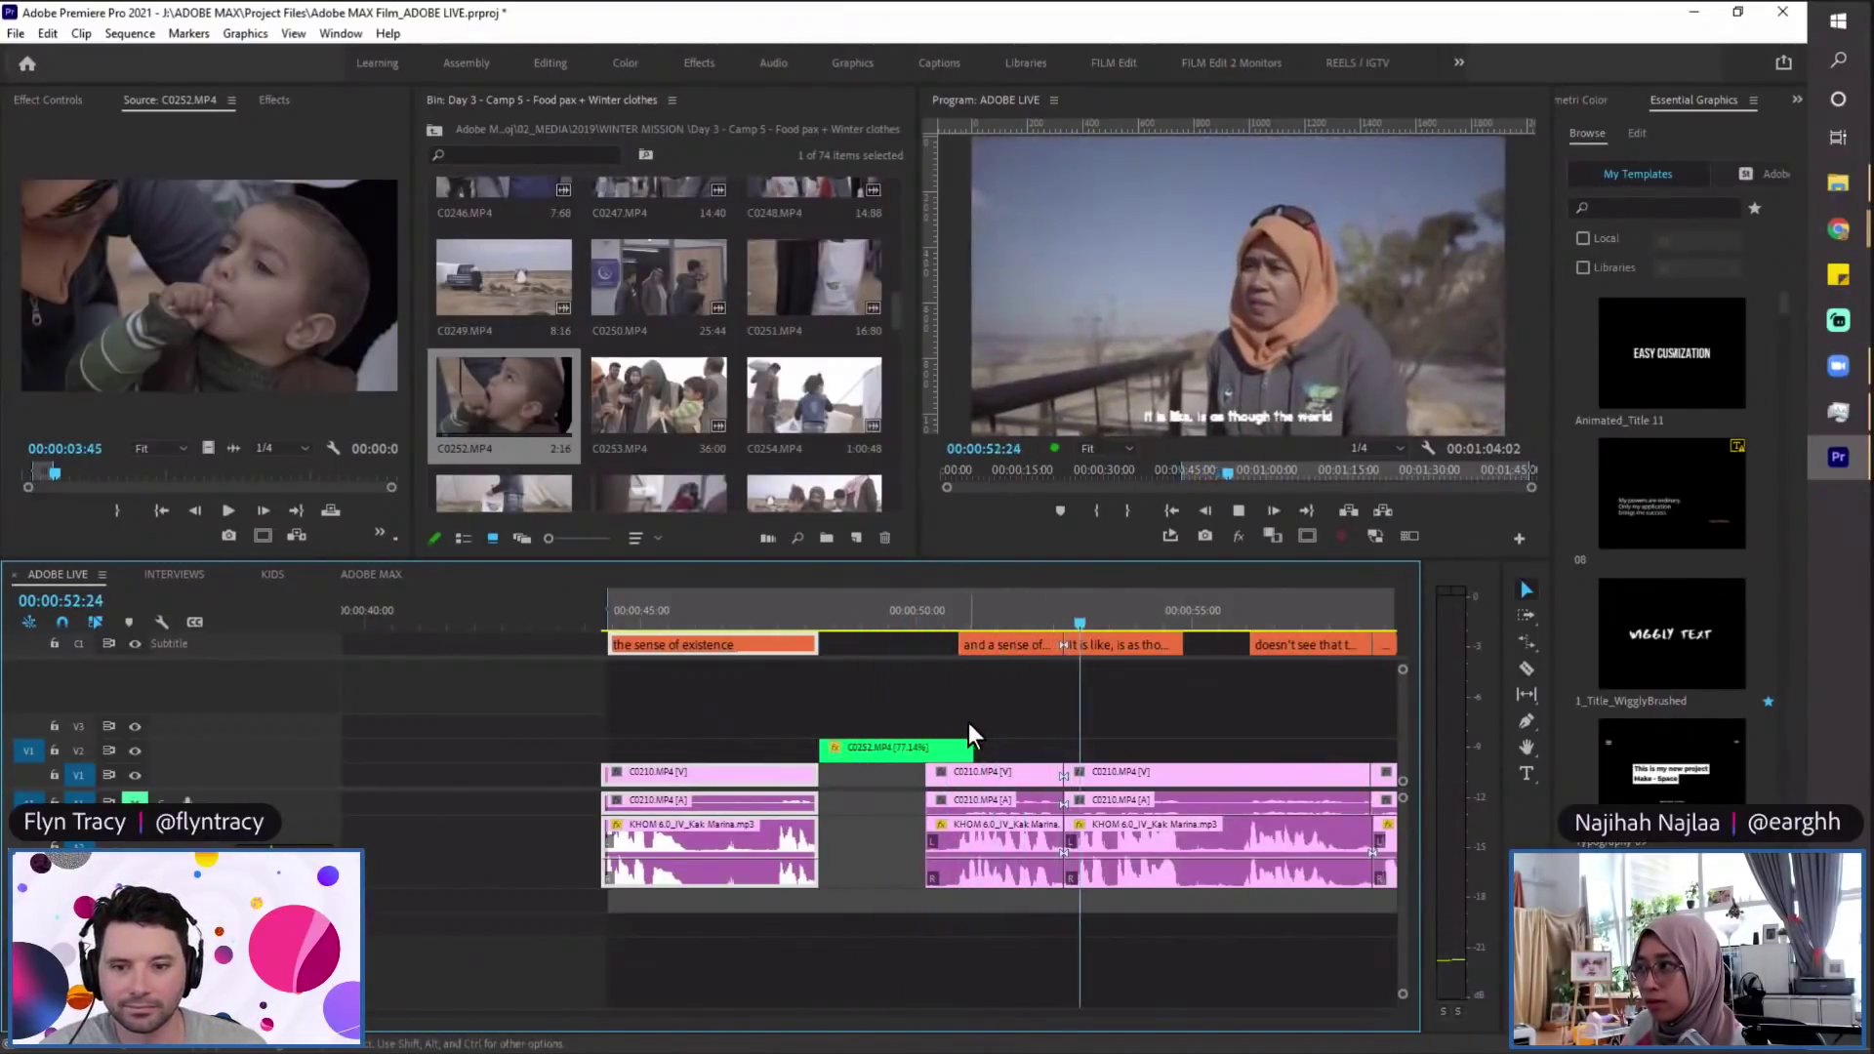
scroll(1040, 730, down, 4)
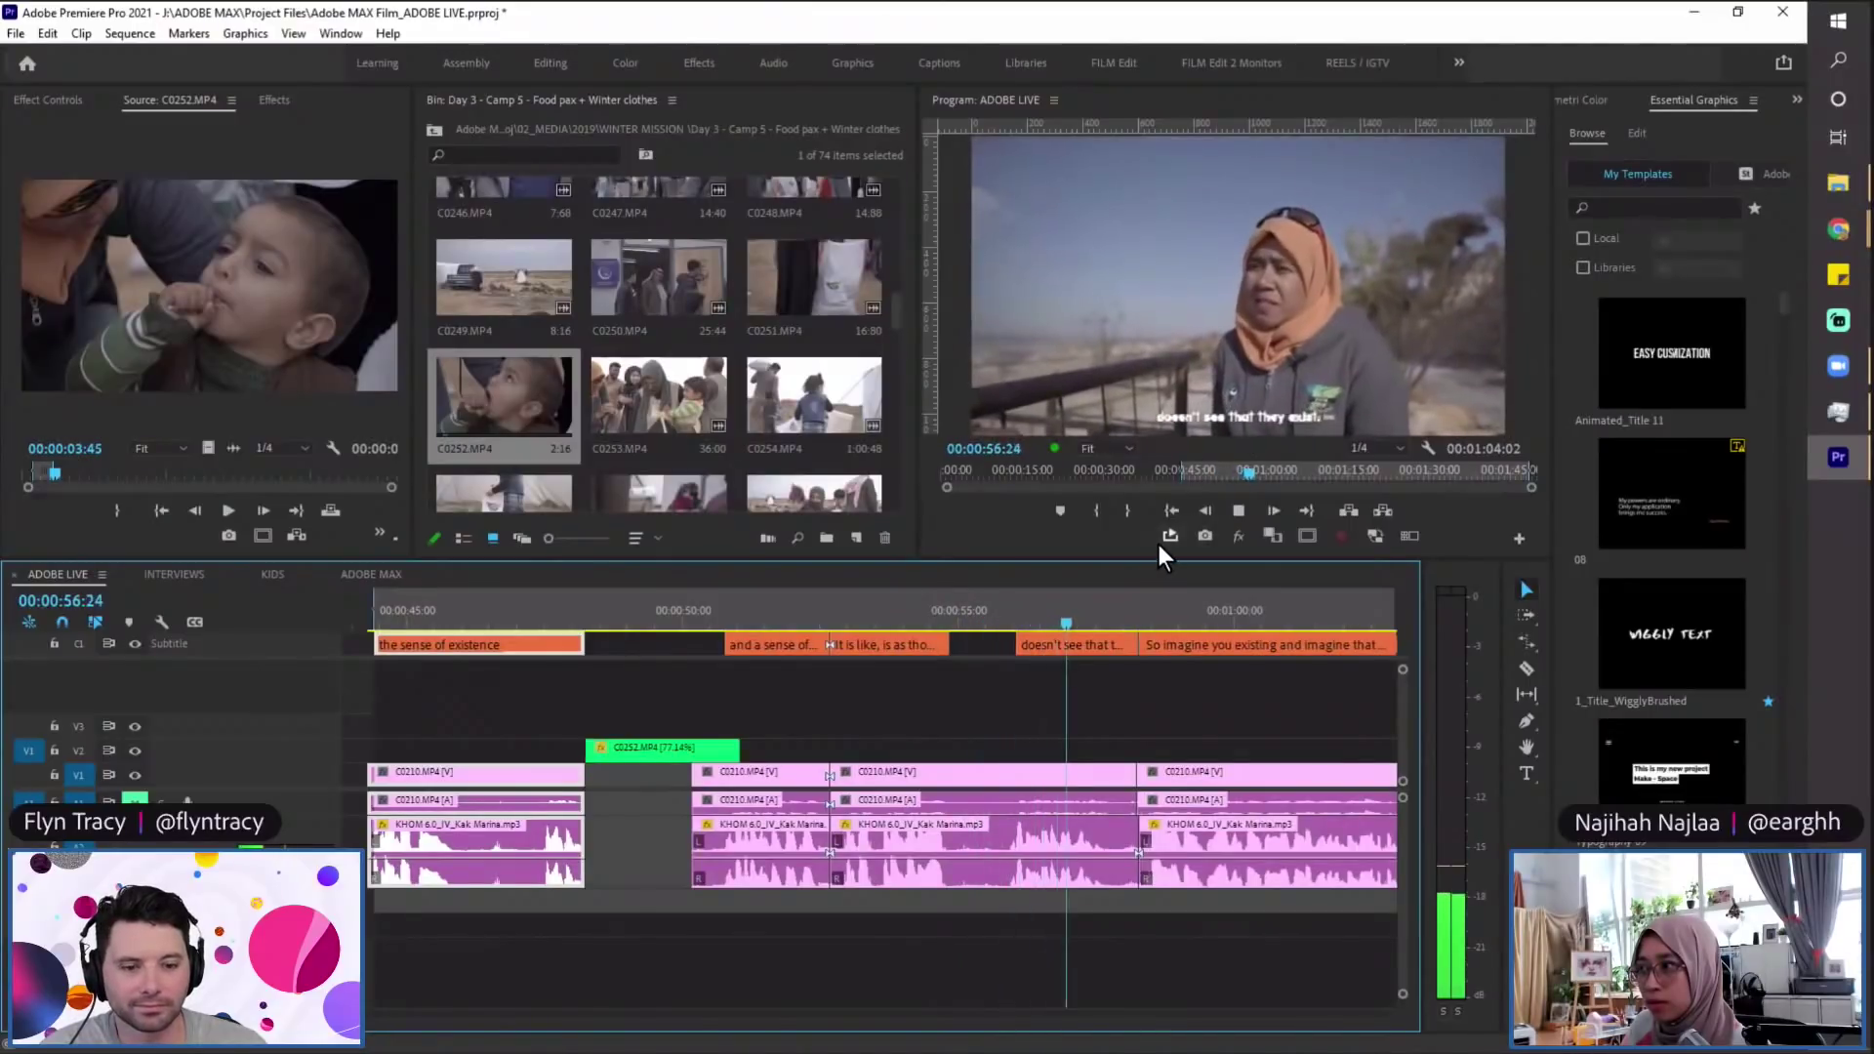
key(space)
drag(1074, 618, 1011, 623)
scroll(1078, 684, down, 3)
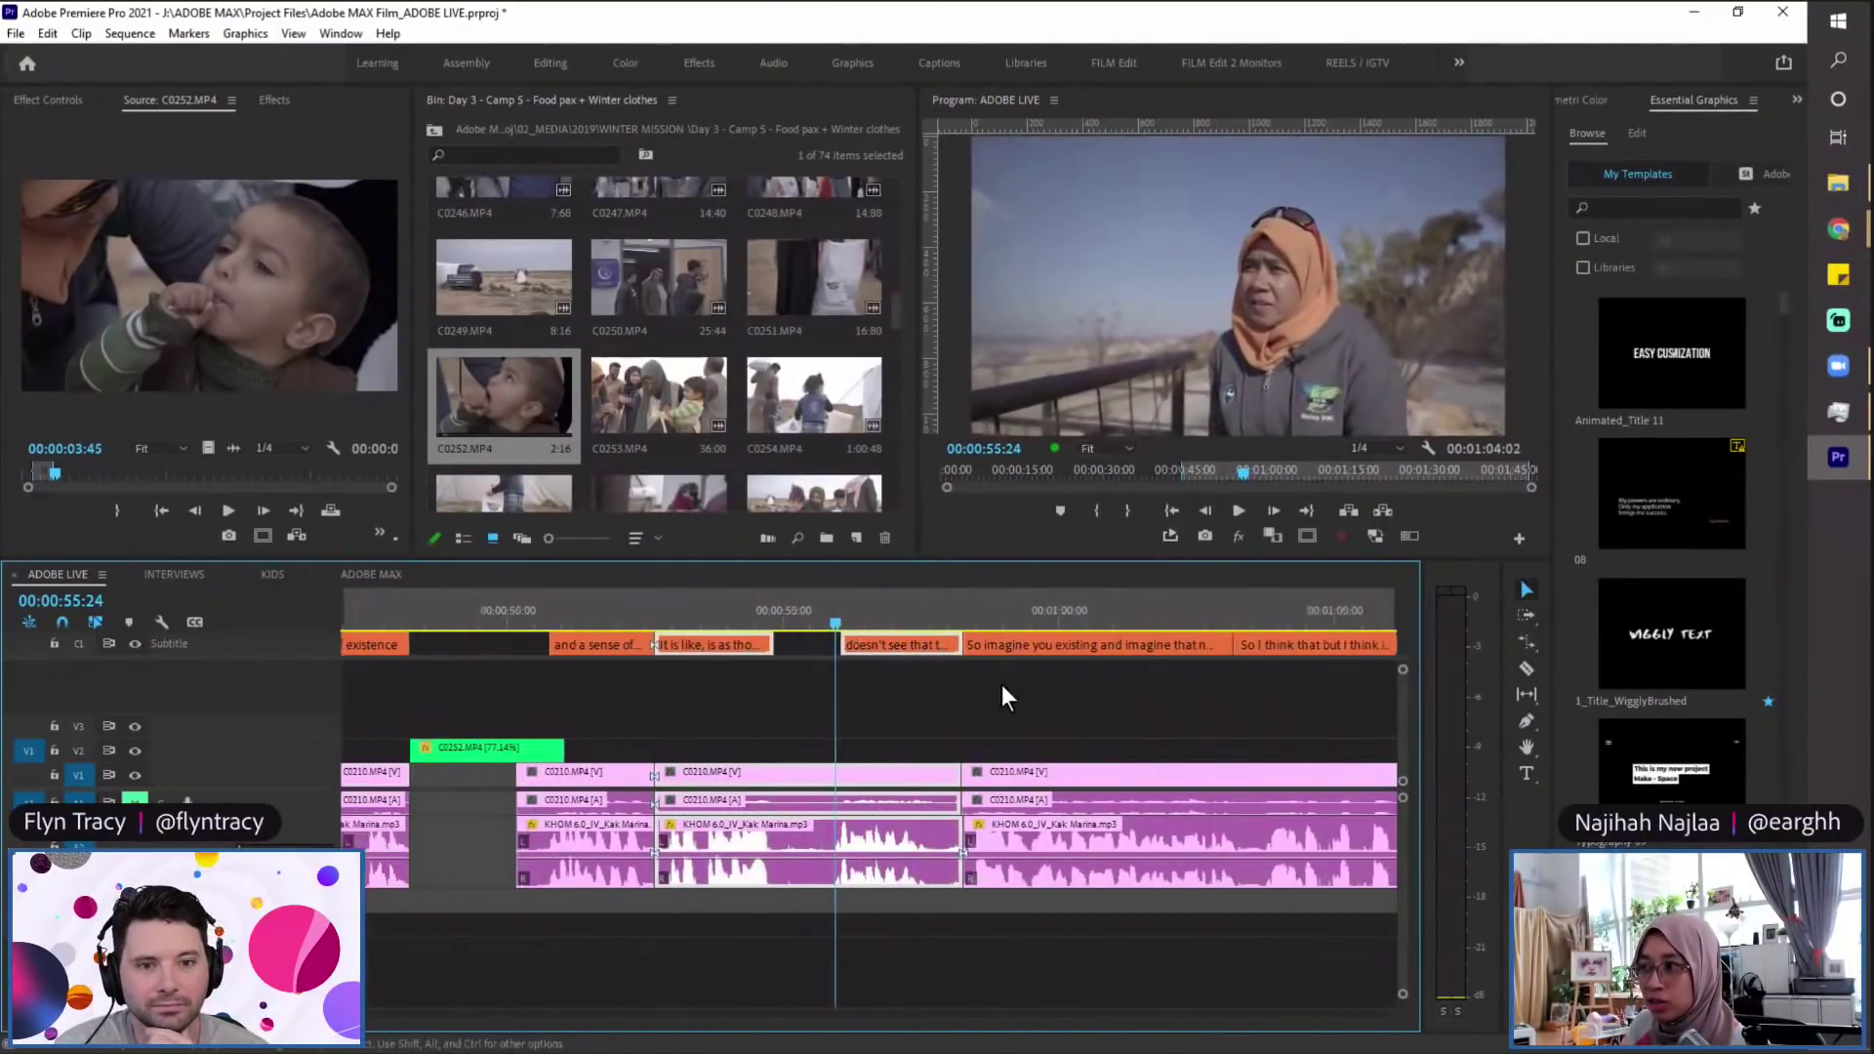
click(799, 616)
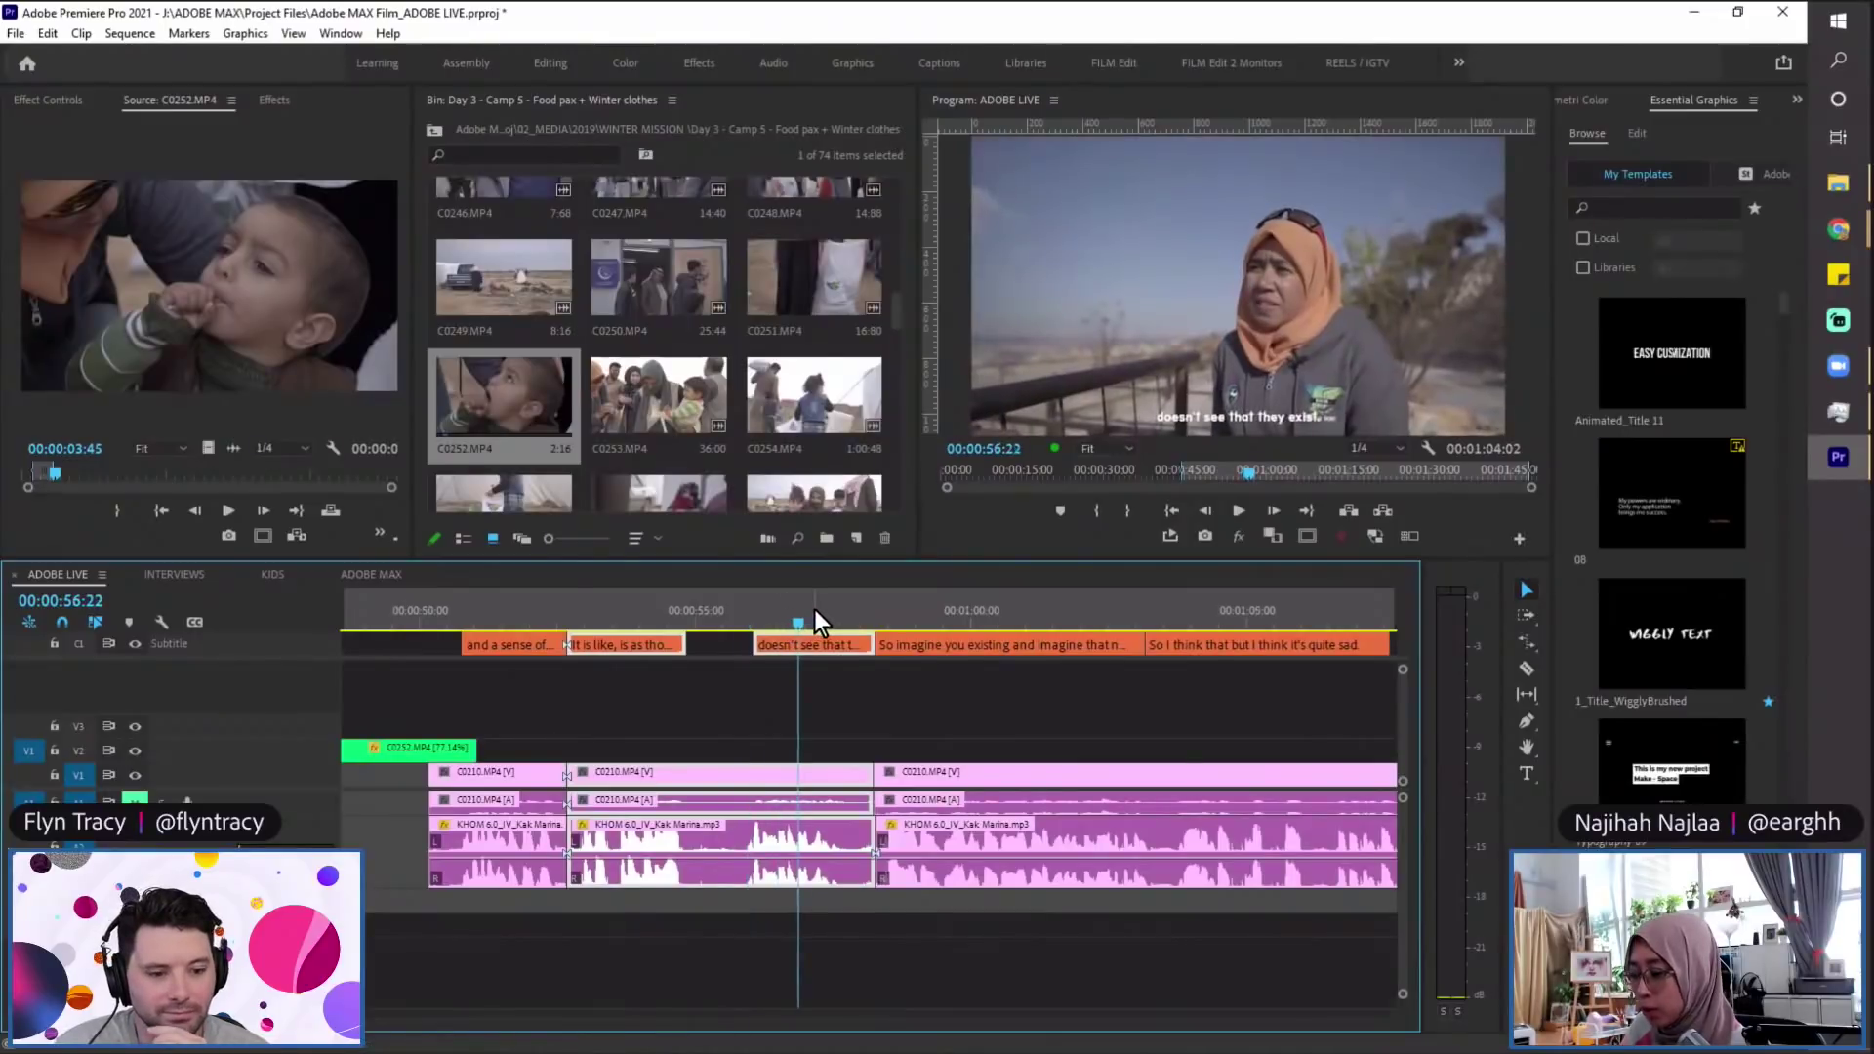
key(minus)
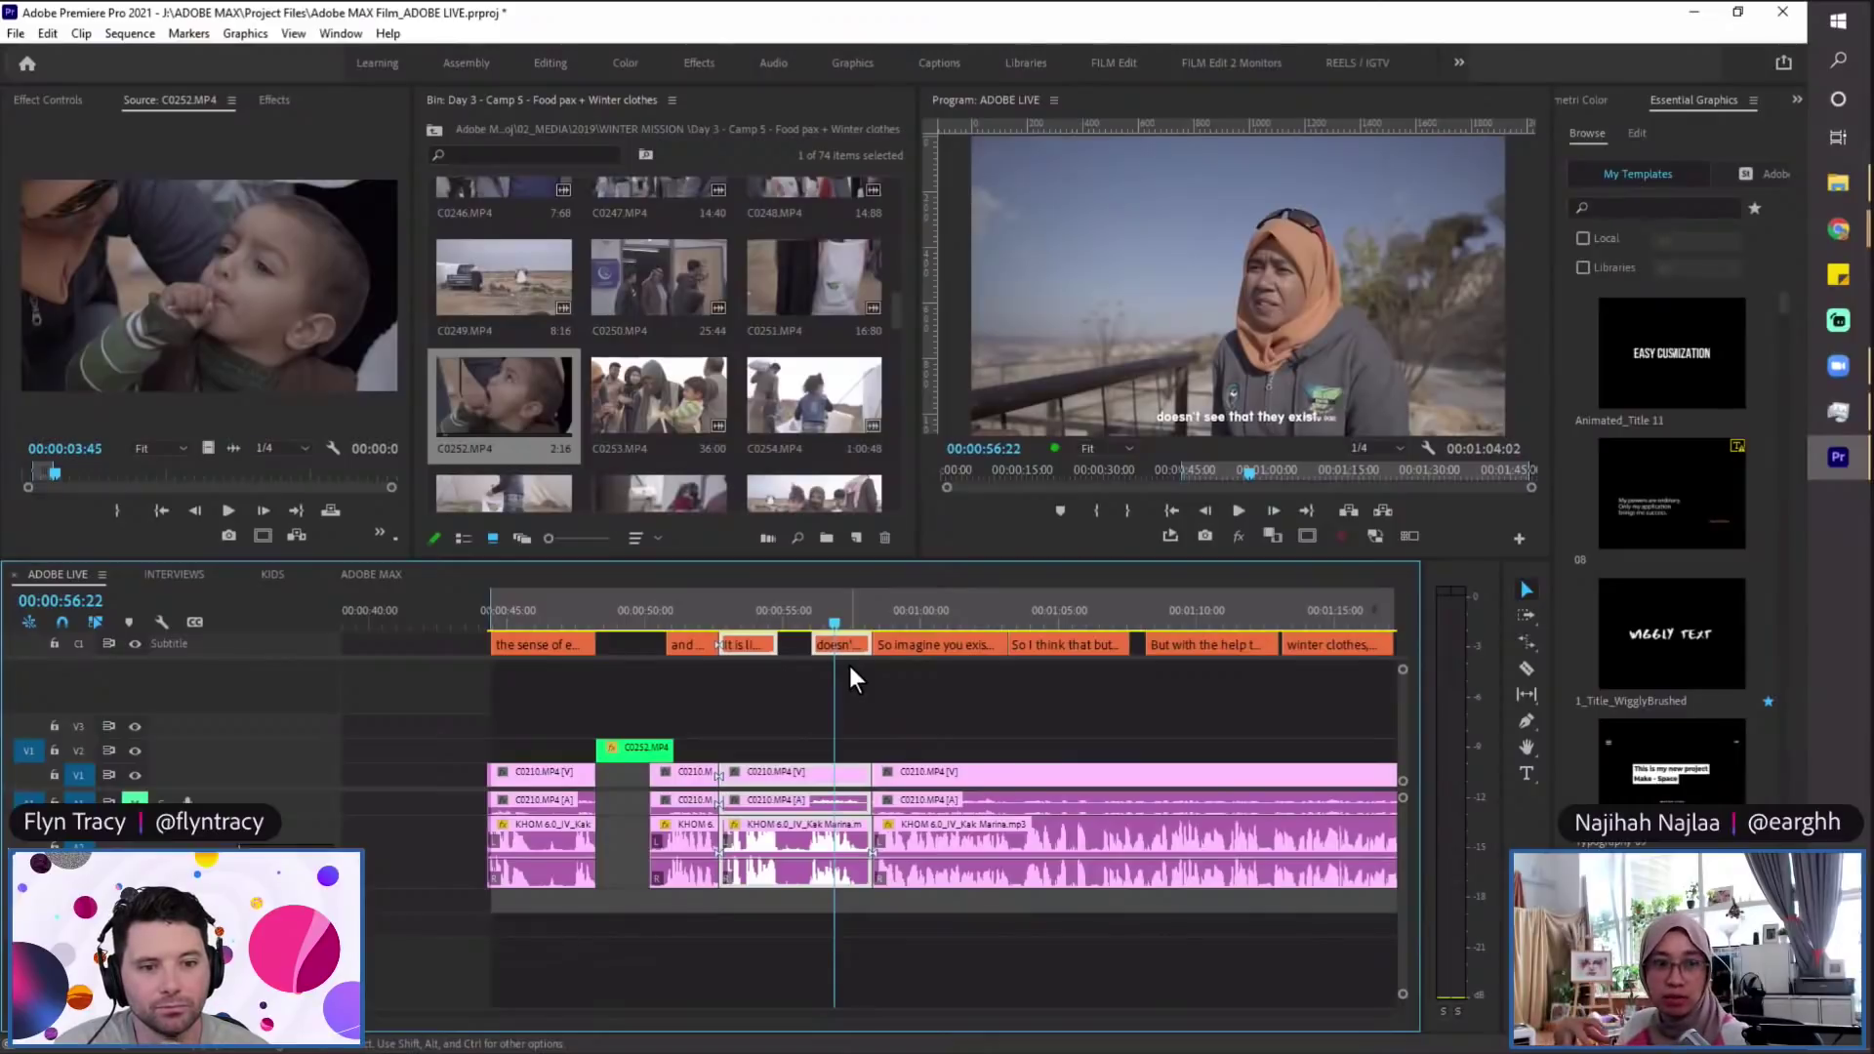
Step: Shift all clips and subtitles from "So imagine you existing" onward later, leaving a gap of about 2.3 seconds, and save the project
drag(835, 619, 850, 617)
key(a)
click(913, 807)
key(v)
drag(943, 644, 1009, 661)
click(811, 619)
key(ctrl+s)
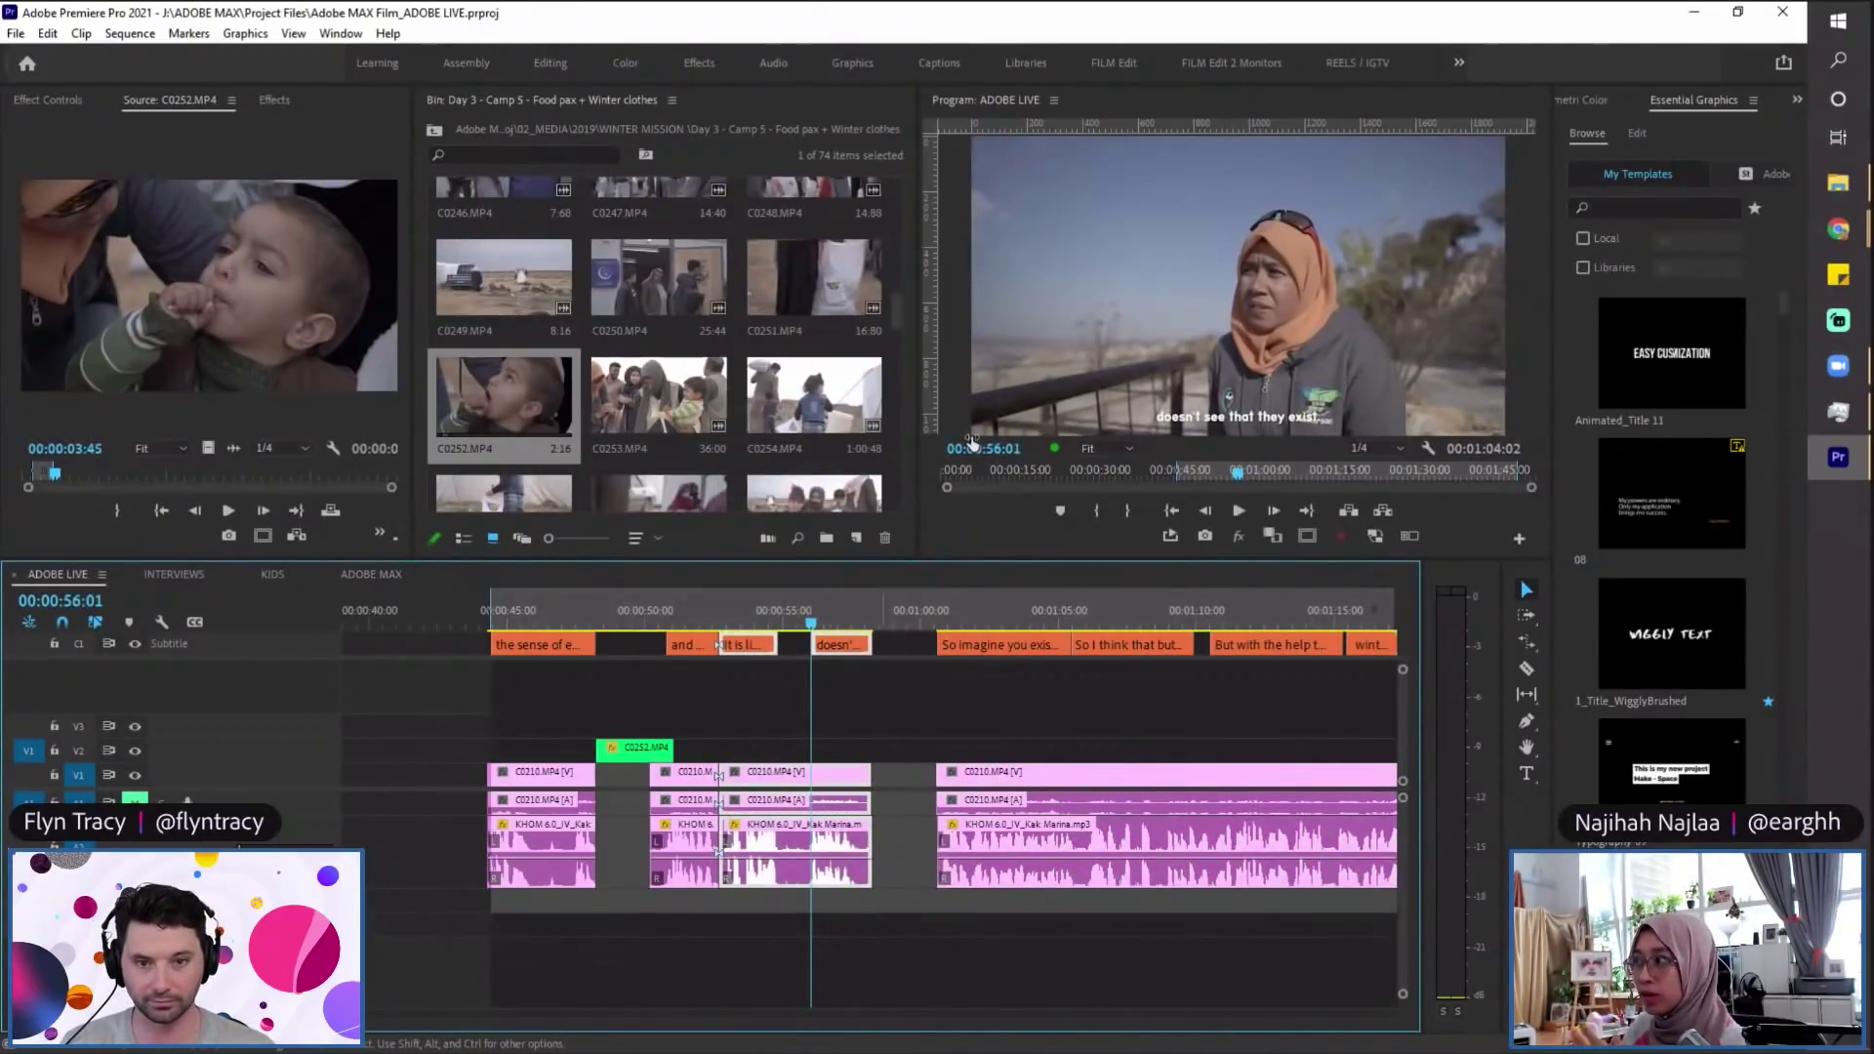
Step: Place the playhead at 00:00:57:22, near the end of the "doesn't see that they exist" subtitle
click(828, 617)
scroll(857, 609, right, 3)
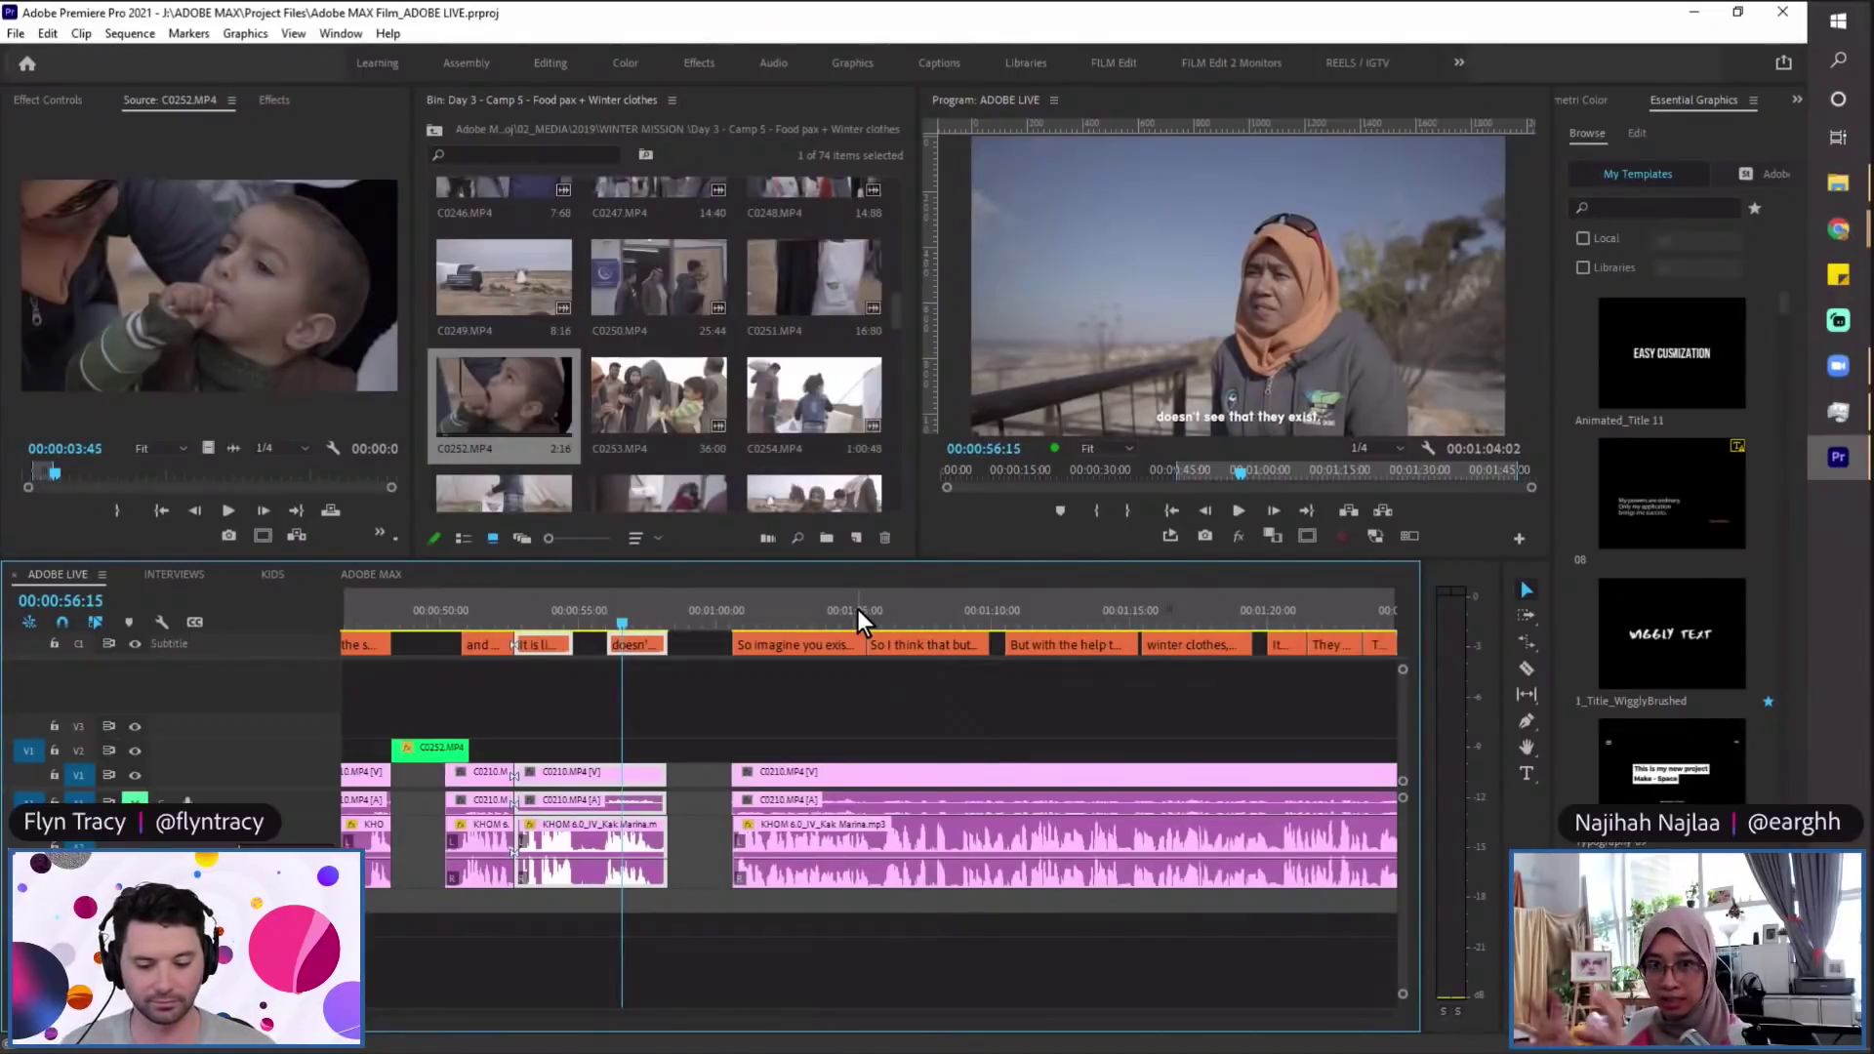
click(660, 622)
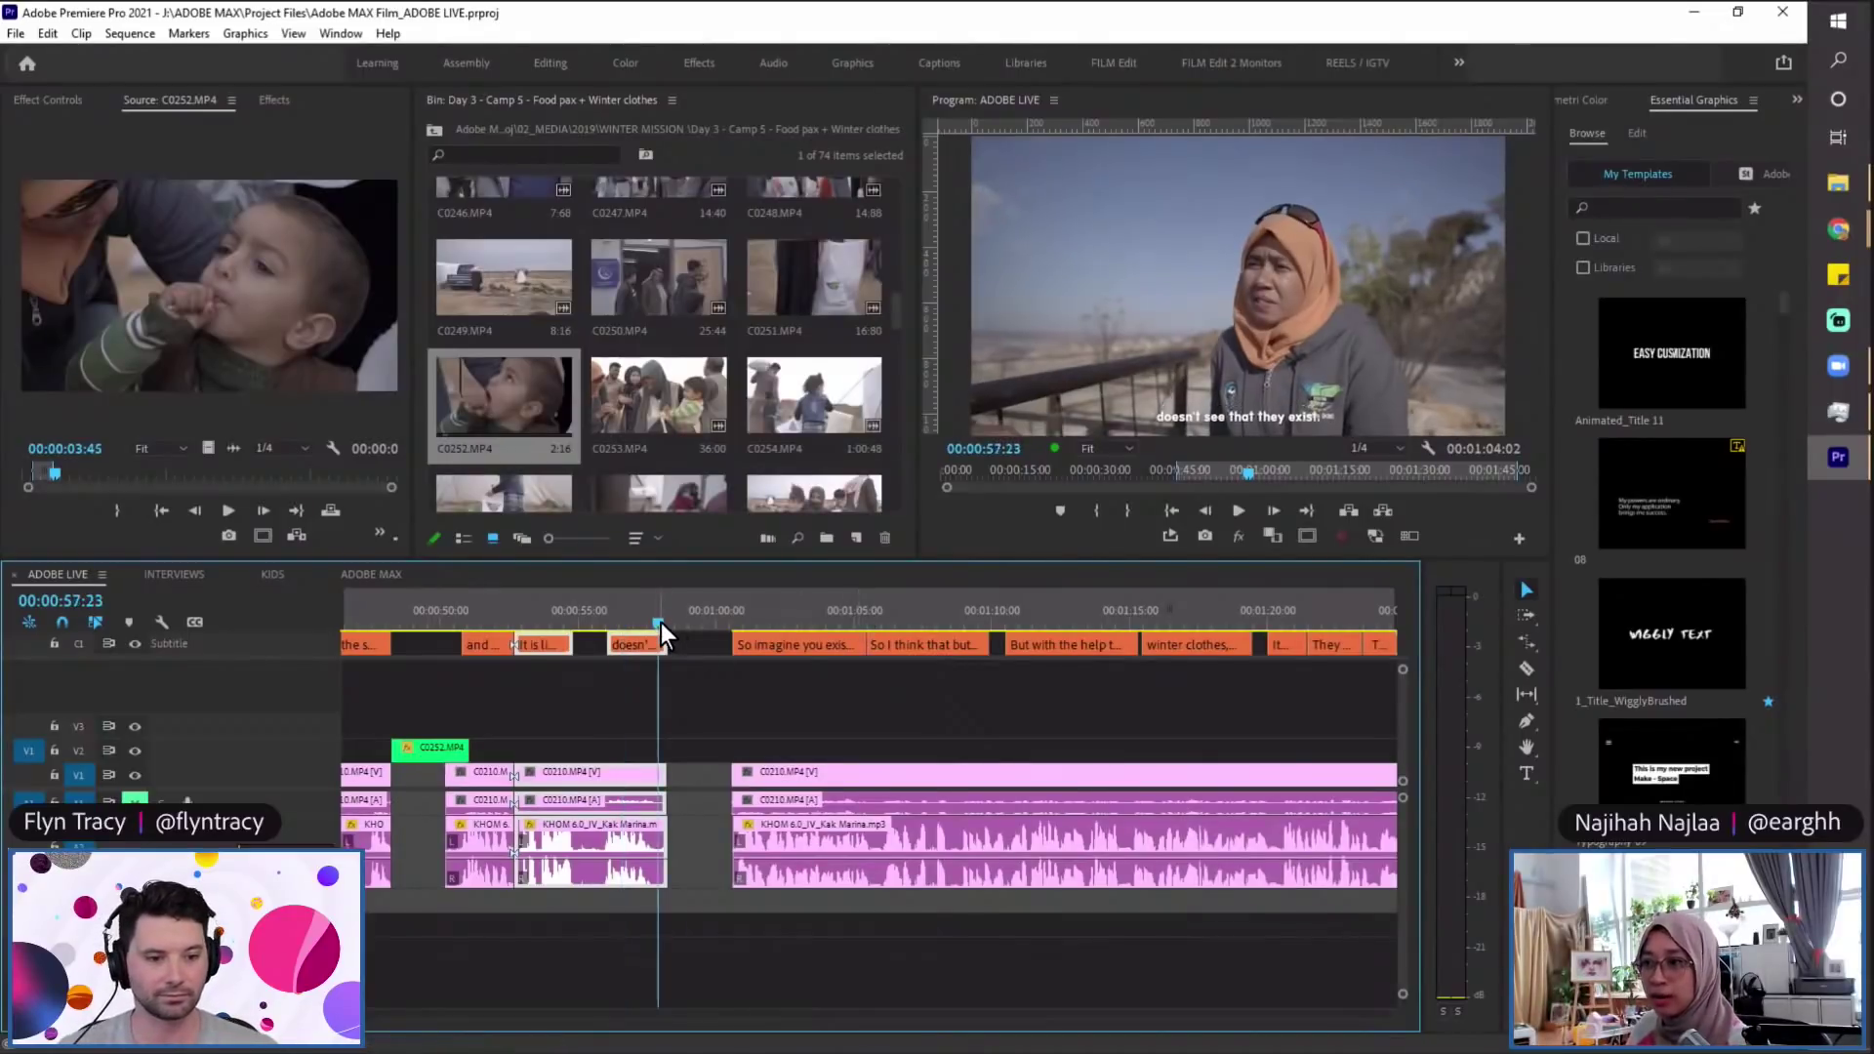
key(=)
click(869, 615)
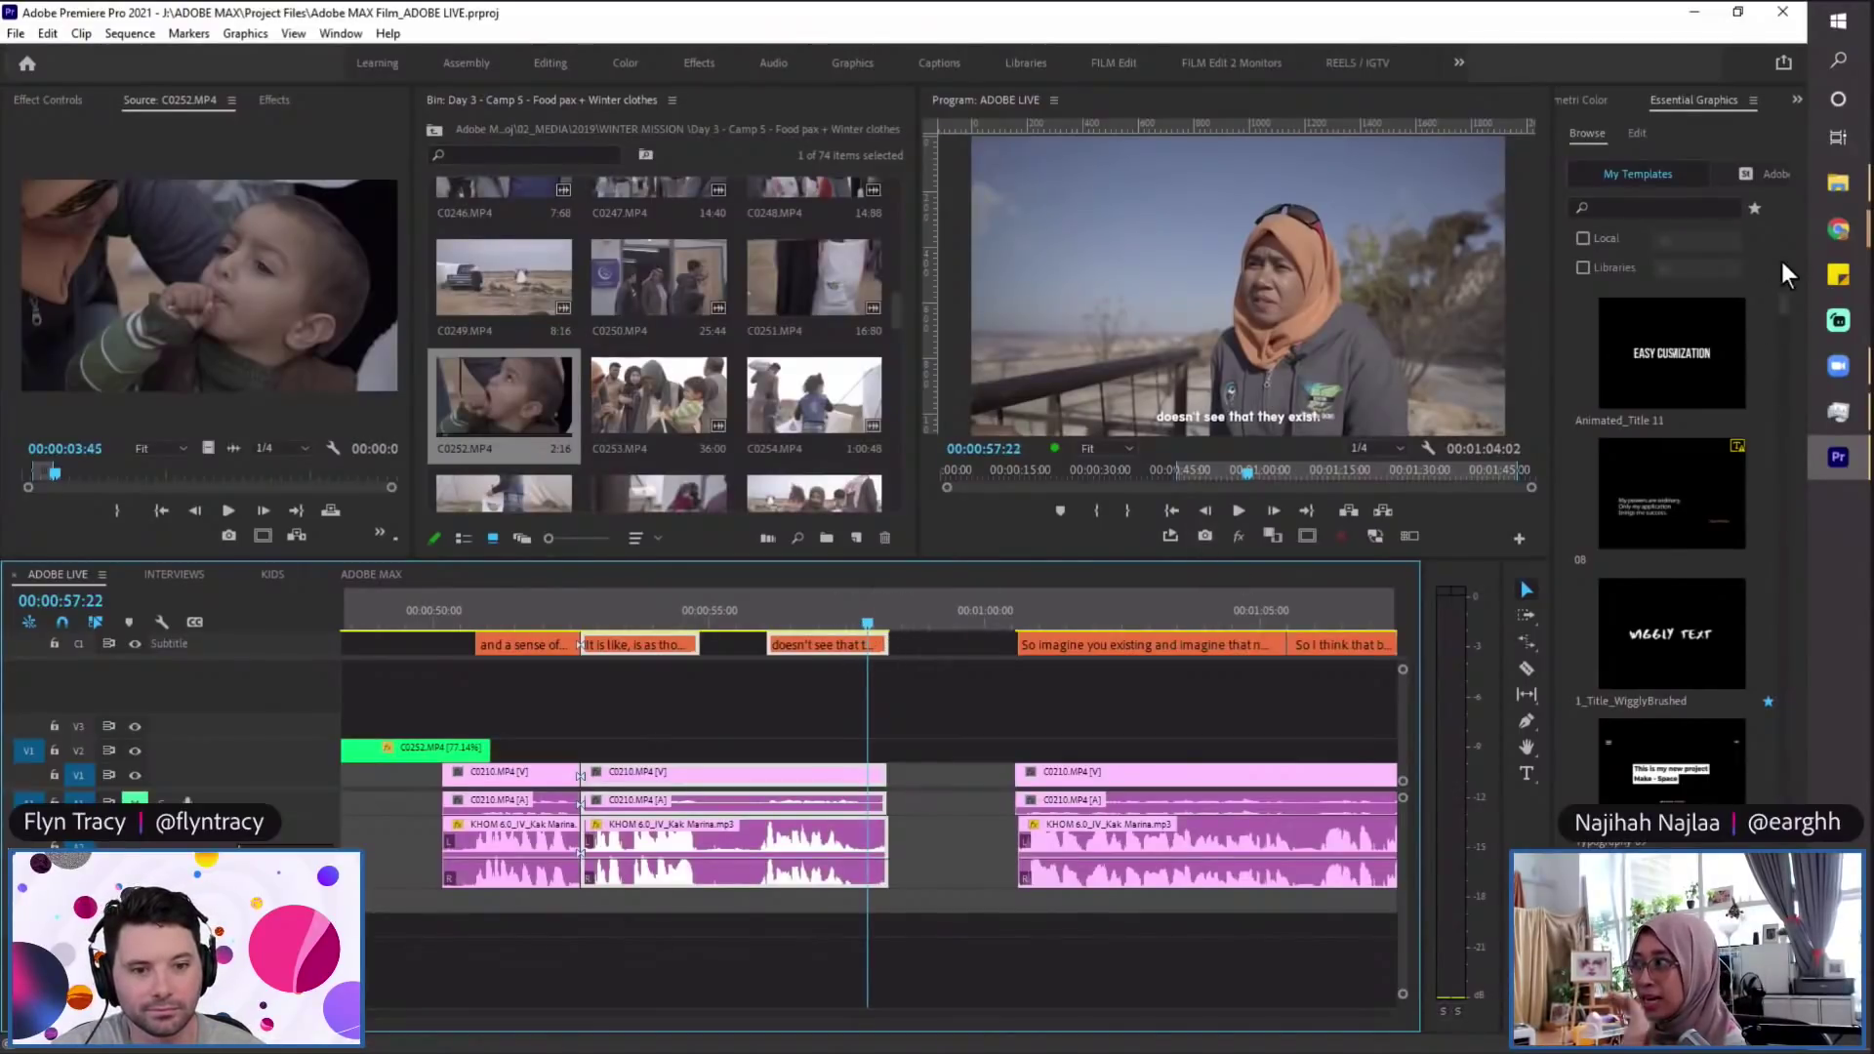
mouse_move(1839, 229)
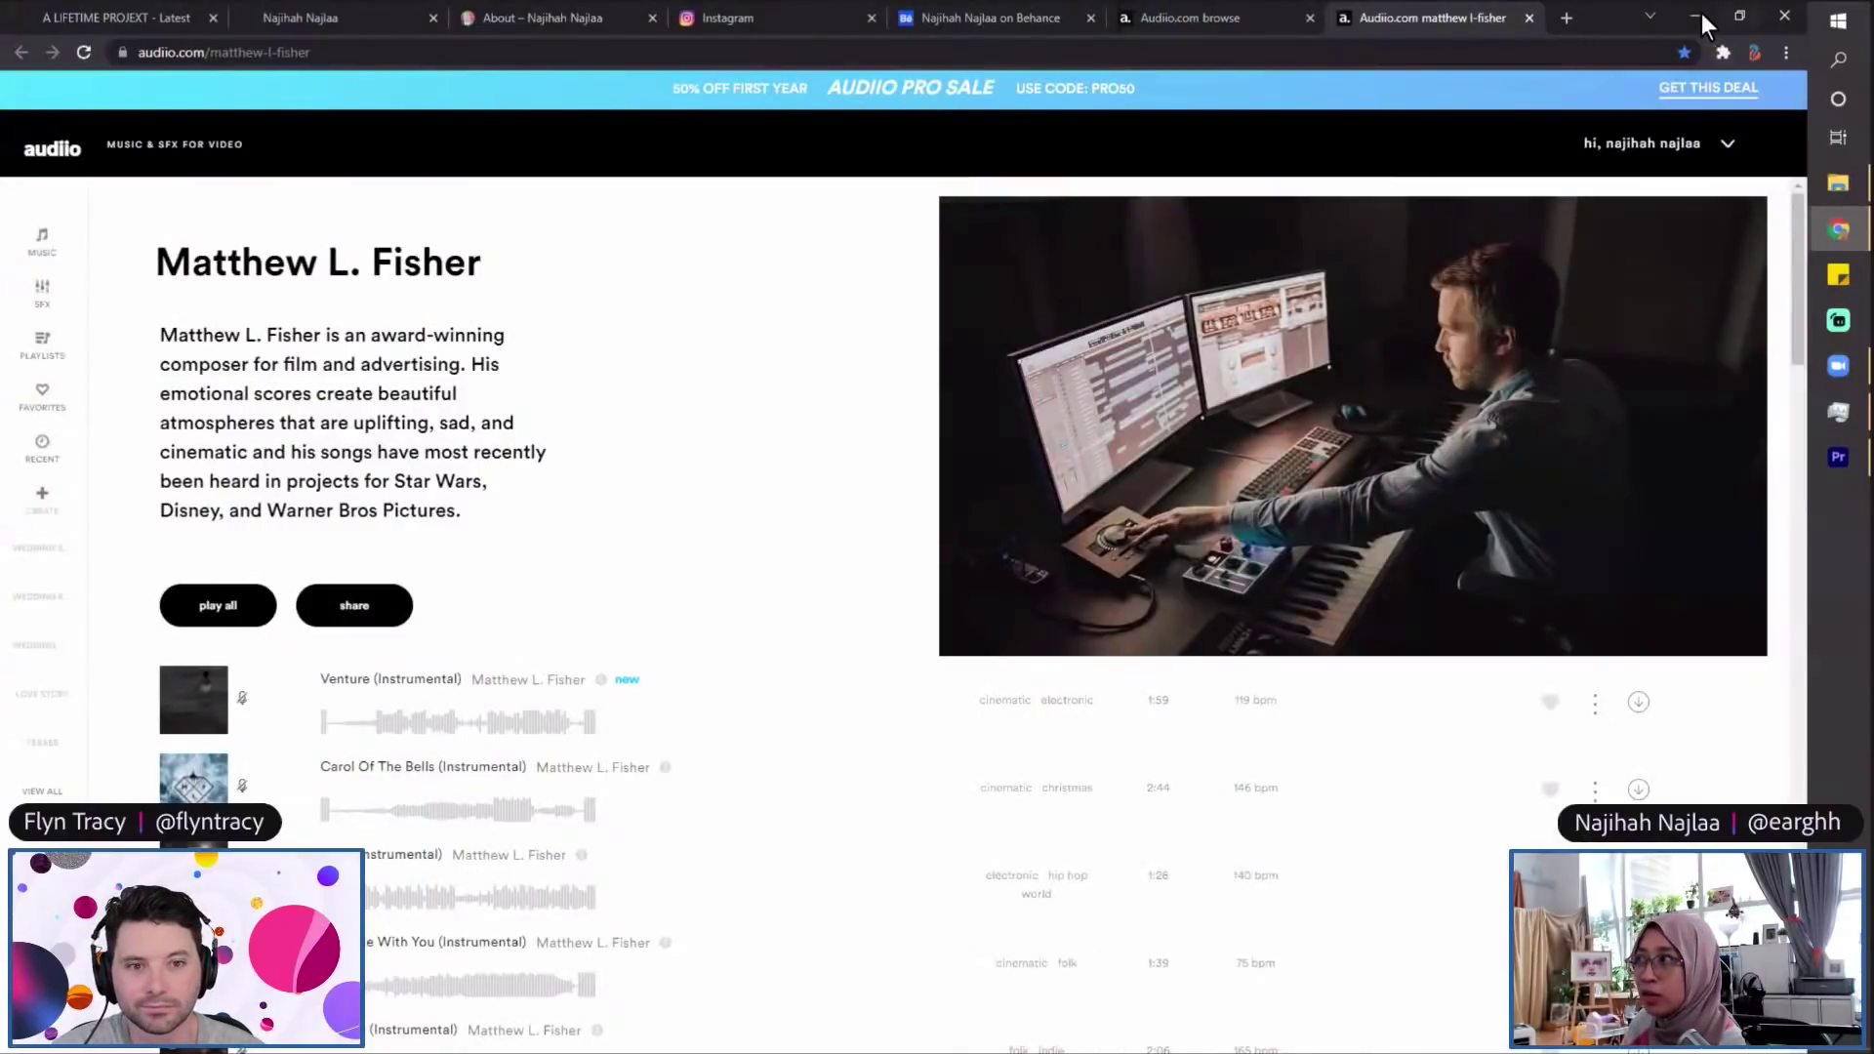
click(1699, 17)
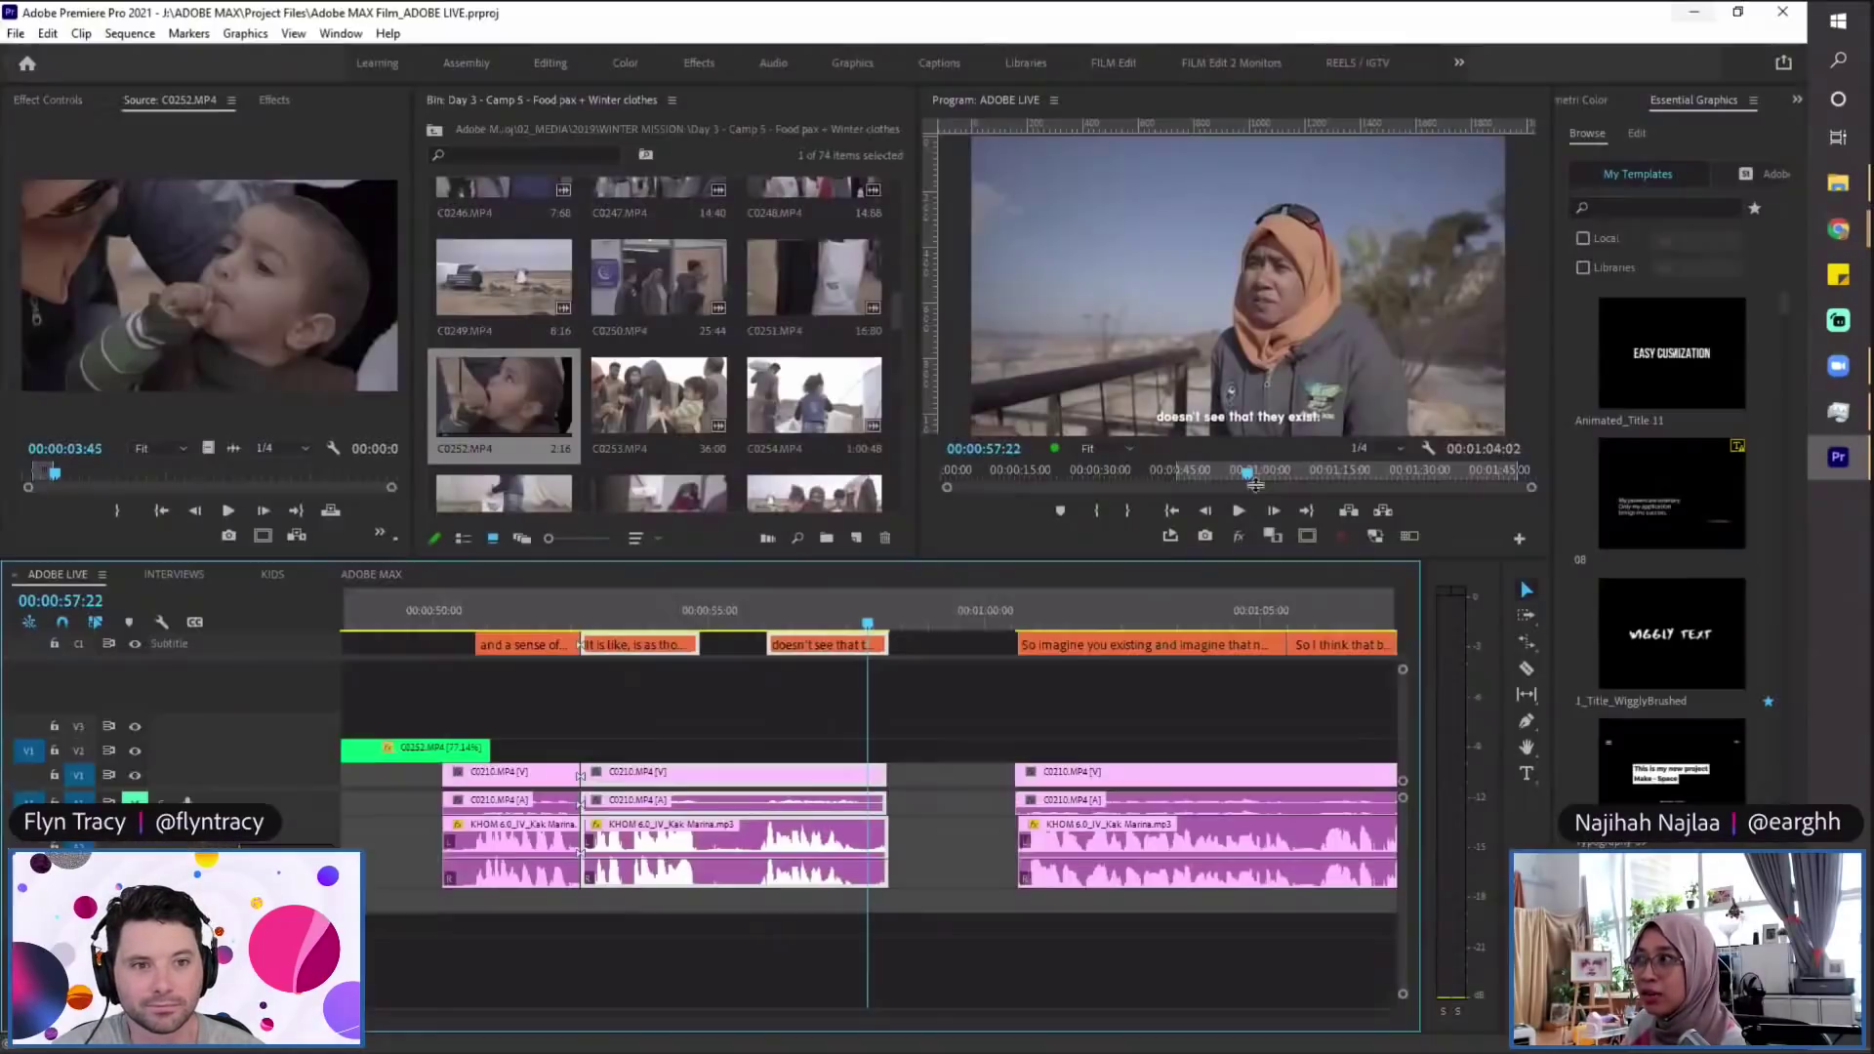
Step: Save the project and place the playhead at 00:00:58:08, at the start of the gap after the "doesn't see that they exist" clip
click(841, 605)
scroll(911, 664, down, 3)
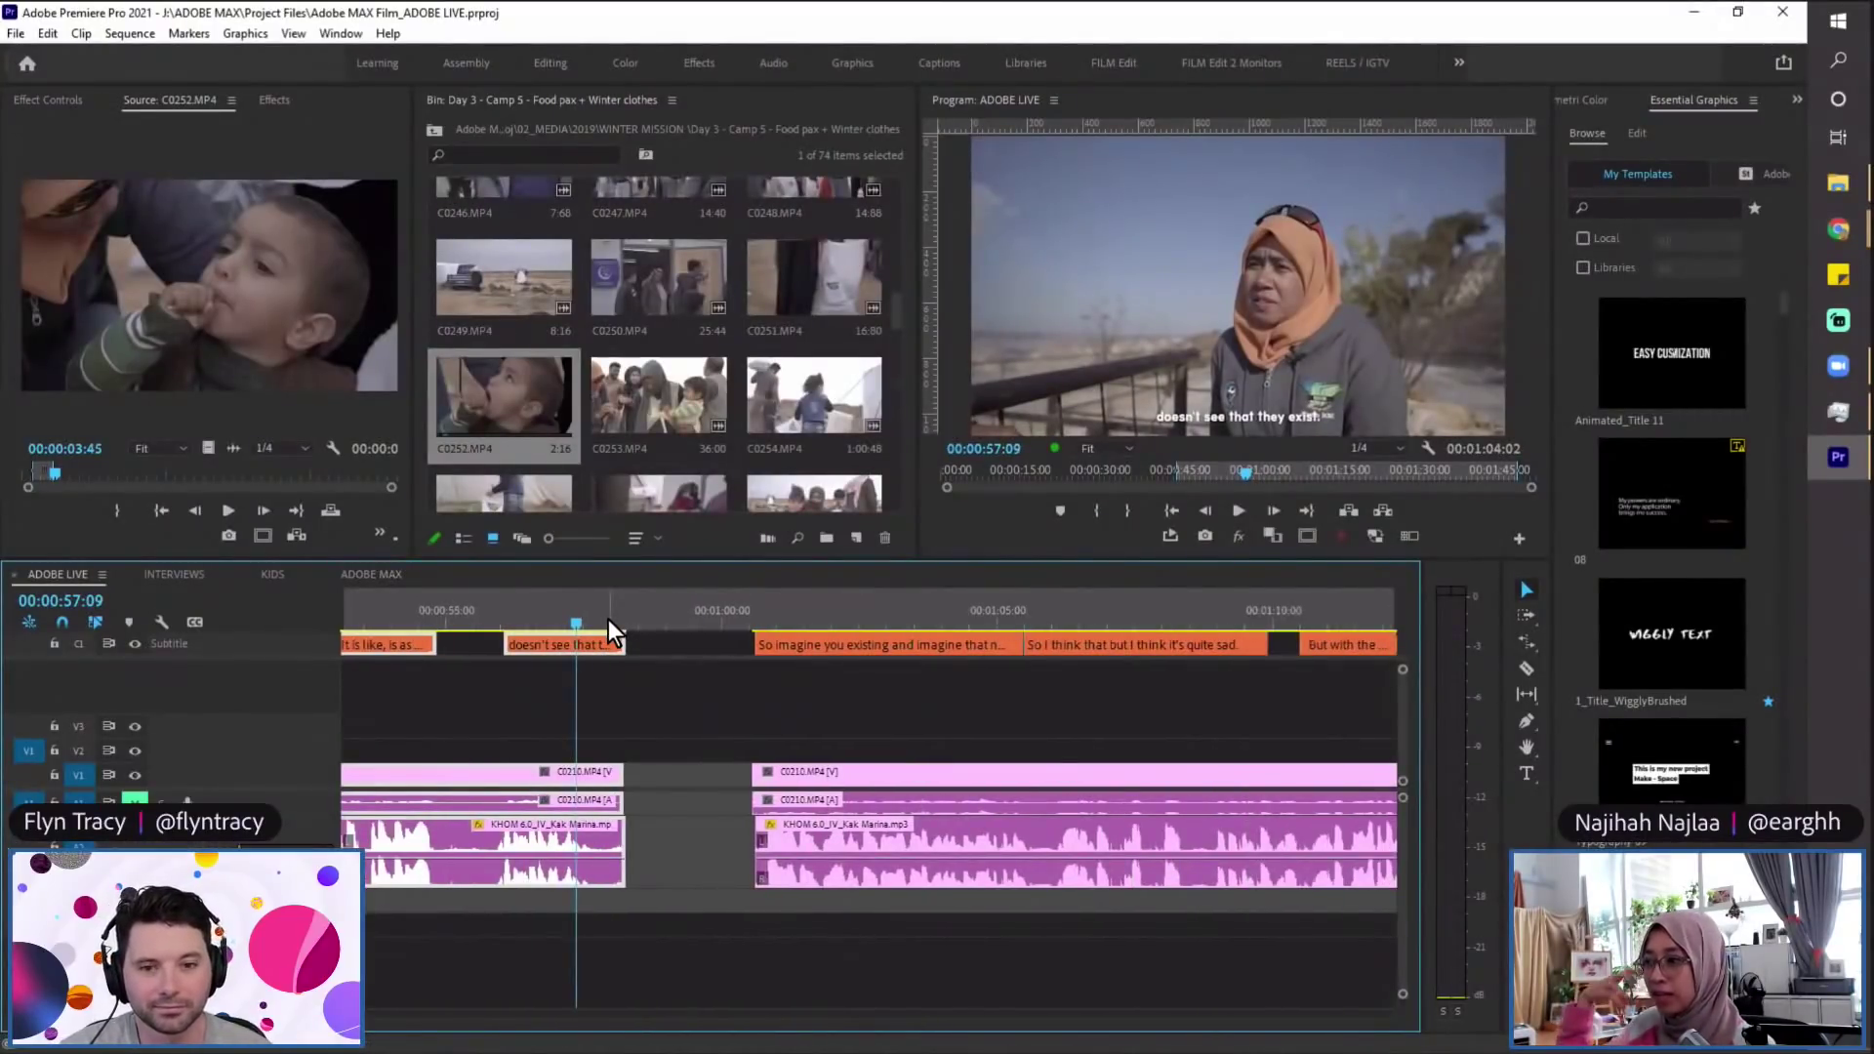
mouse_move(625, 630)
mouse_down()
mouse_move(648, 617)
mouse_move(626, 617)
mouse_up()
key(w)
key(e)
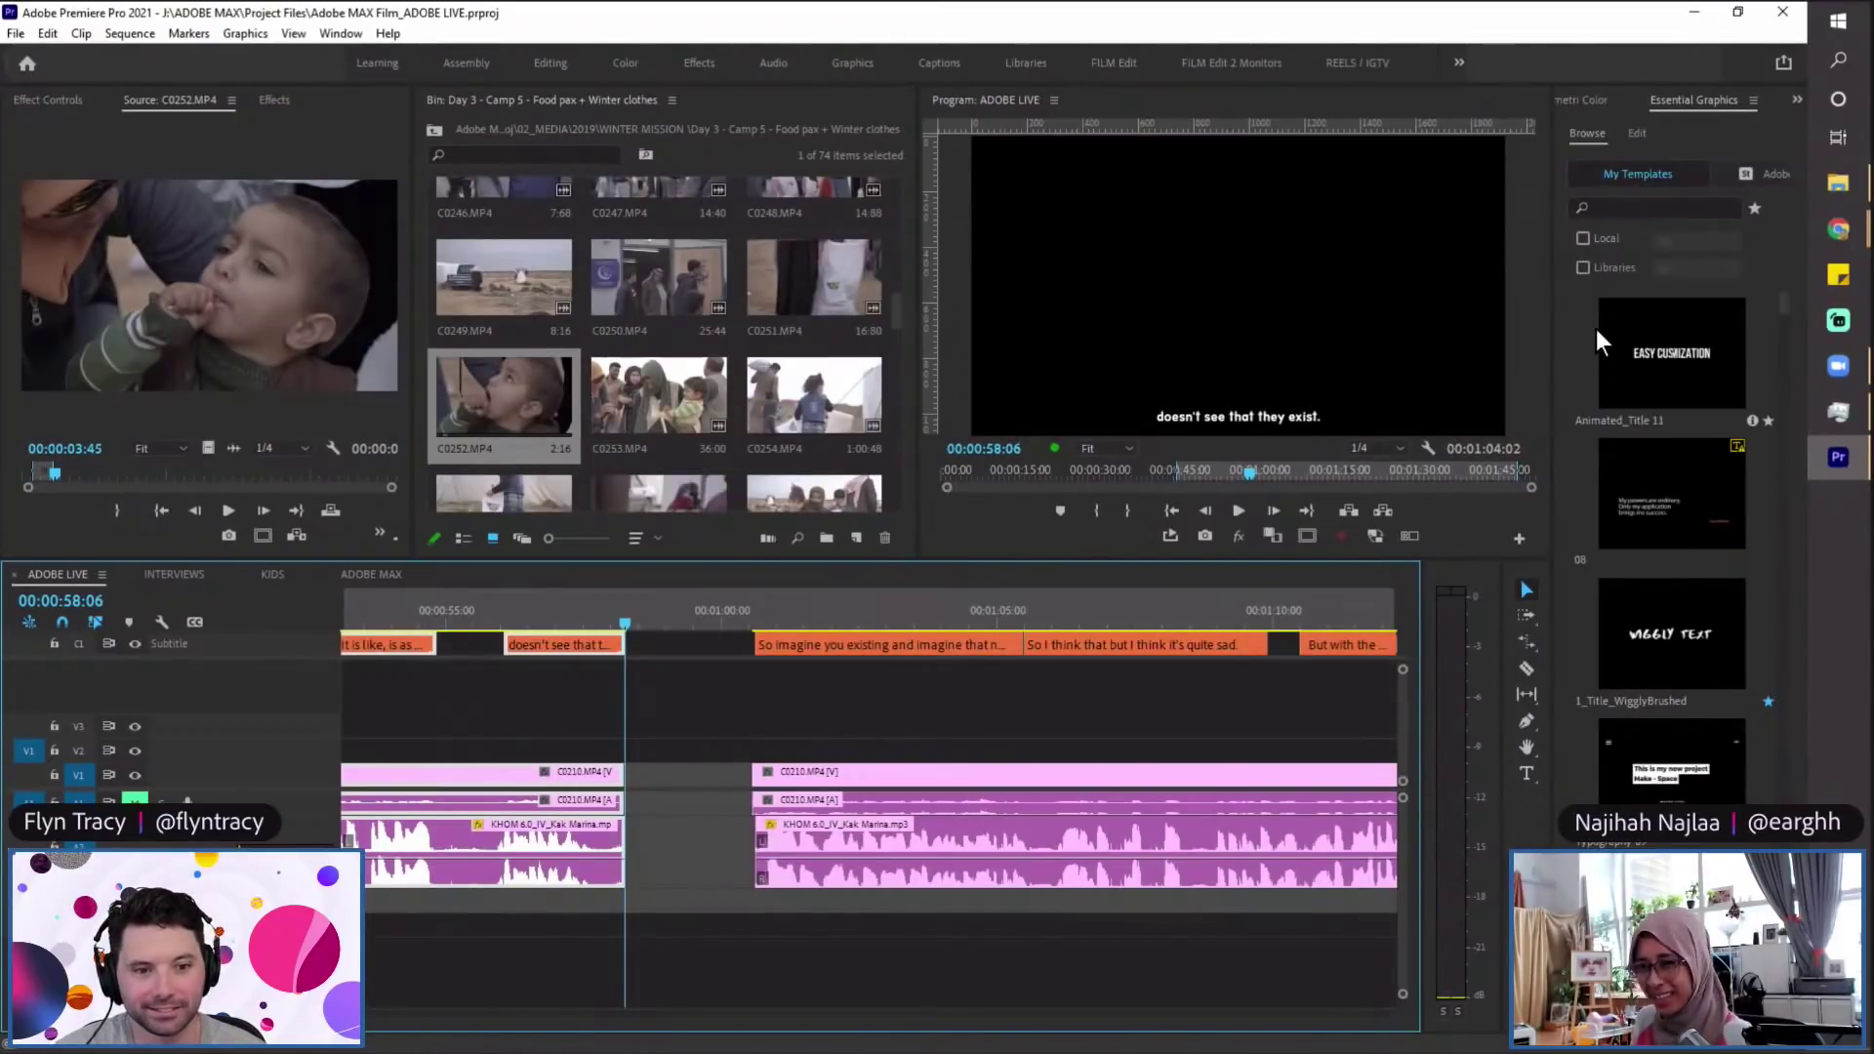
click(623, 605)
key(ctrl+s)
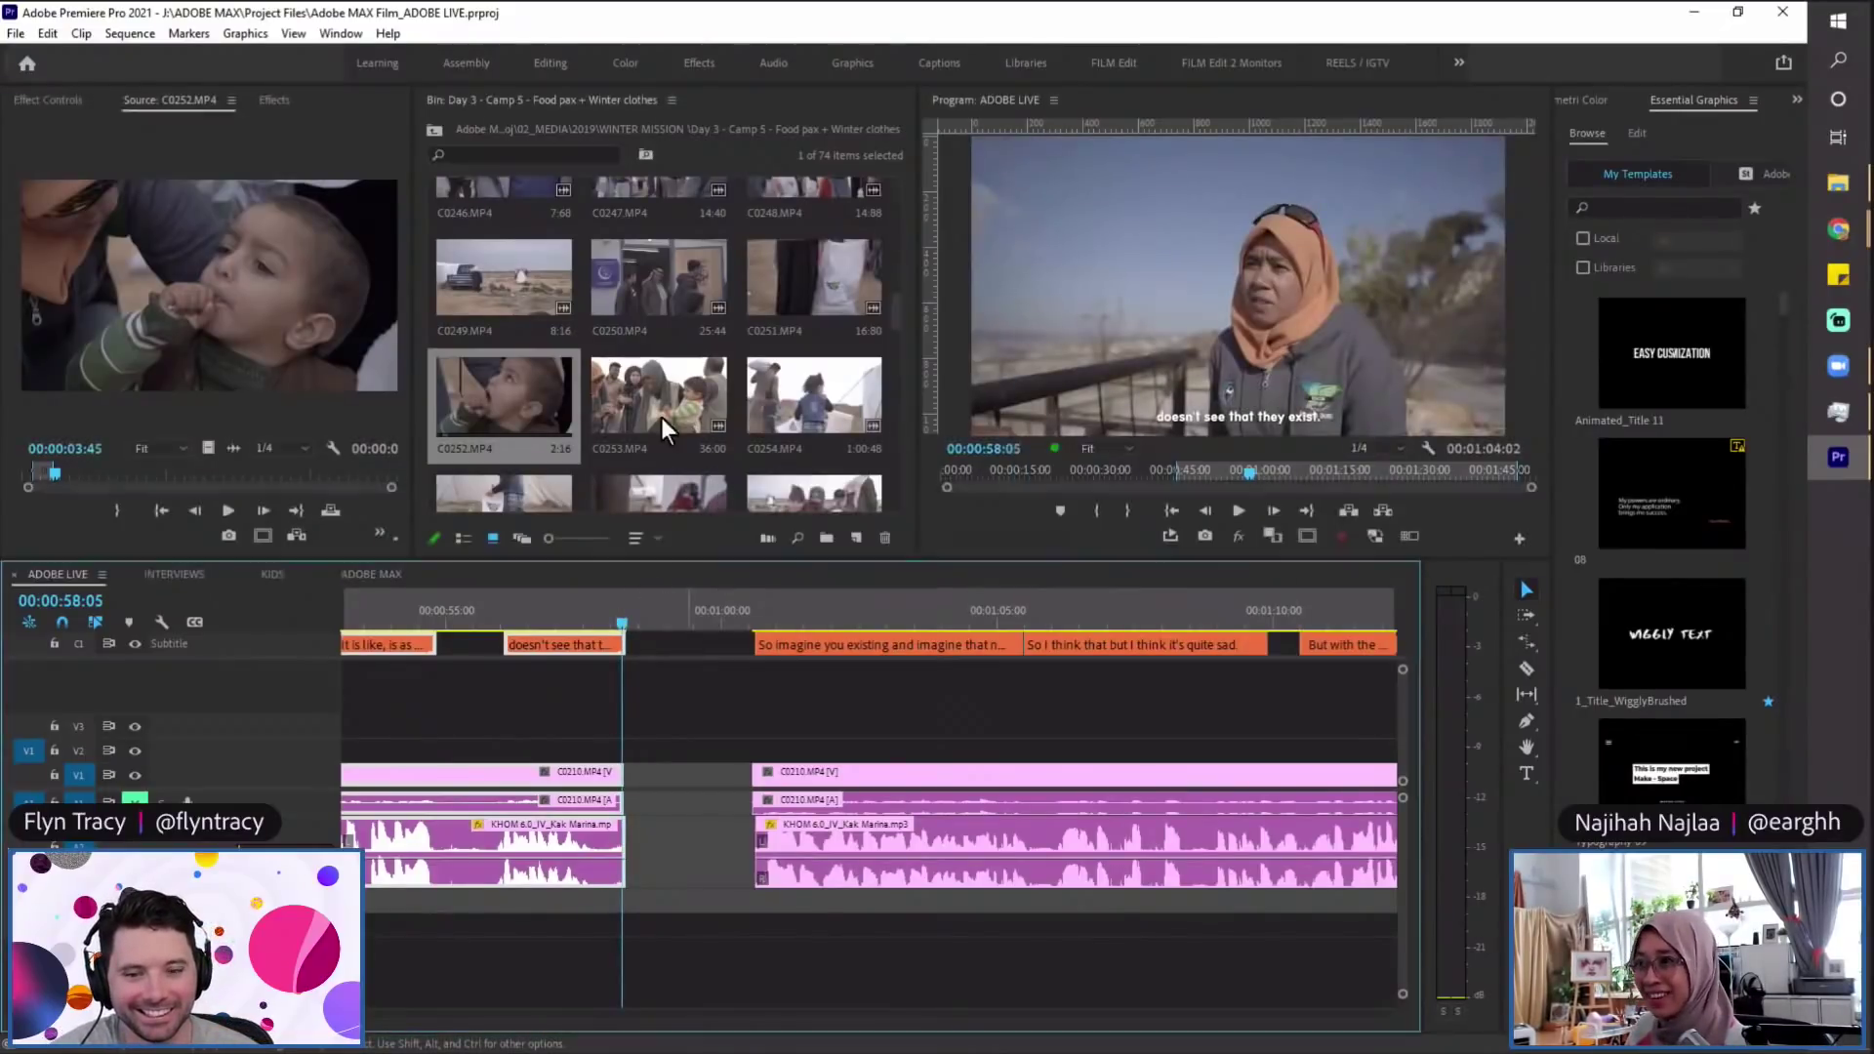
click(577, 622)
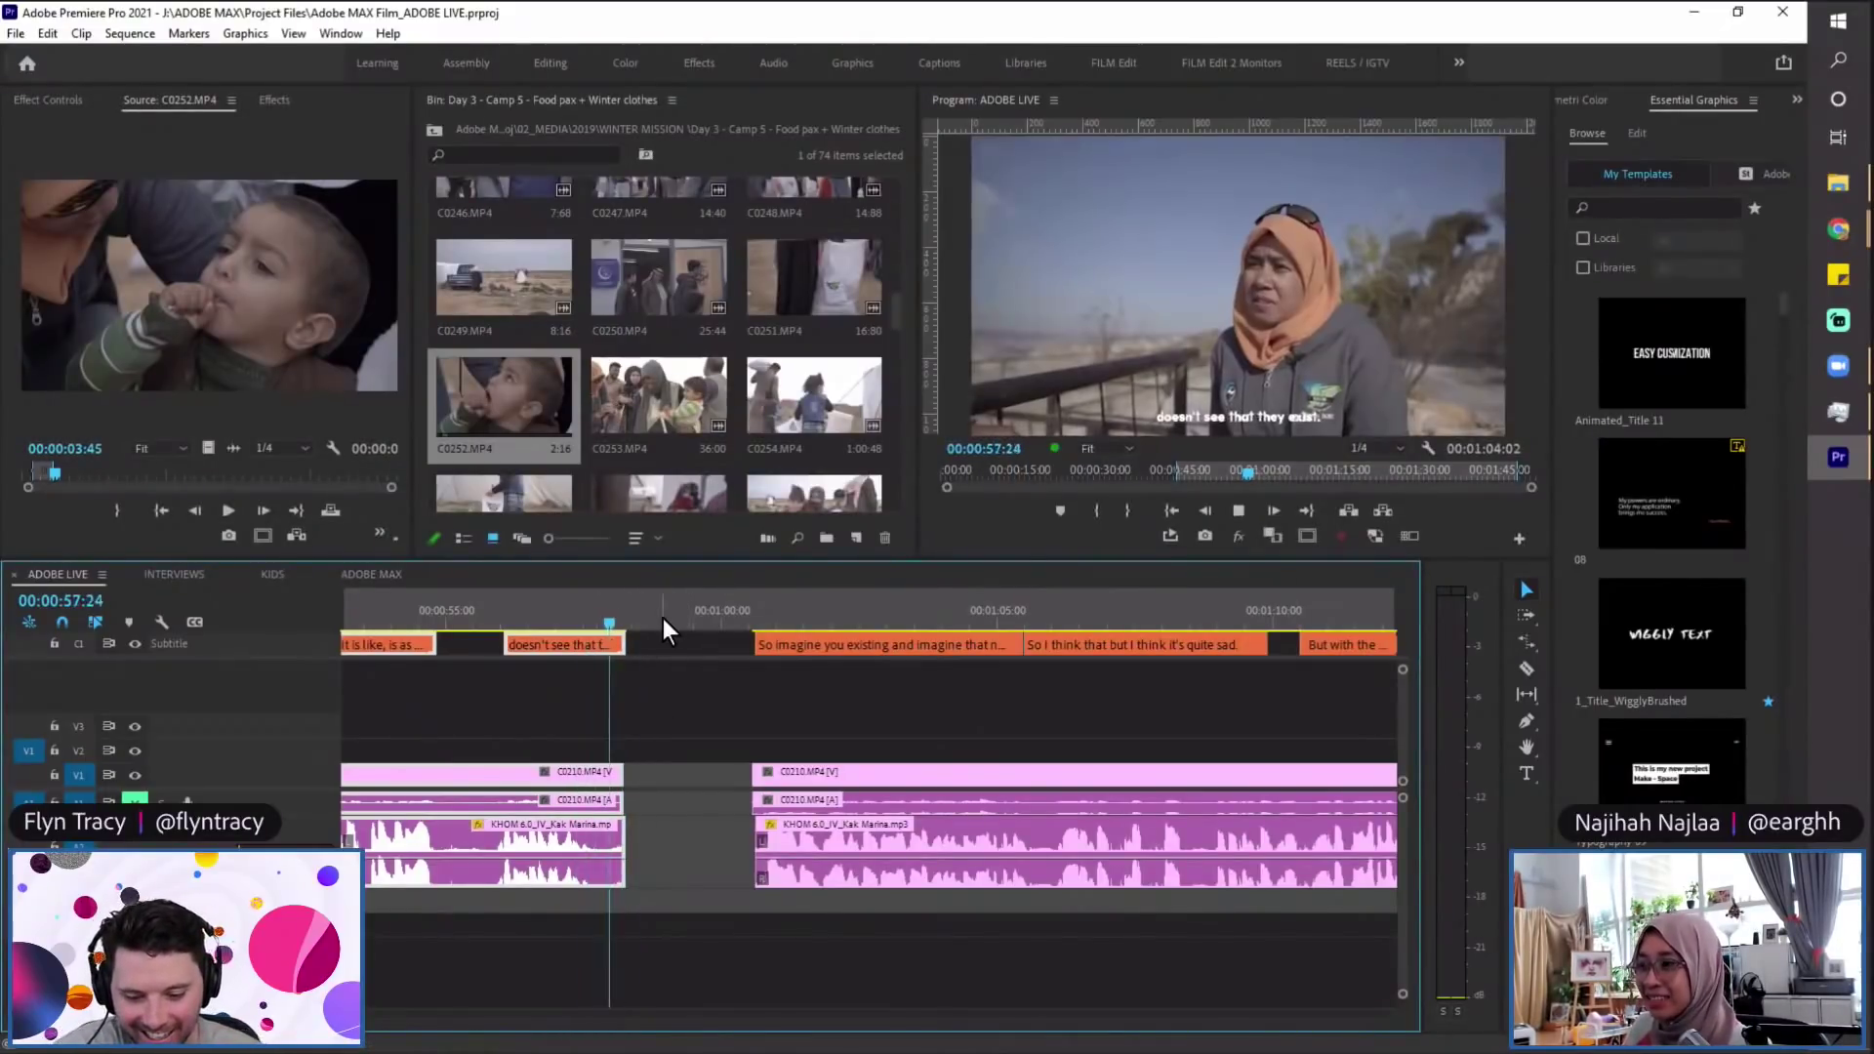
key(space)
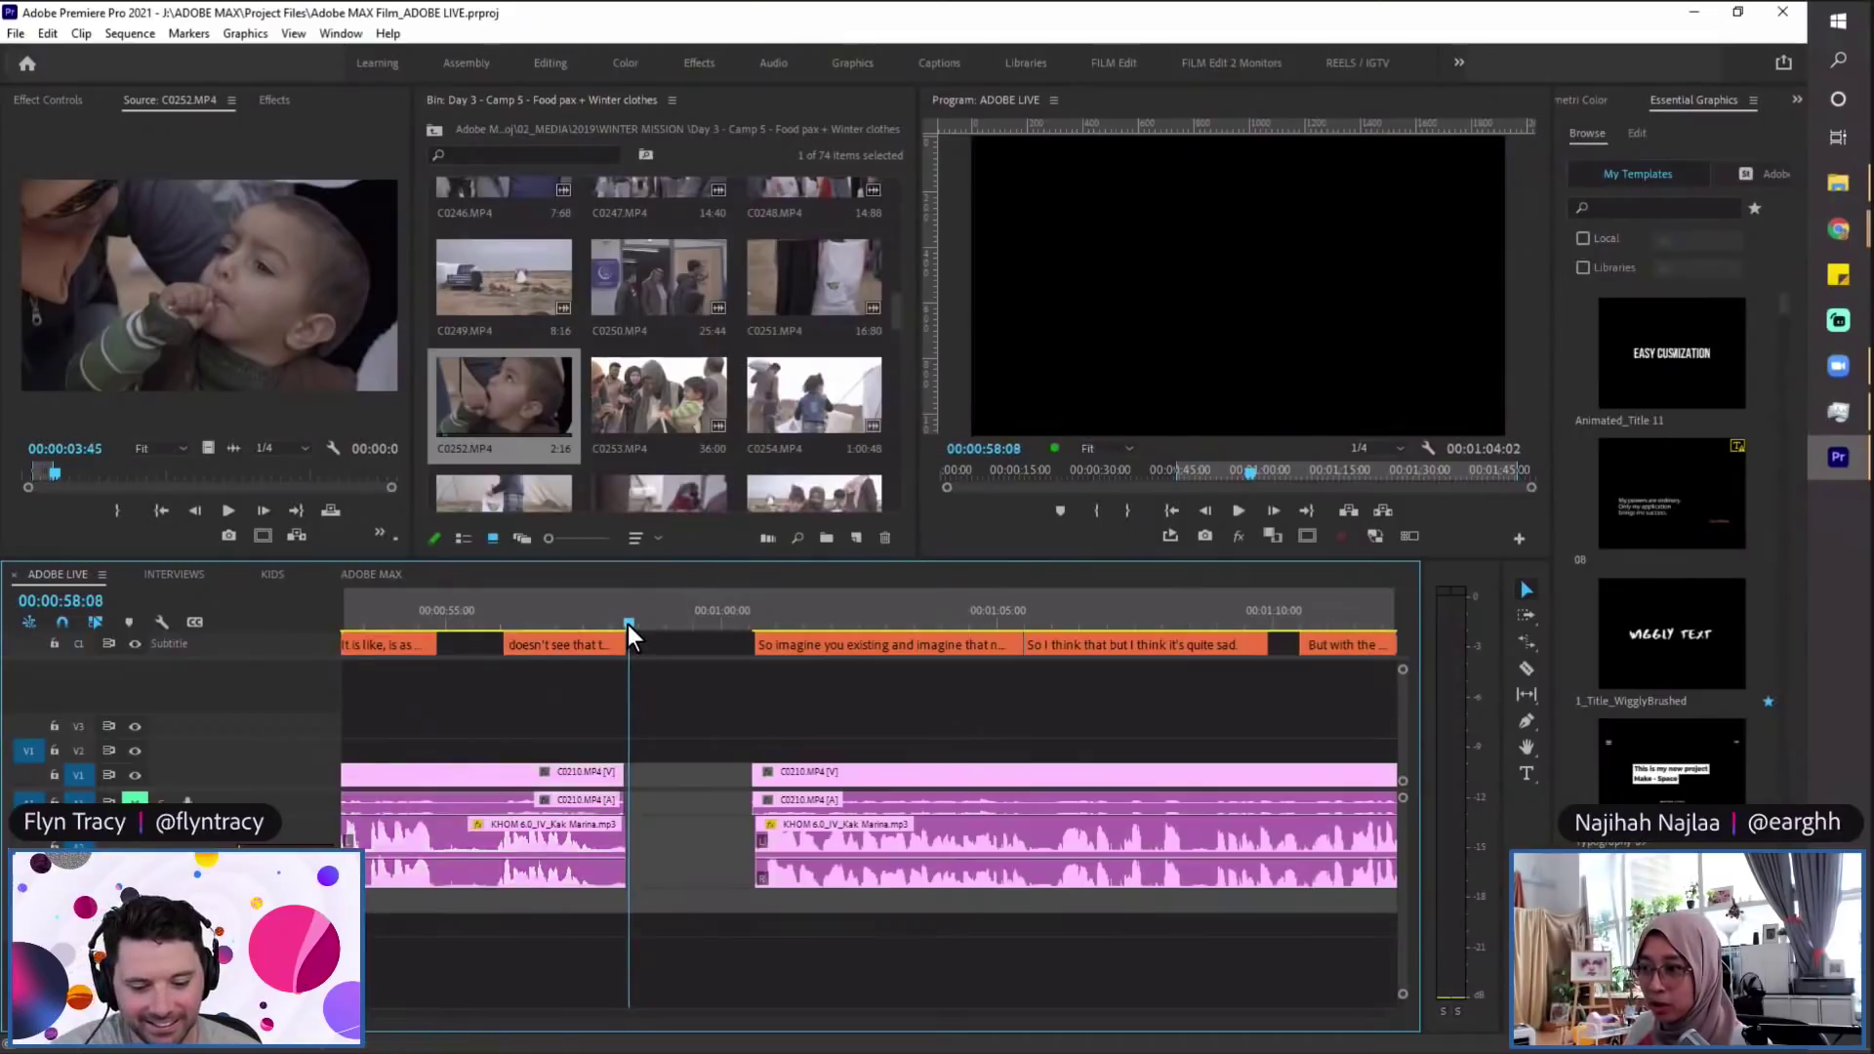
Step: Add an orange sequence marker named "Add some news broadcast shots" at 00:00:58:08
key(m)
double_click(629, 596)
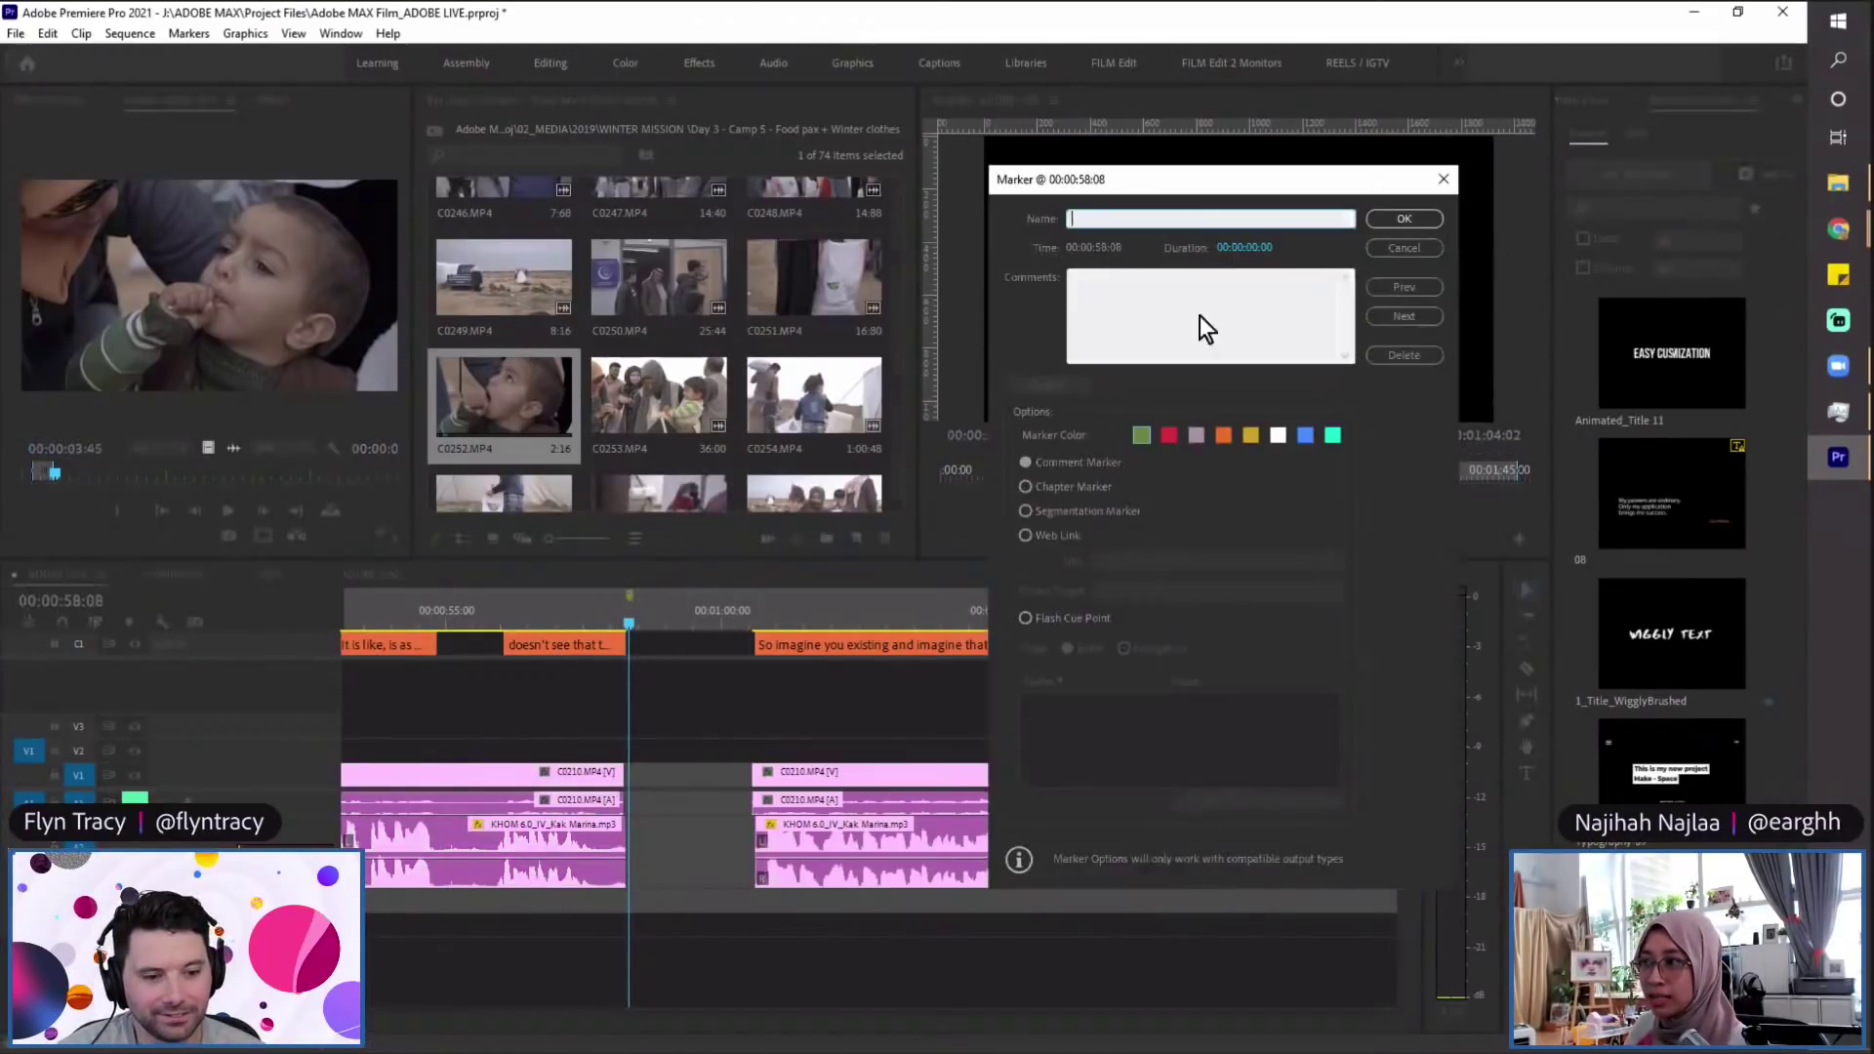
text(Add s)
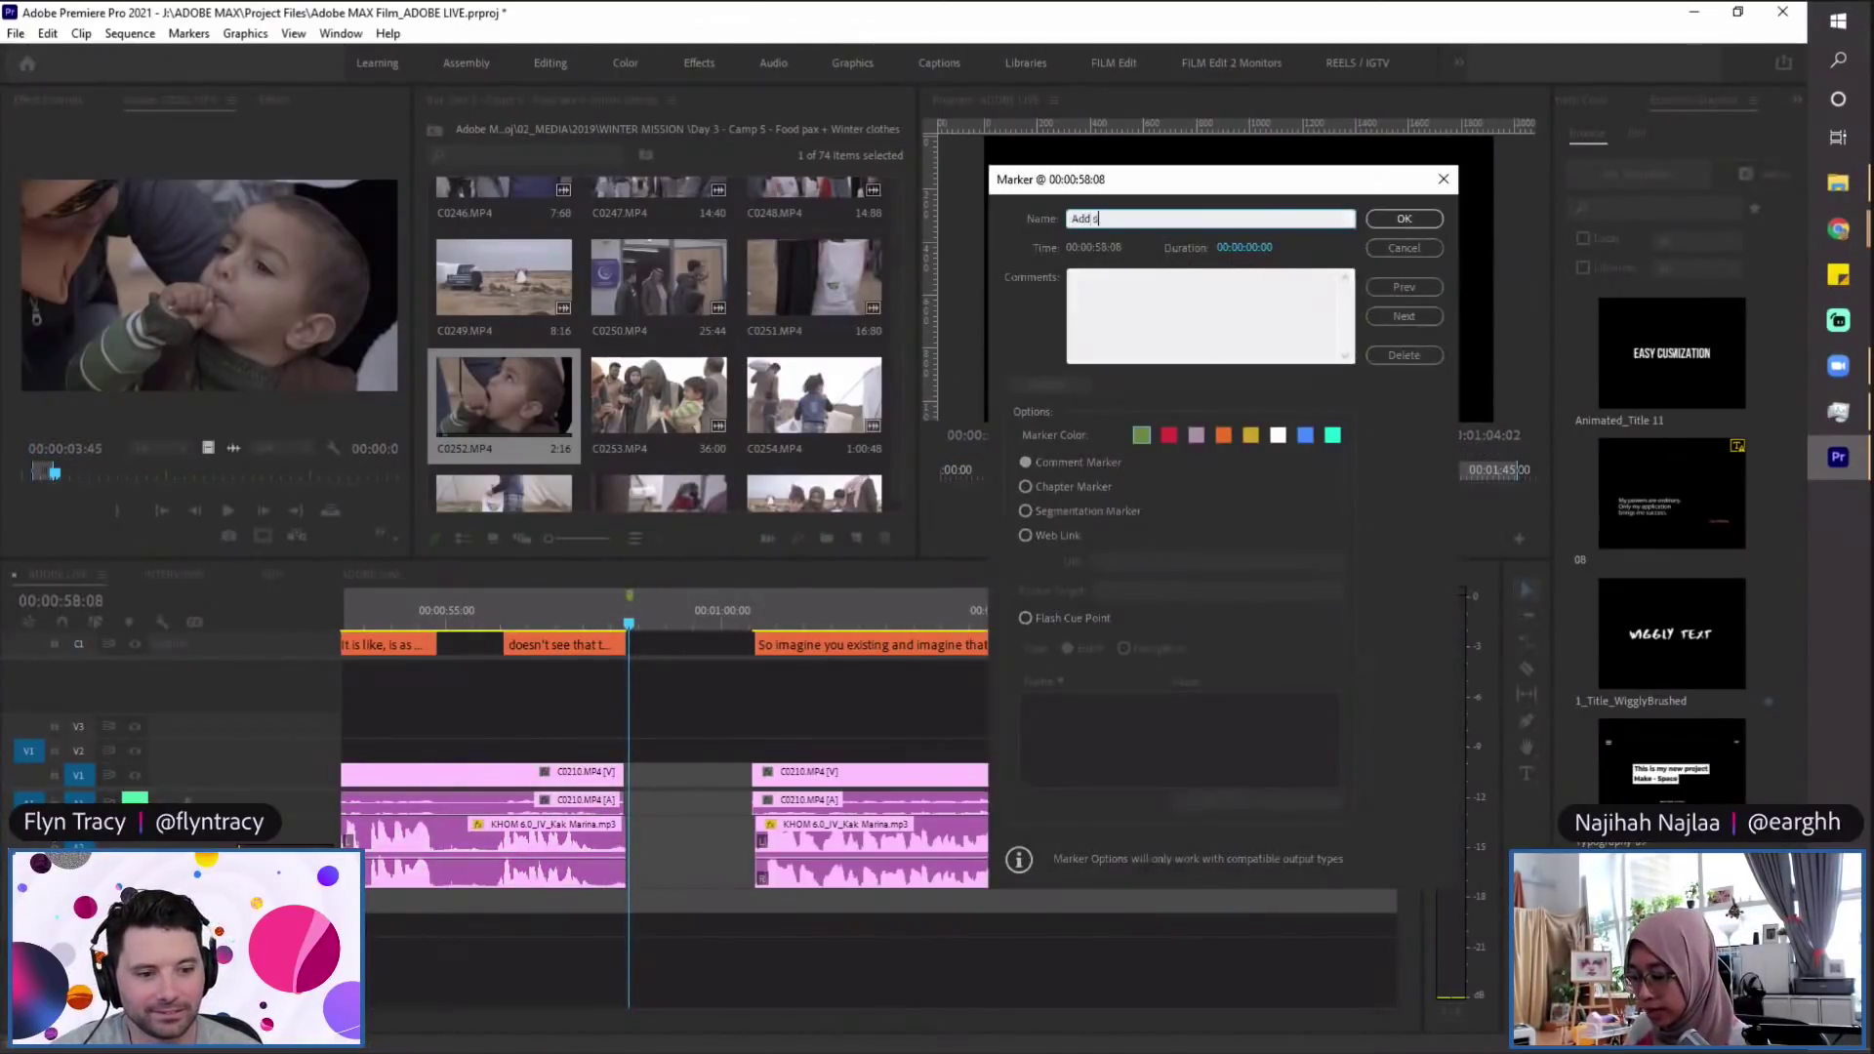
text(ome news broadcast shots)
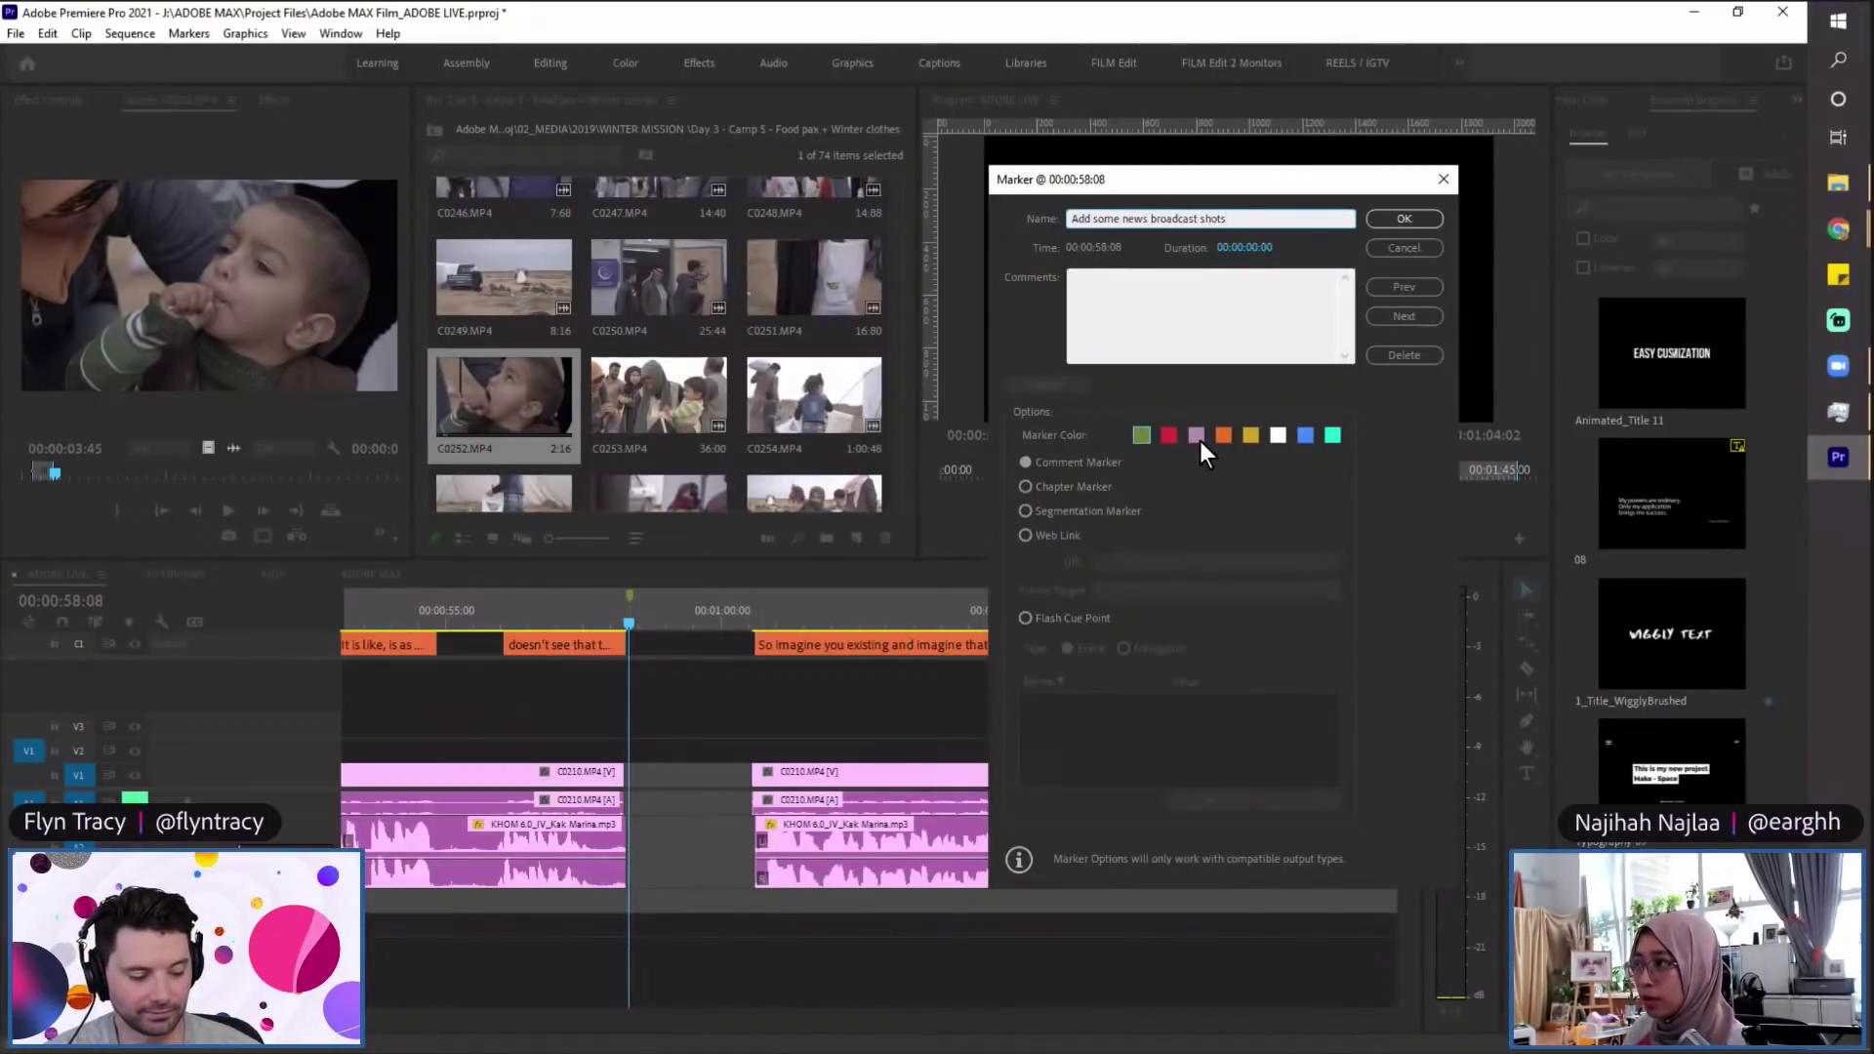
click(1199, 439)
click(1387, 218)
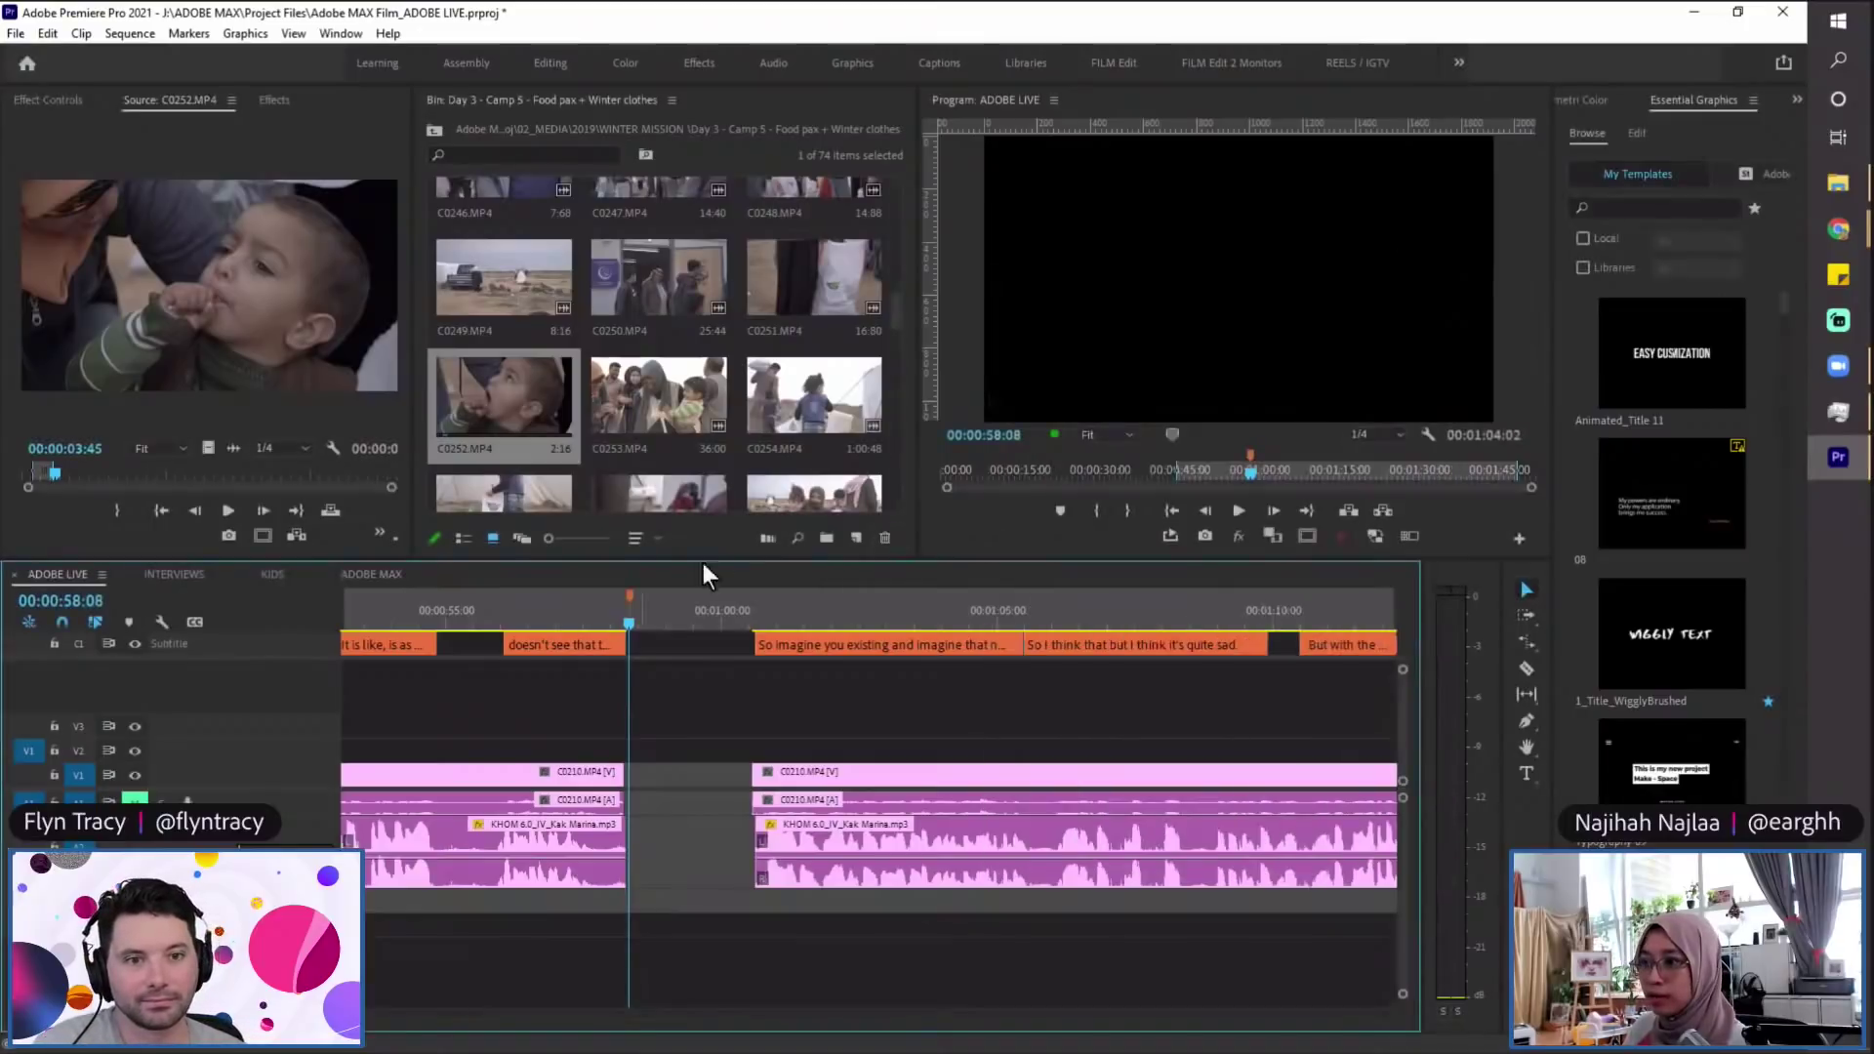
Step: Give the news broadcast marker a duration and trim it to span the gap up to the "So imagine you existing" clip
double_click(630, 594)
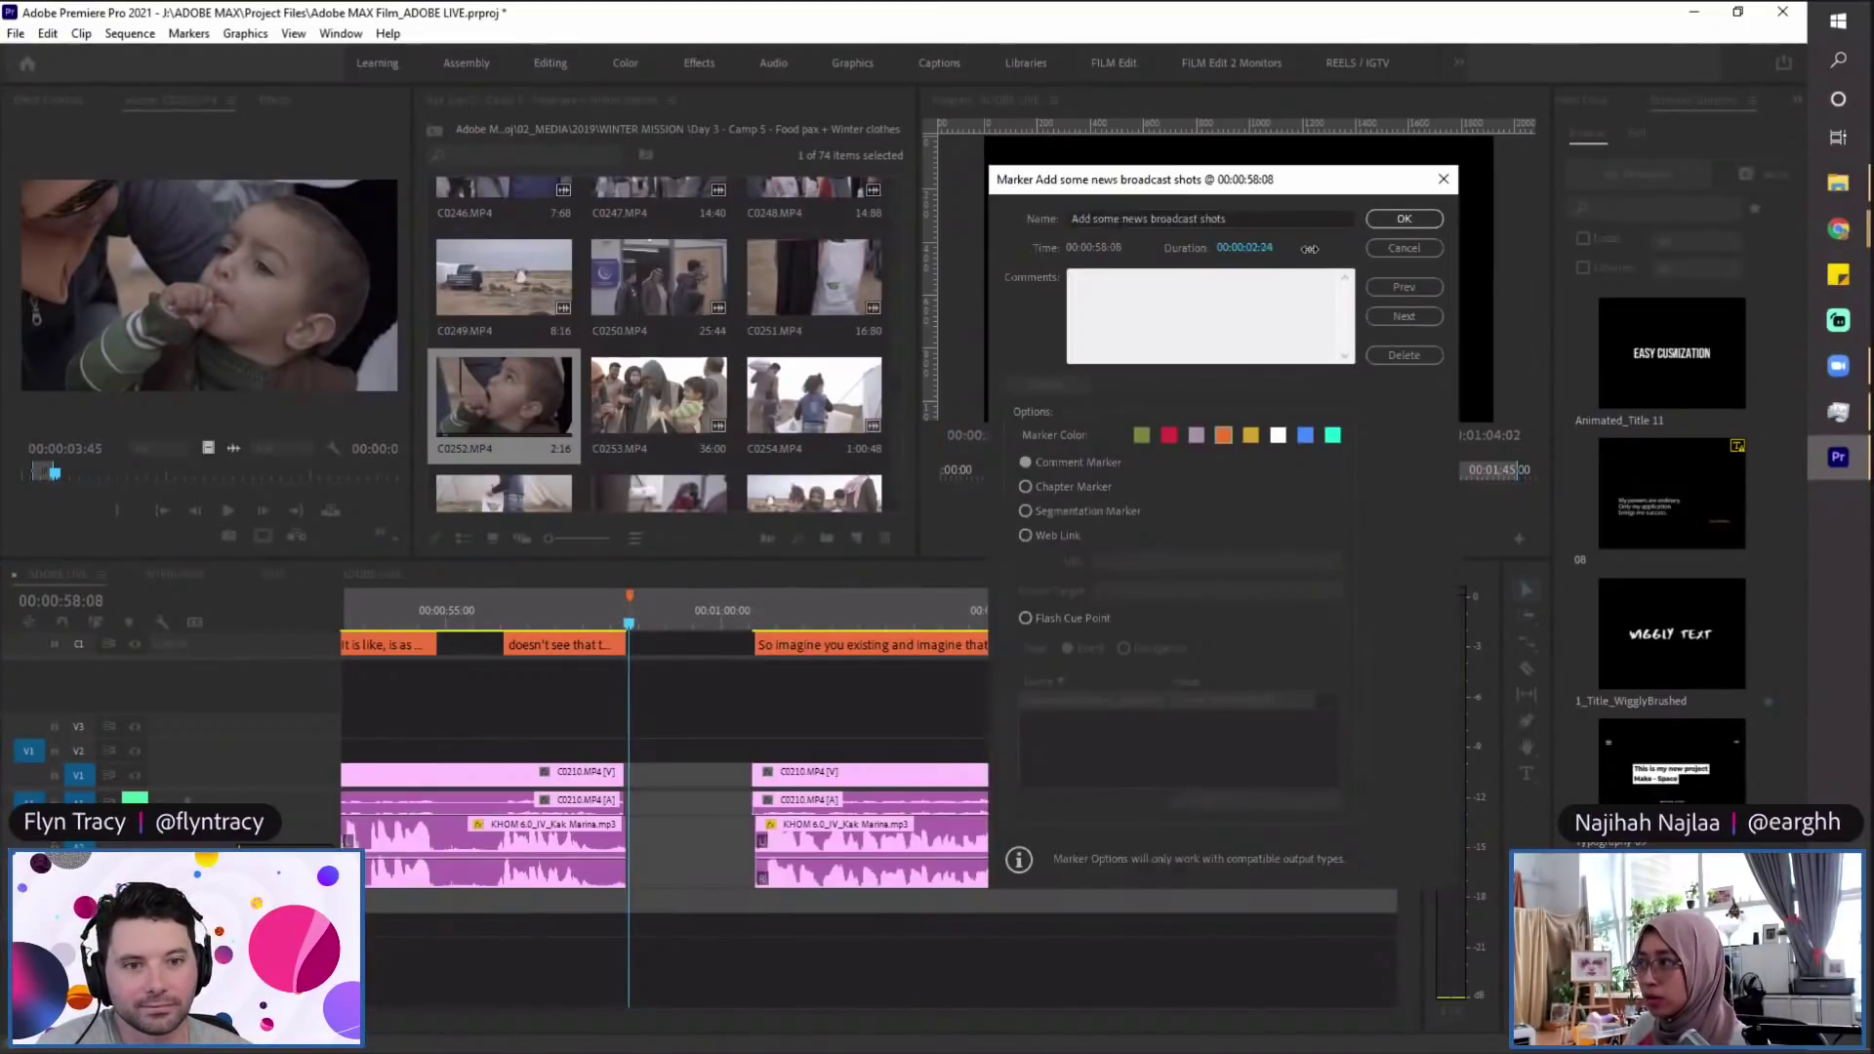
click(1403, 216)
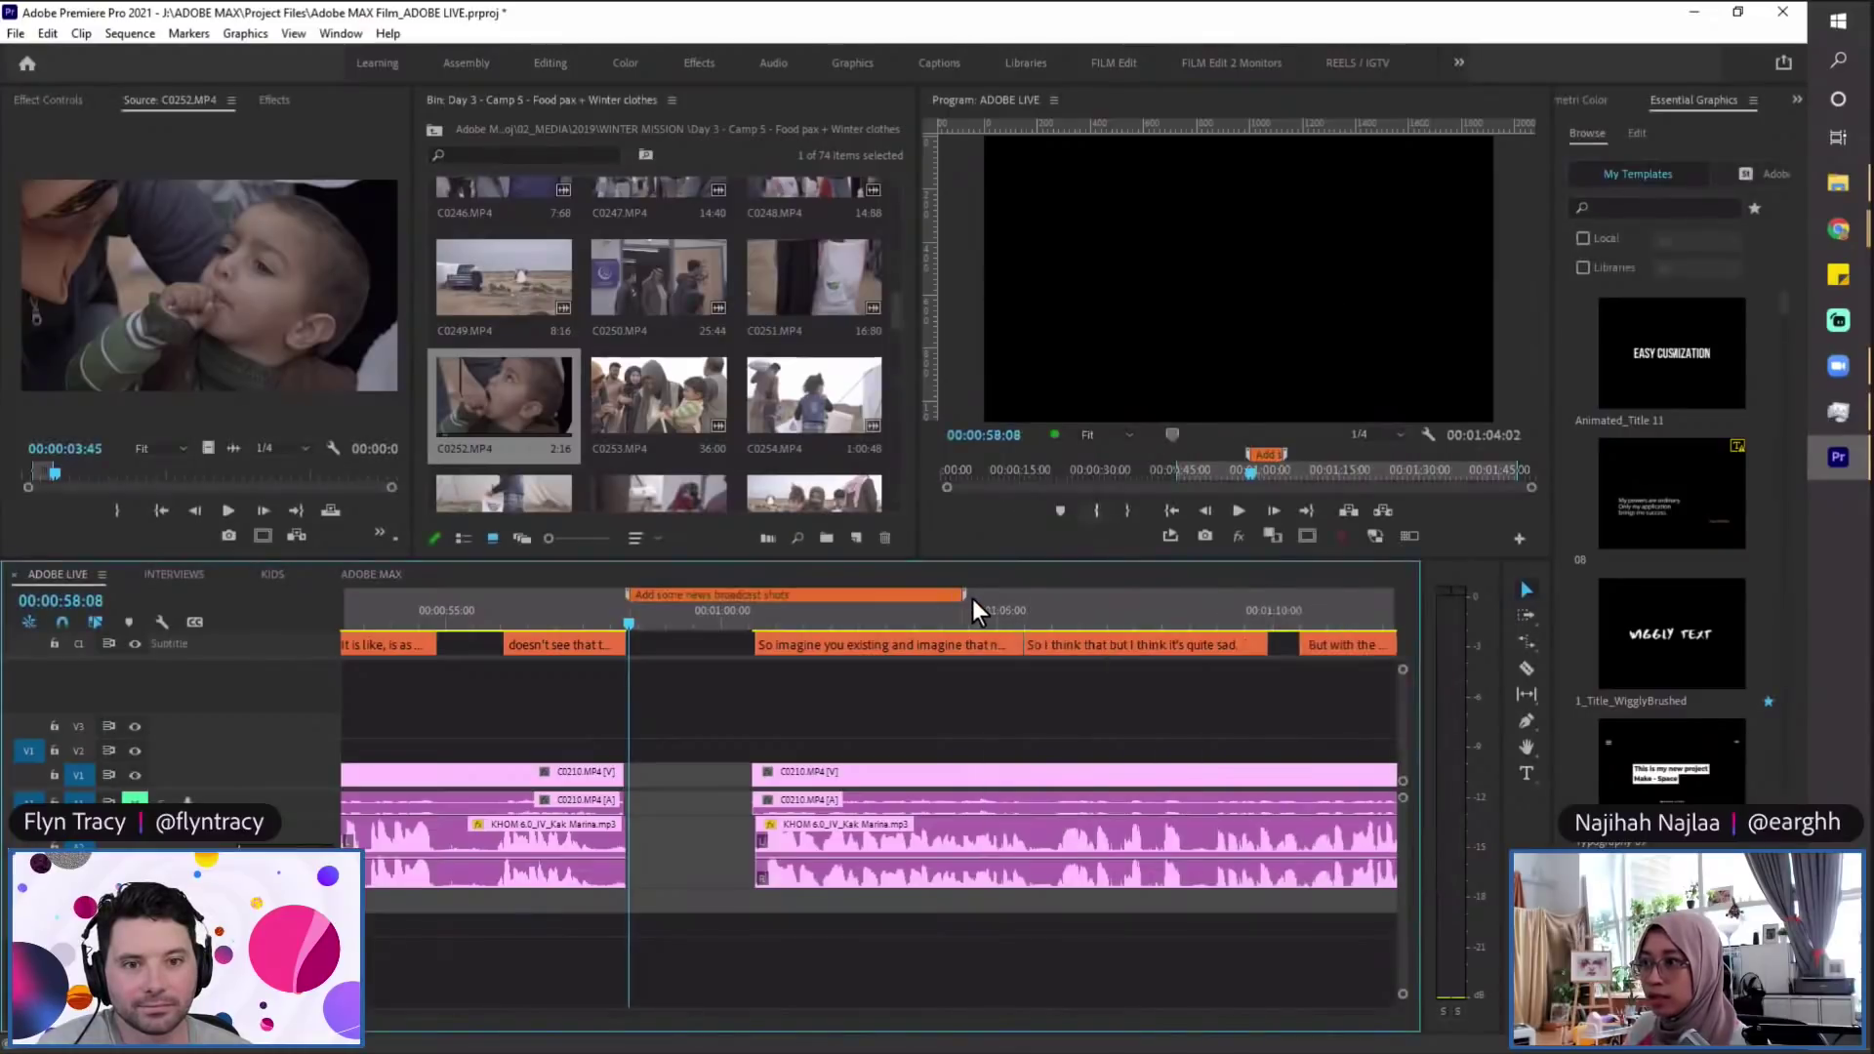
drag(943, 598, 734, 618)
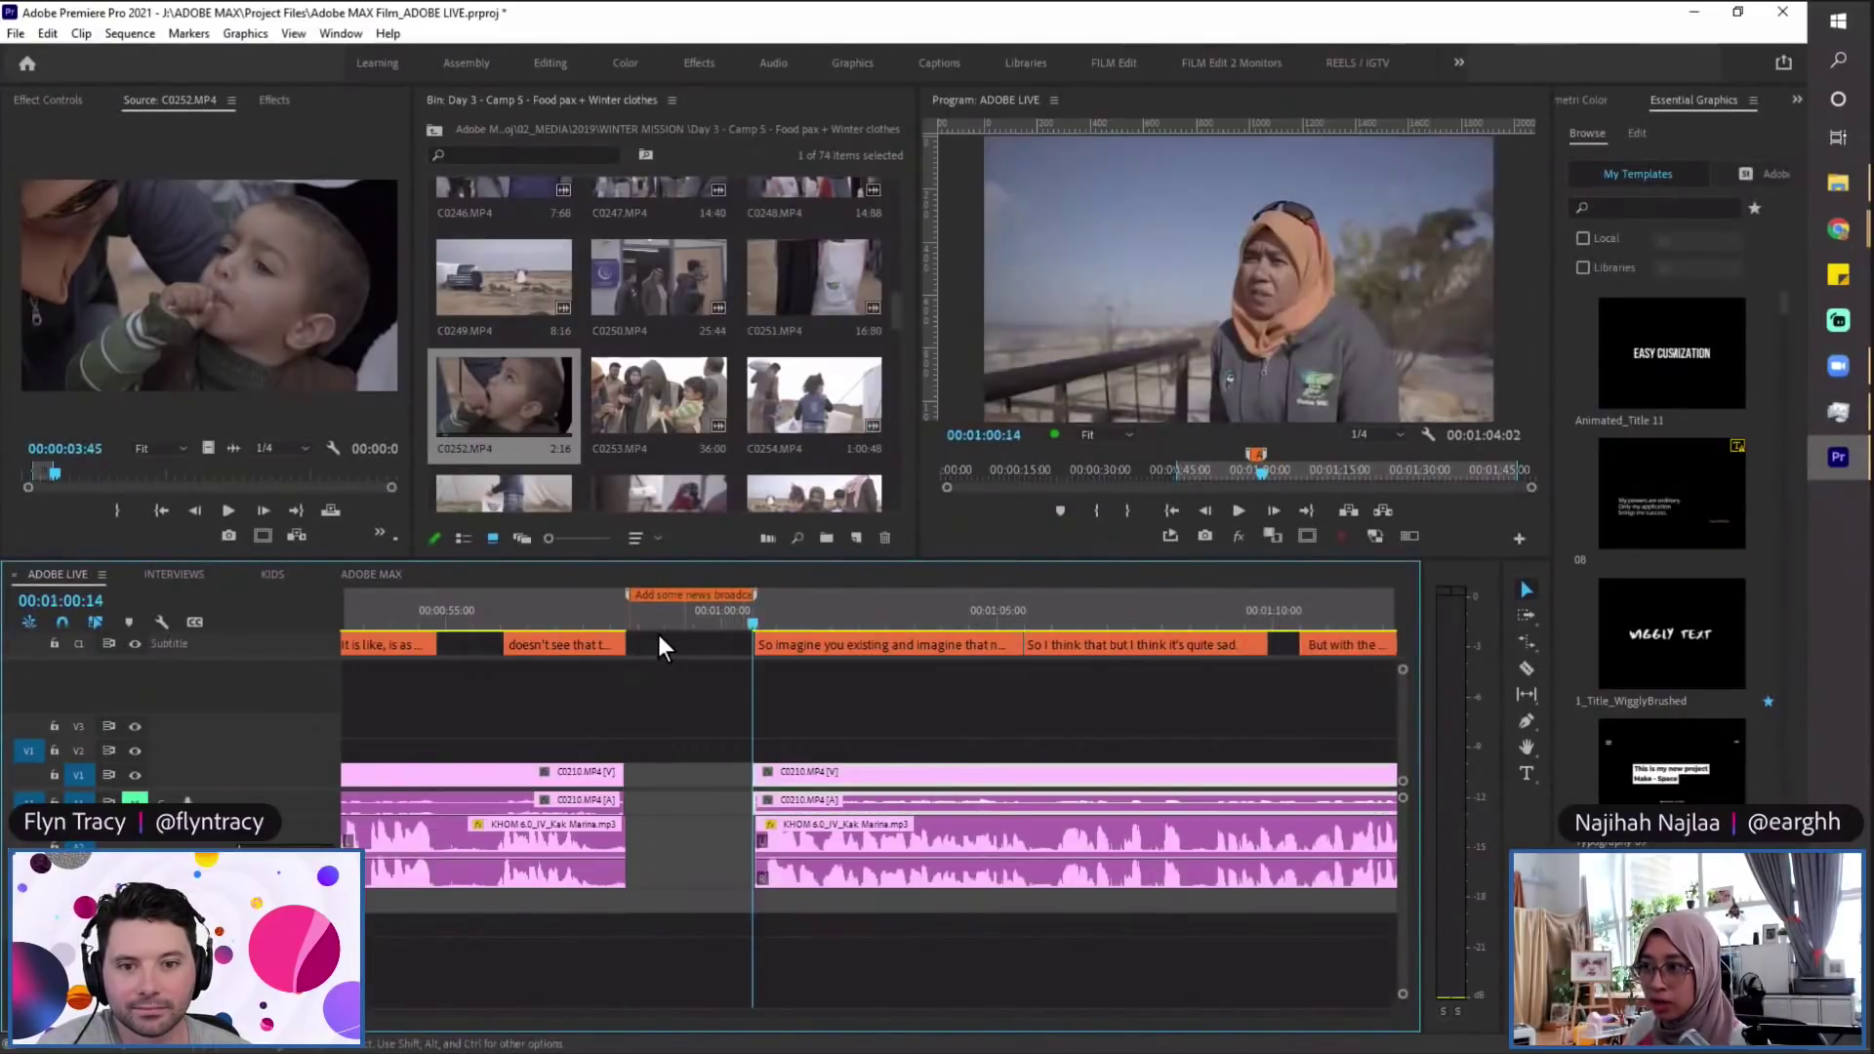
Step: Play from the marked gap through the "So imagine you existing" line into the "So I think that" line
click(734, 615)
key(minus)
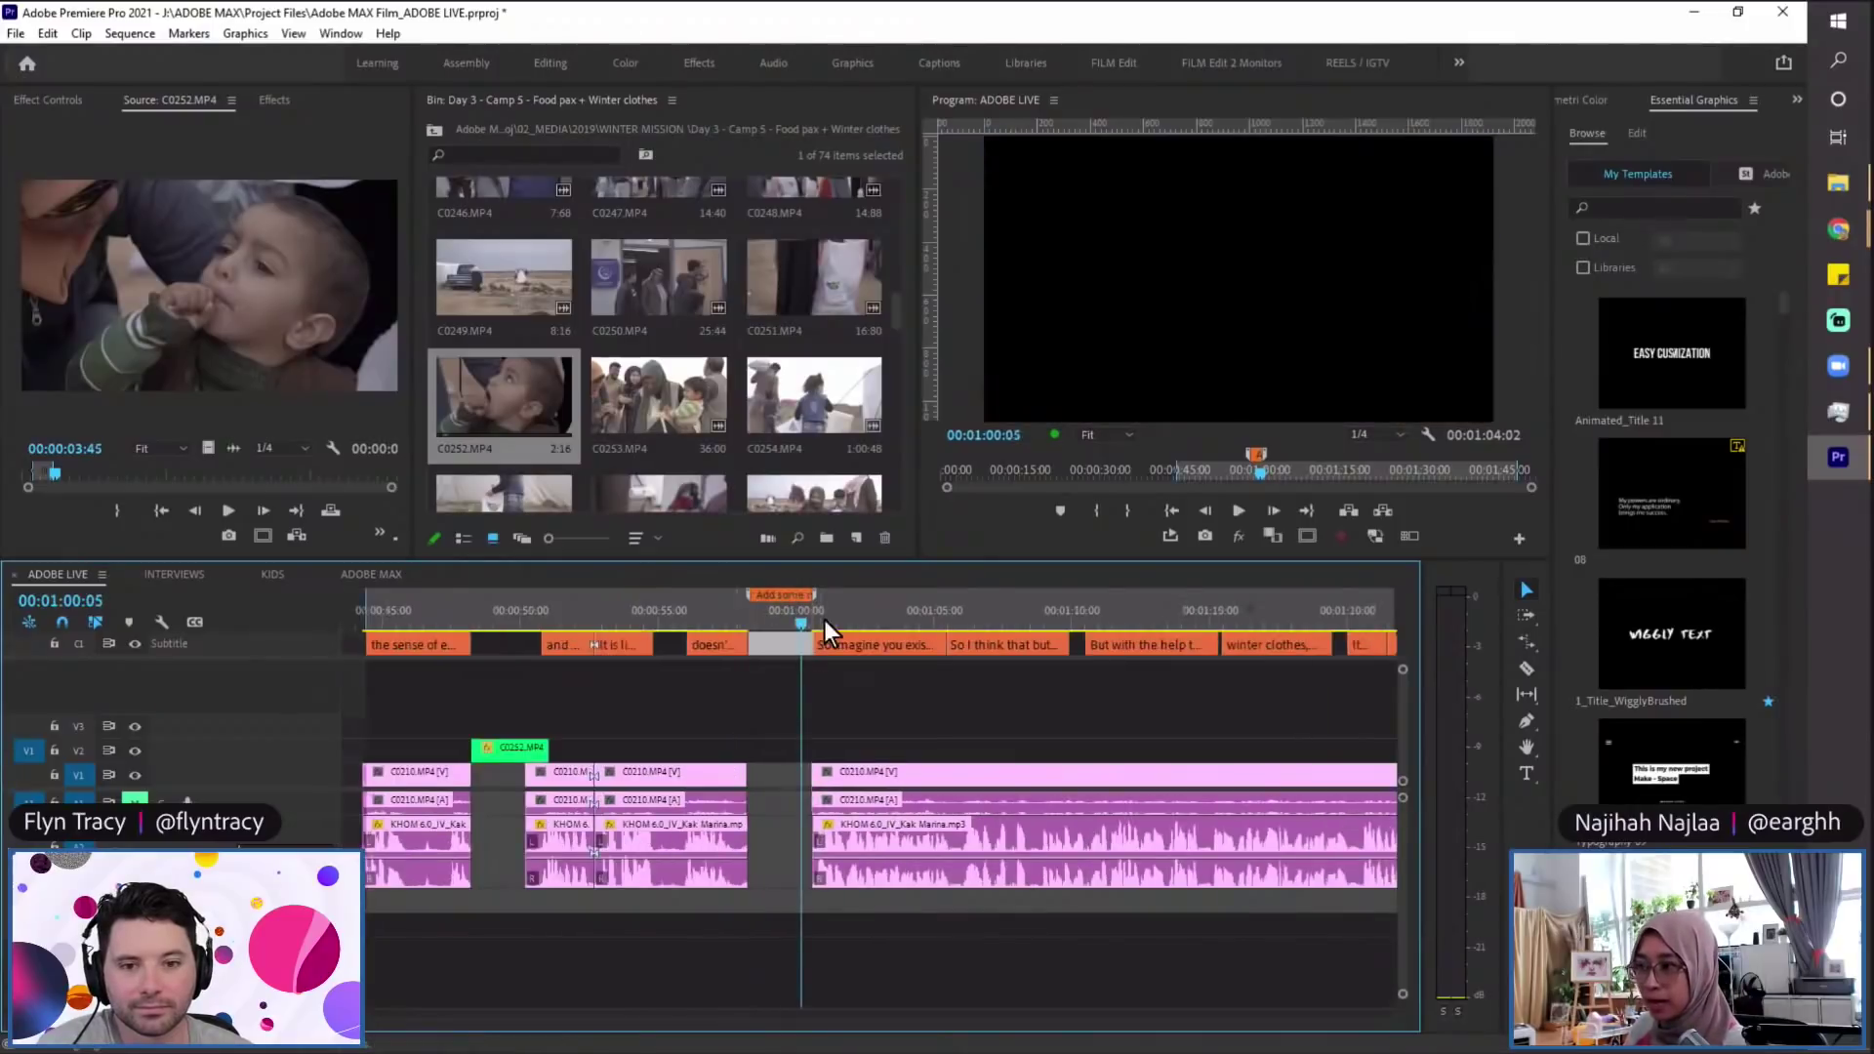
key(space)
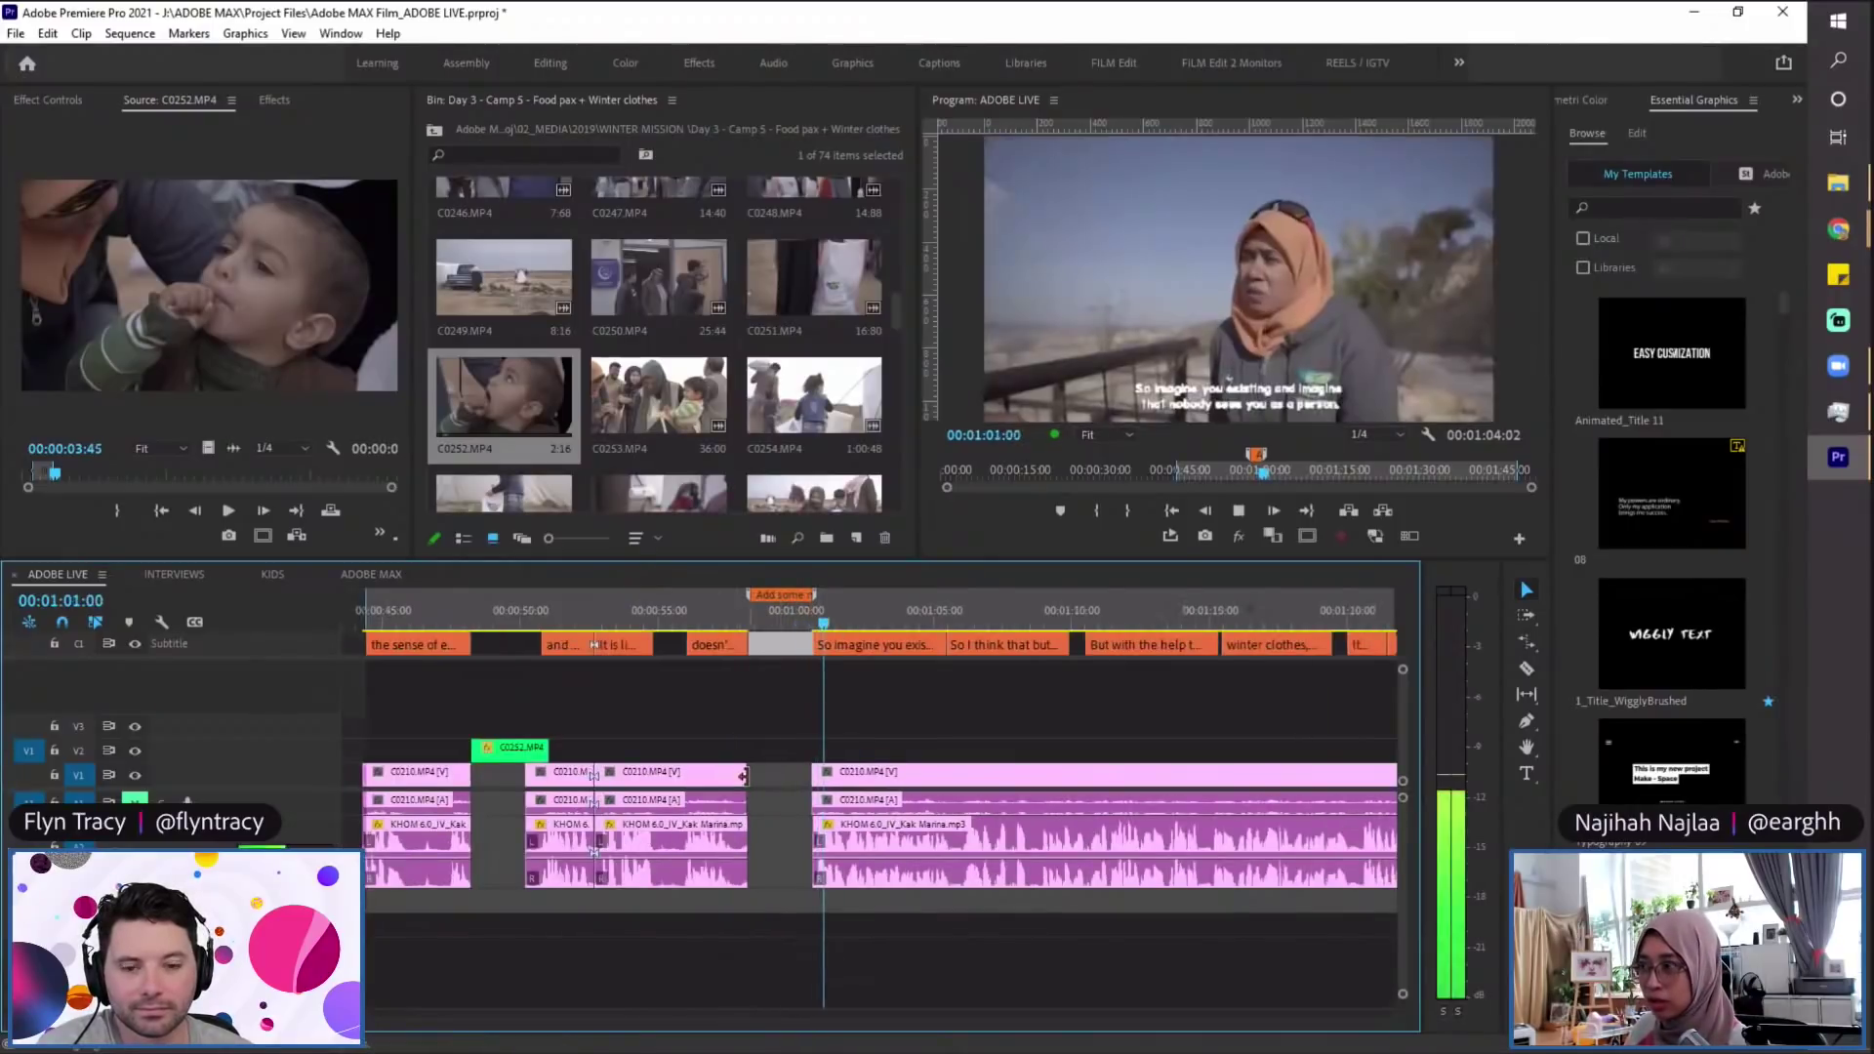
key(space)
key(minus)
key(minus)
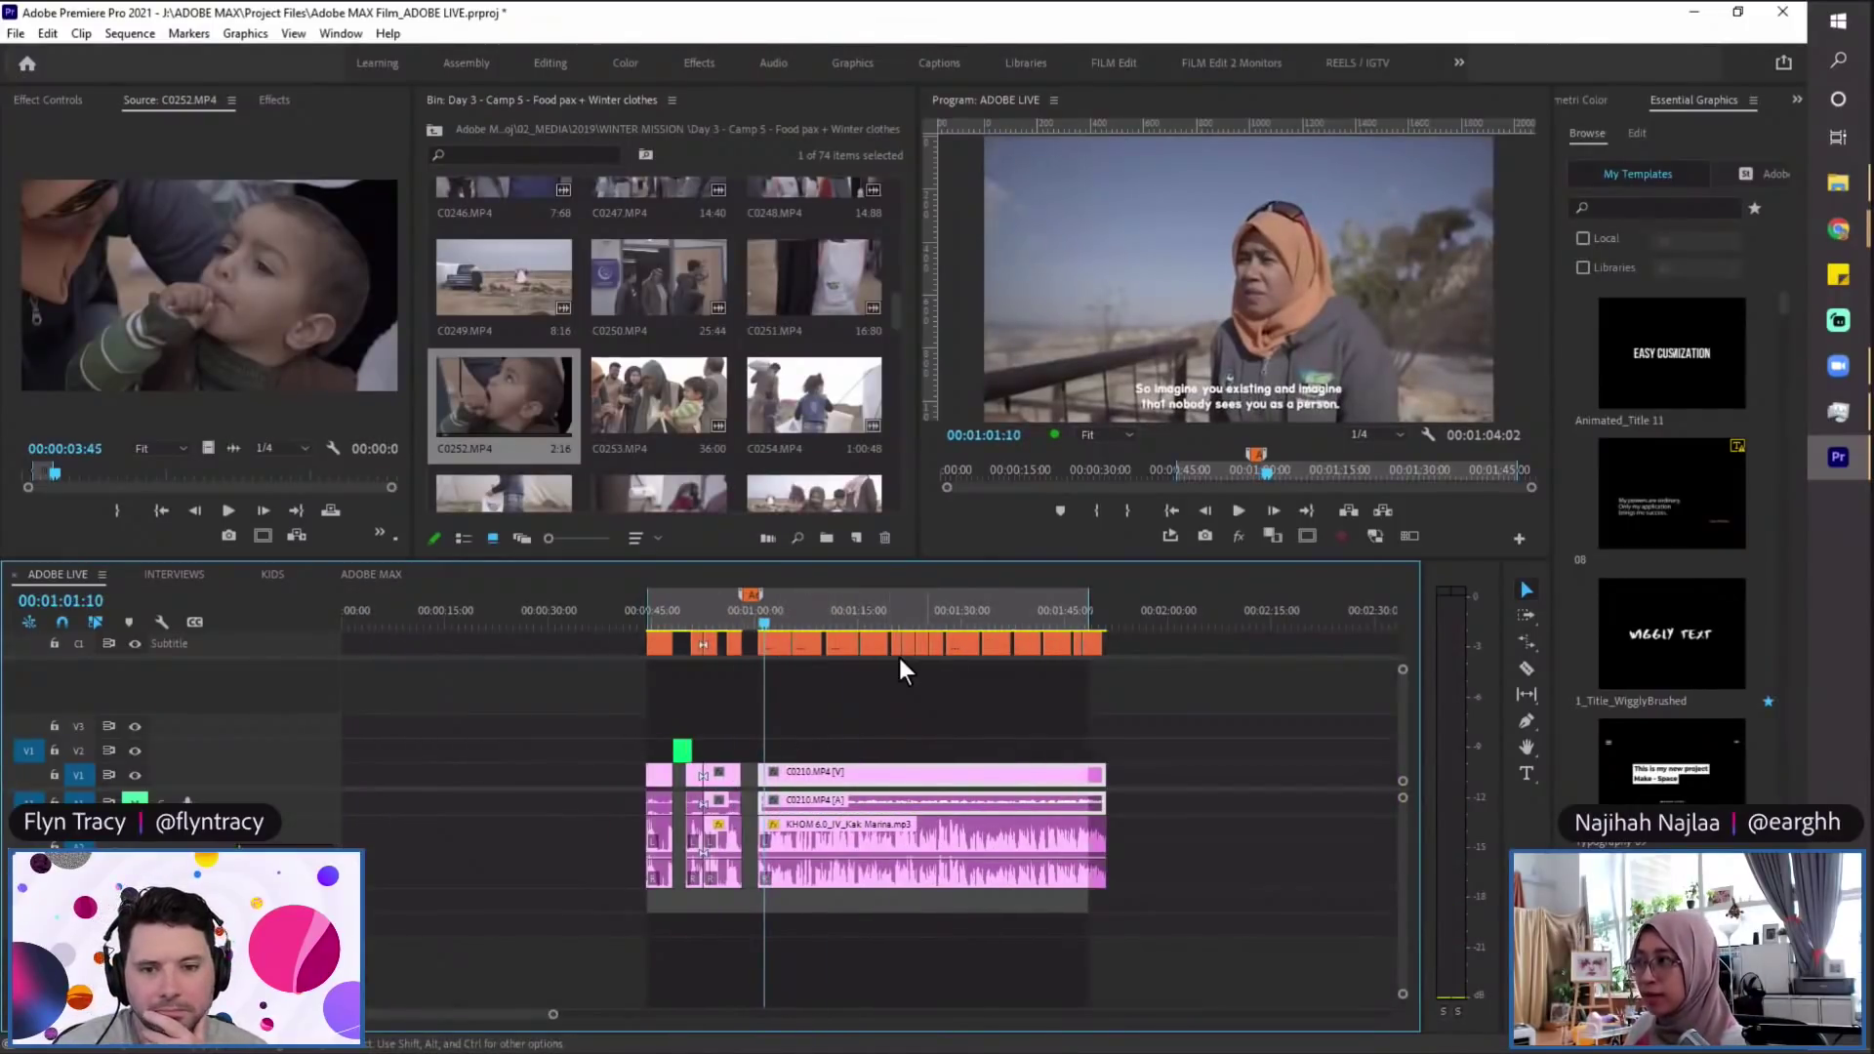
key(equal)
key(equal)
drag(881, 619, 865, 619)
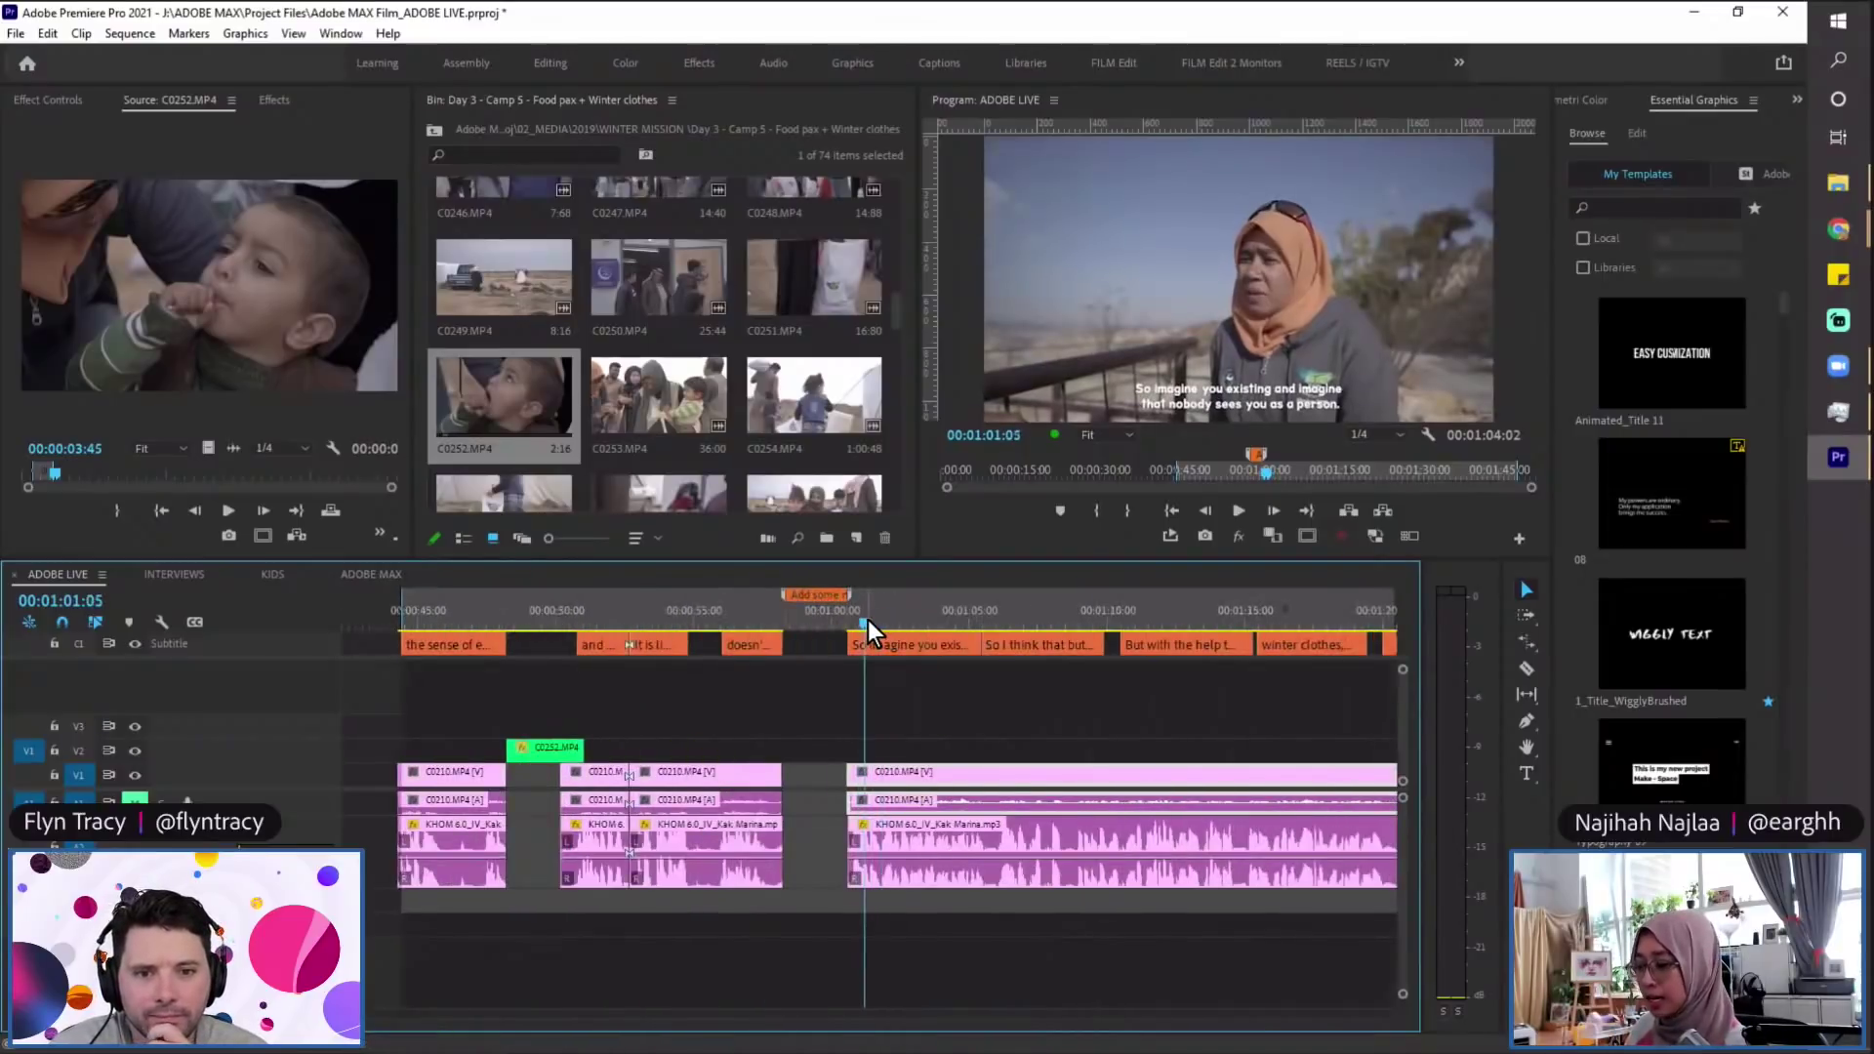
key(minus)
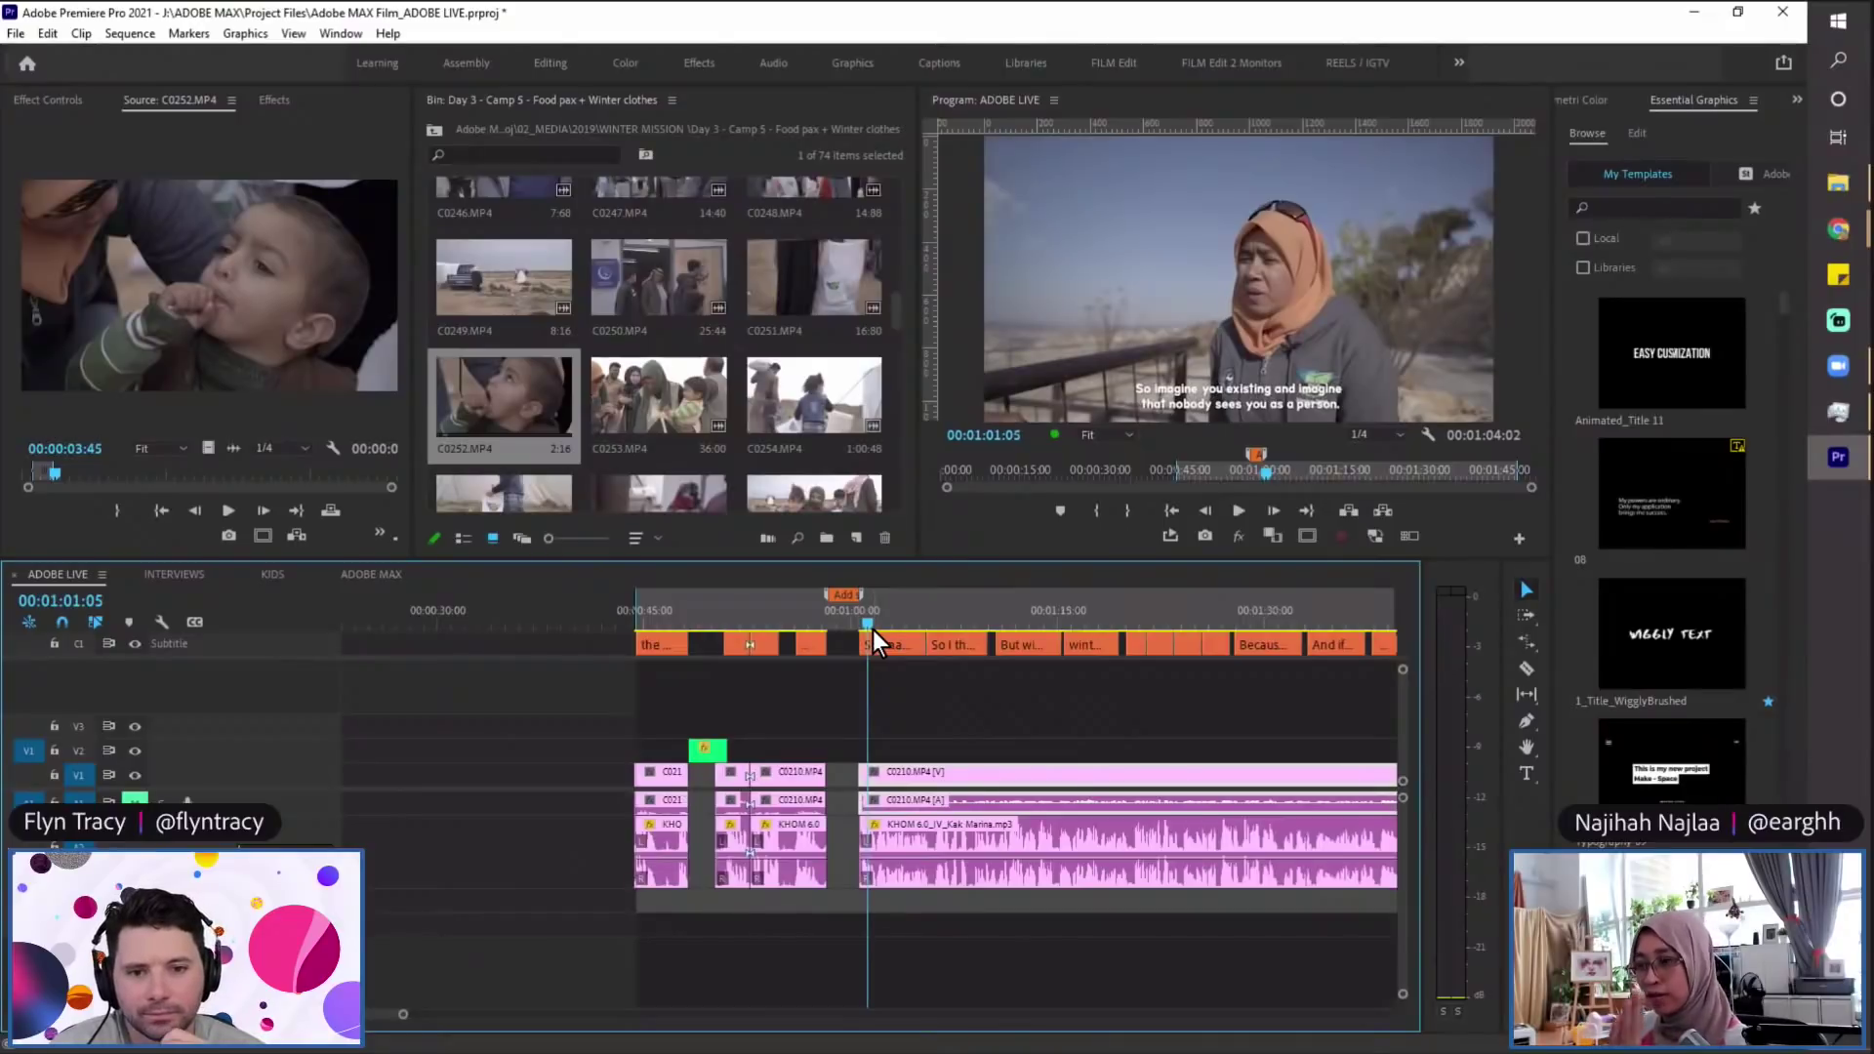
click(869, 617)
key(space)
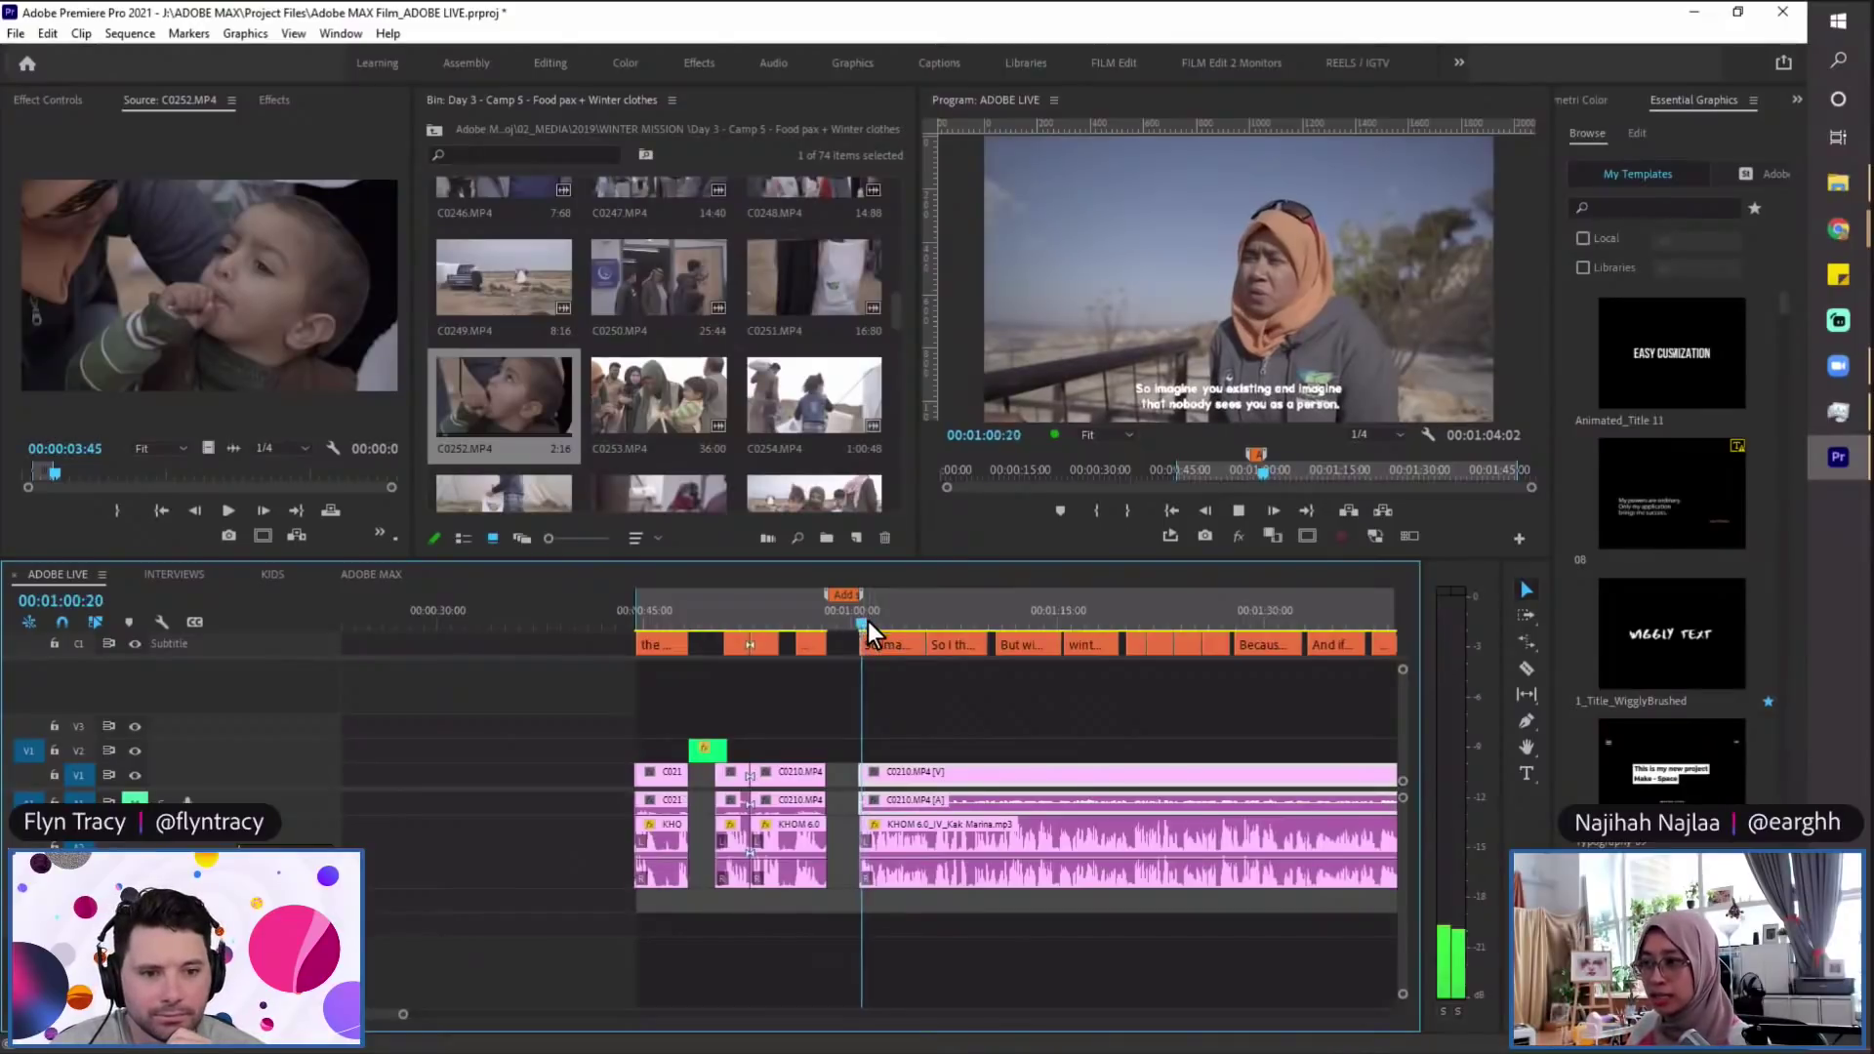
click(920, 621)
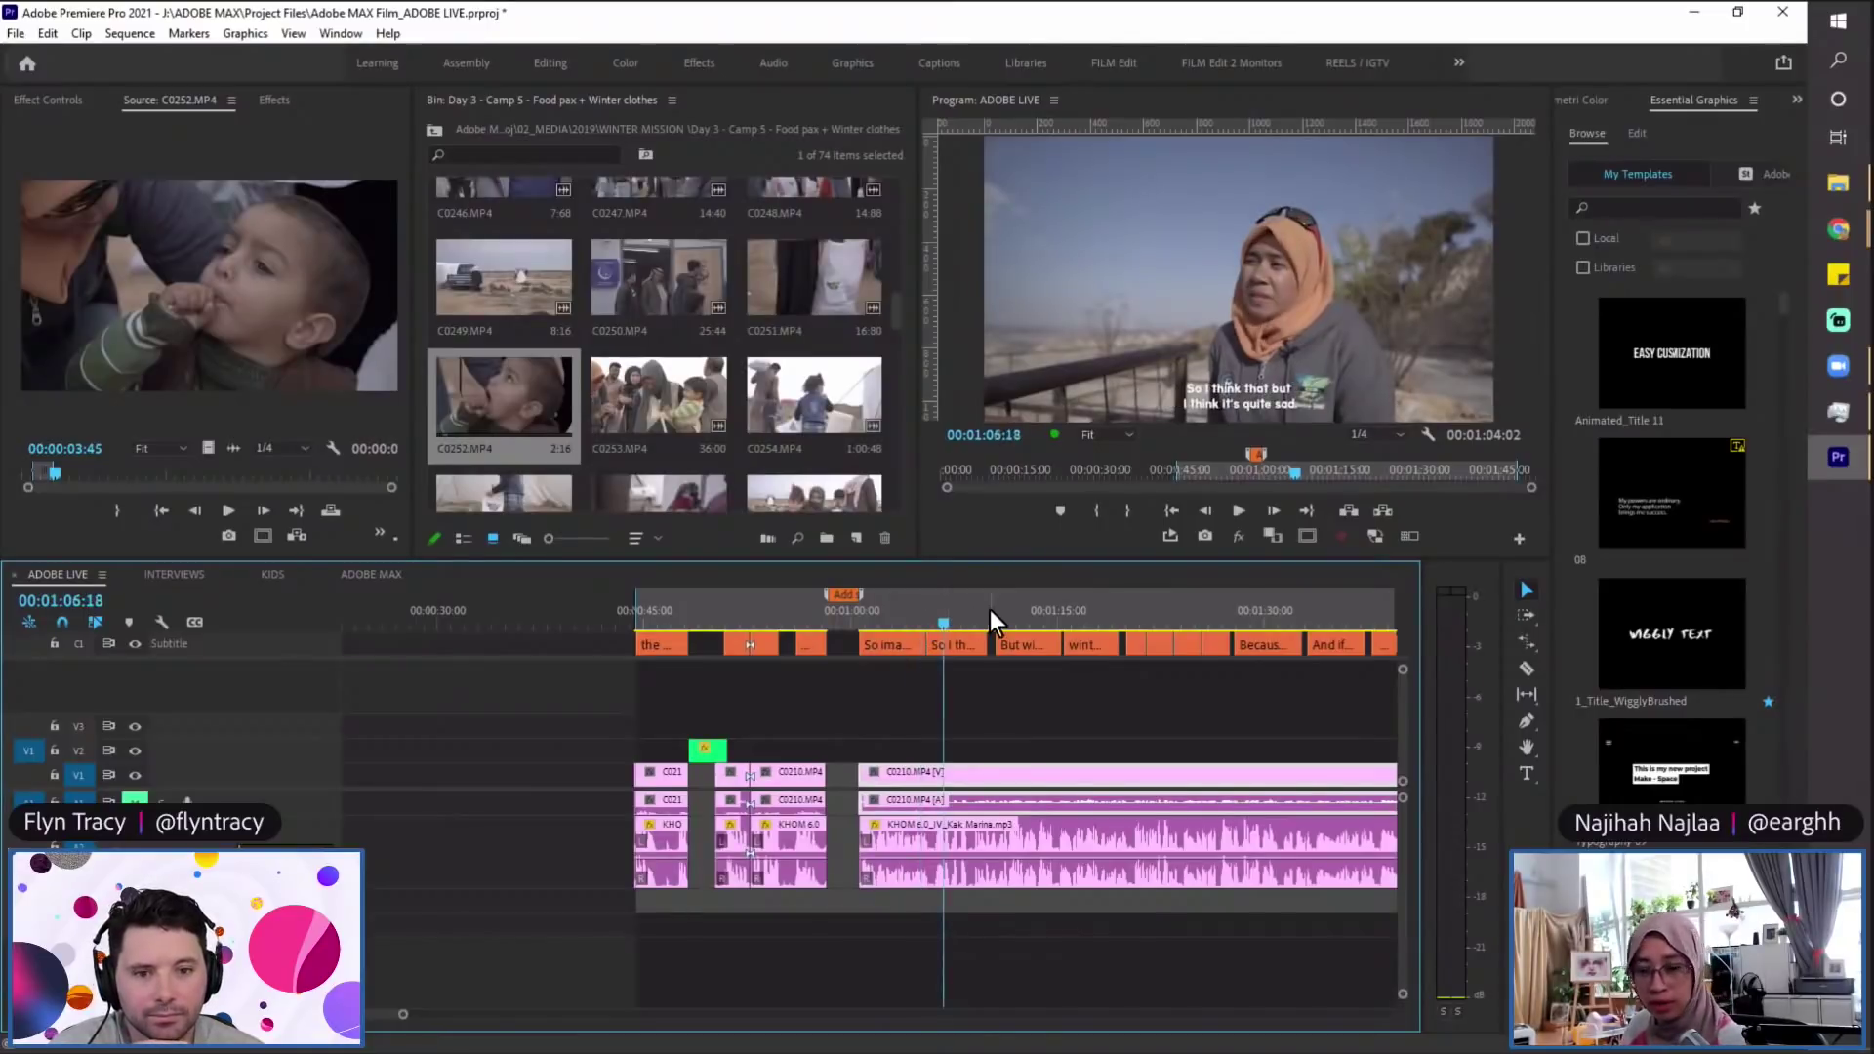
Step: Replay from the end of the "So imagine you existing" line through "So I think that but I think it's quite sad", stopping at 00:01:10:00
scroll(990, 611, down, 3)
scroll(828, 641, up, 3)
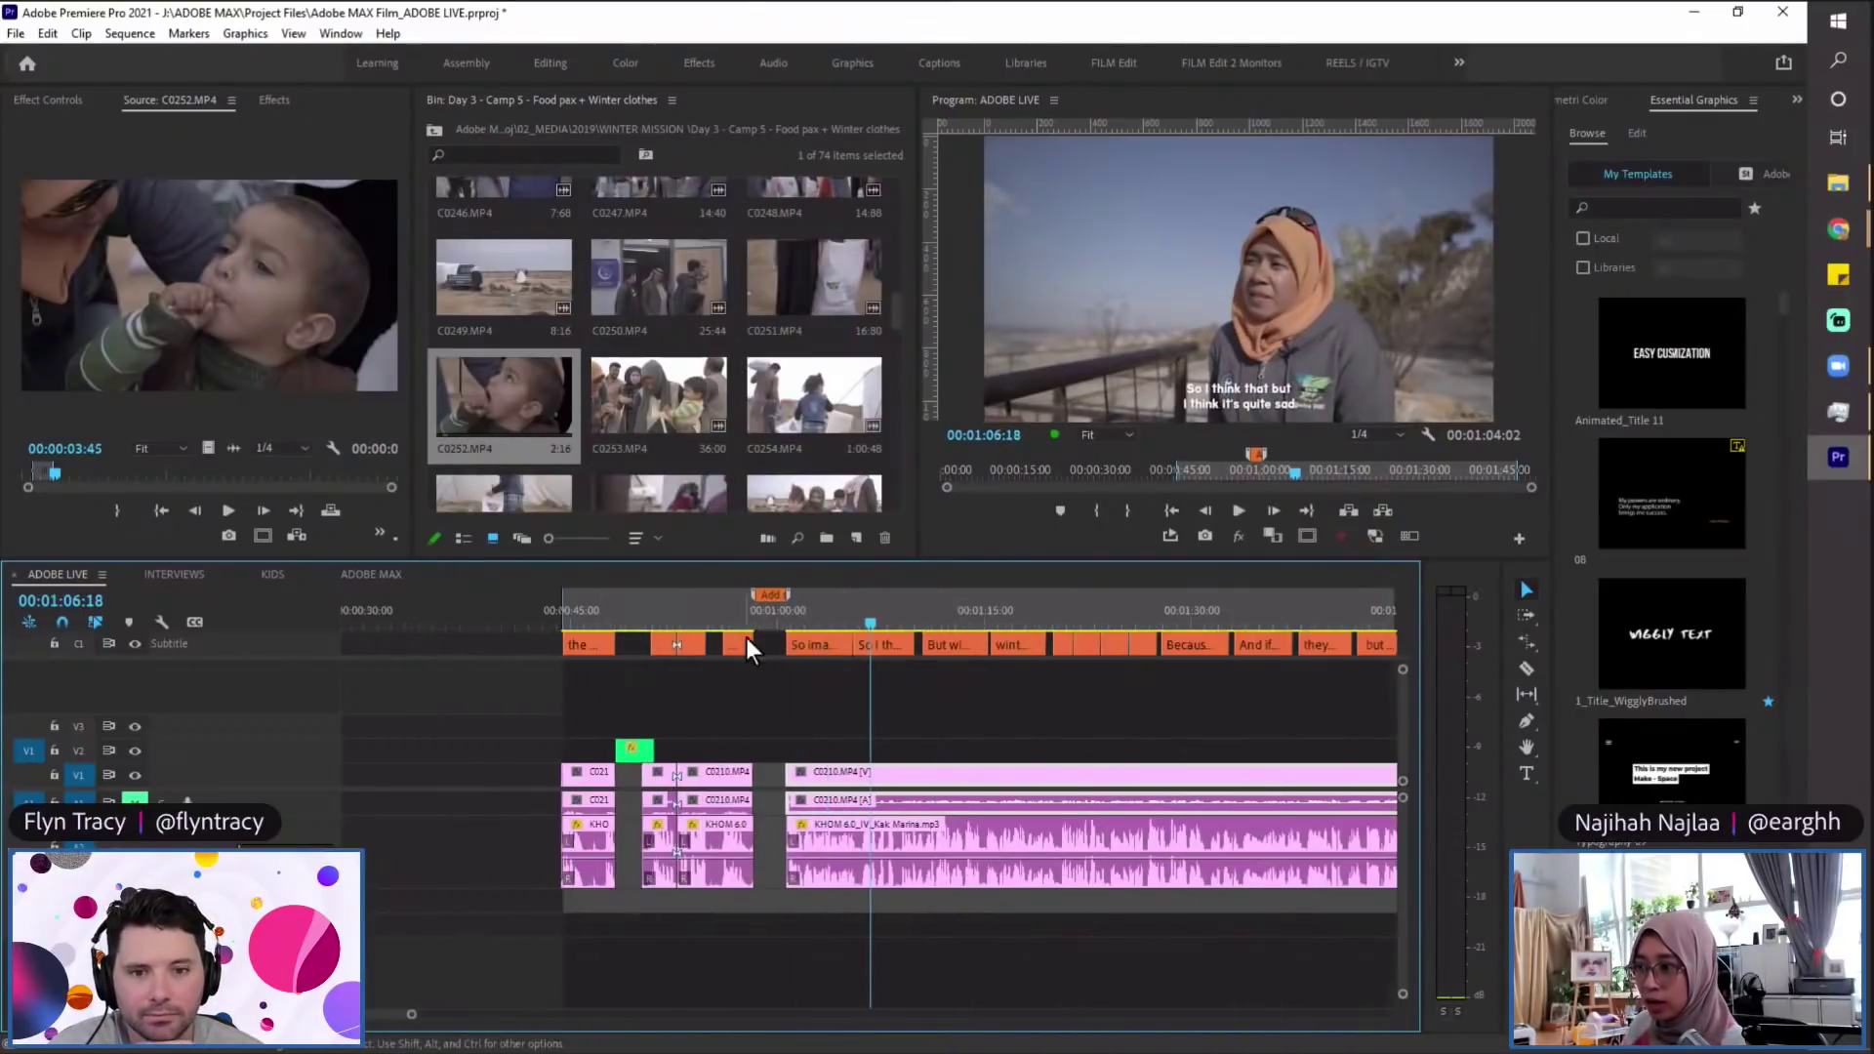
scroll(744, 638, down, 2)
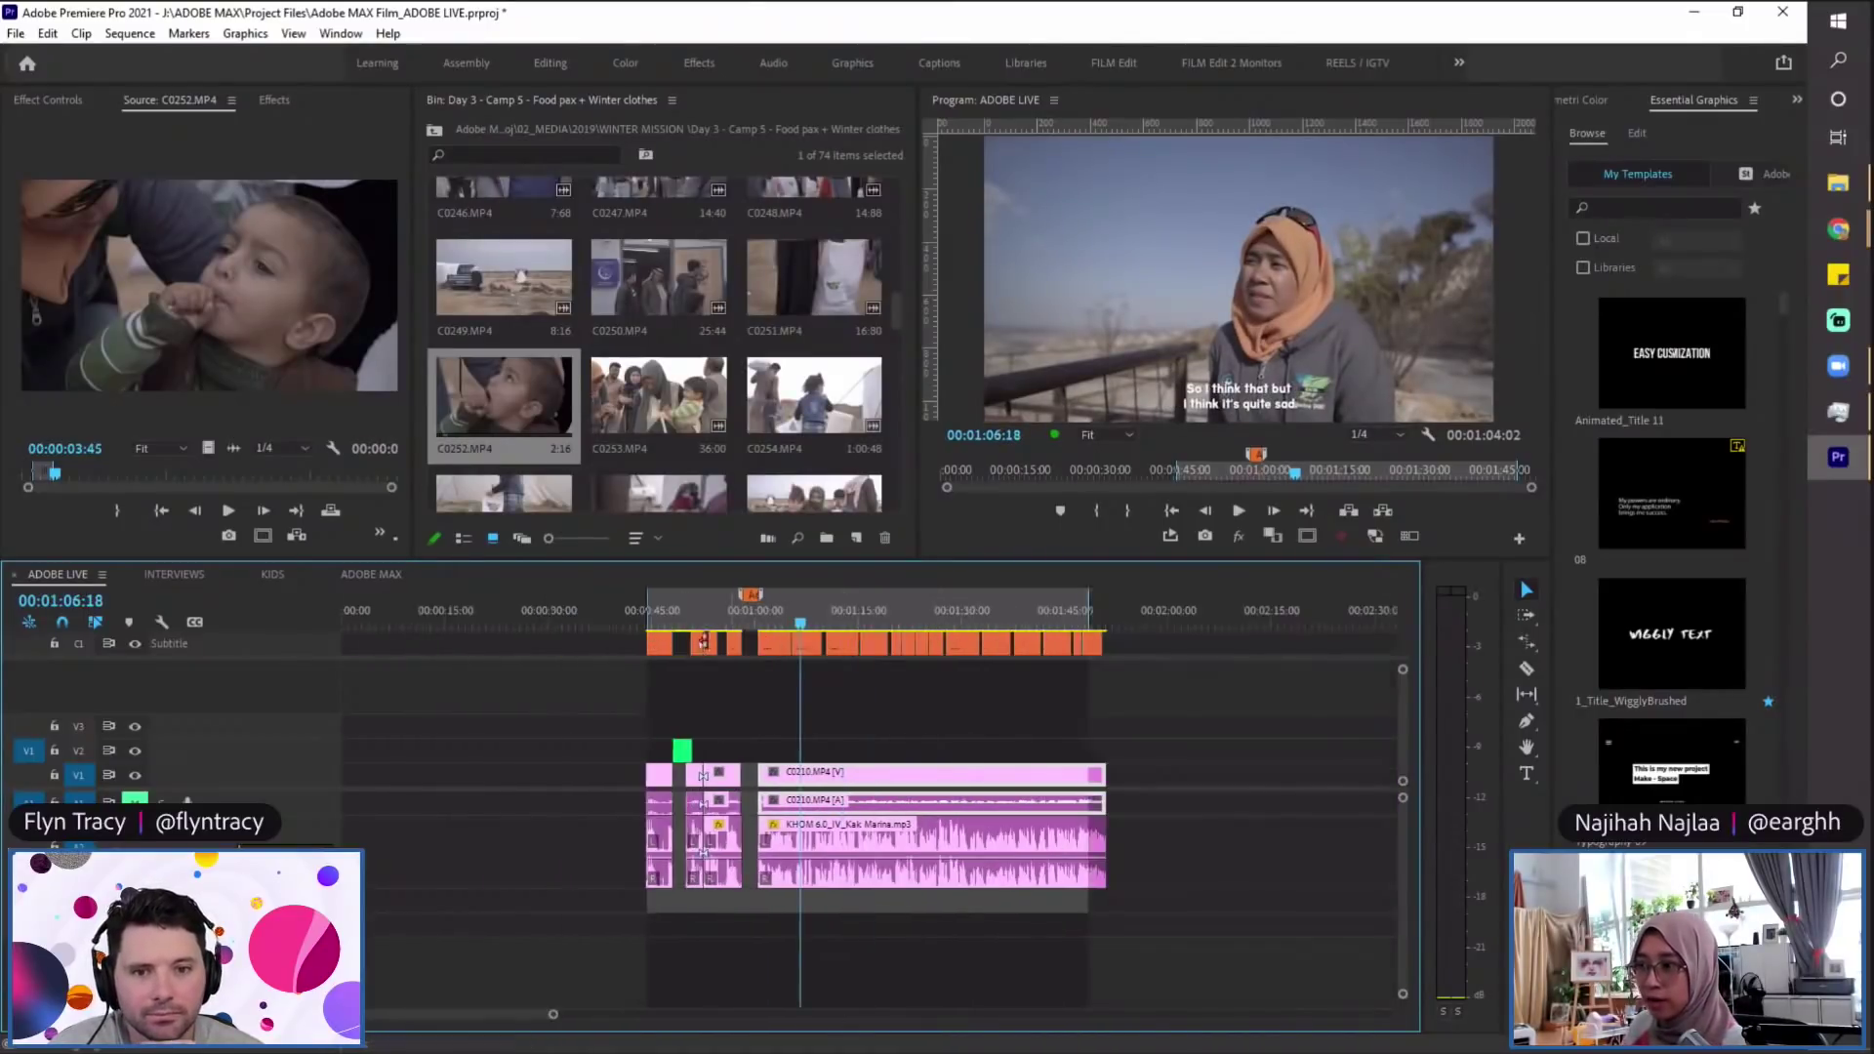
click(785, 623)
key(space)
key(space)
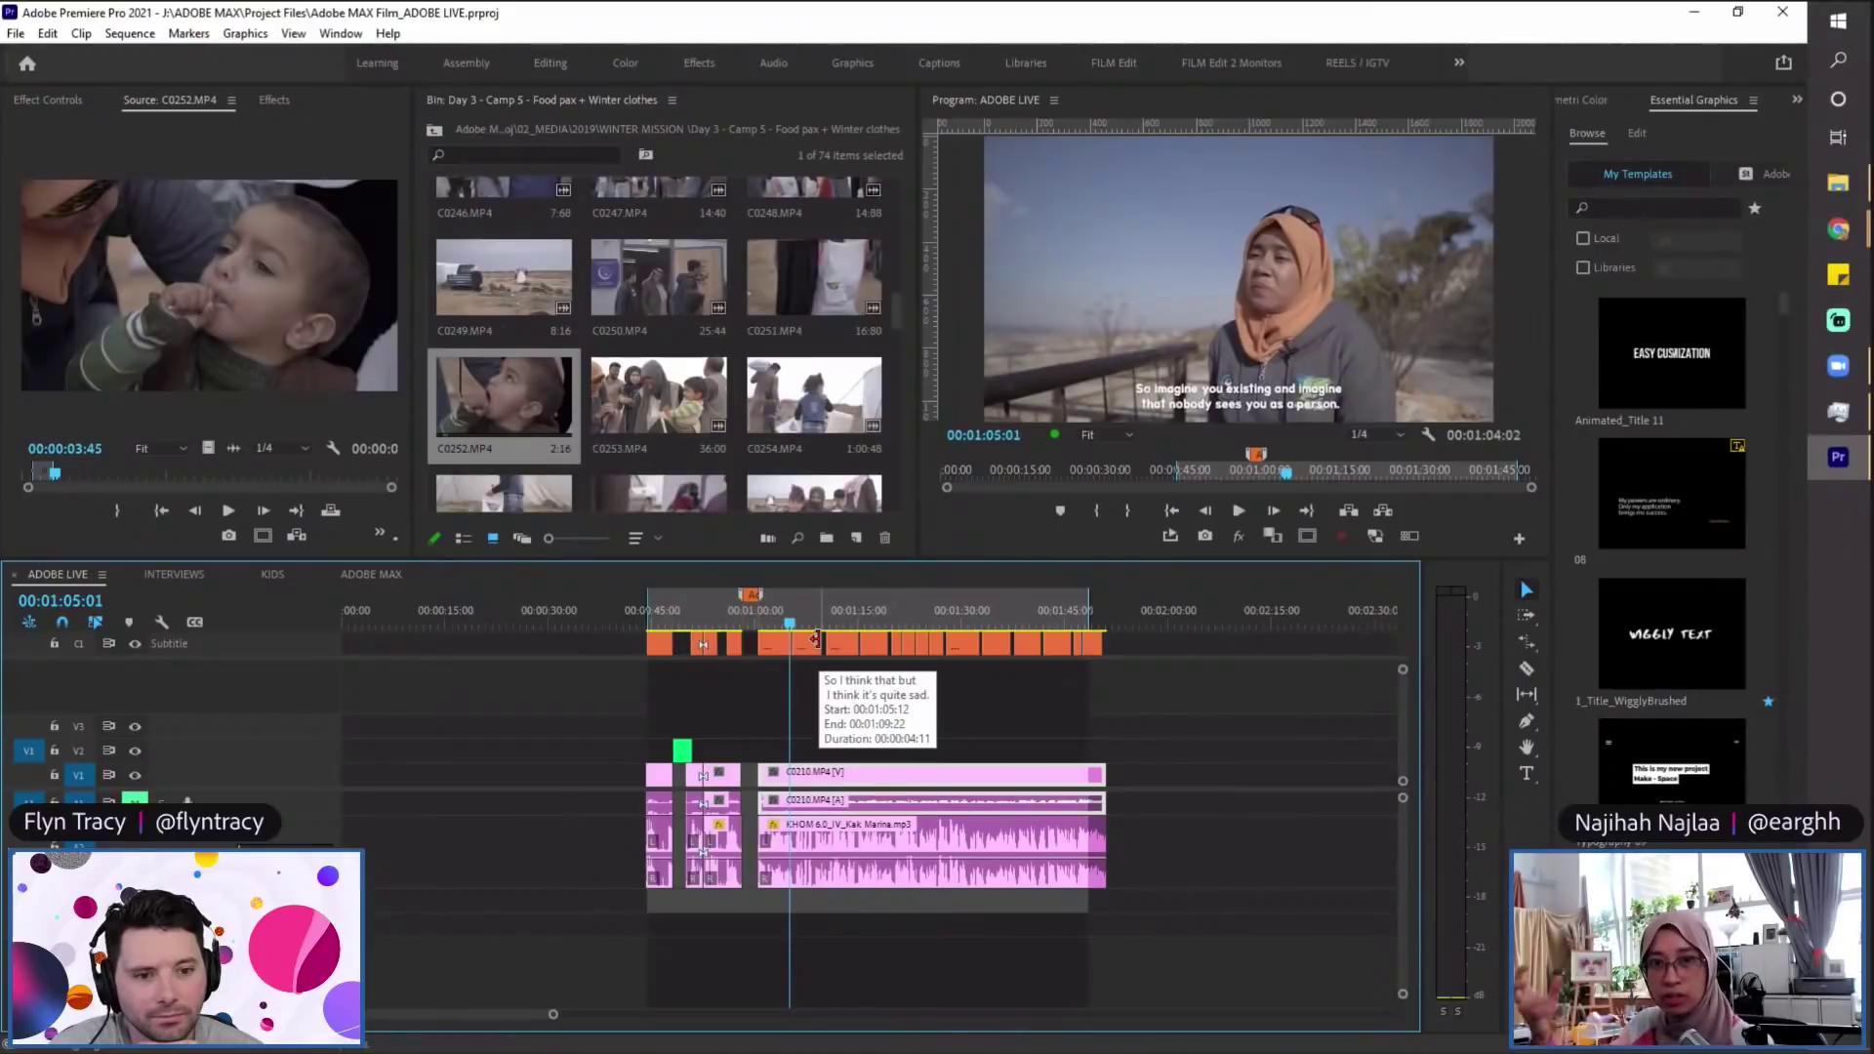
key(space)
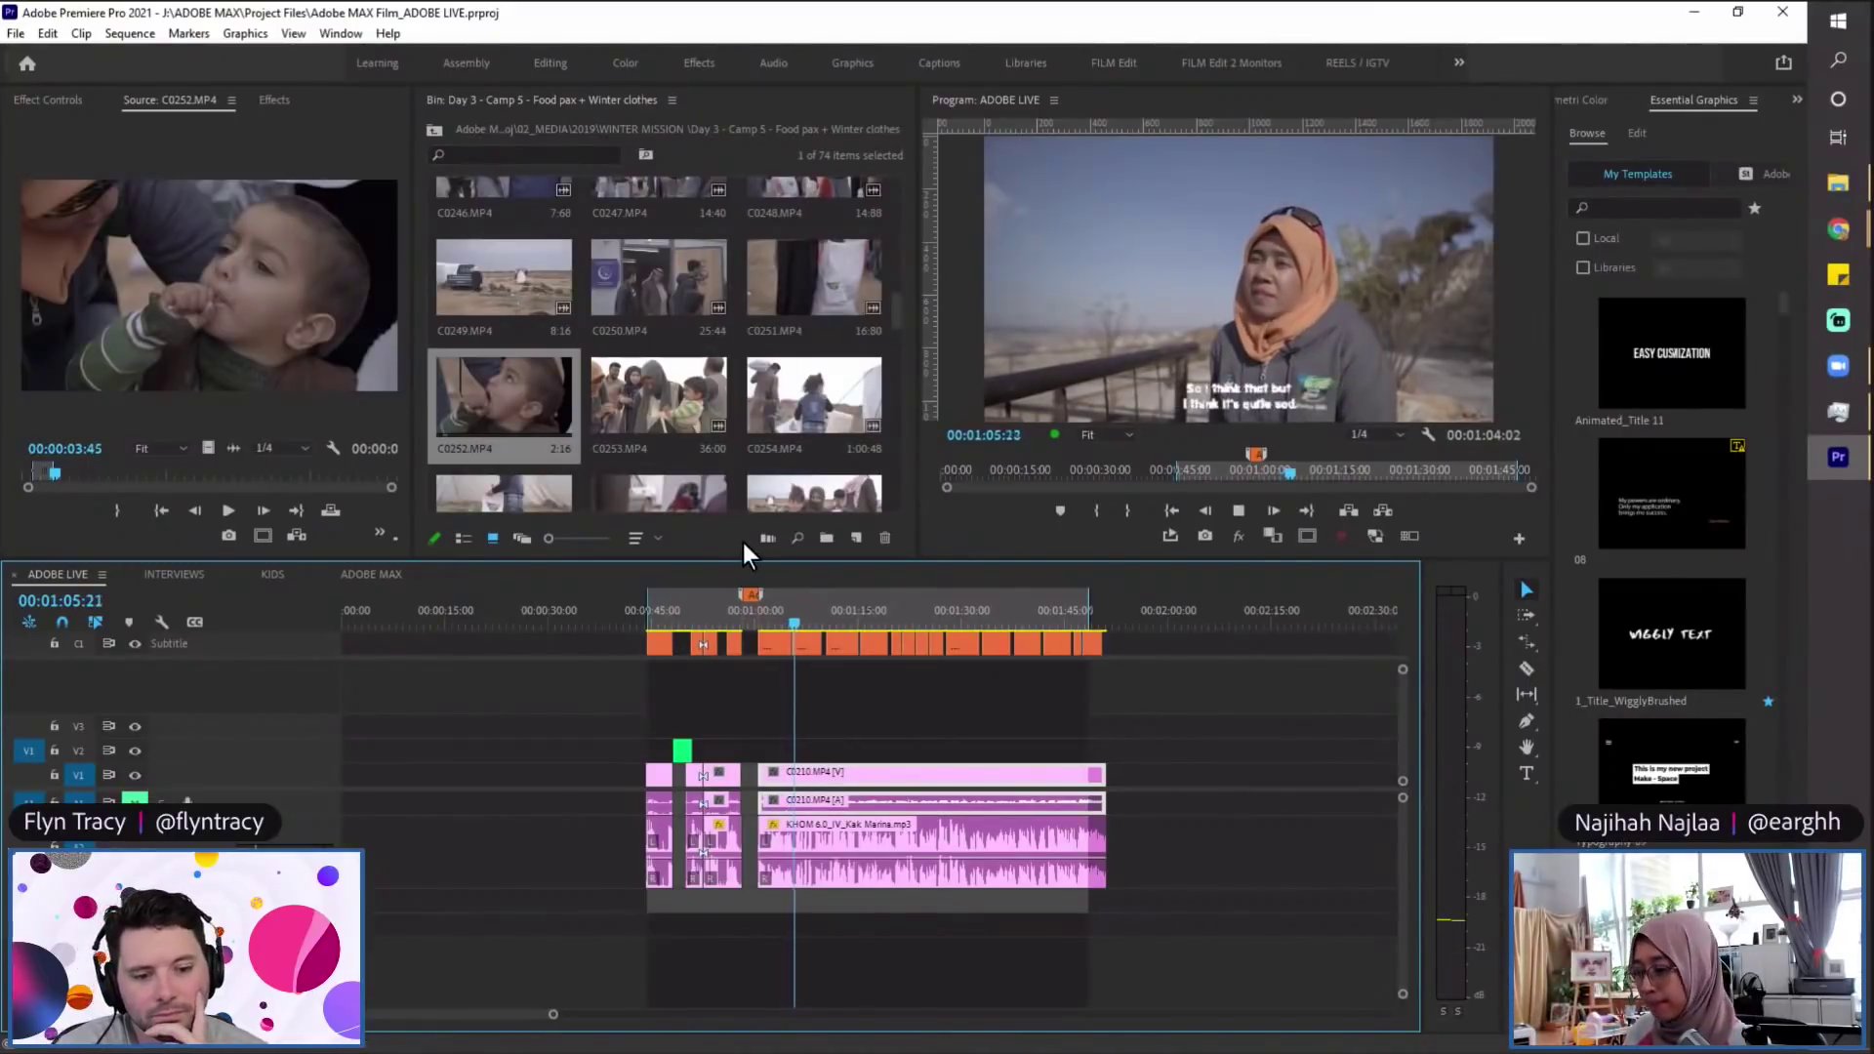
key(=)
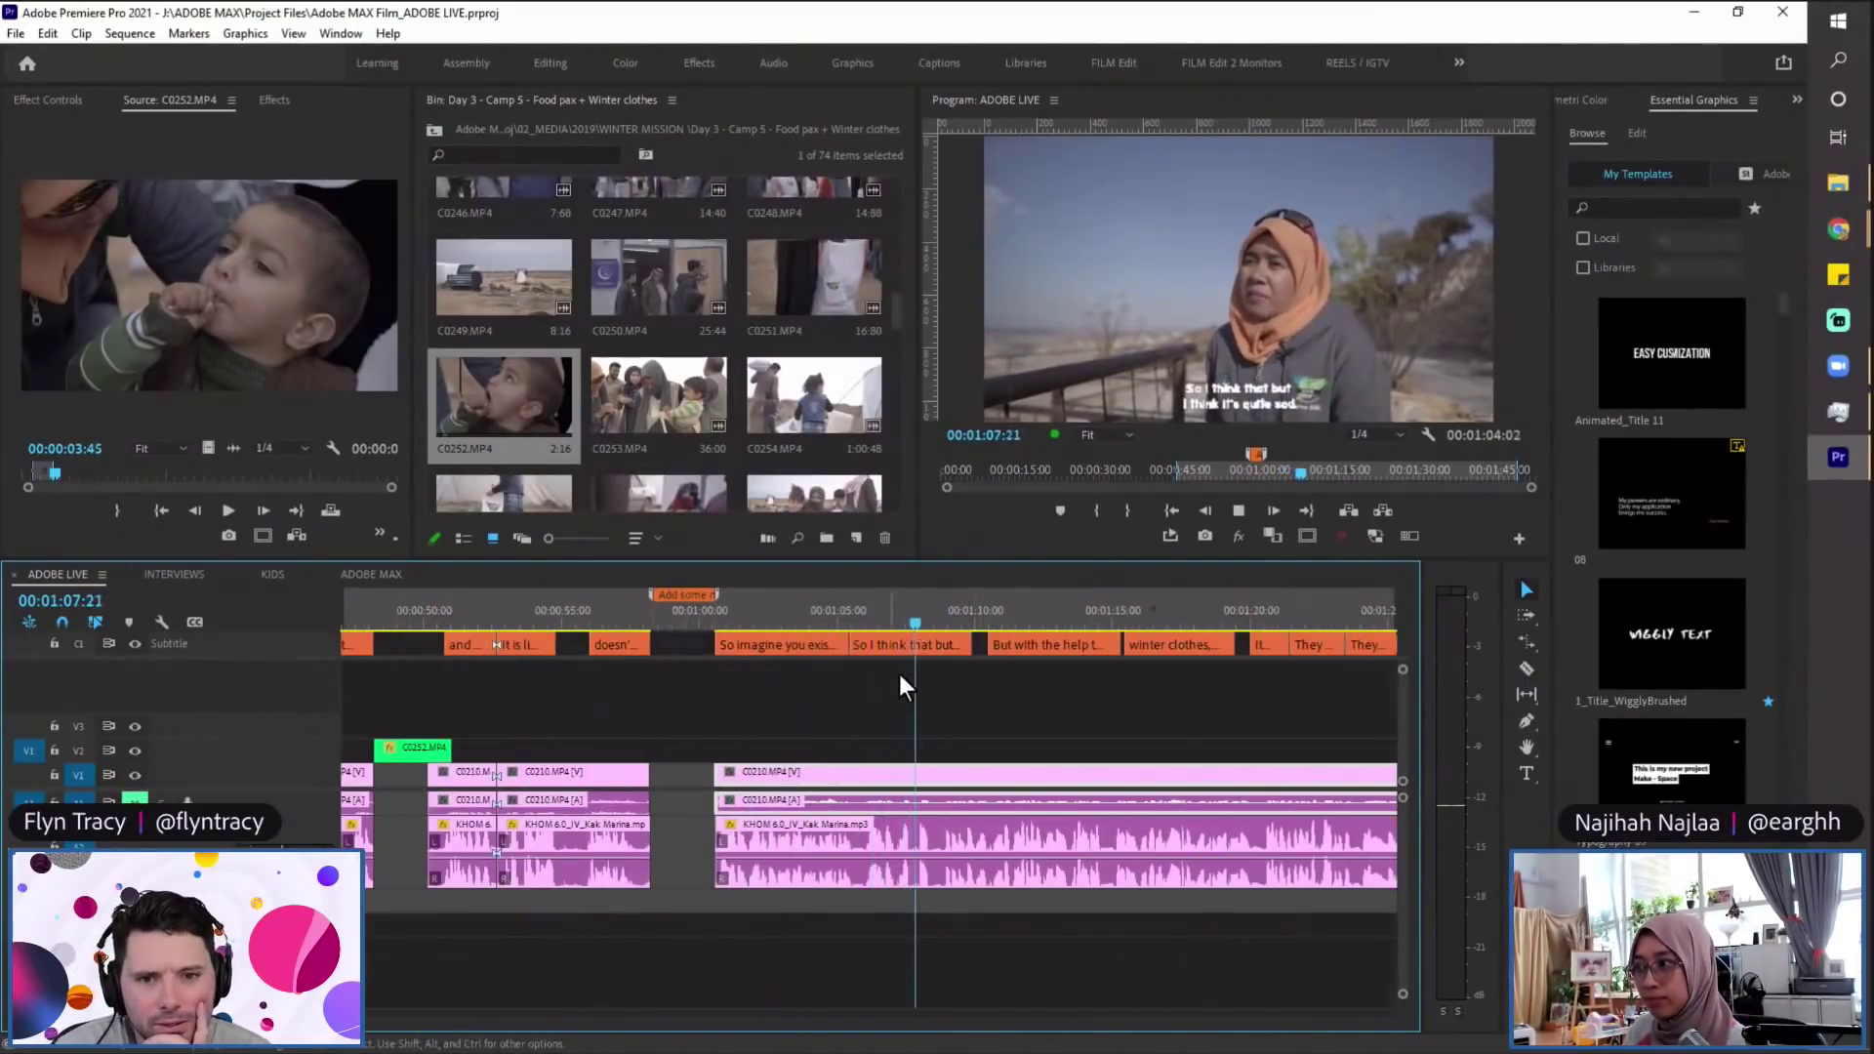
key(space)
scroll(1014, 728, down, 2)
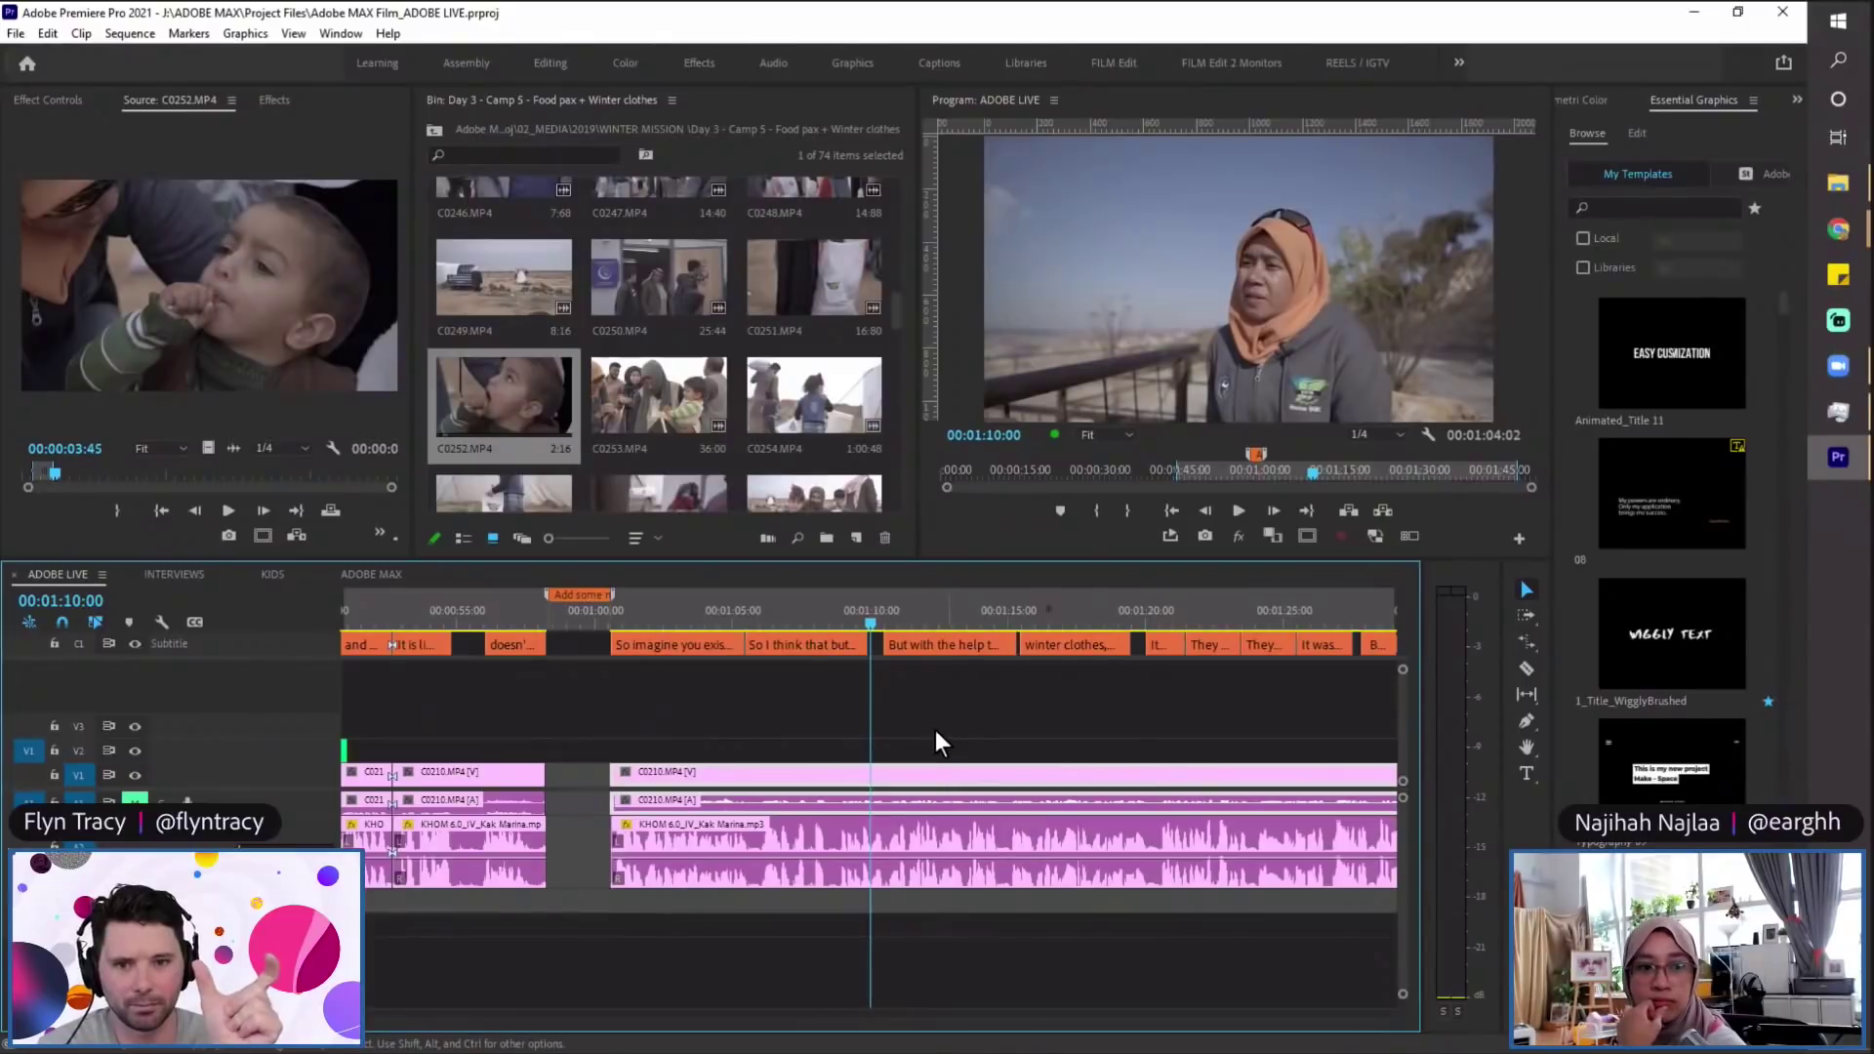
Step: Replay the "So imagine you existing" line and step back to 00:01:05:11, just before the next subtitle
click(614, 623)
click(667, 616)
key(space)
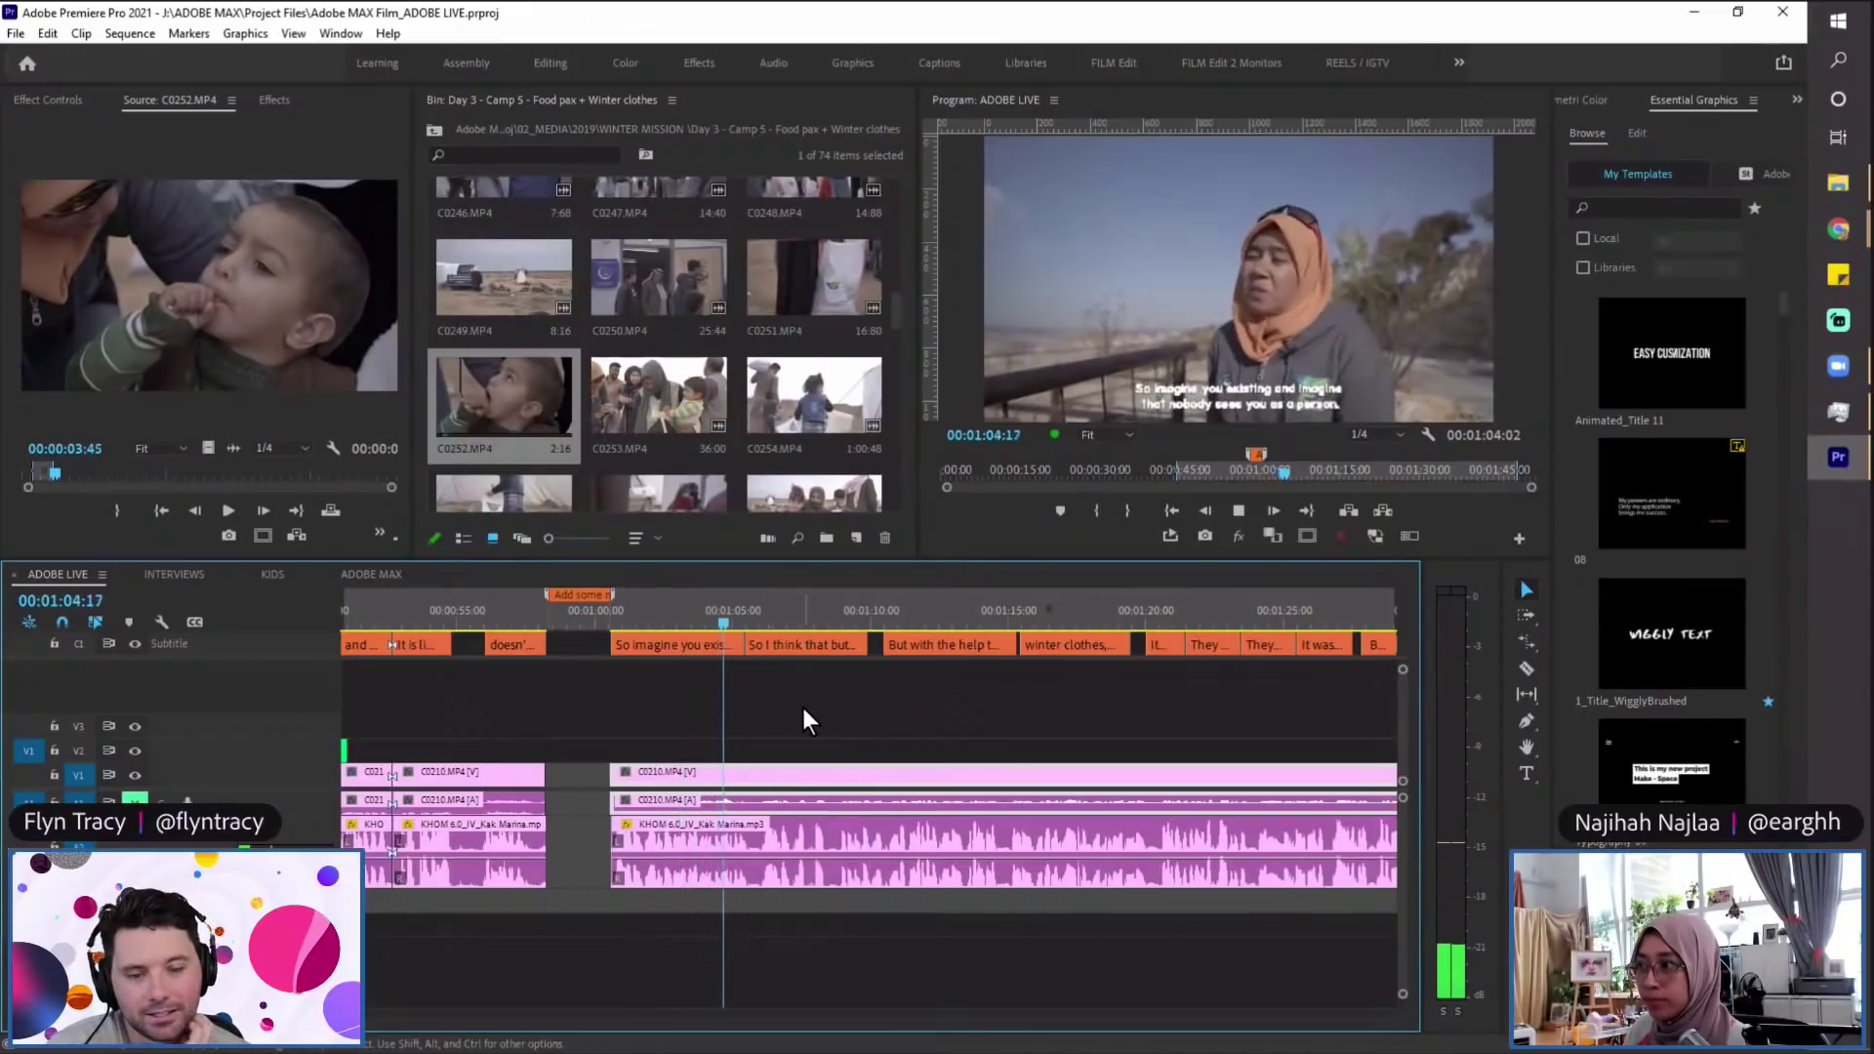
key(space)
key(Left)
key(Left)
key(Left)
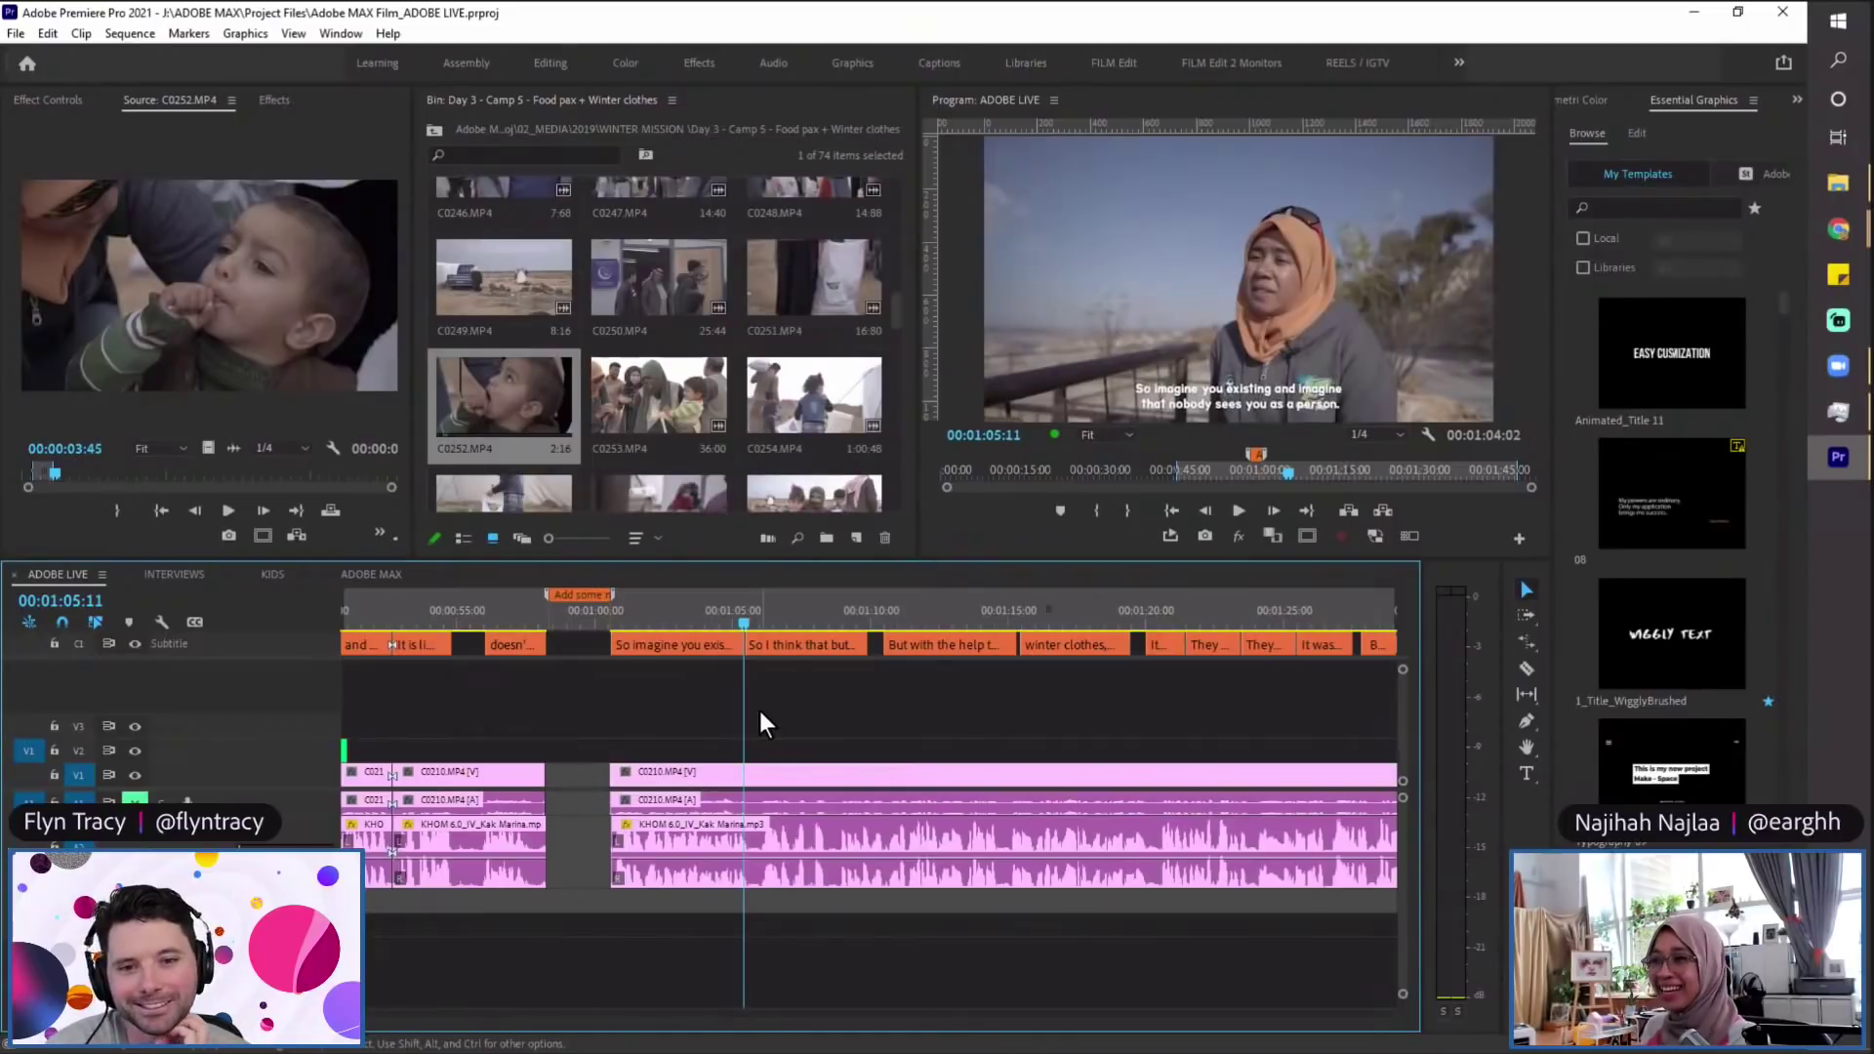
Step: Place the playhead at 00:01:05:02, near the end of the "So imagine you existing" subtitle
key(equal)
key(equal)
key(minus)
click(852, 602)
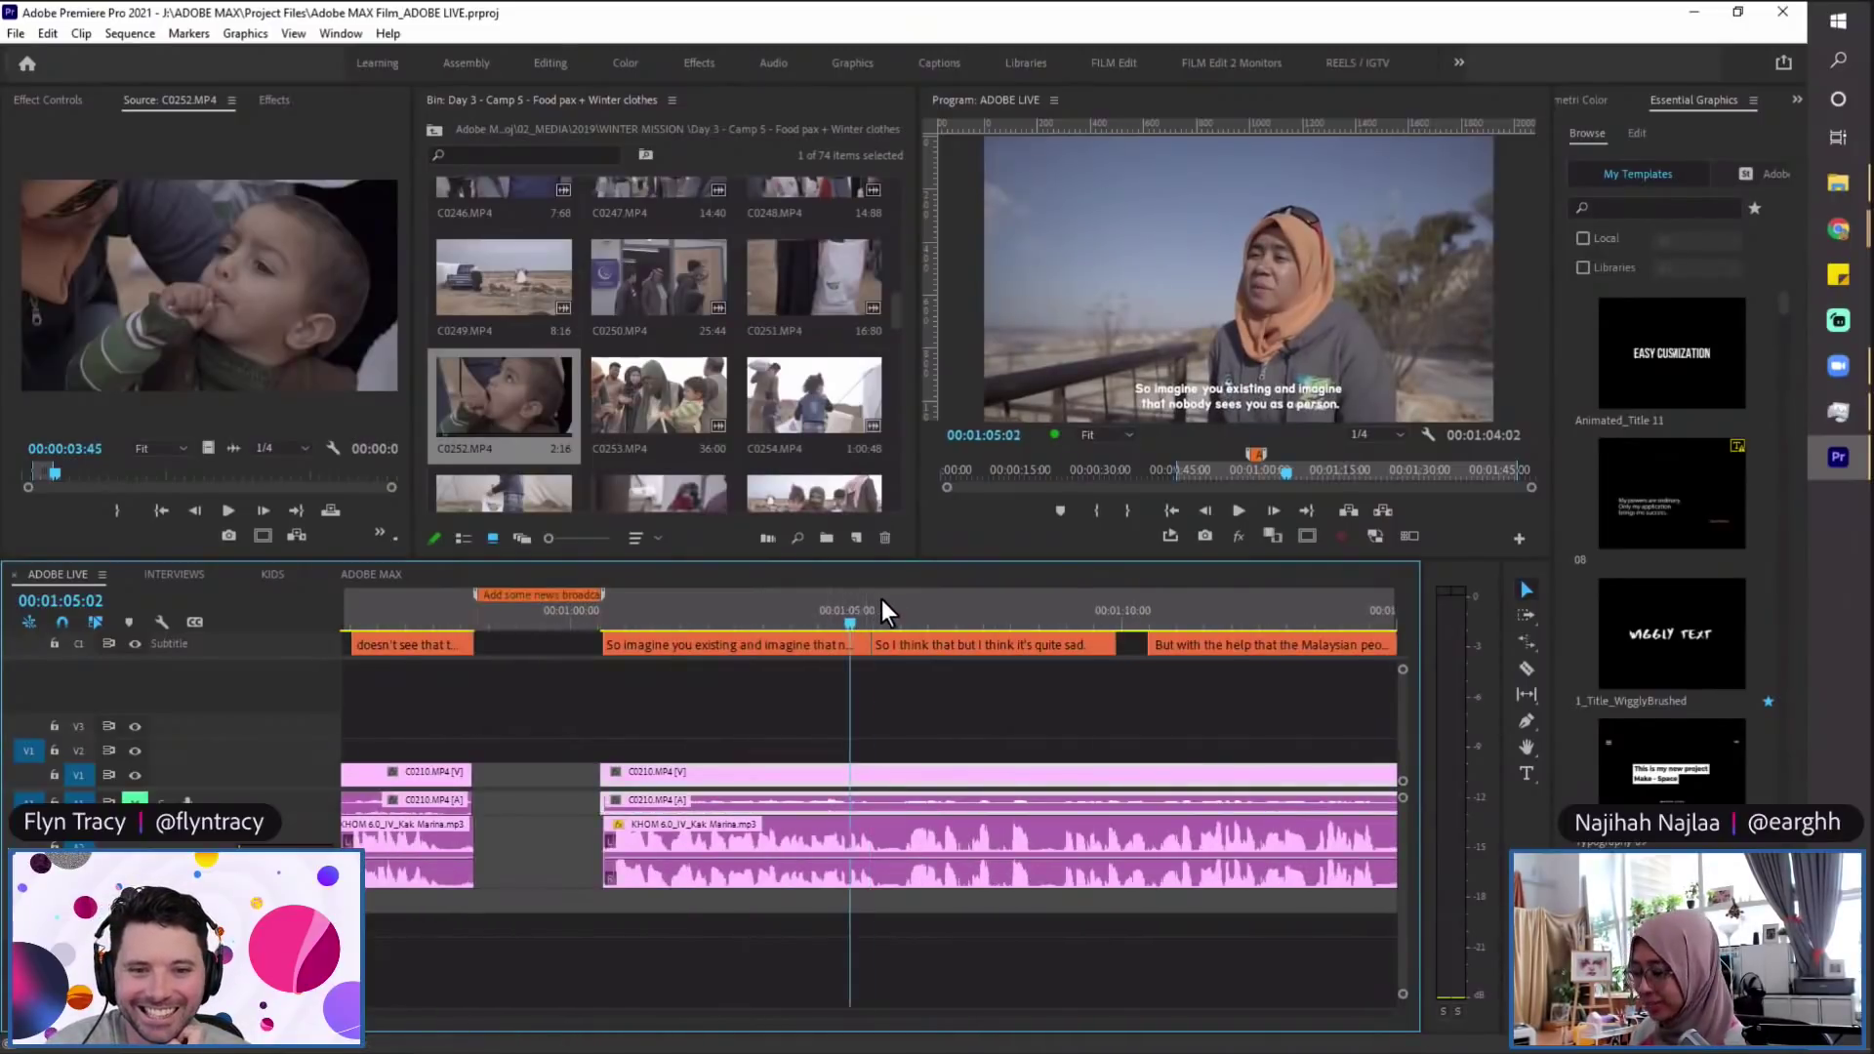
key(minus)
key(equal)
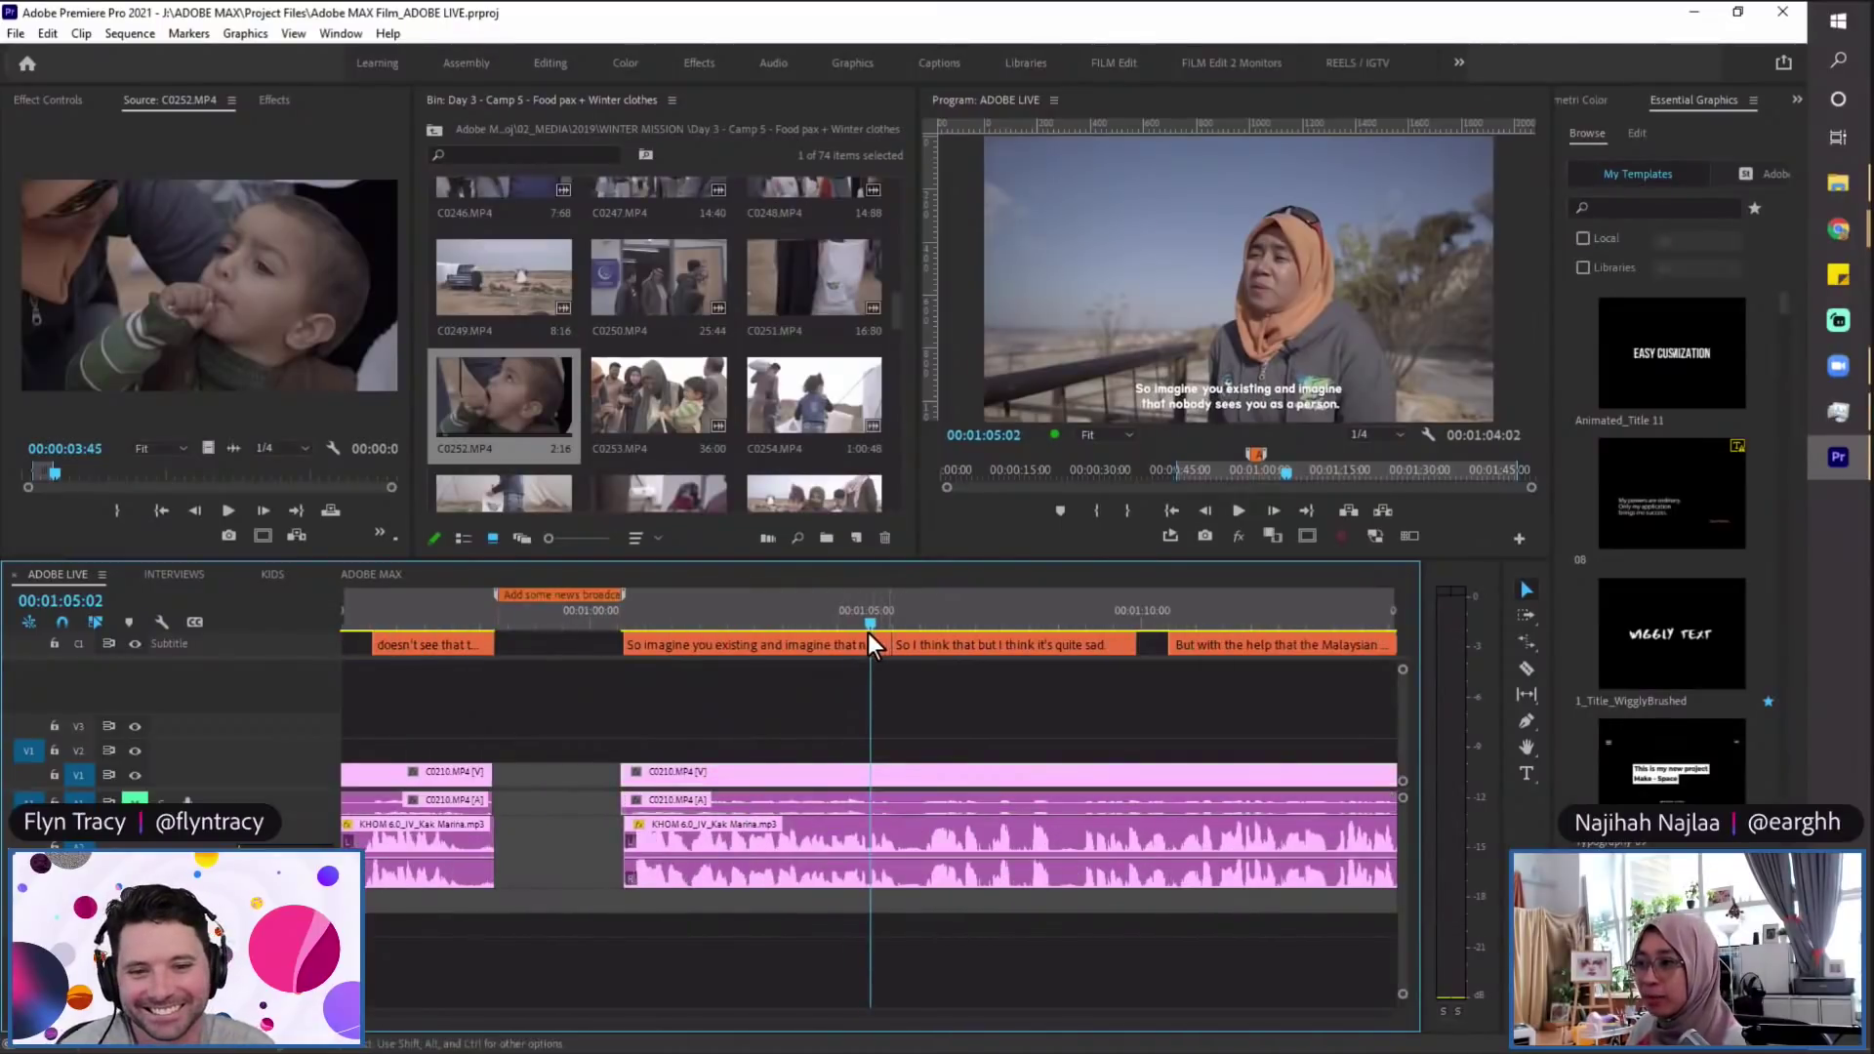
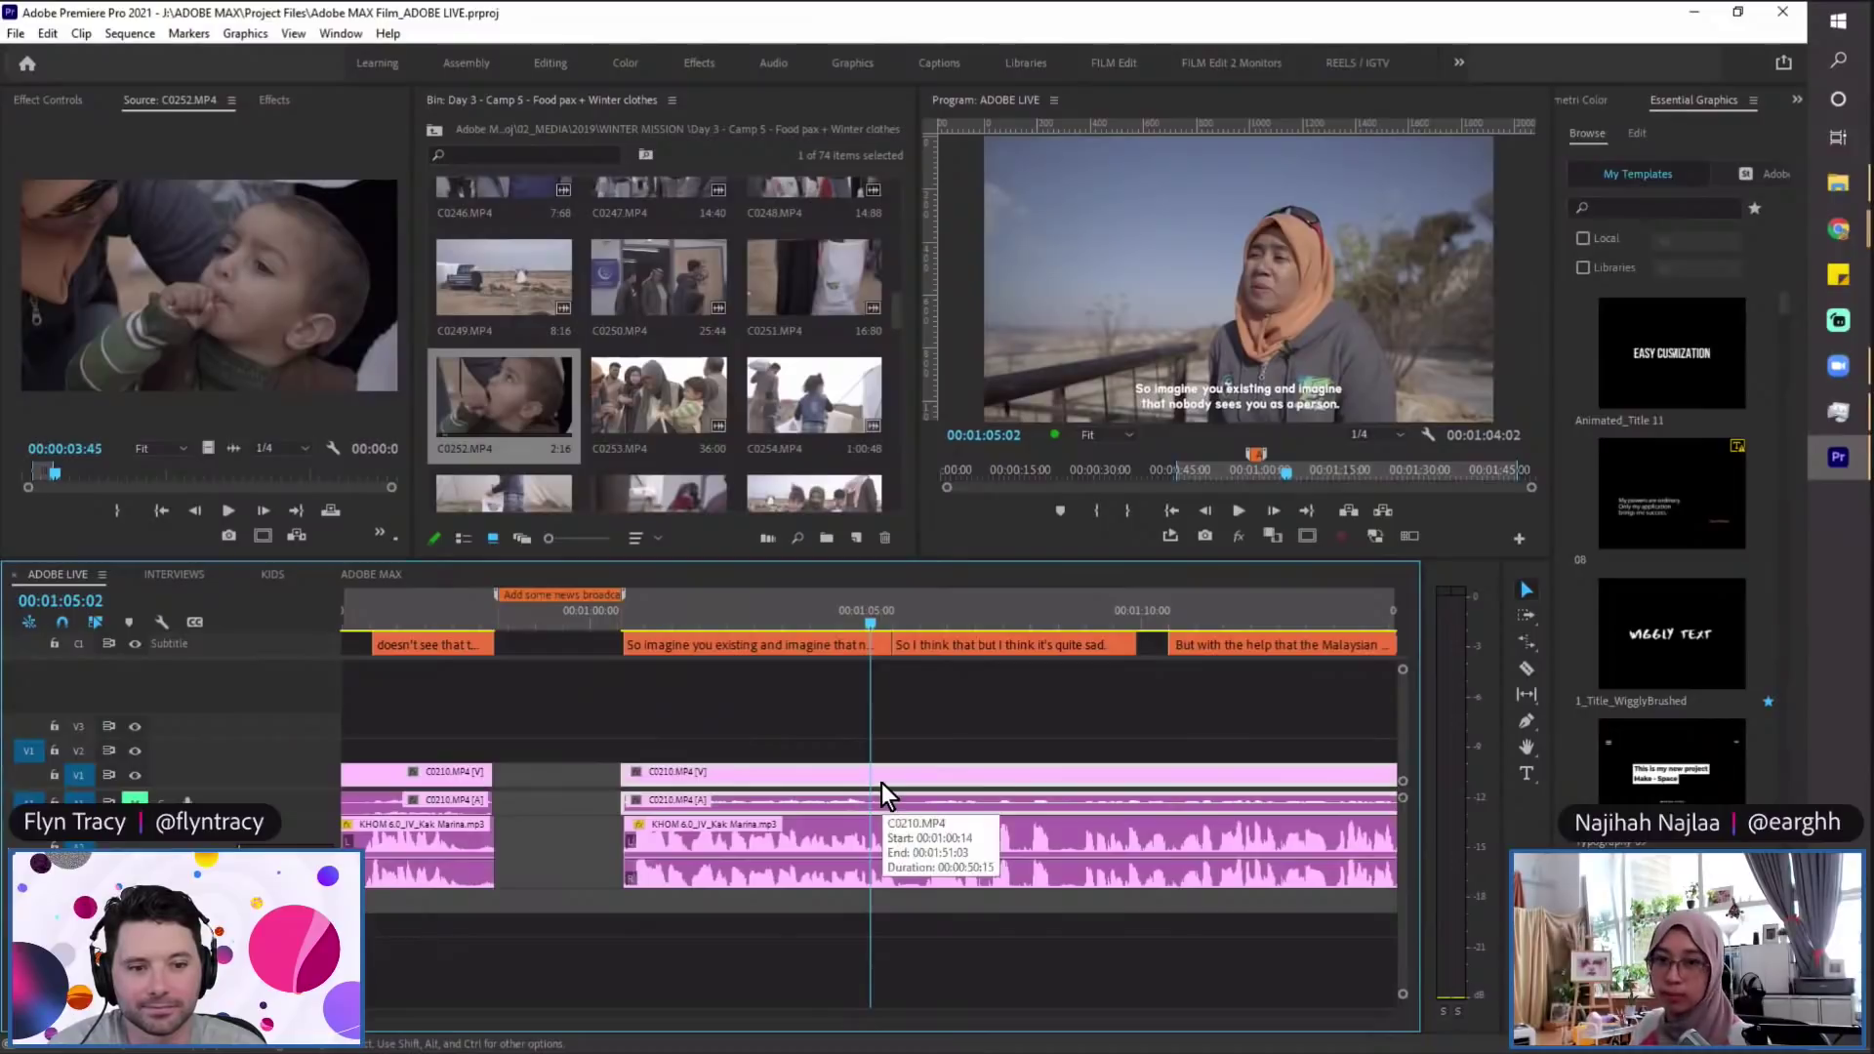
key(ctrl+k)
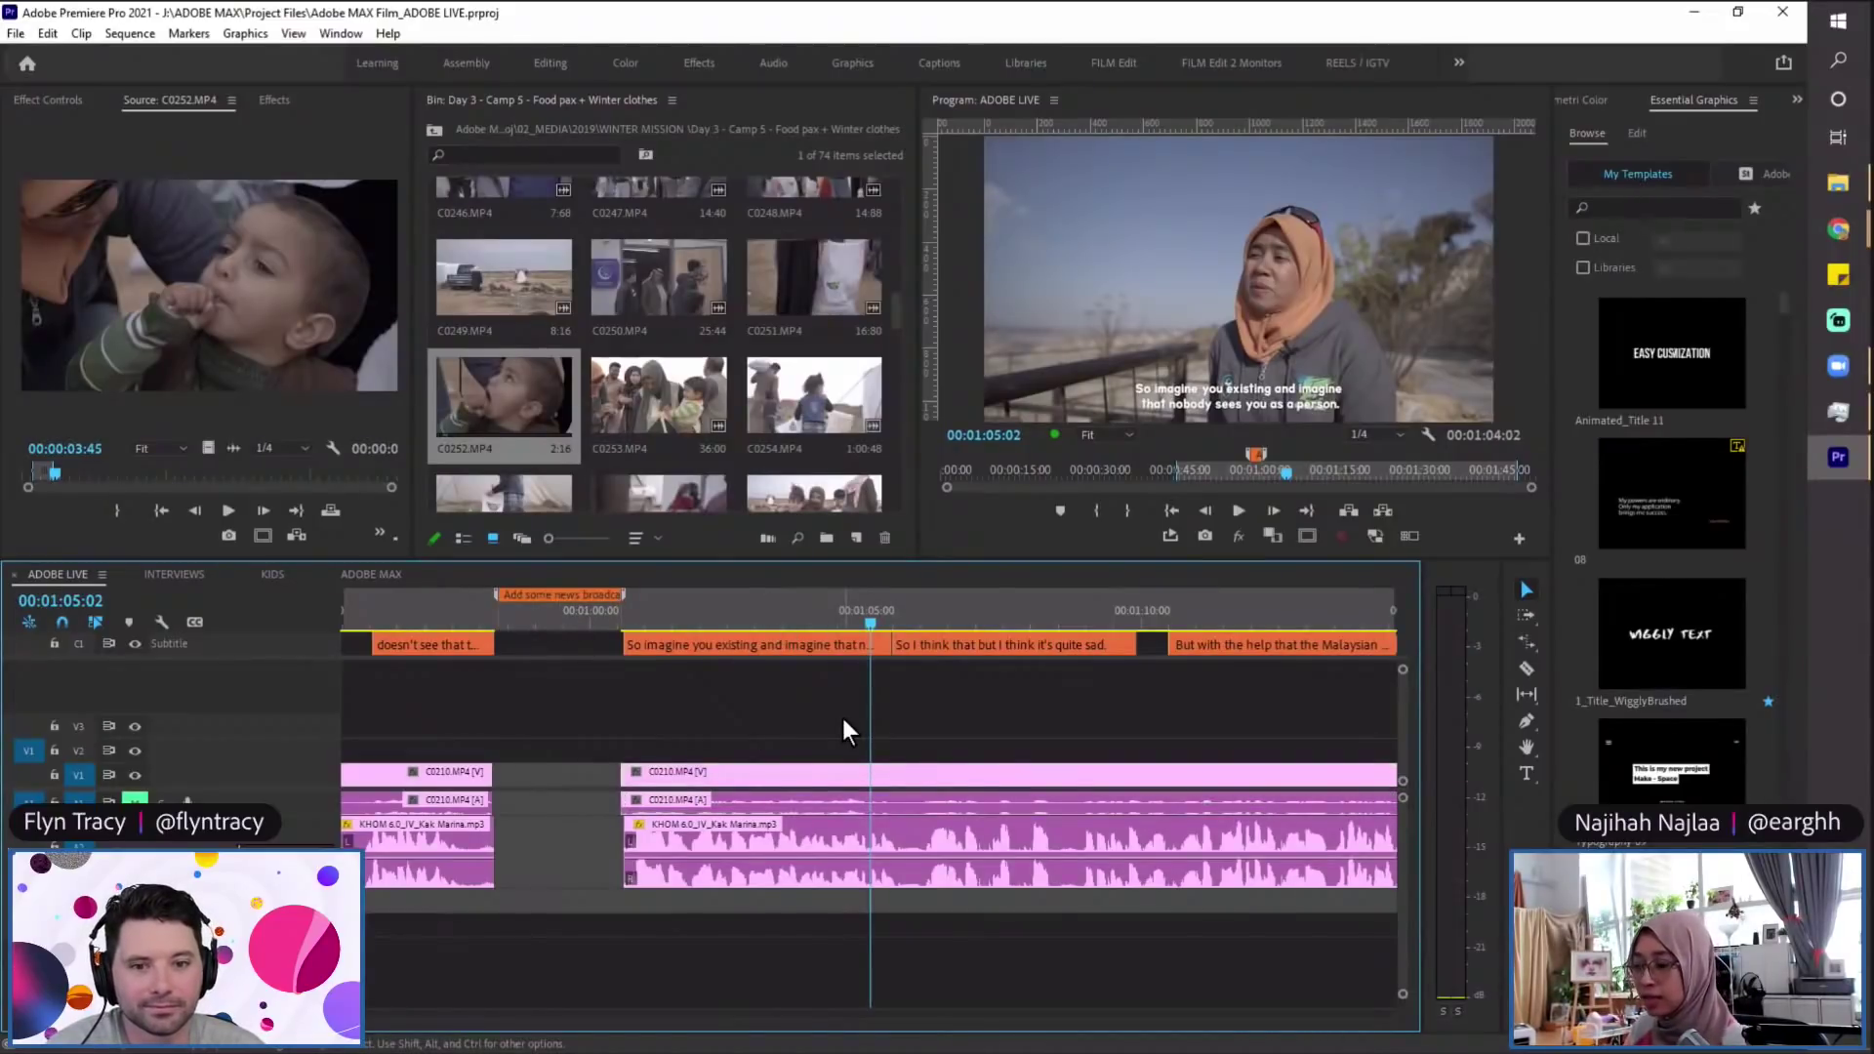
Step: Add a sequence marker at 00:01:05:02 and name it "Add stablize"
key(m)
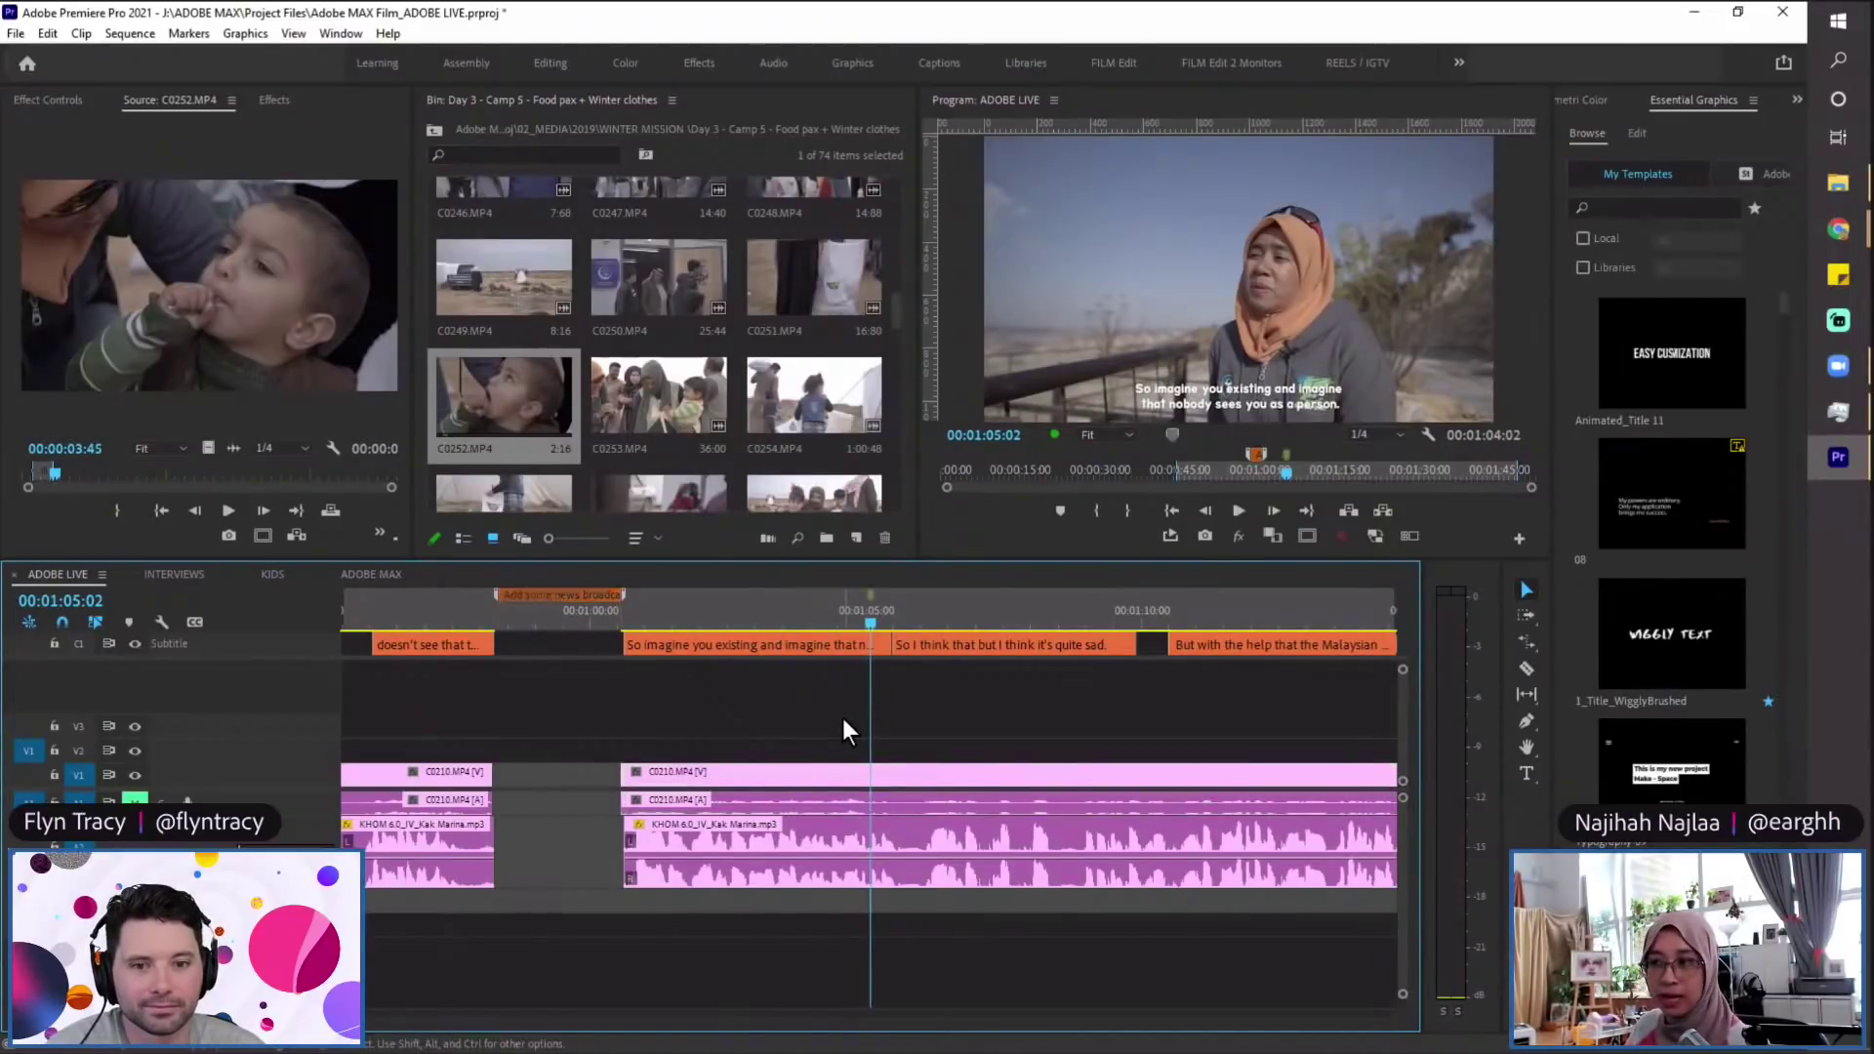
double_click(872, 596)
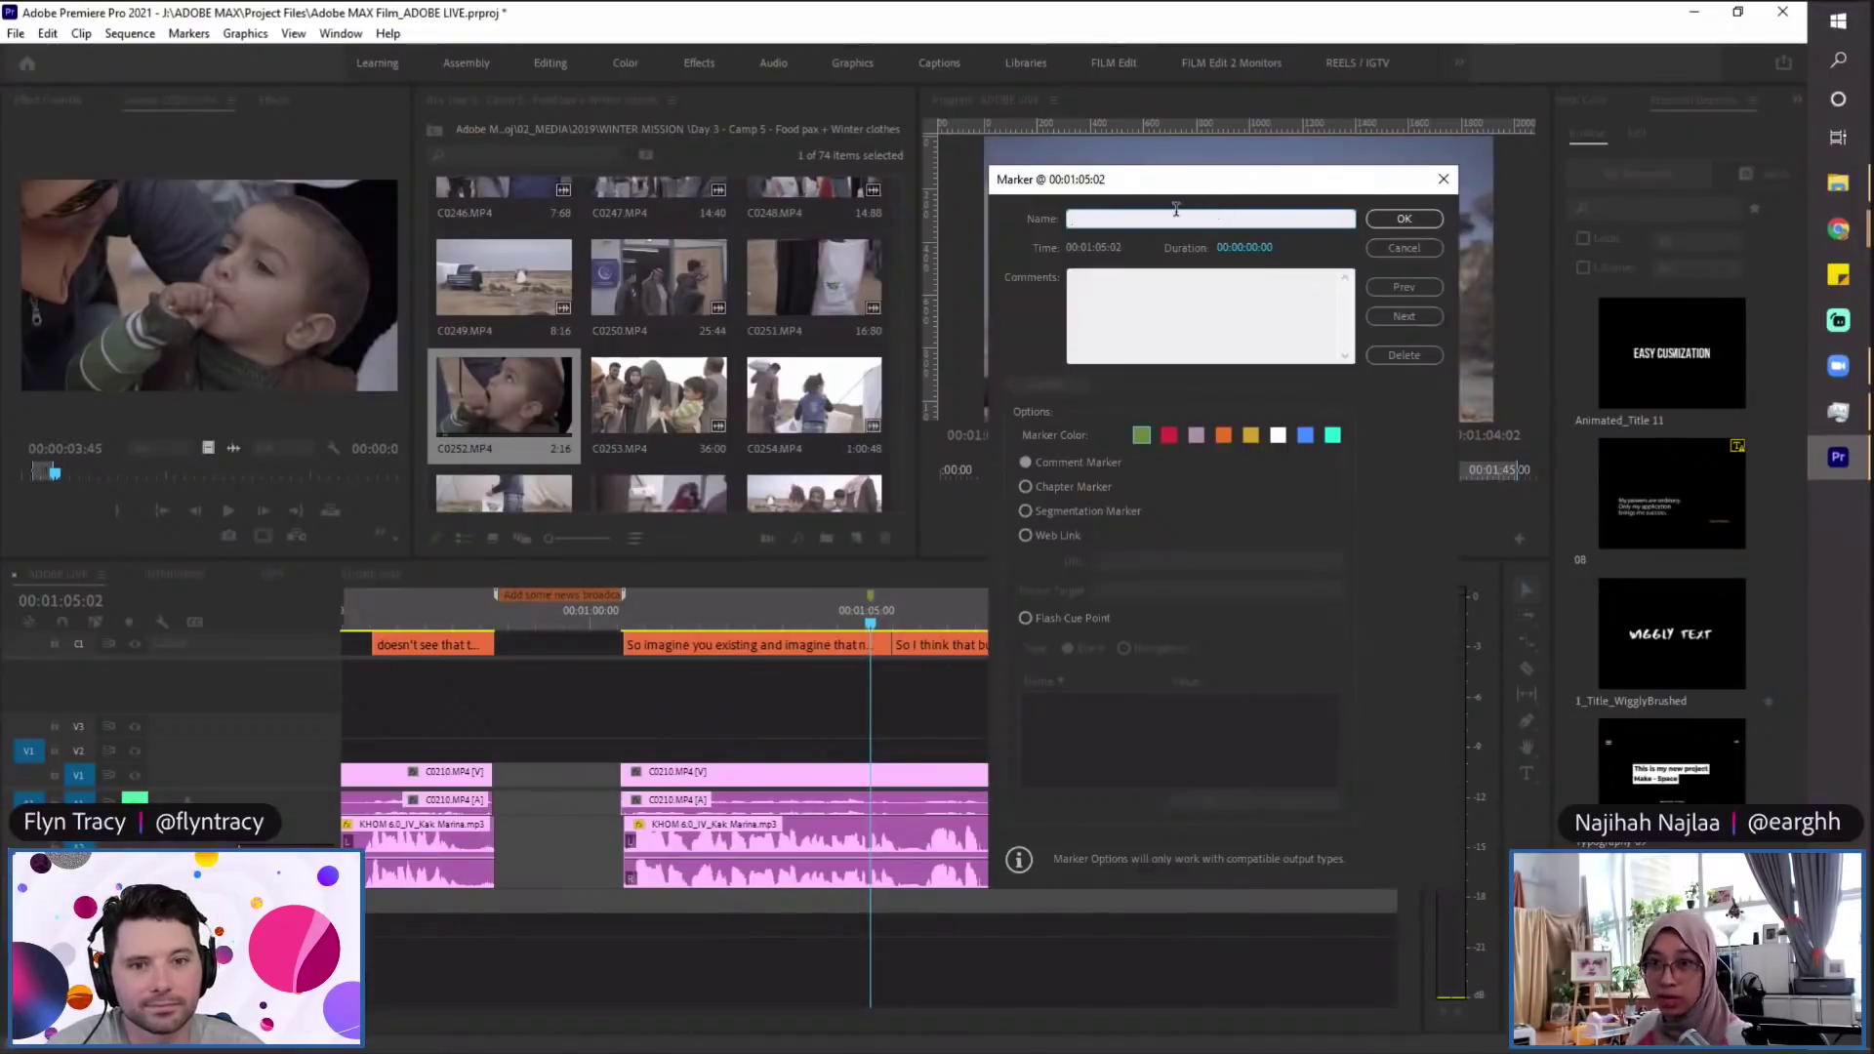
text(A)
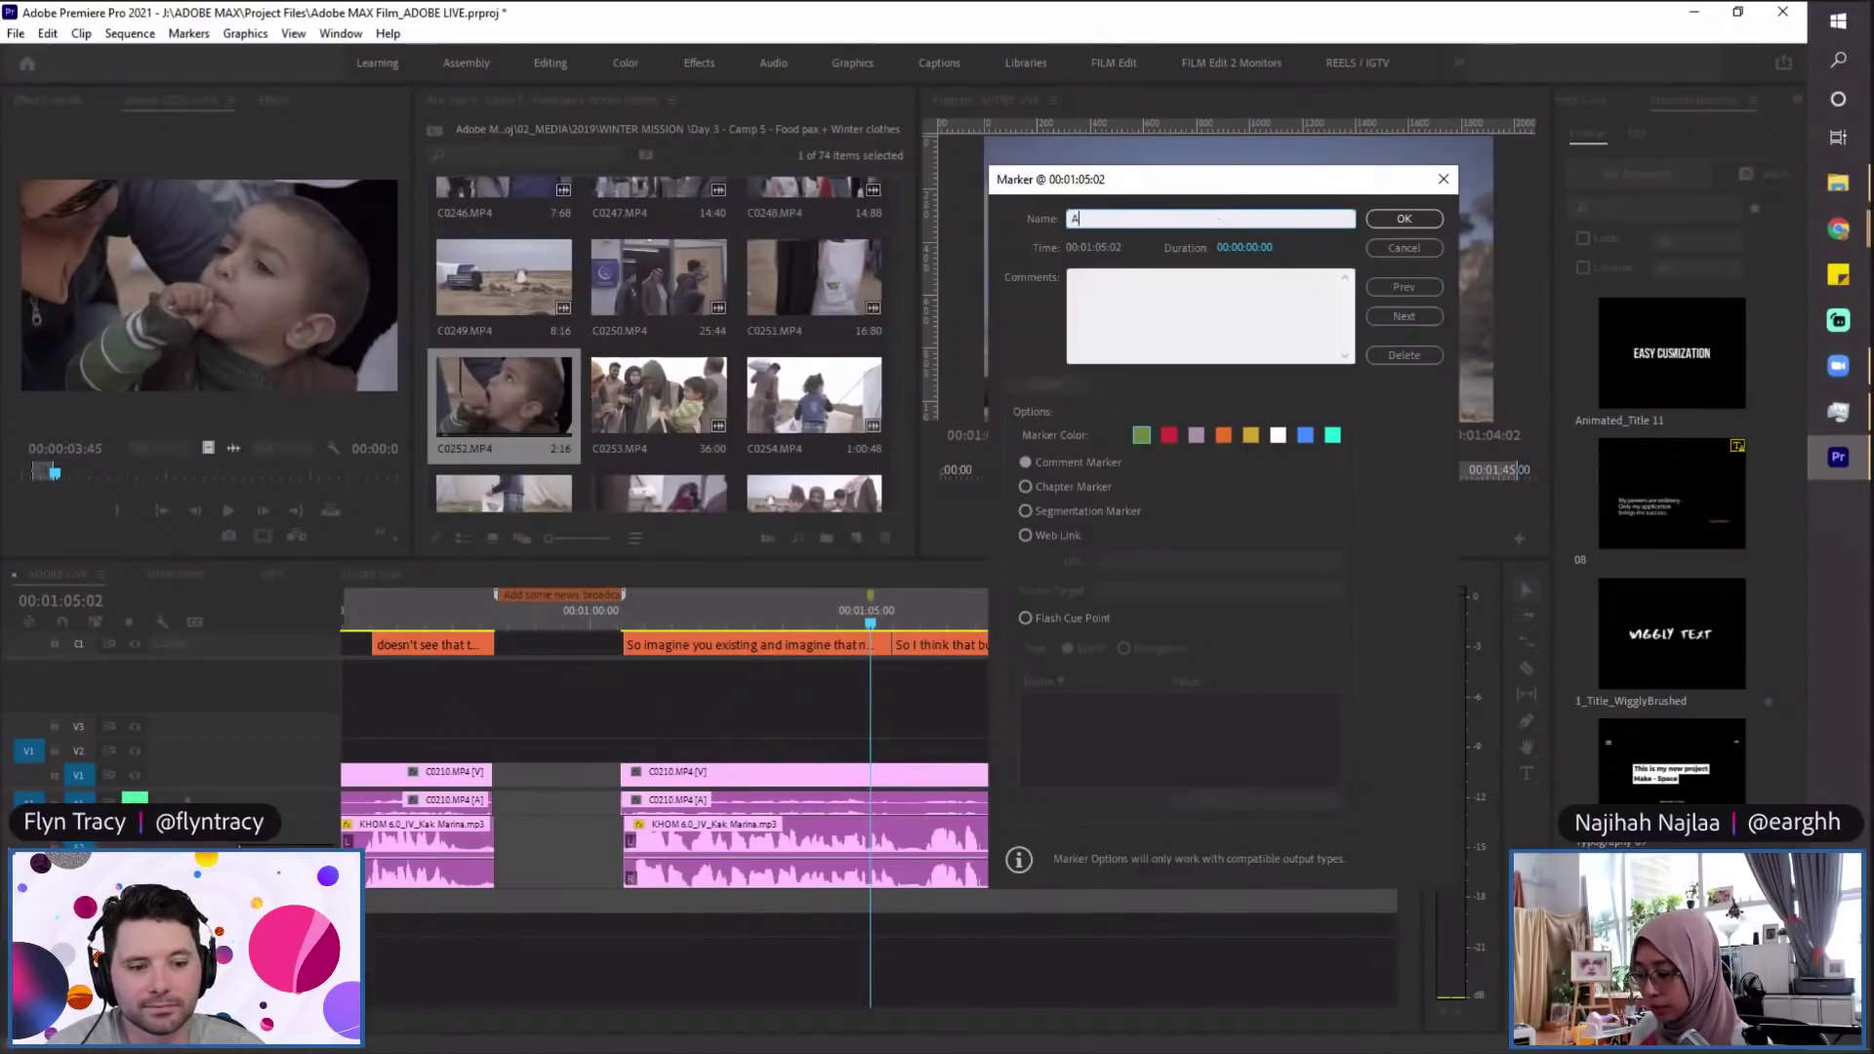
text(dd stablizie)
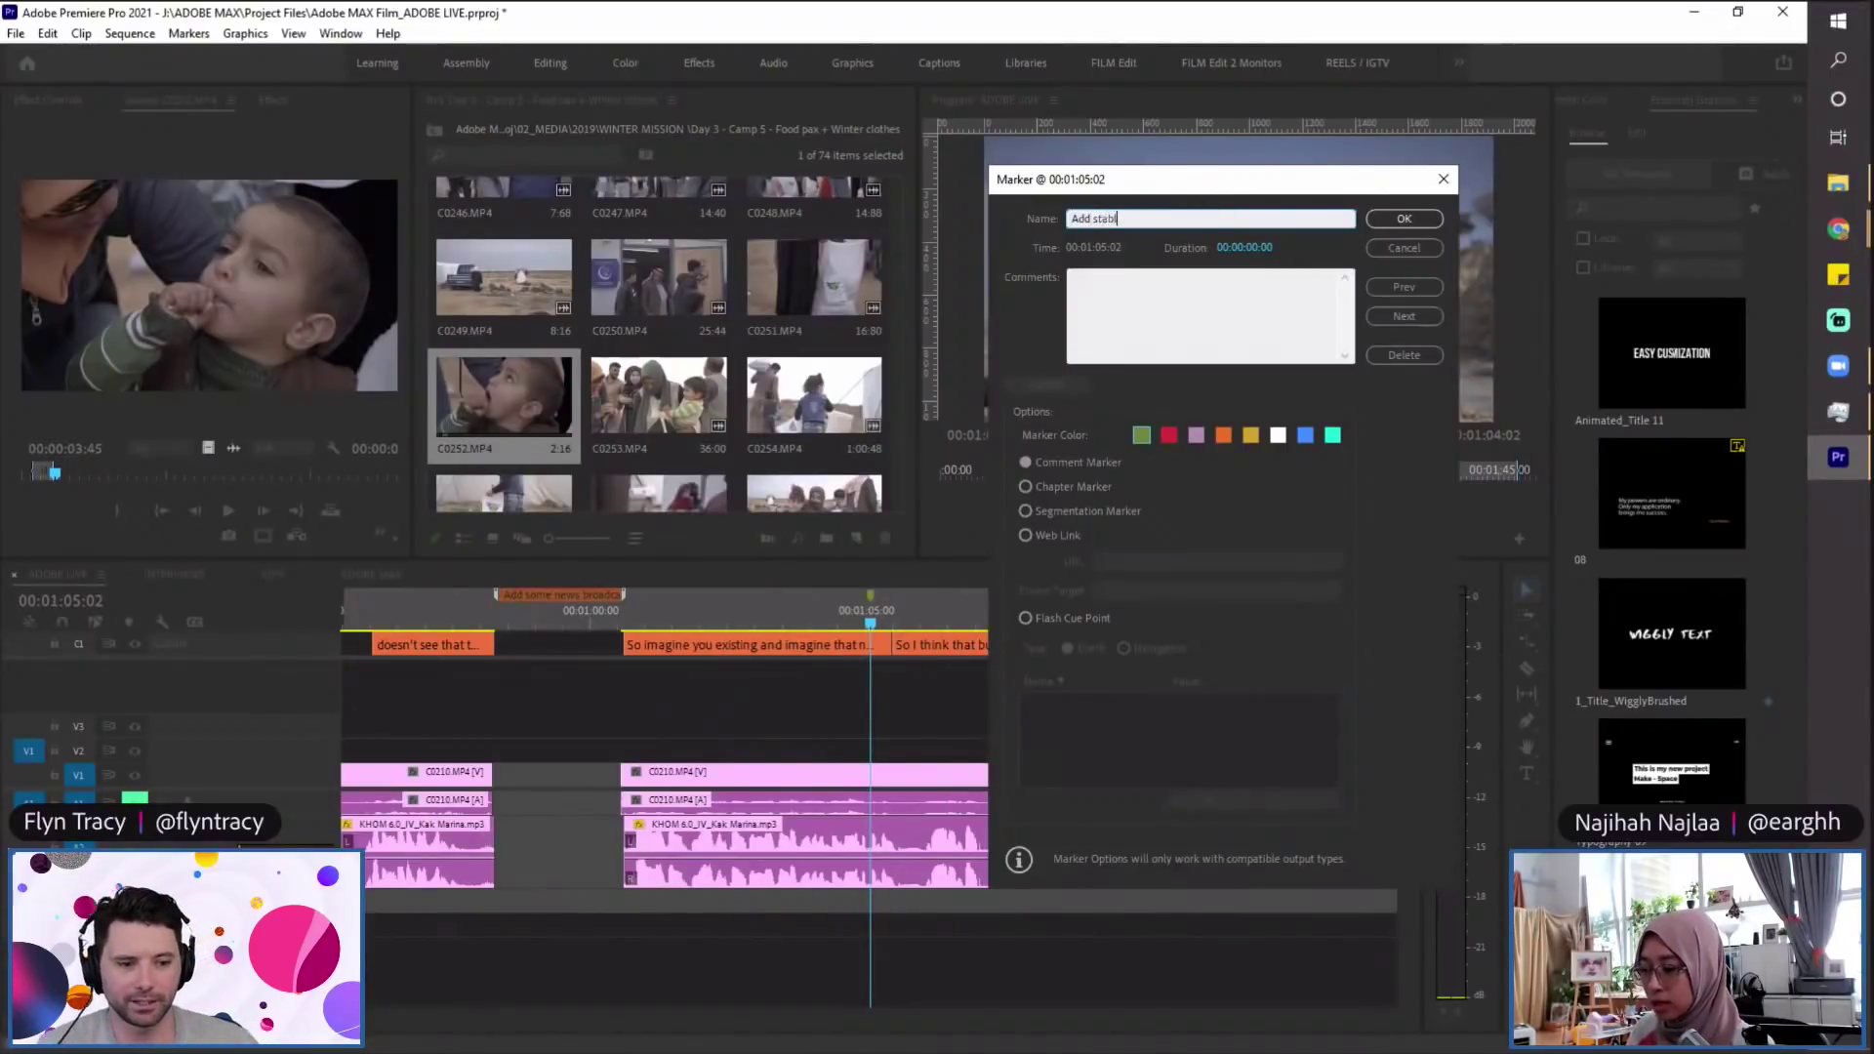
key(BackSpace)
key(BackSpace)
key(BackSpace)
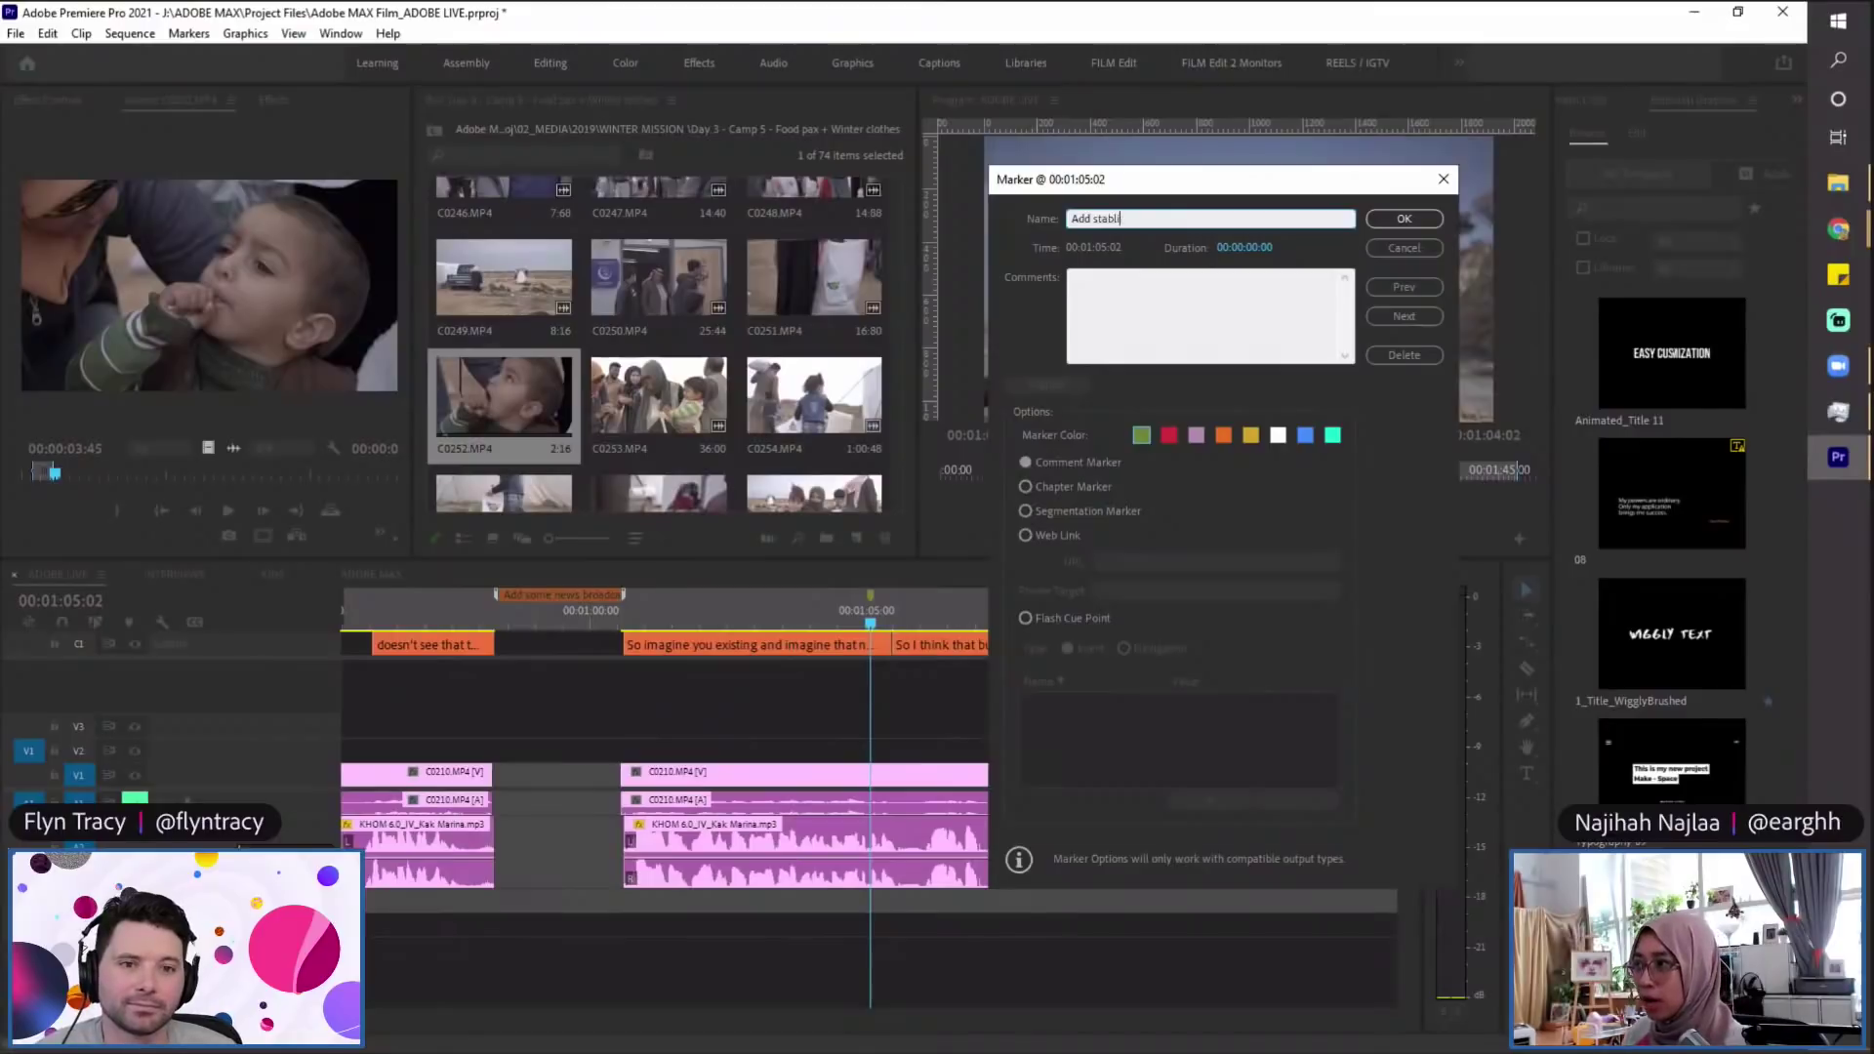
text(zie)
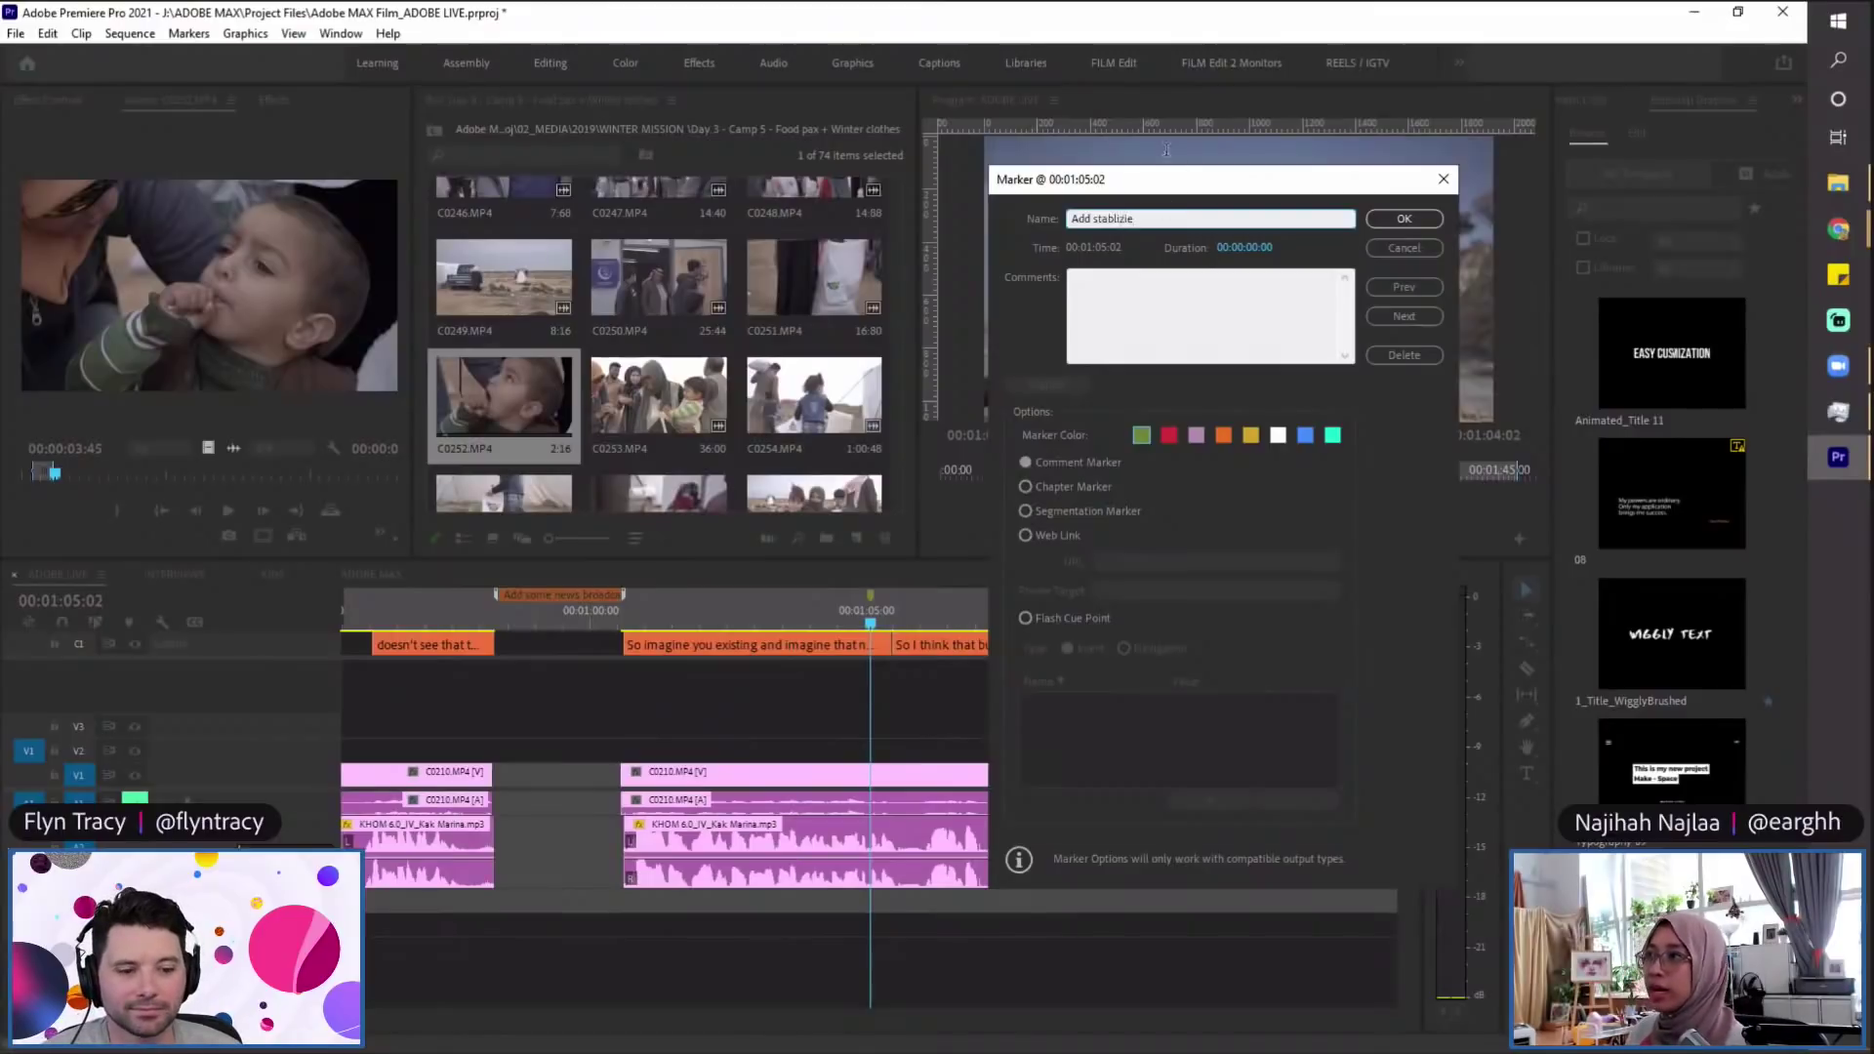
key(BackSpace)
key(BackSpace)
text(i)
key(BackSpace)
text(e)
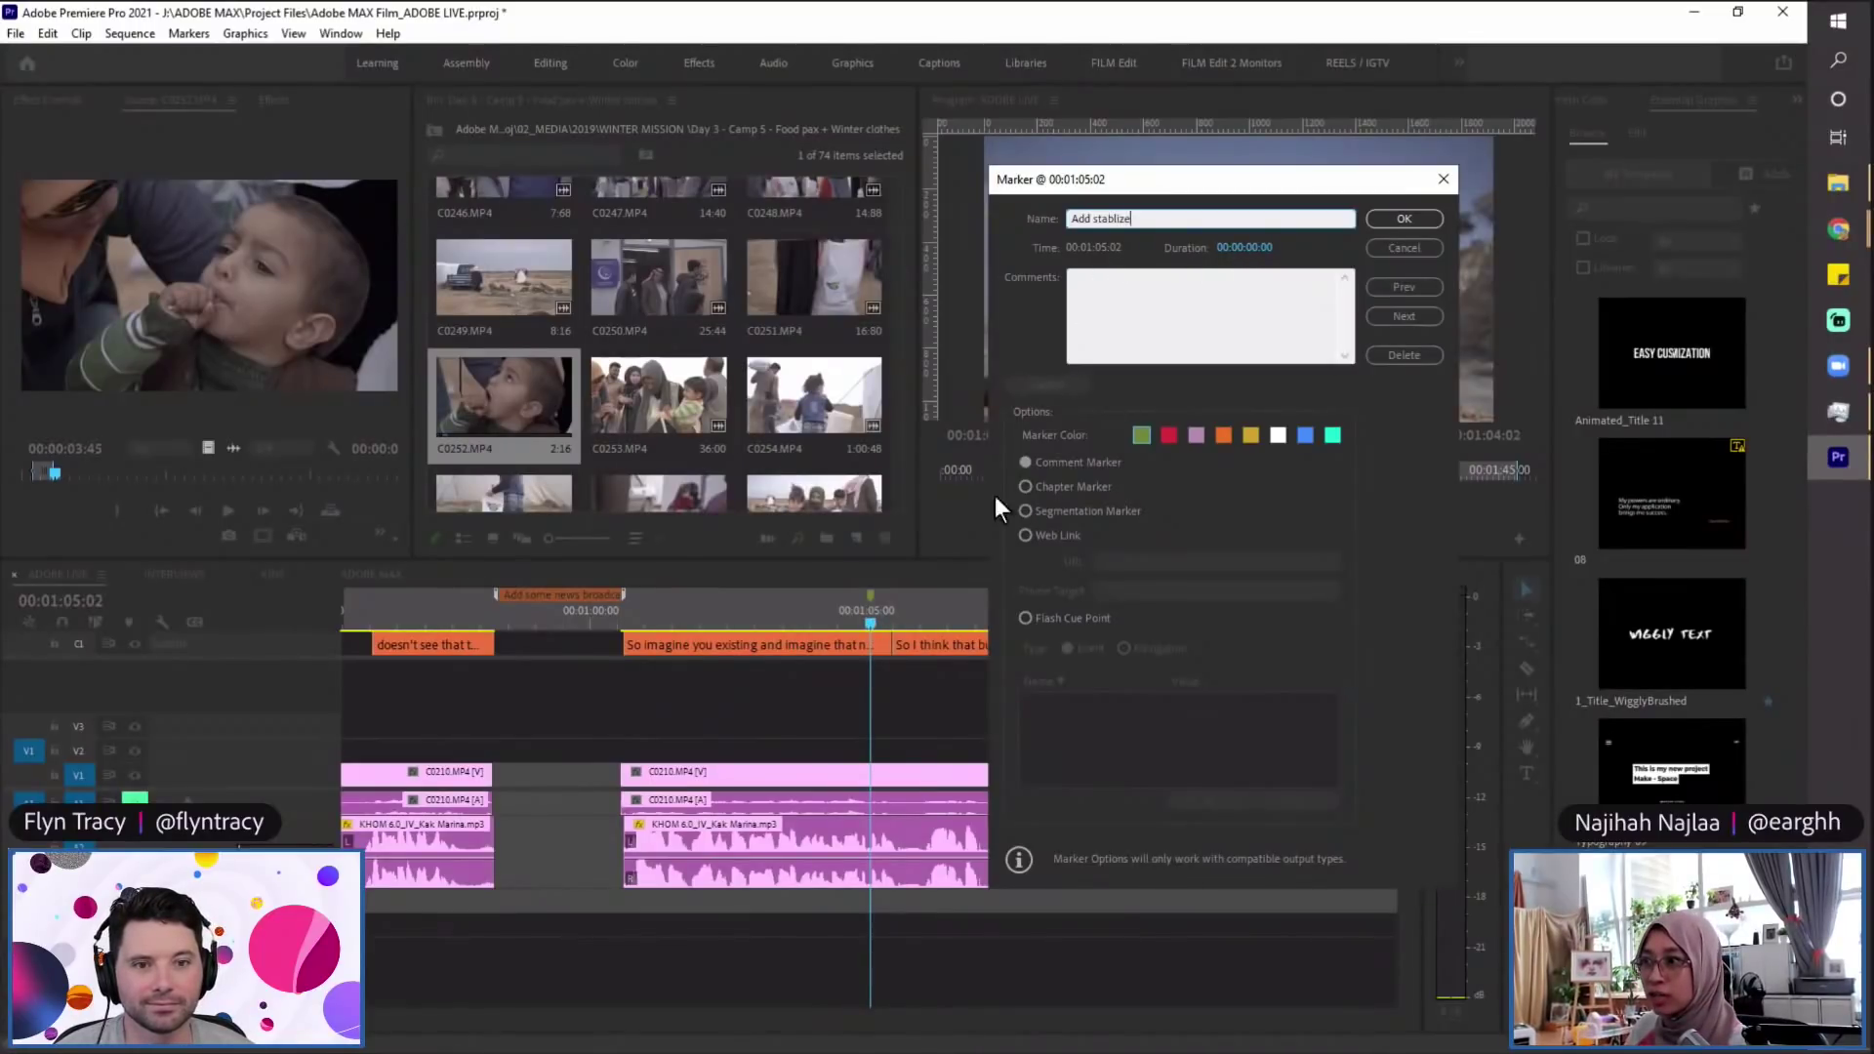
Step: Give the "Add stablize" marker a duration of 00:00:03:02 and the red marker color
drag(1246, 248, 1289, 240)
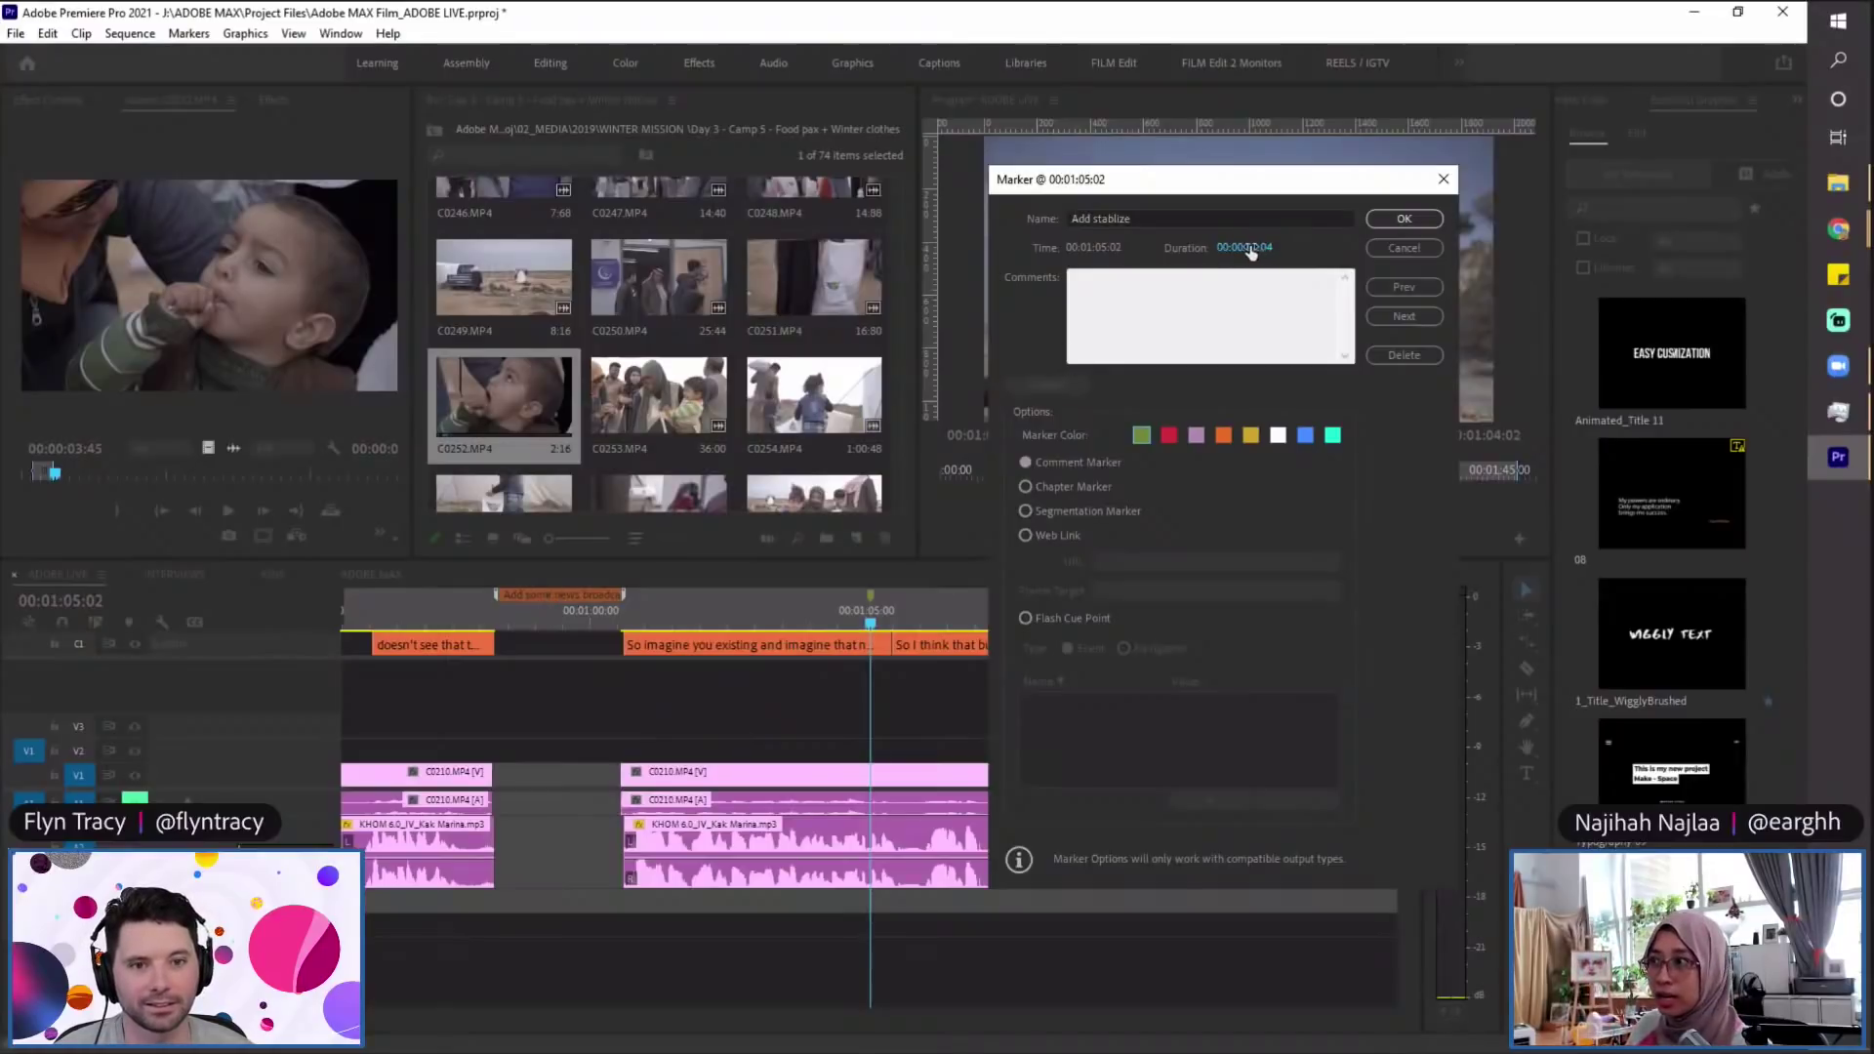
mouse_move(1262, 246)
mouse_down()
mouse_move(1234, 257)
mouse_move(1265, 251)
mouse_up()
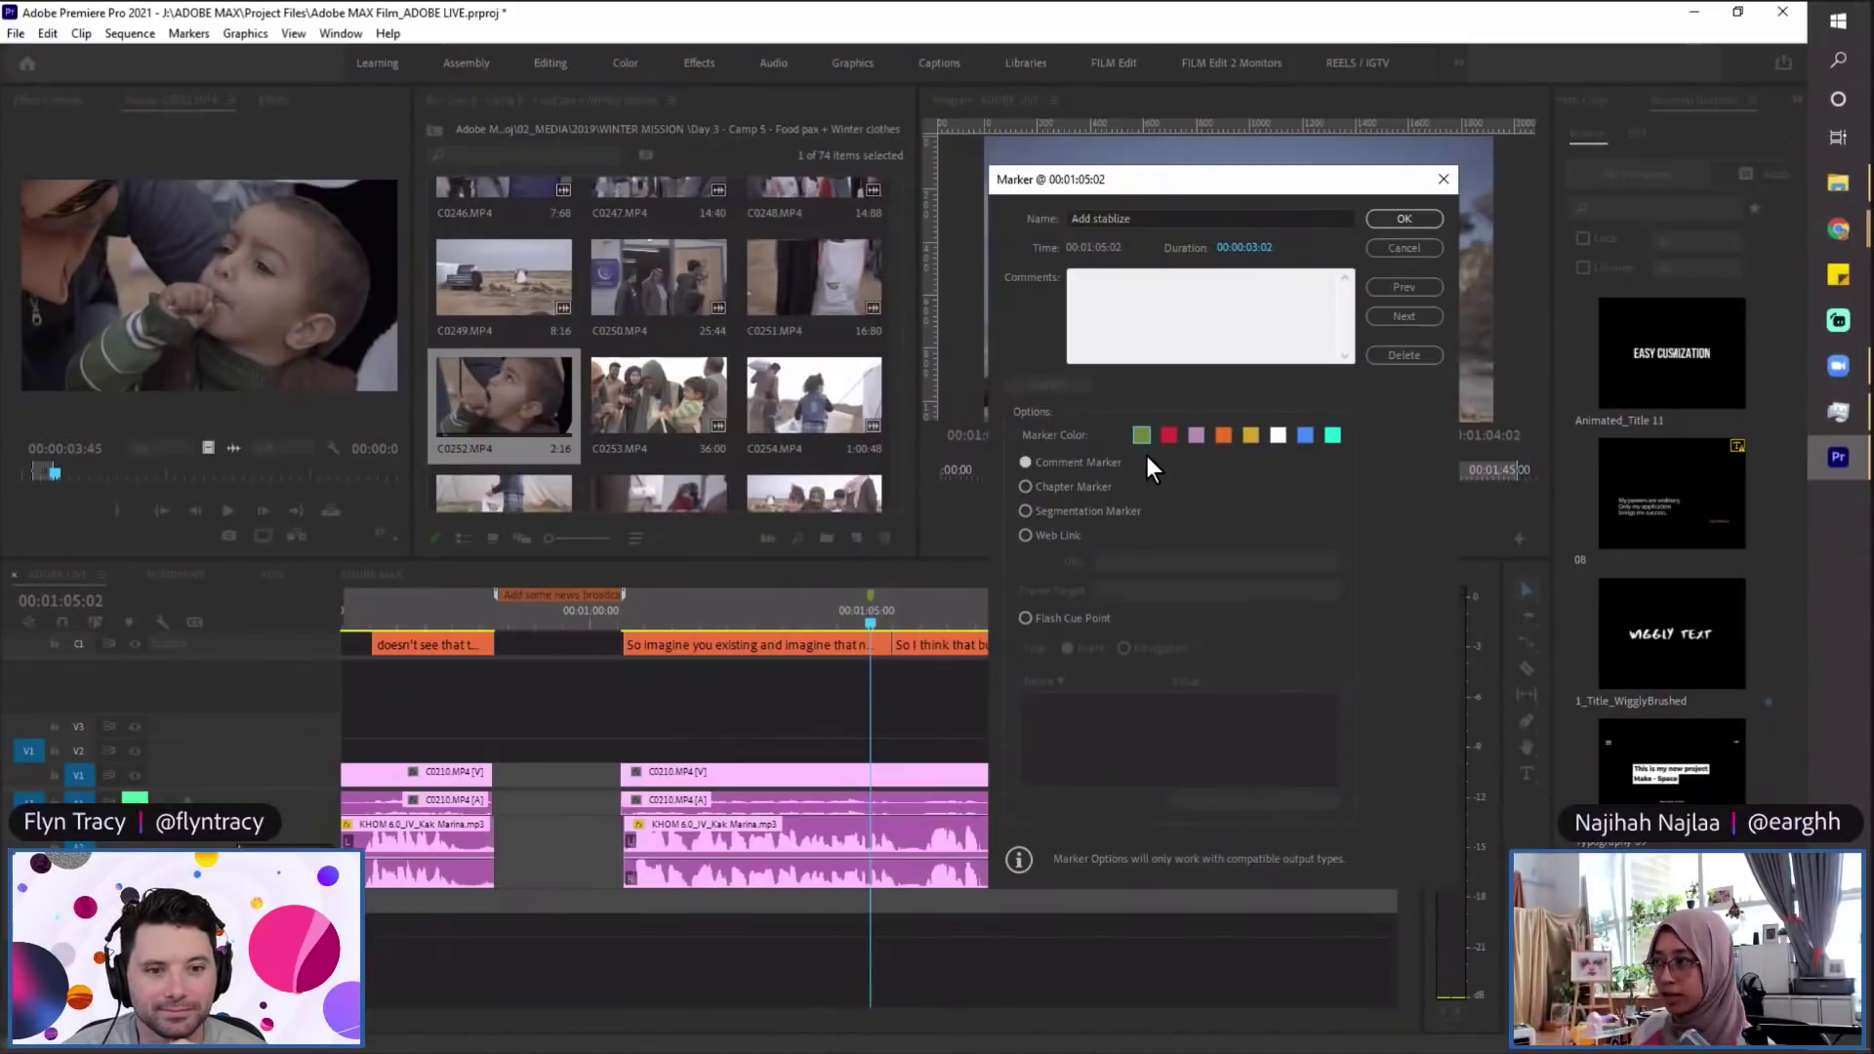
click(1171, 435)
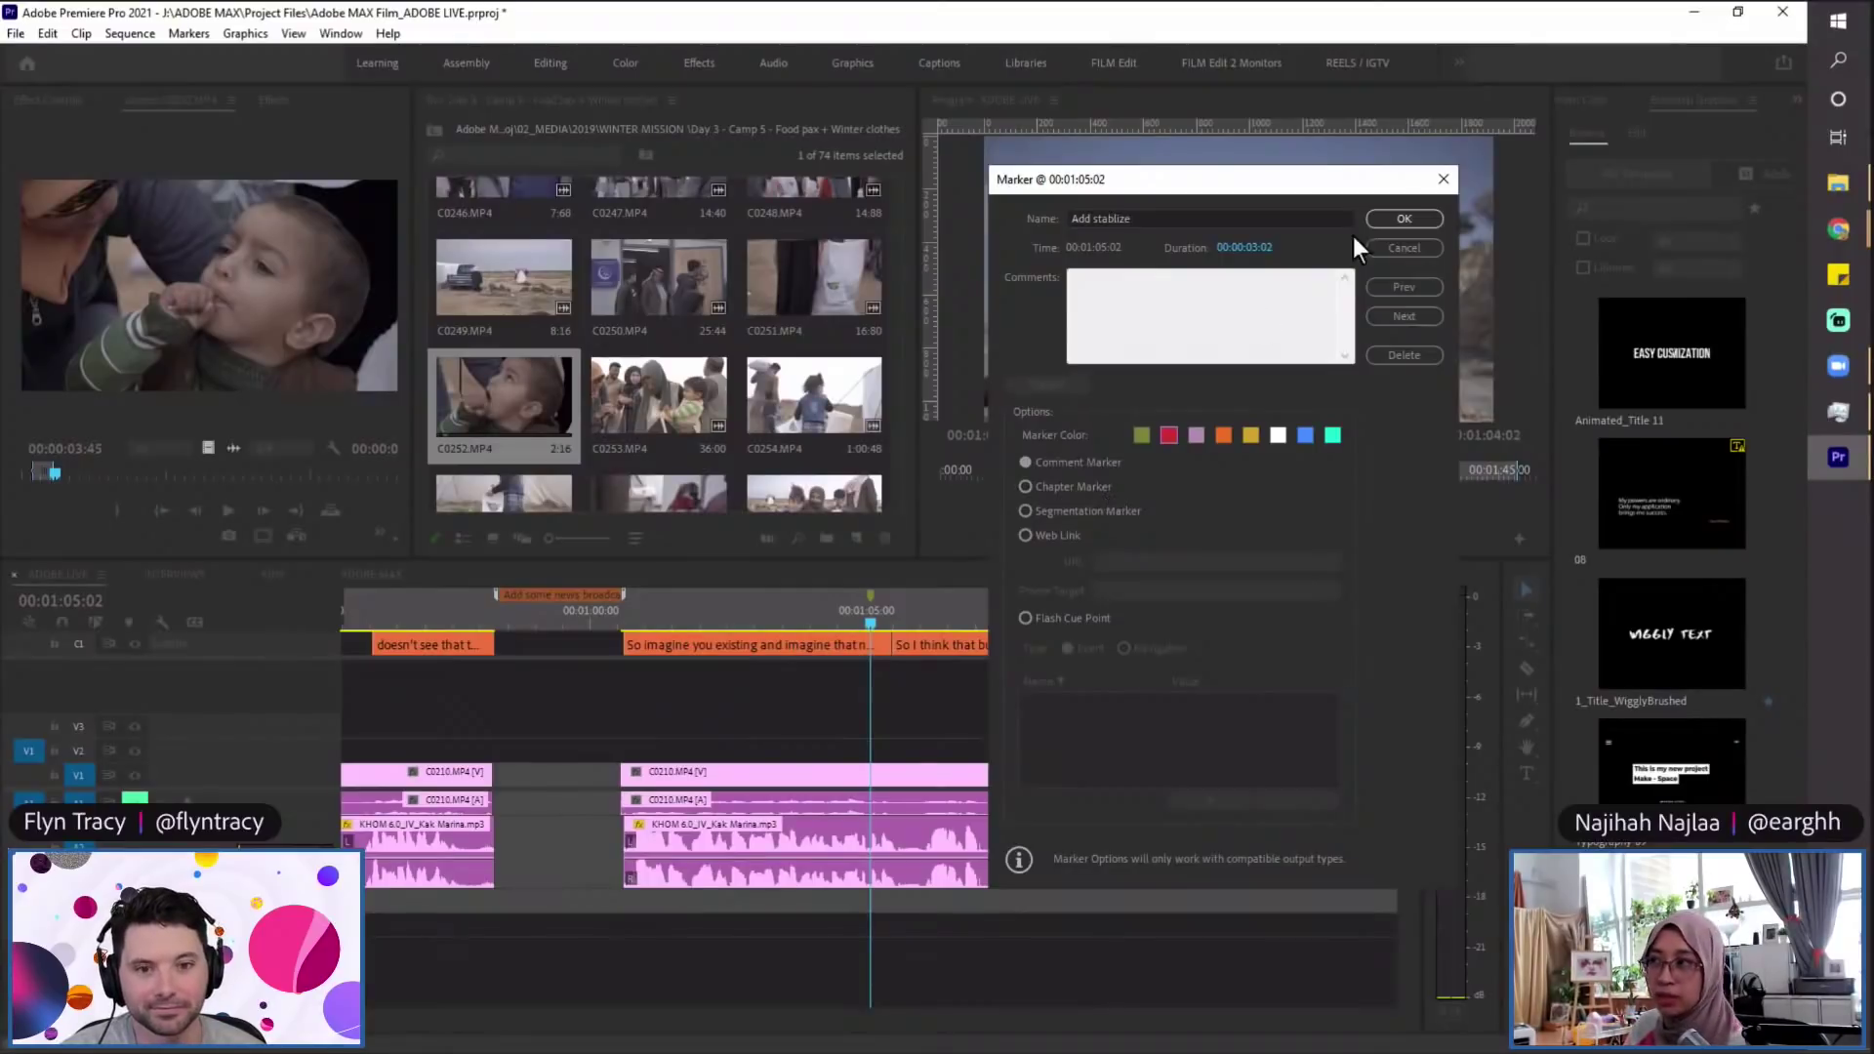
click(1403, 217)
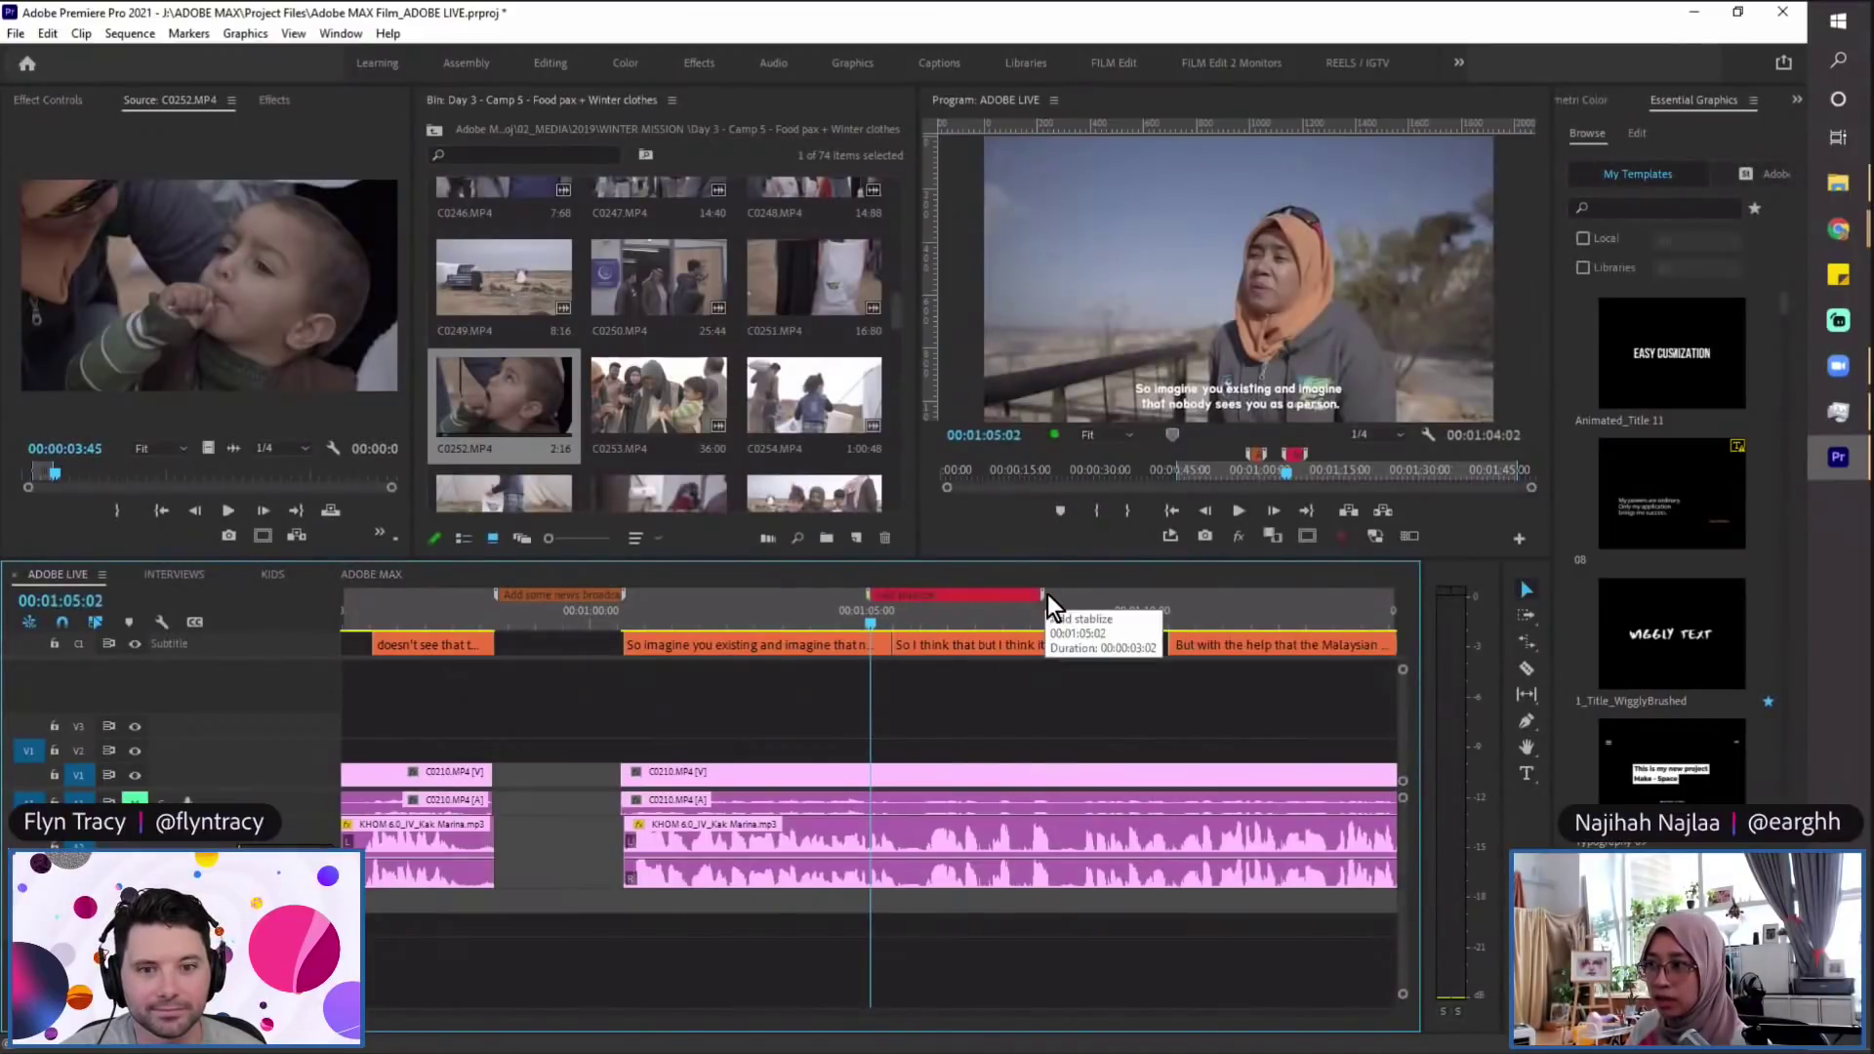
Step: Adjust the red marker to span about two seconds around the start of the "So I think that" subtitle, and save the project
mouse_move(1047, 595)
mouse_down()
mouse_move(916, 601)
mouse_move(1043, 601)
mouse_move(954, 594)
mouse_up()
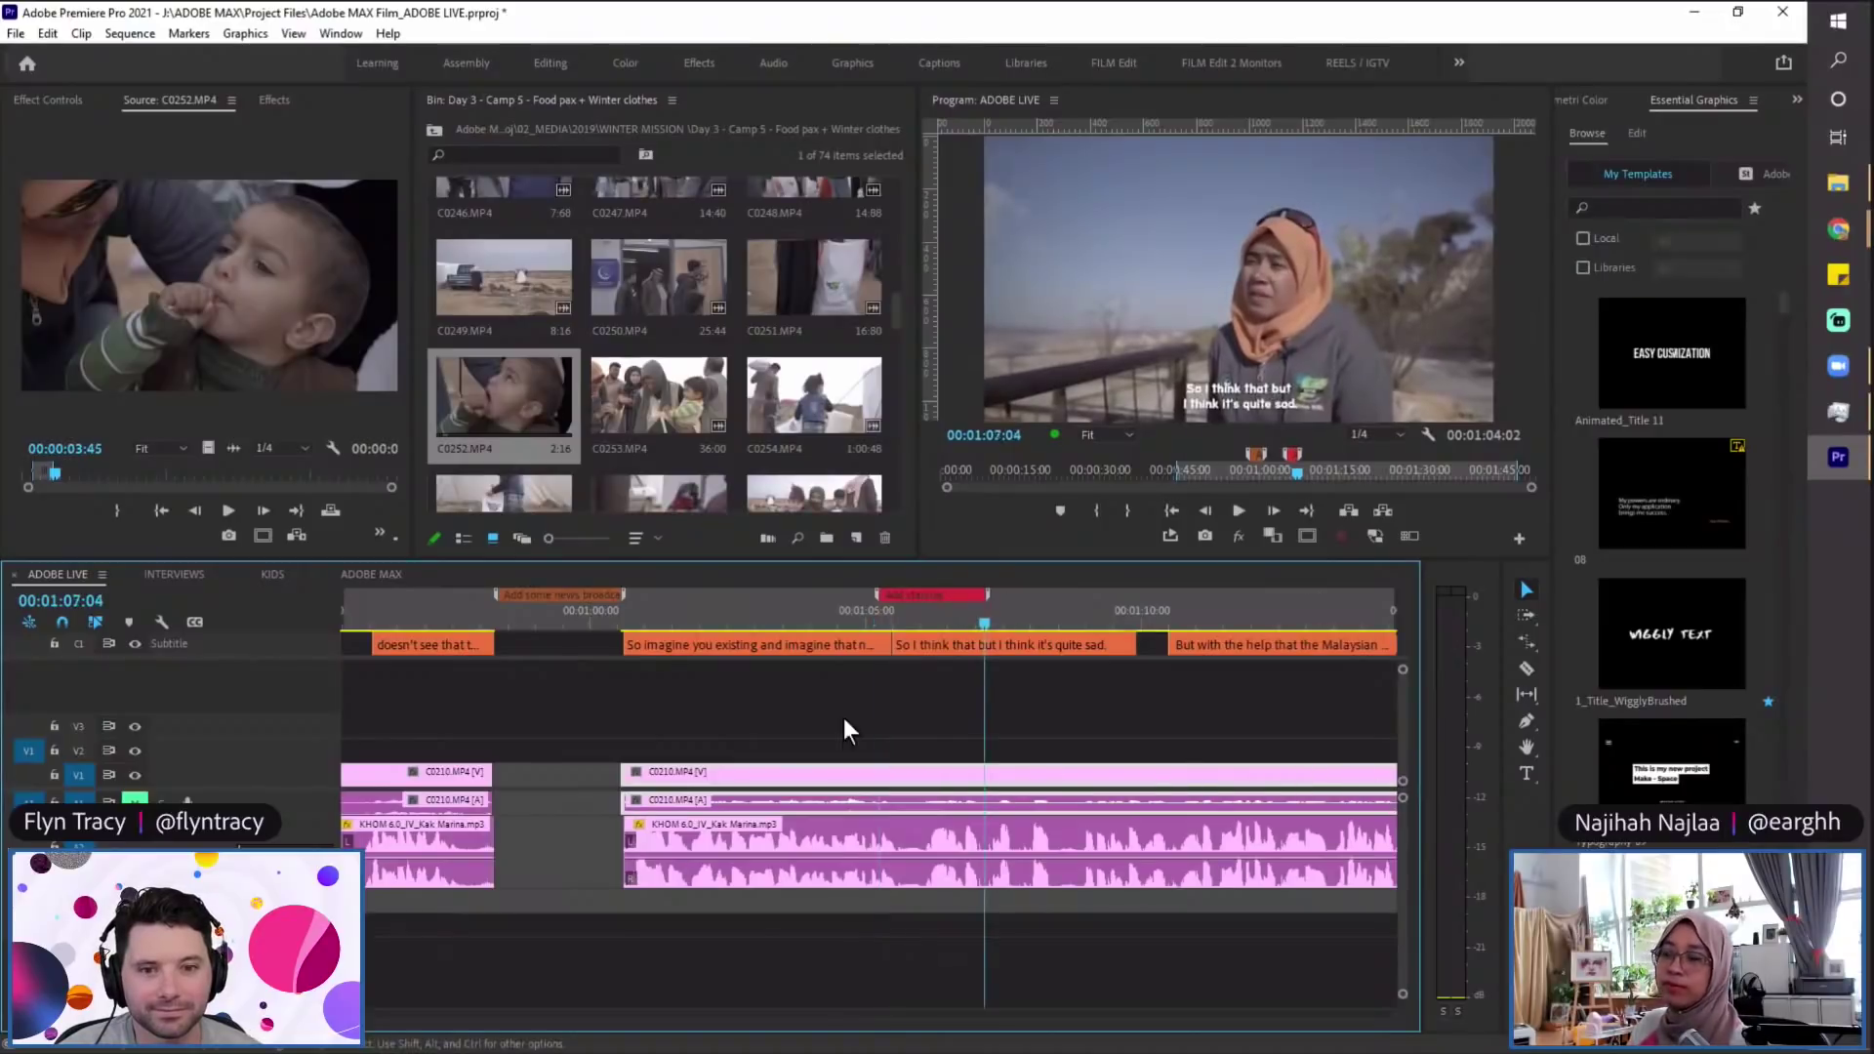
click(872, 611)
key(ctrl+s)
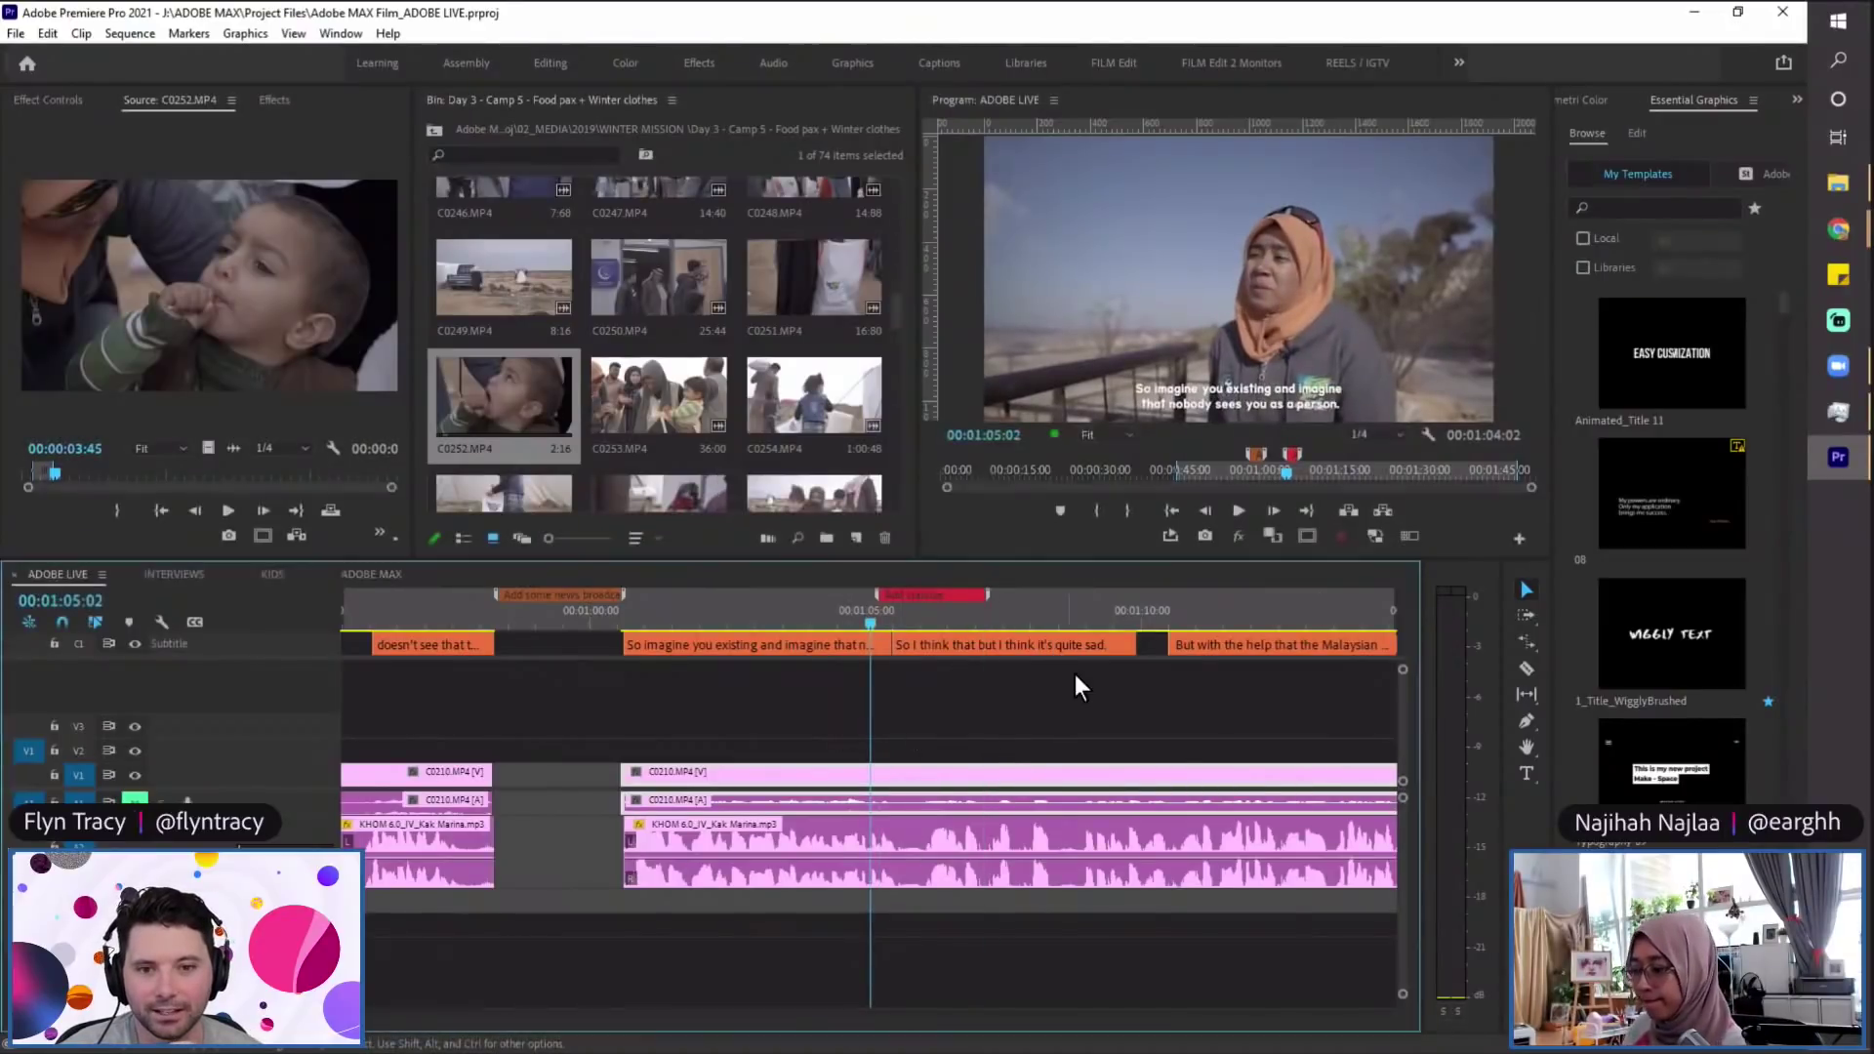
key(minus)
key(equal)
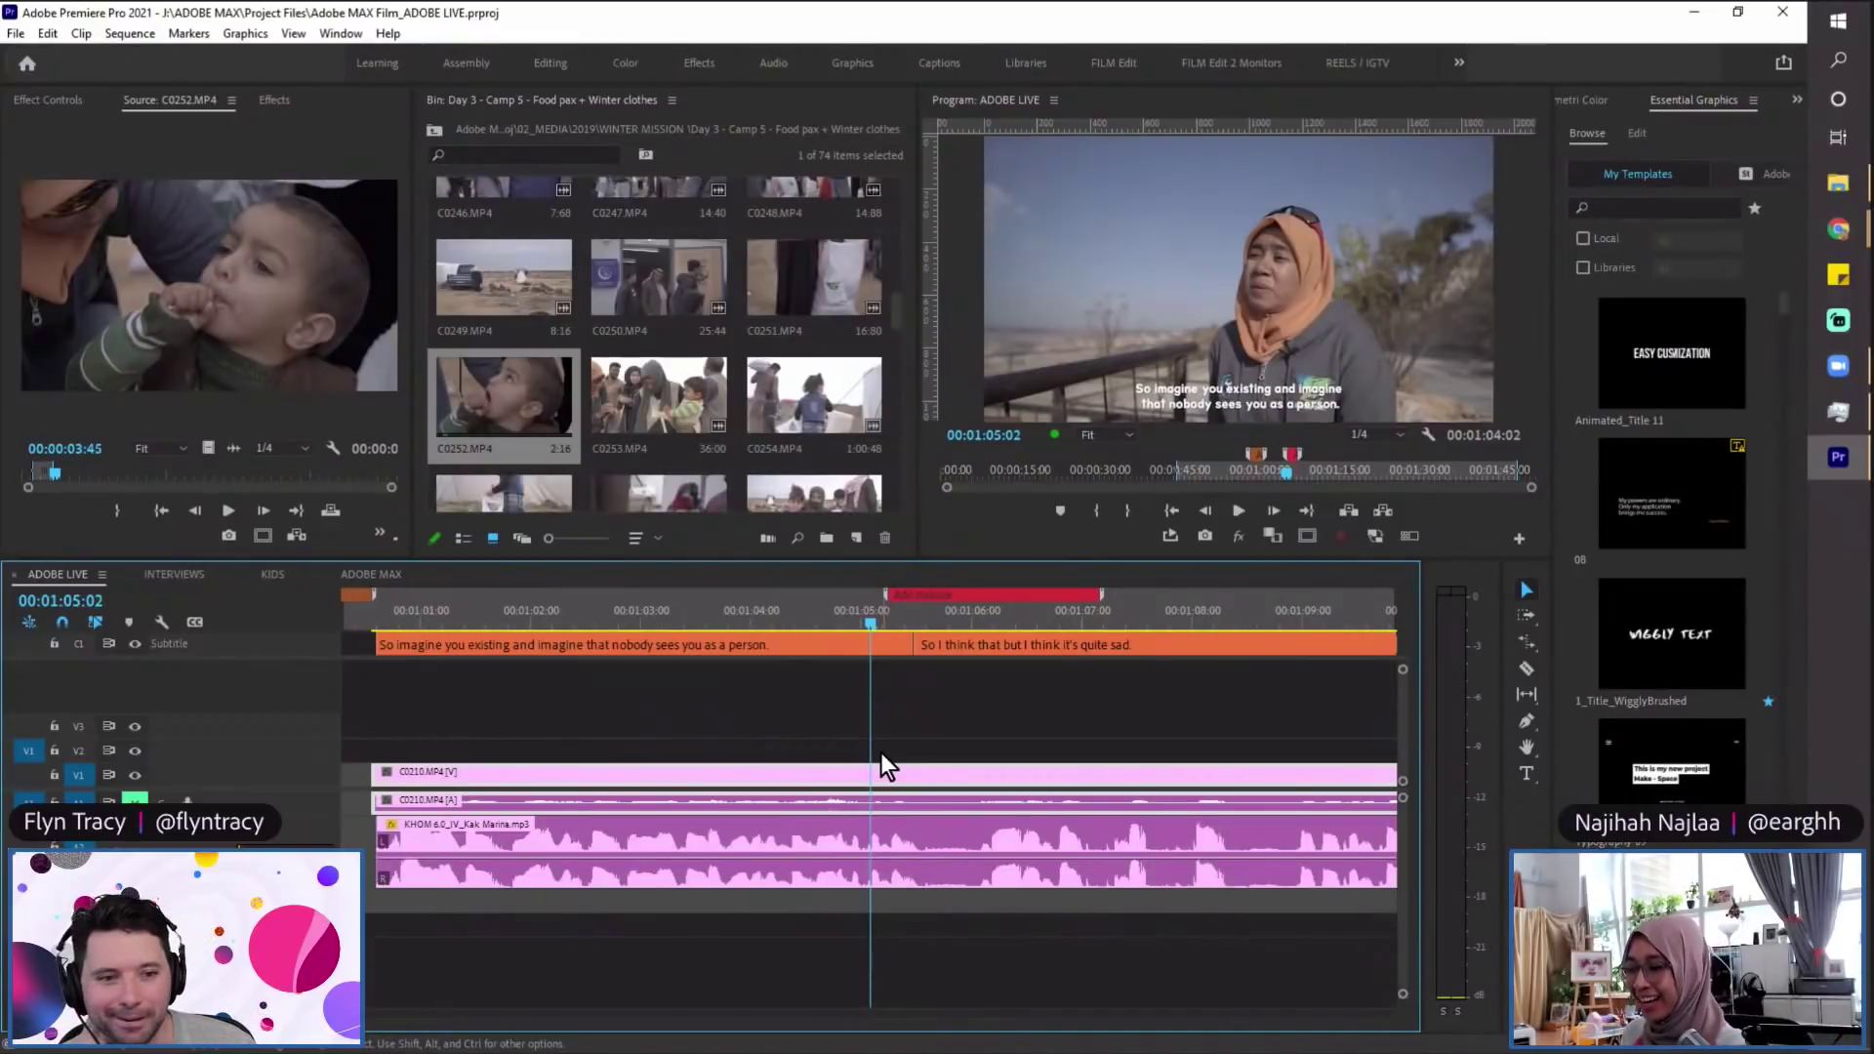
key(minus)
key(minus)
key(equal)
key(equal)
key(minus)
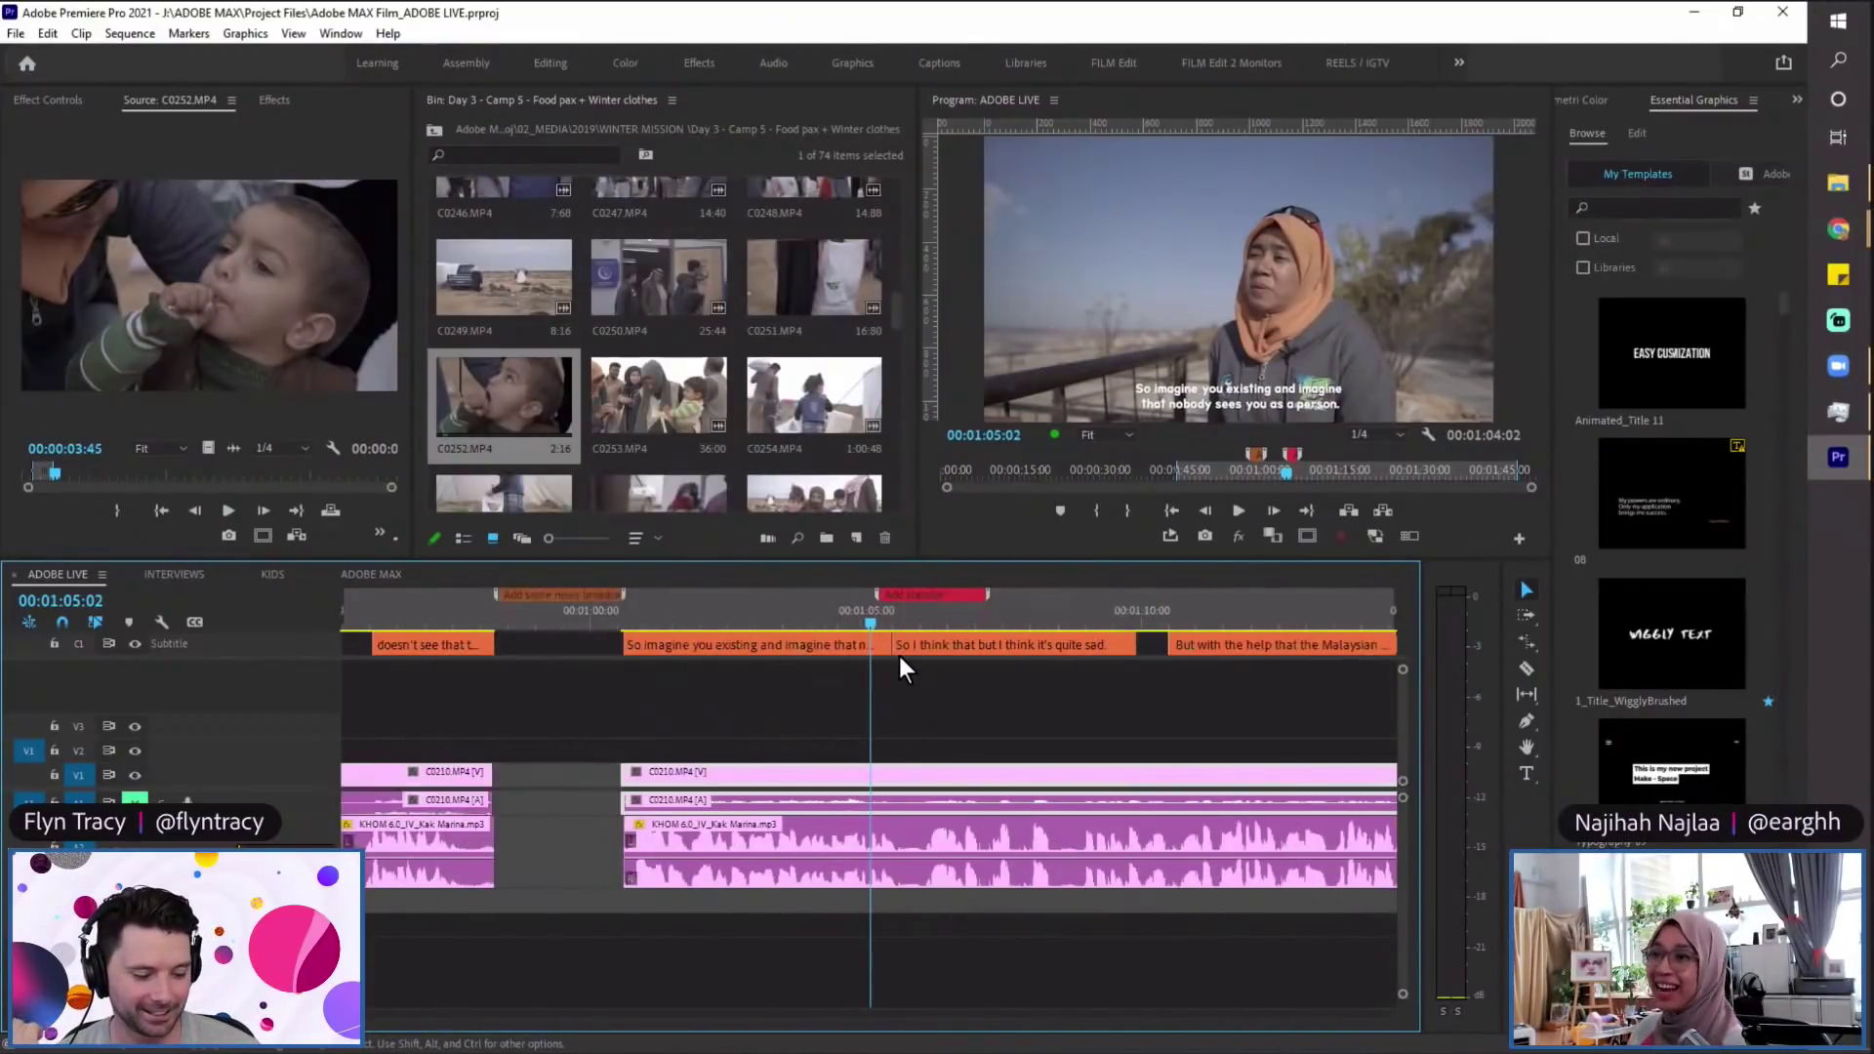
Step: Play the marked section, then replay from 00:01:05:09 through "So I think that but I think it's quite sad" into the "But with the help" line
key(space)
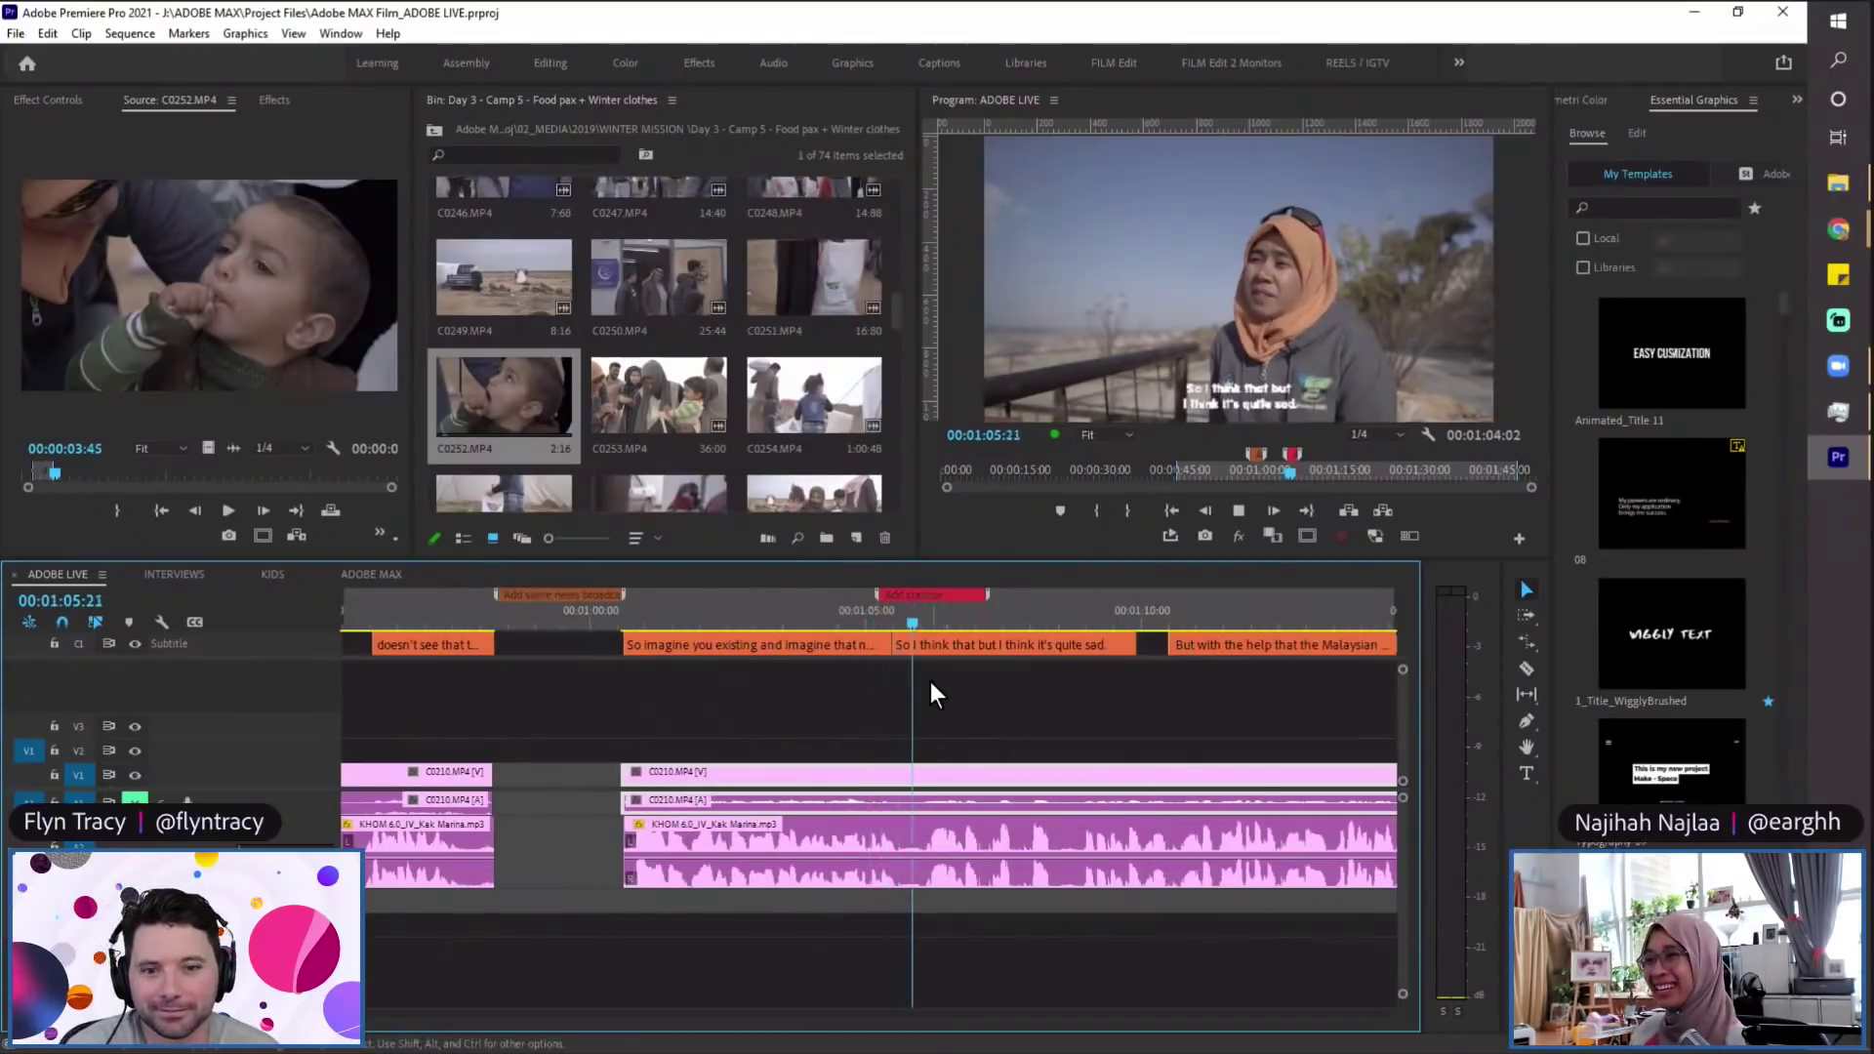
key(space)
click(893, 614)
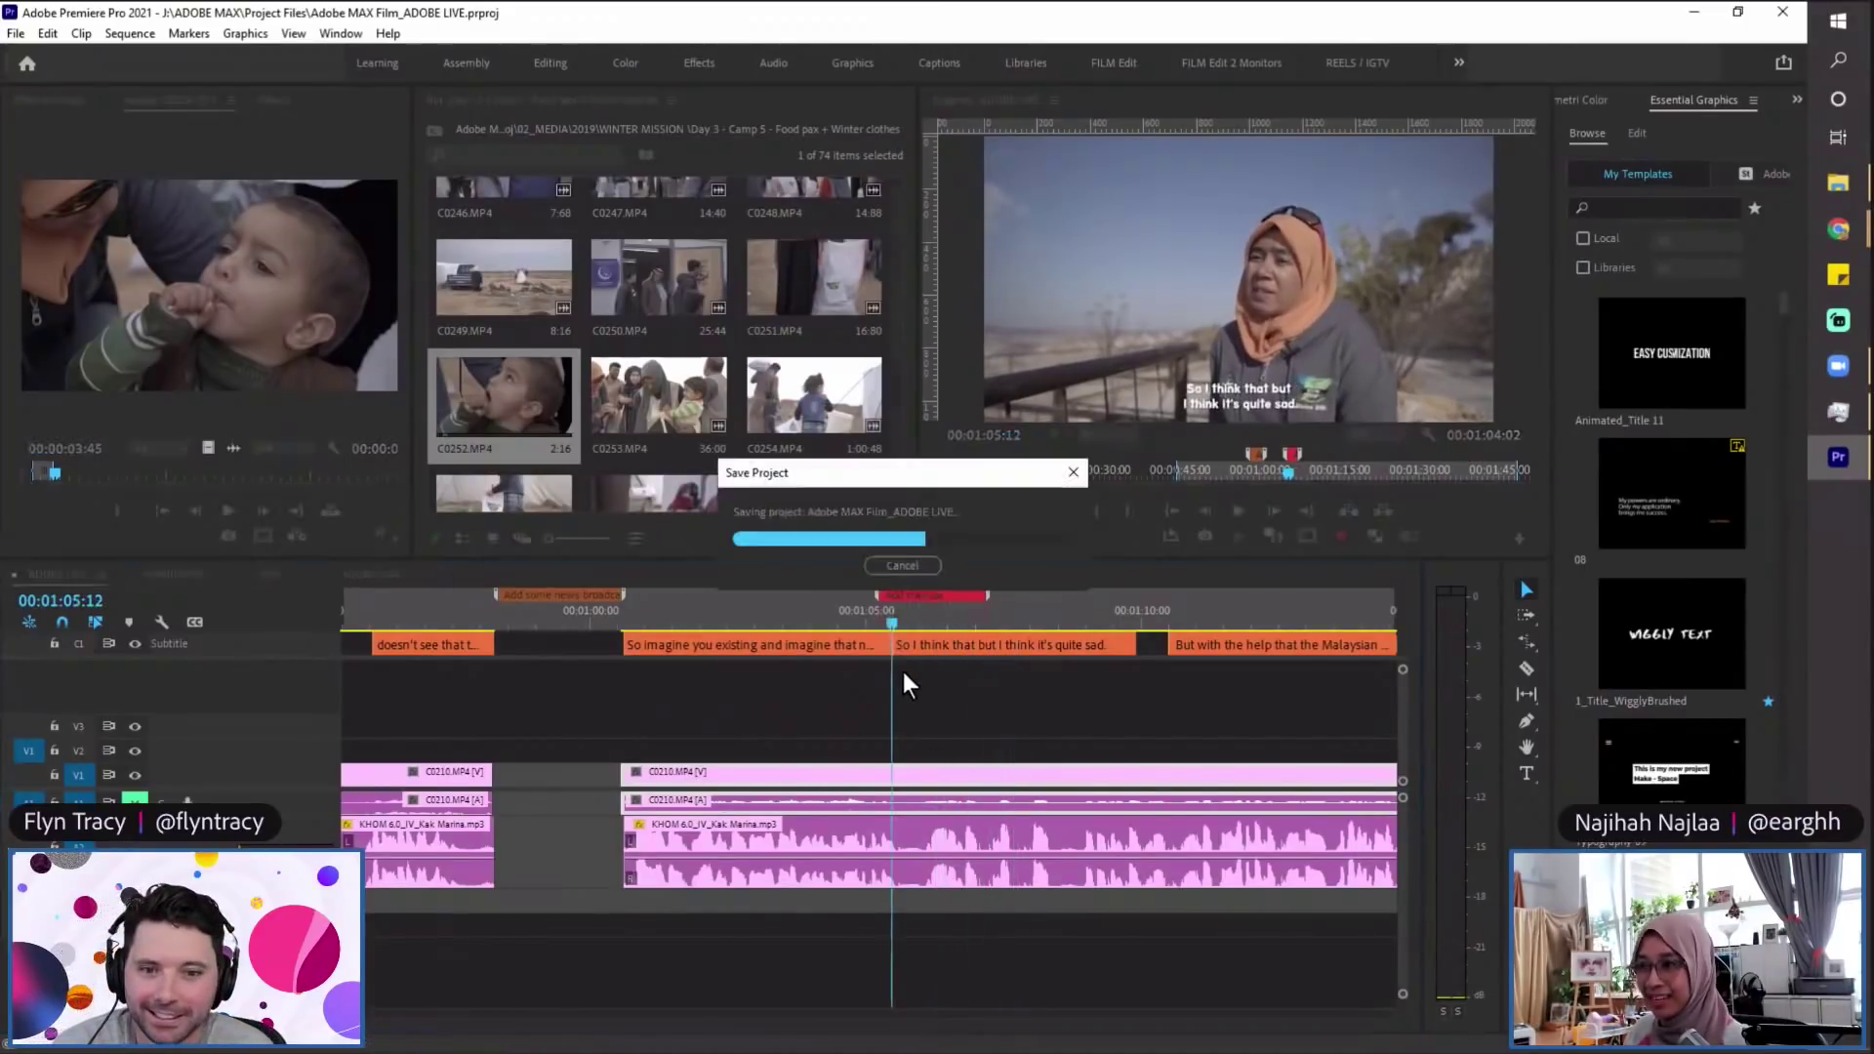
click(886, 623)
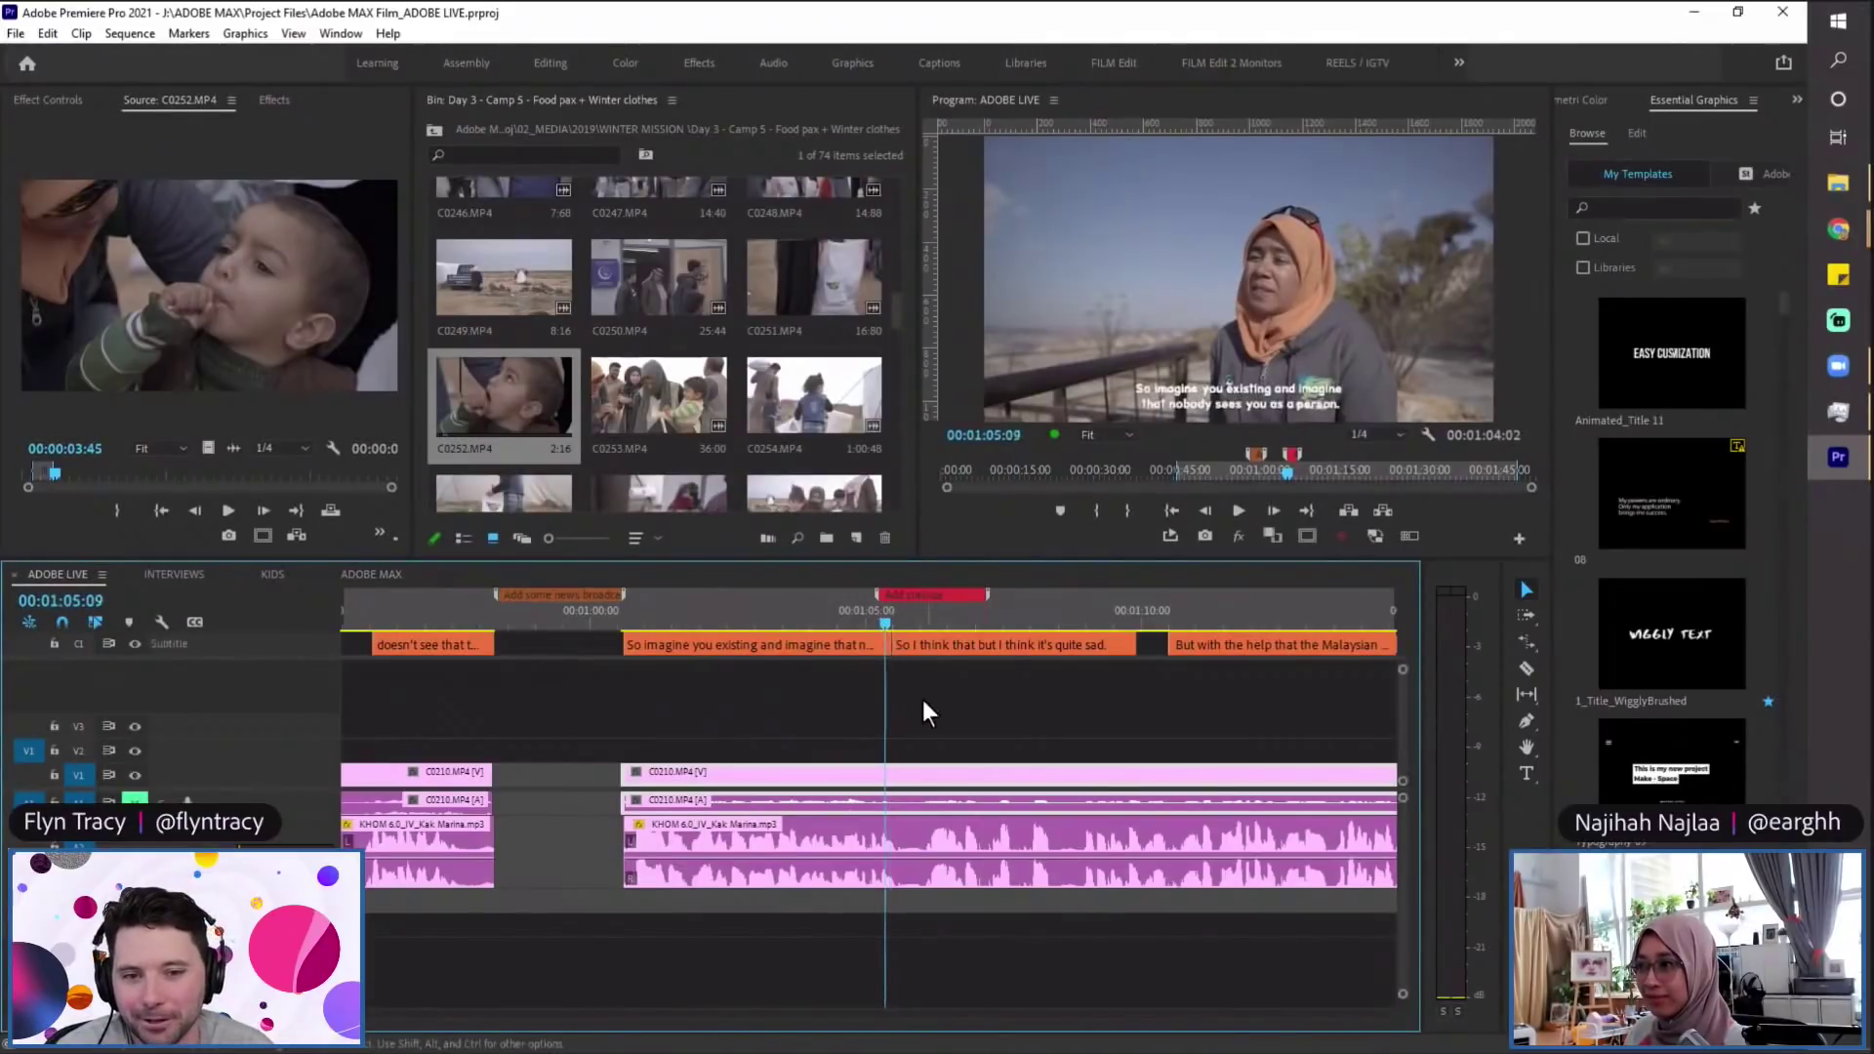
key(space)
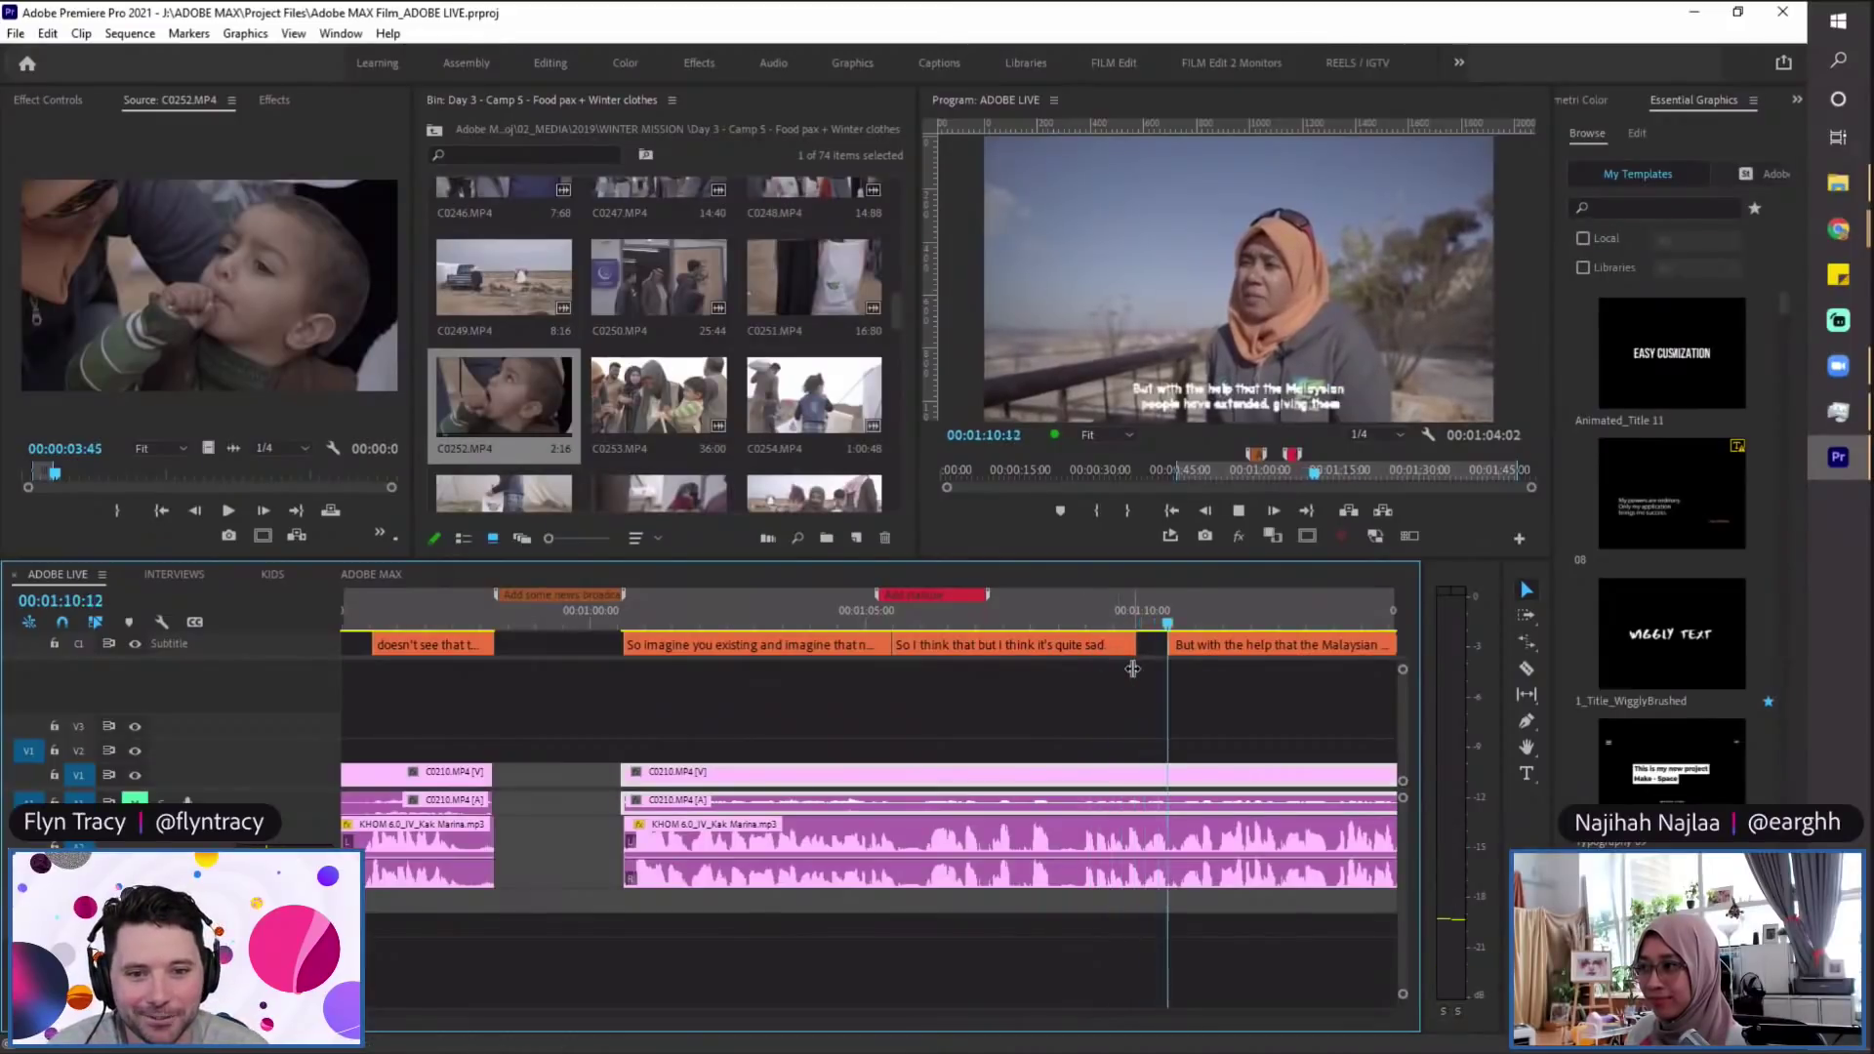
Step: Stop the playback and park the playhead at 00:01:09:21, just before the "But with the help" caption
key(space)
key(minus)
key(minus)
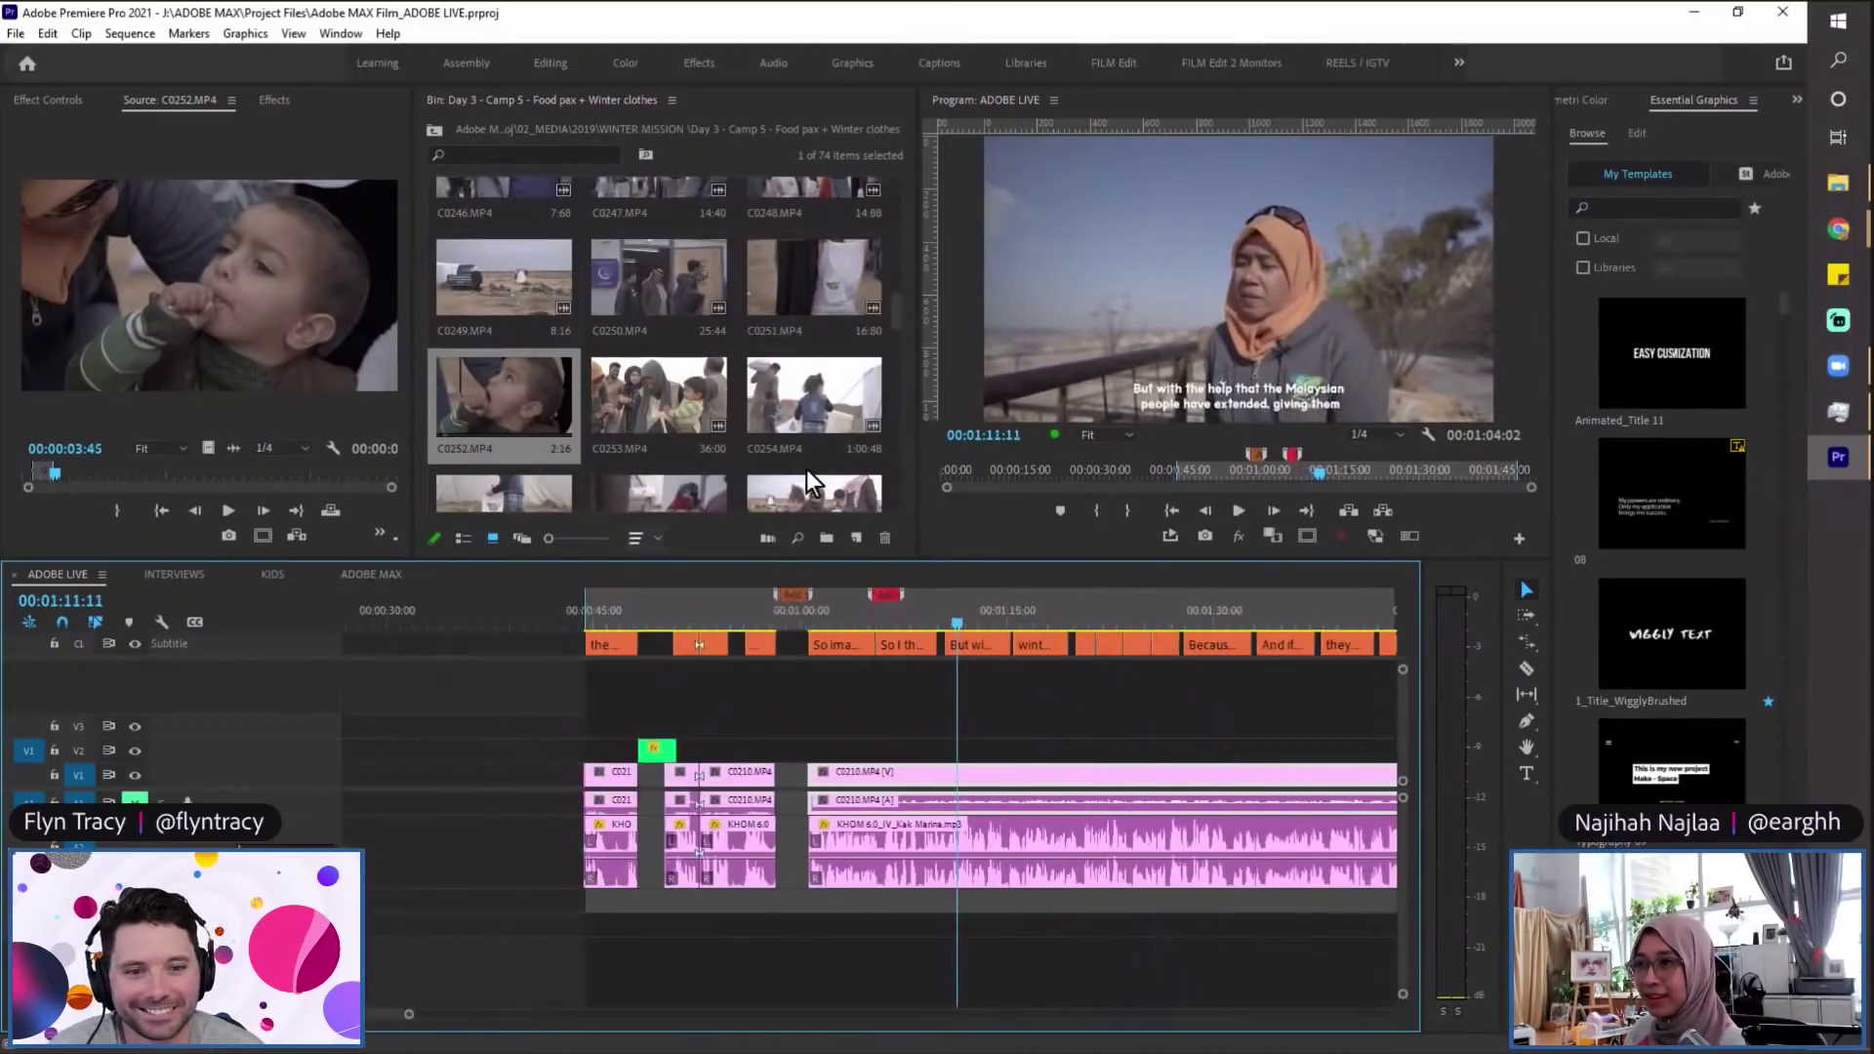
key(equal)
click(826, 622)
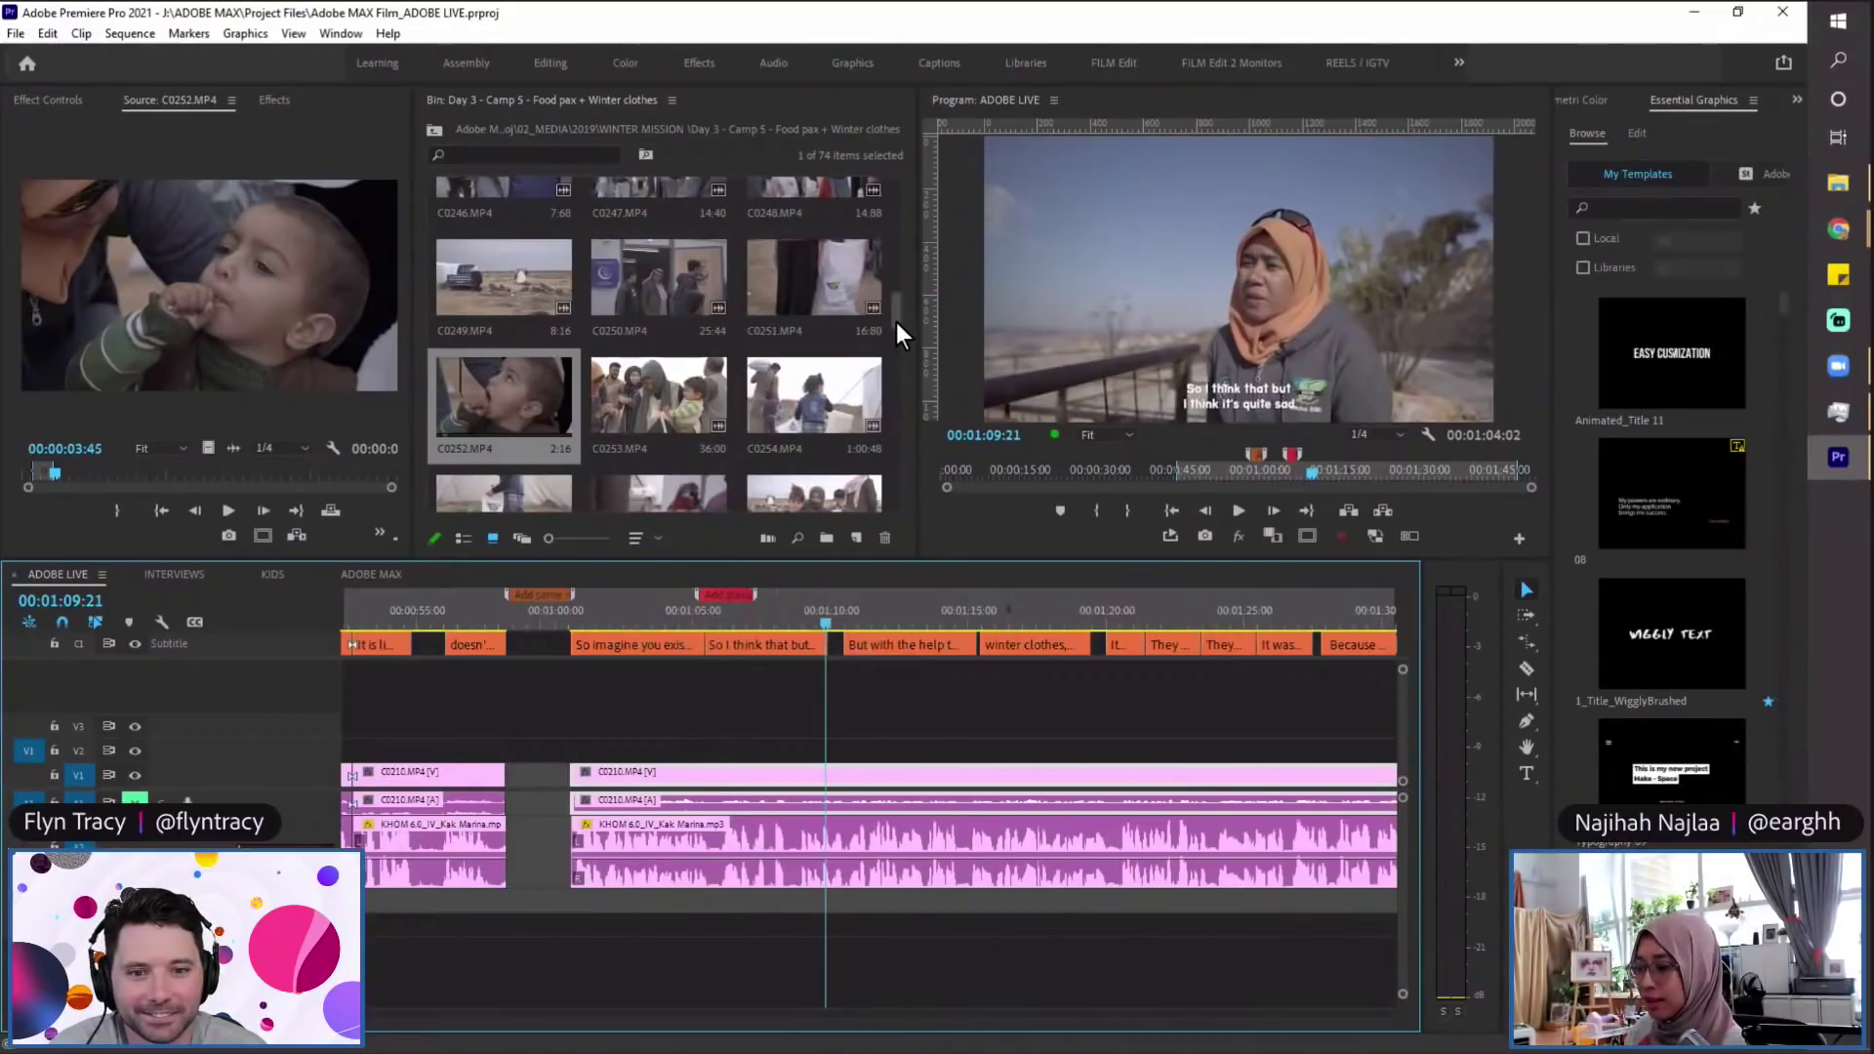
Step: Open C0255.MP4 from the bin, preview it from the start, and mark a section ending at 00:00:03:10
drag(896, 322, 895, 327)
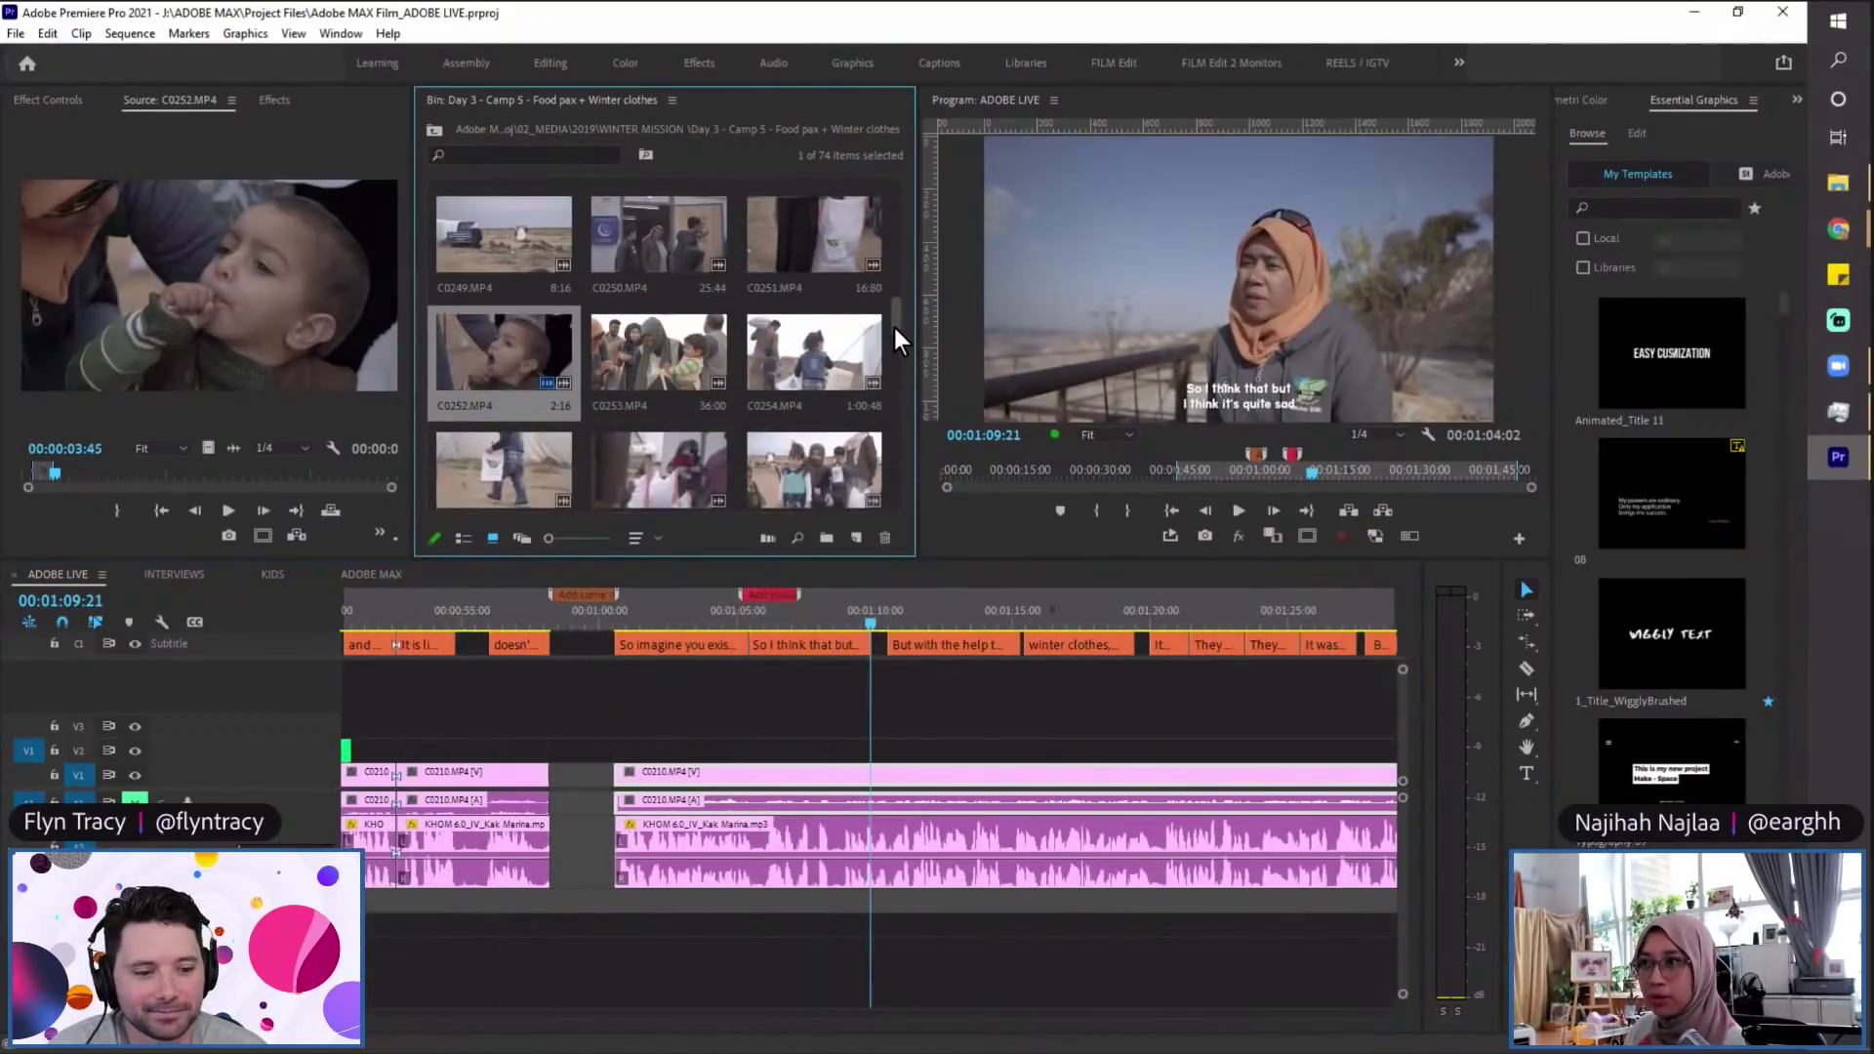
double_click(485, 467)
click(66, 470)
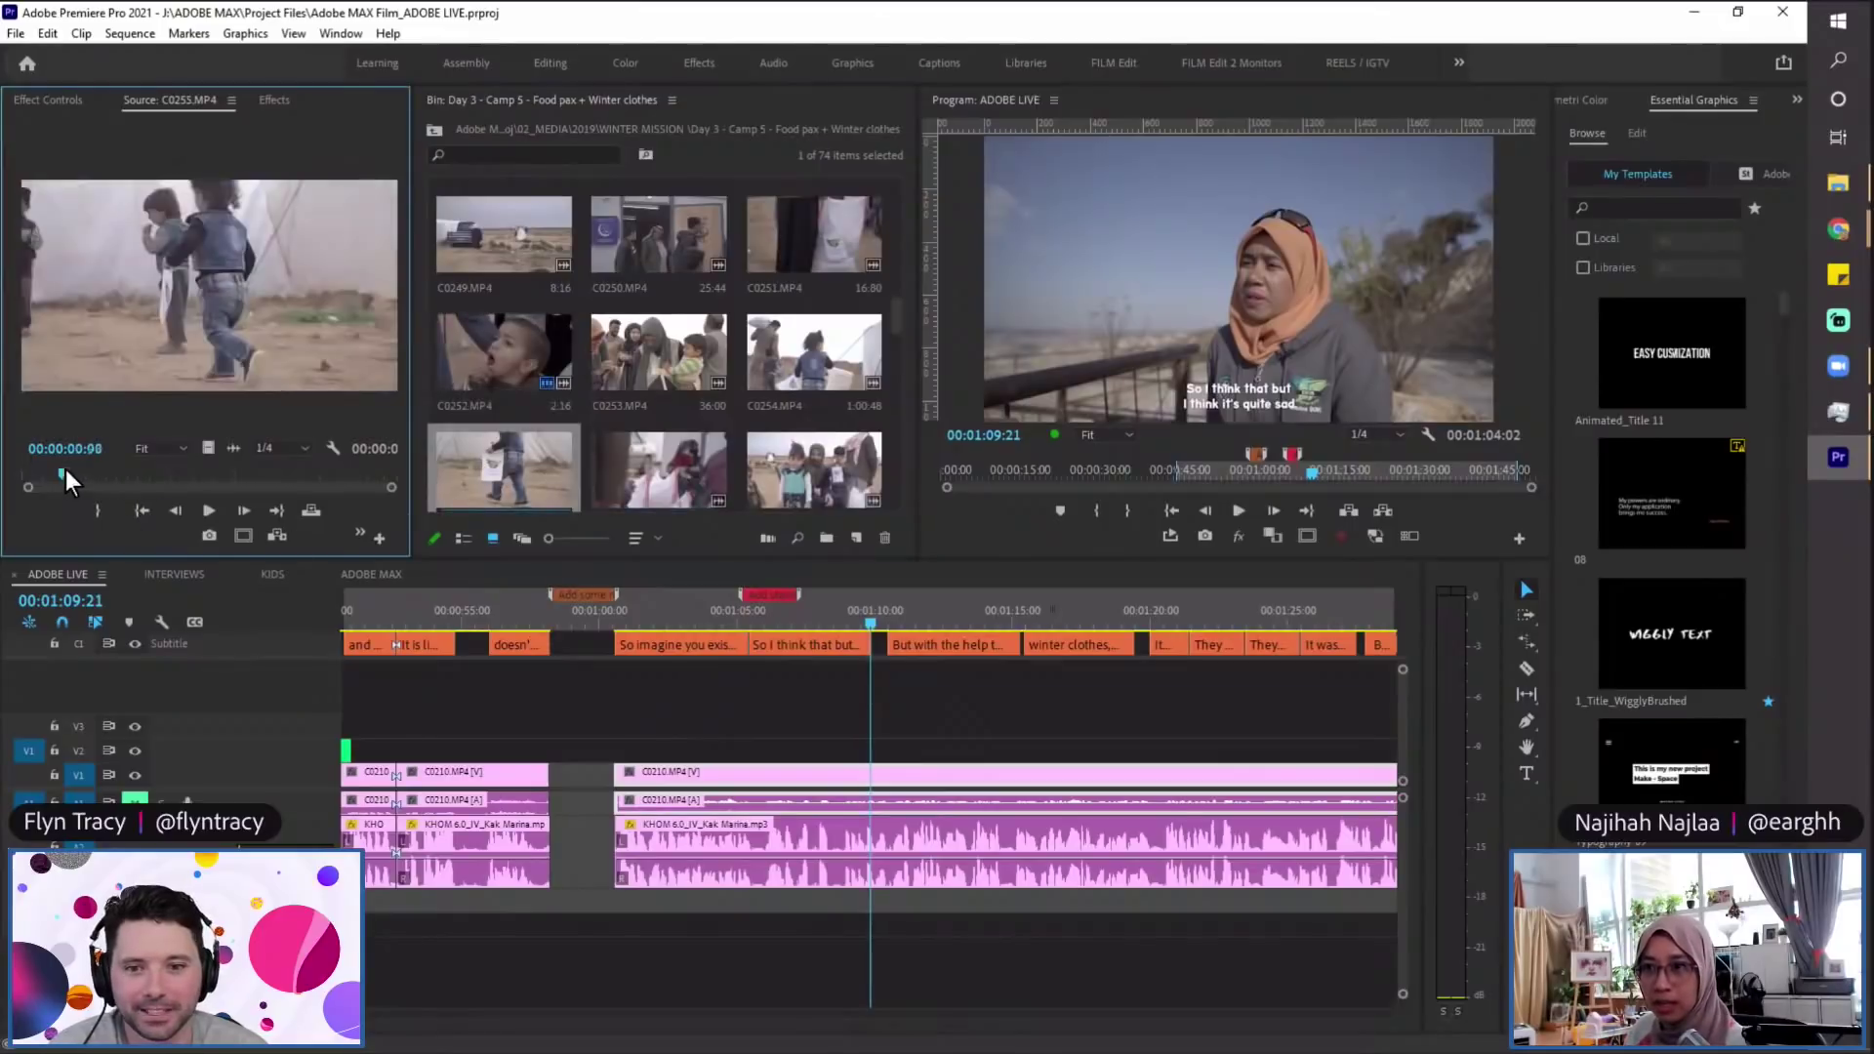
drag(57, 474, 31, 478)
key(space)
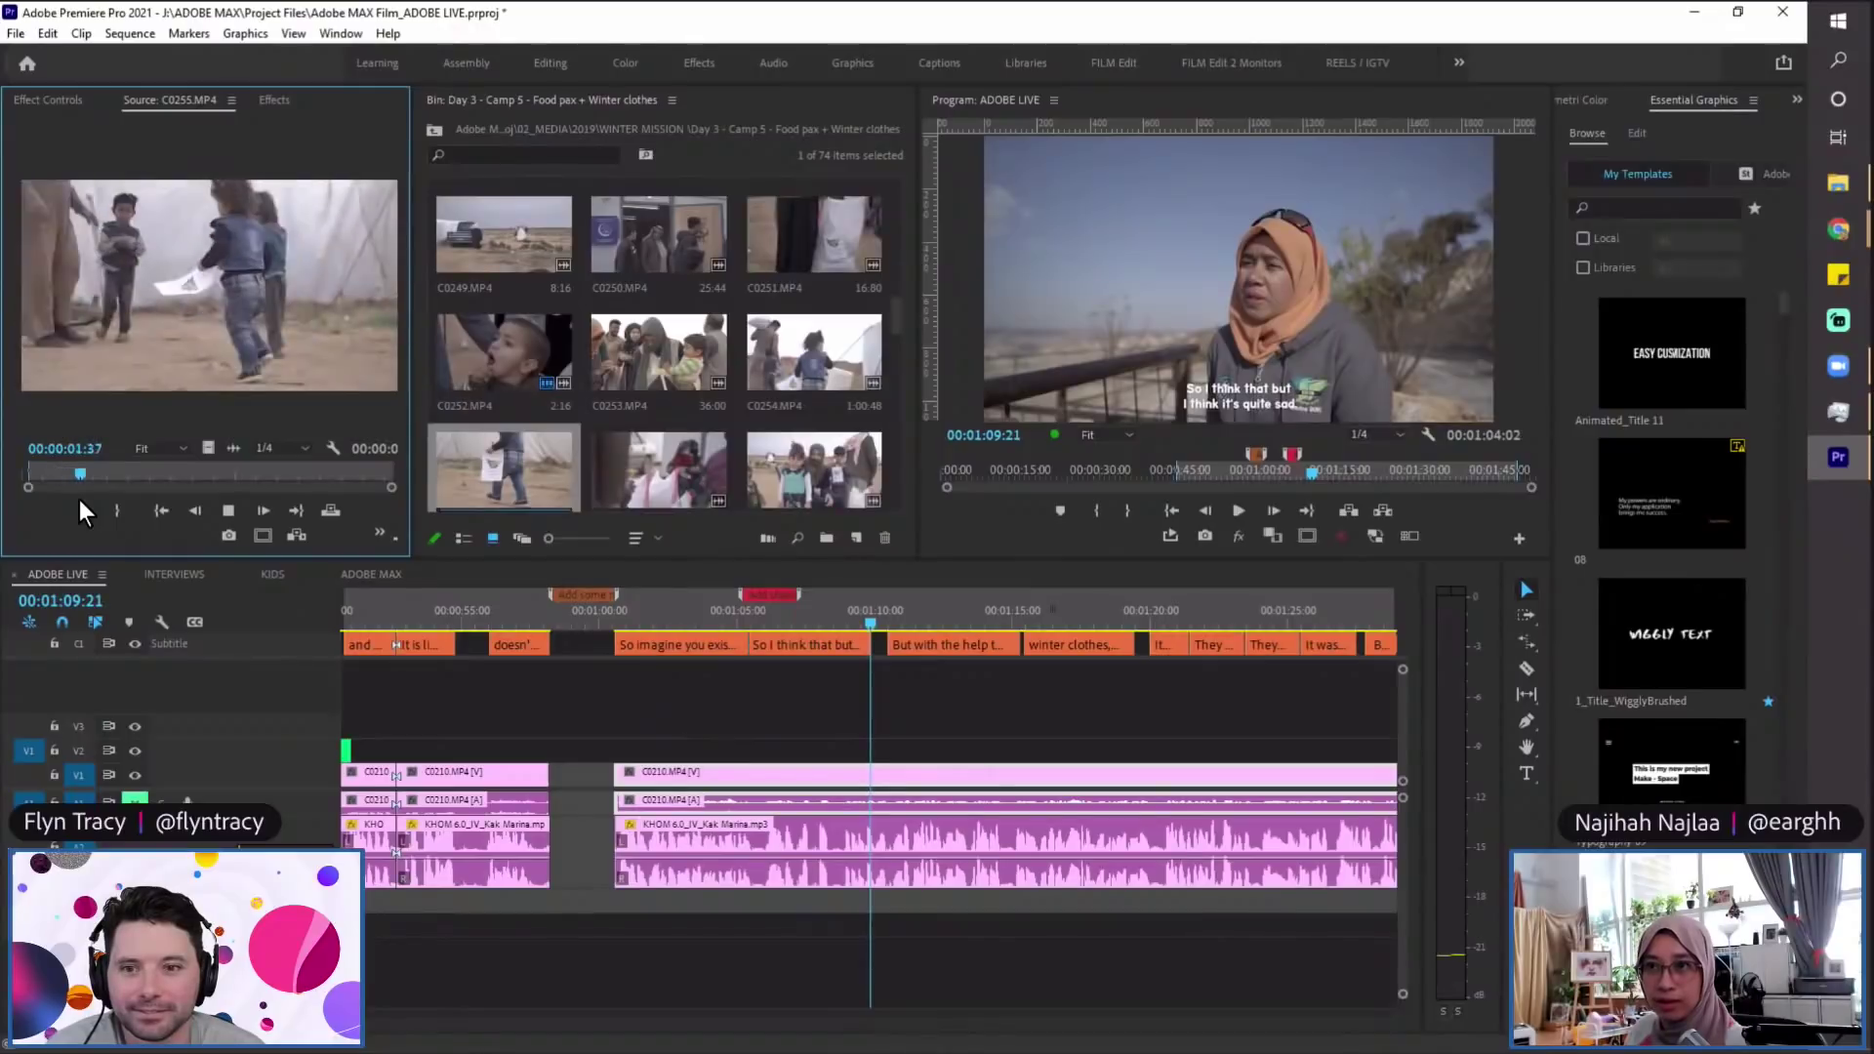
key(space)
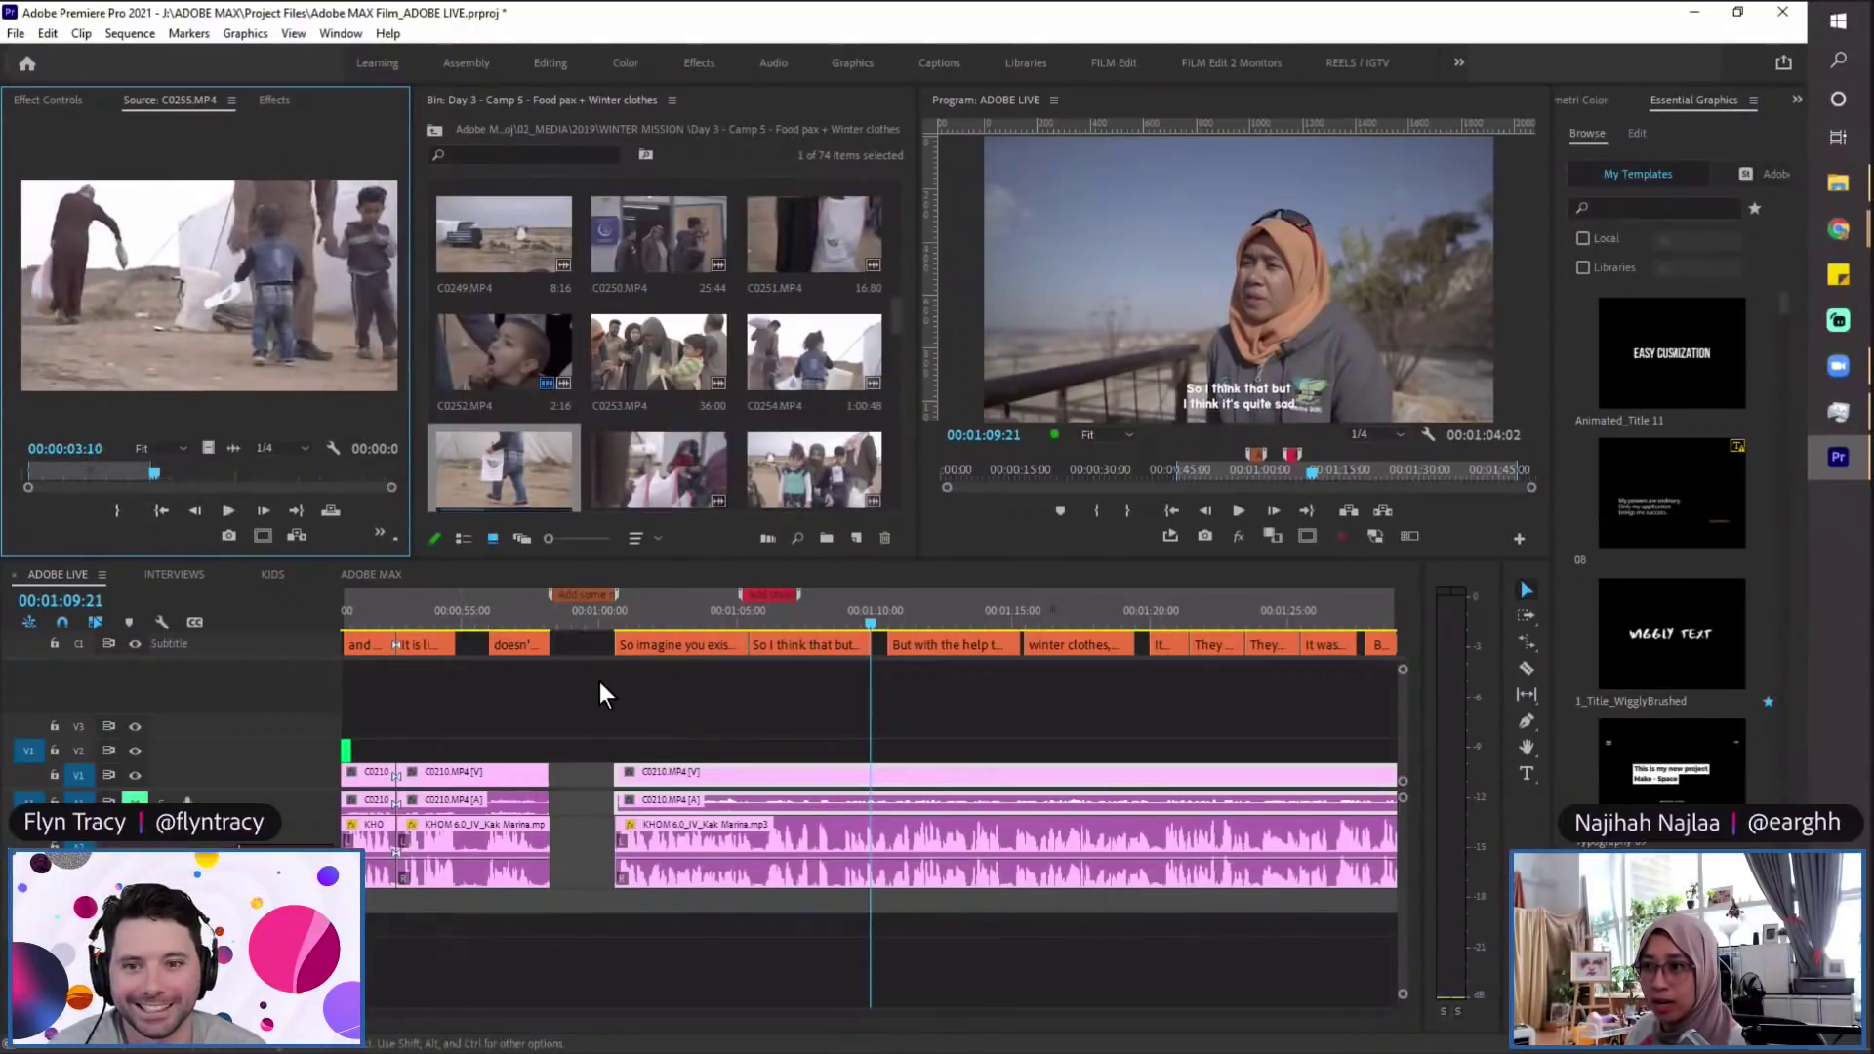
Step: Place the marked C0255.MP4 section on track V2 directly after the C0252.MP4 clip
scroll(593, 678, up, 5)
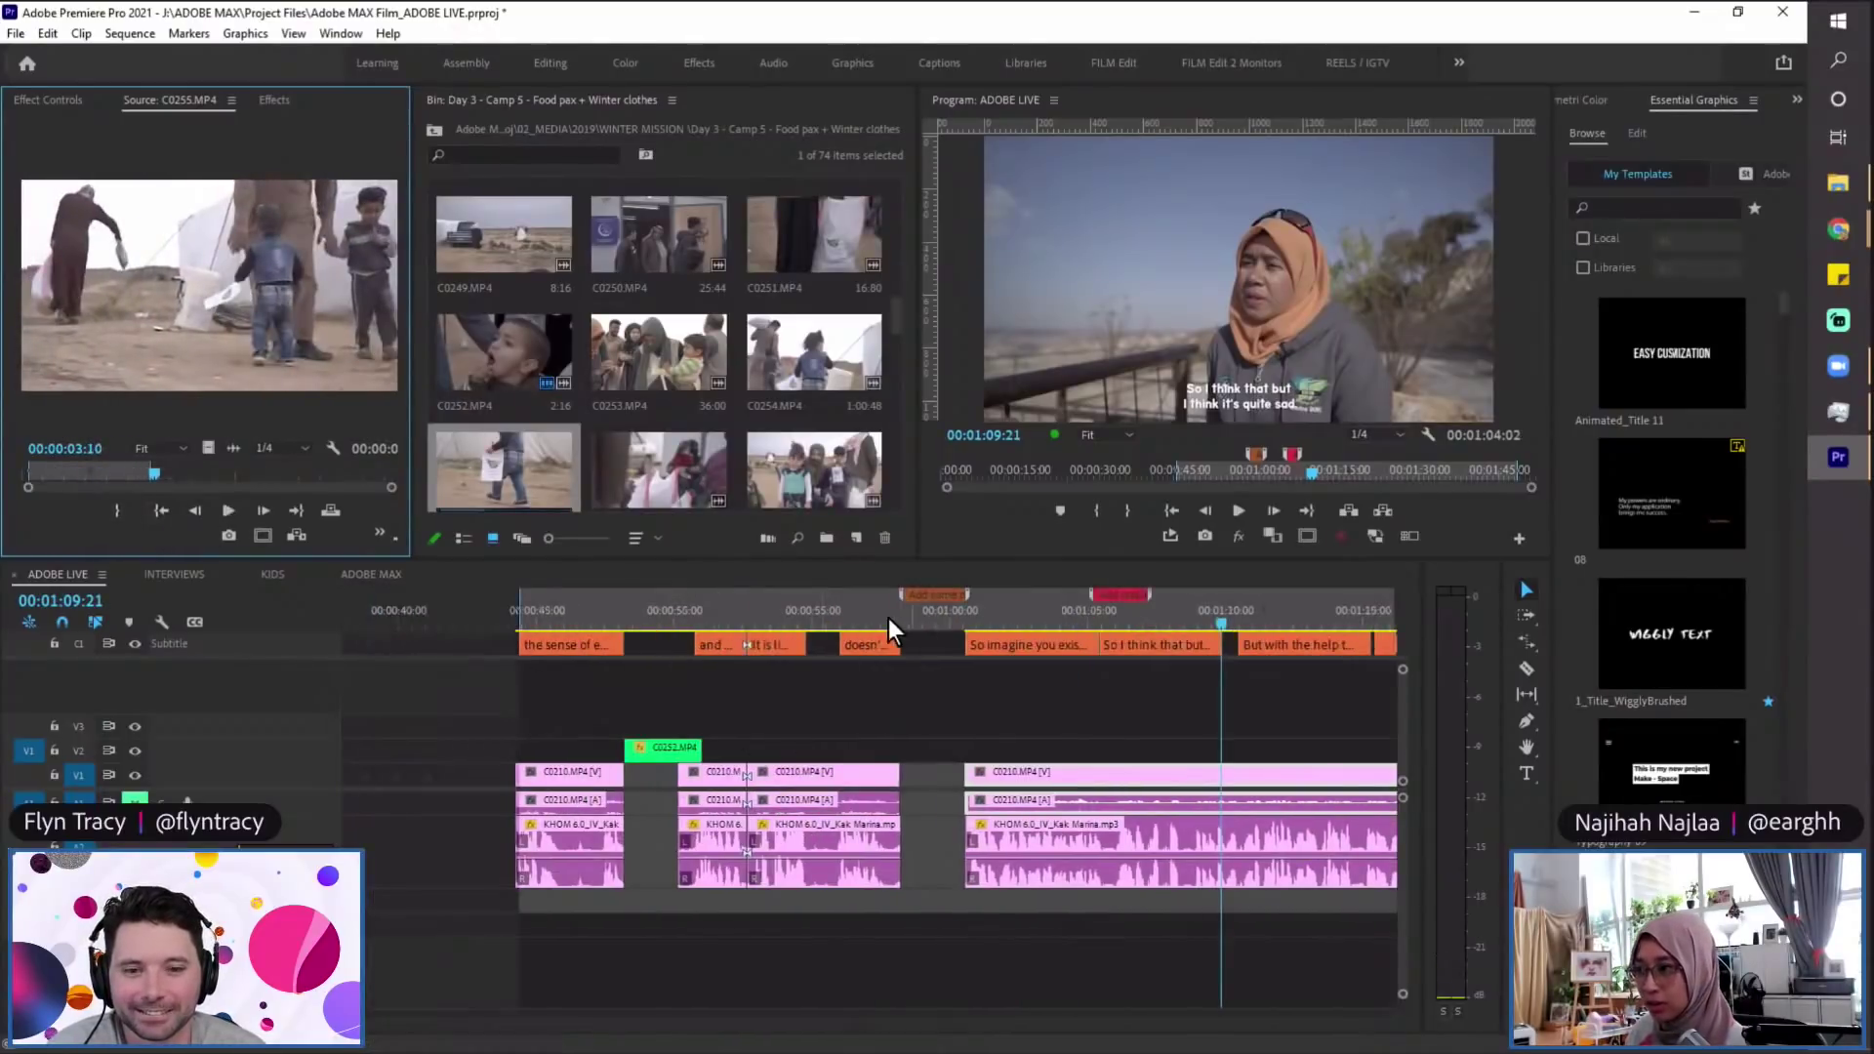
drag(913, 612, 788, 612)
drag(659, 352, 722, 750)
Step: Review the interview between 00:01:04:00 and the "But with the help" caption, and look through further footage in the bin
drag(720, 606, 1061, 652)
scroll(1083, 686, down, 3)
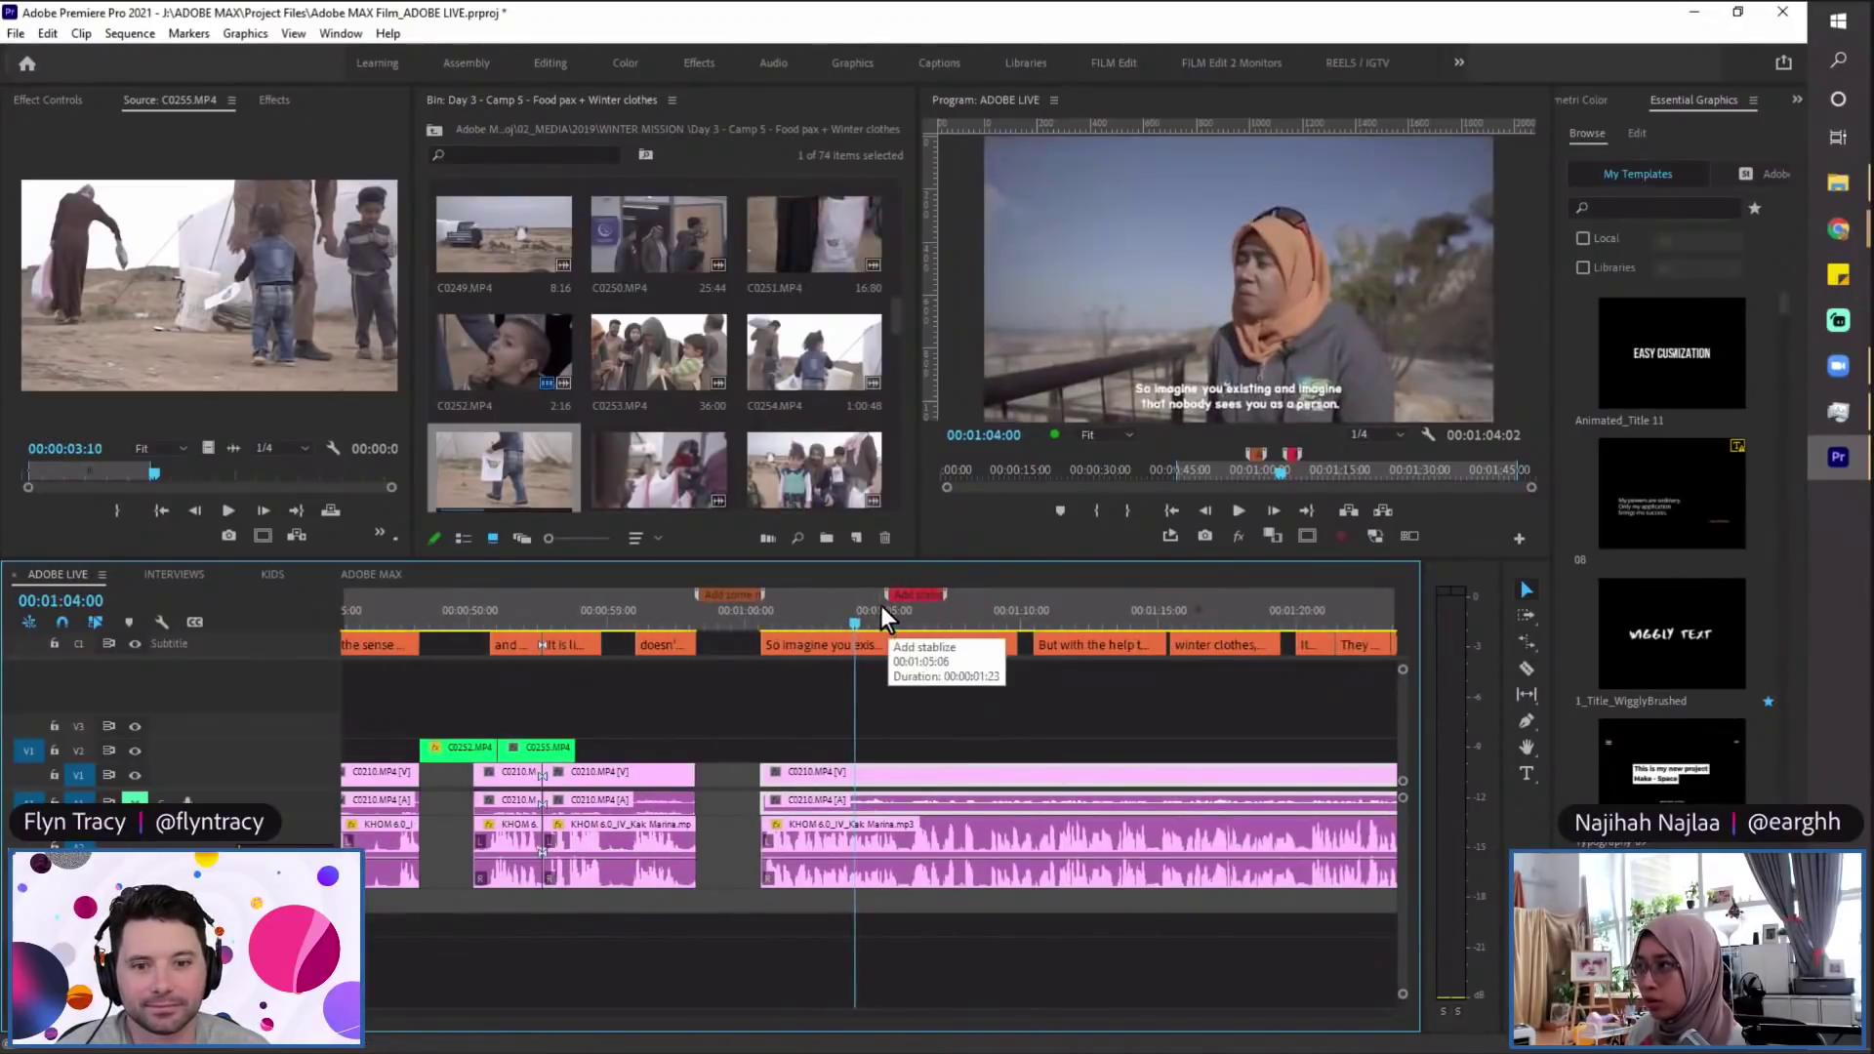
key(Left)
drag(884, 621, 1036, 623)
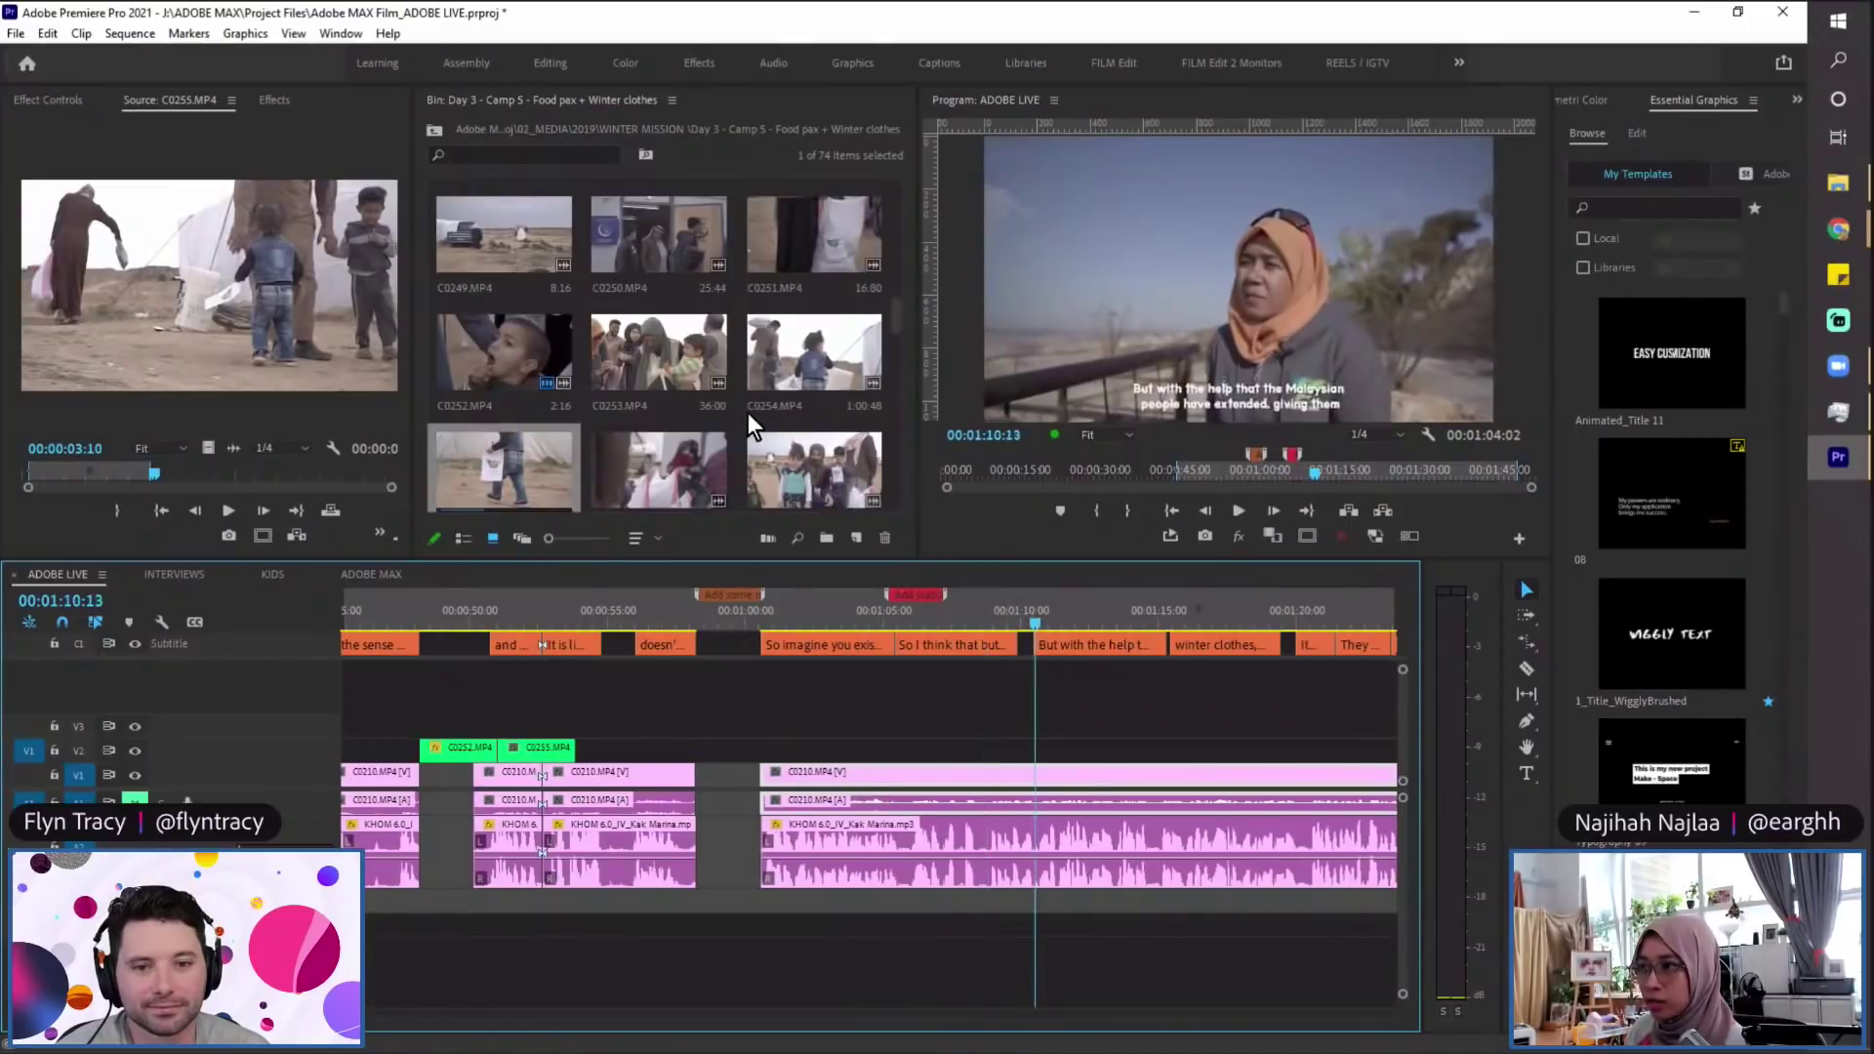
scroll(733, 428, down, 1)
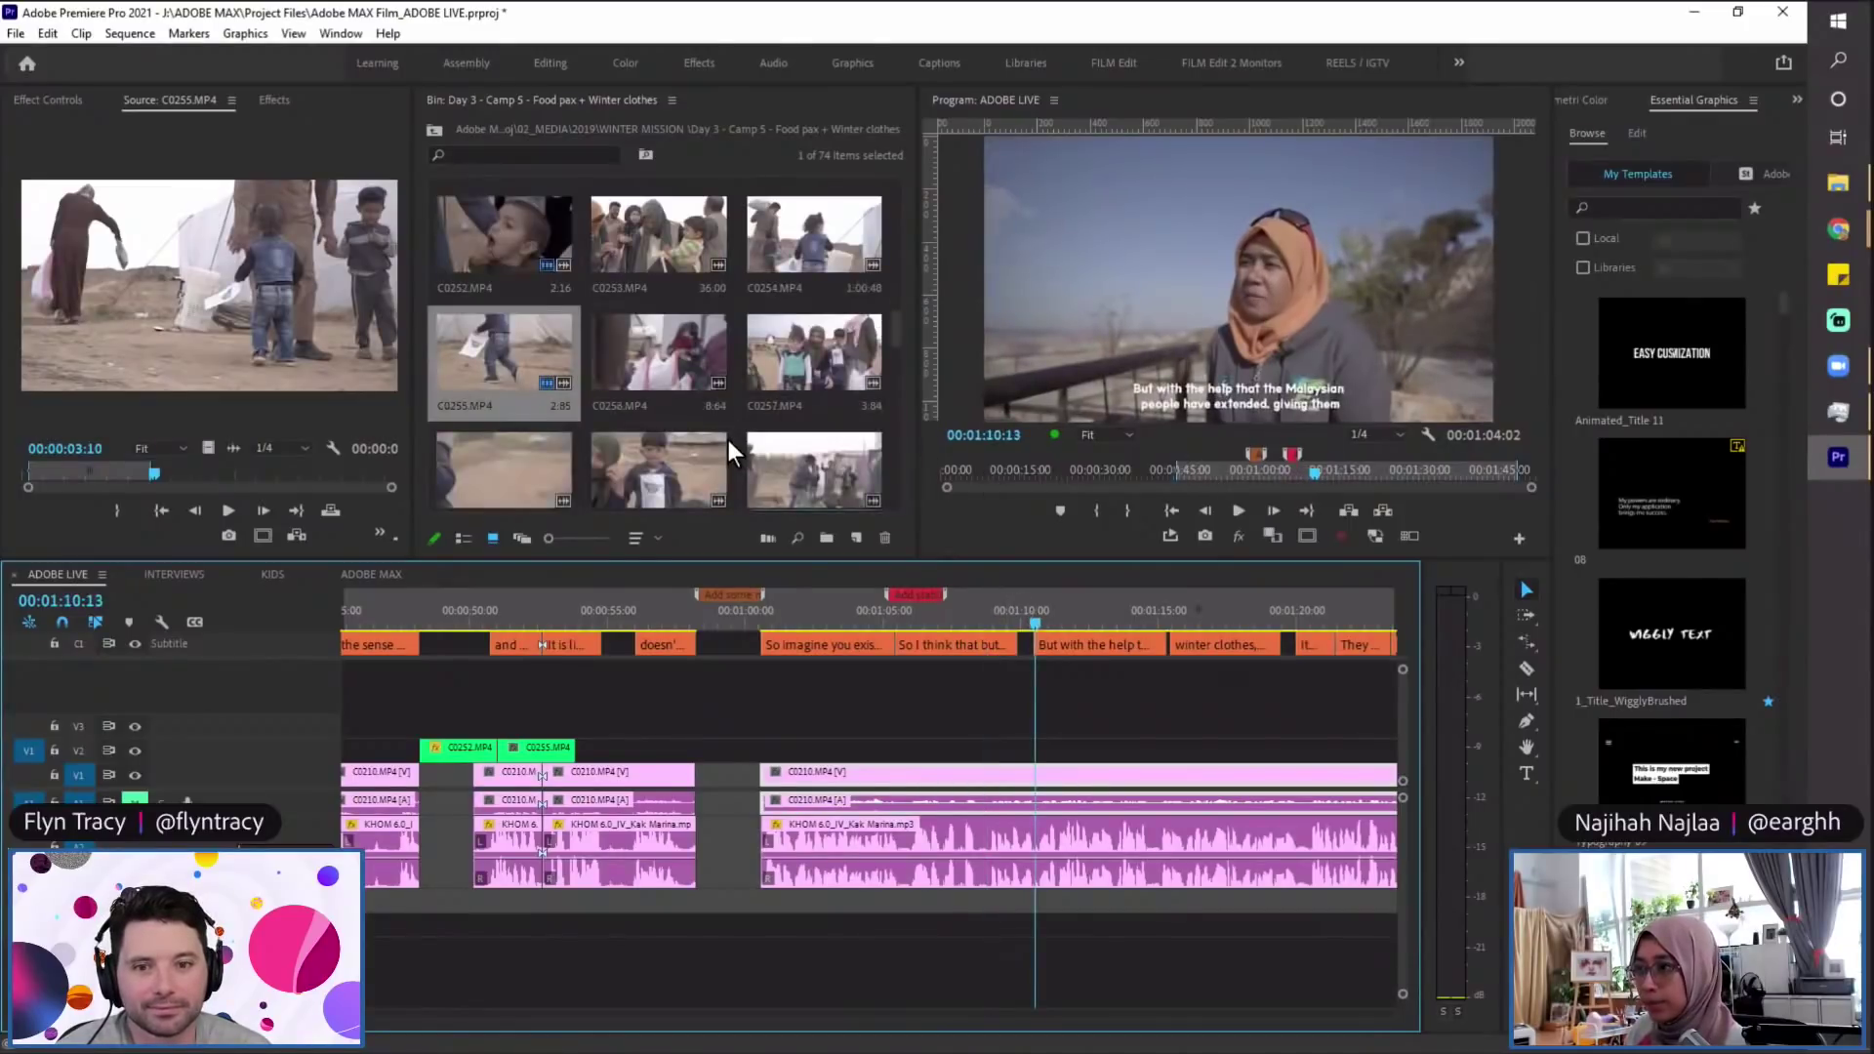
scroll(729, 439, down, 1)
click(907, 609)
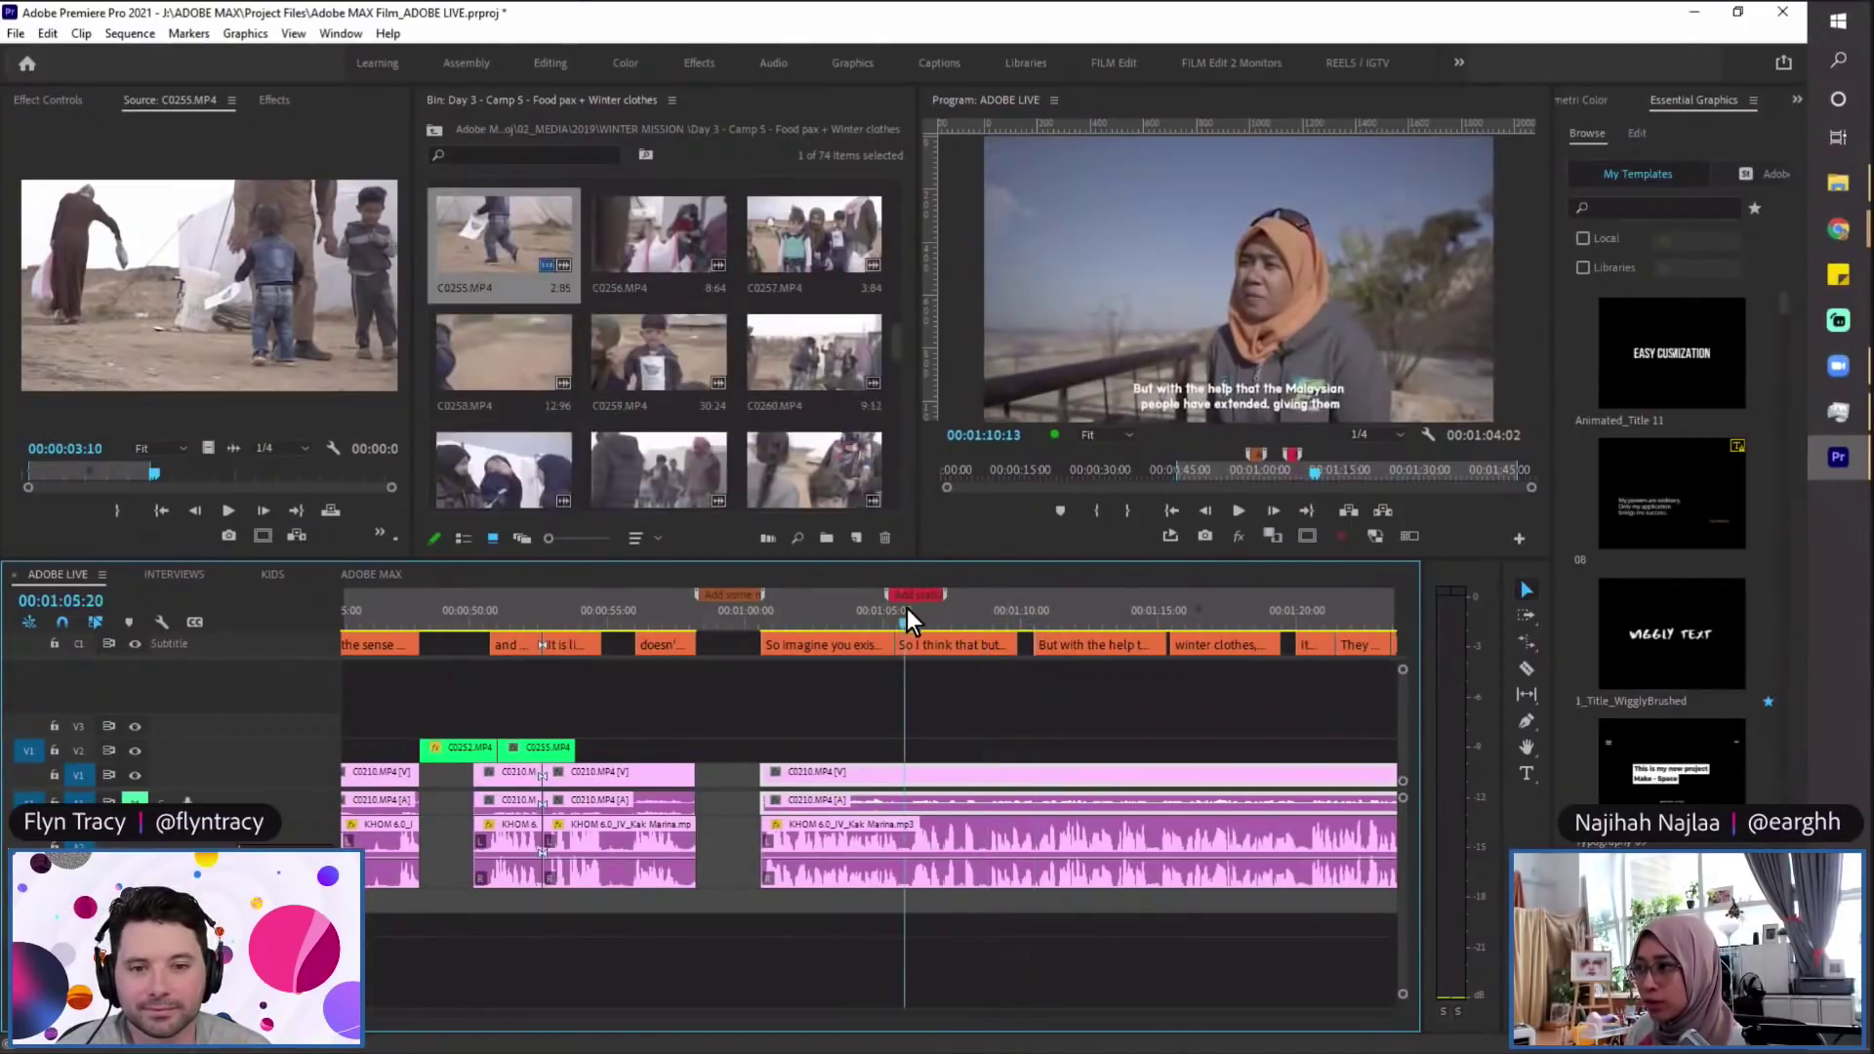
key(space)
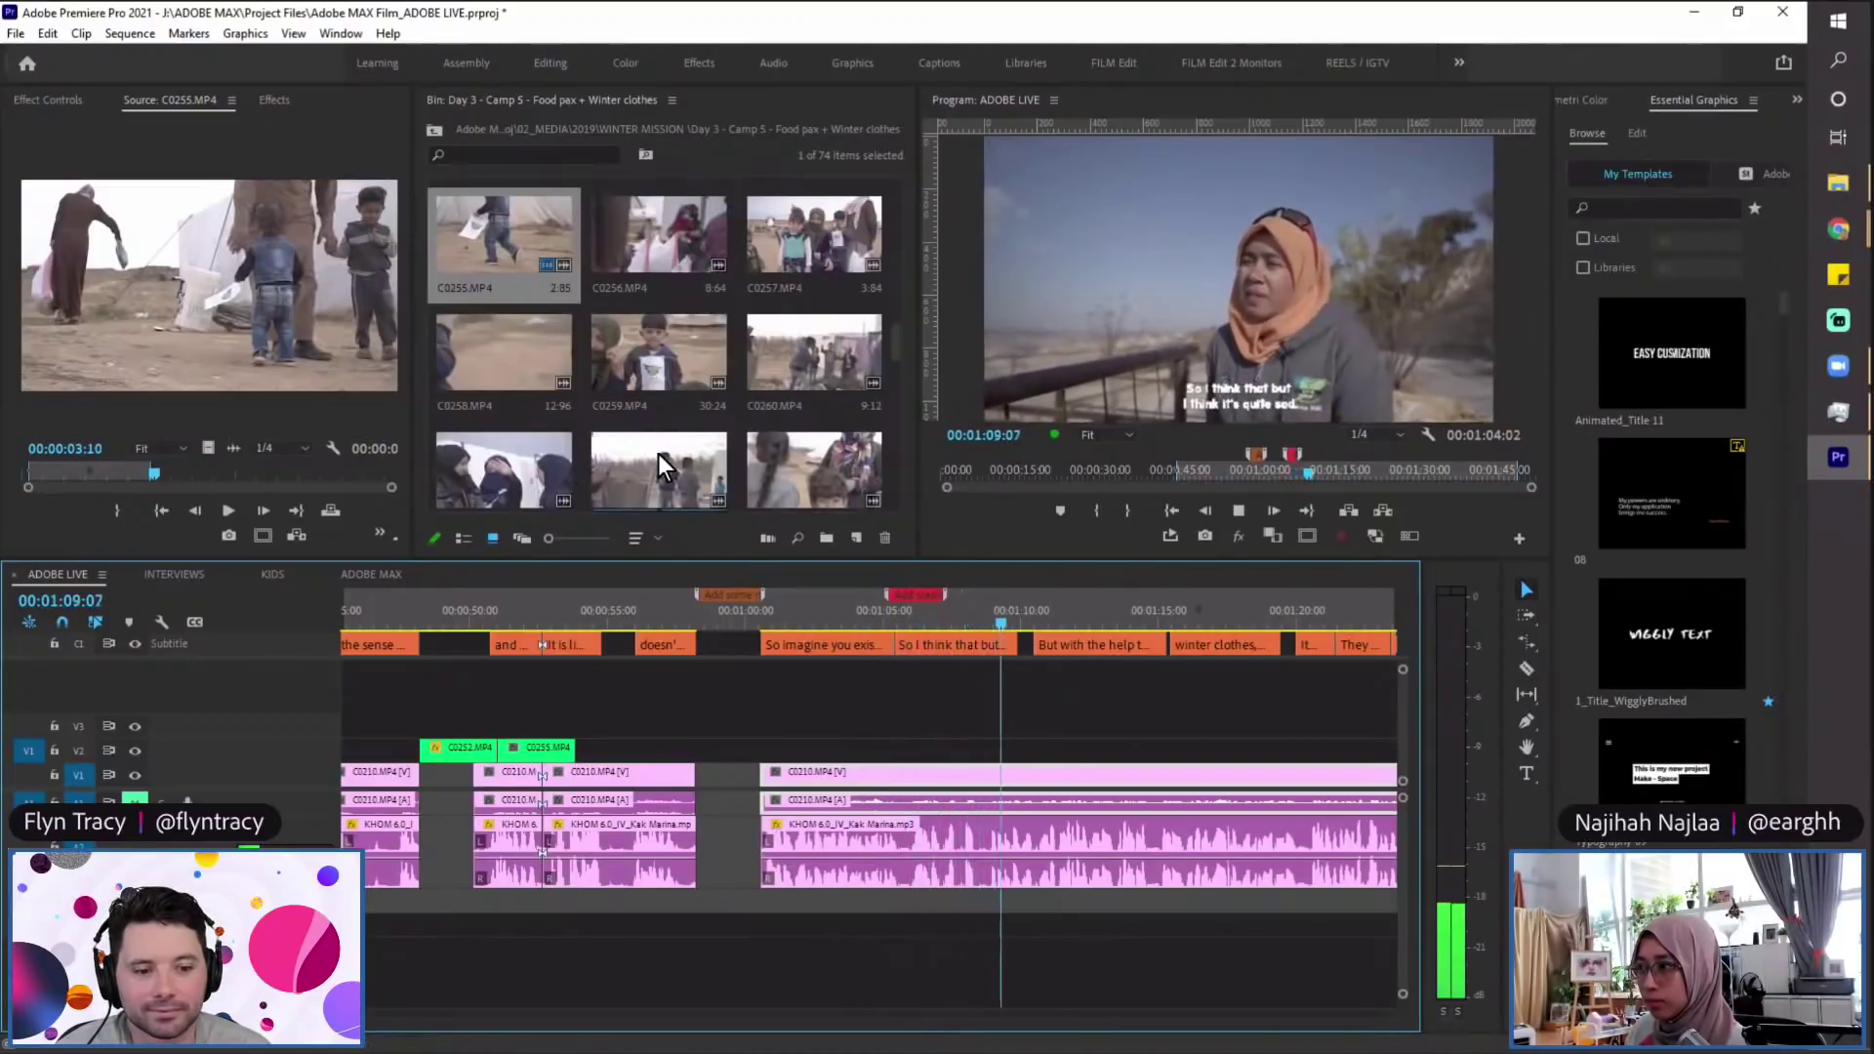
Step: Split the interview video and audio clips at 00:01:10:14, where the "But with the help" caption starts
click(1033, 620)
key(c)
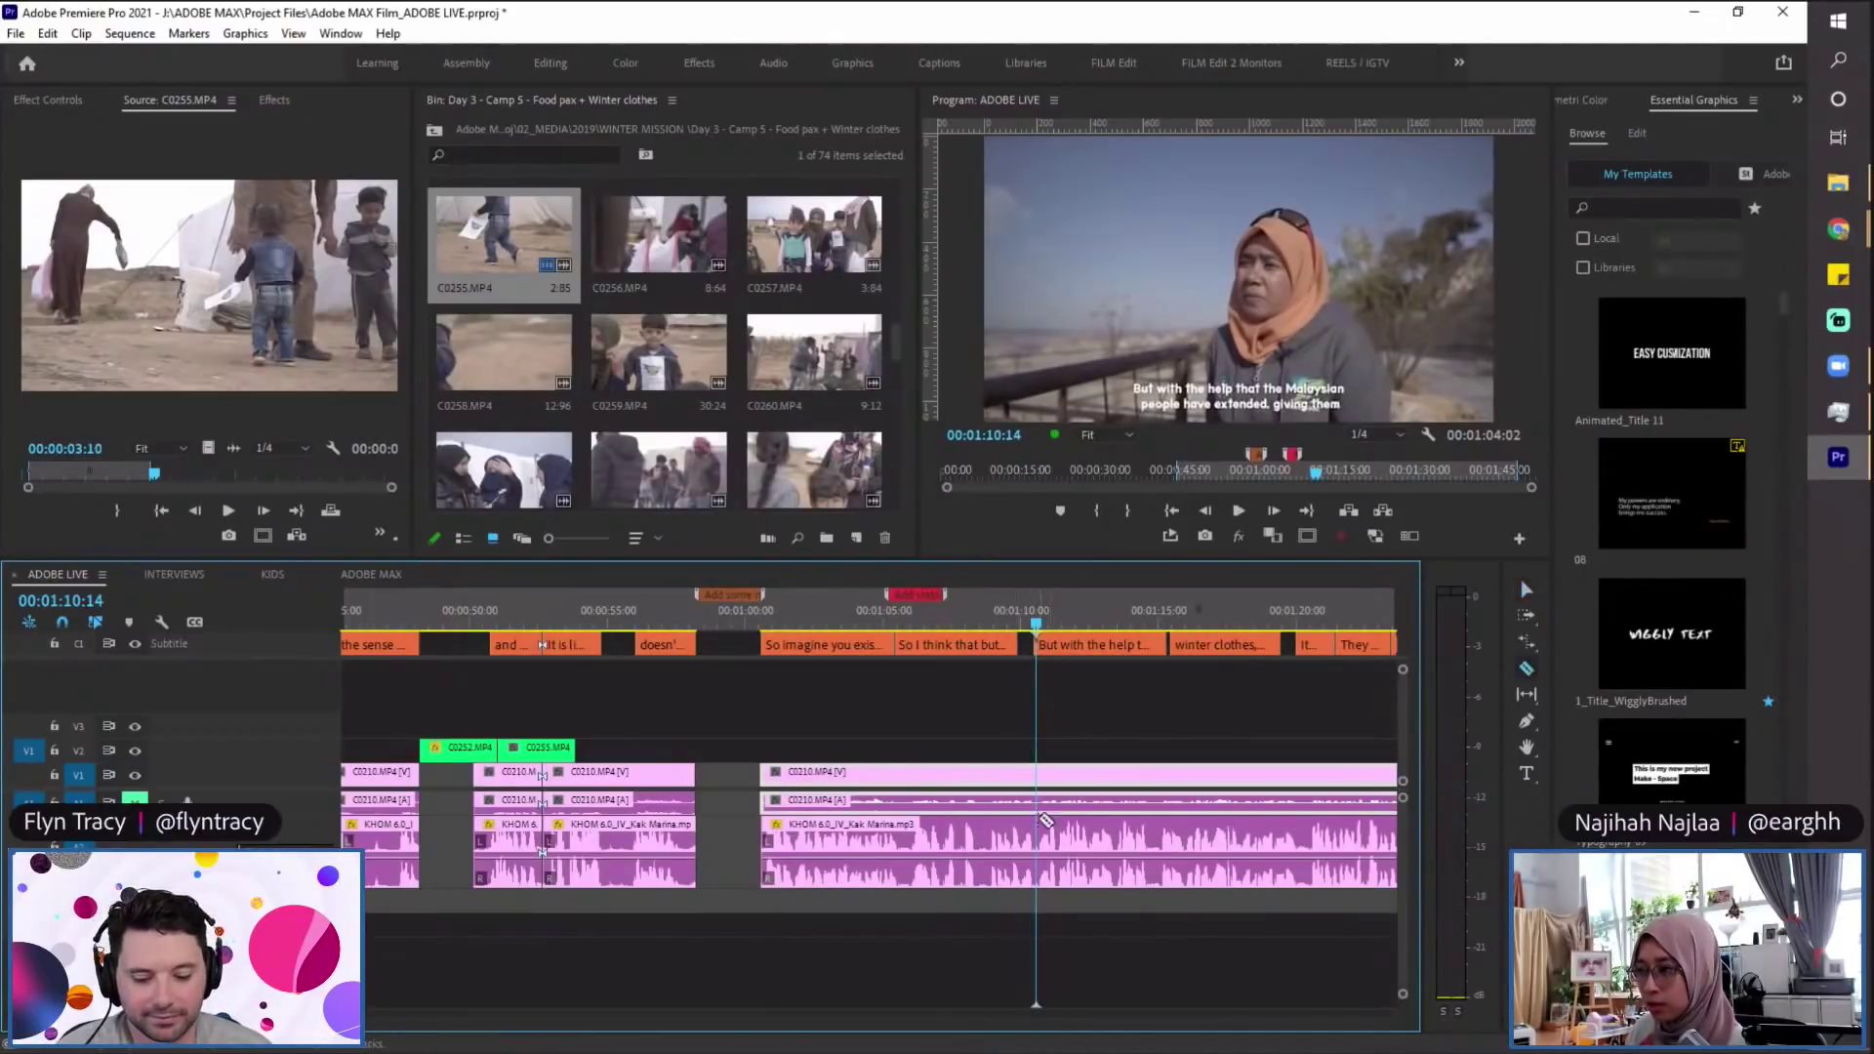
click(1038, 776)
click(1042, 831)
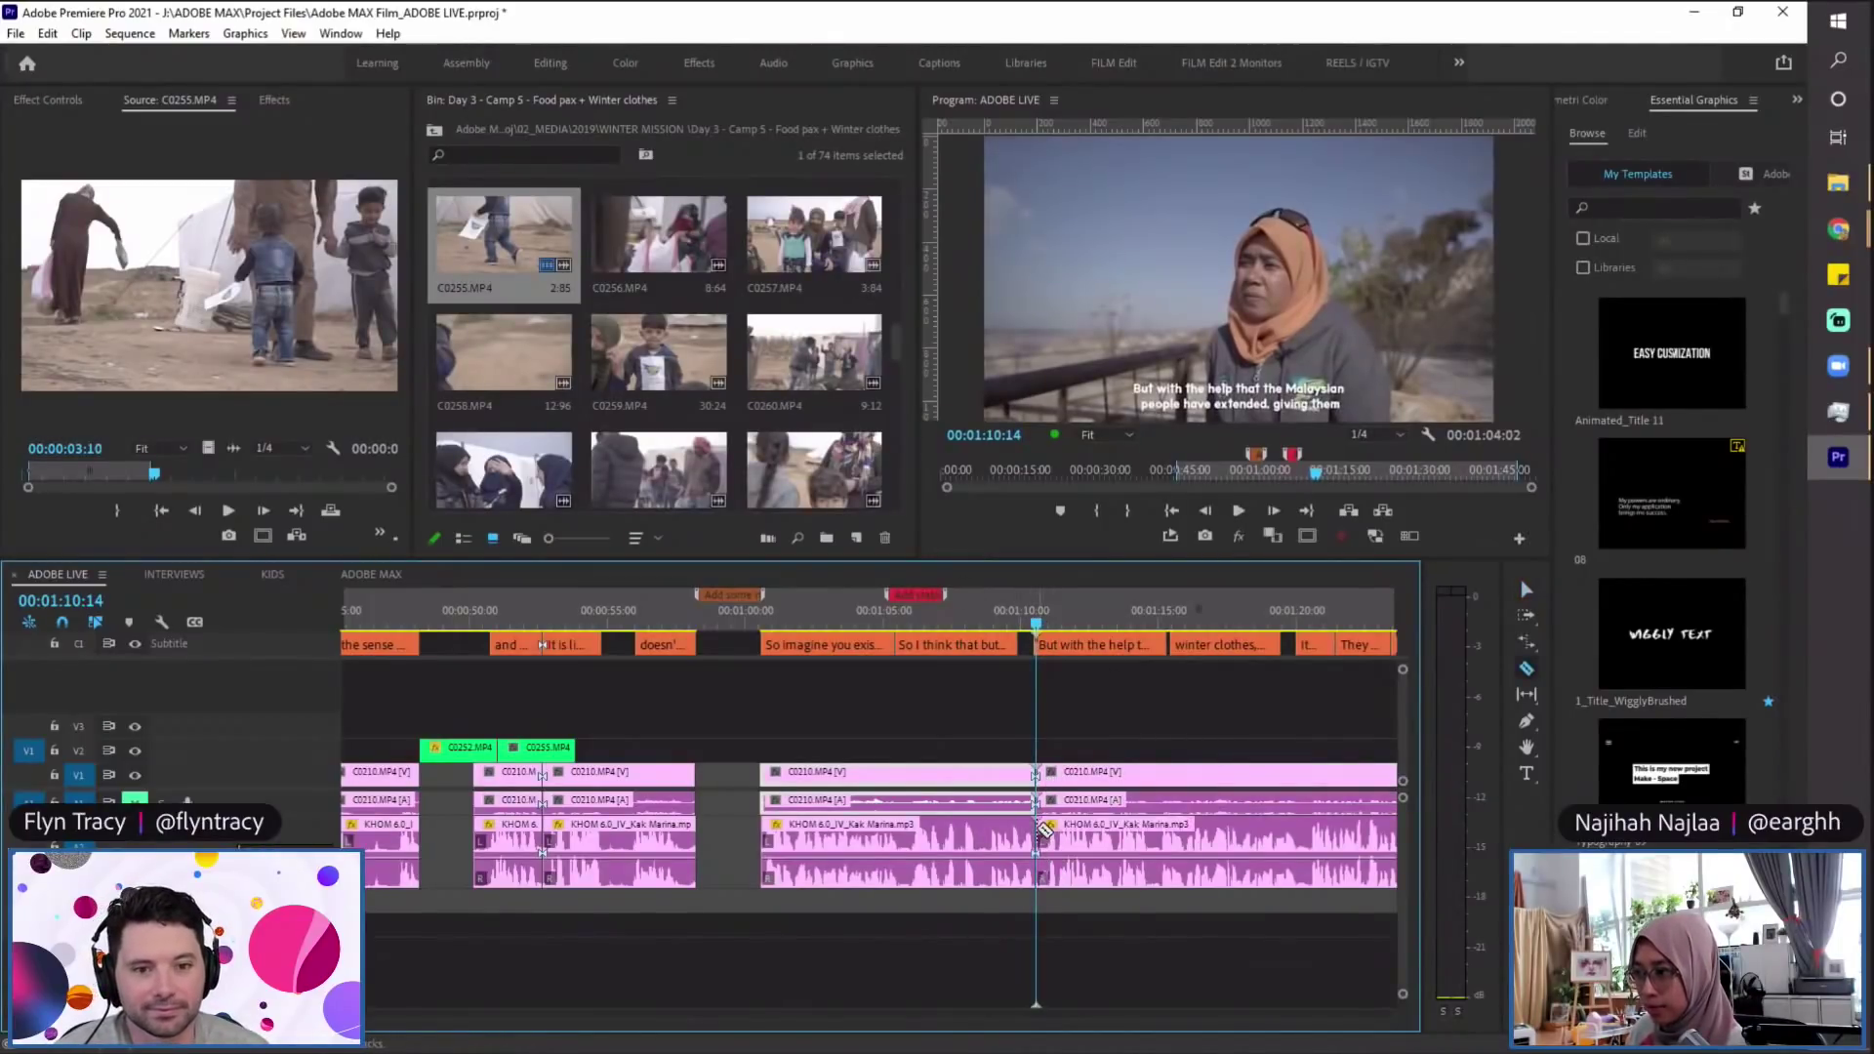
Step: Try to shift all clips and captions from the 00:01:10:14 cut onward to a later time
key(a)
click(1066, 651)
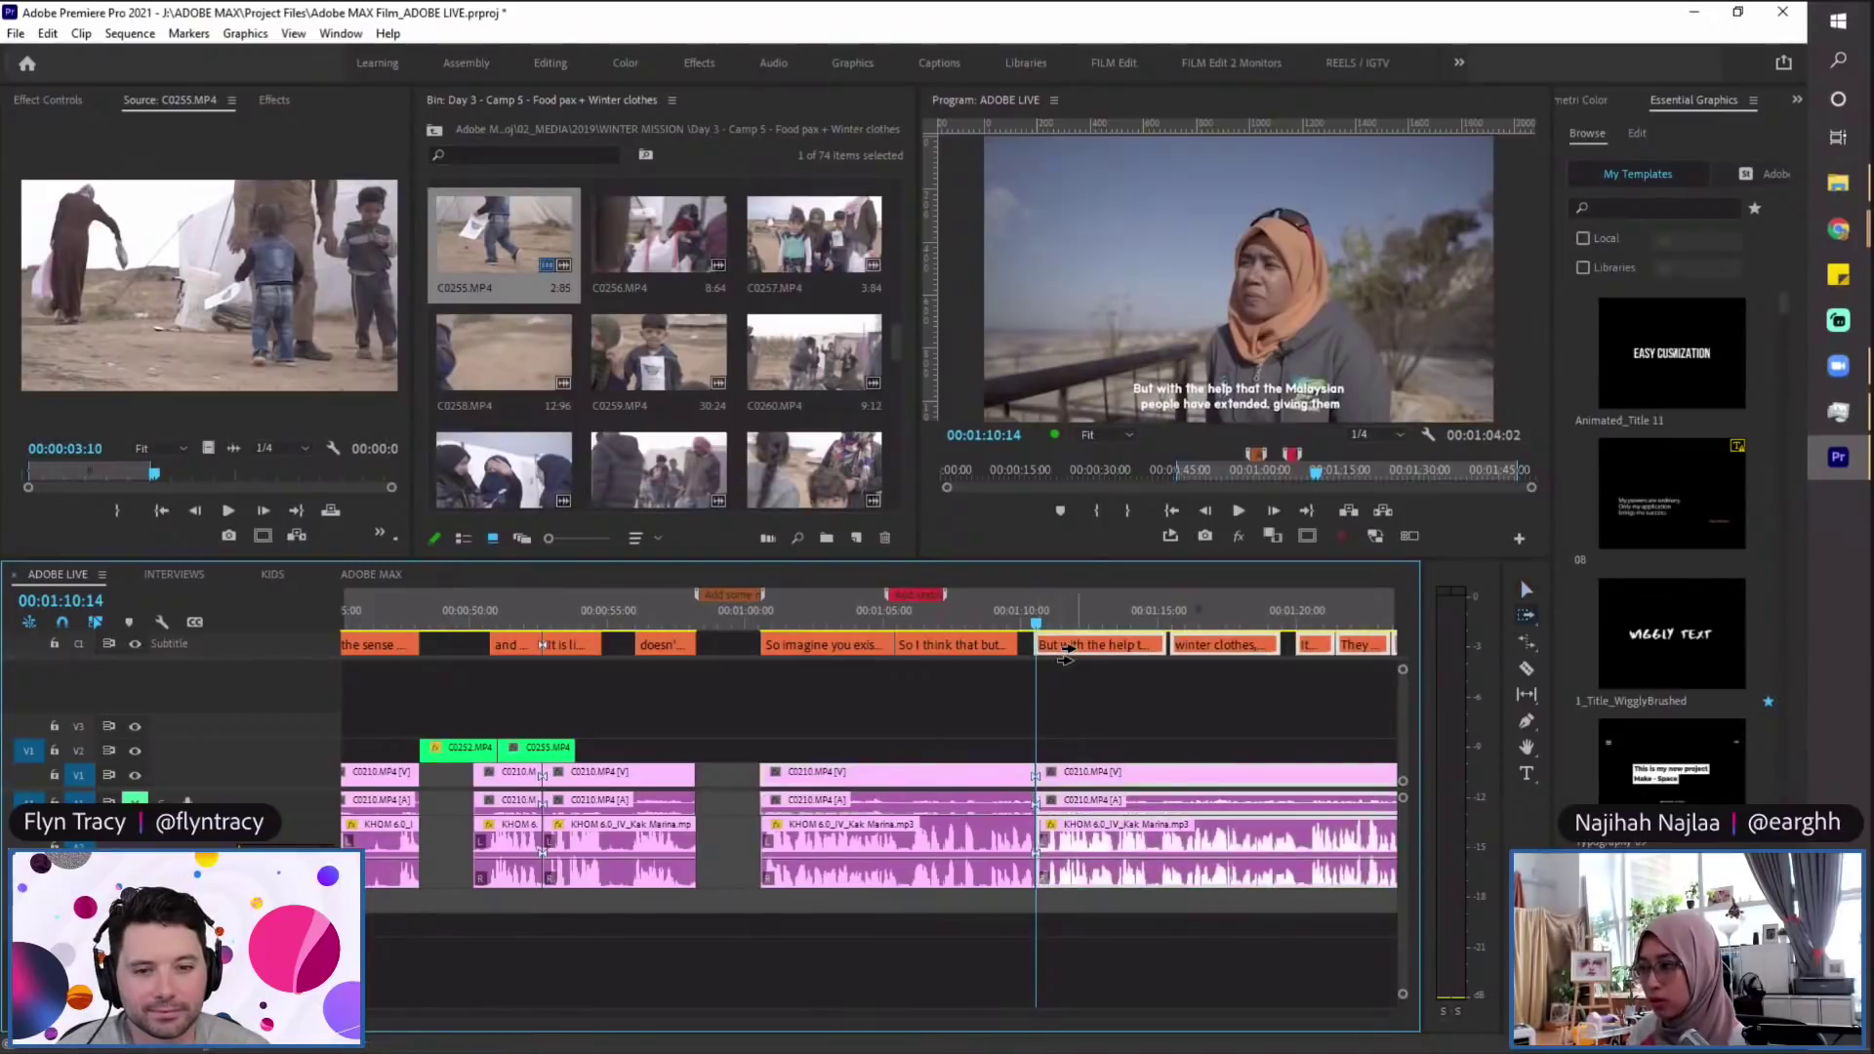
scroll(1025, 742, right, 3)
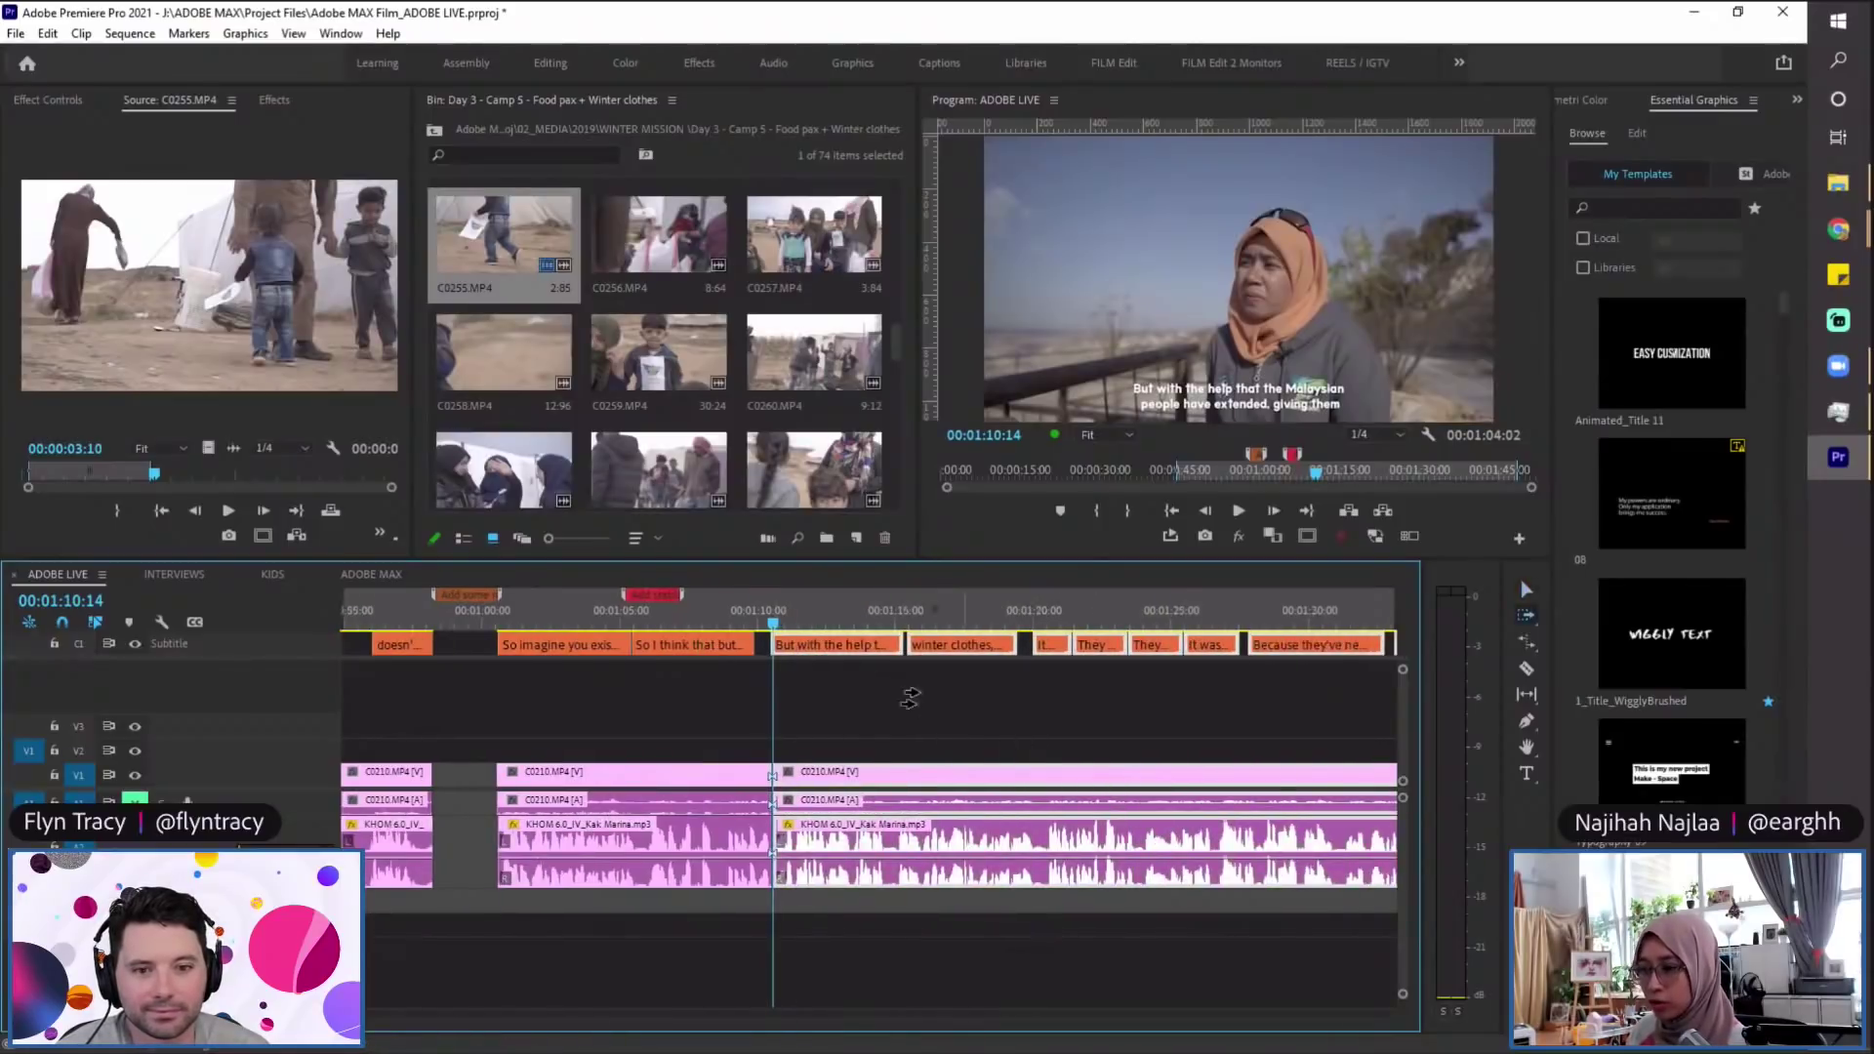
key(v)
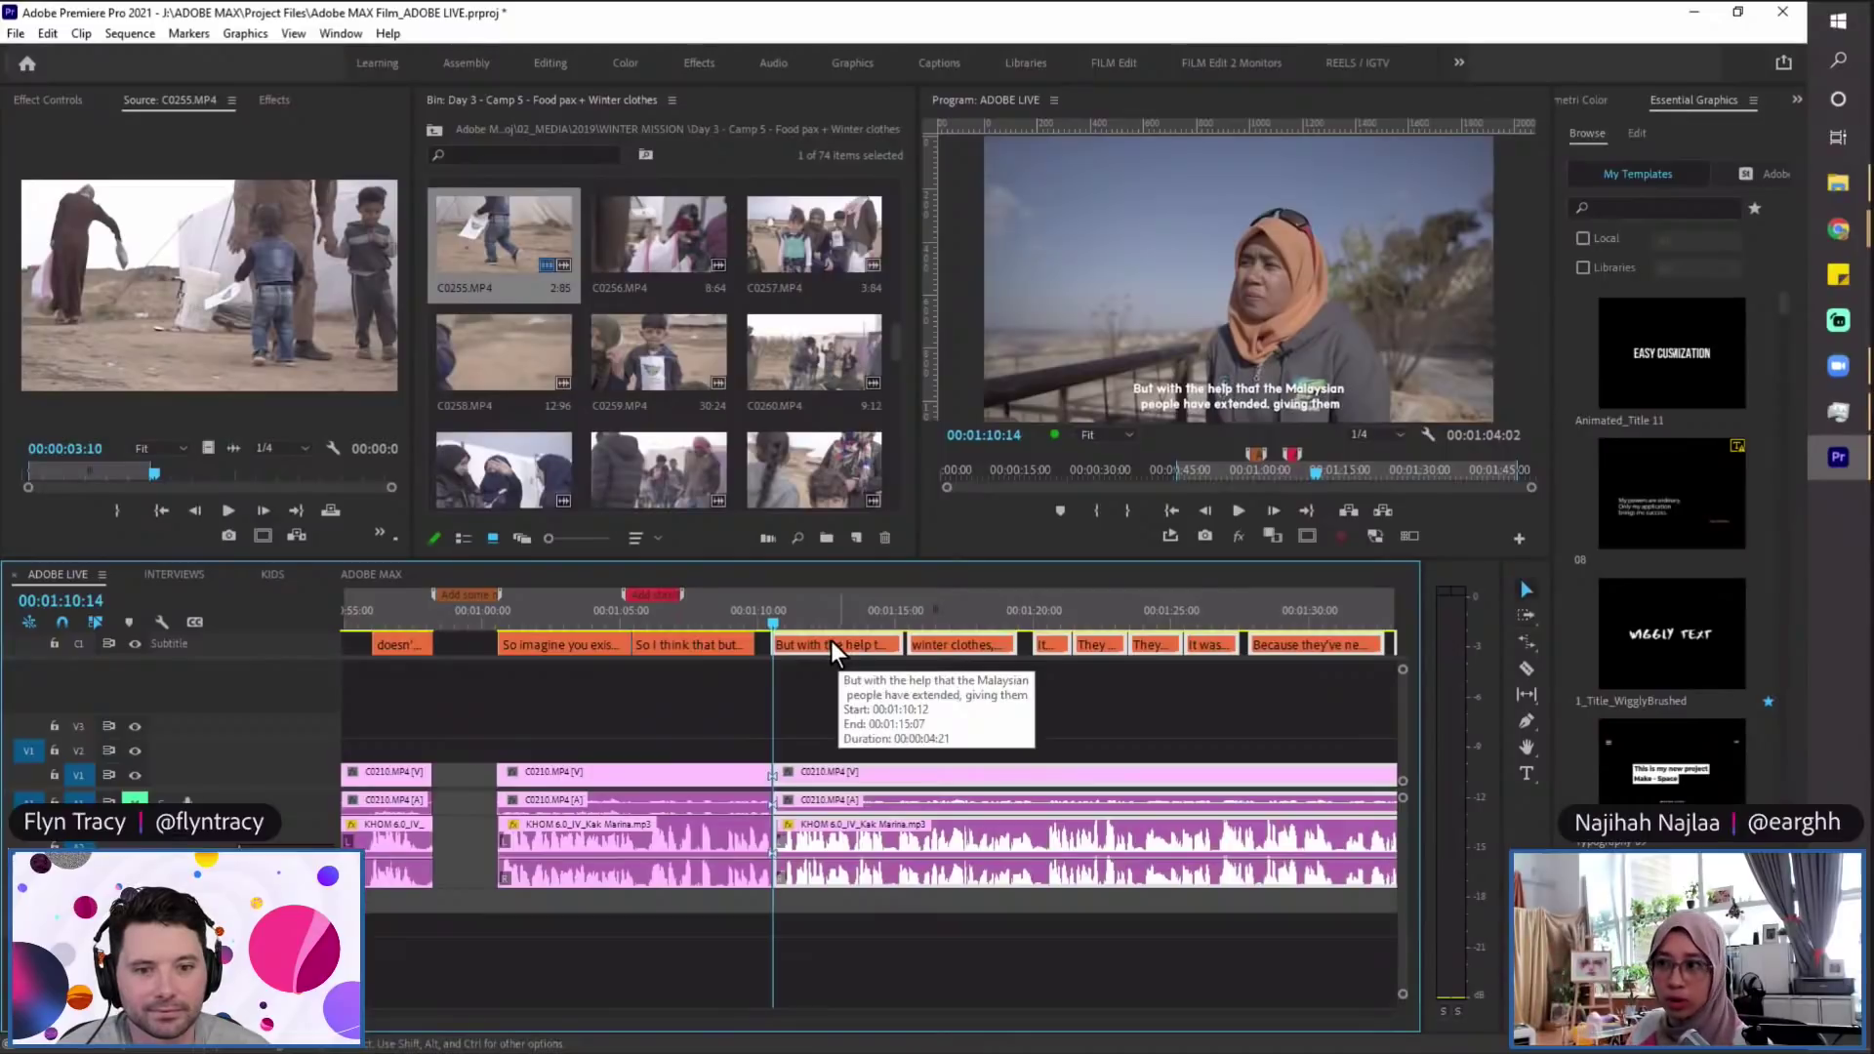
drag(844, 644, 904, 722)
key(minus)
key(minus)
key(minus)
drag(796, 637, 672, 862)
key(equal)
key(equal)
key(equal)
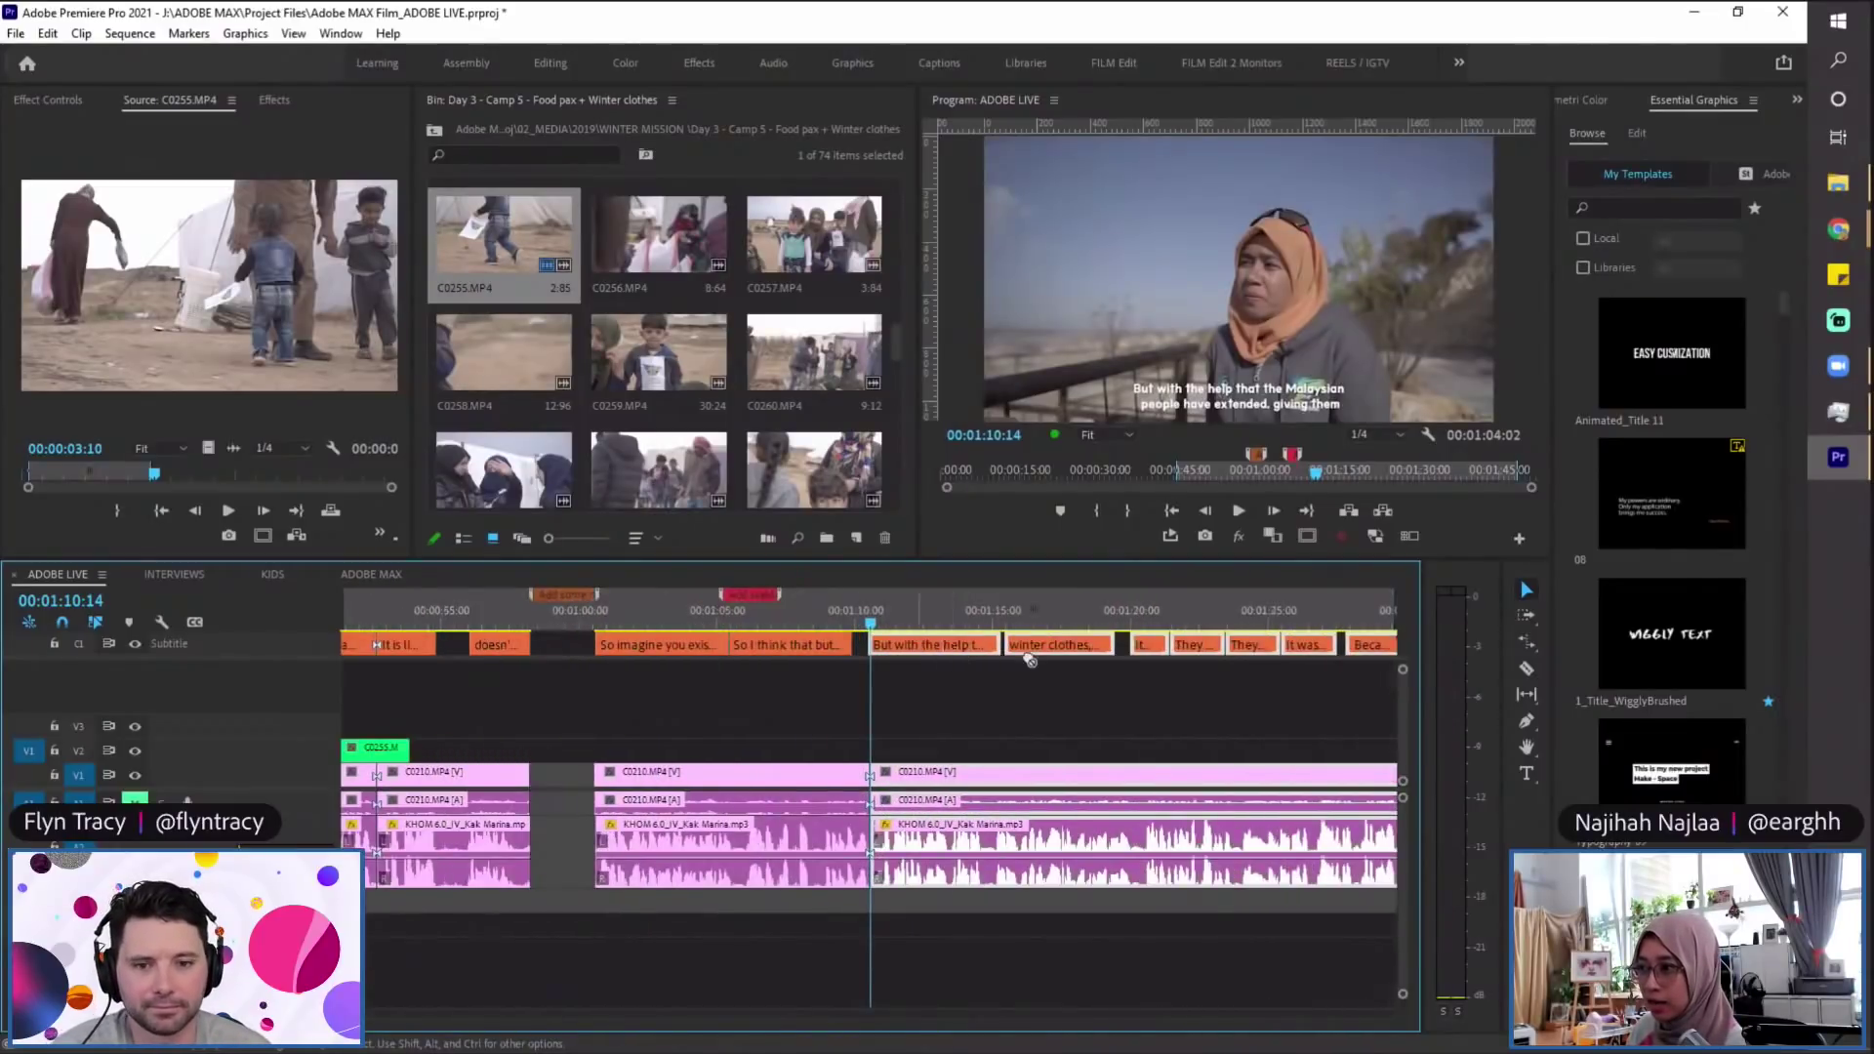
key(ctrl+z)
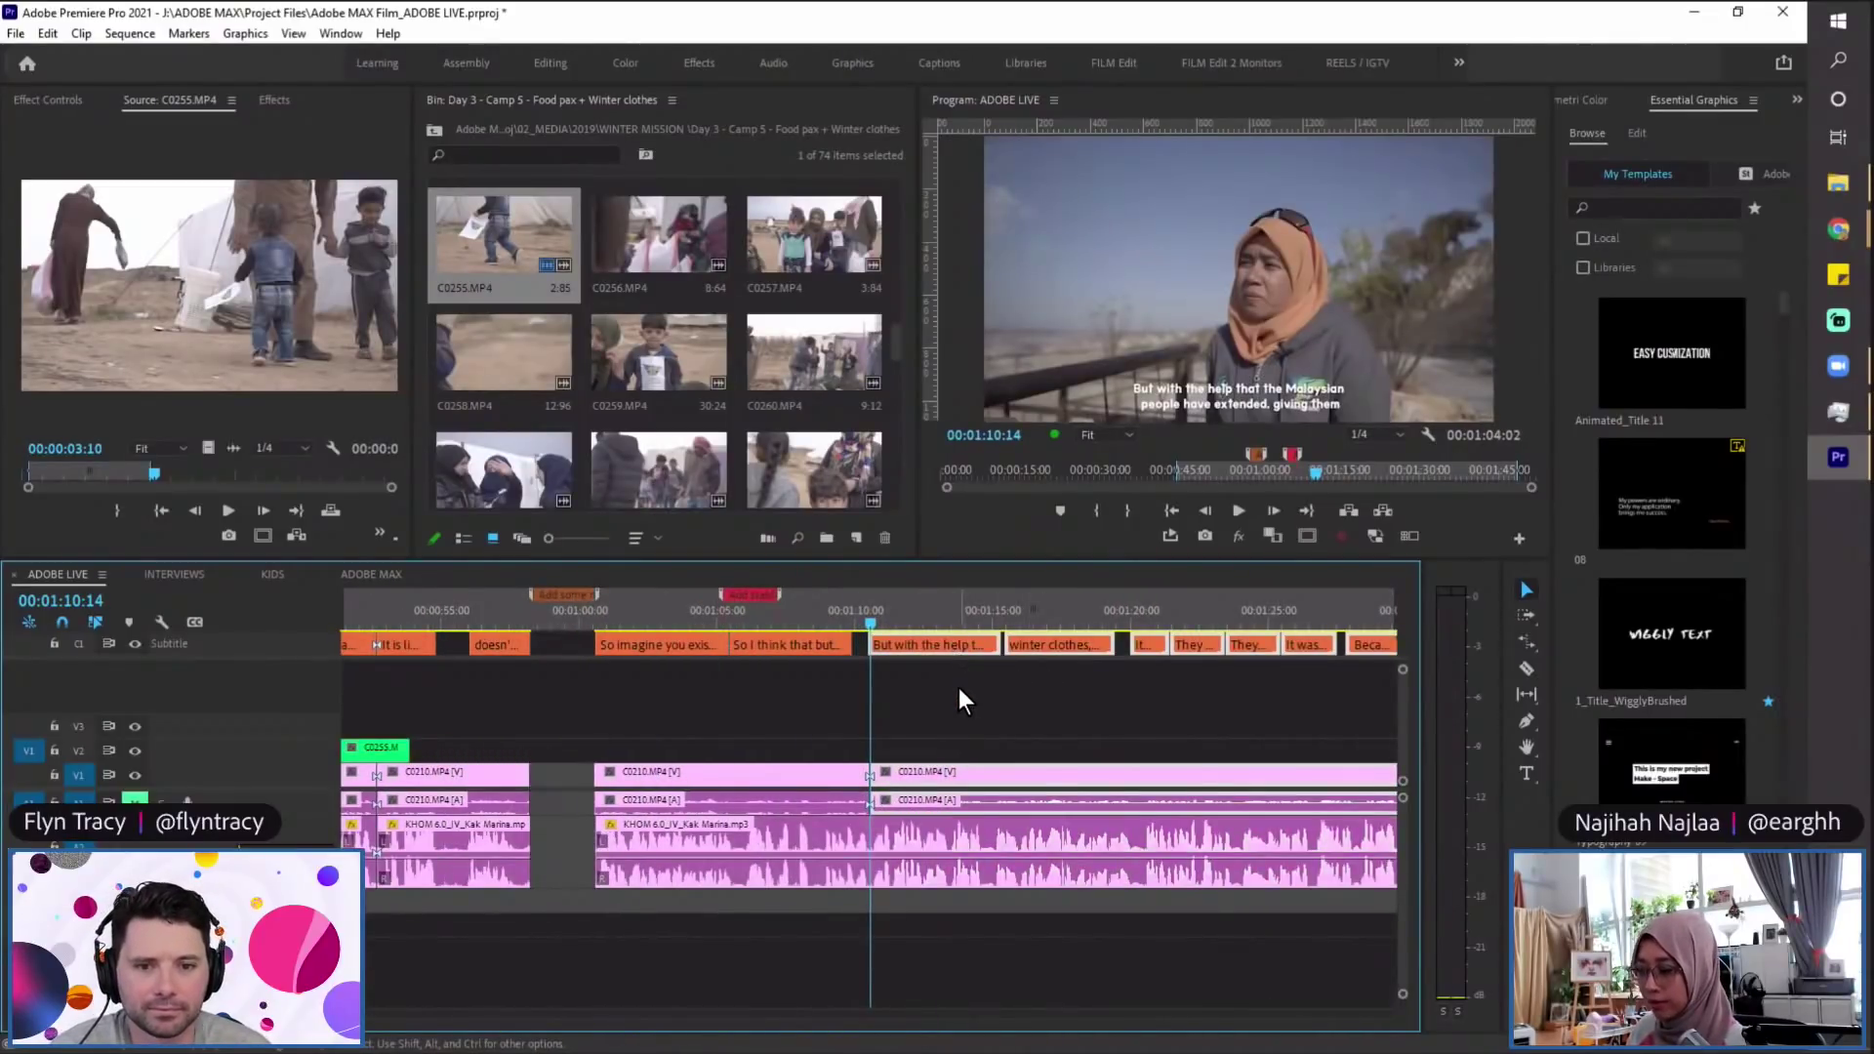
Step: Split the KHOM 6.0 interview MP3 audio again at 00:01:10:14, in line with the video cut
key(minus)
key(minus)
key(equal)
key(equal)
key(equal)
key(c)
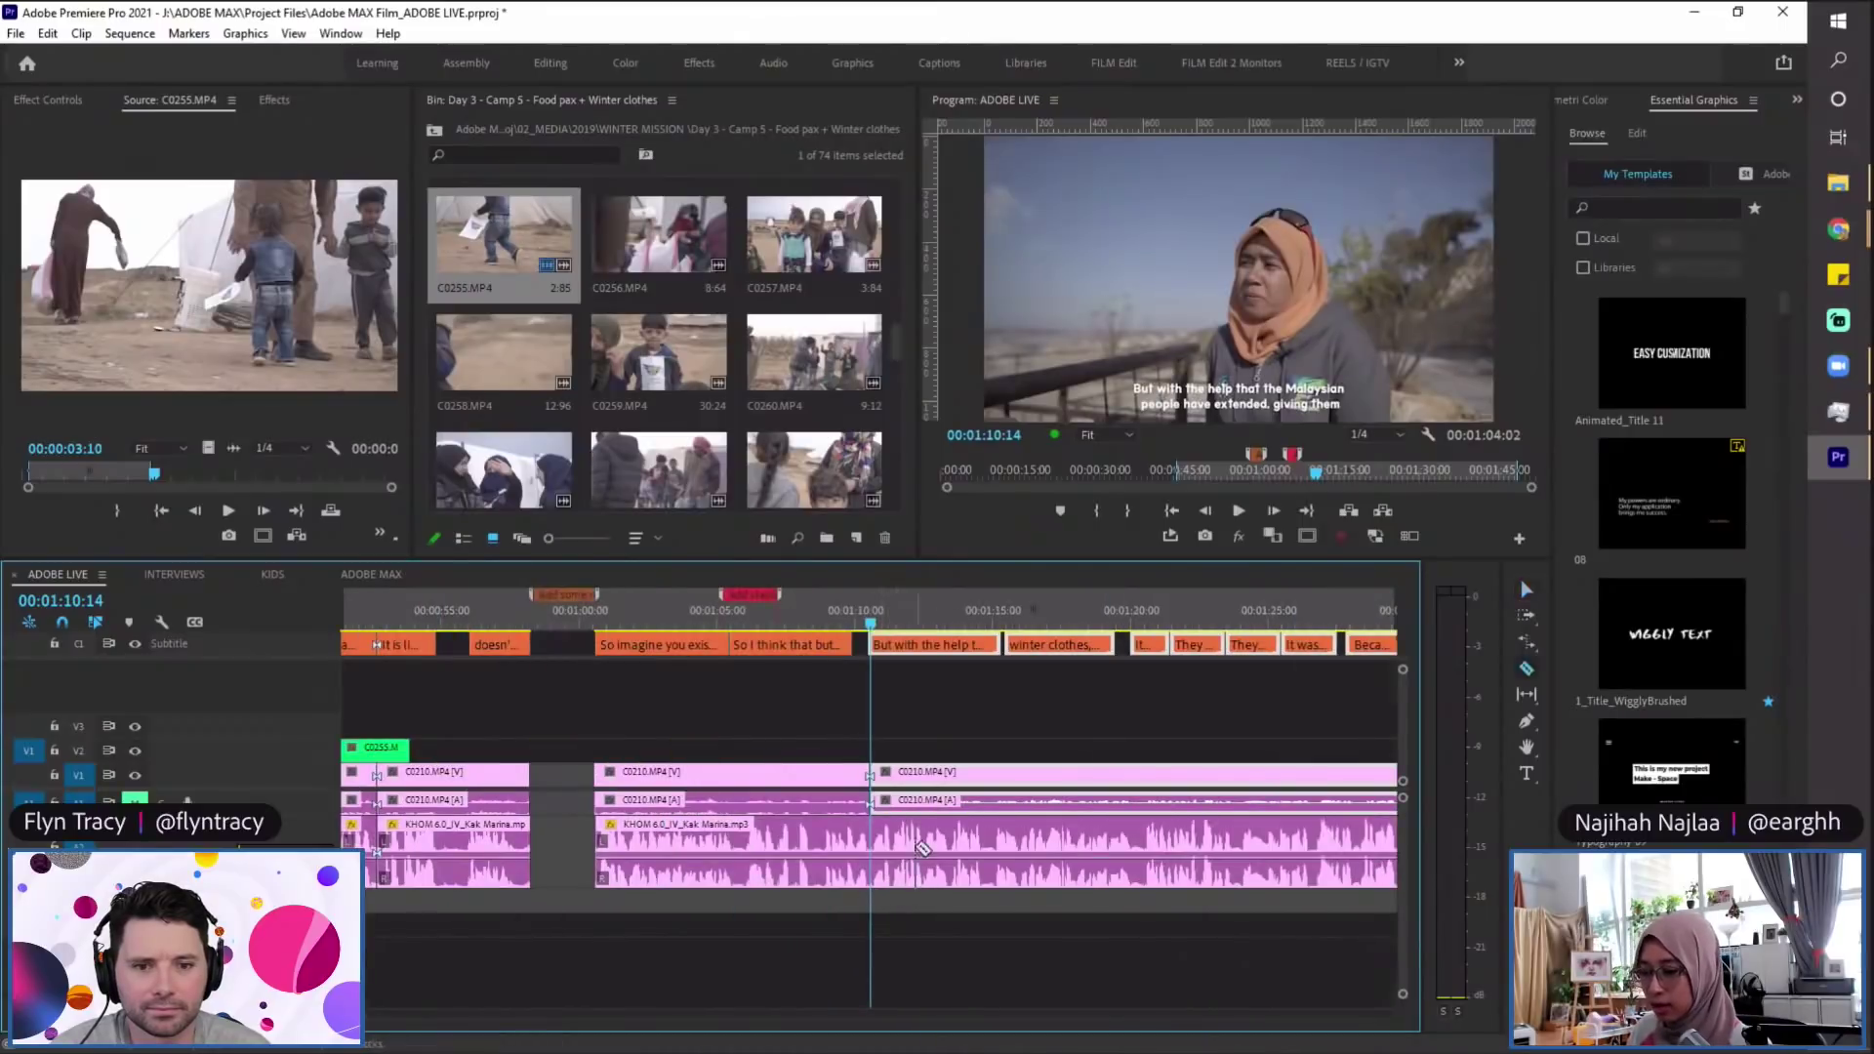
click(870, 837)
Step: Try moving all clips and captions after the 00:01:10:14 cut about 8 seconds later, and undo the move
key(a)
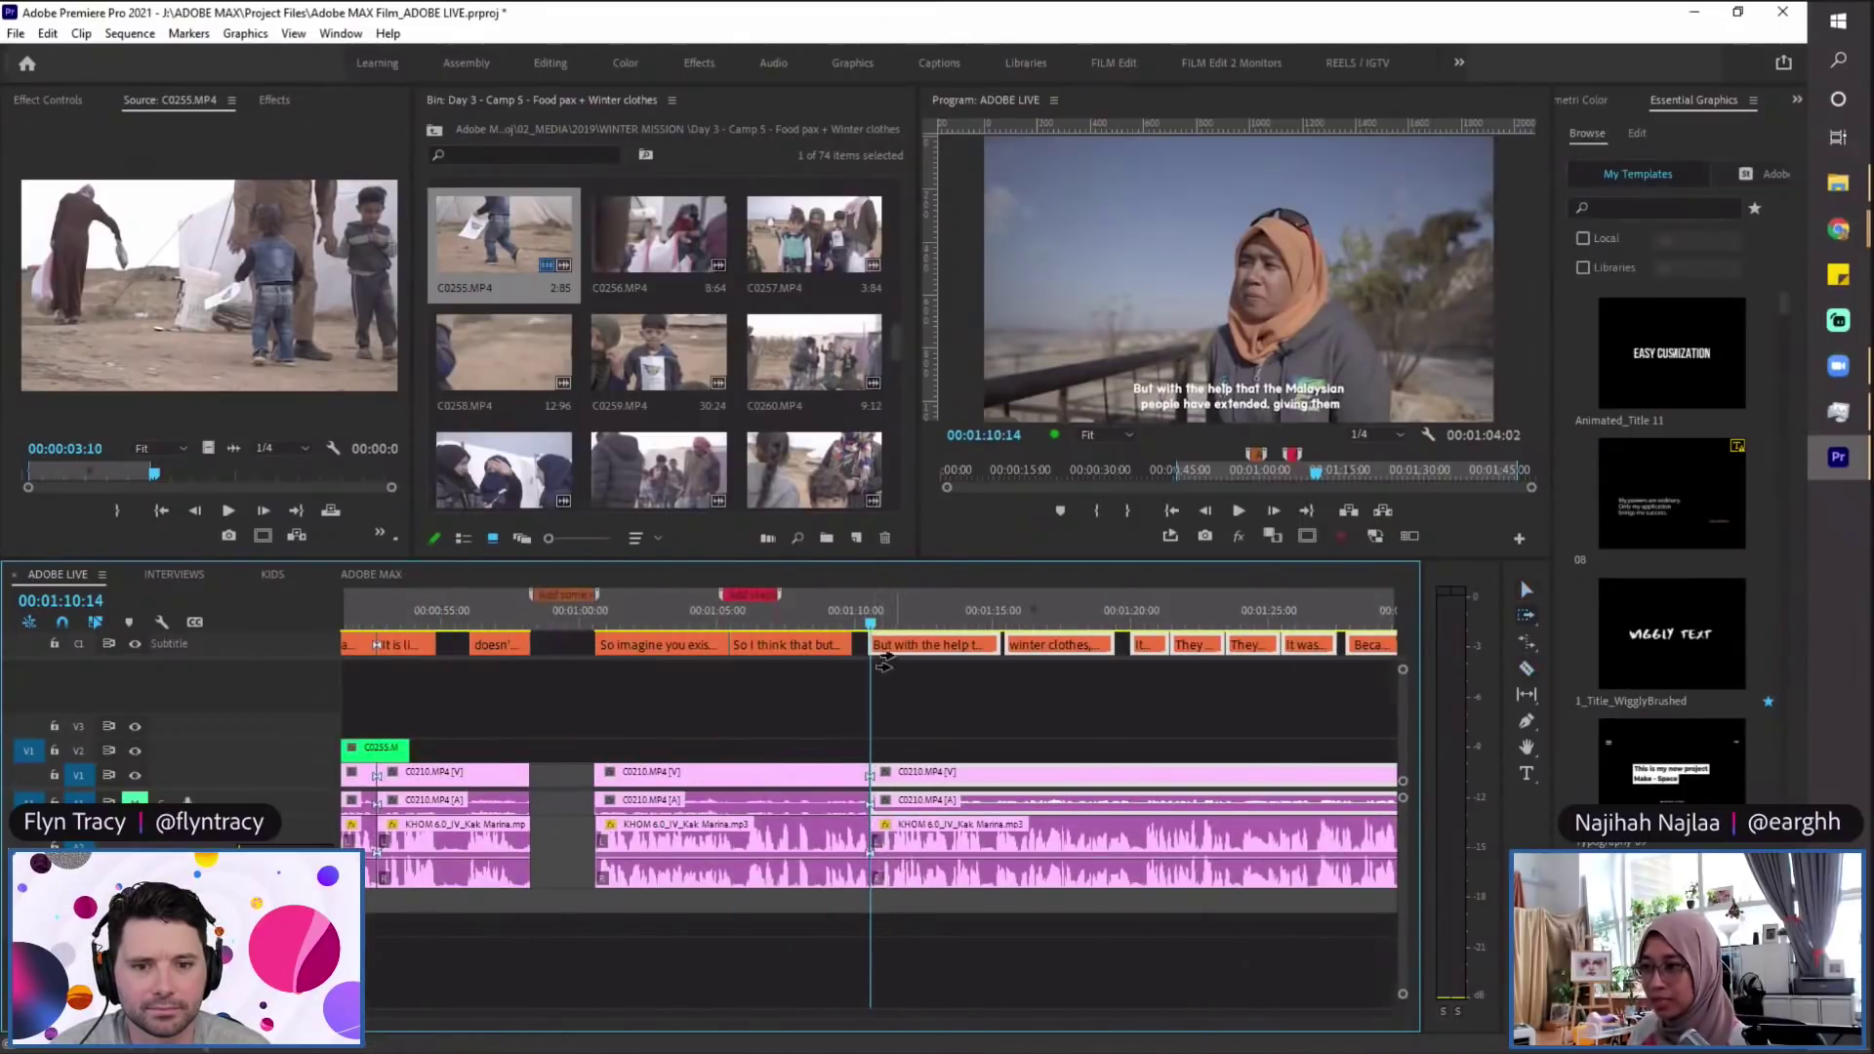
click(889, 664)
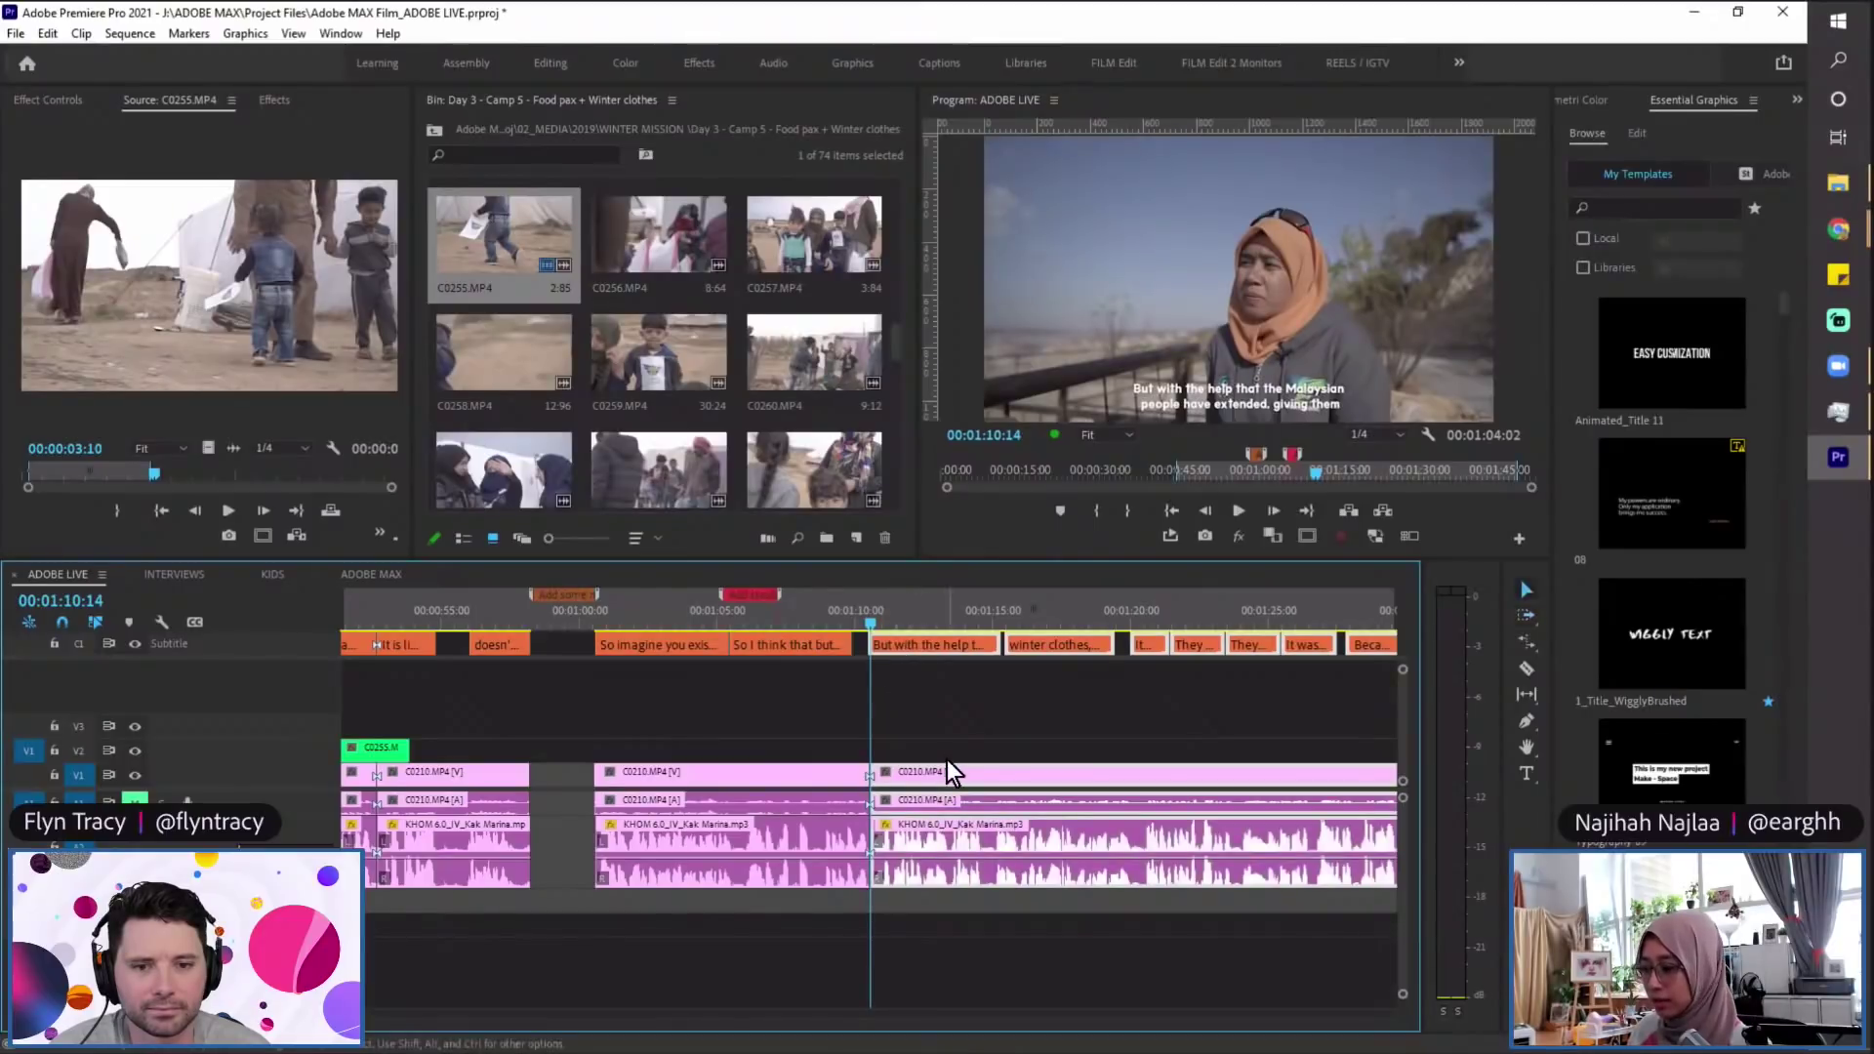
key(minus)
key(minus)
key(minus)
key(equal)
key(v)
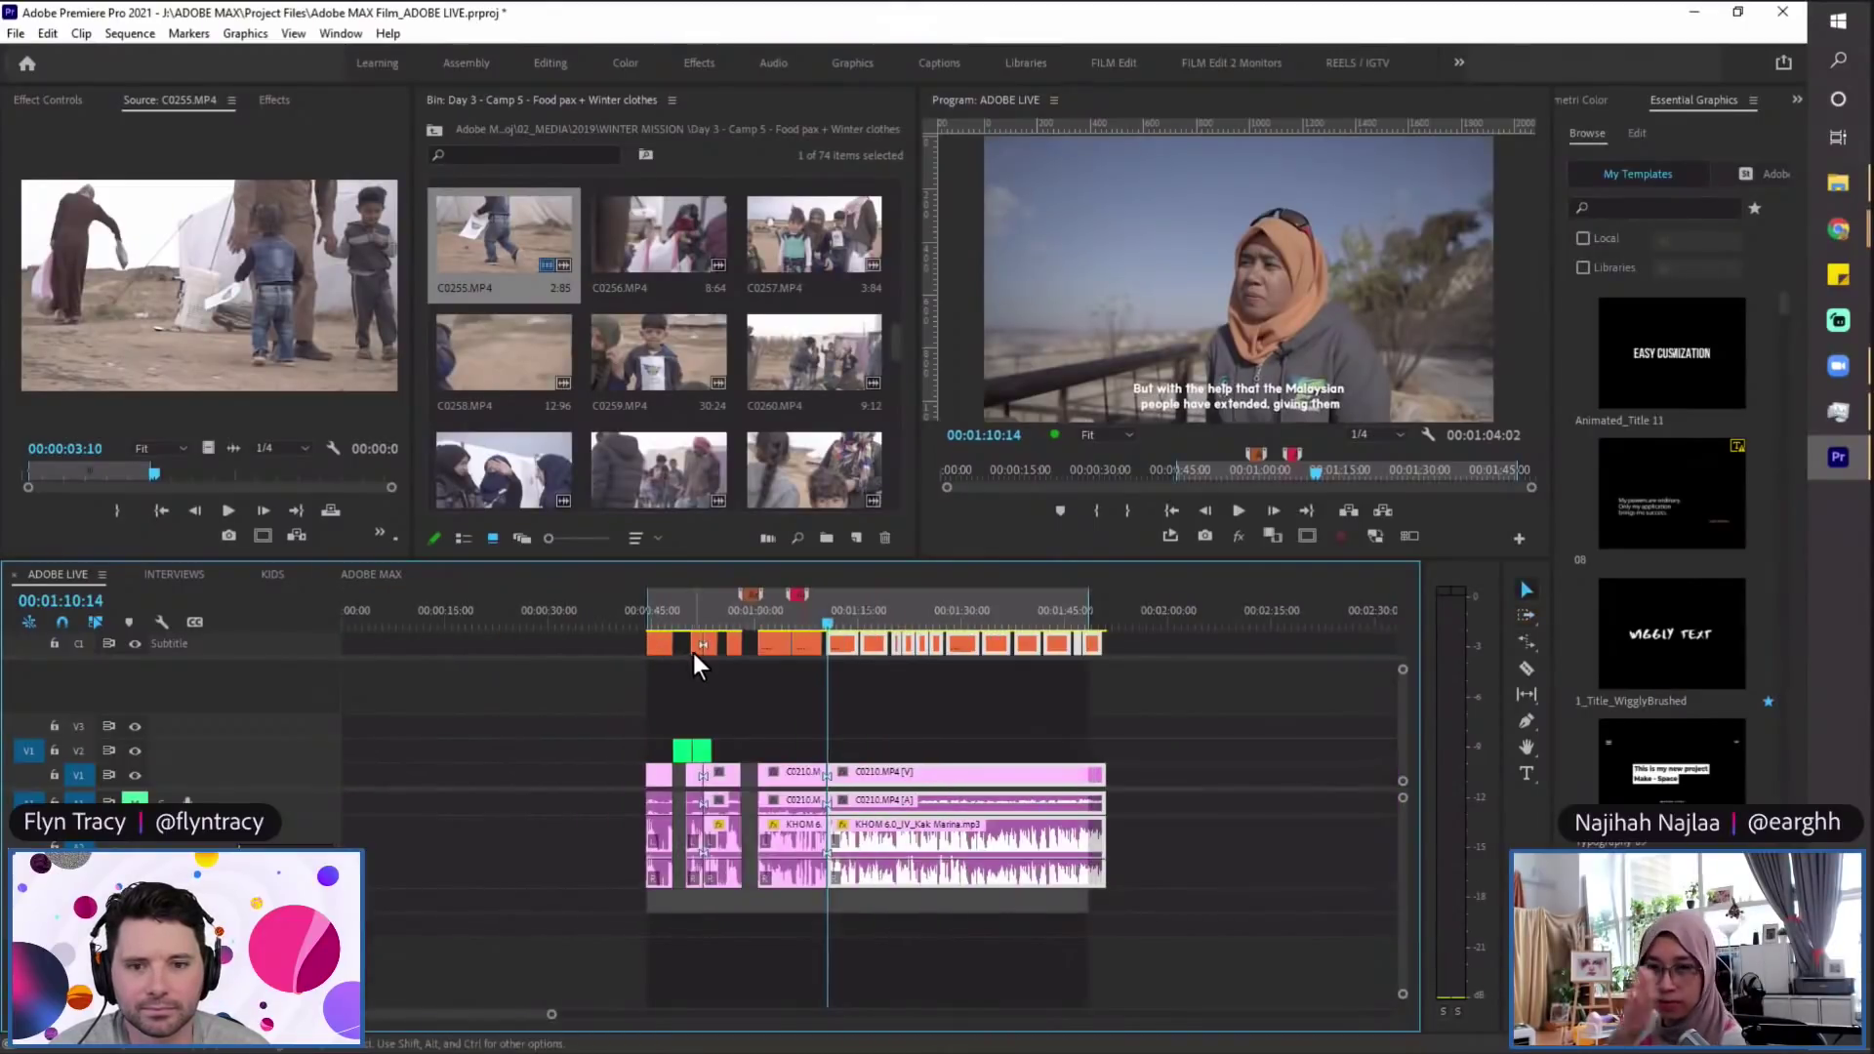
key(a)
click(831, 652)
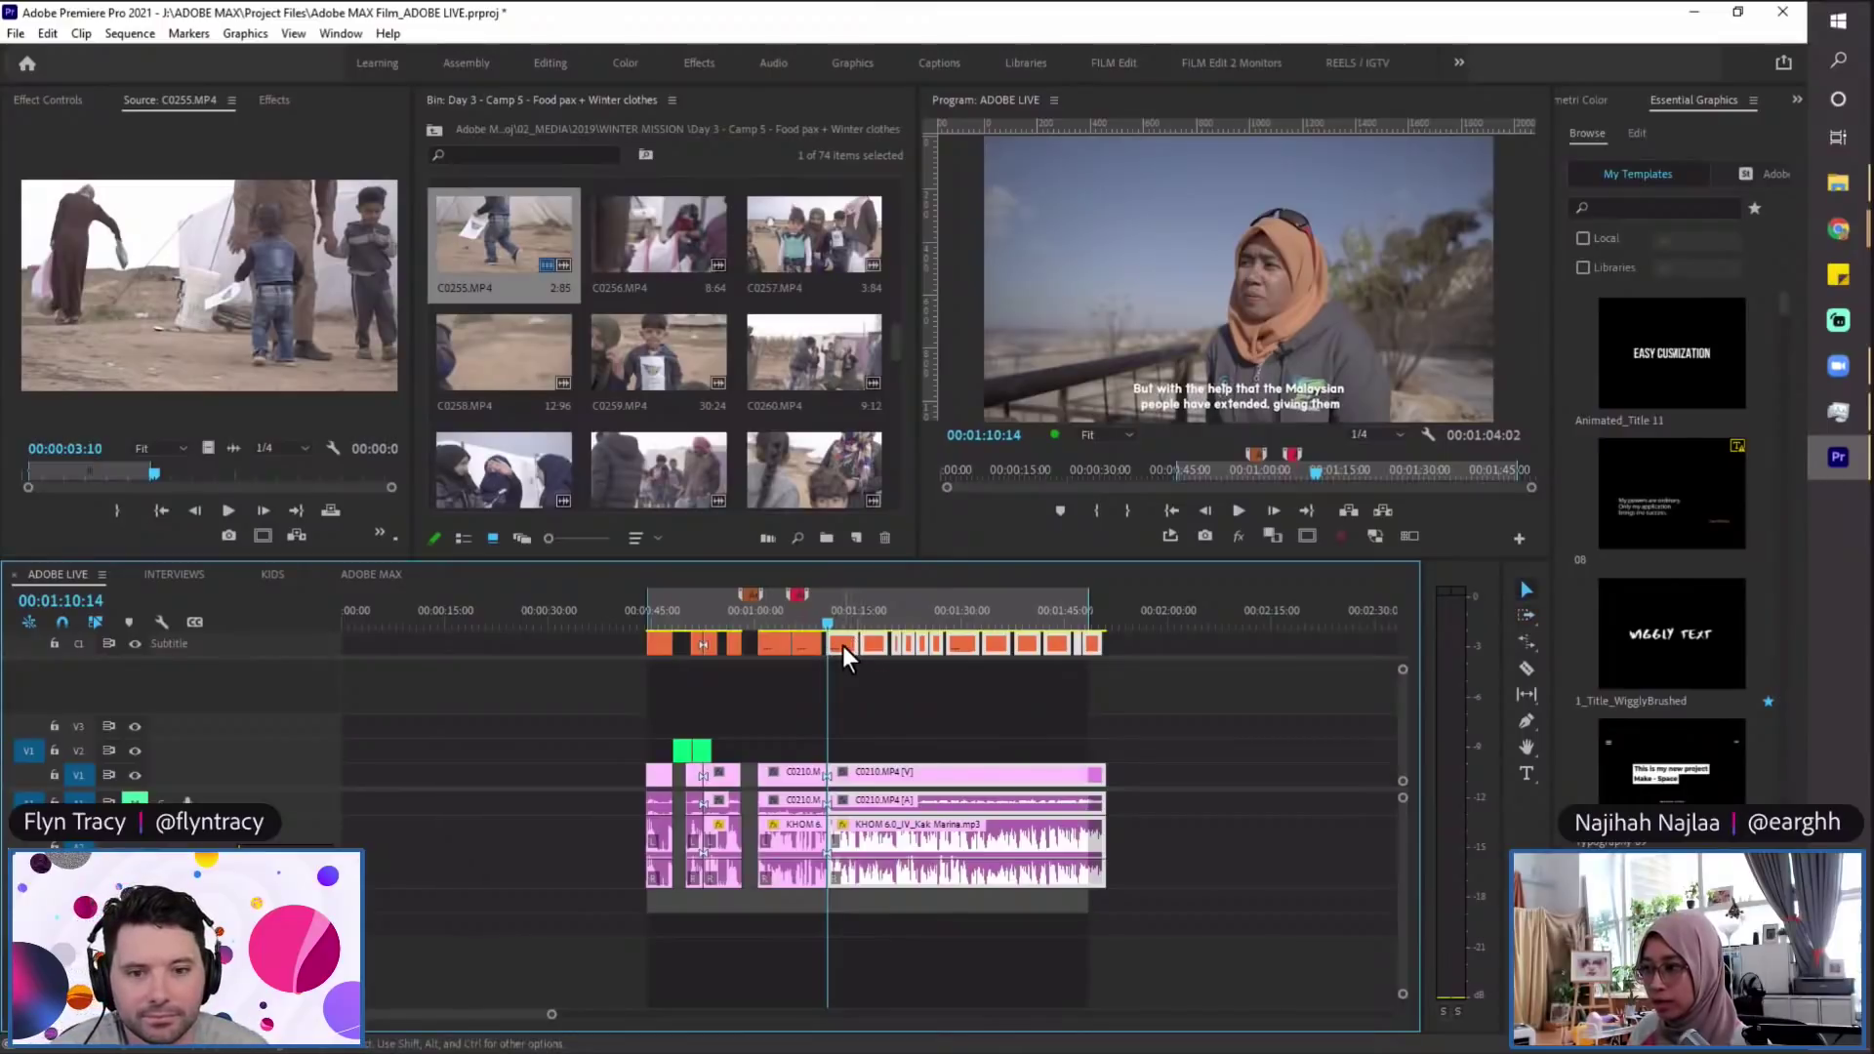
drag(842, 647, 896, 670)
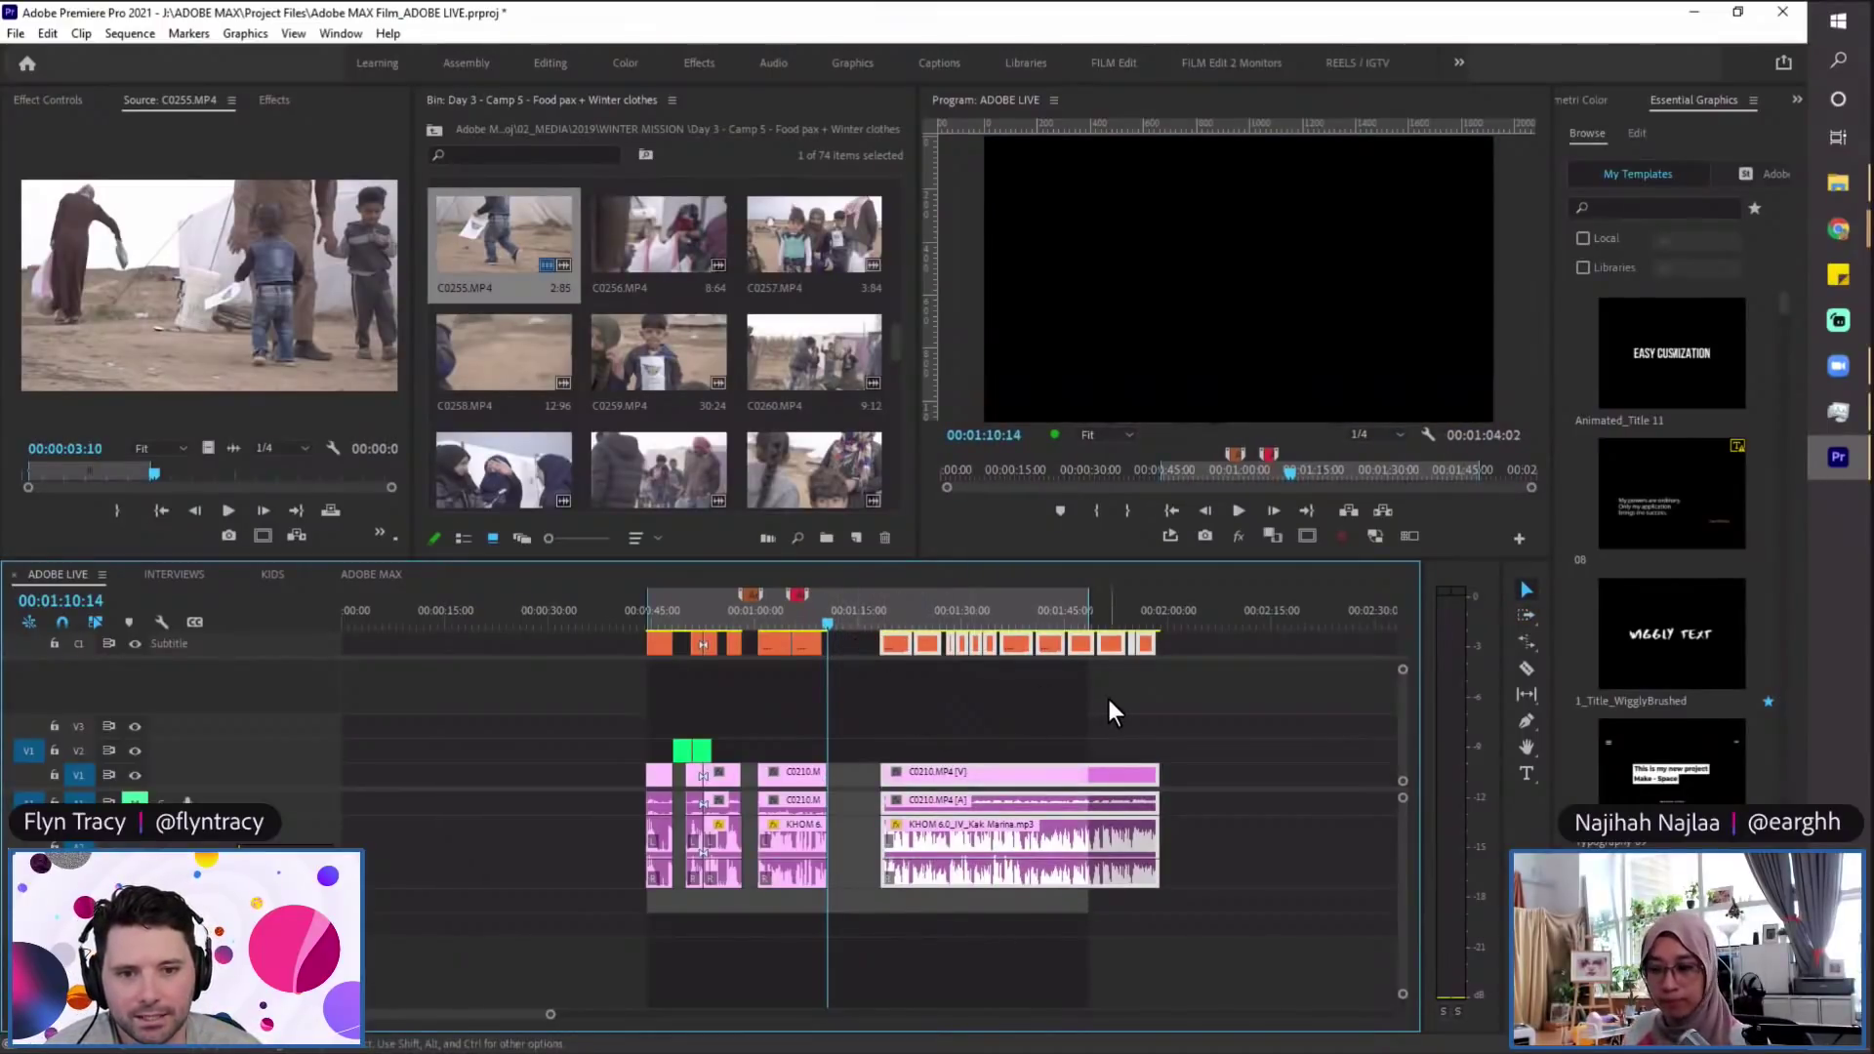
key(ctrl+z)
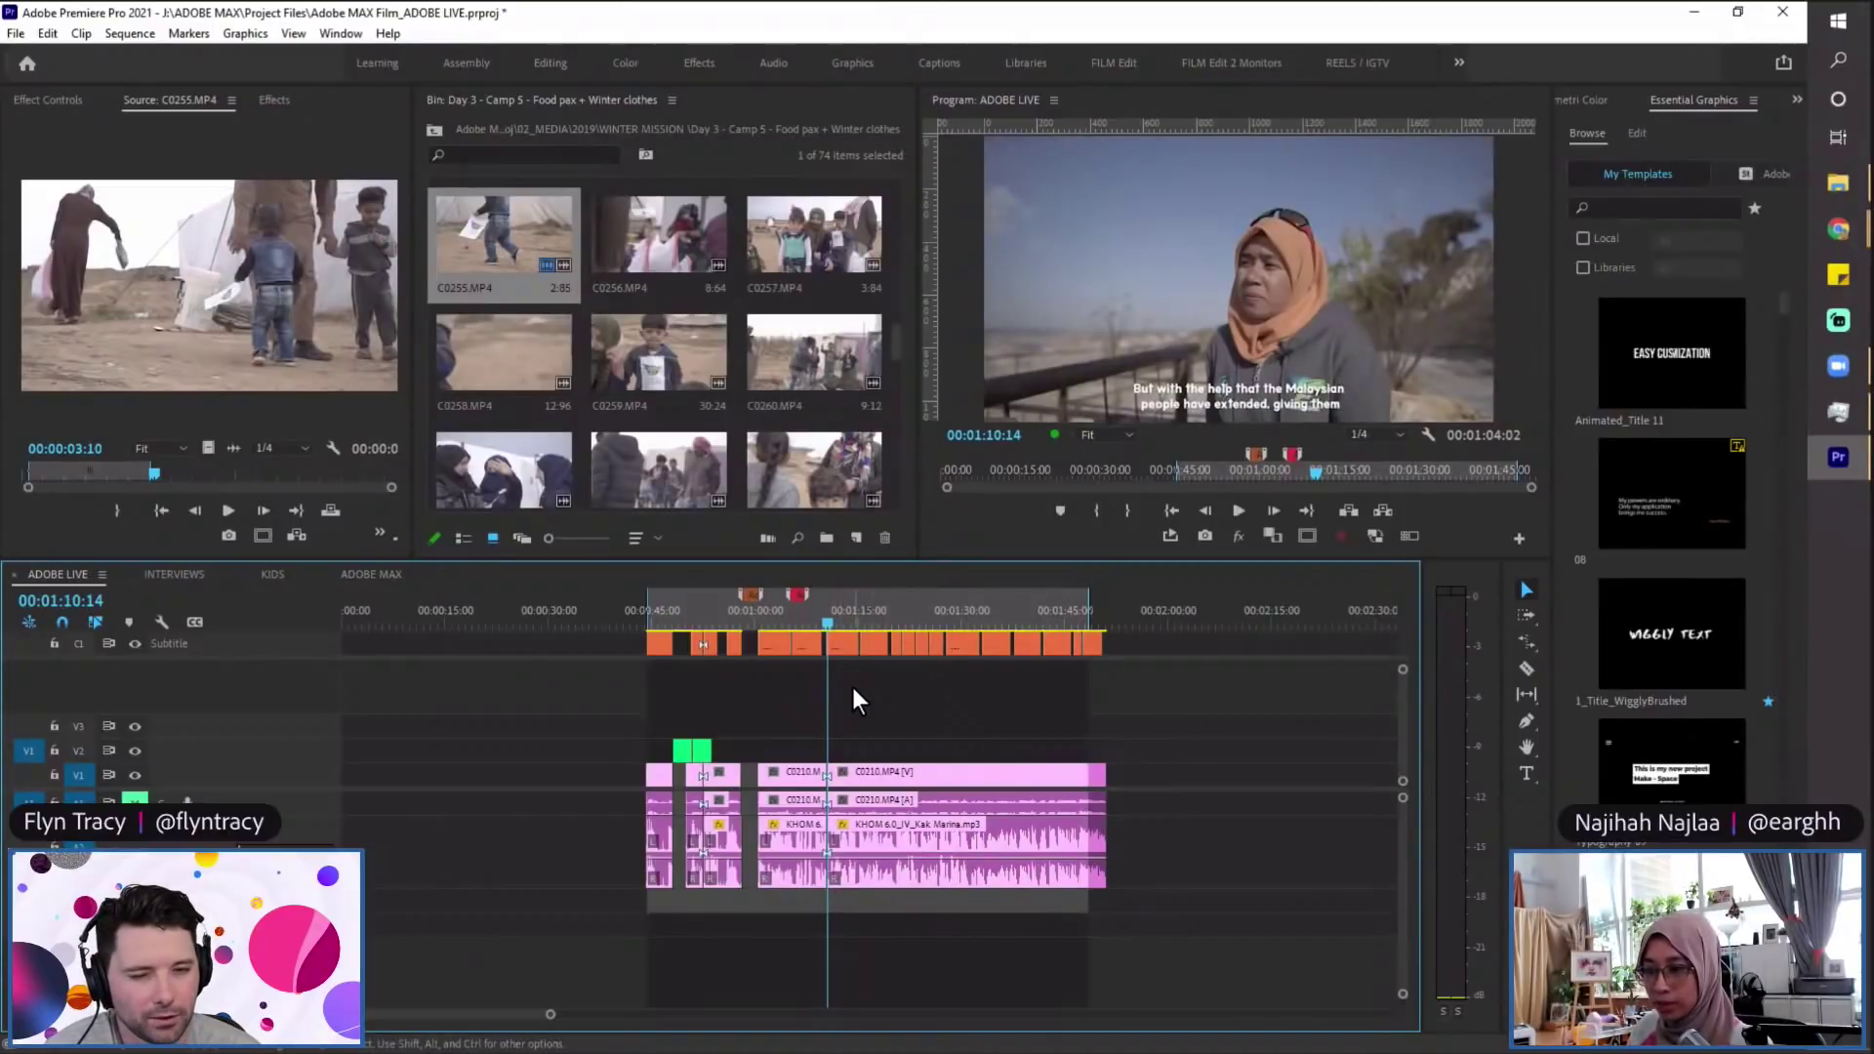
Step: Select everything from the C0252.MP4 clip on V2 onward with the Track Select Forward tool
key(a)
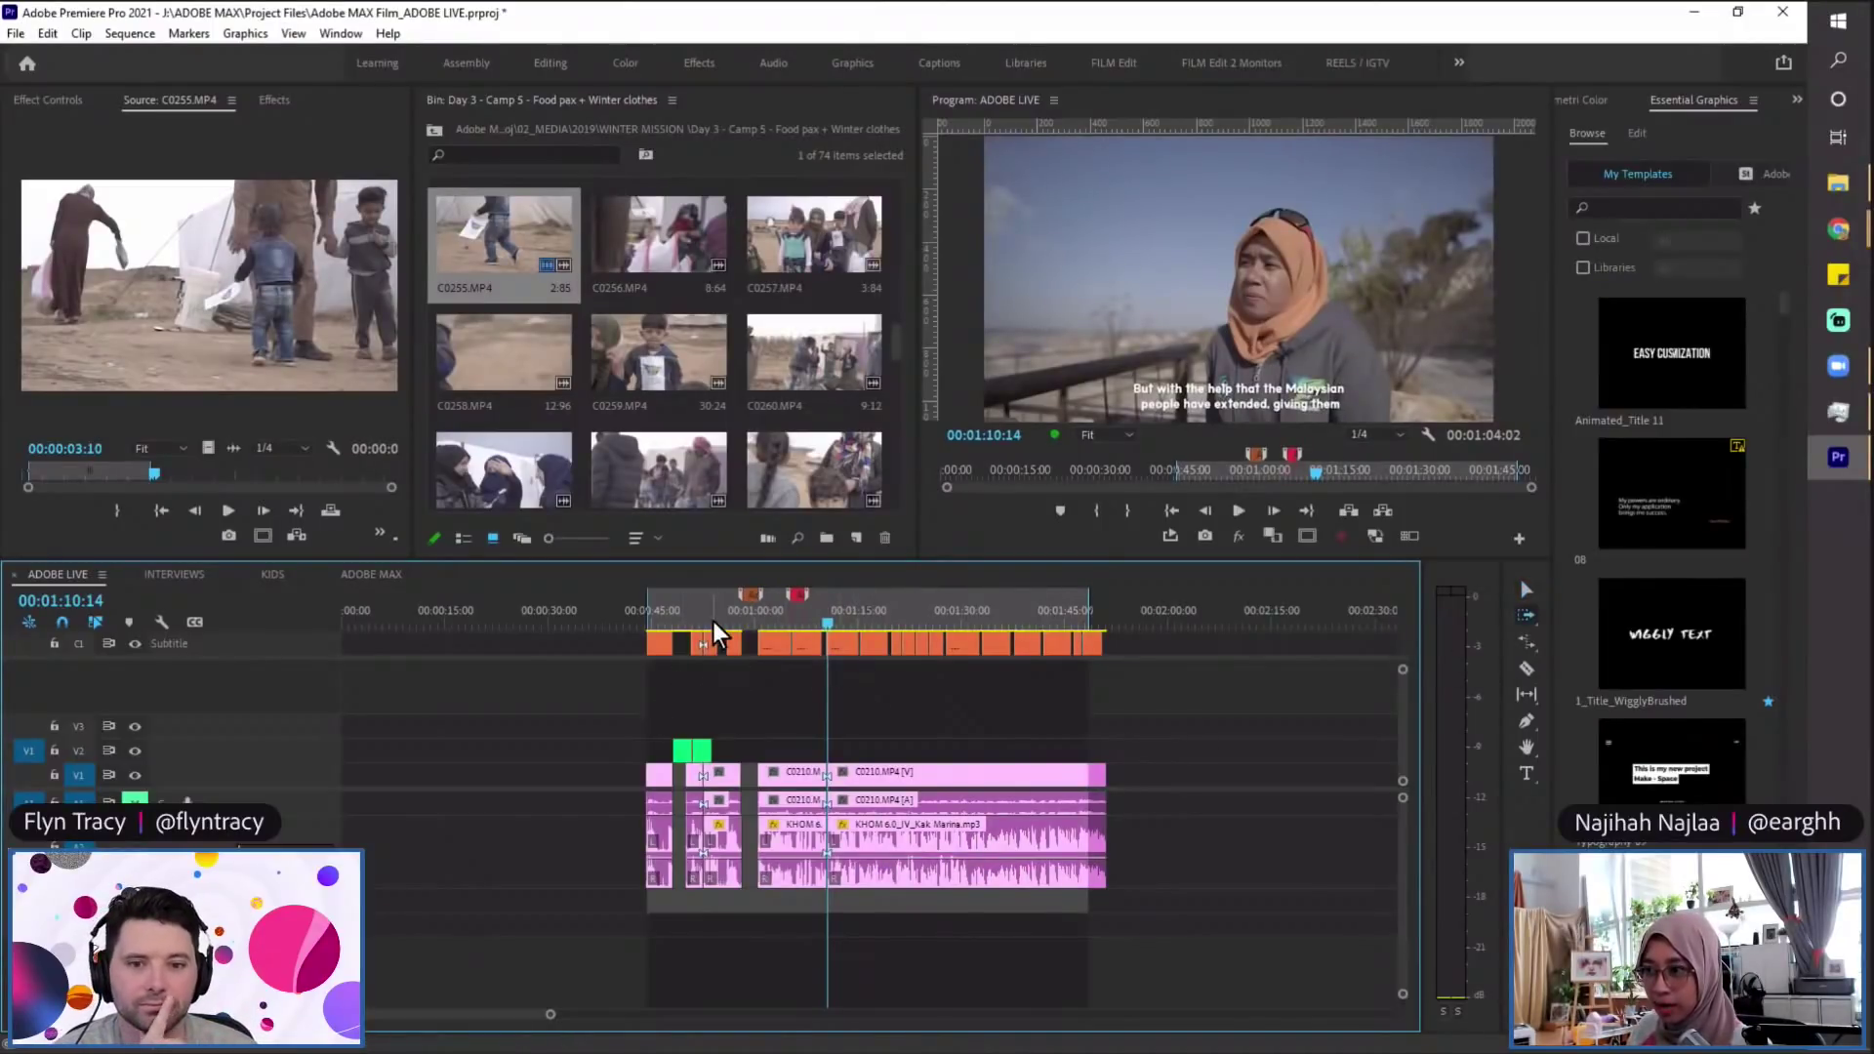
click(682, 751)
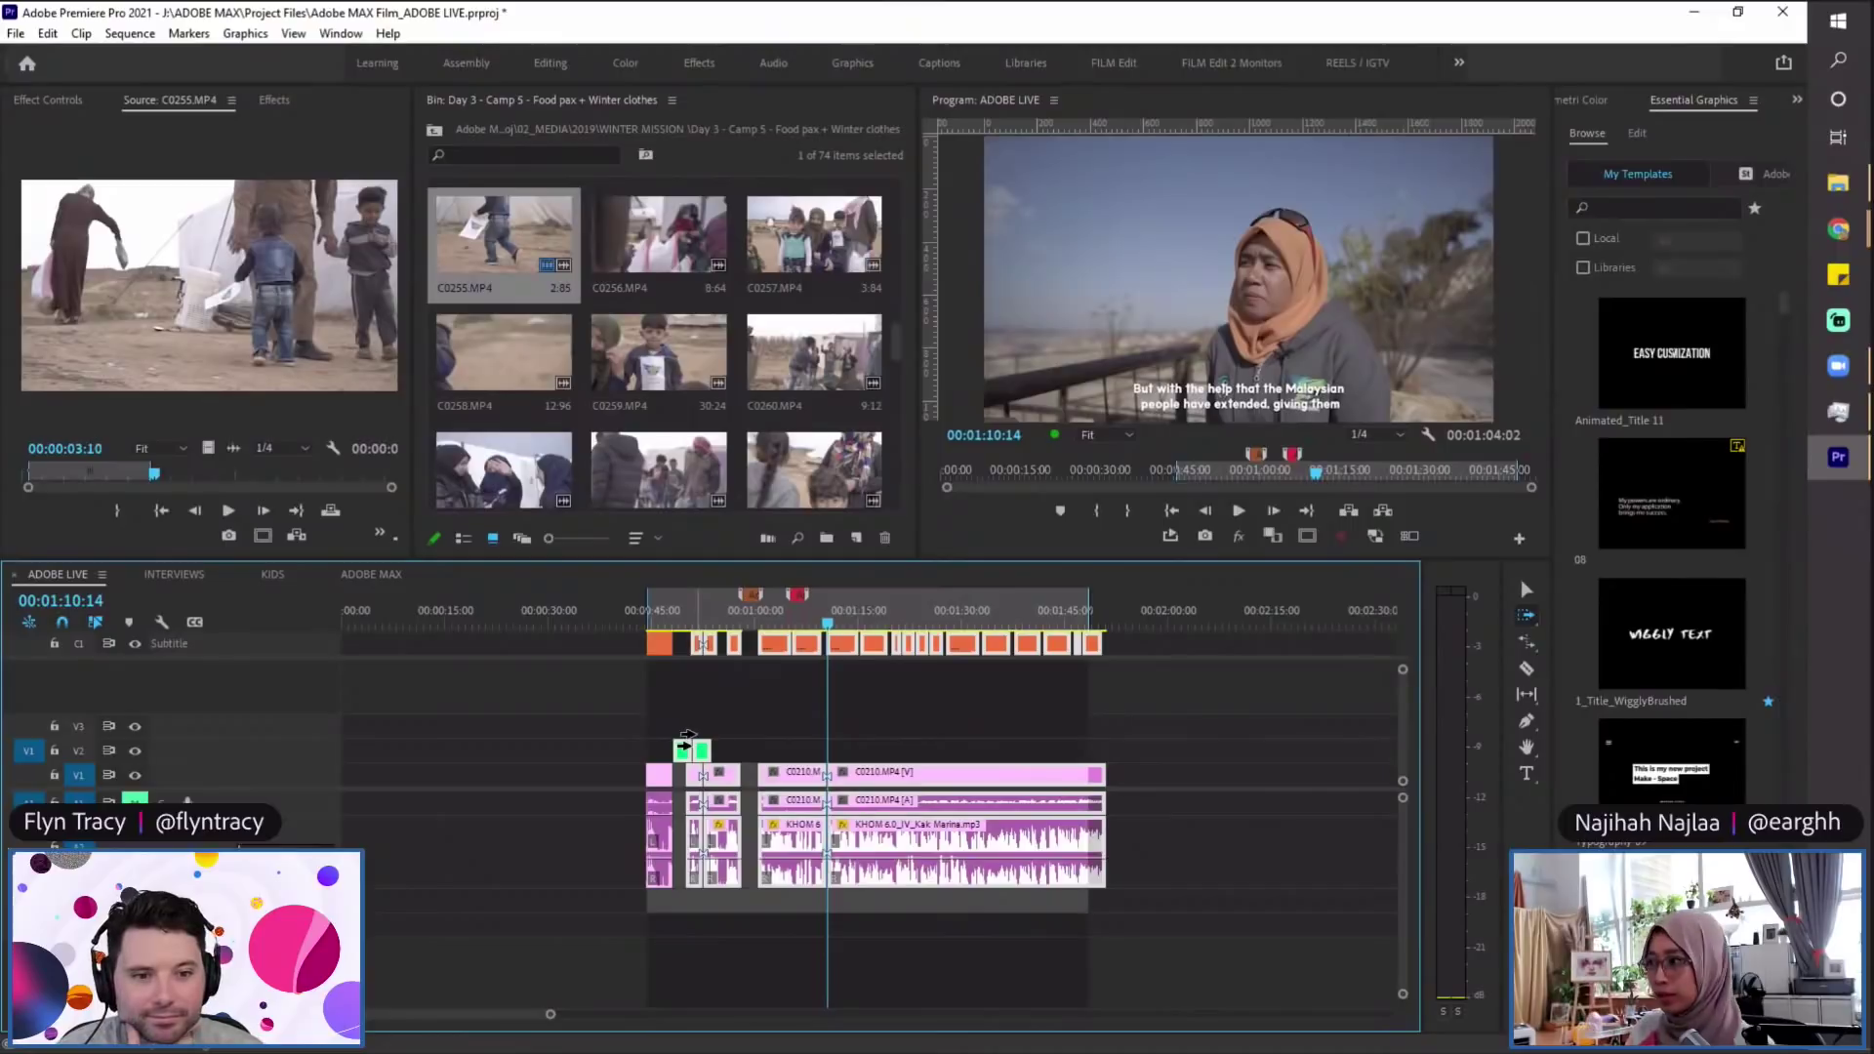
click(1524, 621)
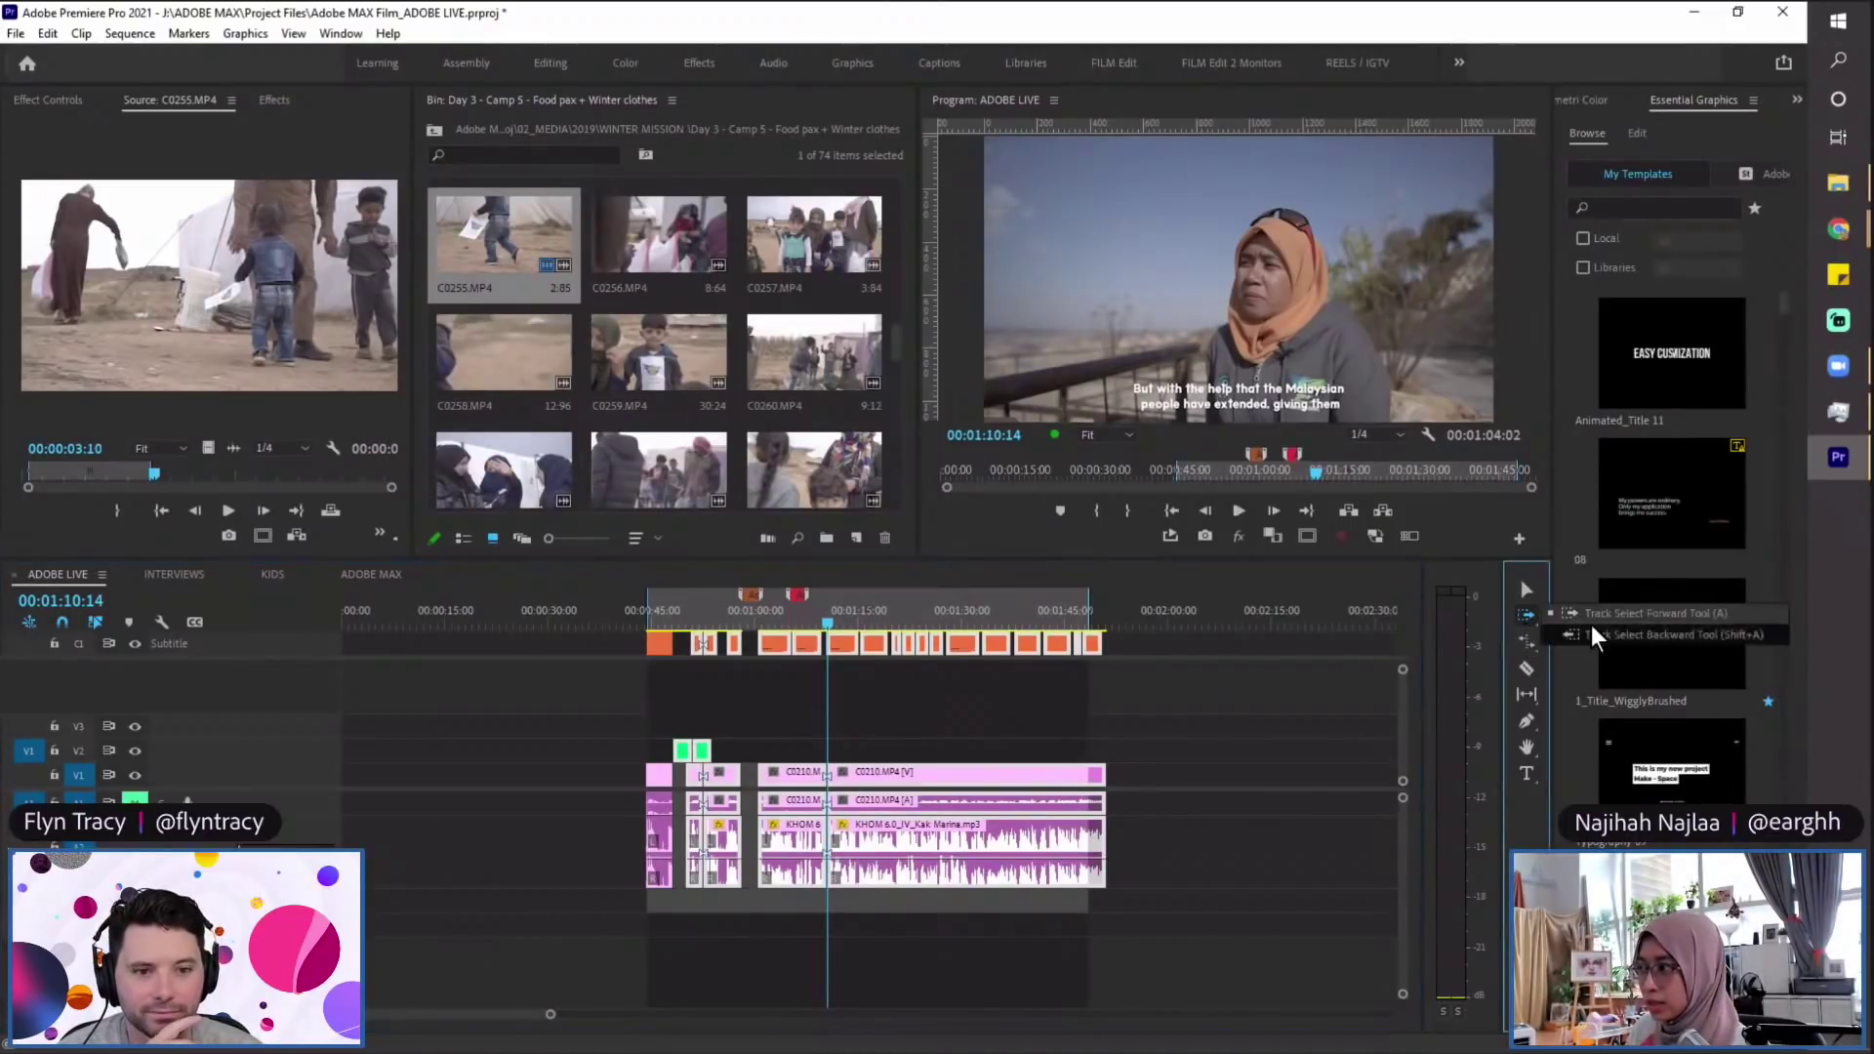
click(1606, 616)
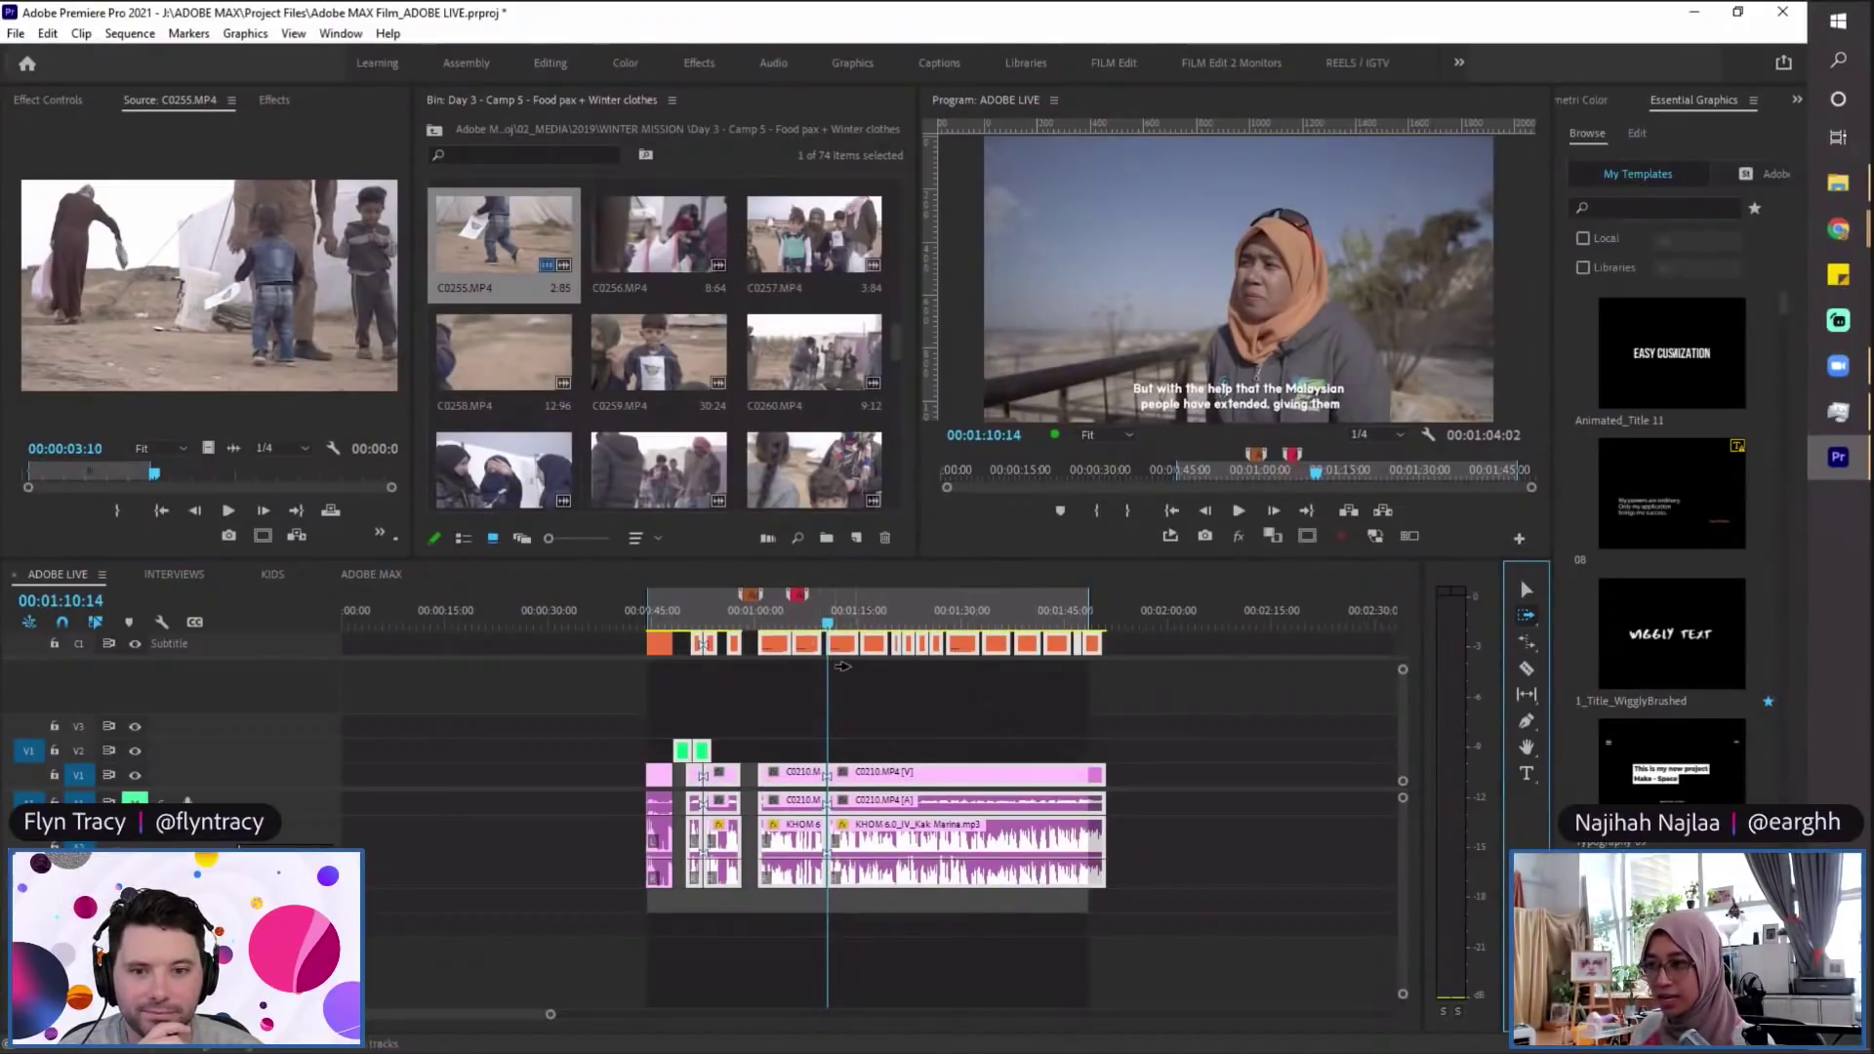
Step: Select all clips and captions before the gap at about 00:01:00:00 with the Track Select Backward tool
key(shift+a)
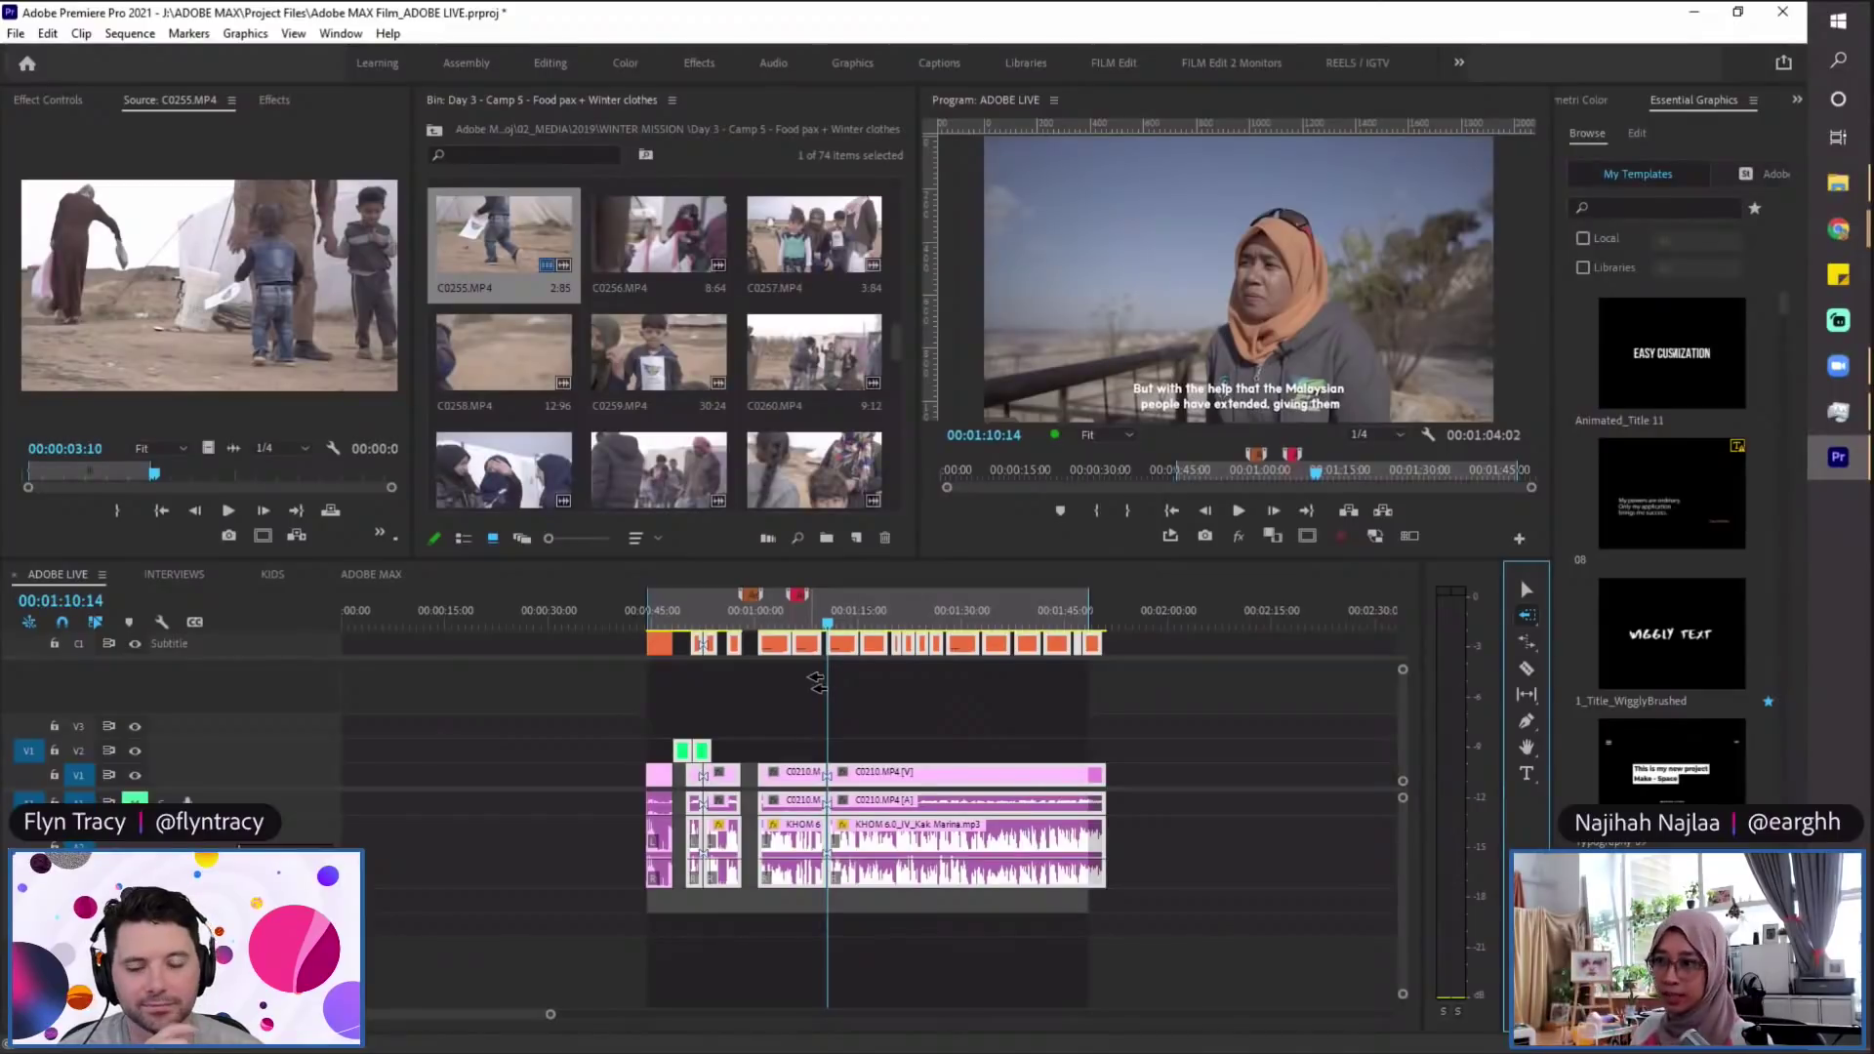
click(818, 684)
click(737, 778)
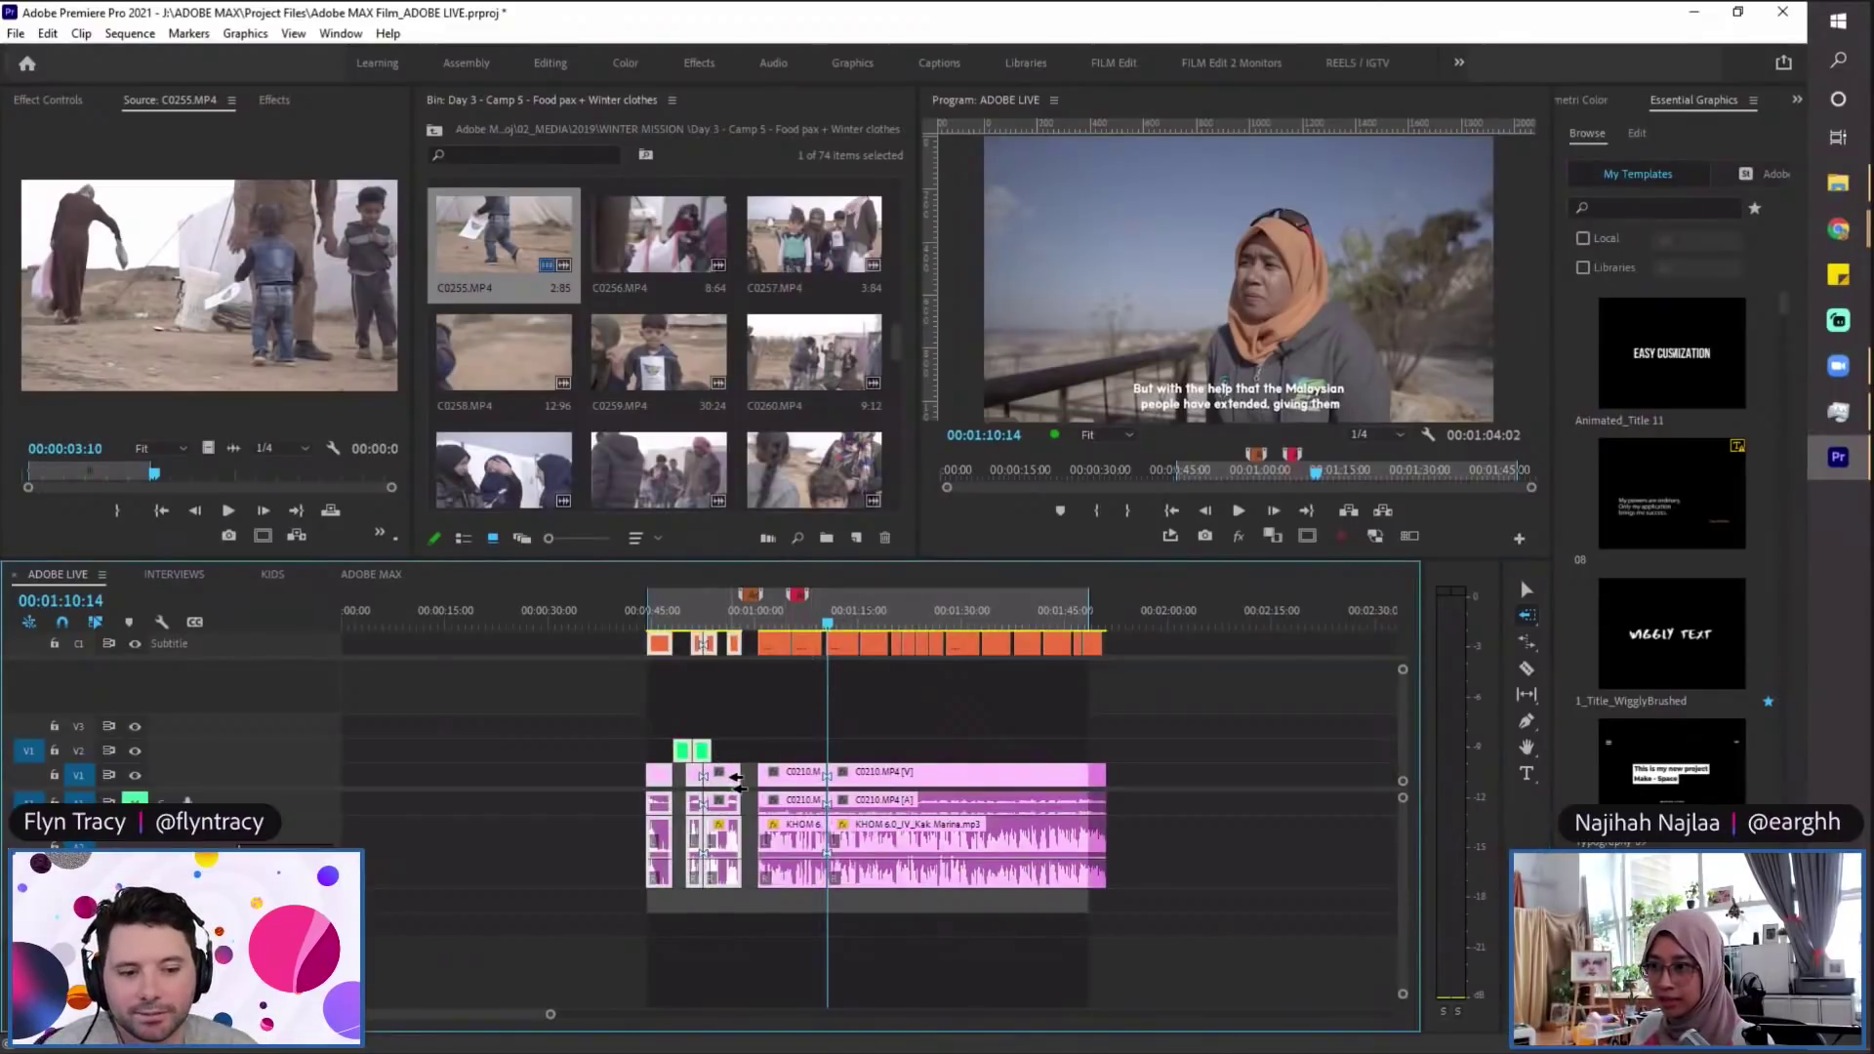
Step: Move all clips and captions from the 00:01:10:14 cut onward about 3.5 seconds later, leaving a gap
key(a)
click(755, 772)
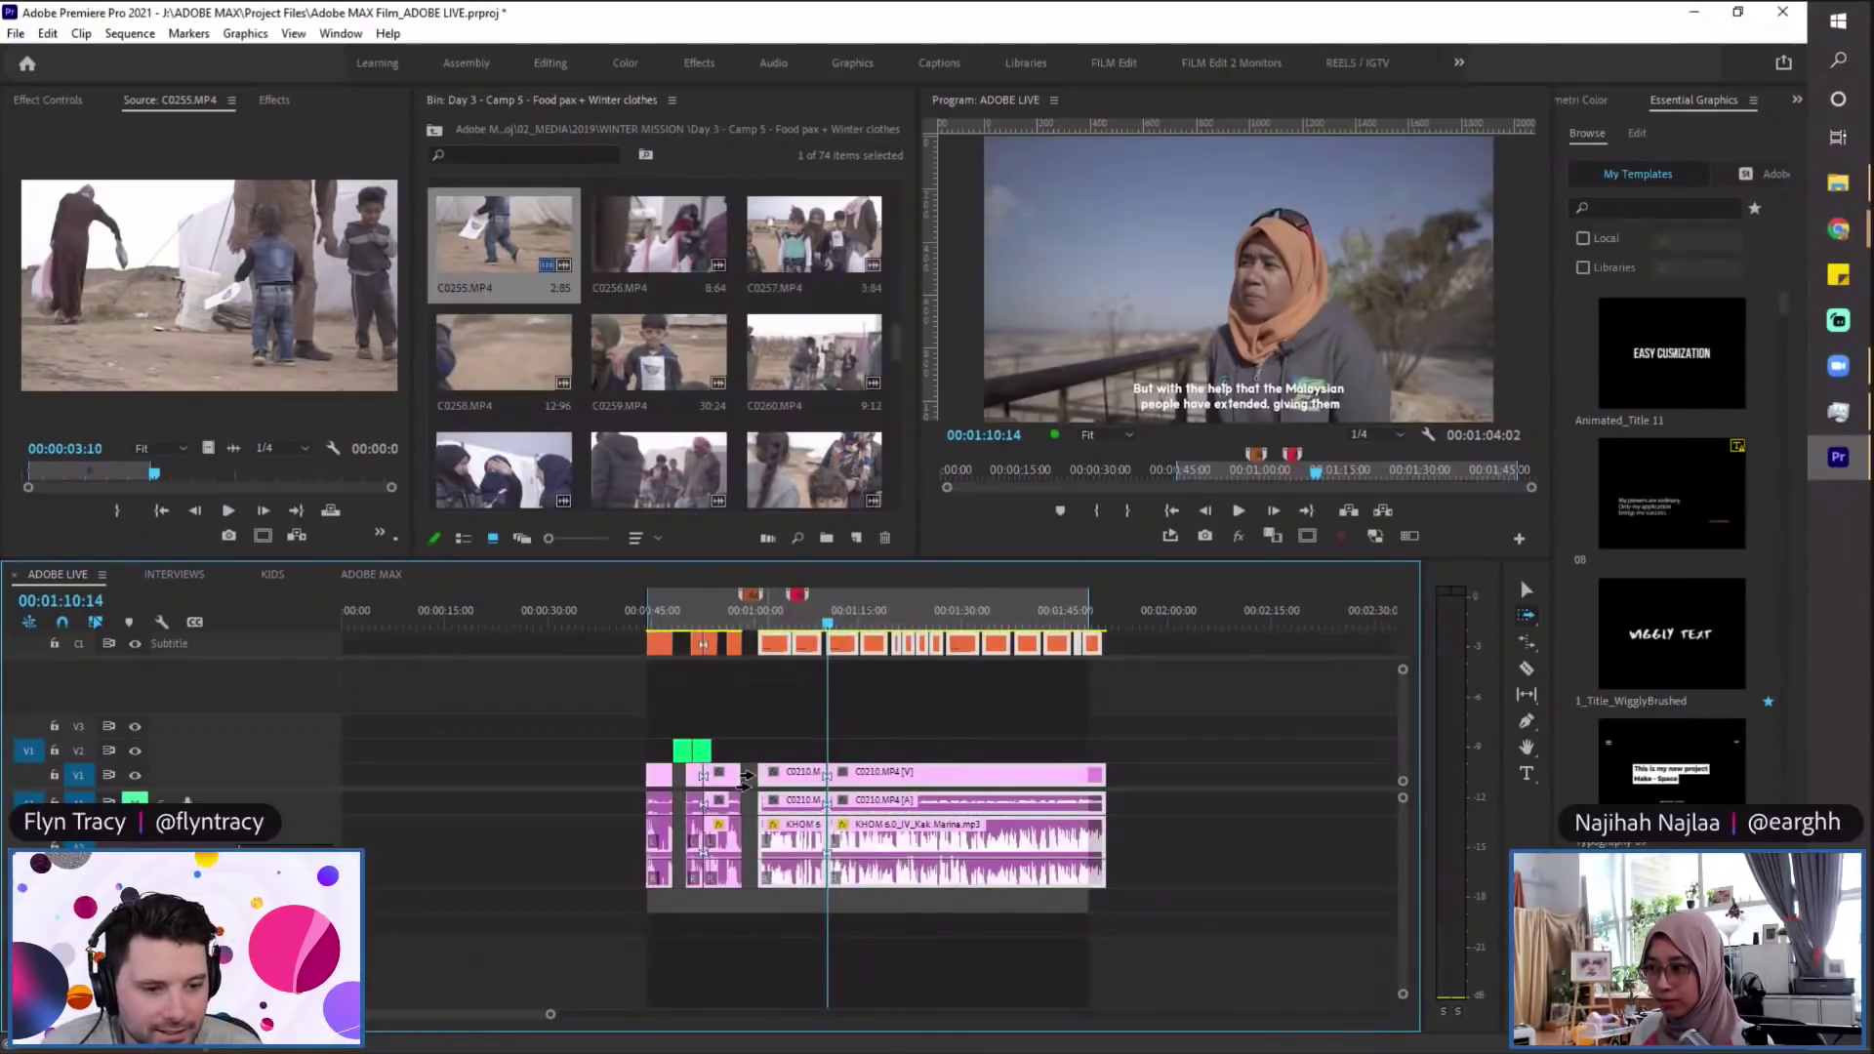
key(=)
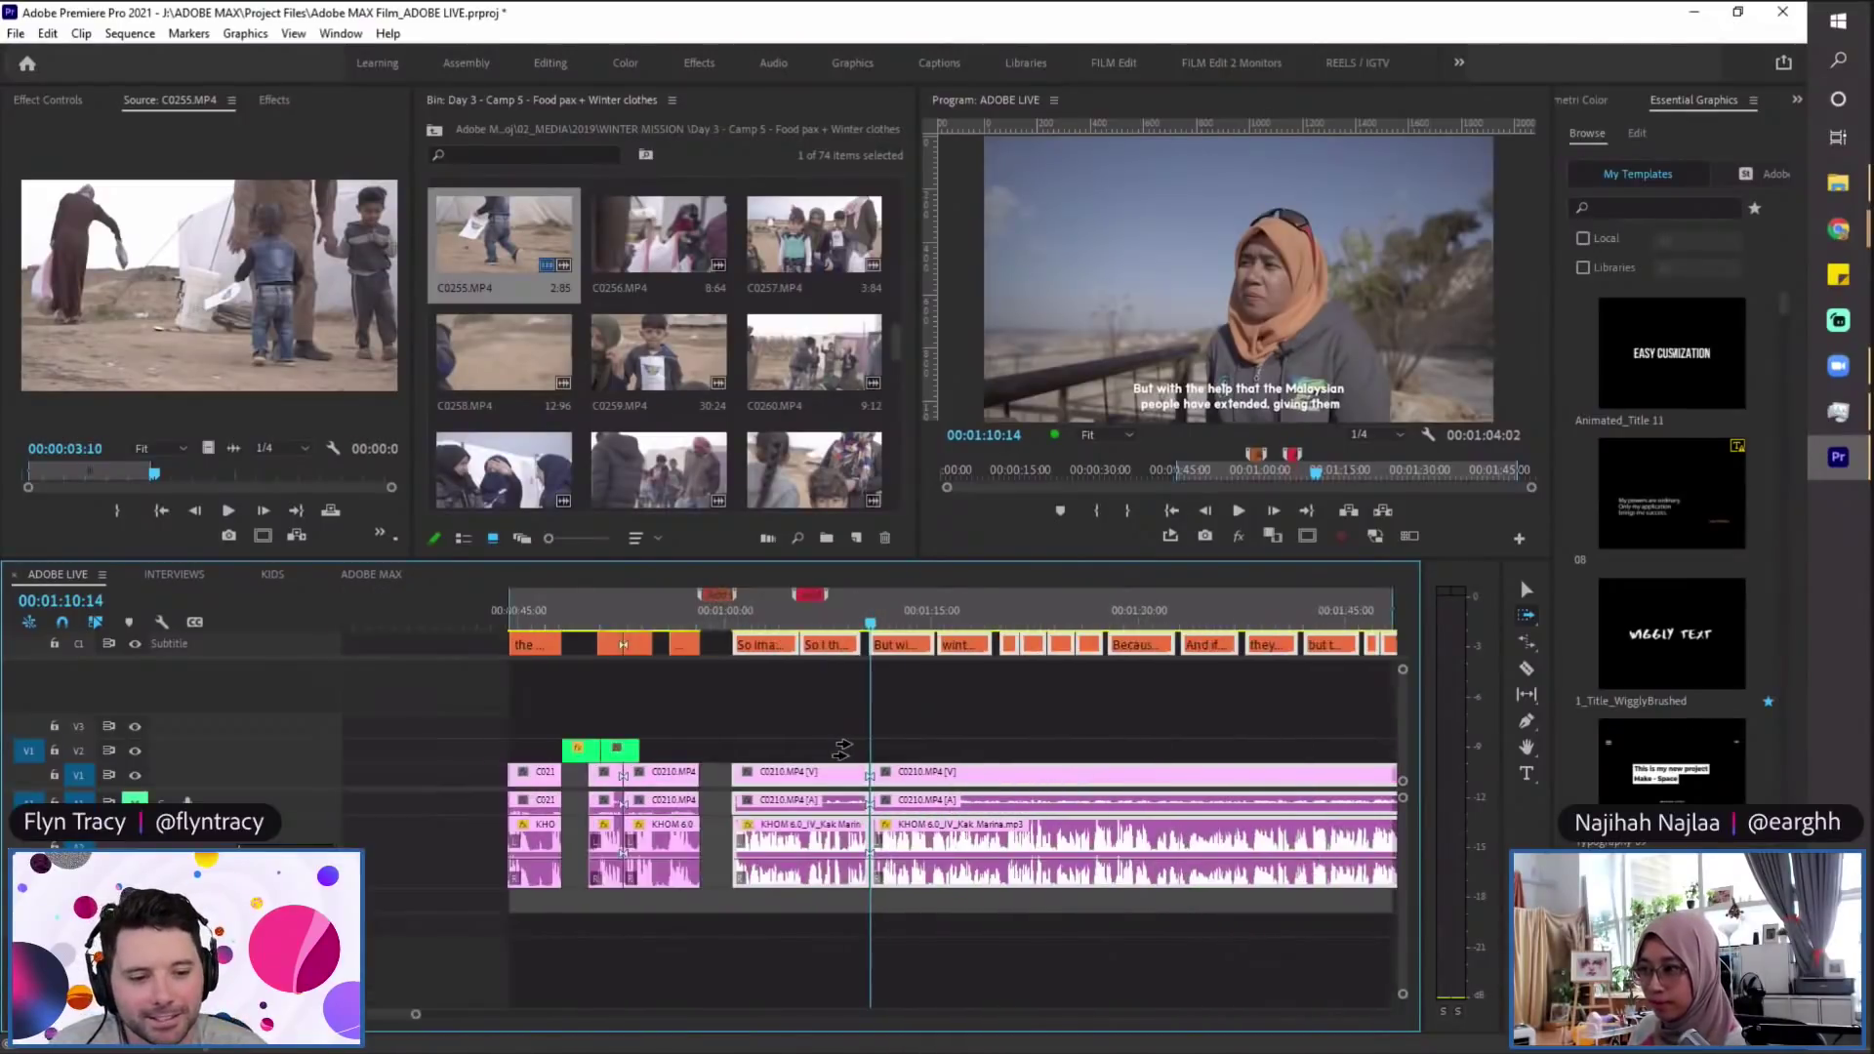
drag(937, 644, 1016, 648)
key(minus)
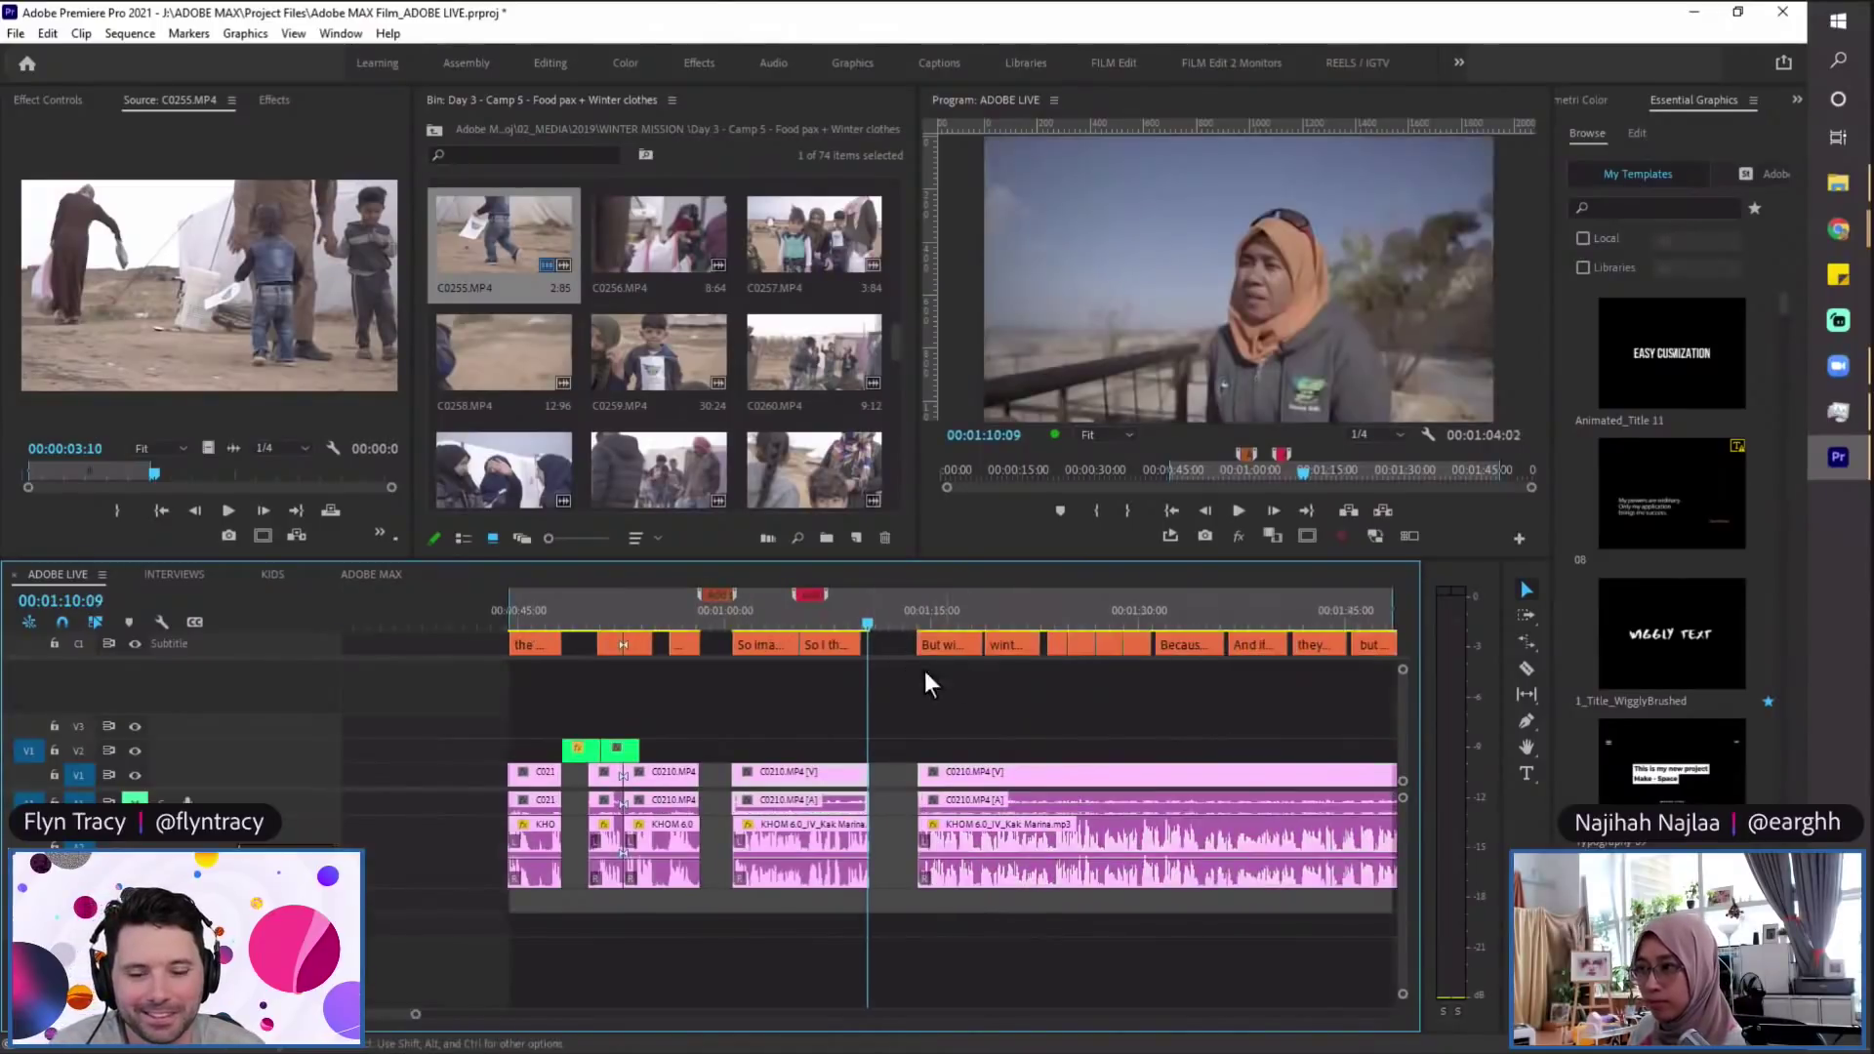
Step: Review the gap before the "But with the help..." section, place the playhead at 00:01:13:20 and save the project
key(=)
scroll(888, 734, right, 2)
click(756, 610)
key(=)
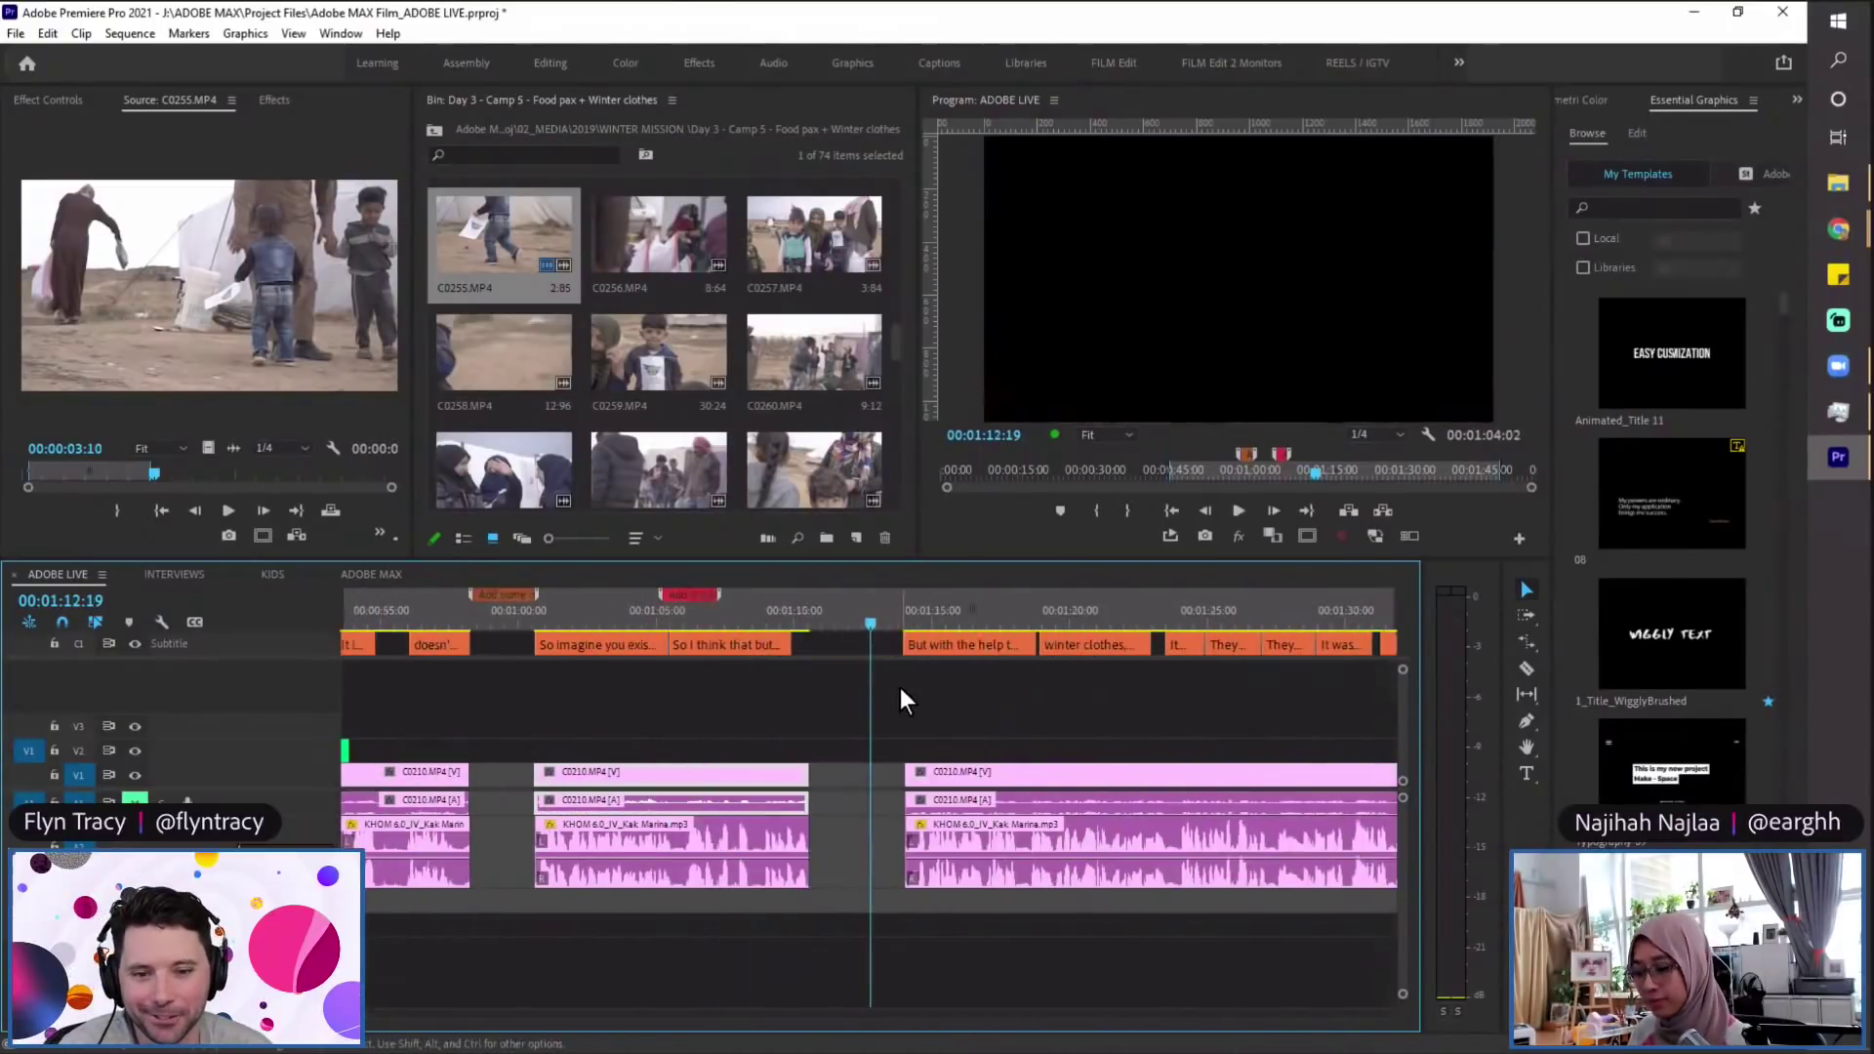
click(781, 621)
drag(761, 624, 866, 612)
click(897, 619)
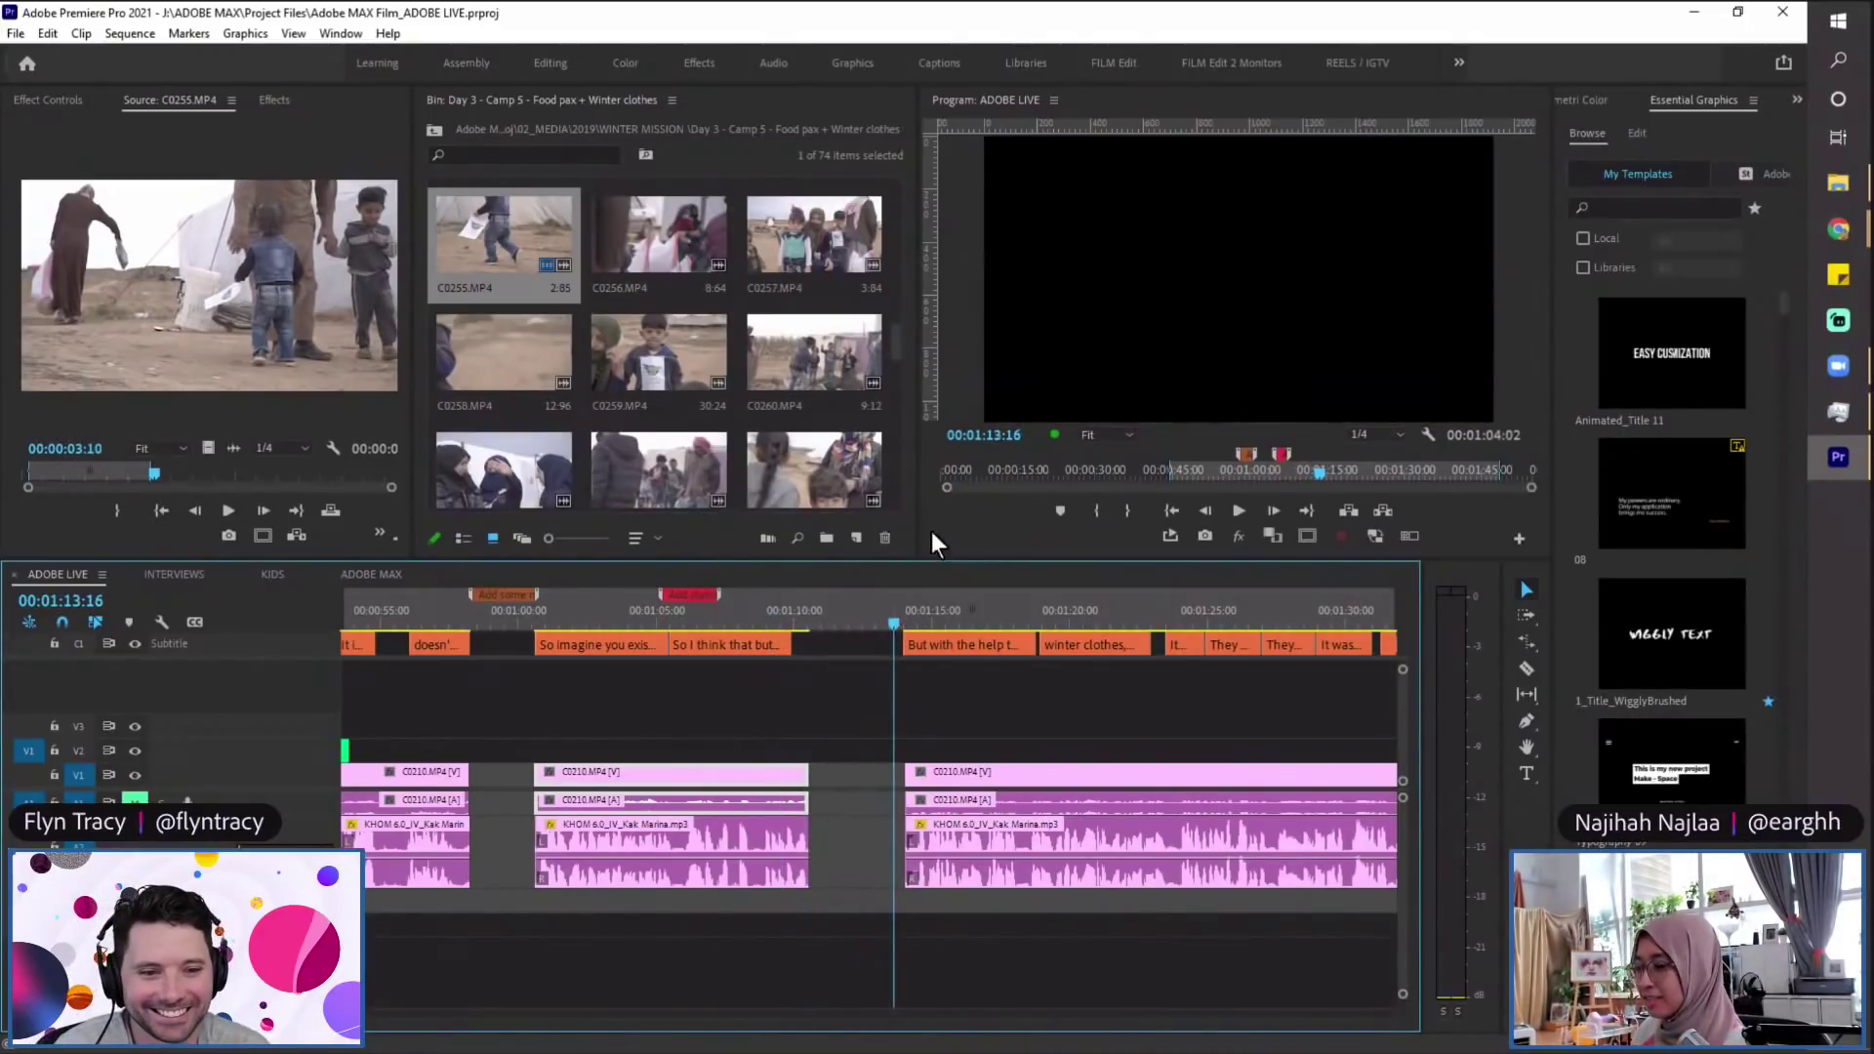
scroll(909, 652, down, 1)
click(880, 624)
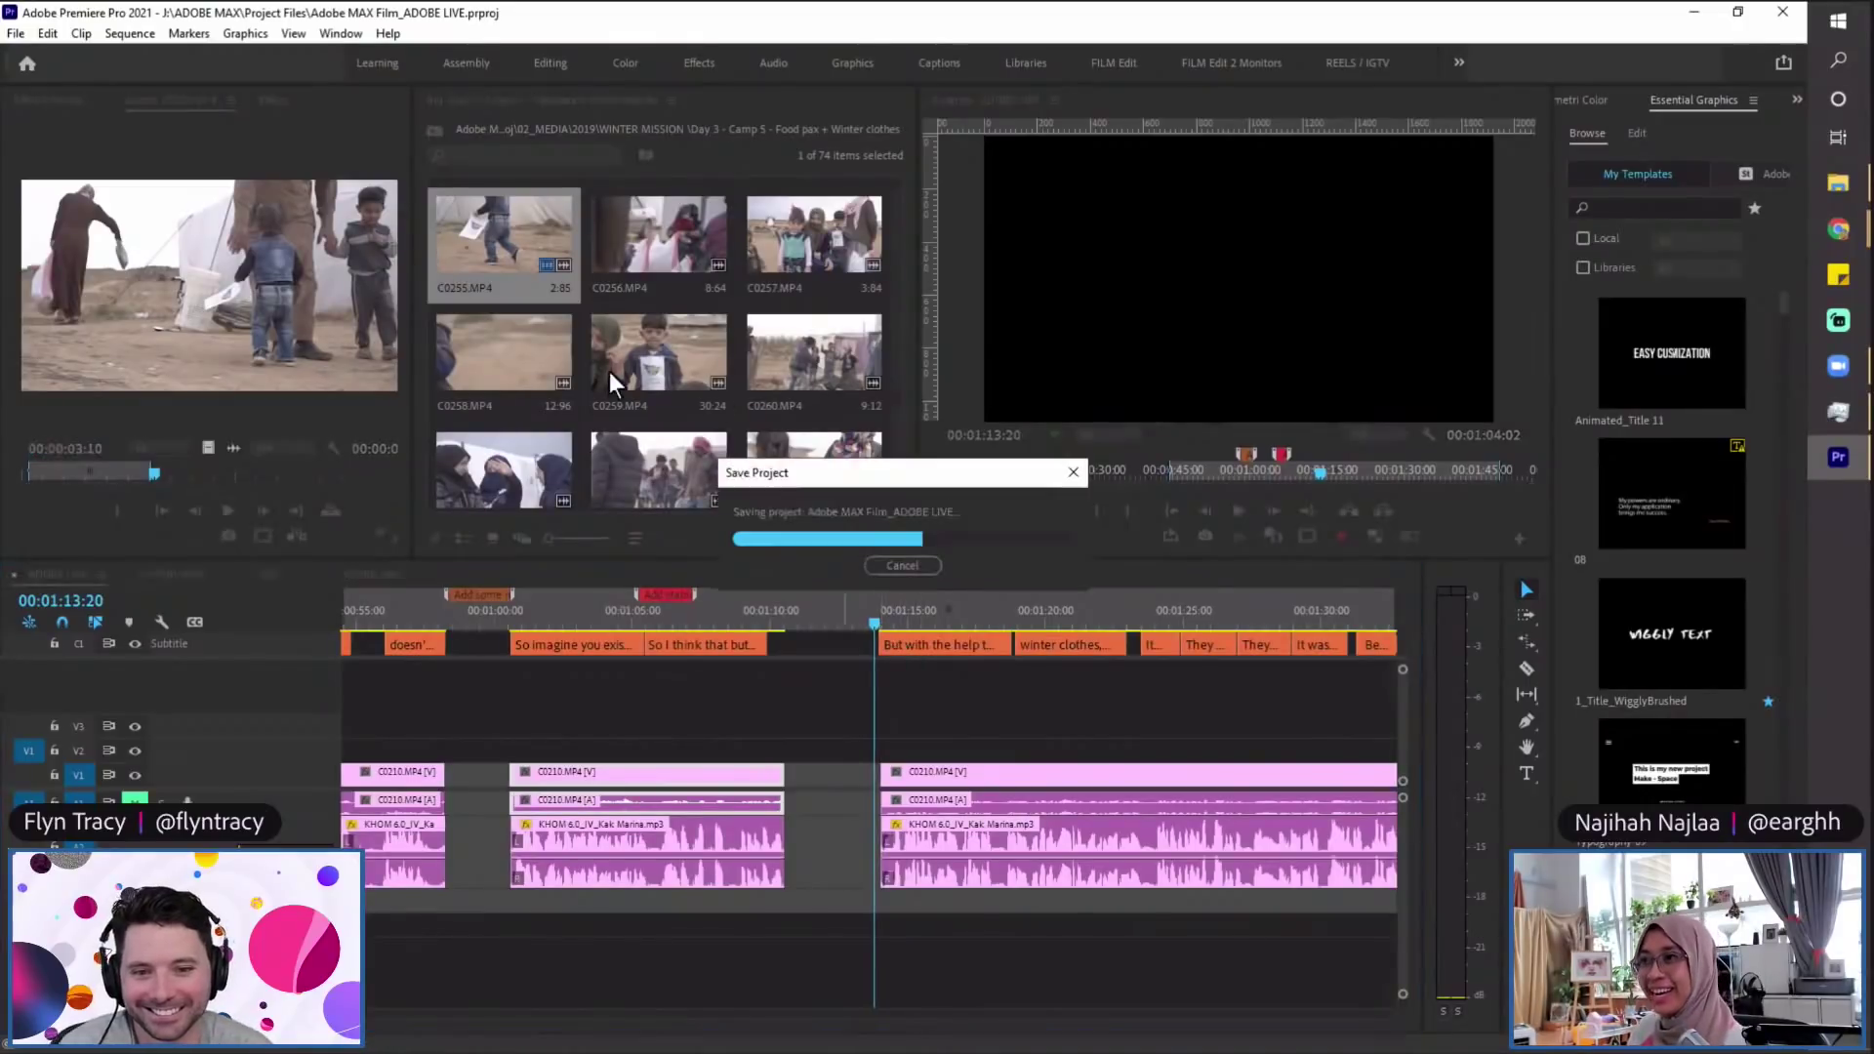
Step: Preview C0256.MP4, and mark a range of about two seconds in C0259.MP4 ending at 00:00:14:25
click(684, 235)
double_click(684, 236)
drag(83, 474, 227, 479)
double_click(647, 332)
drag(106, 473, 173, 471)
key(space)
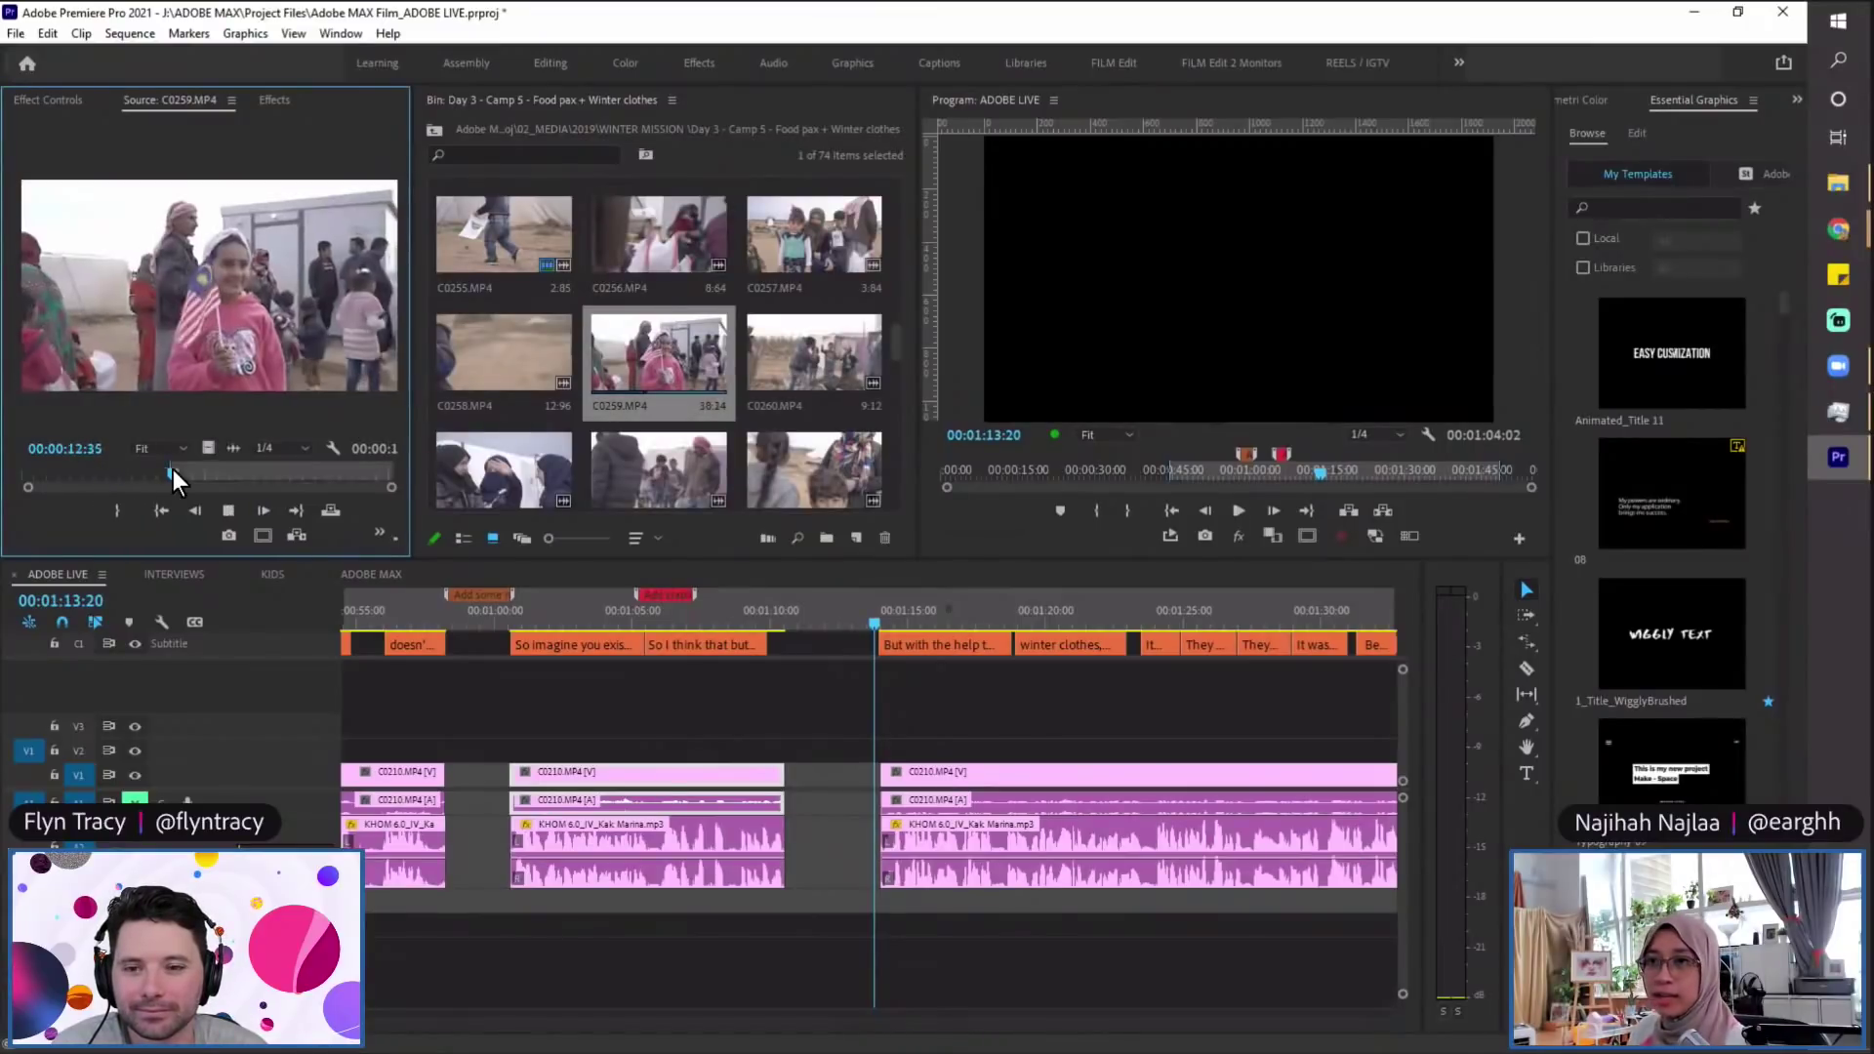
key(o)
key(space)
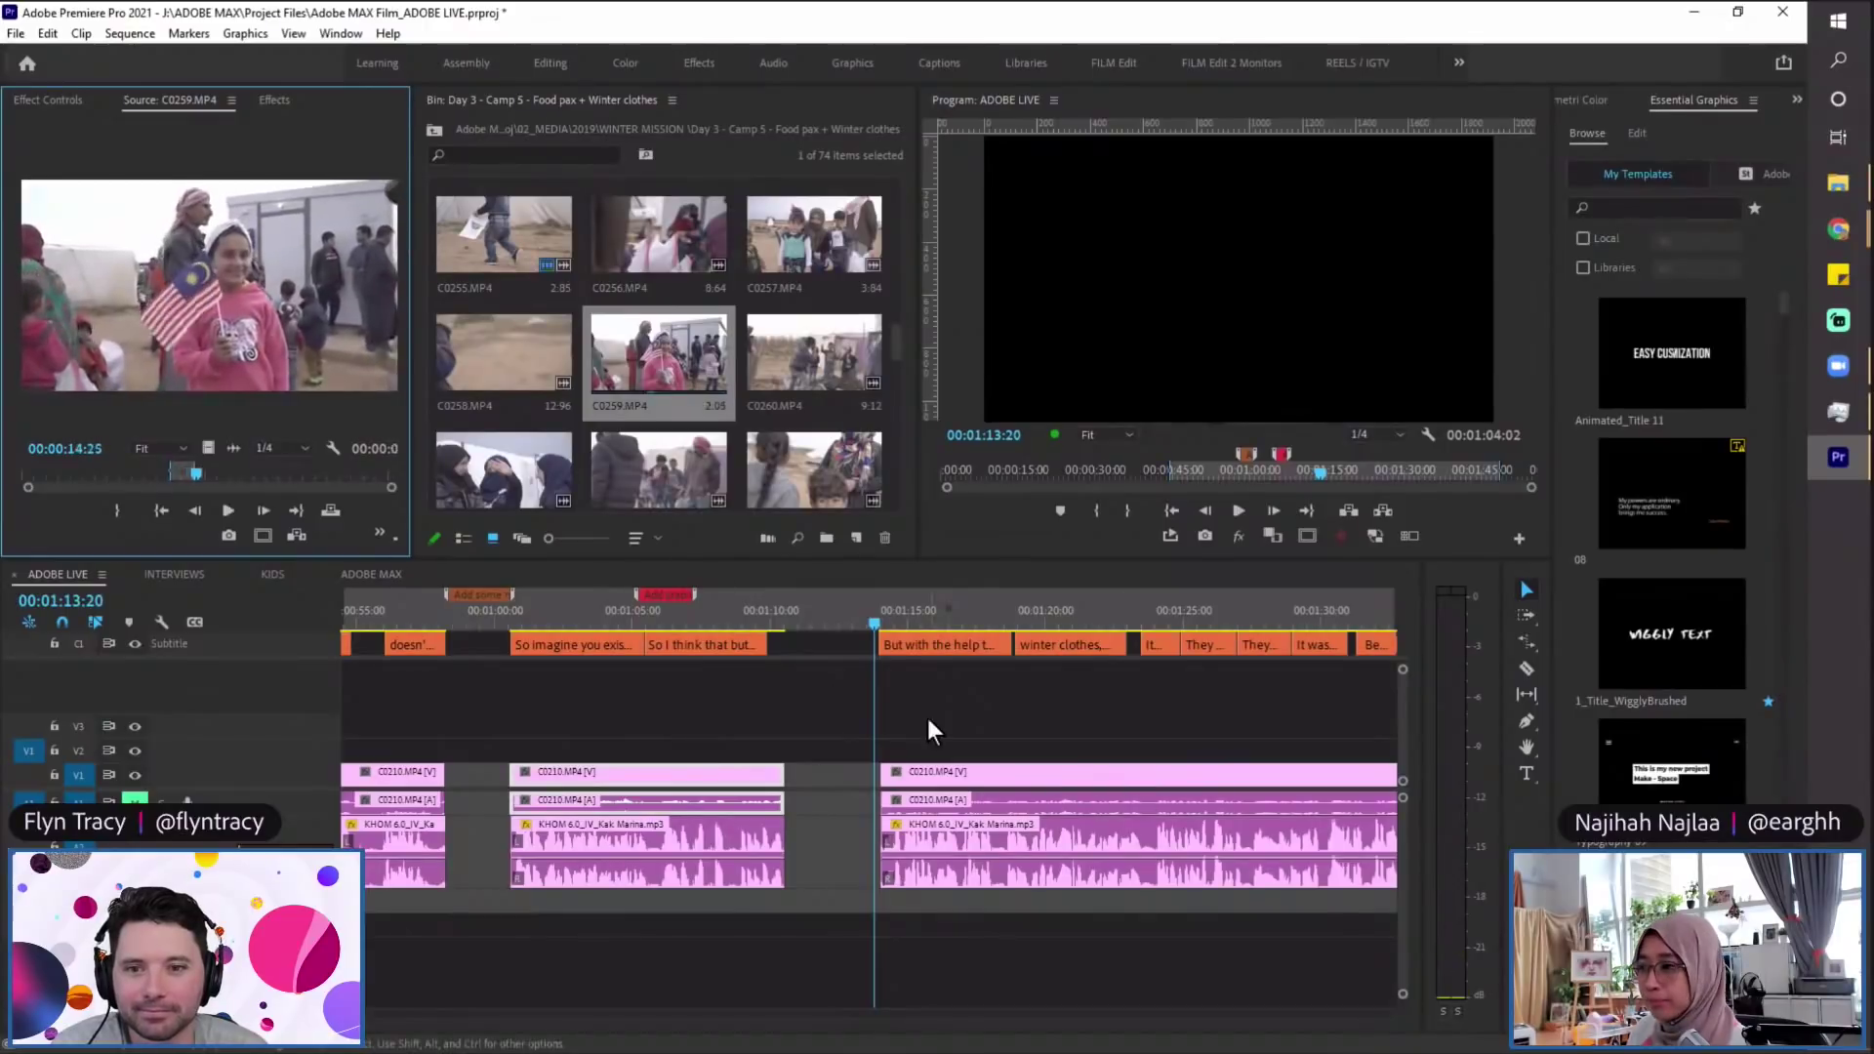
Step: Place the marked C0259.MP4 video on V2 at 00:01:14:19, over the "But with the help..." caption, and play it back
scroll(927, 697, down, 3)
drag(860, 613, 932, 619)
scroll(878, 674, down, 2)
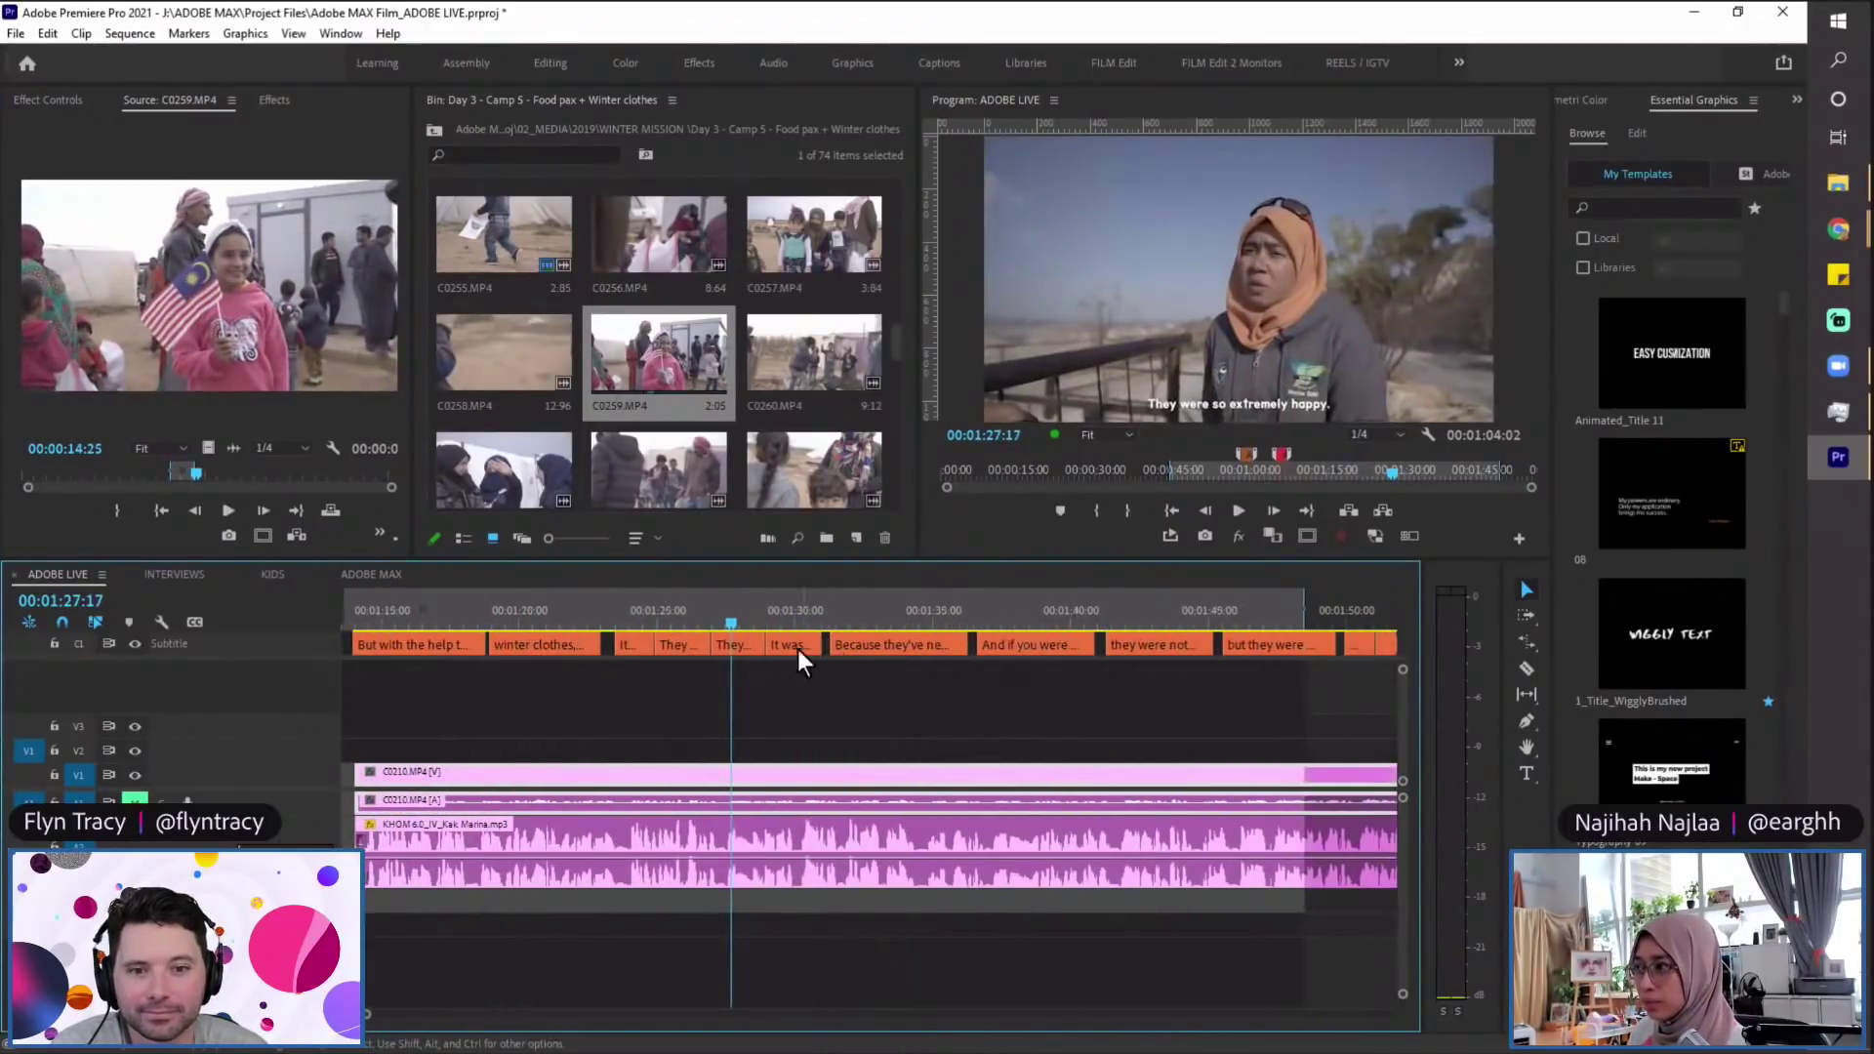
scroll(721, 659, up, 2)
click(653, 614)
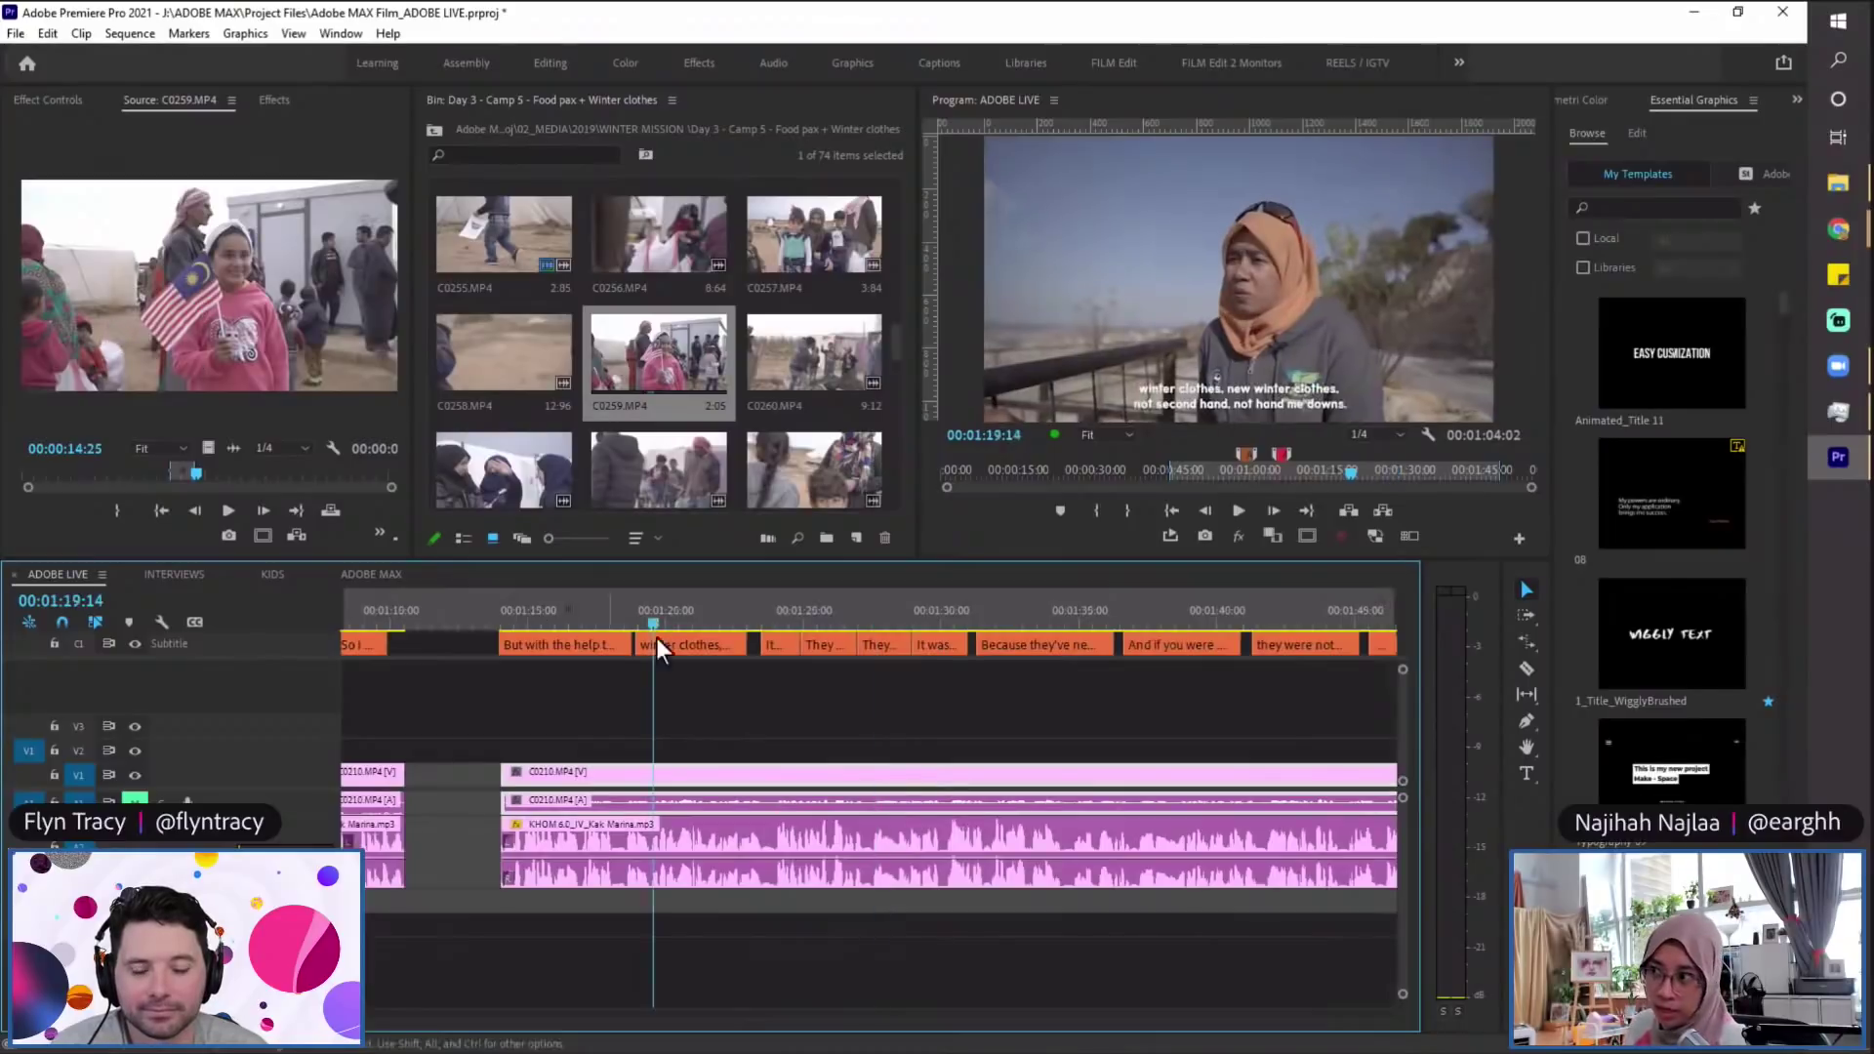
key(space)
click(560, 612)
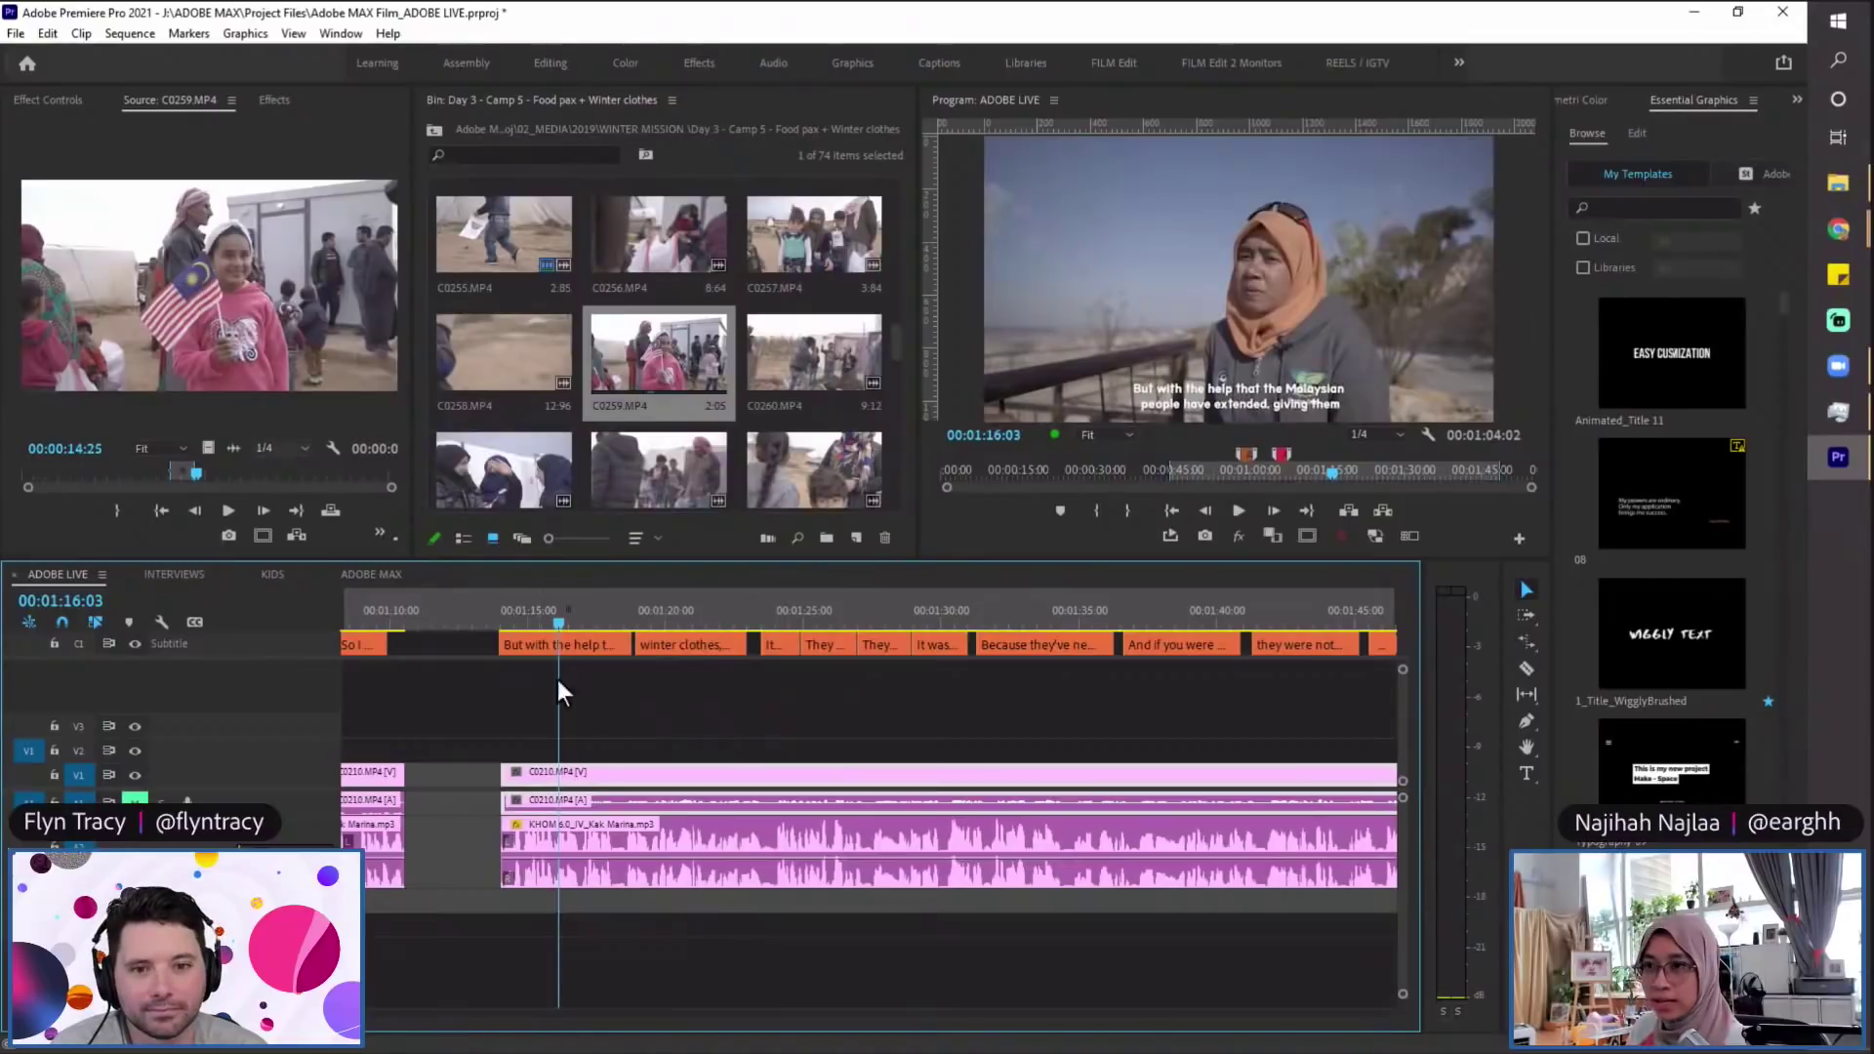
drag(207, 448, 544, 764)
click(536, 611)
key(space)
key(space)
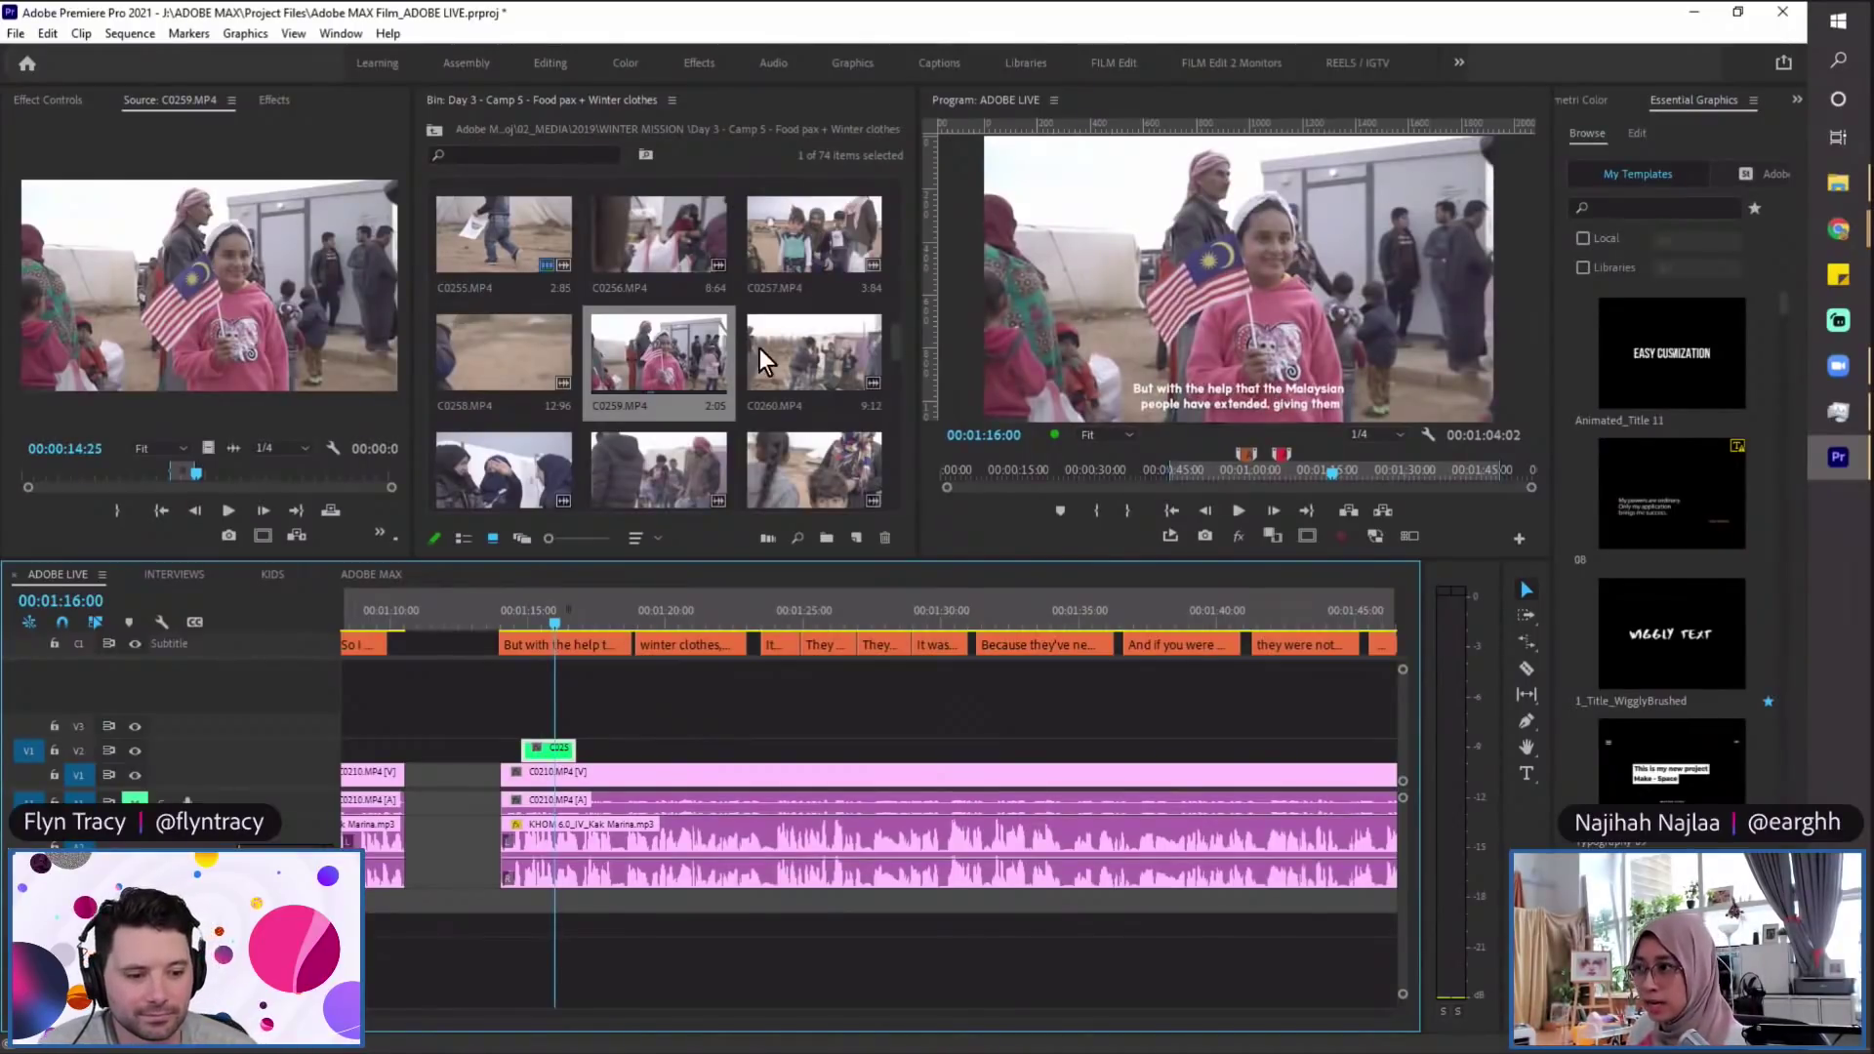
Step: Preview C0257.MP4, and mark C0260.MP4 from about 00:00:00:98 to 00:00:04:76
double_click(815, 234)
drag(253, 473, 52, 474)
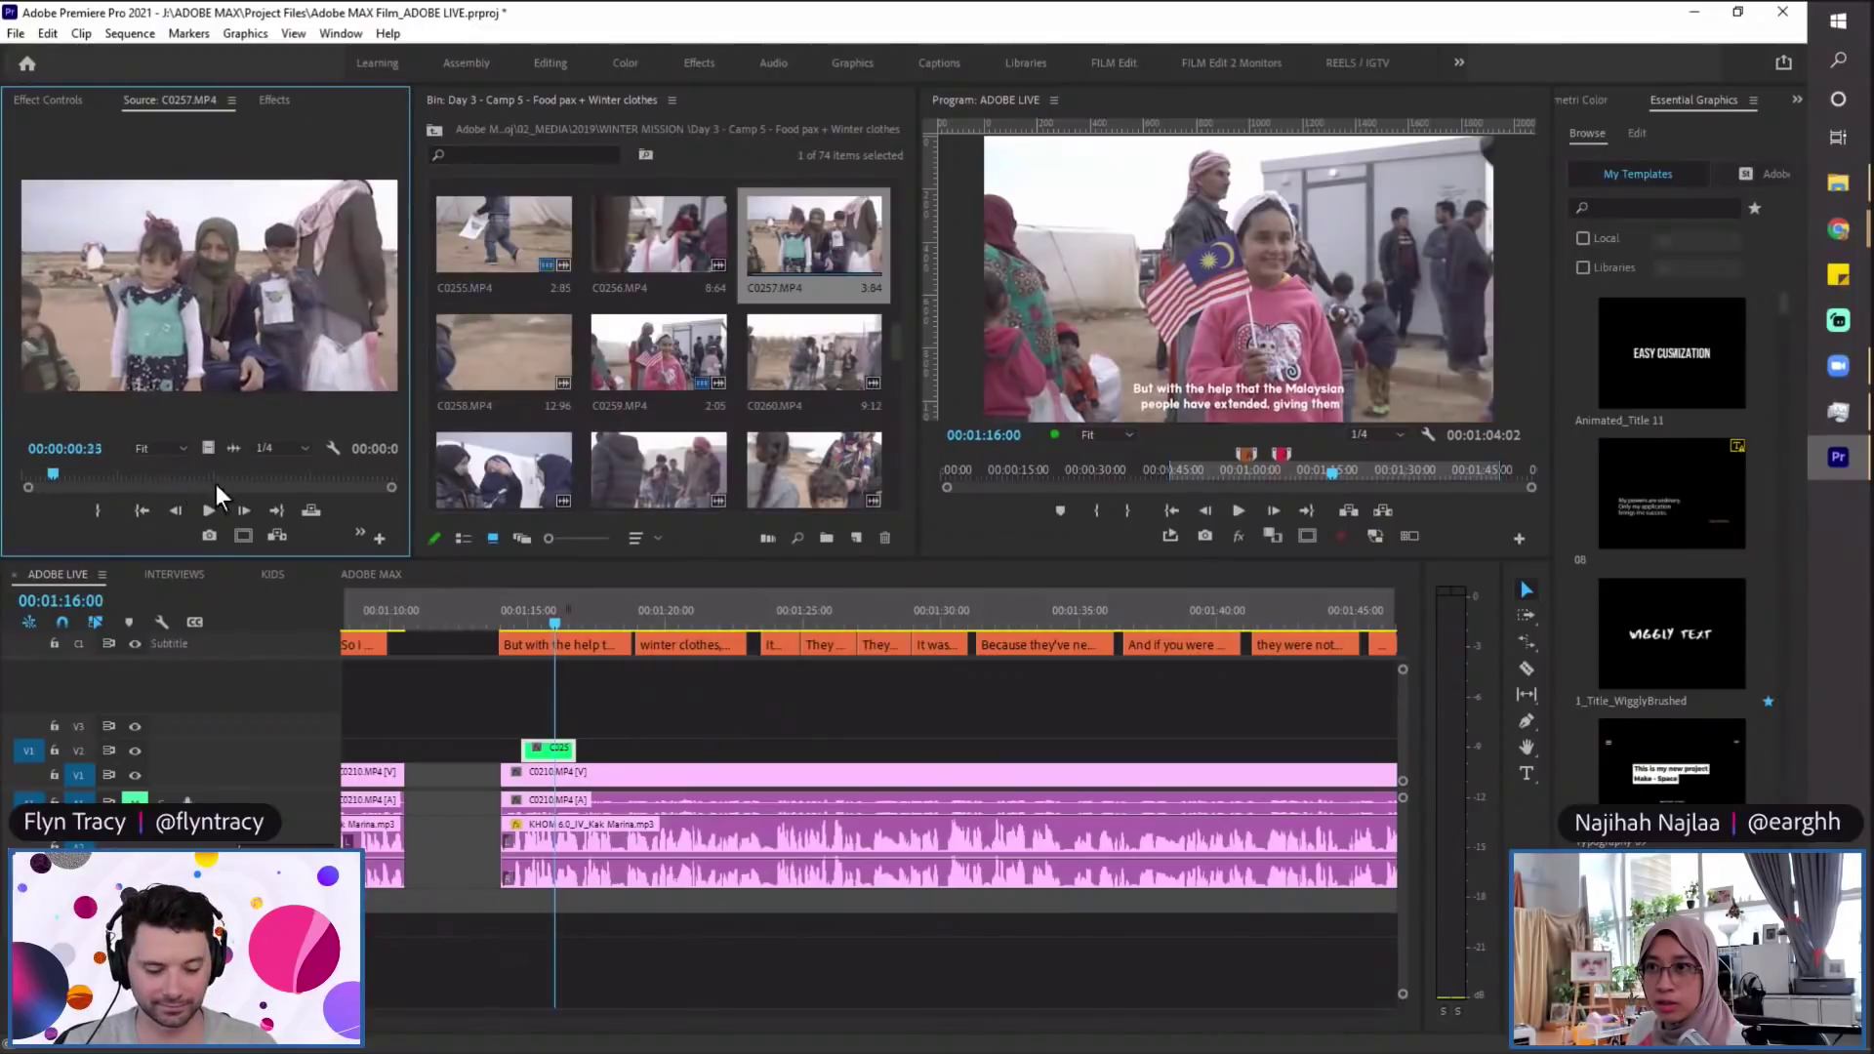
double_click(795, 349)
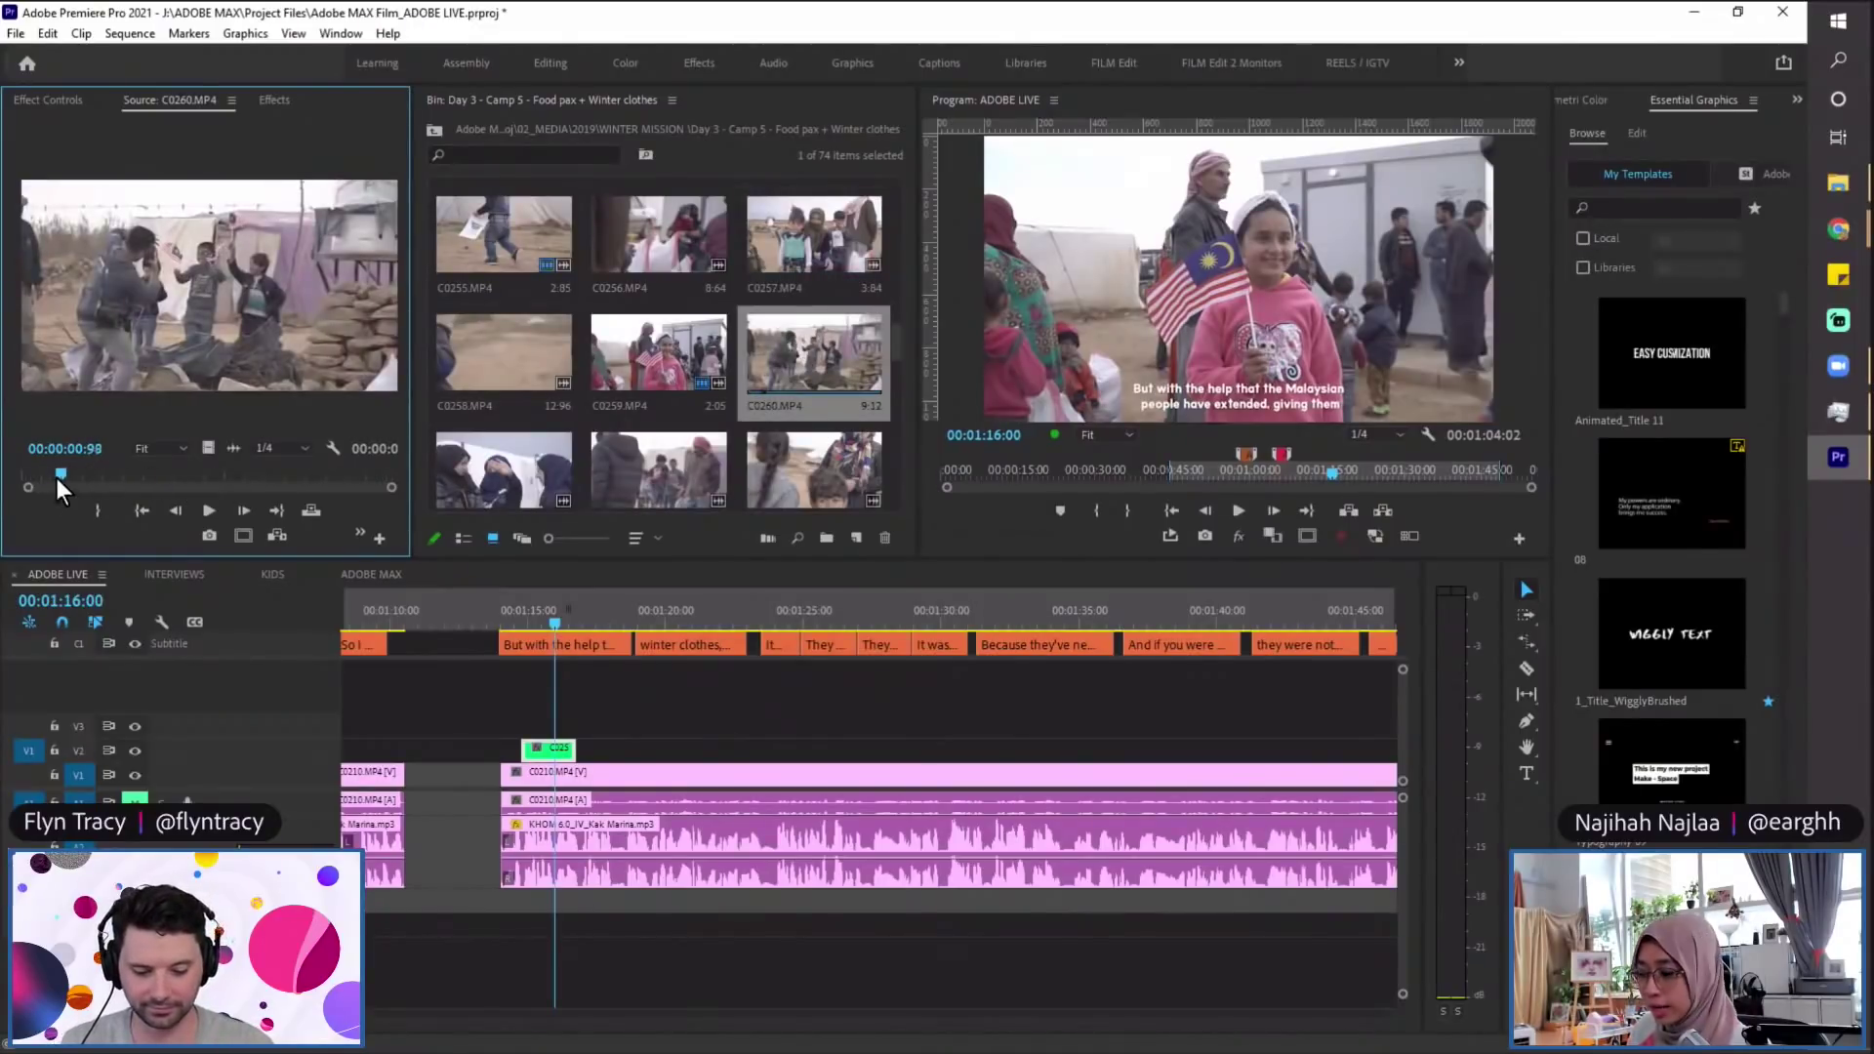
key(space)
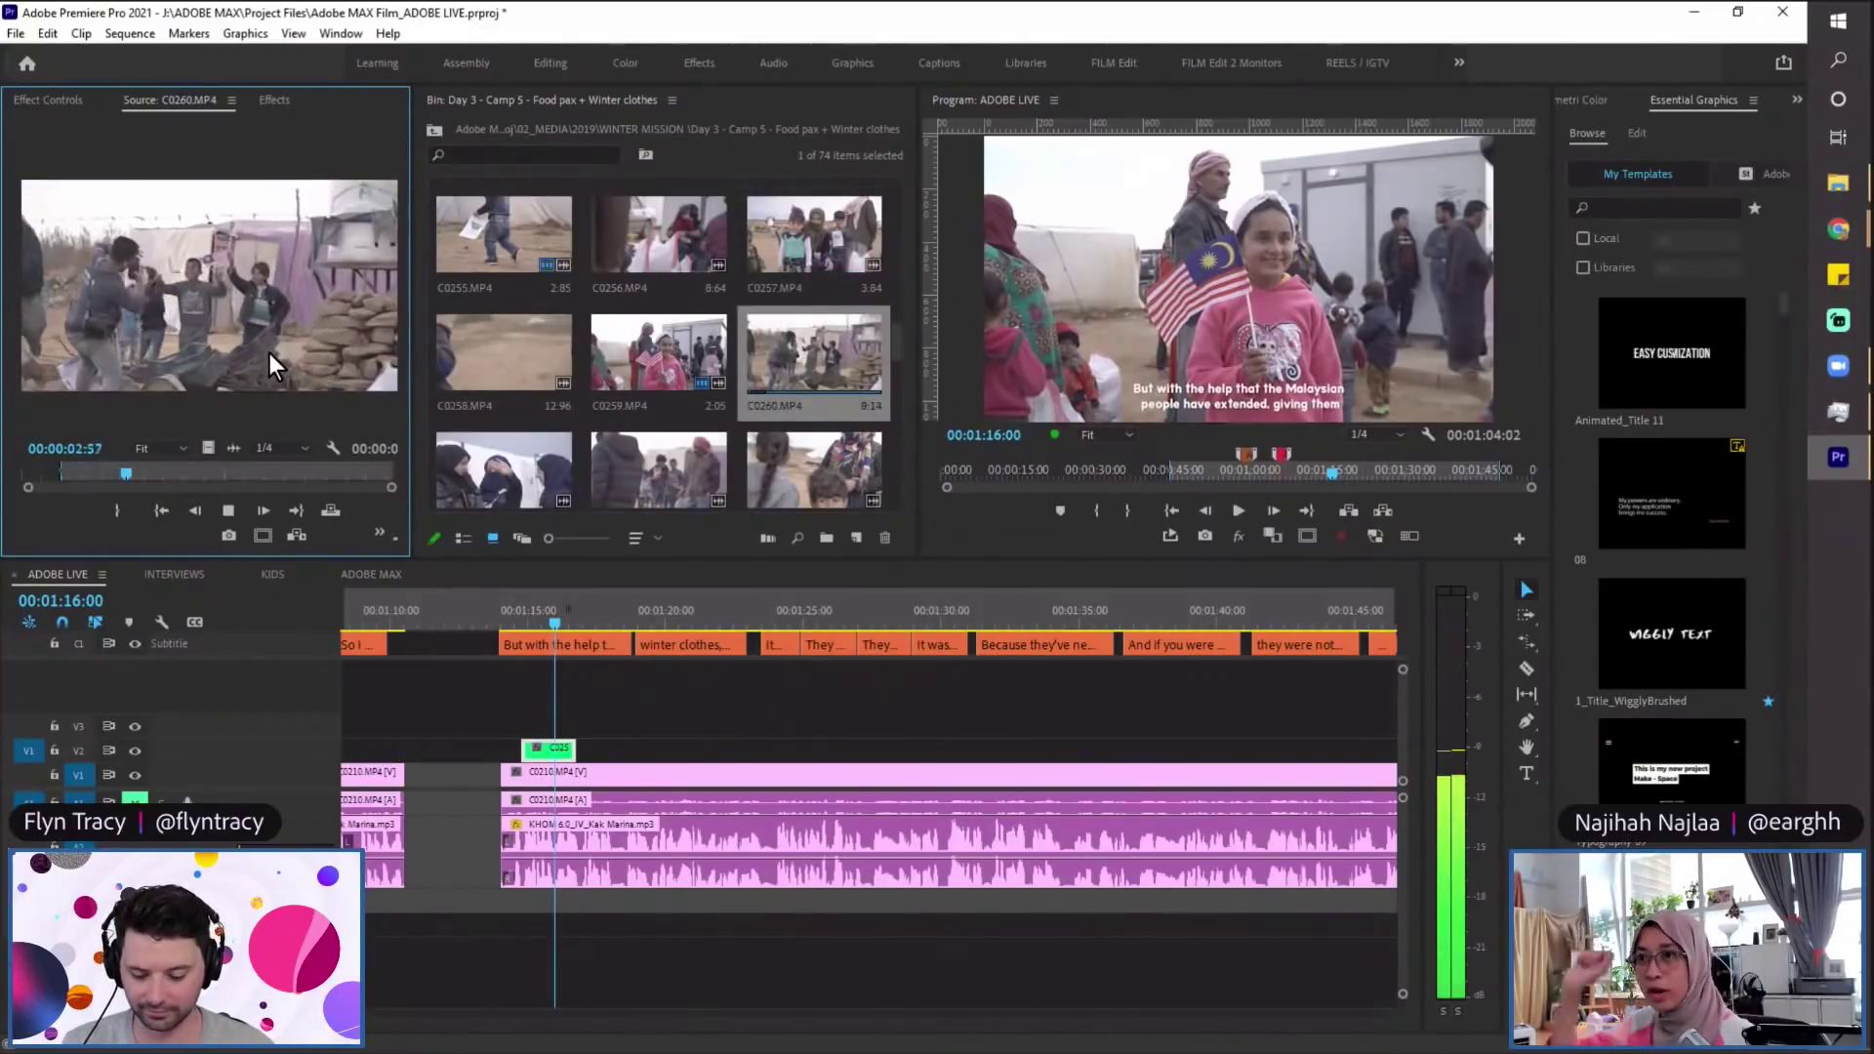
click(227, 512)
key(o)
Step: Place the marked C0260.MP4 video on V2 at 00:01:59:16, past the end of the interview, and check its frames
click(579, 615)
key(minus)
key(minus)
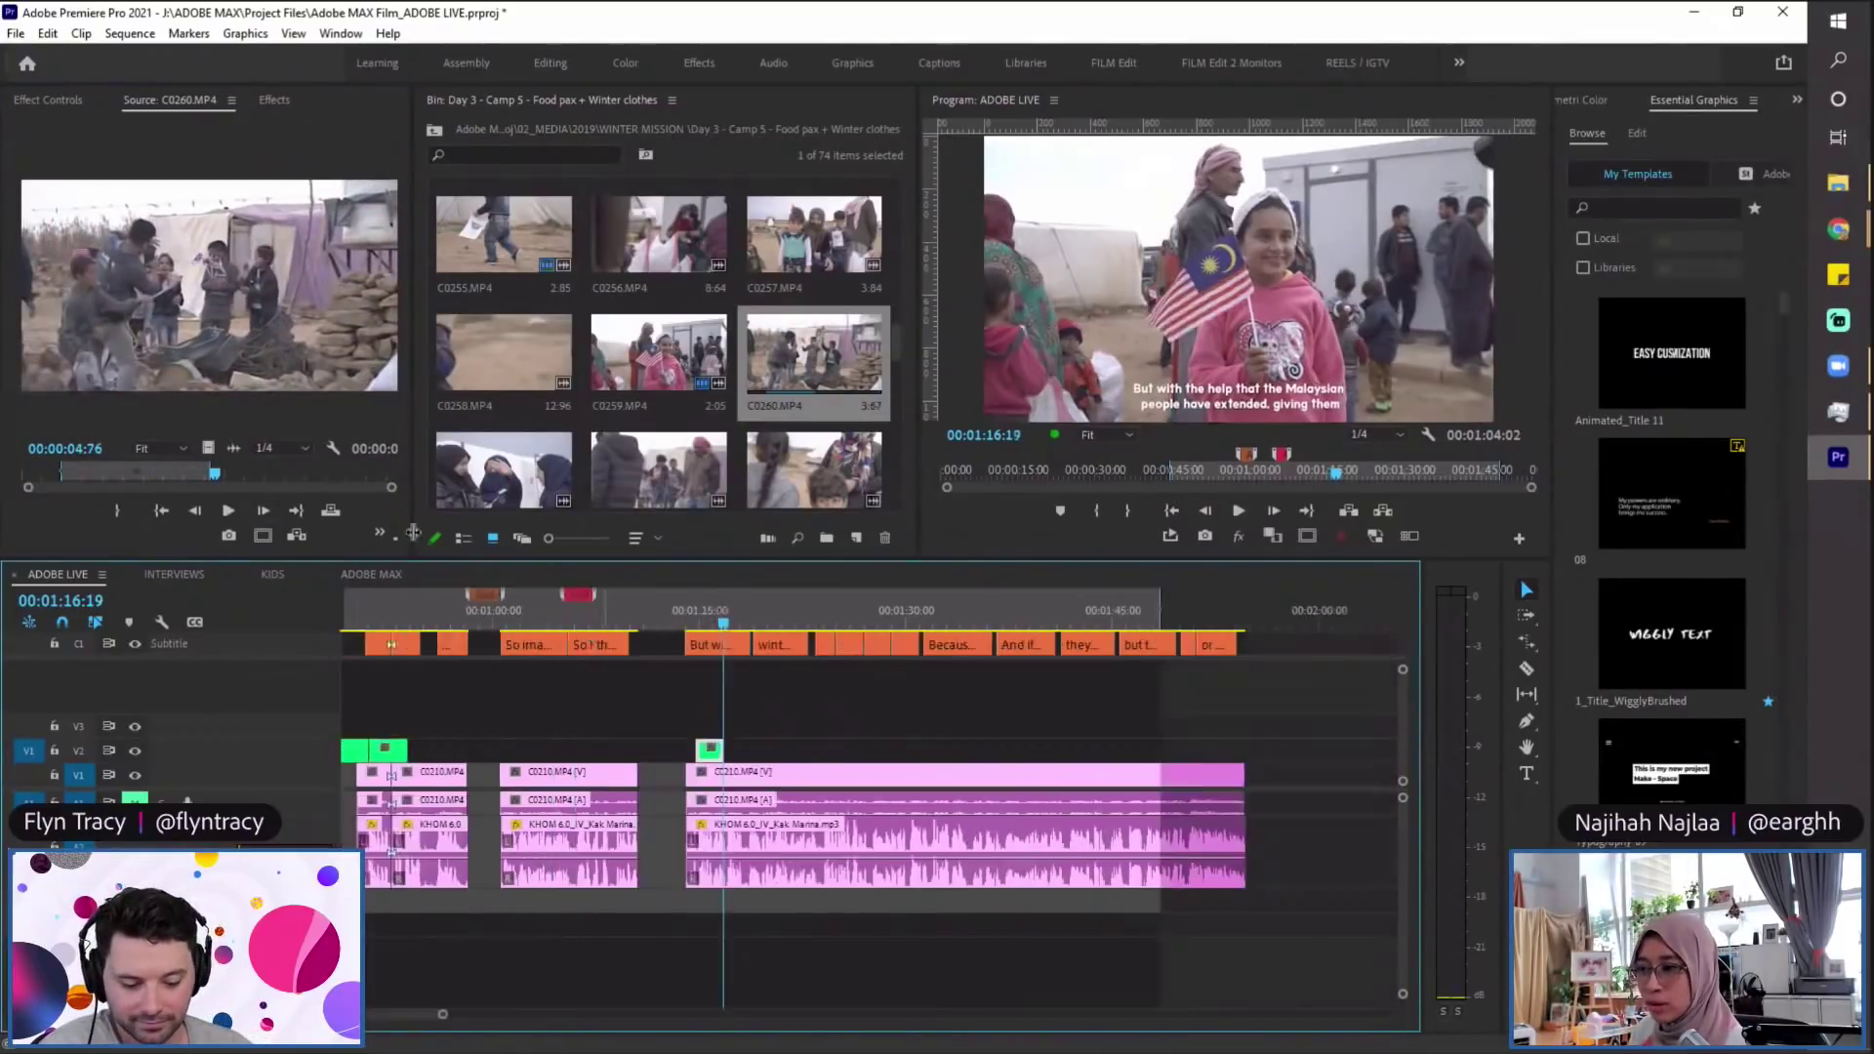
drag(1073, 683, 1102, 748)
click(1071, 616)
click(1104, 616)
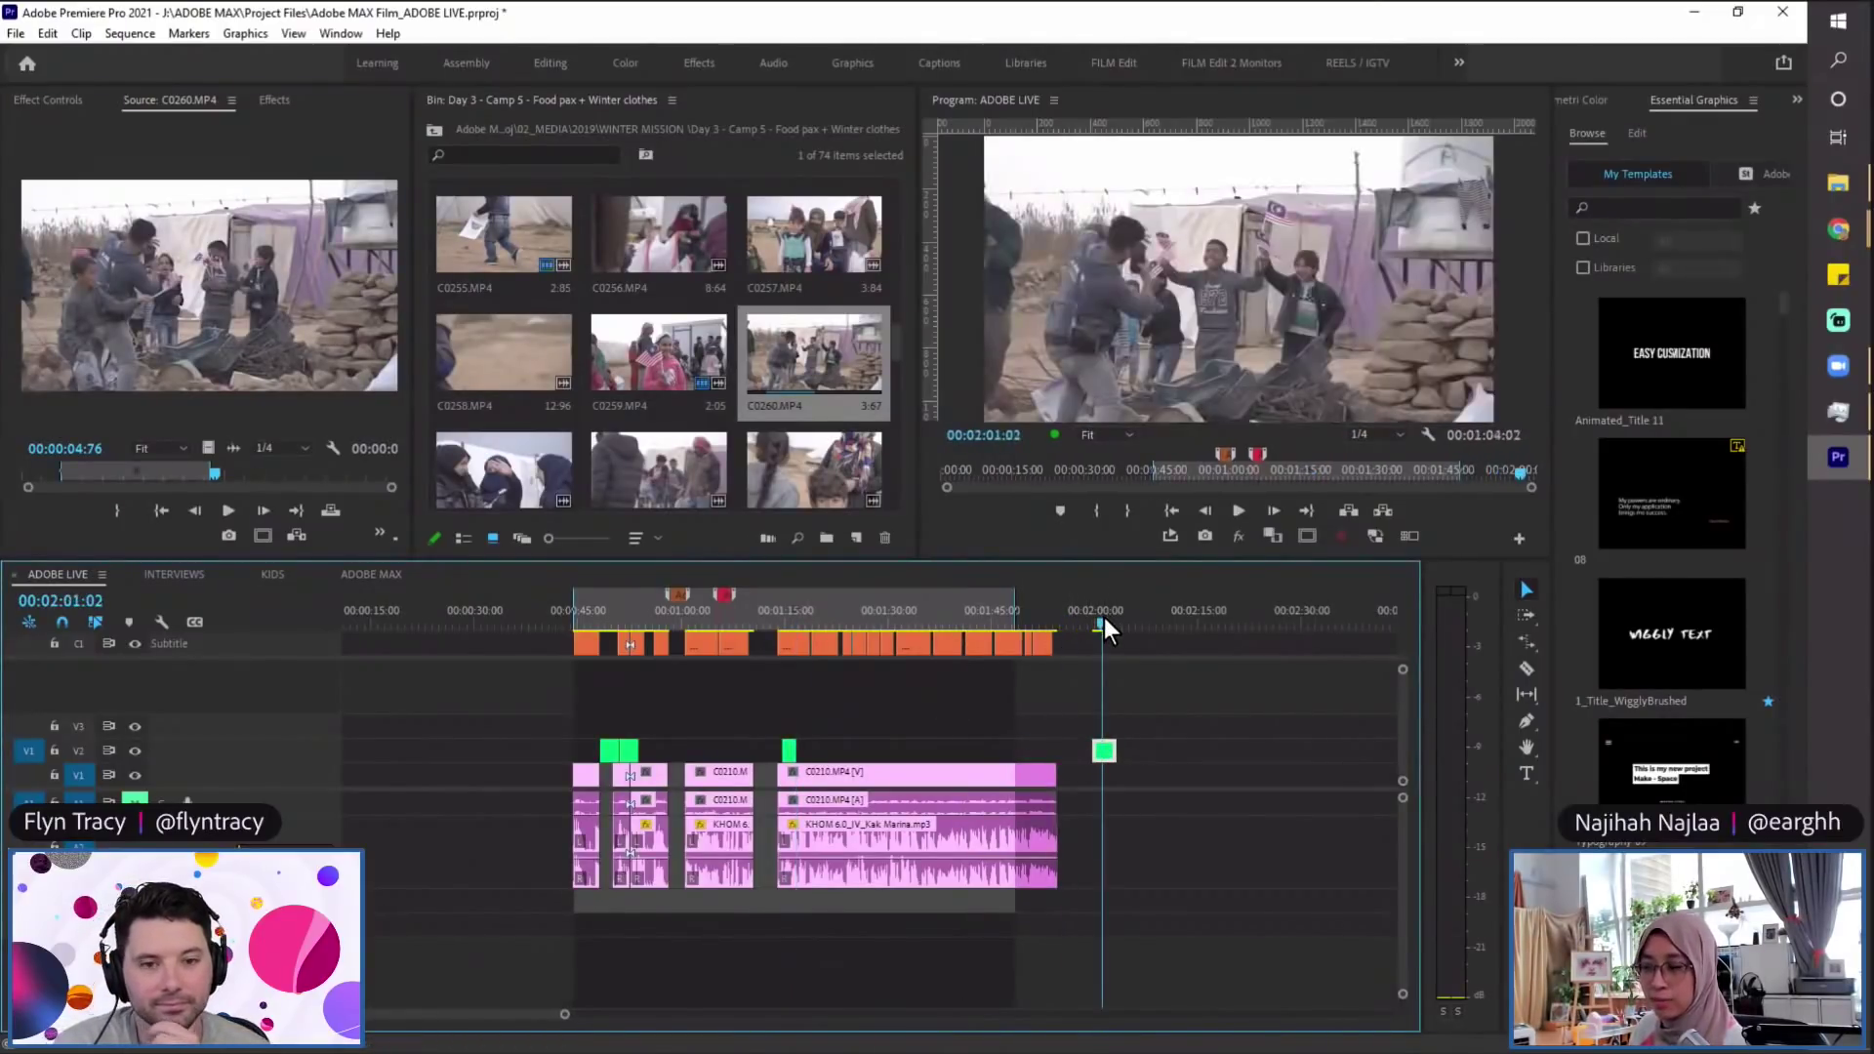
Step: Compare the interview section at 00:01:17:03 with the C0260.MP4 clip placed beyond the end of the interview
click(800, 625)
key(=)
key(minus)
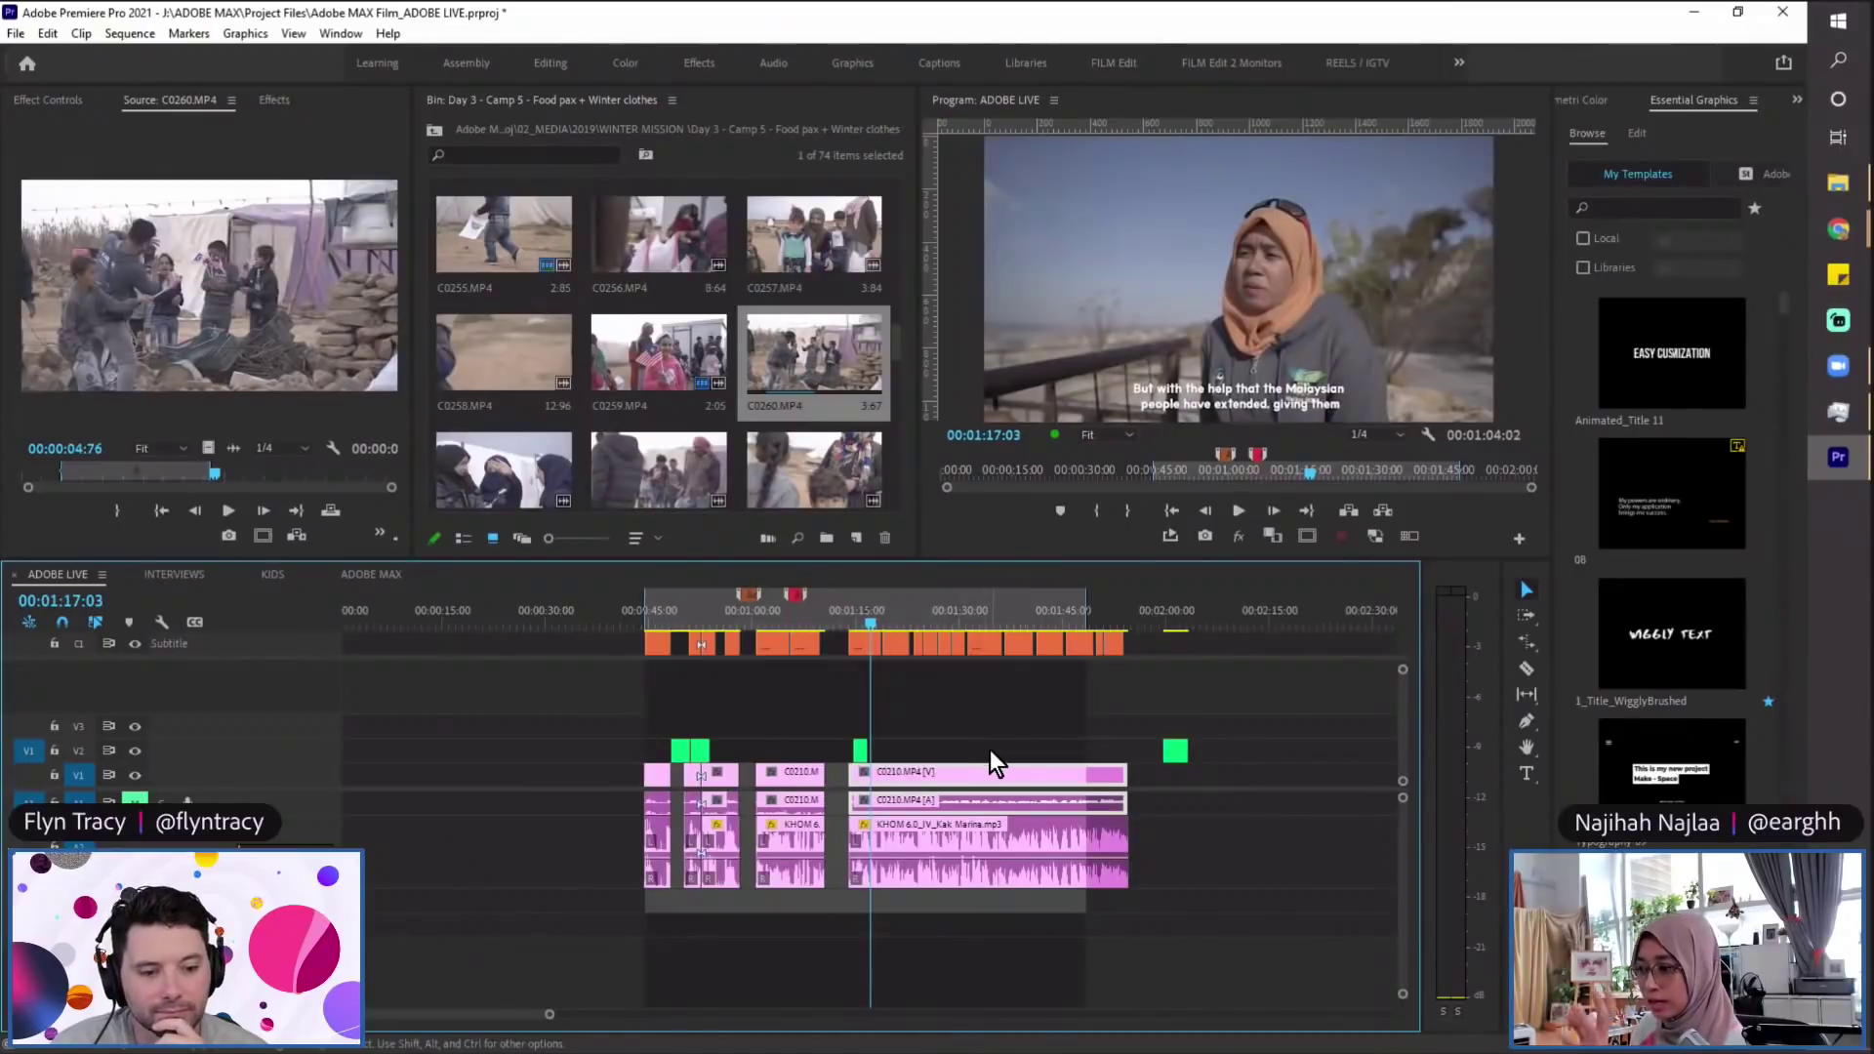
click(1180, 623)
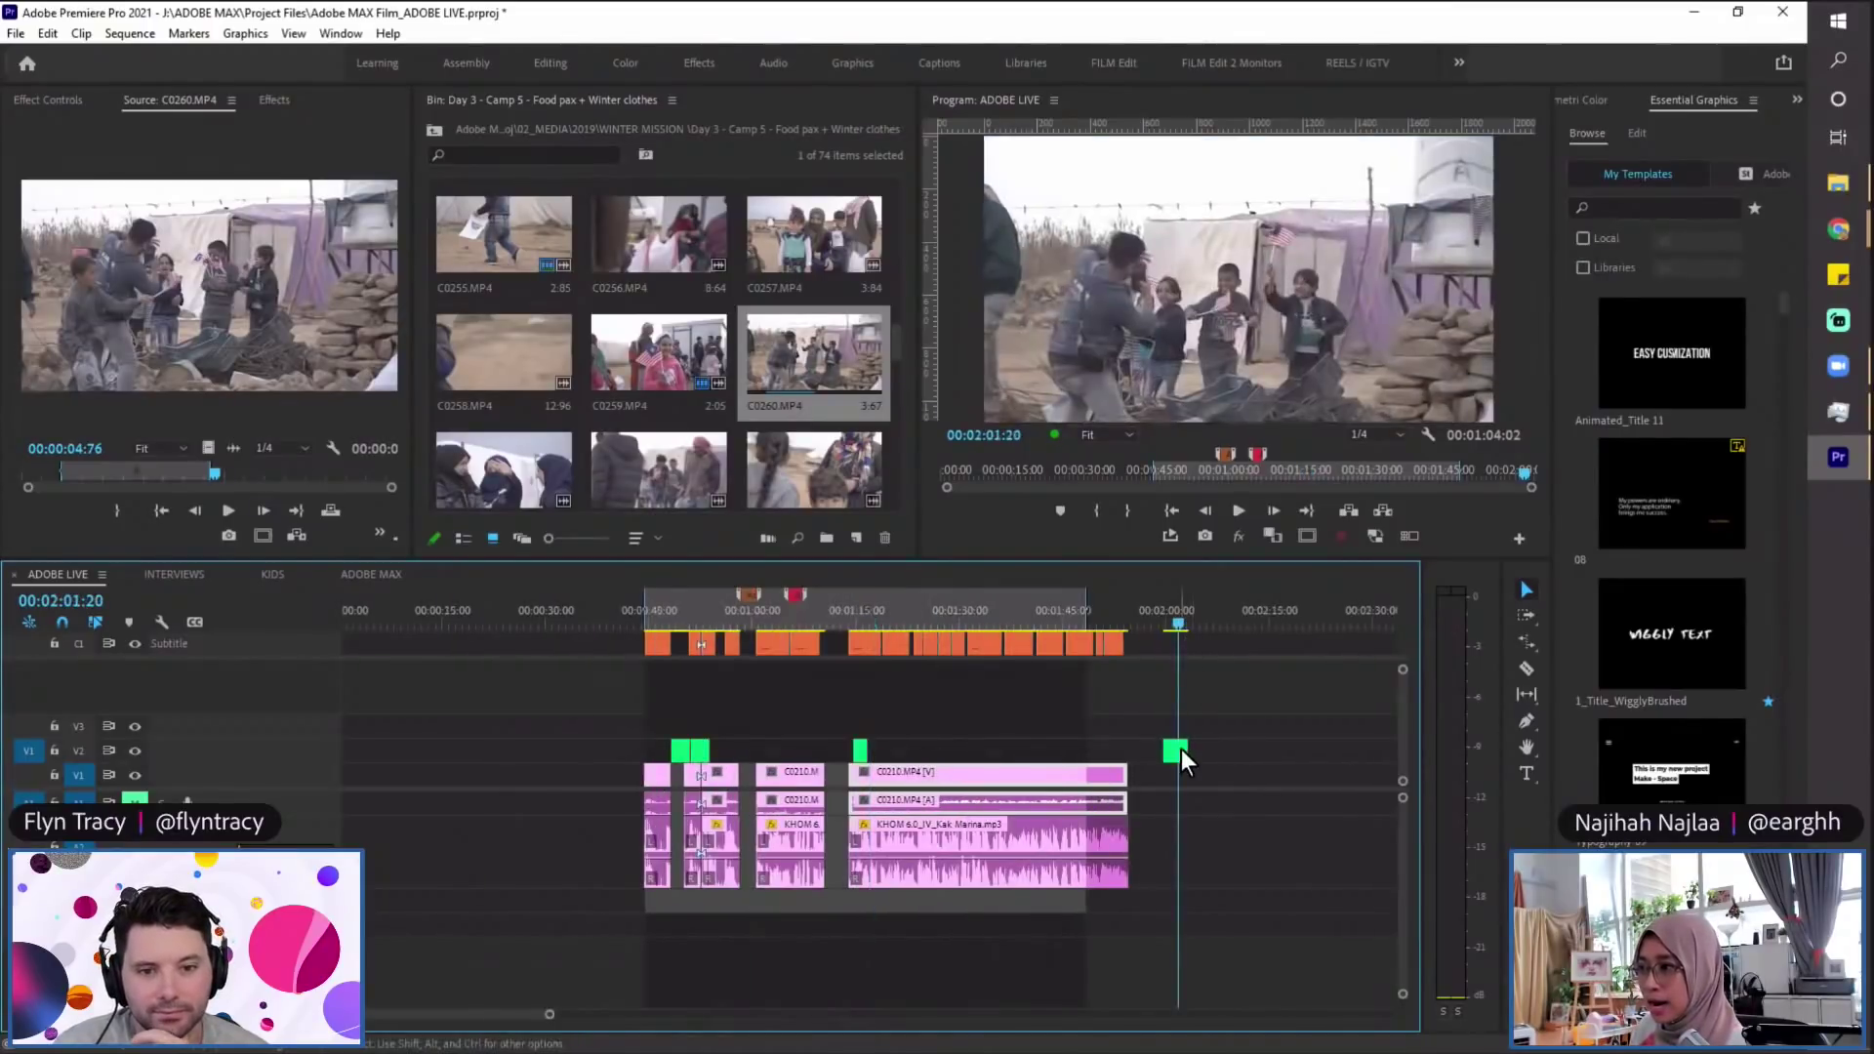
click(1177, 752)
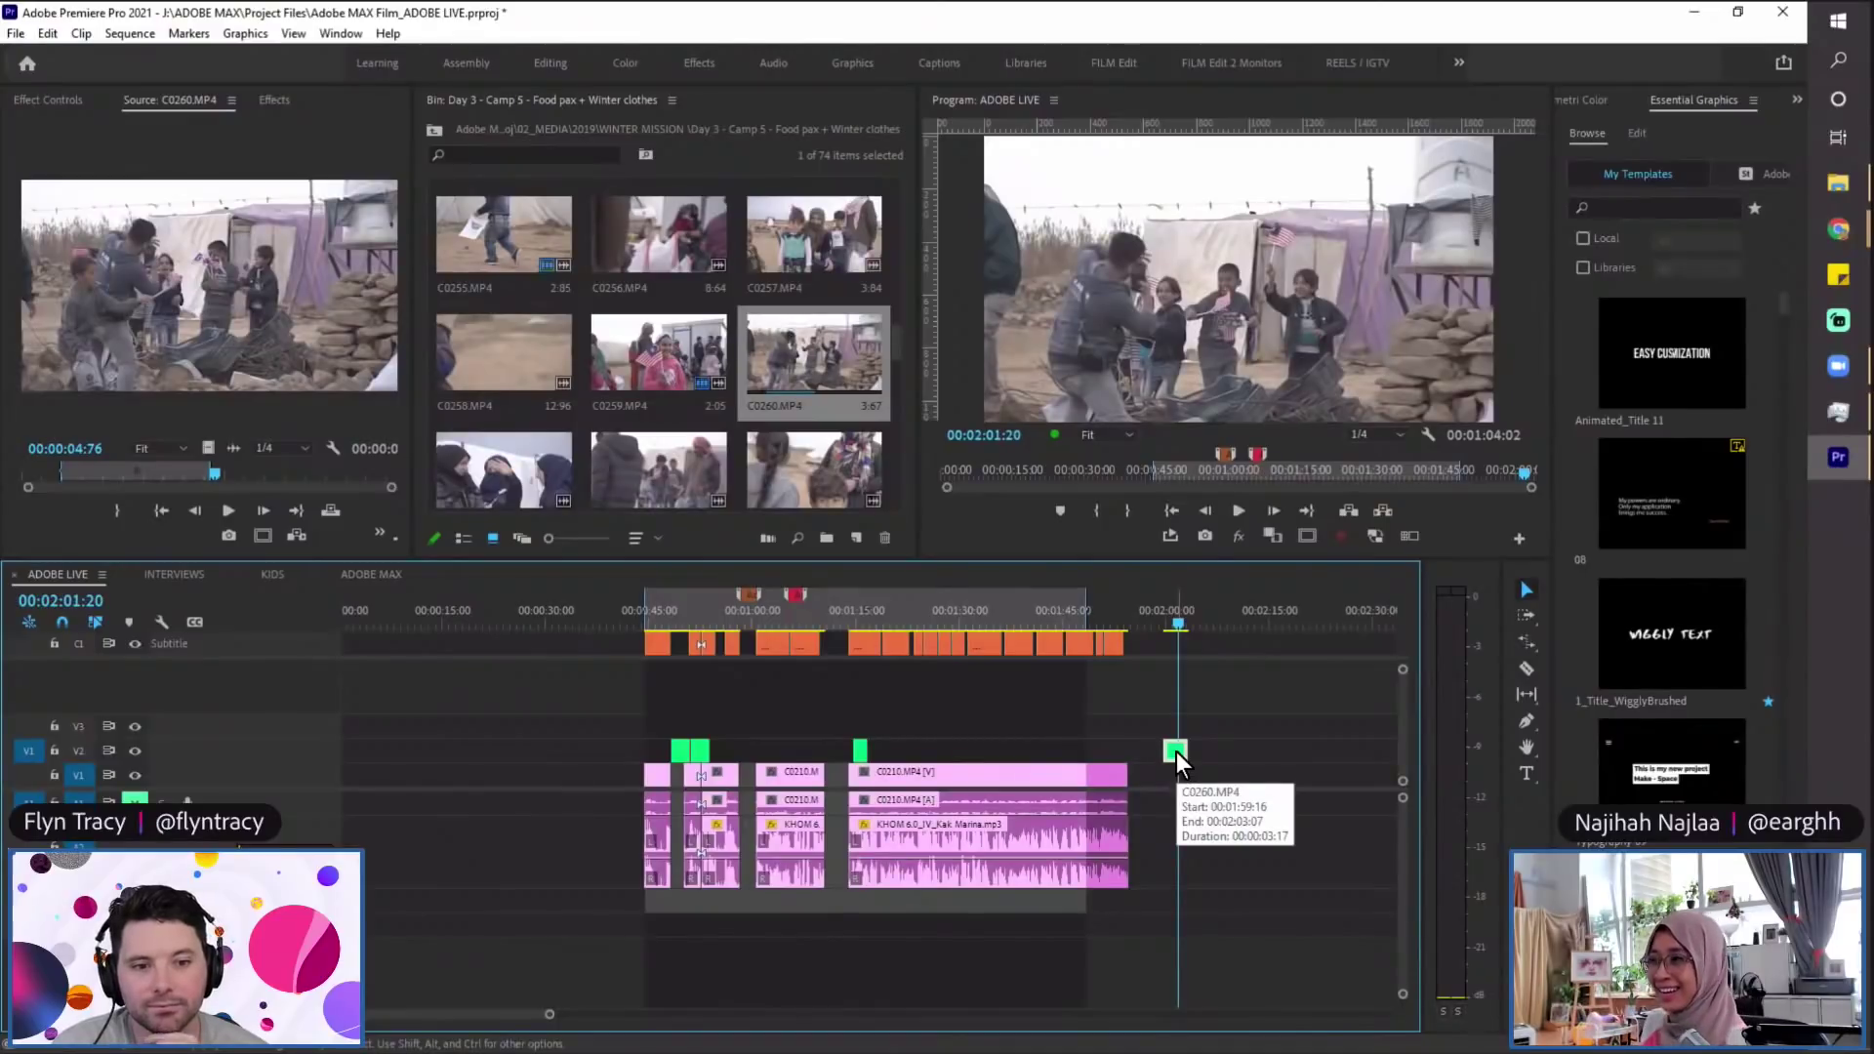
scroll(1042, 649, down, 3)
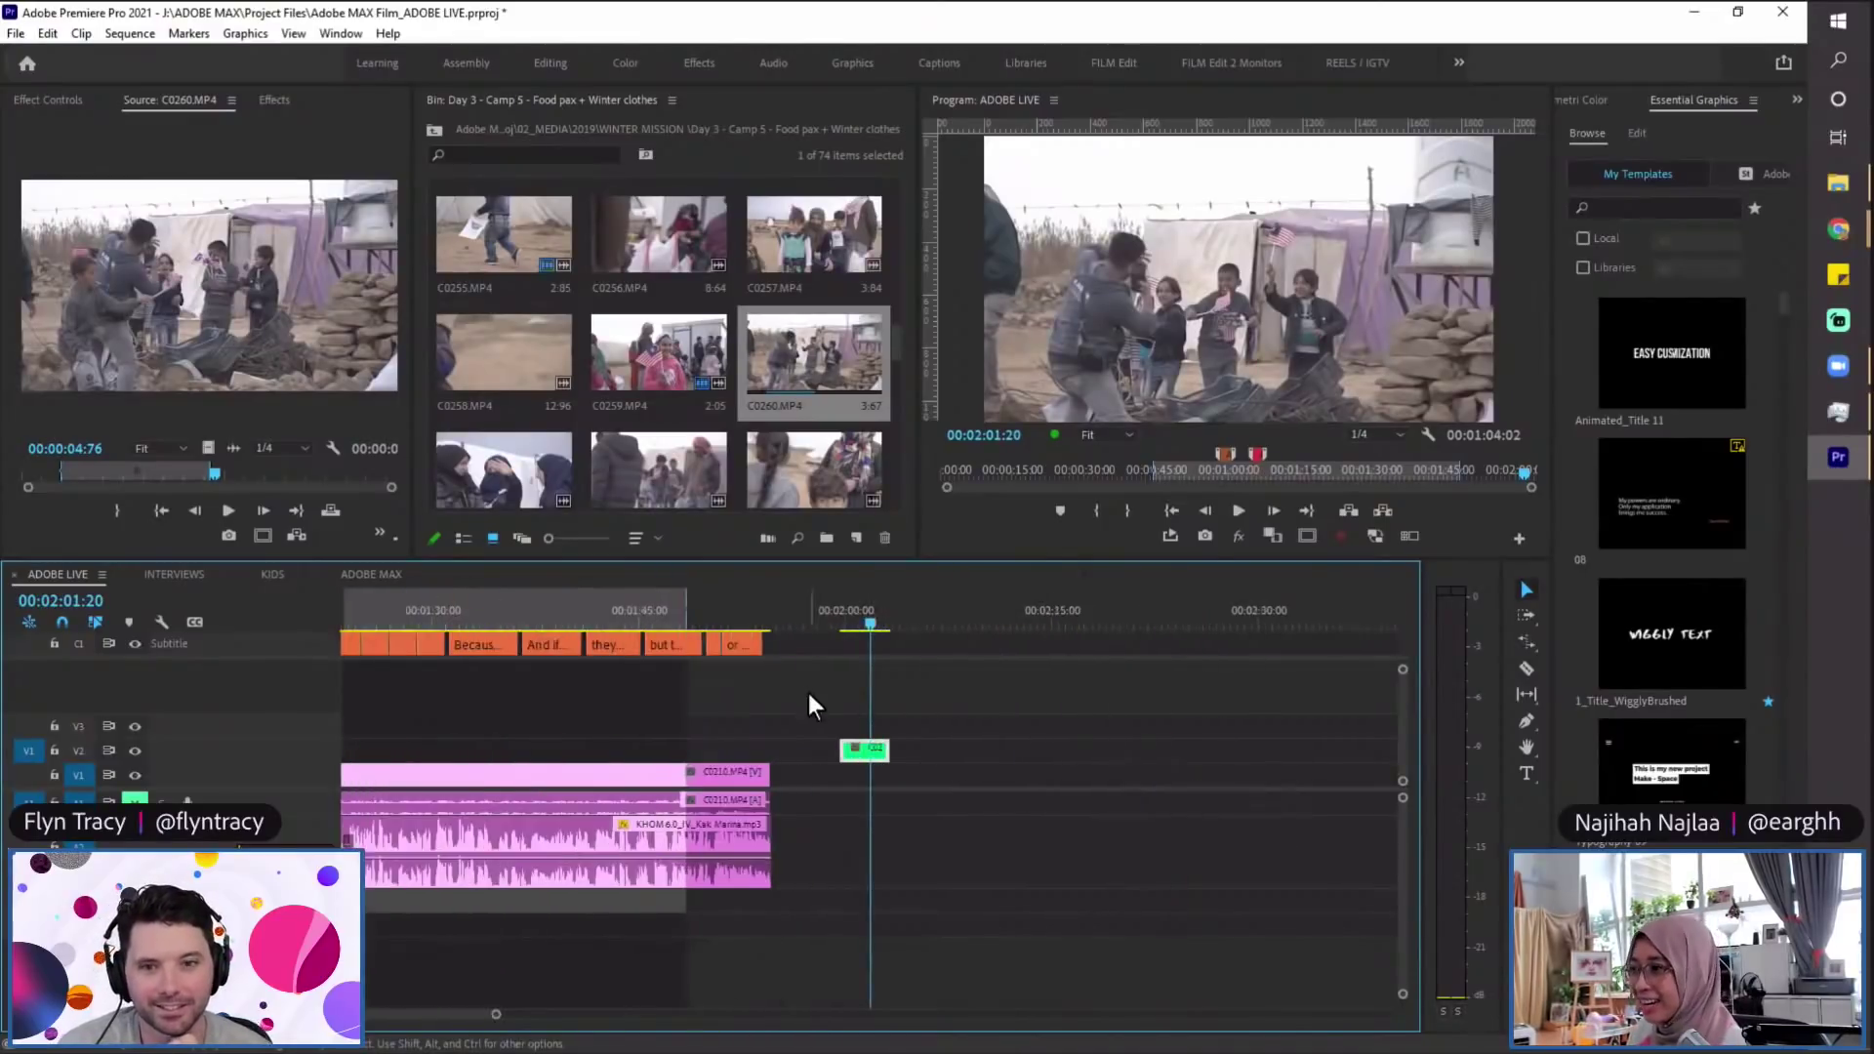
scroll(654, 652, down, 2)
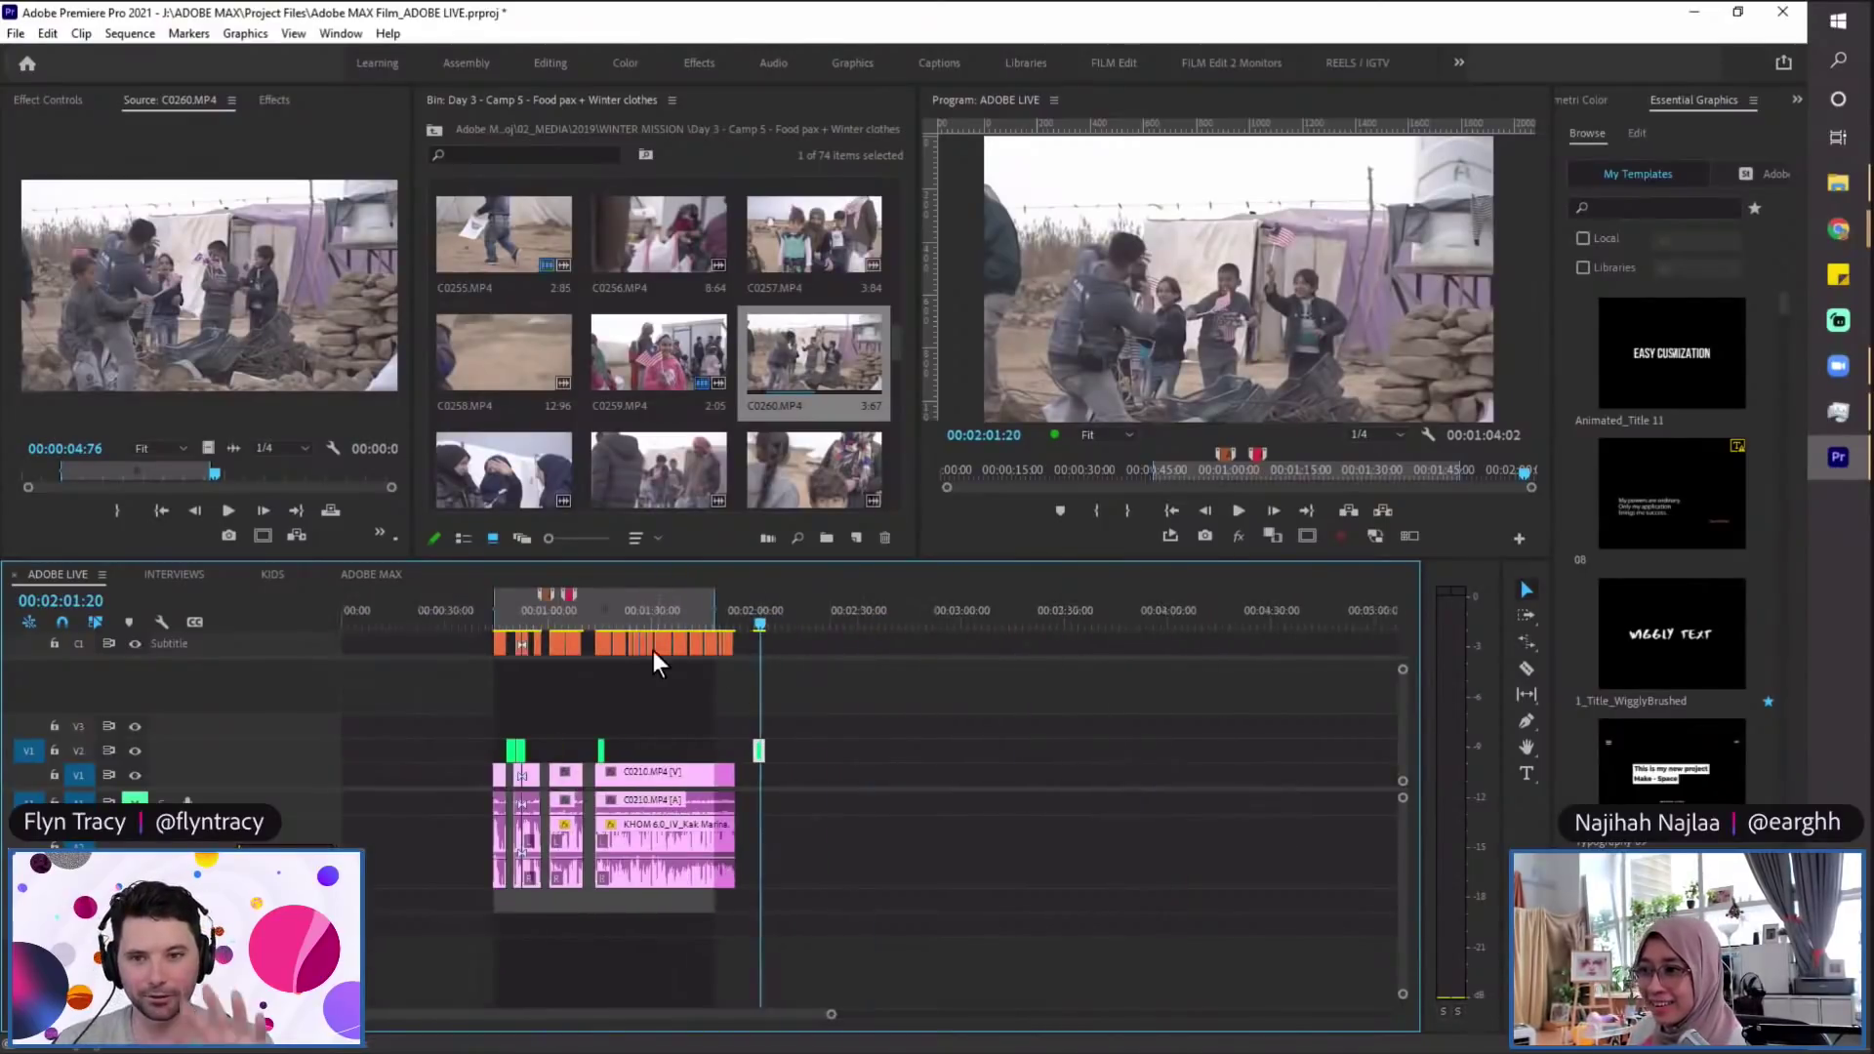
Step: Scrub through C0261.MP4, and mark a short range in C0262.MP4 ending at 00:00:28:73
double_click(503, 472)
click(91, 478)
drag(91, 479, 626, 485)
double_click(664, 472)
drag(66, 485, 263, 481)
key(i)
key(space)
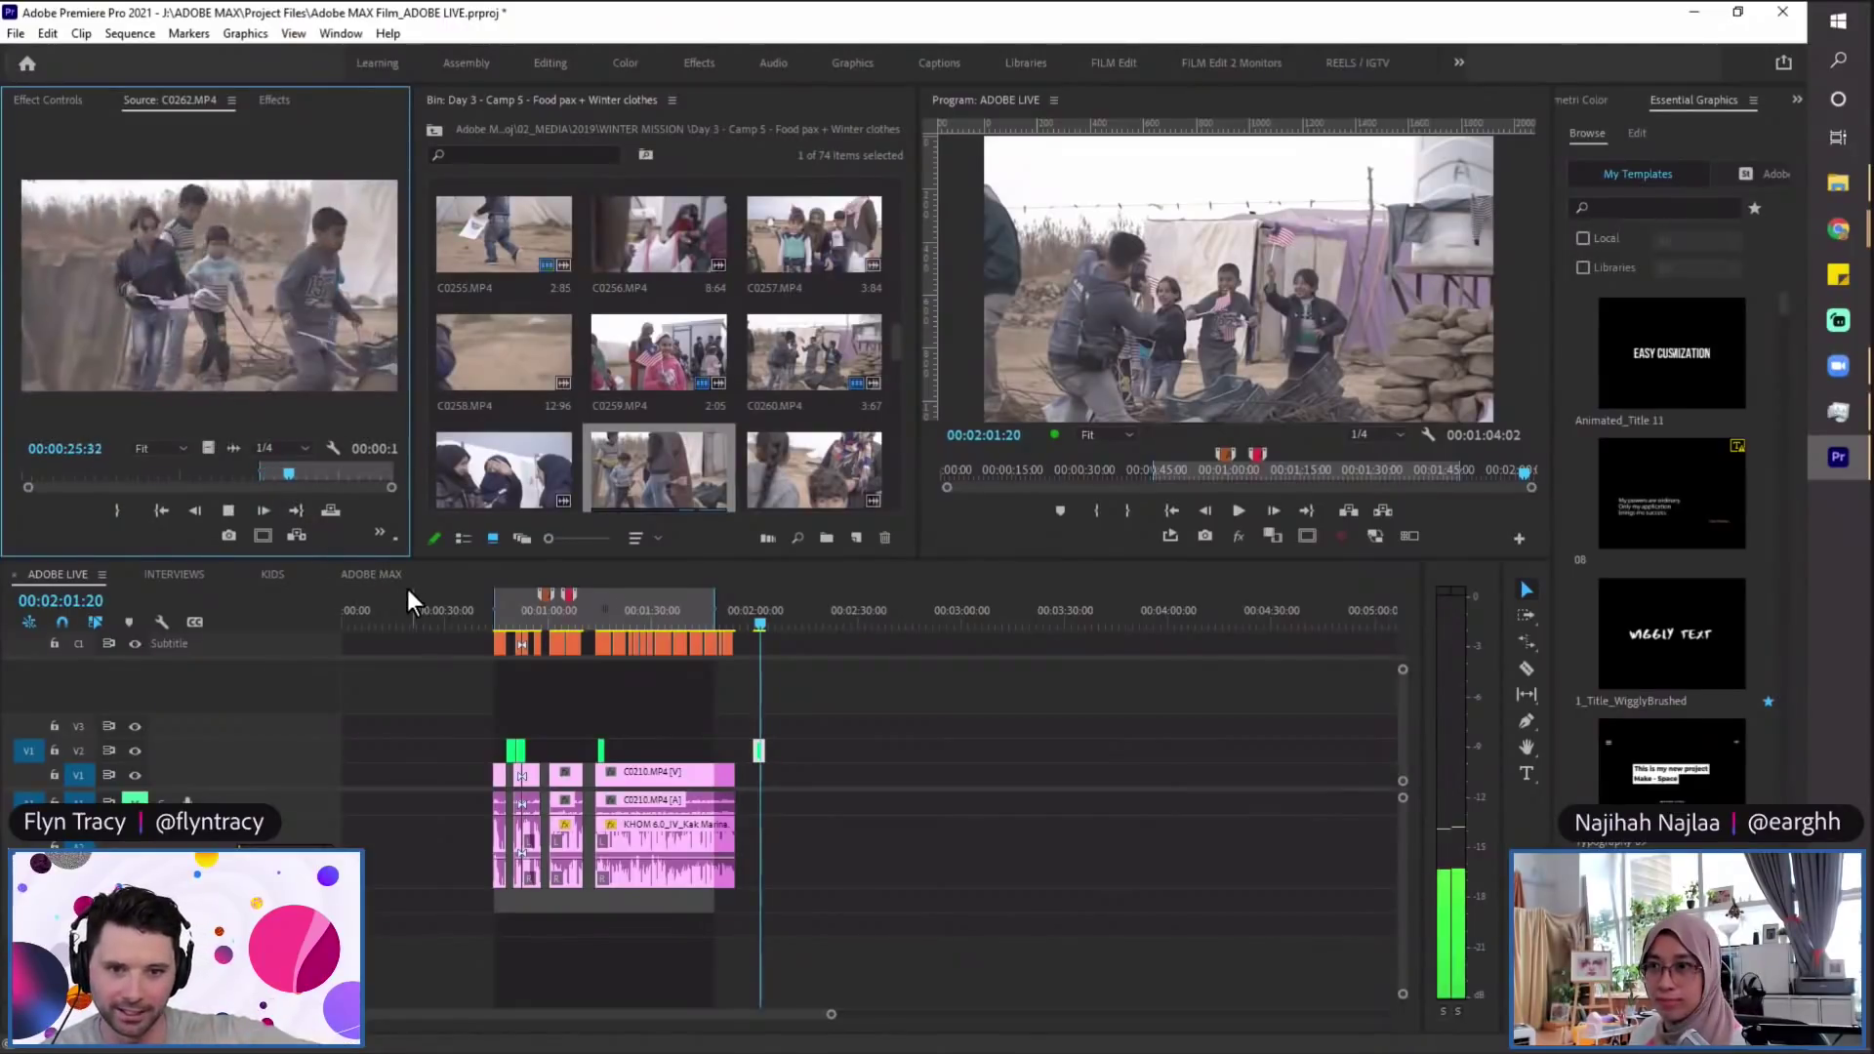
key(space)
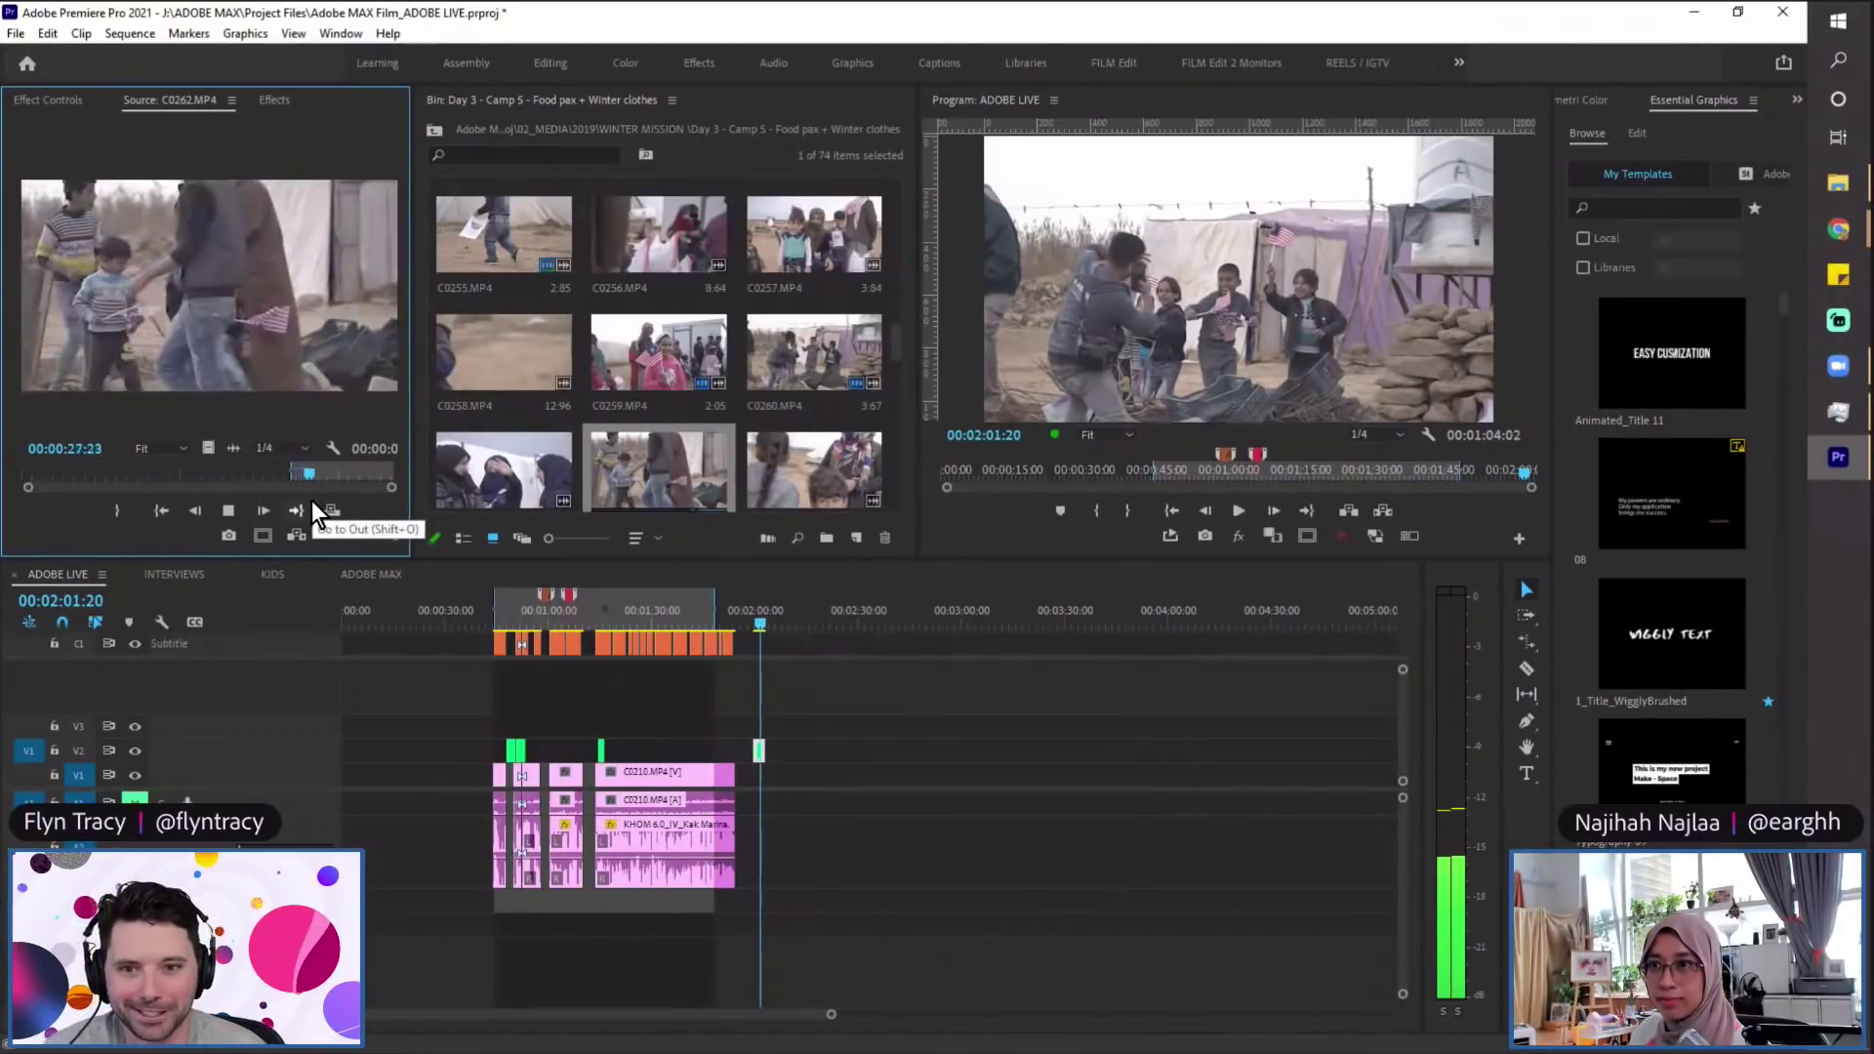
key(space)
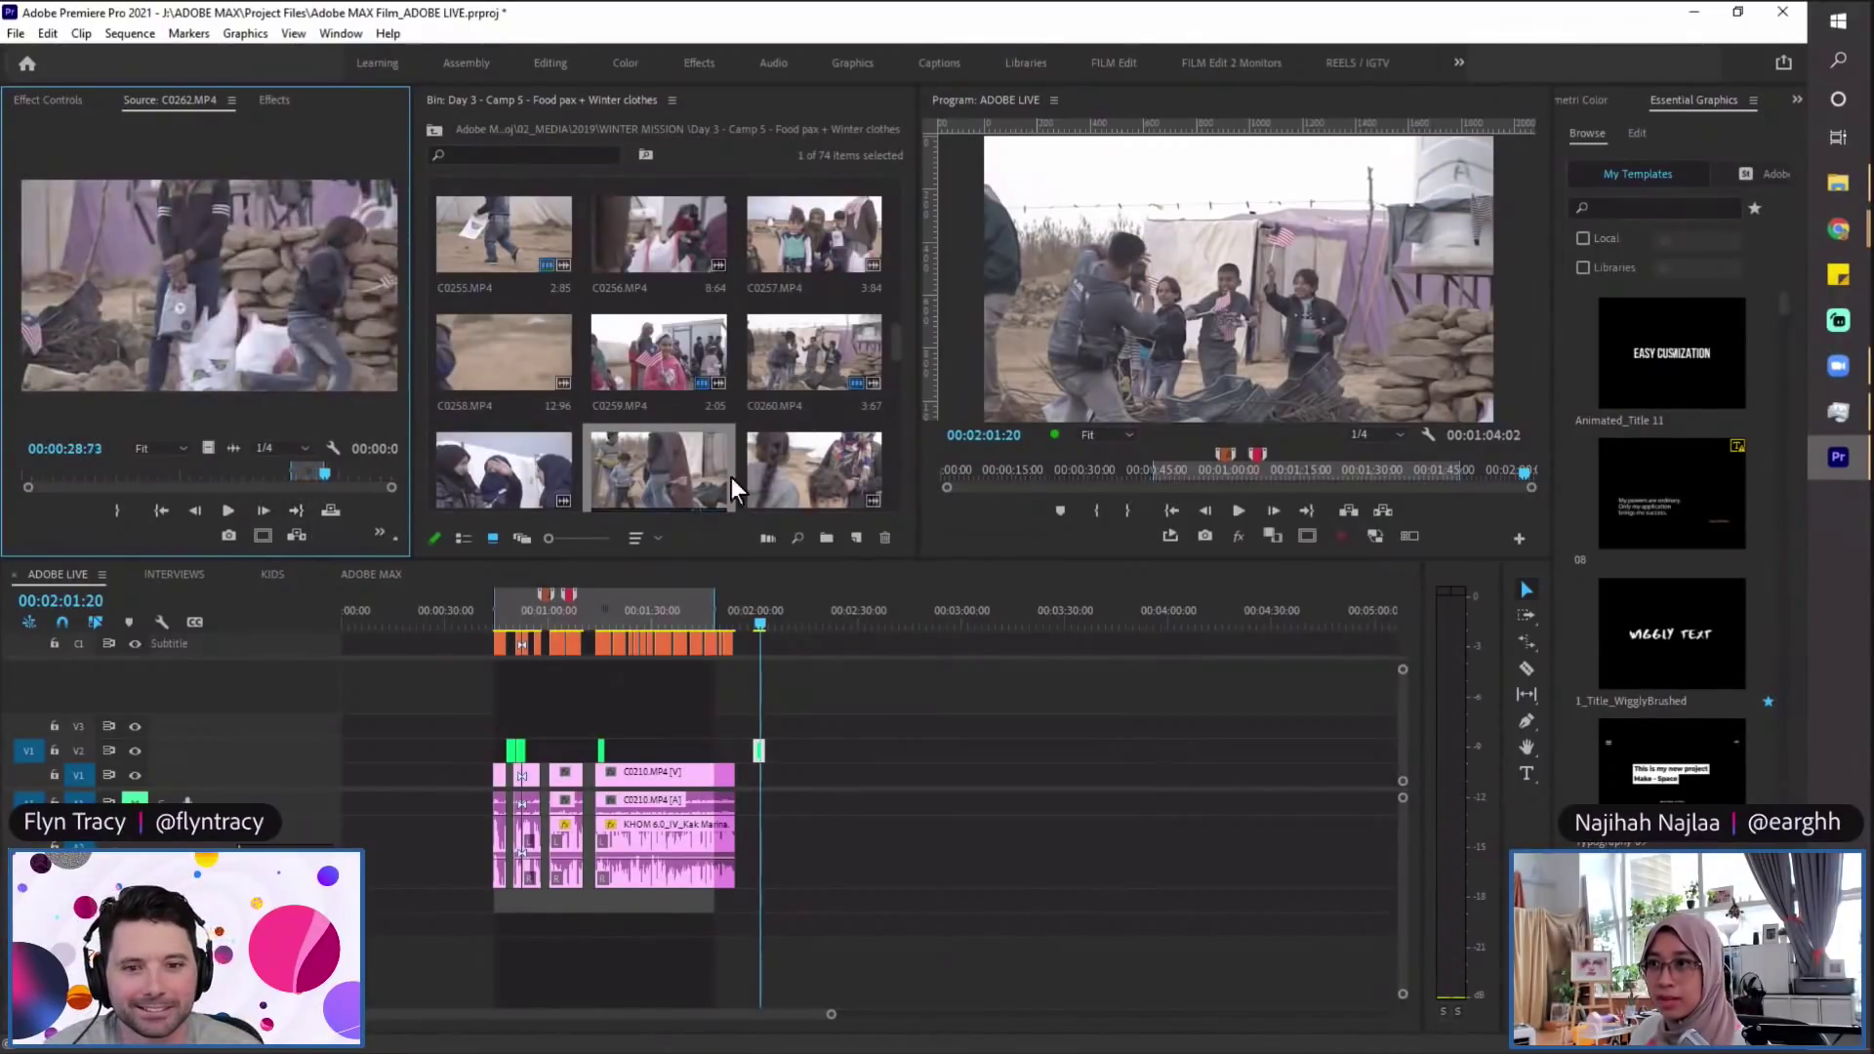
Step: Open C0263.MP4 for preview, and check the C0260.MP4 clip on V2 and the empty space before the interview
double_click(799, 468)
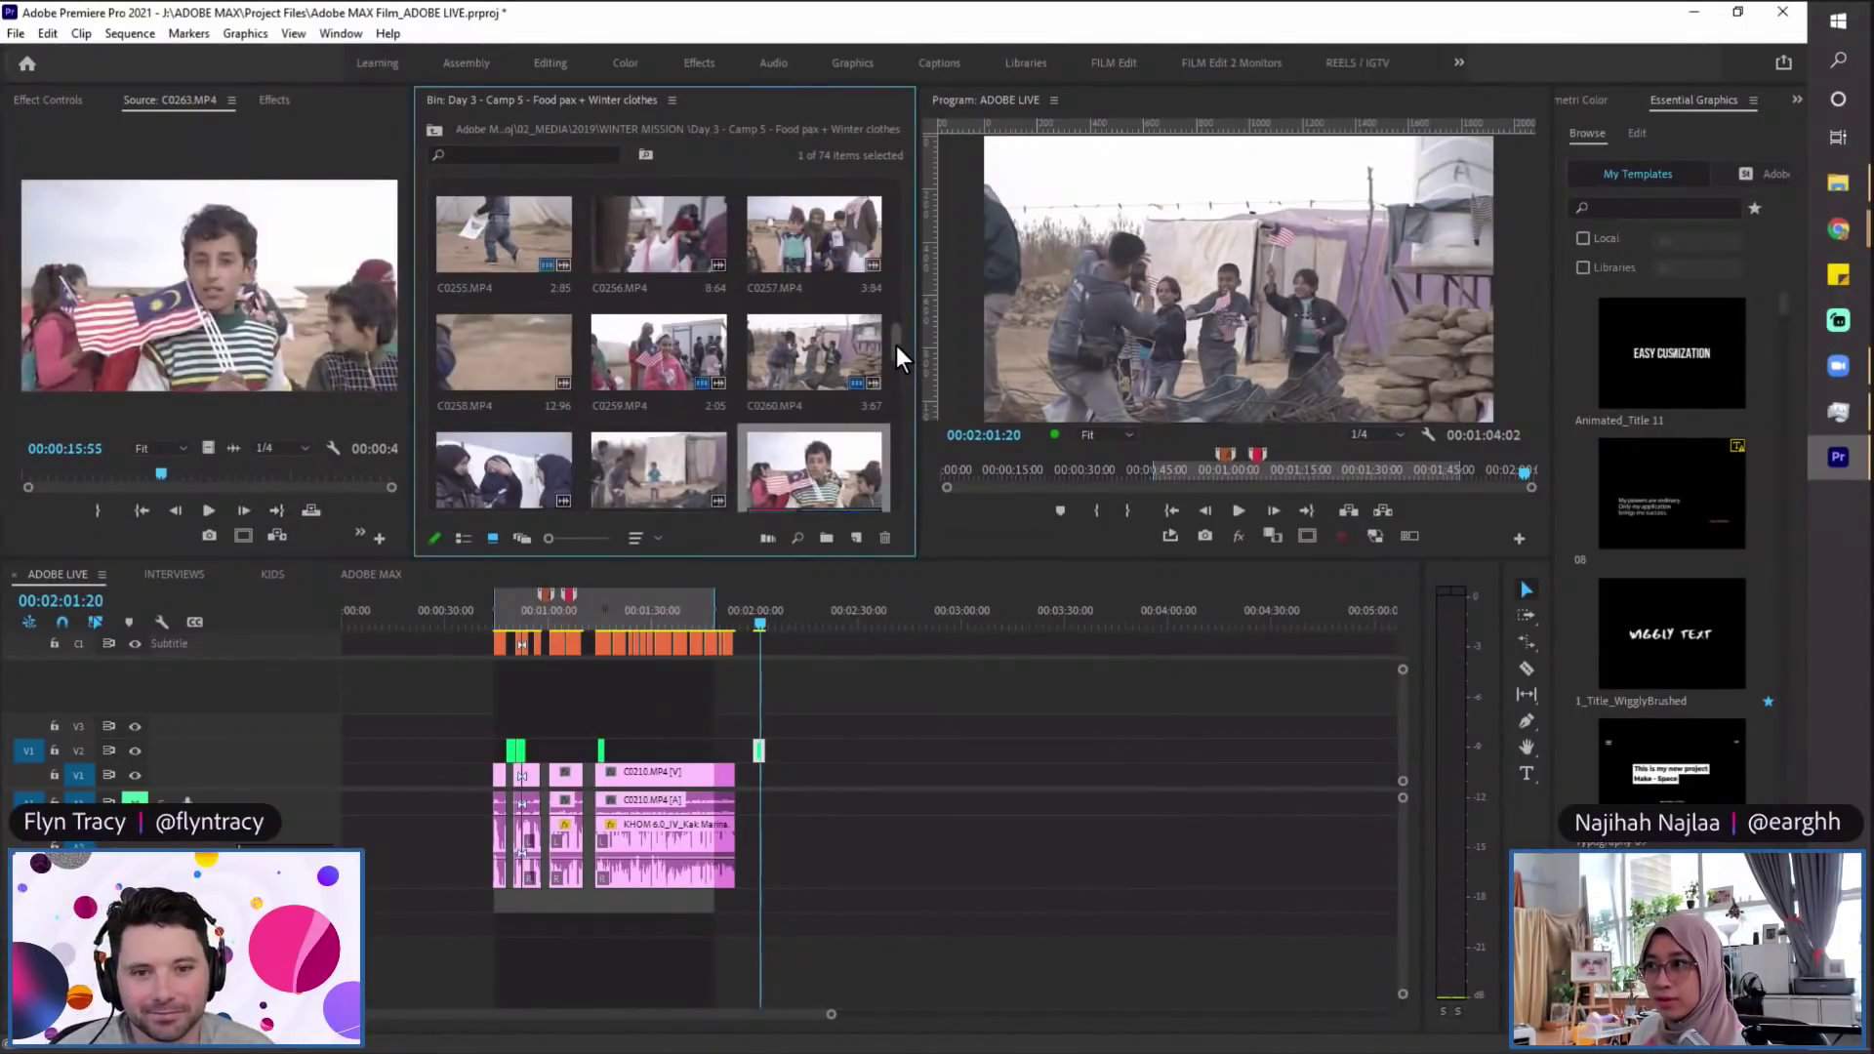
click(751, 611)
key(=)
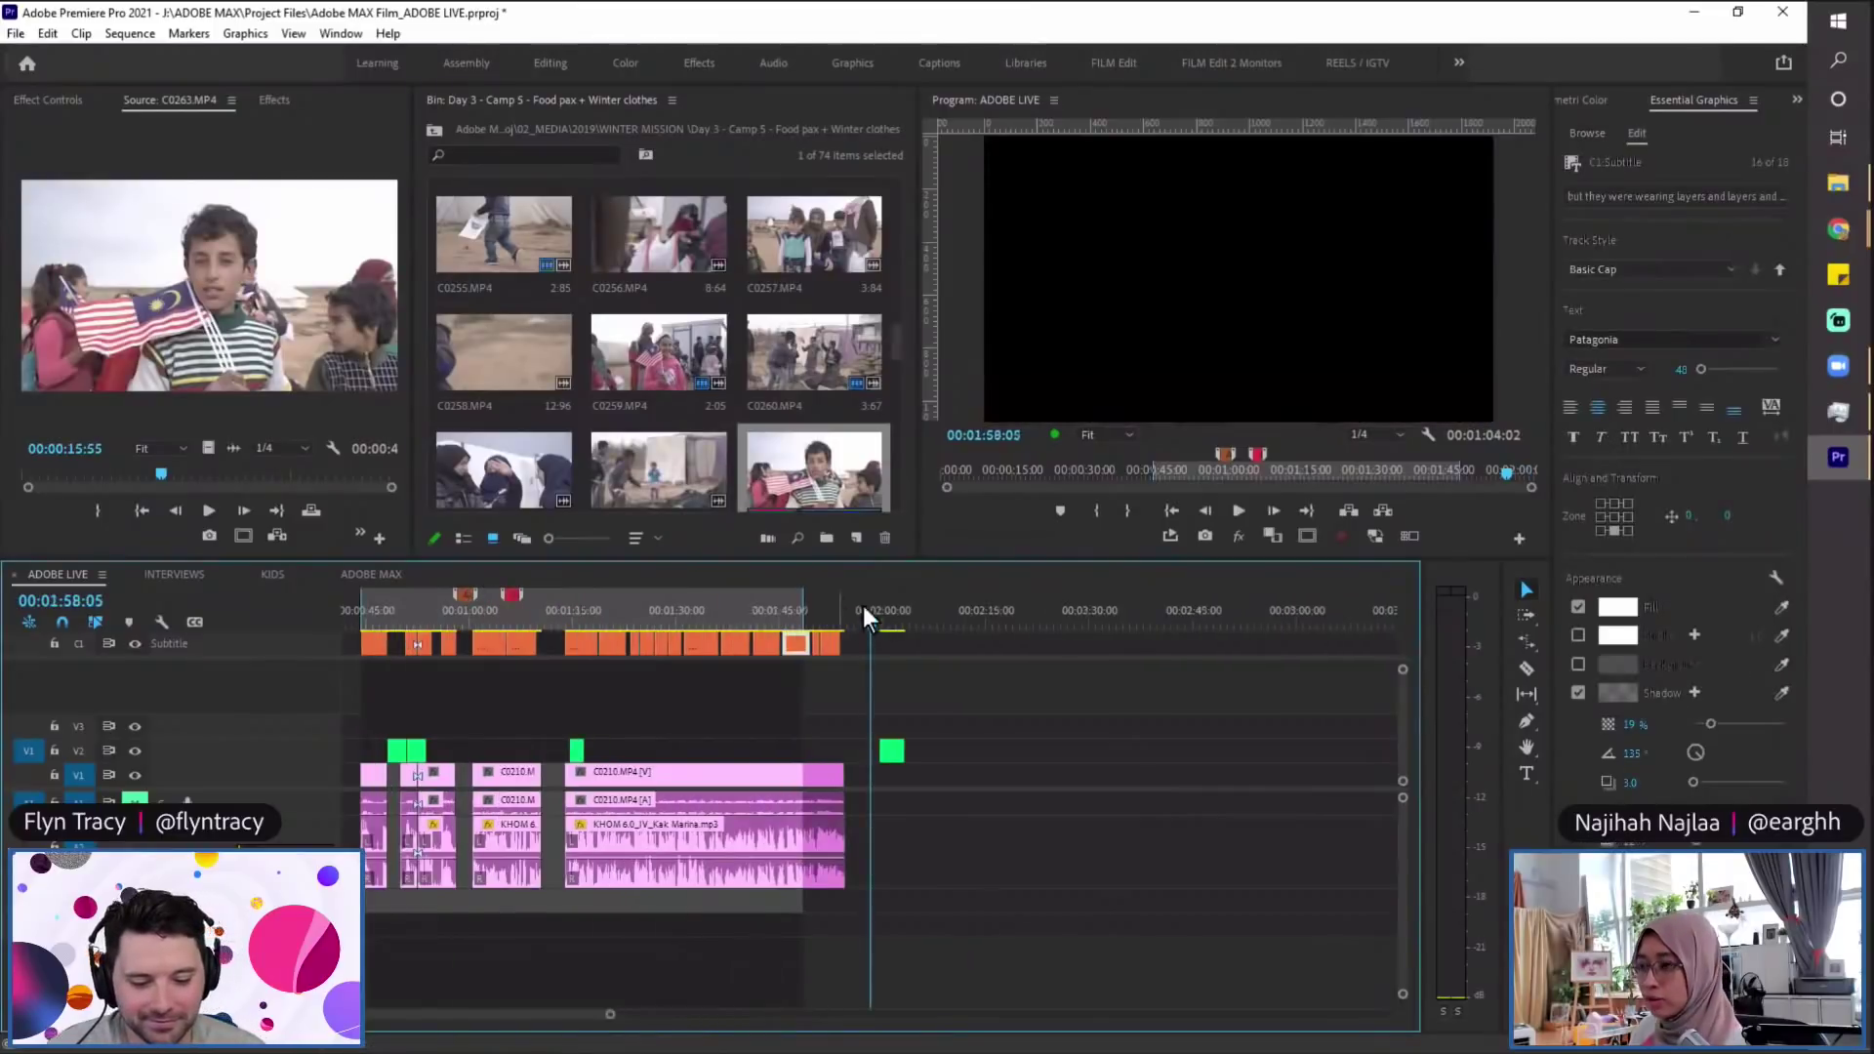
scroll(880, 676, down, 2)
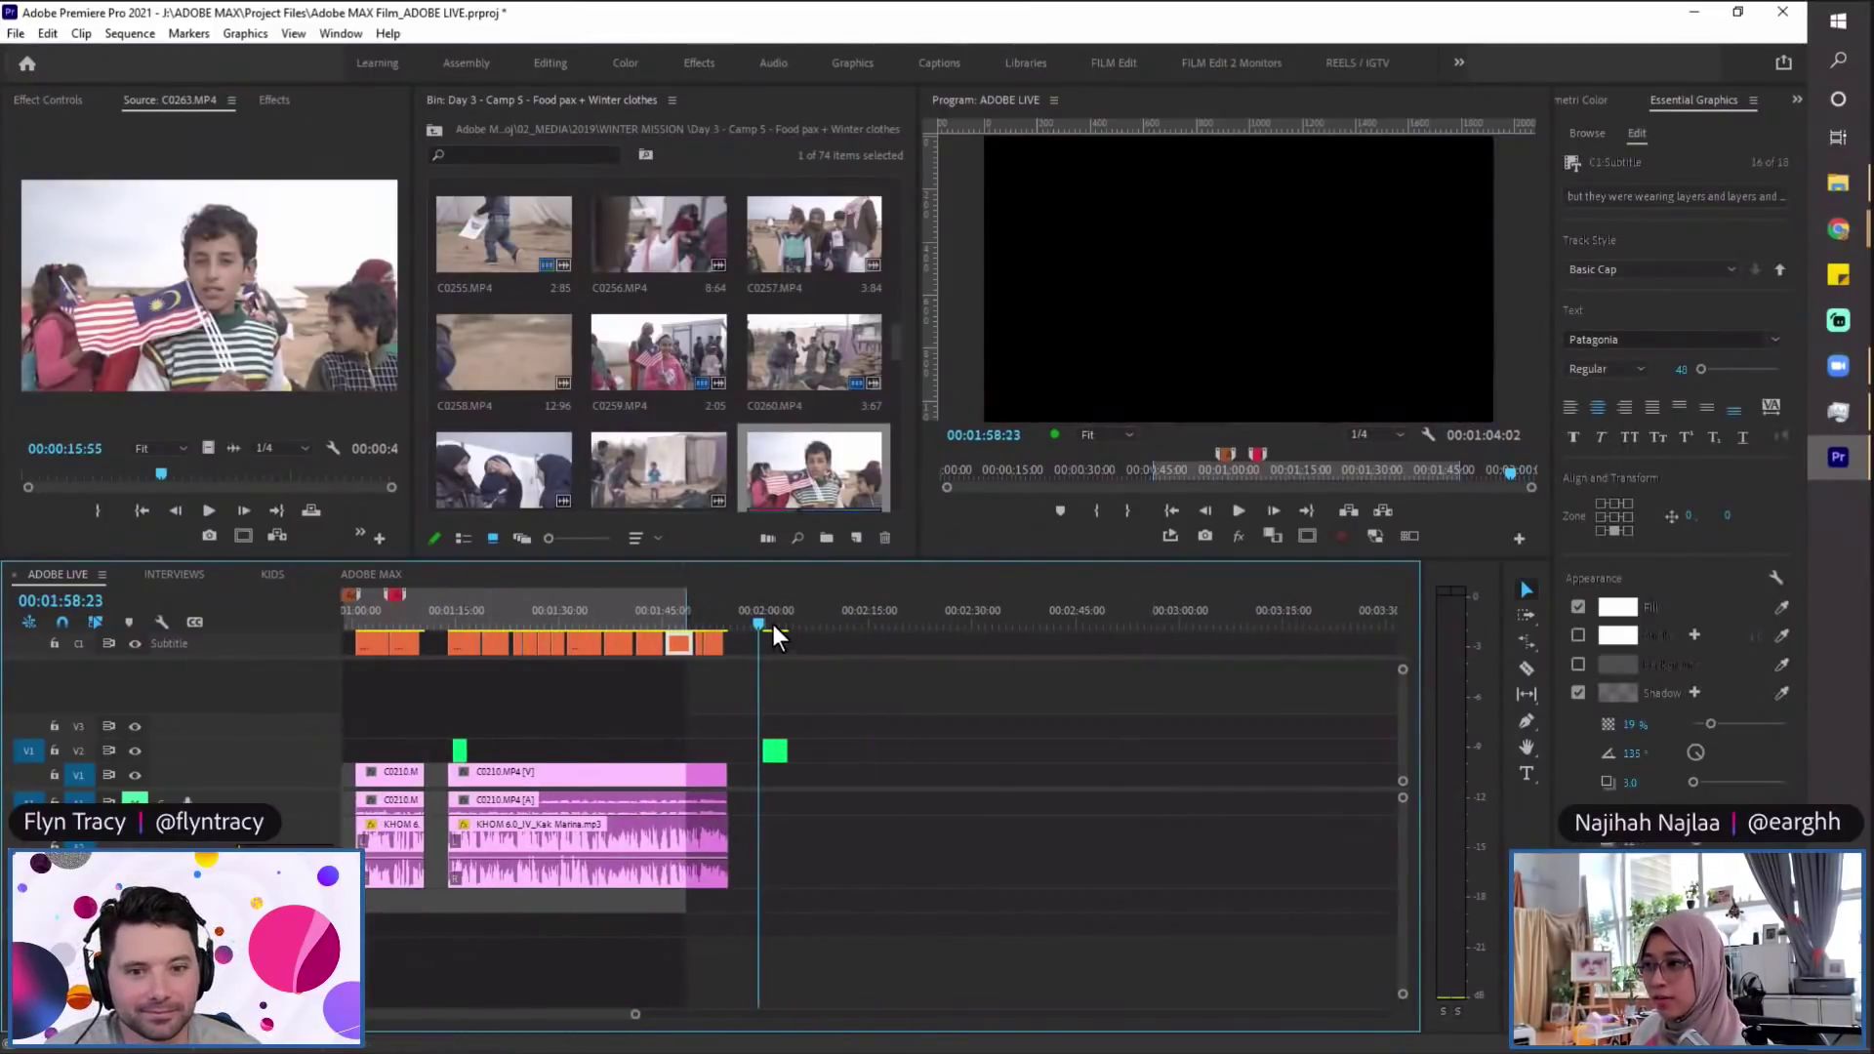
click(778, 622)
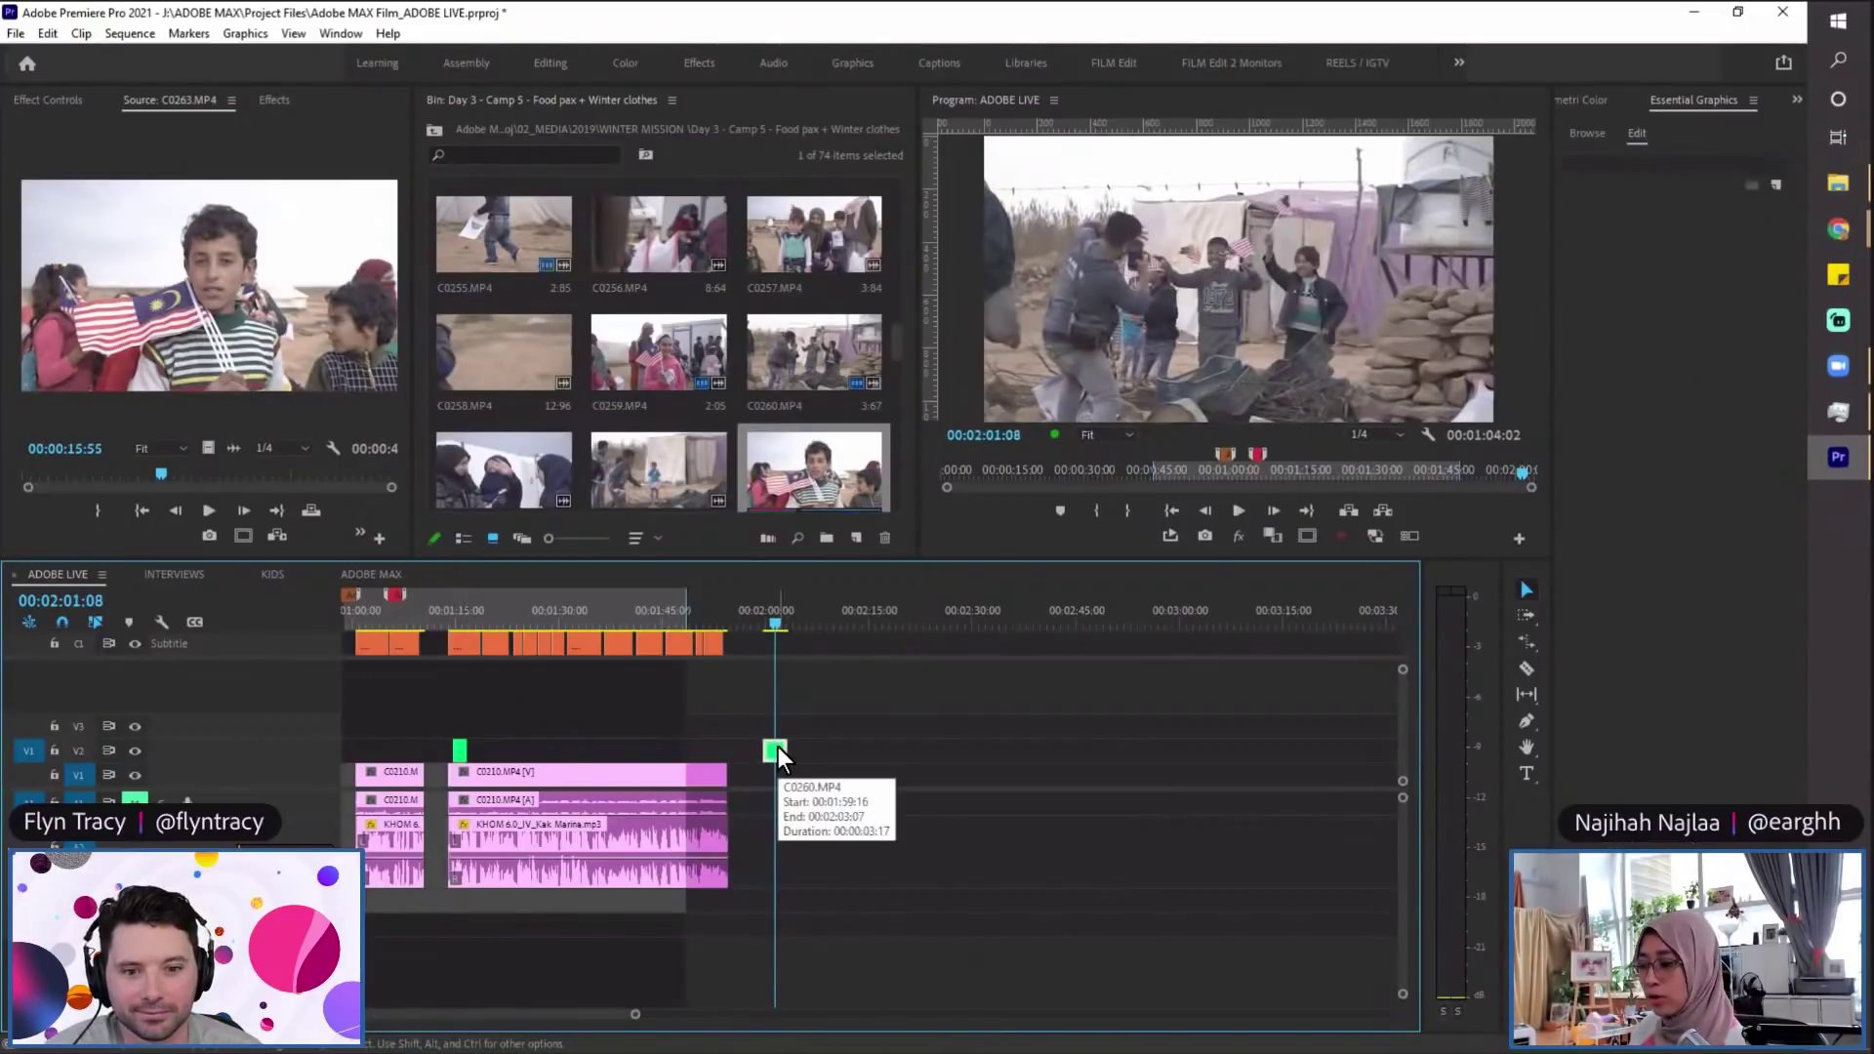
key(-)
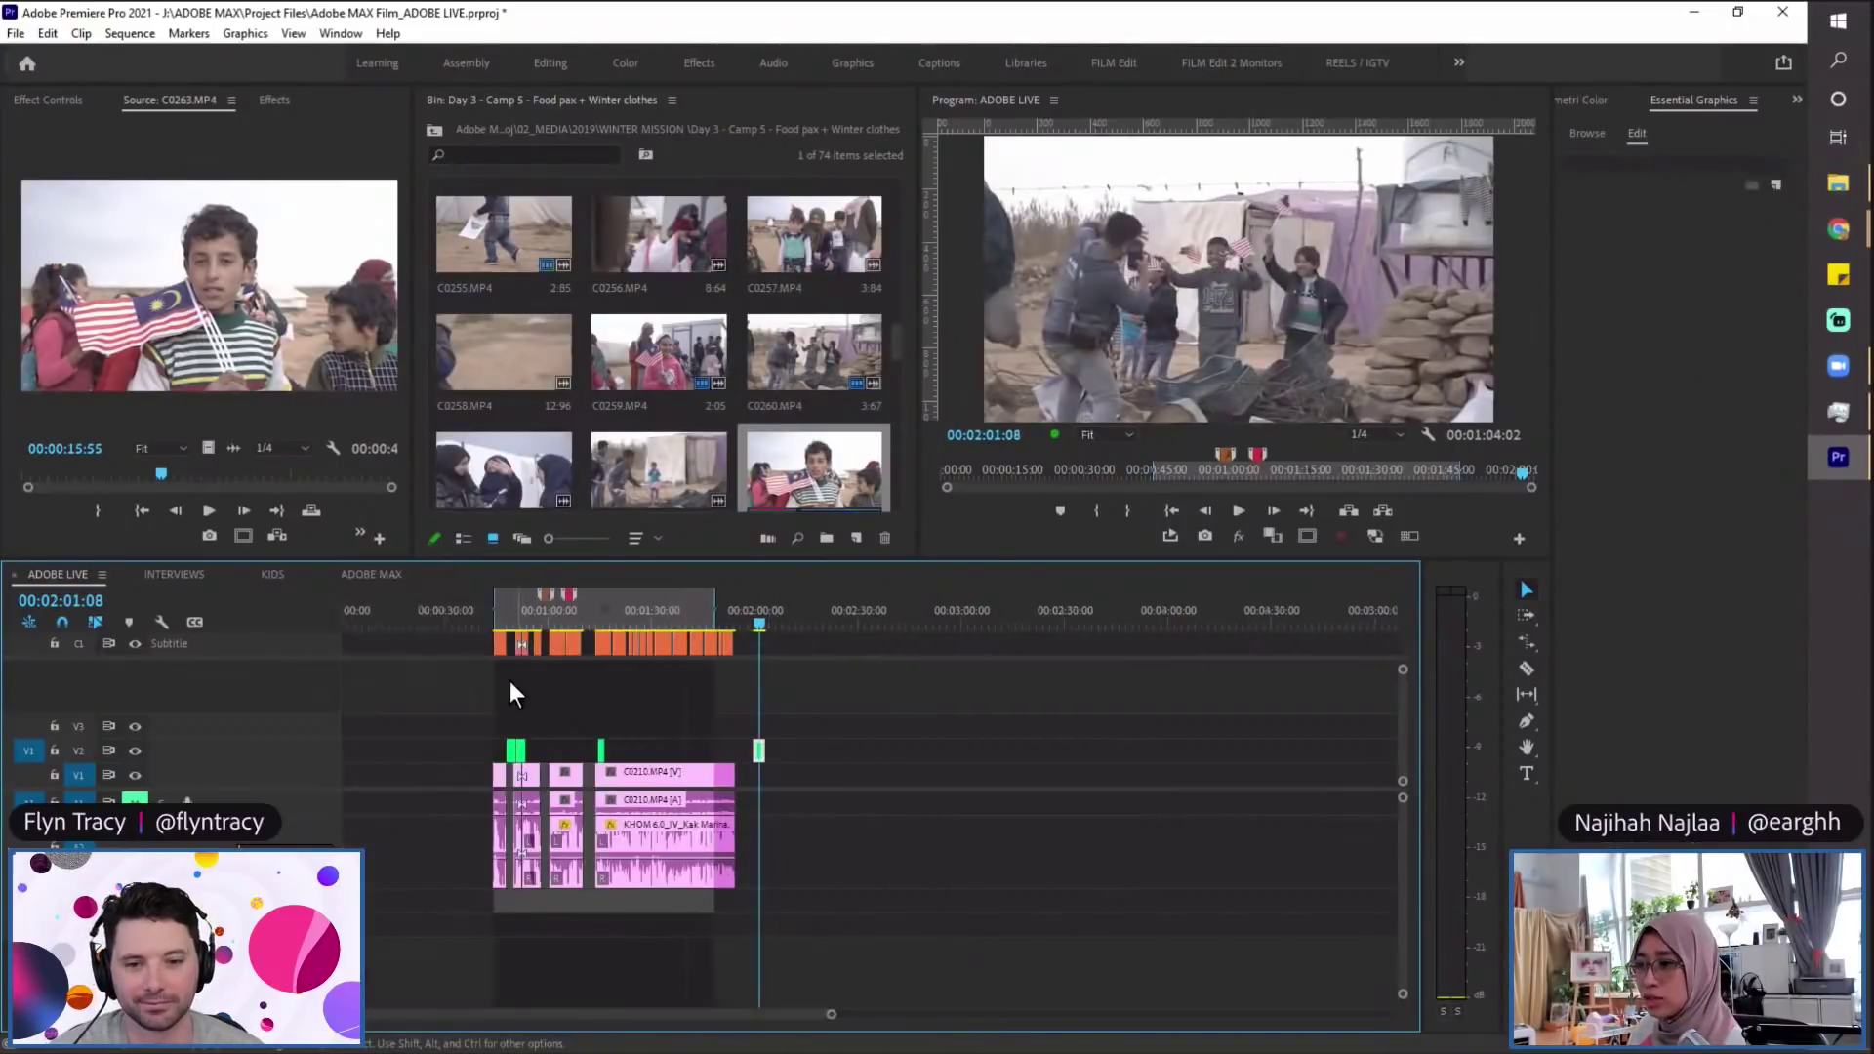
click(470, 623)
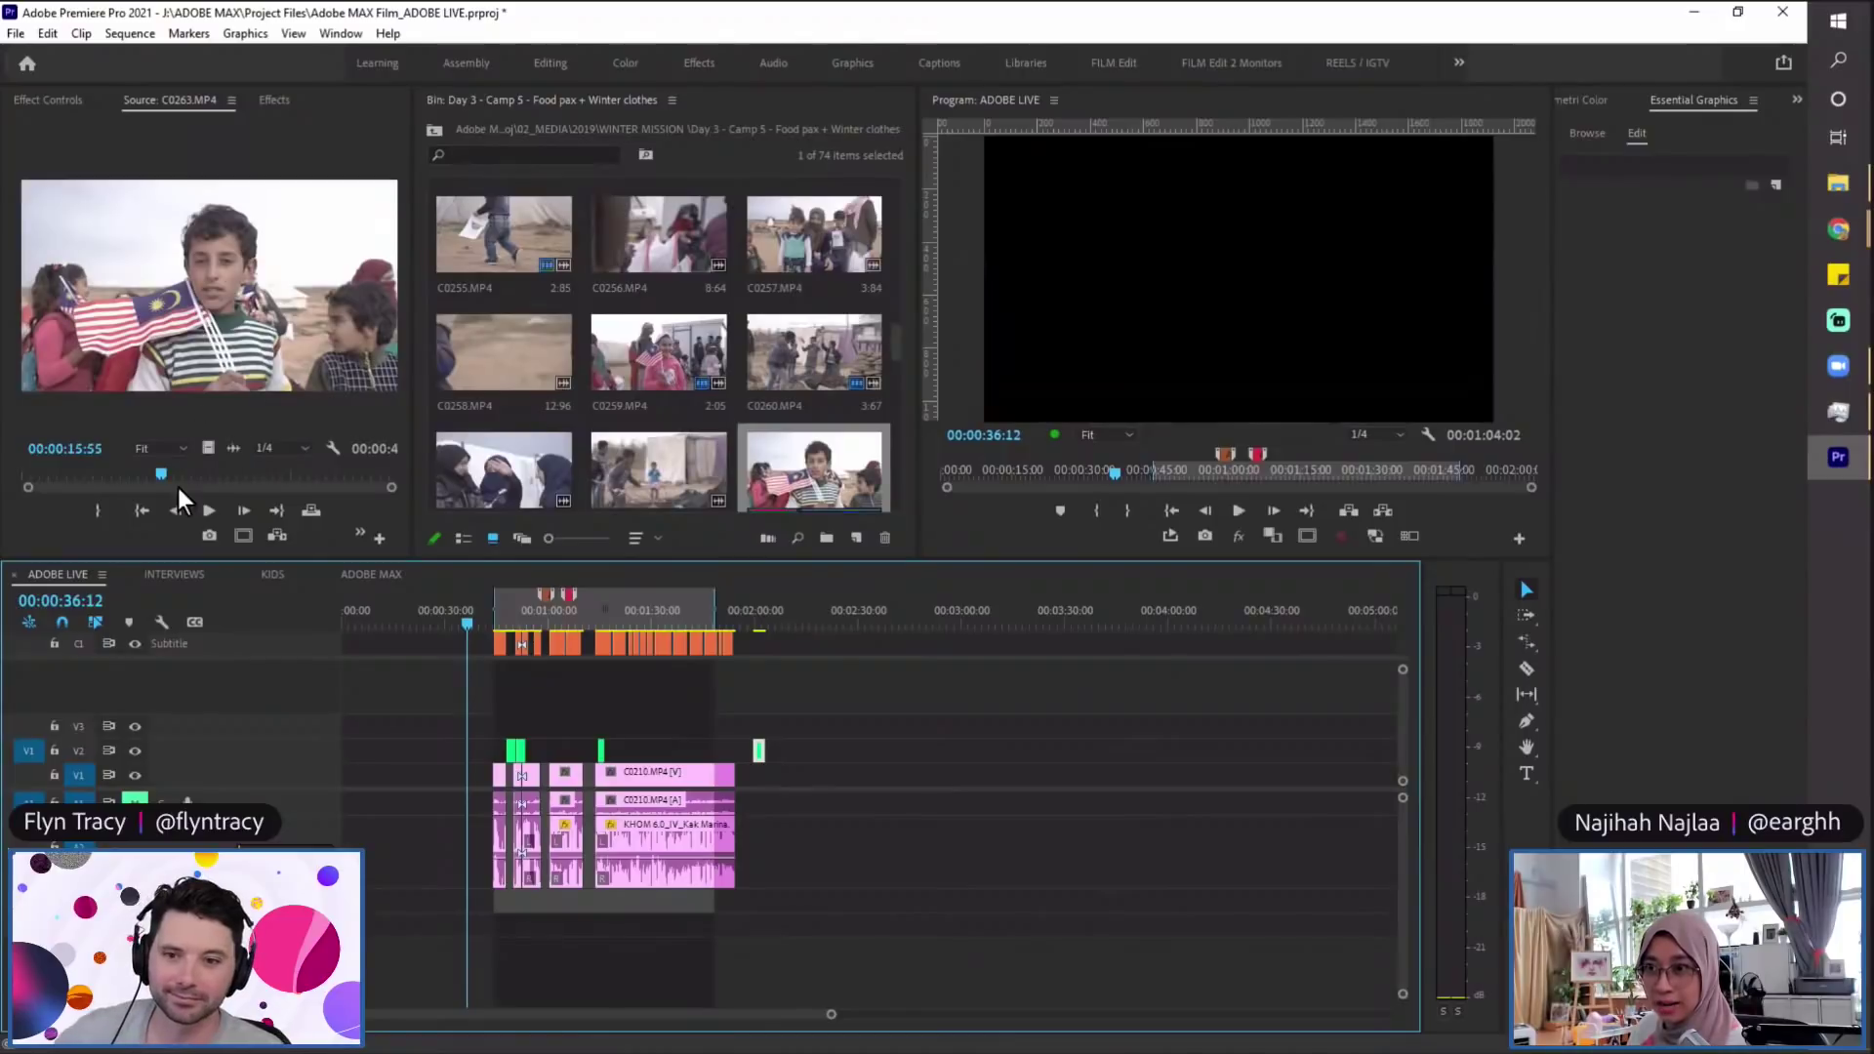
Step: Mark a short range in C0263.MP4 from 00:00:13:25 to 00:00:14:49
click(143, 477)
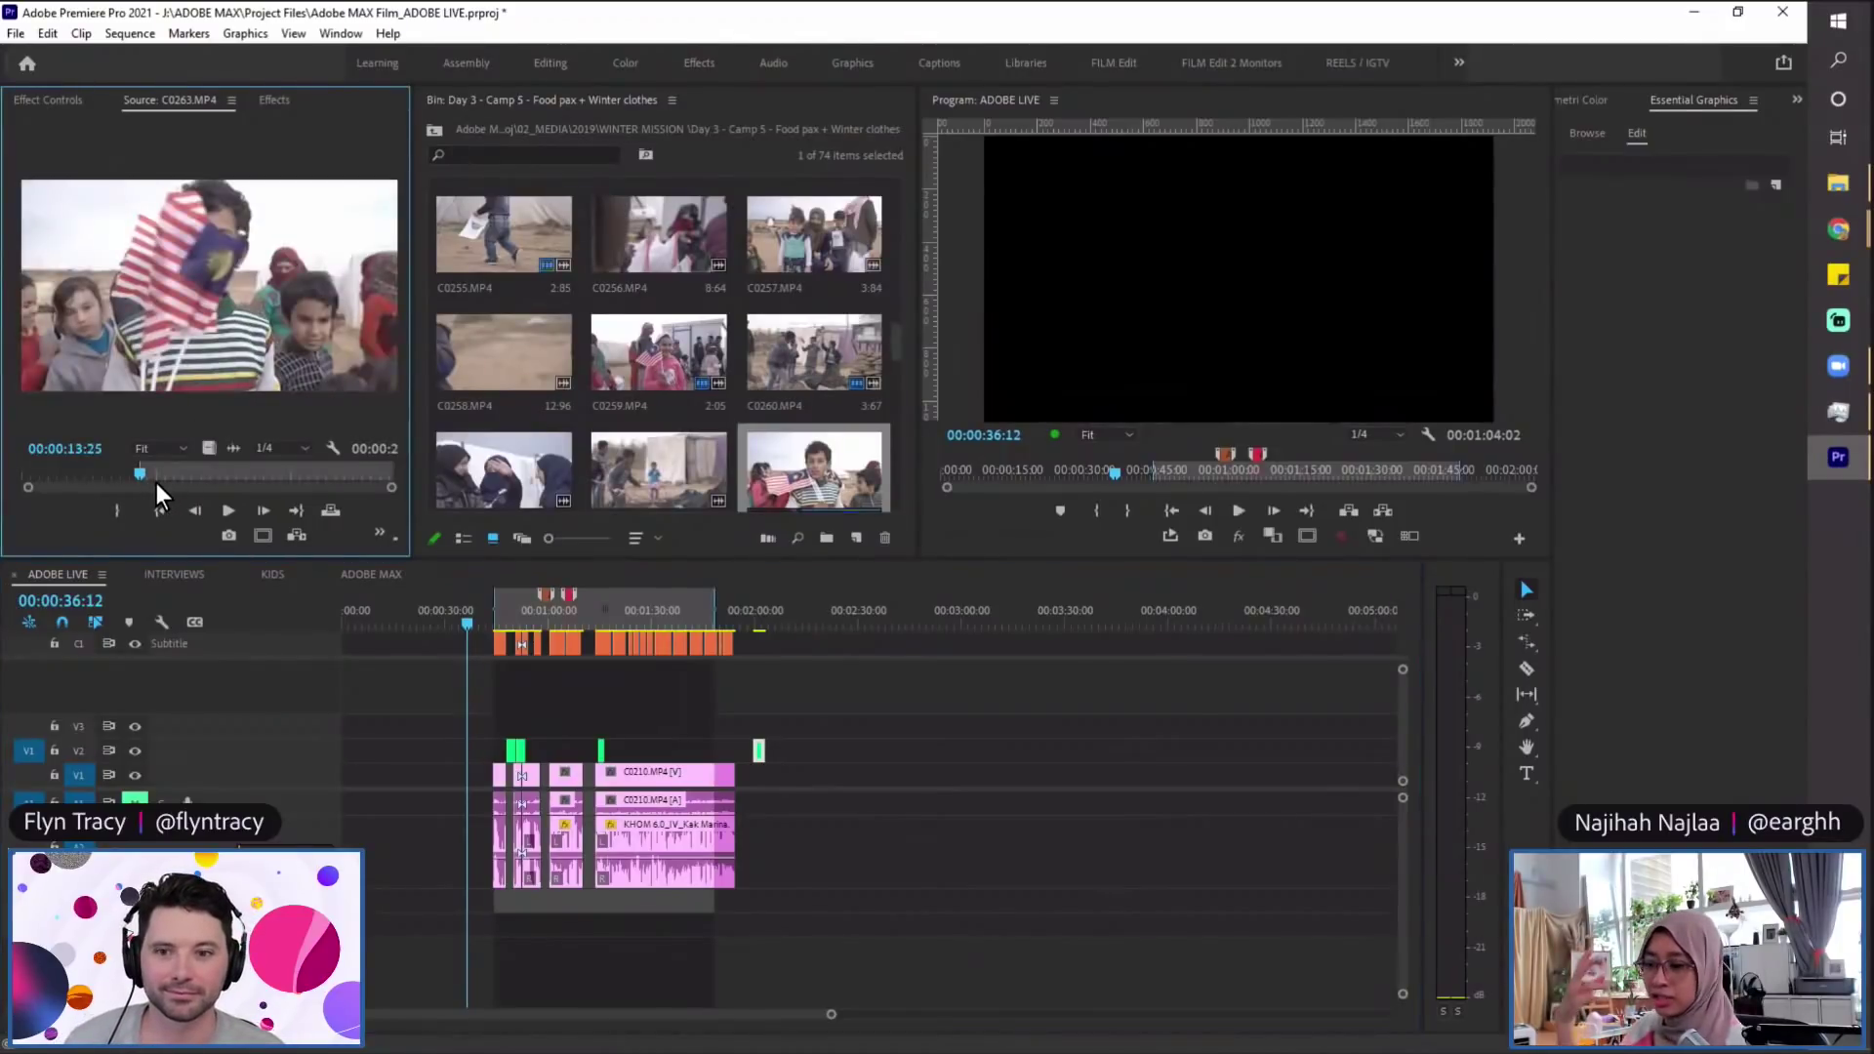
key(space)
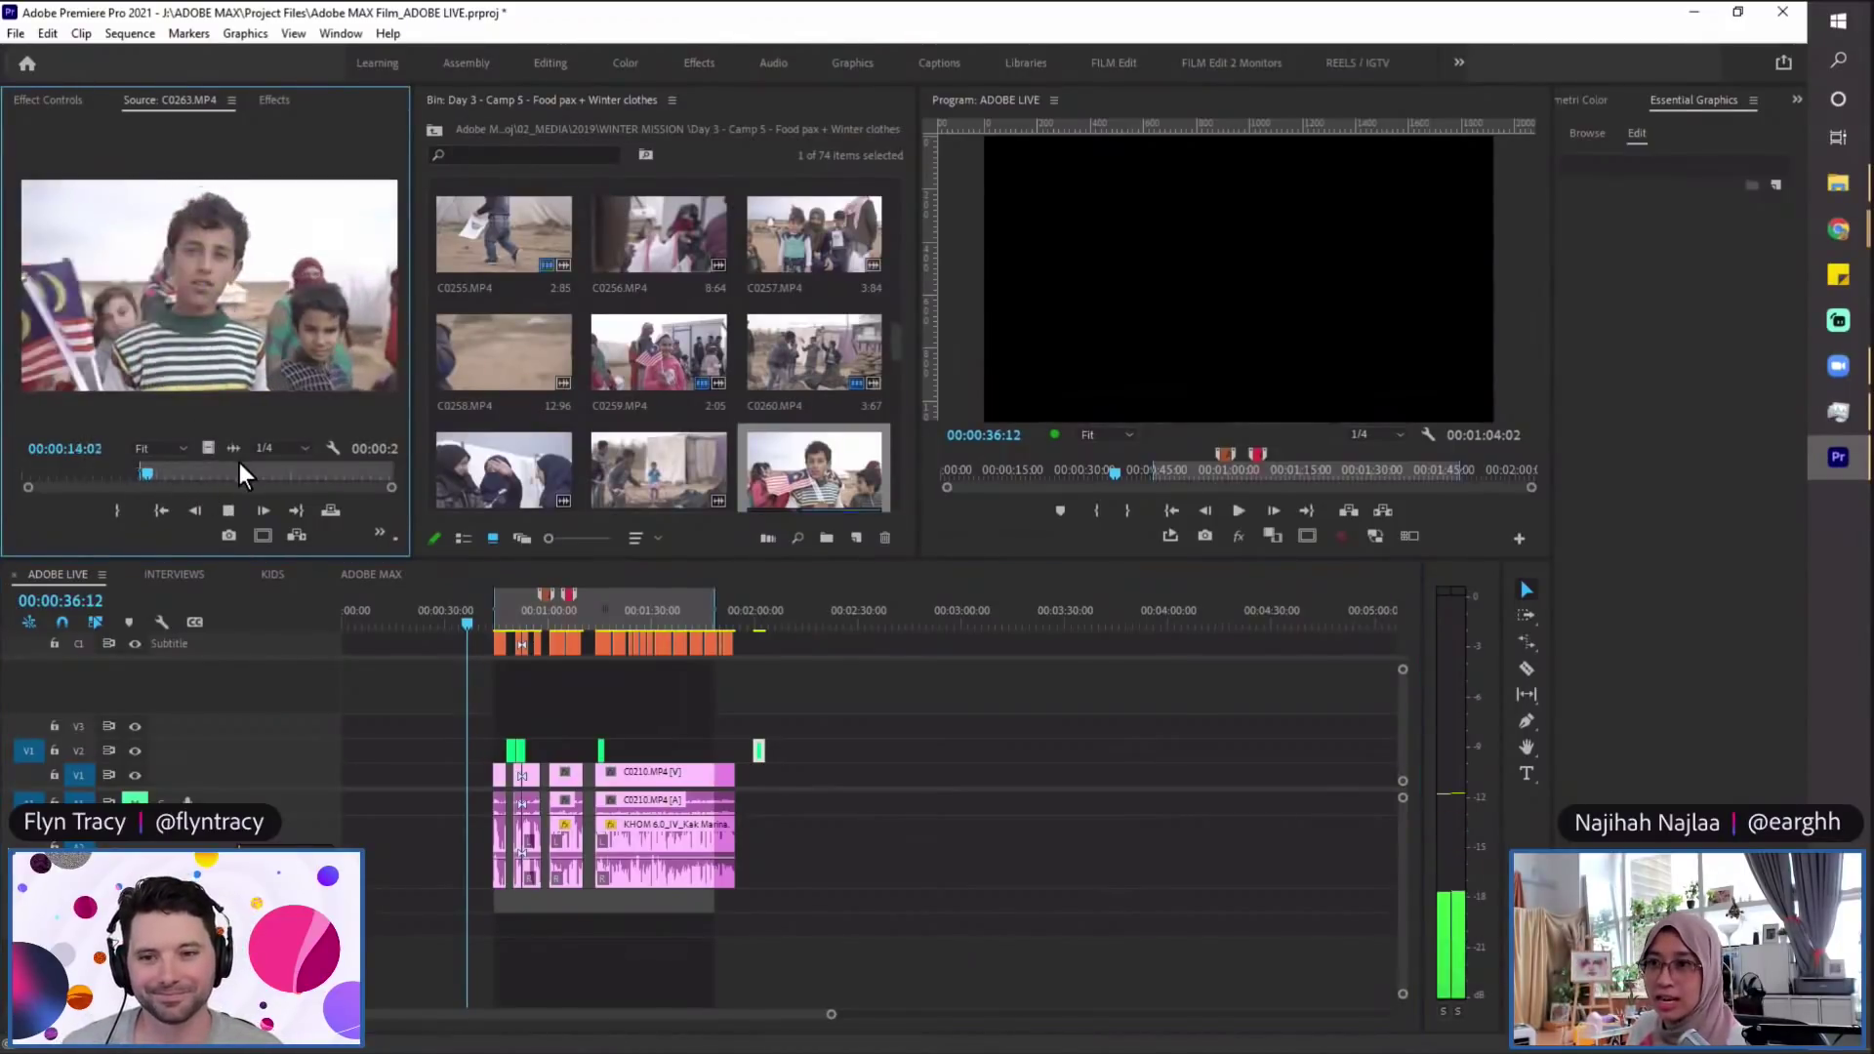
key(space)
Step: Place the marked C0263.MP4 video on V1 at about 00:00:35:02, in the empty space before the interview, and check it
drag(210, 448, 463, 776)
click(463, 606)
key(equal)
key(equal)
key(minus)
click(590, 608)
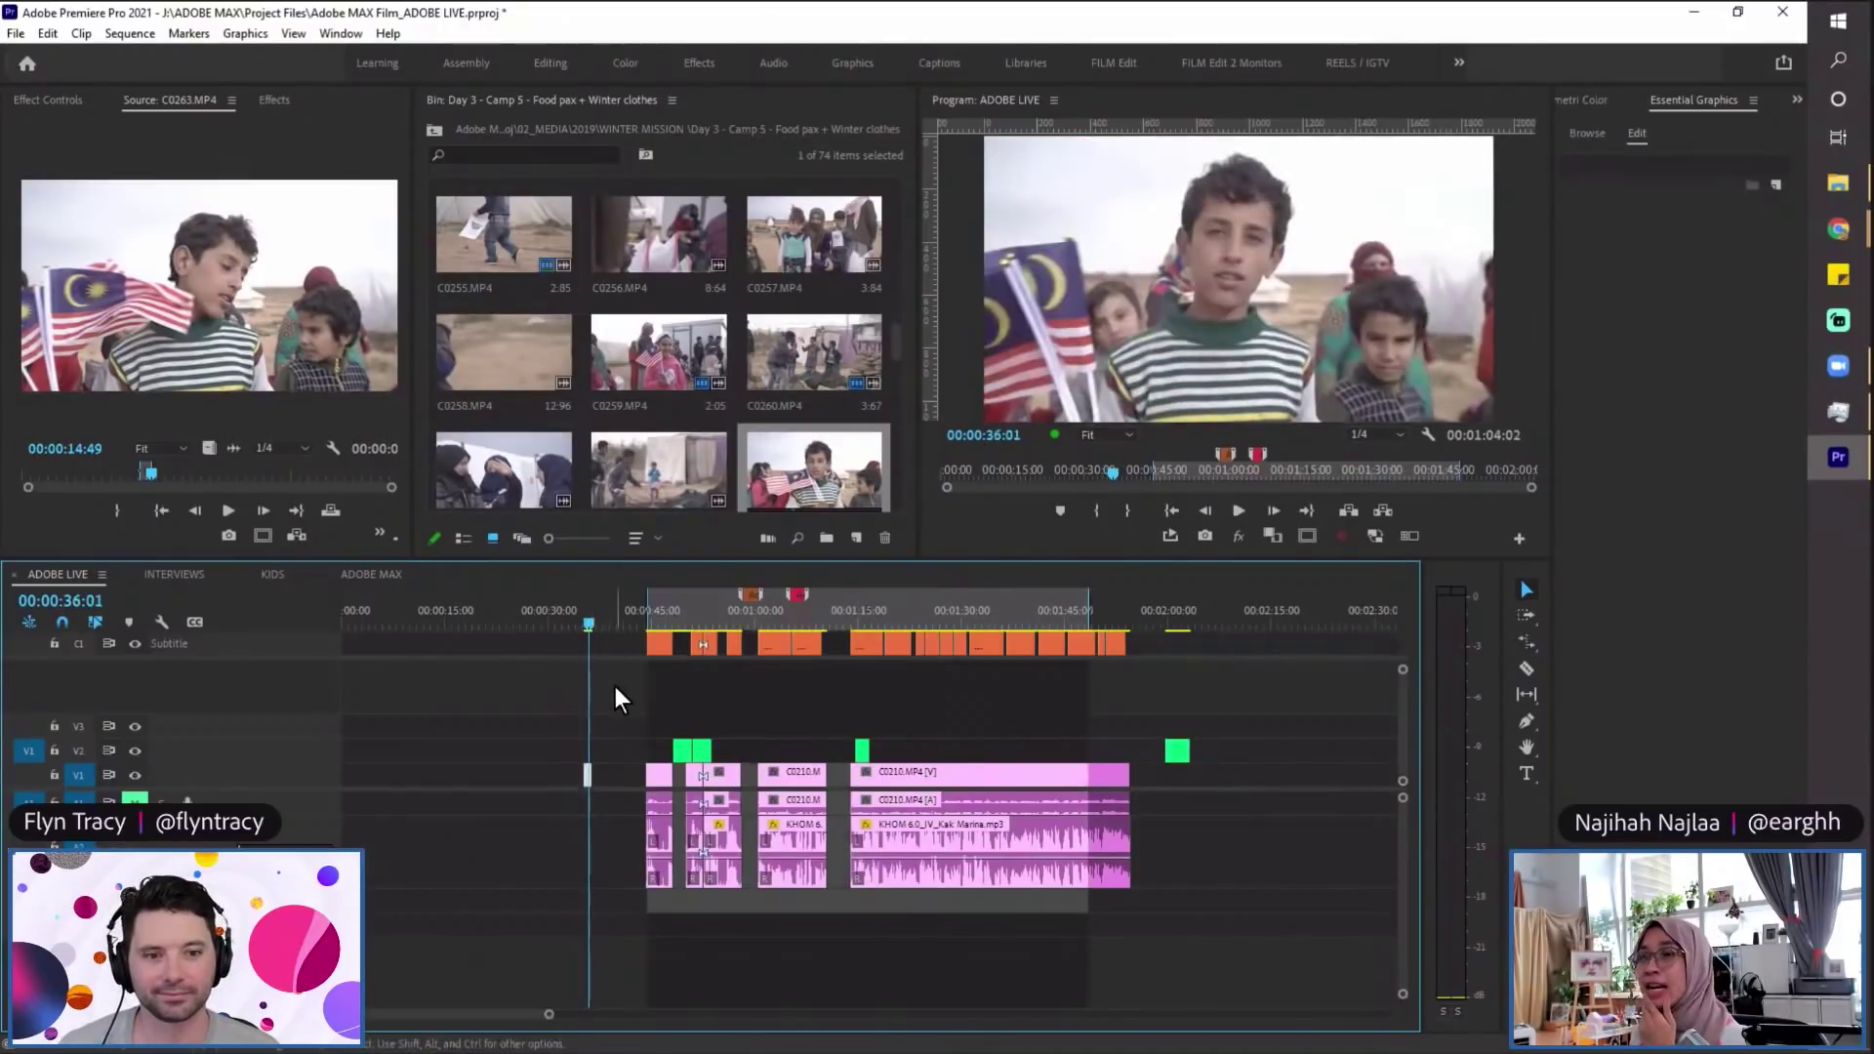
Step: Inspect the C0259.MP4 clip on V2 at 00:01:15:16, and return to the start of the C0263.MP4 clip before the interview
drag(883, 611, 865, 618)
key(equal)
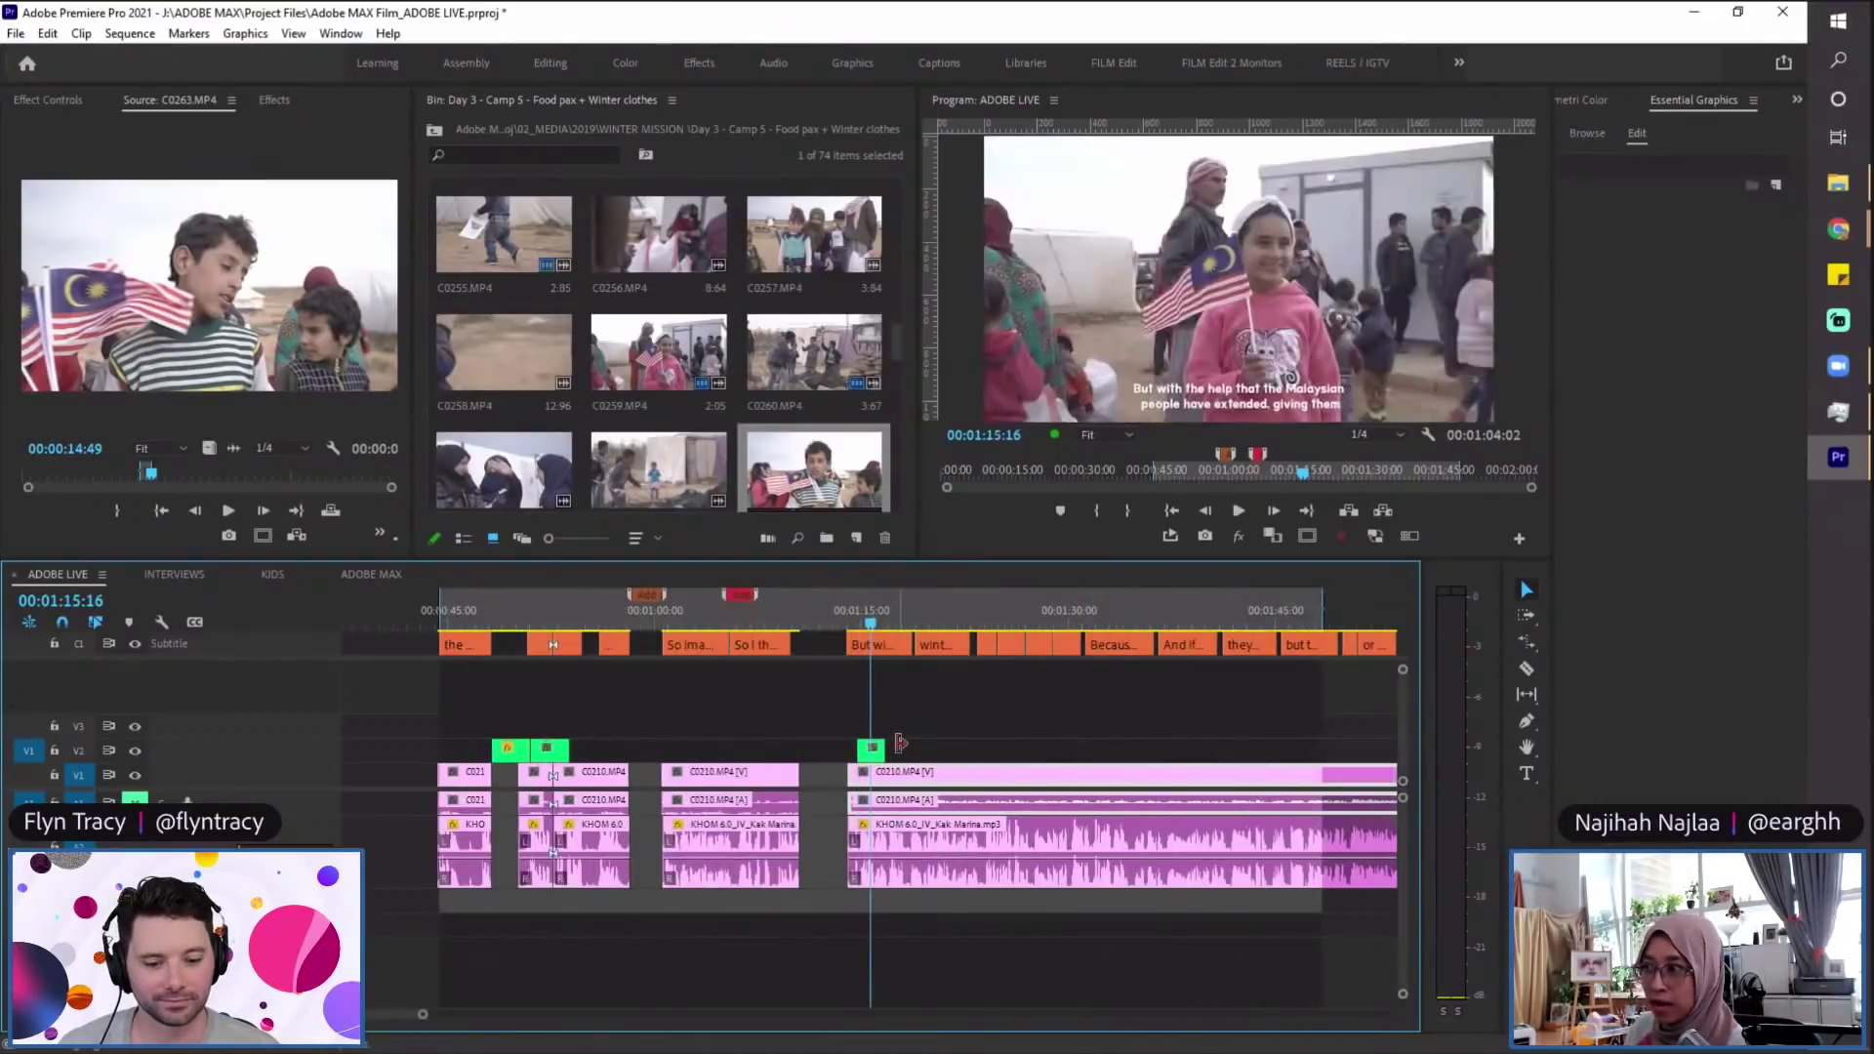
key(equal)
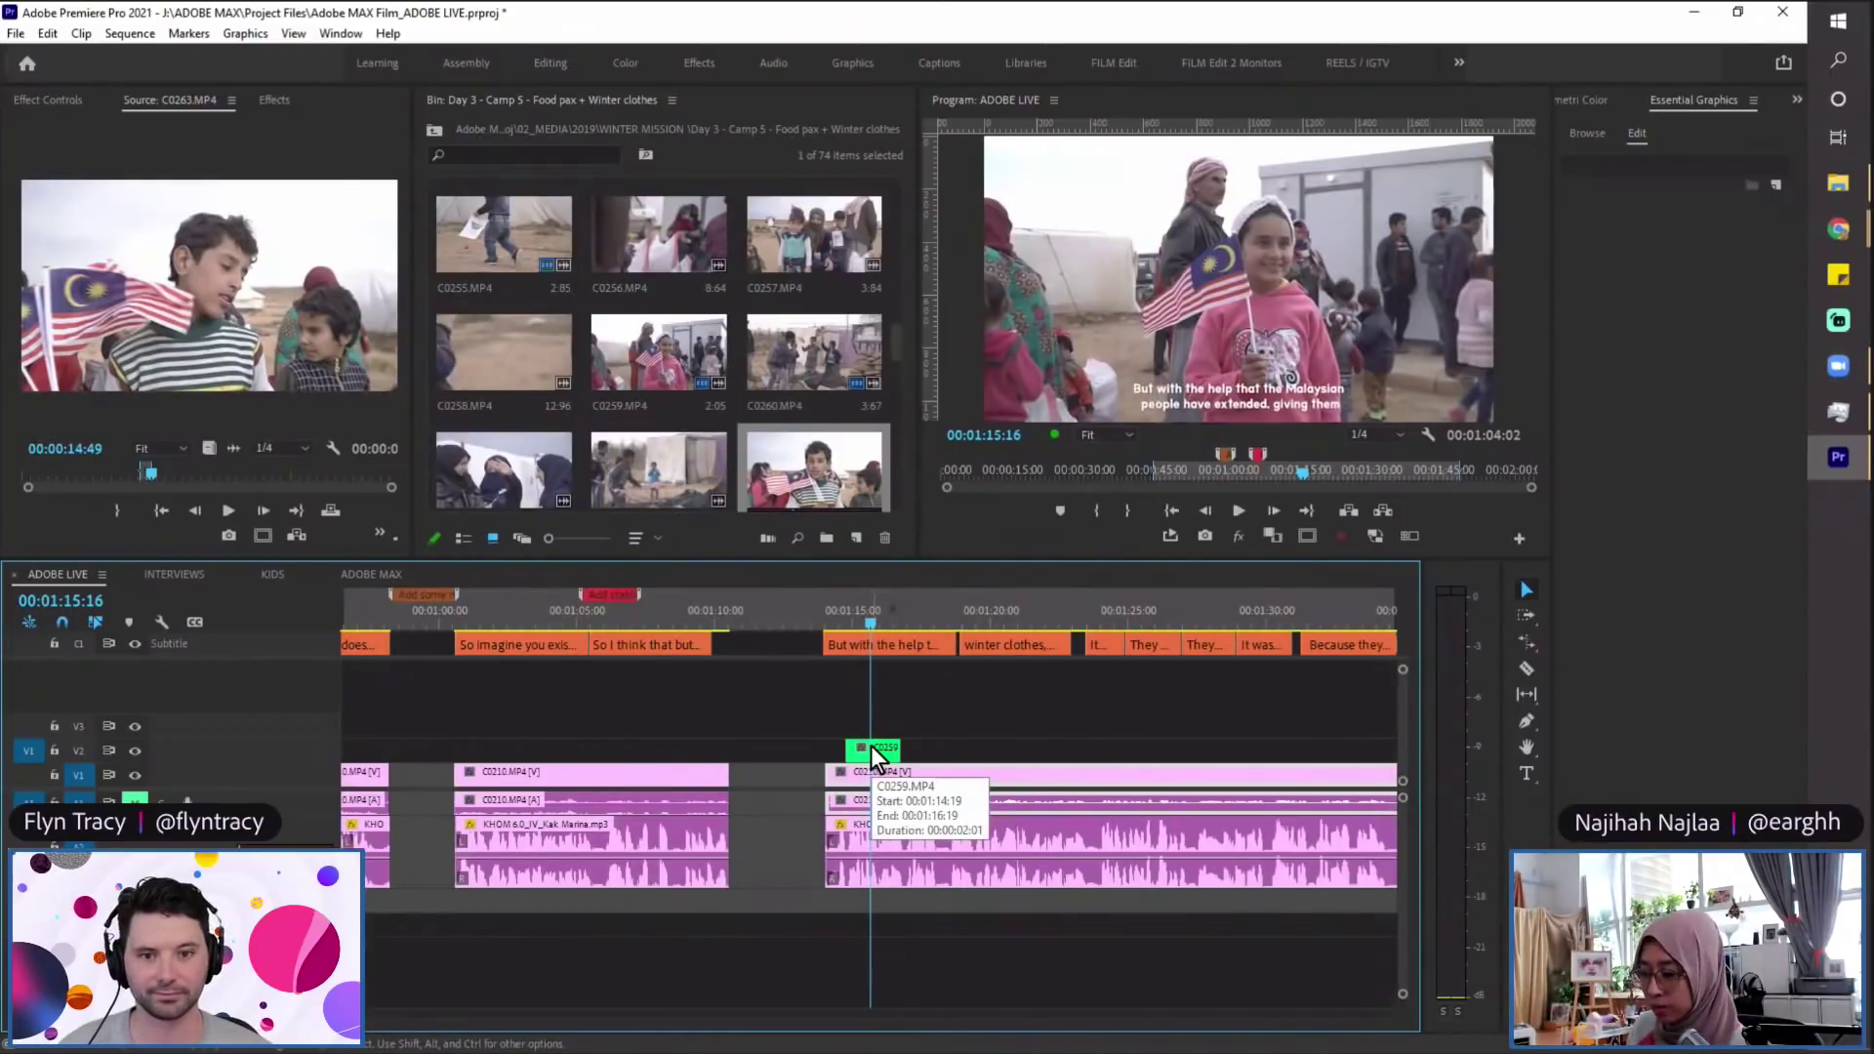
key(minus)
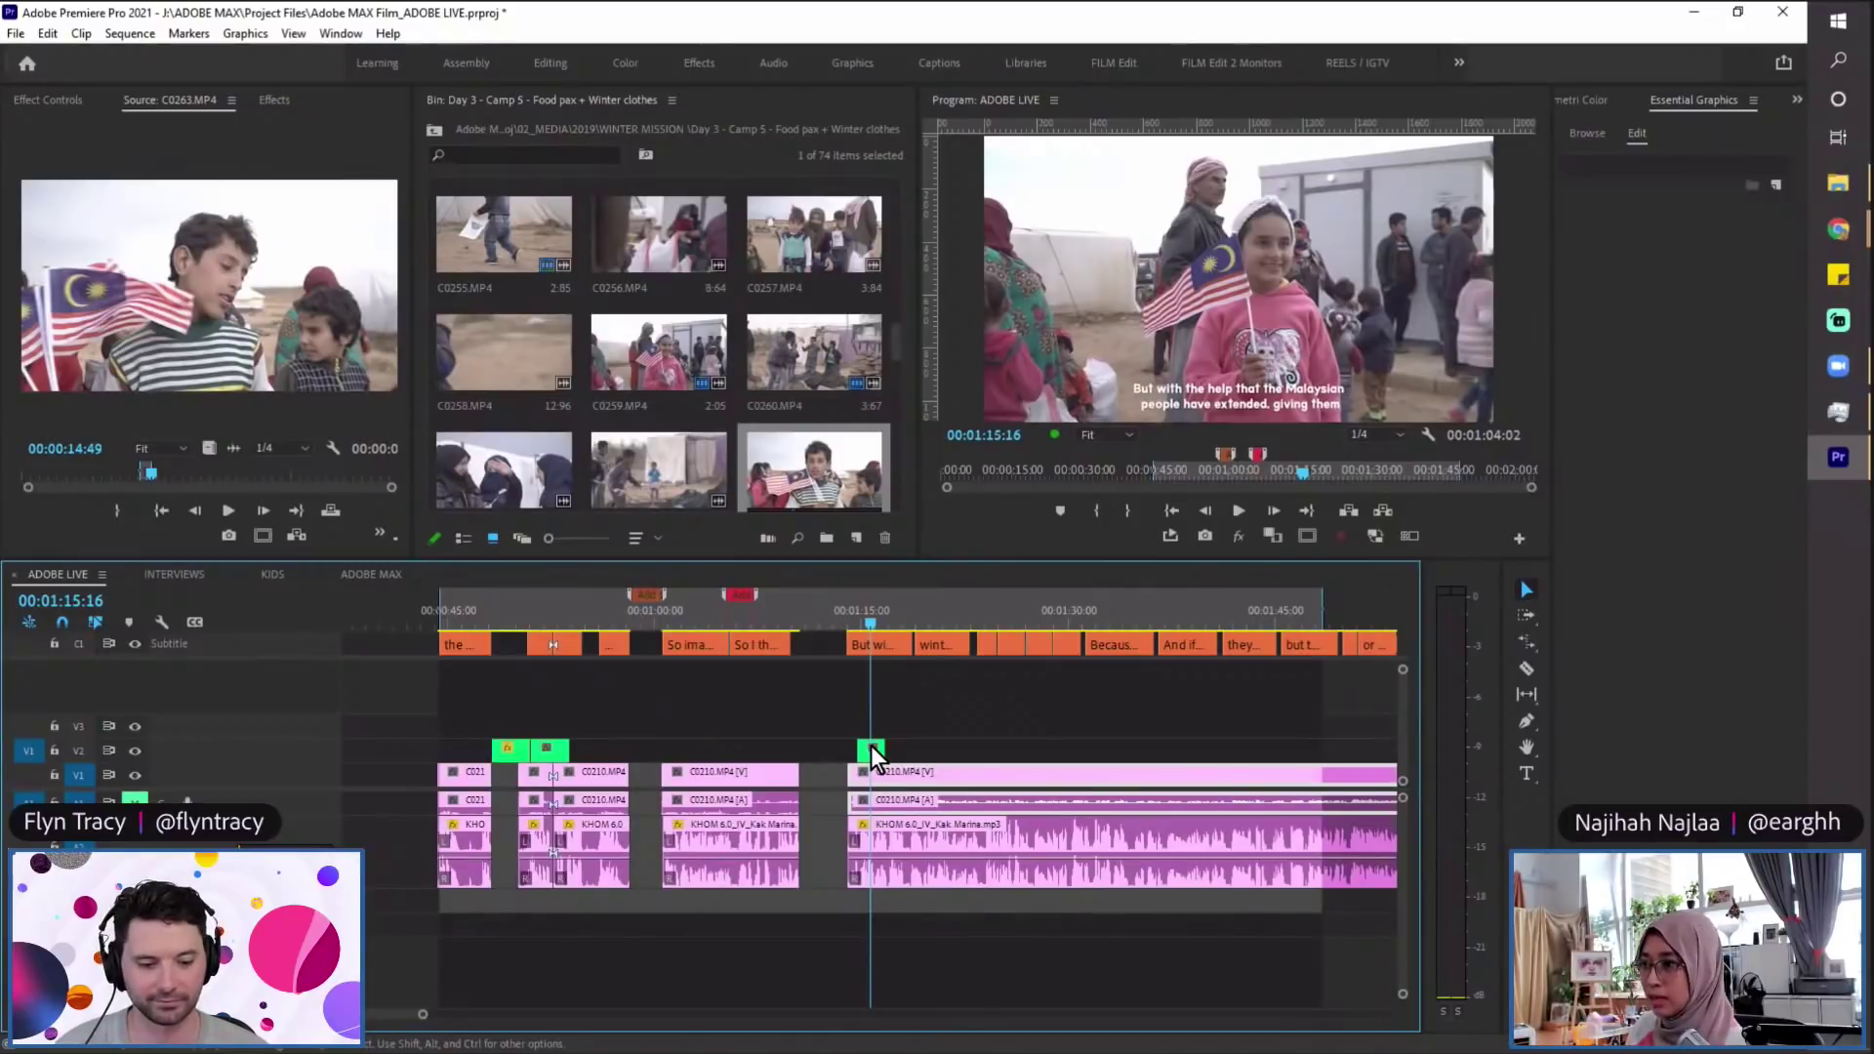
key(minus)
click(587, 611)
key(equal)
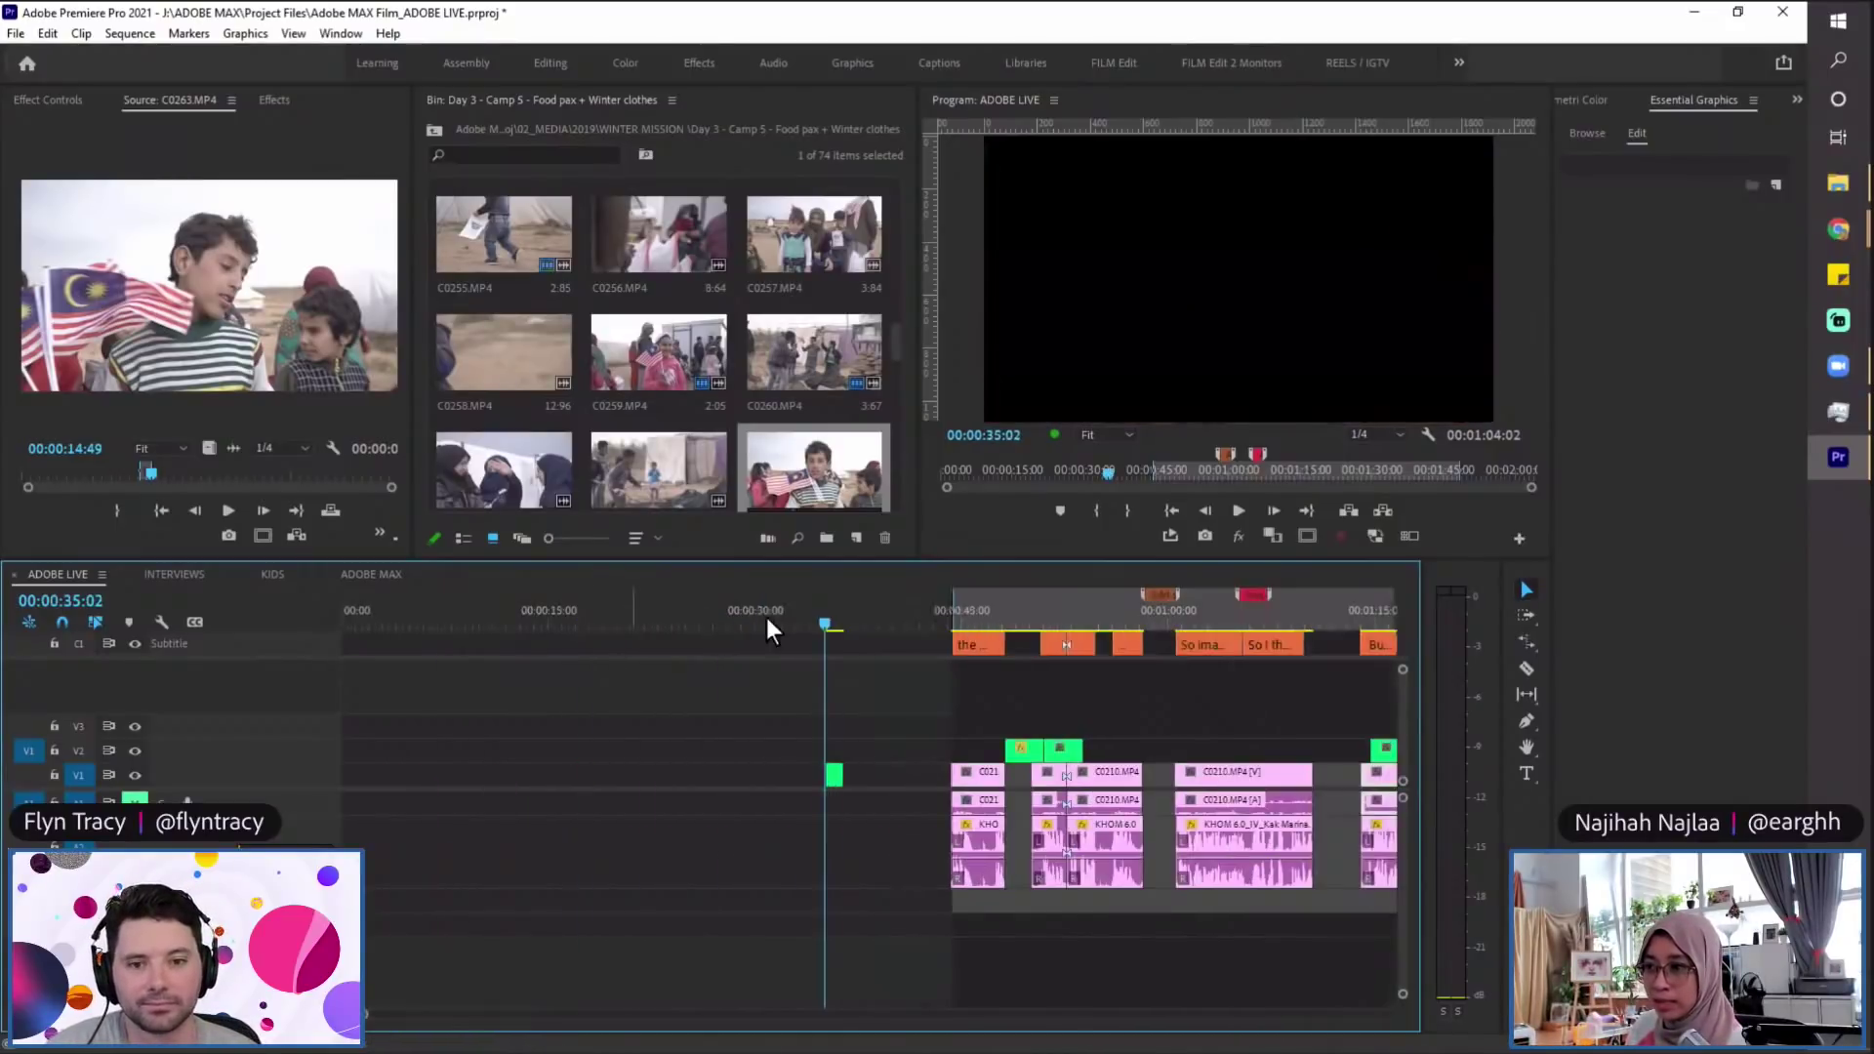
Step: Check the B-roll placed before, over and after the interview, and save the project
click(832, 619)
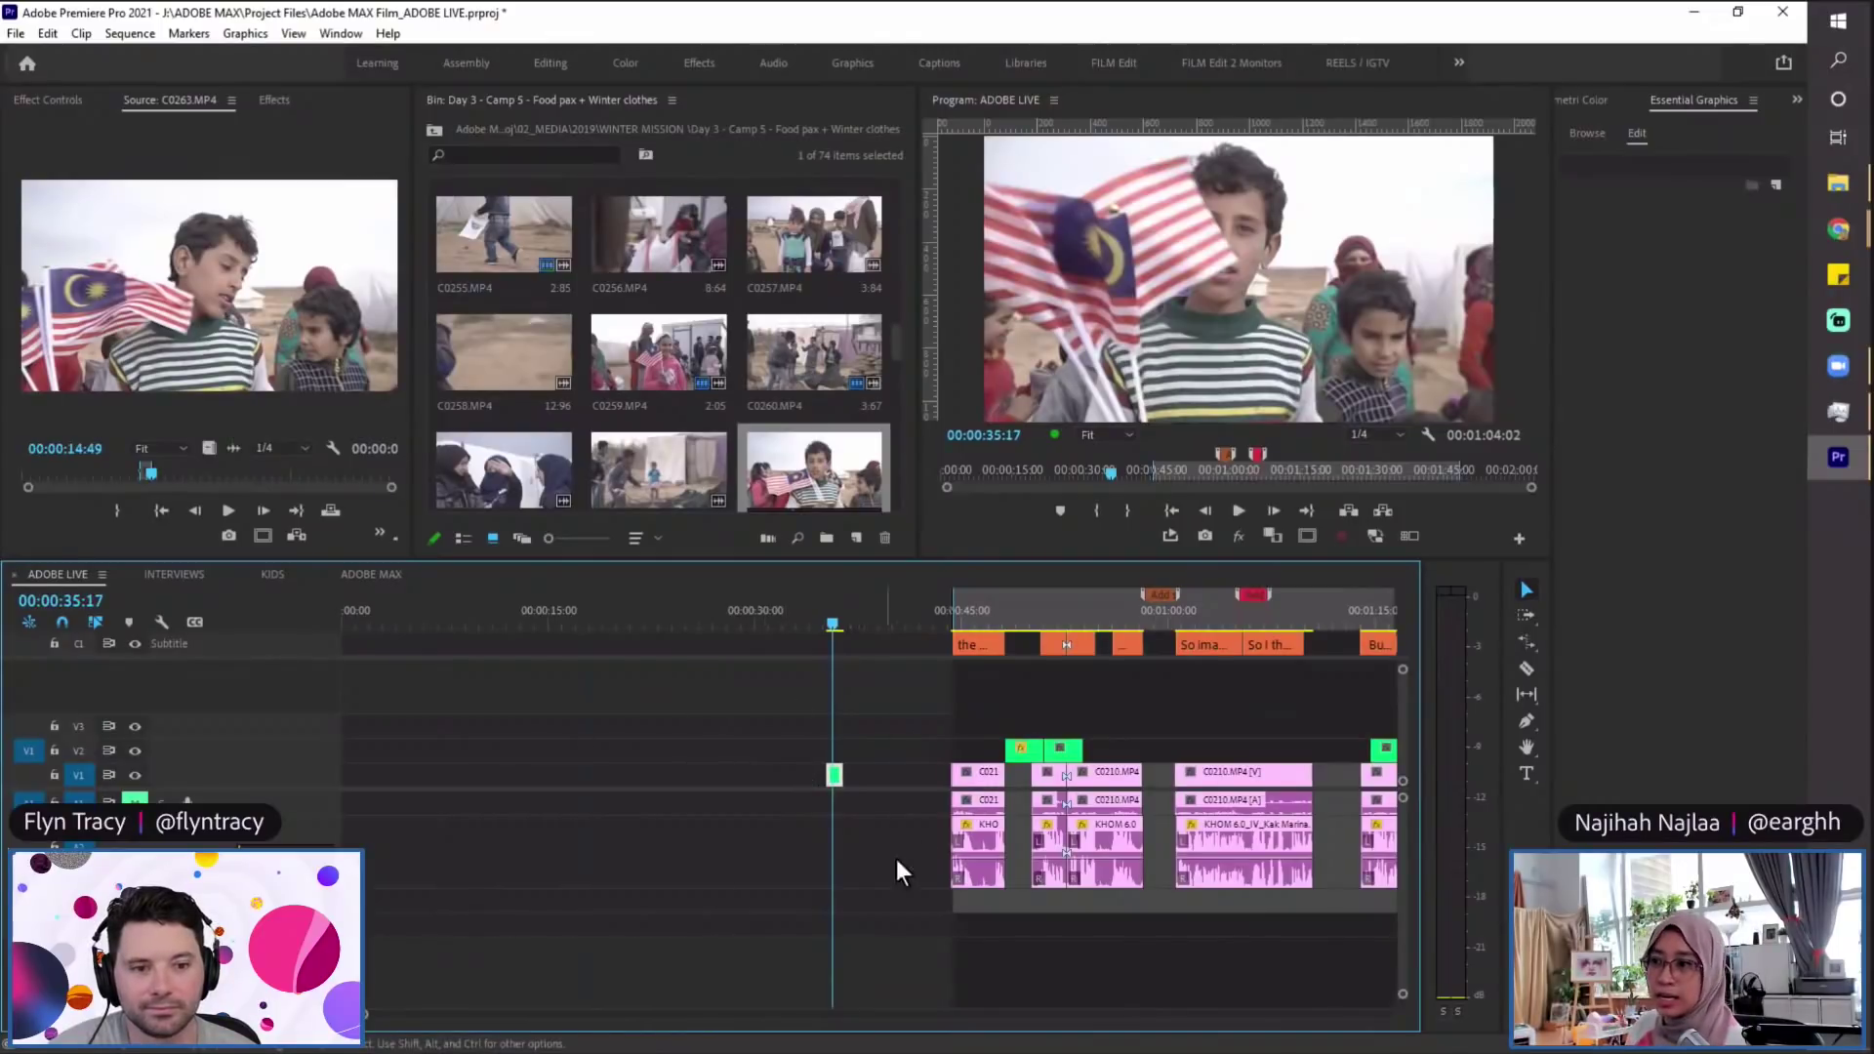
key(minus)
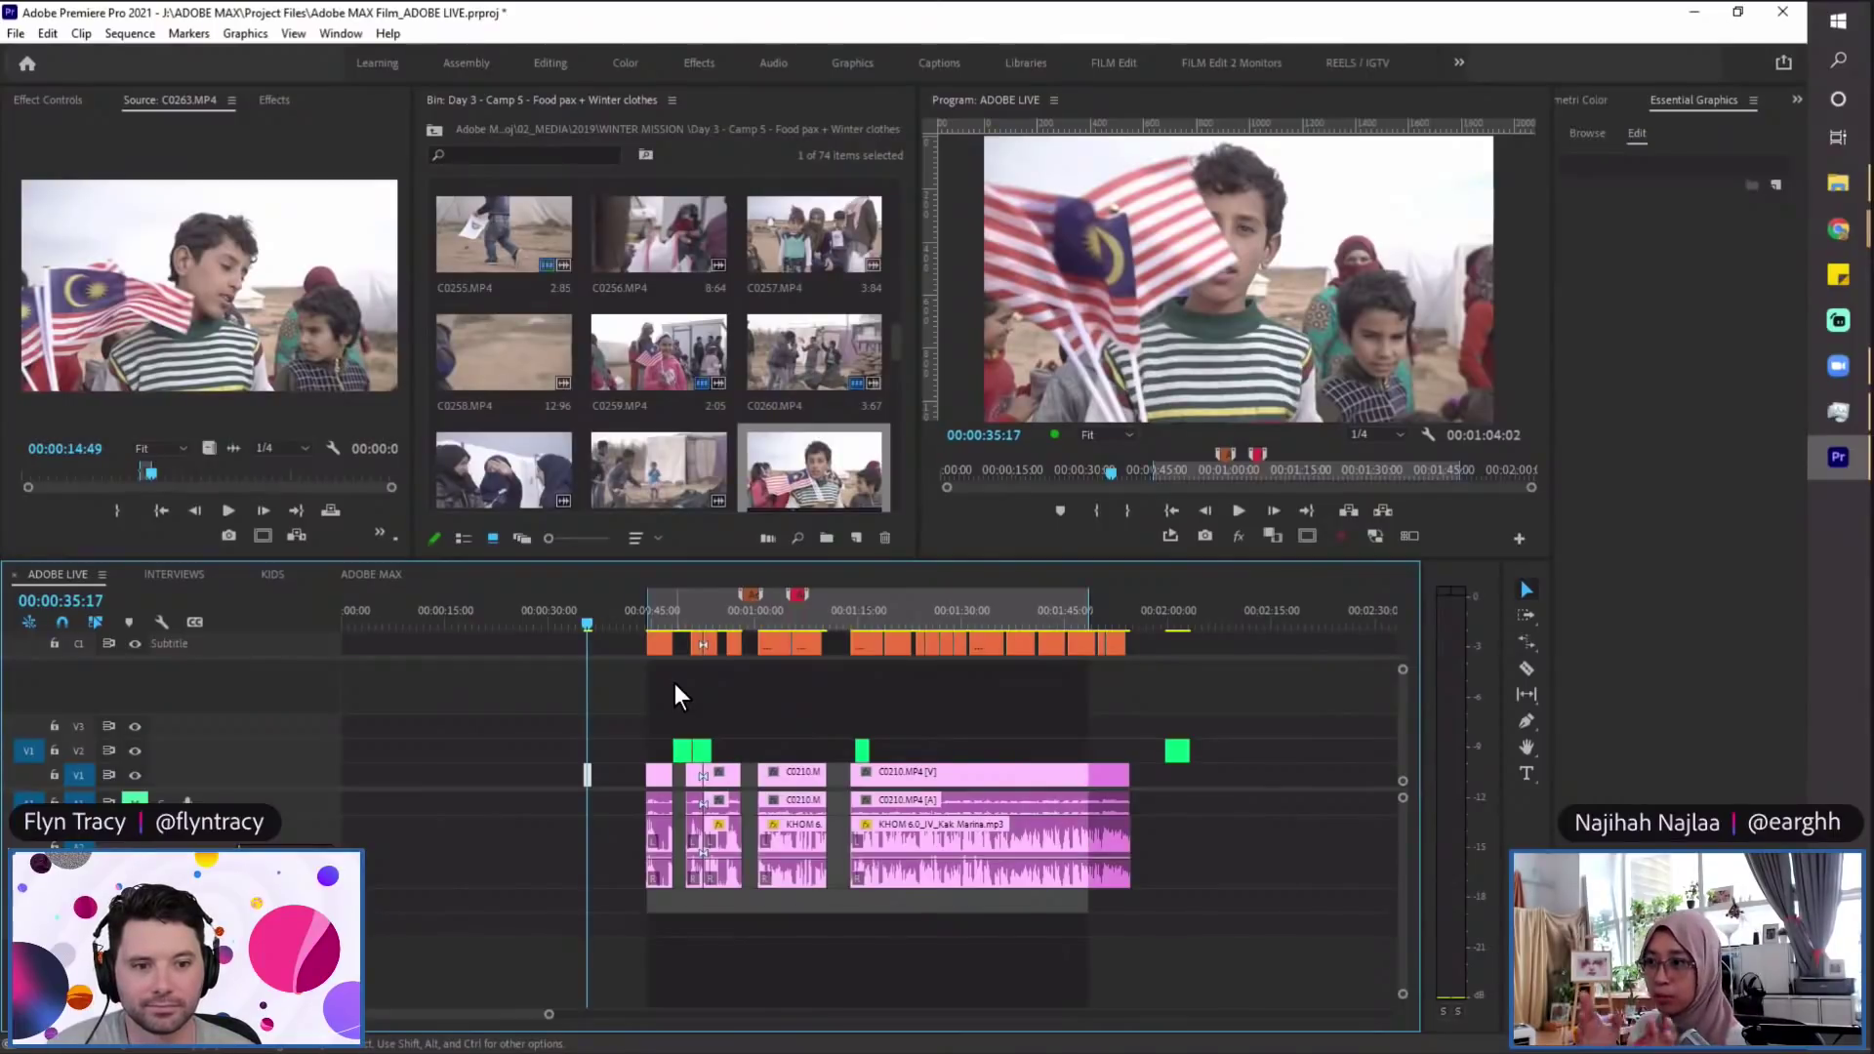
click(860, 615)
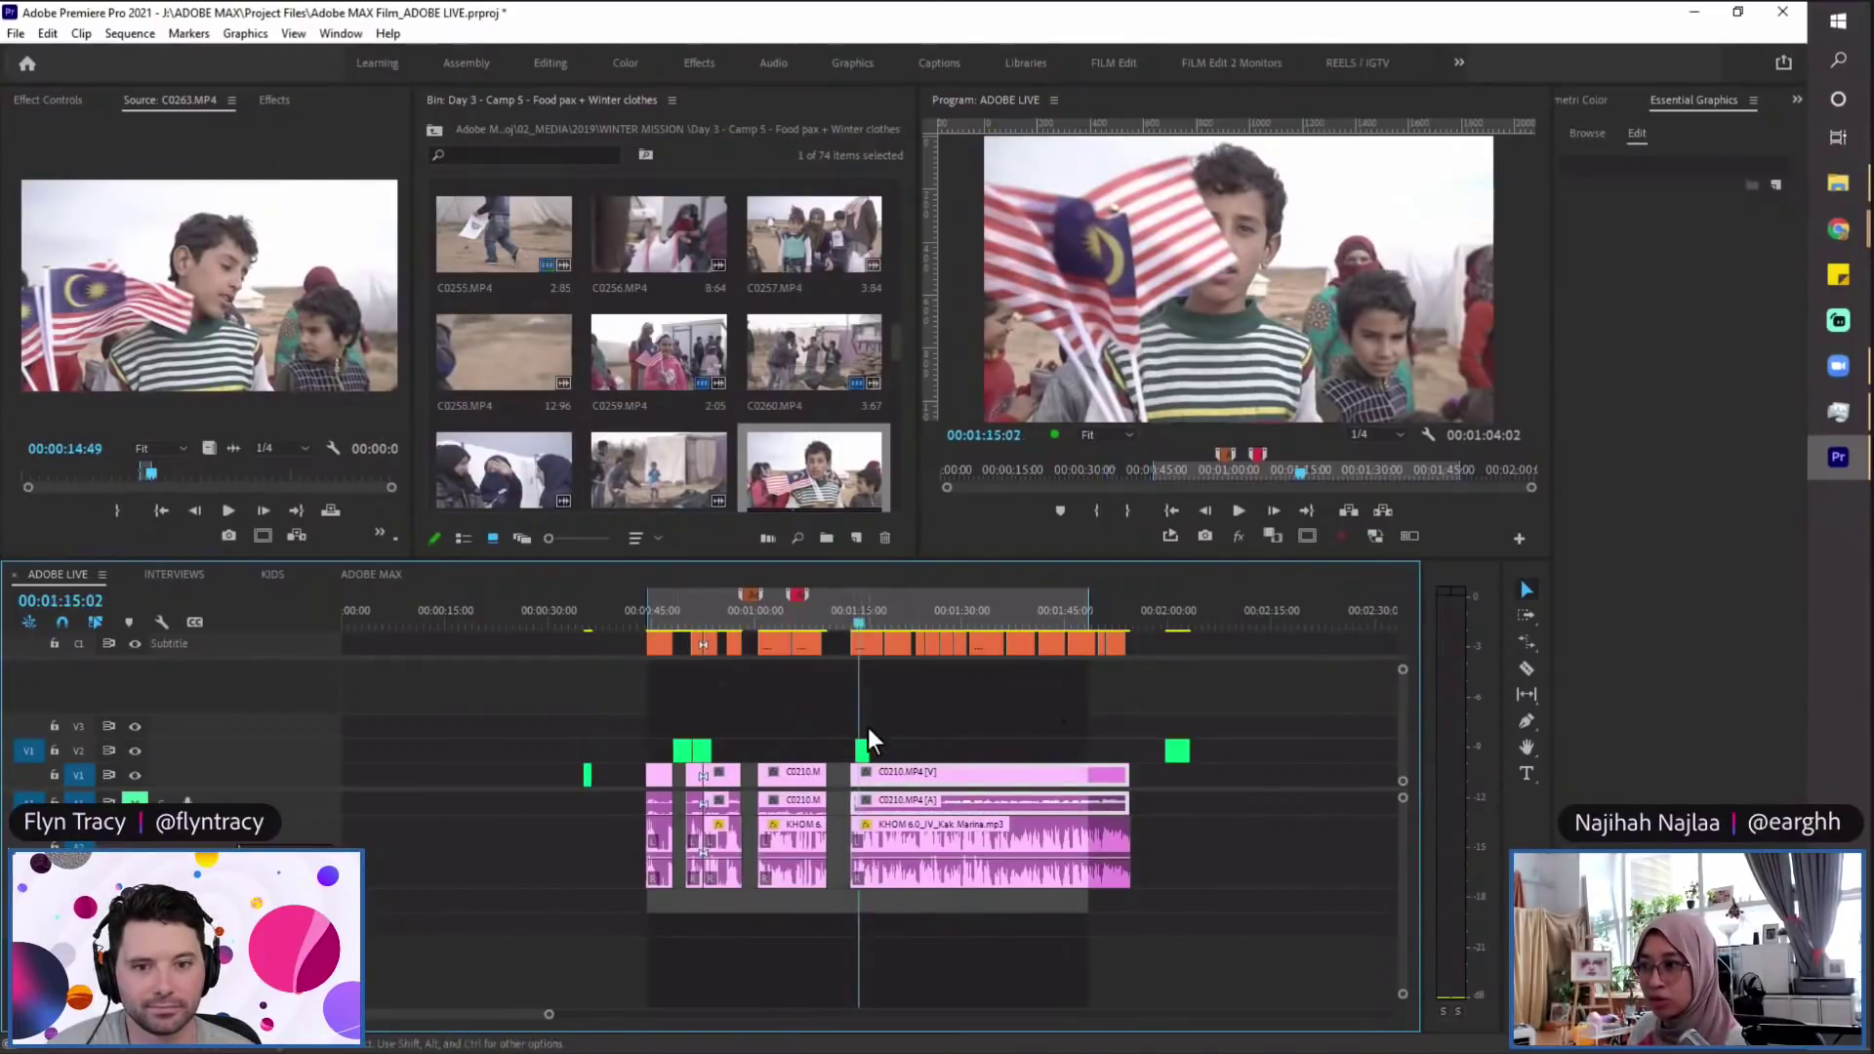
click(1185, 619)
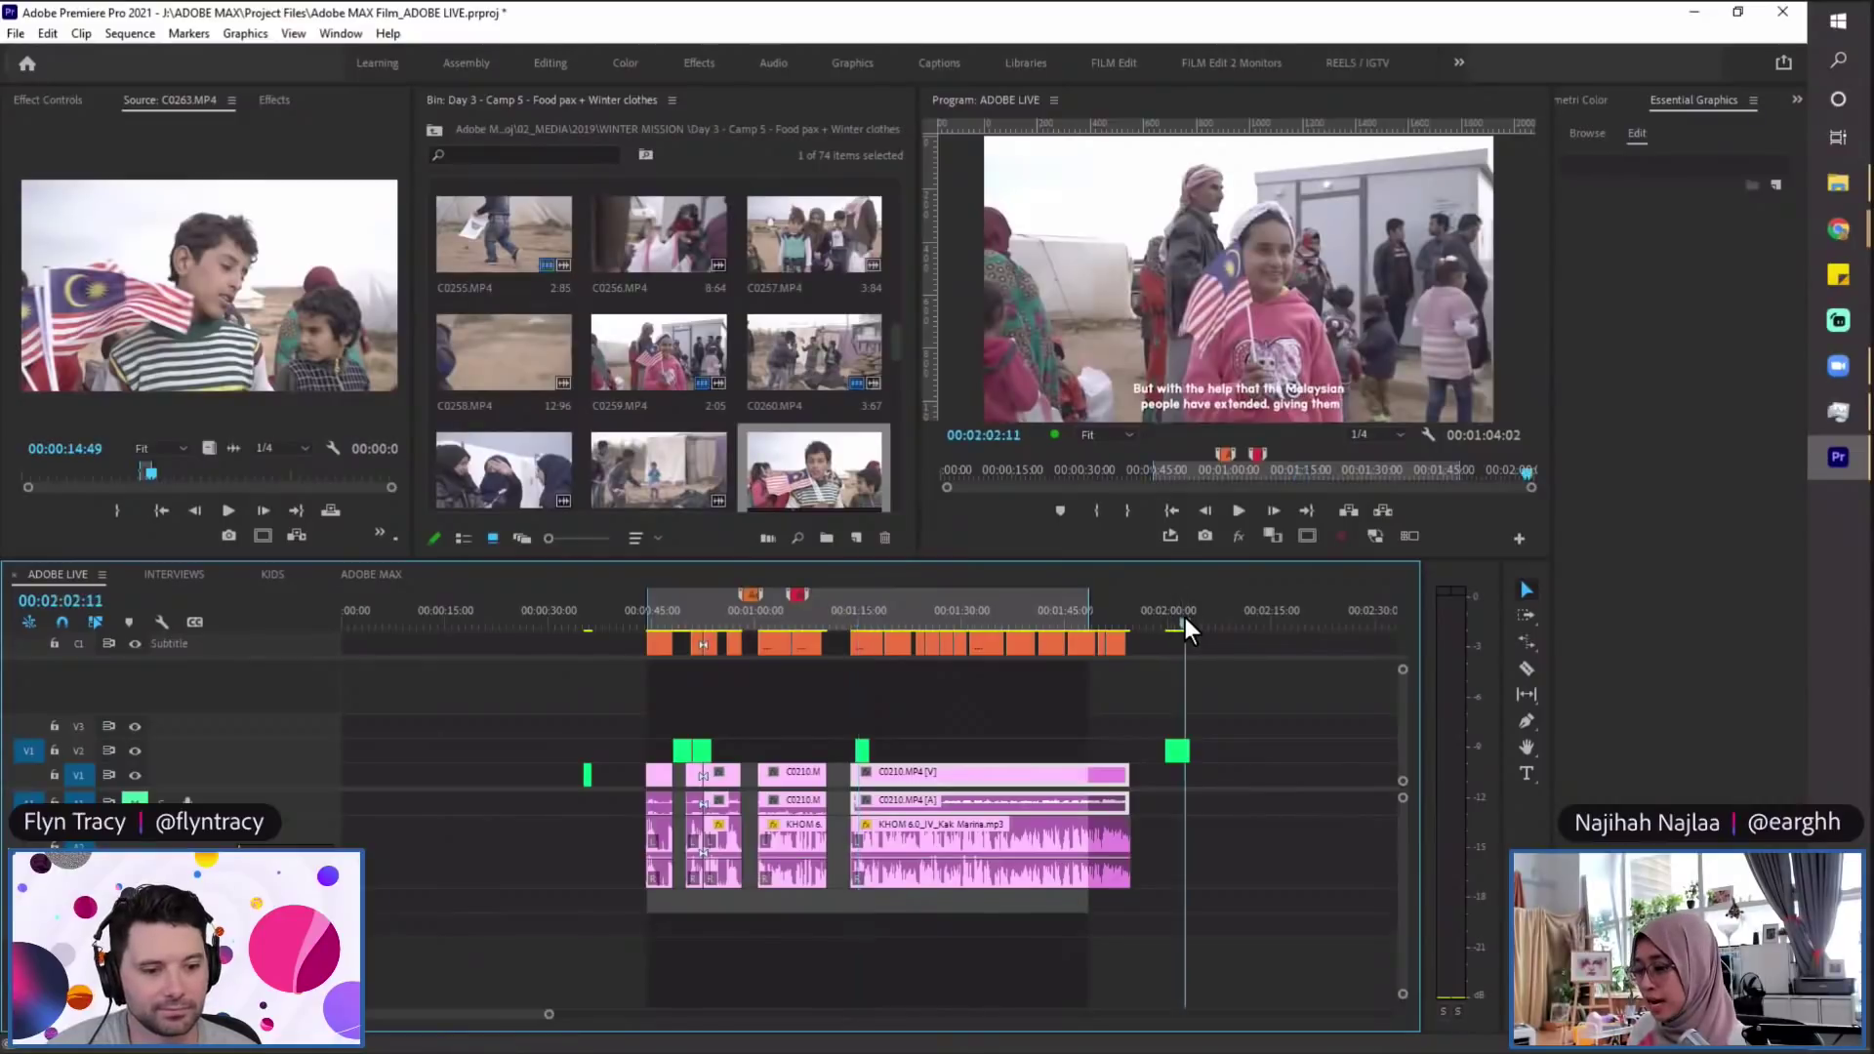
key(equal)
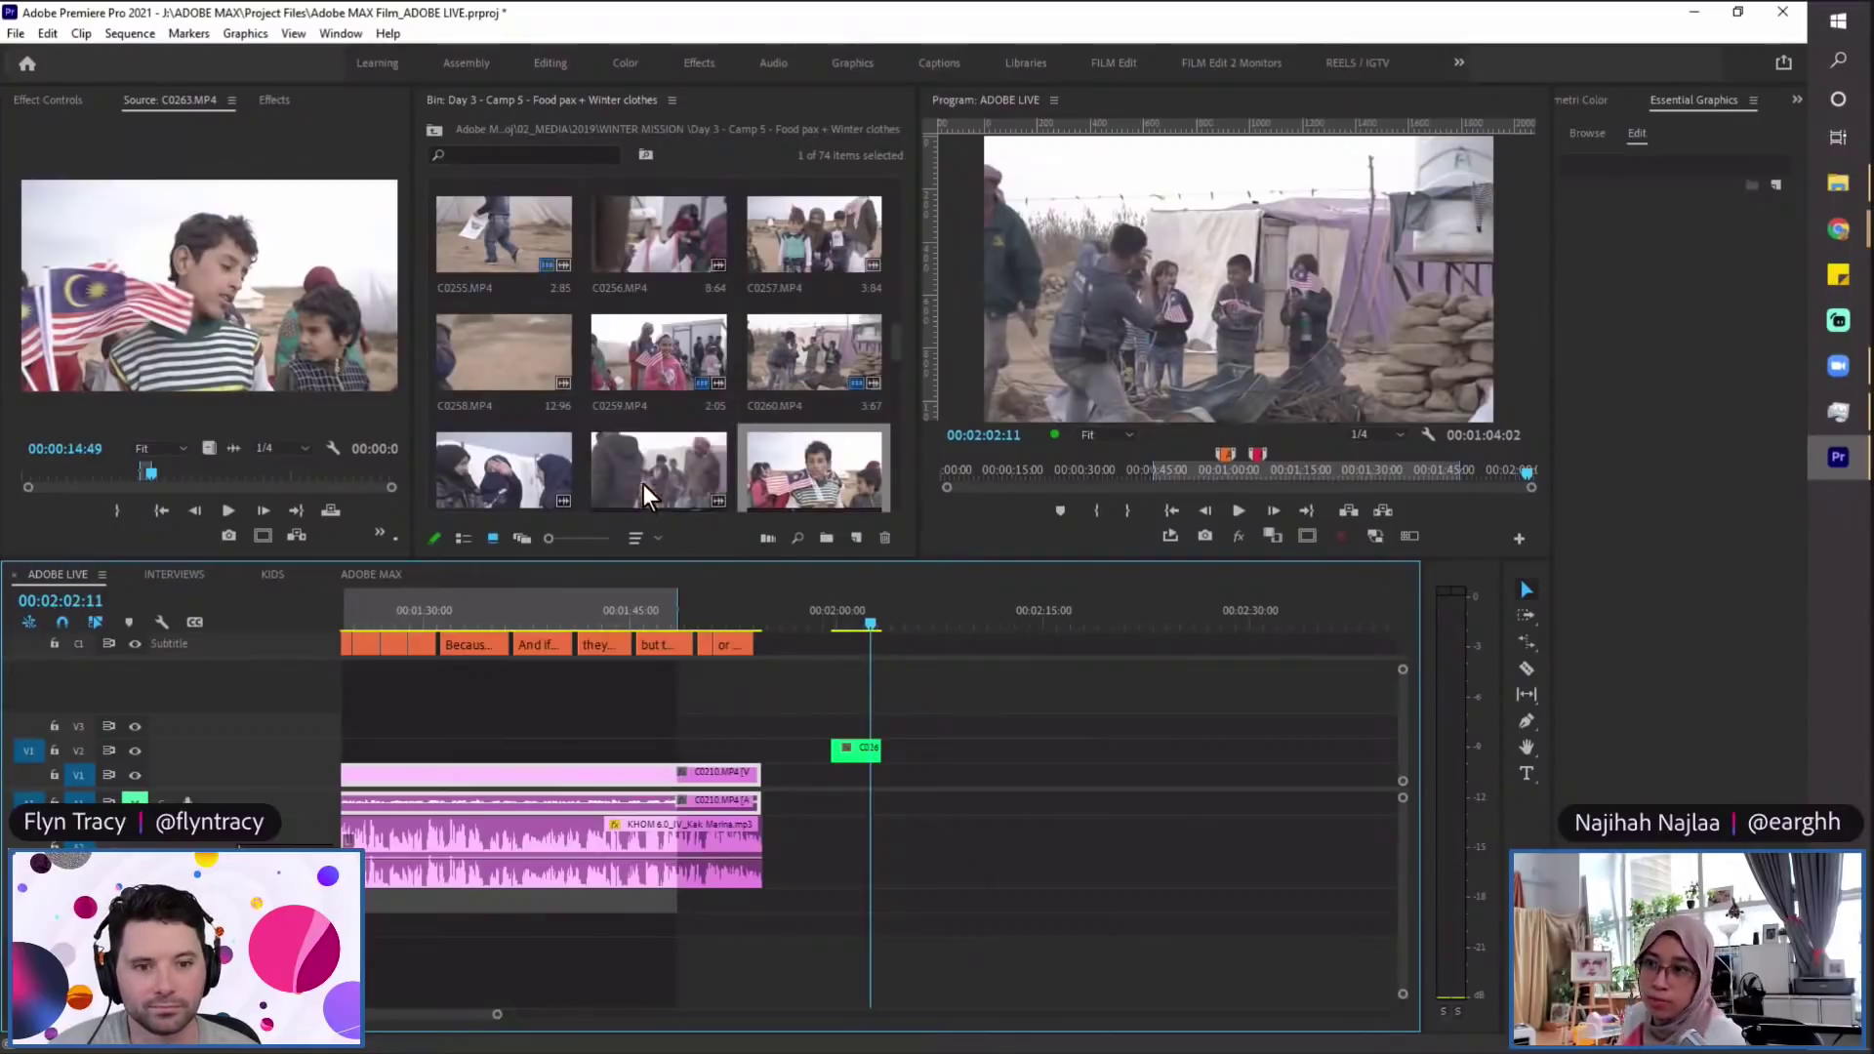
key(ctrl+s)
key(minus)
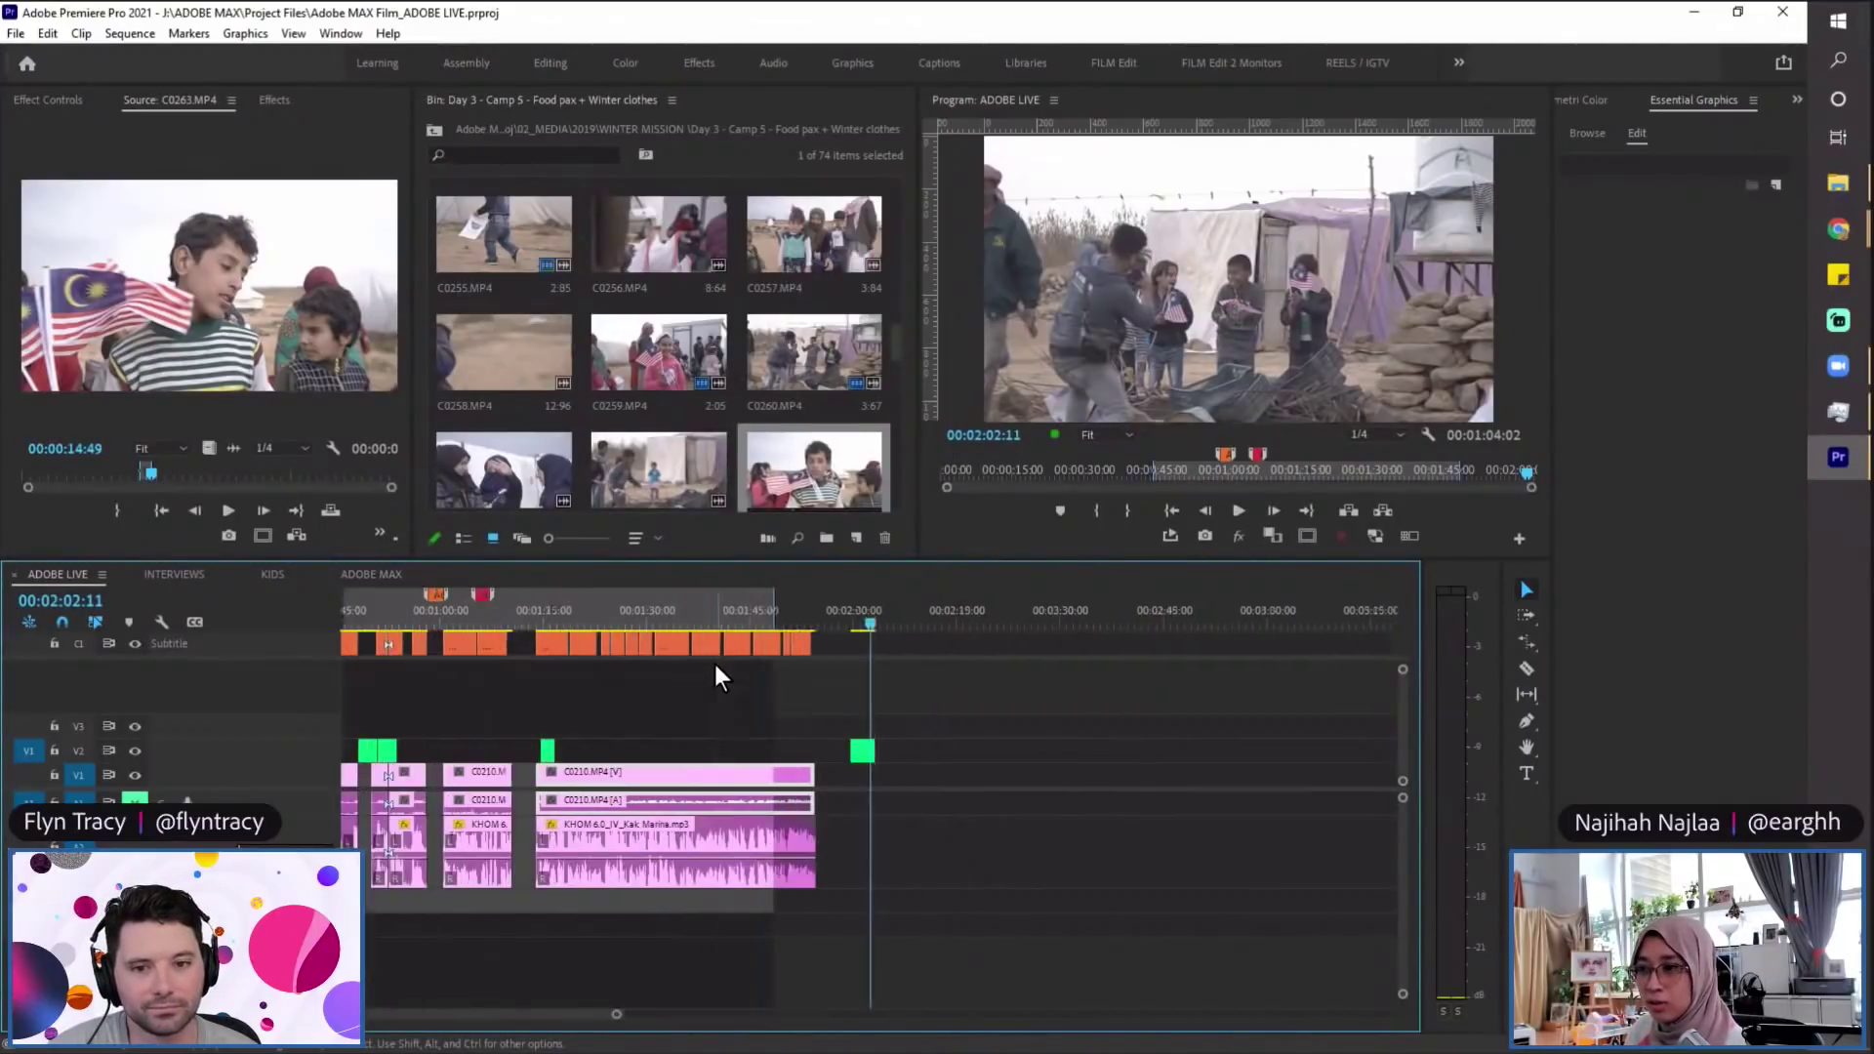
key(minus)
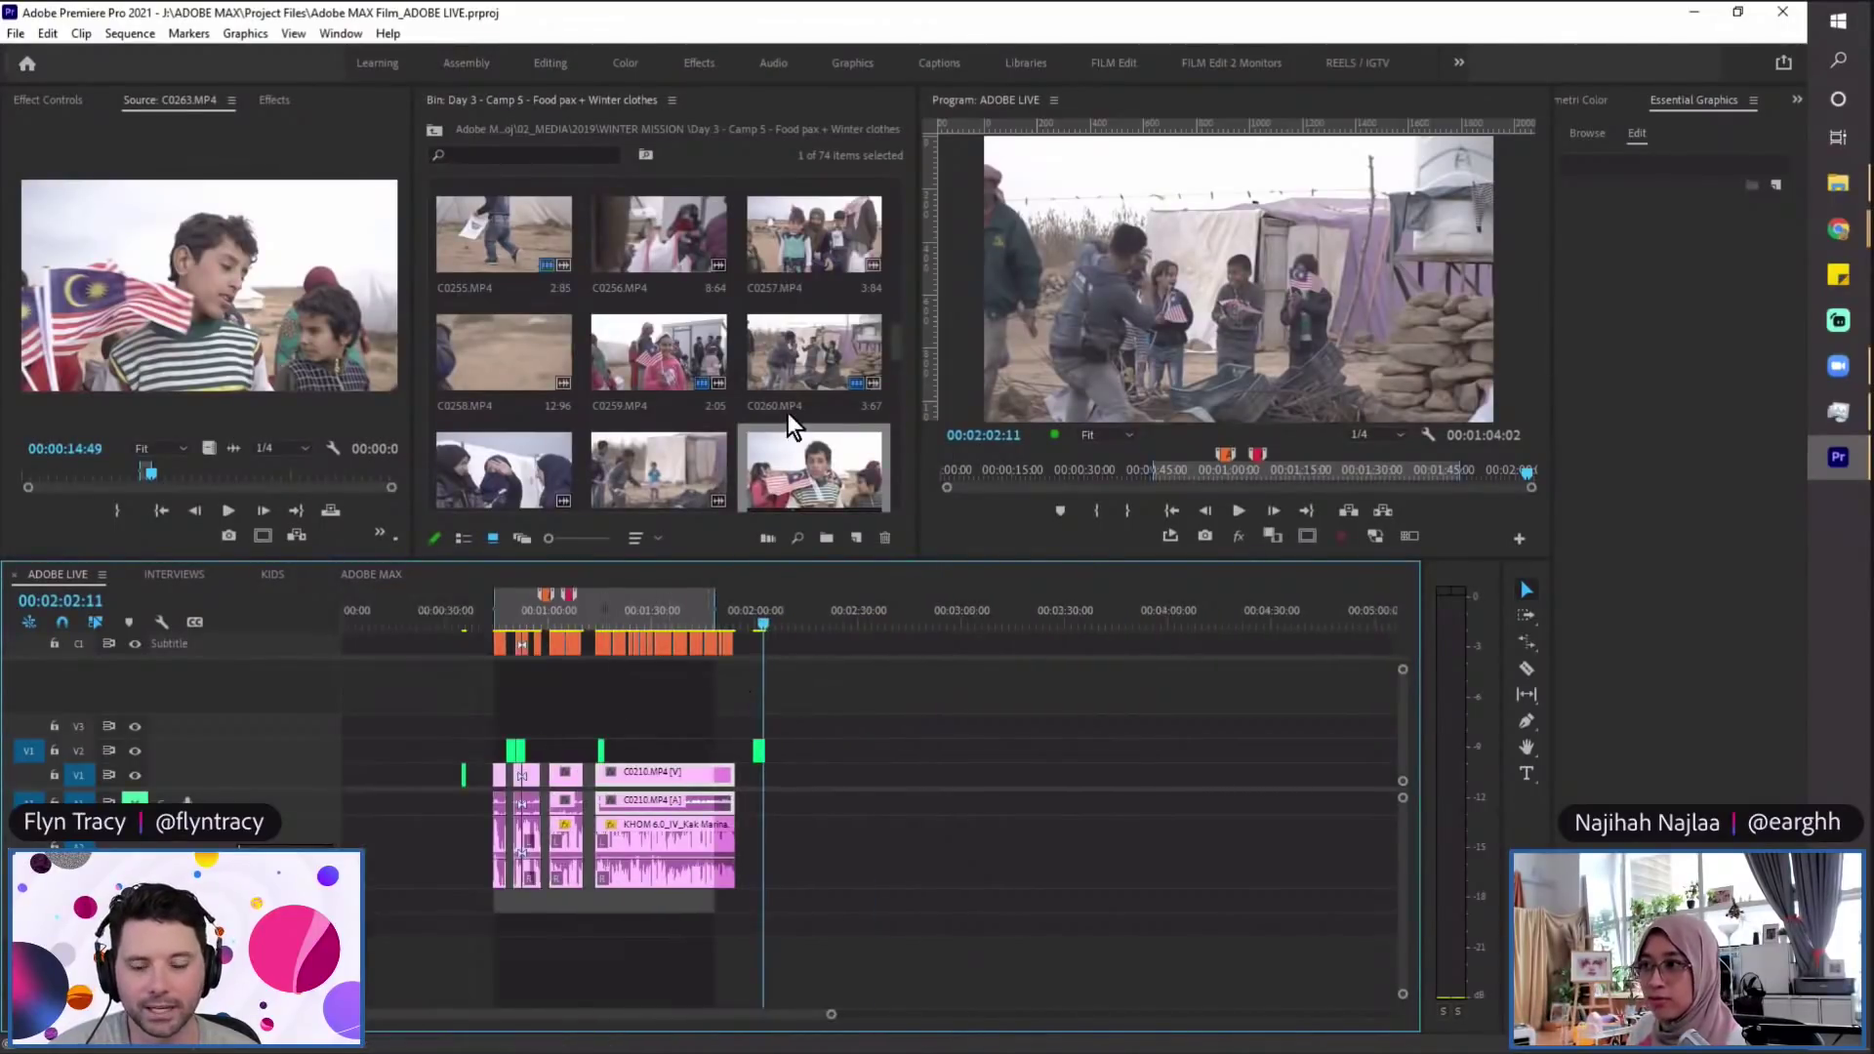
Step: Mark a new, longer range in C0263.MP4, ending at 00:00:15:32
scroll(616, 414, down, 1)
mouse_move(162, 480)
mouse_down()
mouse_move(189, 476)
mouse_move(151, 493)
mouse_up()
key(equal)
key(i)
key(space)
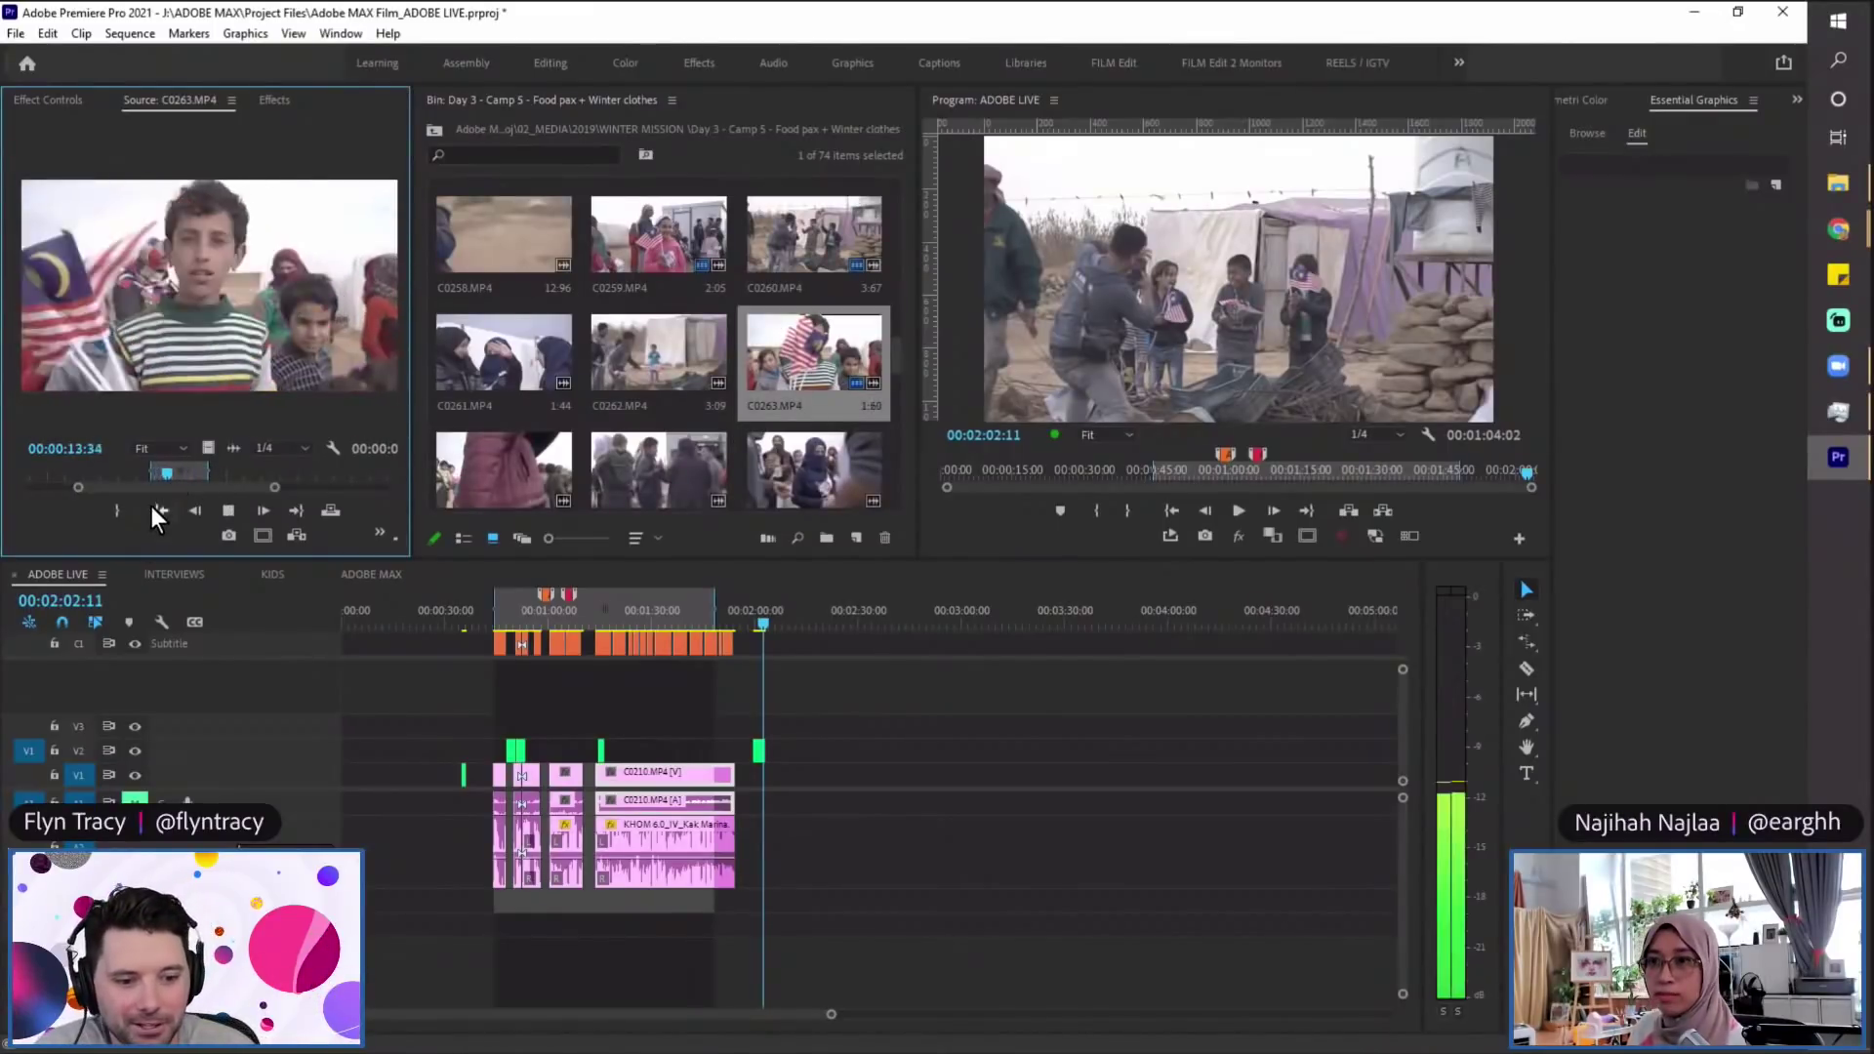
key(o)
key(space)
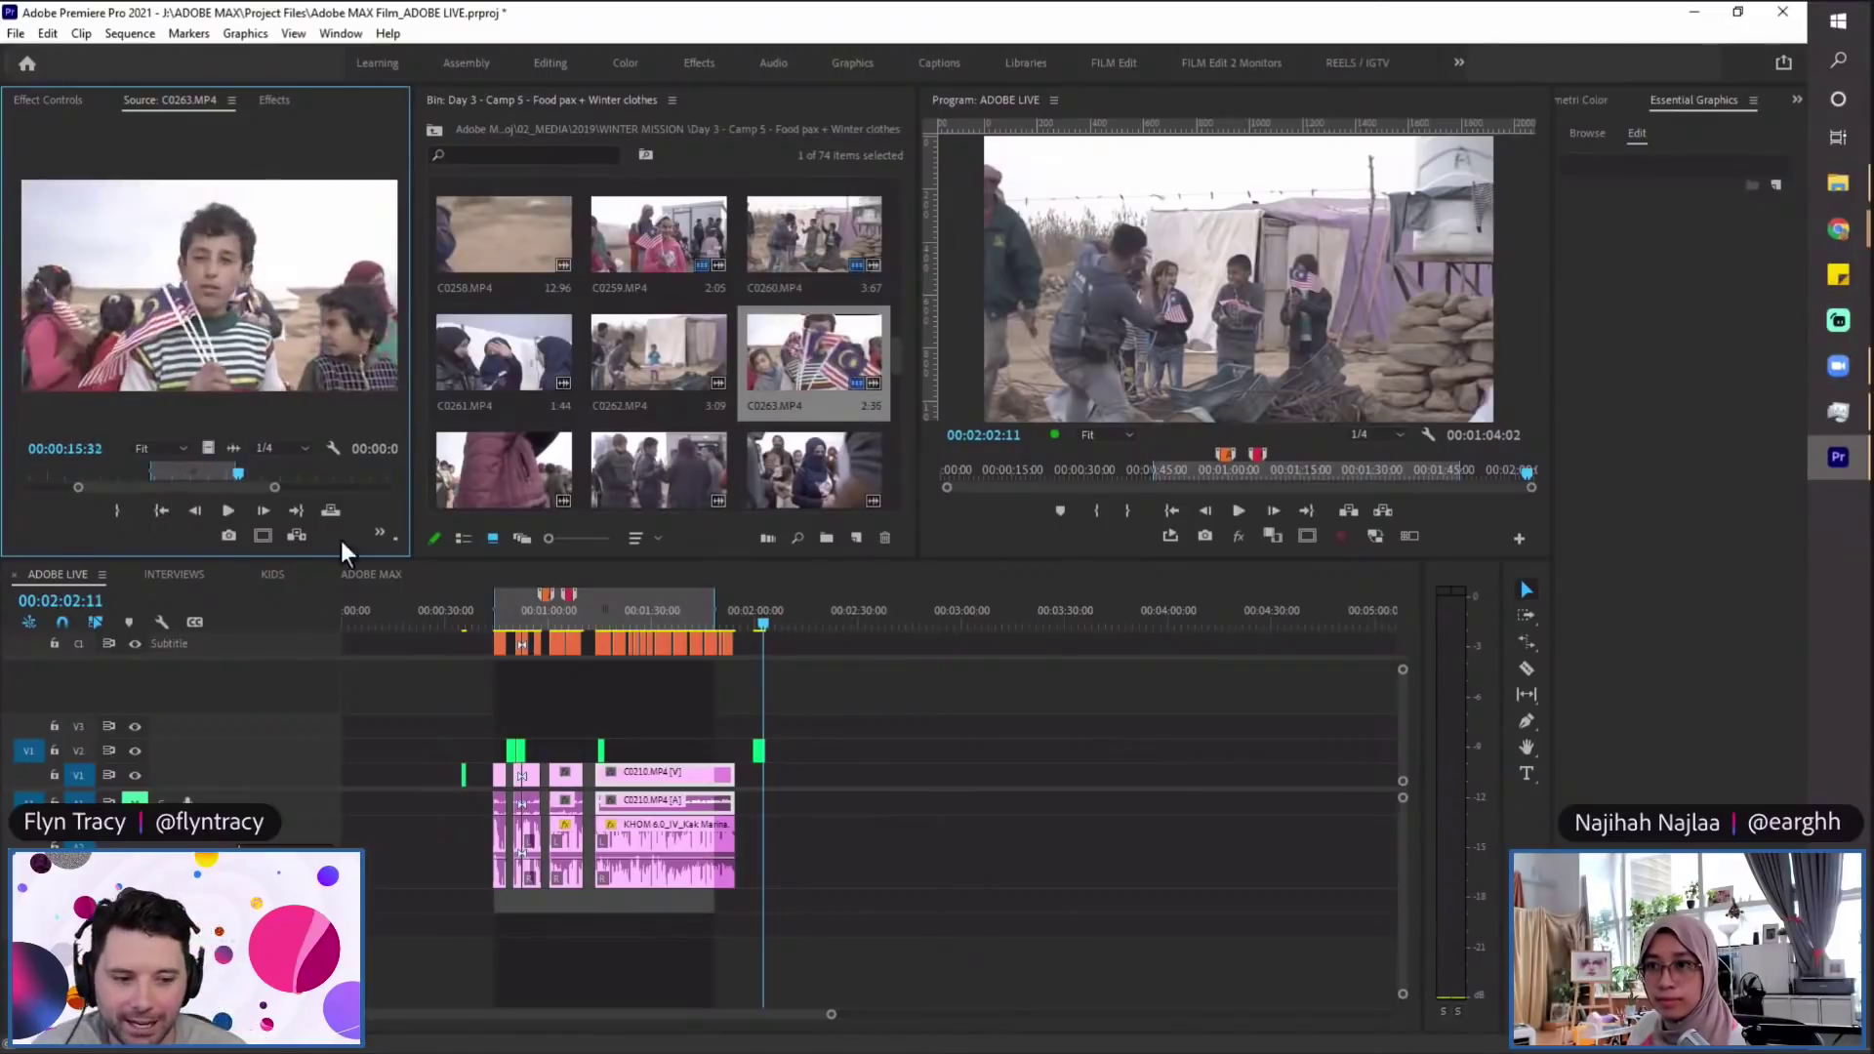
Step: Place the marked C0263.MP4 video on V2 directly after the C0259.MP4 clip near 00:01:15, and check the cutaways there
click(602, 598)
key(equal)
key(equal)
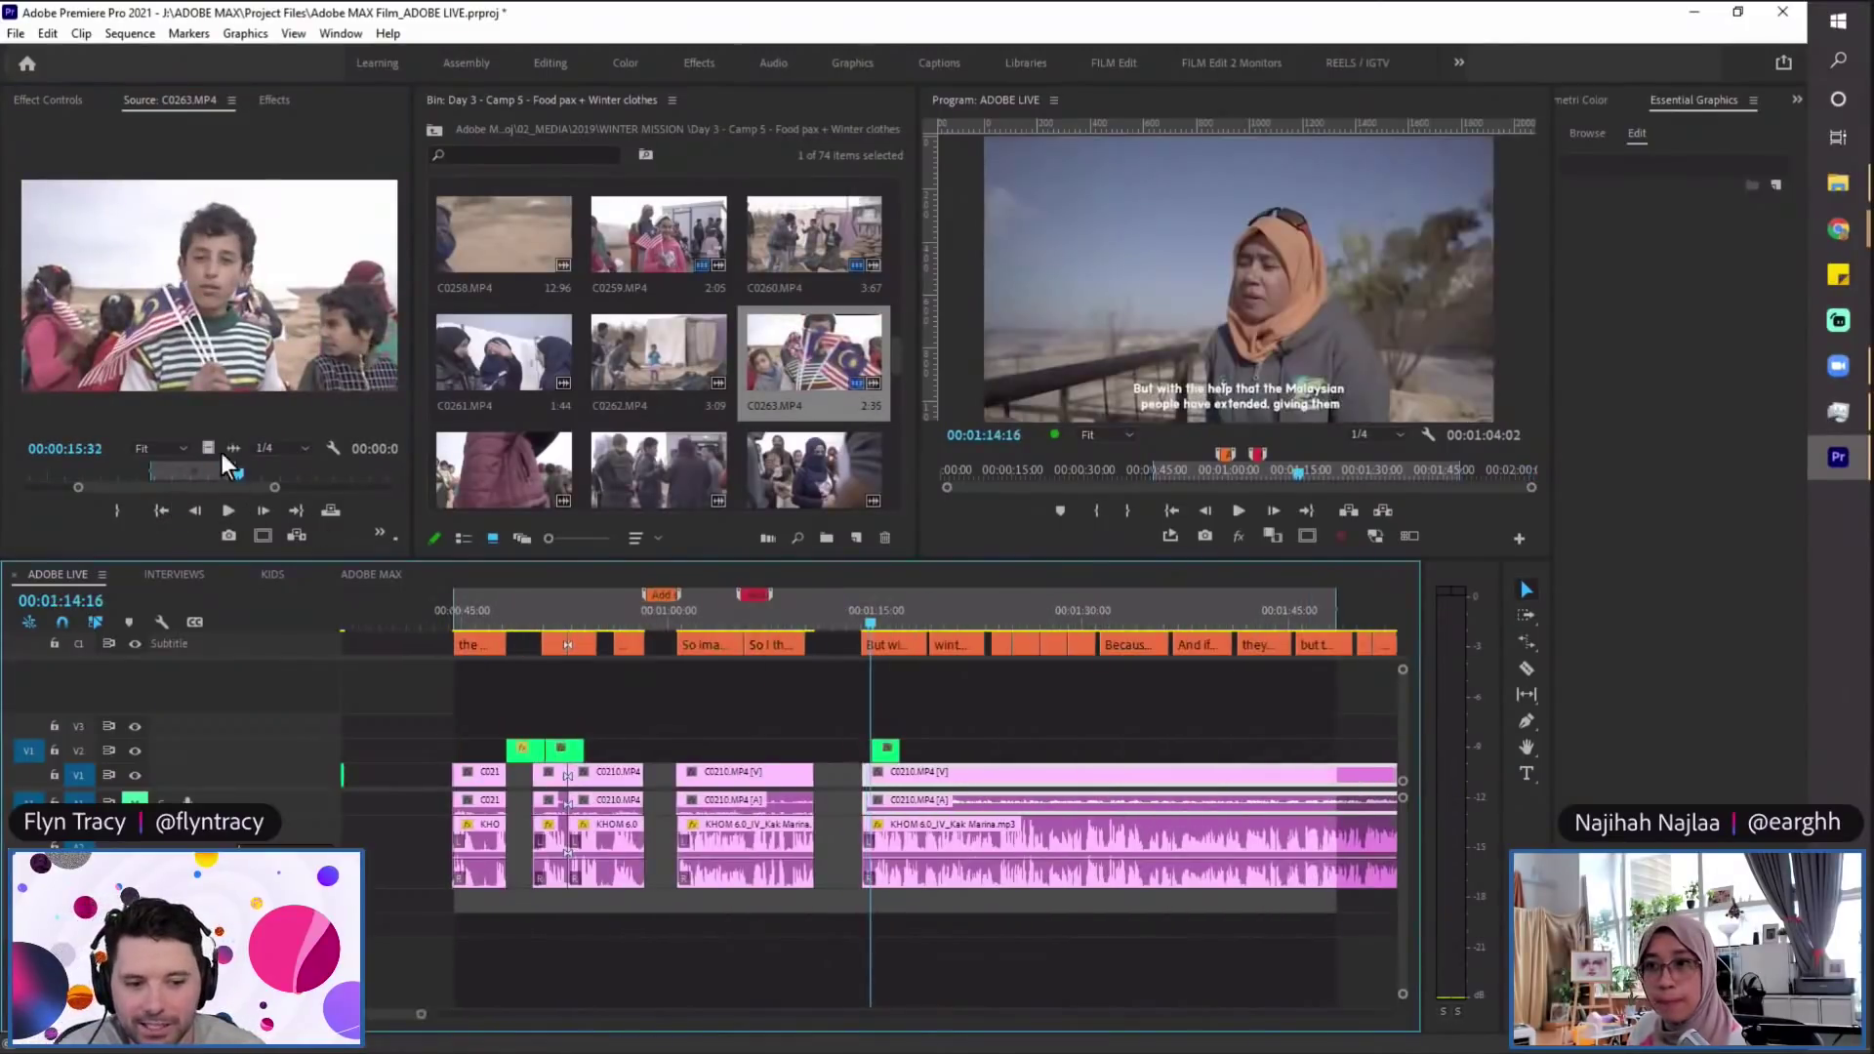
drag(224, 352, 906, 754)
click(886, 614)
key(minus)
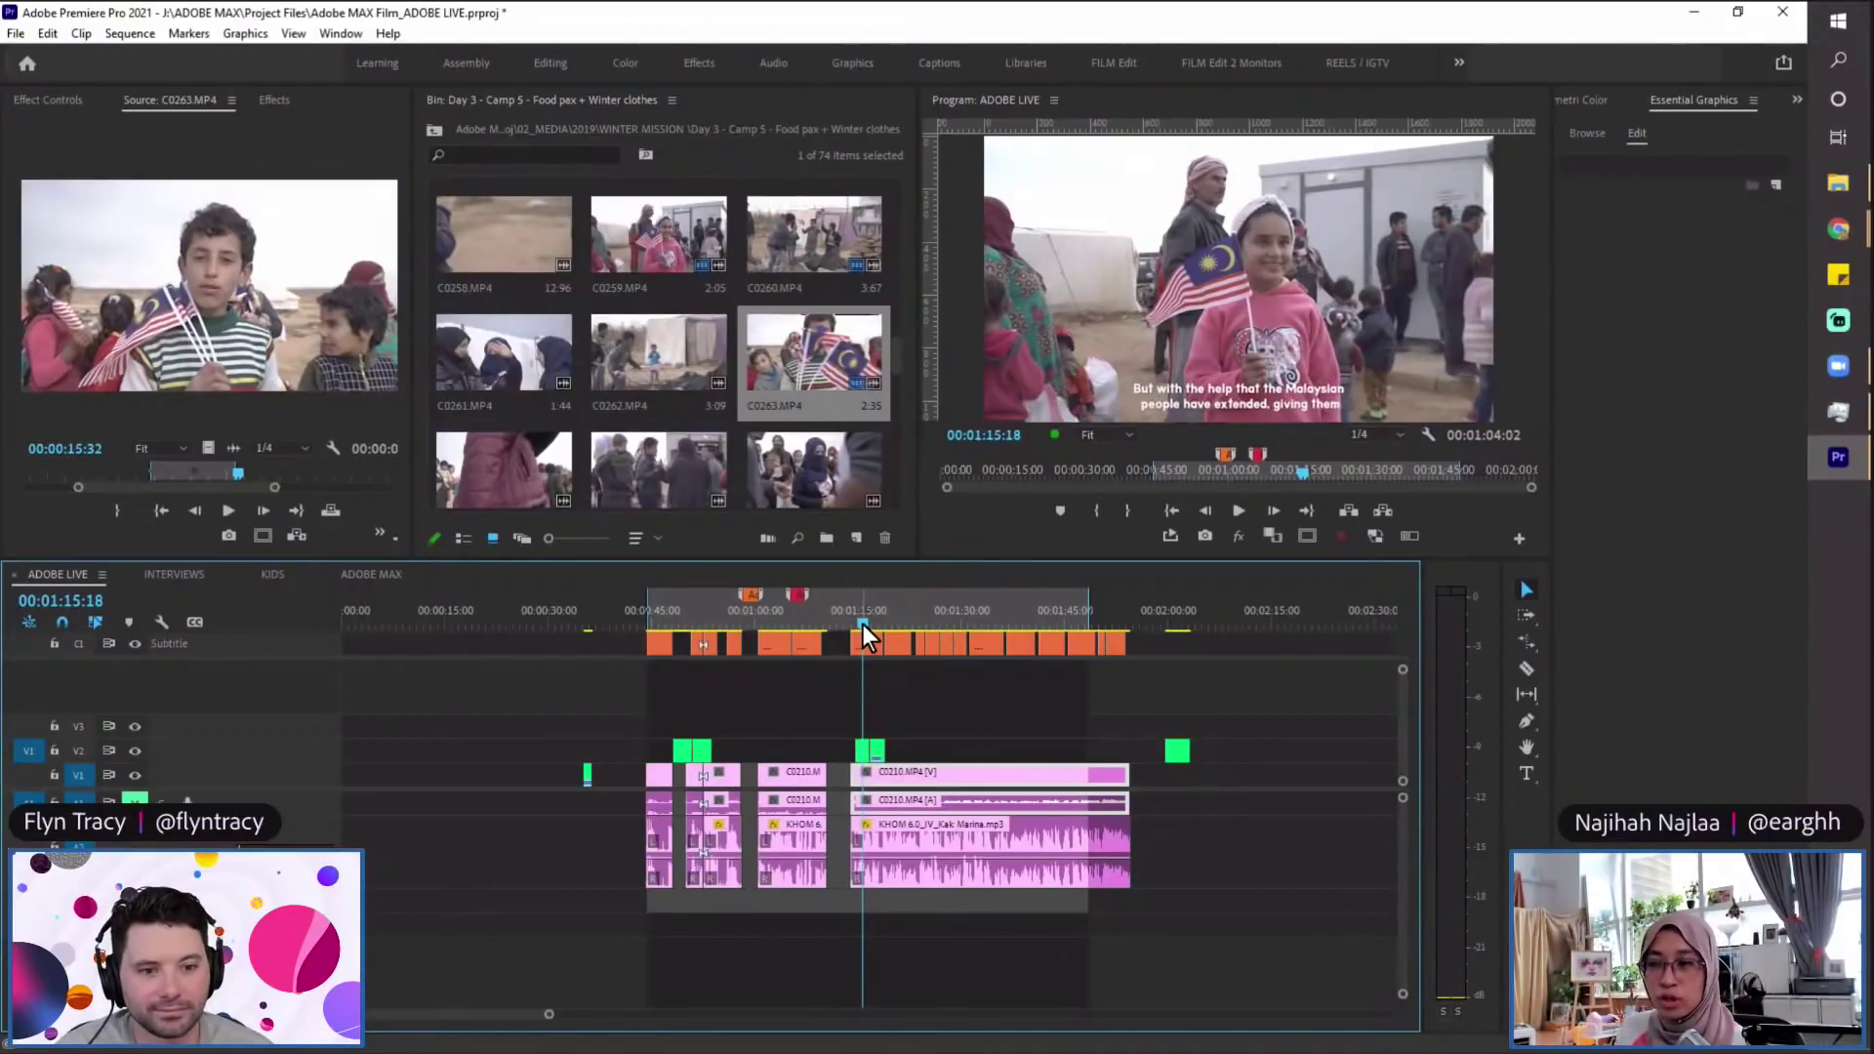
scroll(862, 624, up, 1)
scroll(961, 616, down, 1)
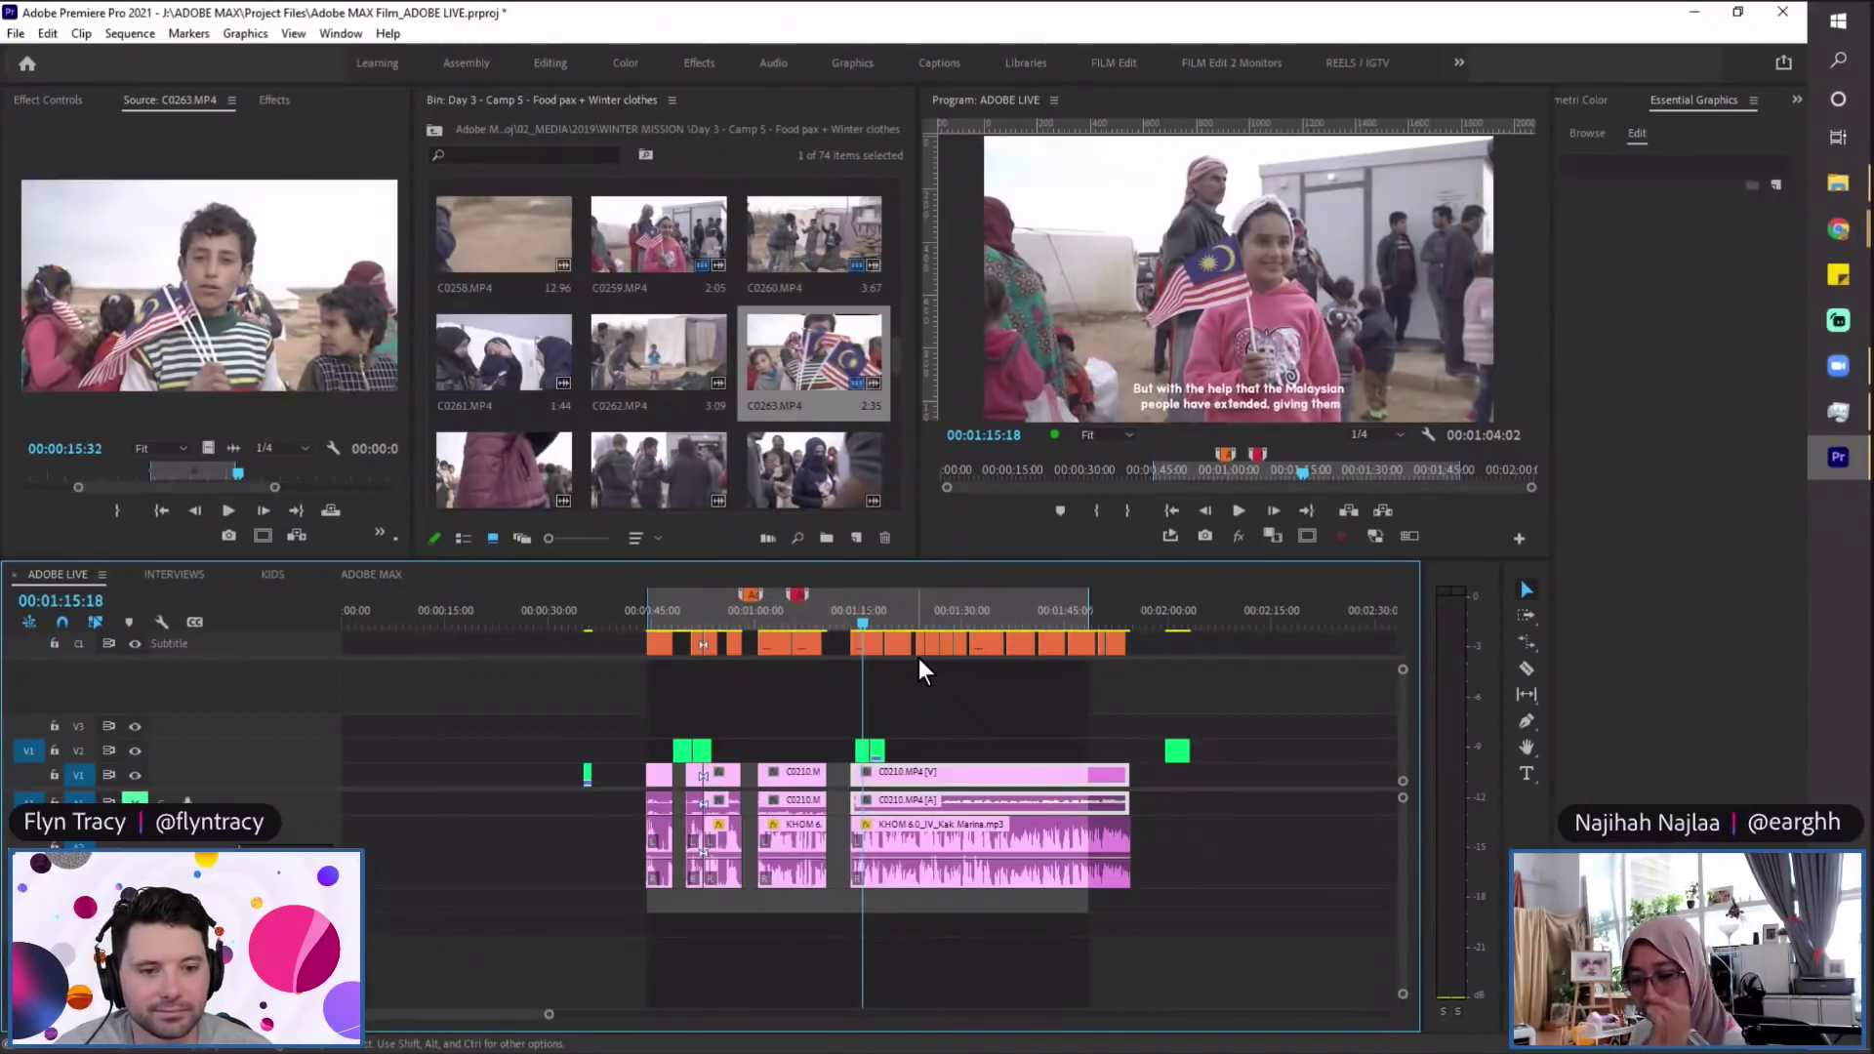
key(=)
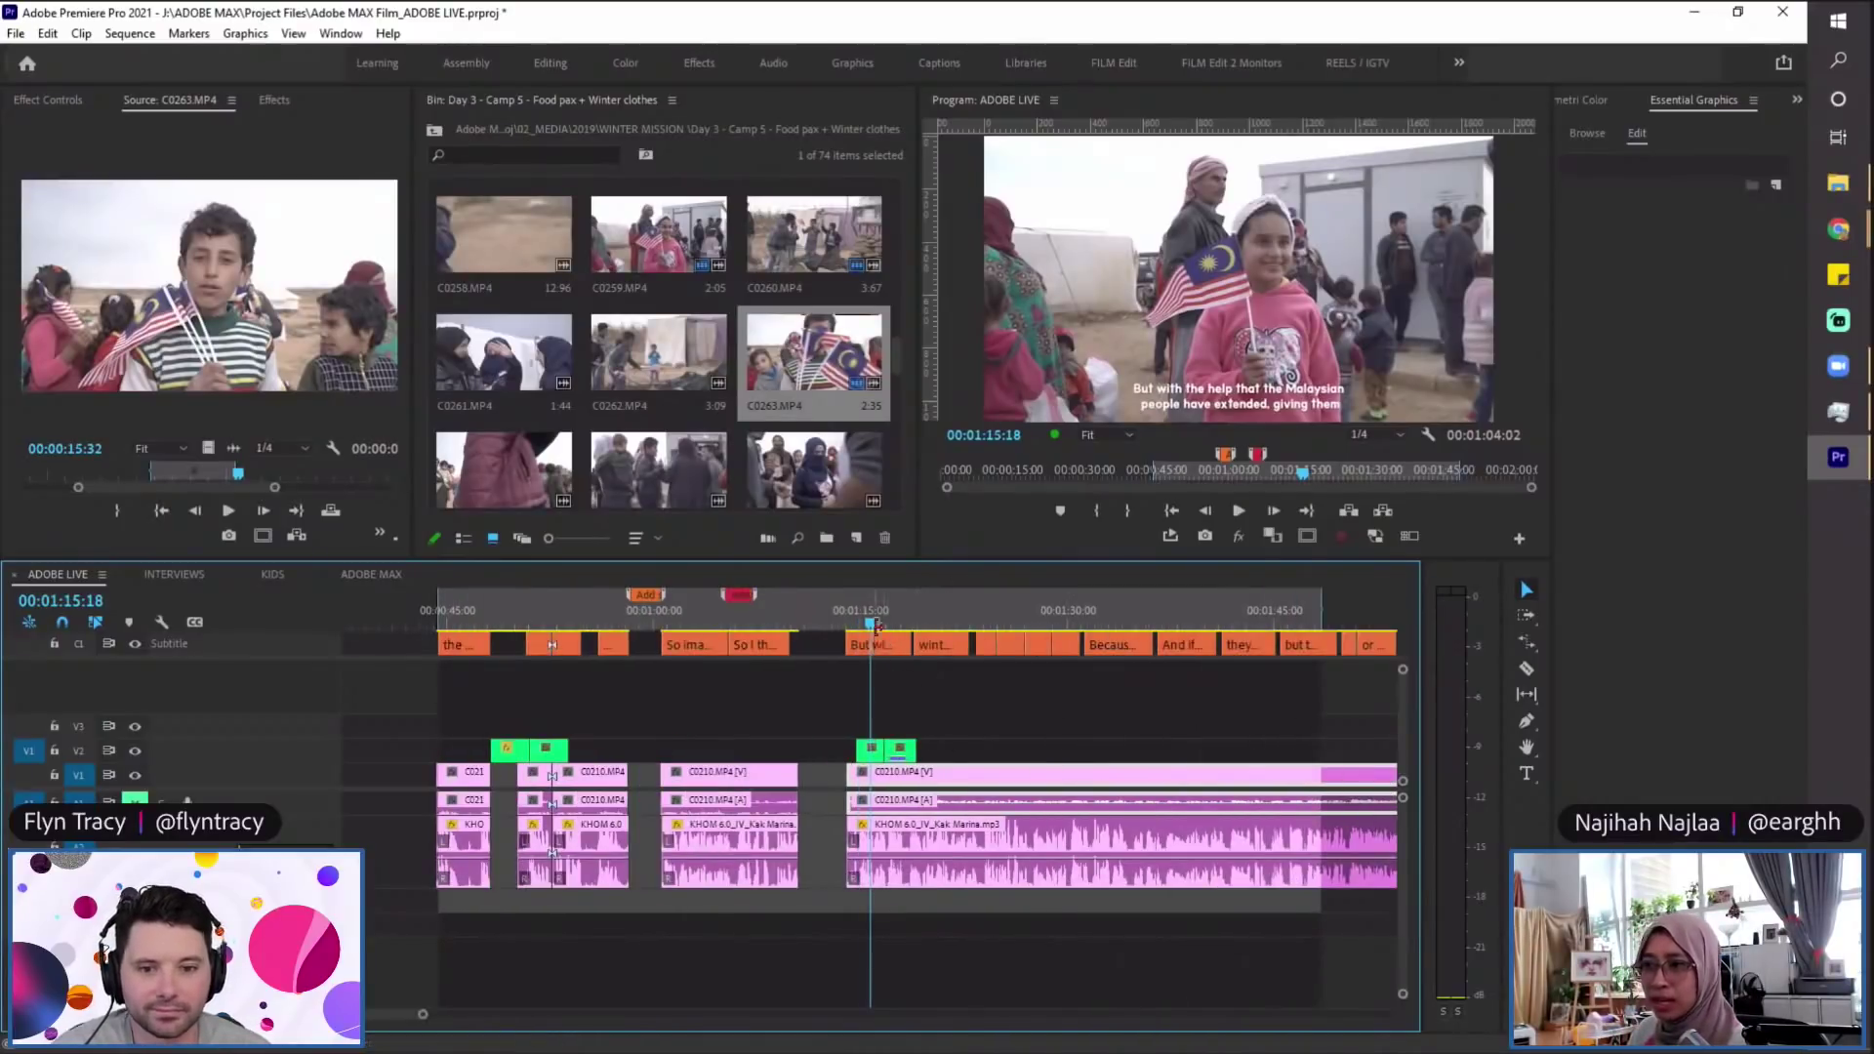
Step: Open the ADOBE MAX sequence and examine how B-roll is layered over the interview between about 00:00:39 and 00:00:42
click(376, 581)
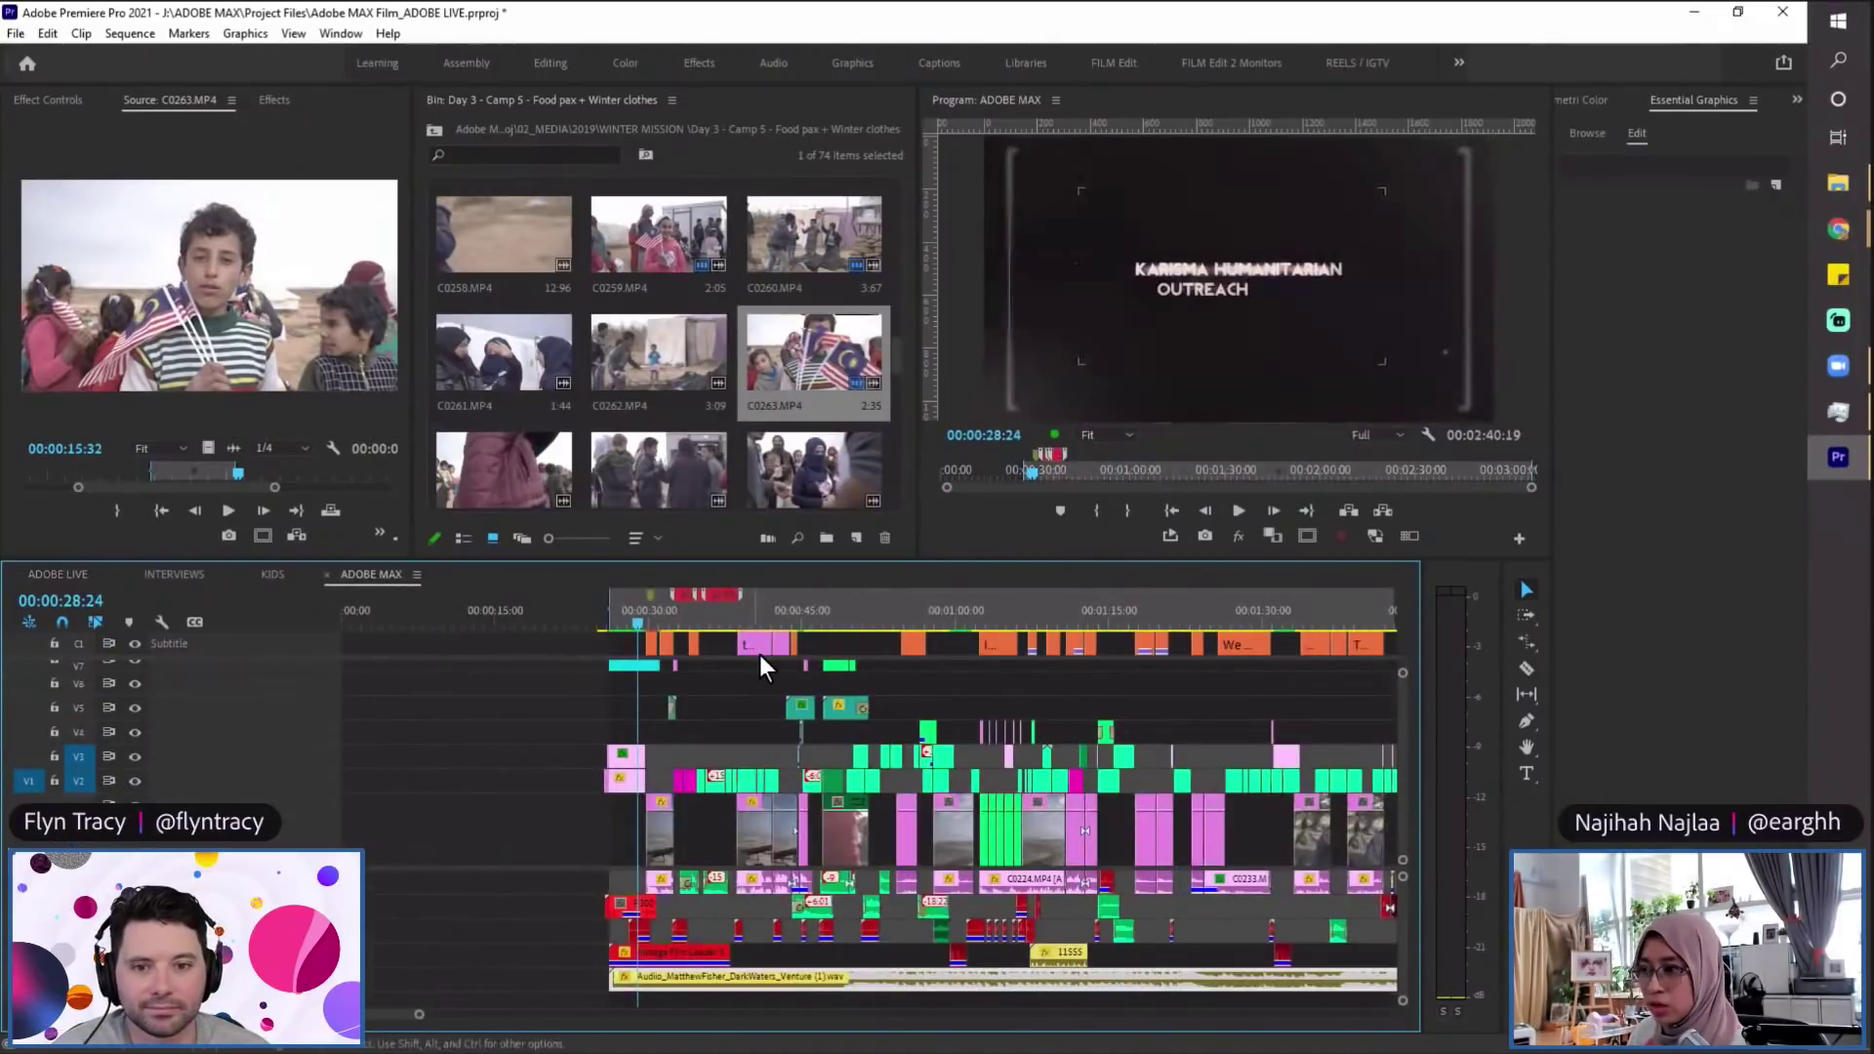
key(=)
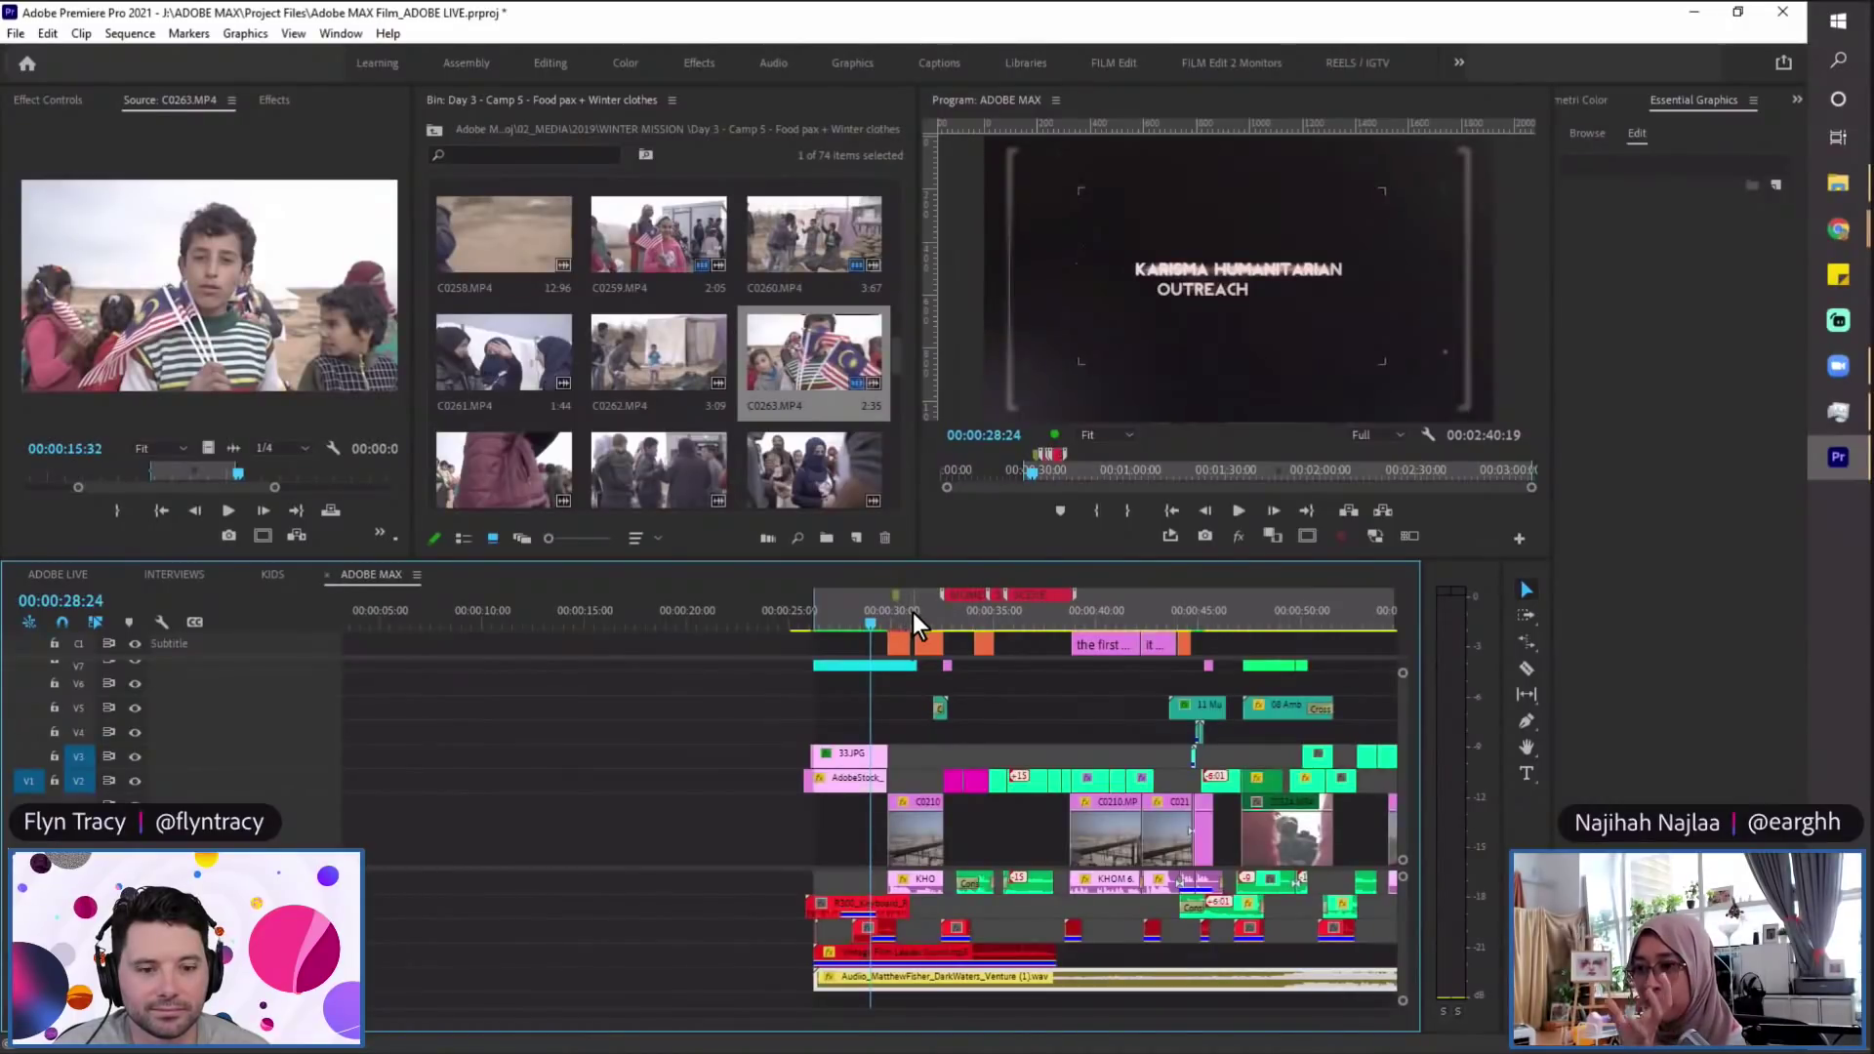
scroll(1031, 746, down, 2)
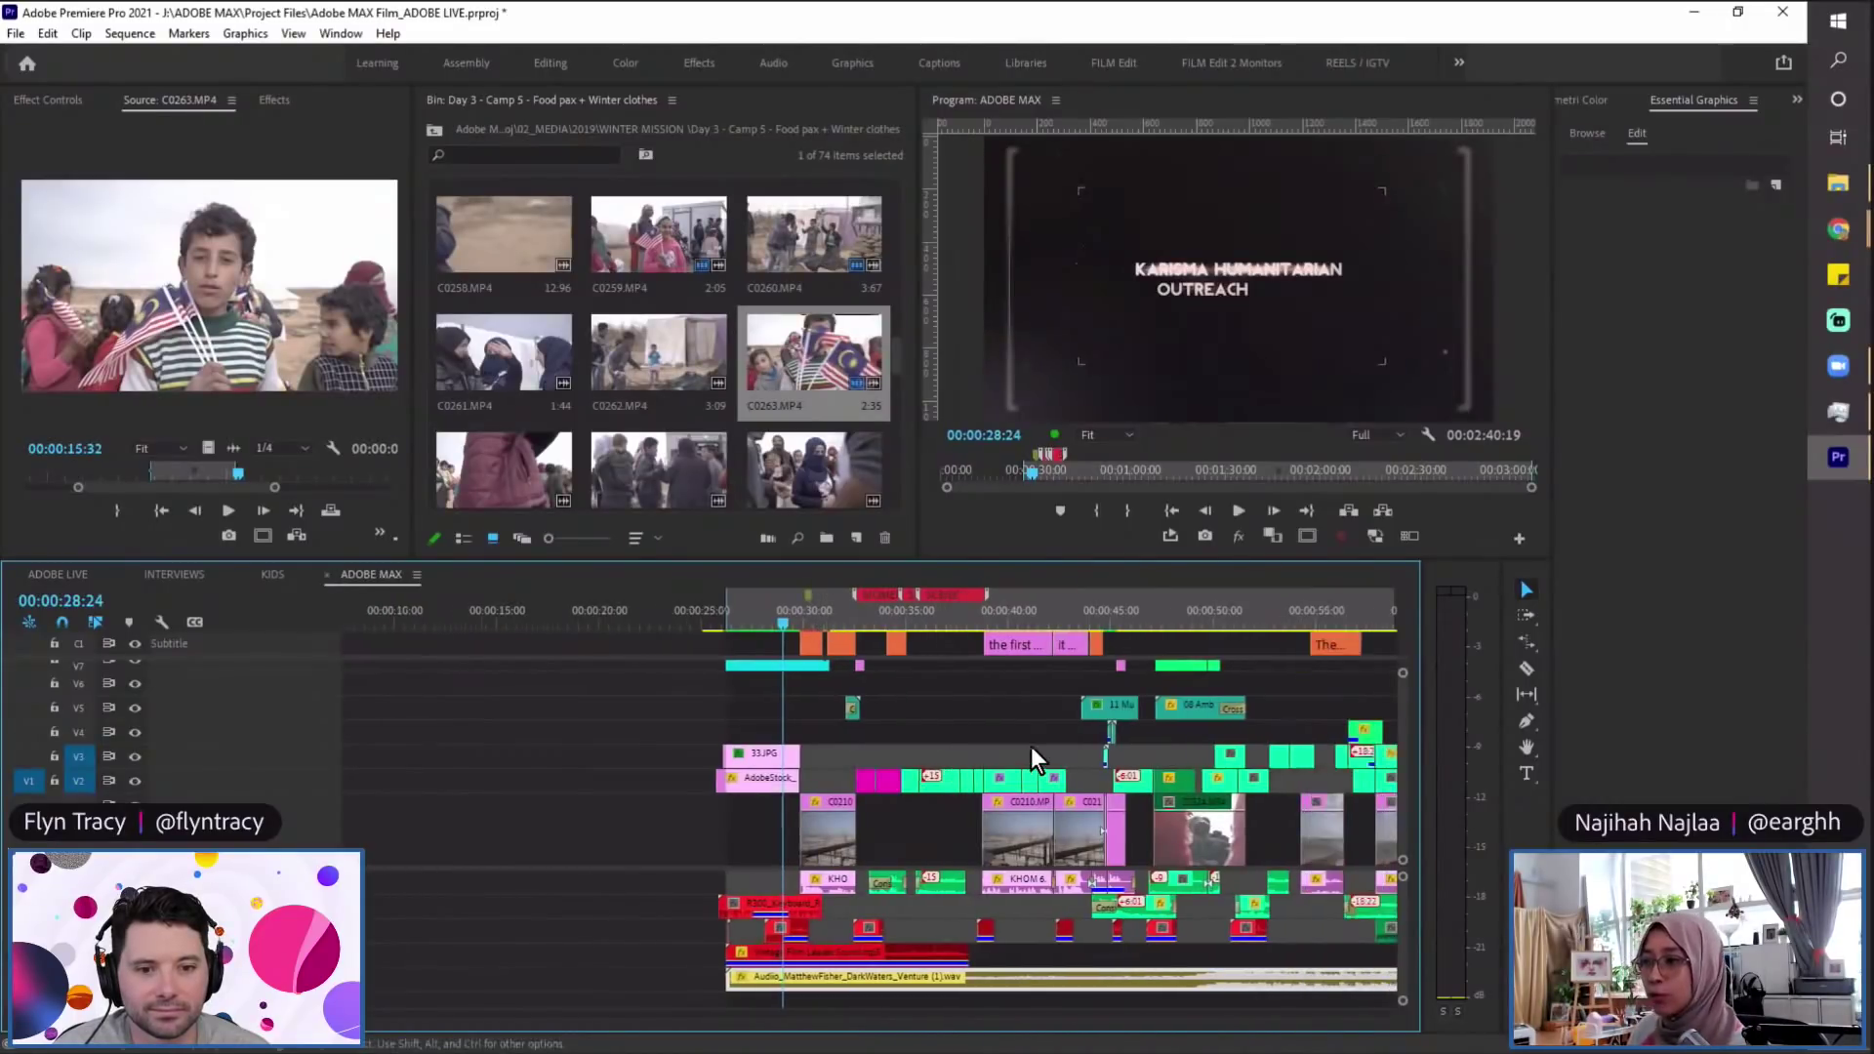
click(1015, 618)
scroll(1020, 621, down, 2)
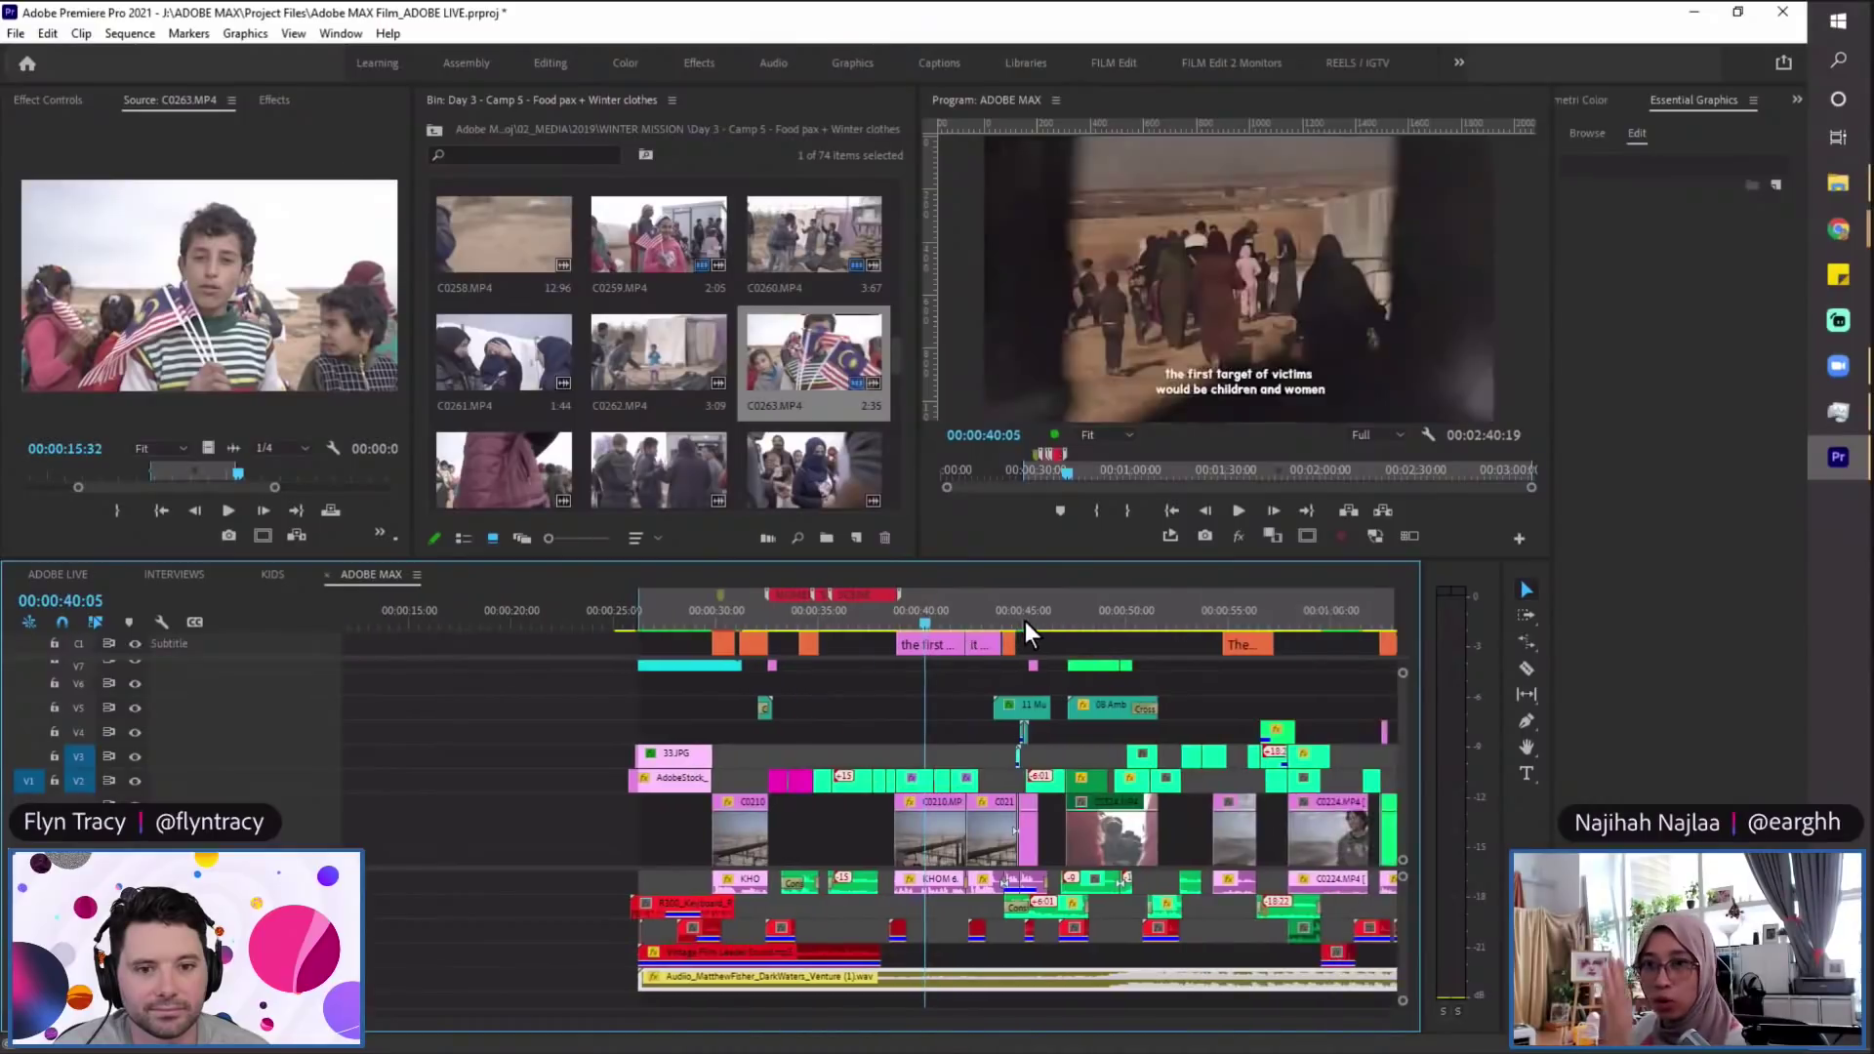
scroll(1034, 633, down, 2)
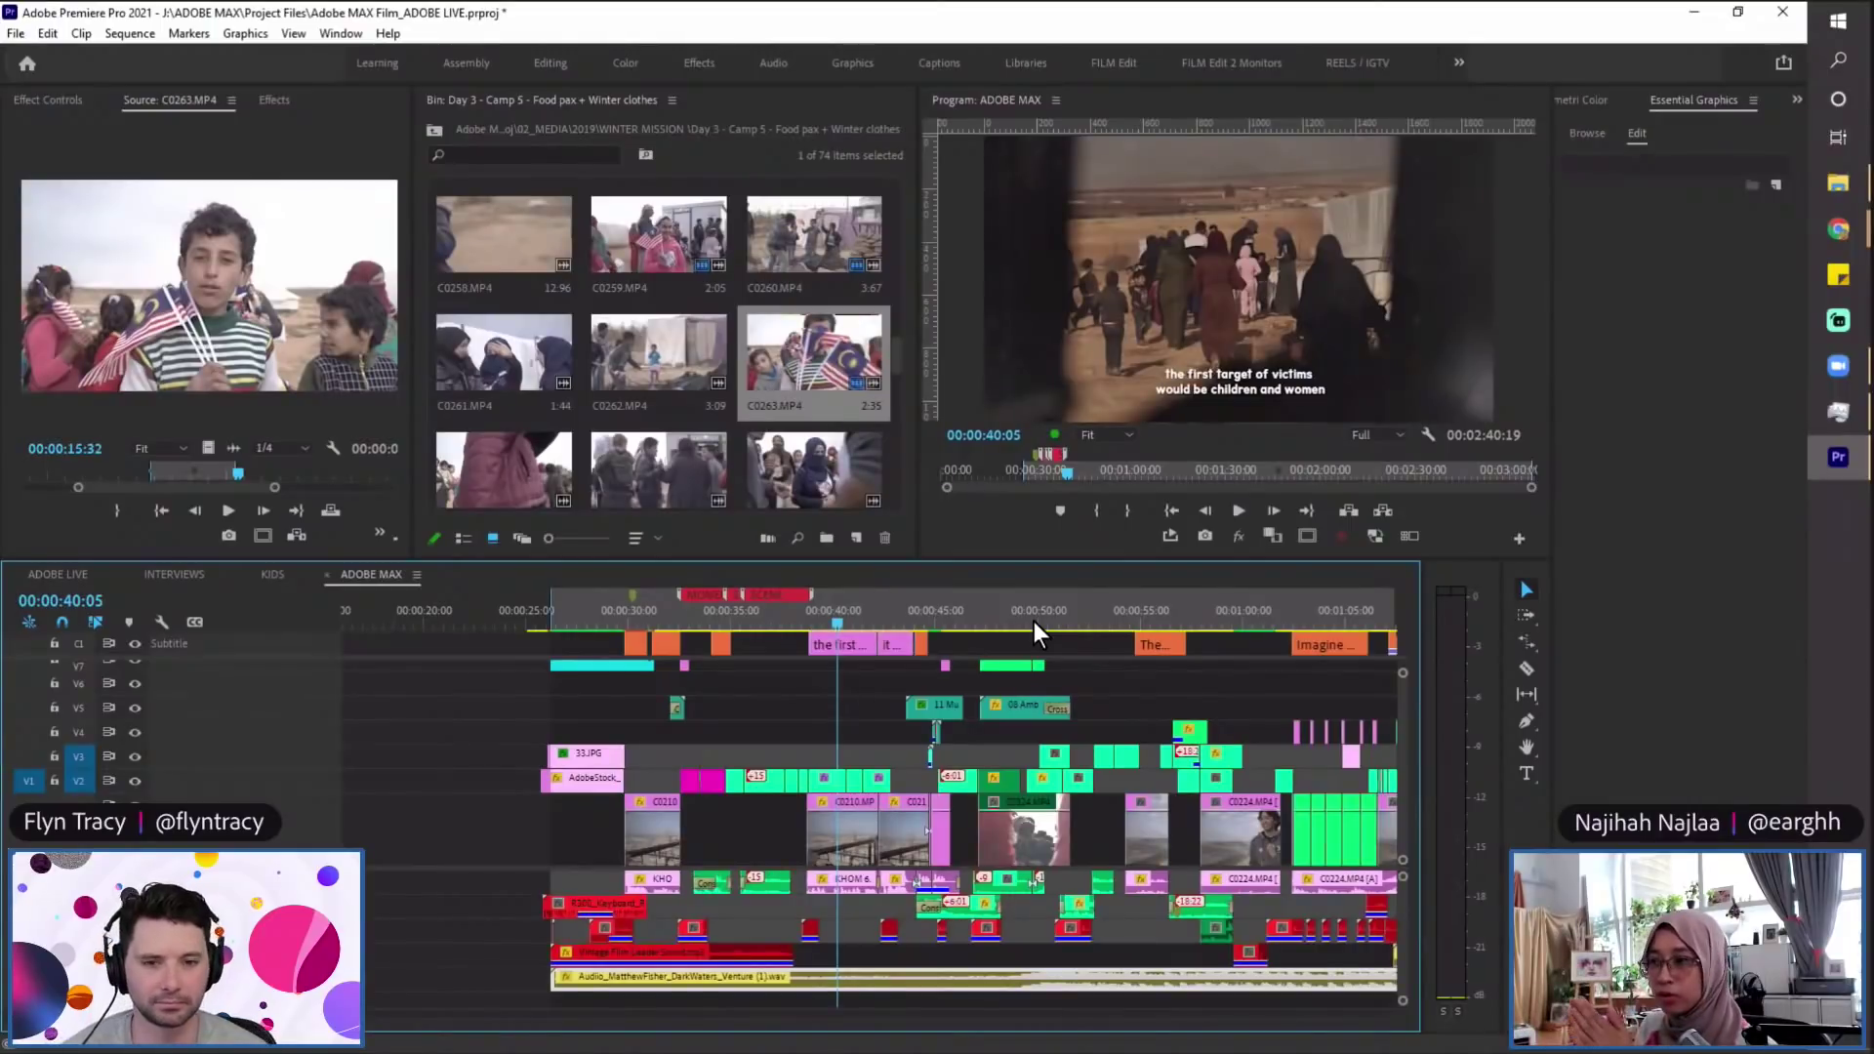
scroll(1040, 621, down, 2)
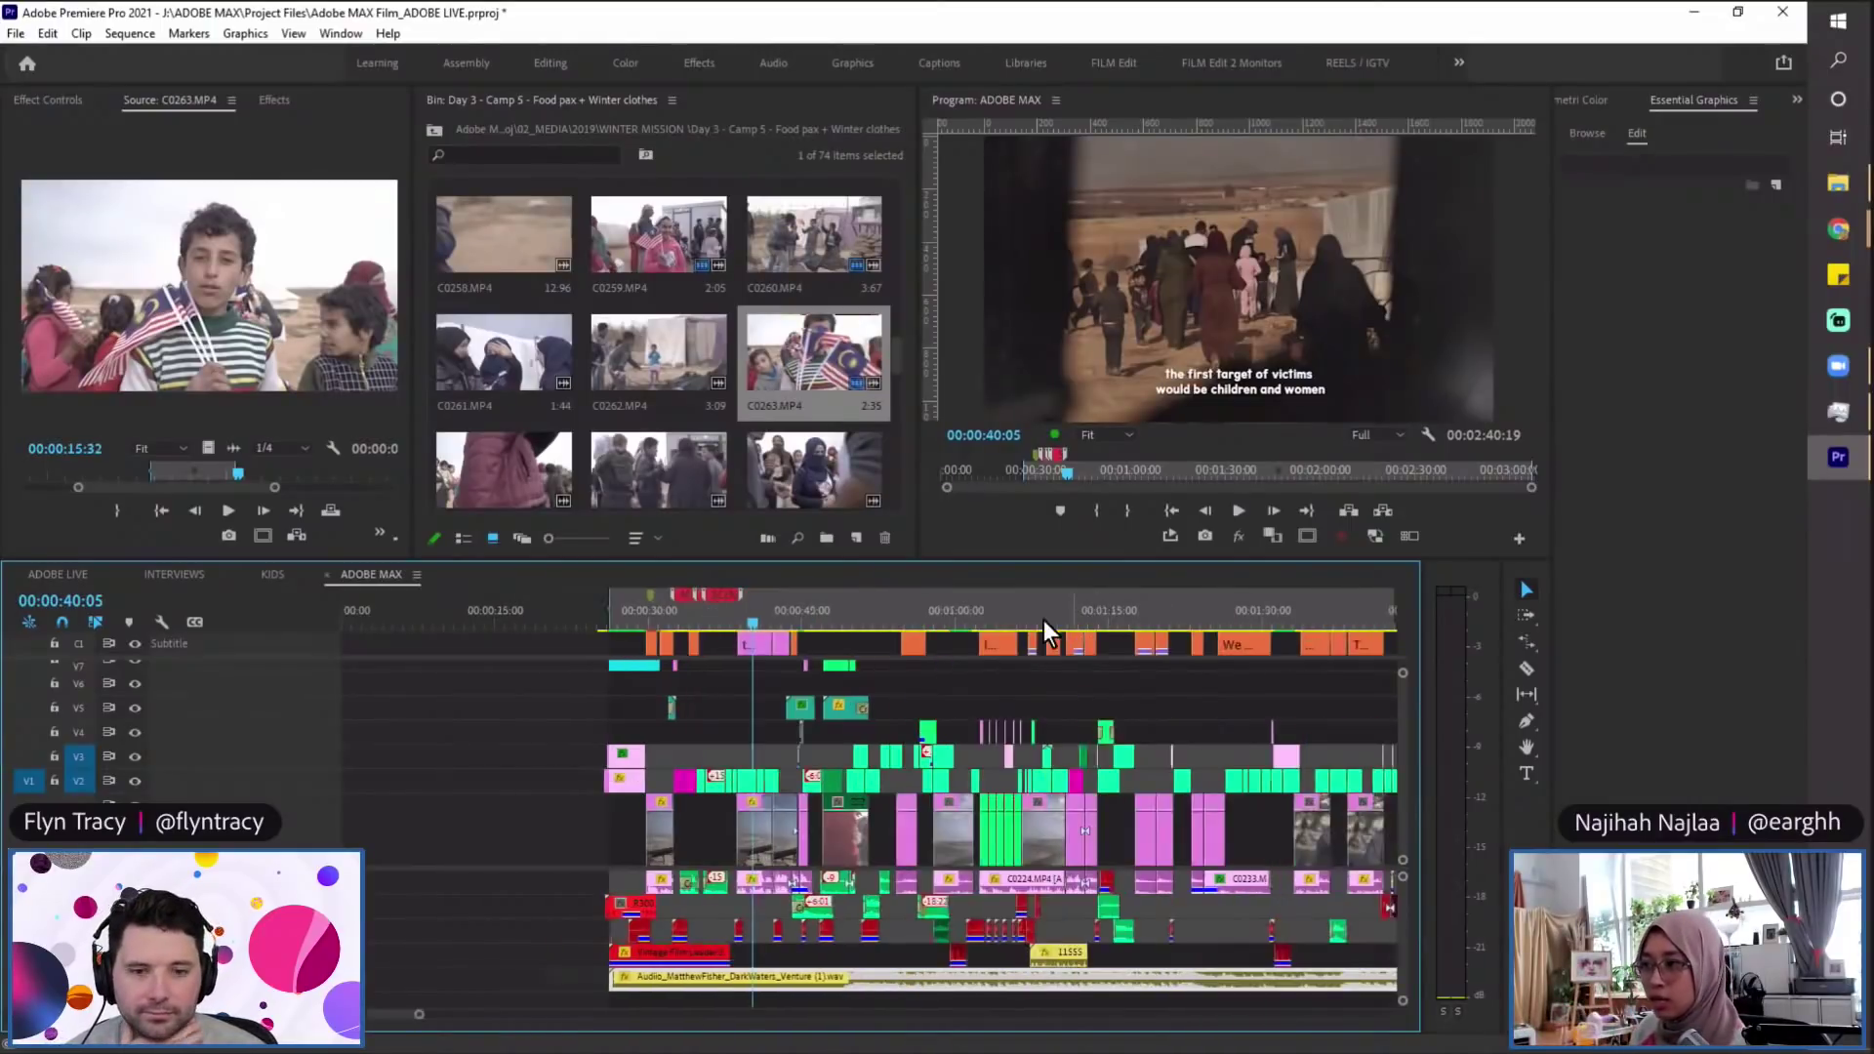
click(771, 609)
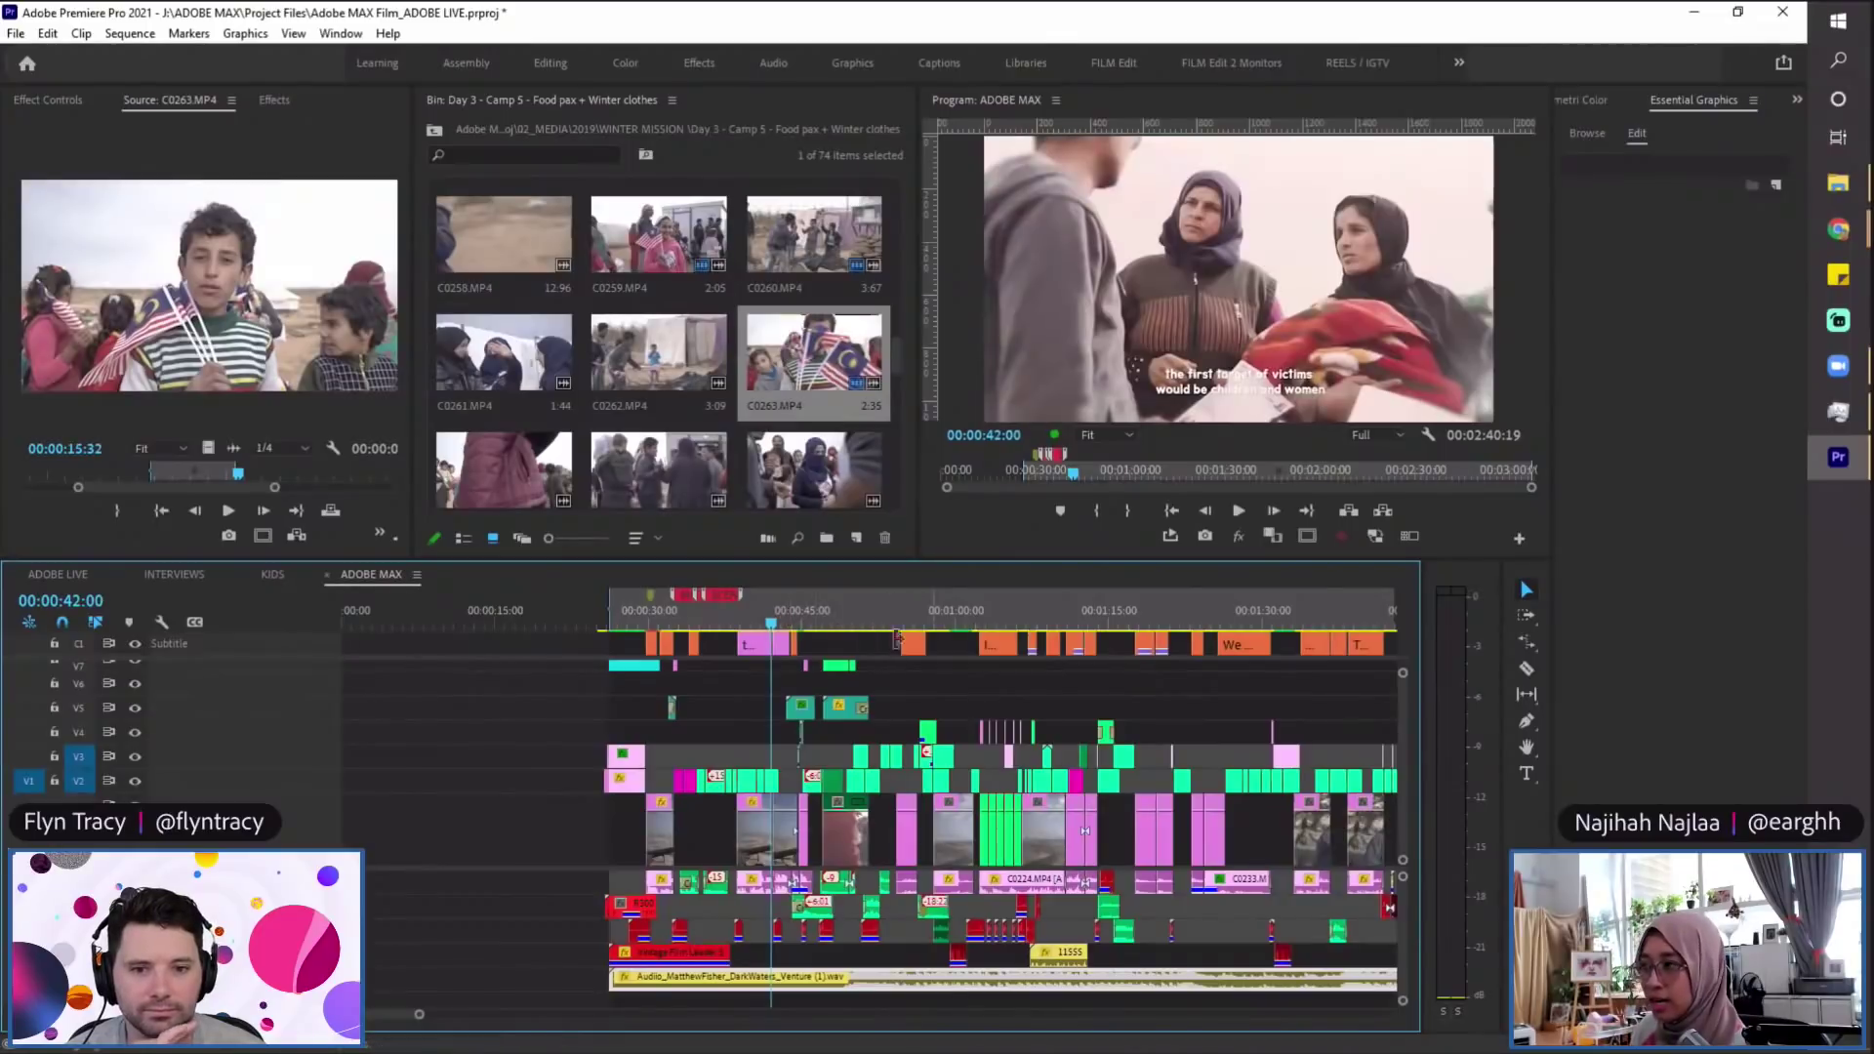
scroll(916, 687, up, 3)
drag(827, 621, 777, 621)
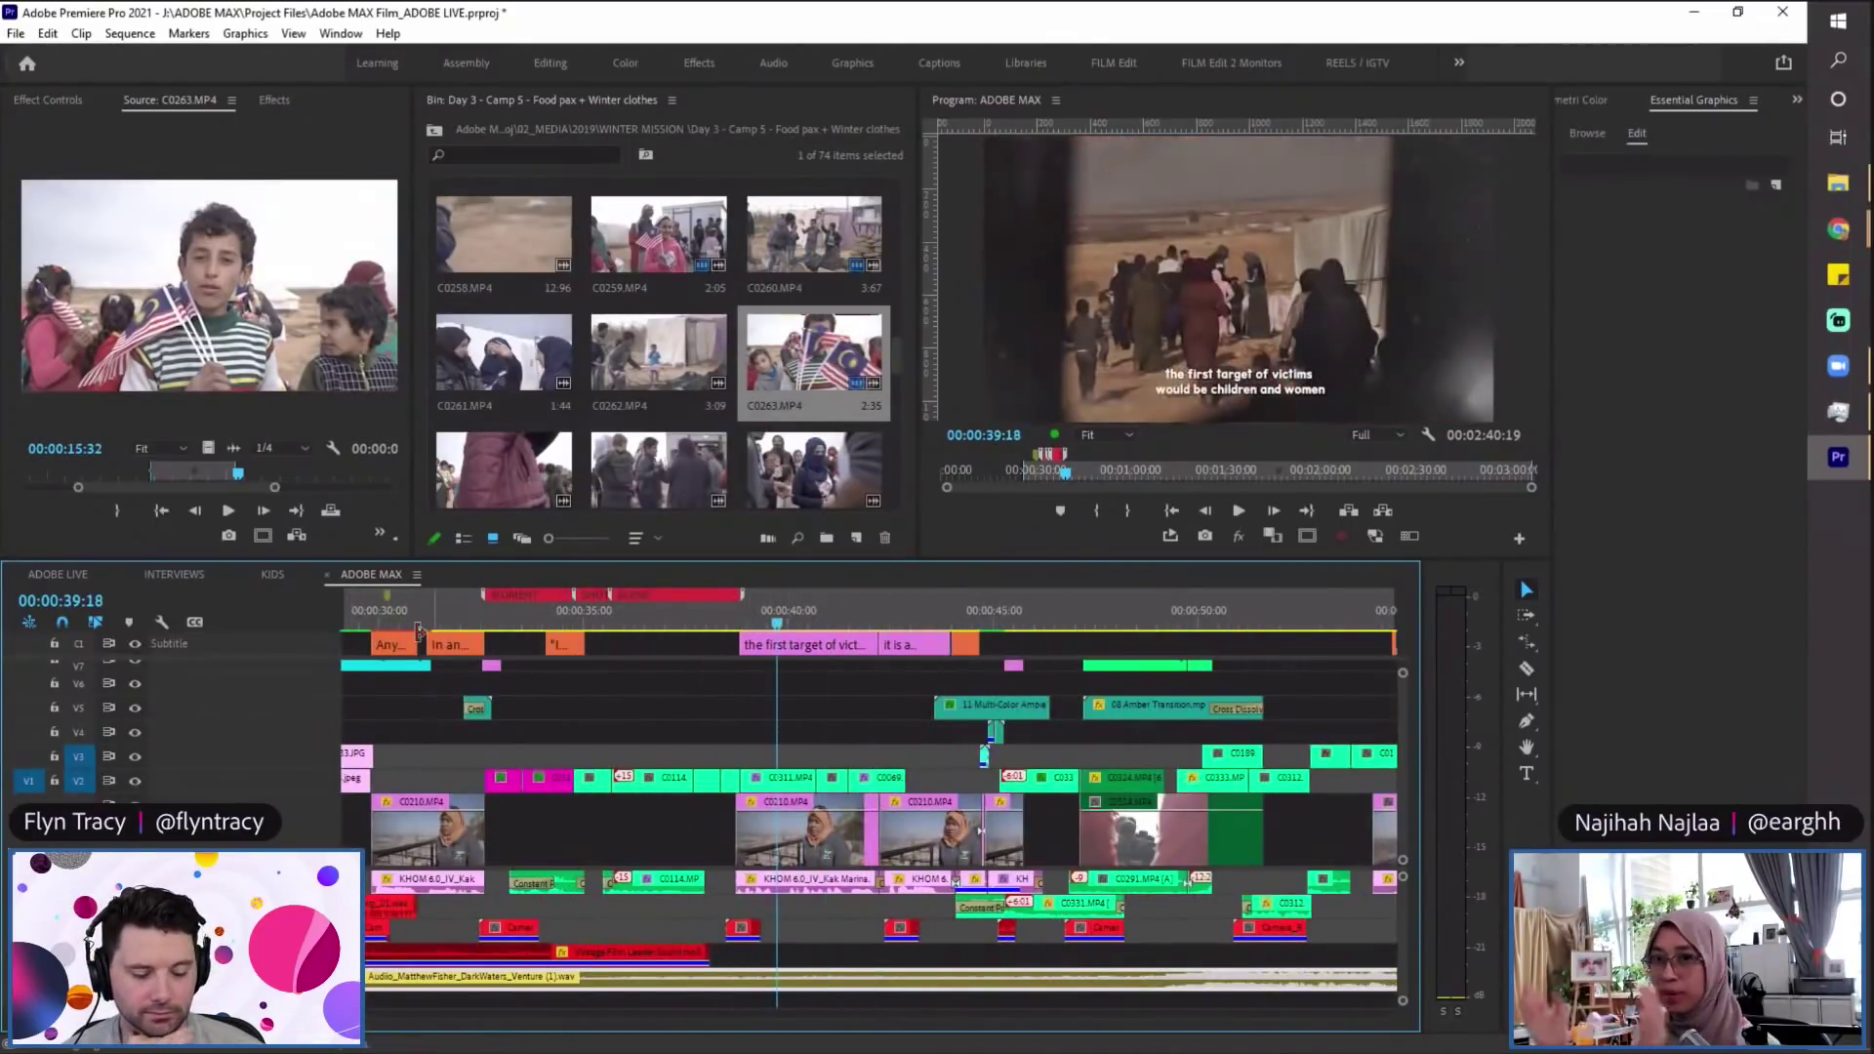
Step: Play the ADOBE MAX sequence from about 00:00:38:13 and inspect the transition into the "the first target of victims" section
click(738, 626)
key(equal)
click(859, 620)
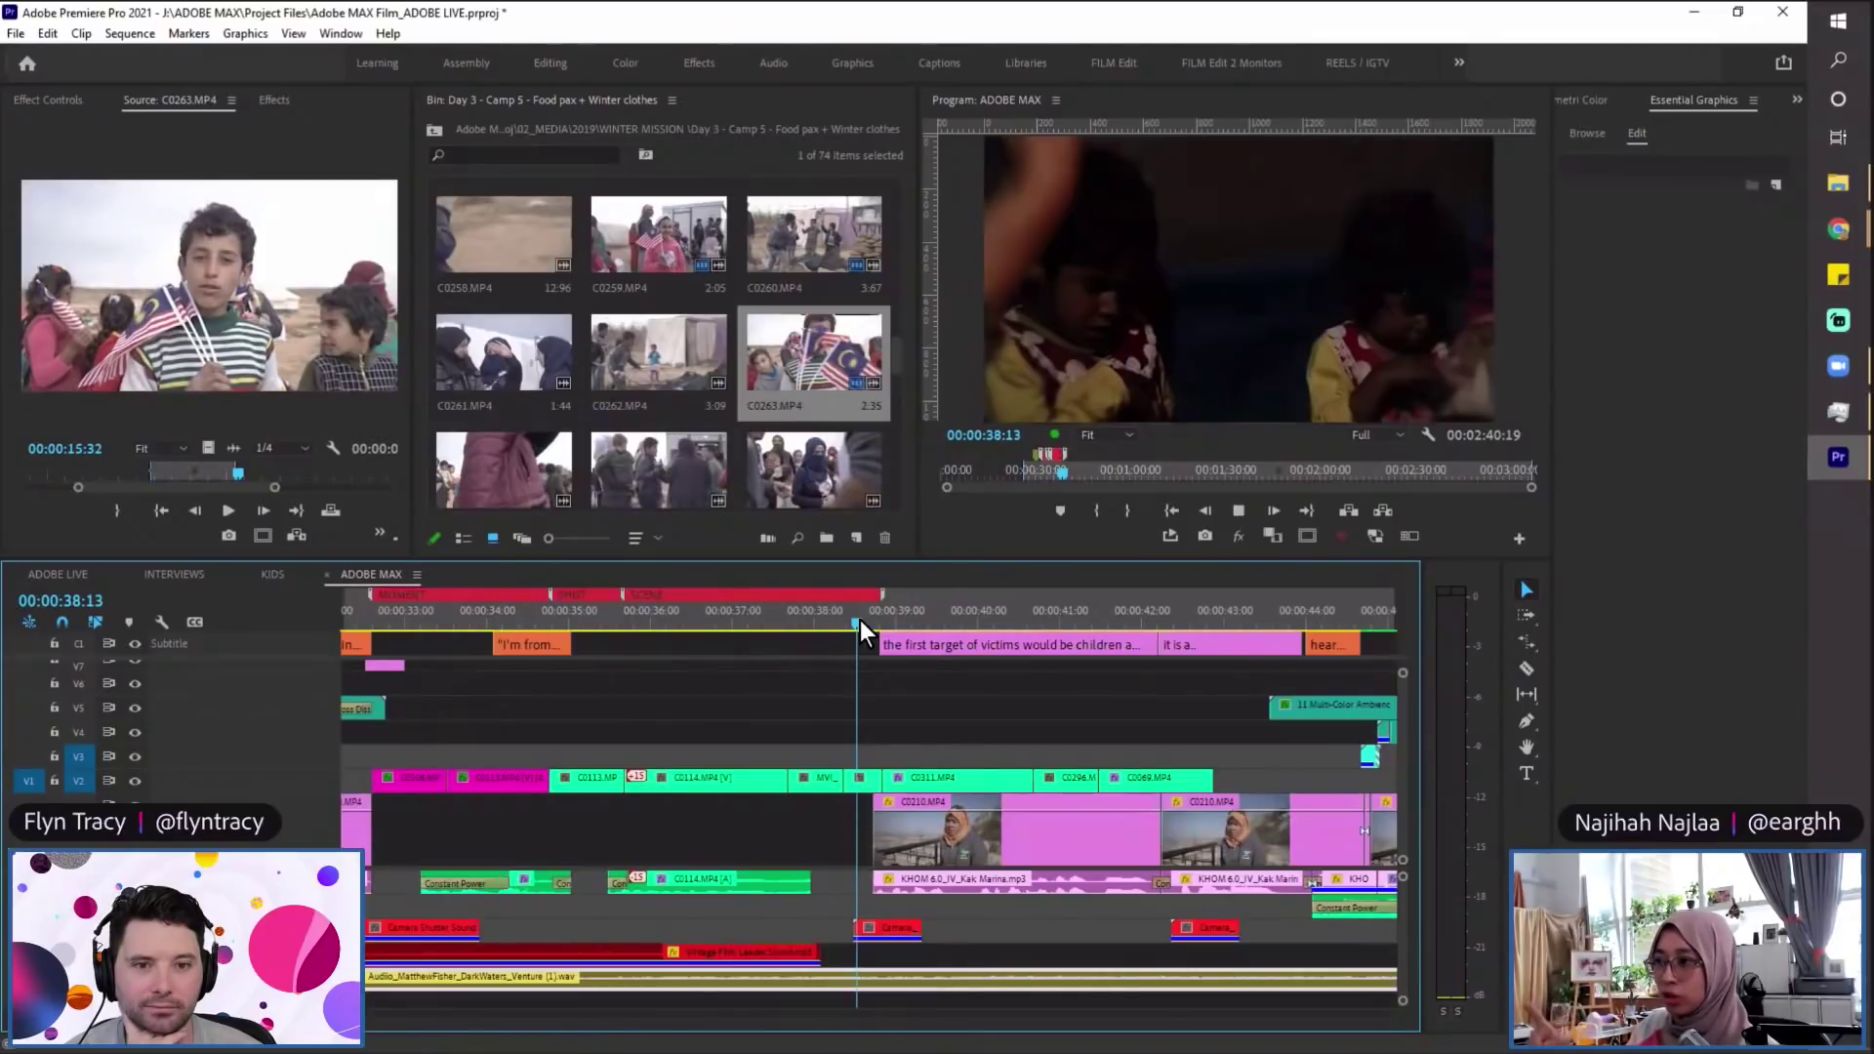
key(space)
click(869, 620)
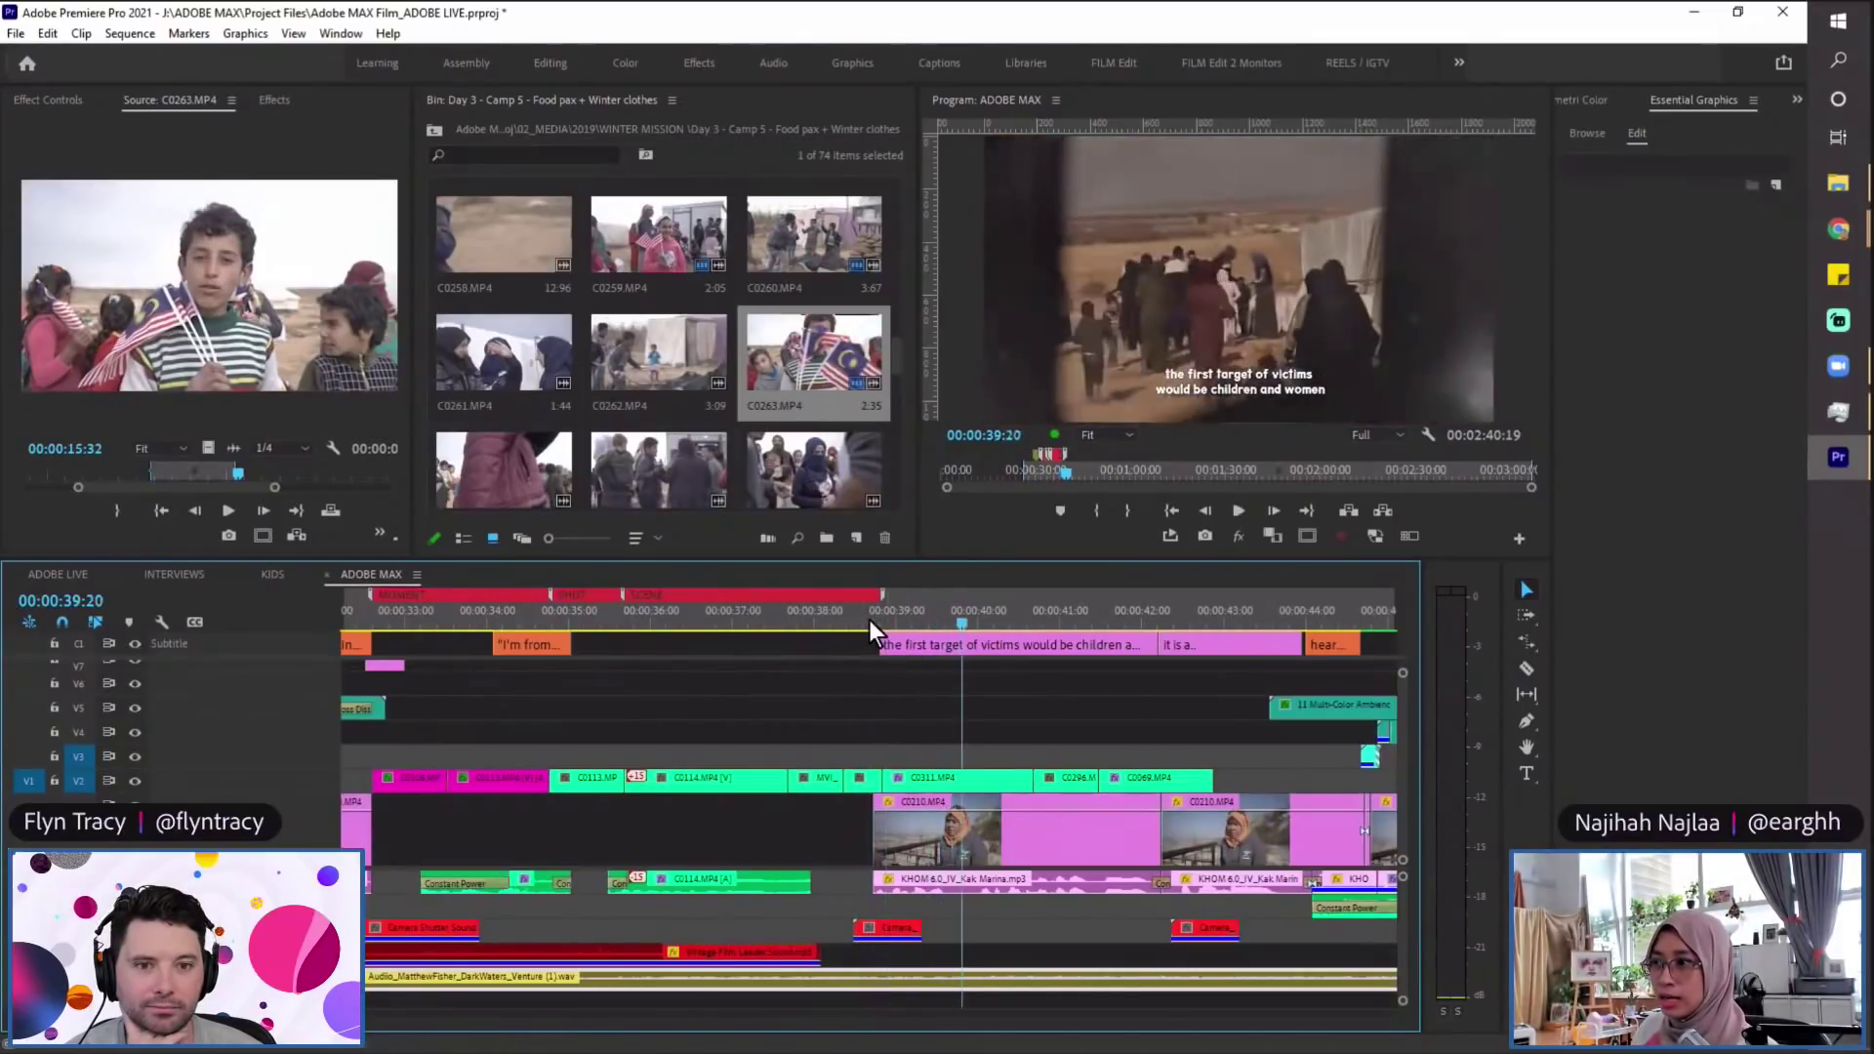
key(space)
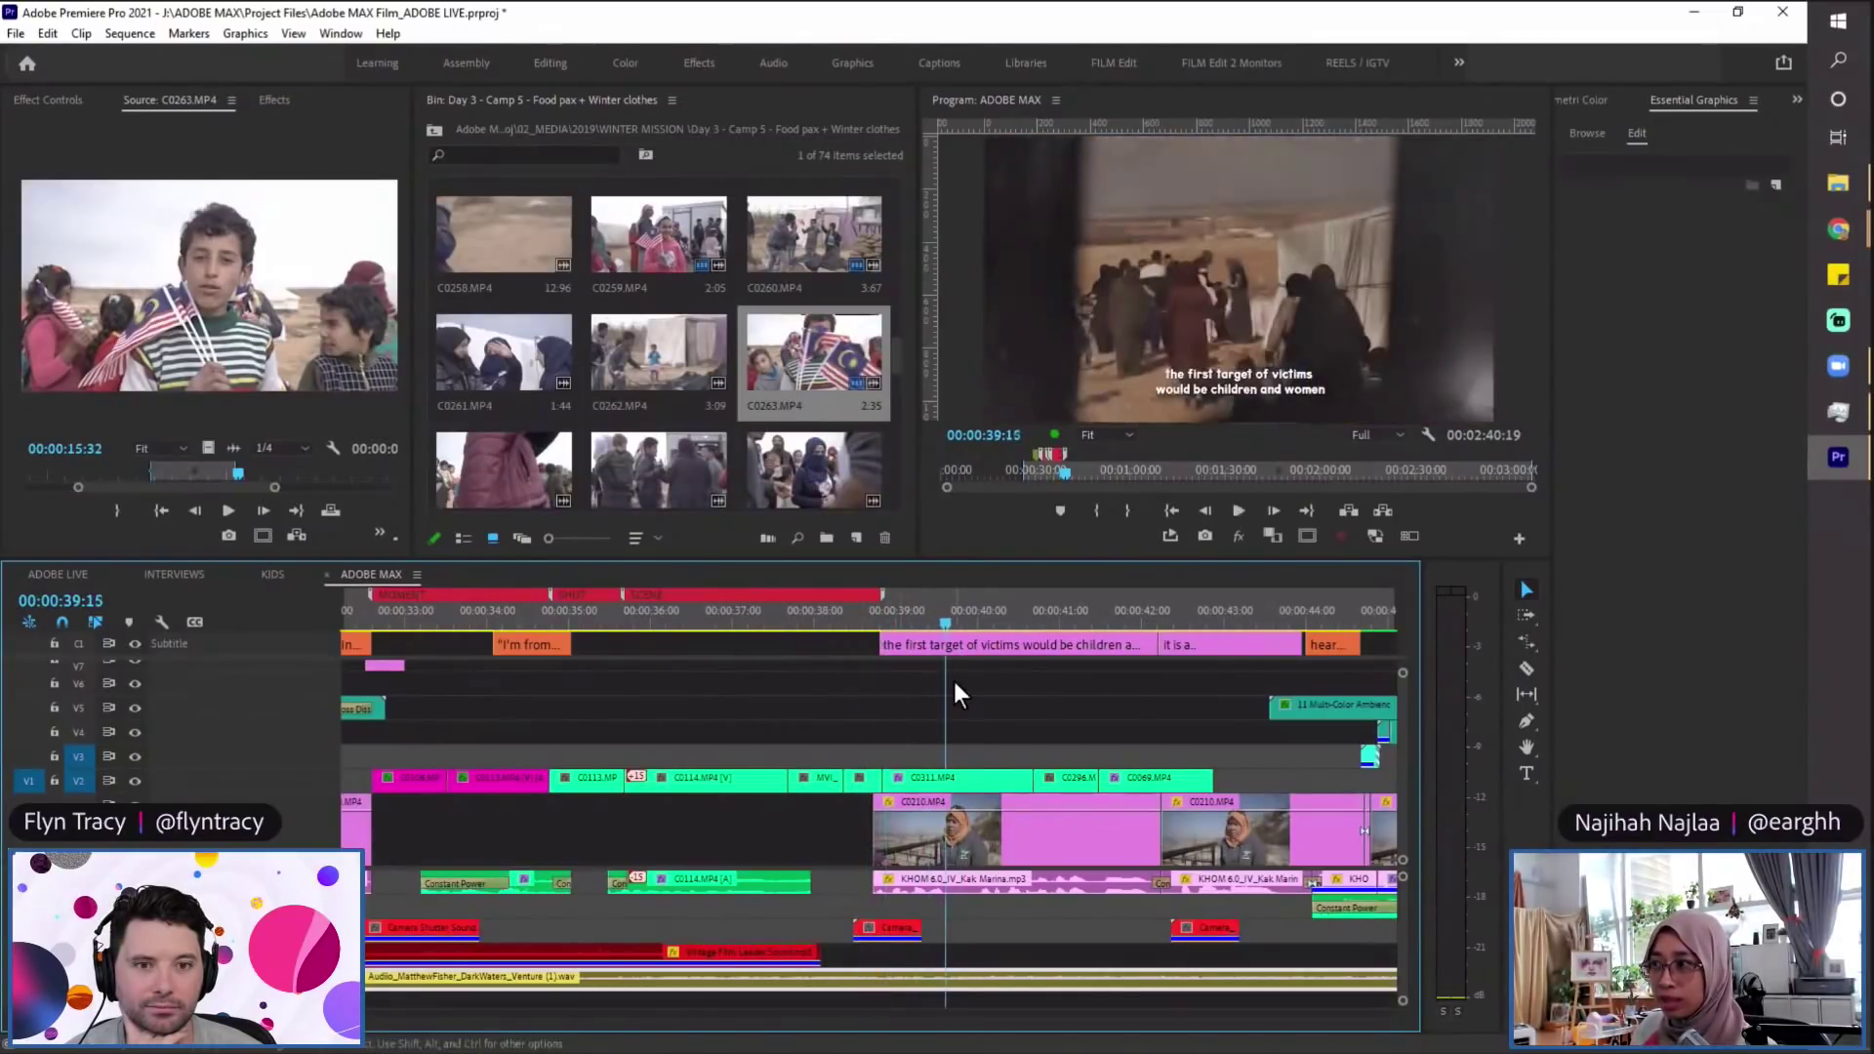
click(912, 620)
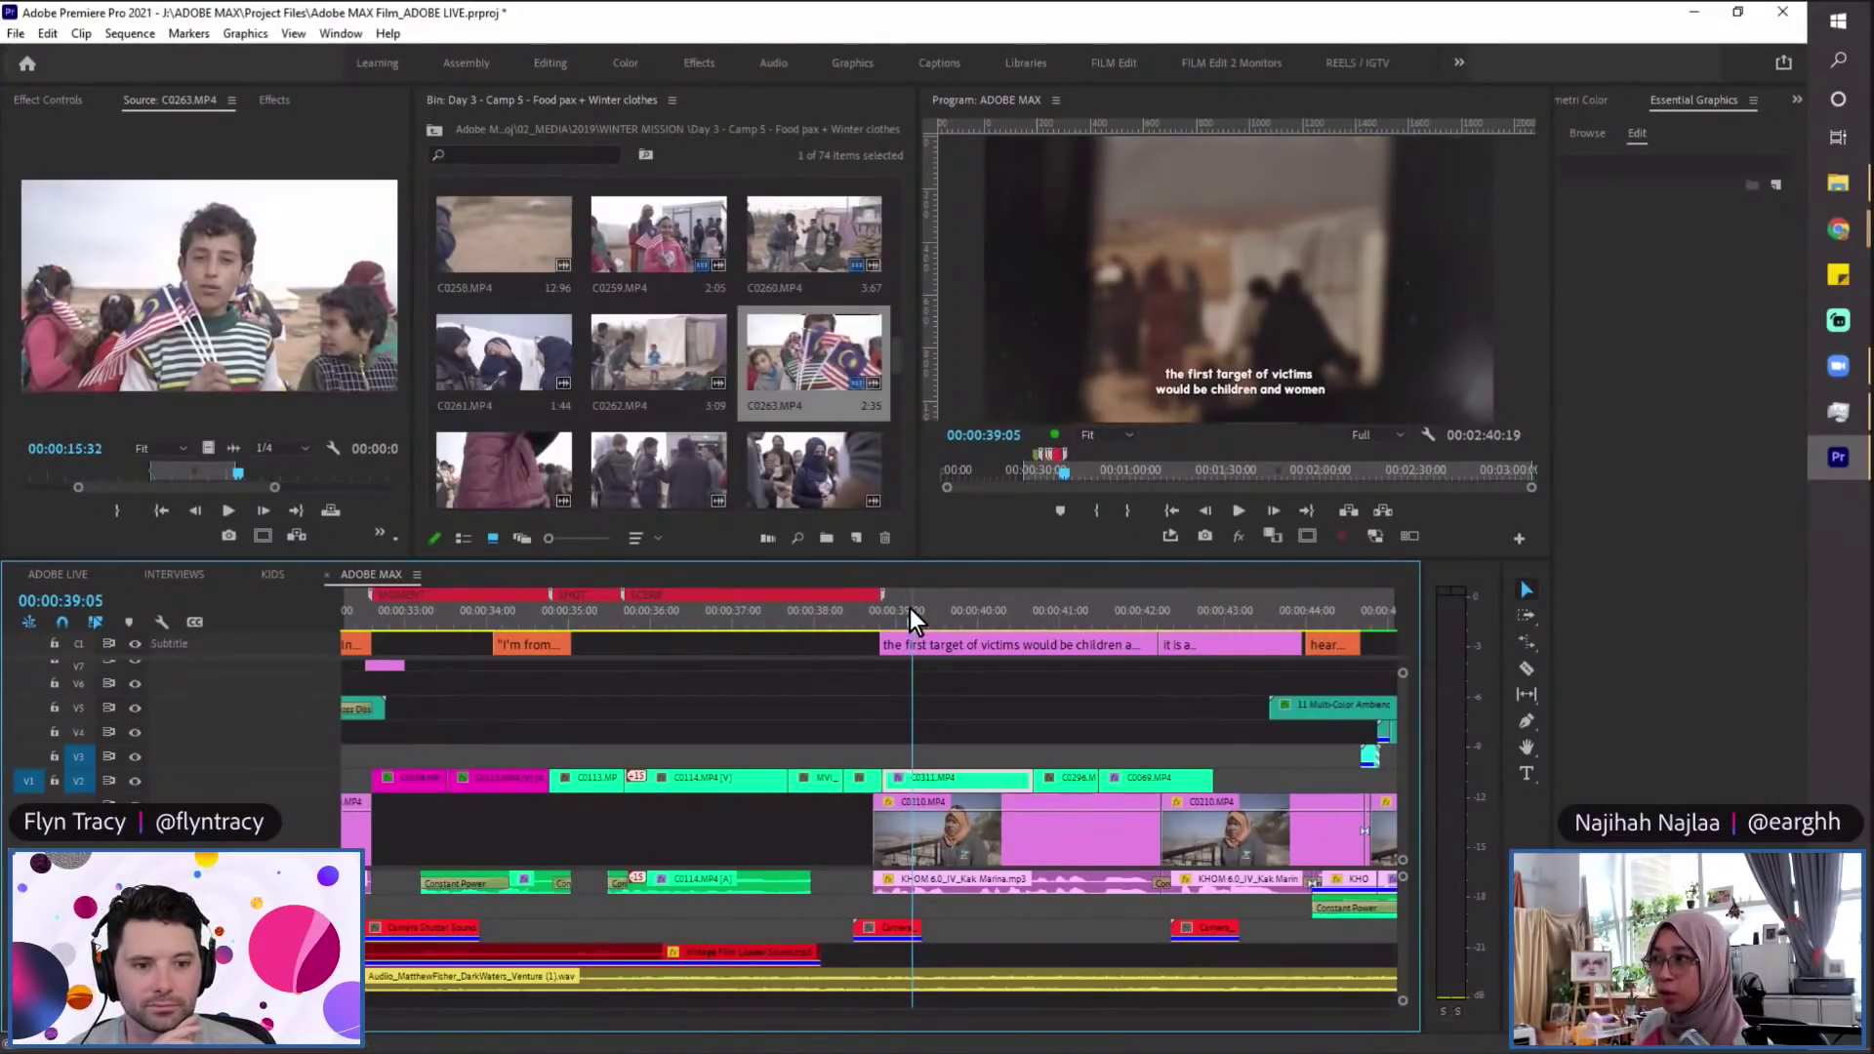
Step: Set the program playback resolution to 1/4 and play the transition into the "the first target of victims" section
click(1394, 440)
click(1386, 481)
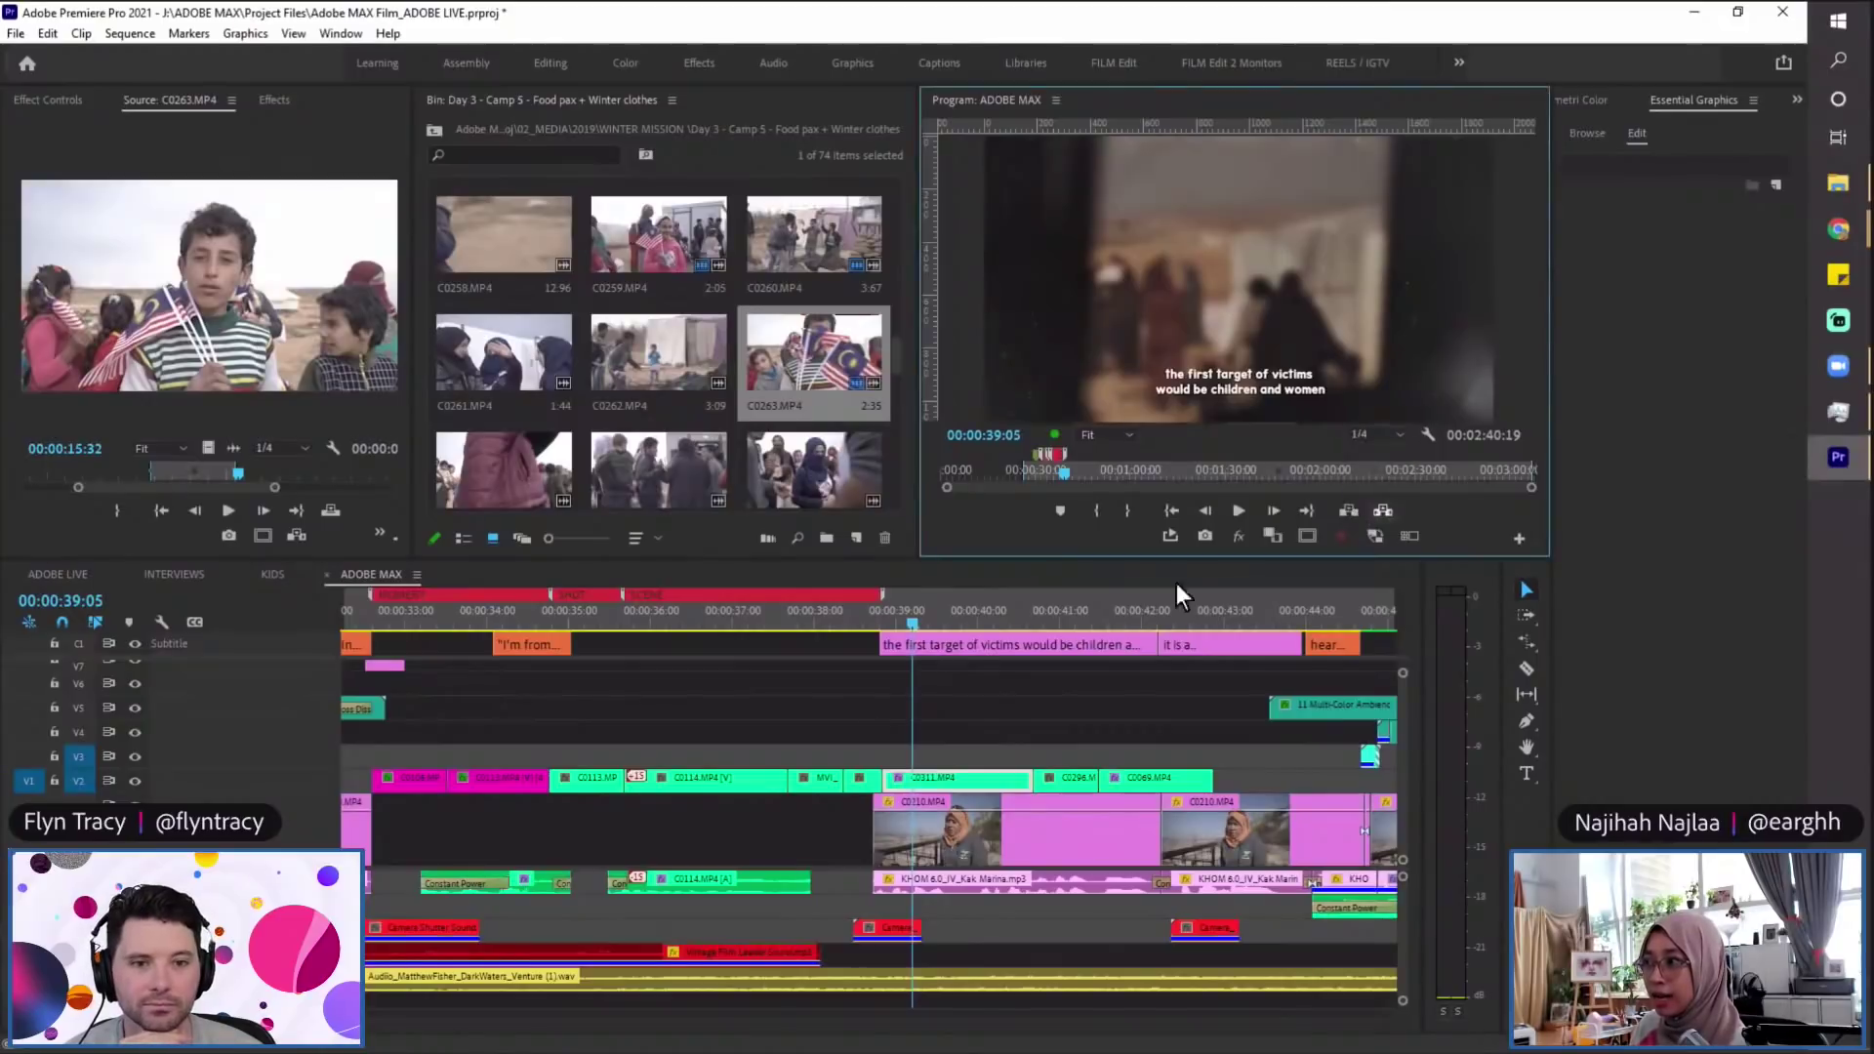
click(910, 623)
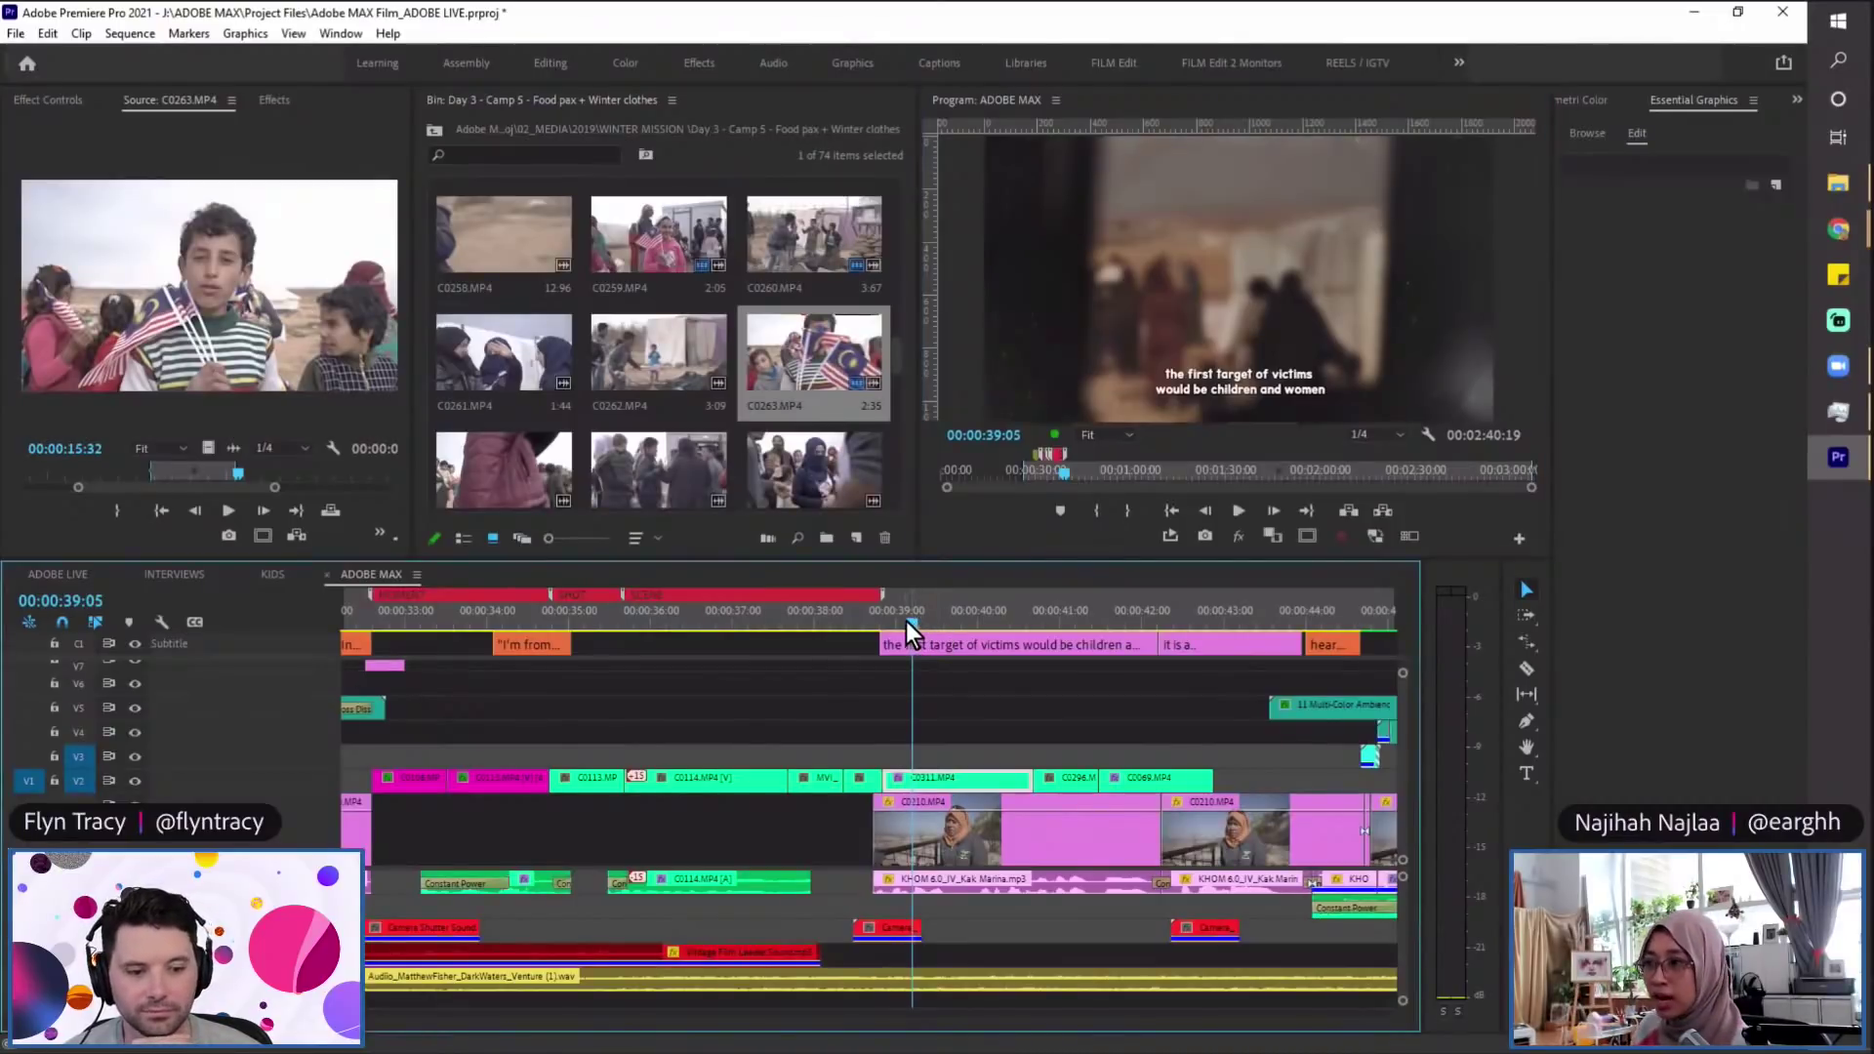
click(907, 621)
click(882, 619)
key(space)
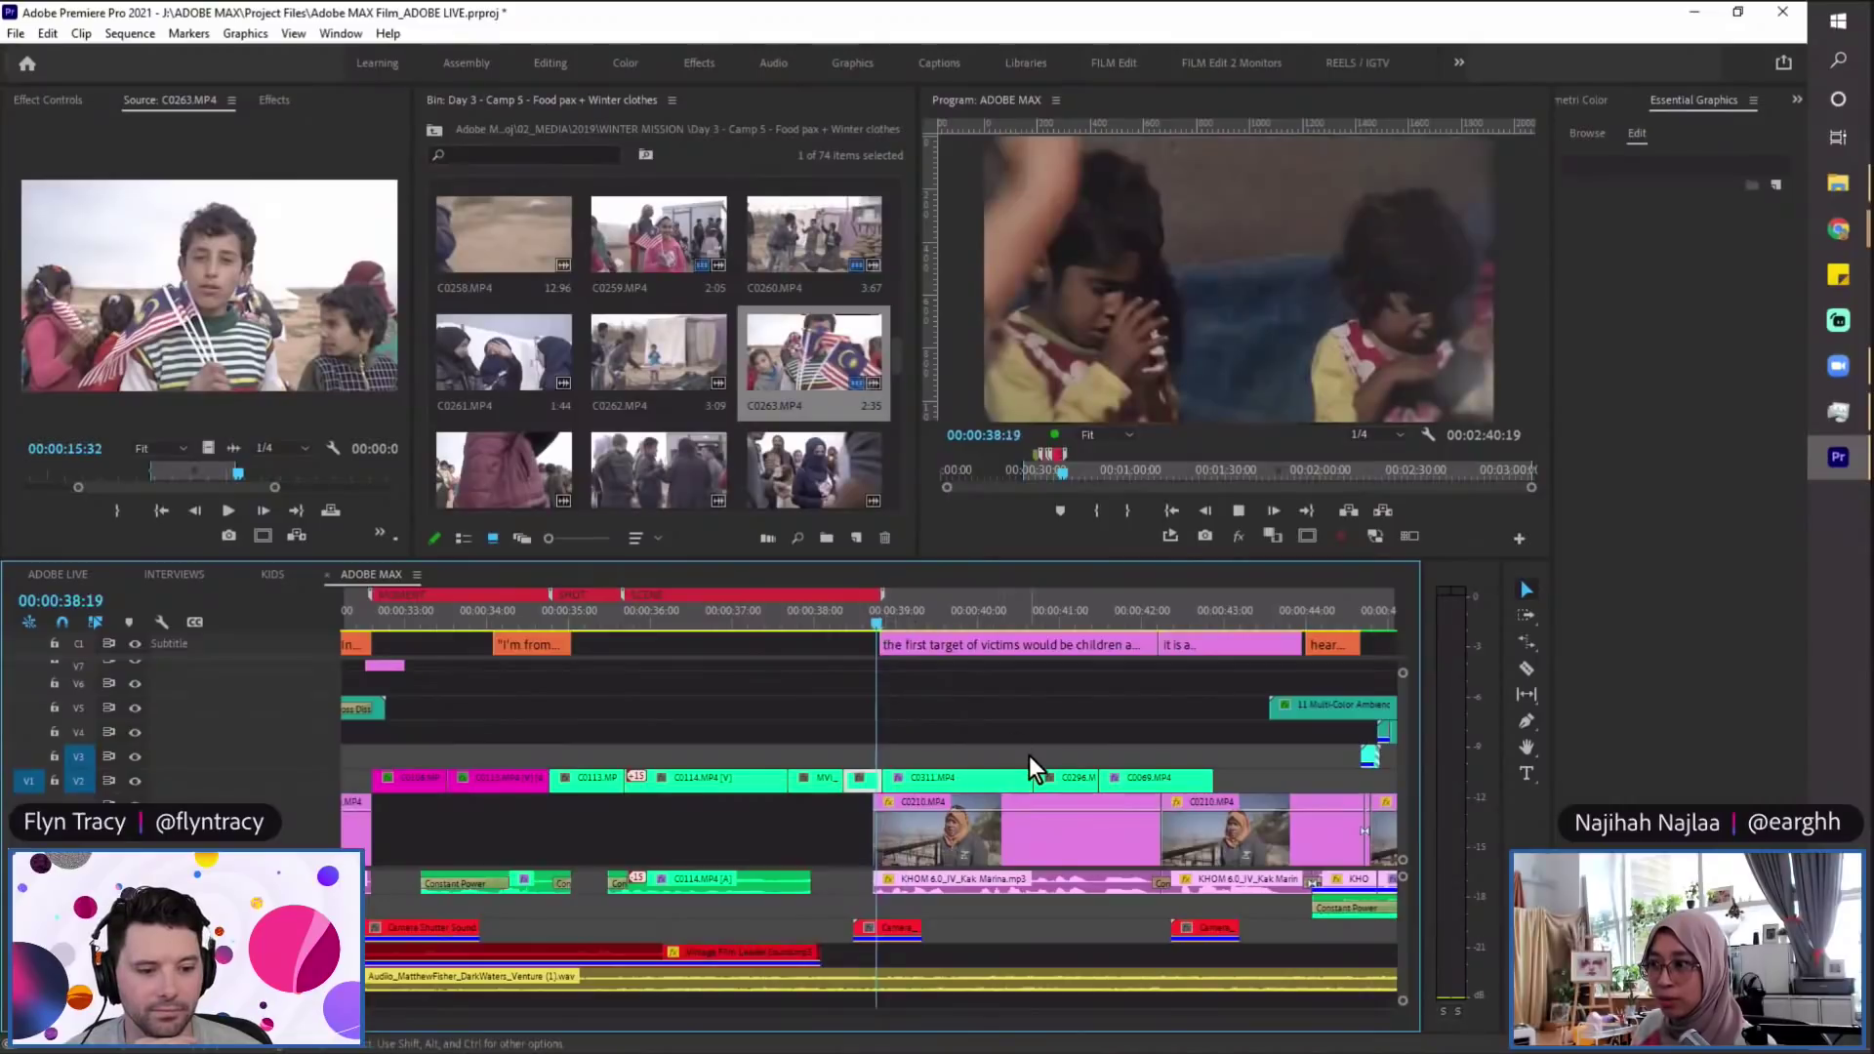
key(space)
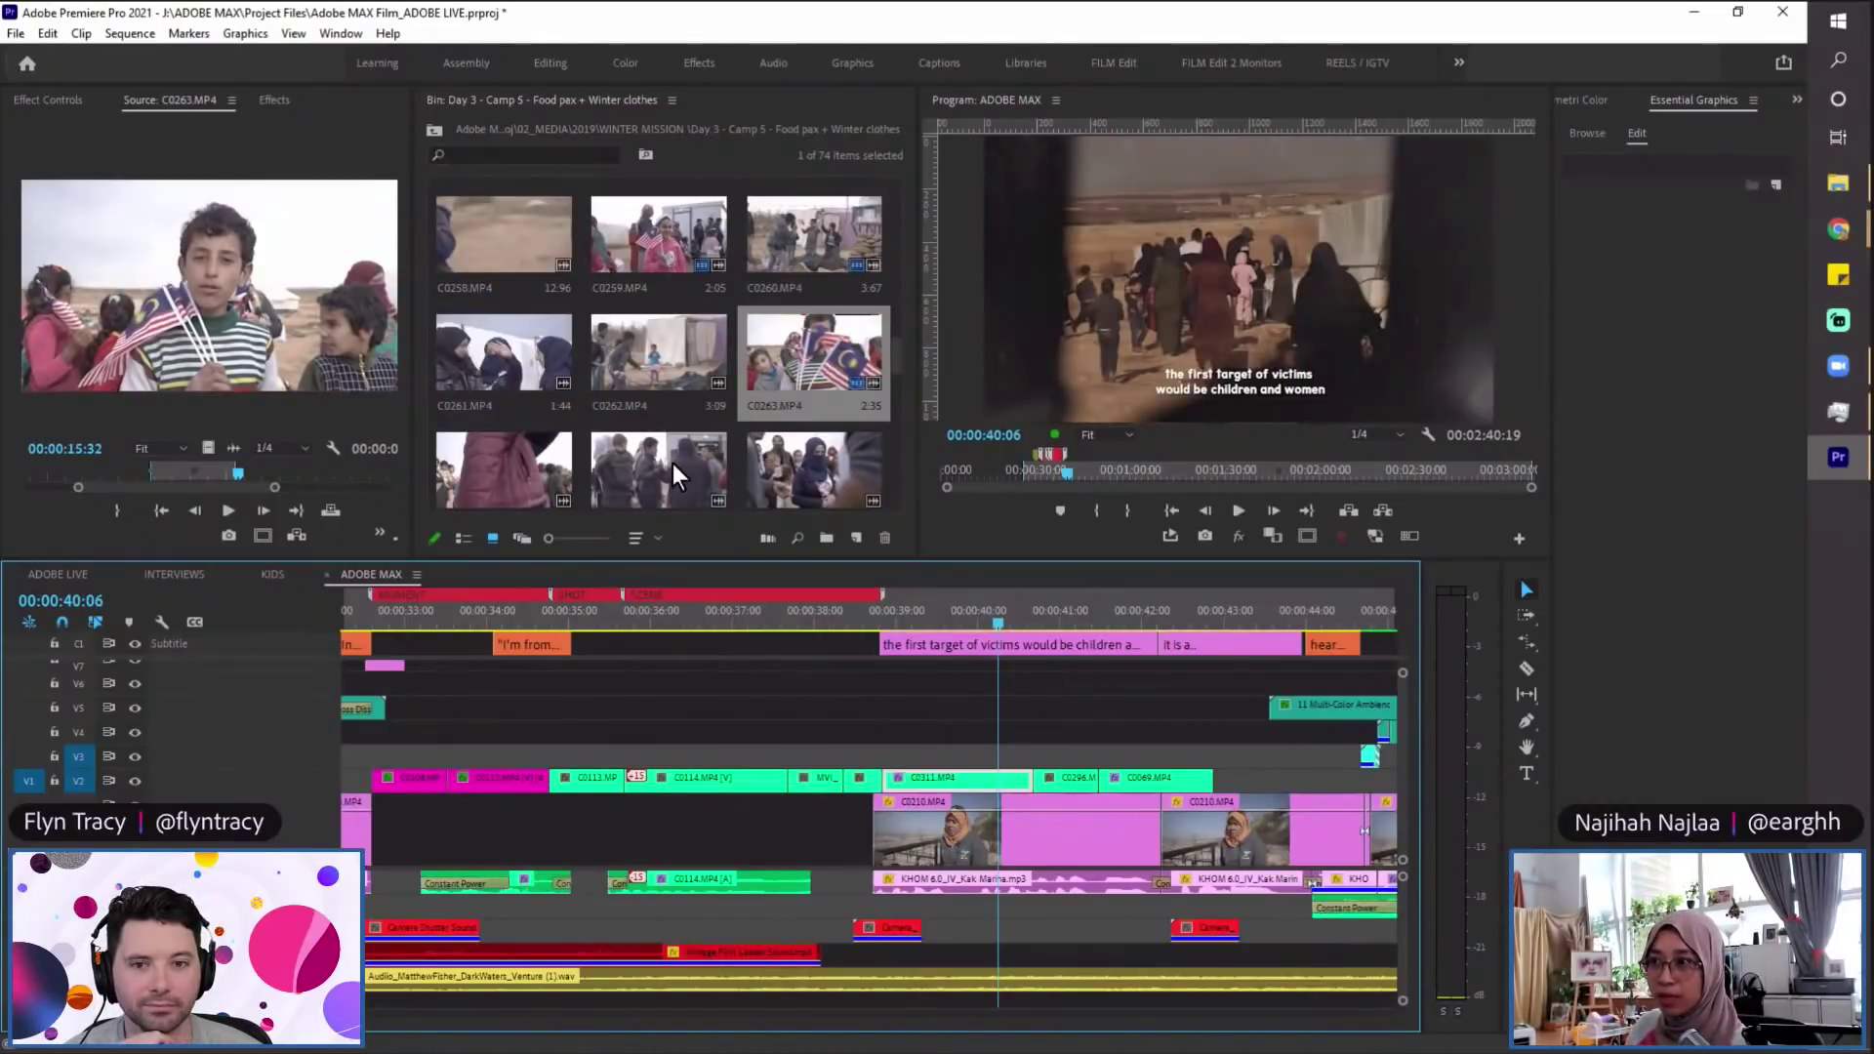
Step: Replay the B-roll section from 00:00:38:17, park the playhead at 00:00:40:07, and save the project
scroll(672, 465, down, 2)
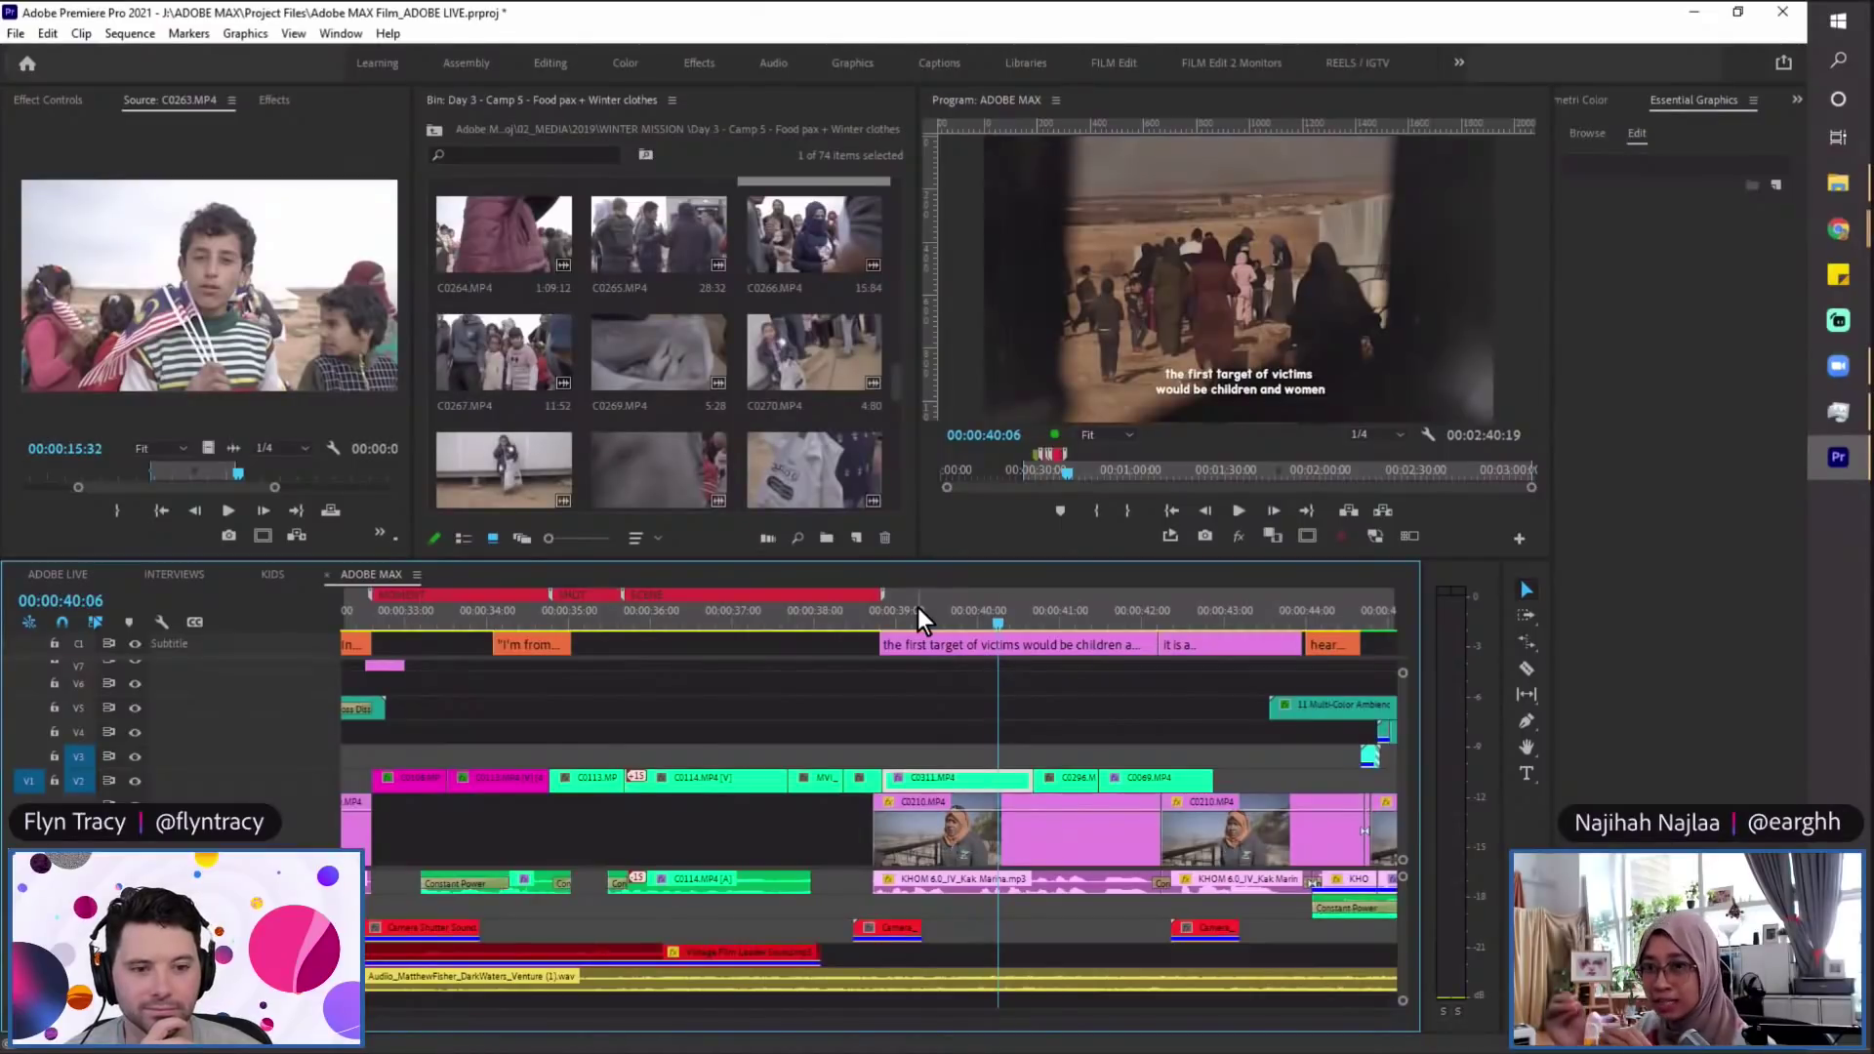
click(872, 615)
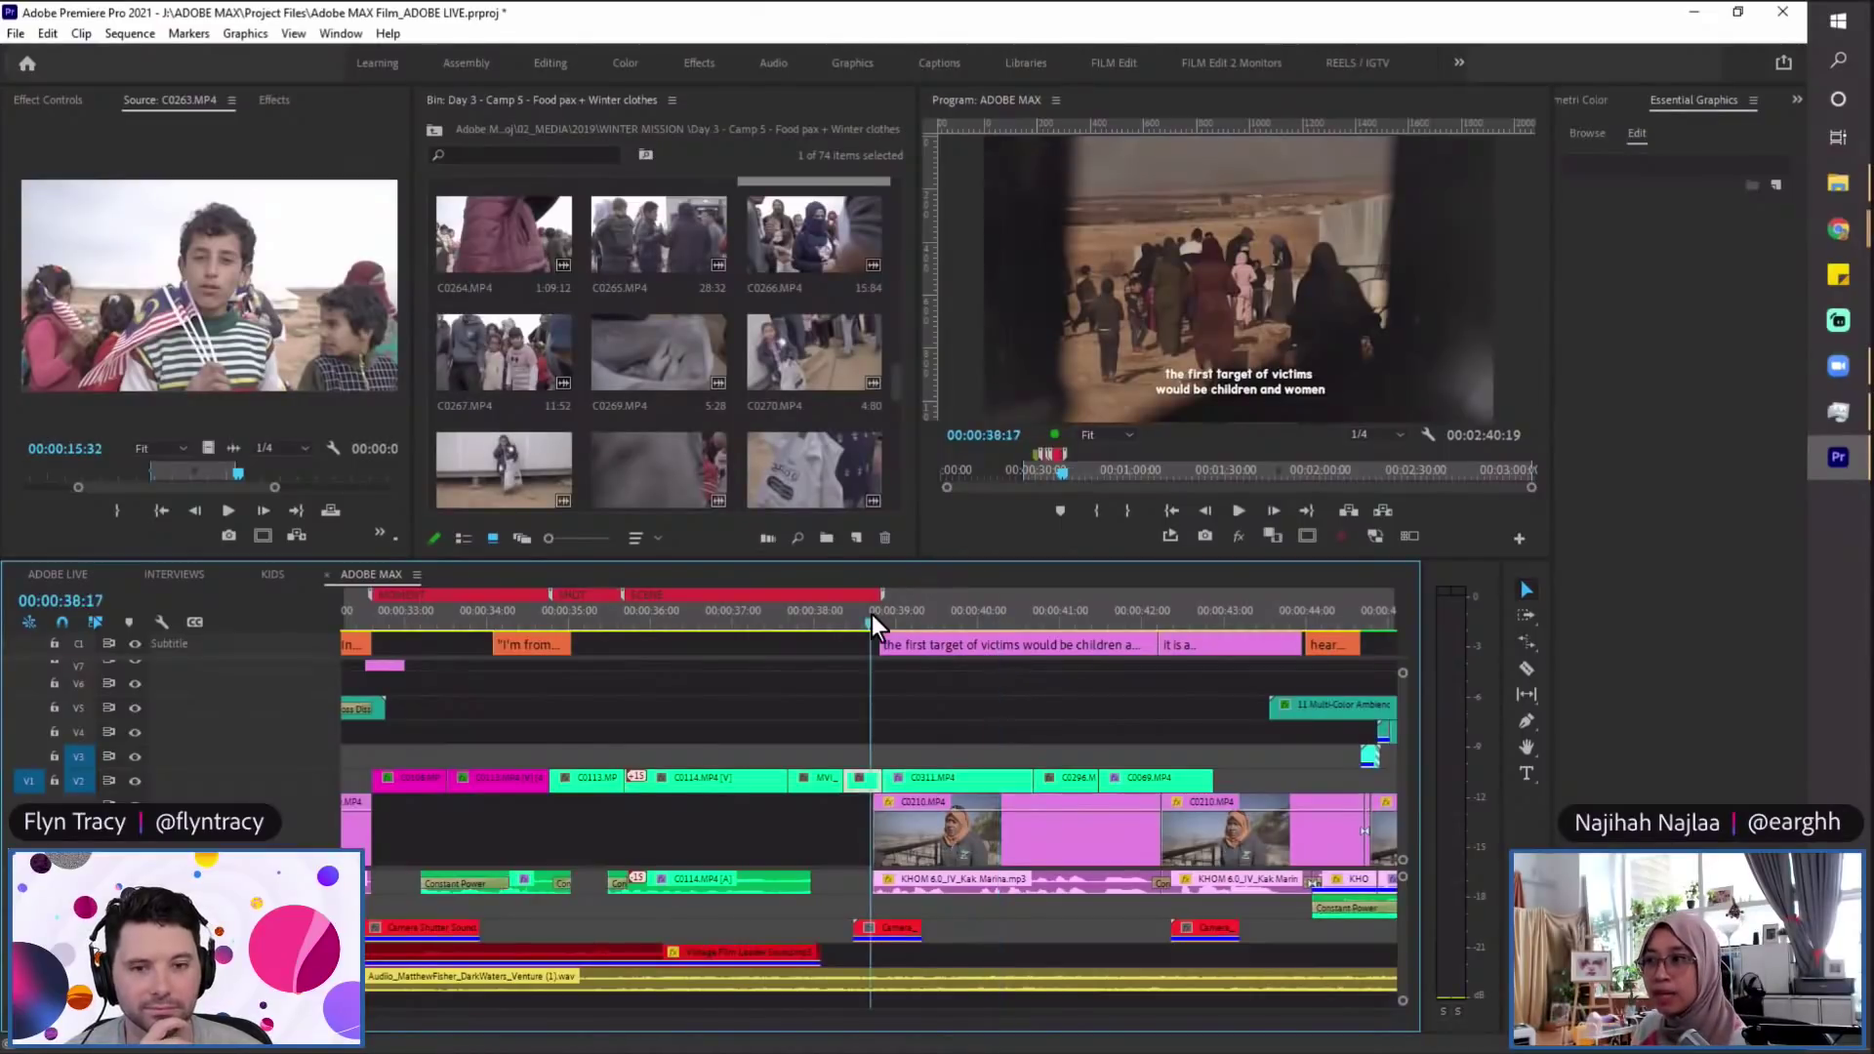
key(space)
key(space)
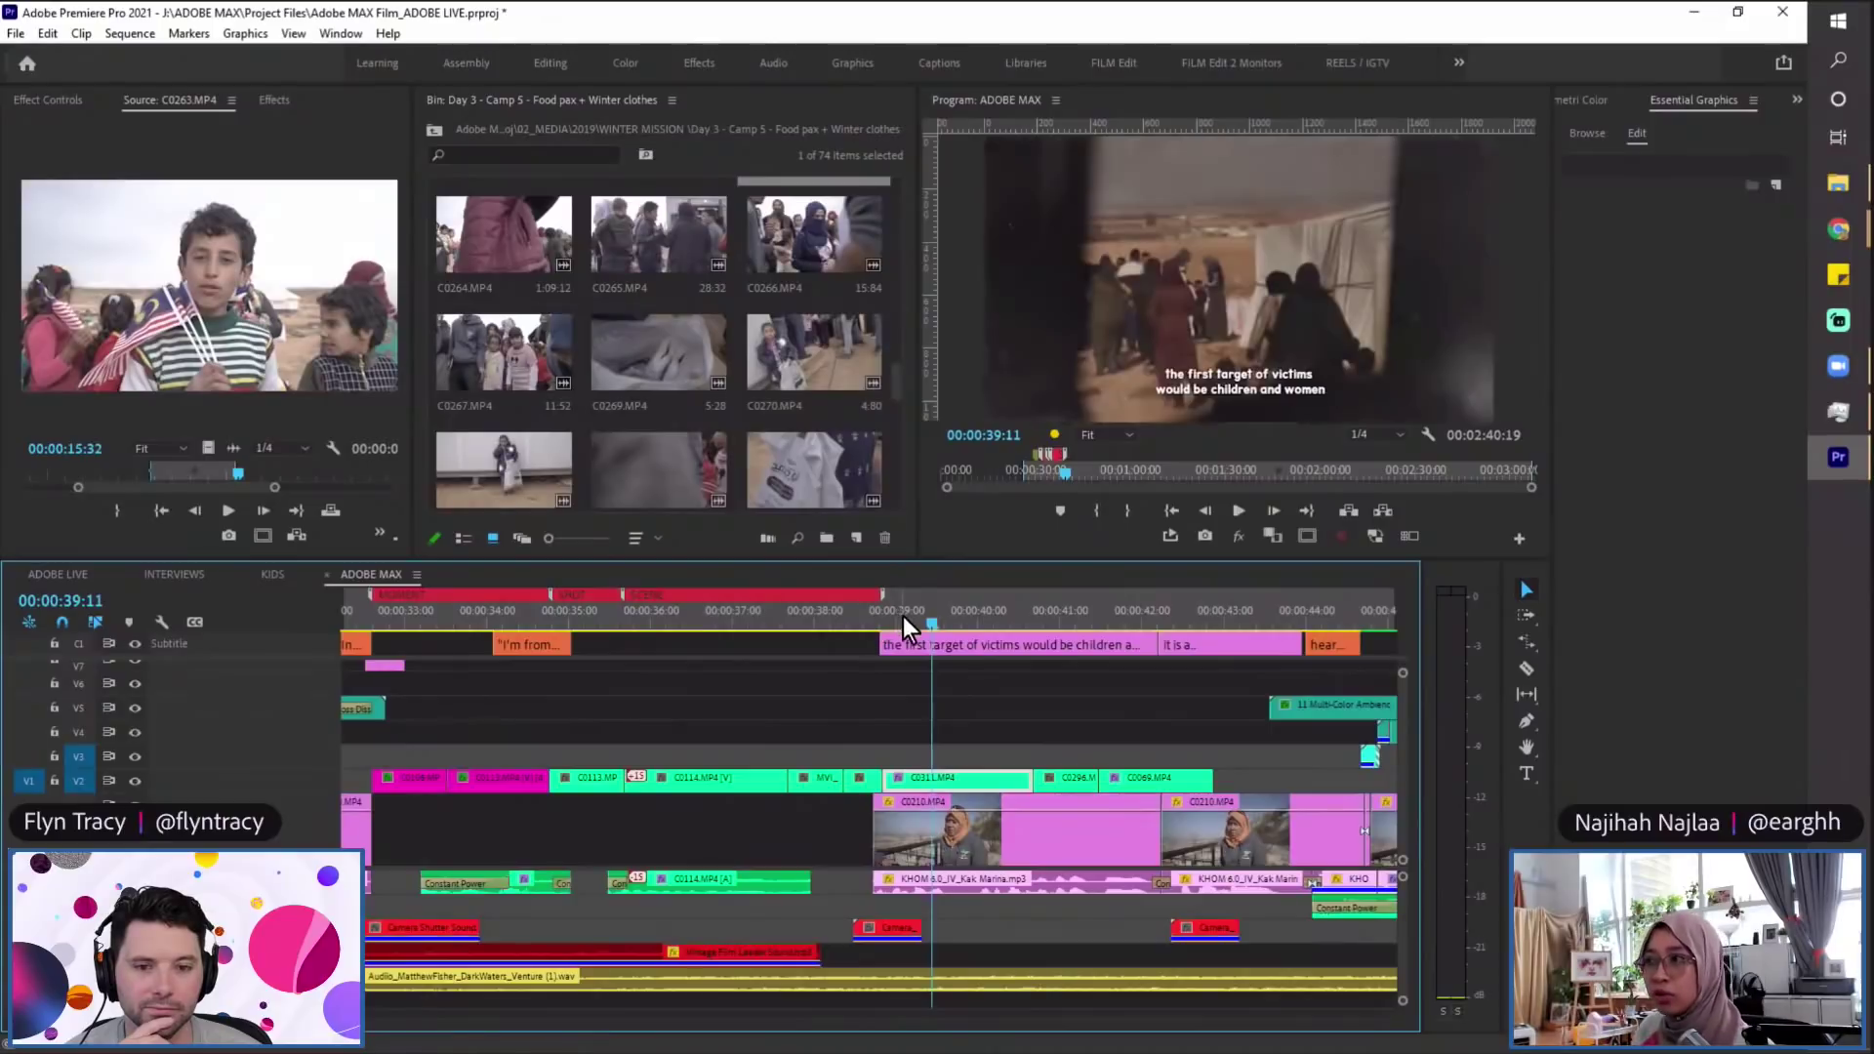
key(space)
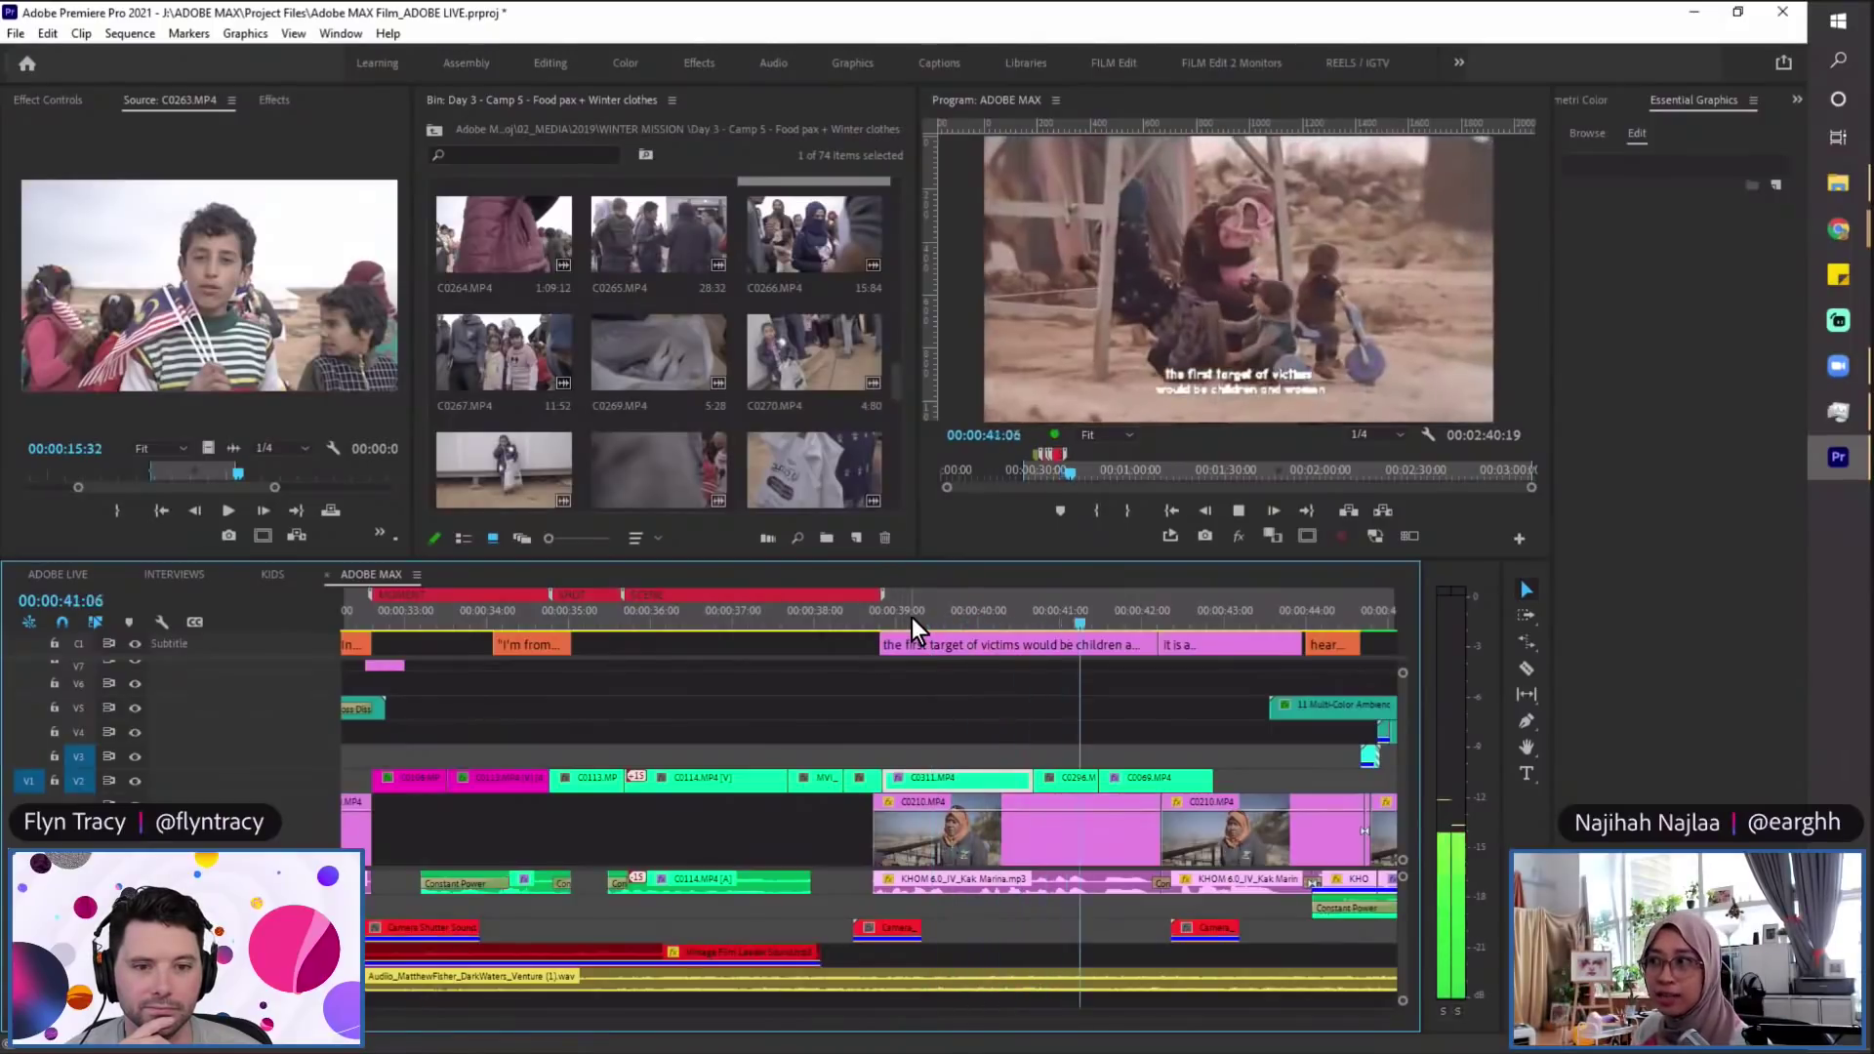
click(1003, 619)
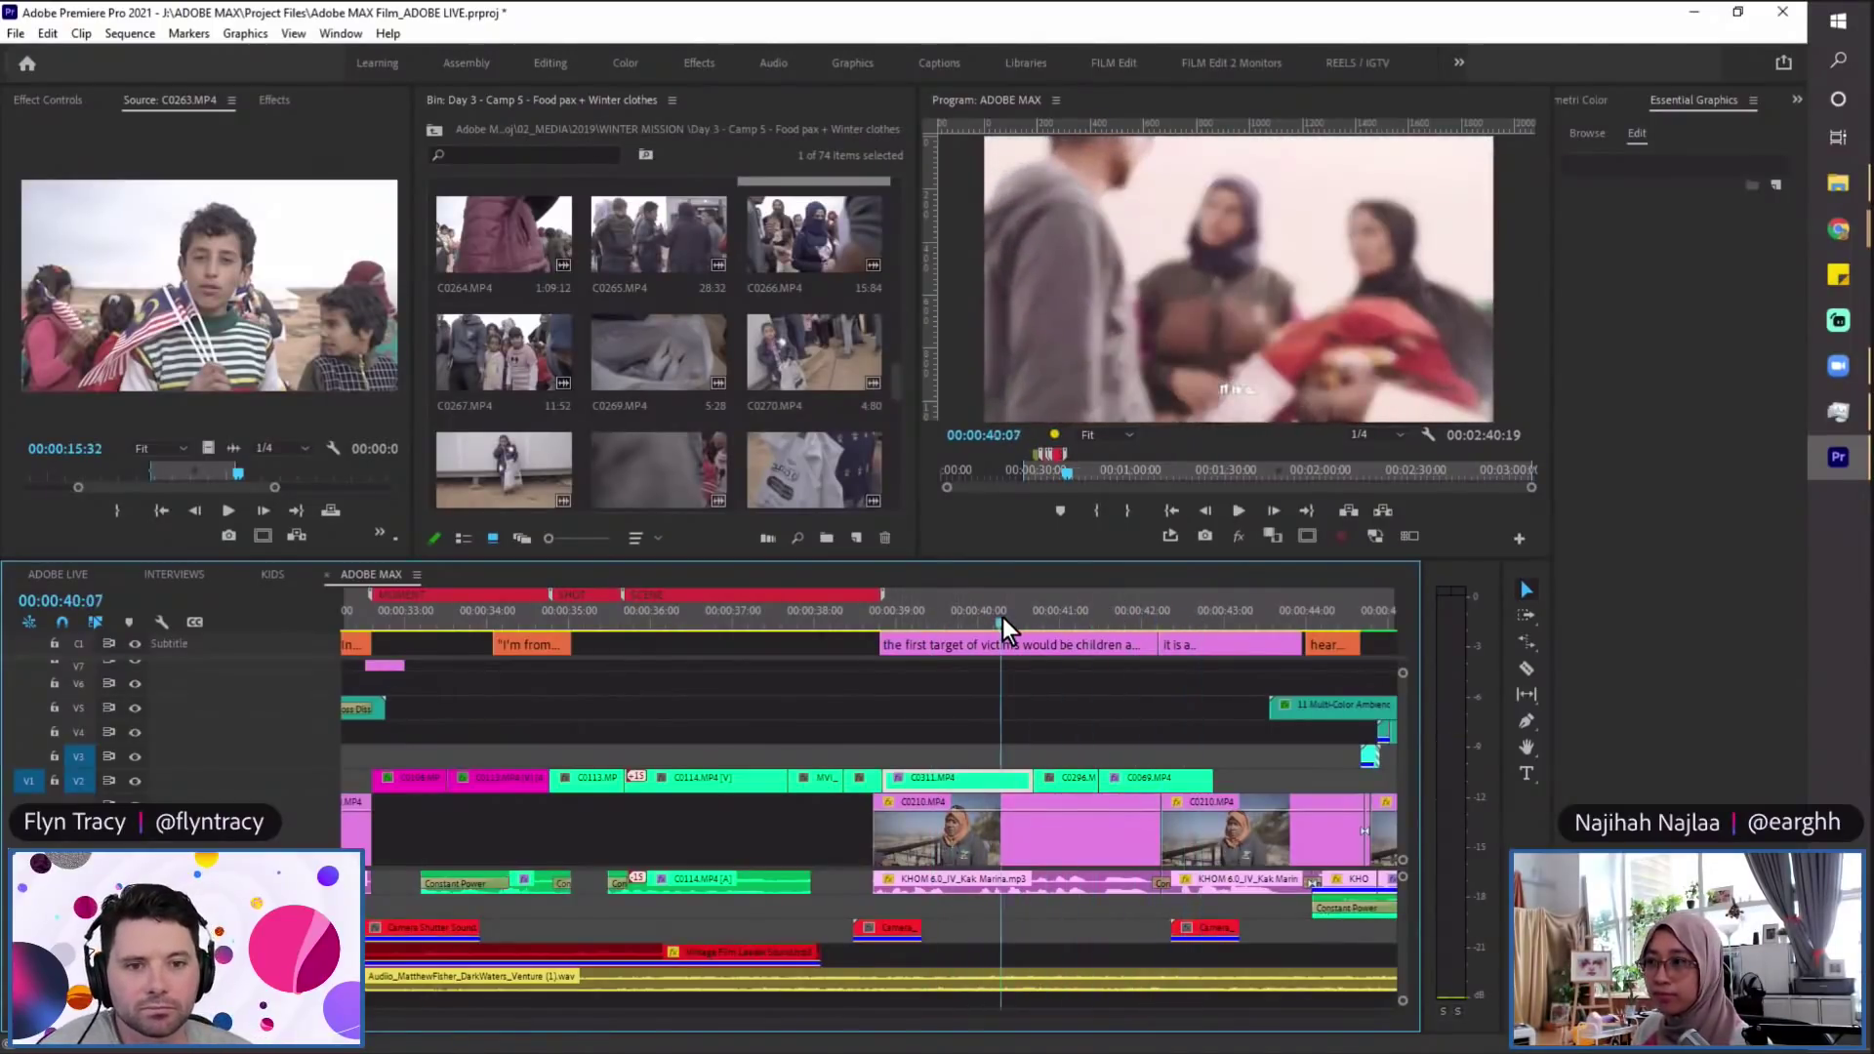
key(ctrl+s)
key(minus)
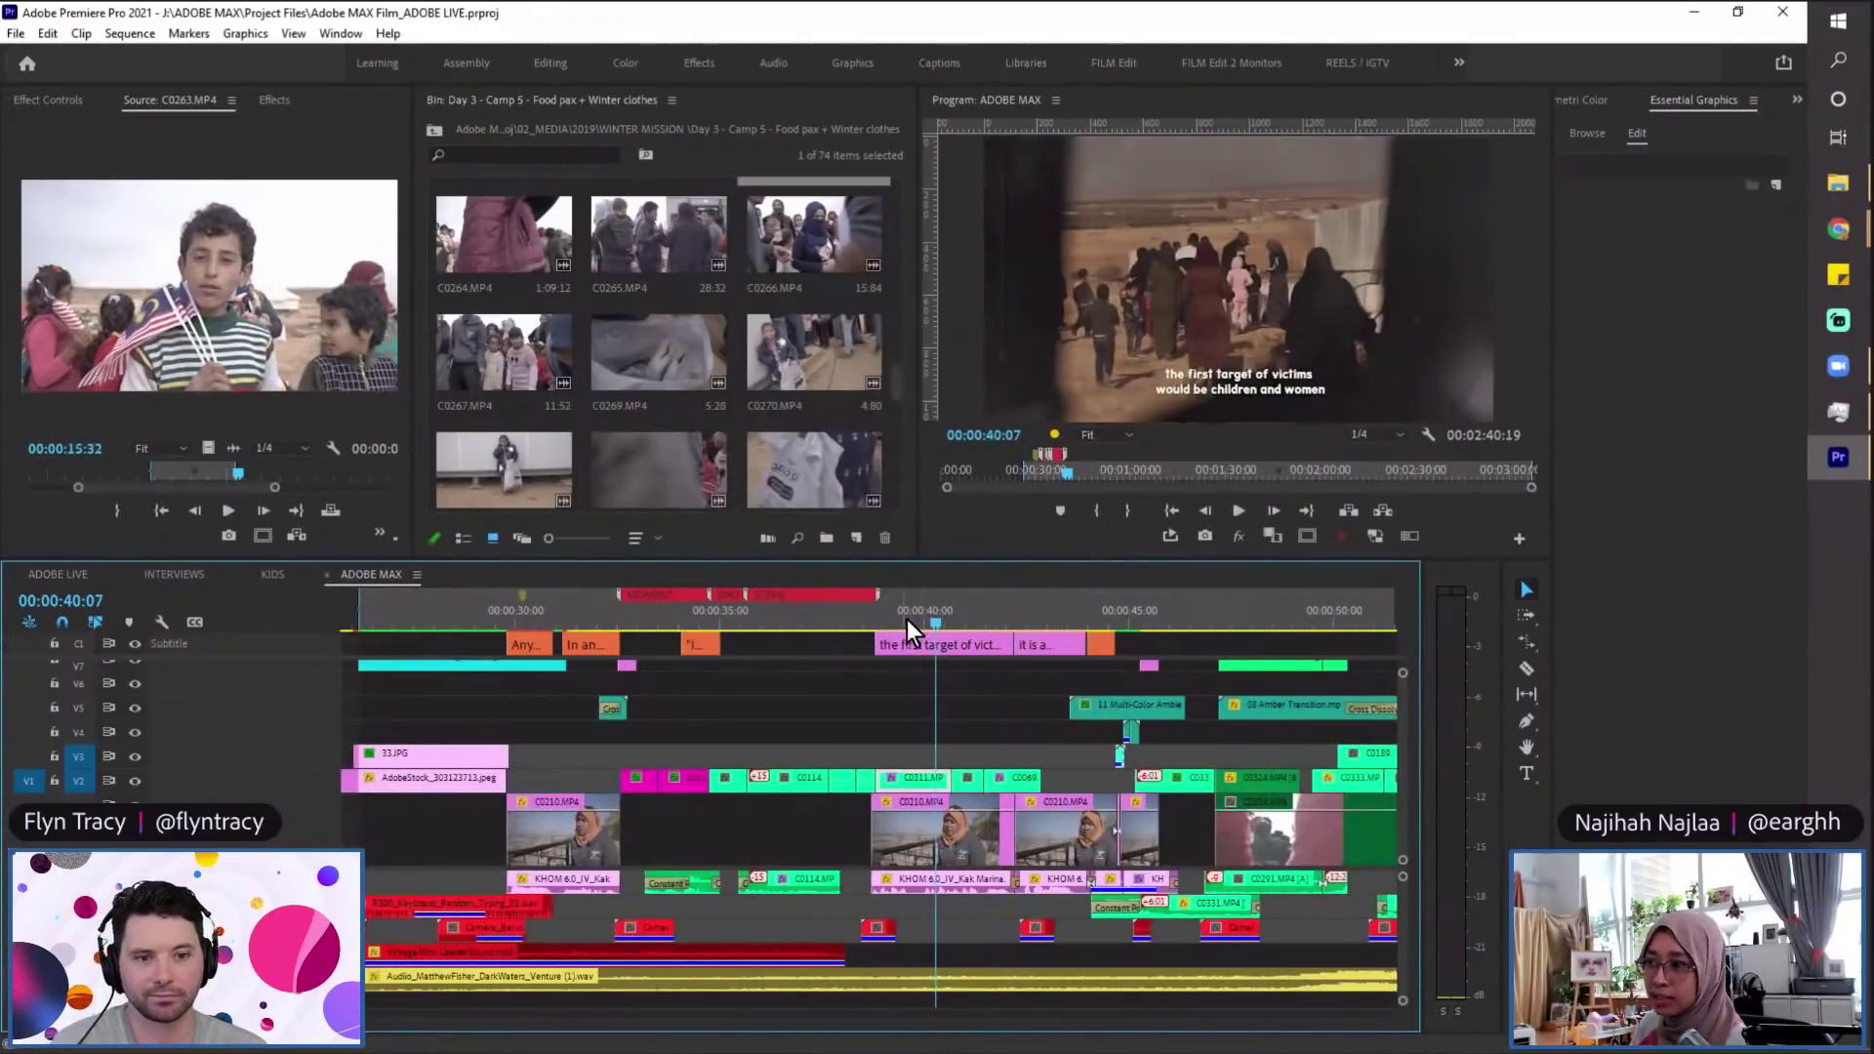
Step: Scrub the ADOBE MAX sequence from 00:00:39:09 to 00:00:42:06 to examine the B-roll placed over the interview
scroll(975, 718, up, 2)
click(796, 612)
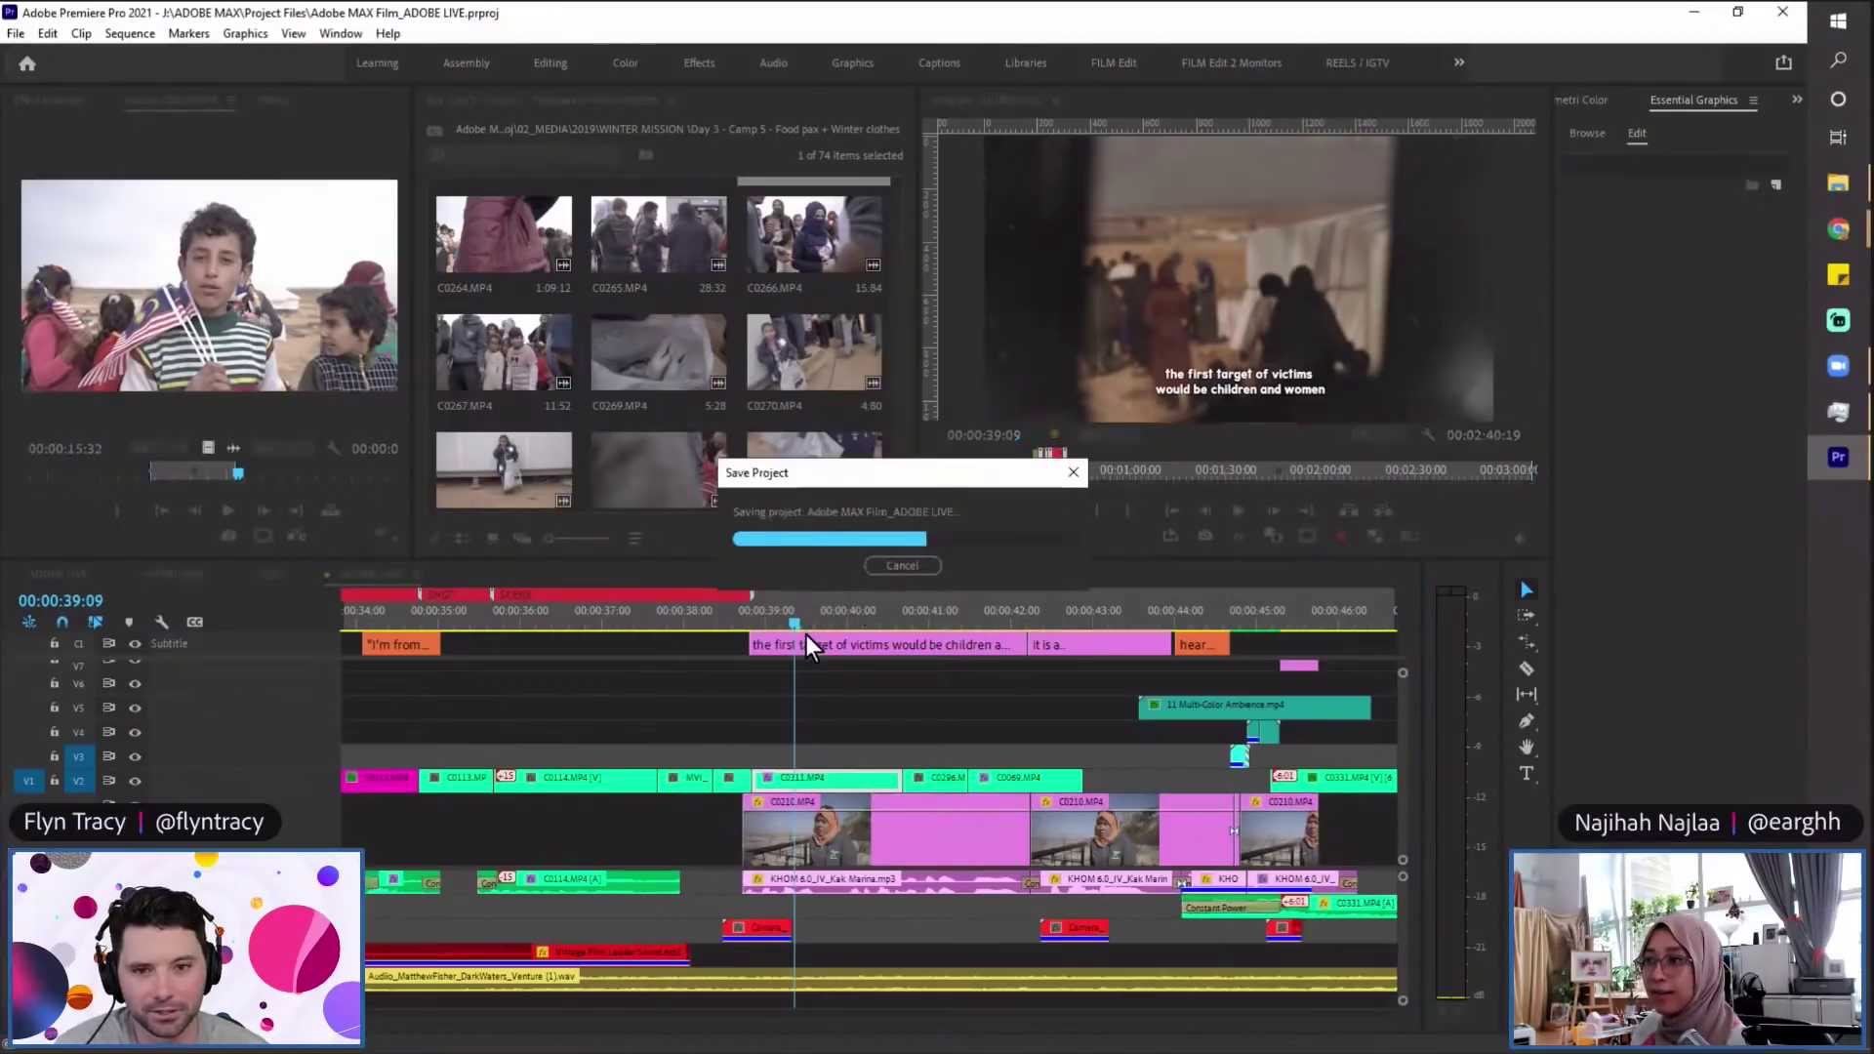
key(minus)
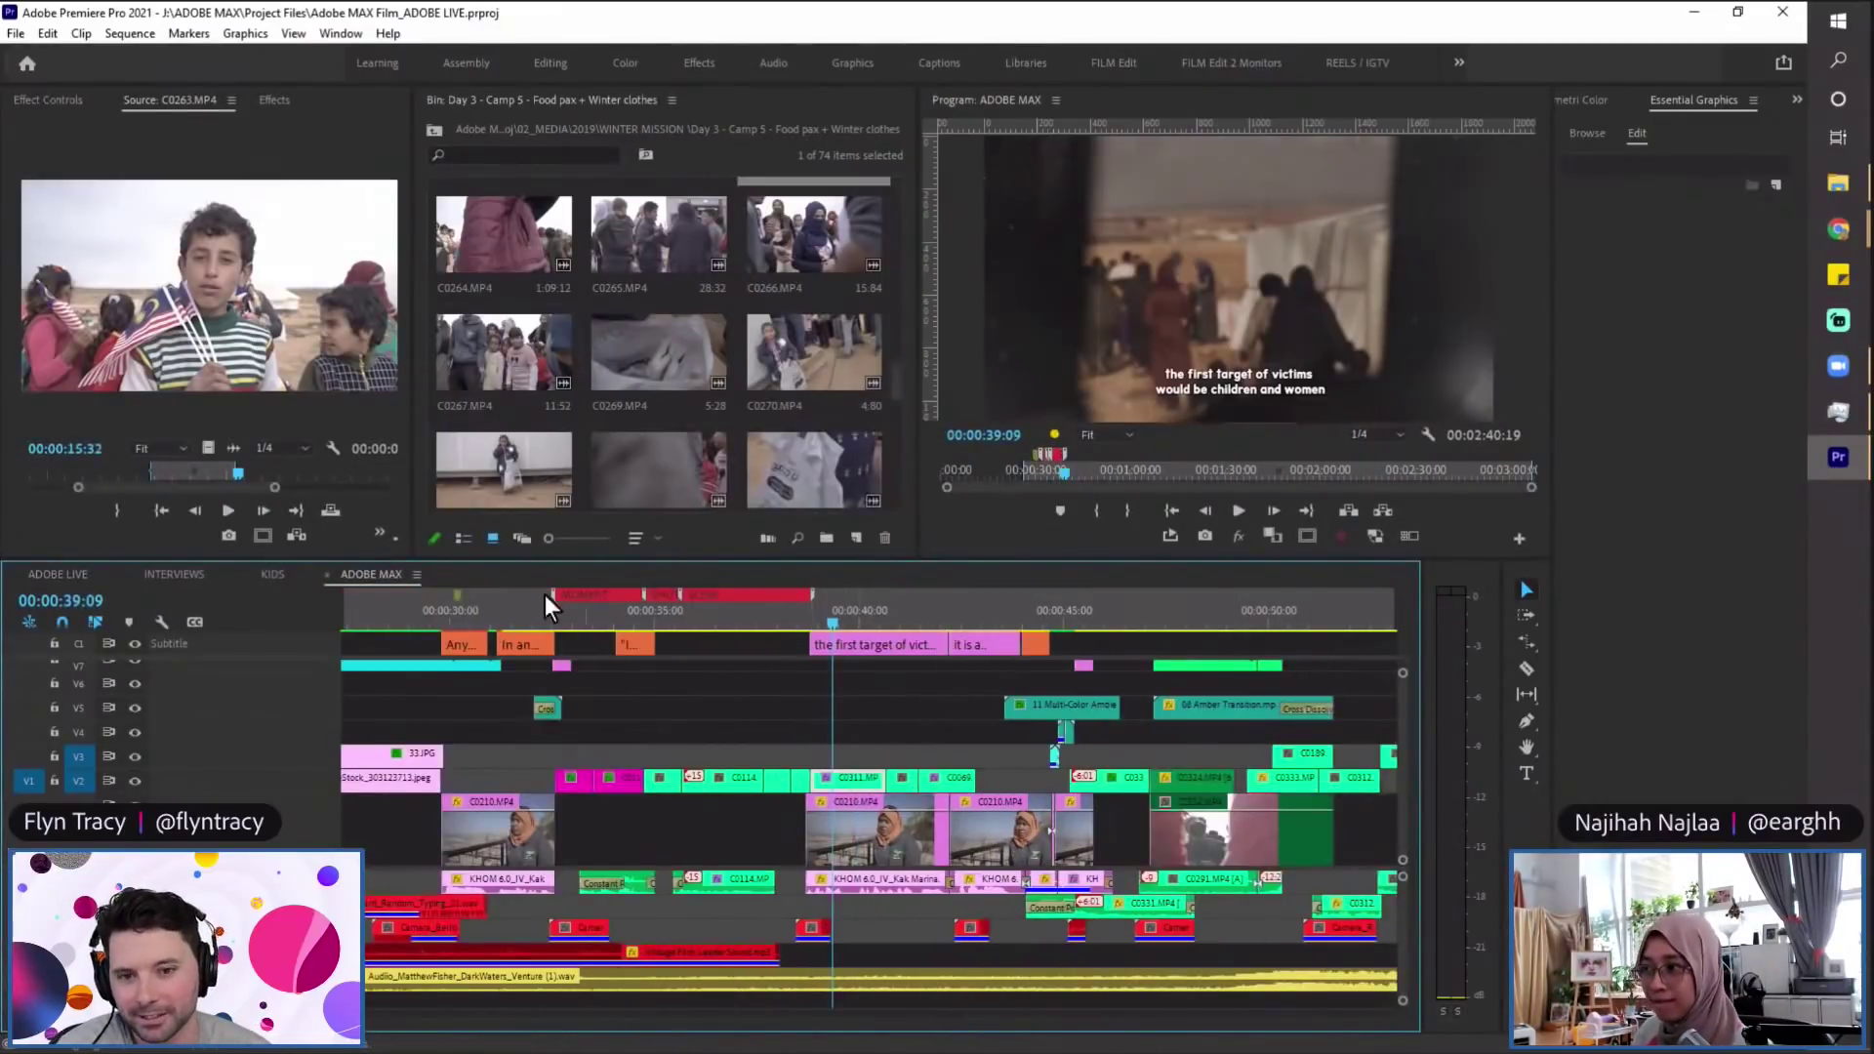
drag(843, 625, 969, 606)
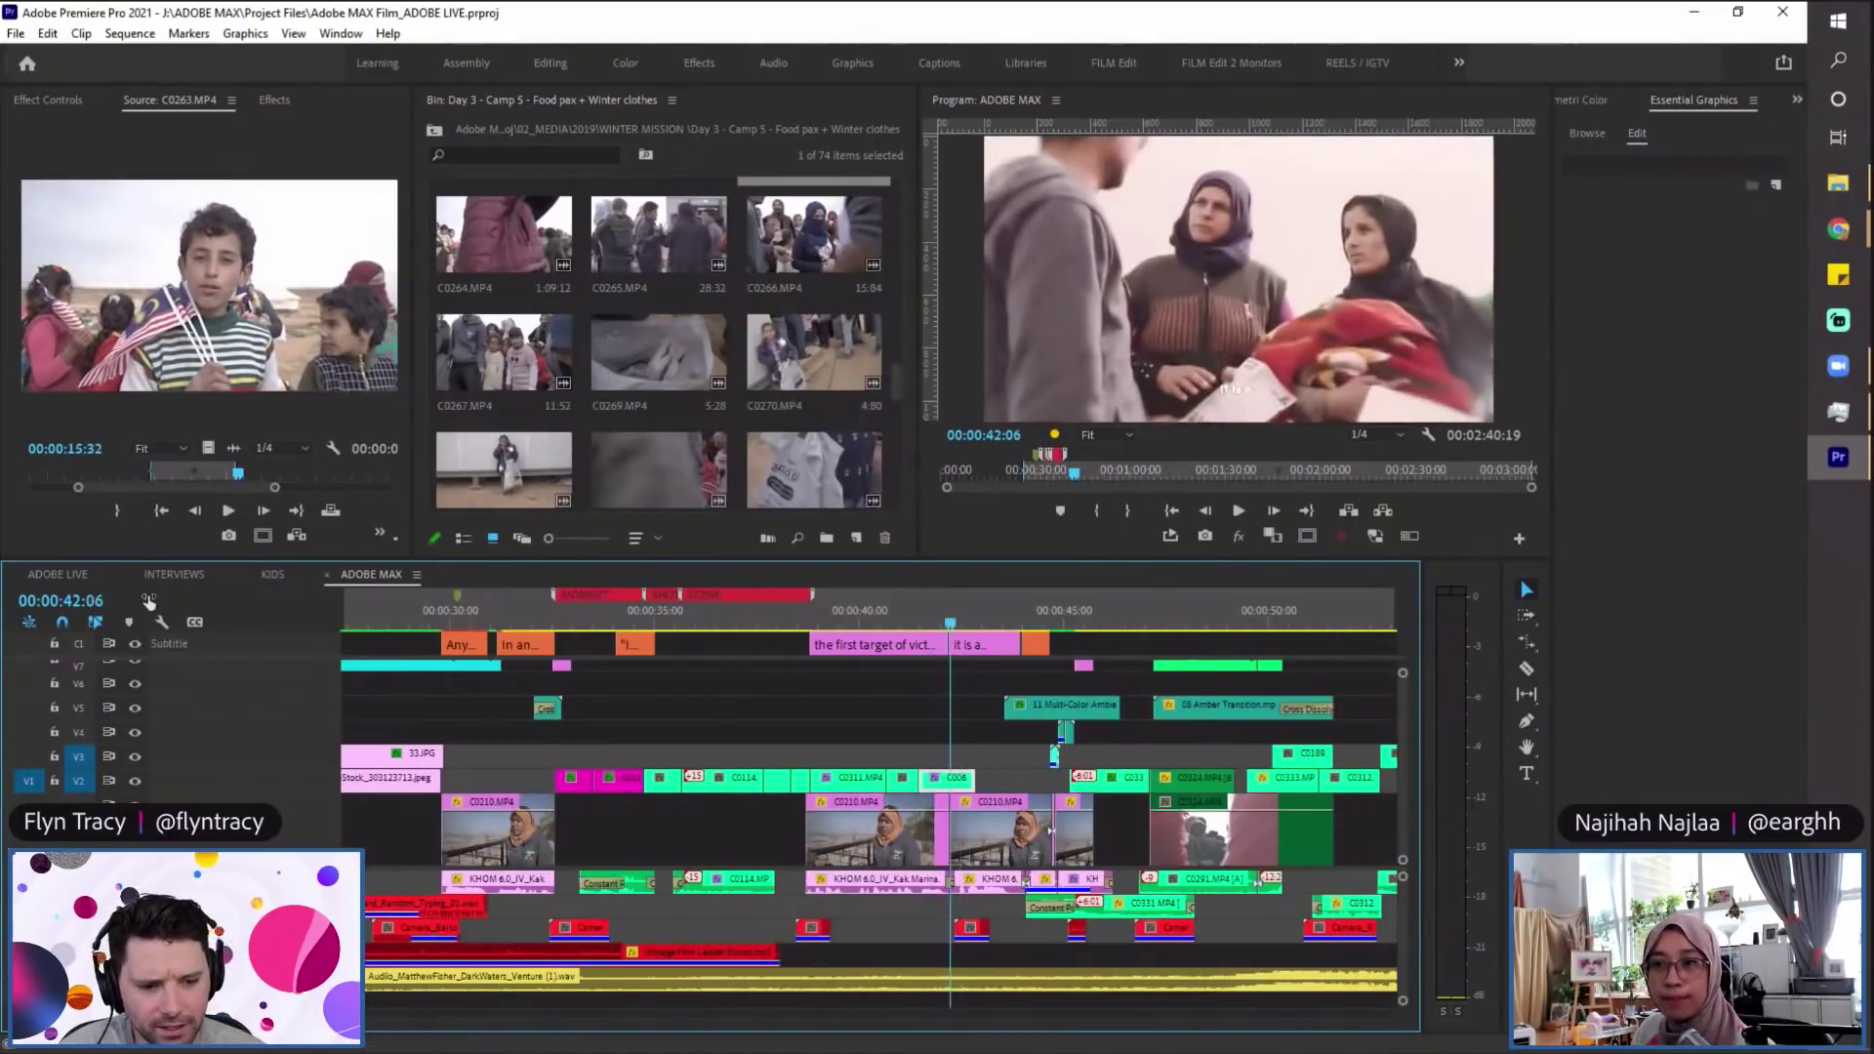
Step: Switch to the ADOBE LIVE sequence, park the playhead at 00:01:15:22 over the "But with the help" caption, and save the project
click(70, 573)
click(860, 614)
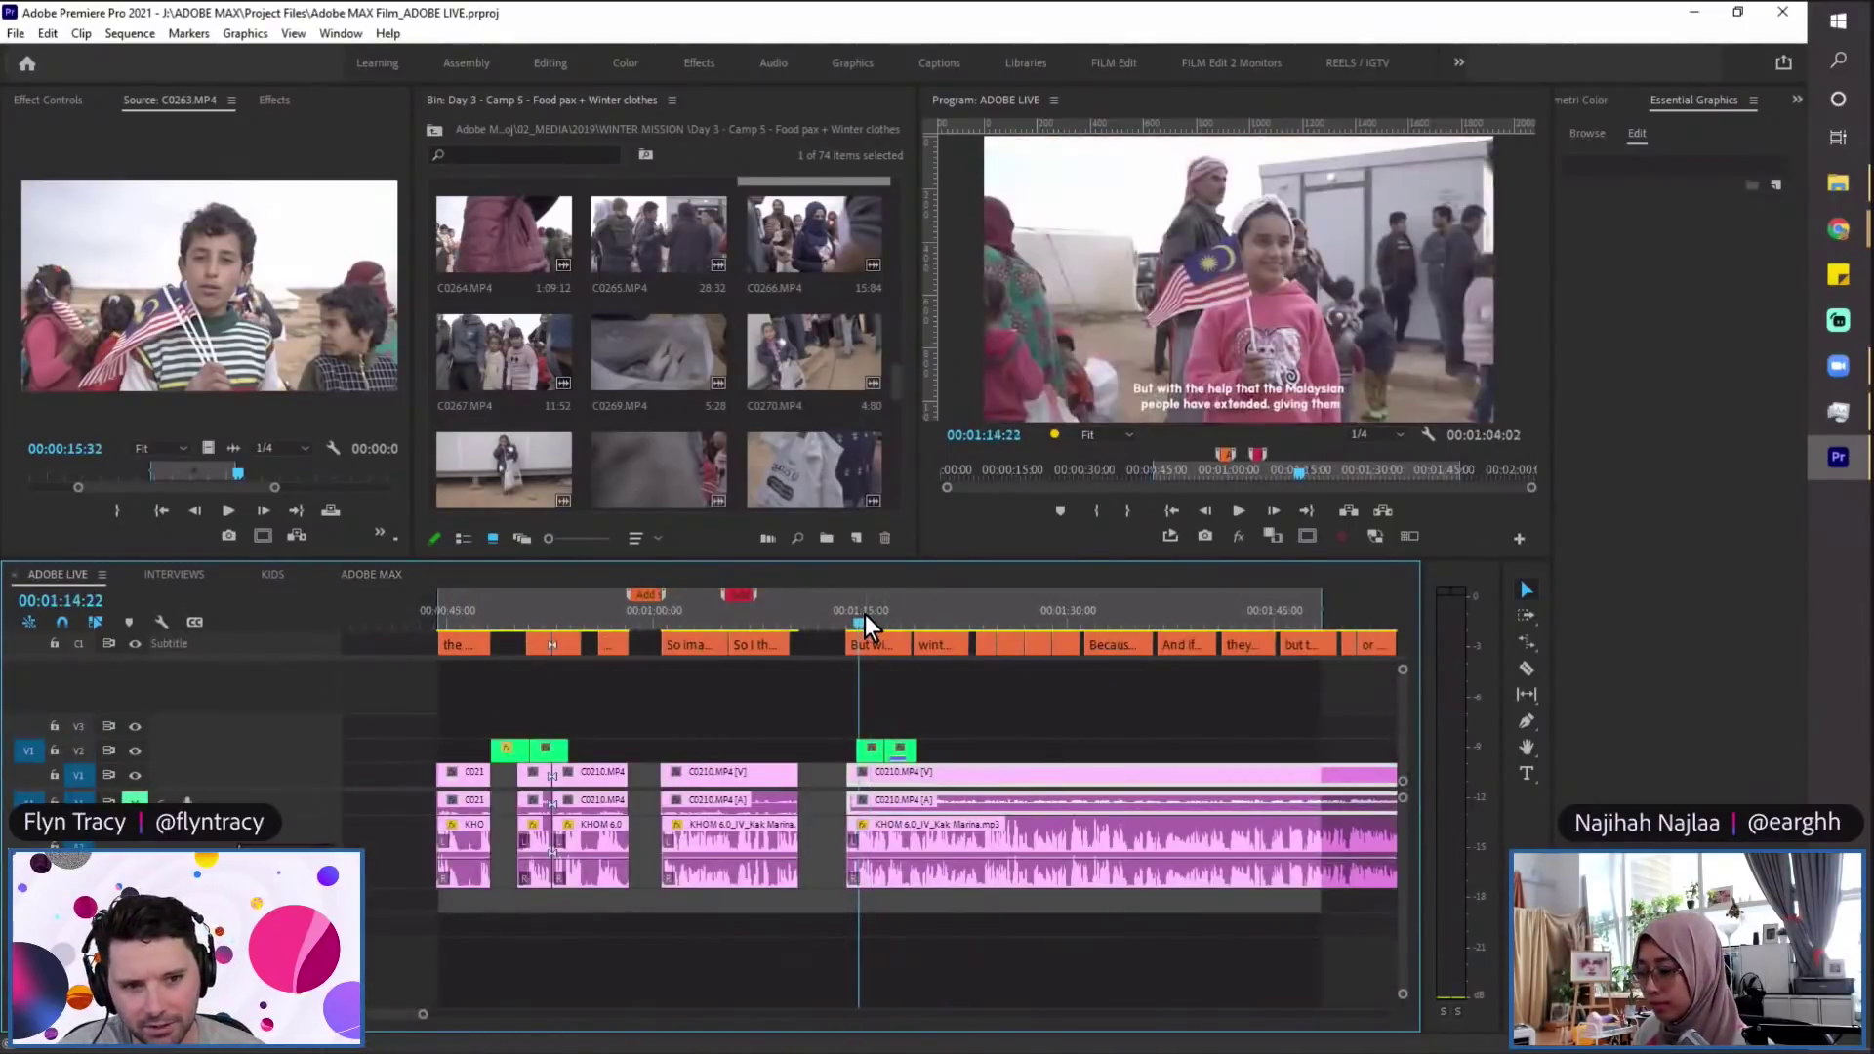
key(=)
click(900, 620)
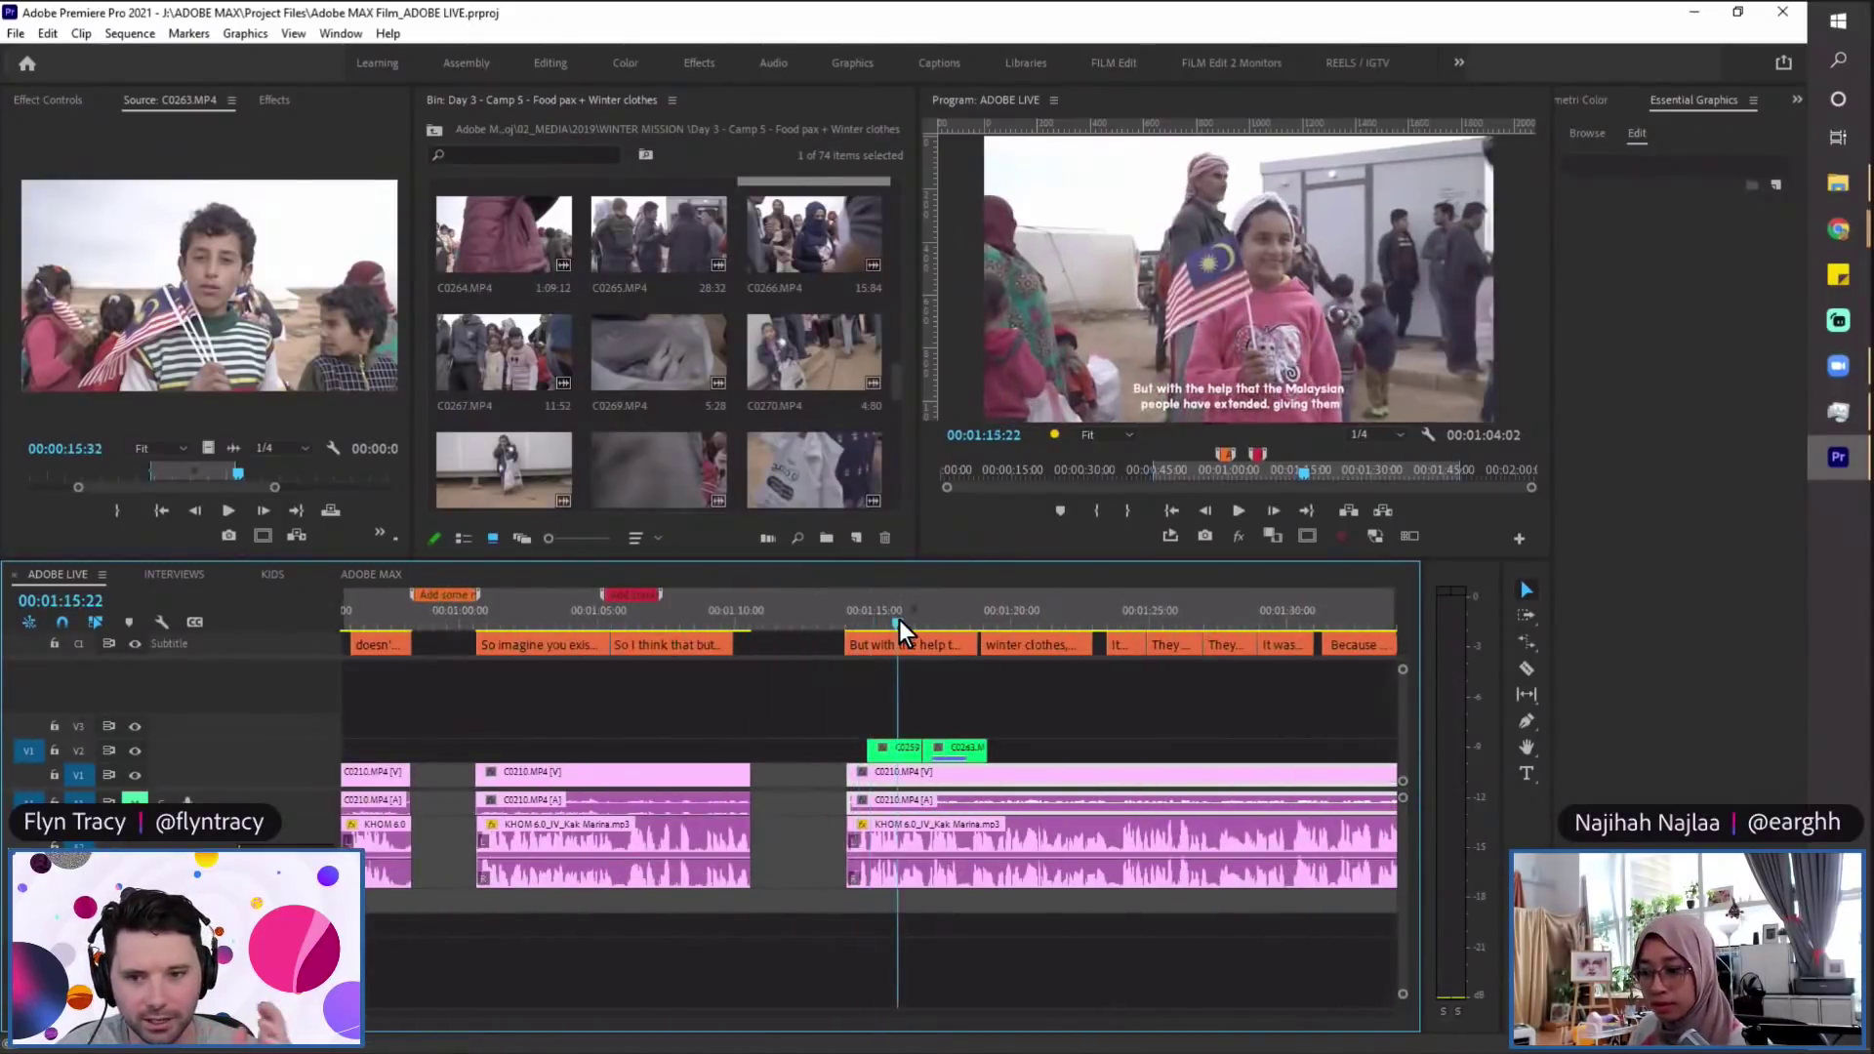
key(ctrl+s)
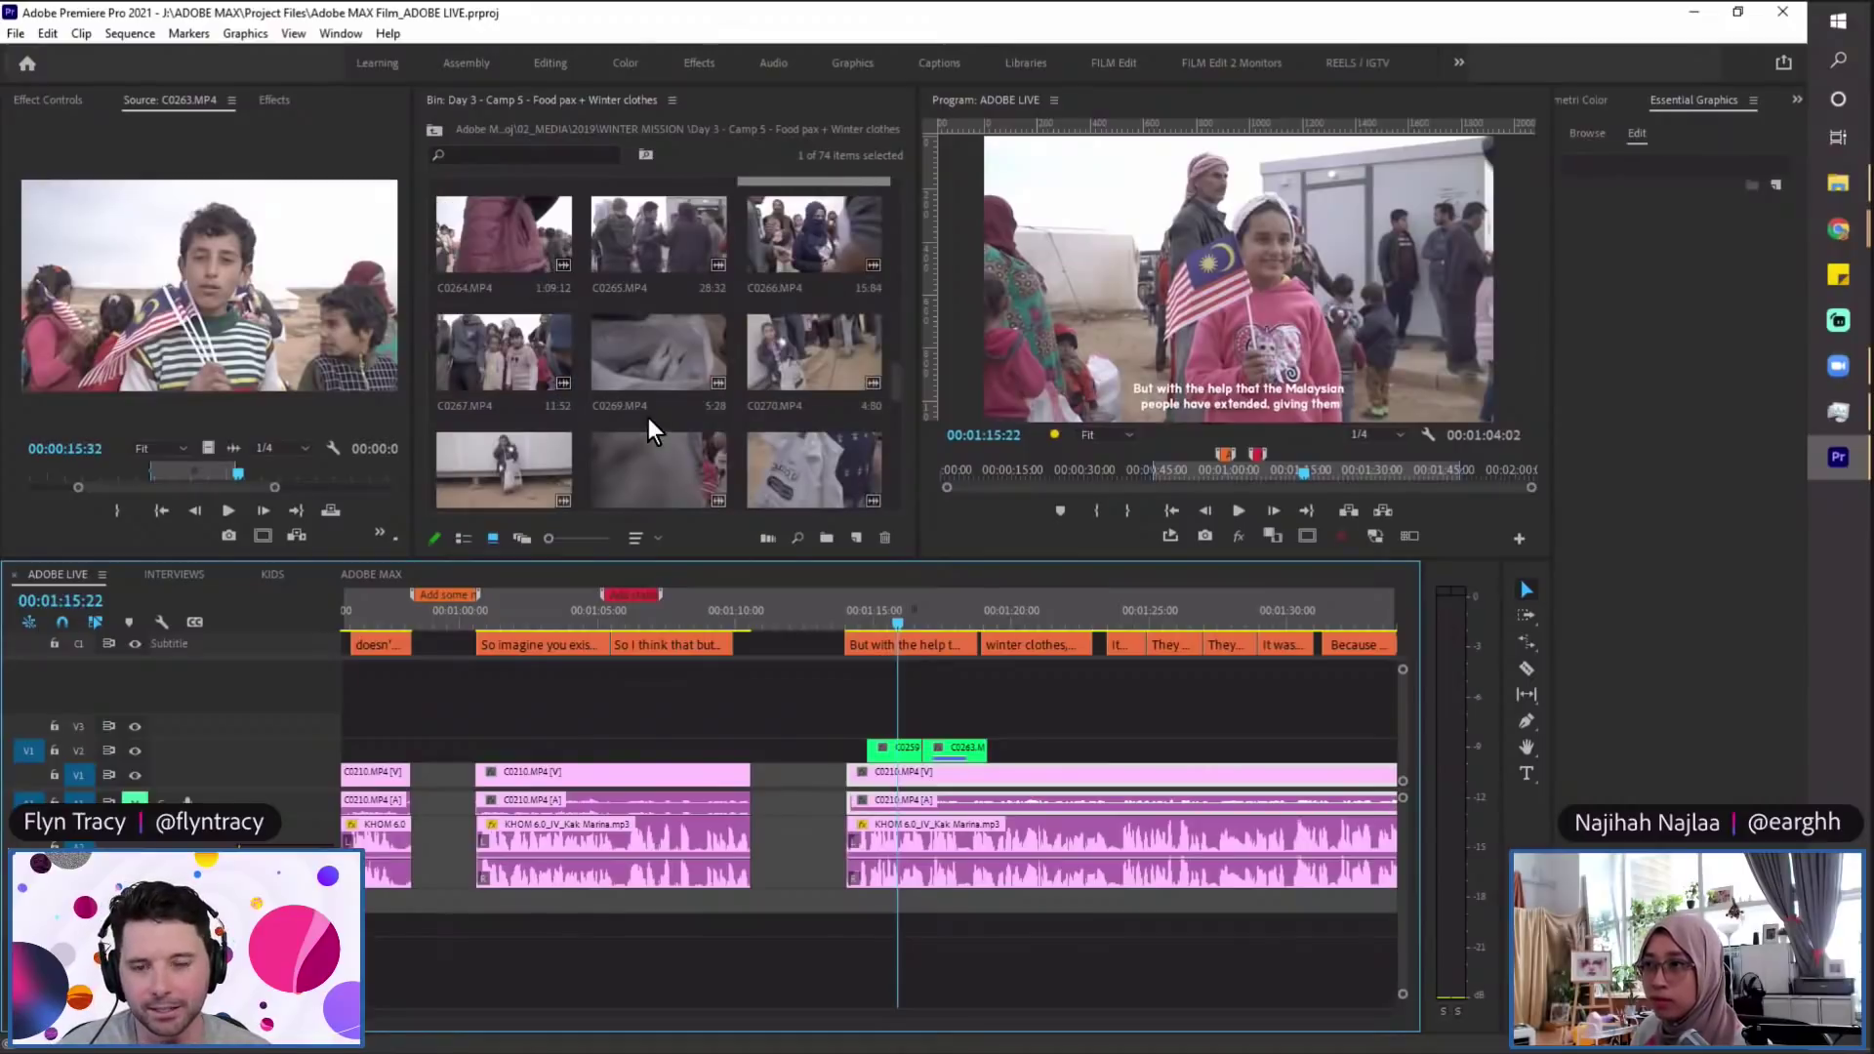
Step: Load C0267.MP4 in the source viewer, set its In point at about 00:00:06:76, and play from there
double_click(488, 337)
drag(104, 475, 238, 476)
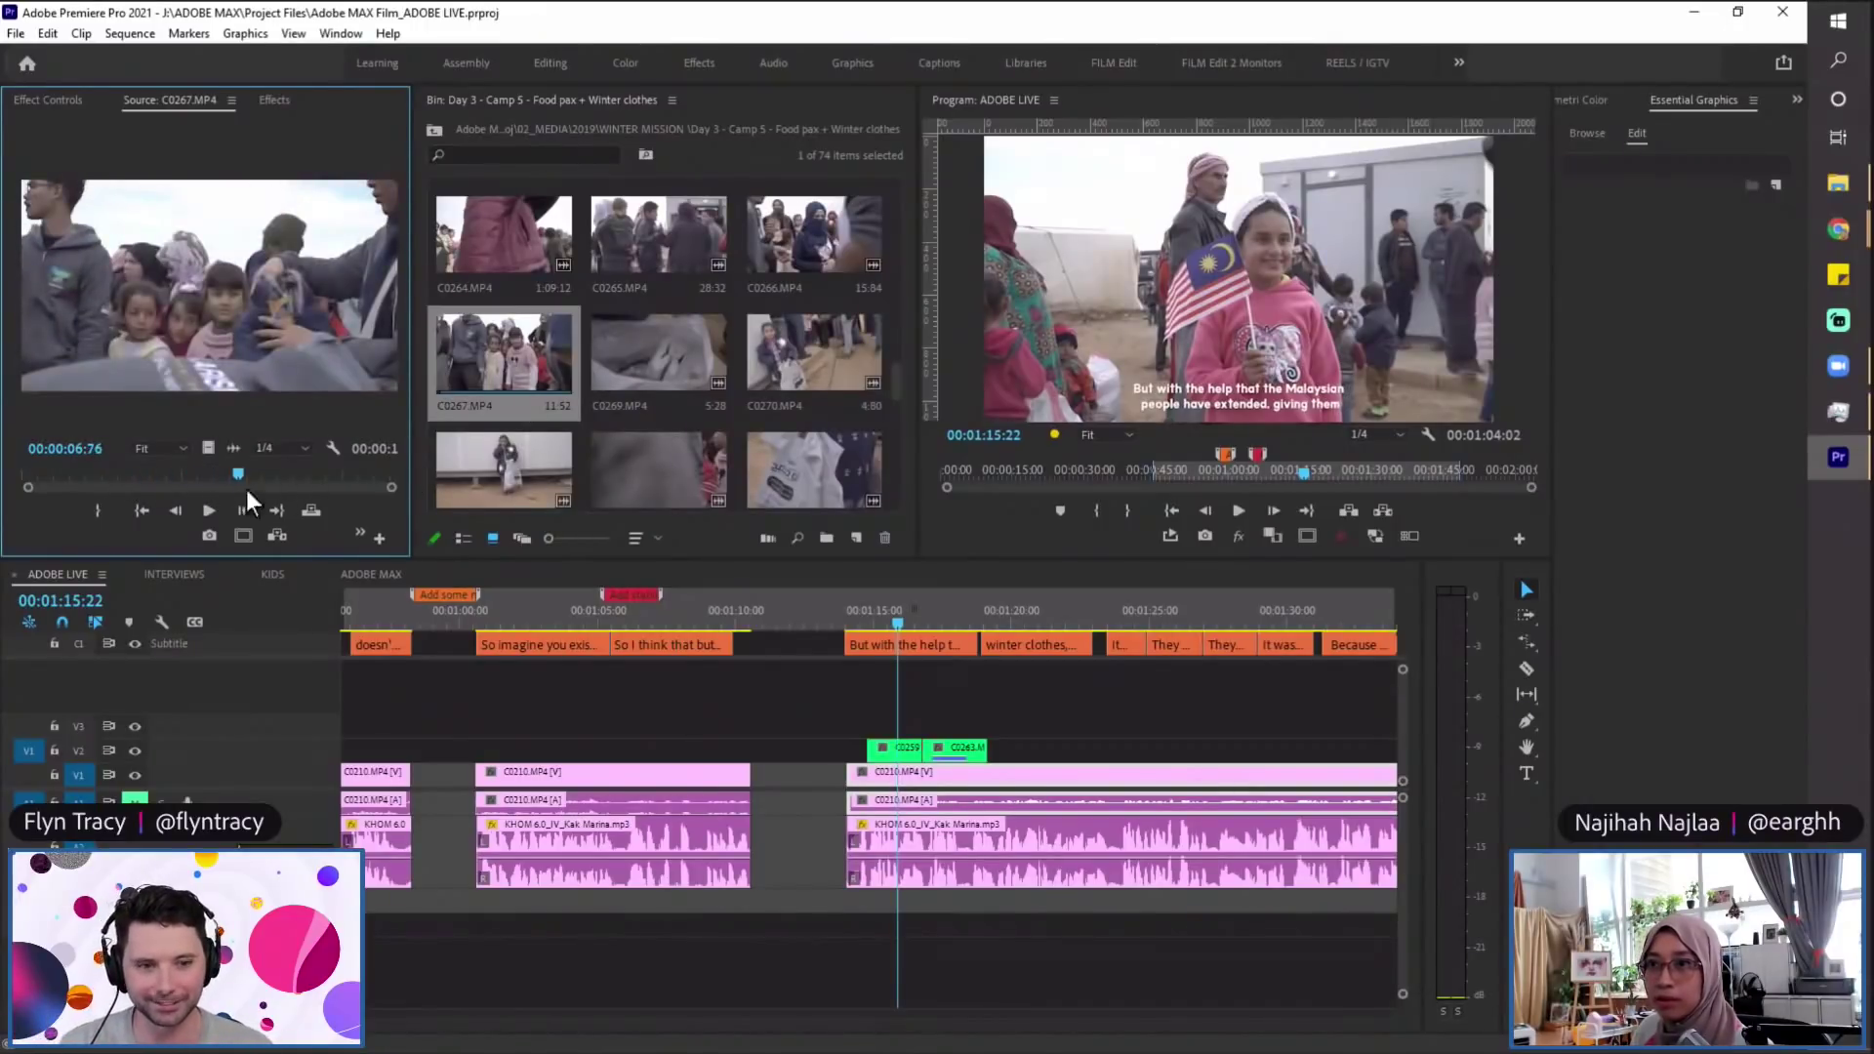
key(i)
key(space)
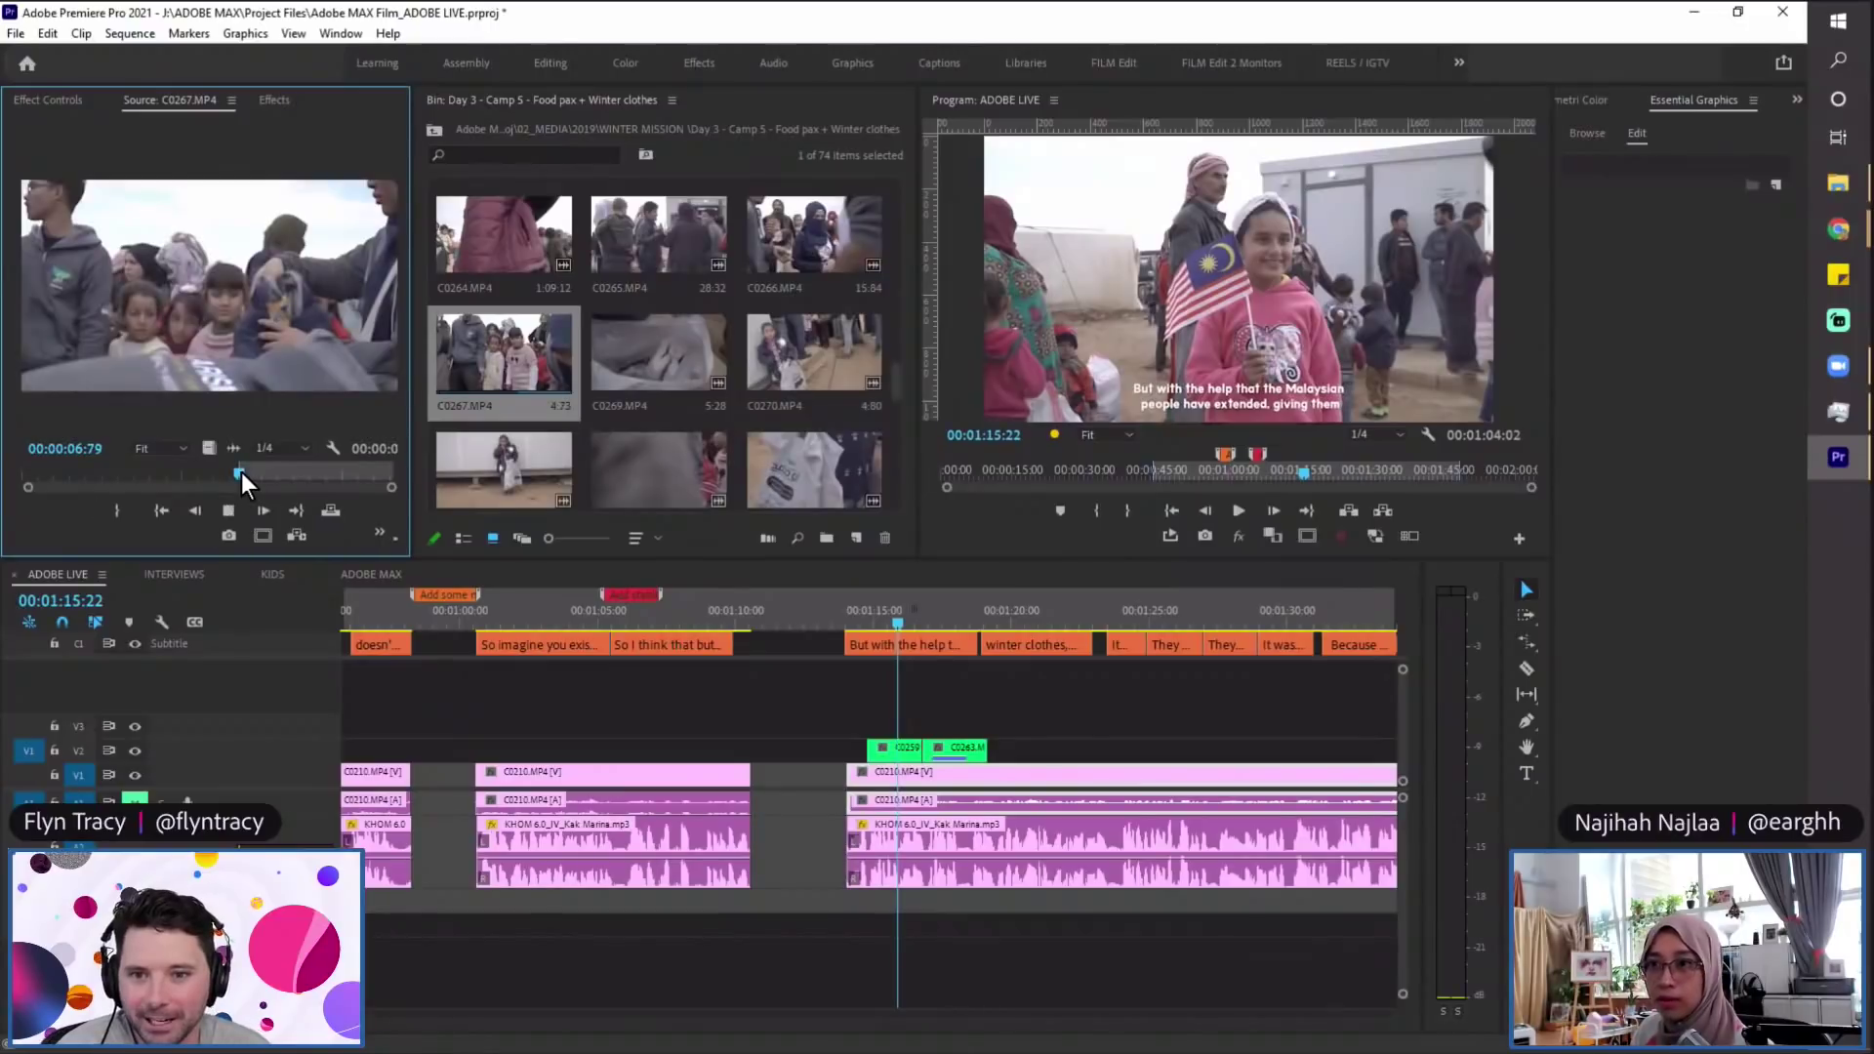
key(space)
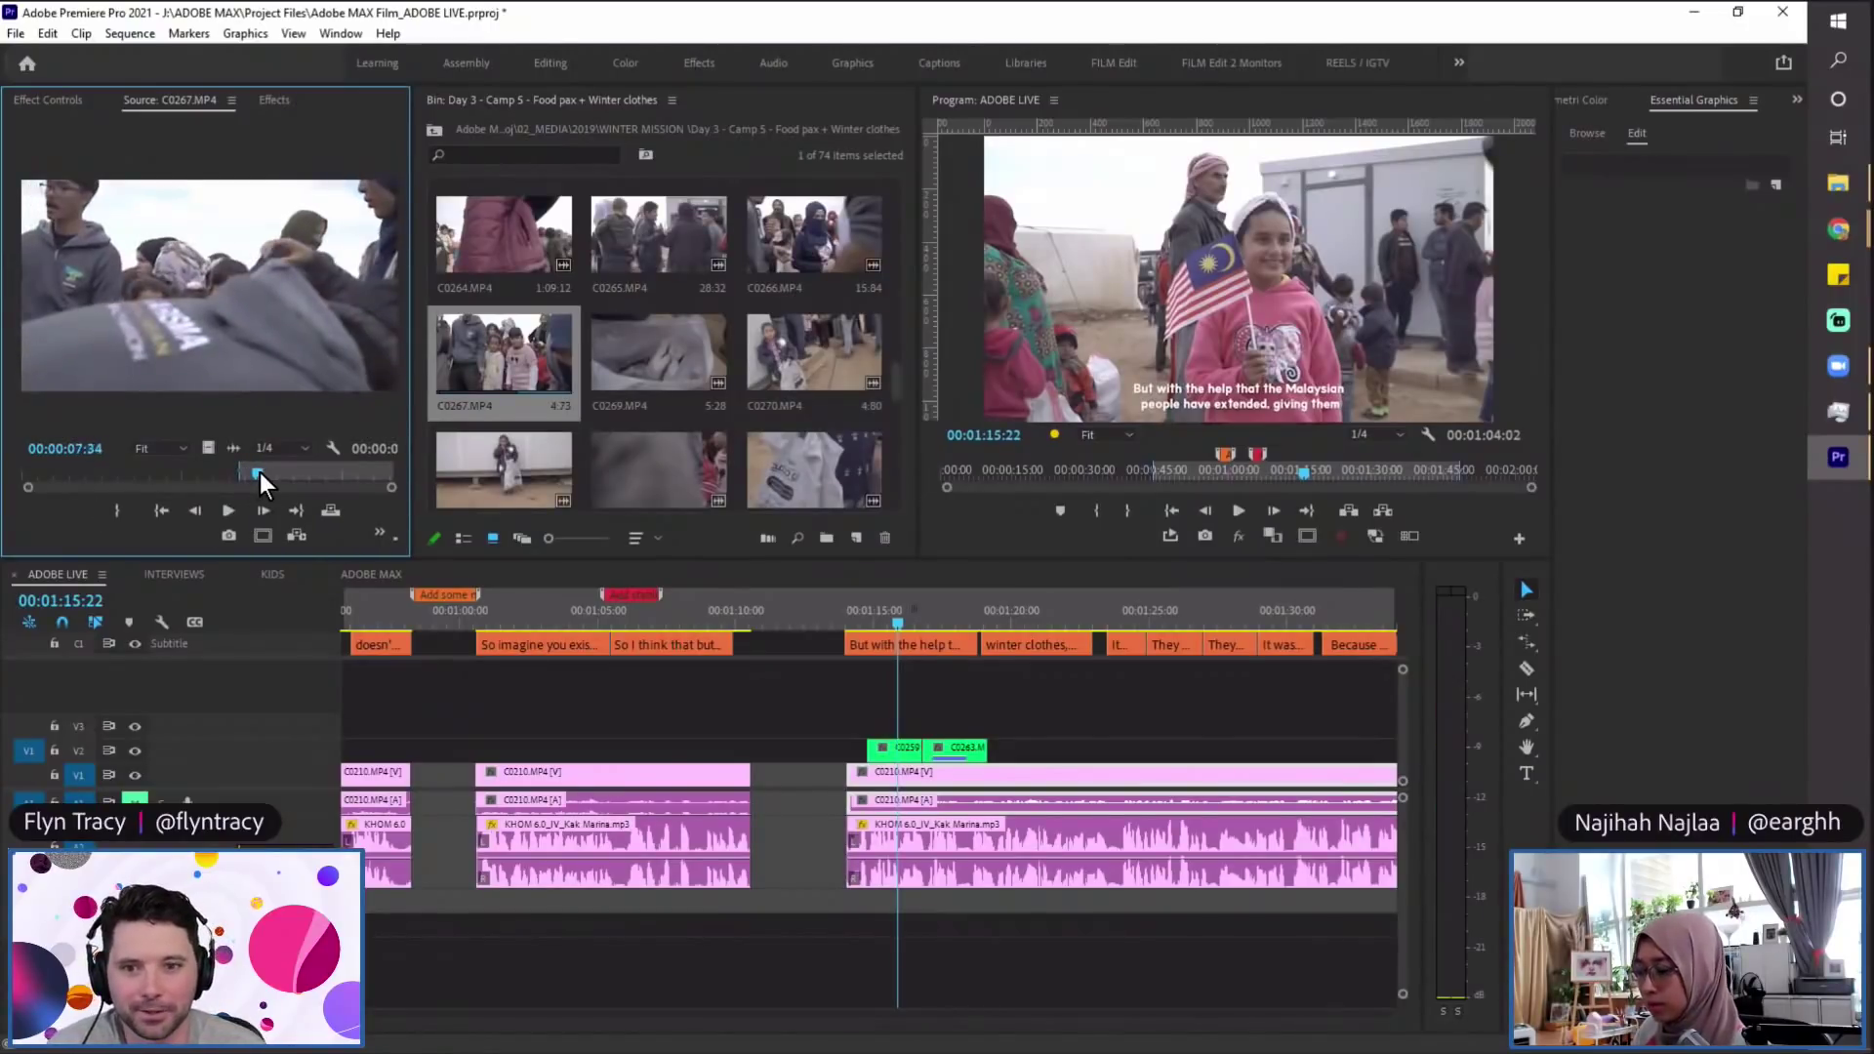
Step: Review the jacket shot in C0267.MP4, replaying it from between about 00:00:05:27 and 00:00:05:43
drag(262, 478, 218, 478)
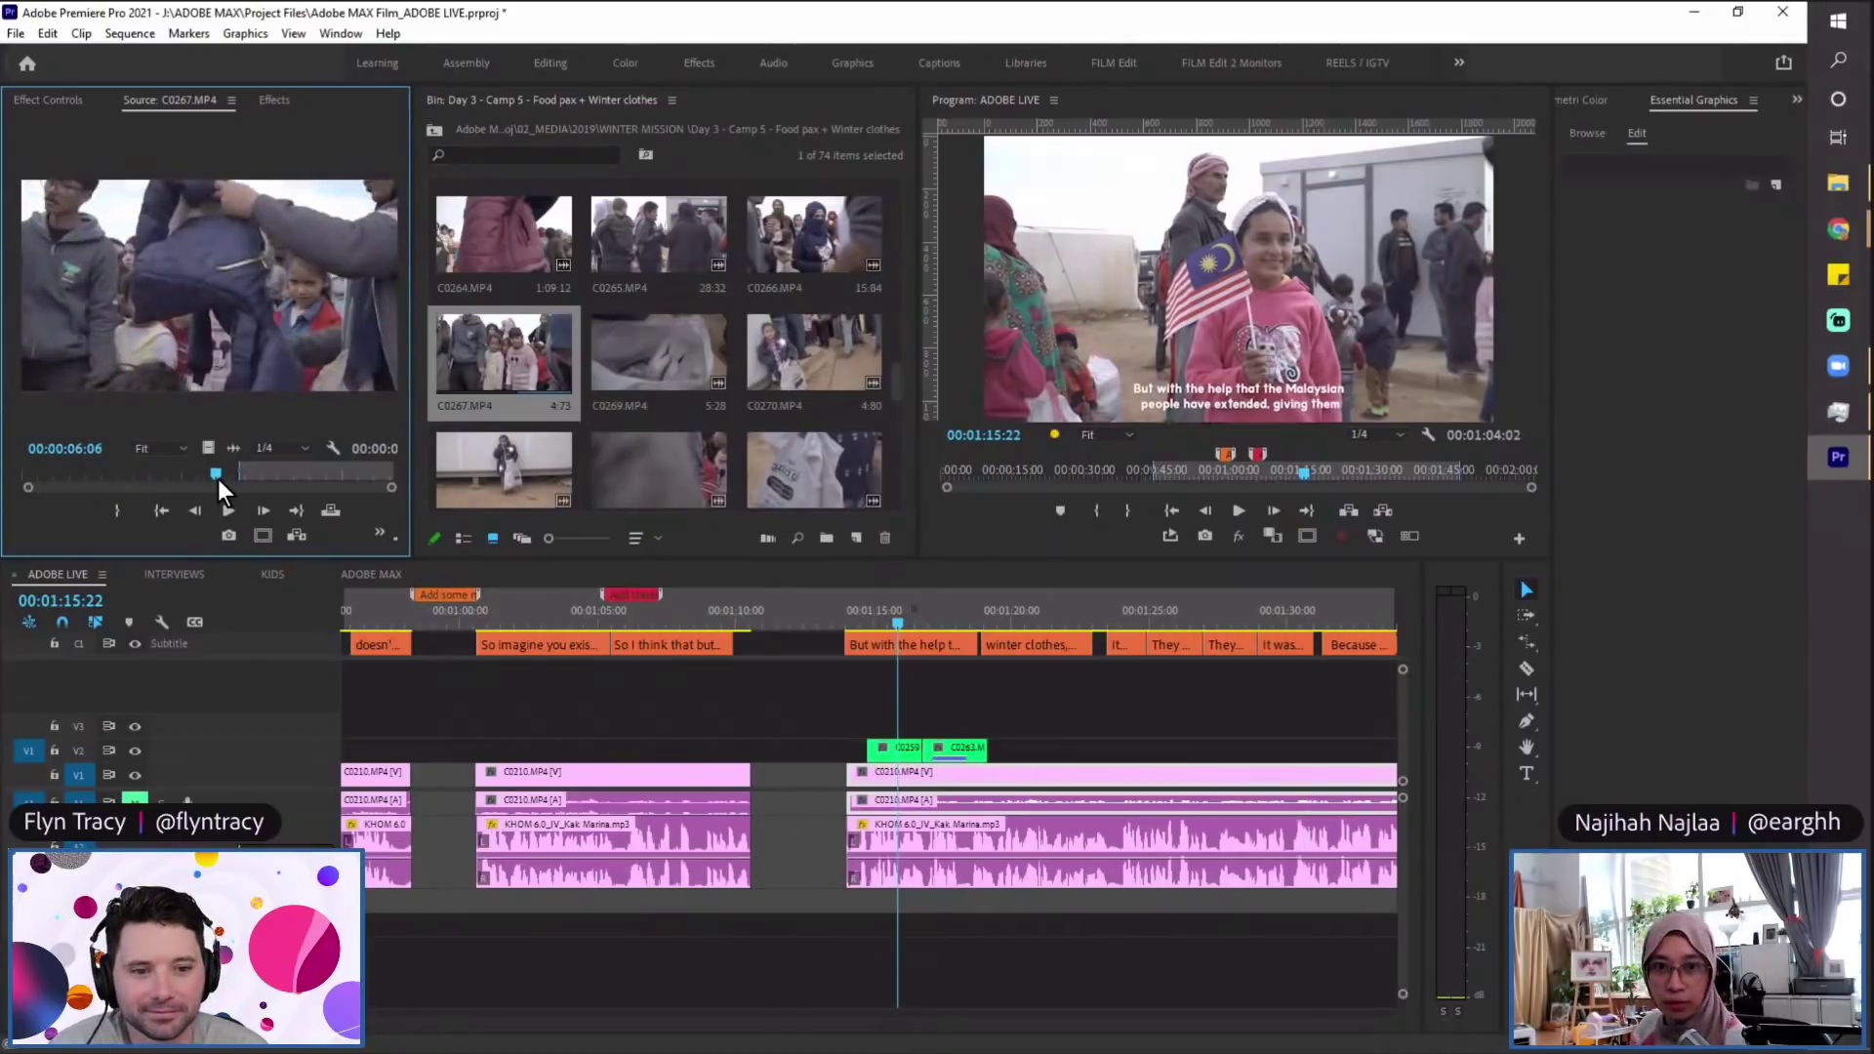
drag(217, 480, 194, 479)
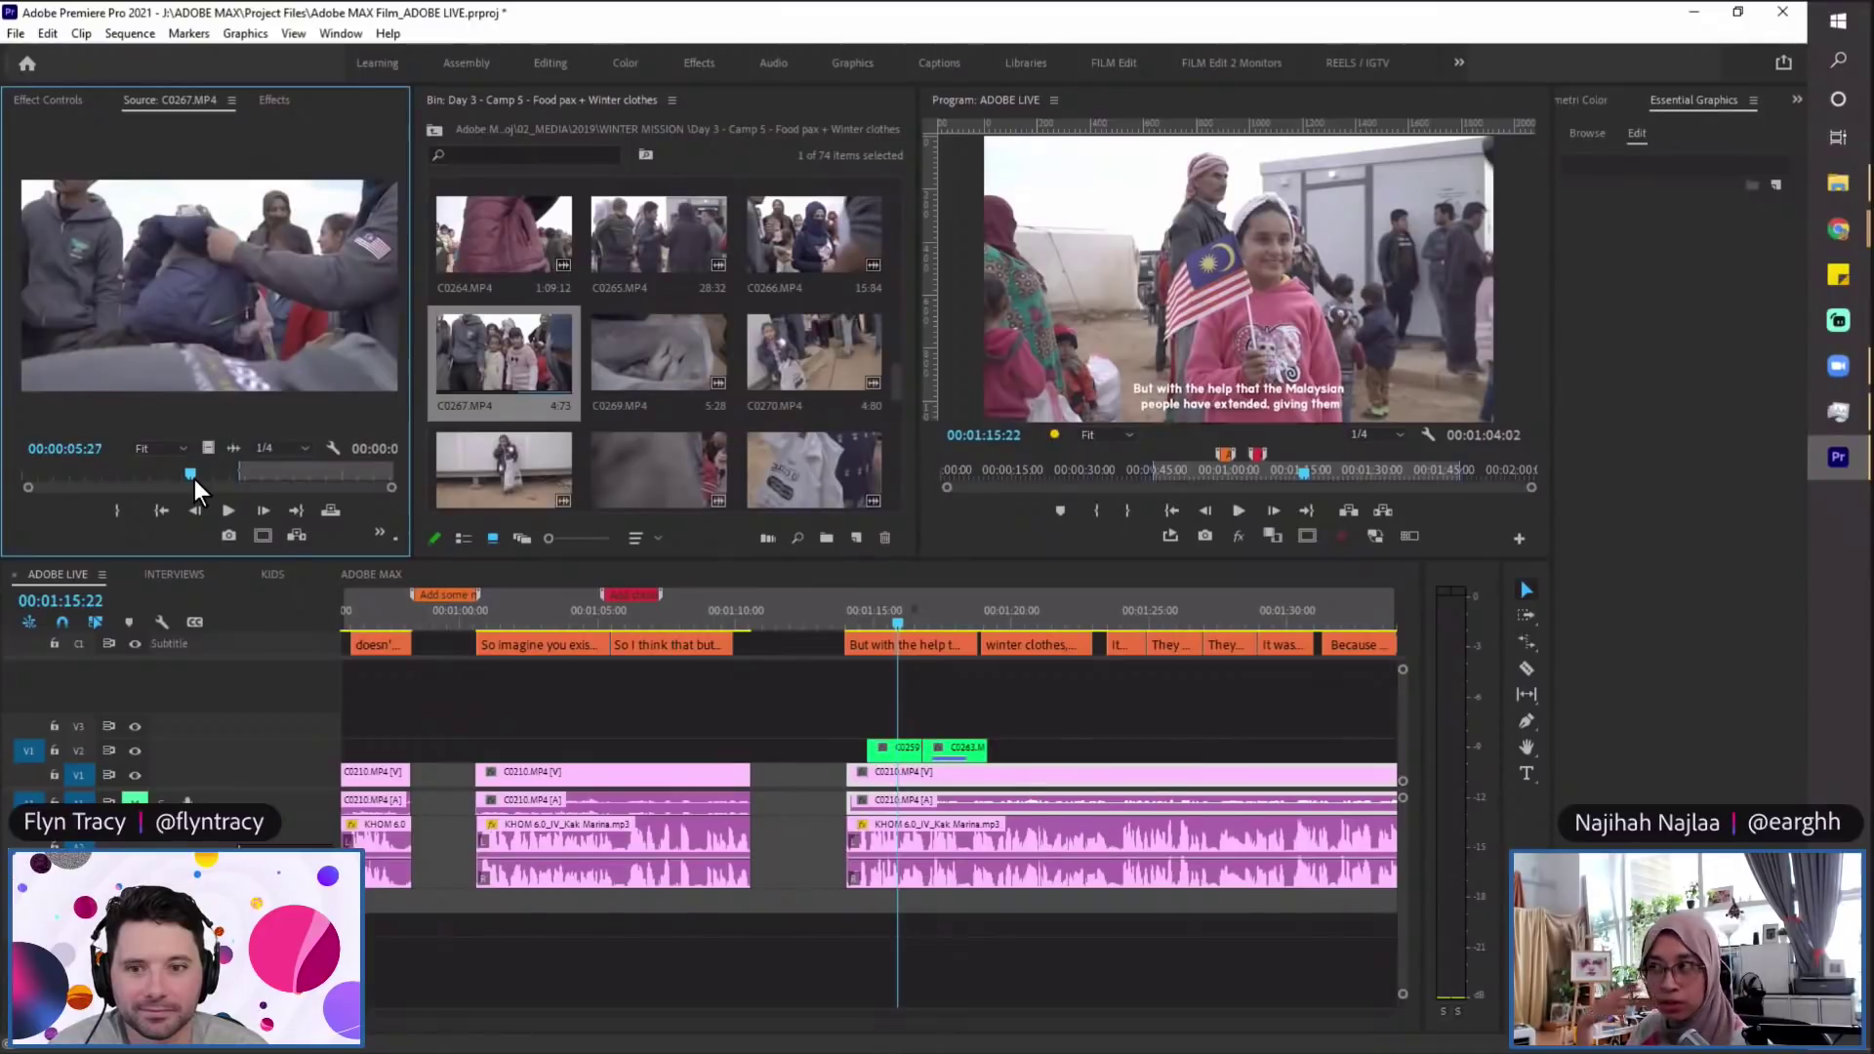
key(space)
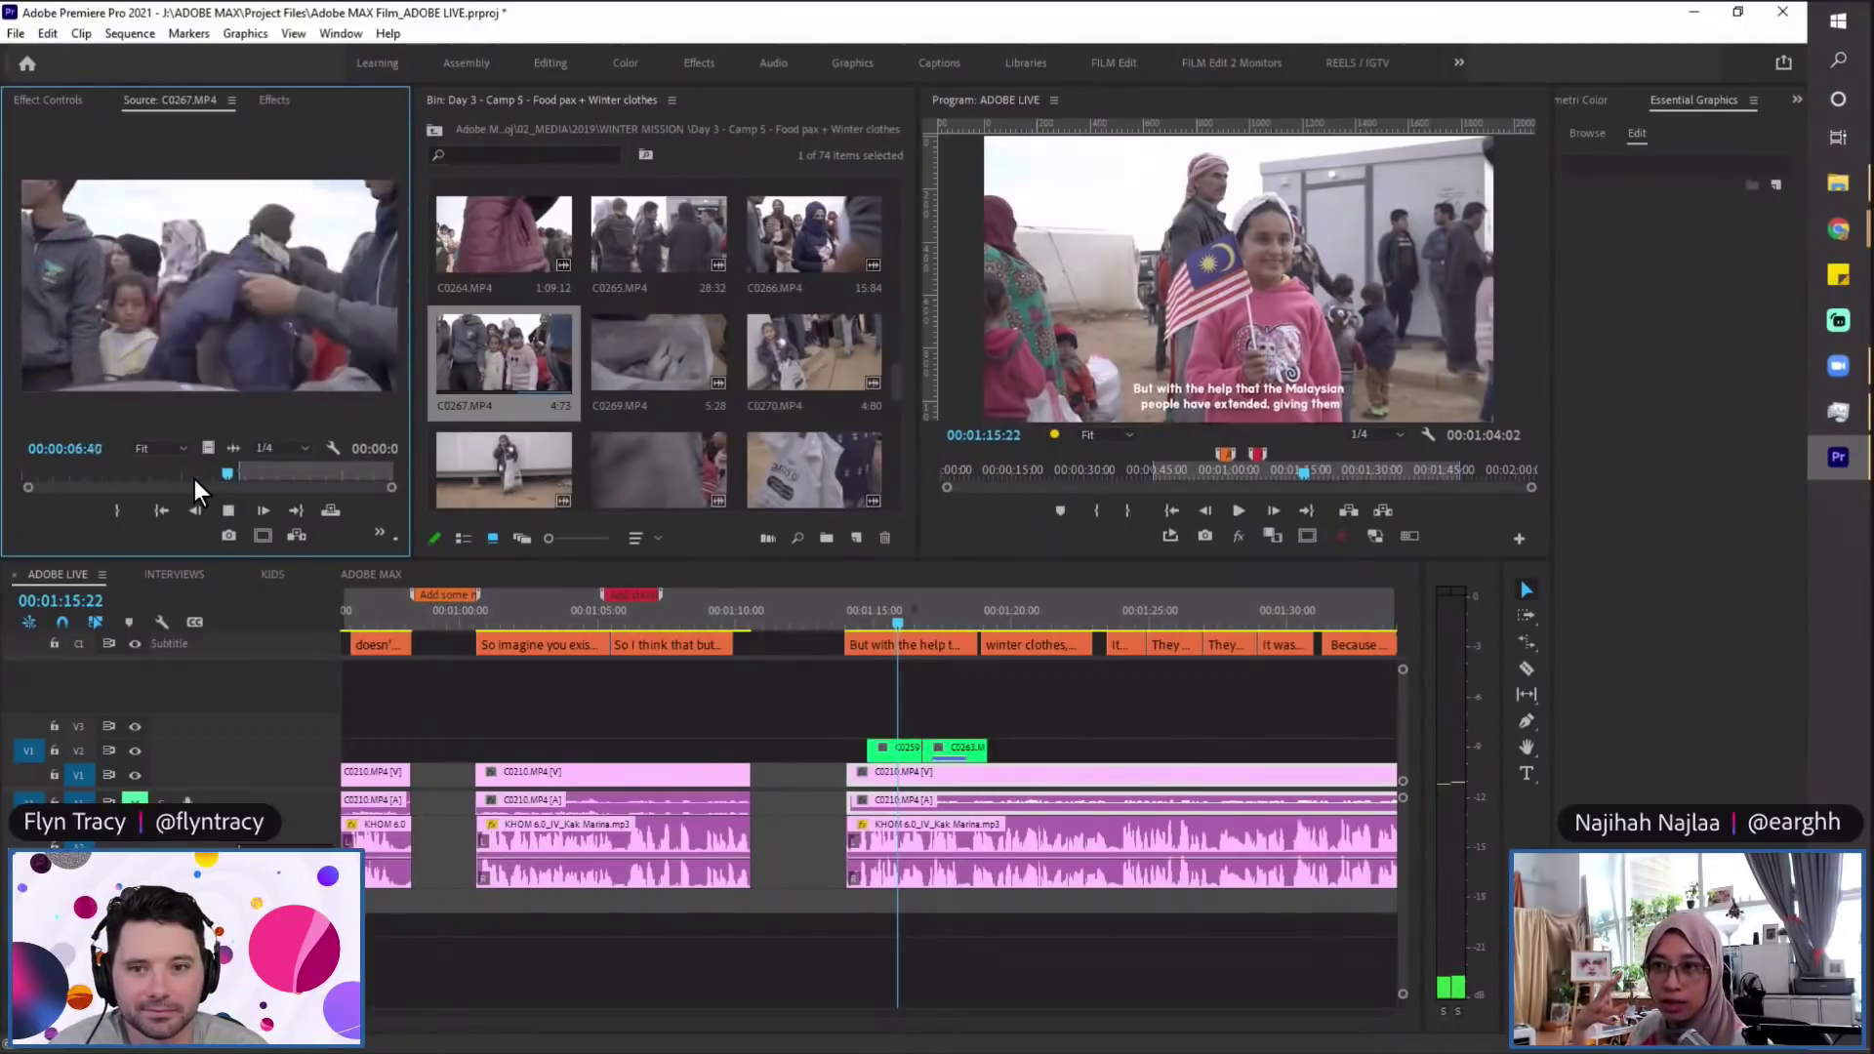
click(198, 474)
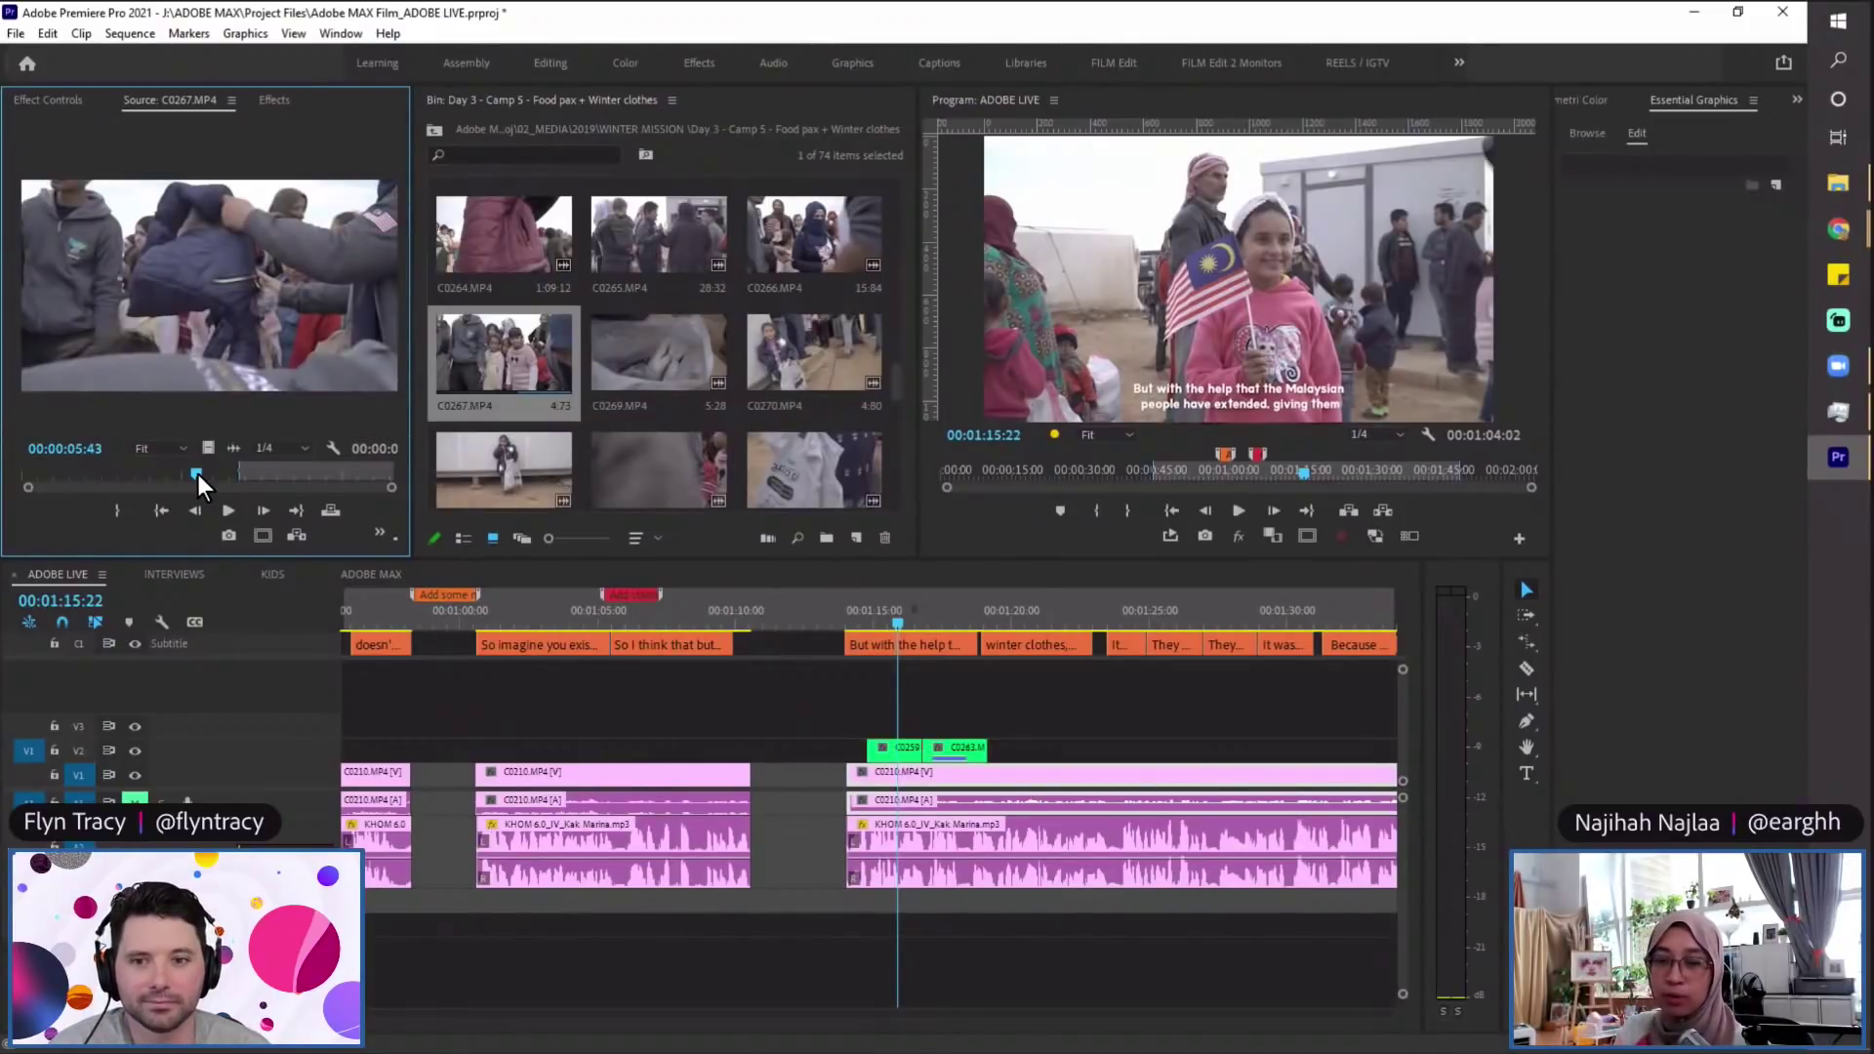
key(space)
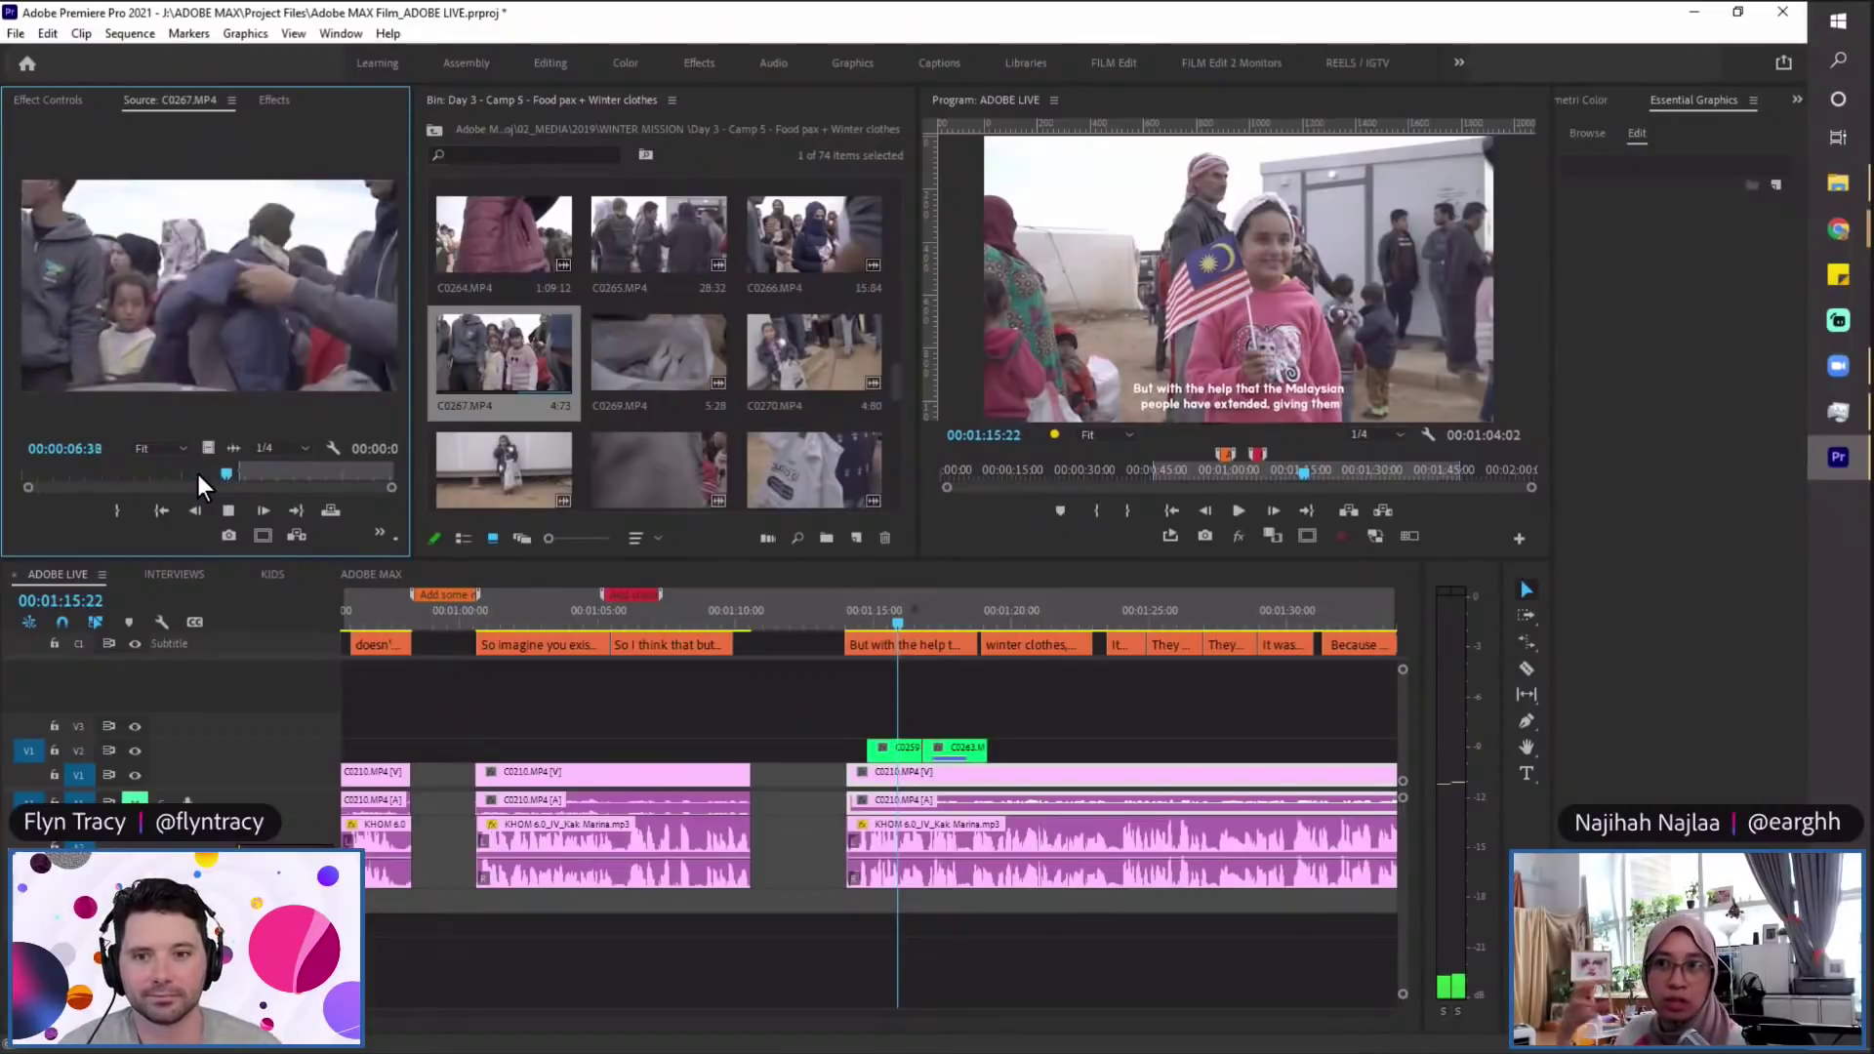
key(space)
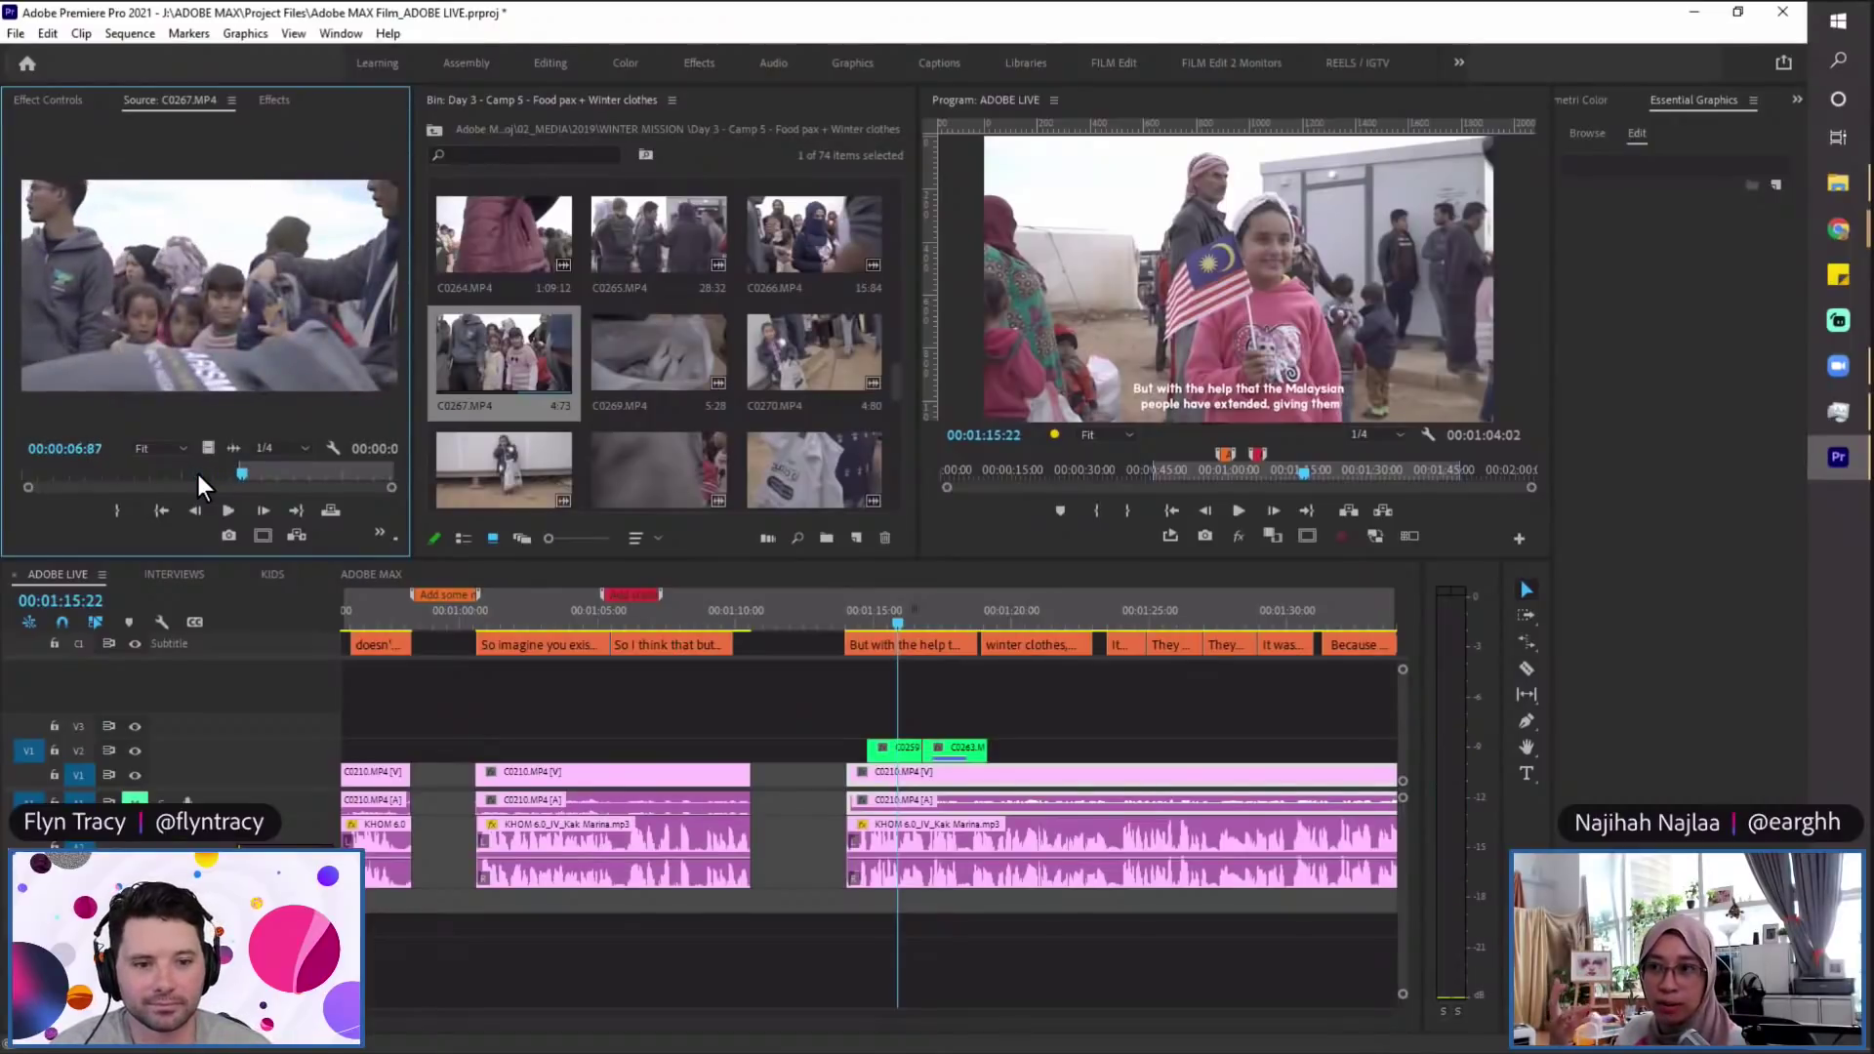
click(198, 476)
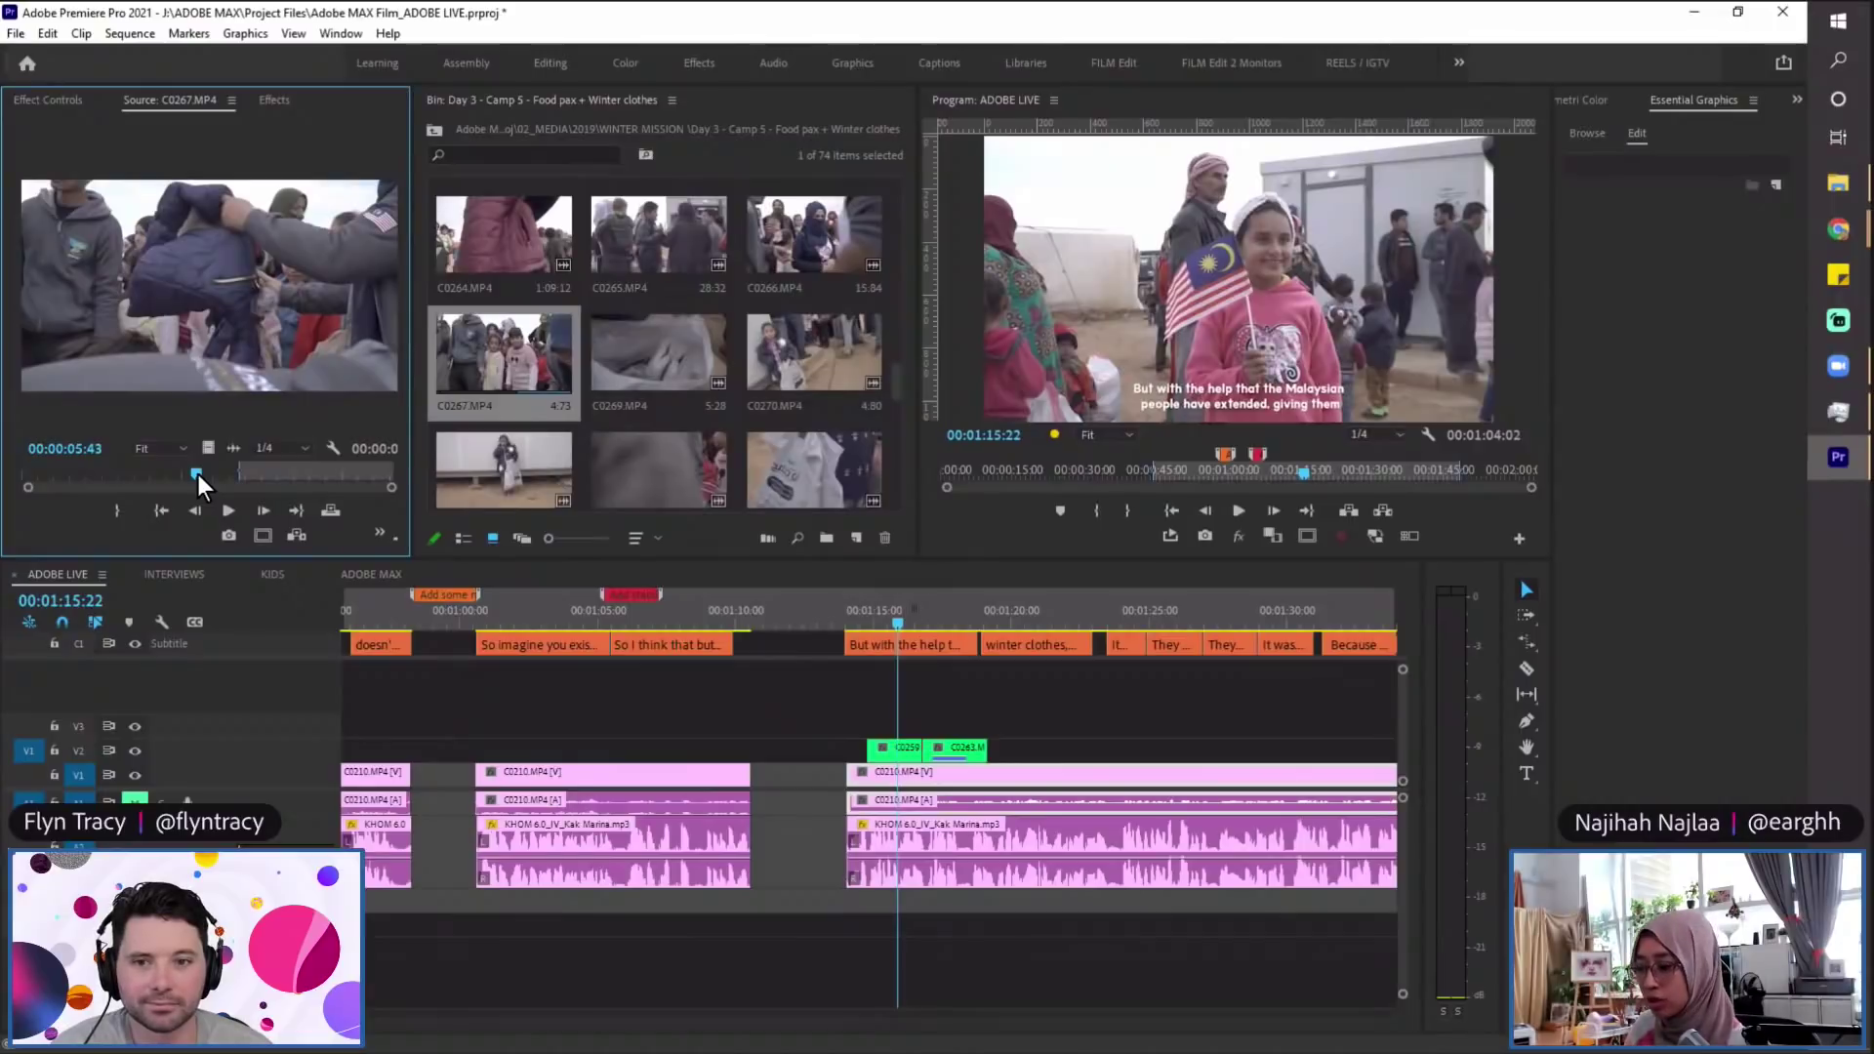
key(space)
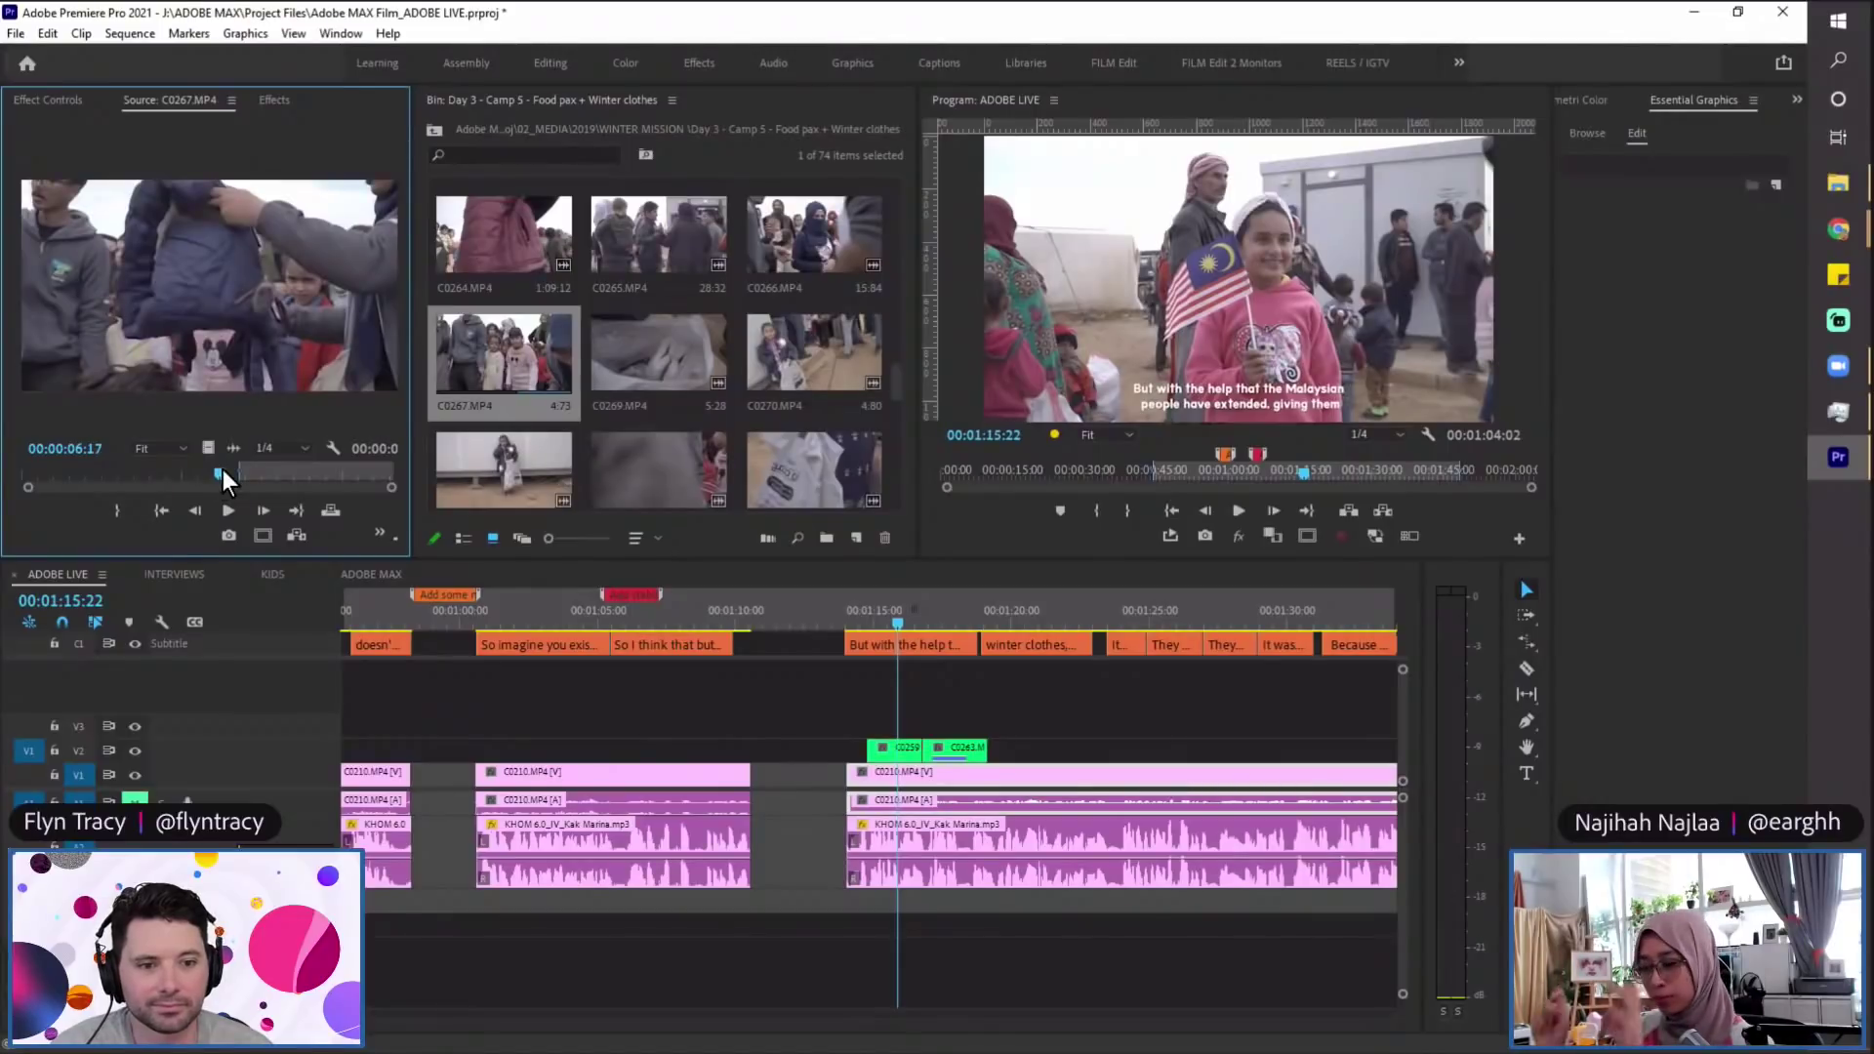
key(space)
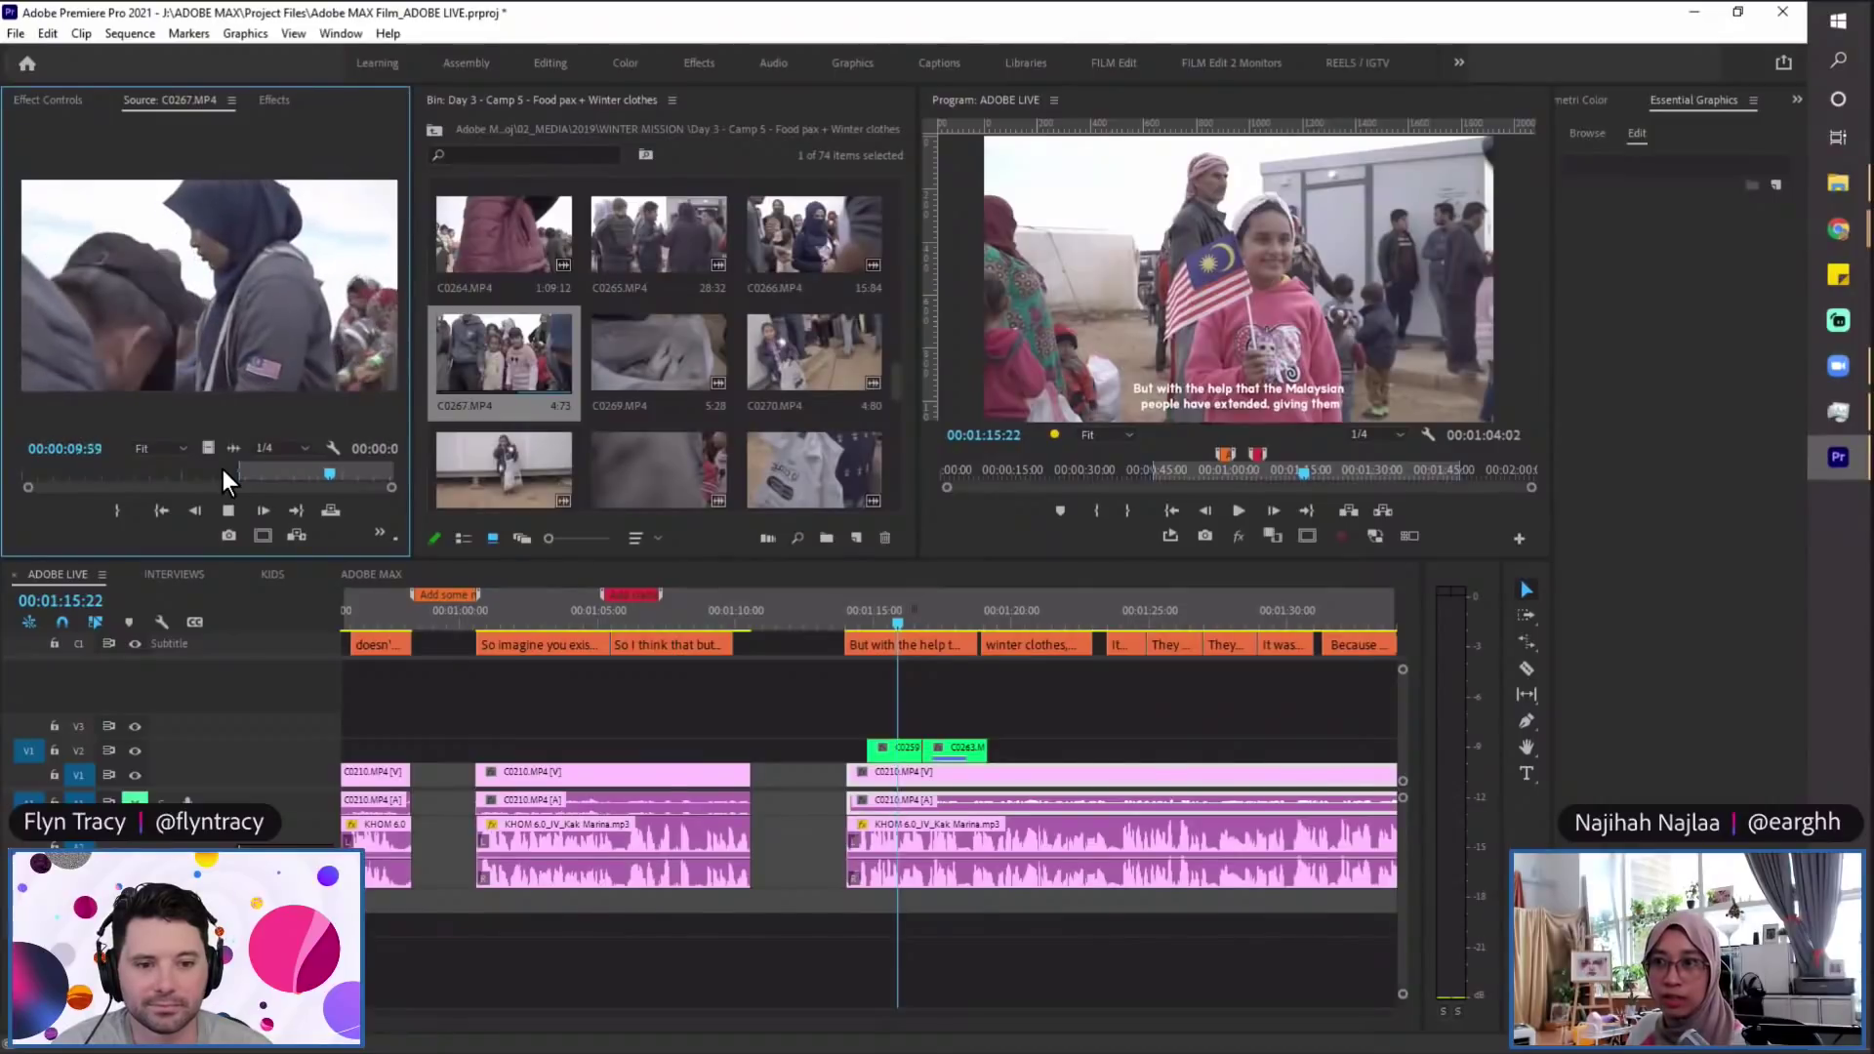
Step: Replay C0267.MP4 from about 00:00:04:70 through 00:00:11:09 to study how the jacket handout action develops
click(183, 475)
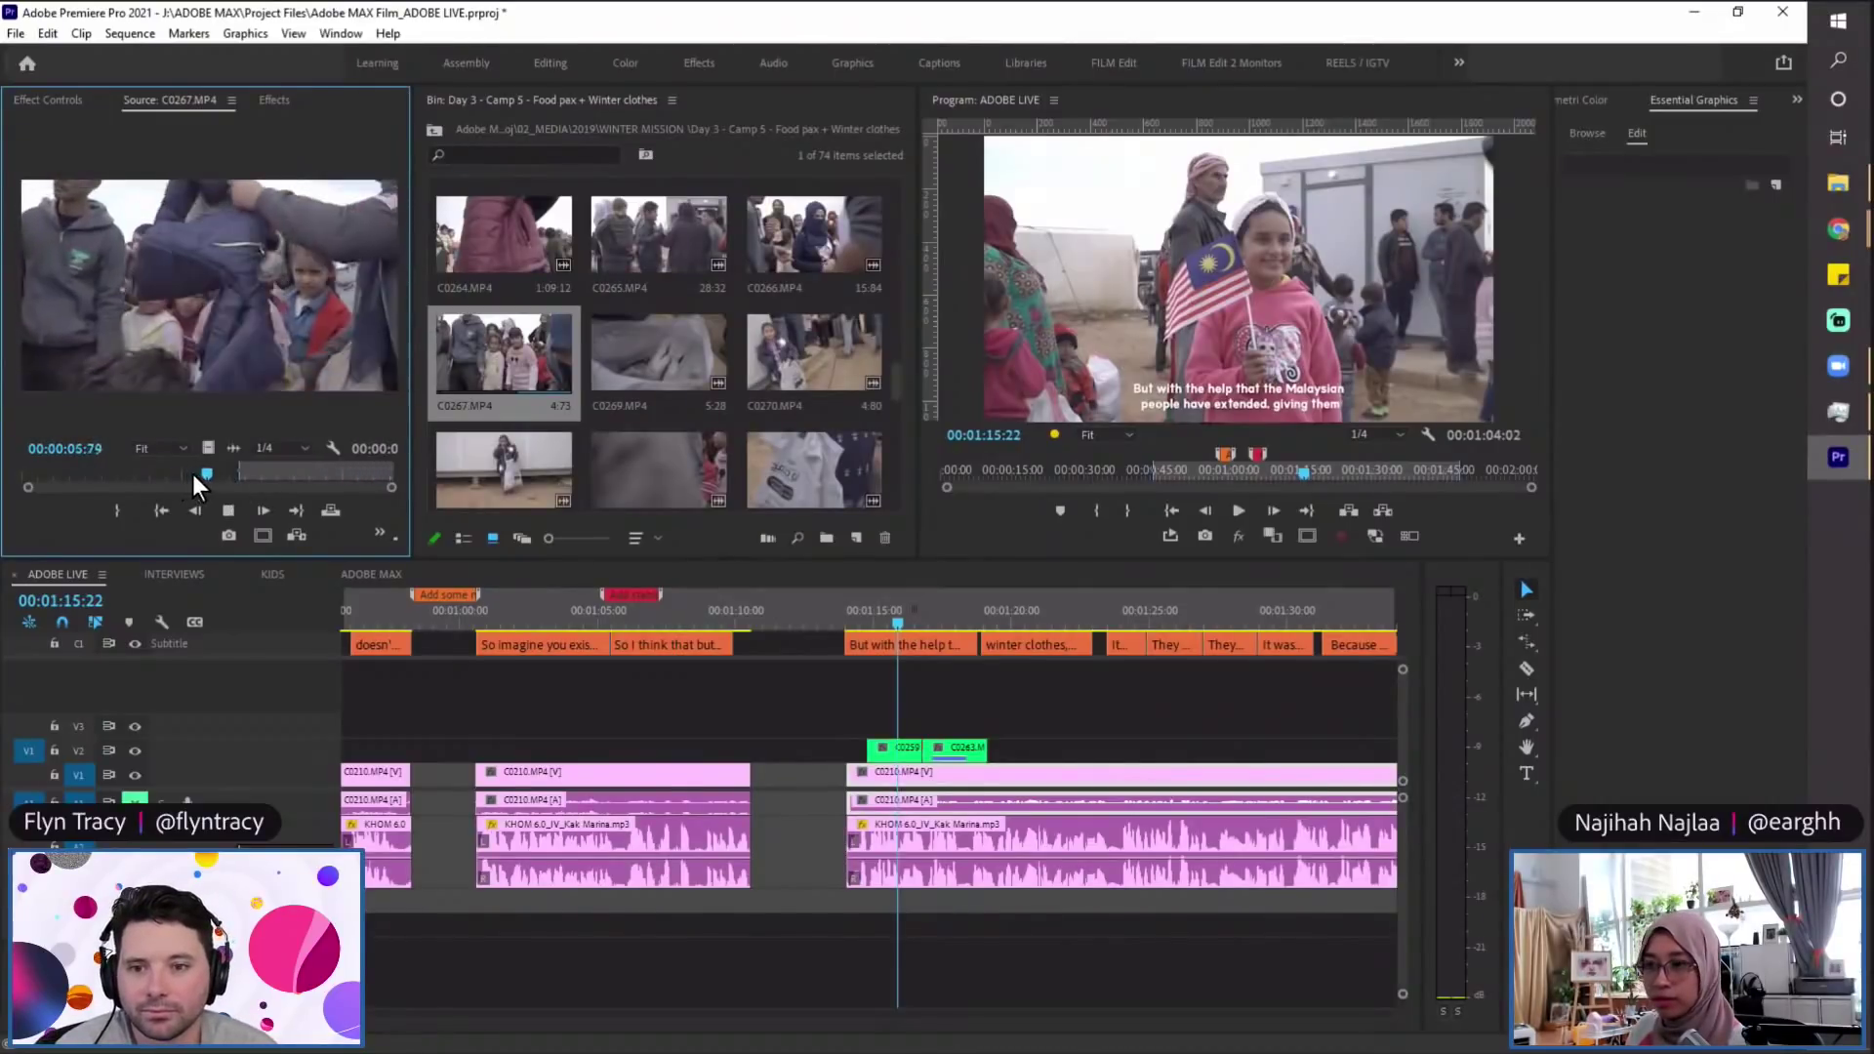
click(172, 477)
key(space)
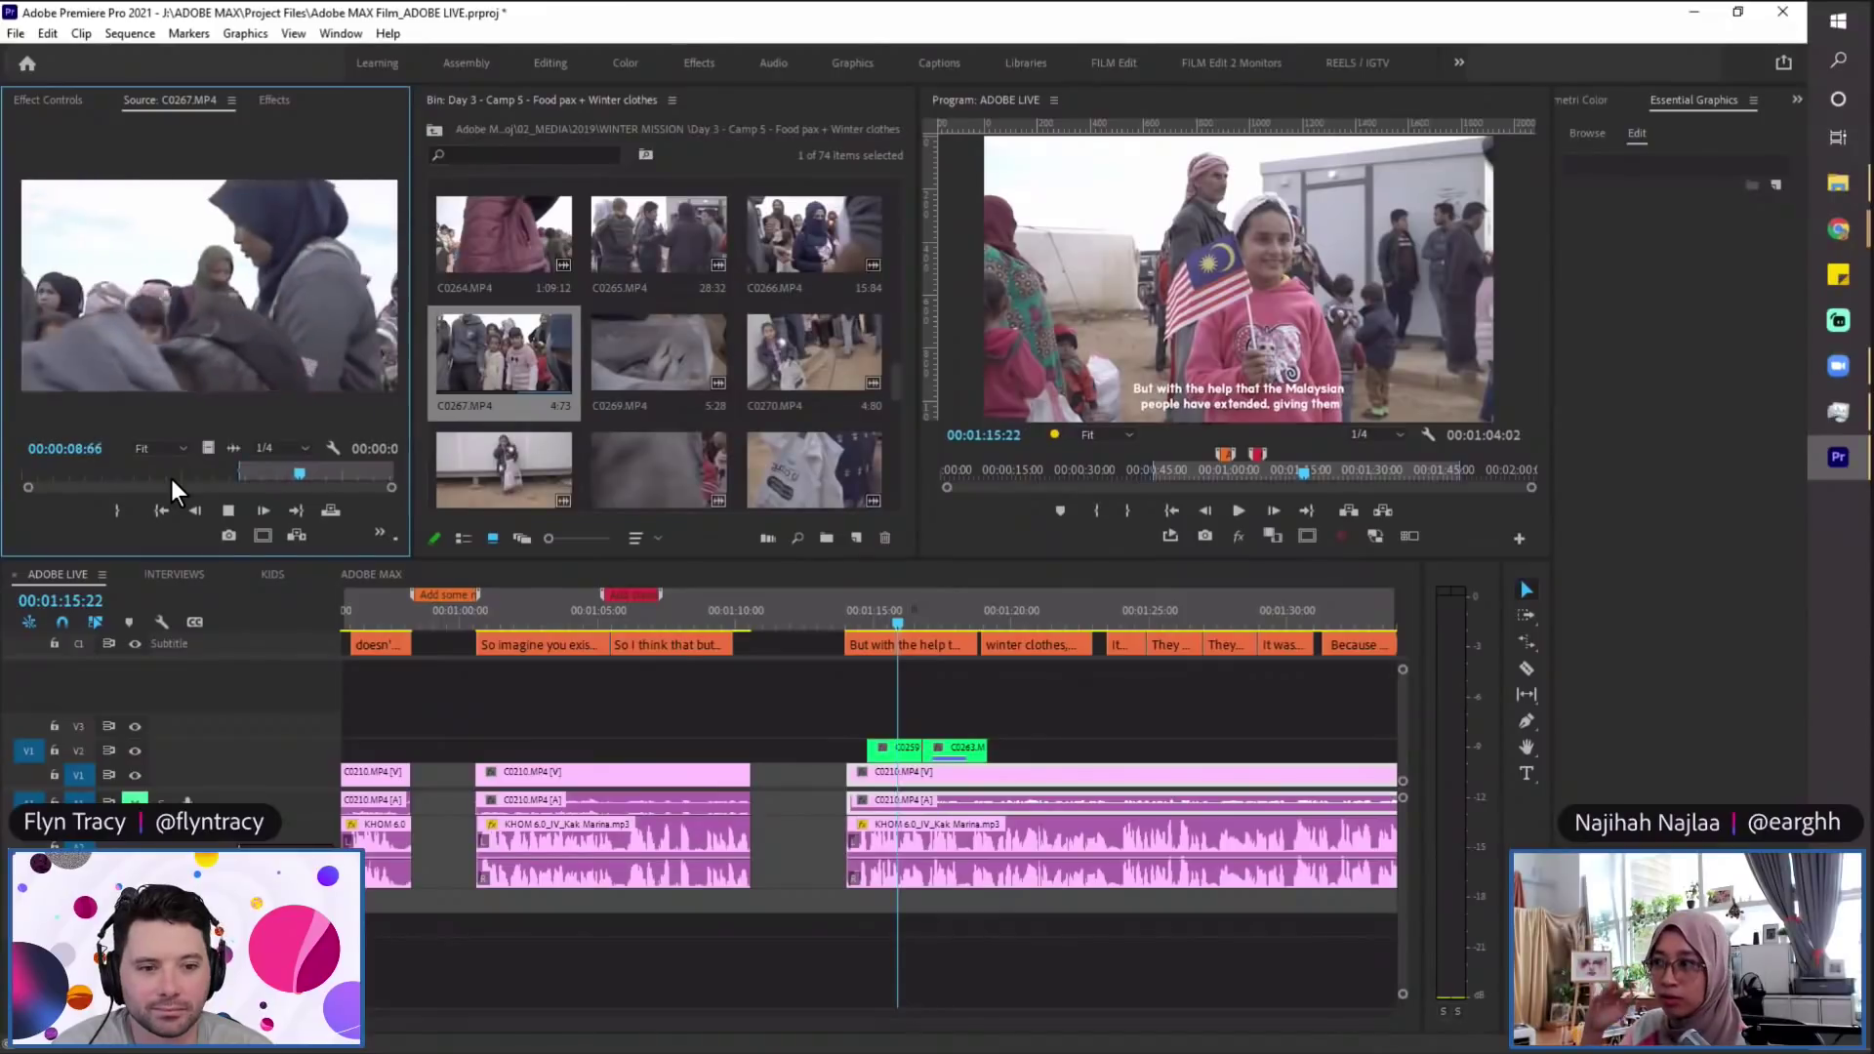
key(space)
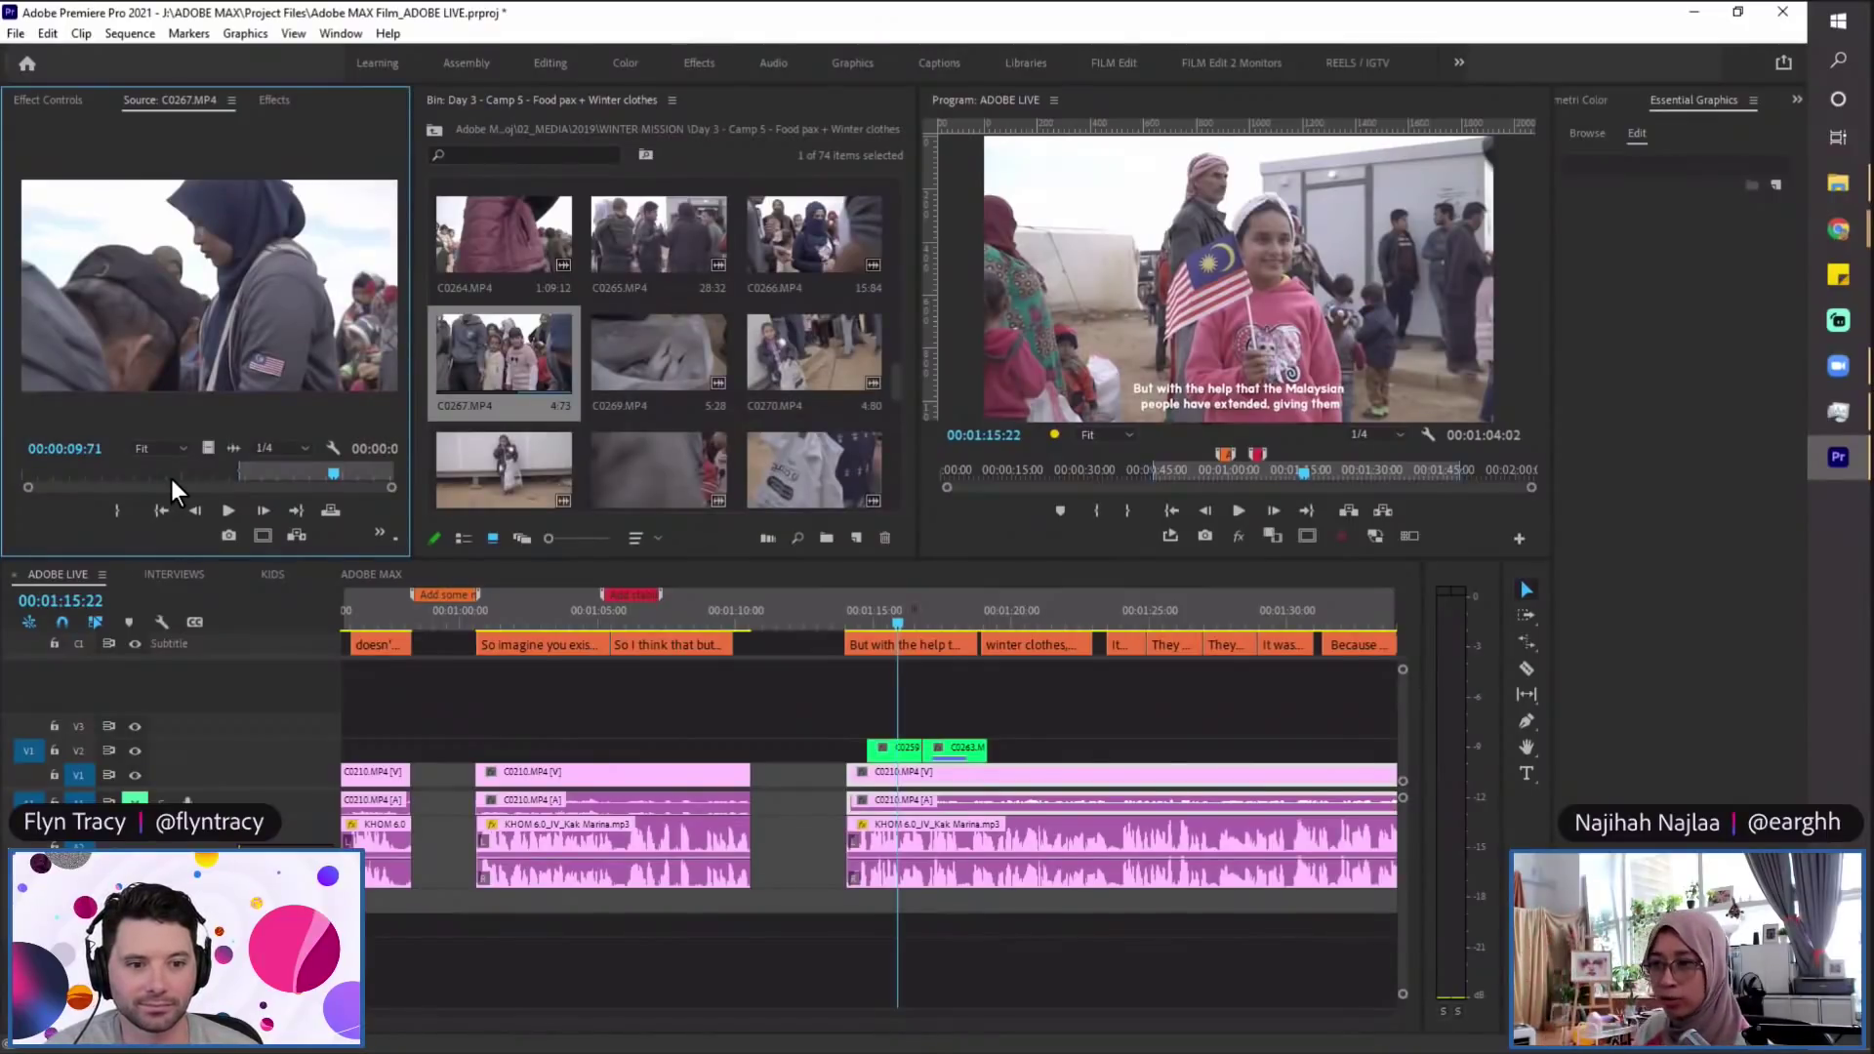
key(space)
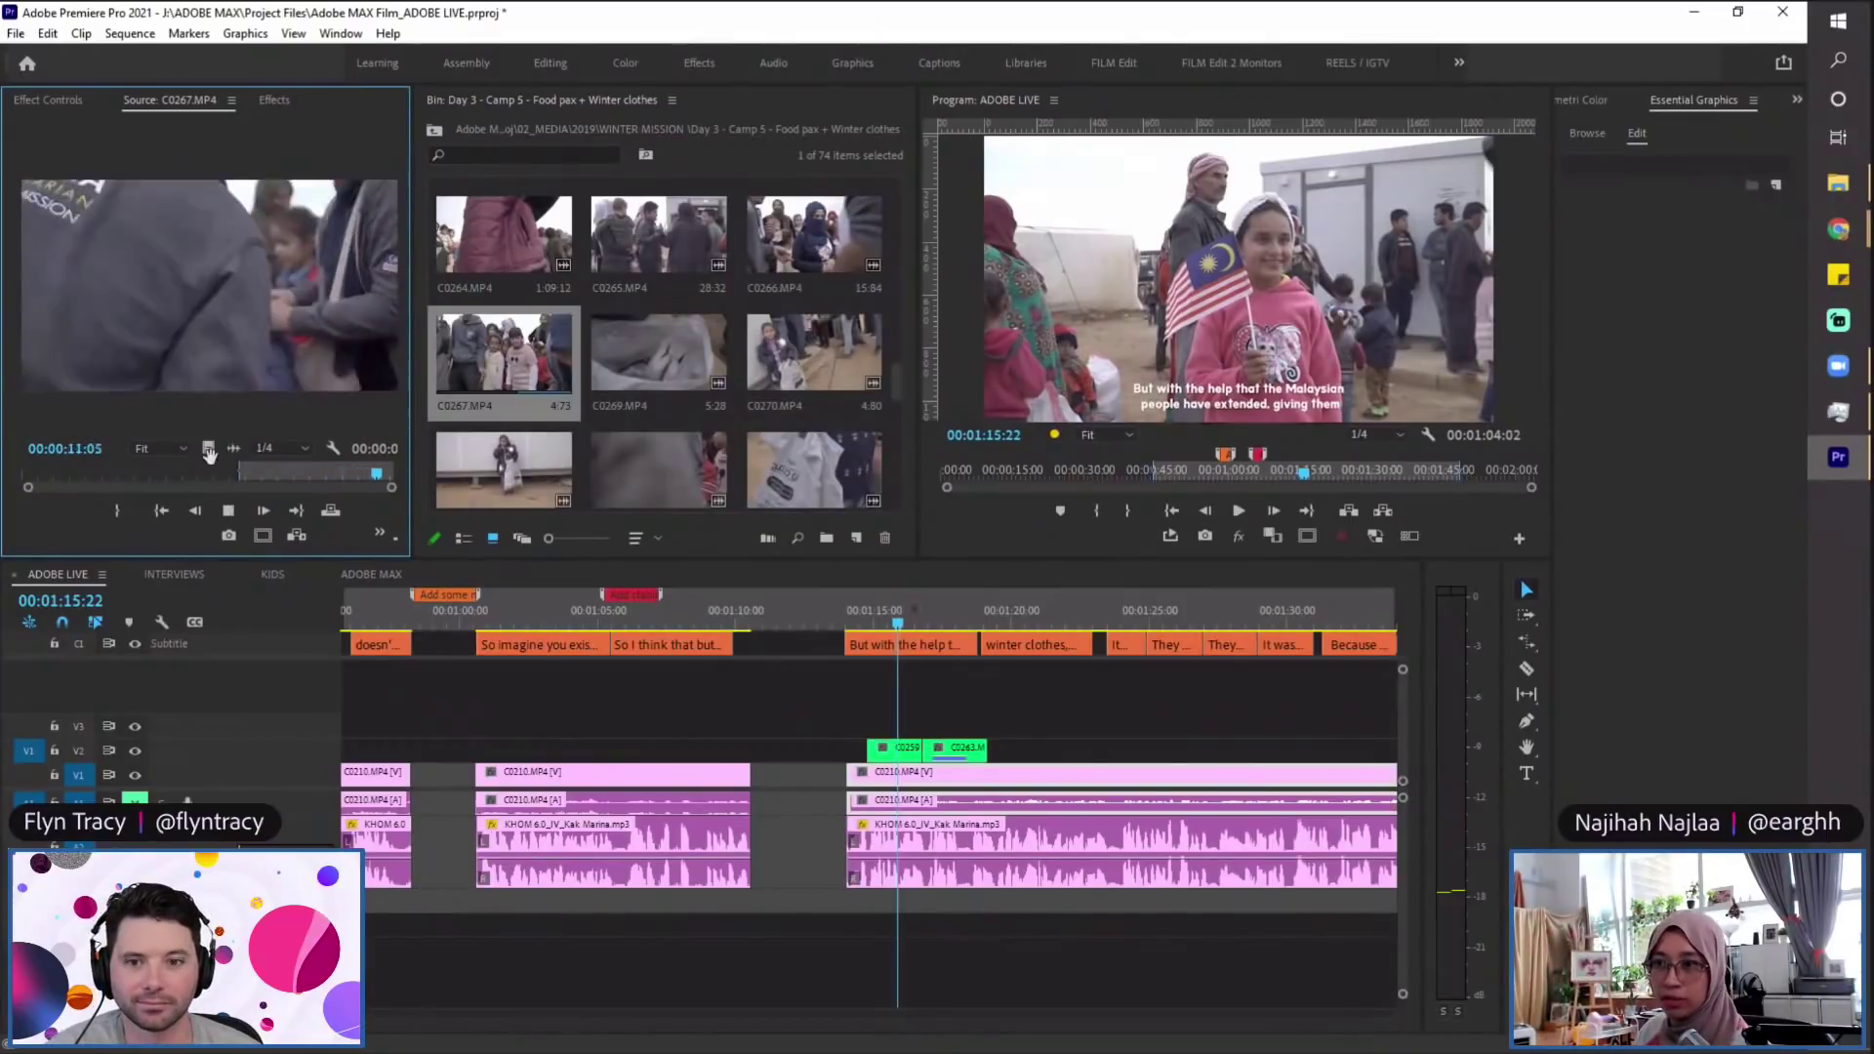
click(180, 474)
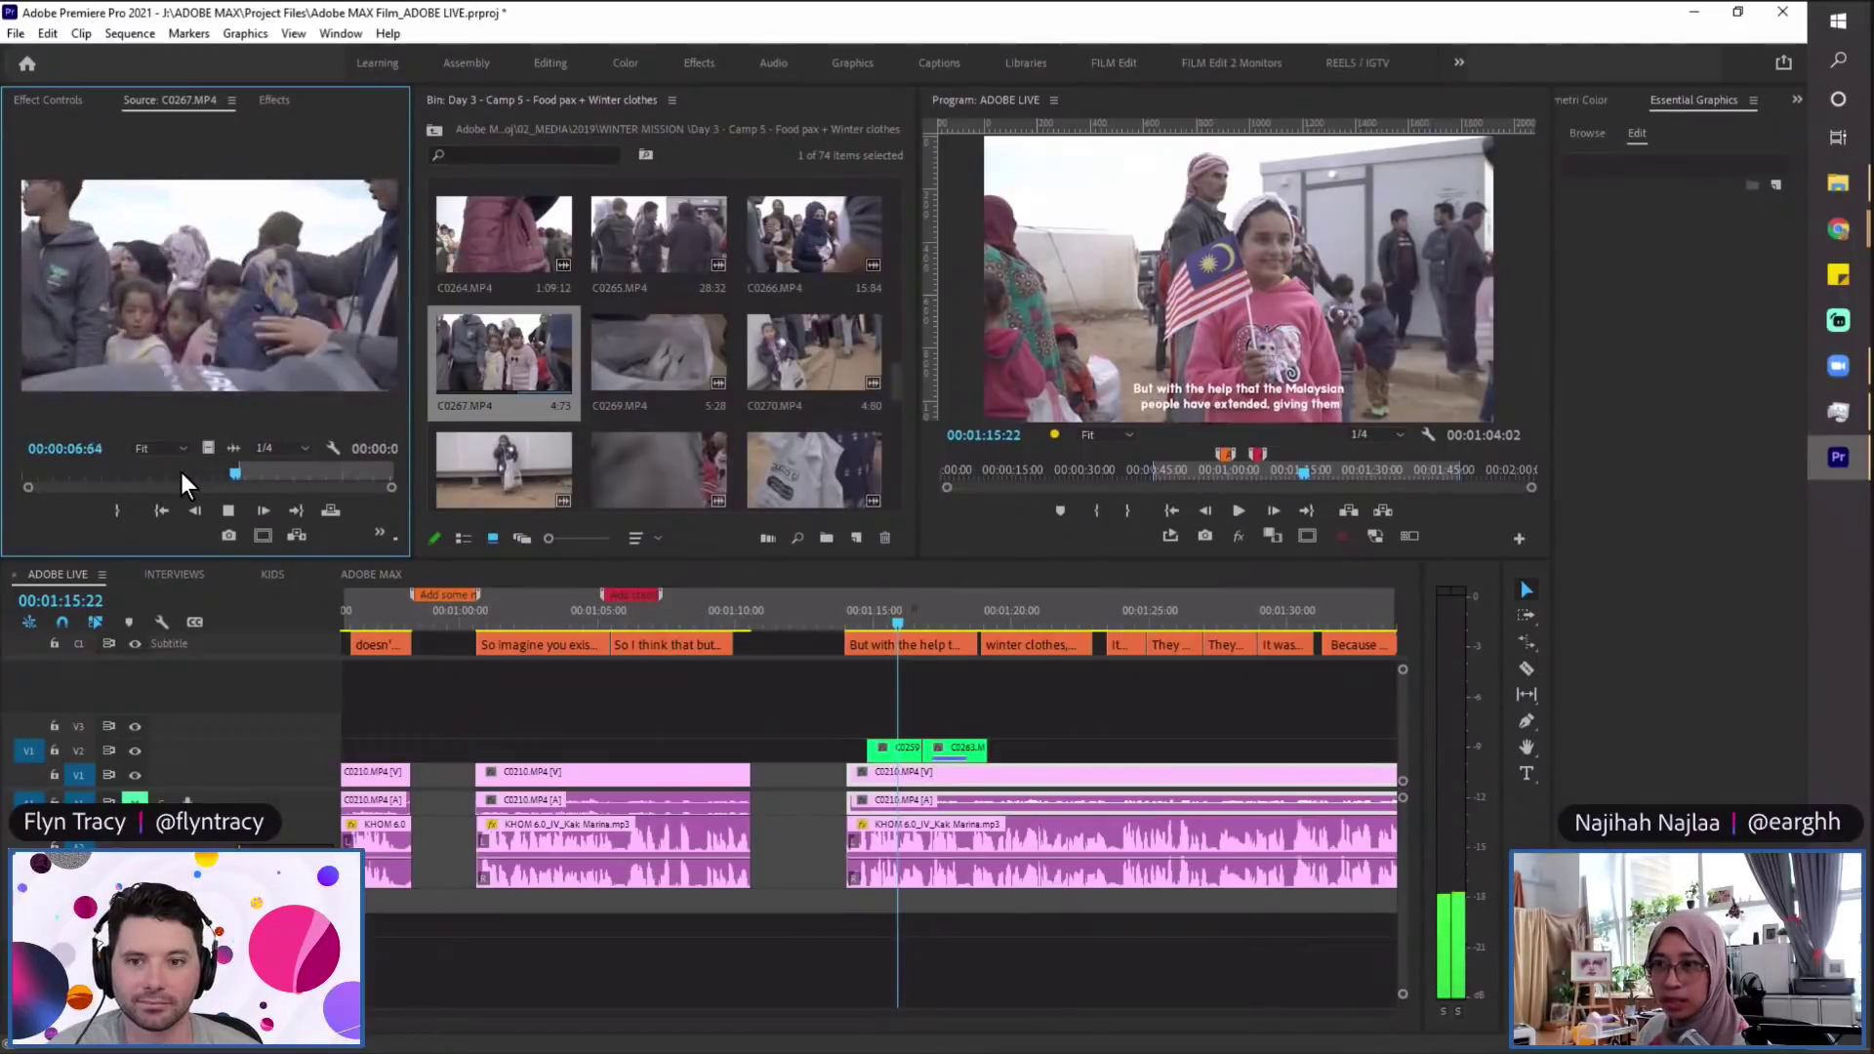
key(space)
click(173, 474)
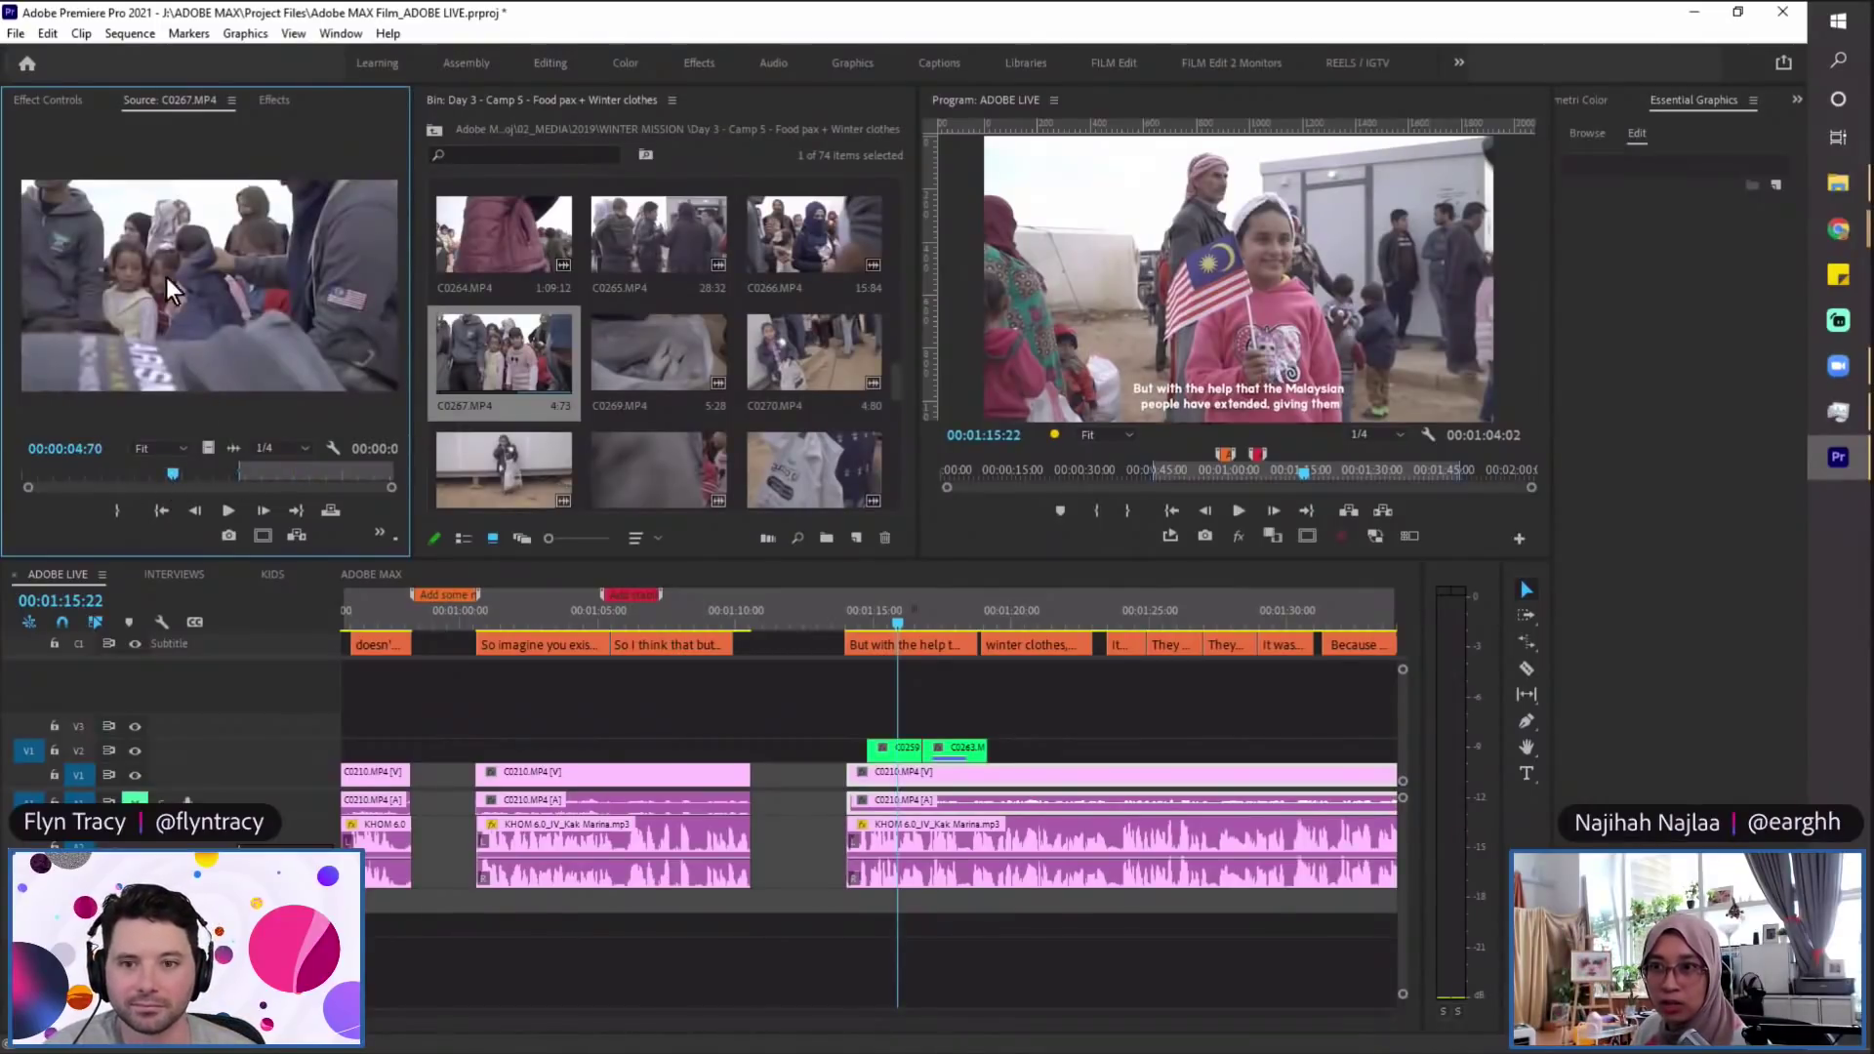
key(space)
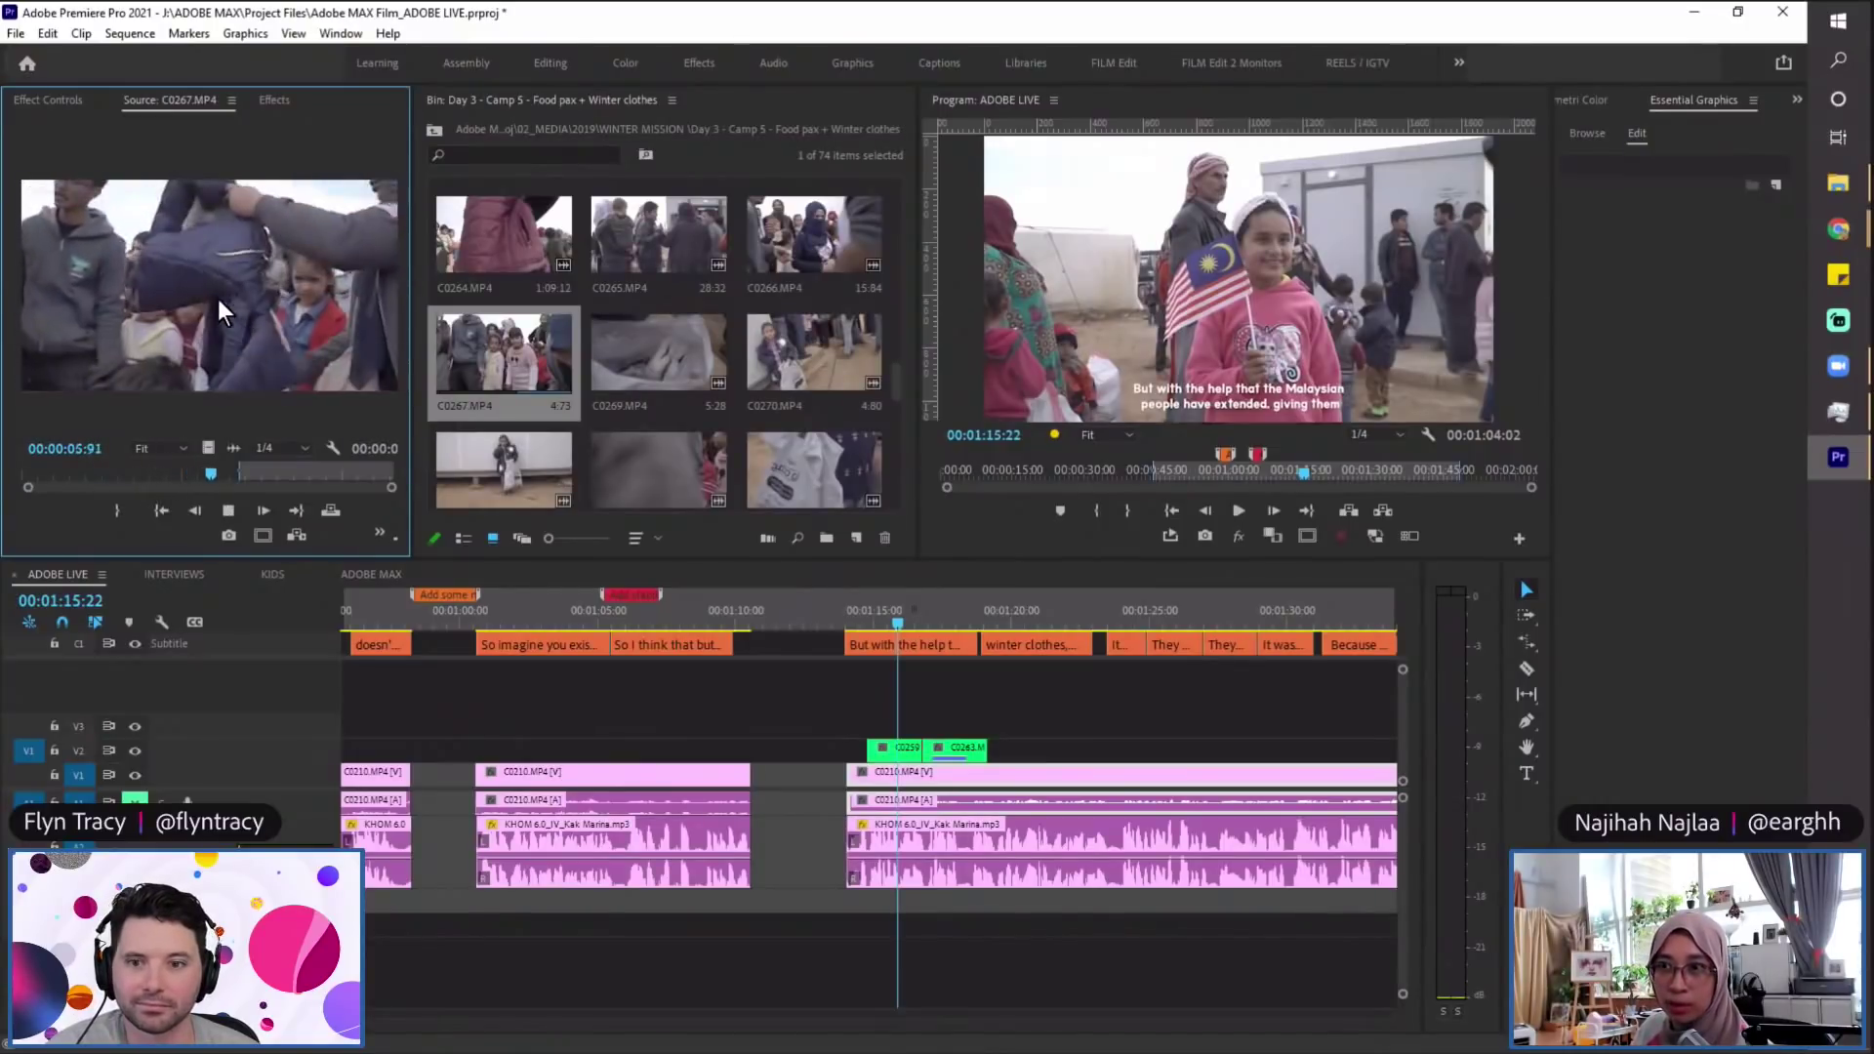
click(272, 475)
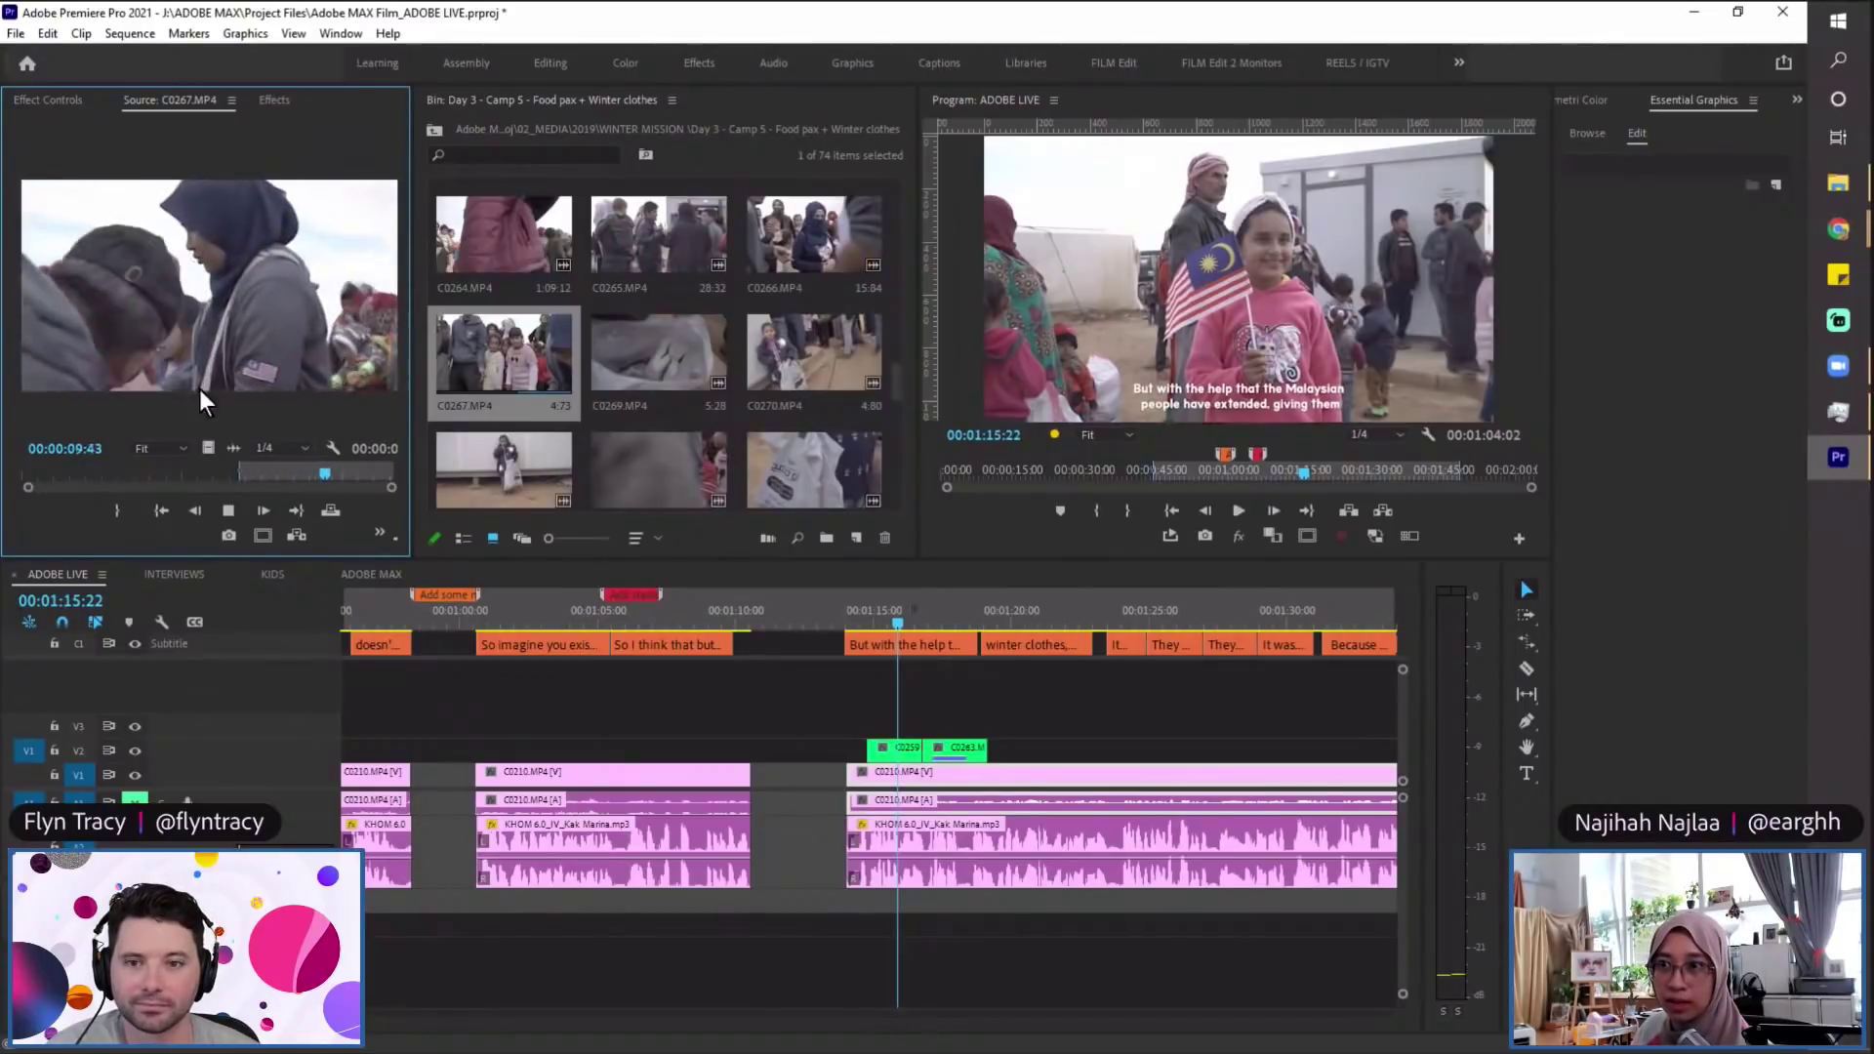
key(space)
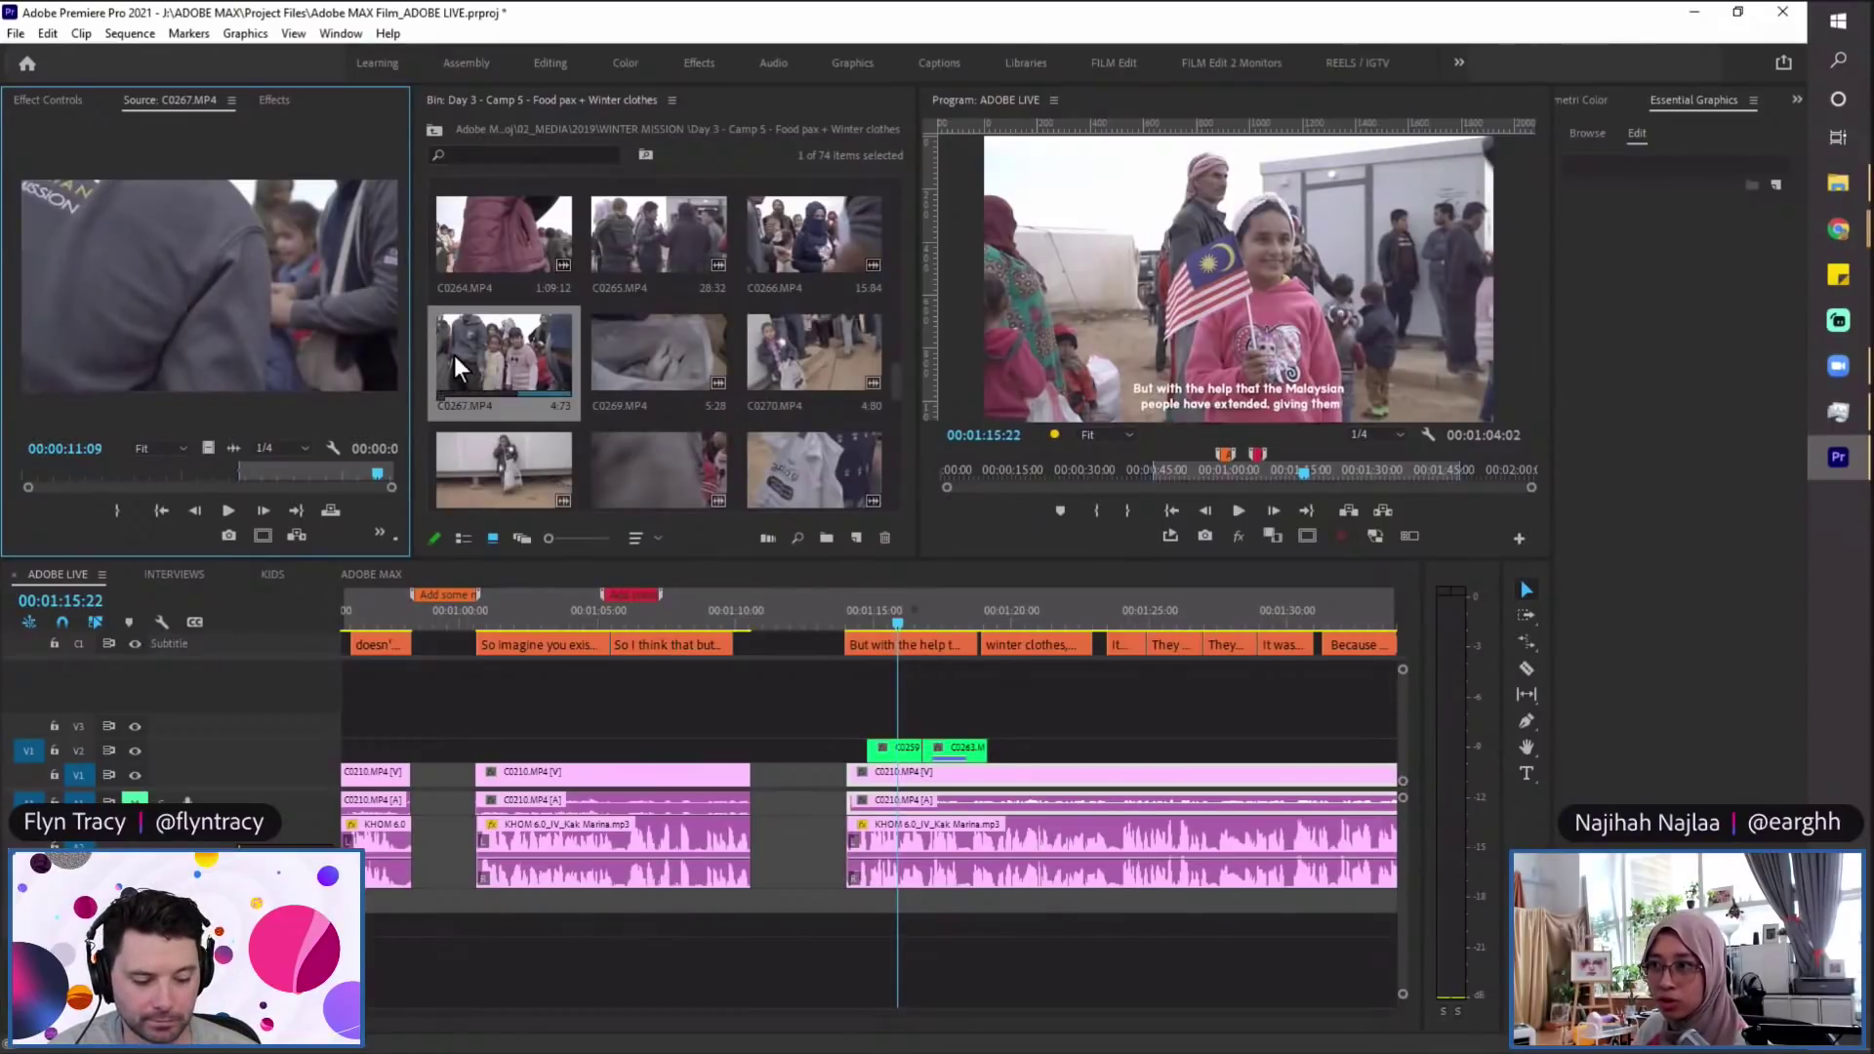
Step: Preview C0269.MP4 and C0271.MP4 from the winter clothes bin as B-roll candidates
double_click(647, 365)
key(space)
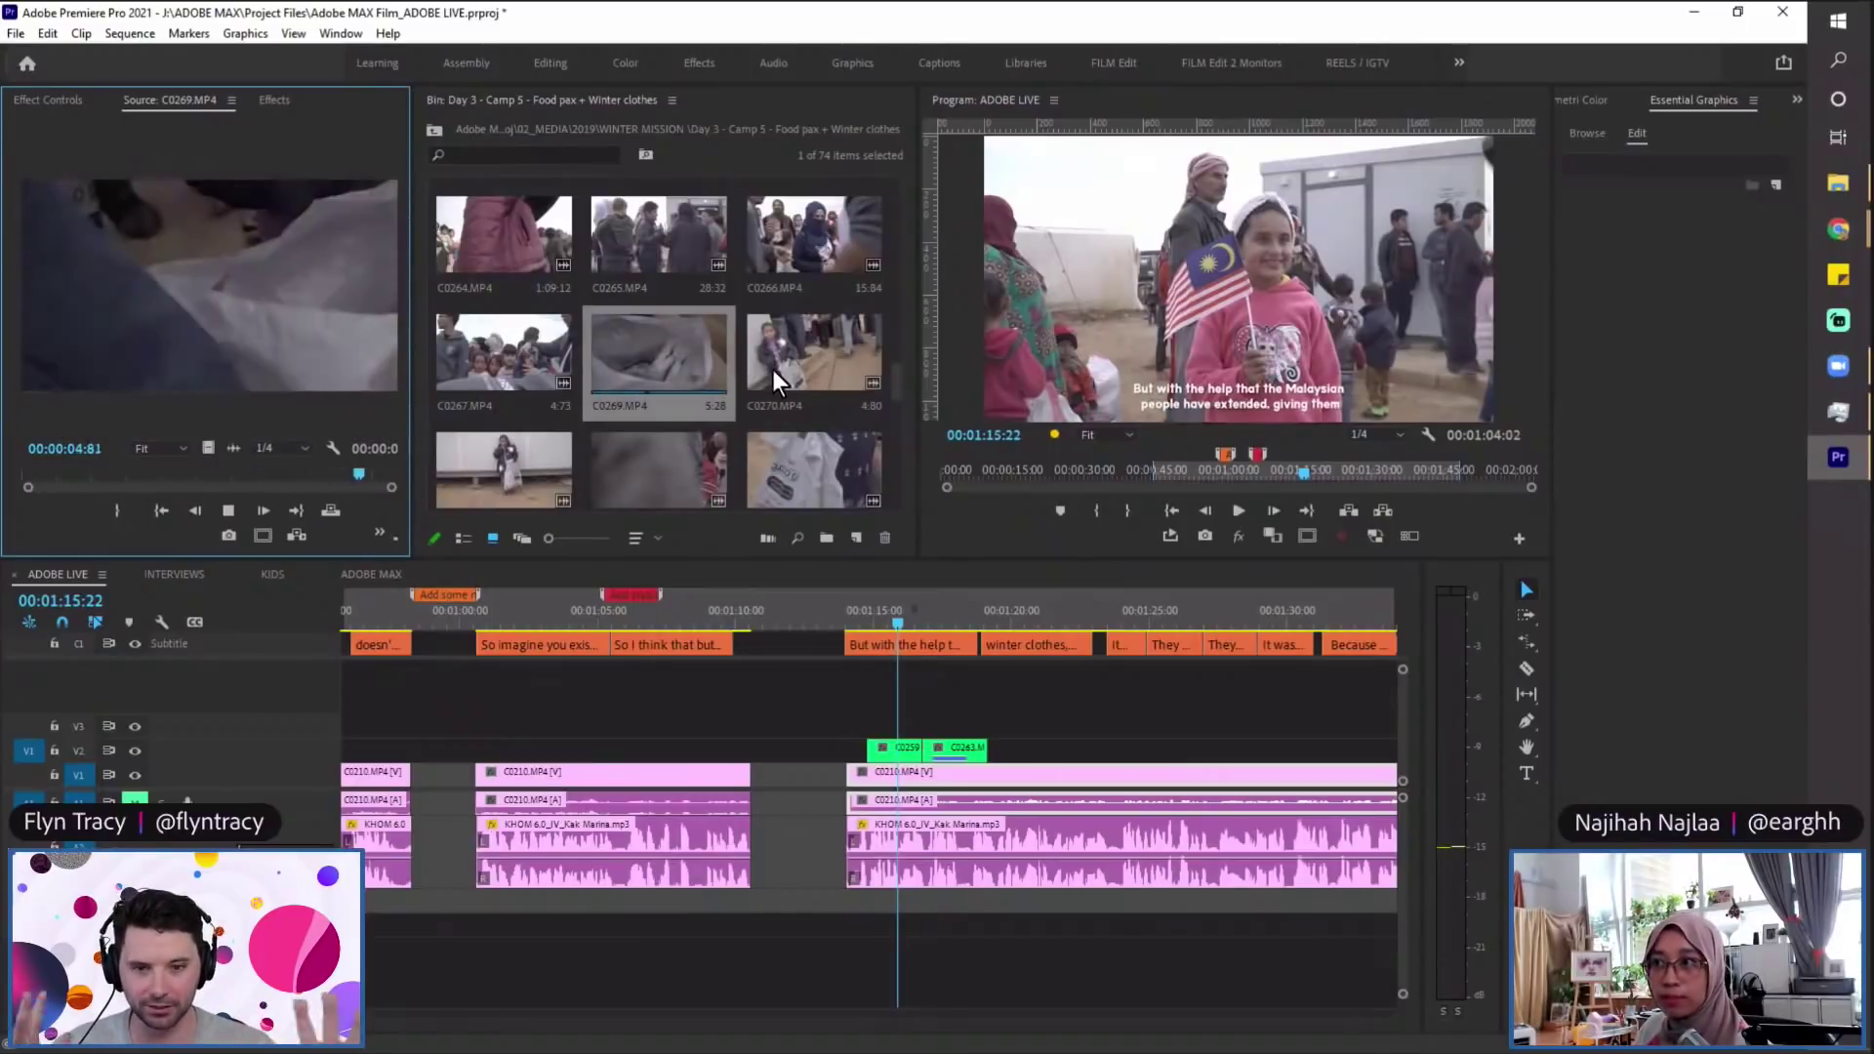
double_click(493, 475)
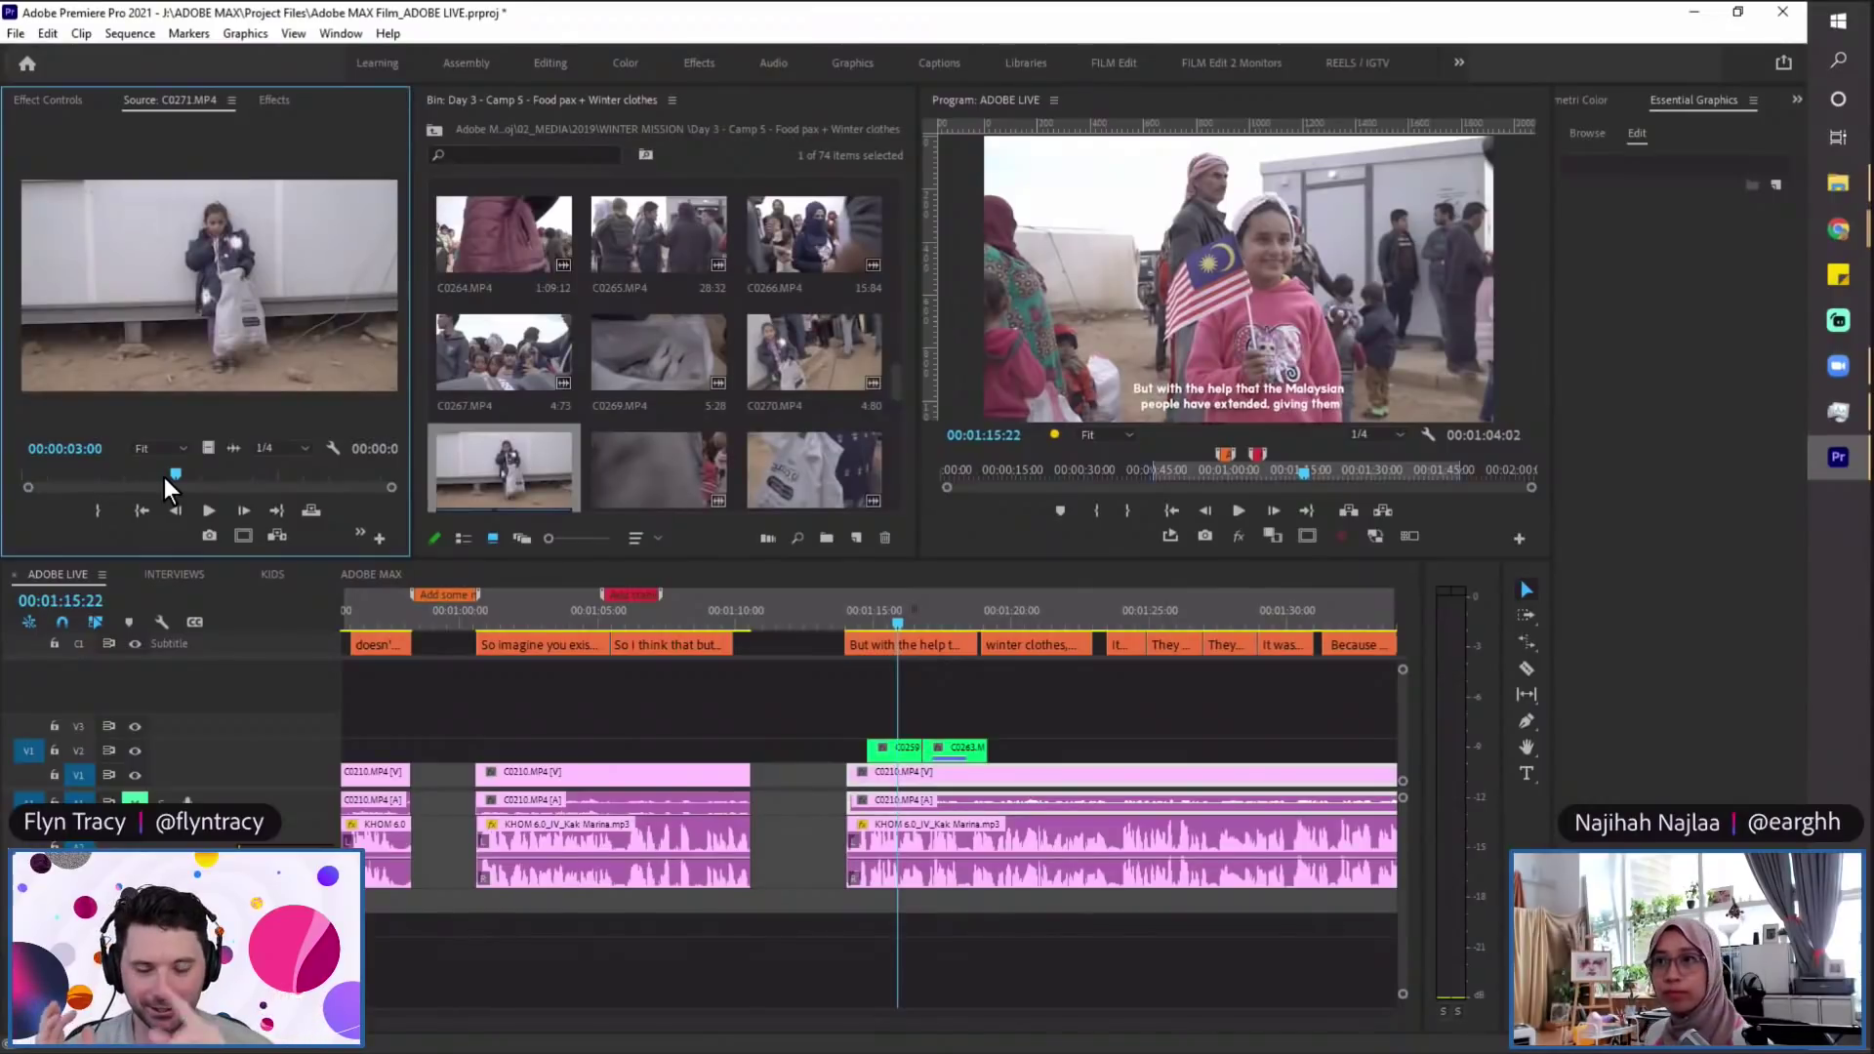
key(ctrl+s)
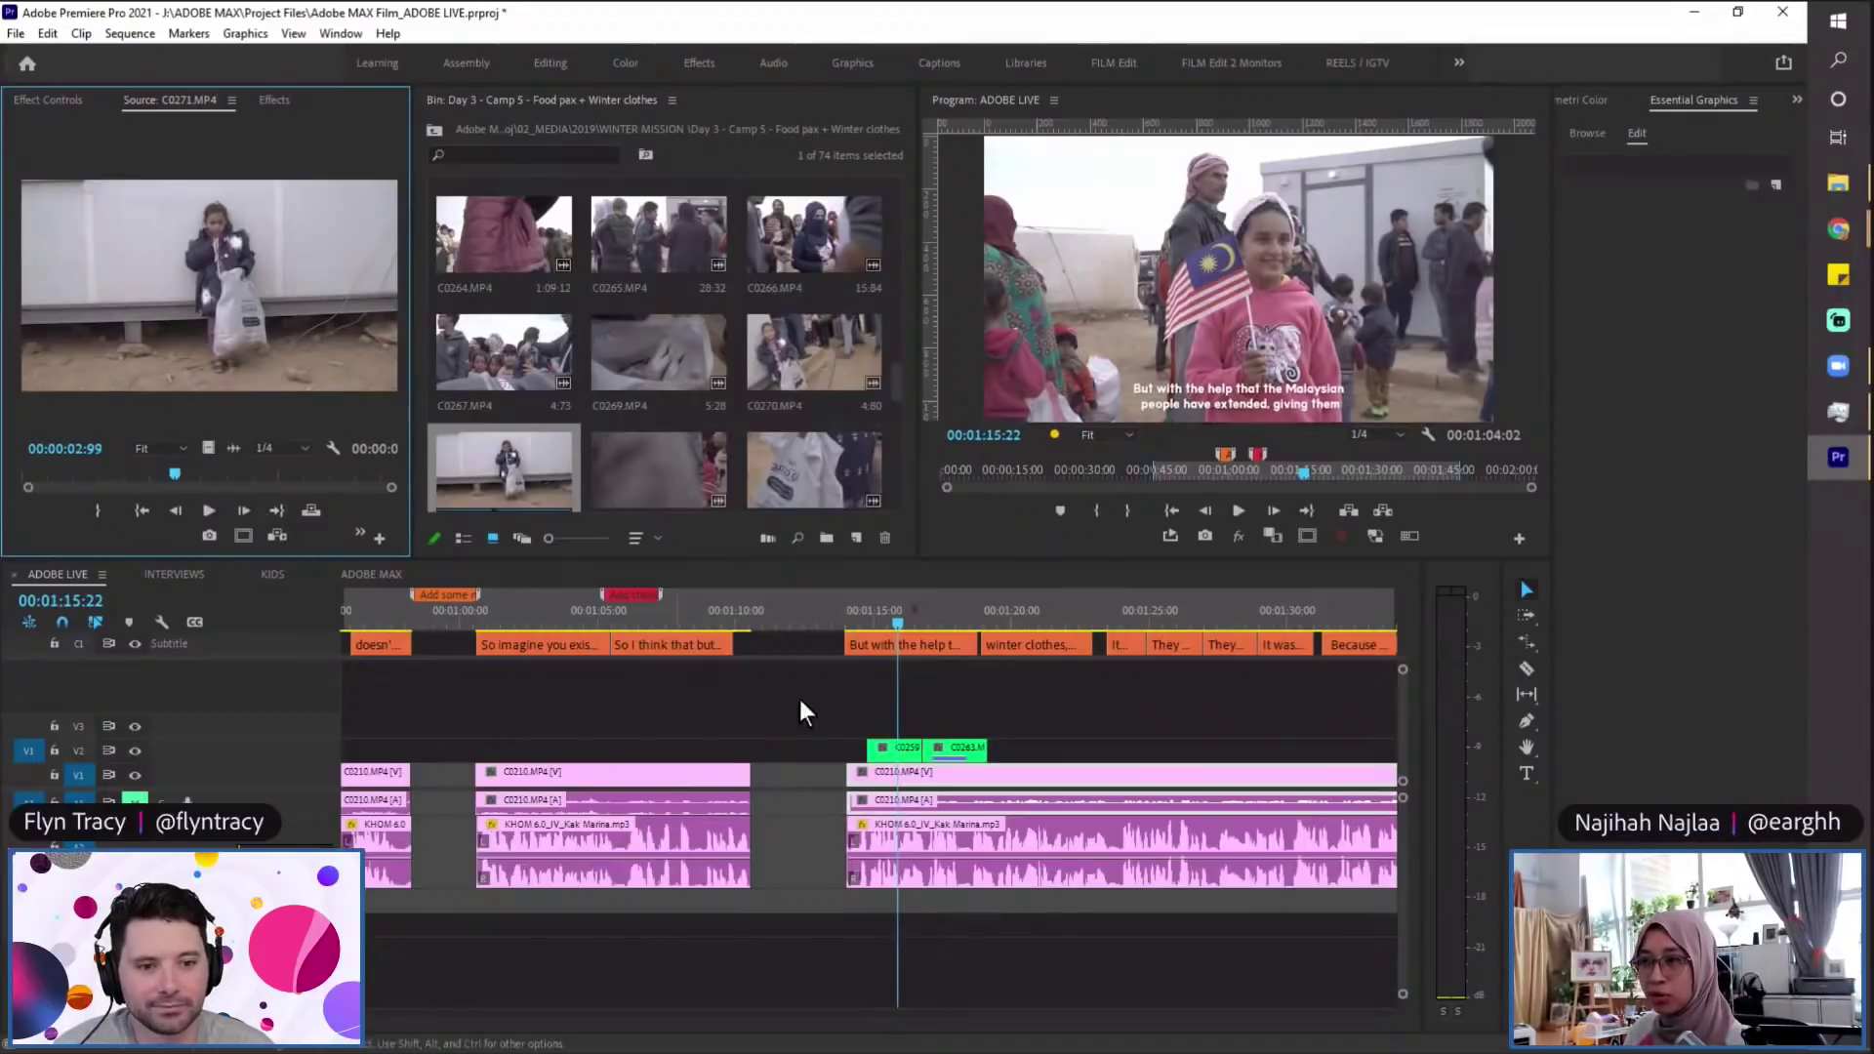
Step: Play the ADOBE LIVE B-roll over the "But with the help" caption from about 00:01:15 to 00:01:17:17
scroll(703, 708, right, 3)
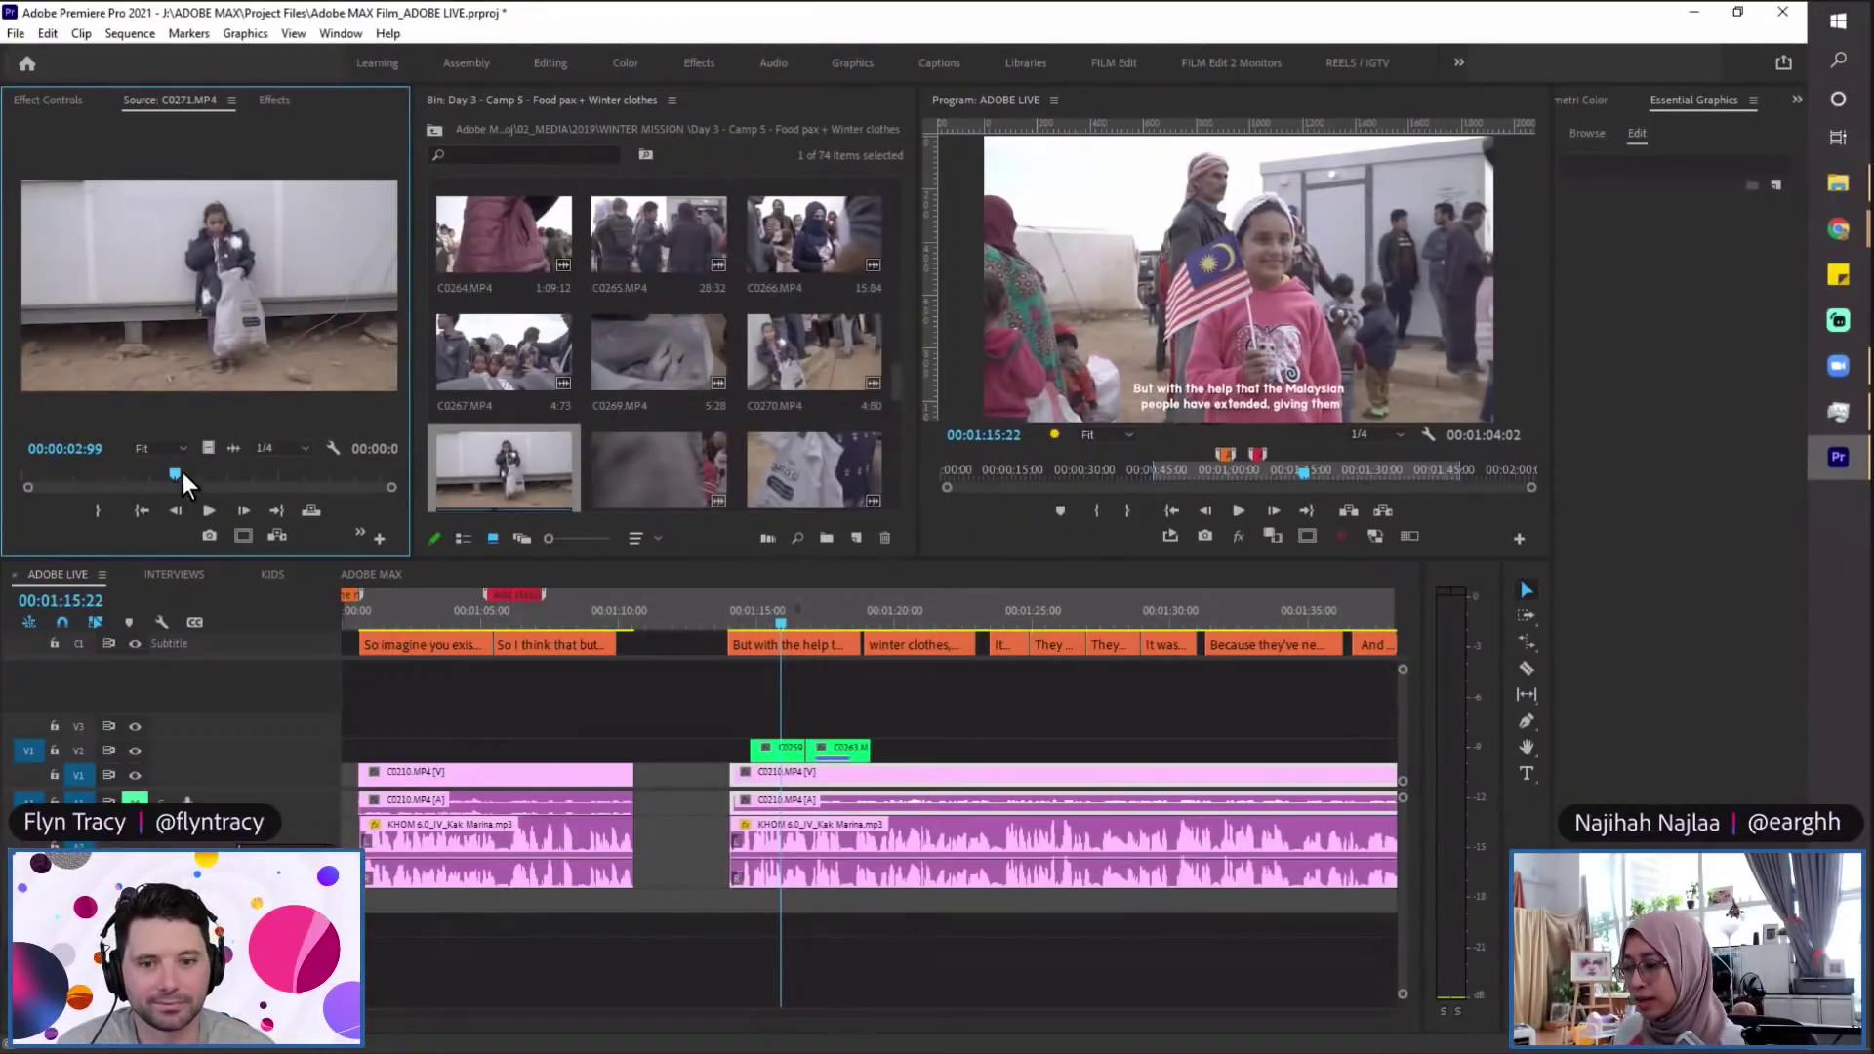
click(786, 619)
key(minus)
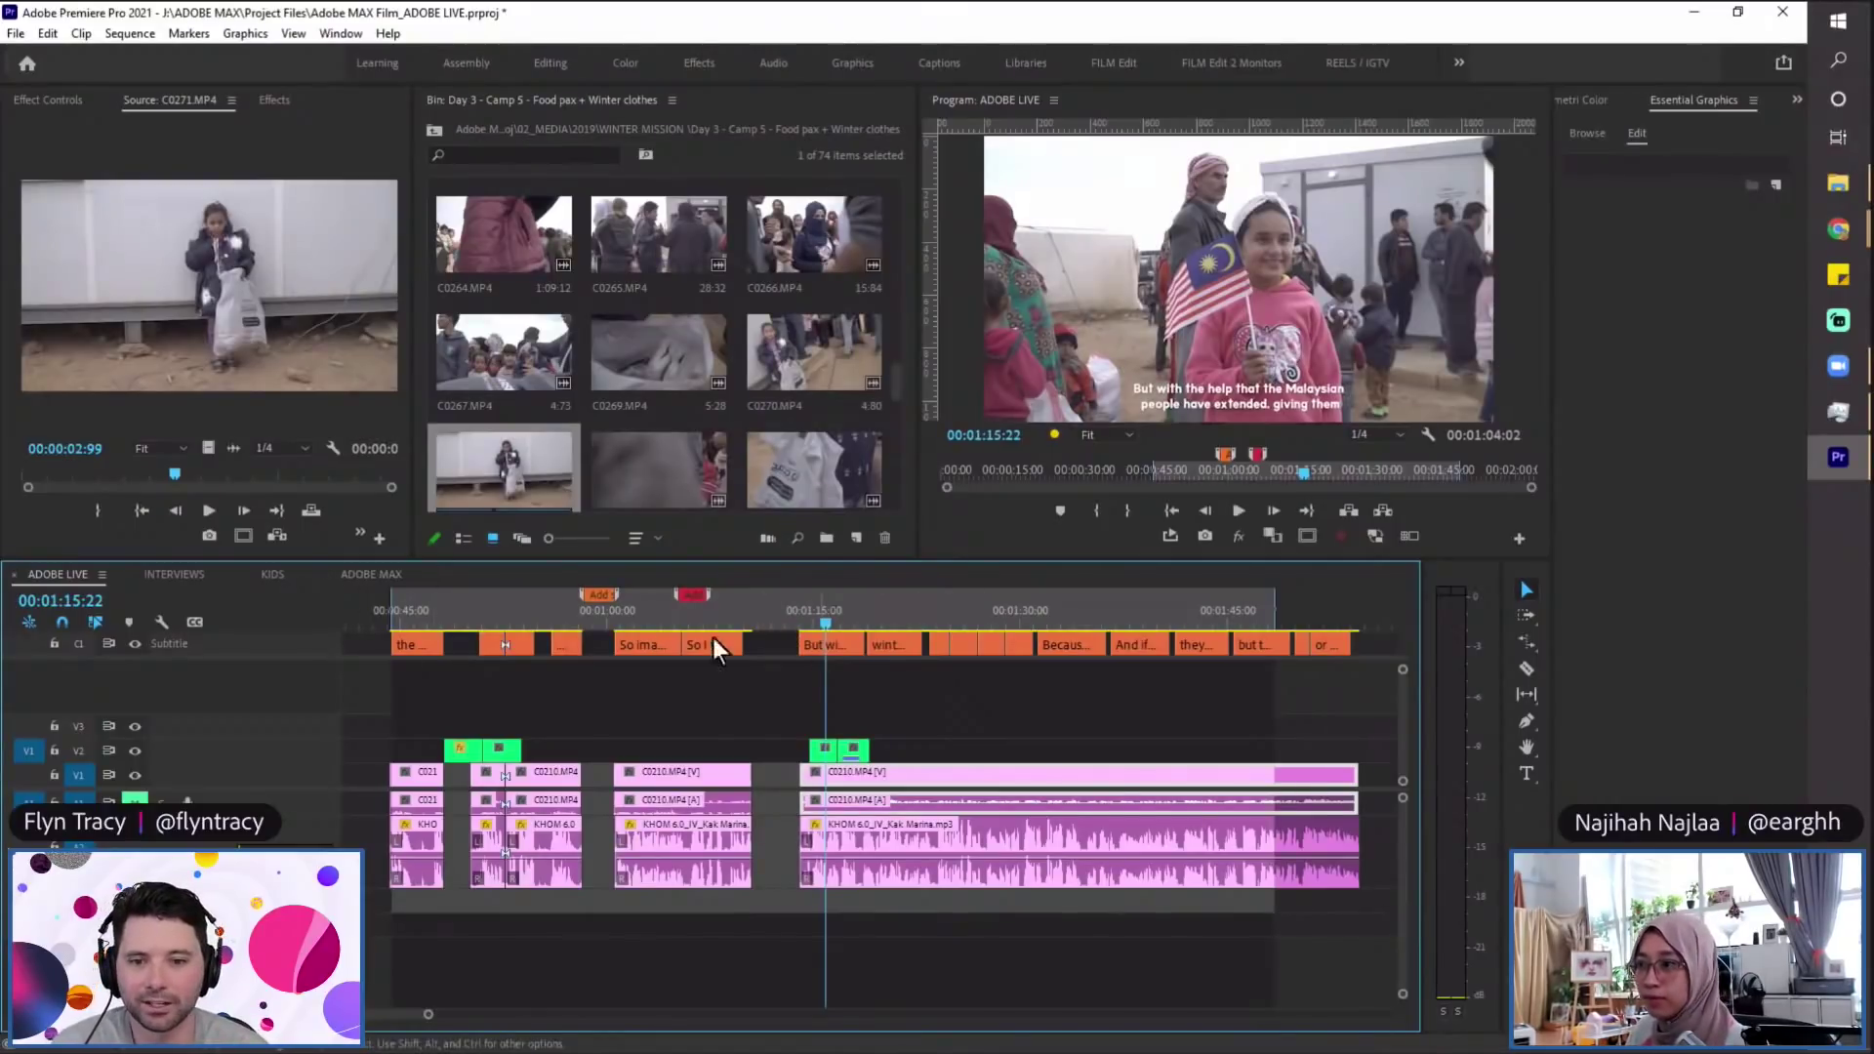
click(812, 615)
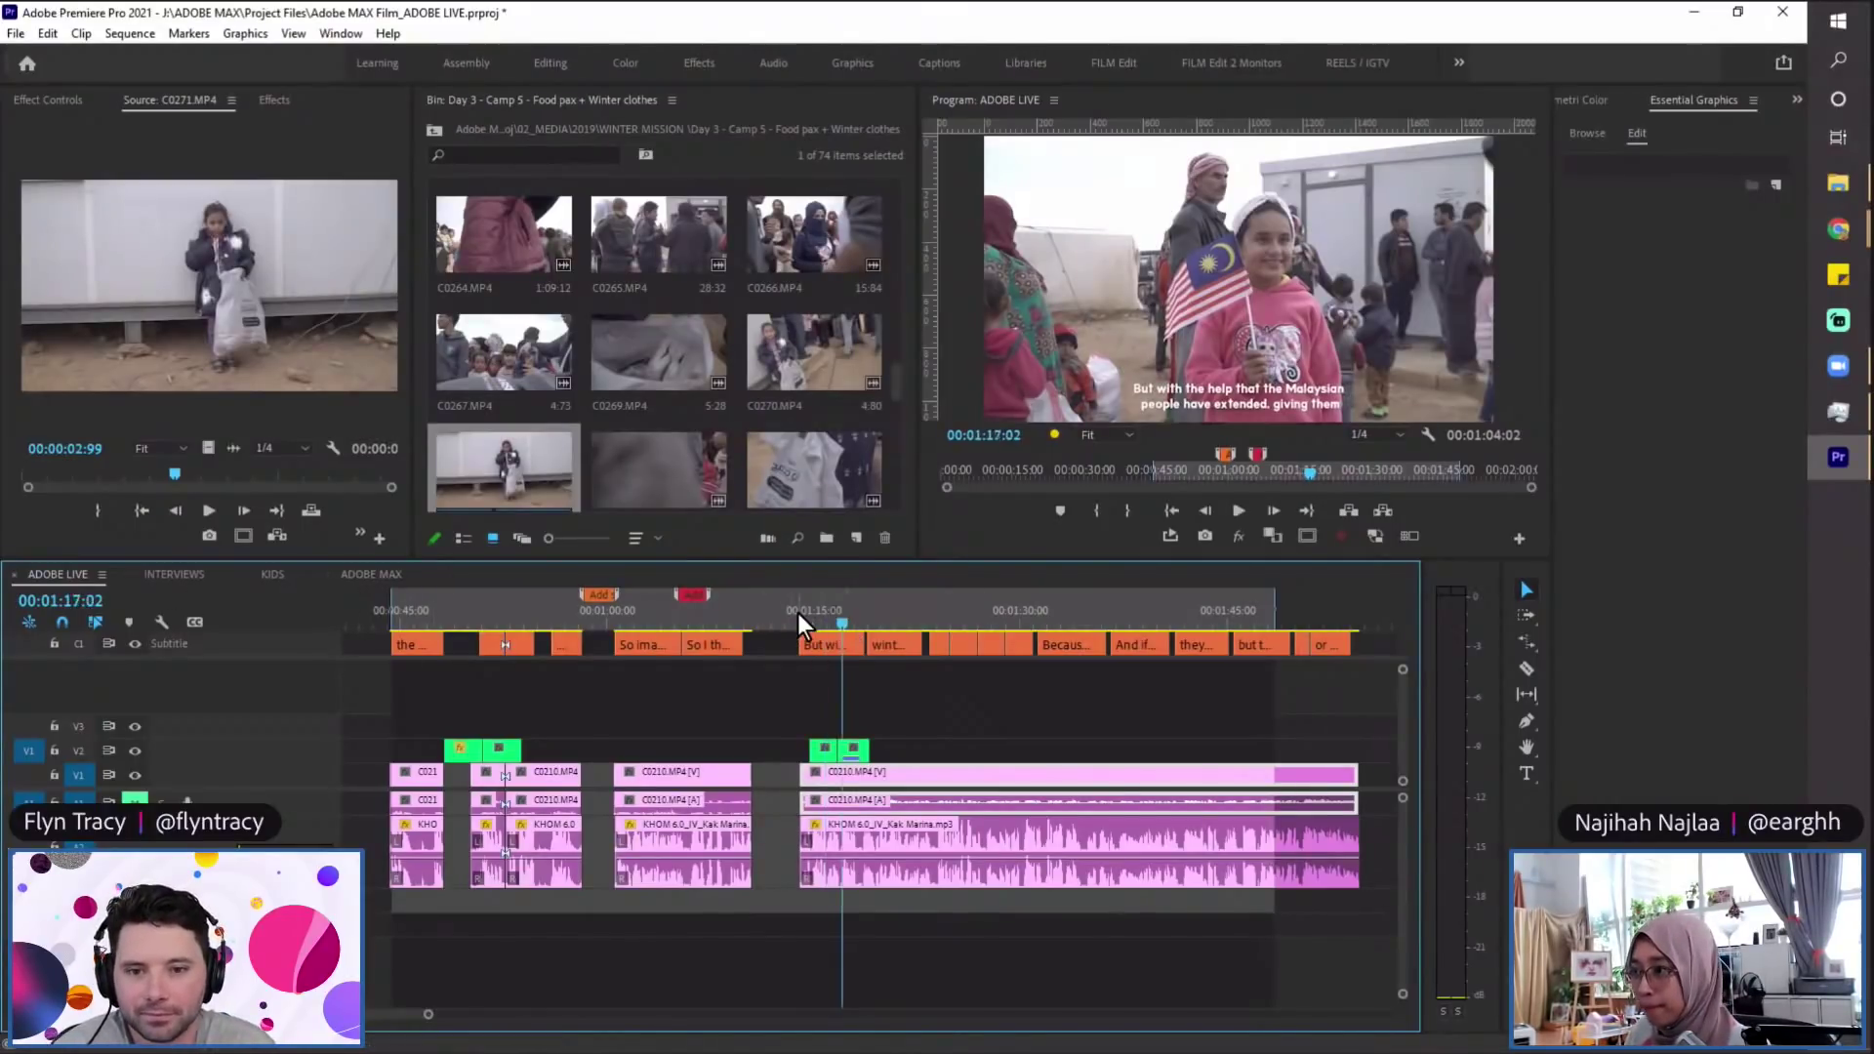
key(space)
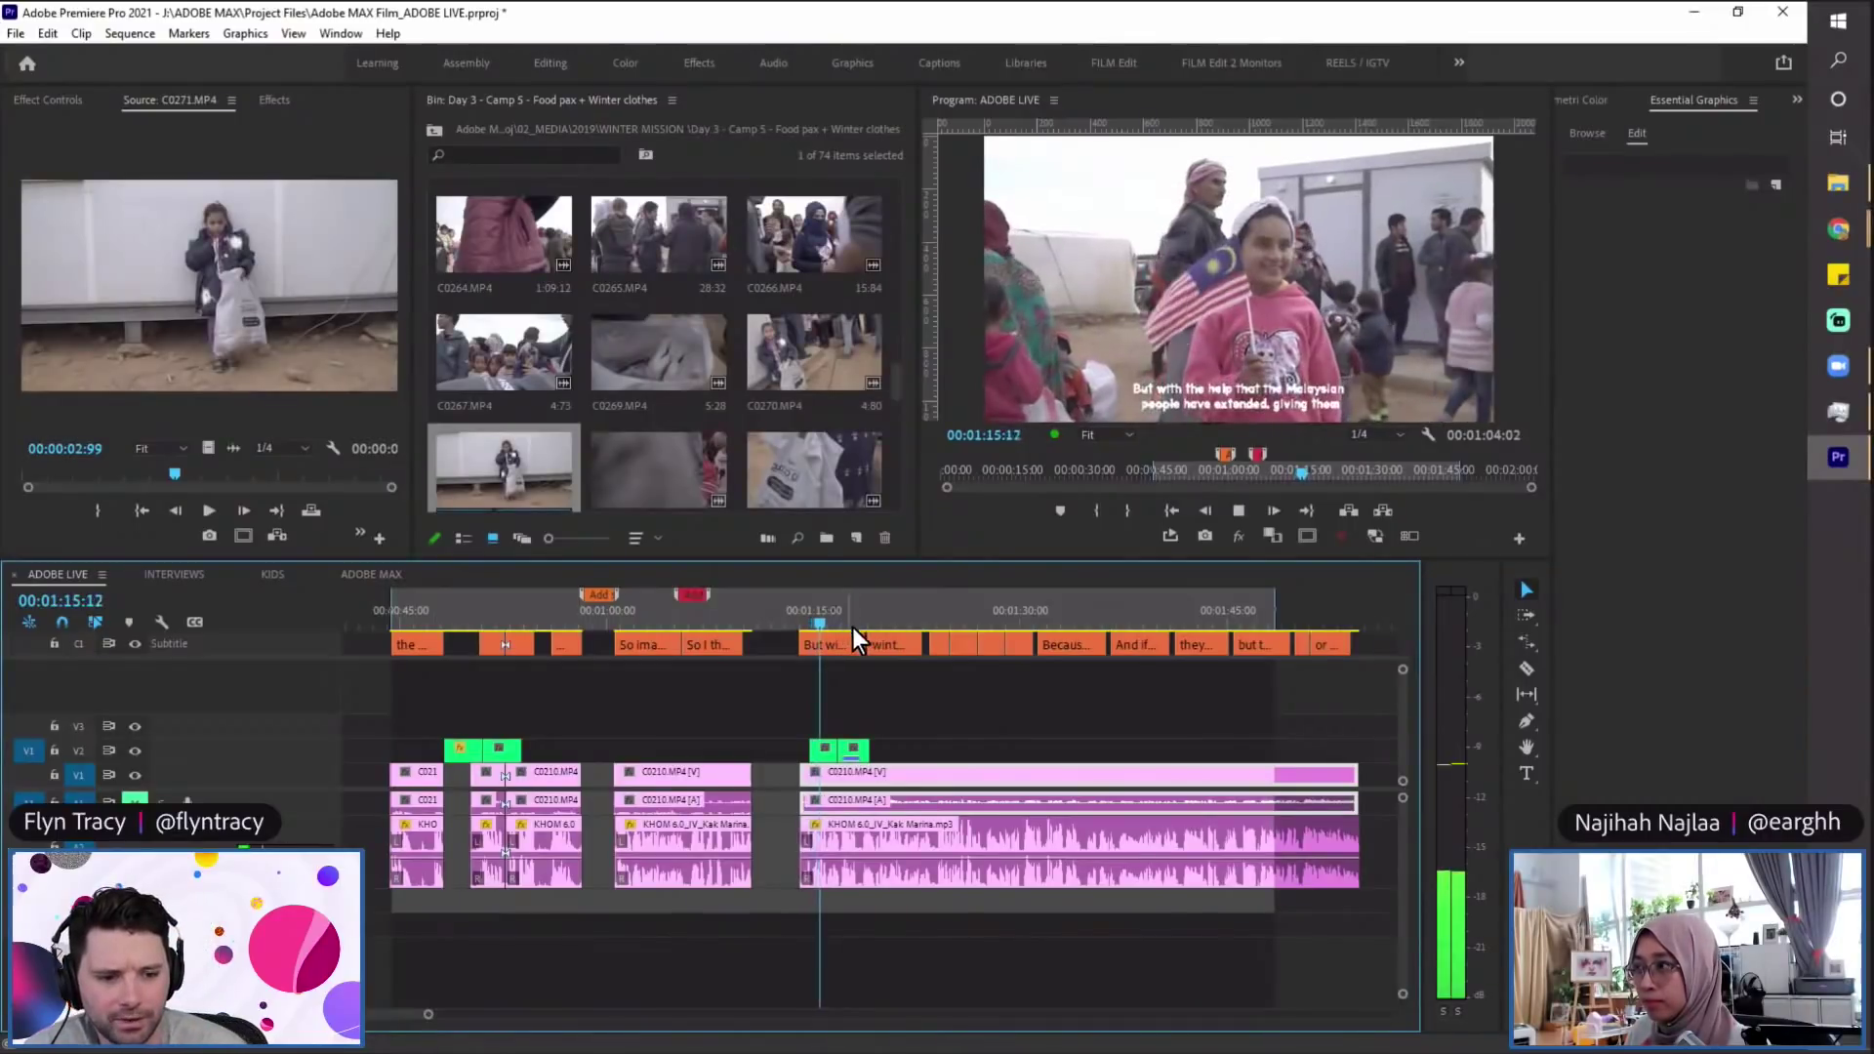
key(space)
Step: Mark a 3.77-second section of C0273.MP4 ending at about 00:00:24:65 as B-roll
scroll(676, 460, down, 1)
double_click(625, 353)
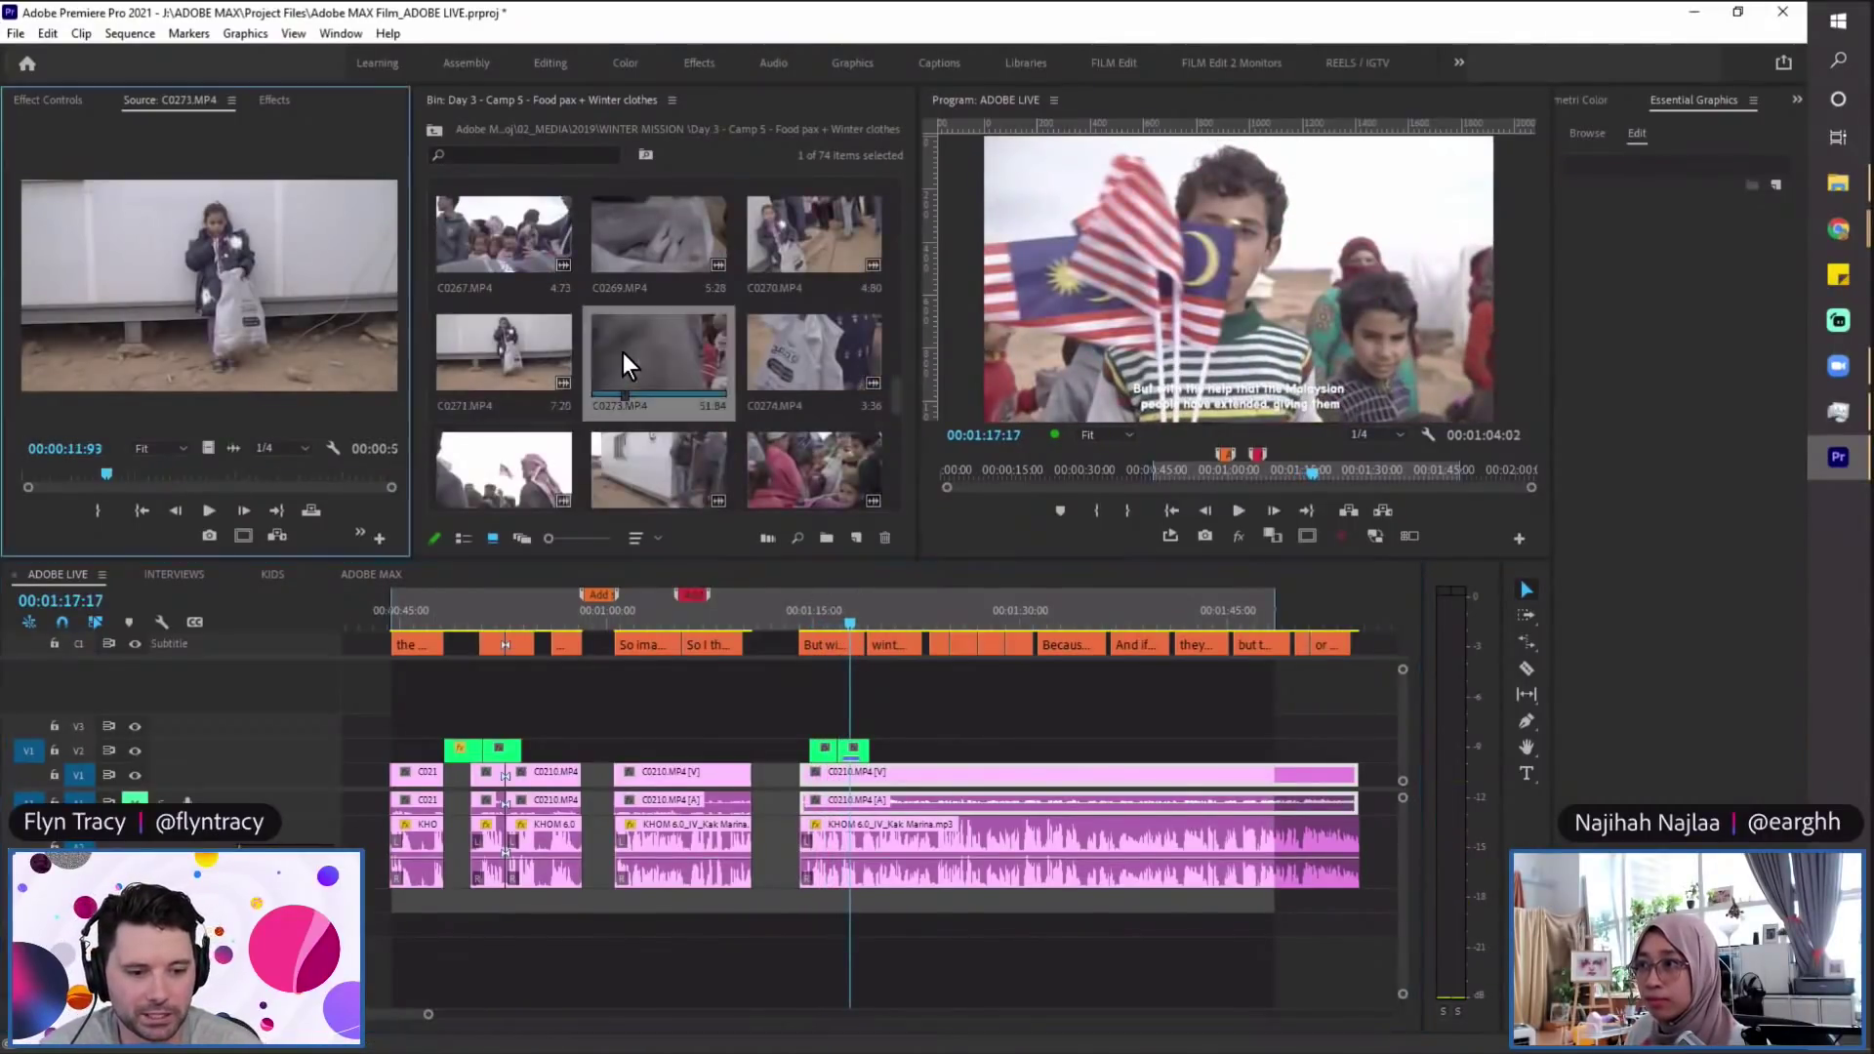
key(space)
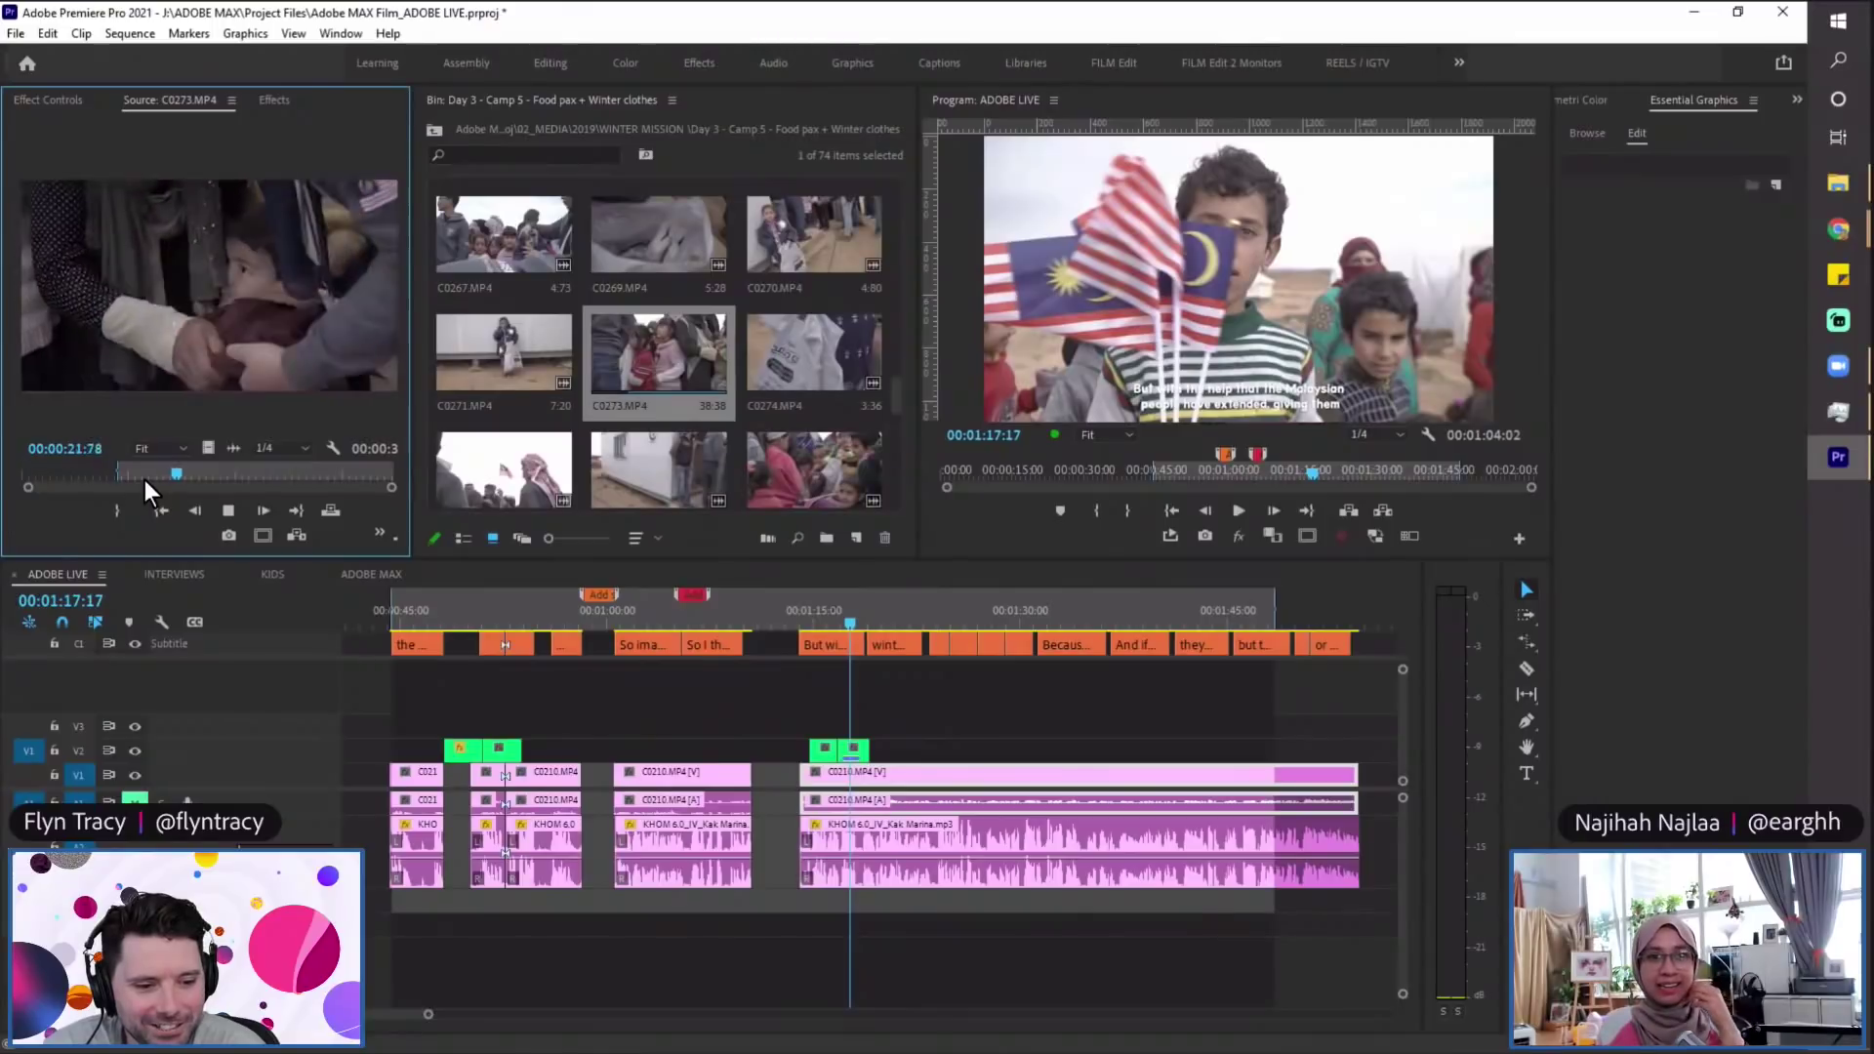
drag(176, 474, 170, 475)
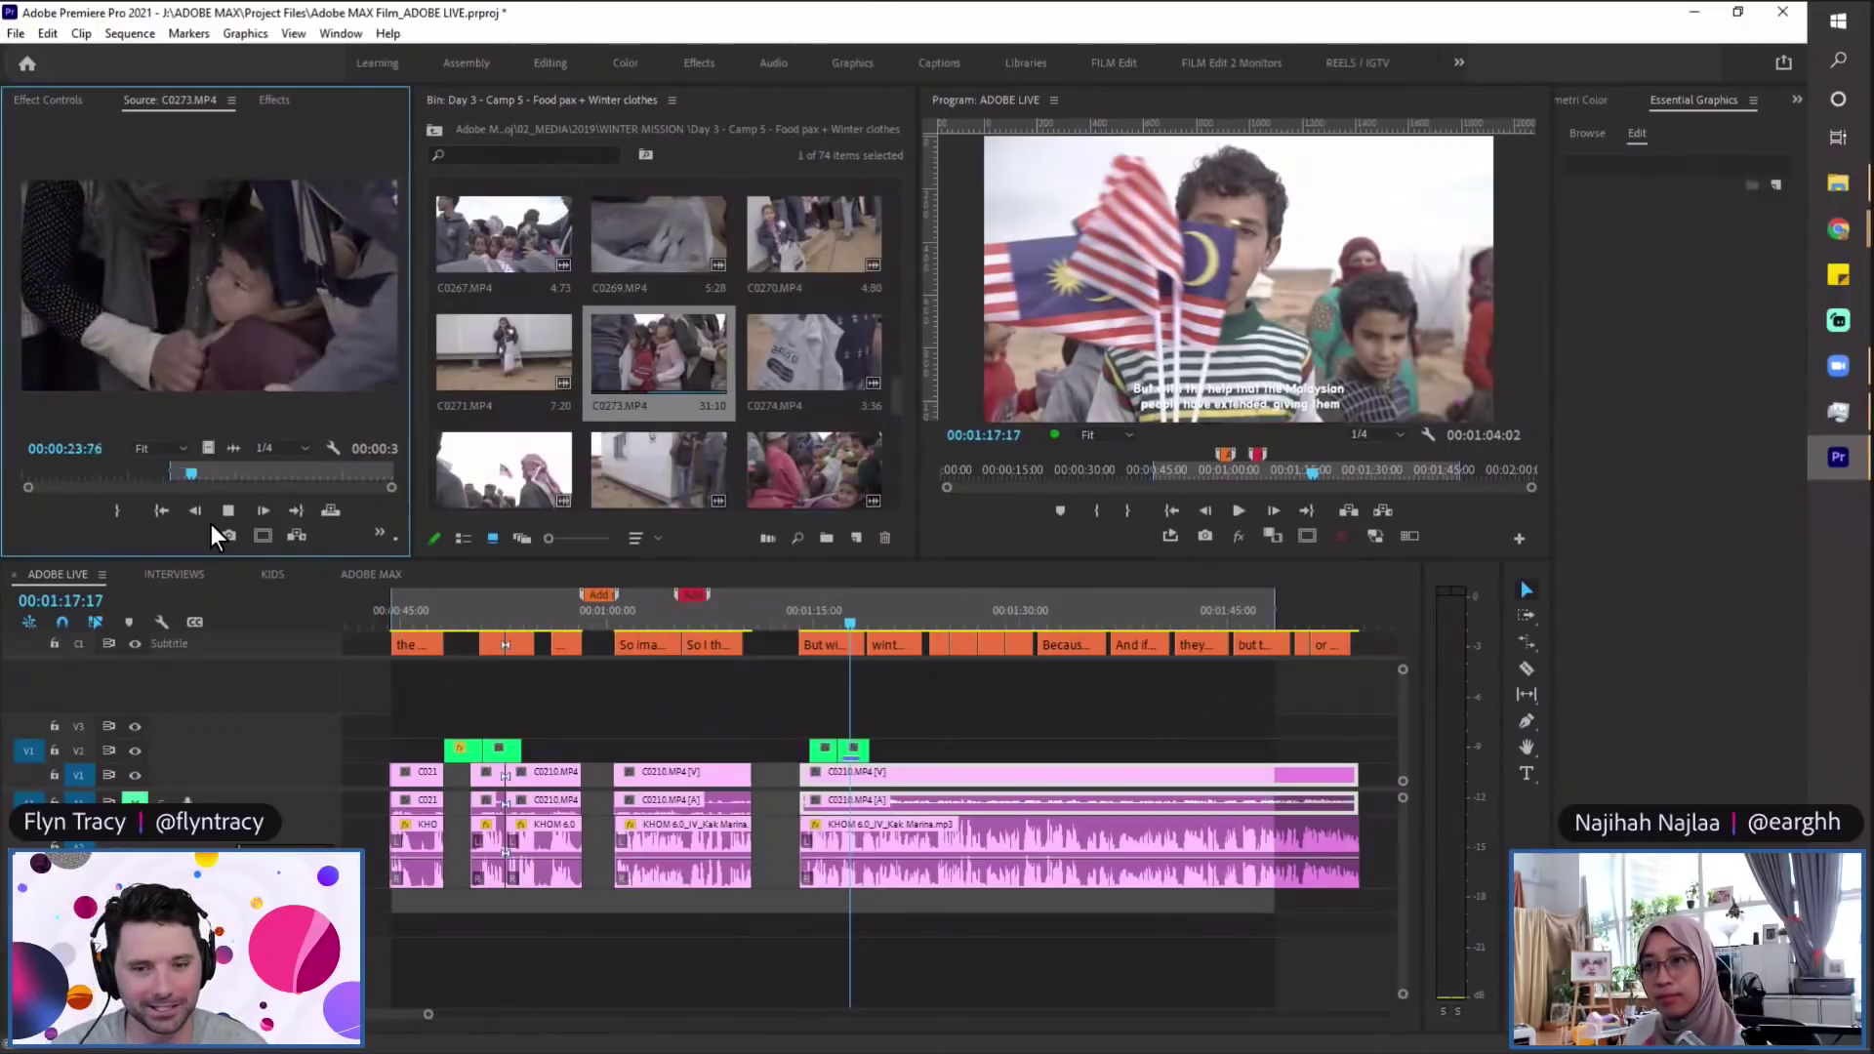
key(o)
key(space)
Step: Place the marked C0273.MP4 video on V2 directly after the B-roll over the "wint..." caption, and save the project
drag(208, 448, 884, 751)
drag(866, 622, 856, 615)
key(ctrl+s)
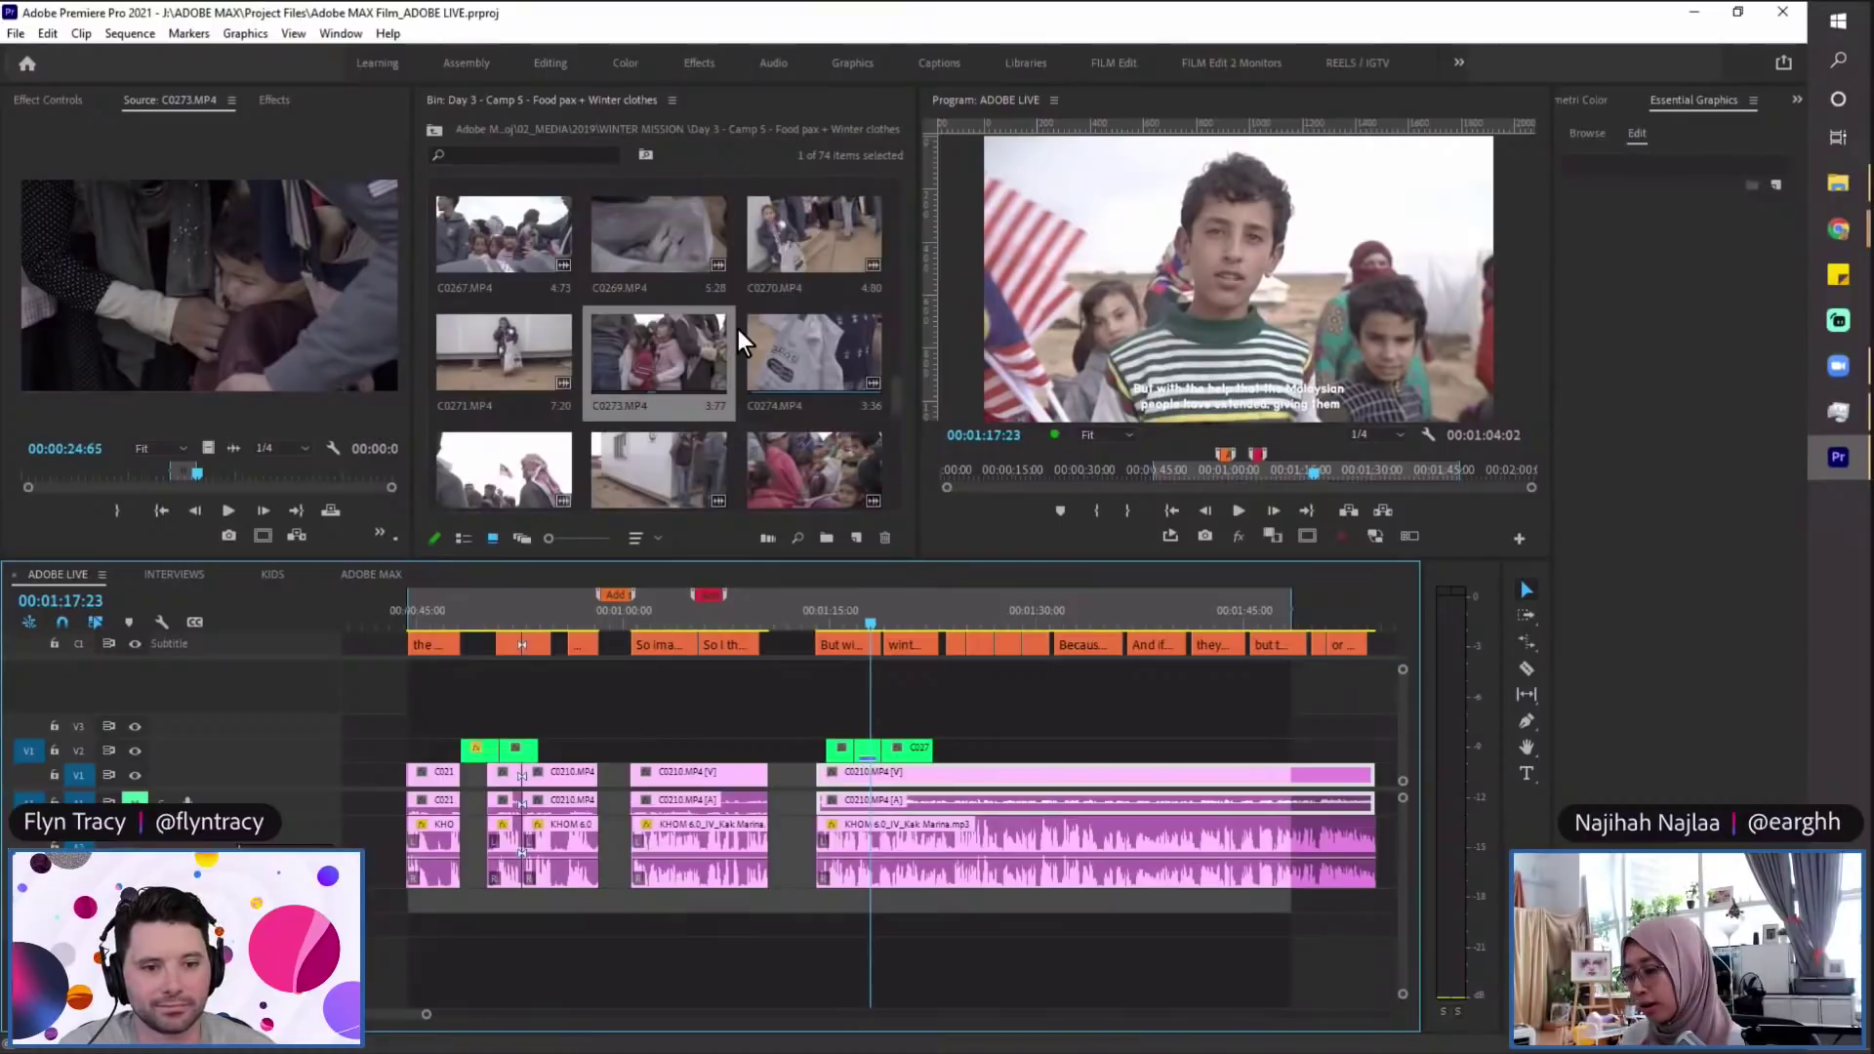
Step: Preview C0274.MP4 between about 00:00:01:46 and 00:00:02:69 as a B-roll candidate
double_click(804, 366)
mouse_move(175, 473)
mouse_down()
mouse_move(196, 478)
mouse_move(147, 468)
mouse_move(186, 474)
mouse_up()
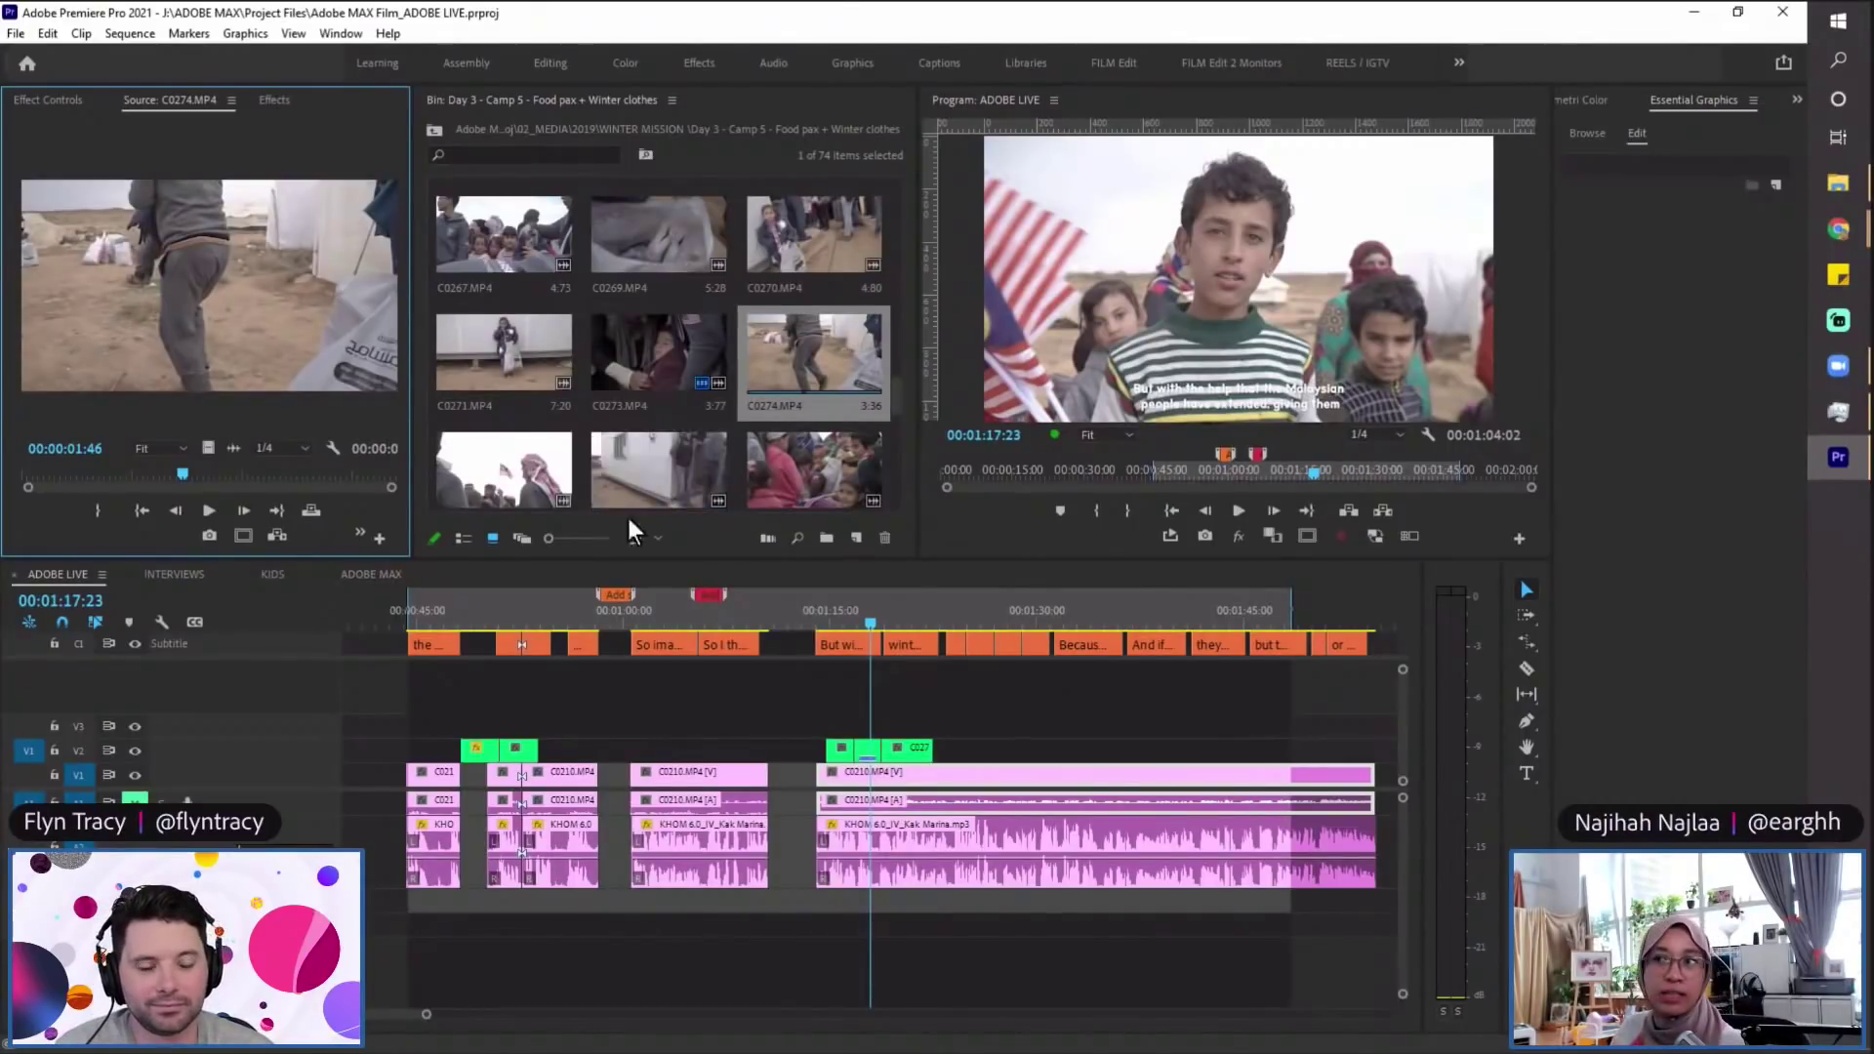
click(485, 466)
click(156, 474)
key(space)
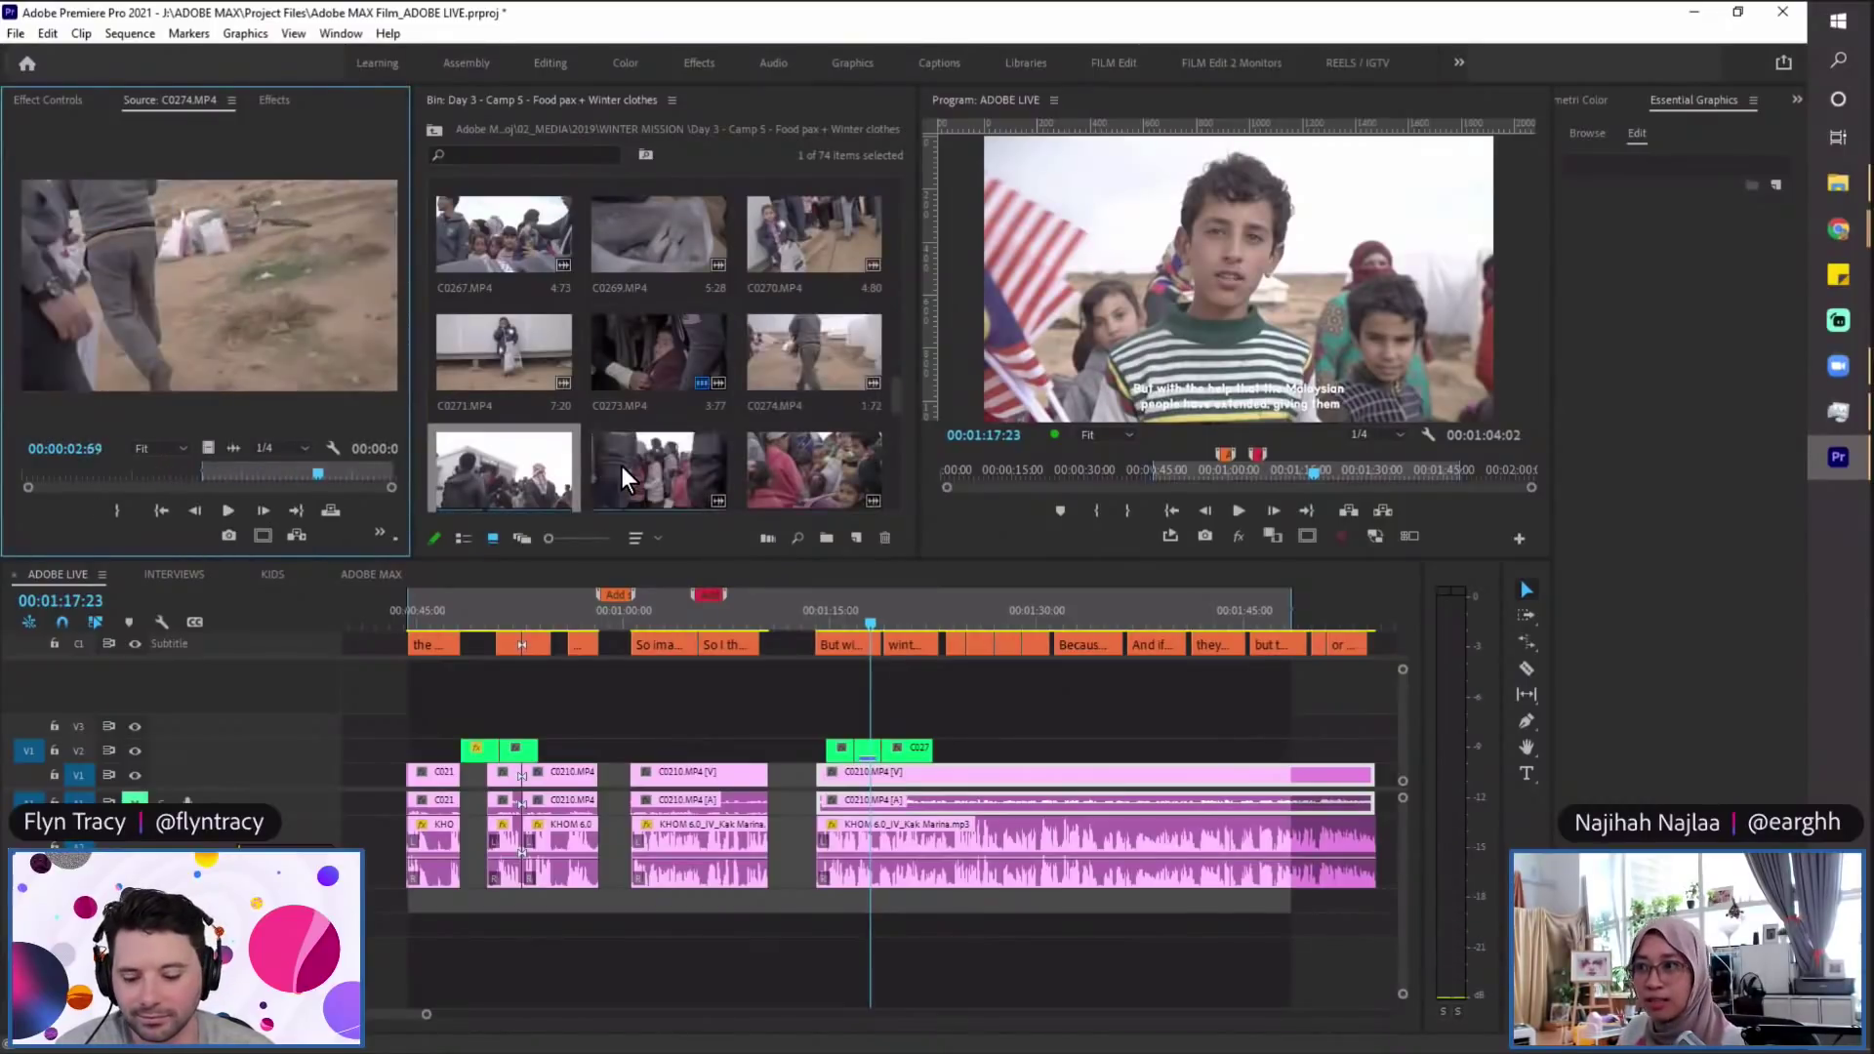
Step: Mark a 2.86-second section of C0277.MP4 showing the waved flag and place its video on V2 after the post-interview B-roll near 00:02:00
double_click(622, 468)
click(104, 473)
key(space)
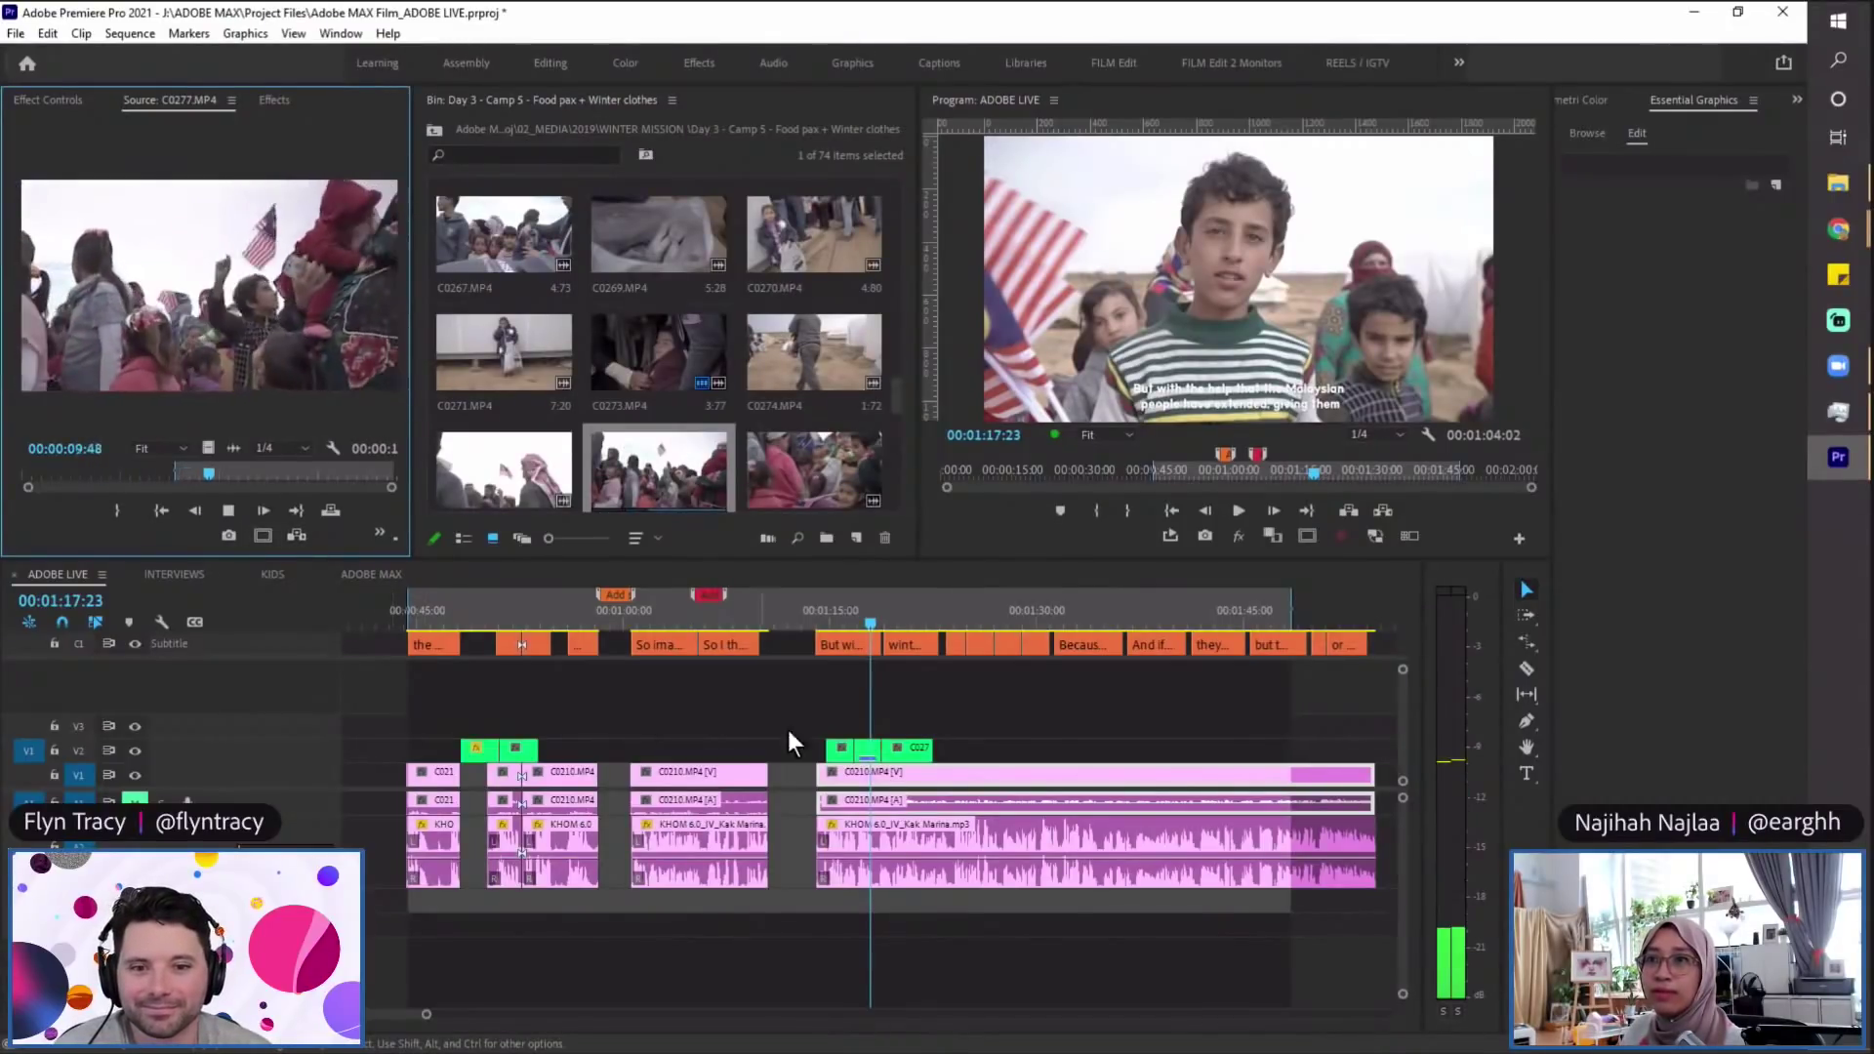
key(space)
scroll(1022, 761, down, 5)
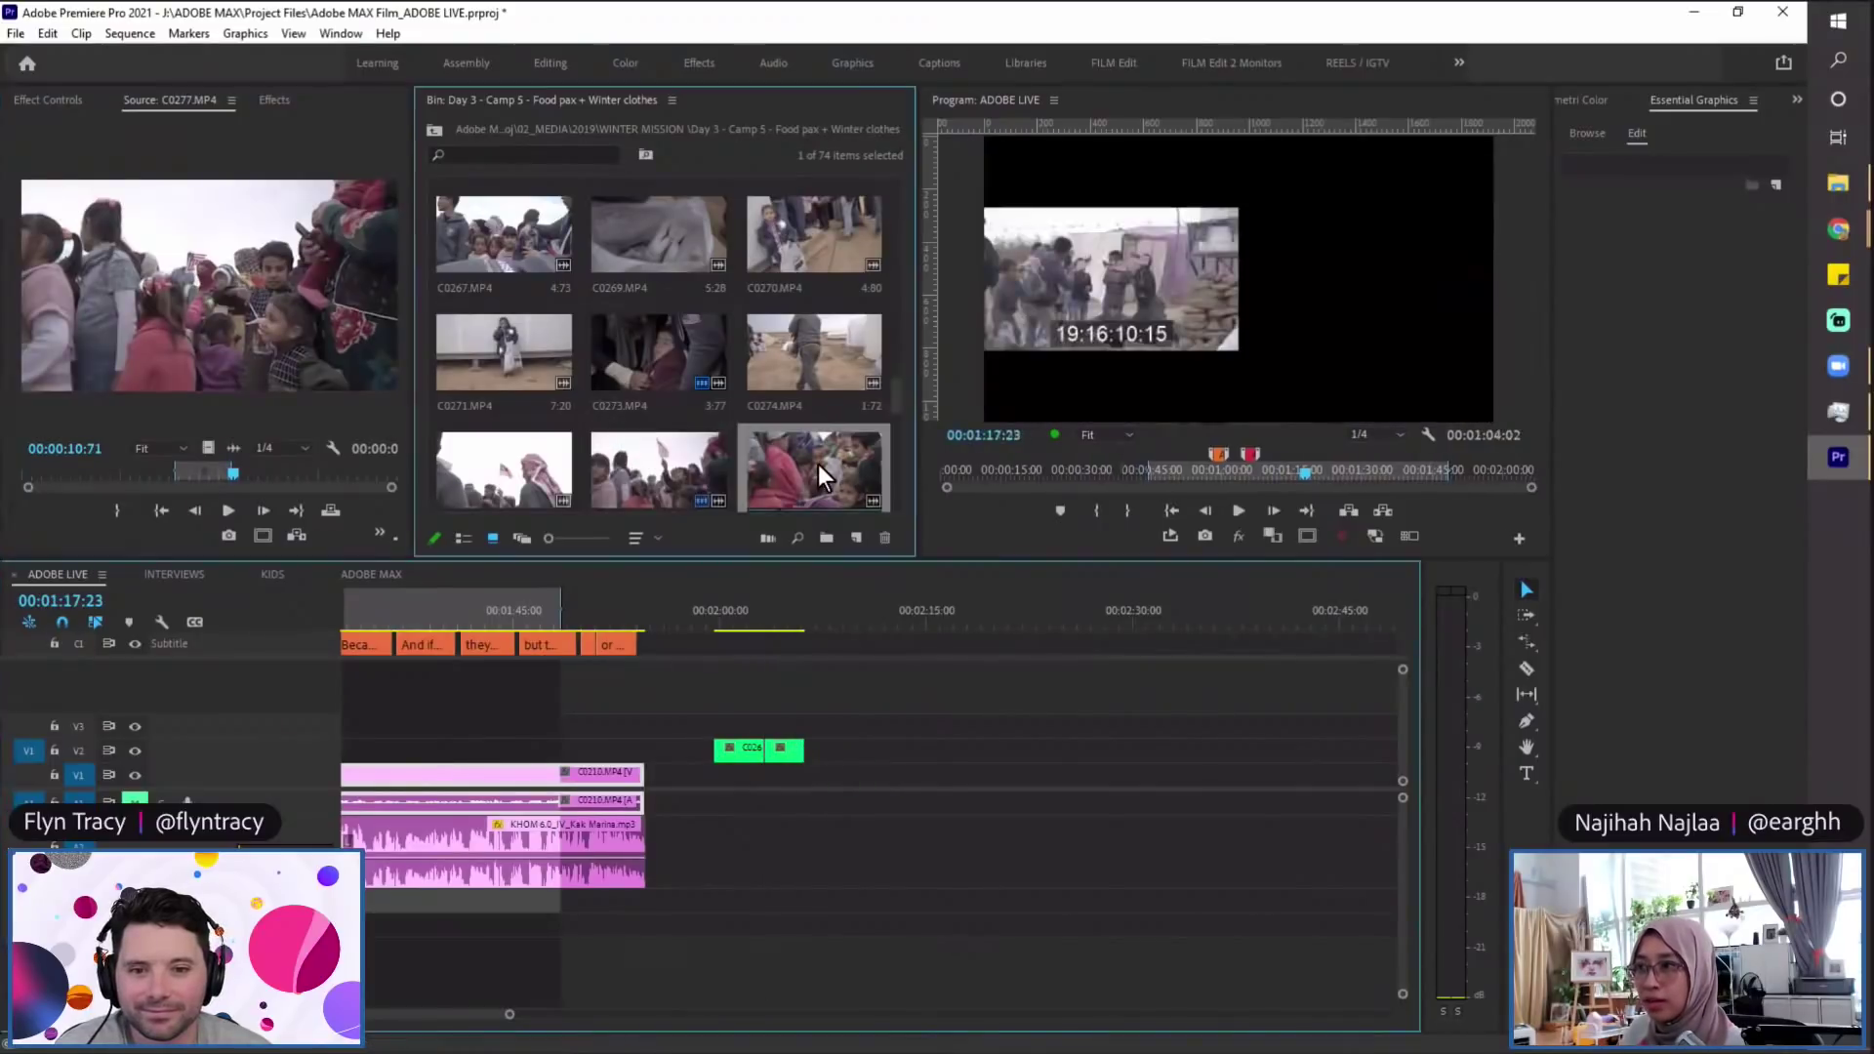
Step: Mark a section of C0278.MP4 from about 00:00:05:33 to 00:00:08:98 showing the crowd of children
double_click(819, 467)
click(142, 476)
click(60, 475)
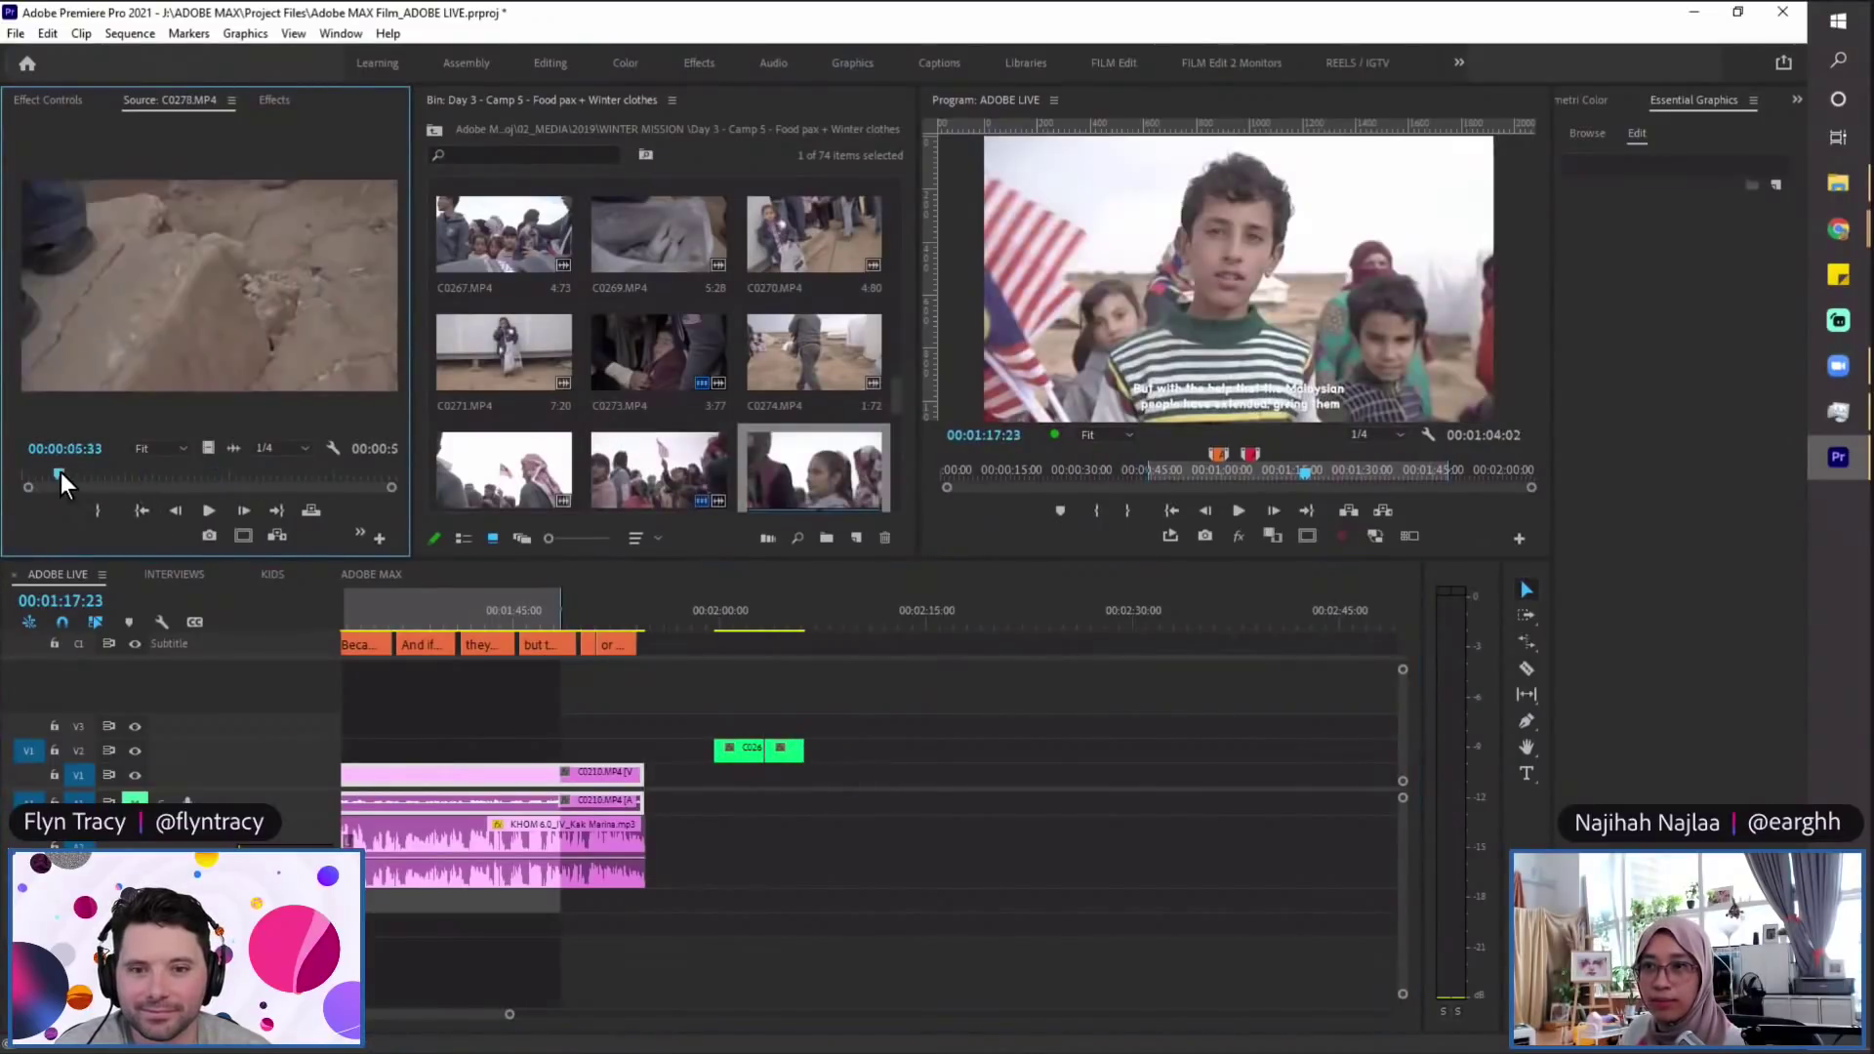
key(space)
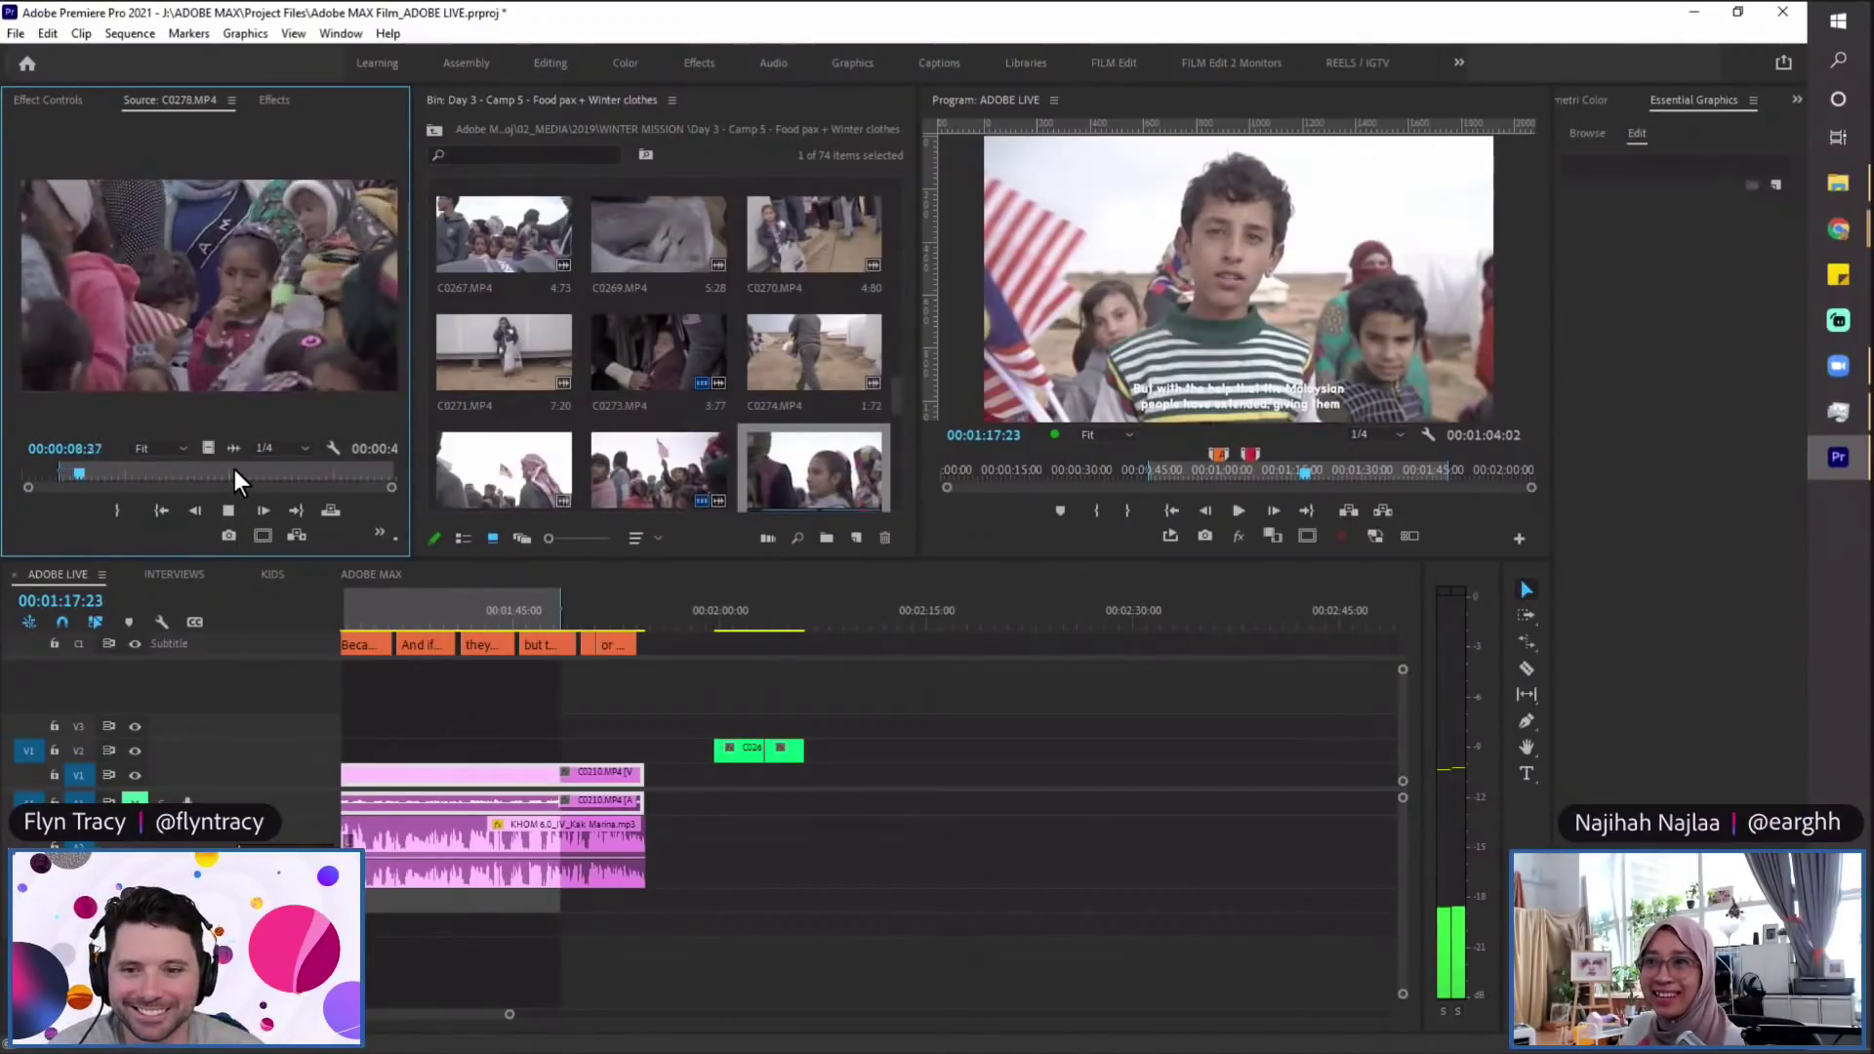
key(space)
Step: Clear the sequence's In and Out points and overwrite the marked C0278.MP4 section onto the end of the post-interview B-roll at about 00:02:06:03
click(810, 619)
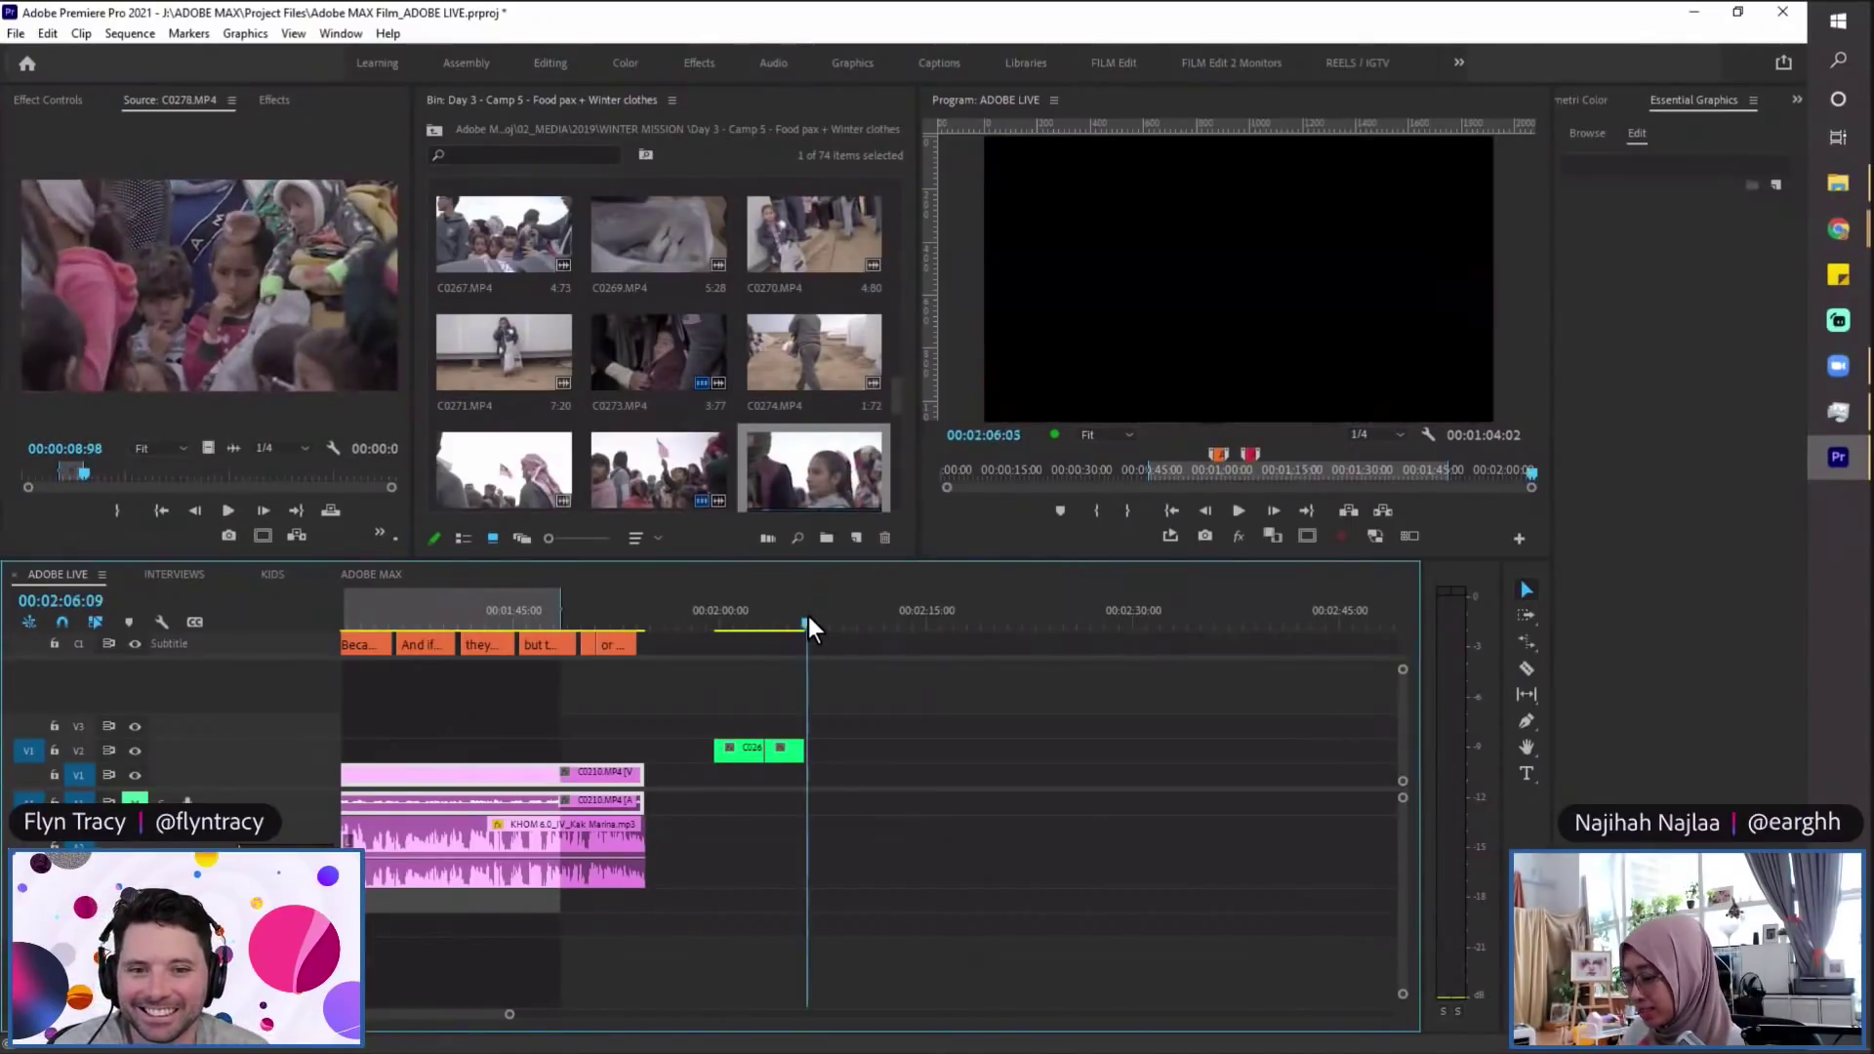
key(Up)
click(788, 616)
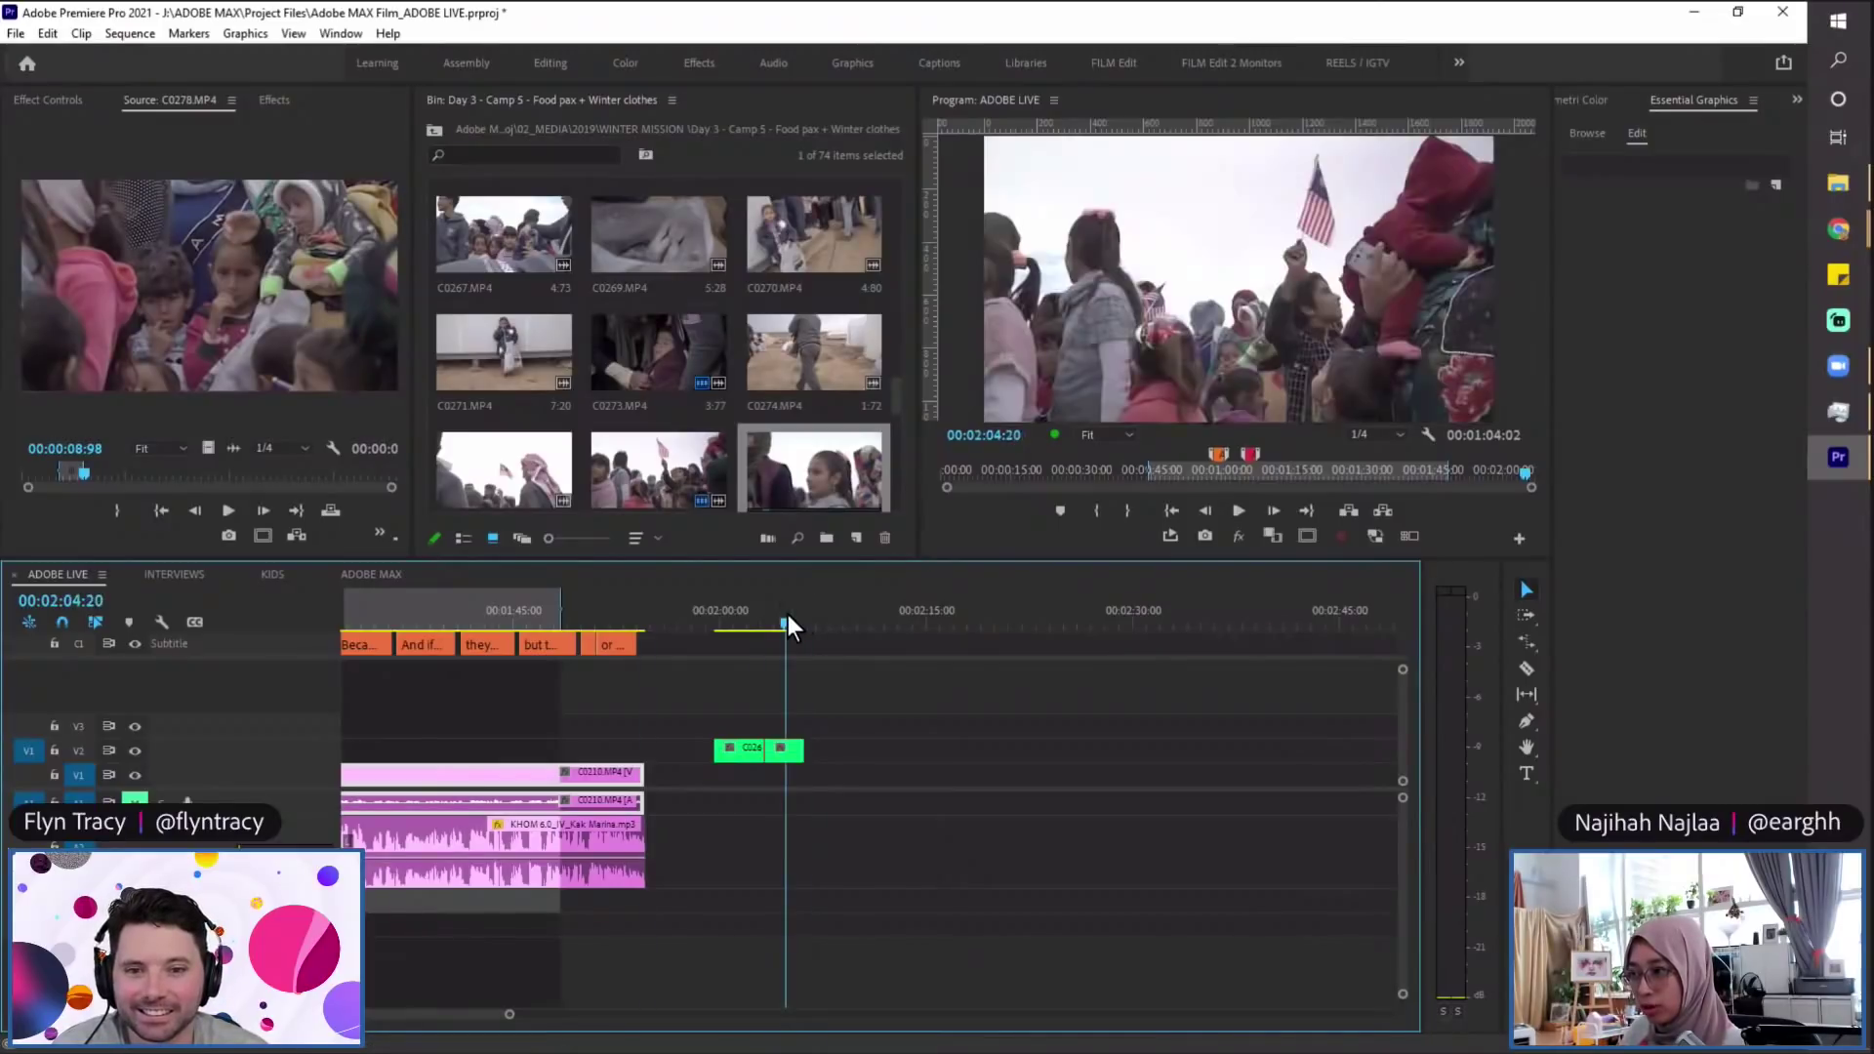
click(799, 617)
click(804, 605)
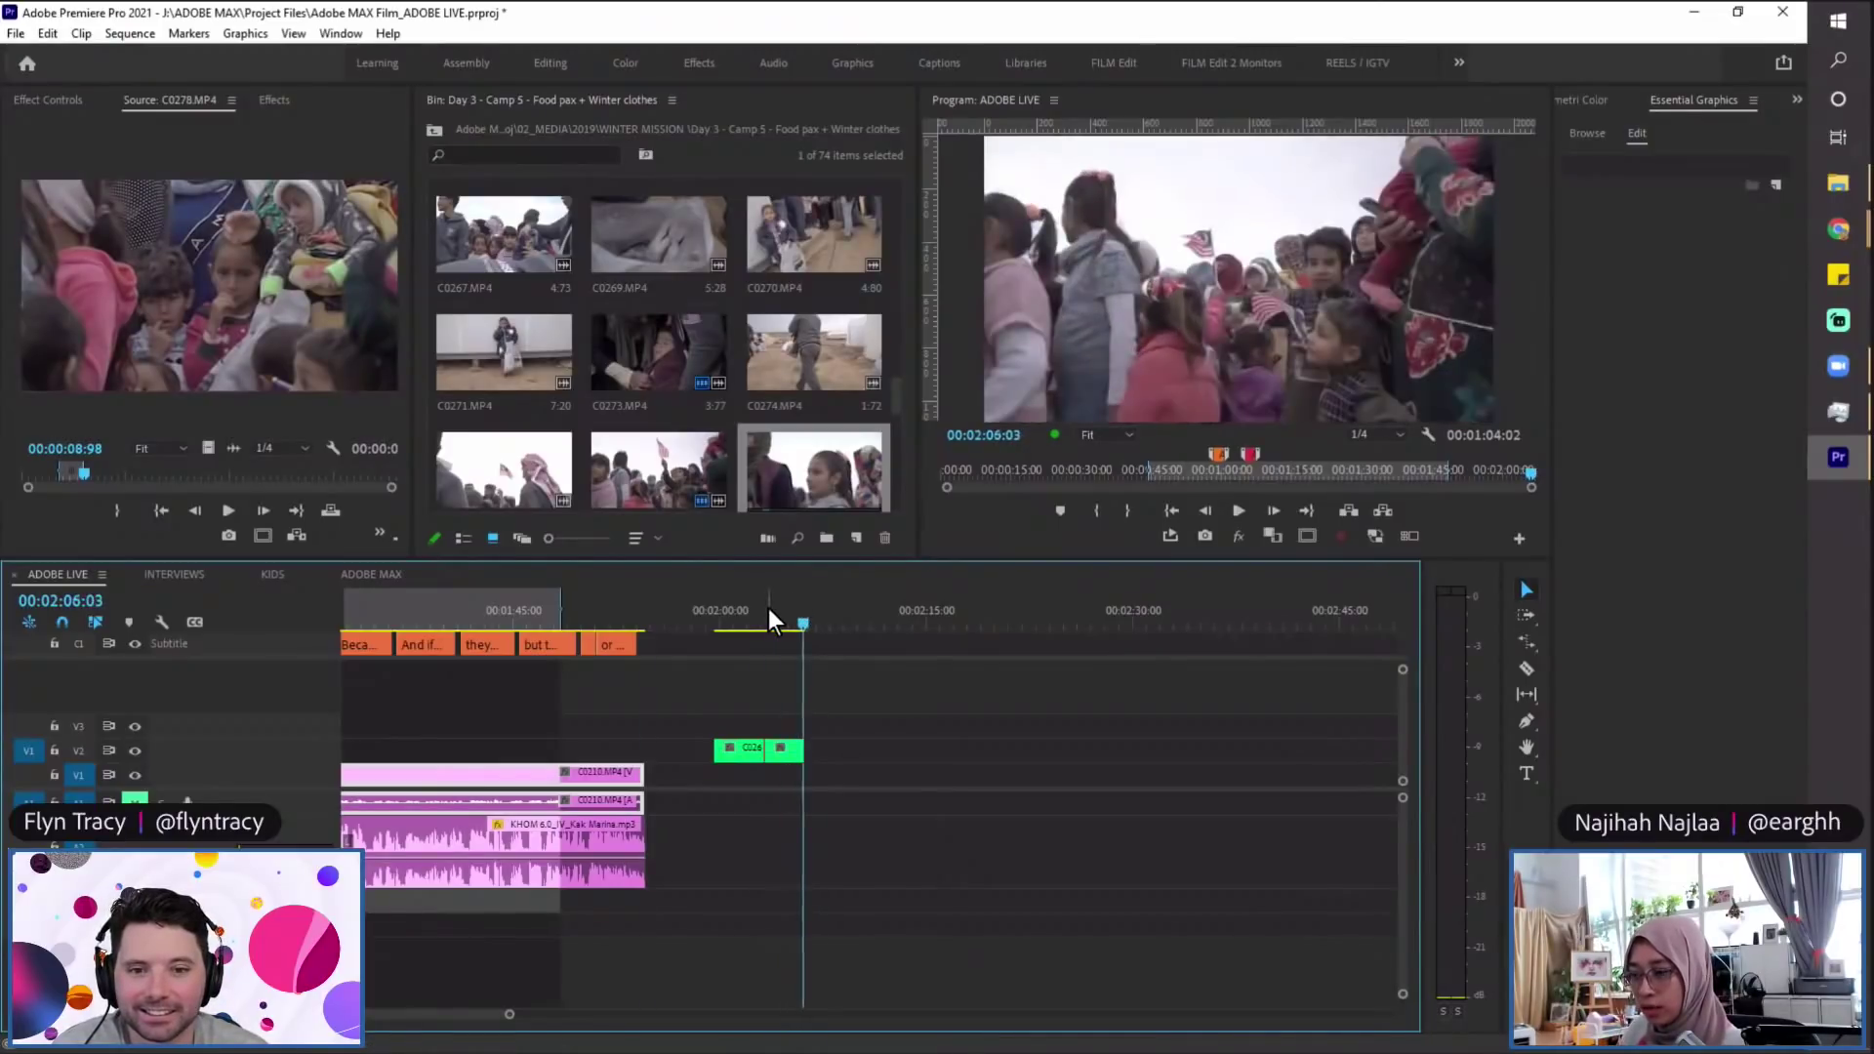
key(period)
key(Escape)
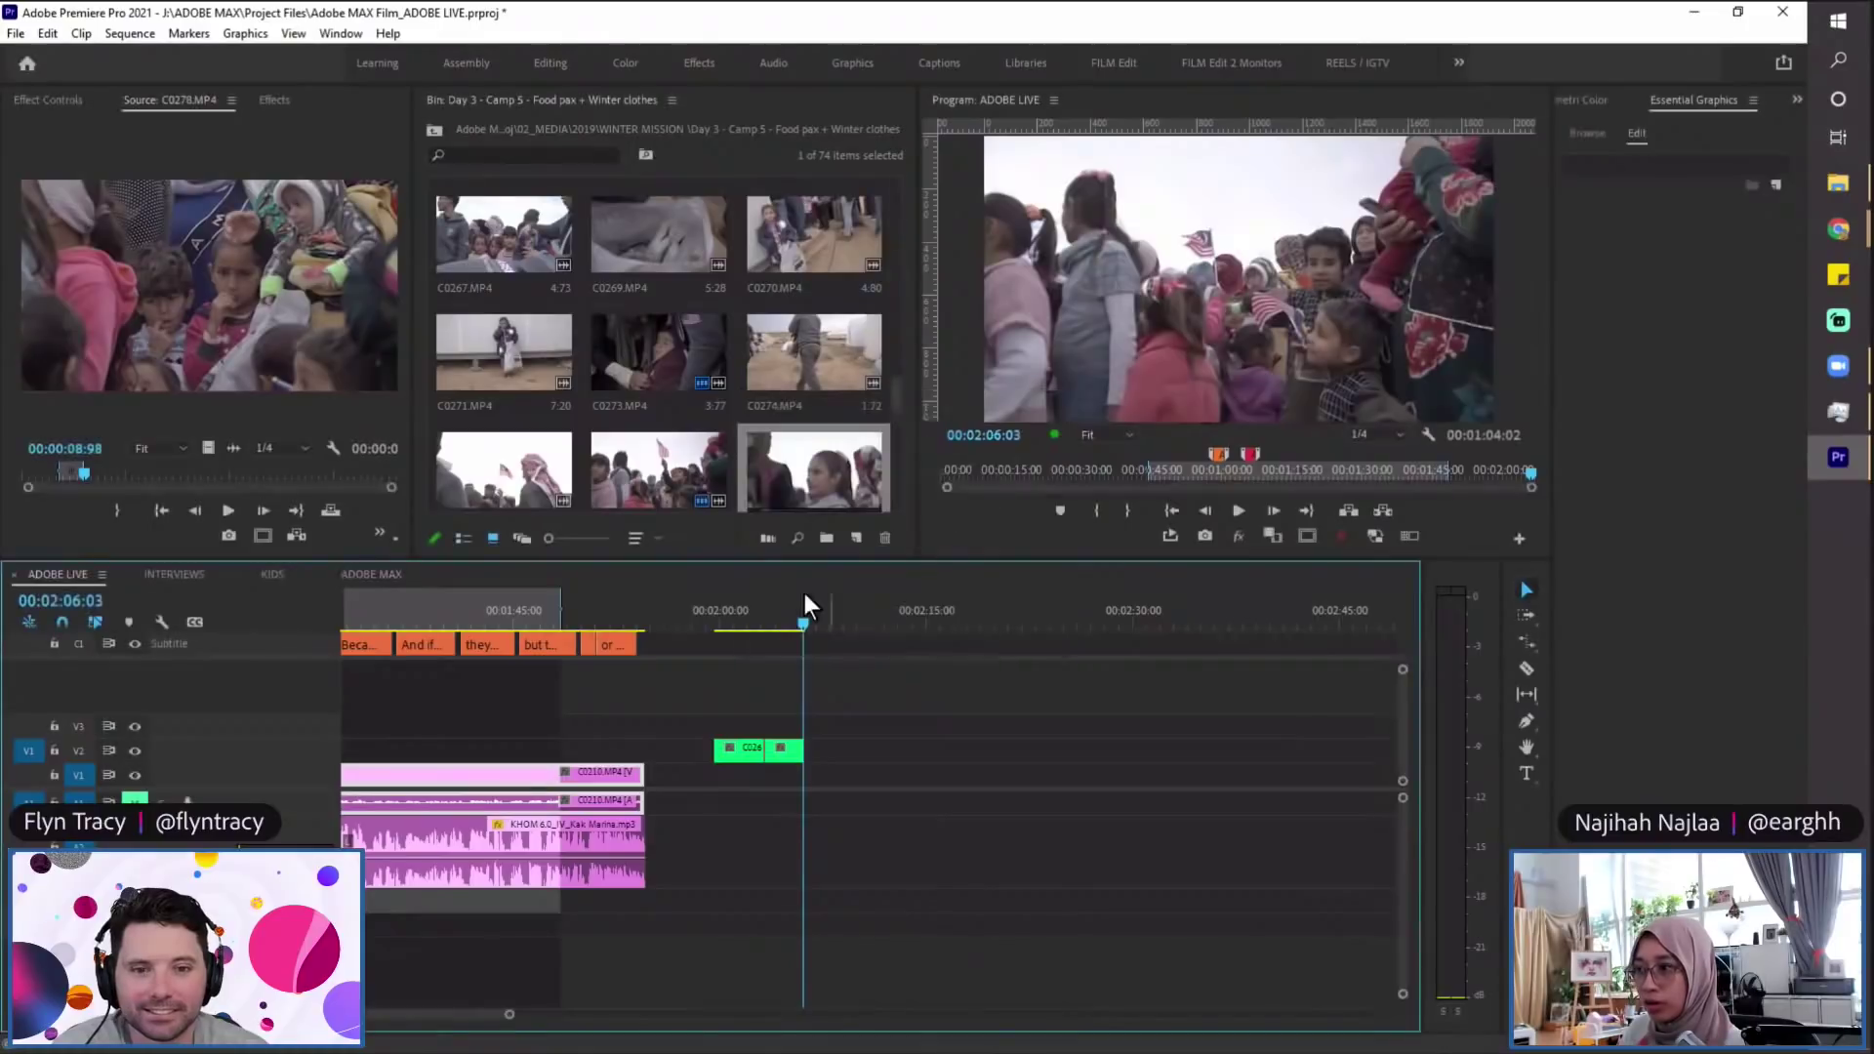
right_click(508, 614)
click(572, 351)
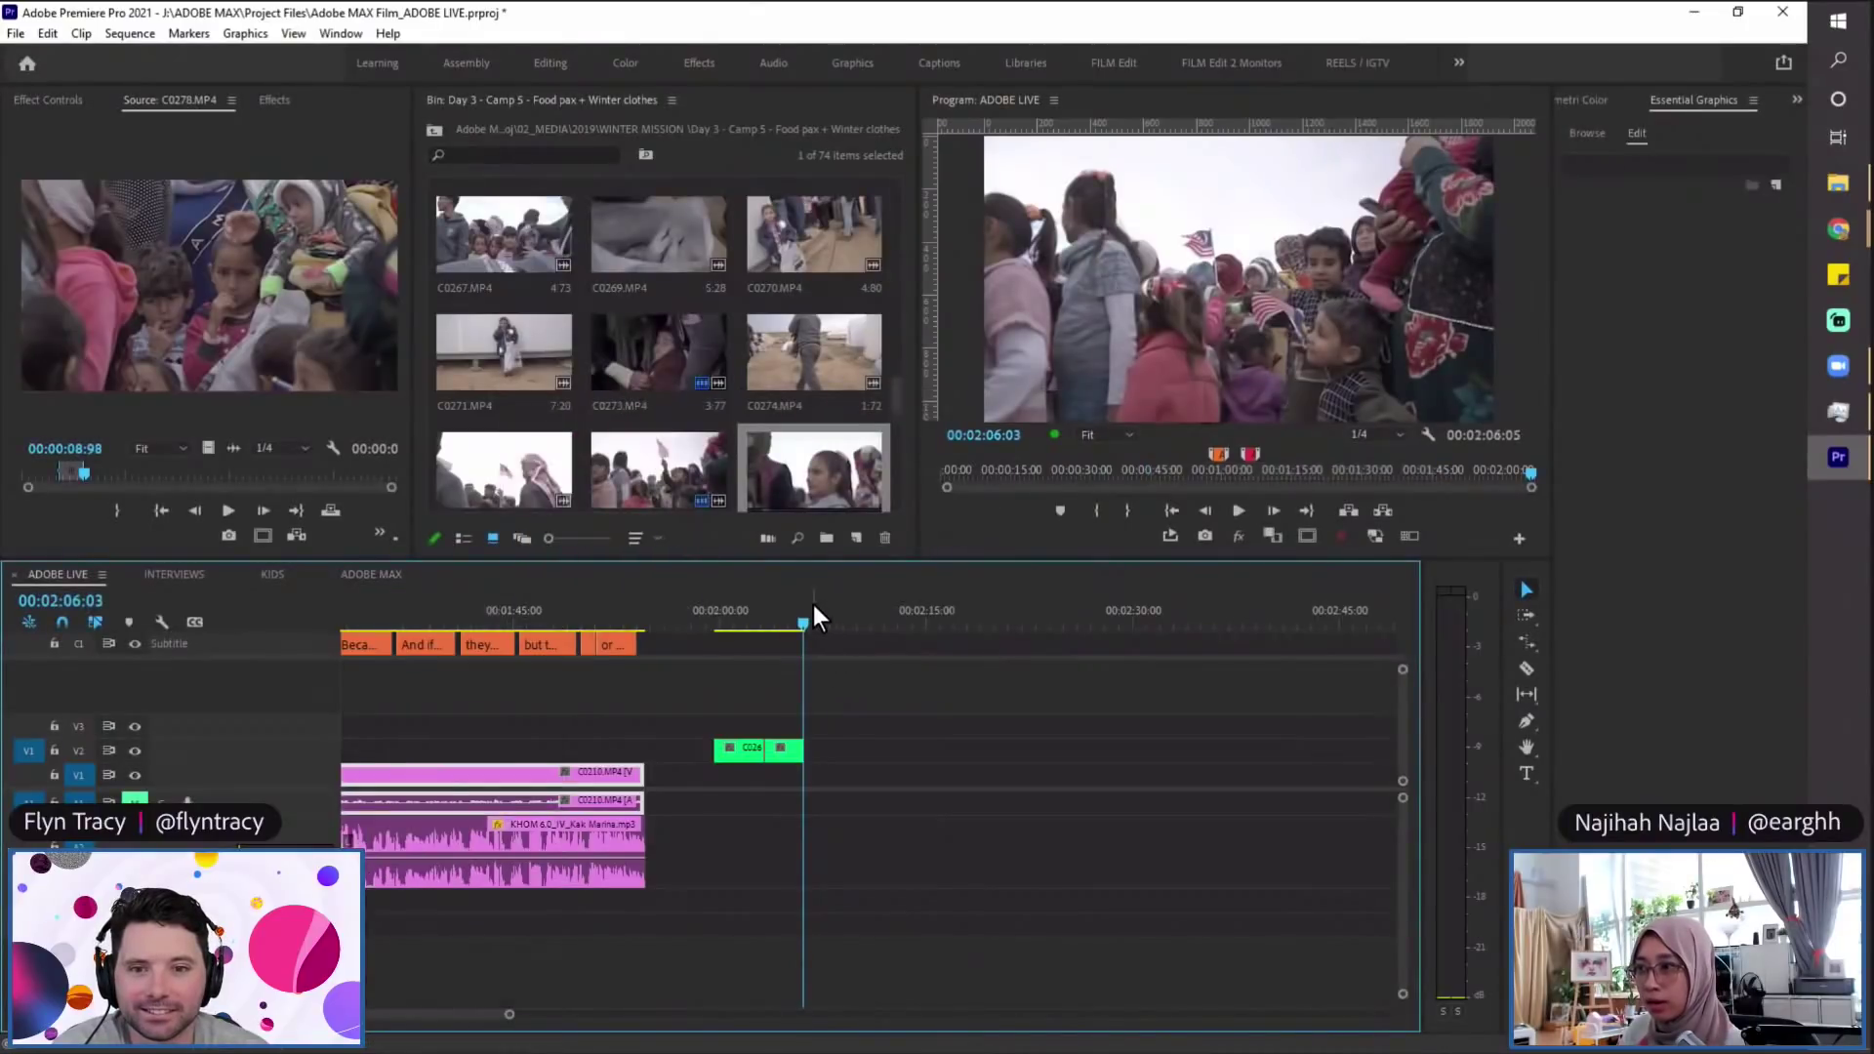
key(period)
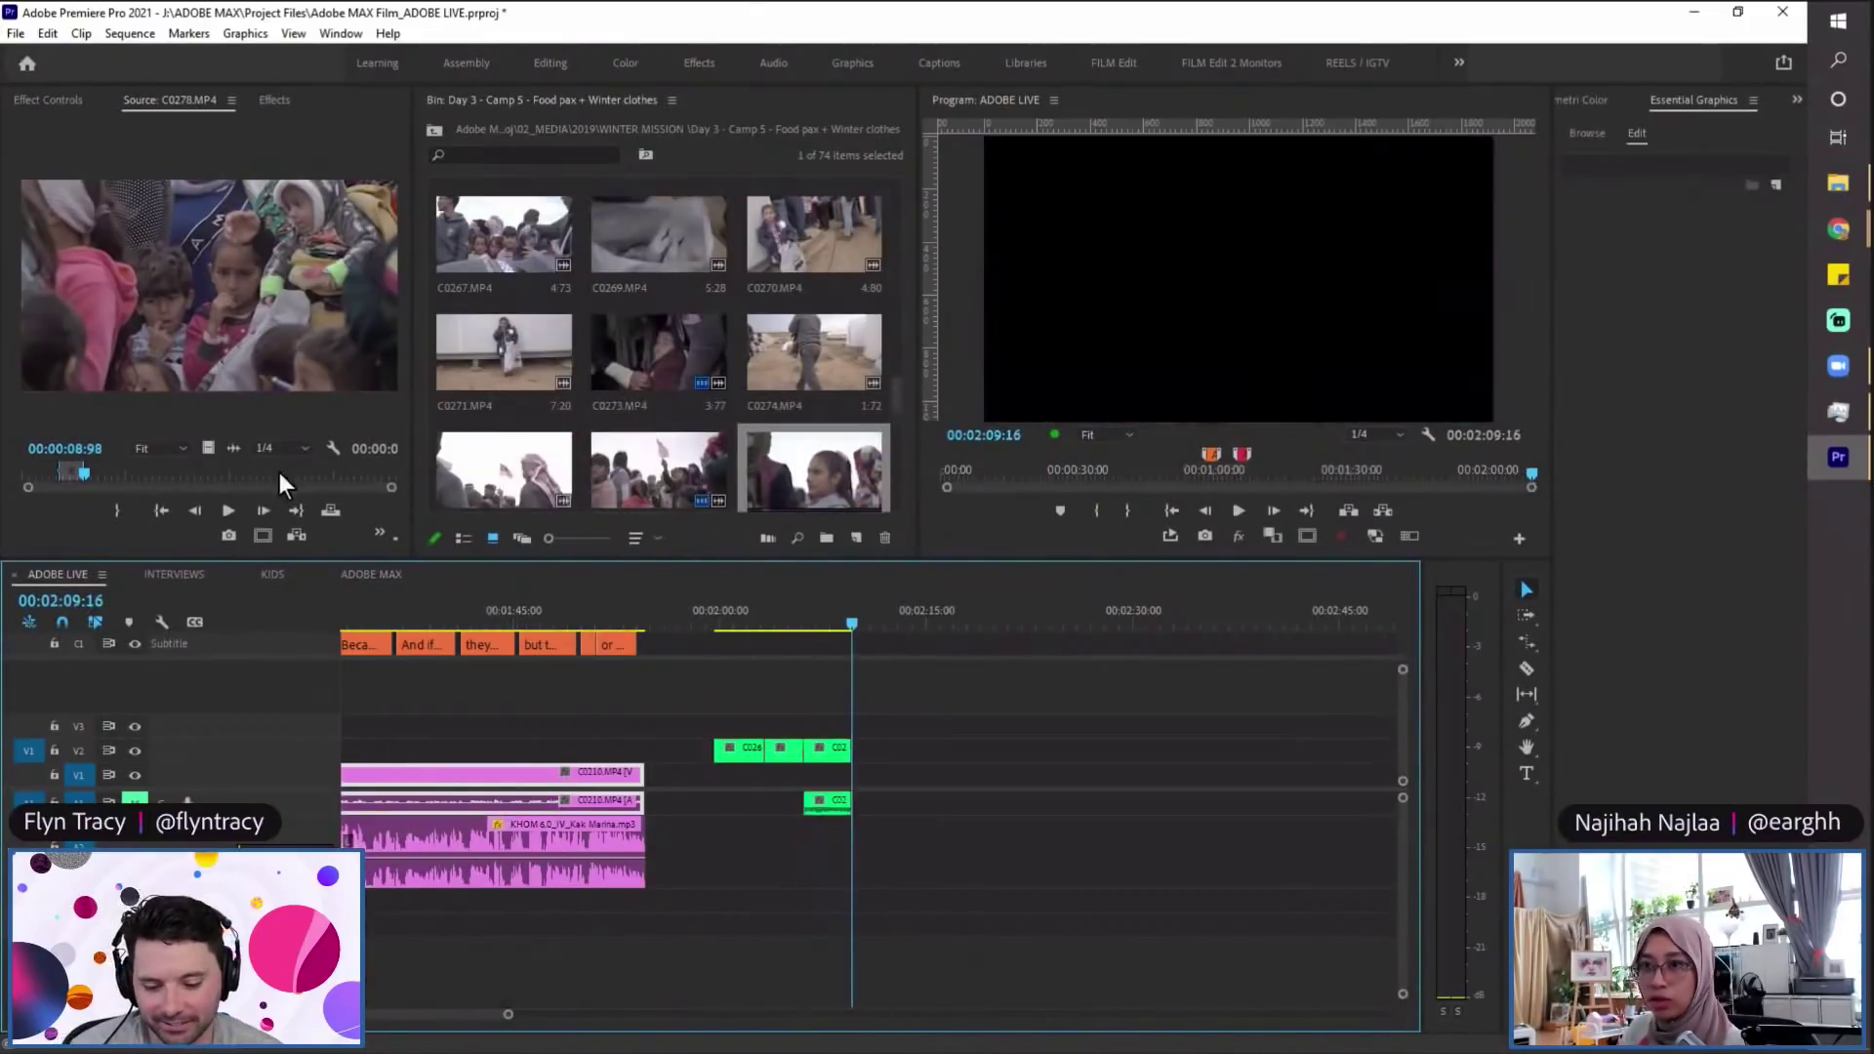
drag(114, 467, 160, 470)
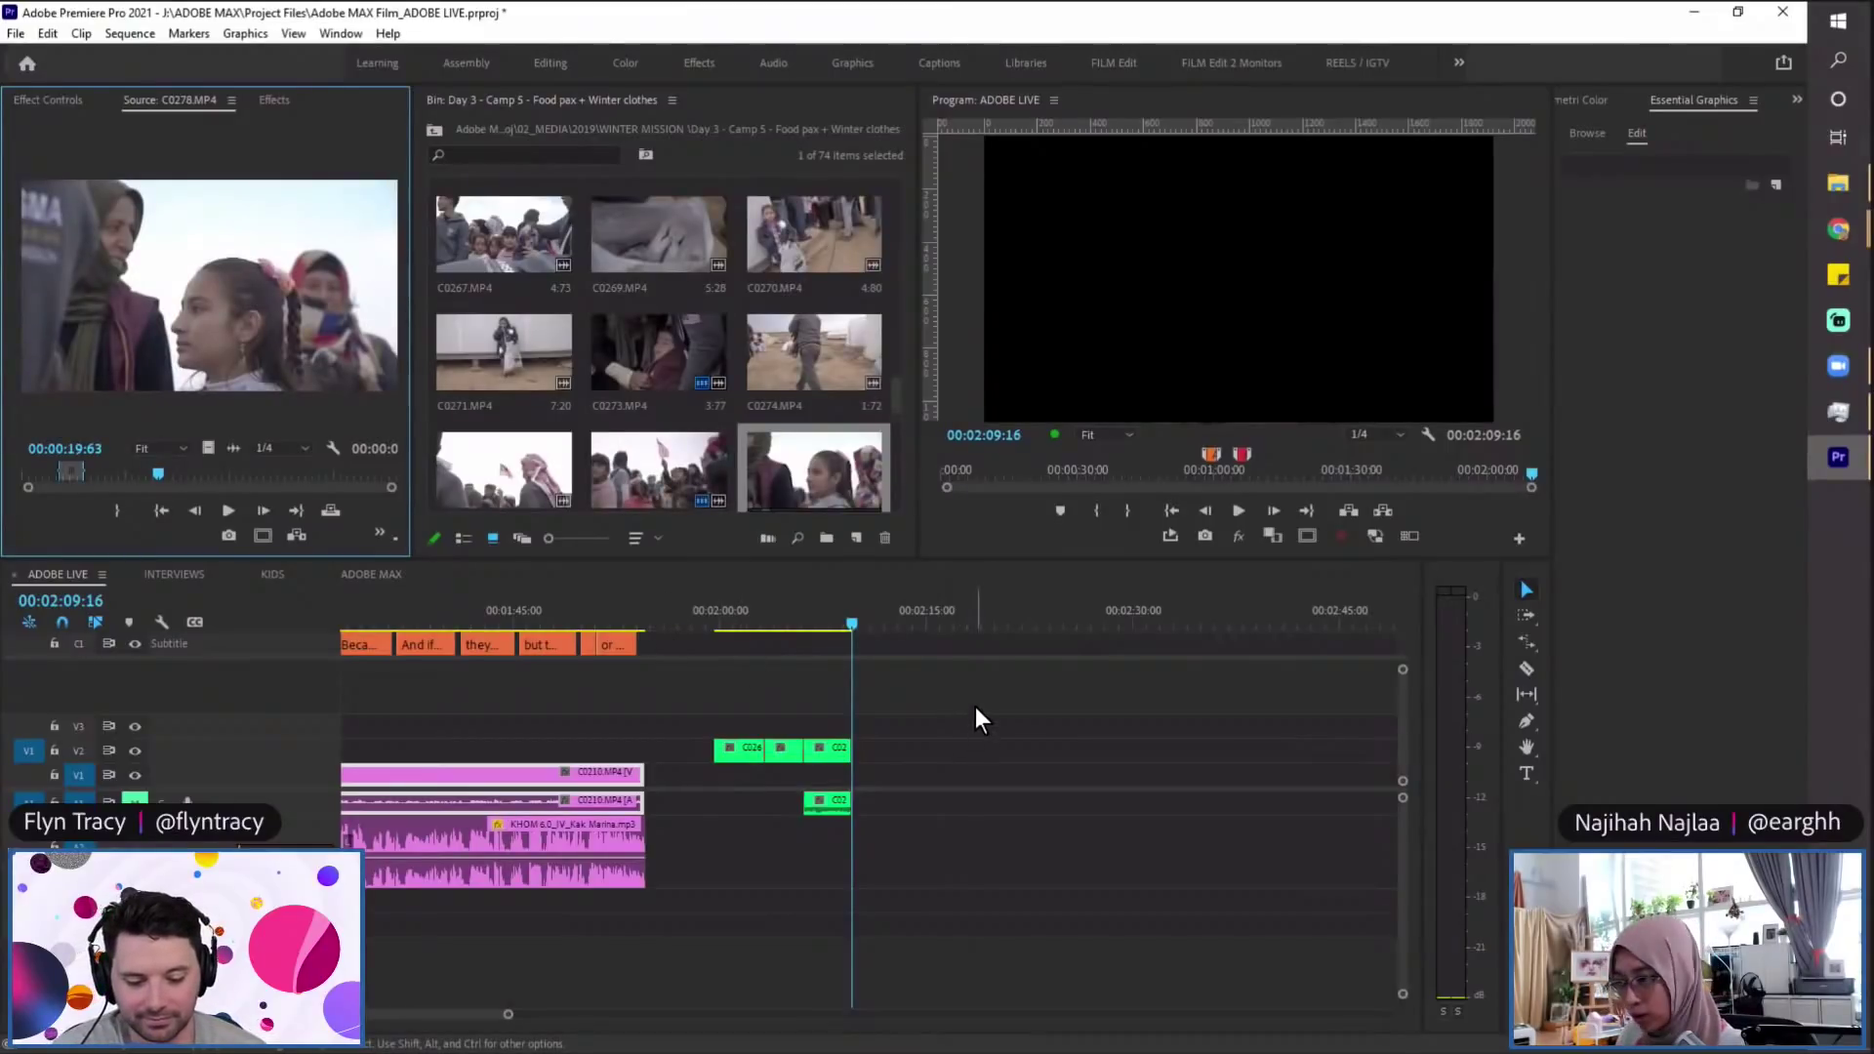
key(.)
key(ctrl+z)
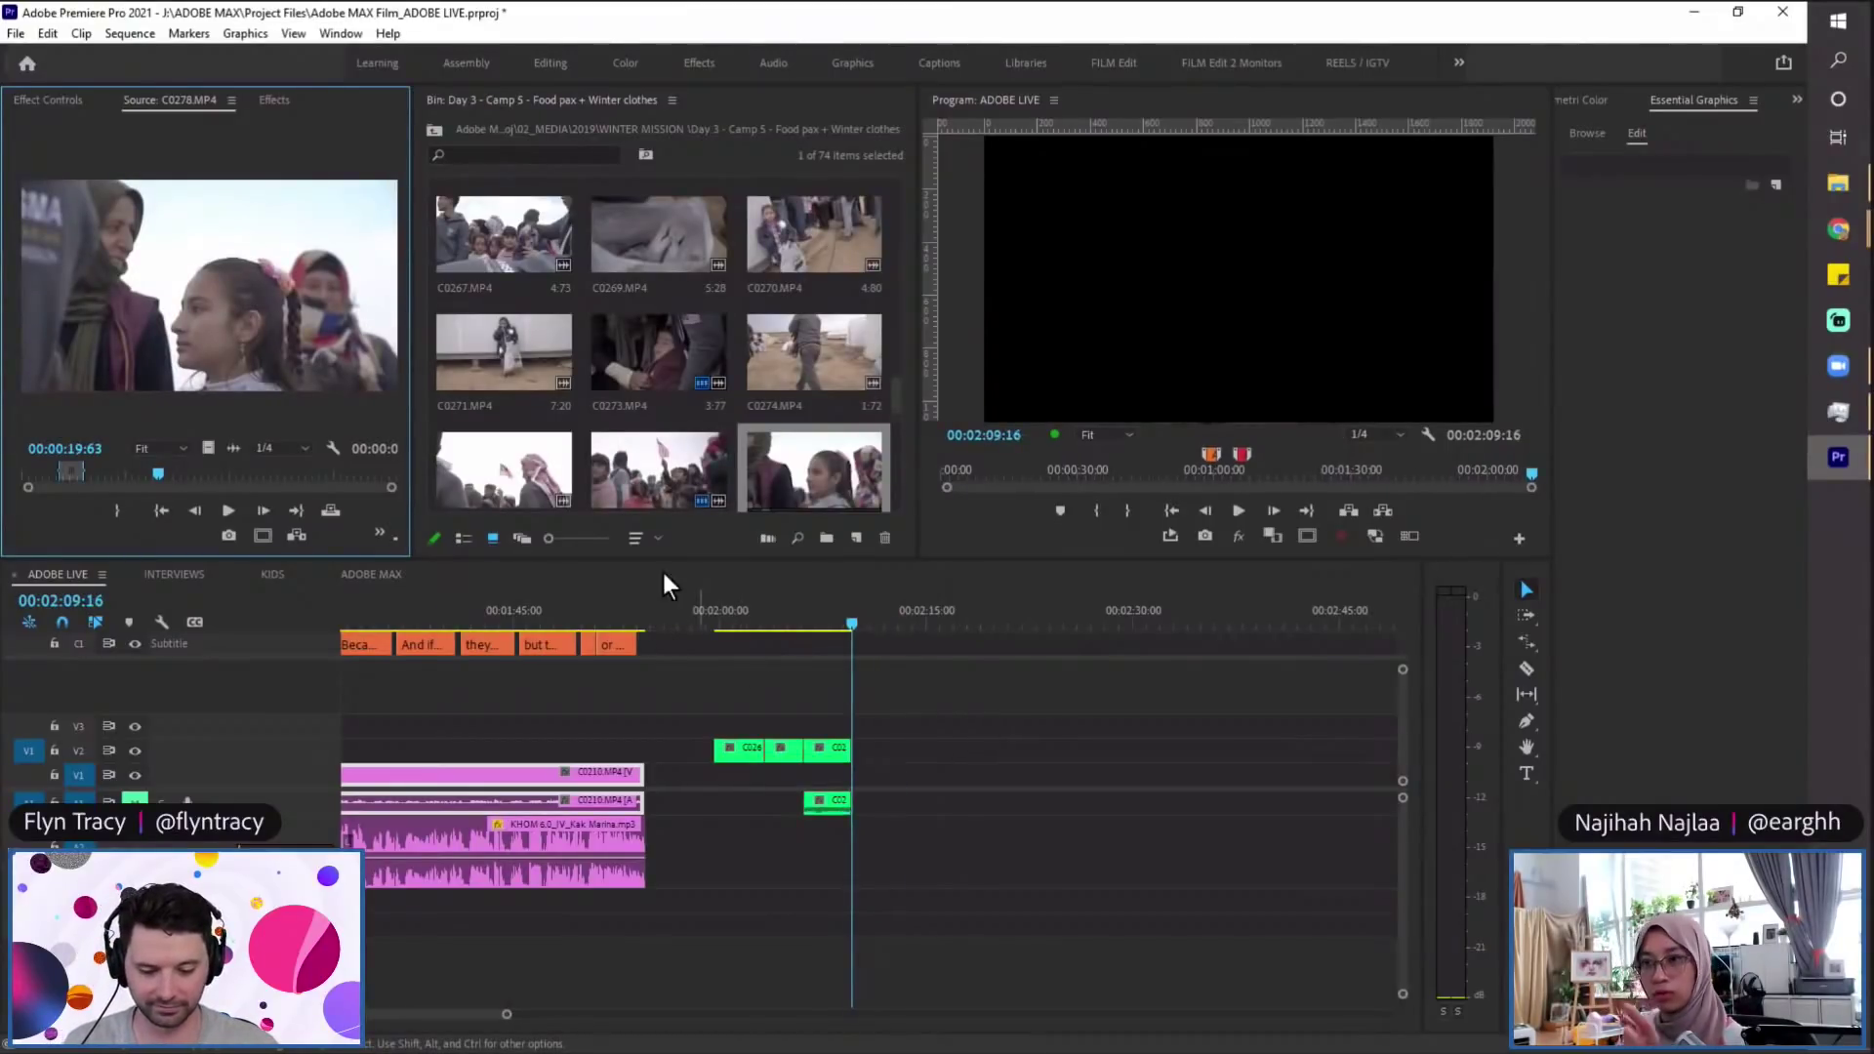
drag(204, 309, 1340, 243)
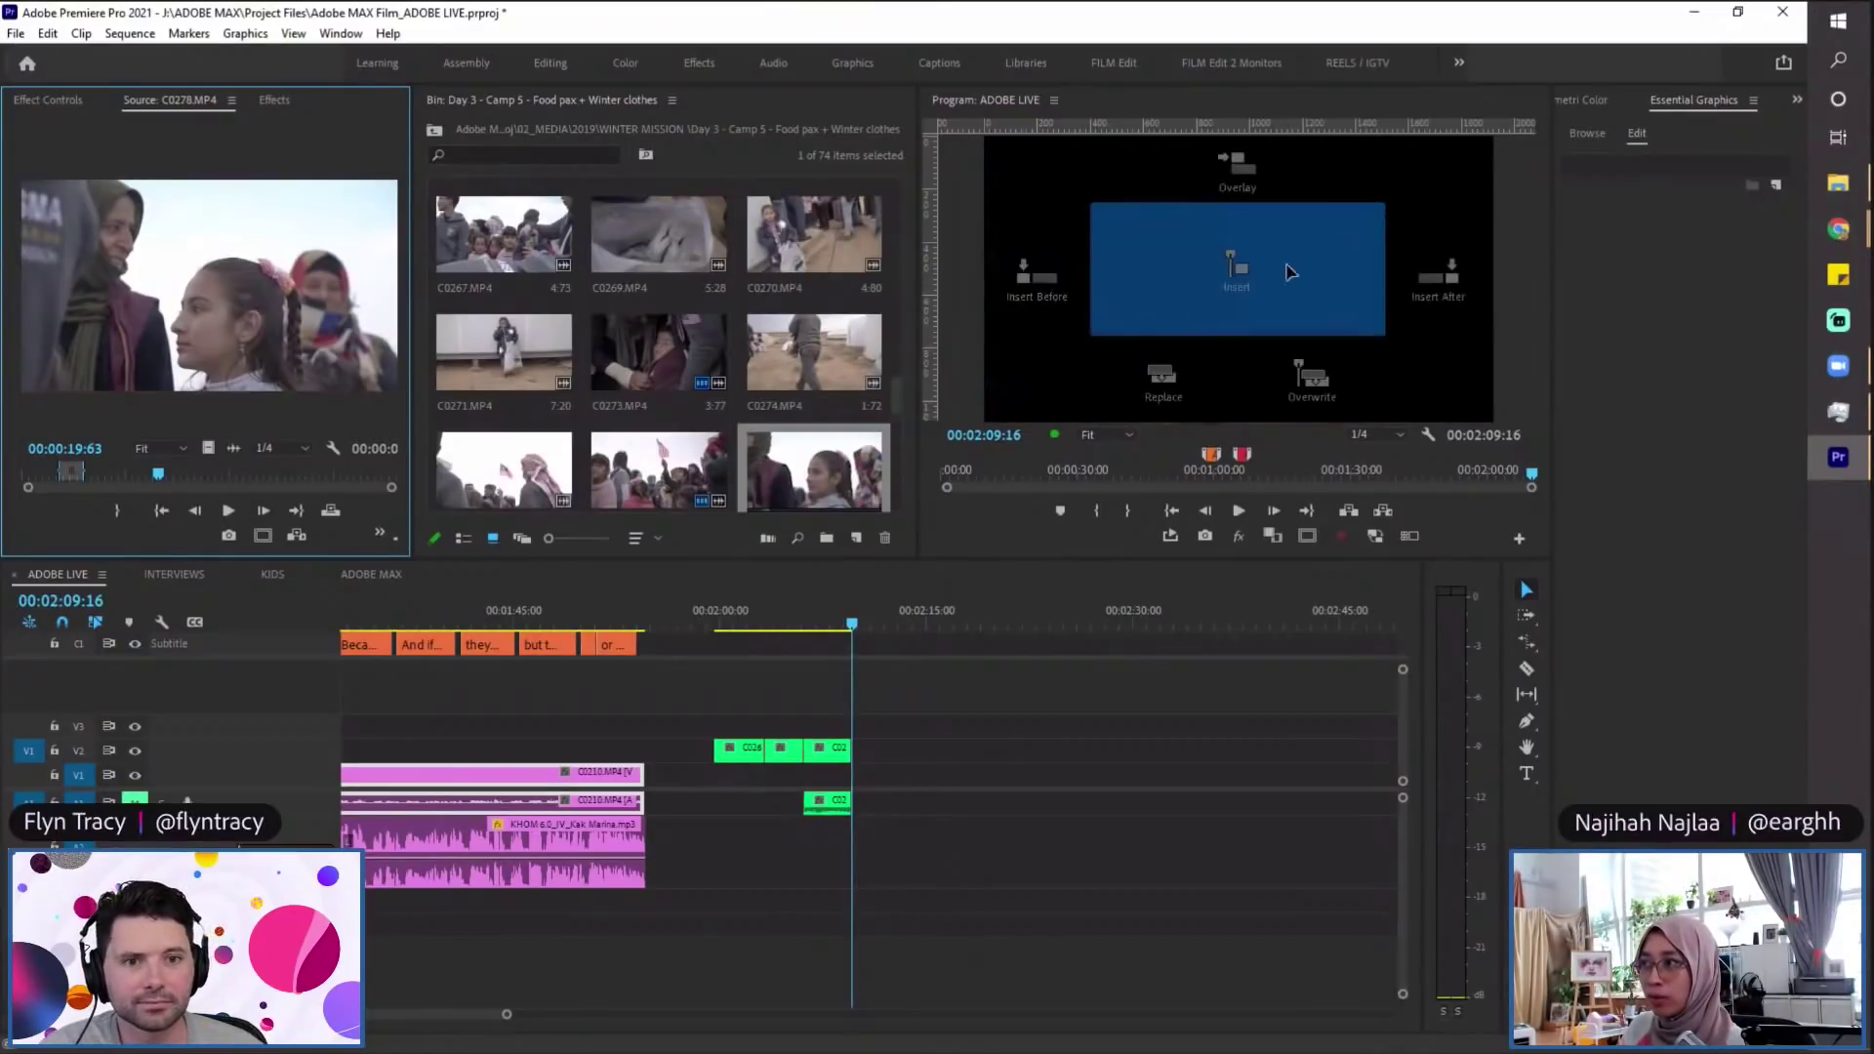
drag(1223, 293, 368, 387)
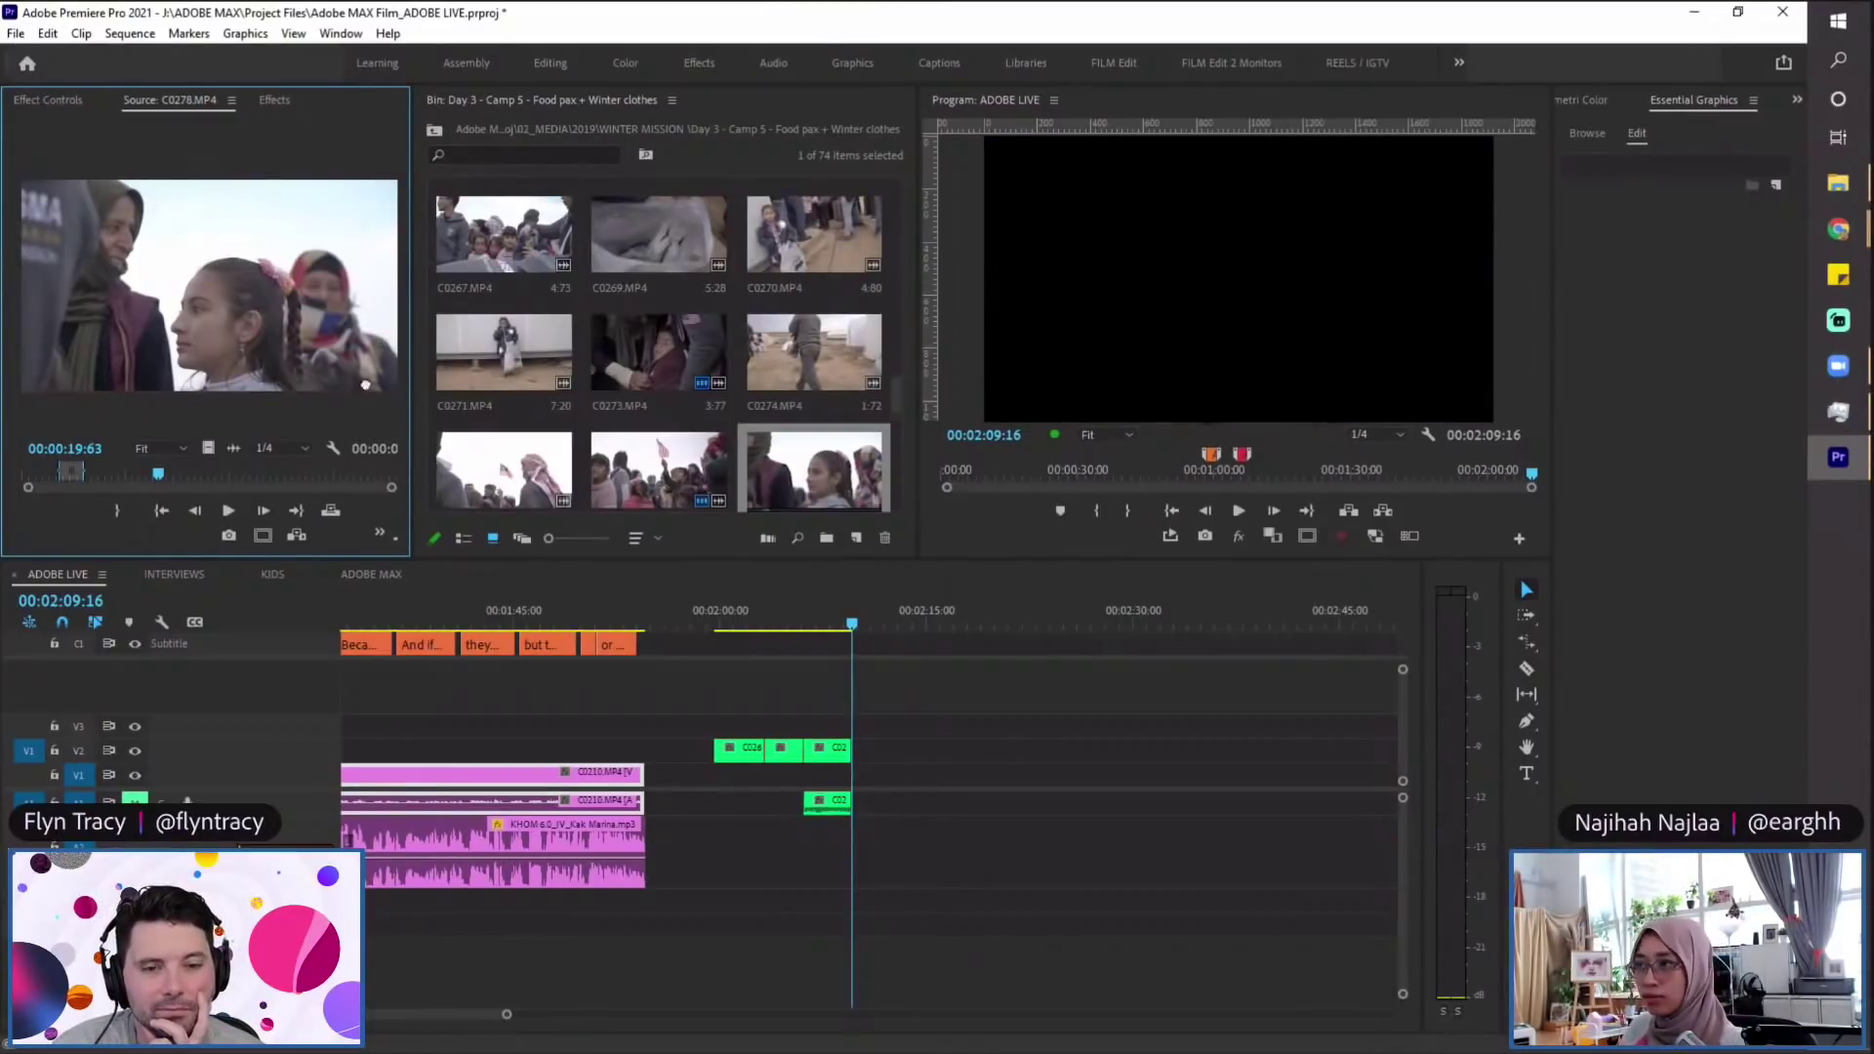
Step: Review C0278.MP4 onward from about 00:00:23 and mark a 4.93-second section of the girl looking around
drag(144, 468, 185, 473)
click(227, 511)
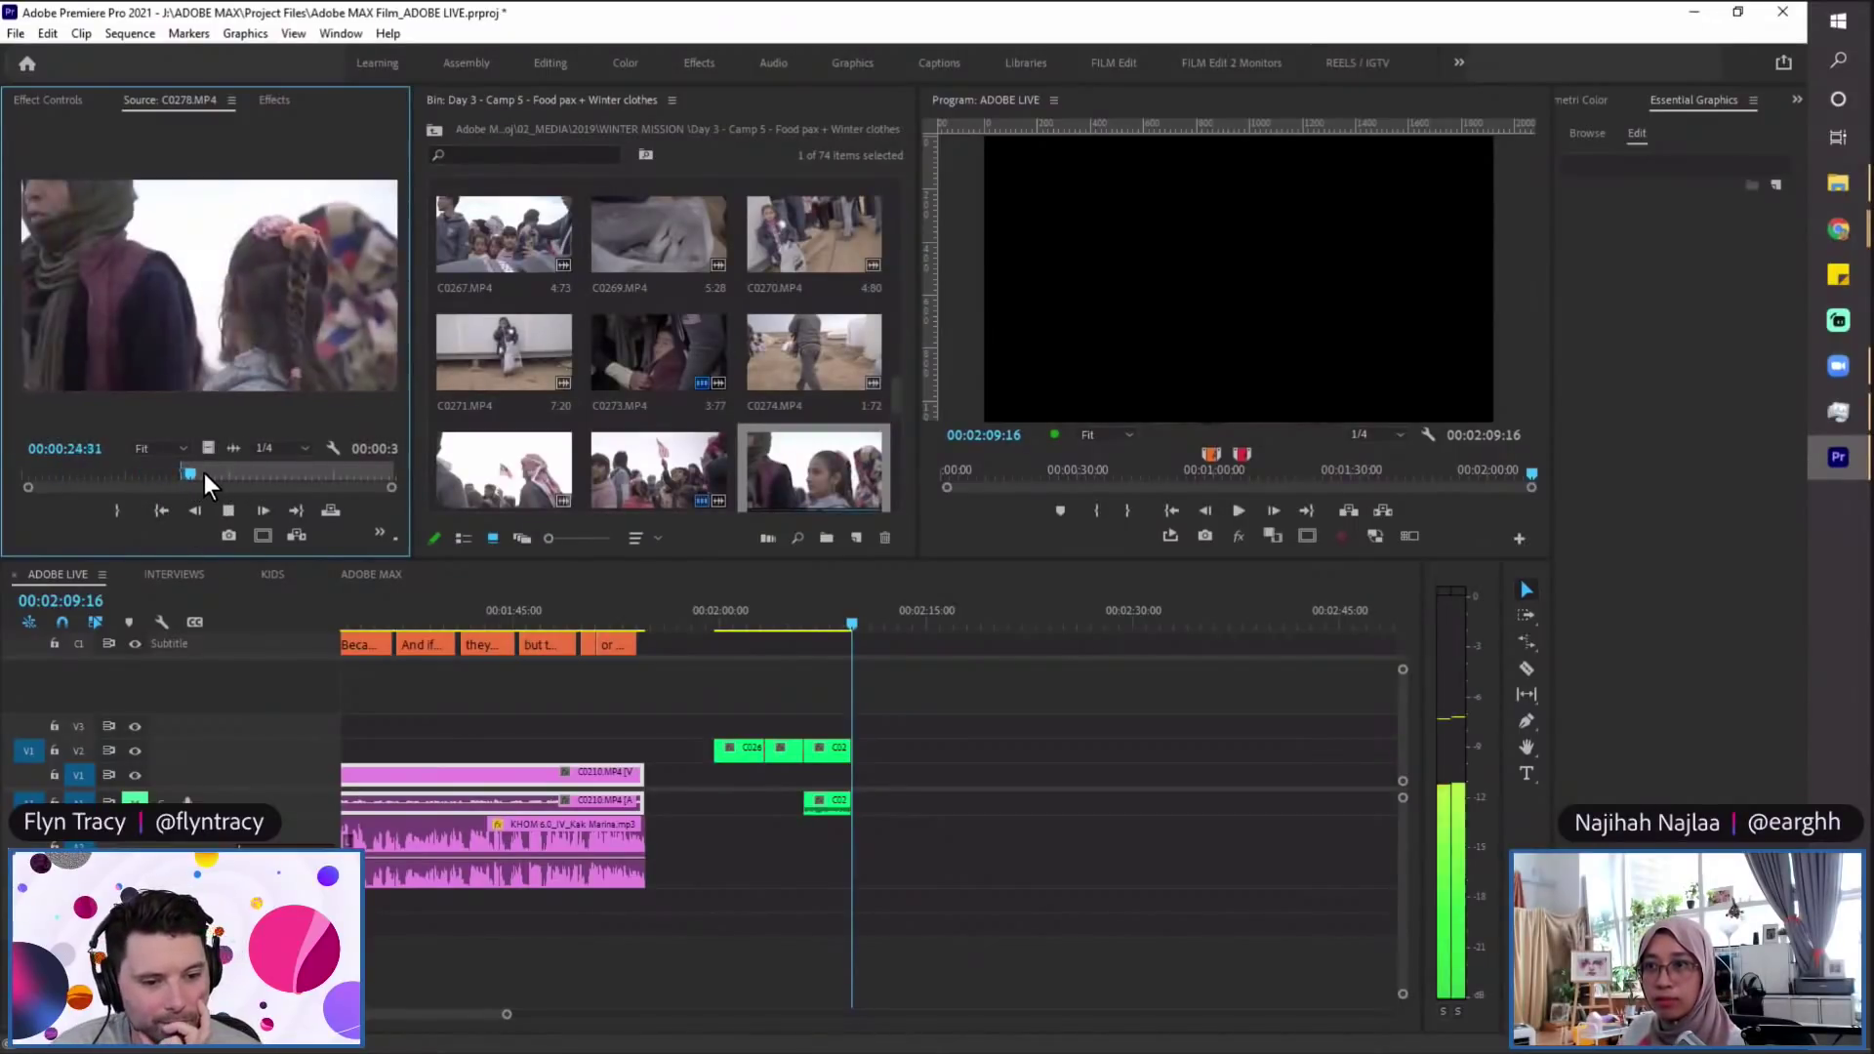
click(201, 473)
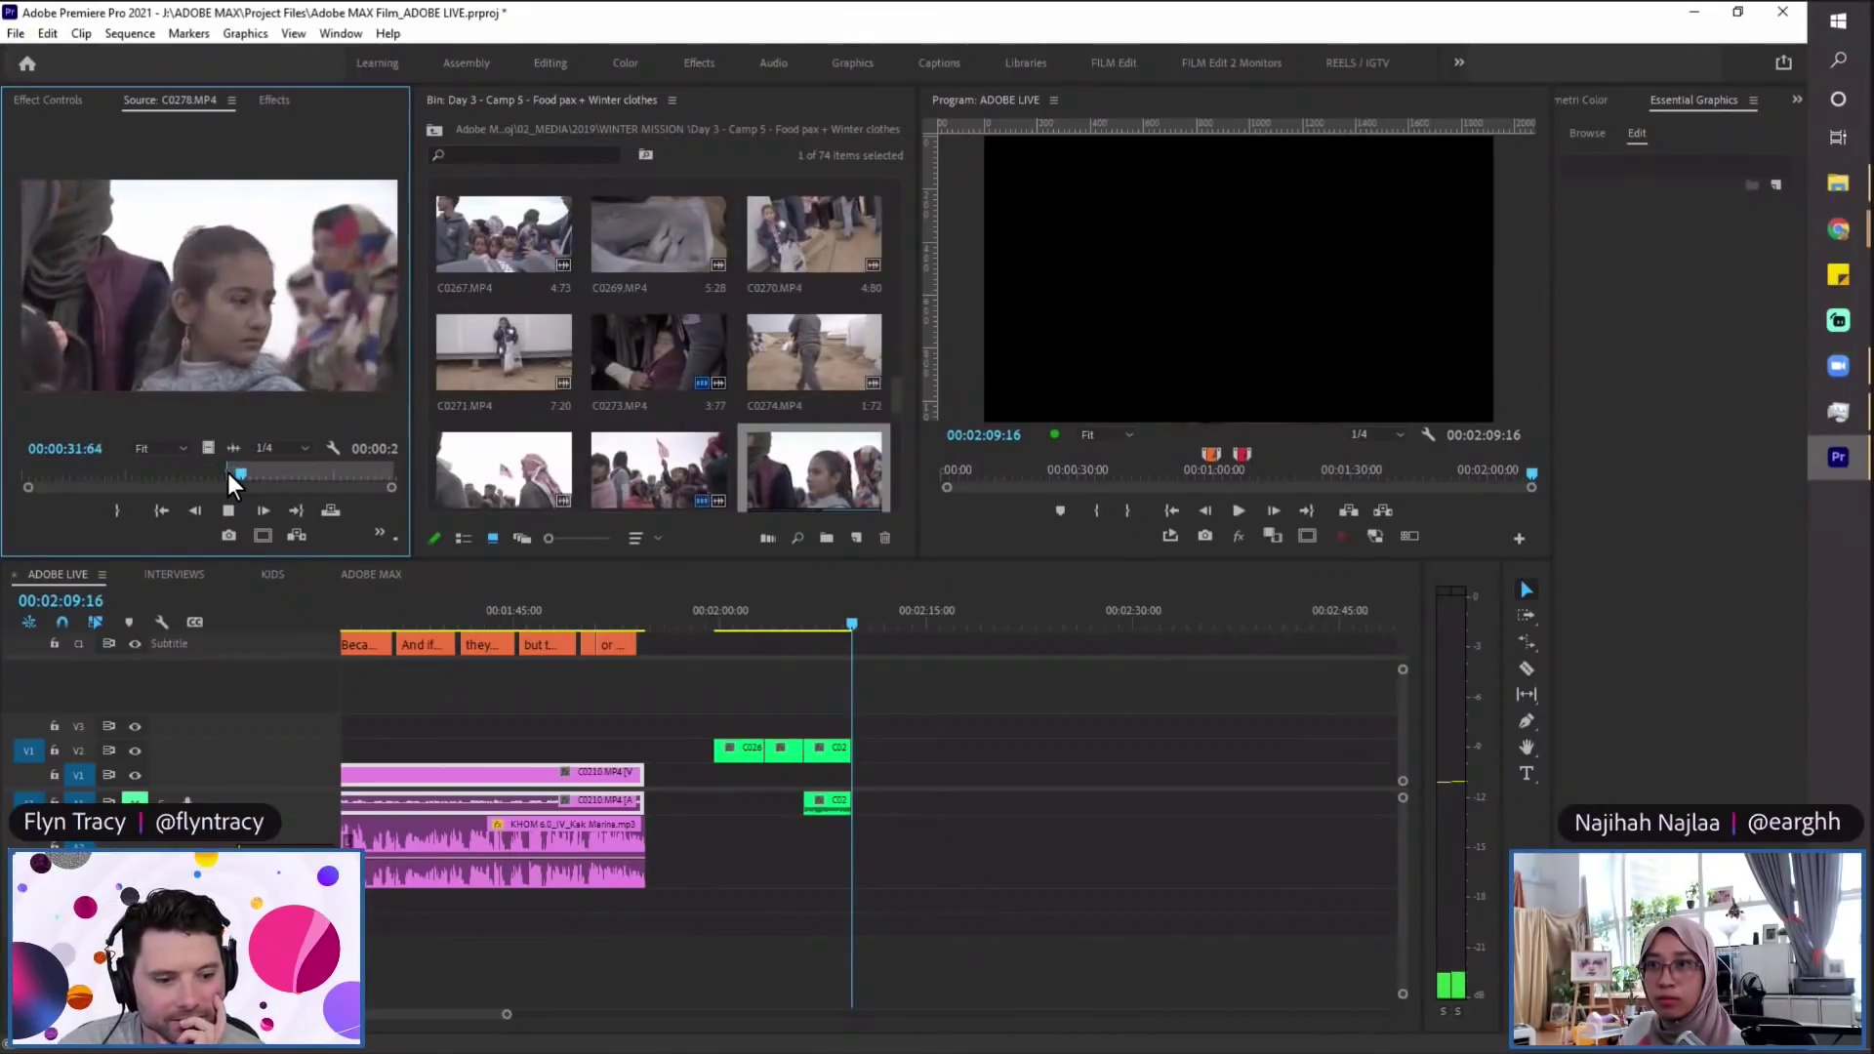
click(218, 473)
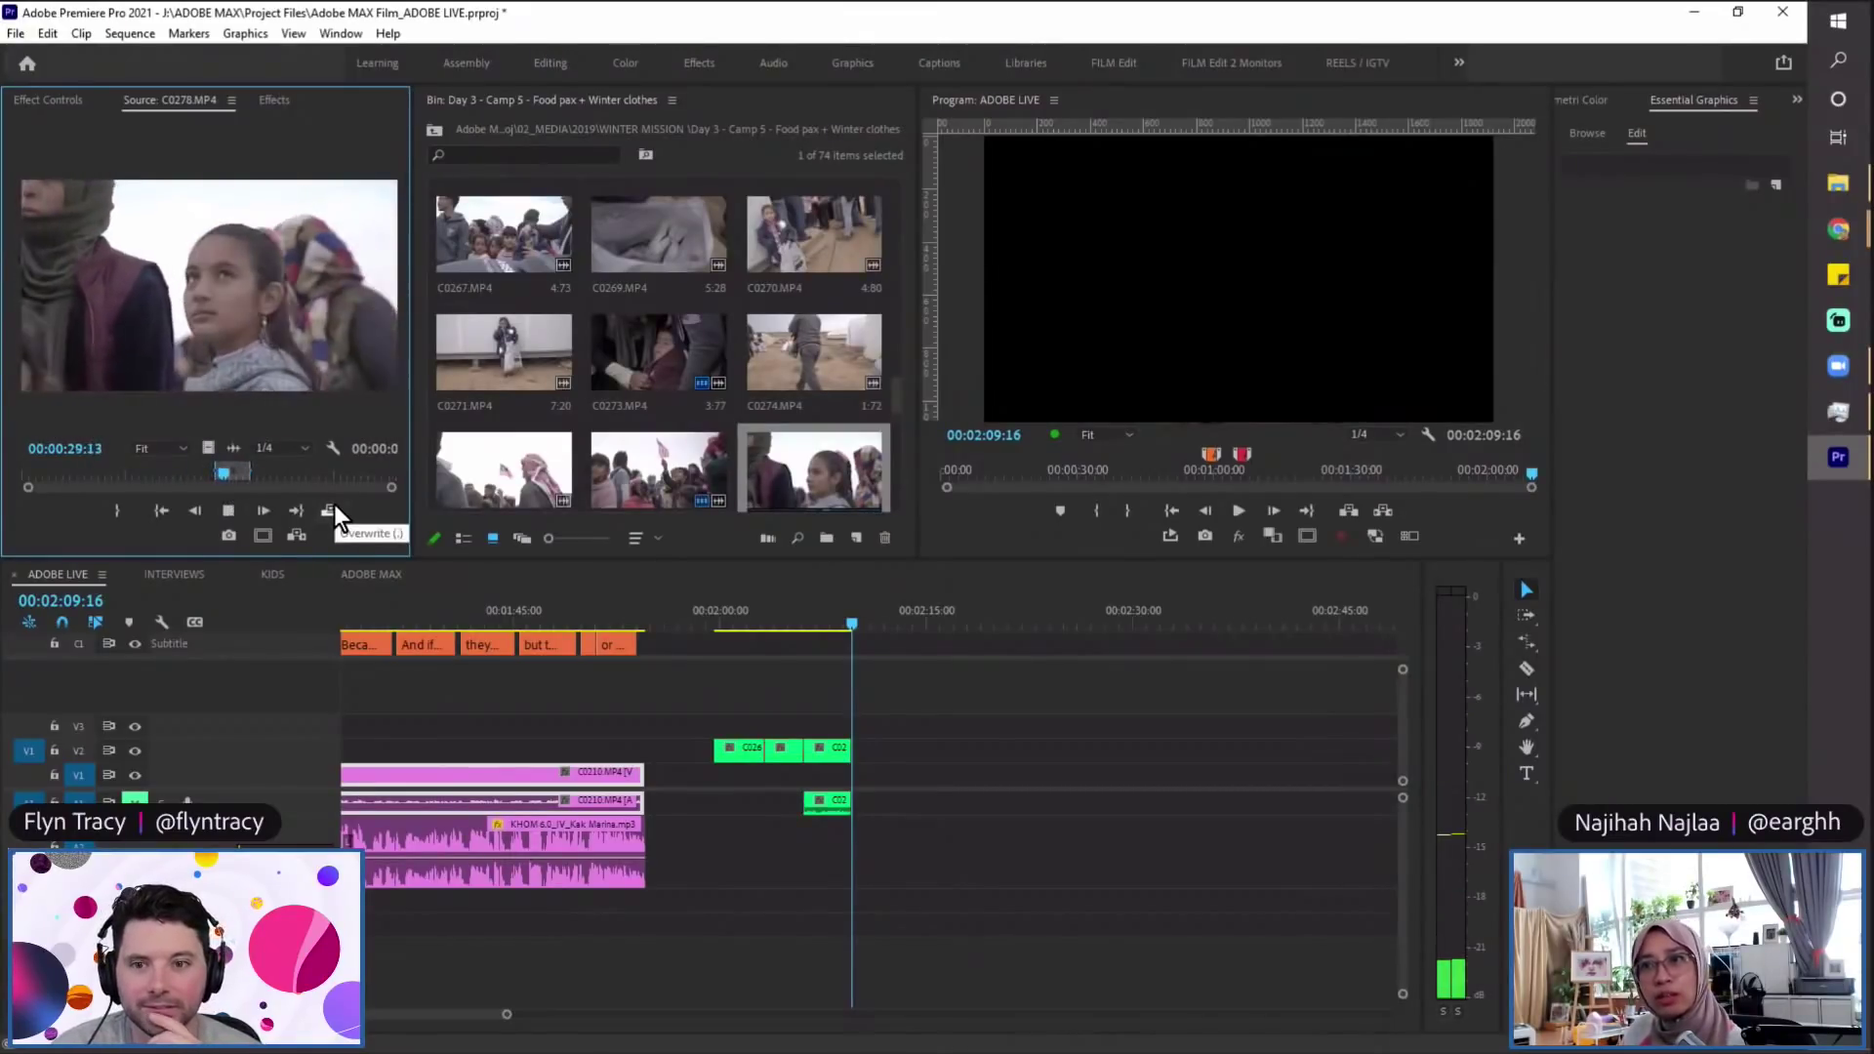
key(space)
Step: Place the video of the girl's C0278.MP4 section on V2 directly after the first interview B-roll at about 00:00:54, and check its frames
scroll(776, 751, up, 10)
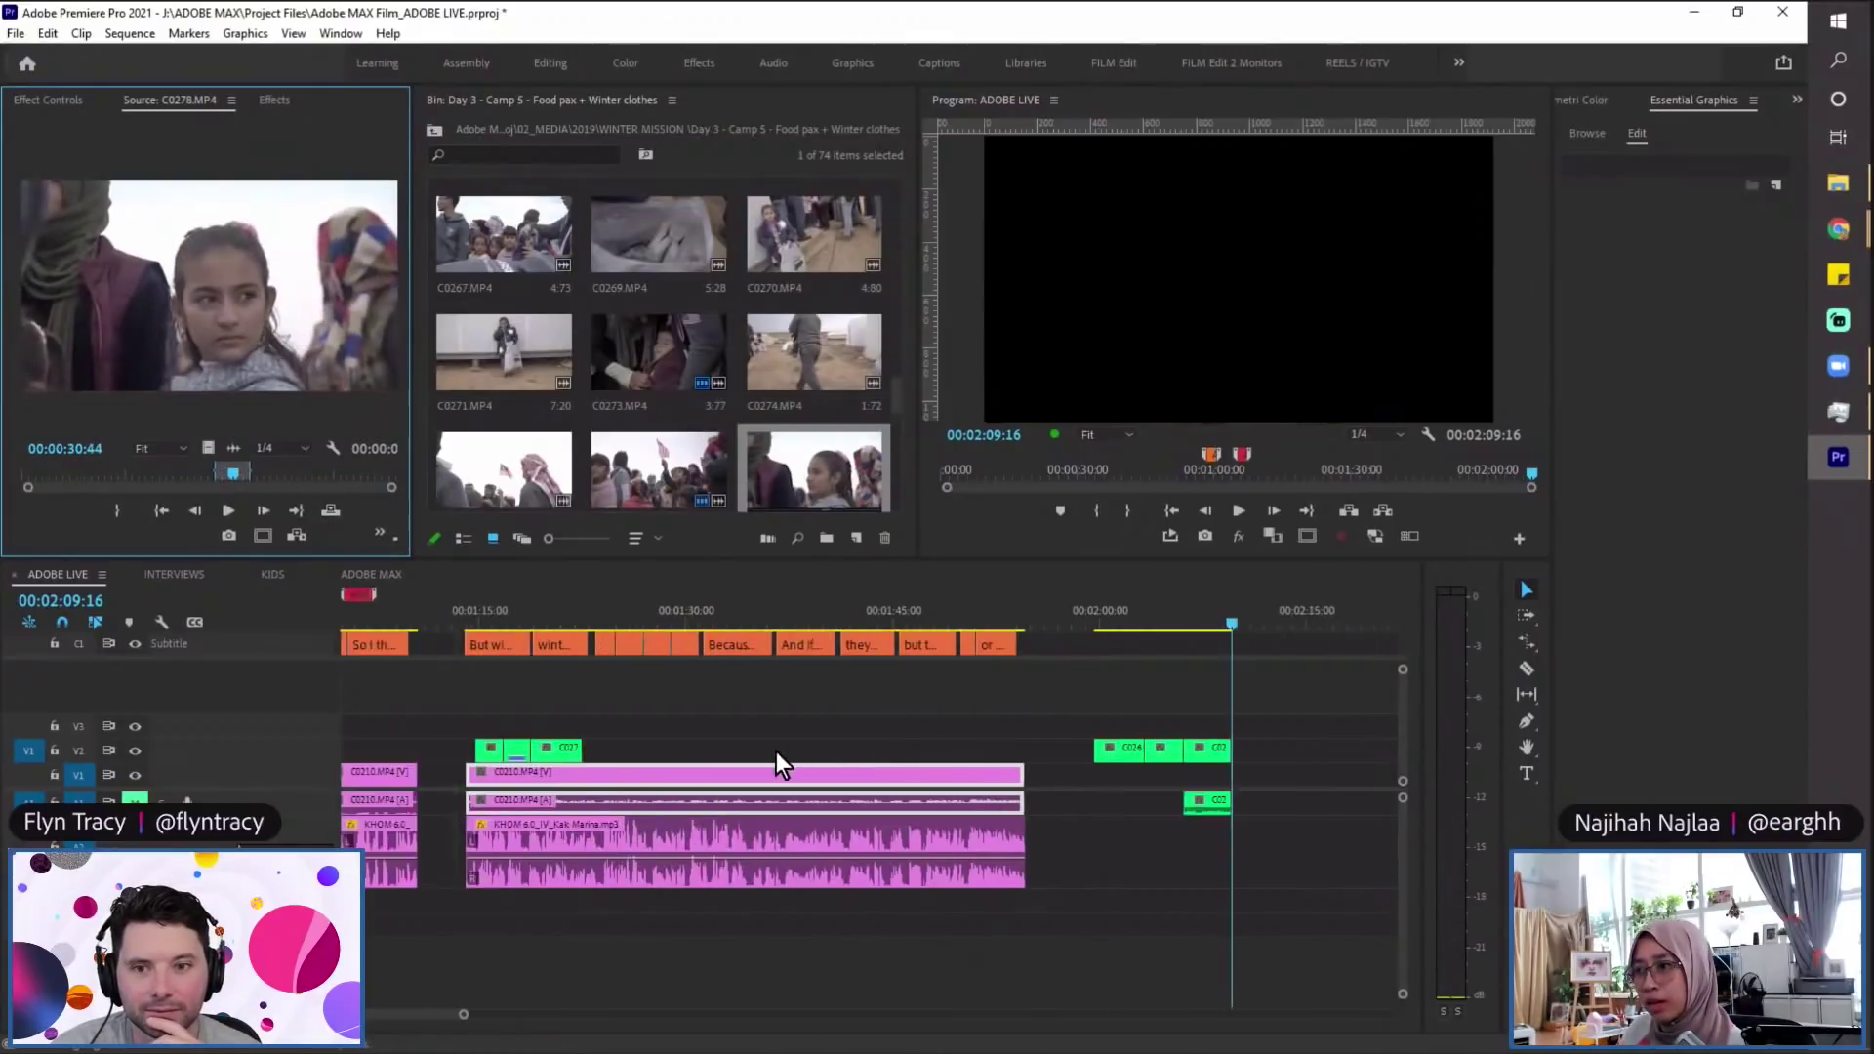
drag(210, 447, 1129, 733)
scroll(1130, 728, down, 3)
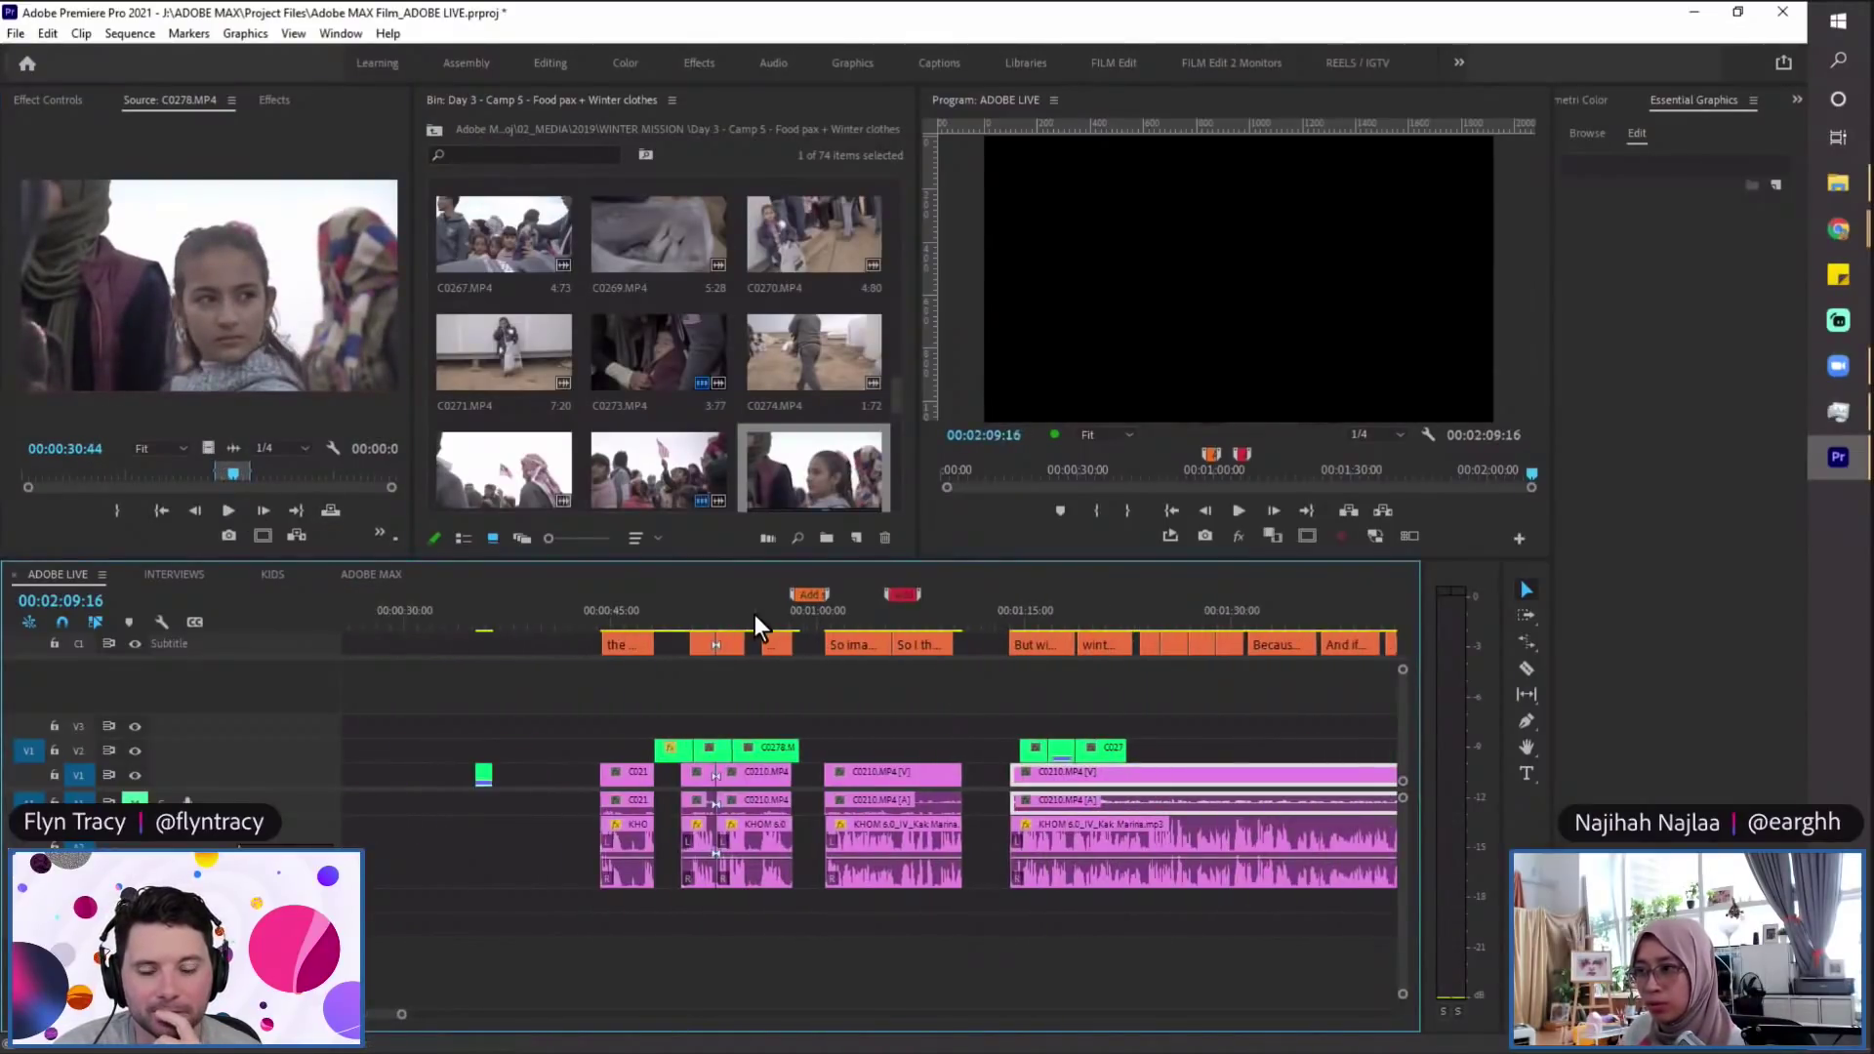
click(753, 617)
drag(781, 734, 769, 751)
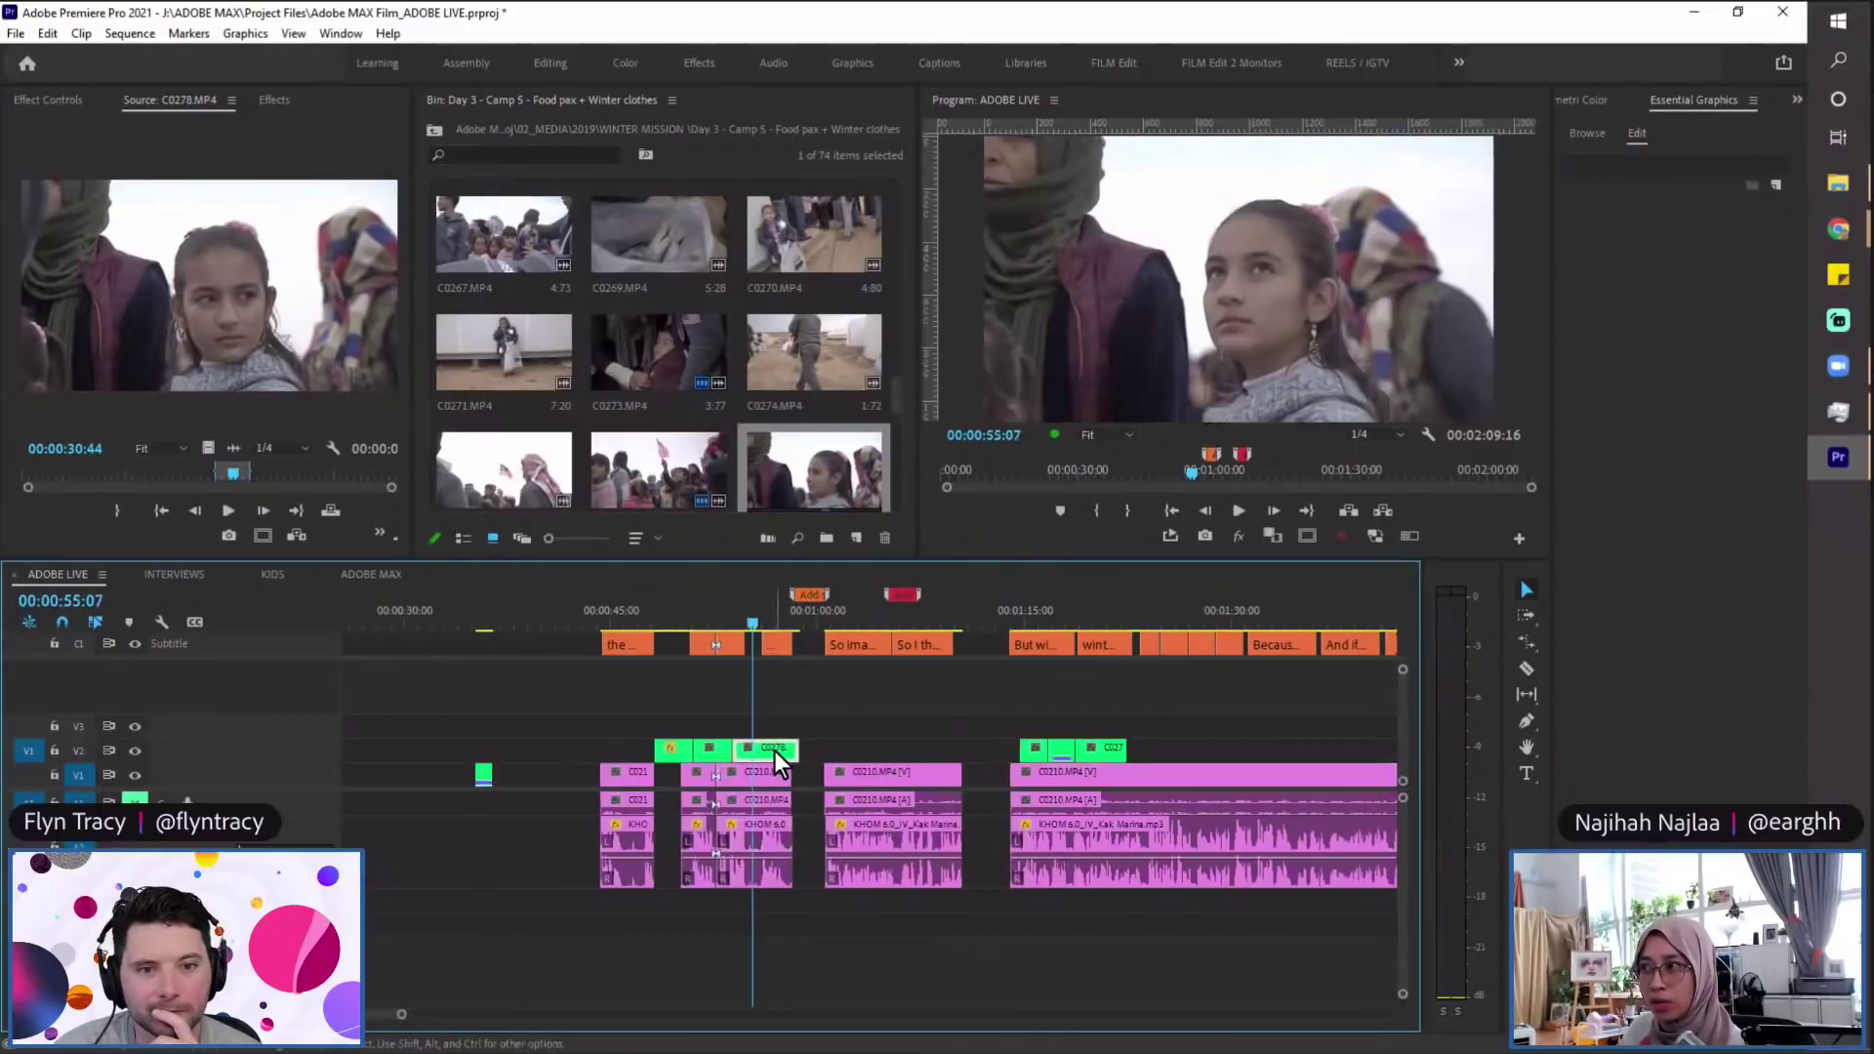
click(761, 616)
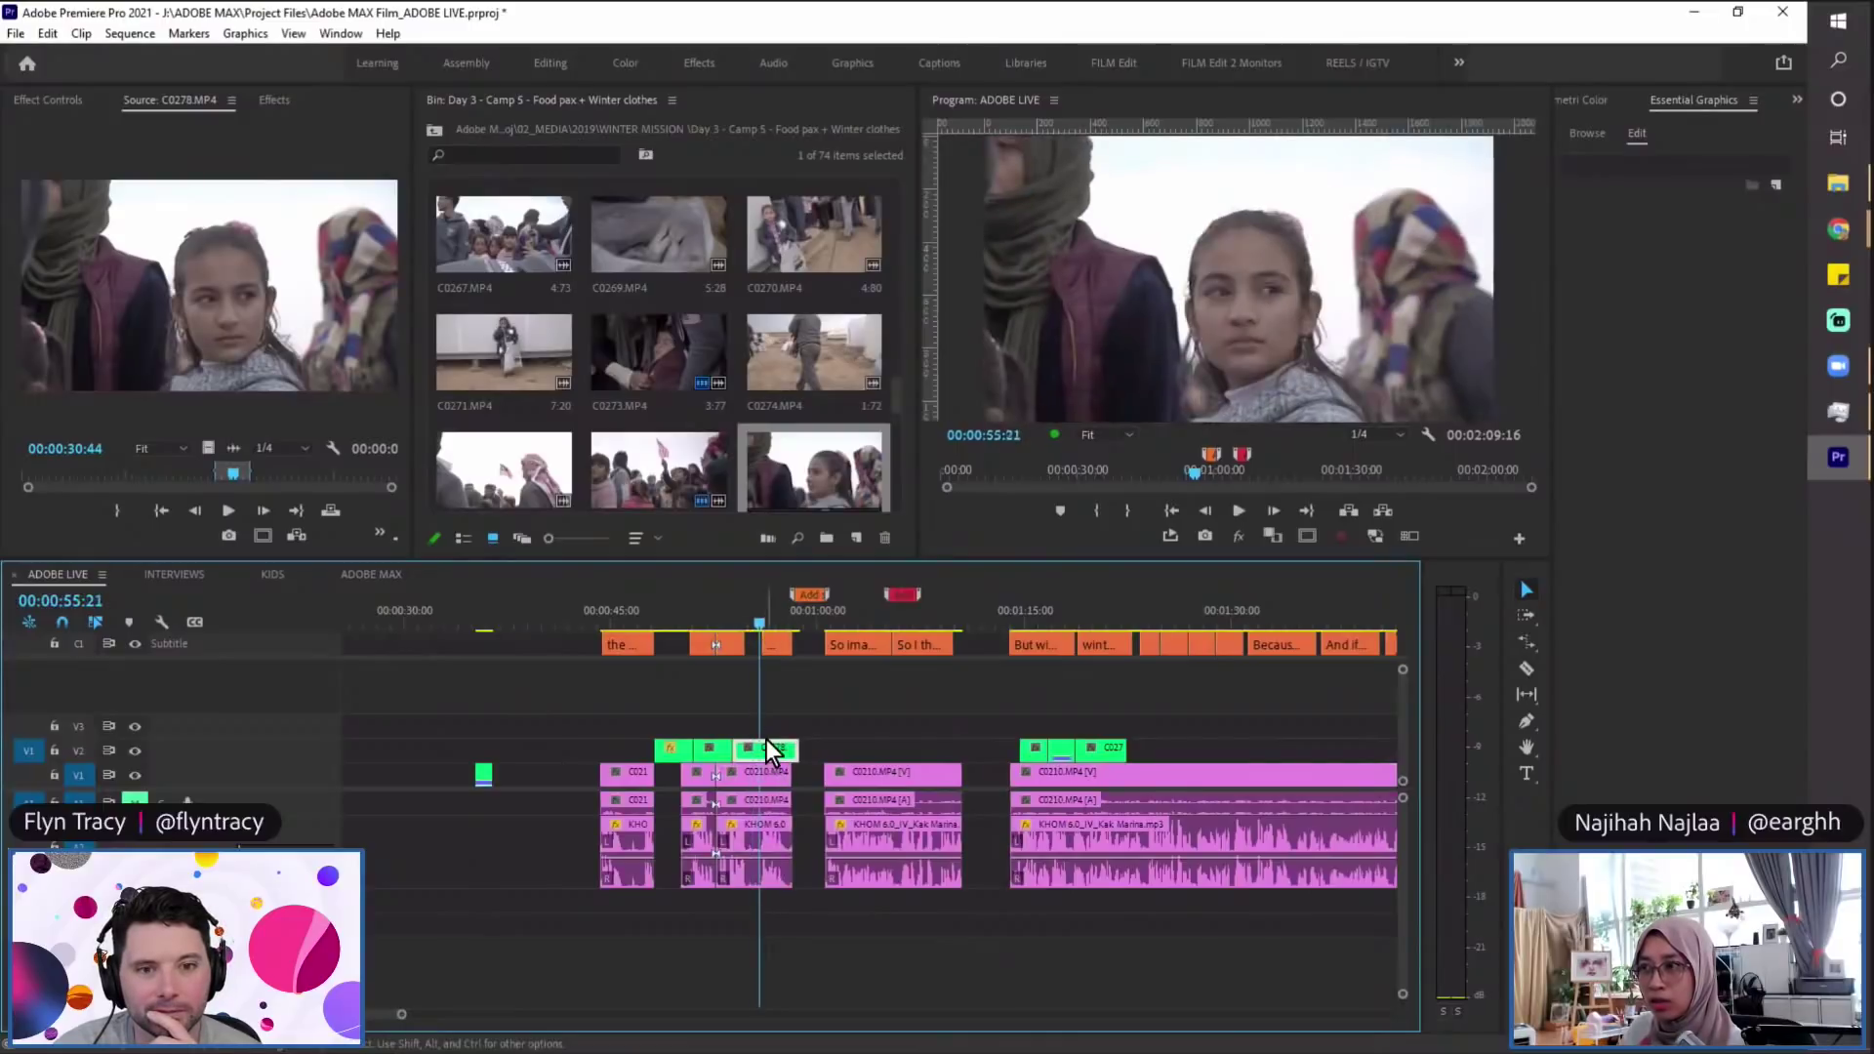
Step: Review the remainder of C0278.MP4, playing up to about 00:00:34:10 and scrubbing onward through the clip
click(257, 474)
key(space)
key(space)
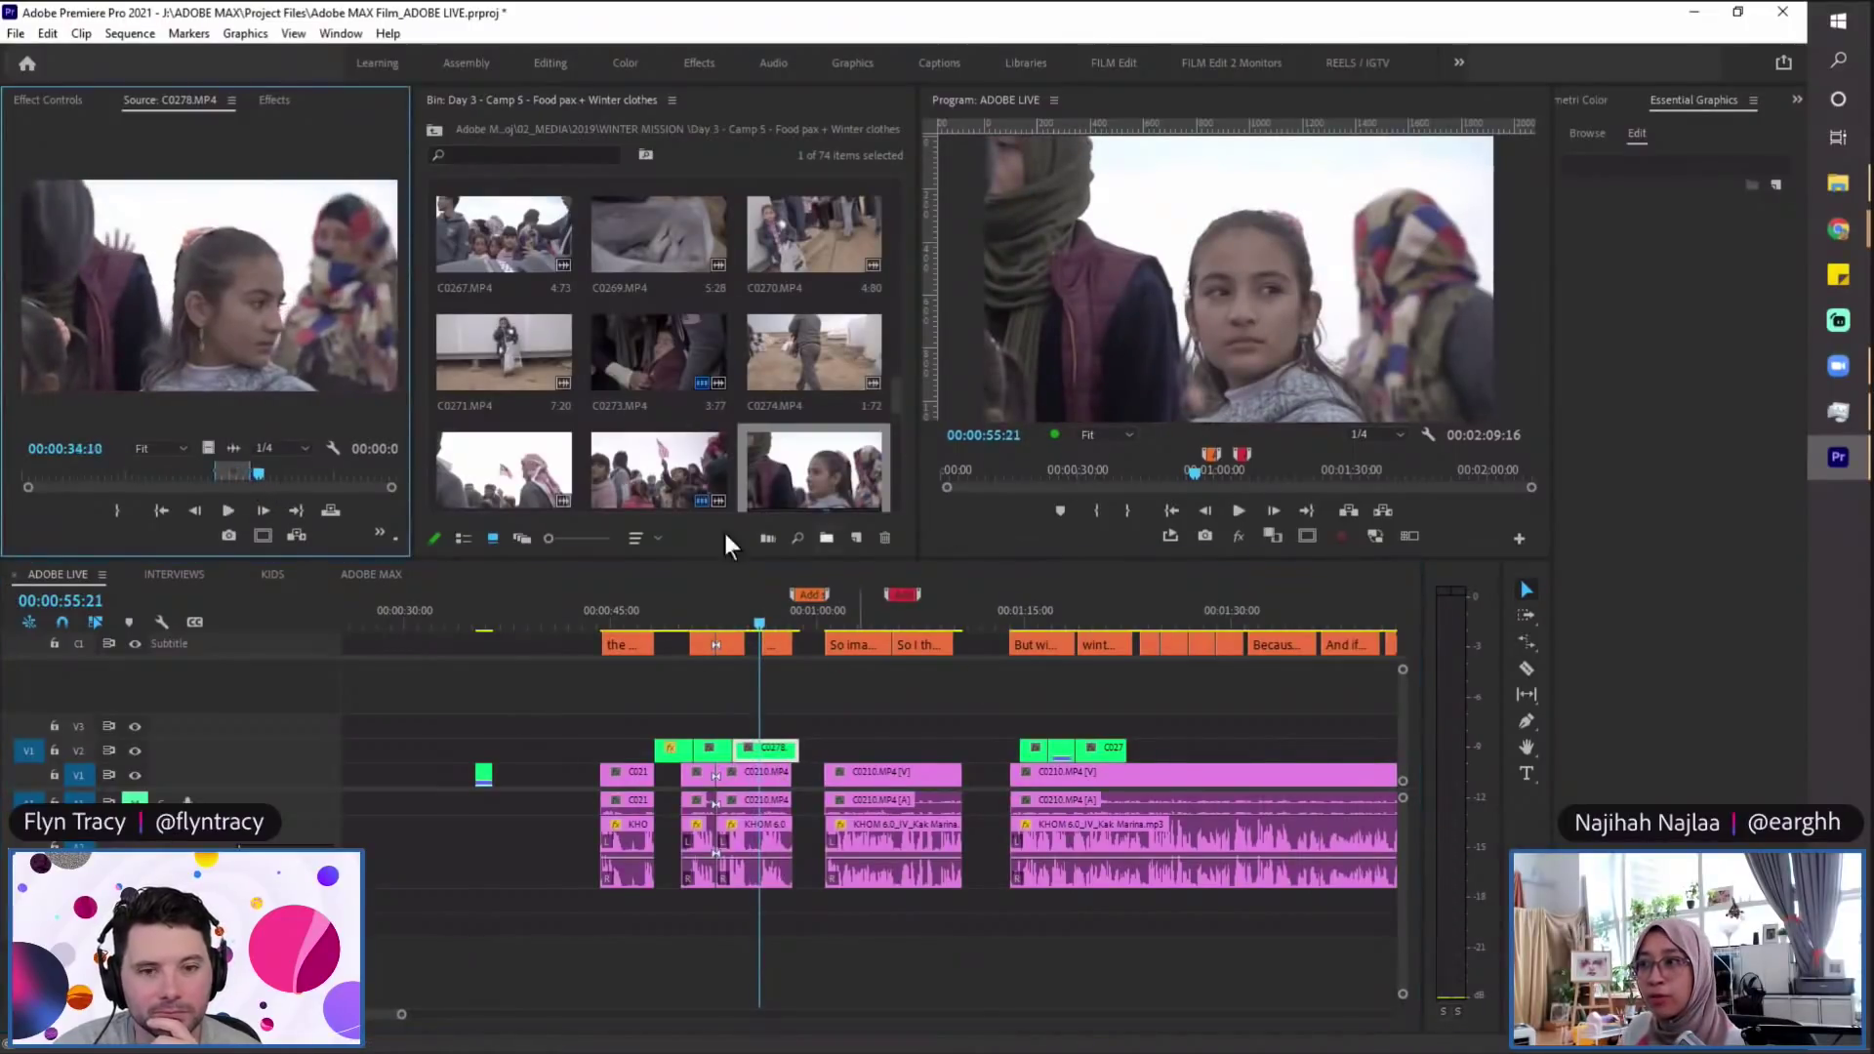
drag(901, 401, 899, 410)
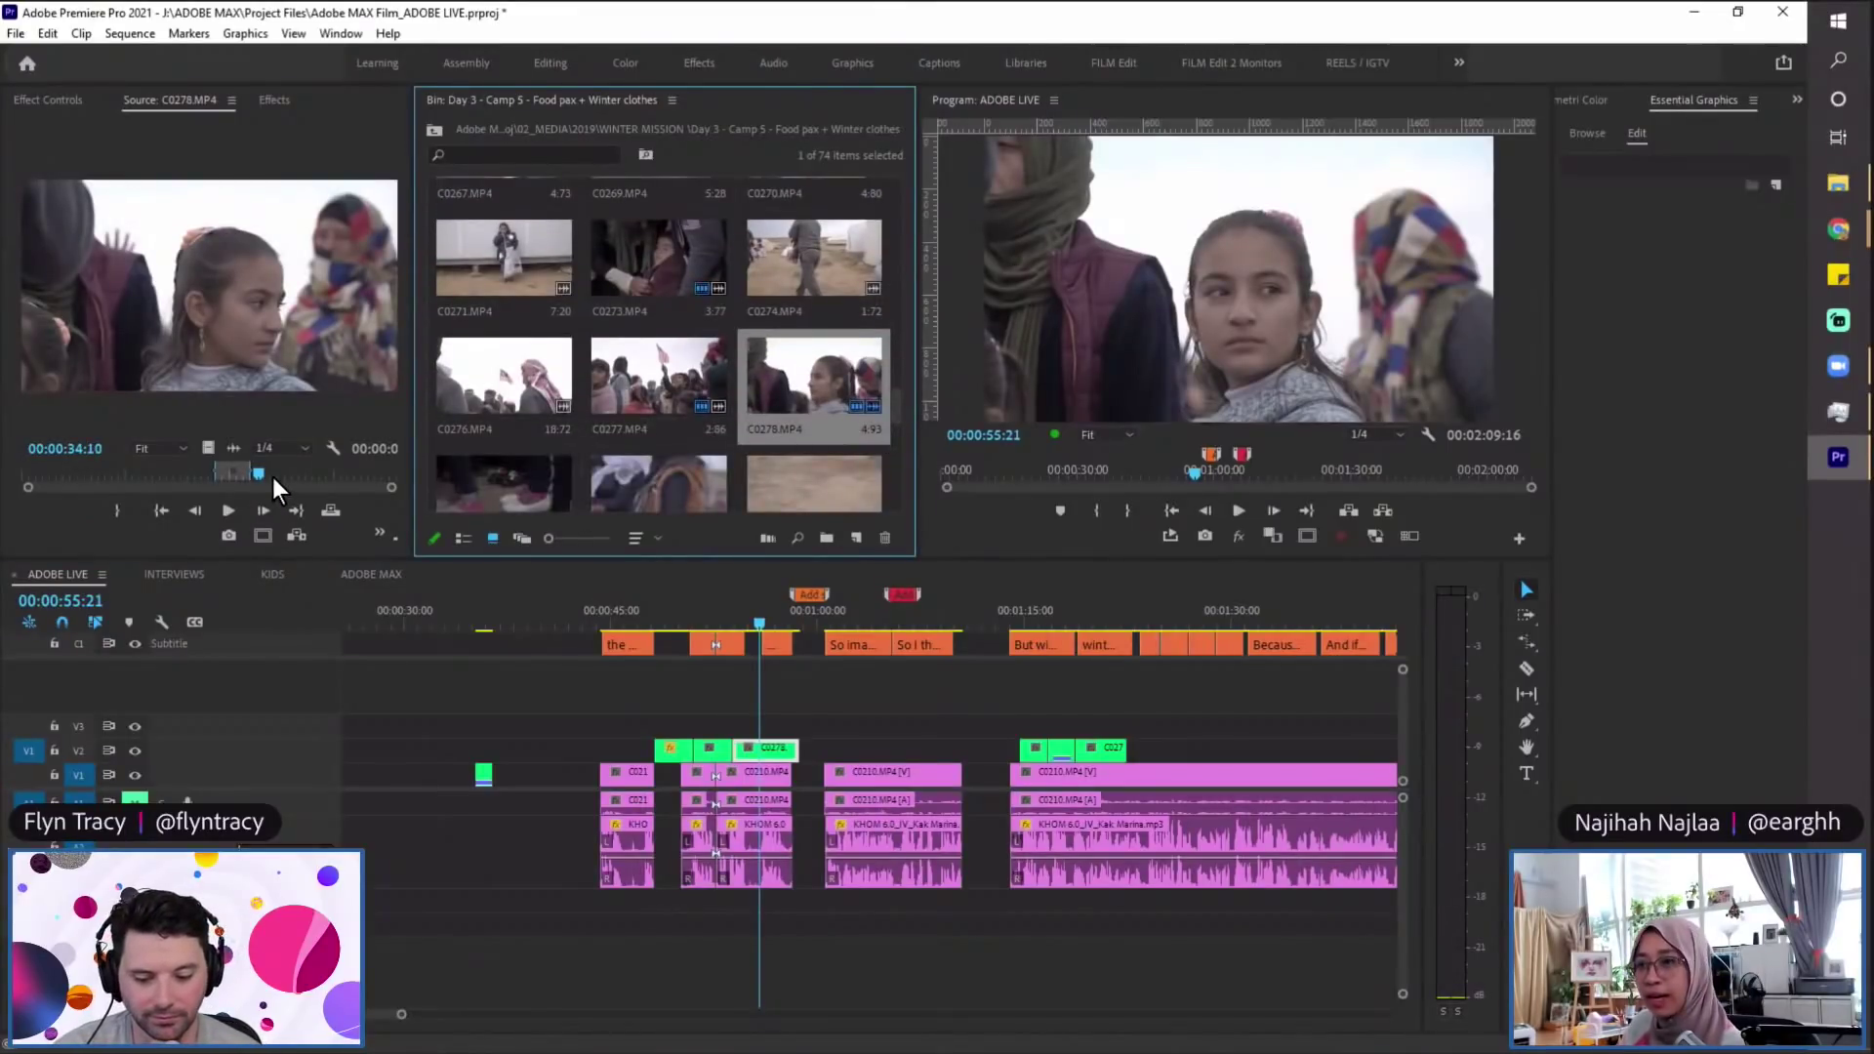
drag(272, 479, 344, 473)
Step: Open C0279.MP4, mark an In point at about 00:00:08:80, and review the clip onward to about 00:00:22
double_click(473, 481)
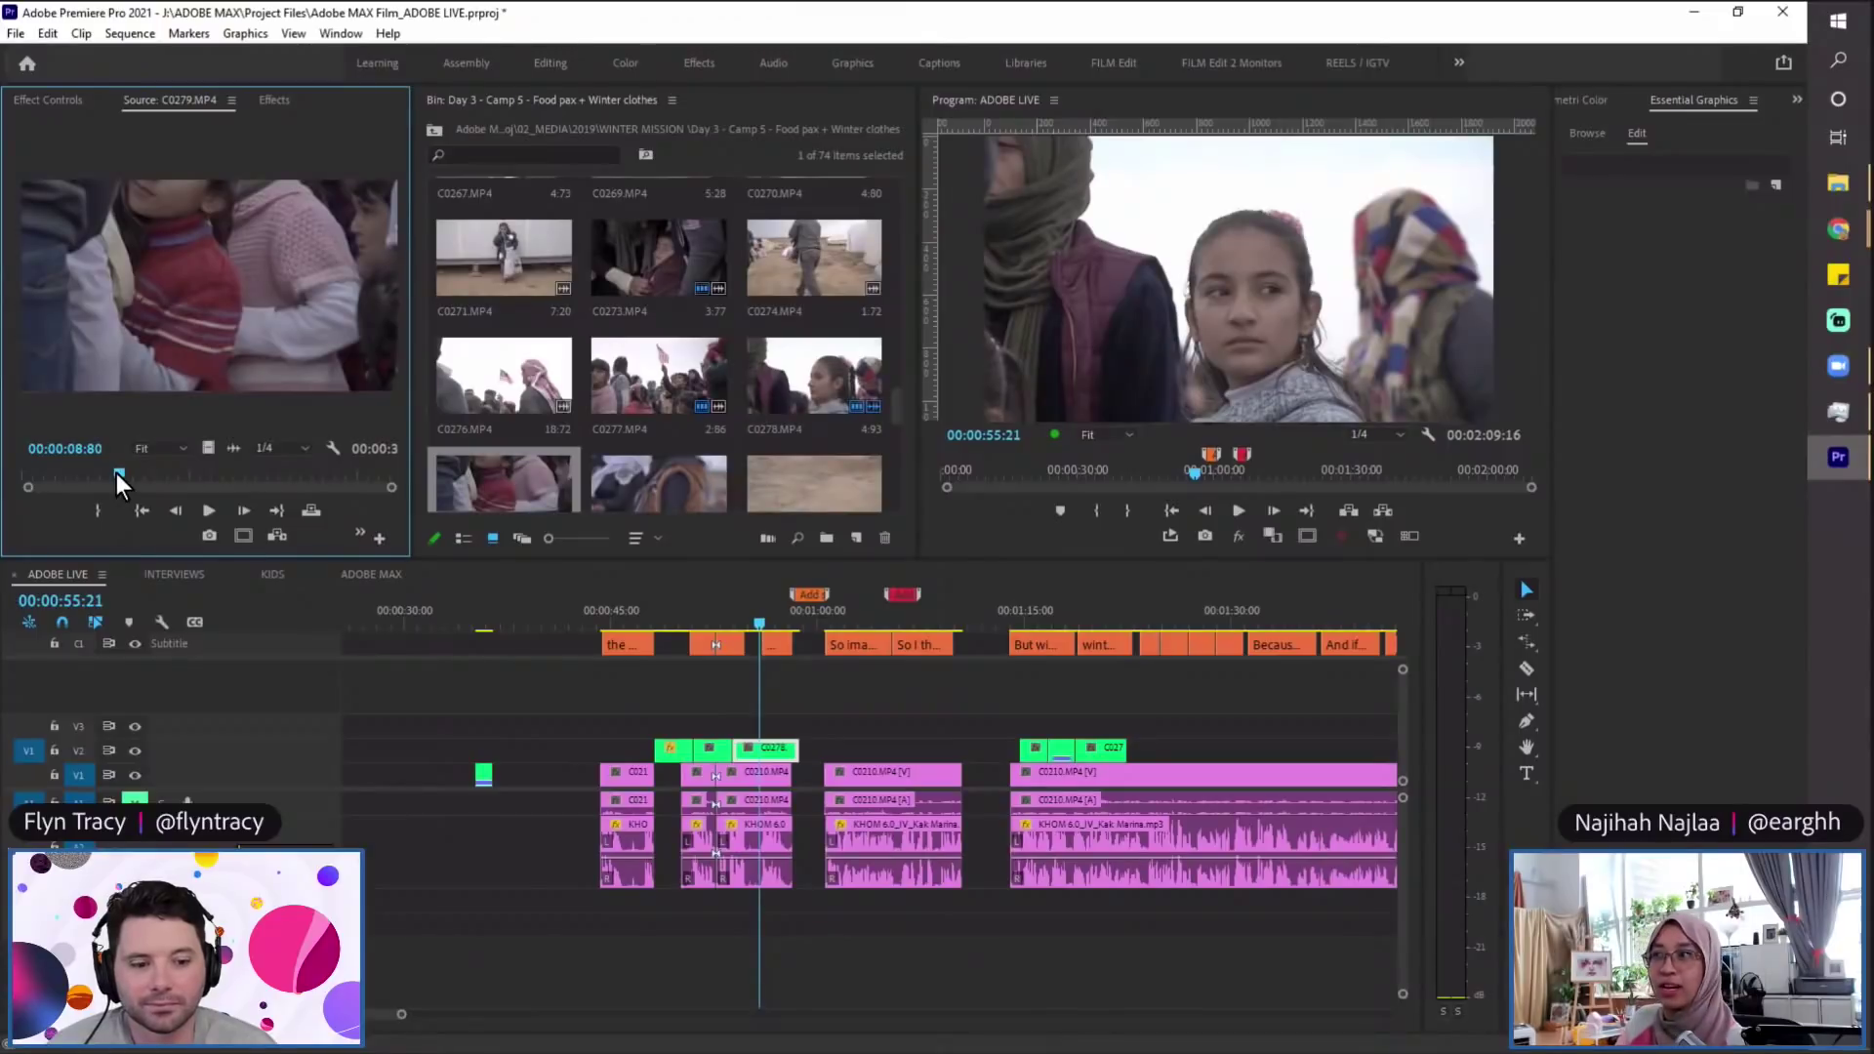
key(space)
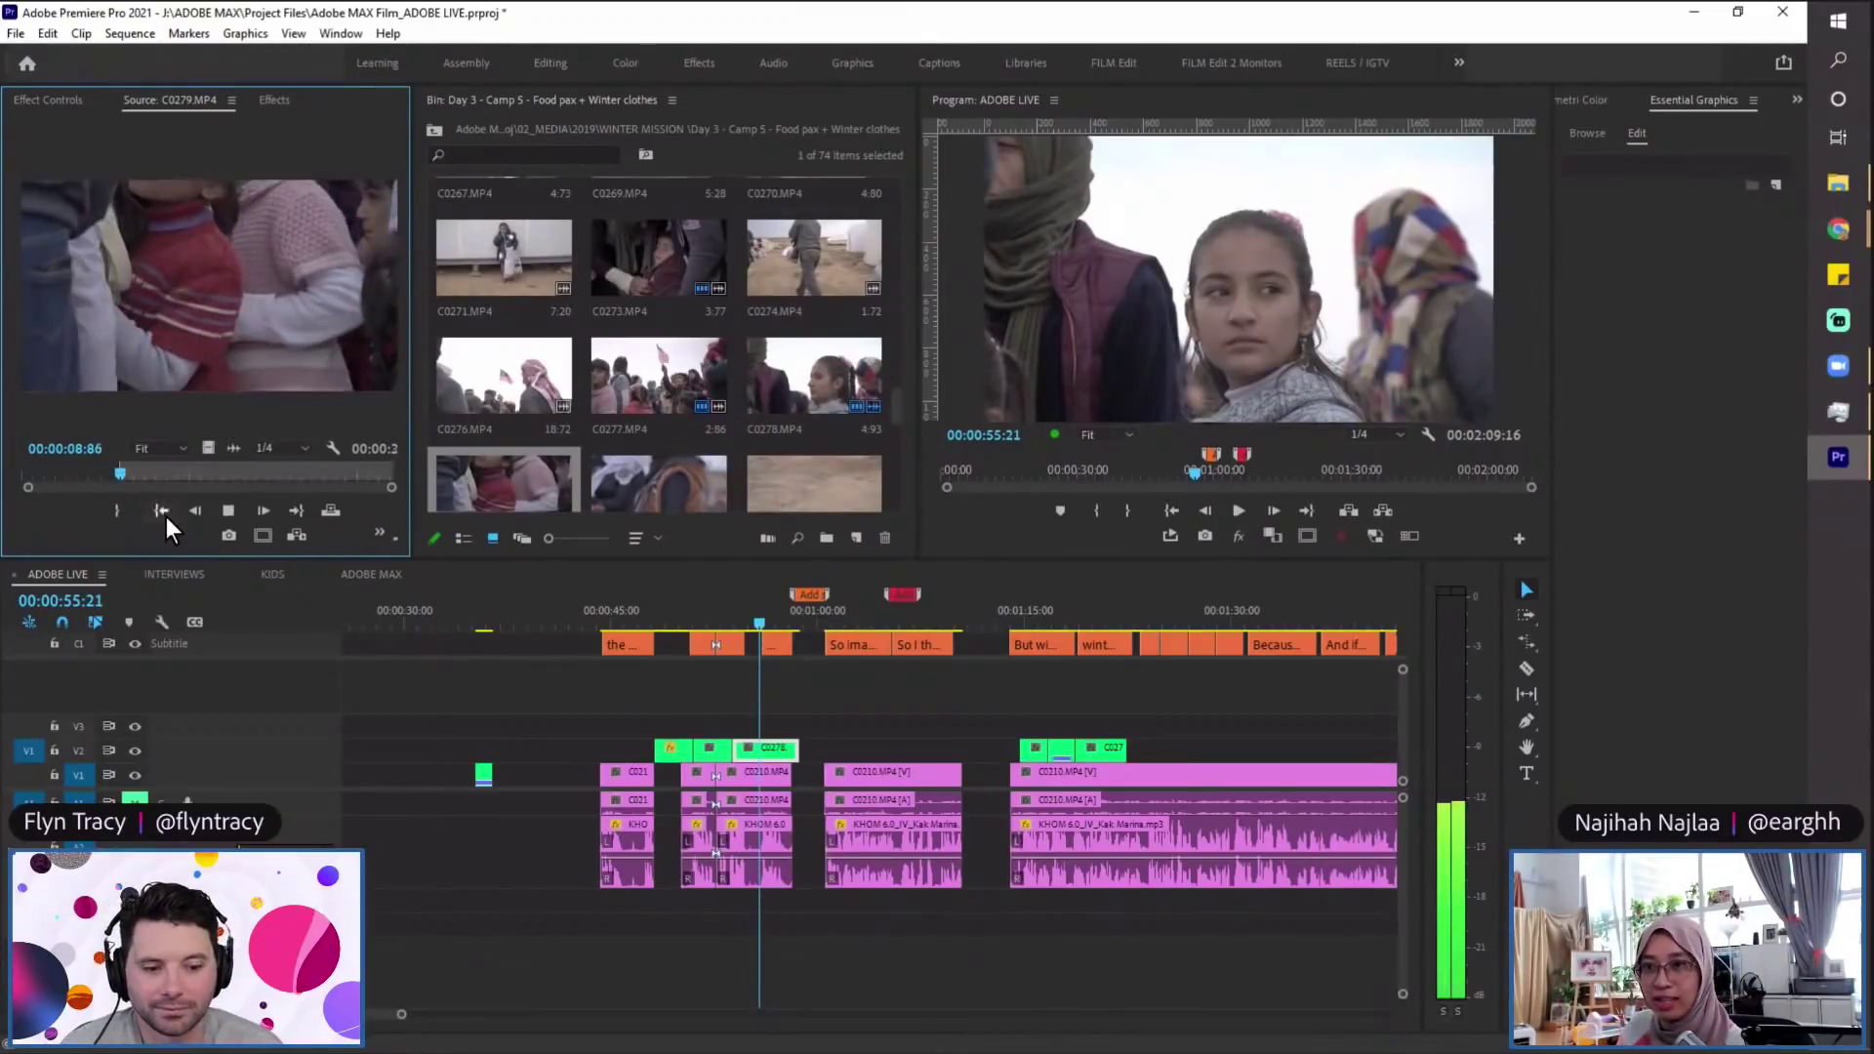
drag(157, 478, 195, 471)
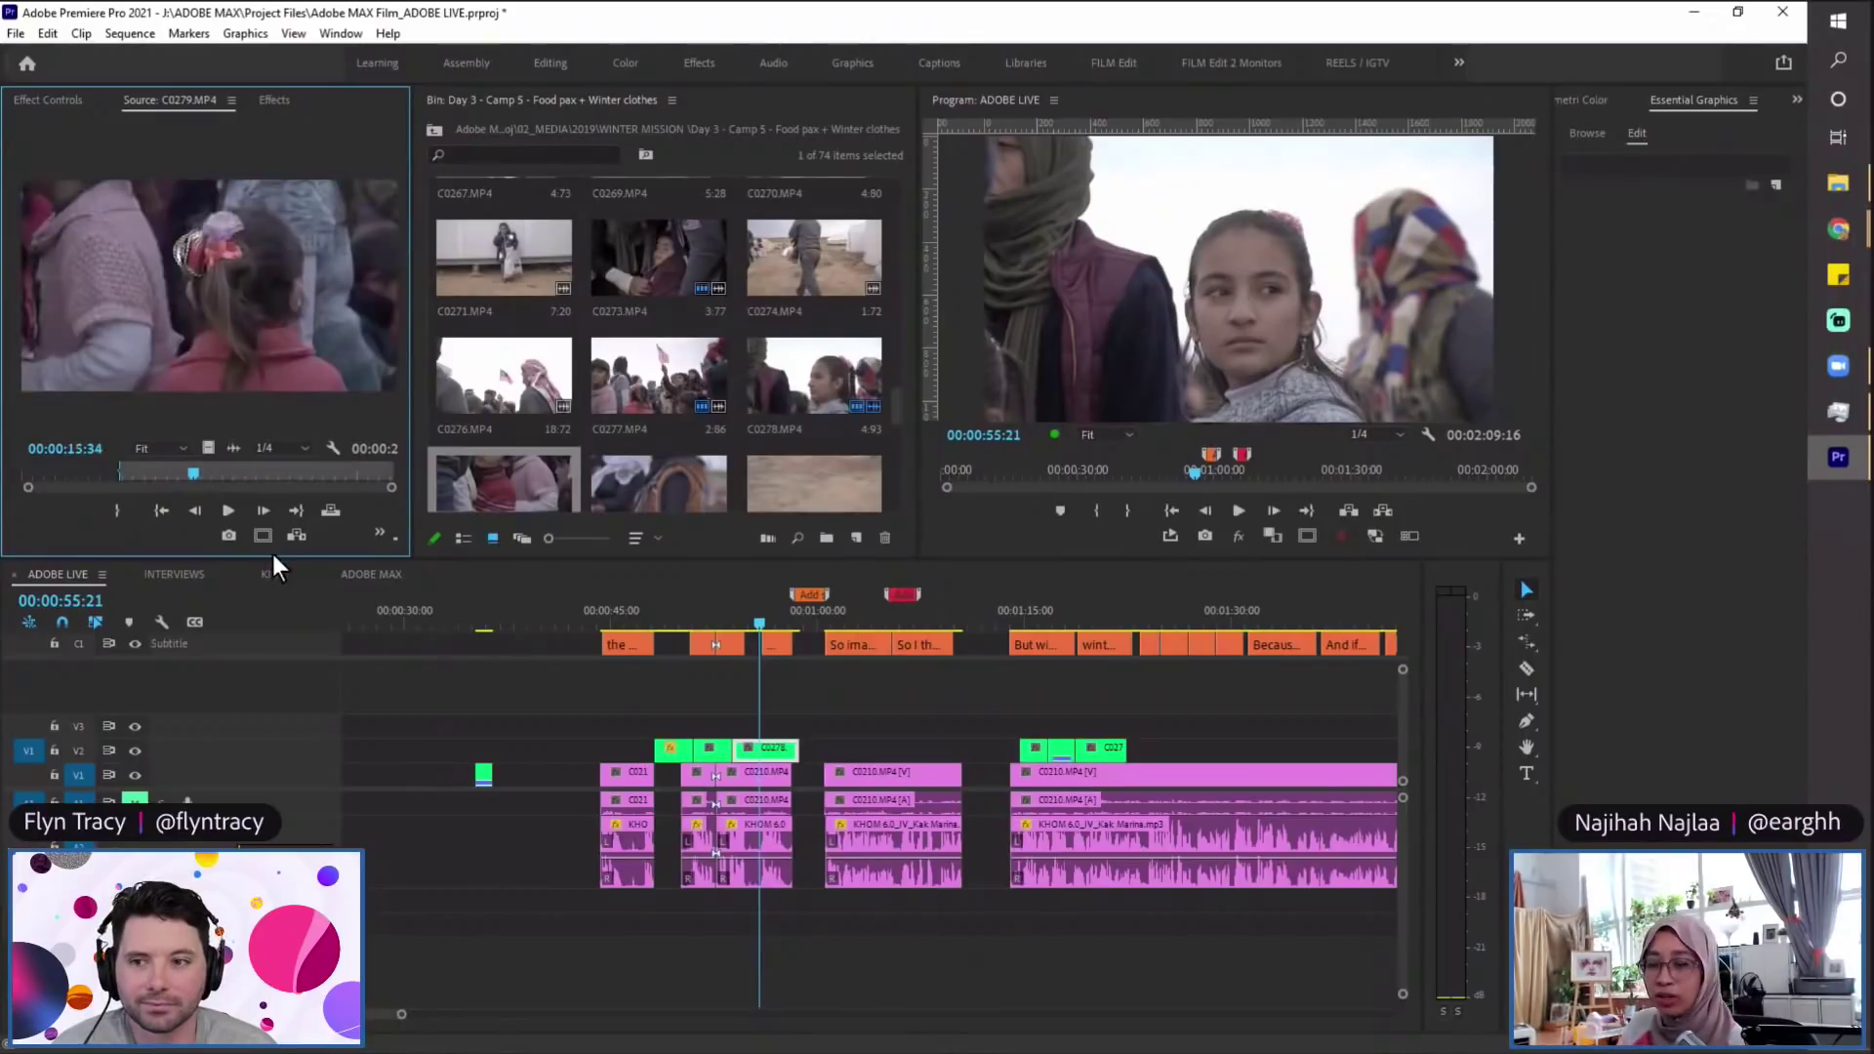
key(l)
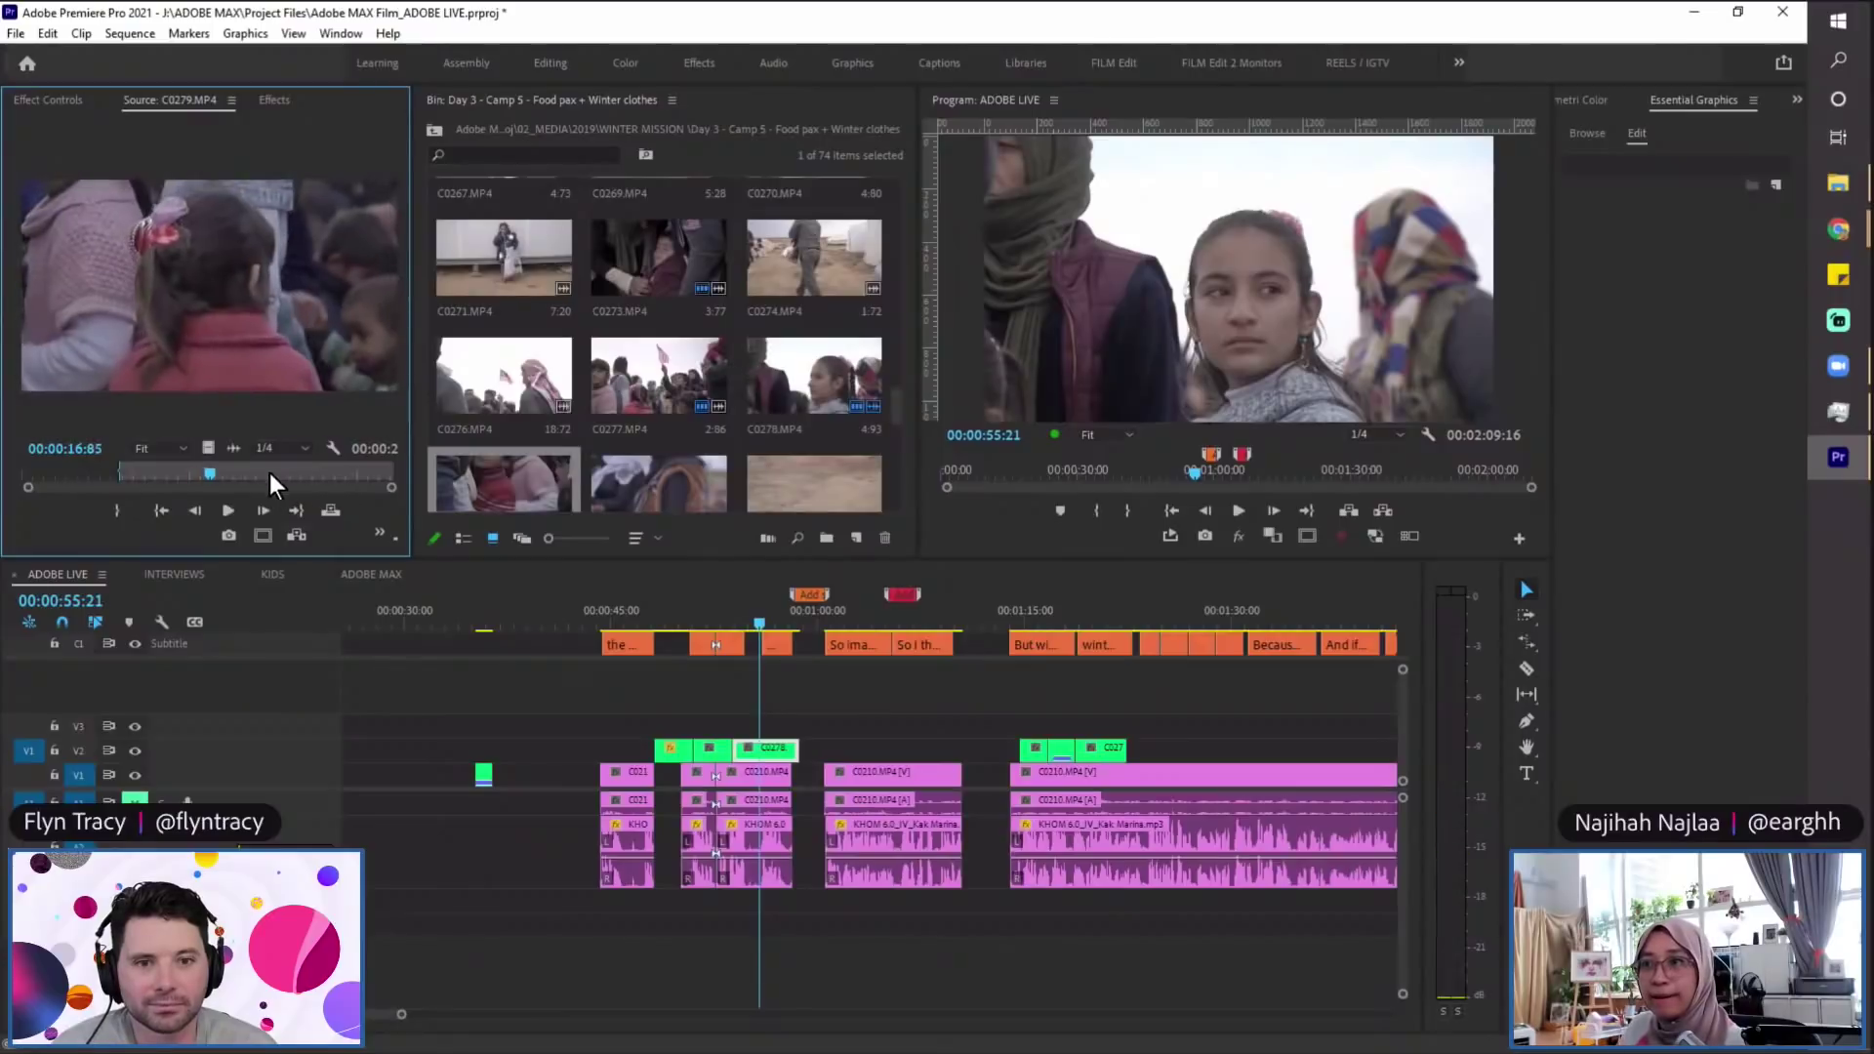
key(space)
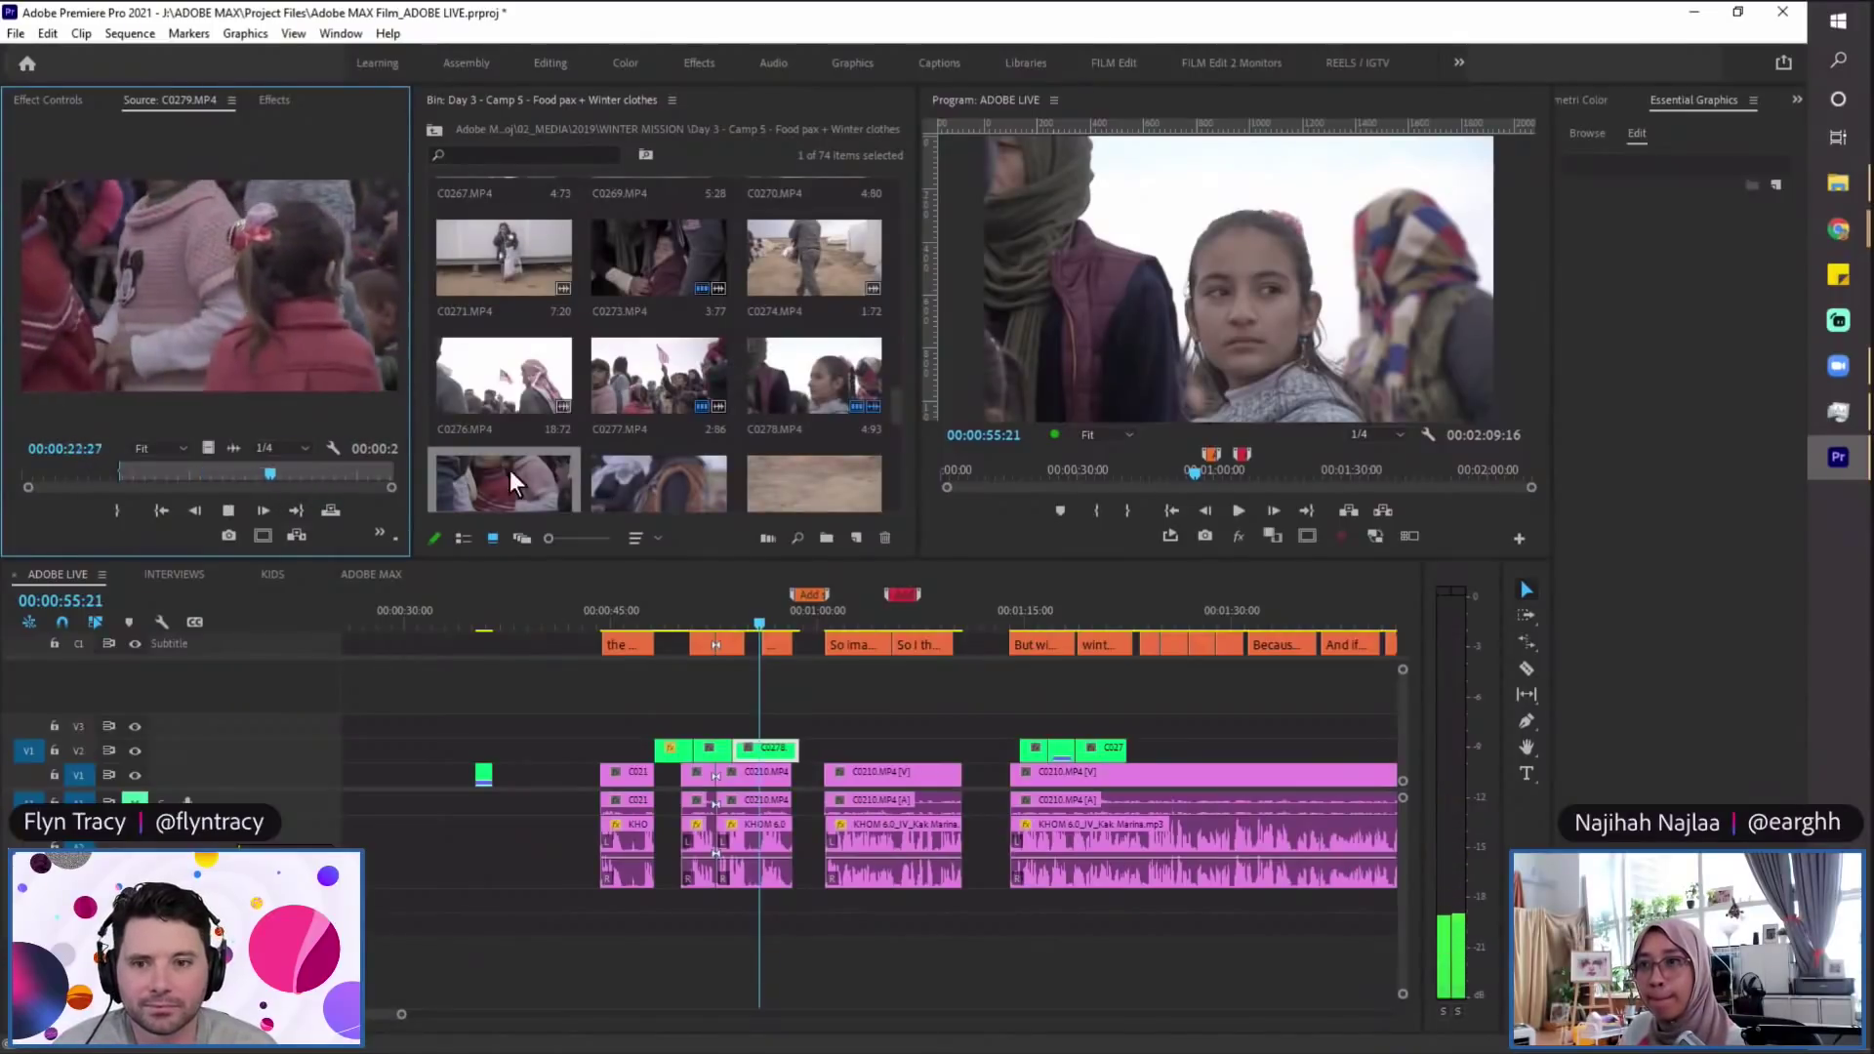
Step: Open C0280.MP4 and play its opening, and check the sequence's flag-waving B-roll at about 00:01:17:17
double_click(625, 474)
key(space)
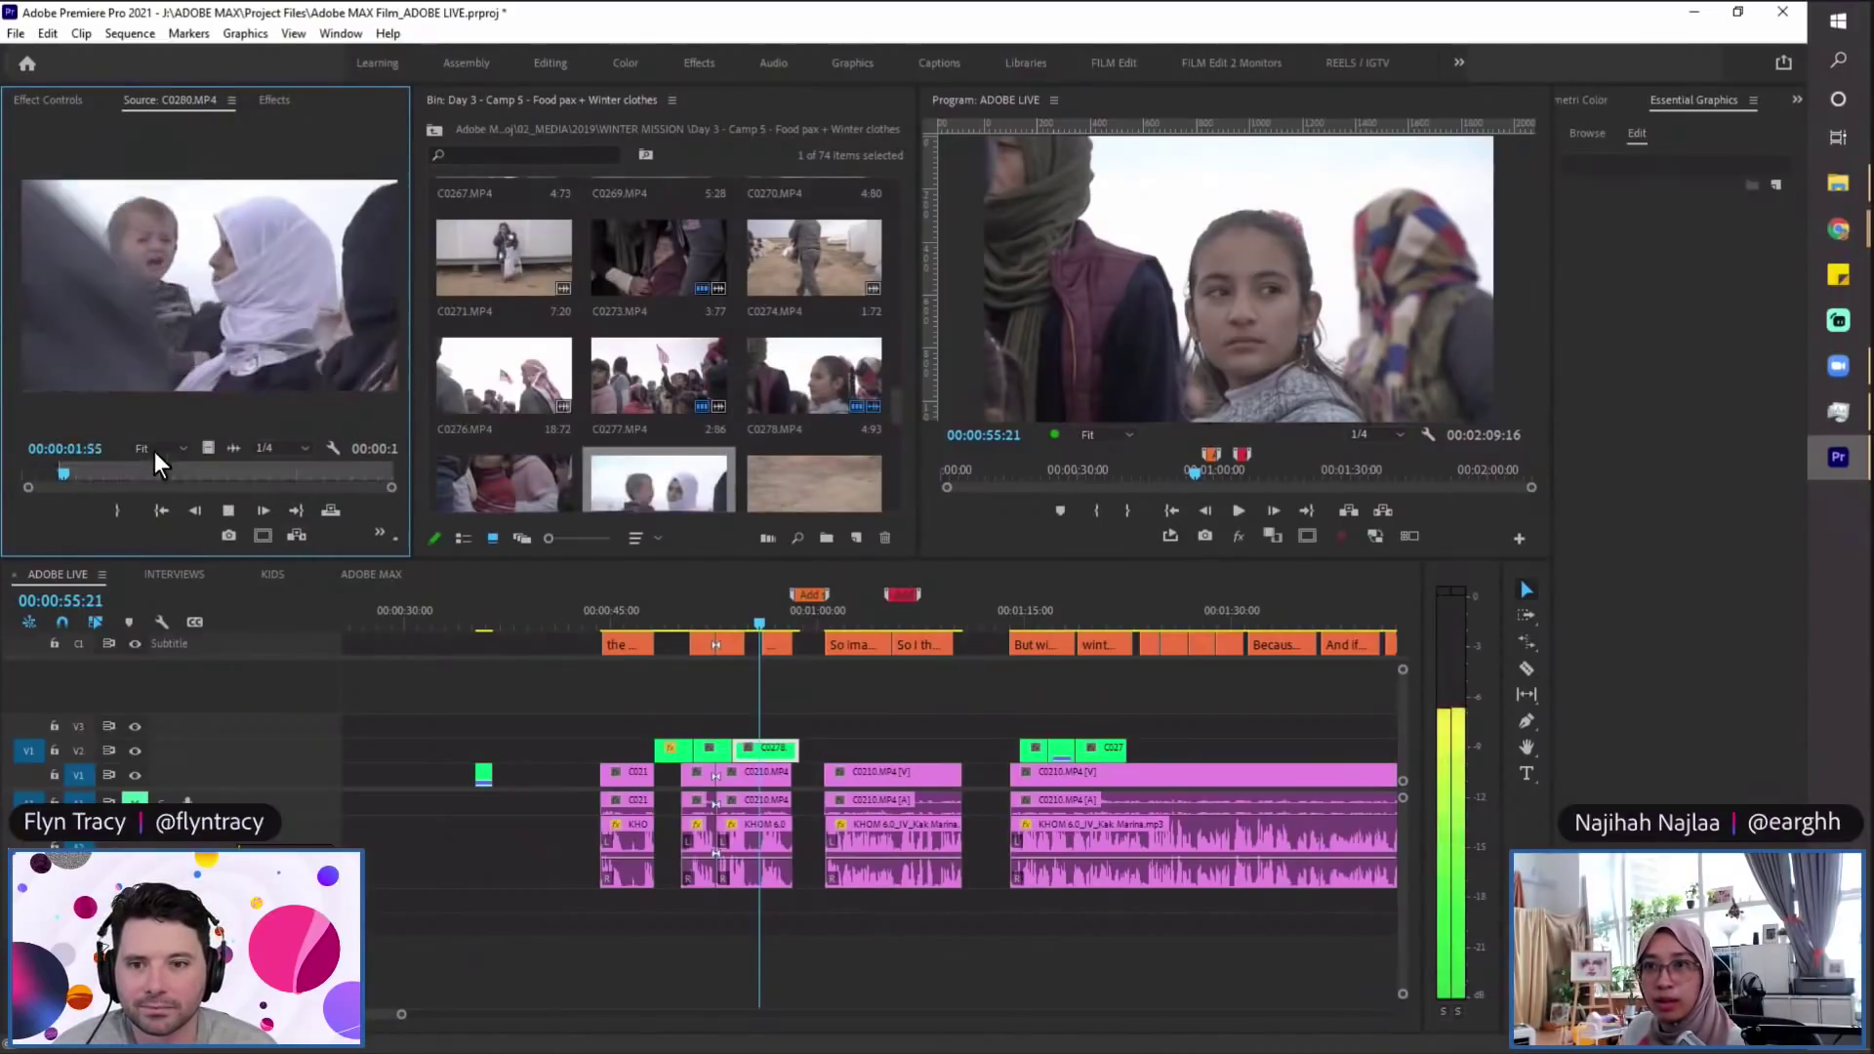
click(30, 476)
scroll(532, 645, down, 3)
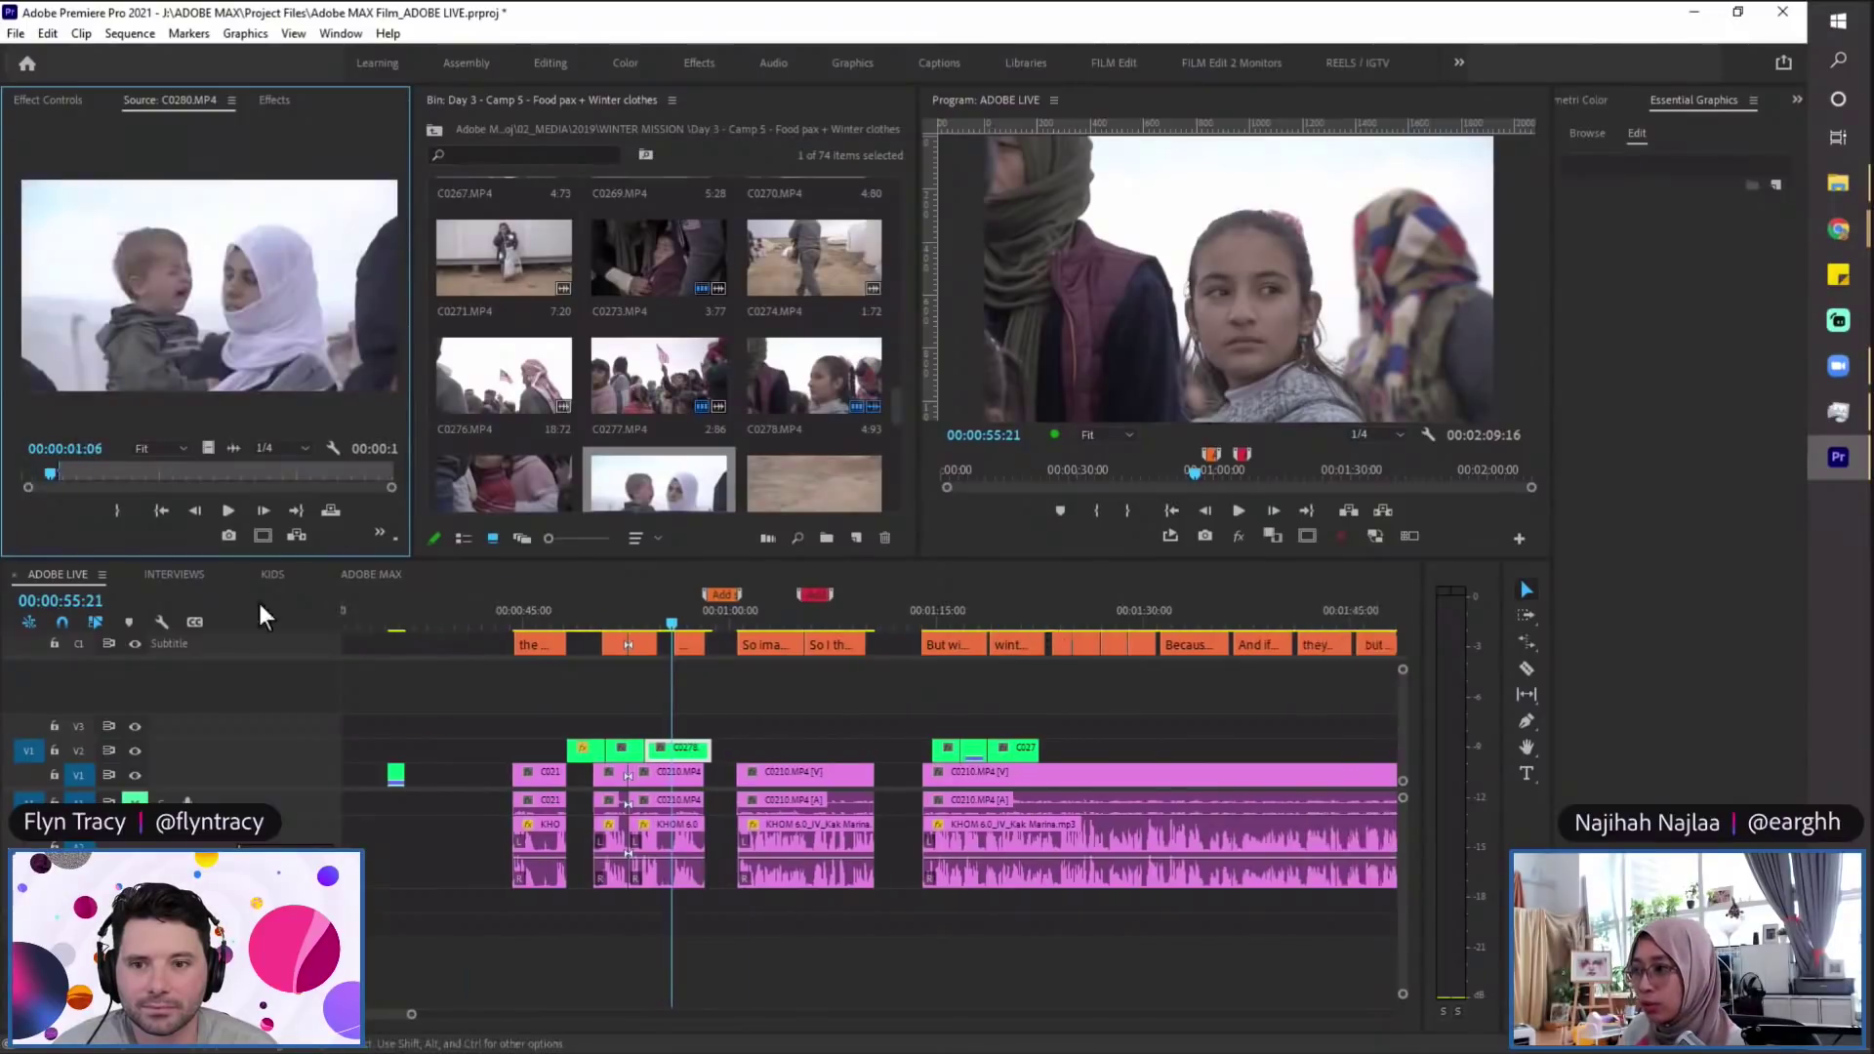
click(767, 621)
key(Right)
key(Right)
key(Right)
Step: Mark a section about 2.5 seconds long near the start of C0280.MP4, showing the crying child and woman
click(61, 471)
key(space)
key(o)
key(space)
click(37, 474)
key(i)
key(space)
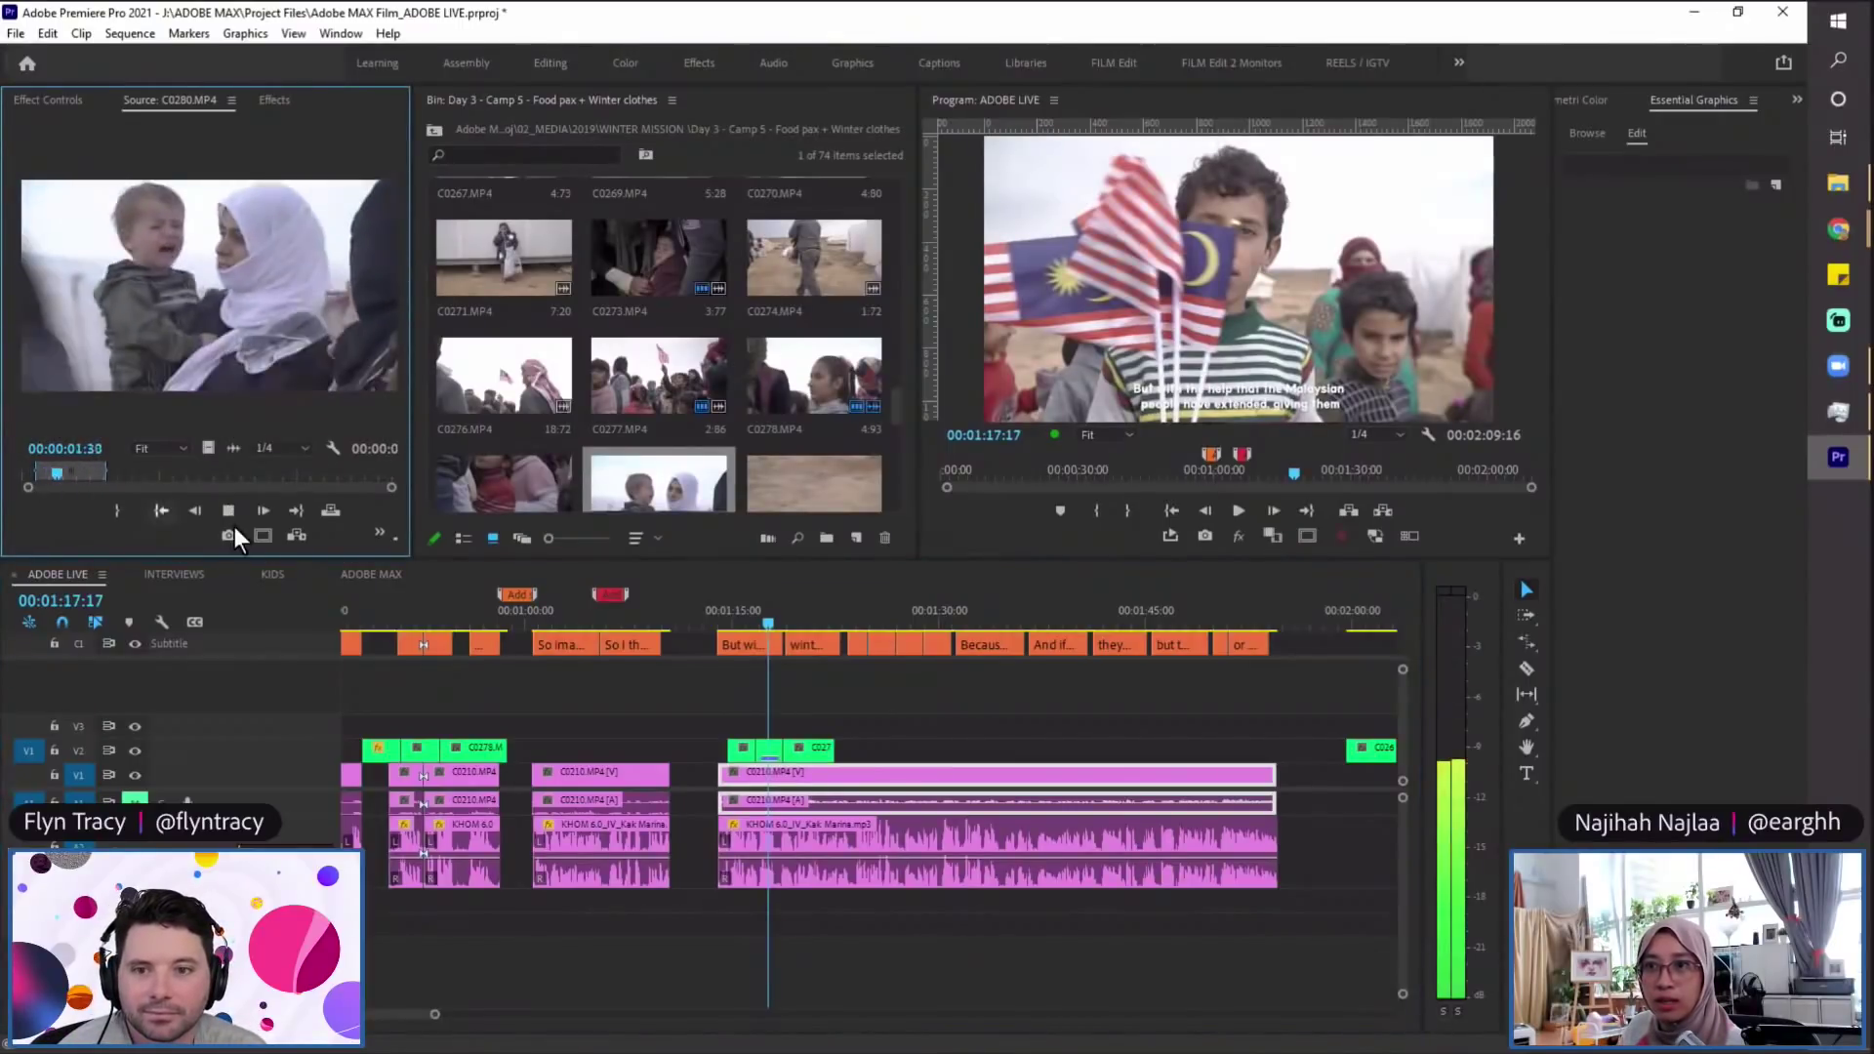
key(space)
click(41, 472)
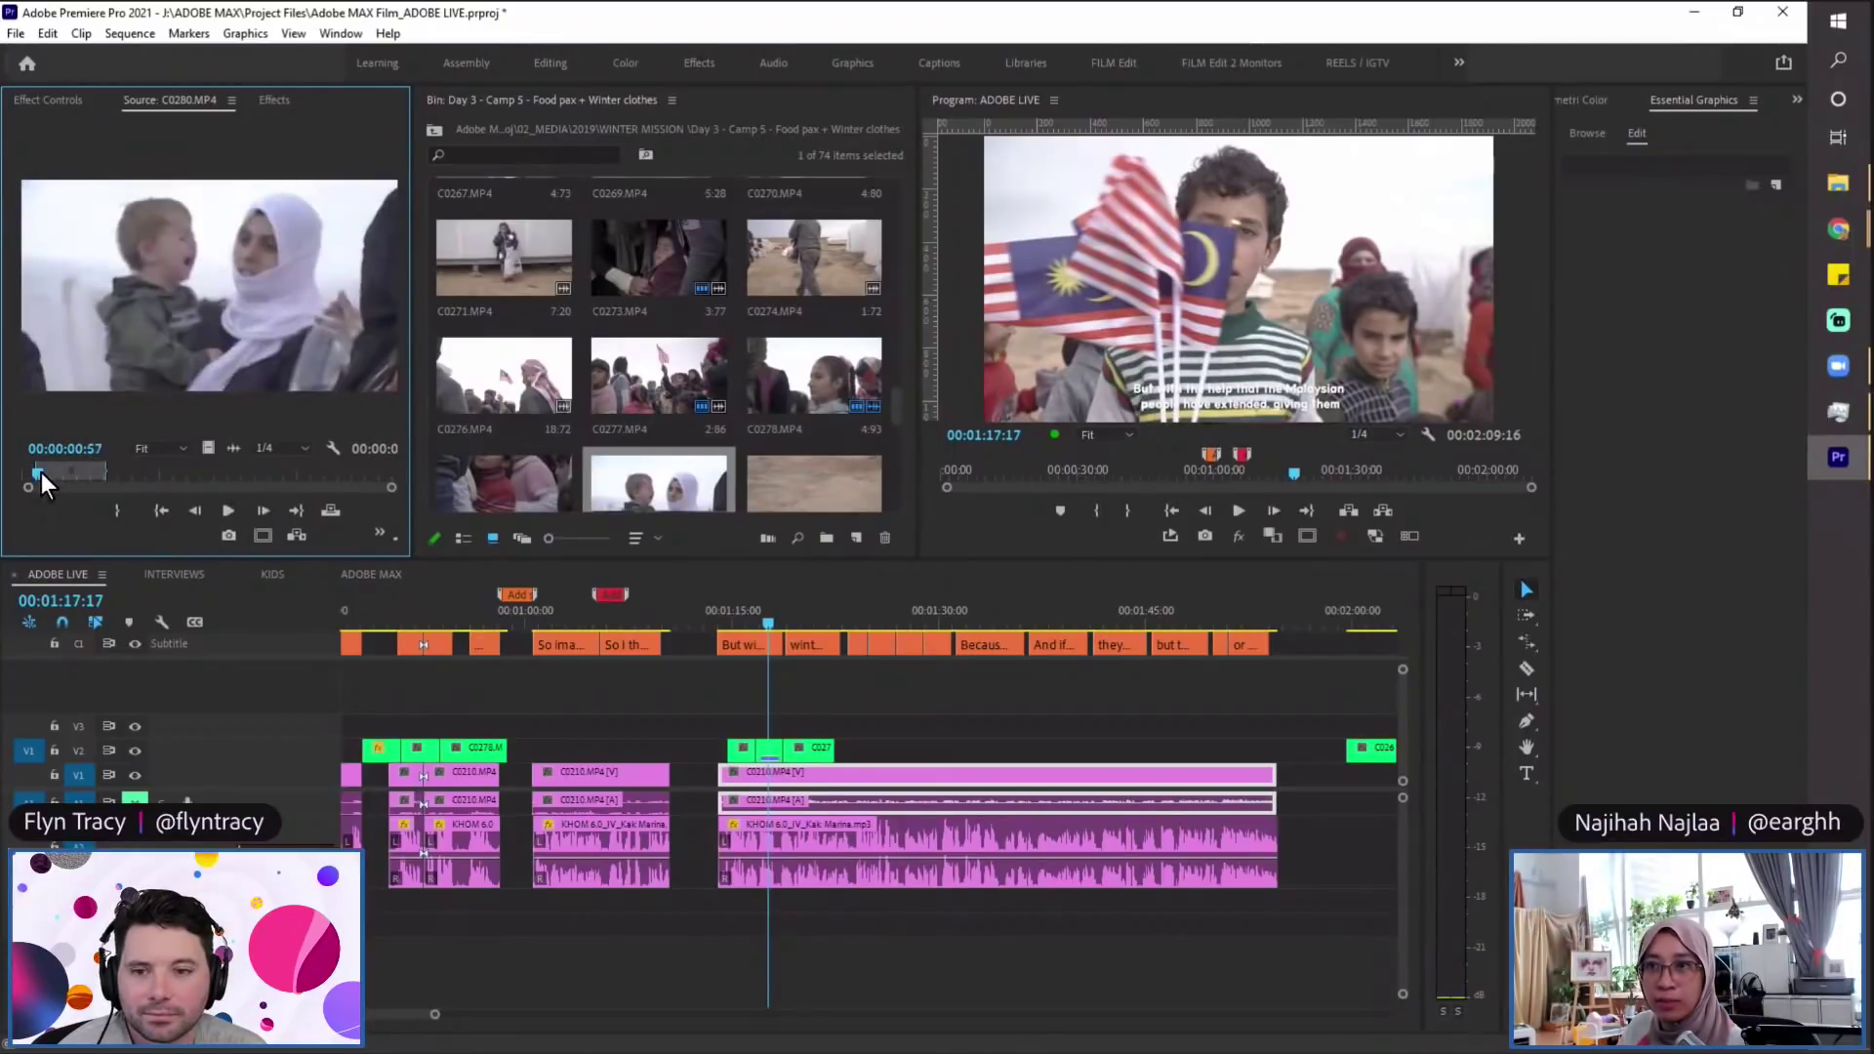
drag(33, 473, 46, 473)
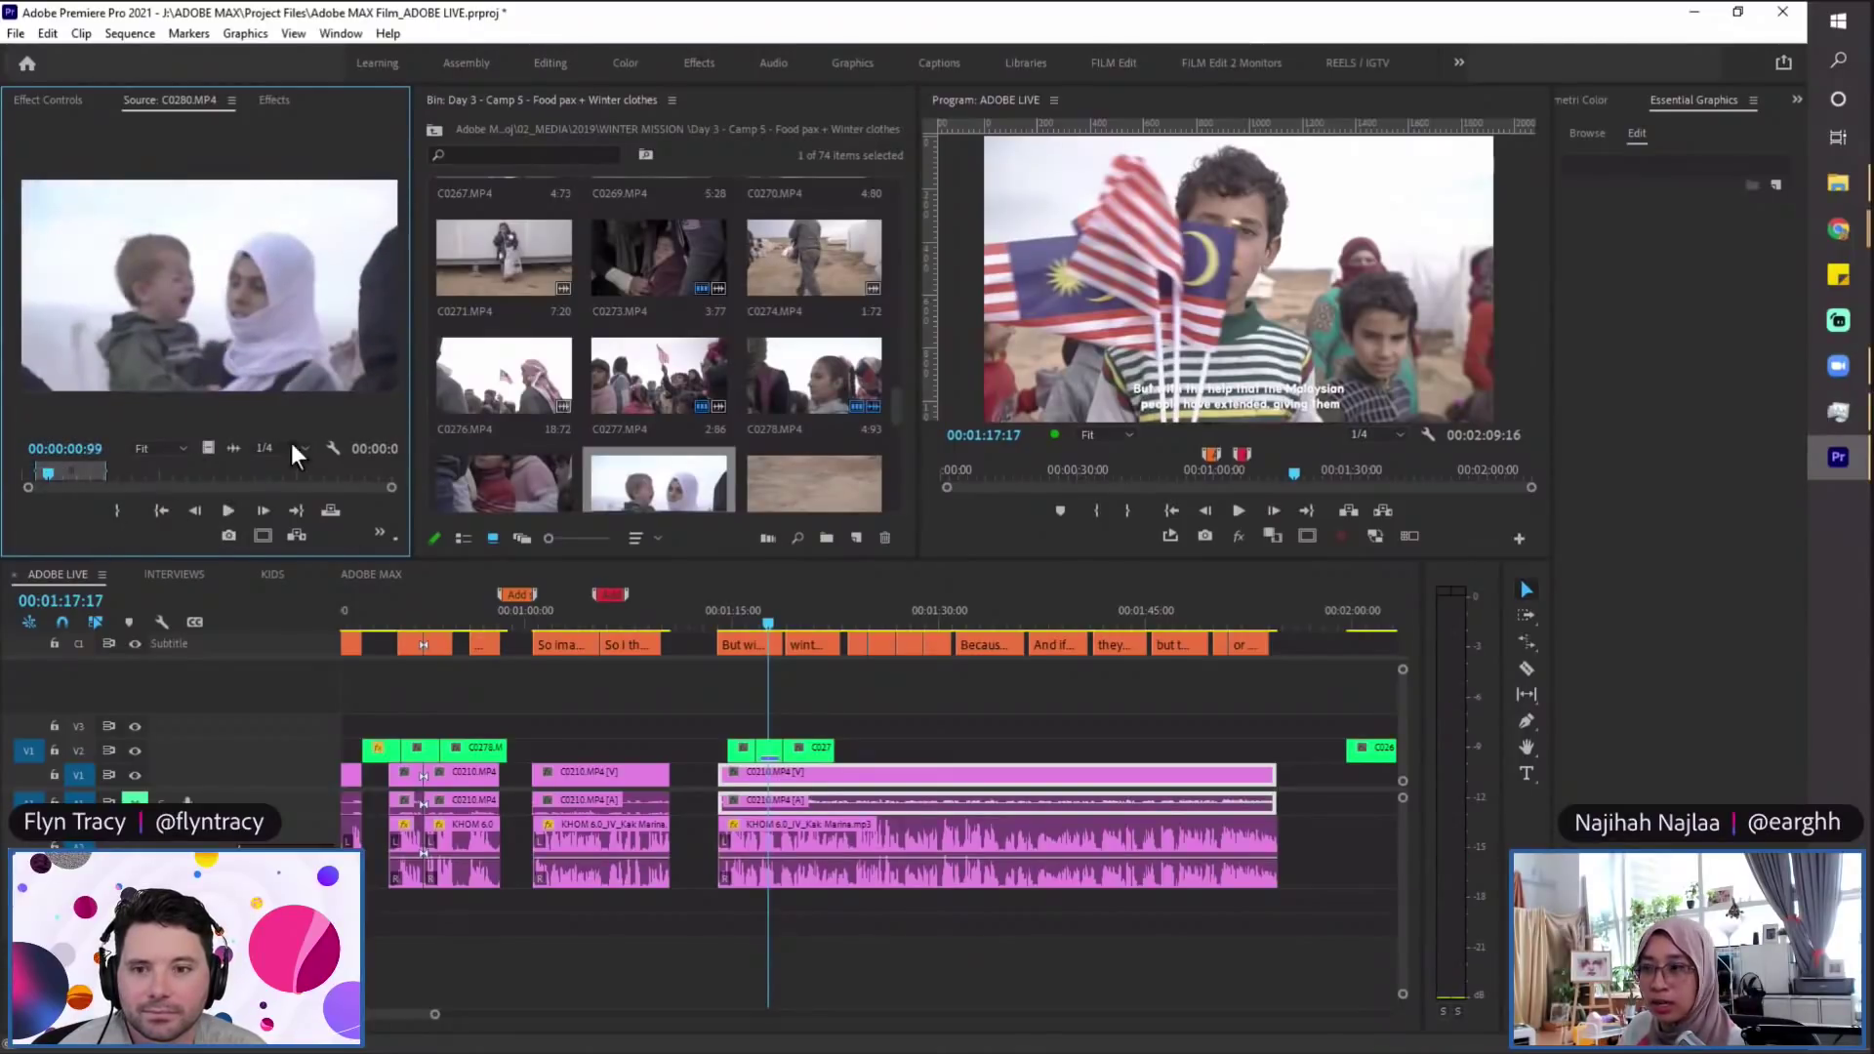
Step: Place the C0280.MP4 section with audio at about 00:01:10, video on V3, and trim the video start about 0.4 seconds so its sound leads
click(769, 616)
key(=)
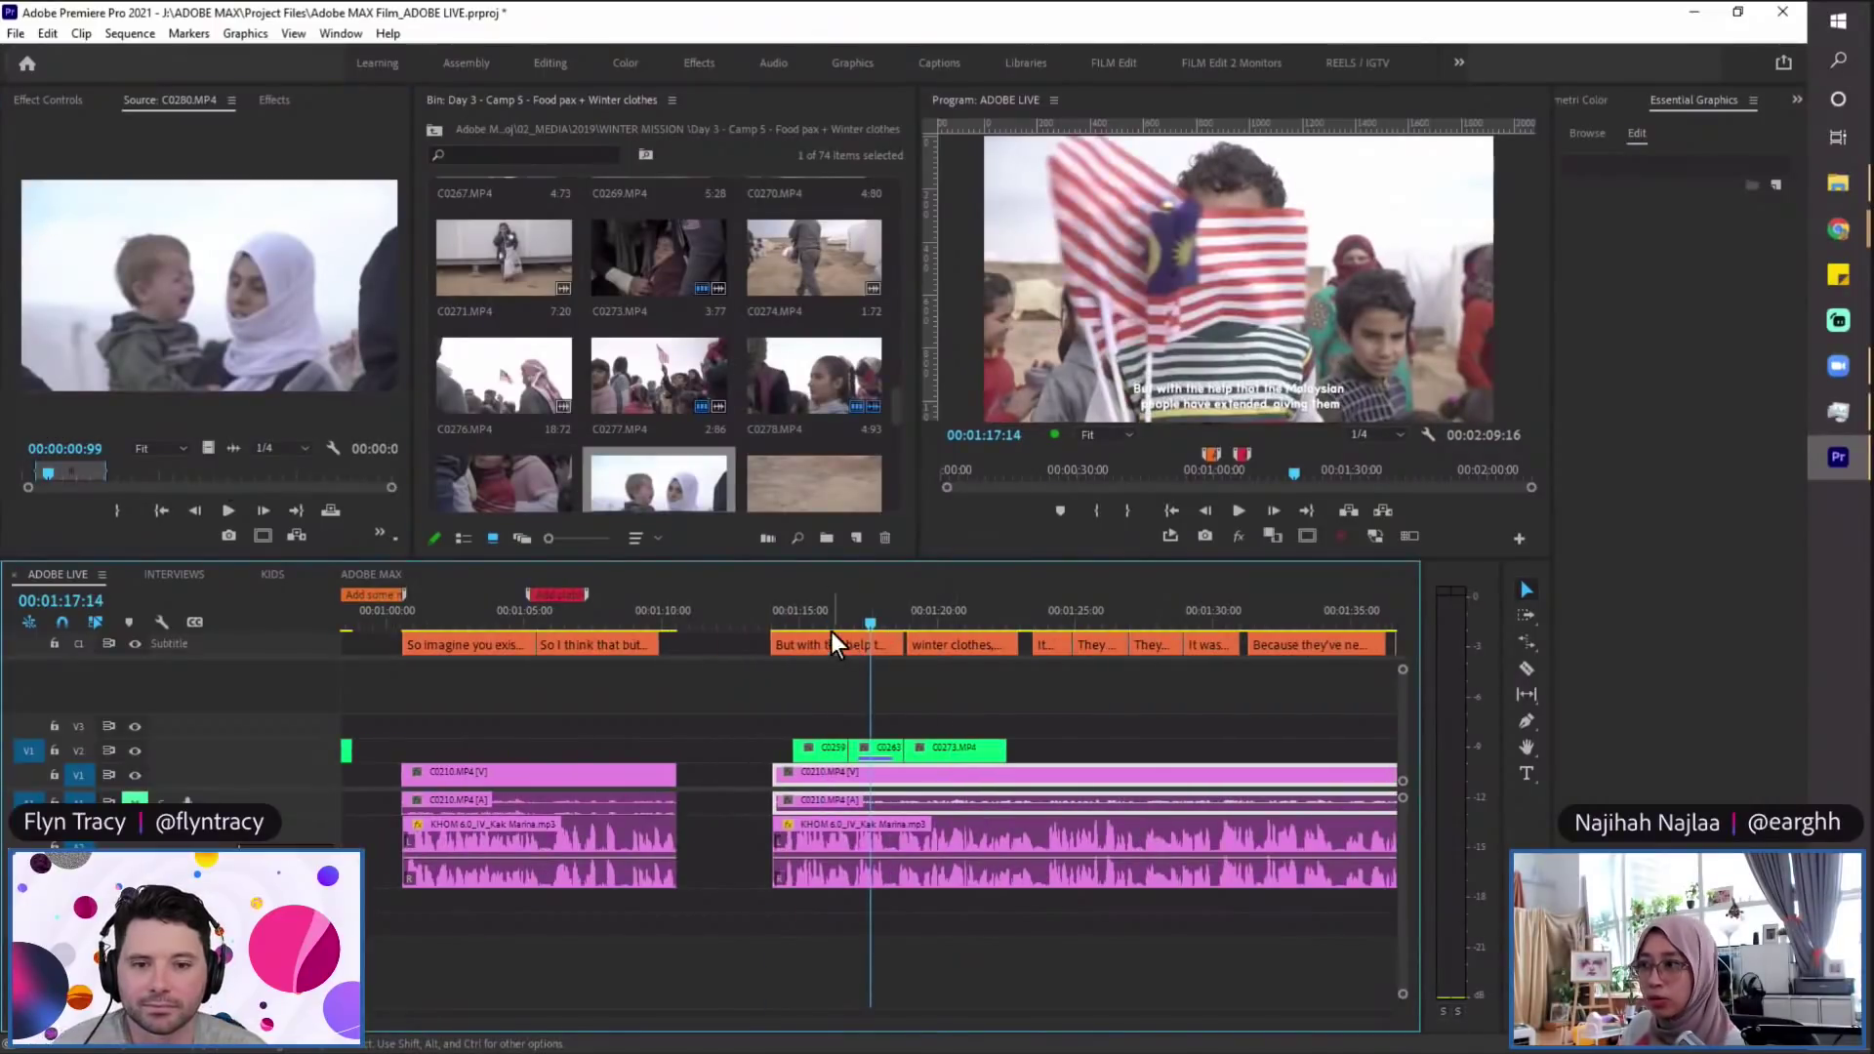
click(806, 614)
drag(844, 606, 616, 651)
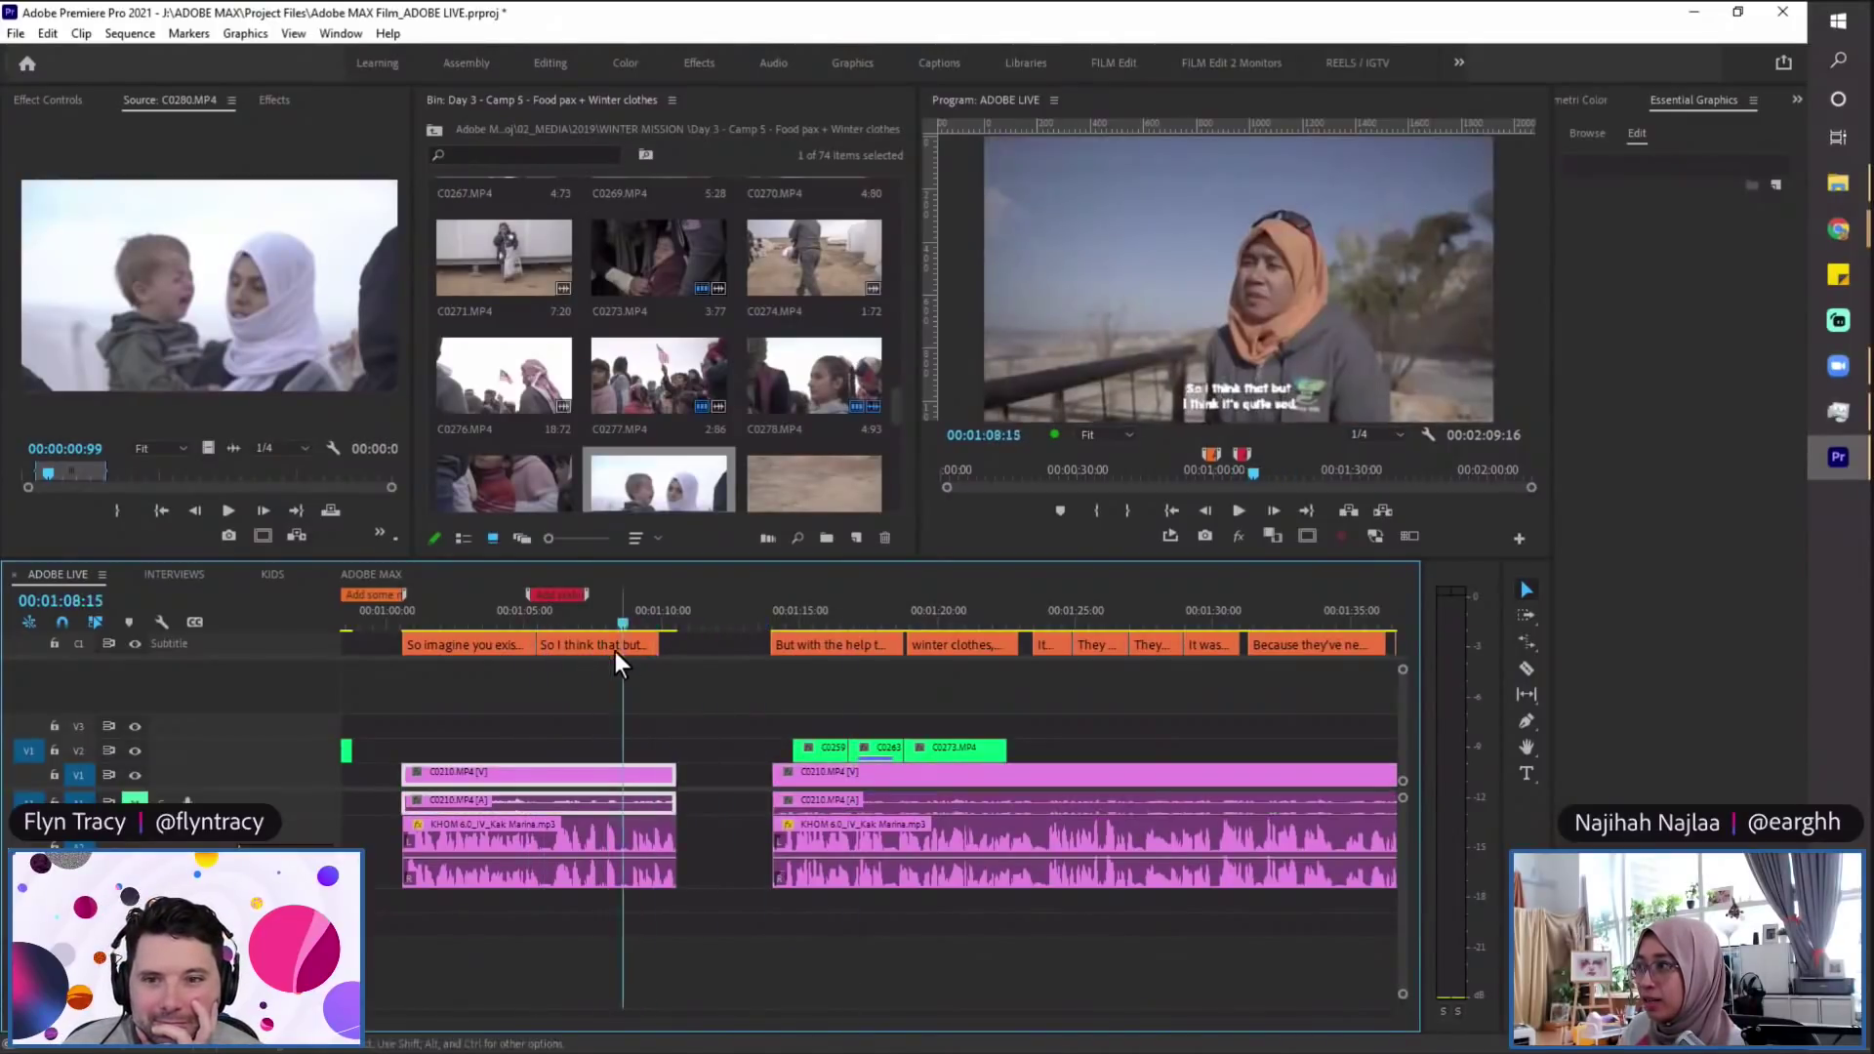
drag(224, 314, 732, 899)
drag(728, 724, 711, 724)
key(=)
drag(945, 723, 1009, 735)
key(space)
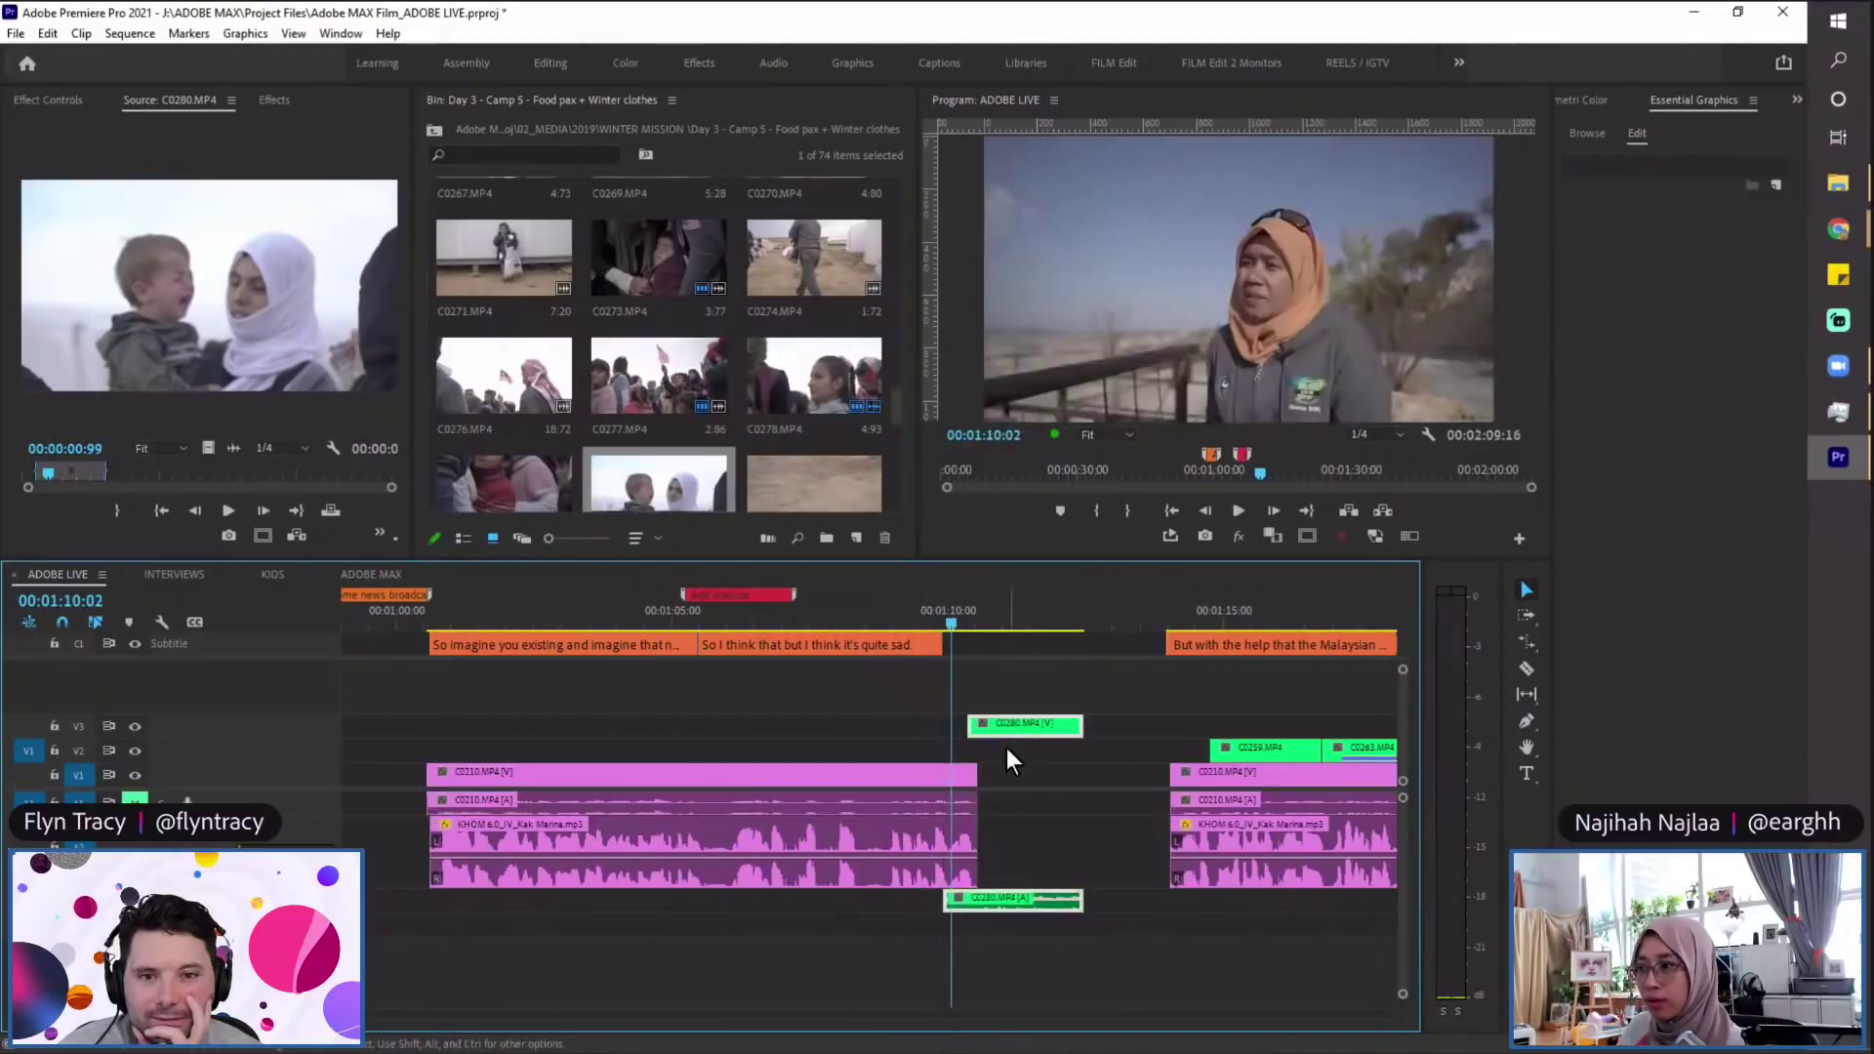
Step: Expand the C0280.MP4 audio track and add an Exponential Fade about 0.75 seconds long at the audio's start
double_click(293, 903)
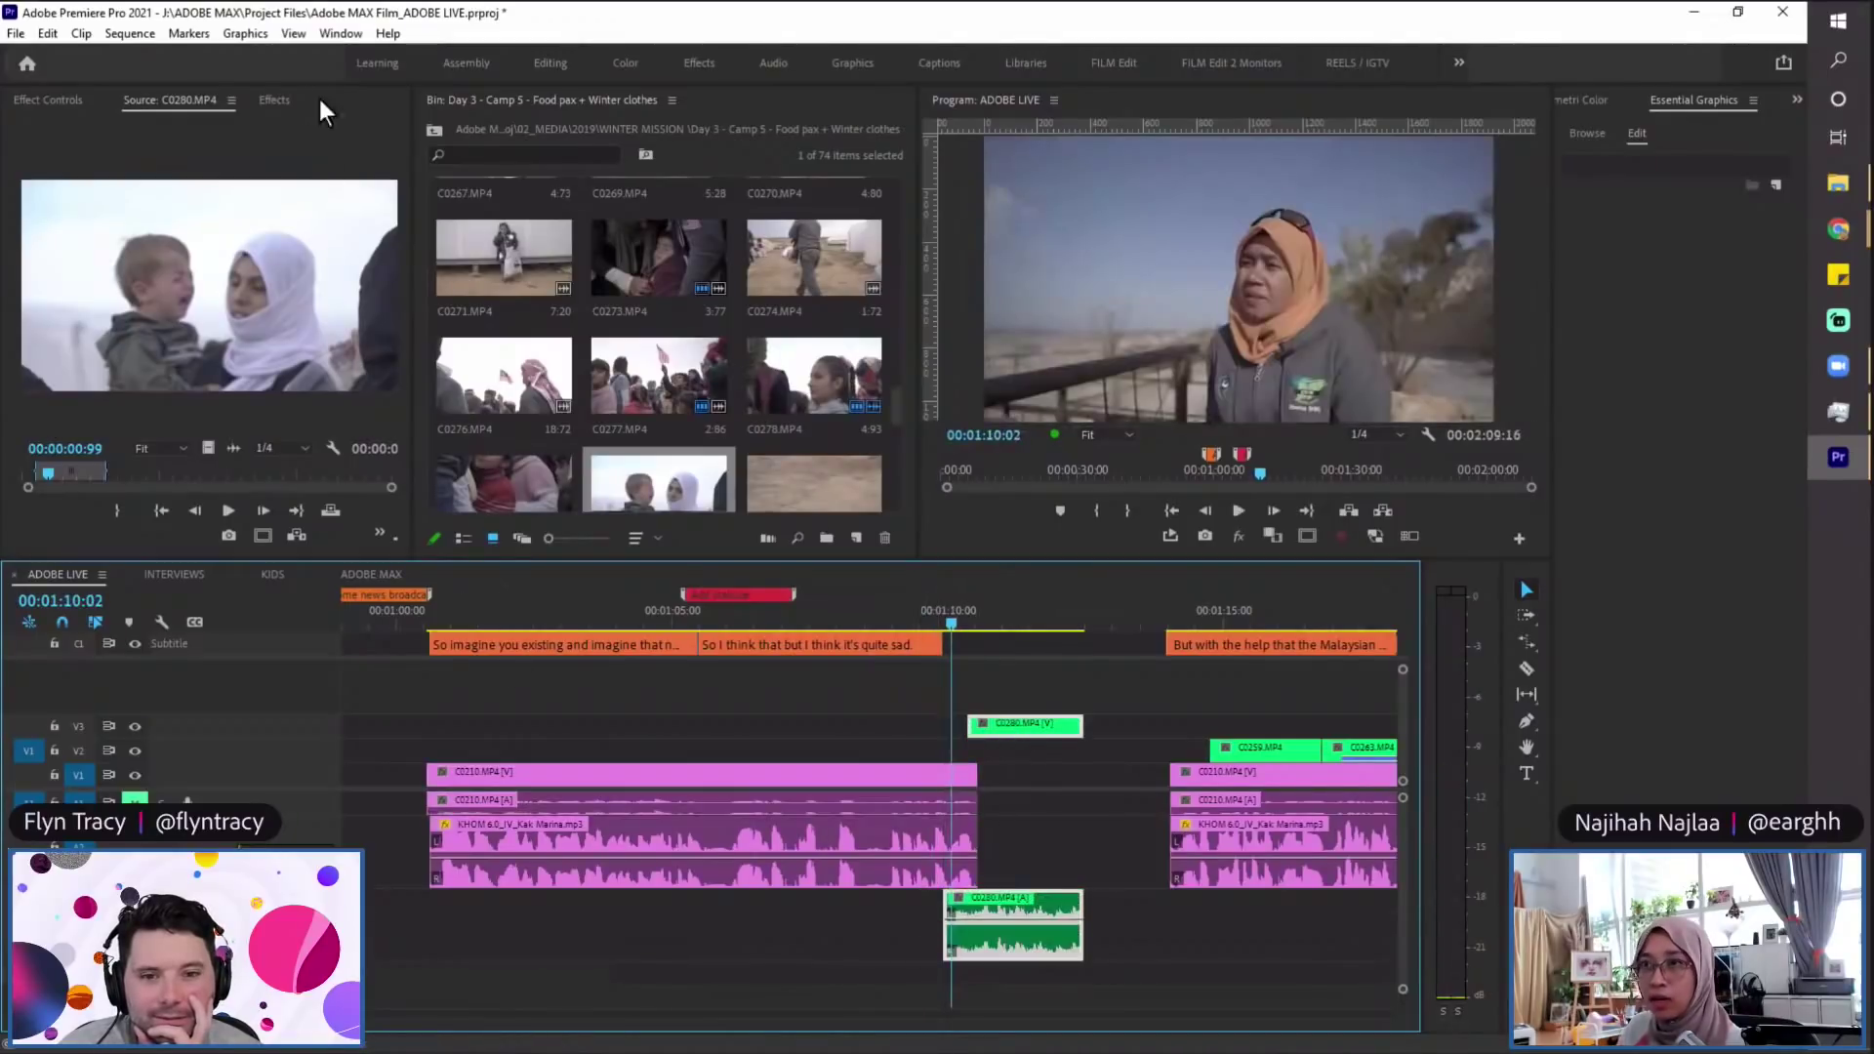
click(278, 100)
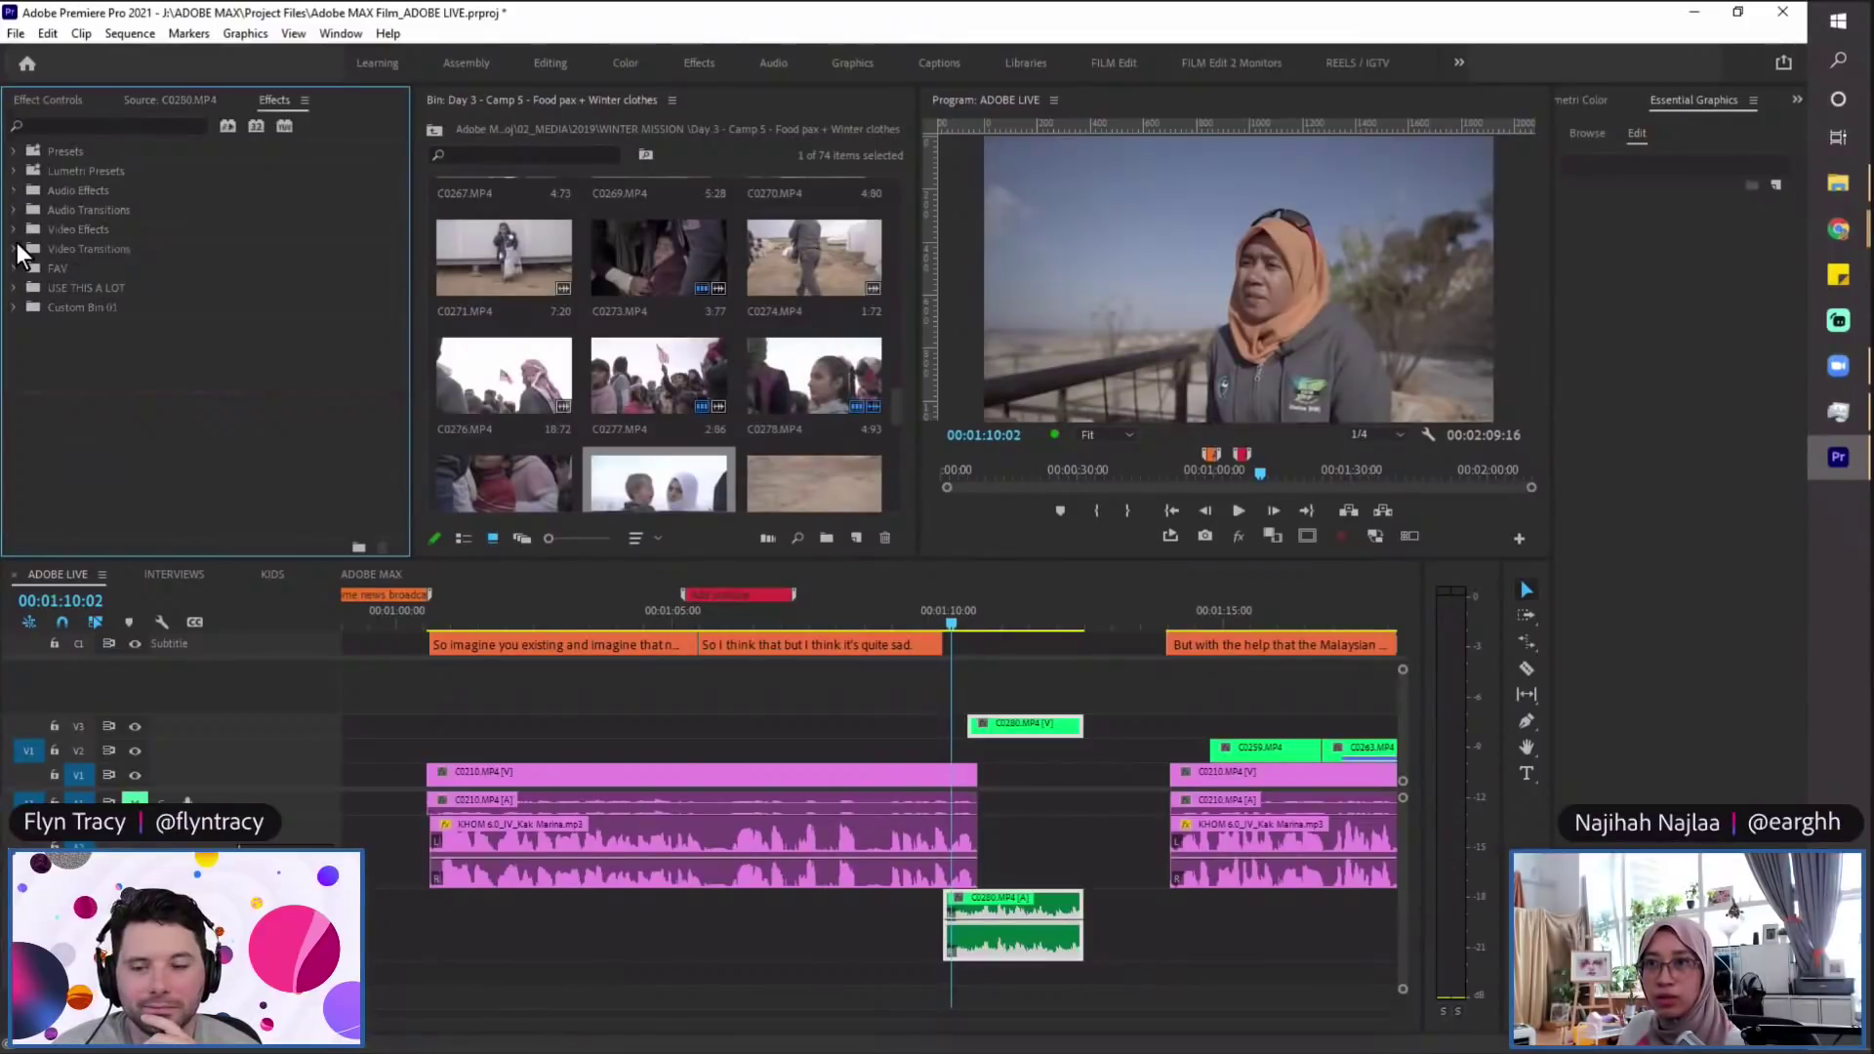
click(14, 210)
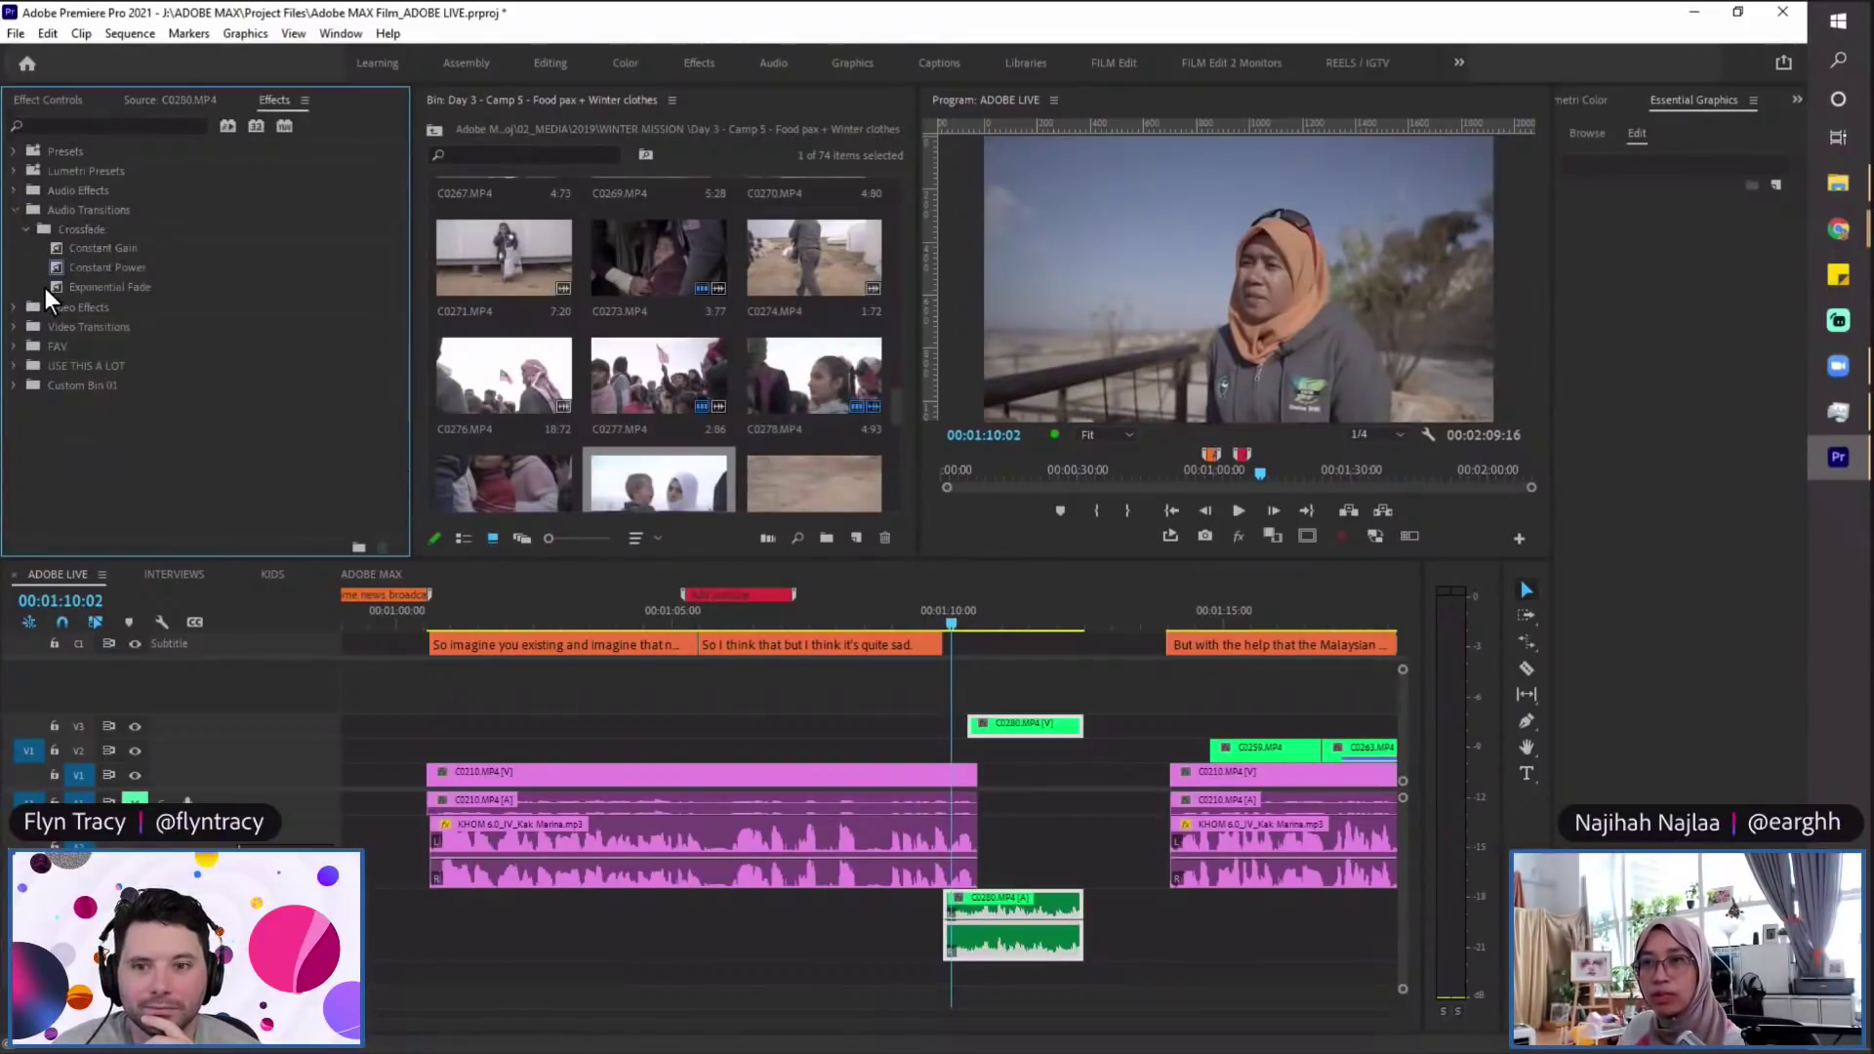
click(99, 288)
drag(968, 945, 968, 945)
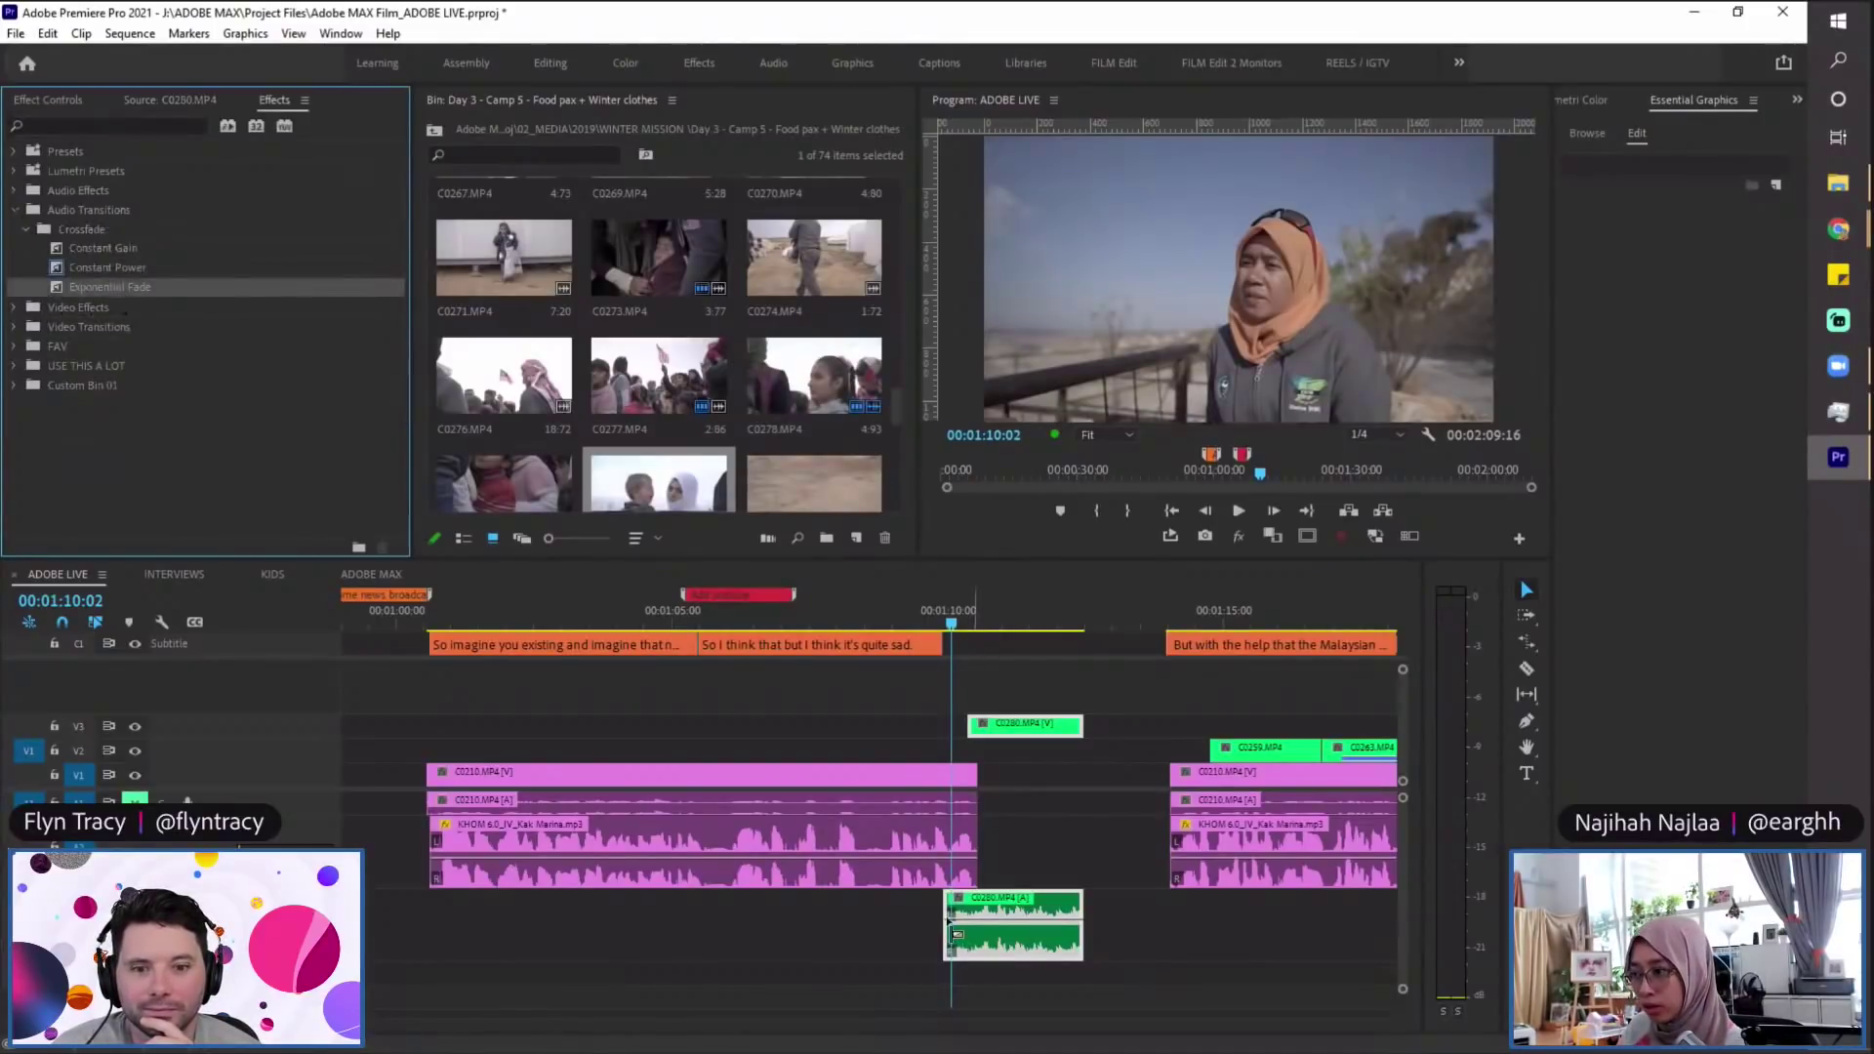
scroll(969, 944, up, 4)
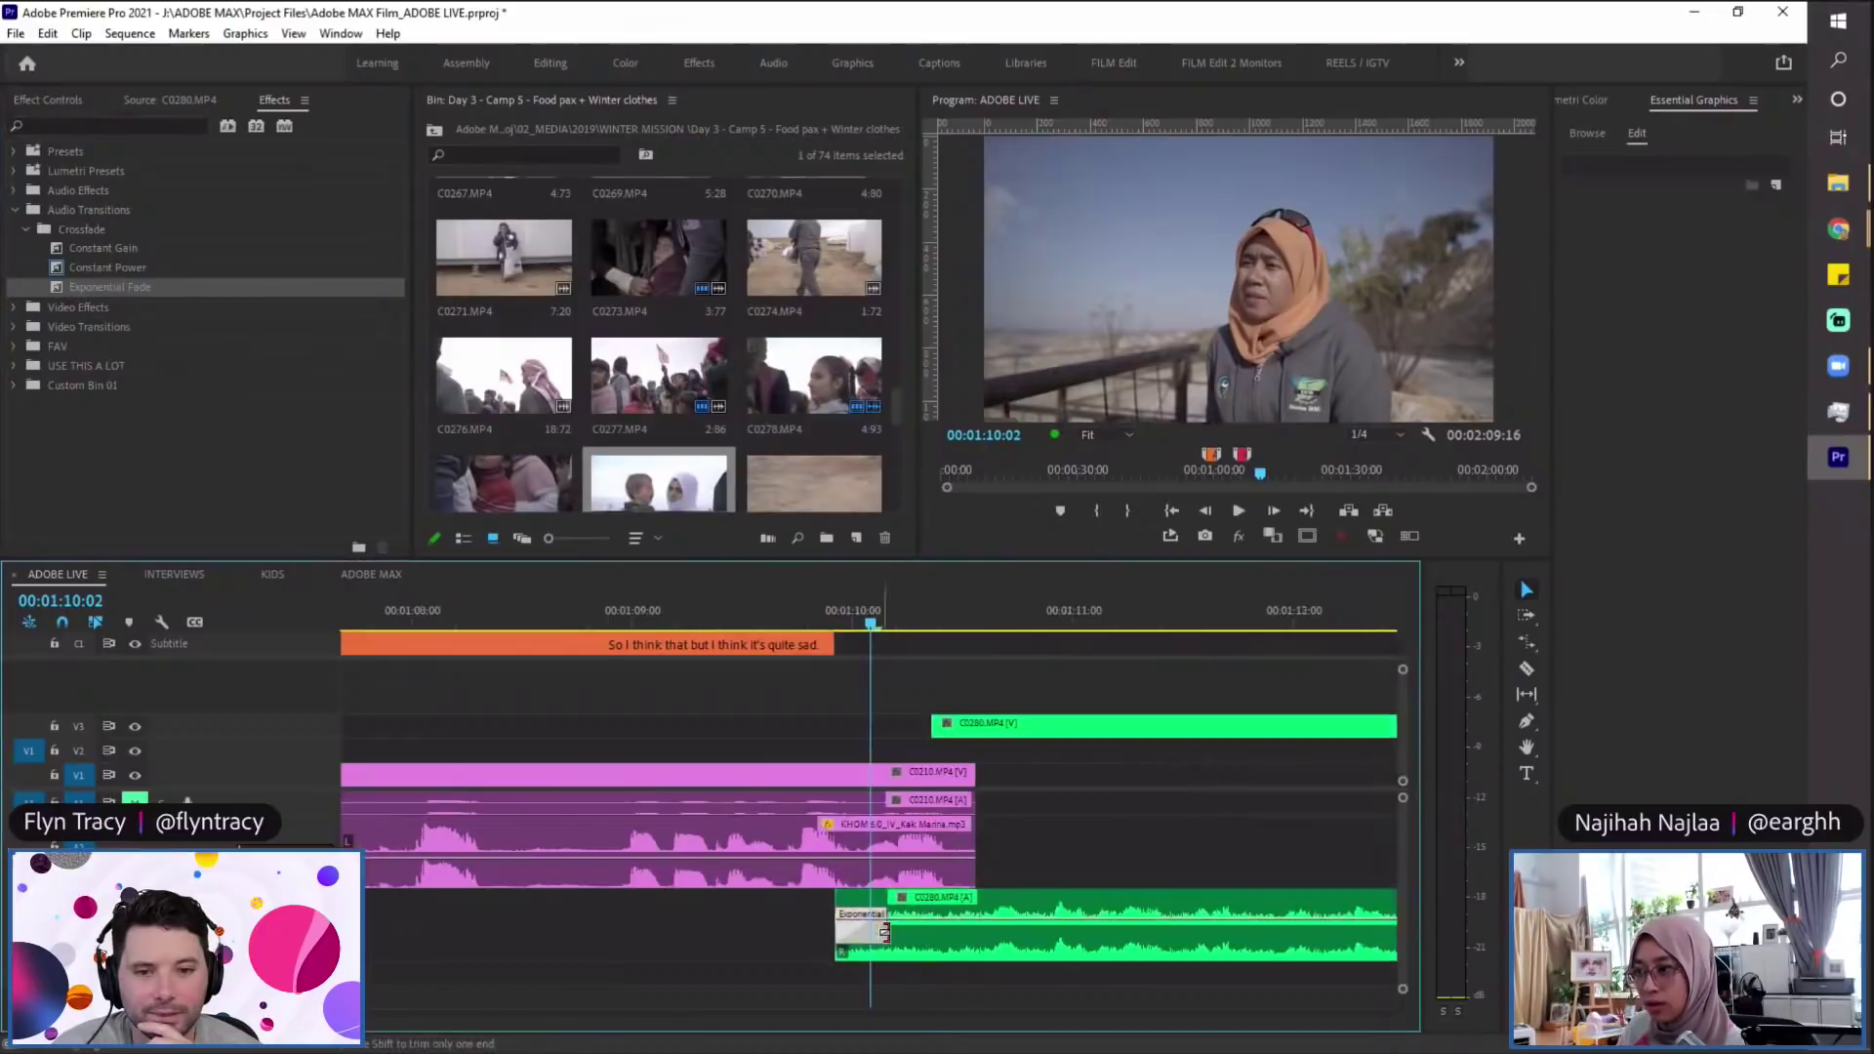
drag(879, 933, 1005, 930)
Step: Replace the fade at the start of C0280.MP4's audio with Constant Power, play the transition, and save the project
drag(124, 266, 907, 931)
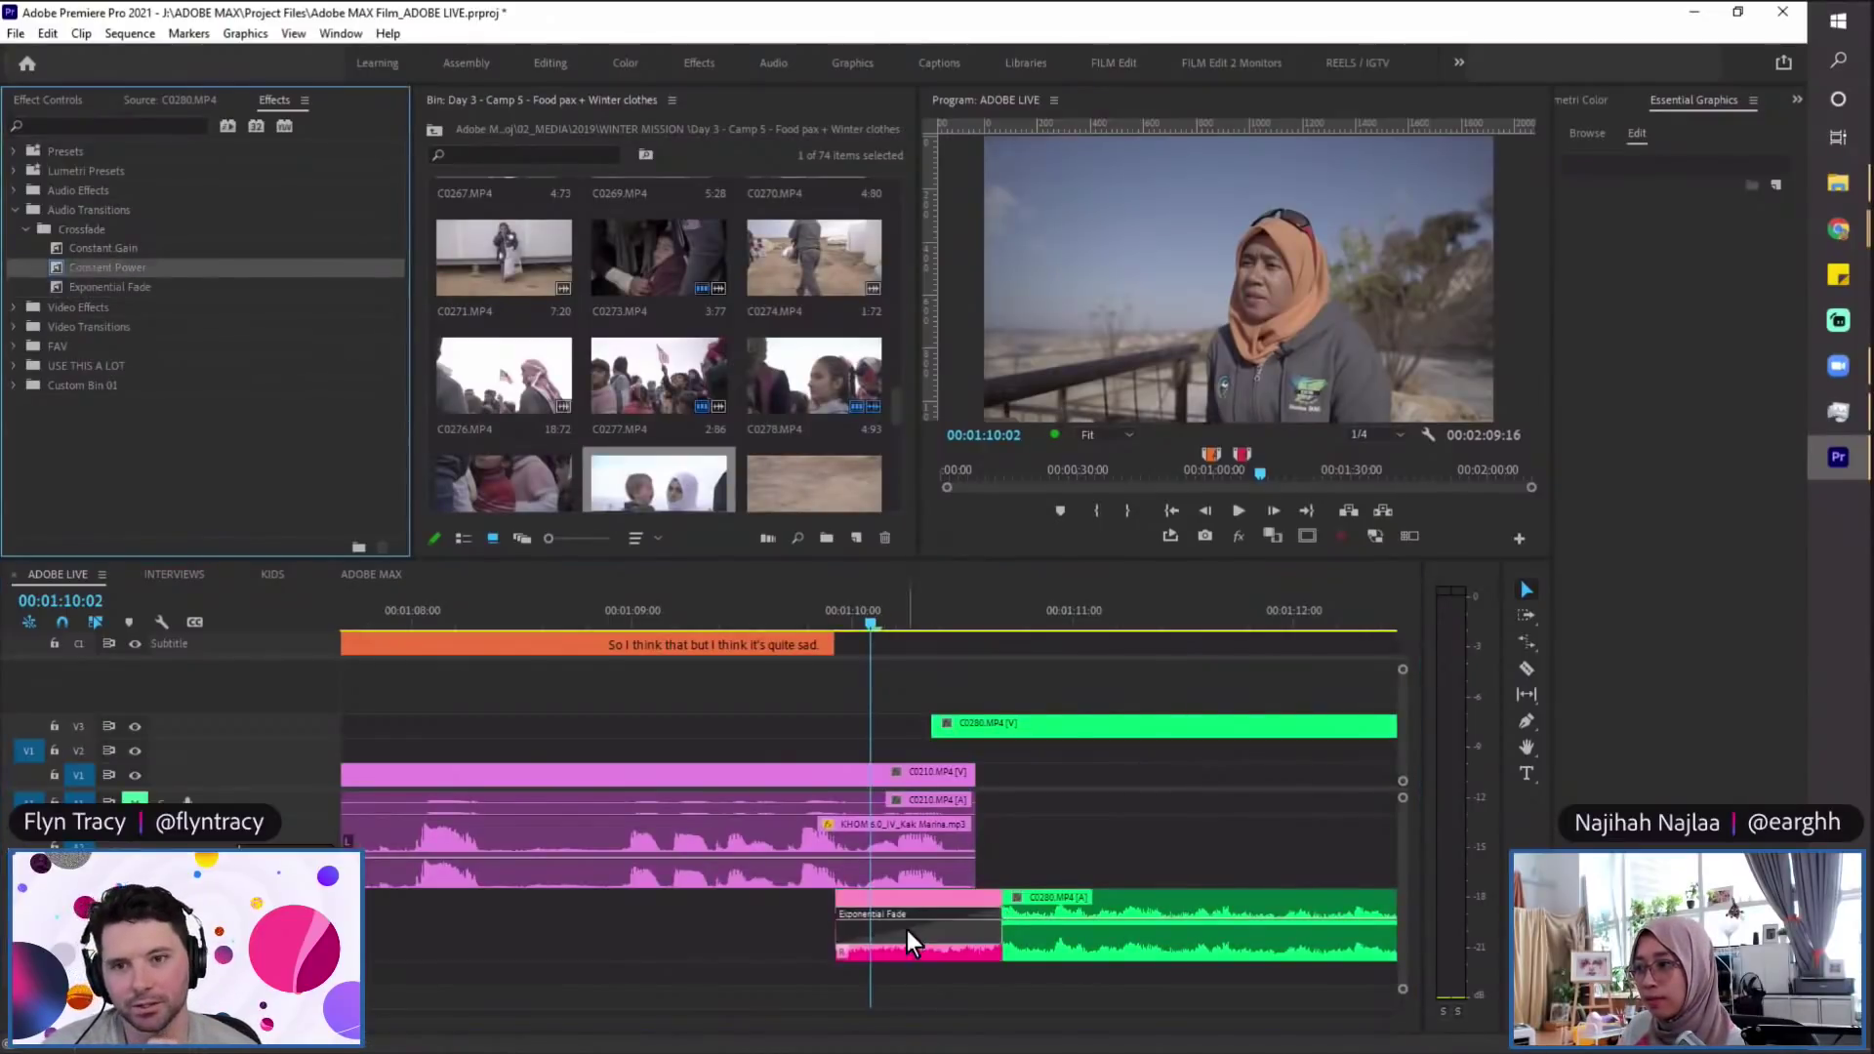
key(minus)
key(space)
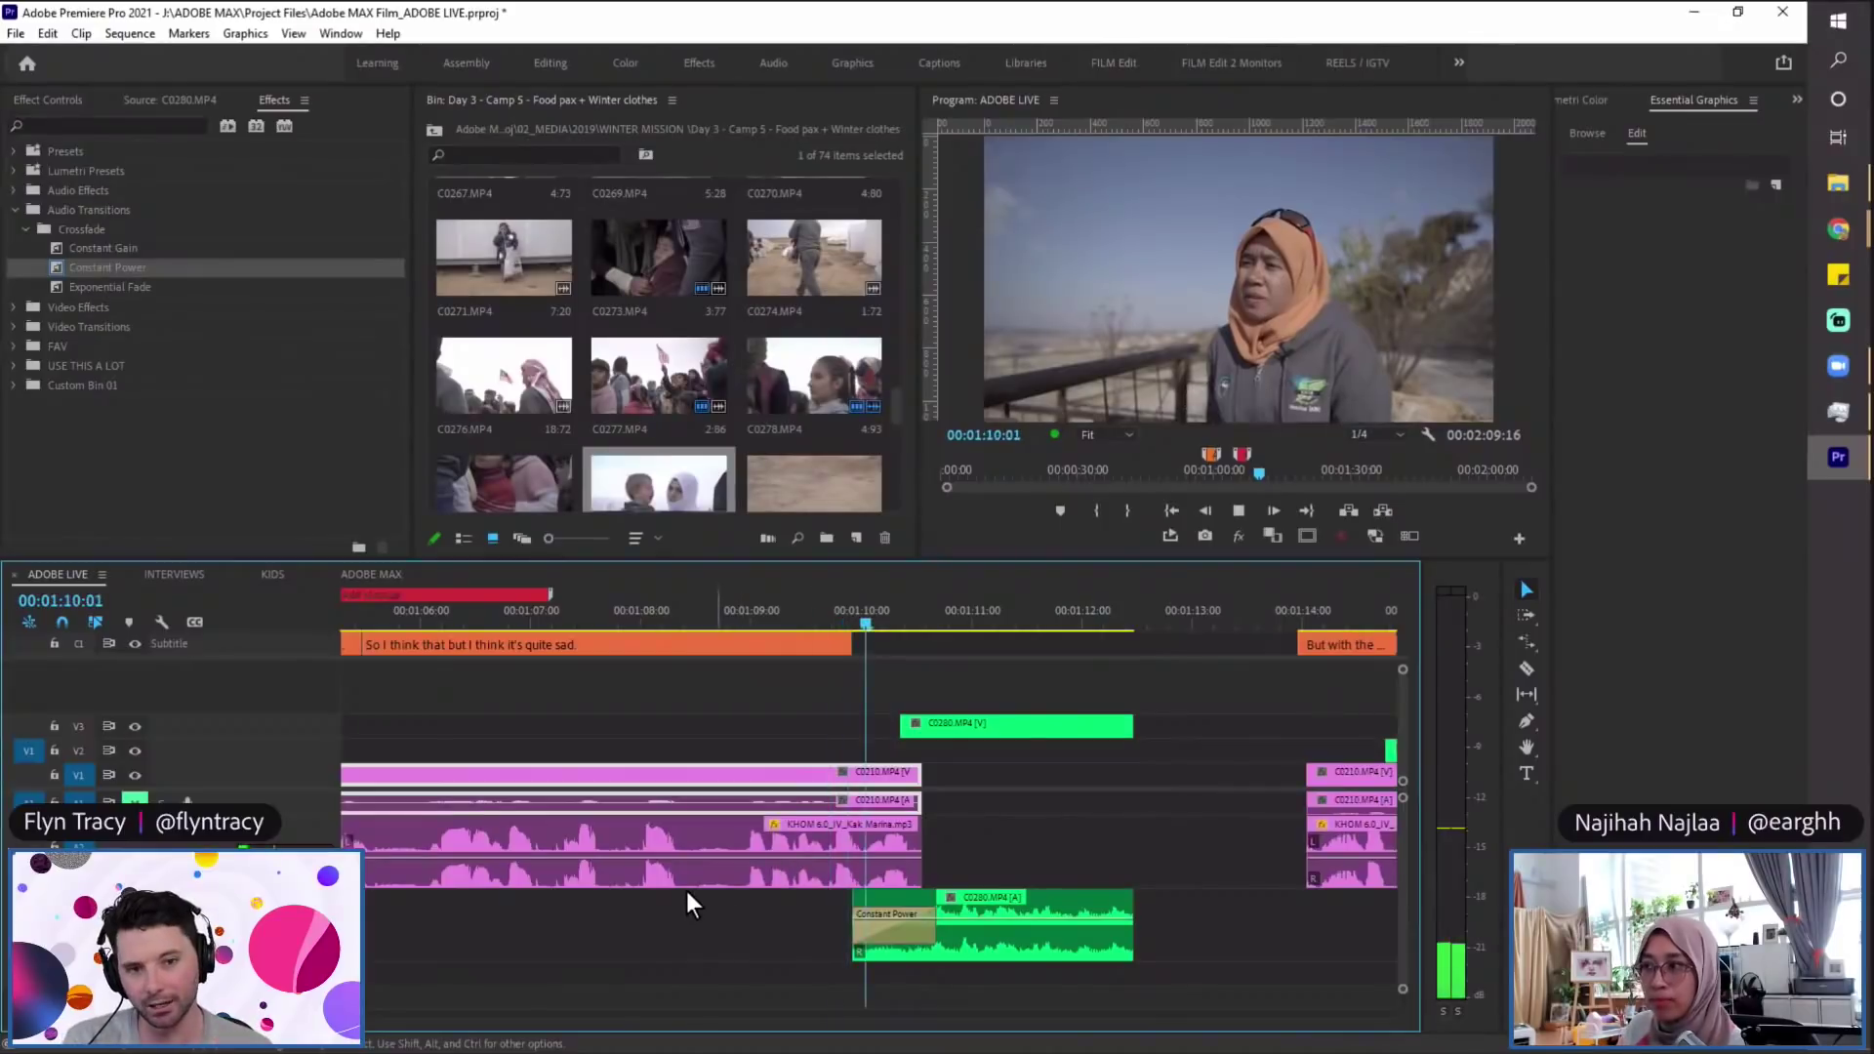
key(ctrl+s)
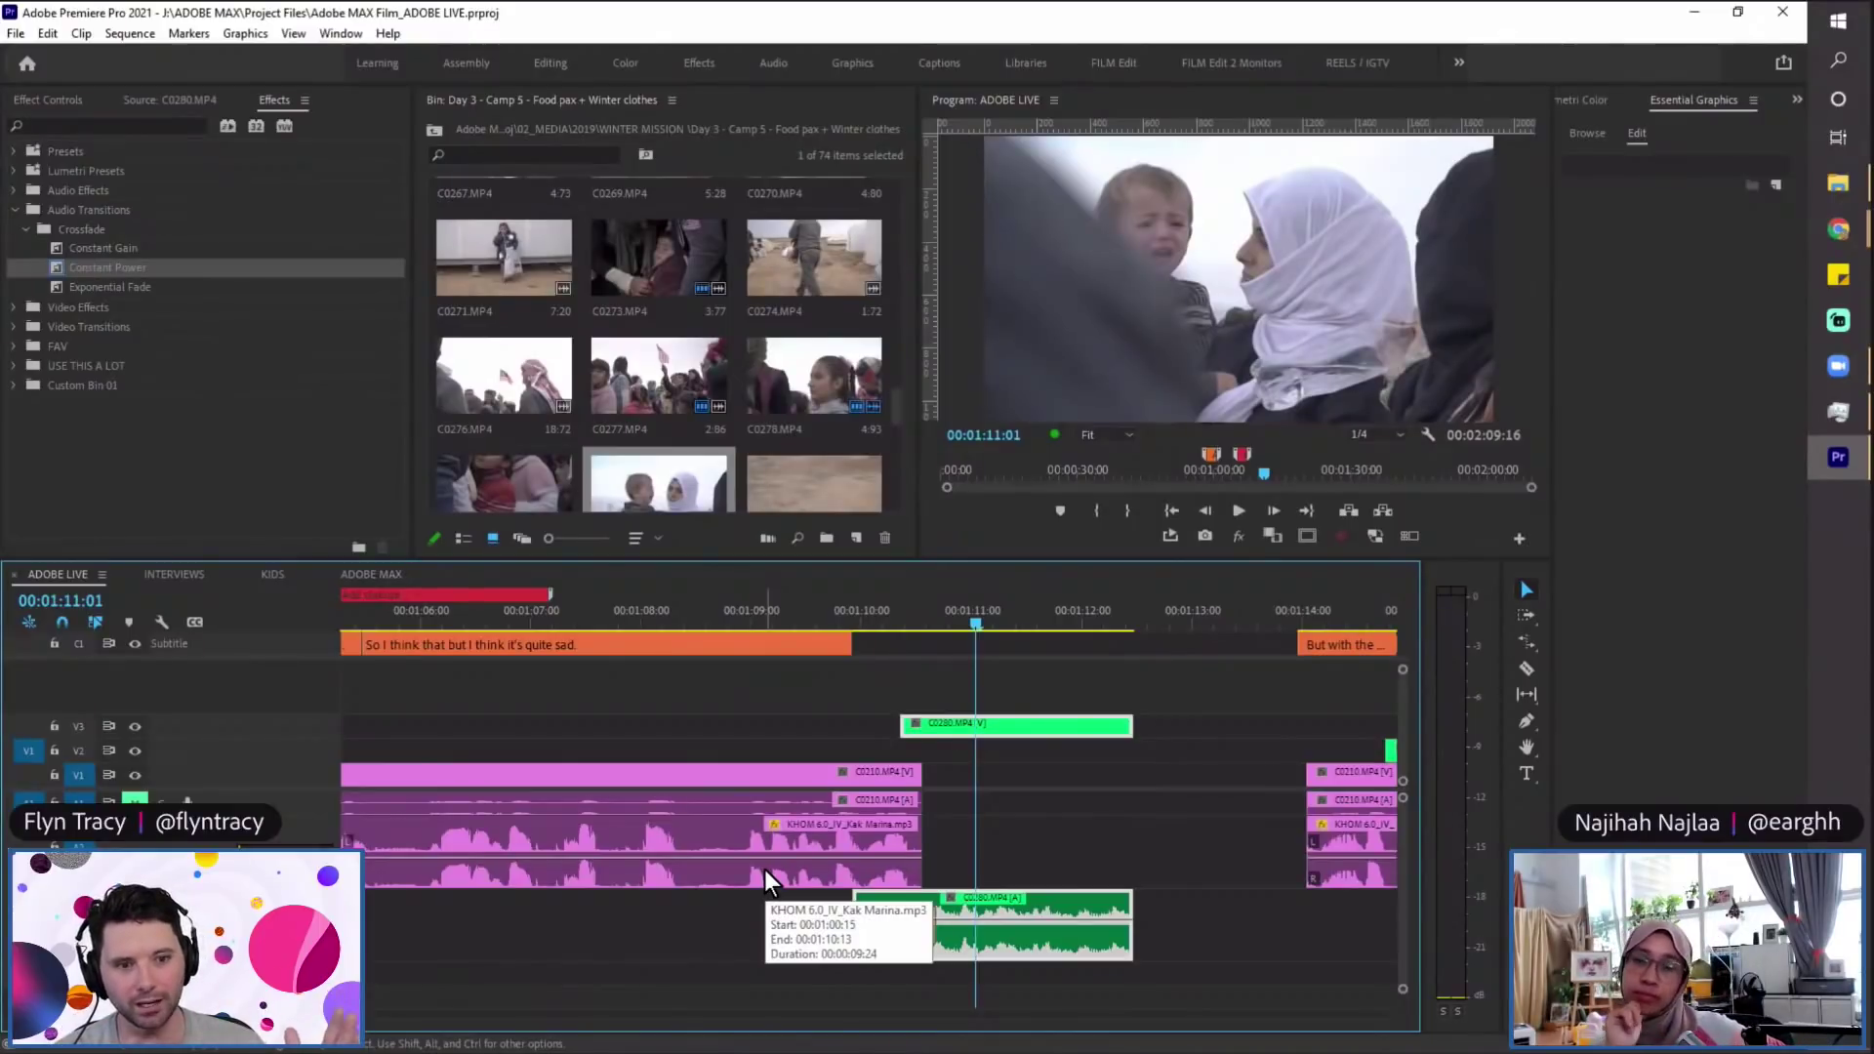
key(ctrl+shift+d)
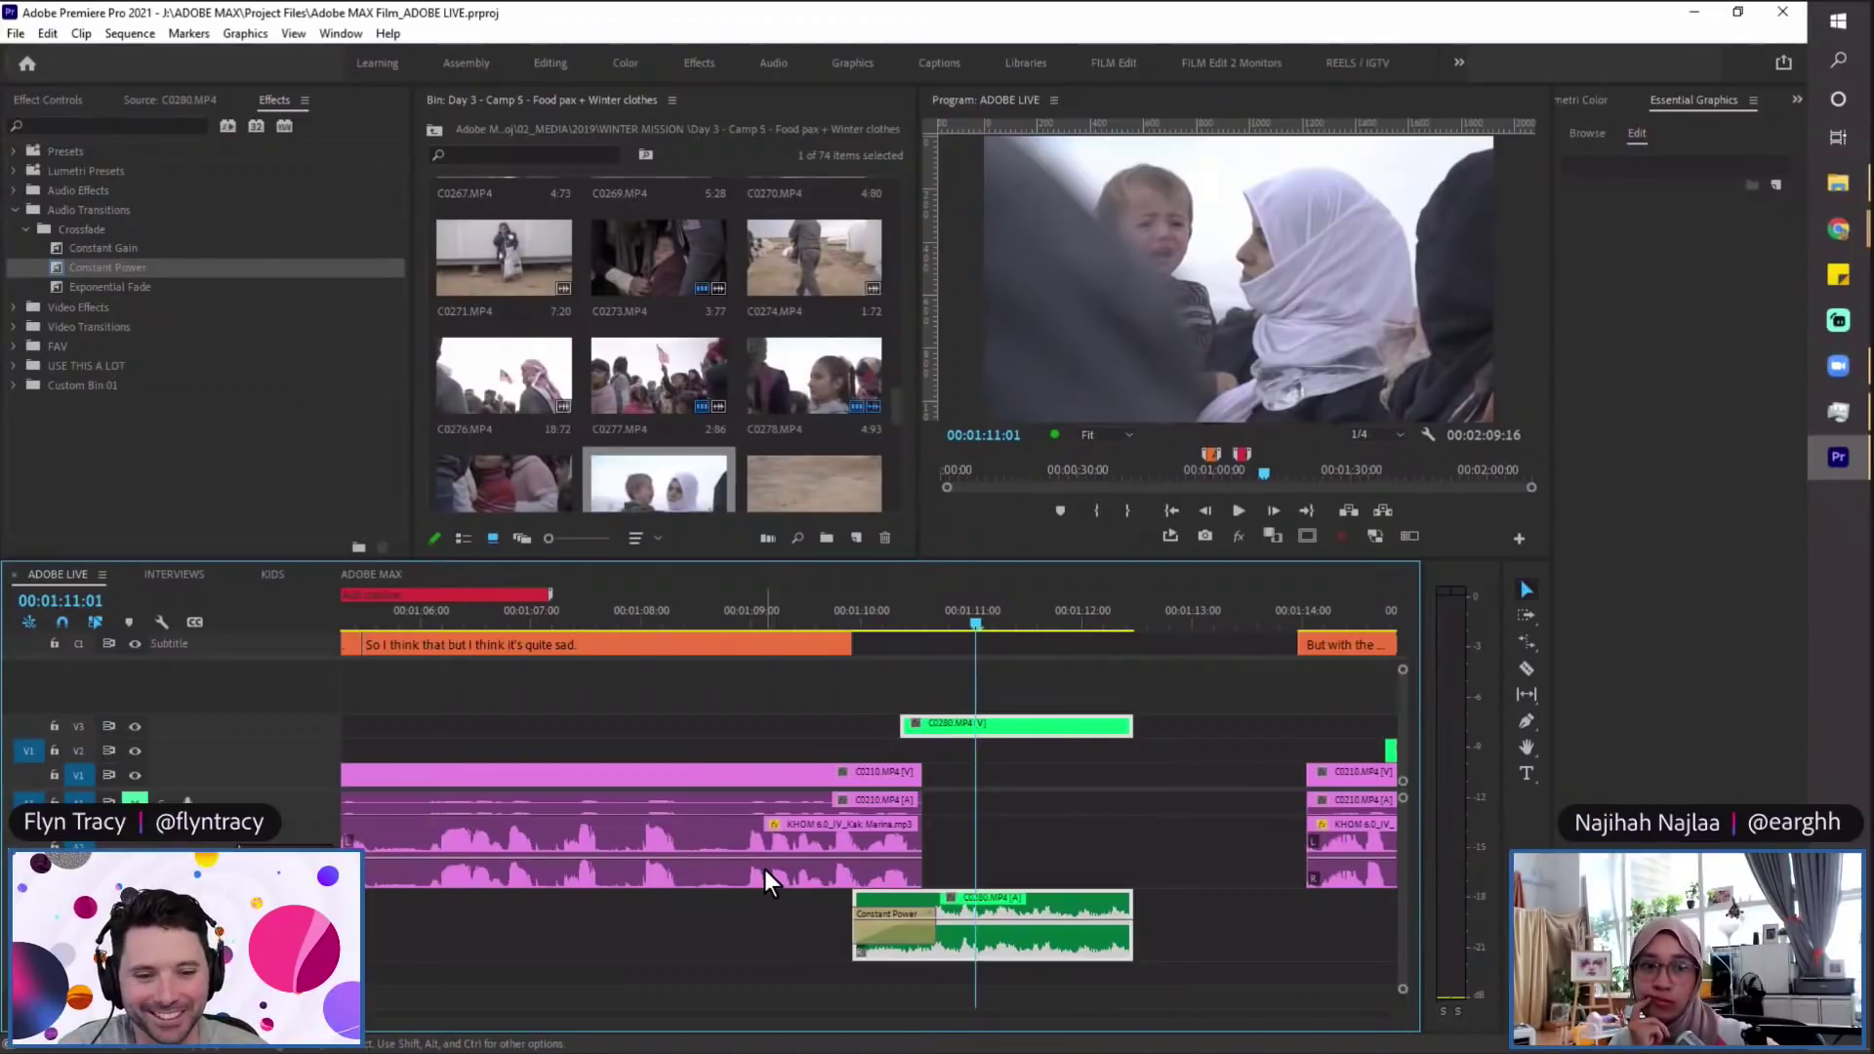
key(minus)
key(minus)
click(846, 773)
click(874, 612)
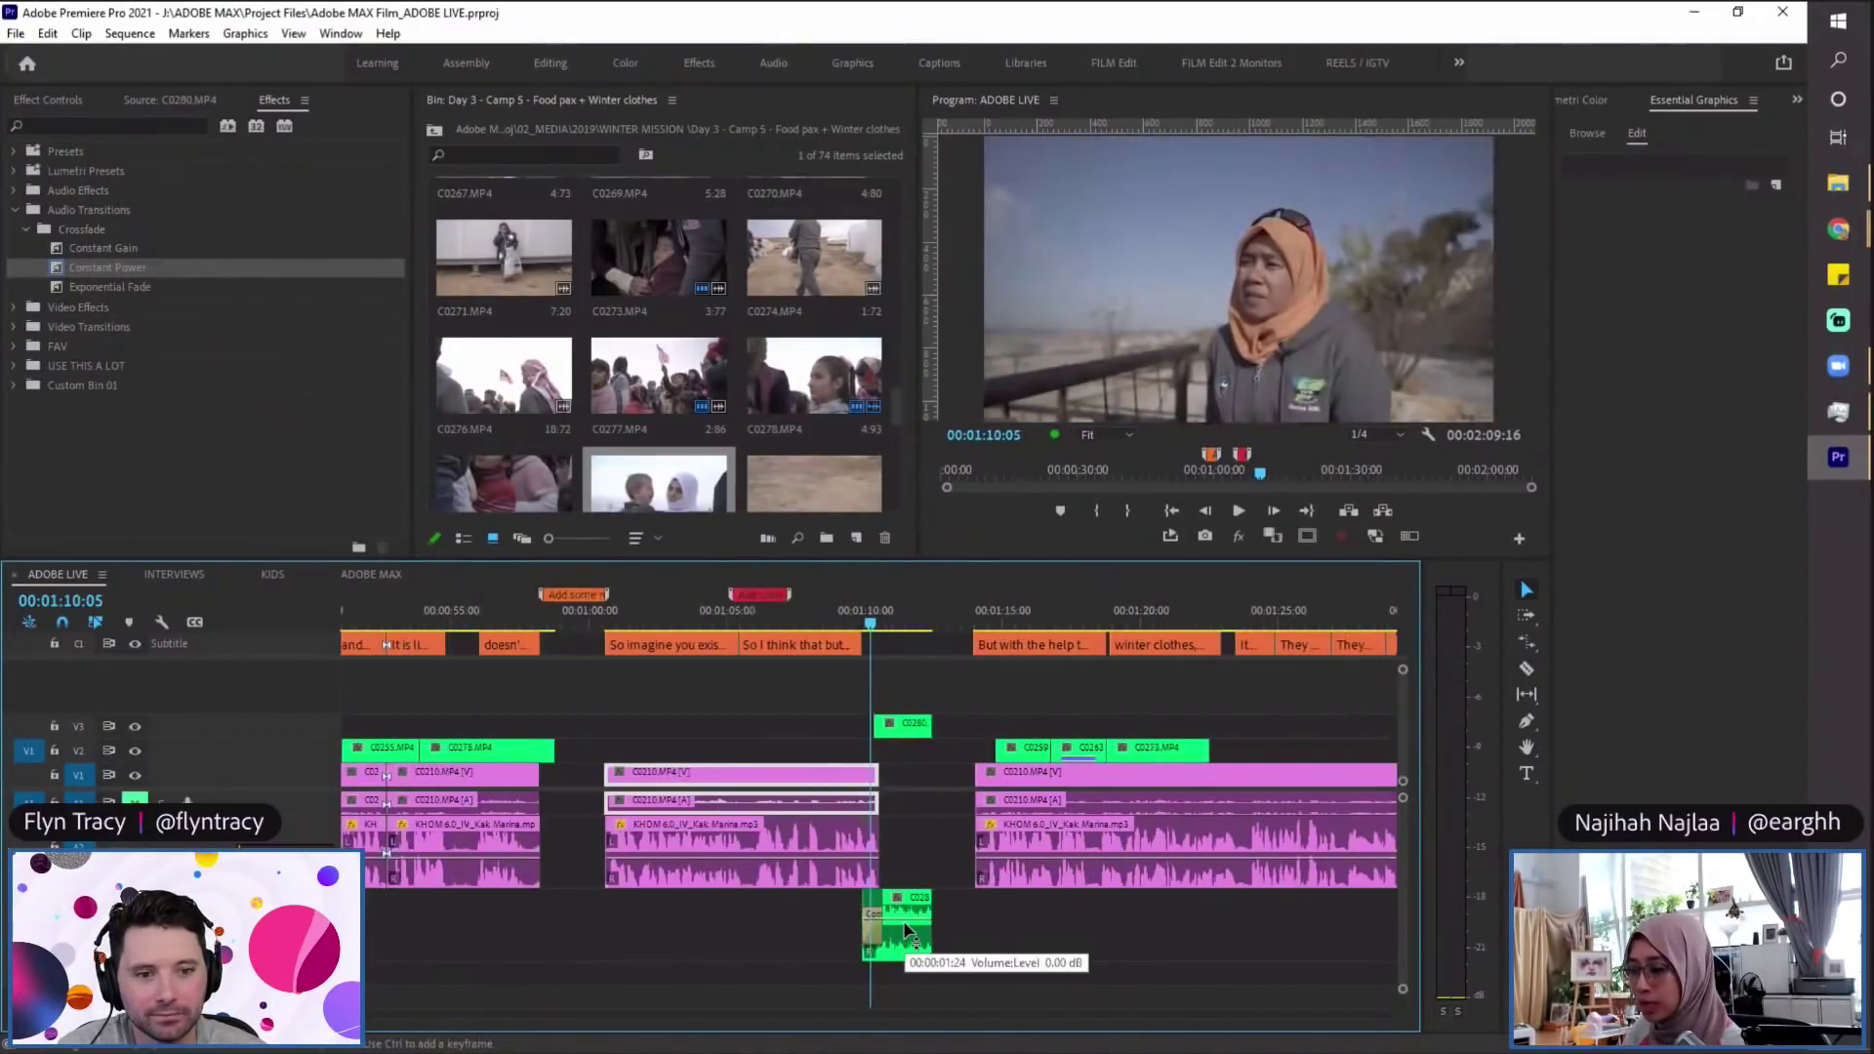
key(minus)
key(equal)
key(minus)
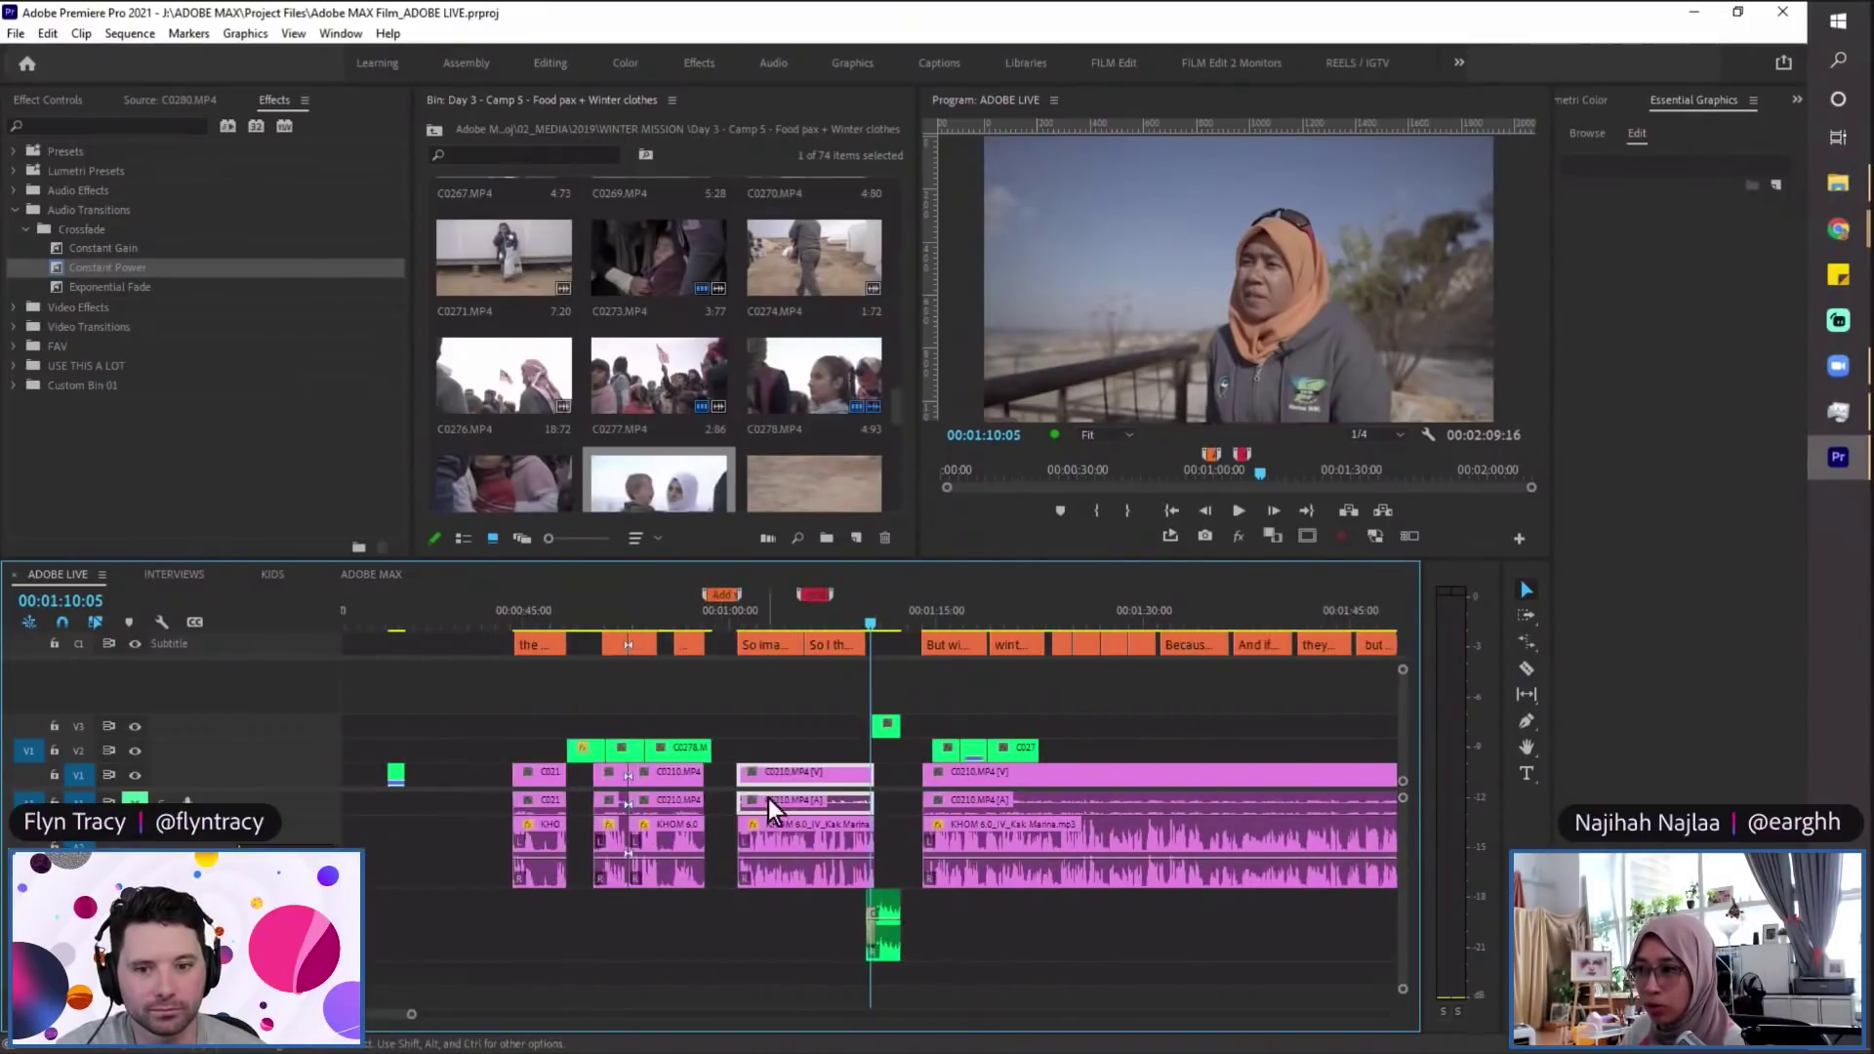
Step: Move the "So imagine you existing" interview video and audio earlier, directly against the preceding interview section at about 00:00:58:06
click(781, 828)
click(729, 626)
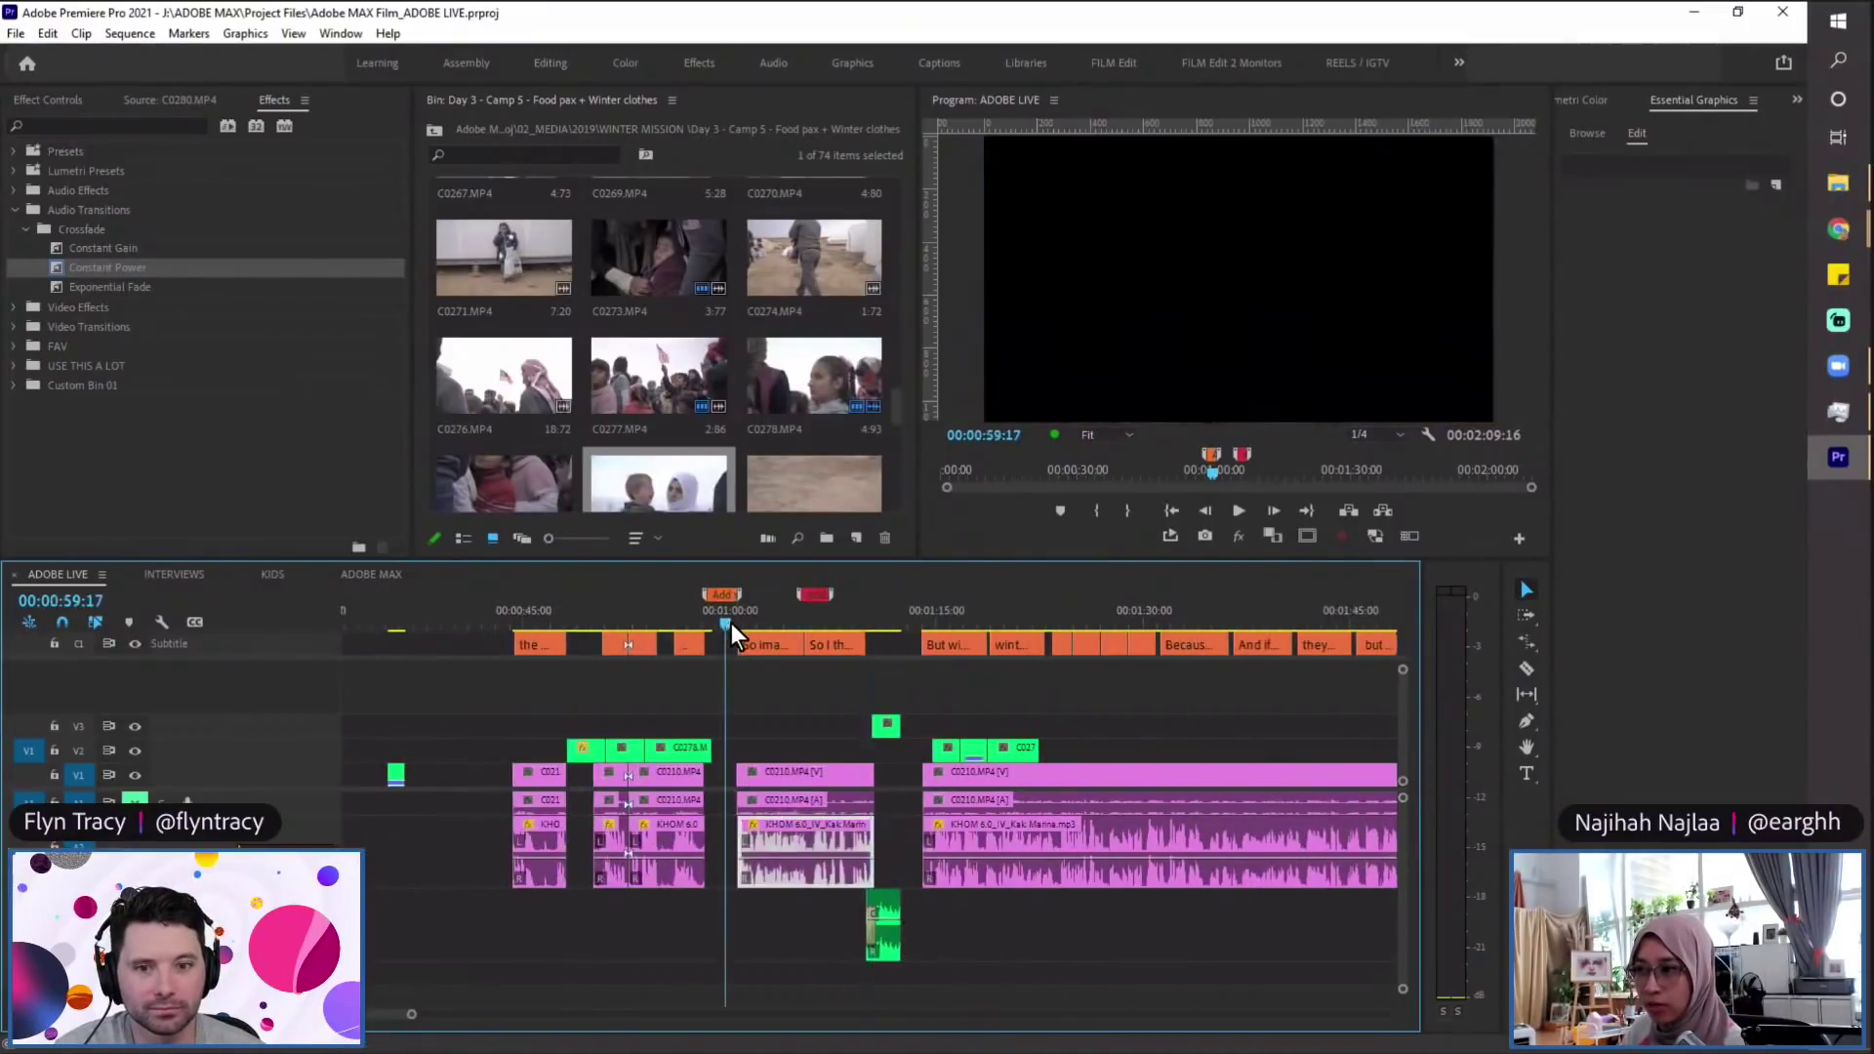
key(equal)
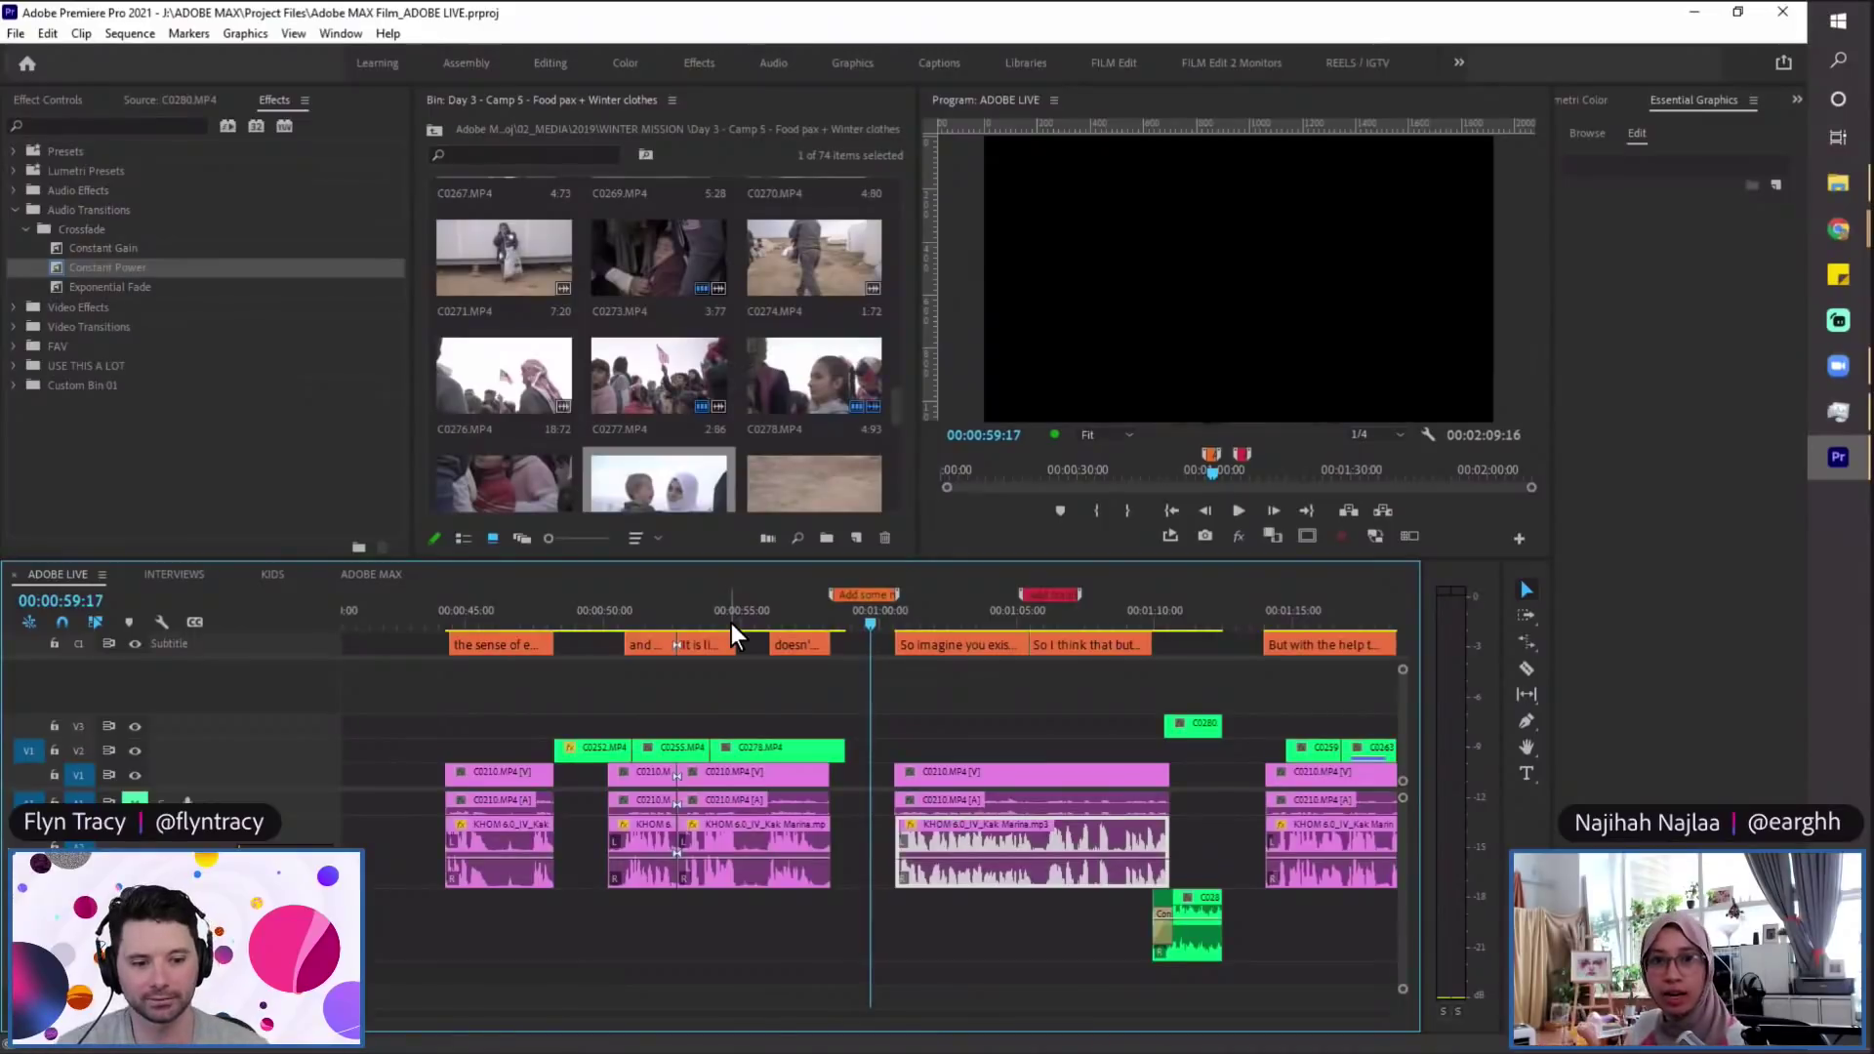
drag(993, 834, 929, 839)
click(1035, 772)
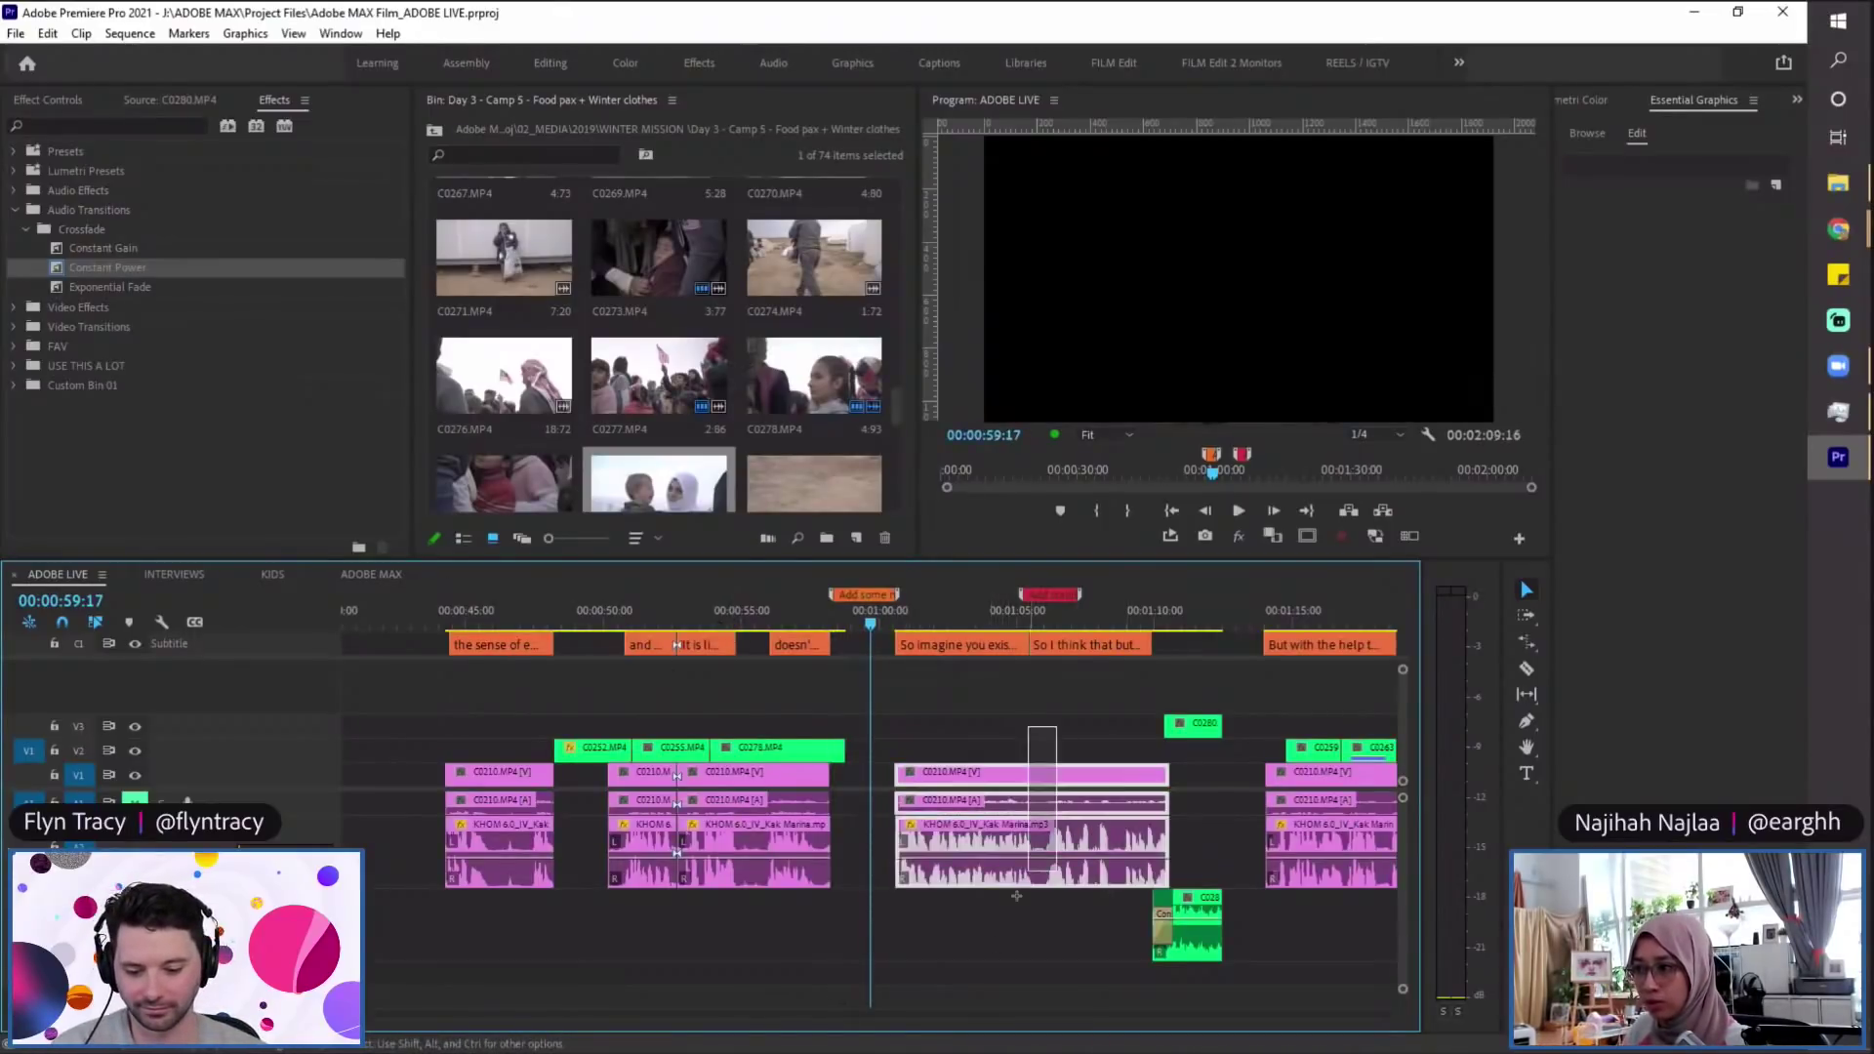
drag(1006, 774, 951, 795)
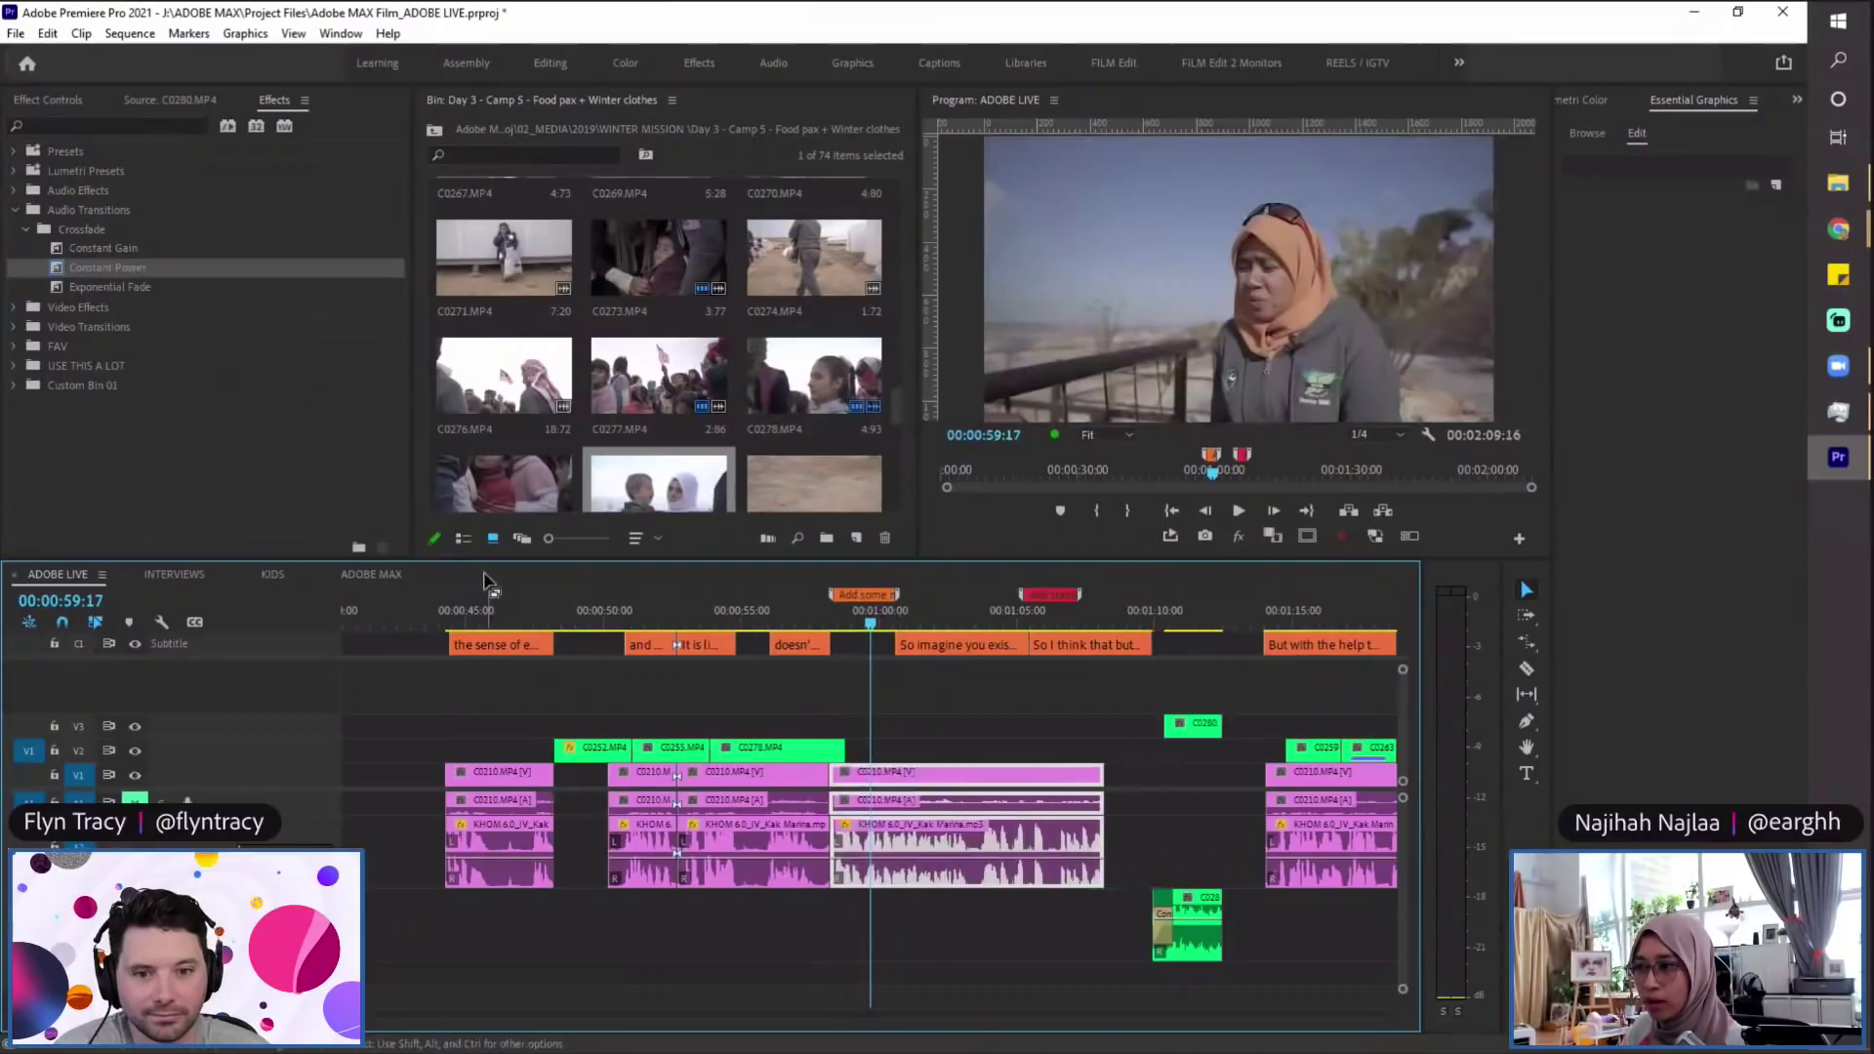
Step: Add a Constant Power crossfade at the joined interview audio cut and play across it from about 00:00:57
drag(86, 266, 844, 868)
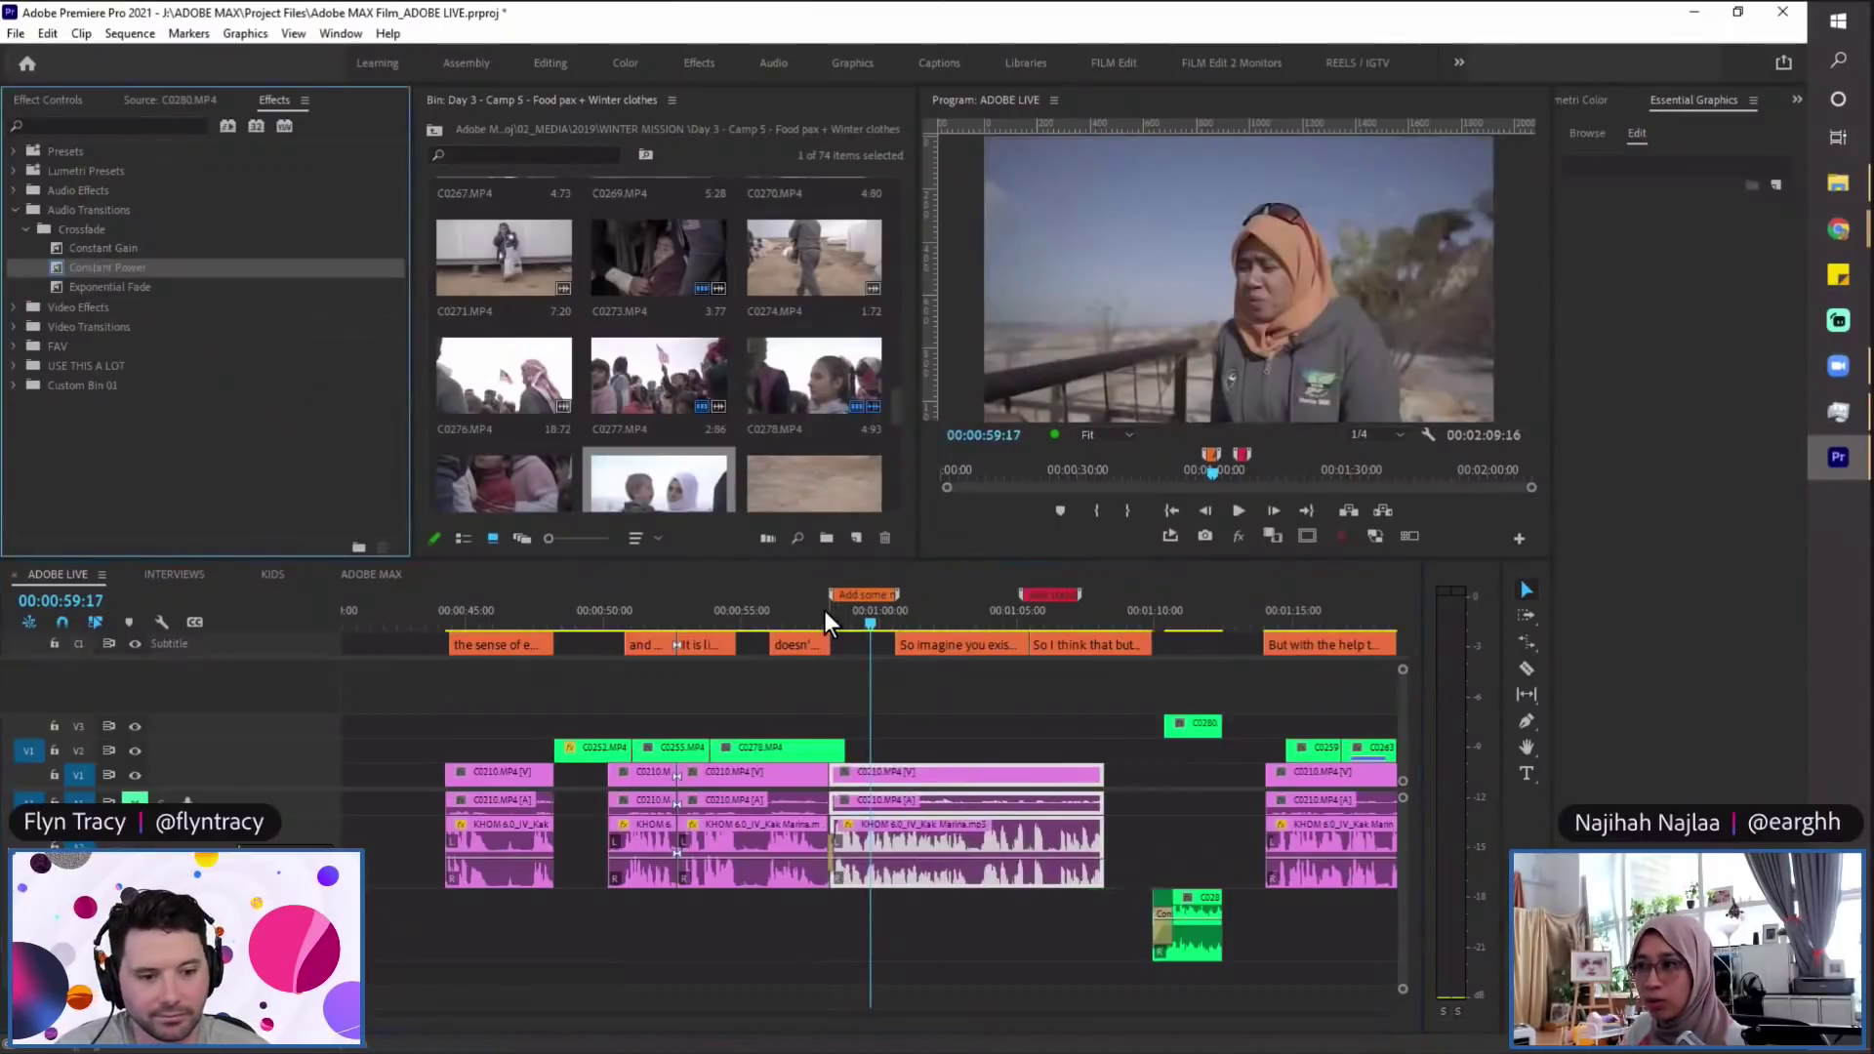
click(815, 611)
key(space)
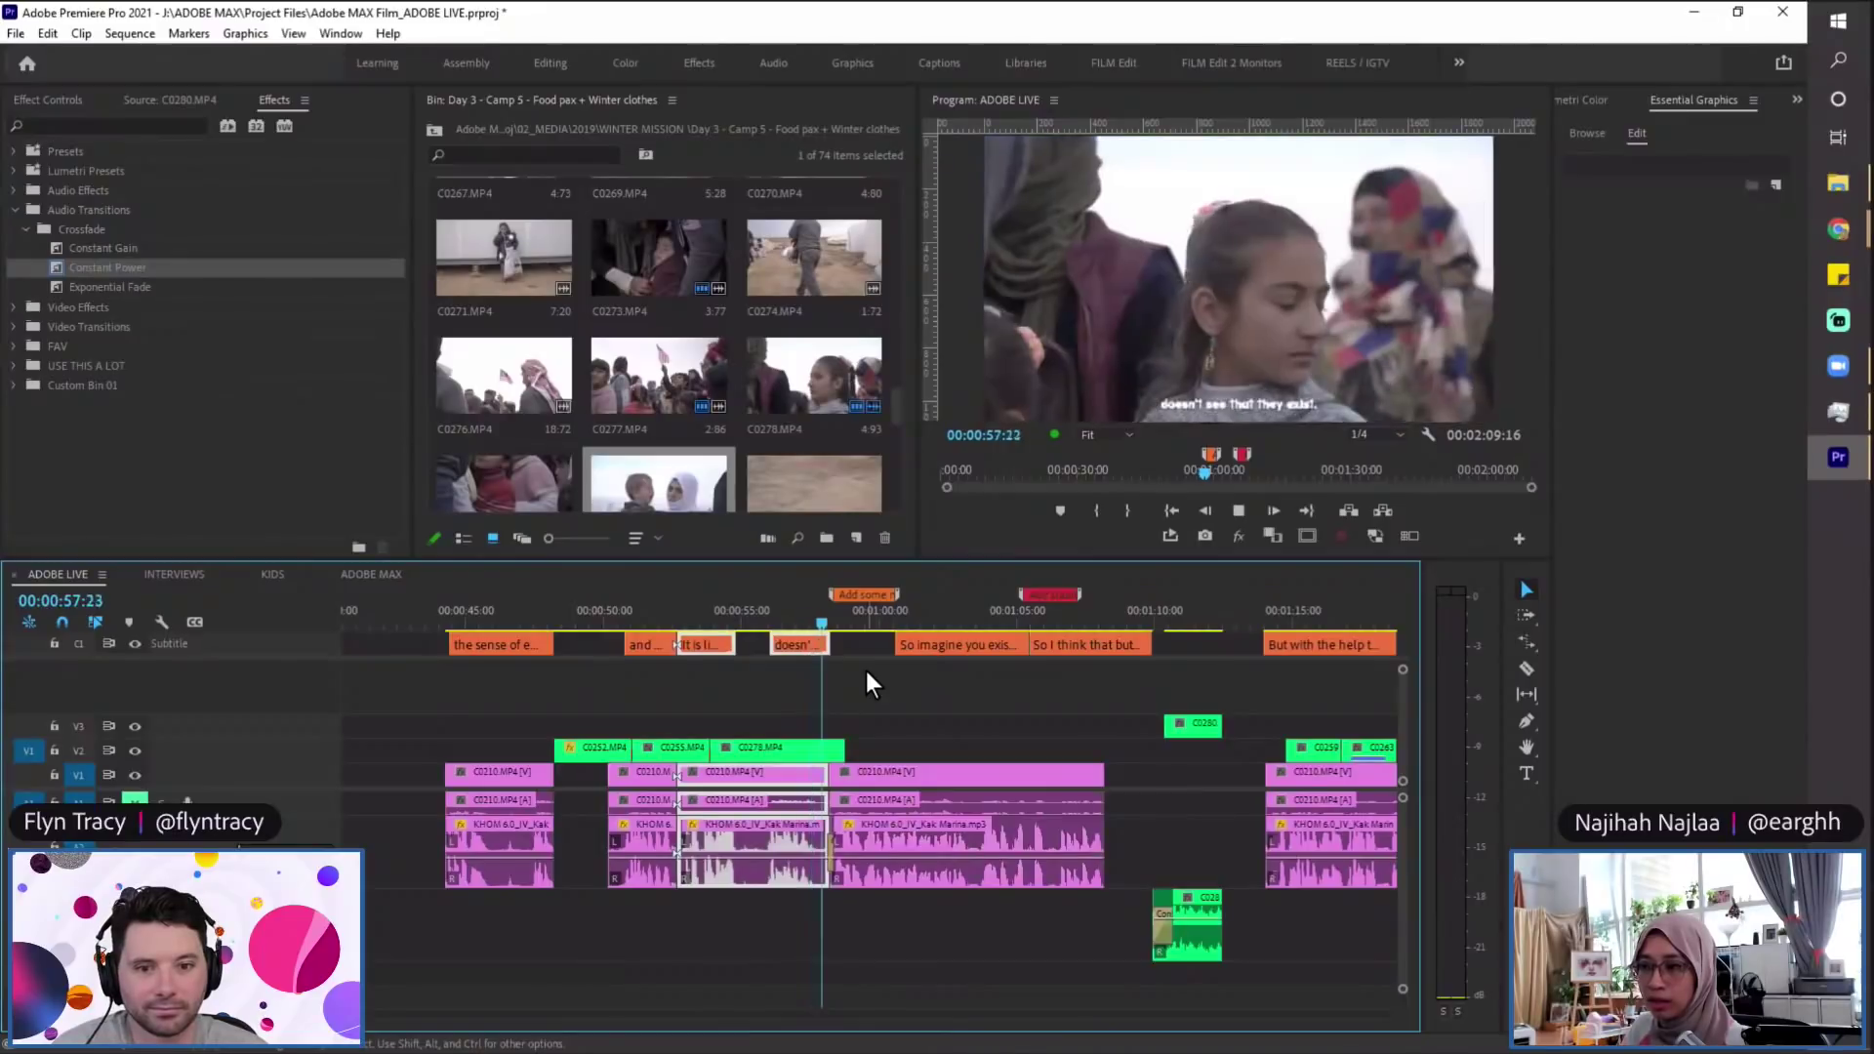
key(space)
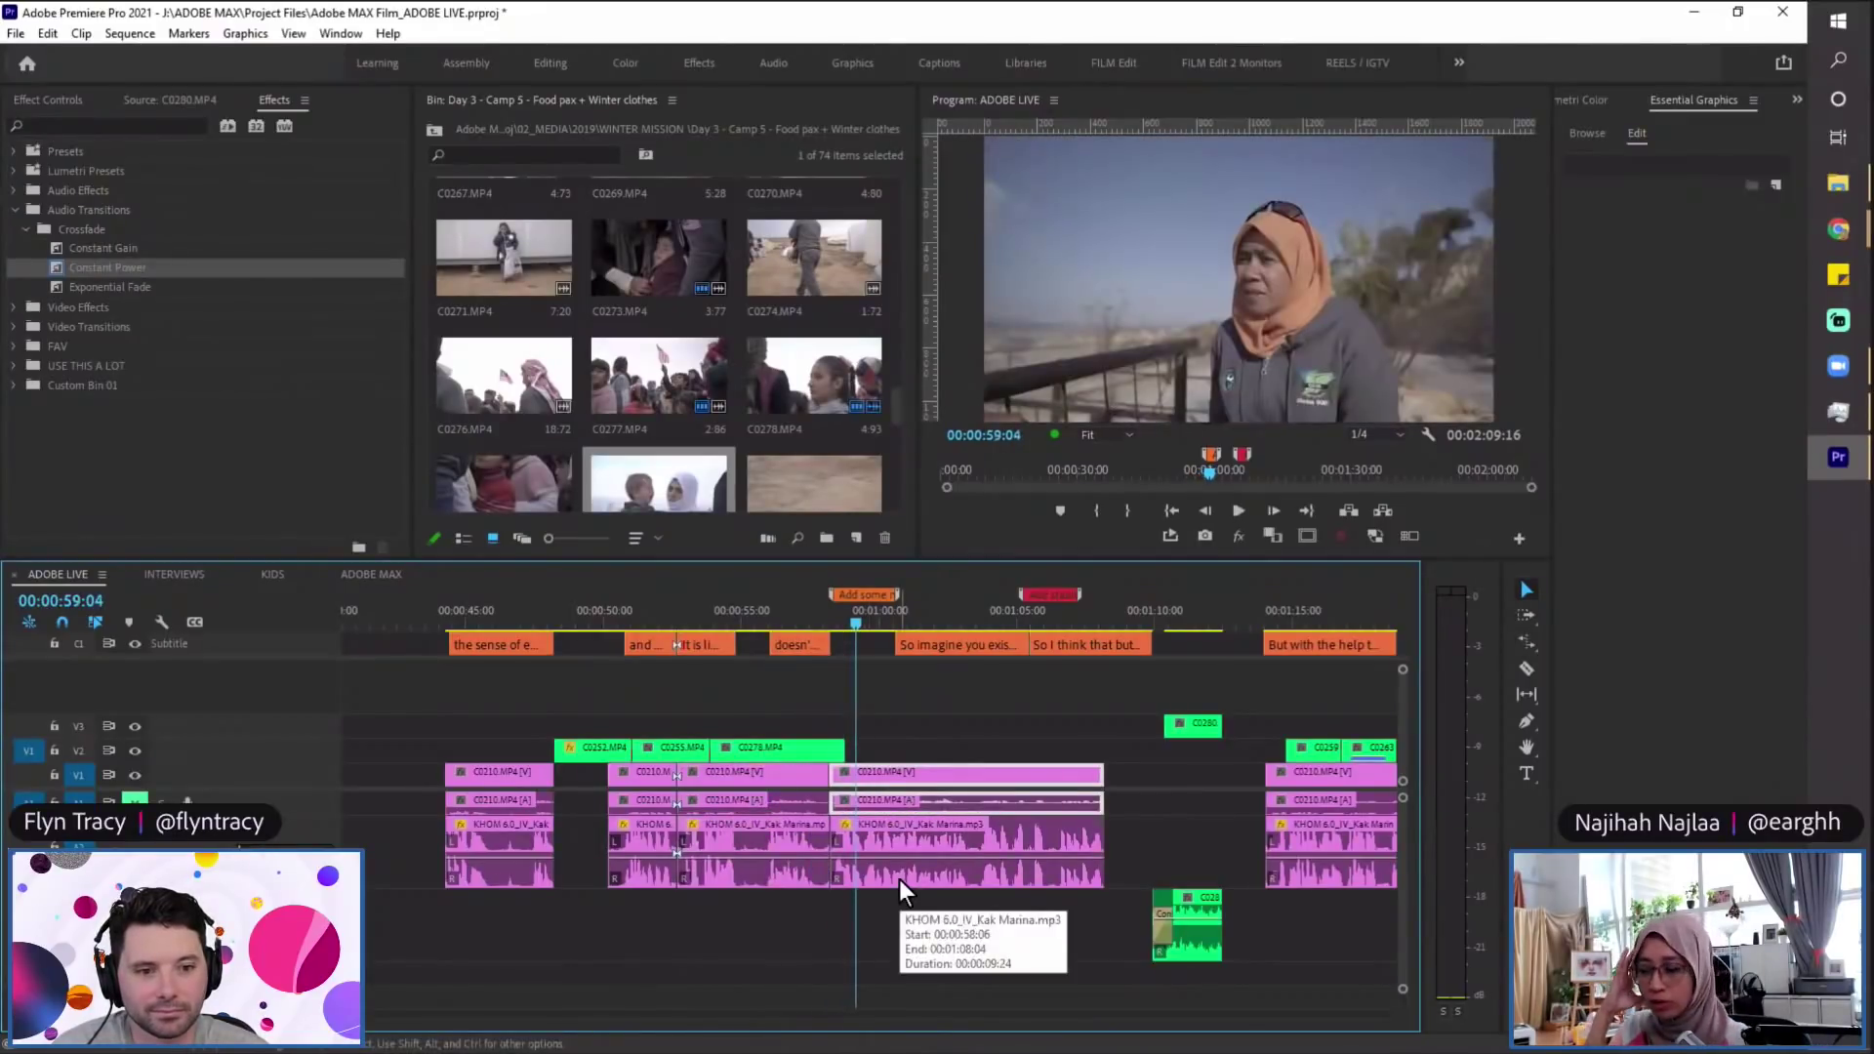
Step: Return the "So imagine you existing" interview section to its original position at about 00:01:00:15, without the crossfade, and save the project
key(minus)
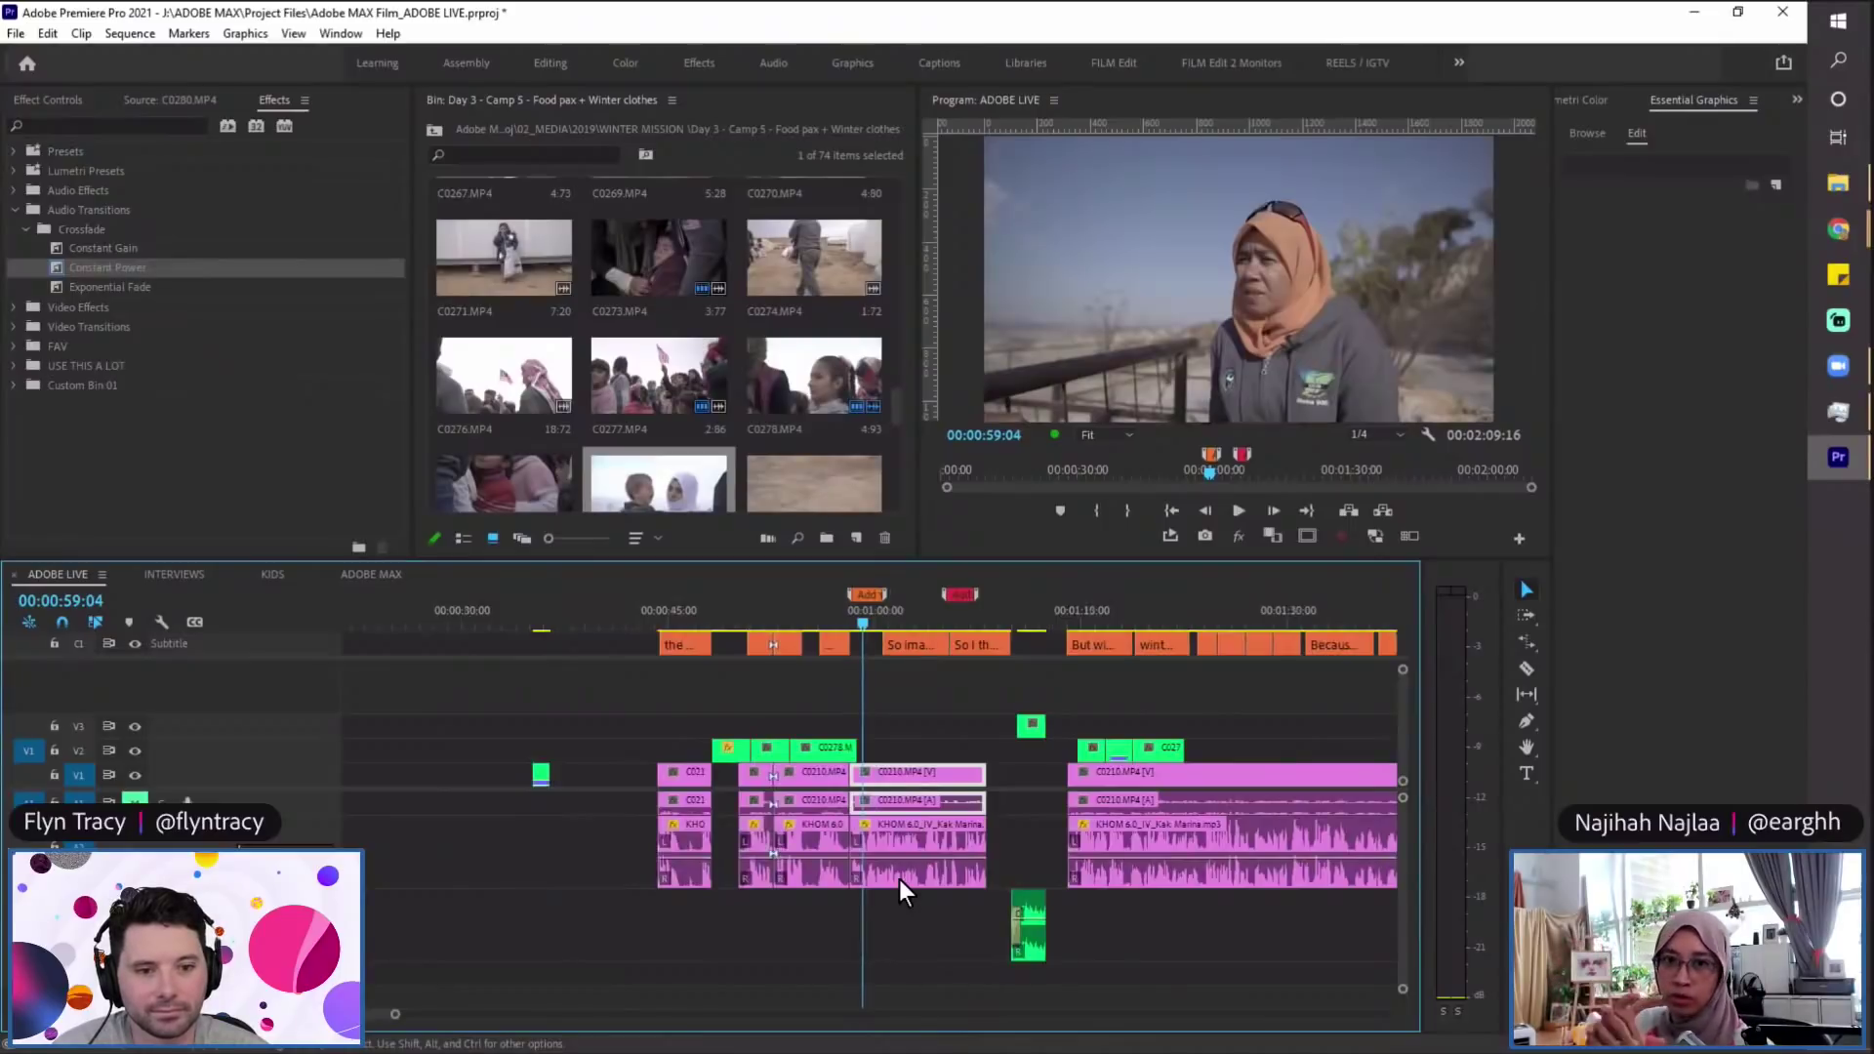
key(equal)
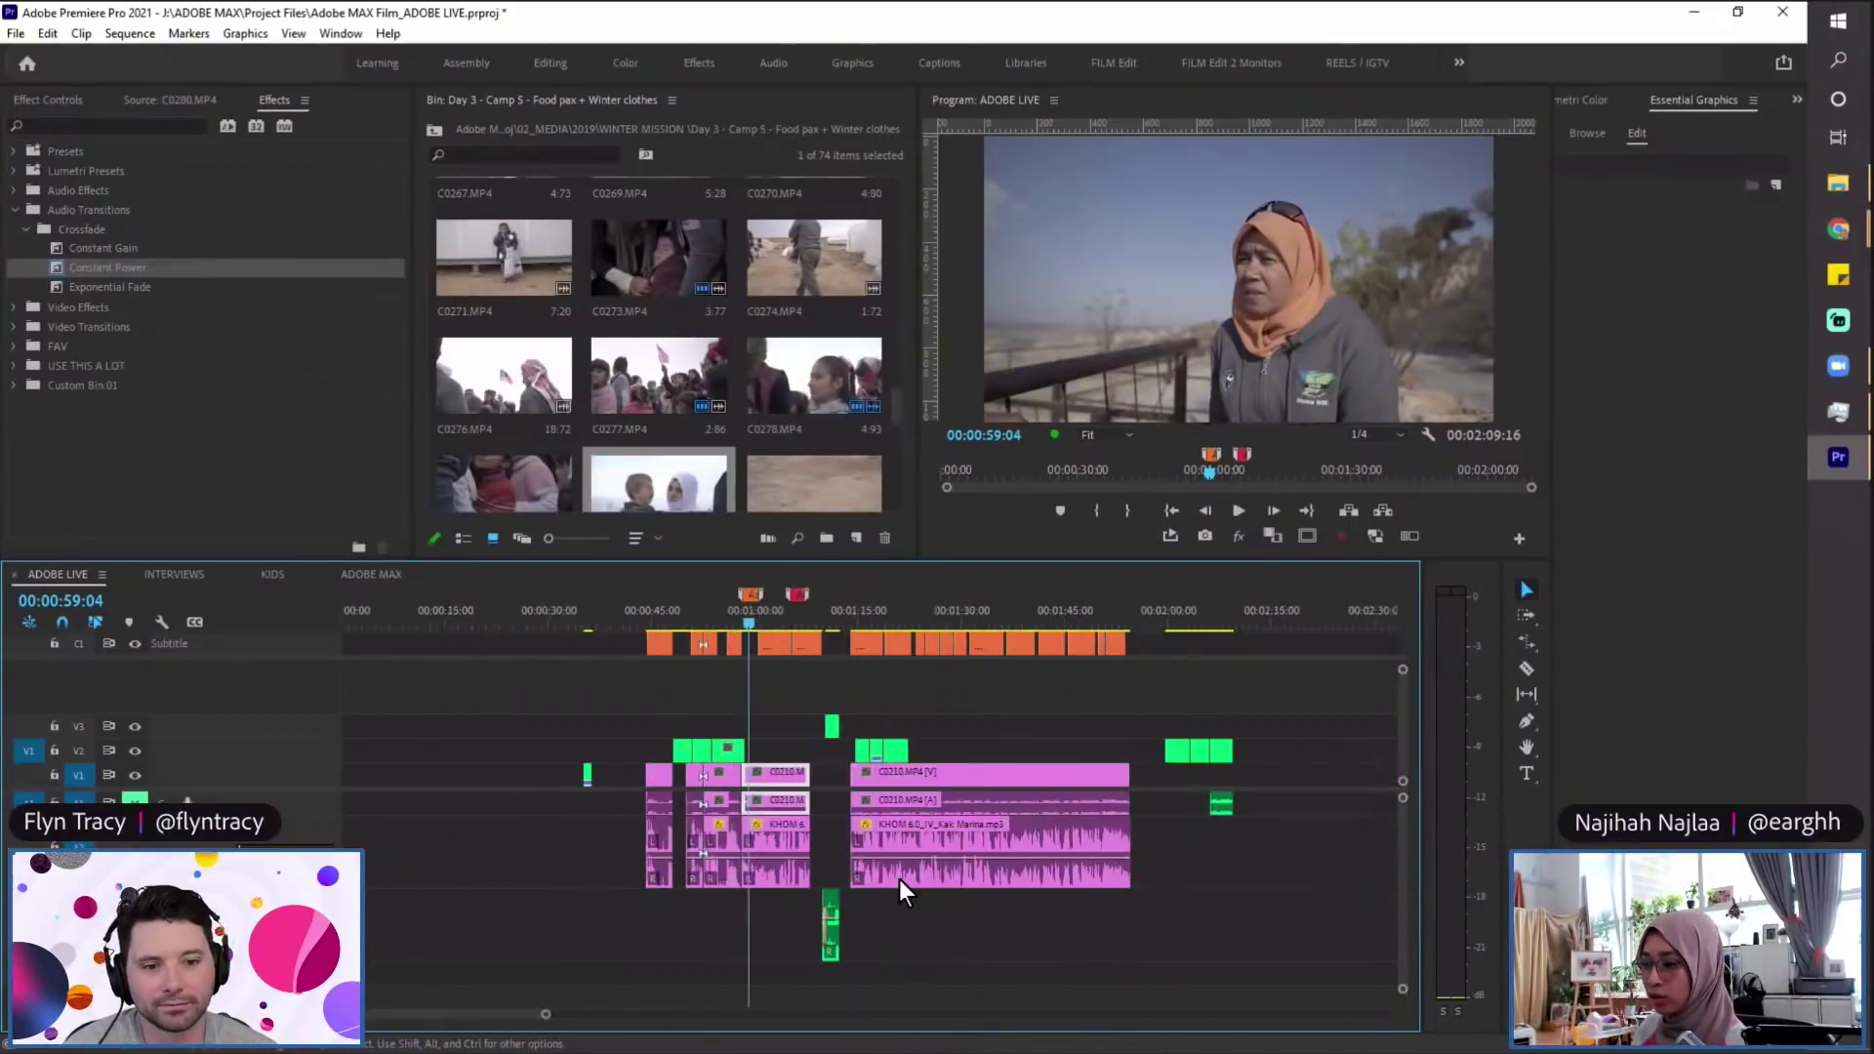
drag(1003, 772, 1112, 821)
key(ctrl+s)
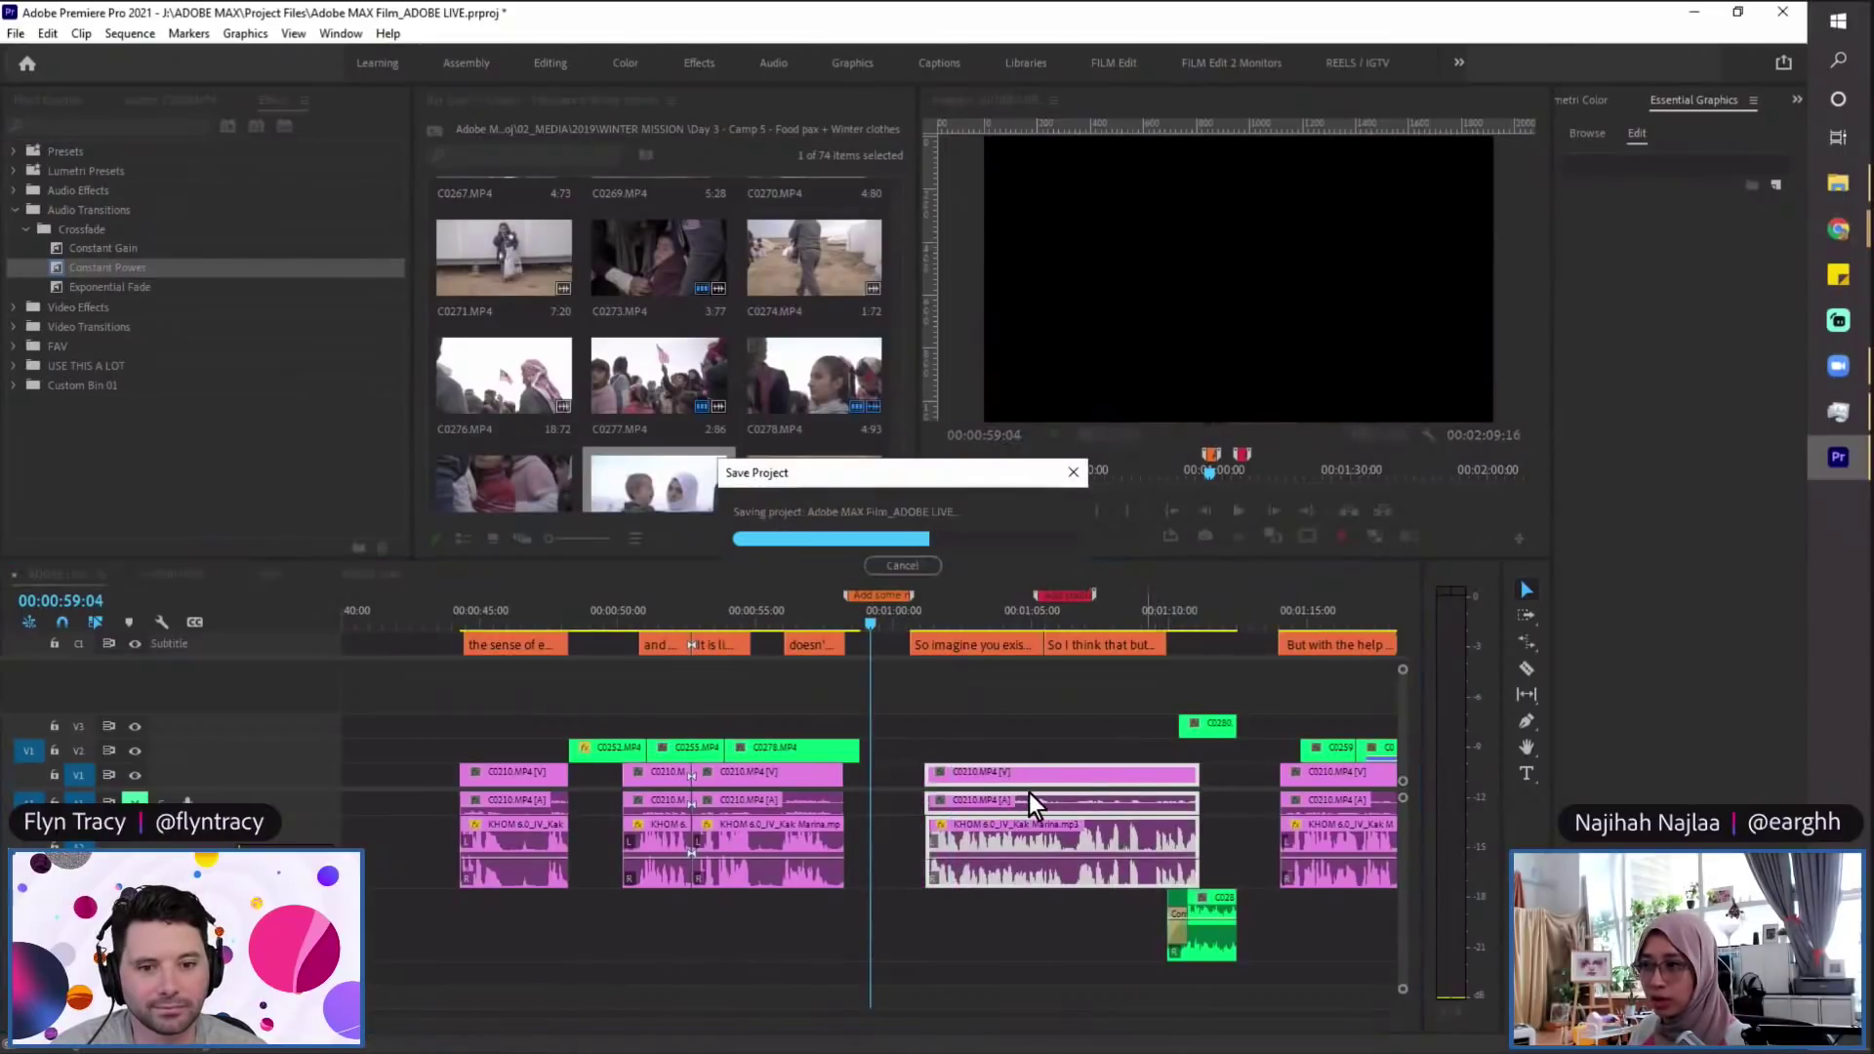
key(ctrl+z)
drag(973, 793, 1037, 796)
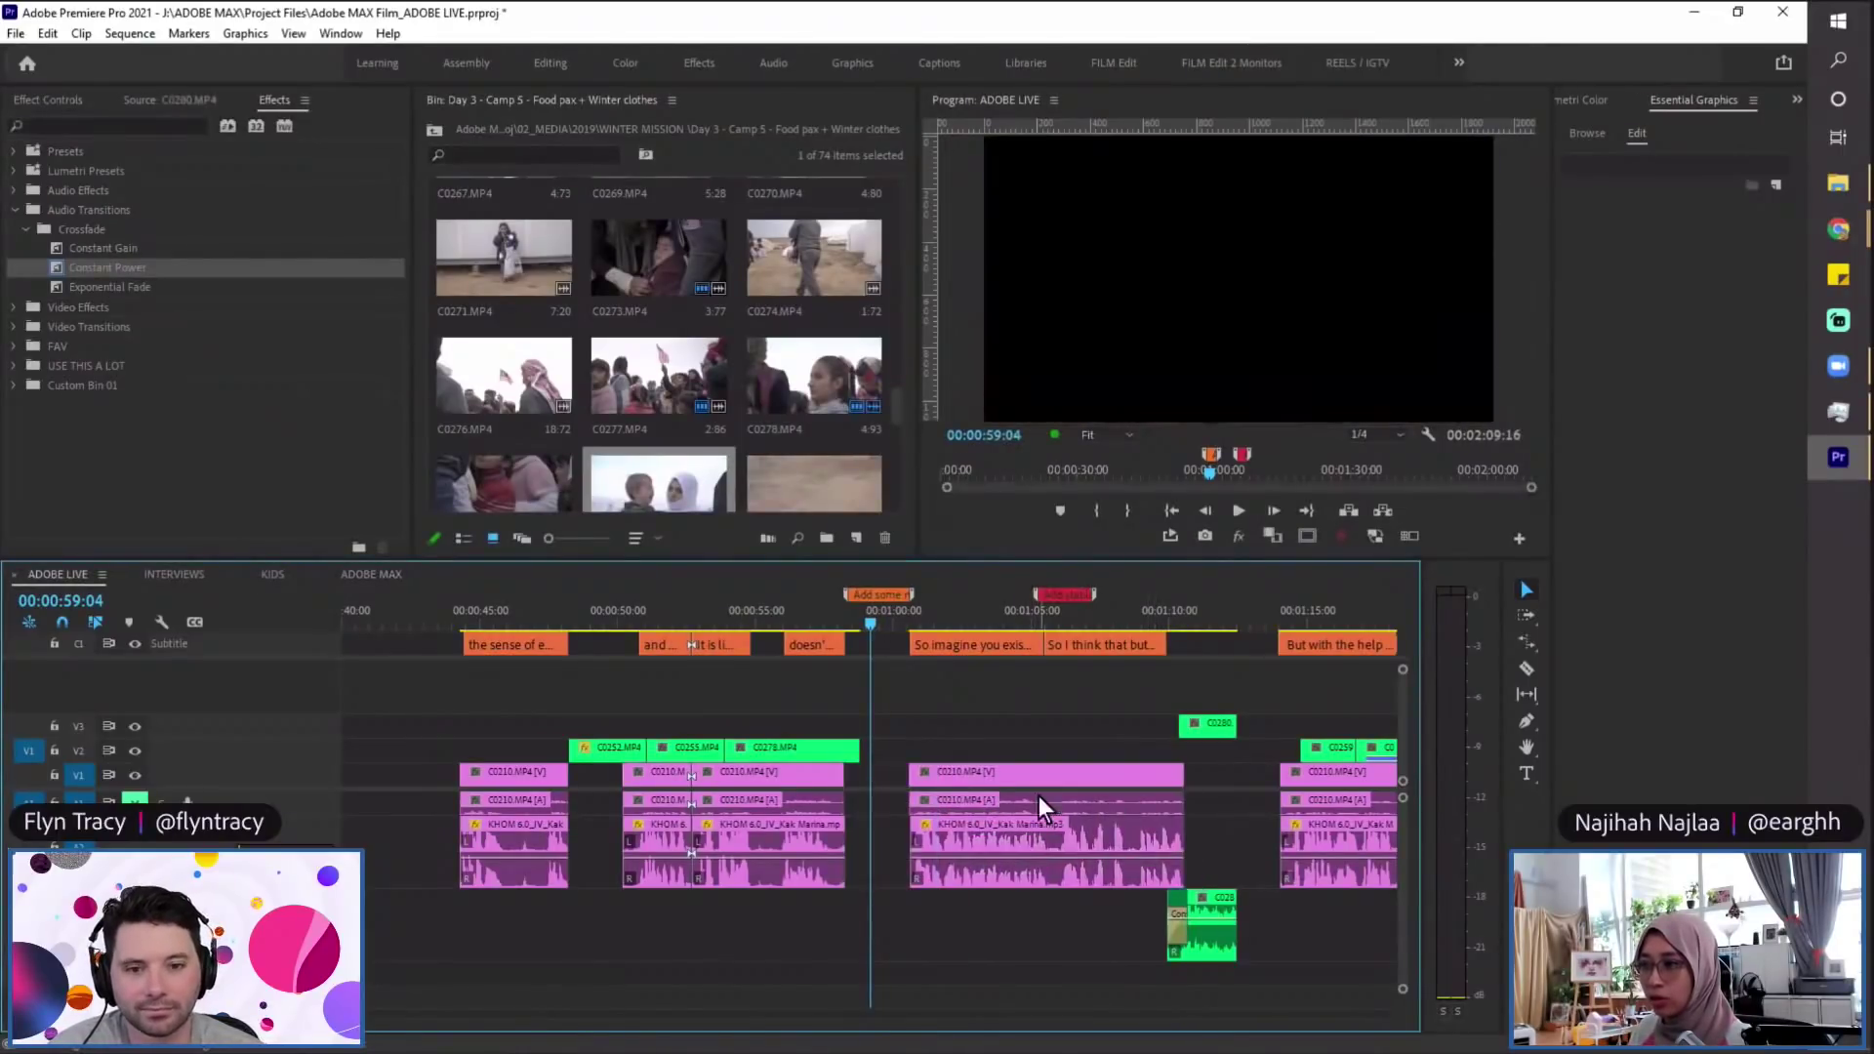
Step: Review the finished ADOBE MAX sequence from about 00:00:42:06 to 00:01:16:15 and save the project
scroll(885, 868, down, 5)
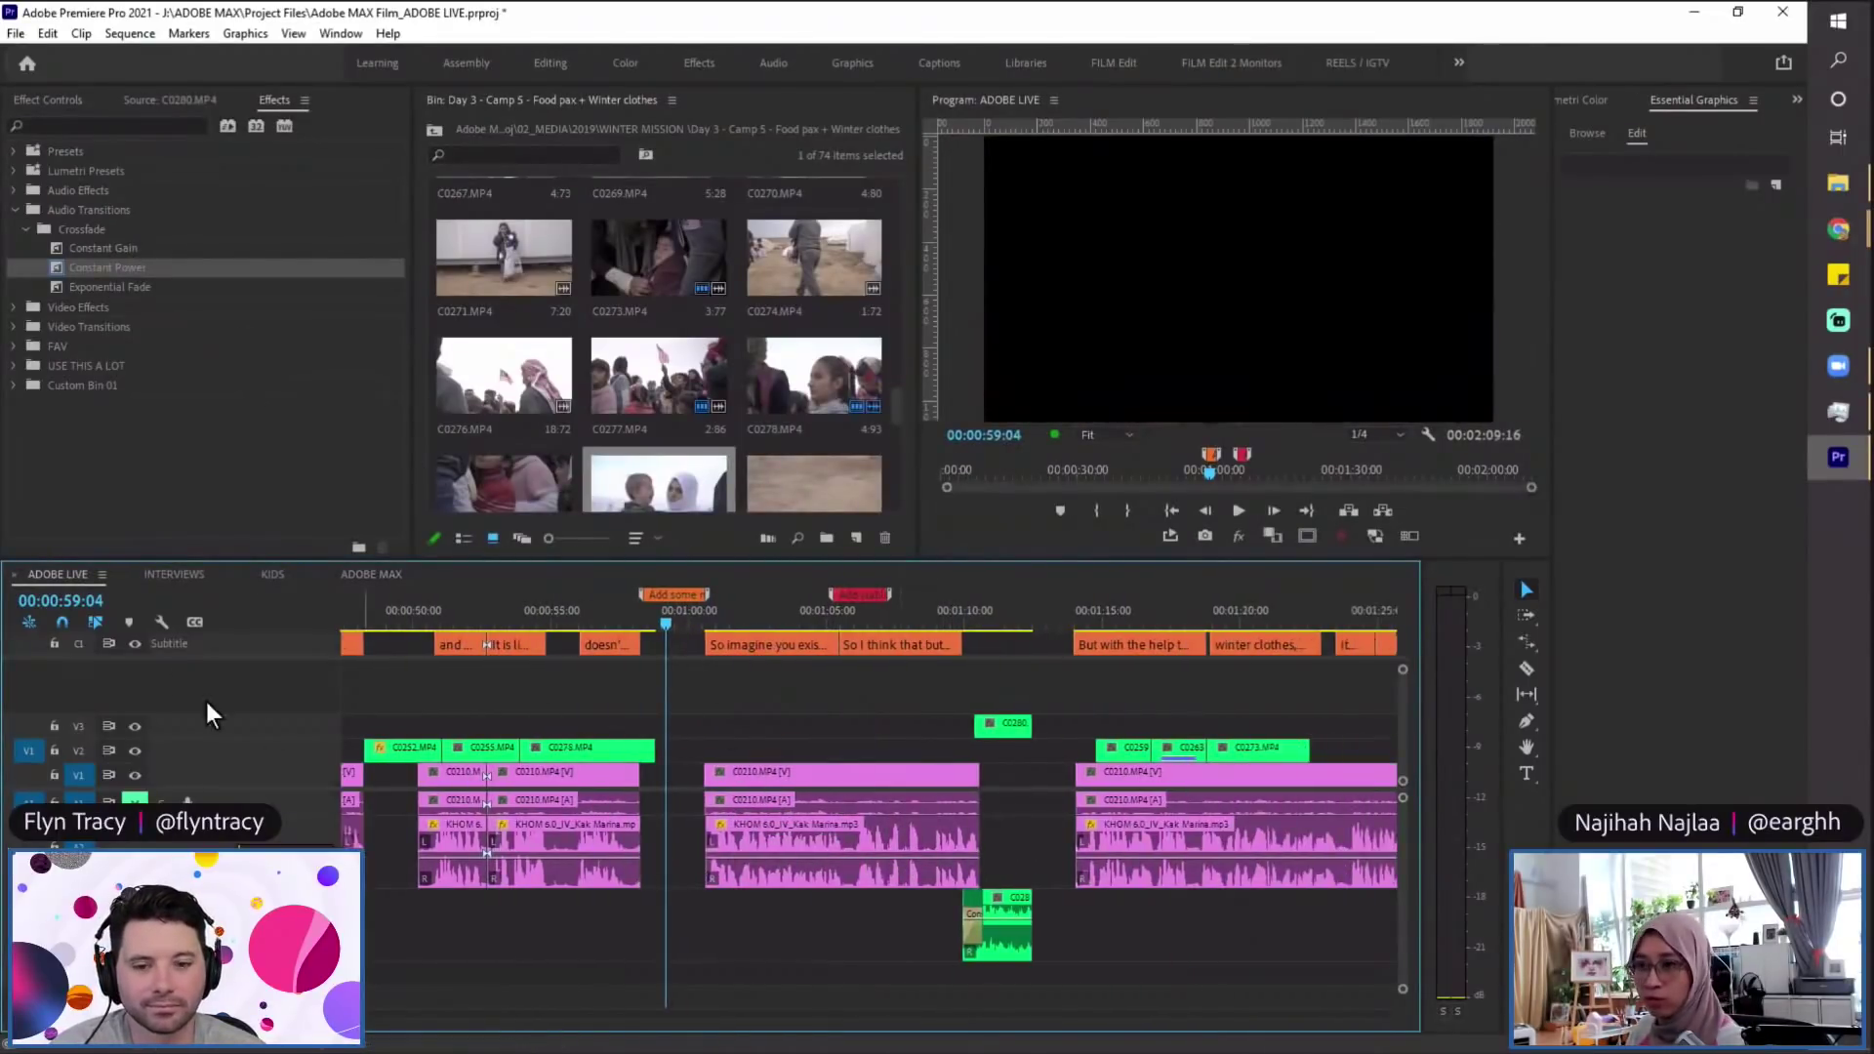
click(367, 579)
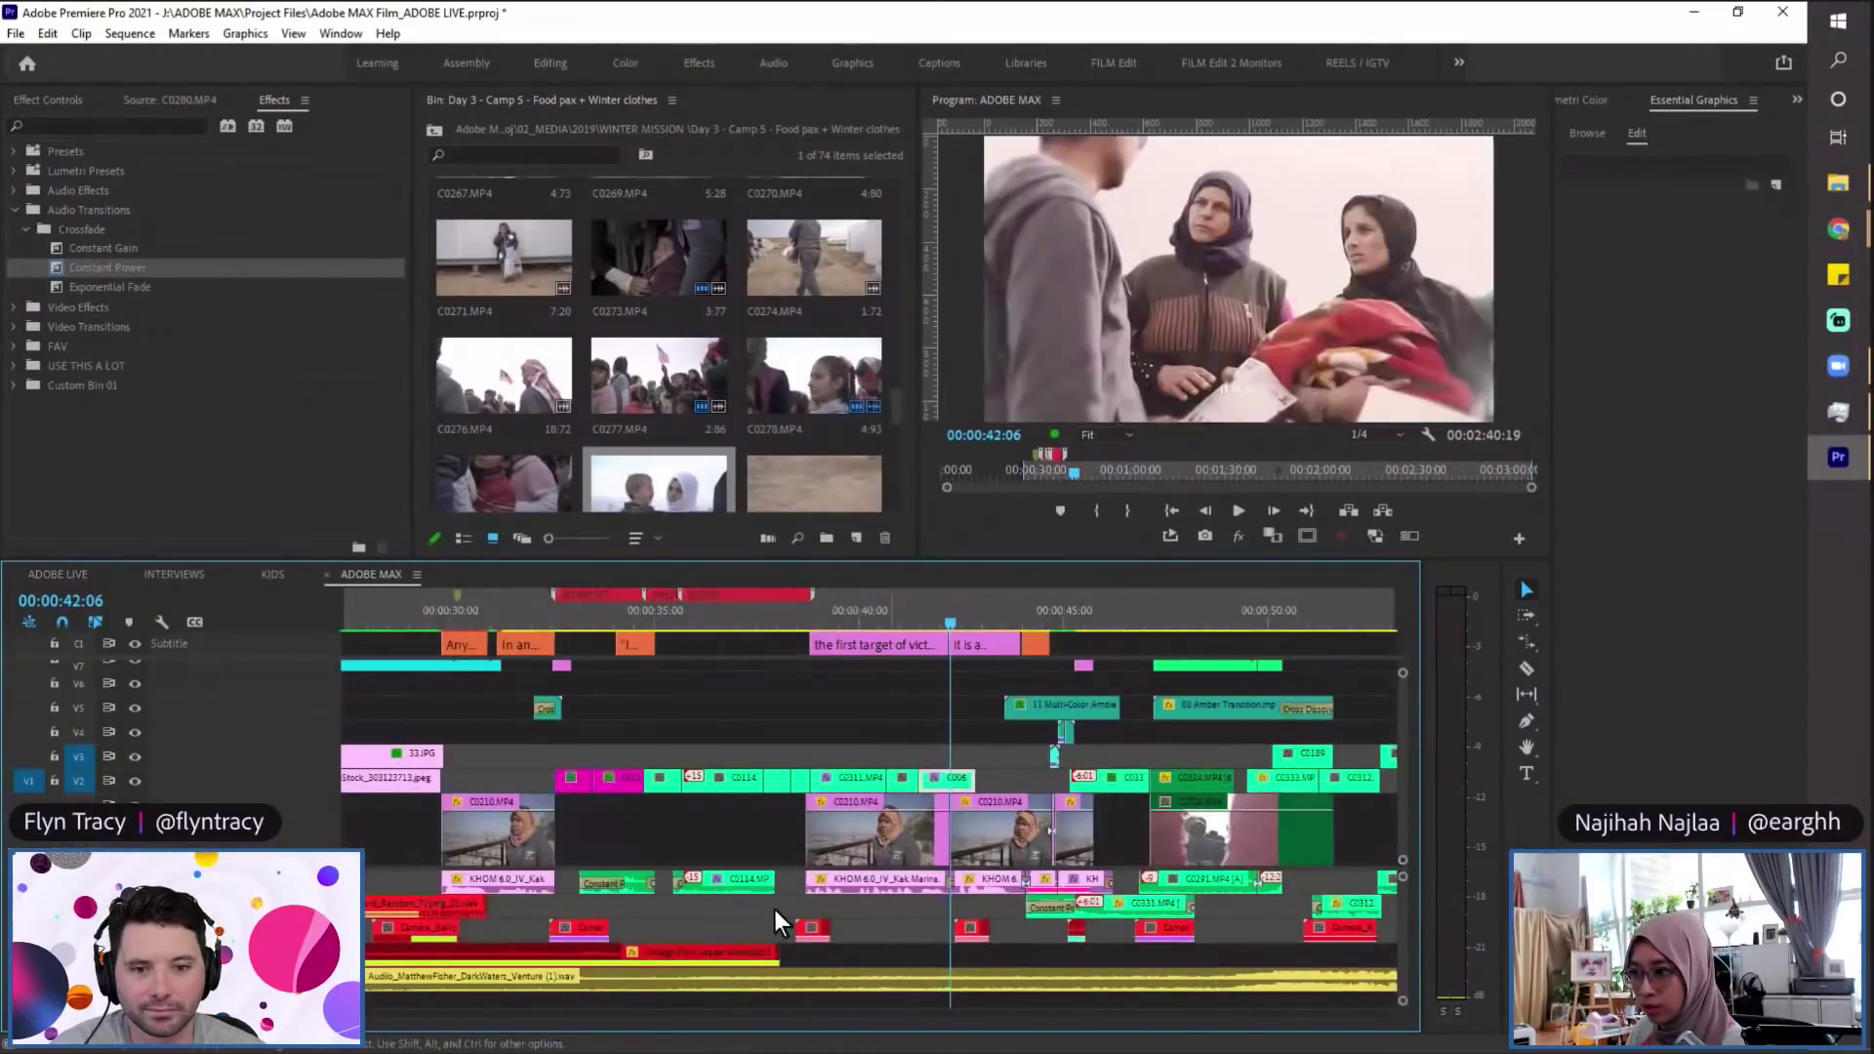
key(equal)
key(equal)
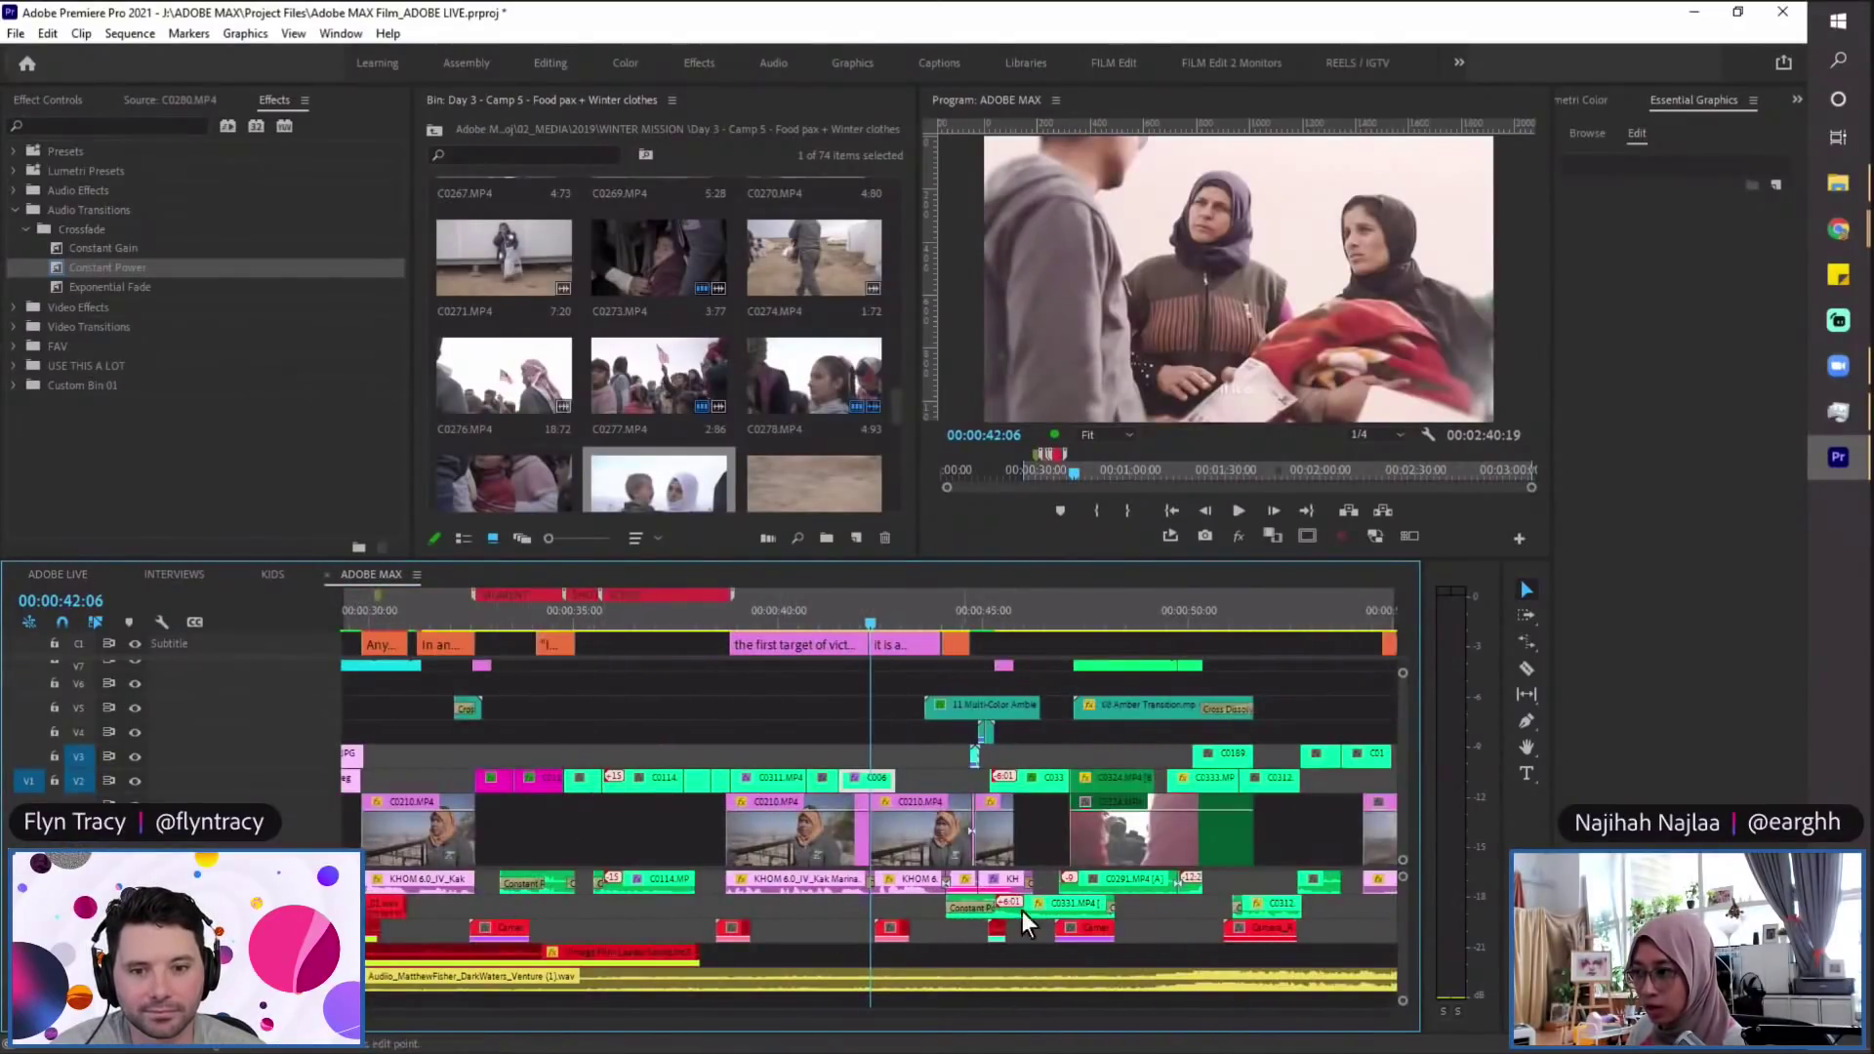
key(minus)
key(minus)
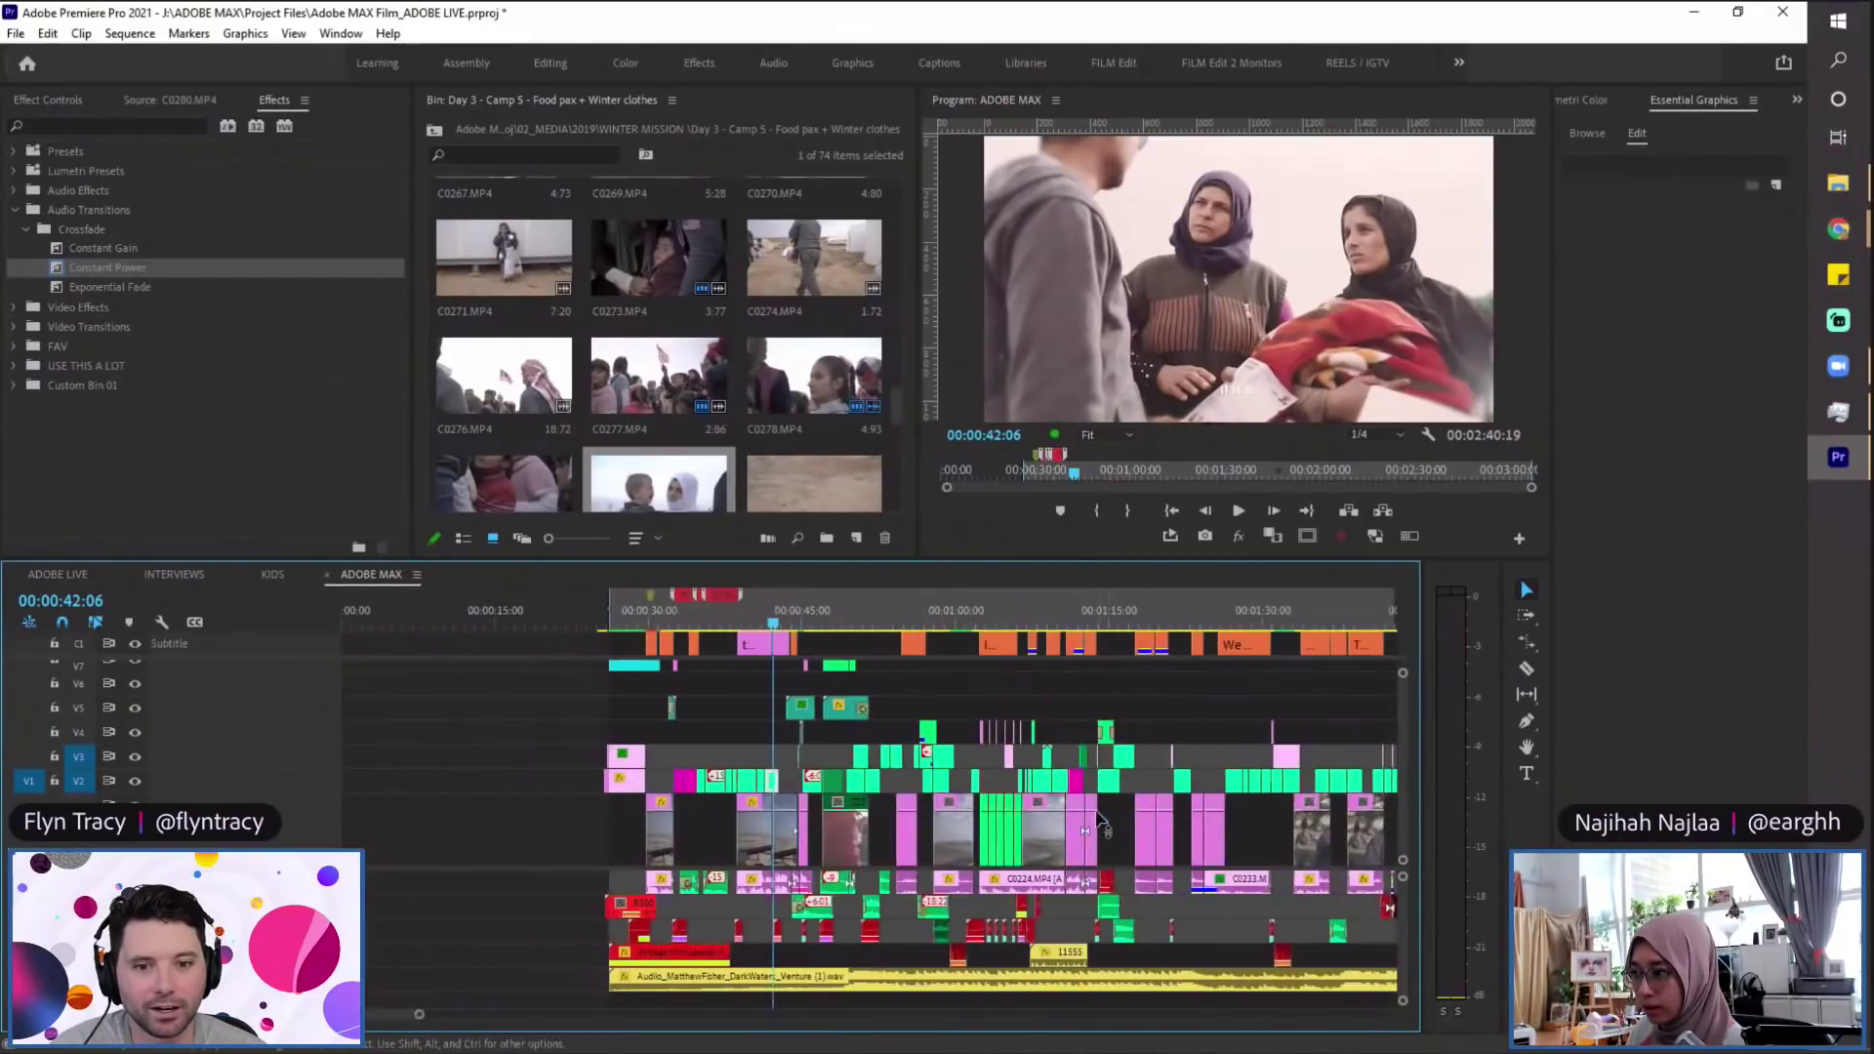
click(1132, 617)
key(equal)
key(equal)
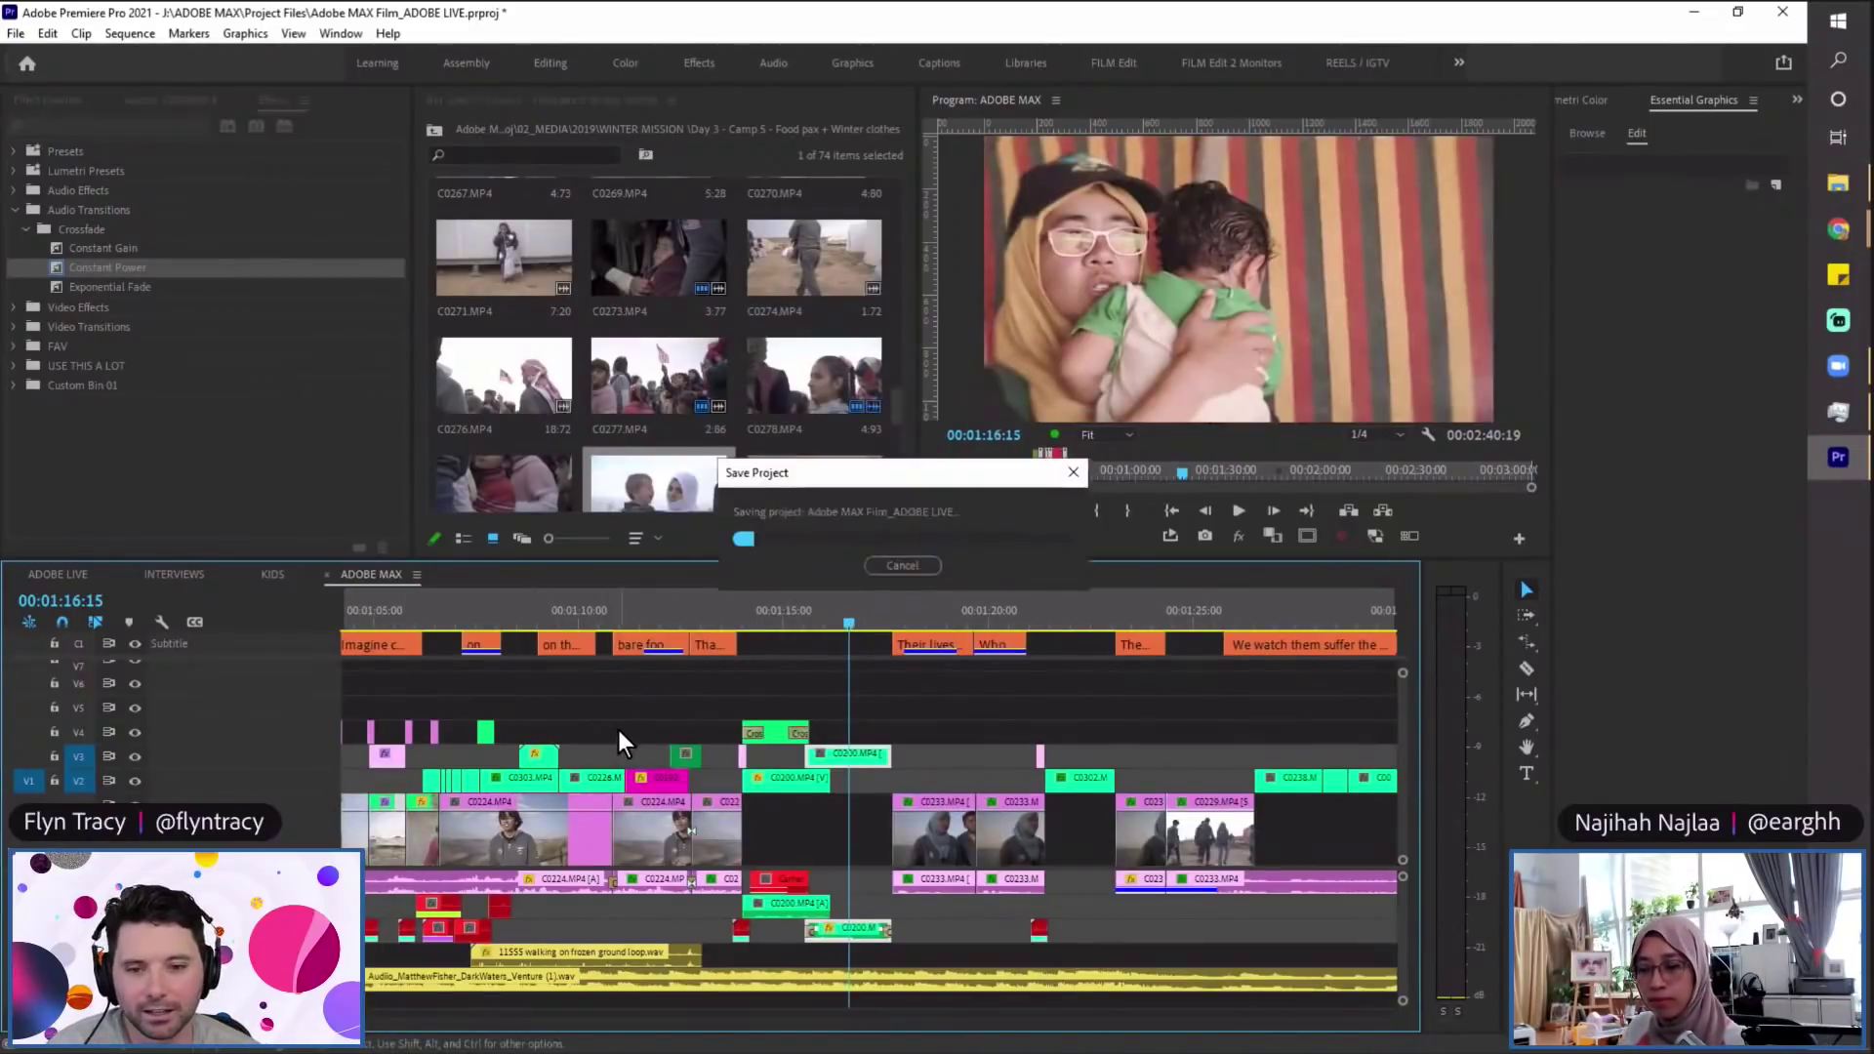
Step: Check the ADOBE LIVE sequence at 00:00:57:04 with more of the timeline in view
click(52, 575)
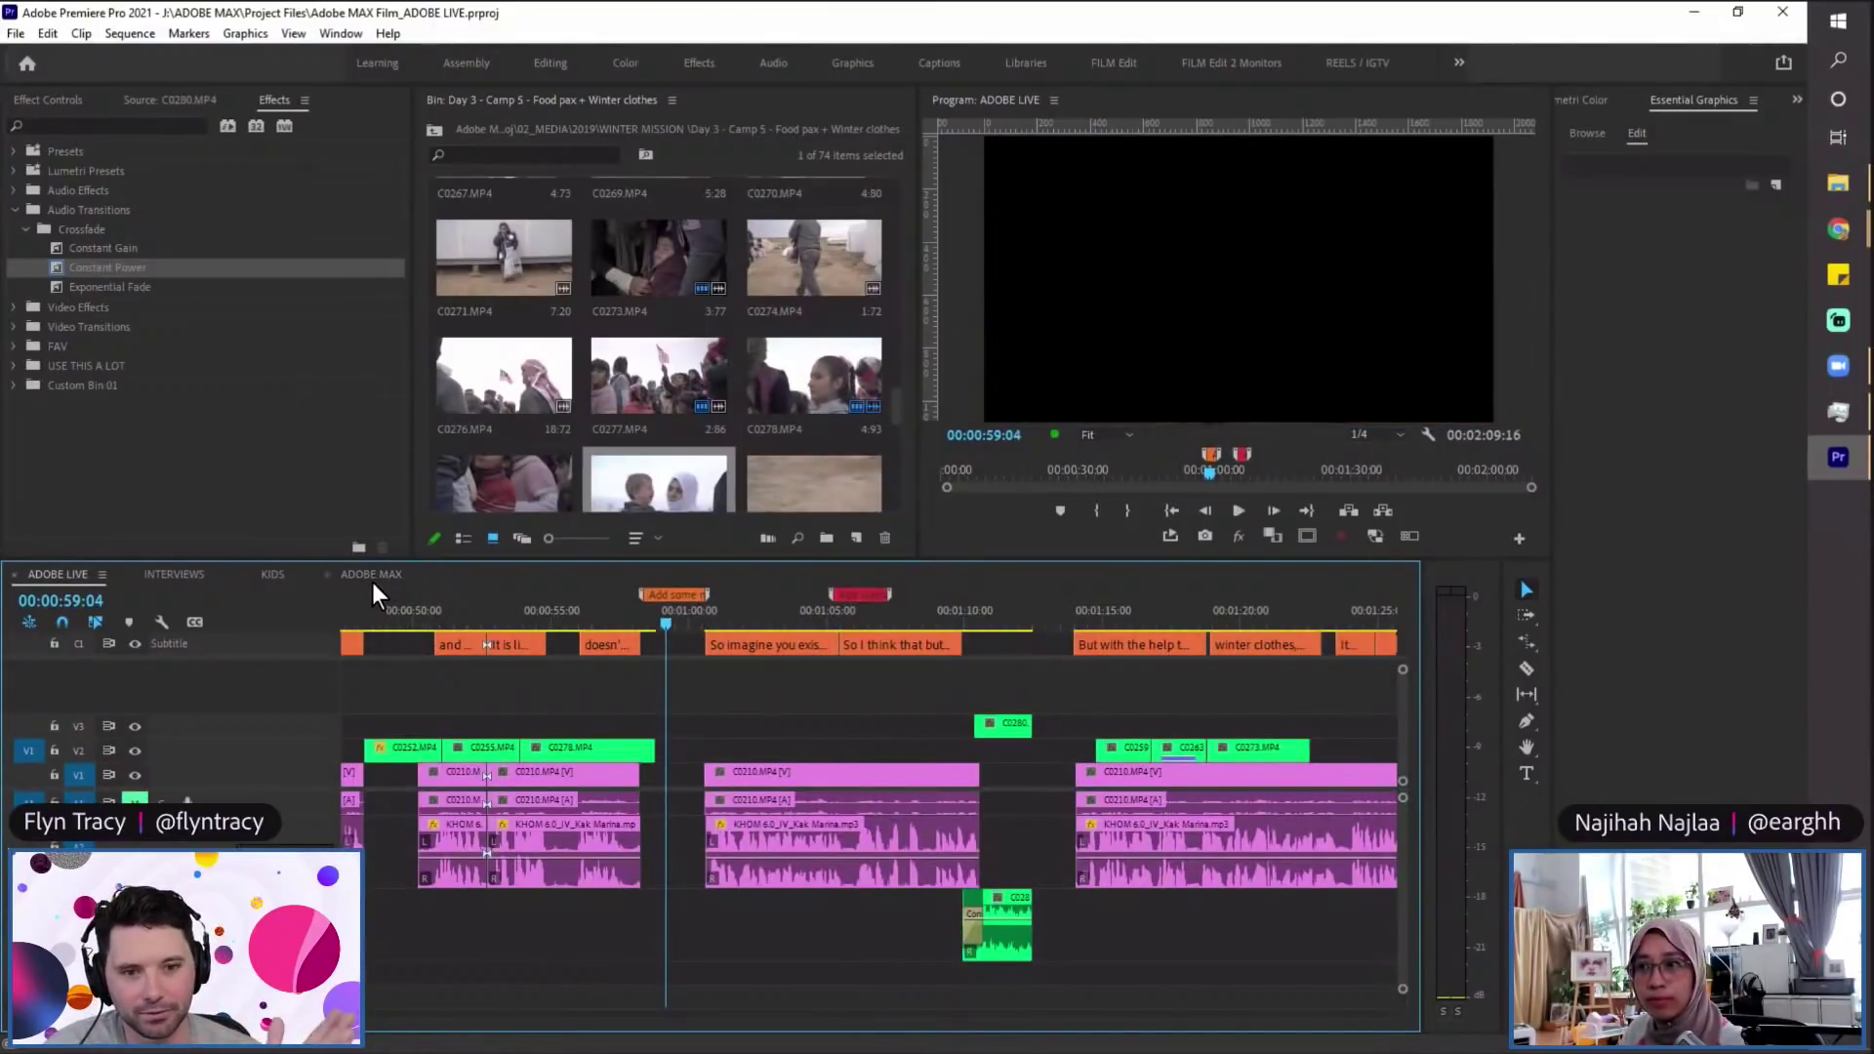
click(611, 617)
key(minus)
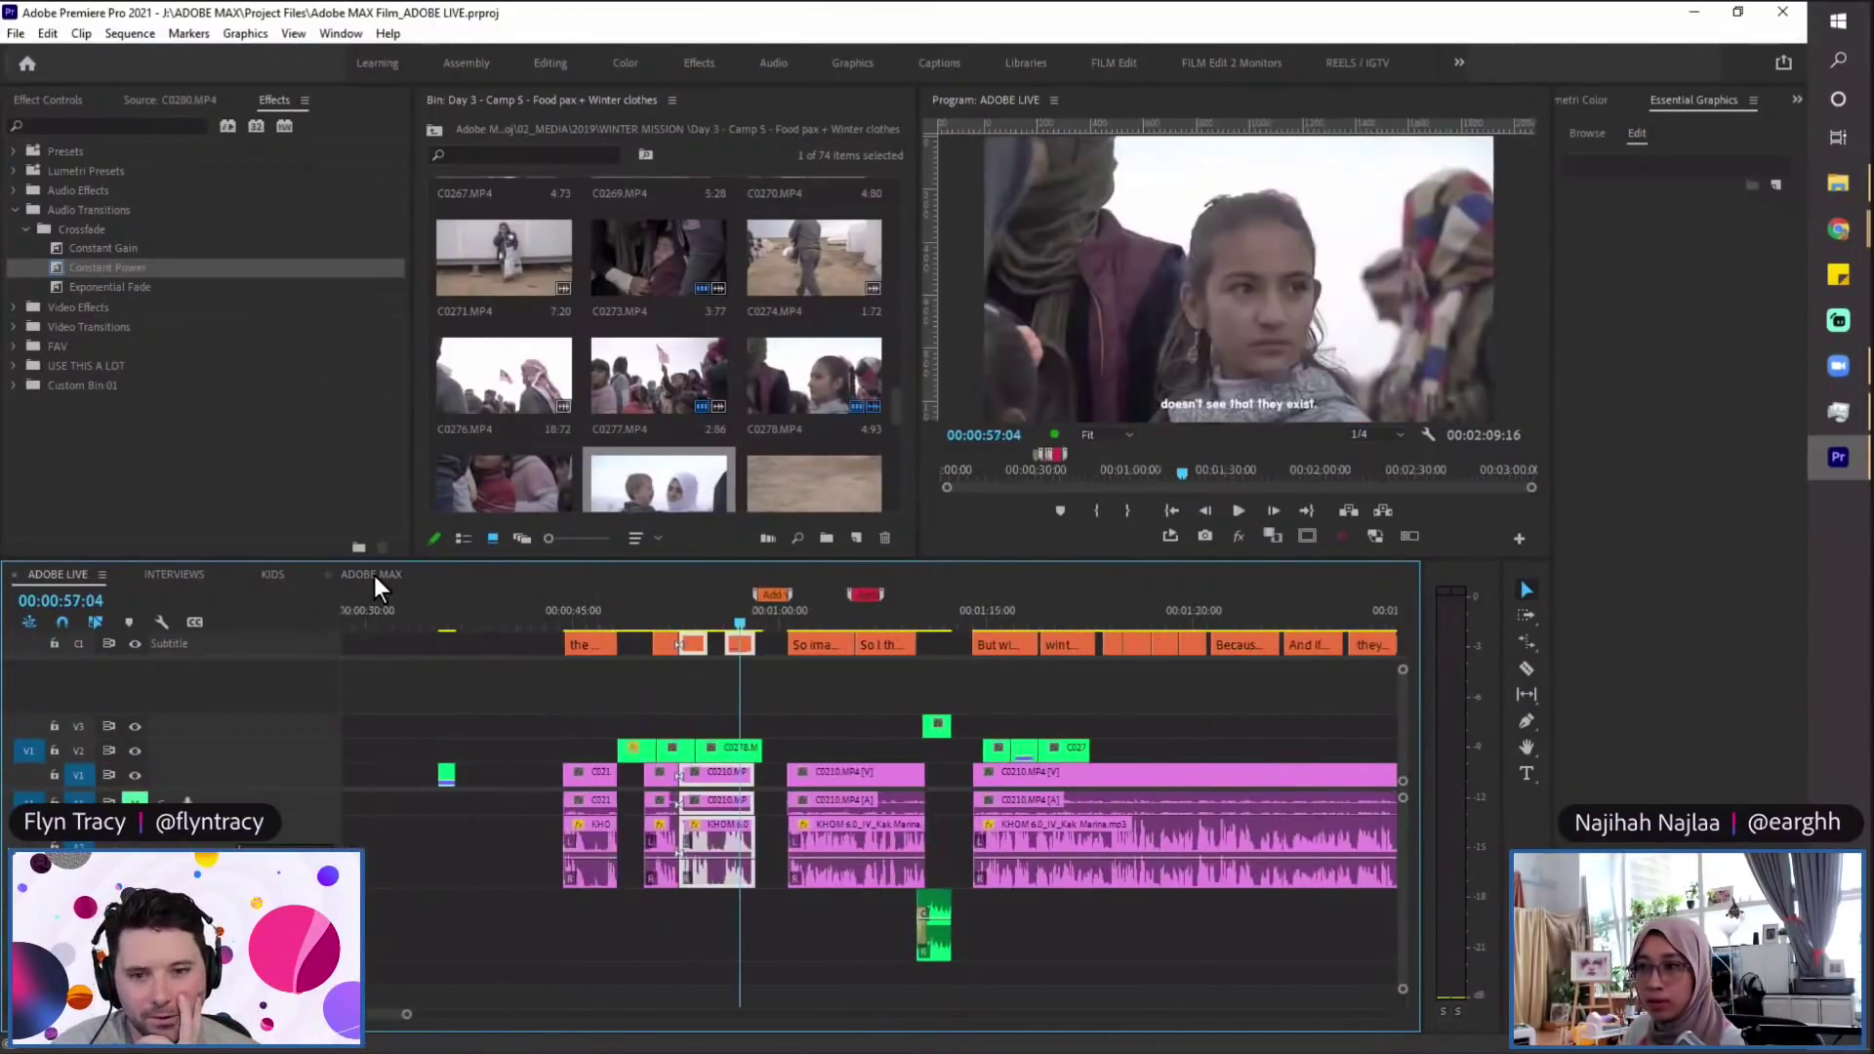
Step: Look back through the ADOBE MAX sequence from about 00:00:57:19 to the section around 00:00:33:20
click(372, 576)
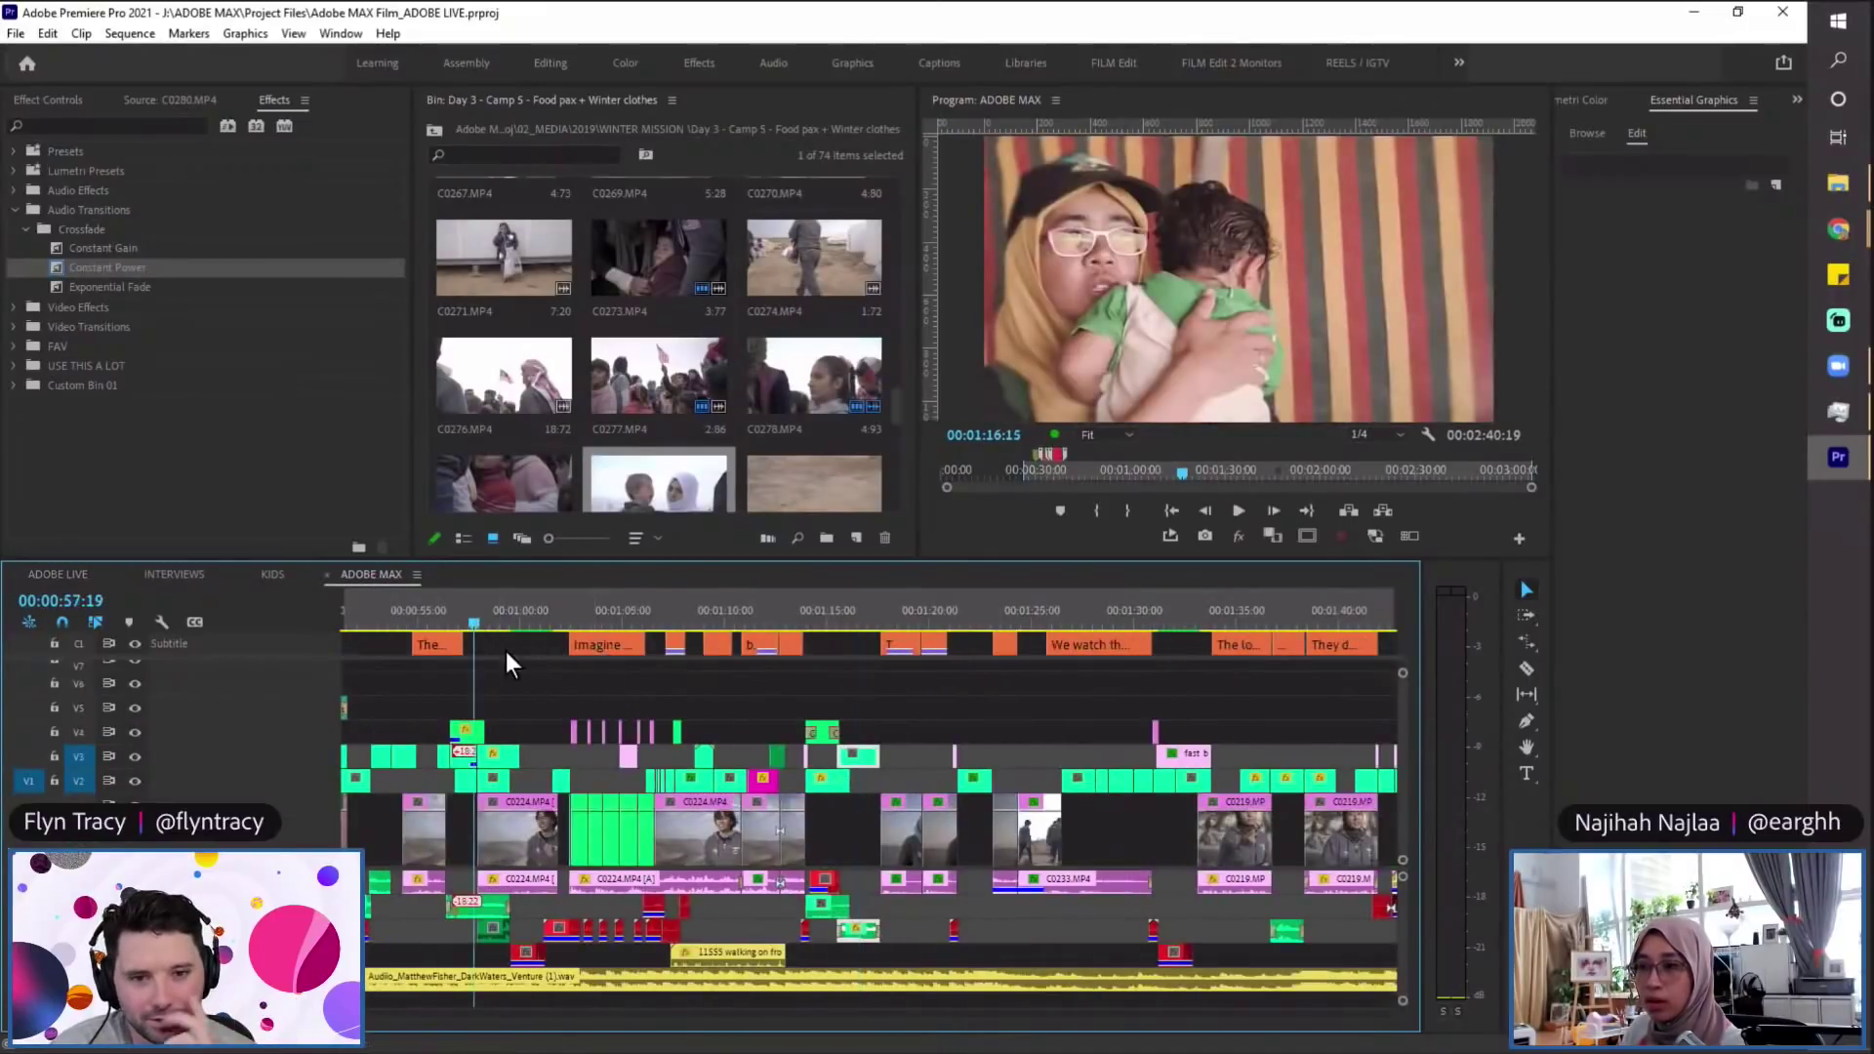
click(505, 626)
key(equal)
click(481, 613)
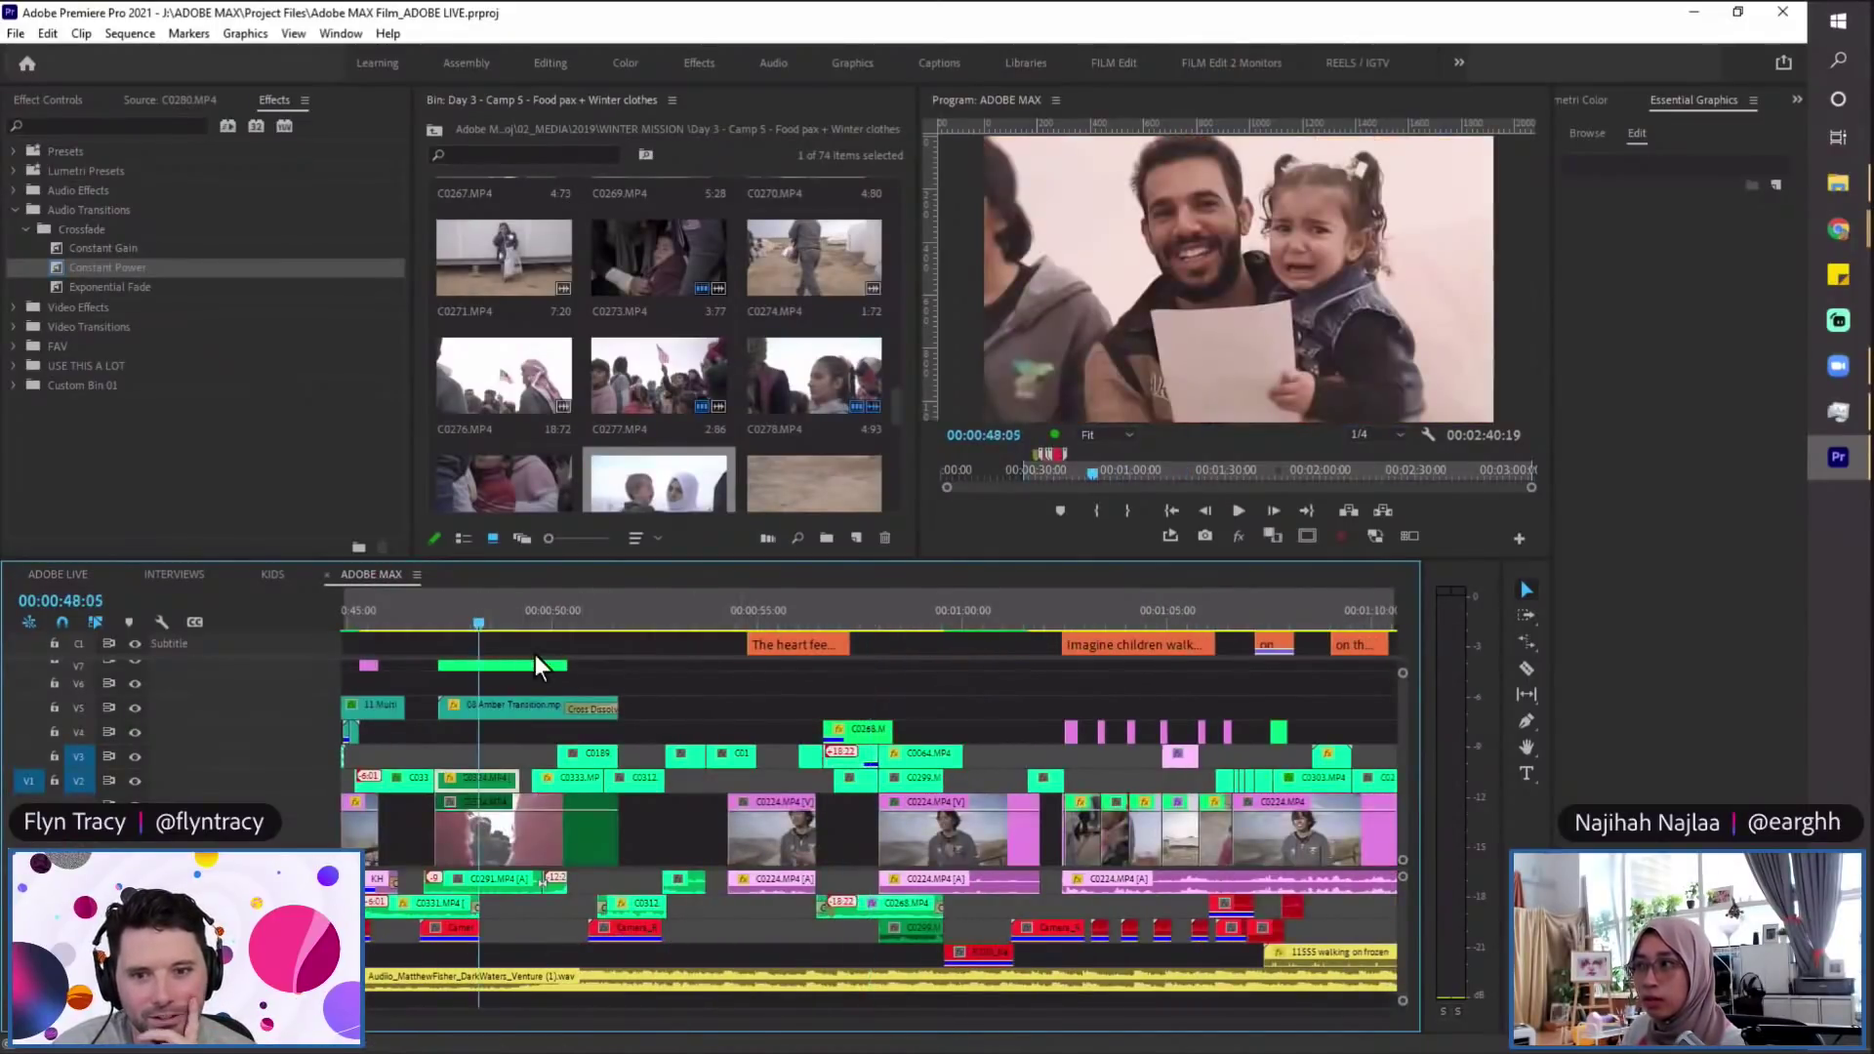
scroll(626, 710, left, 5)
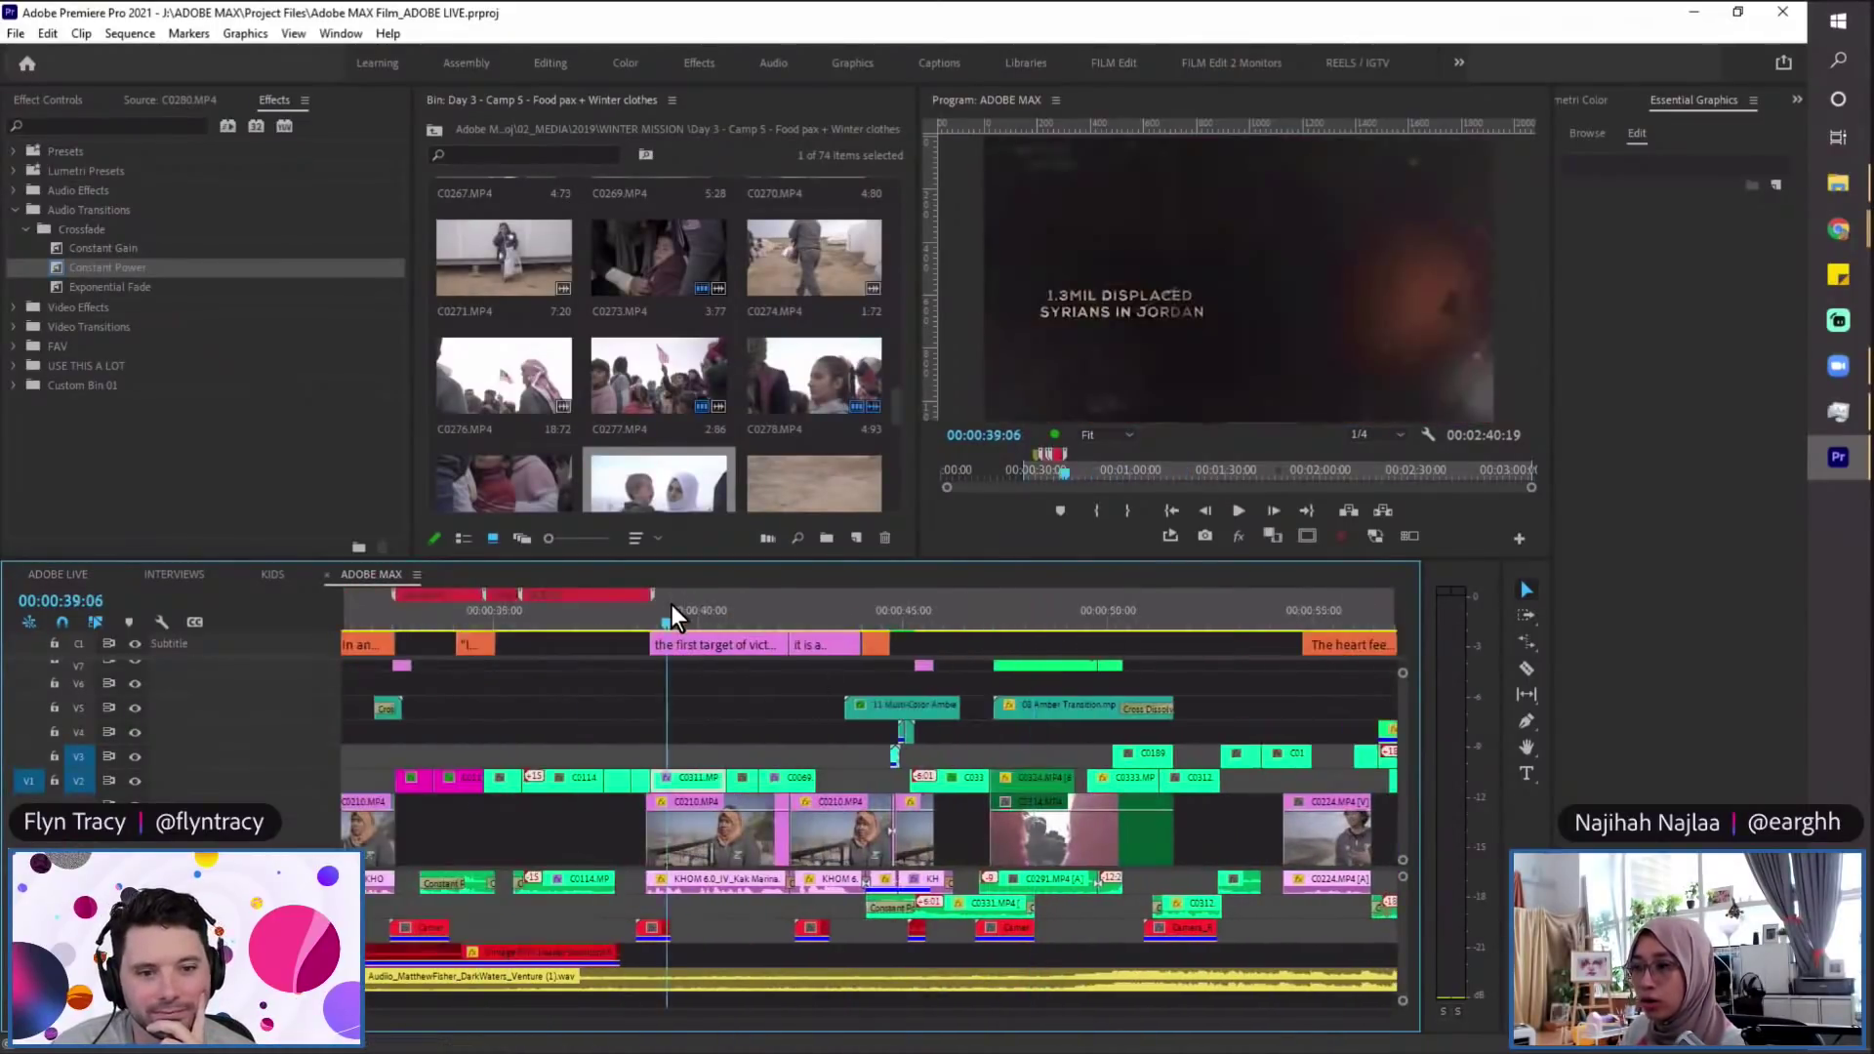
click(671, 605)
scroll(741, 604, left, 4)
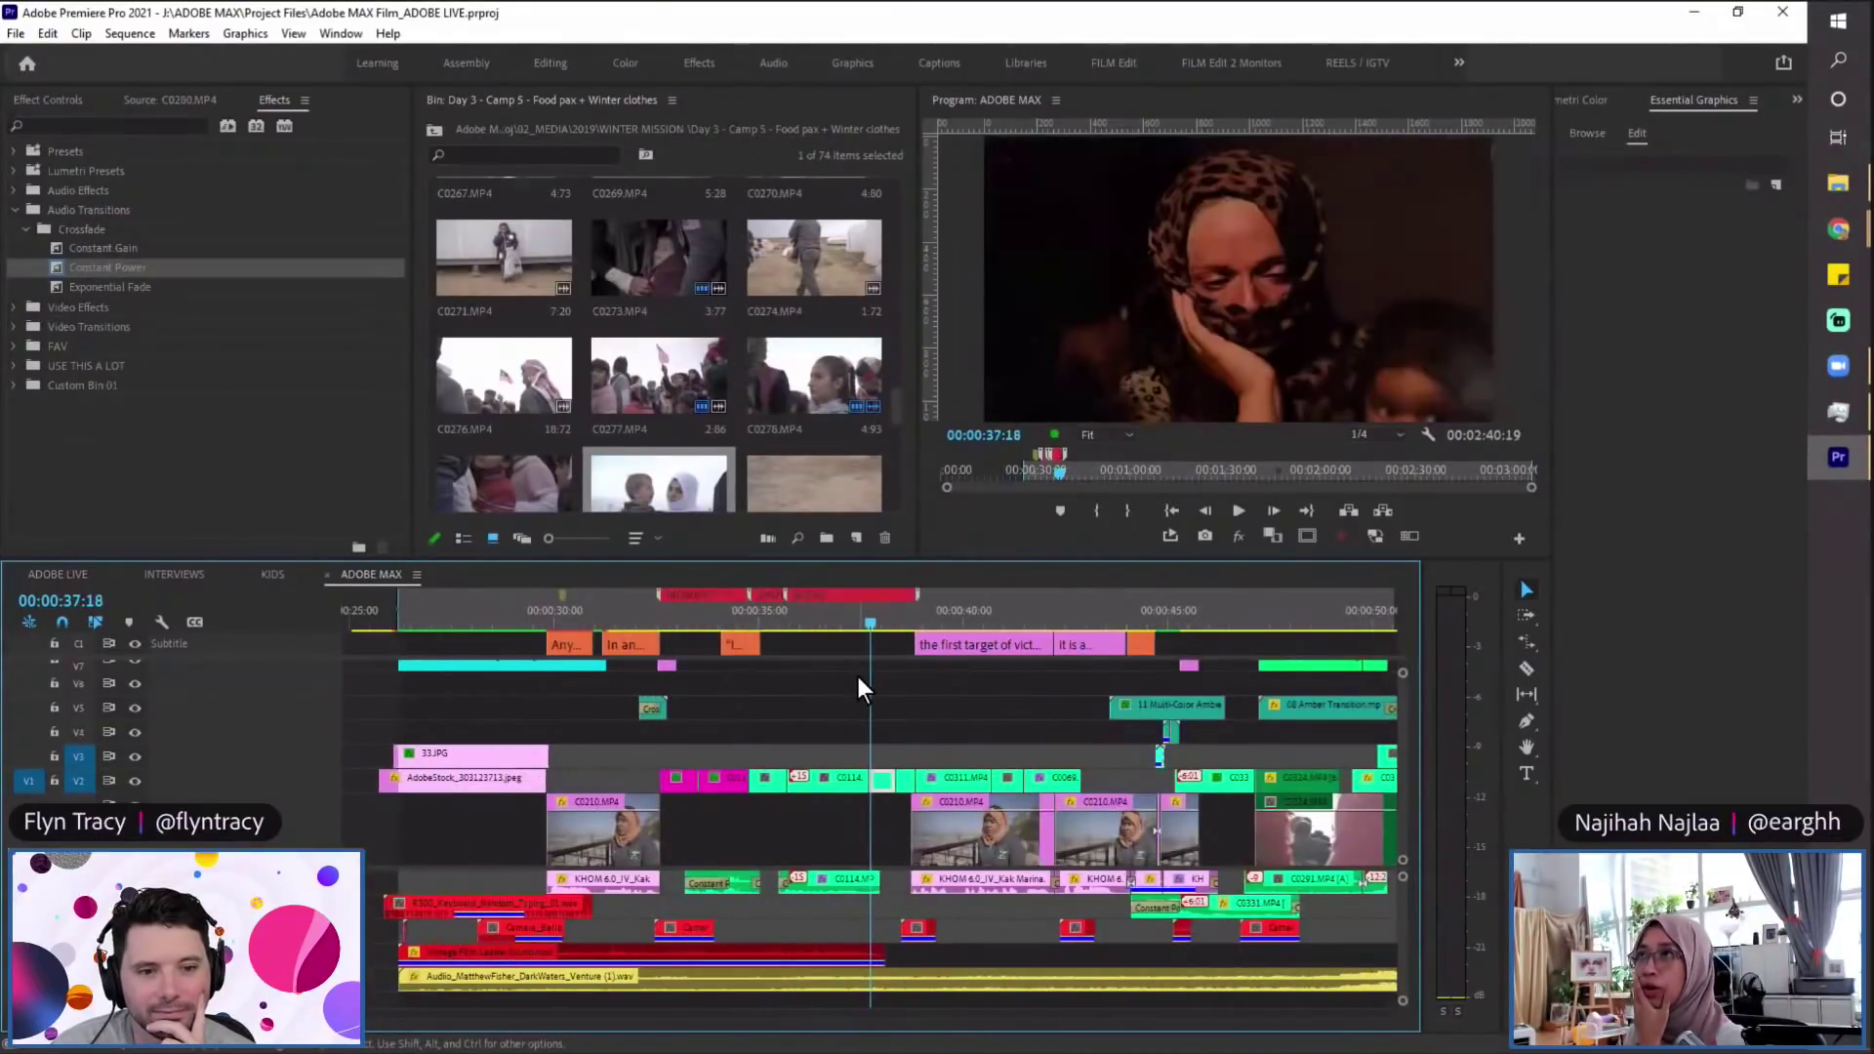
click(713, 620)
key(=)
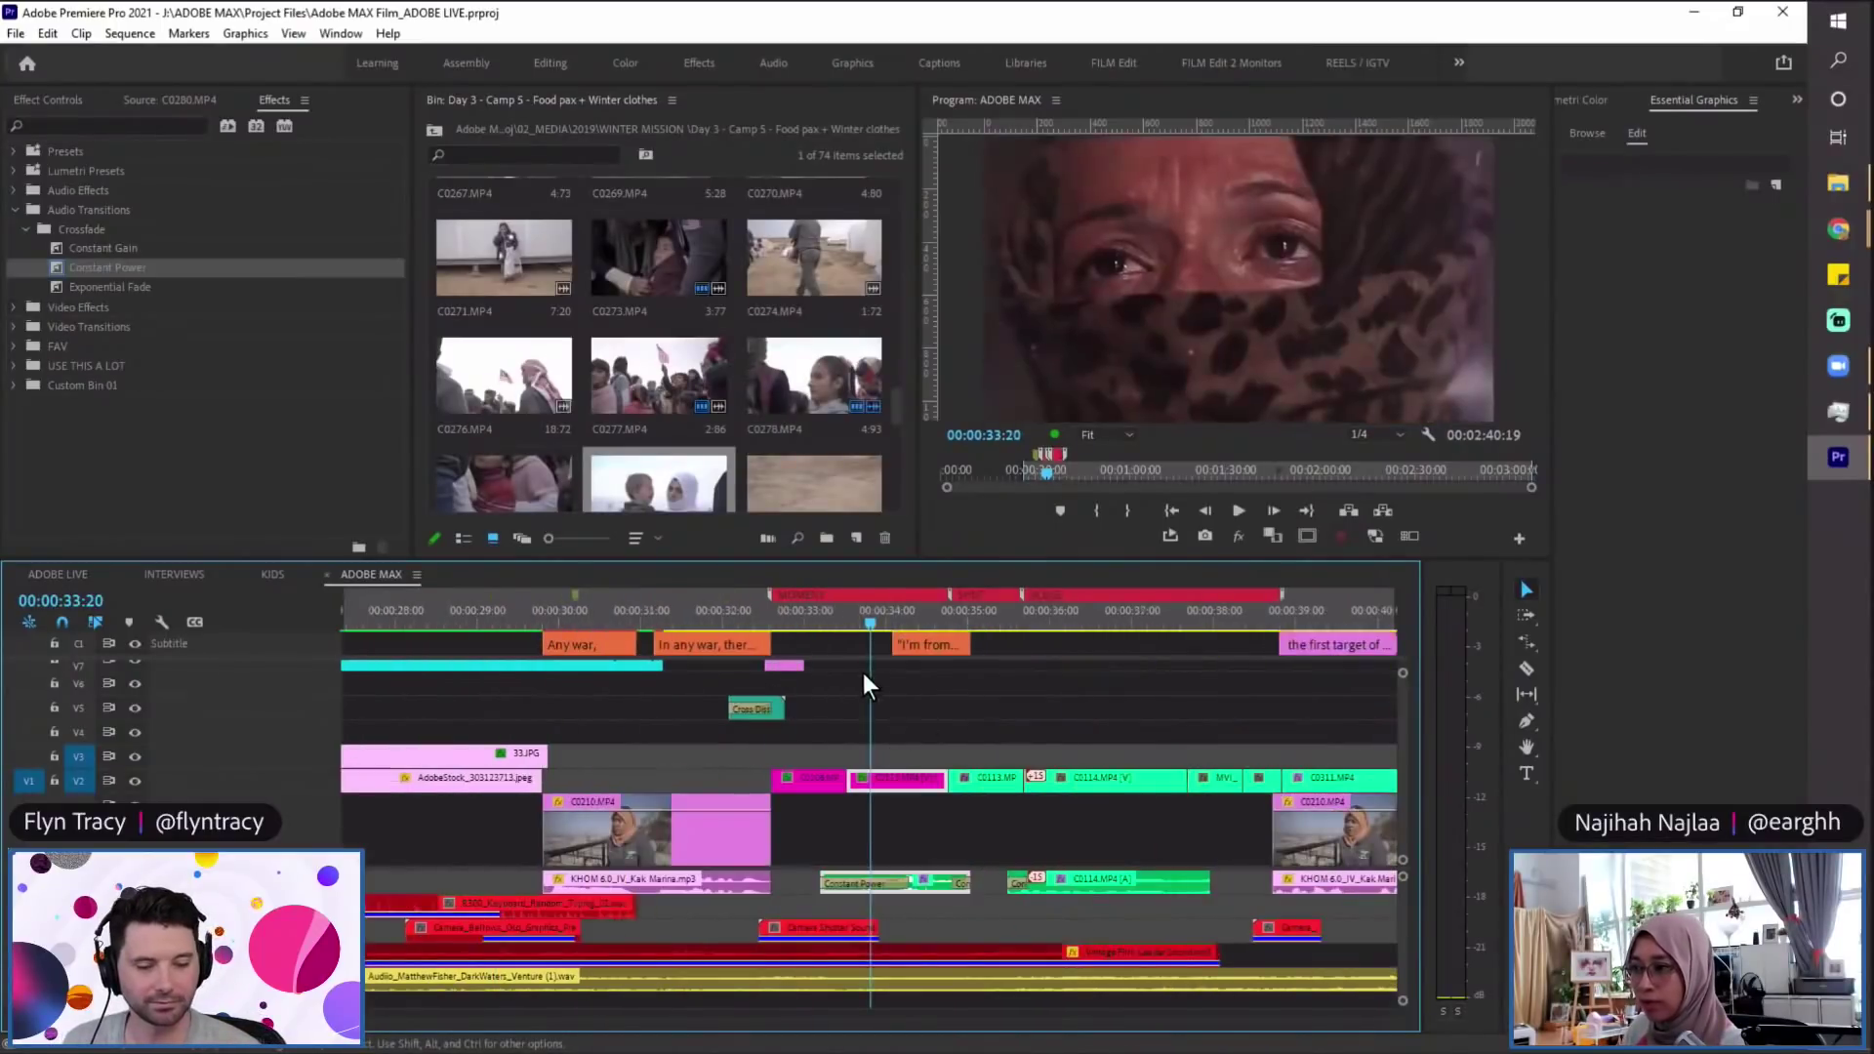
Step: Play and scrub the transition at the end of the "In any war, there is a victim." interview shot, around 00:00:32:13
drag(835, 620, 764, 628)
click(752, 622)
key(space)
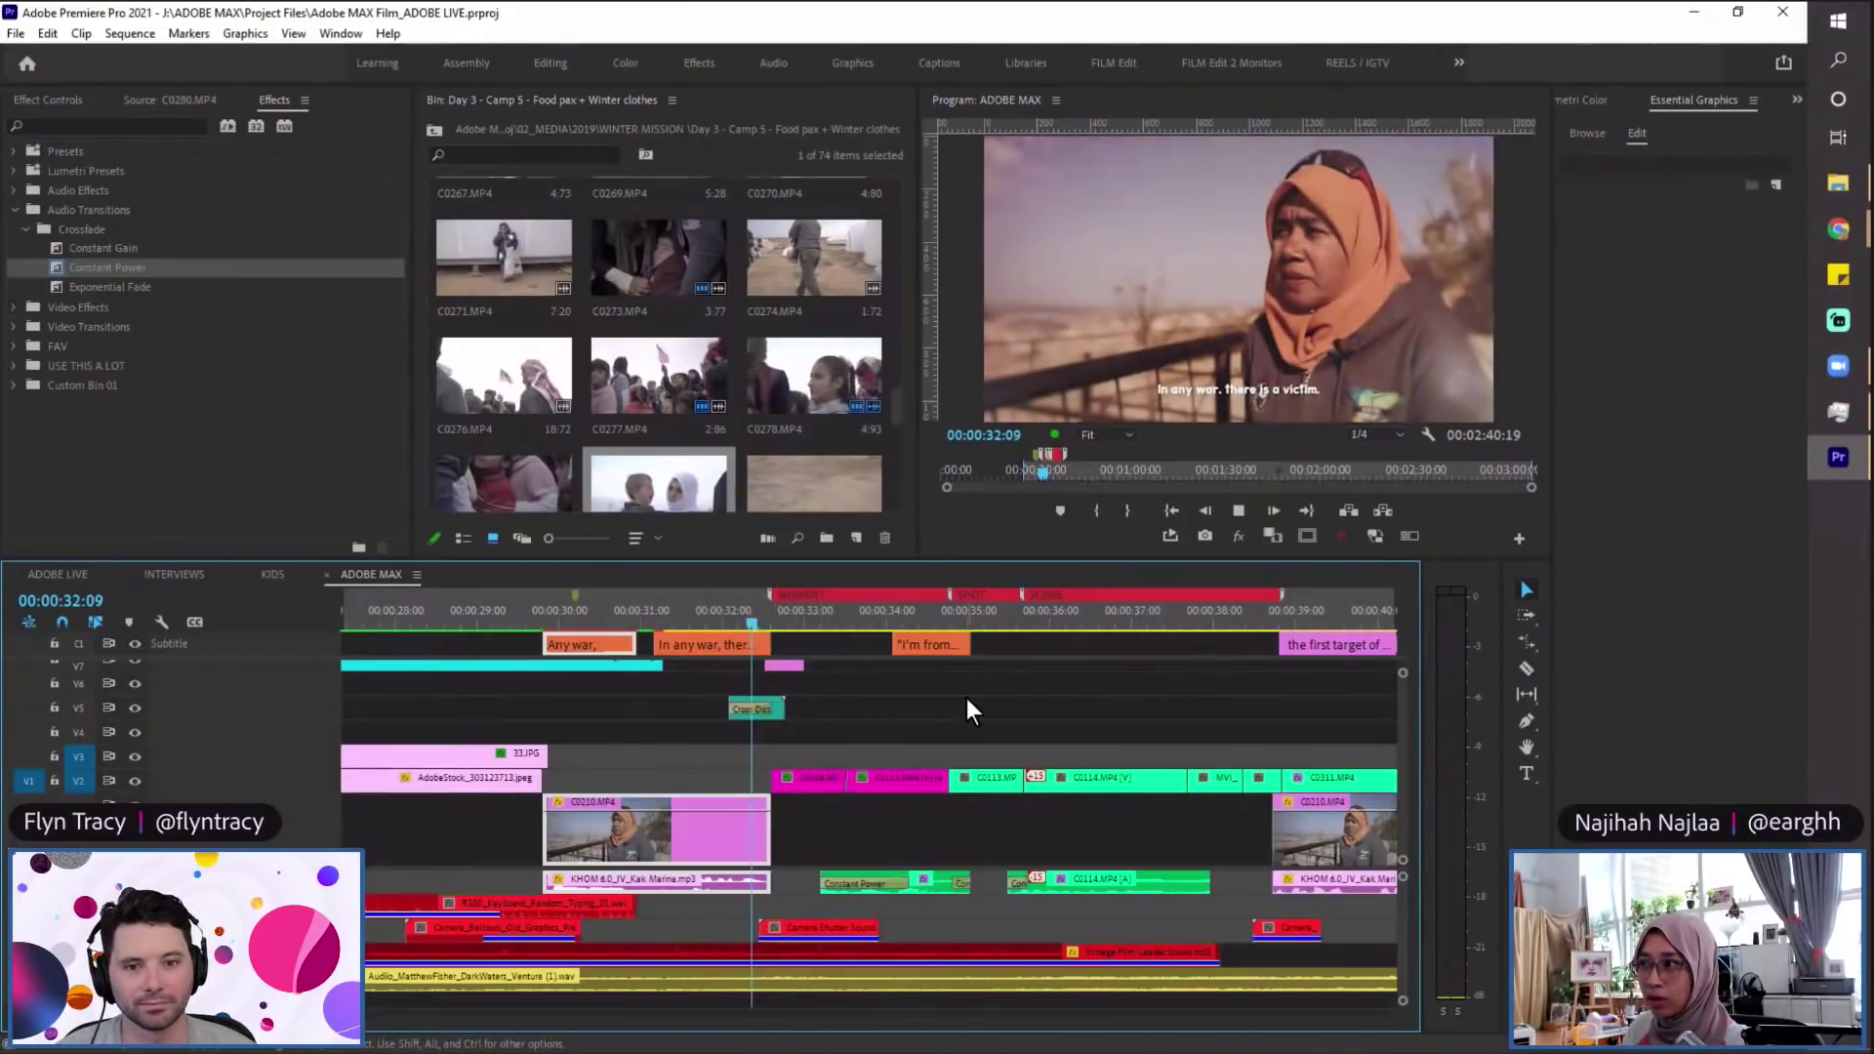
key(space)
click(767, 623)
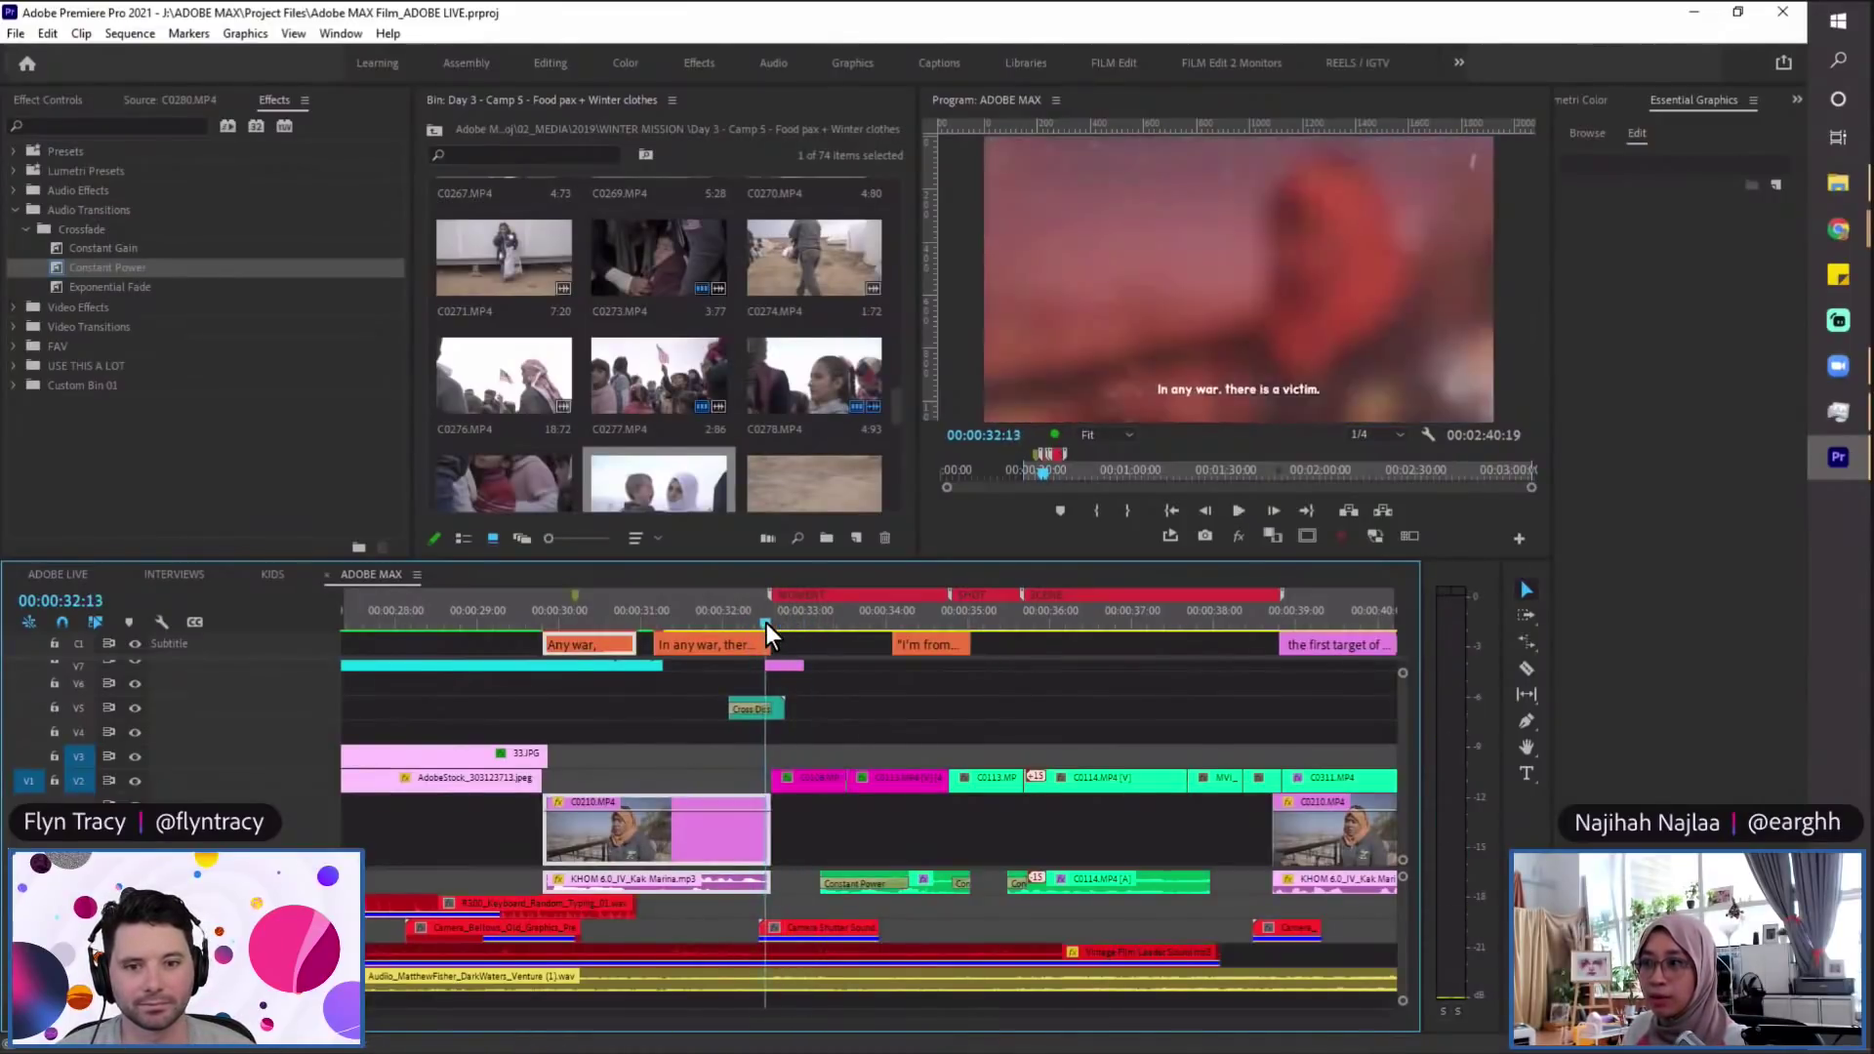
mouse_move(767, 623)
mouse_down()
mouse_move(754, 605)
mouse_move(770, 623)
mouse_up()
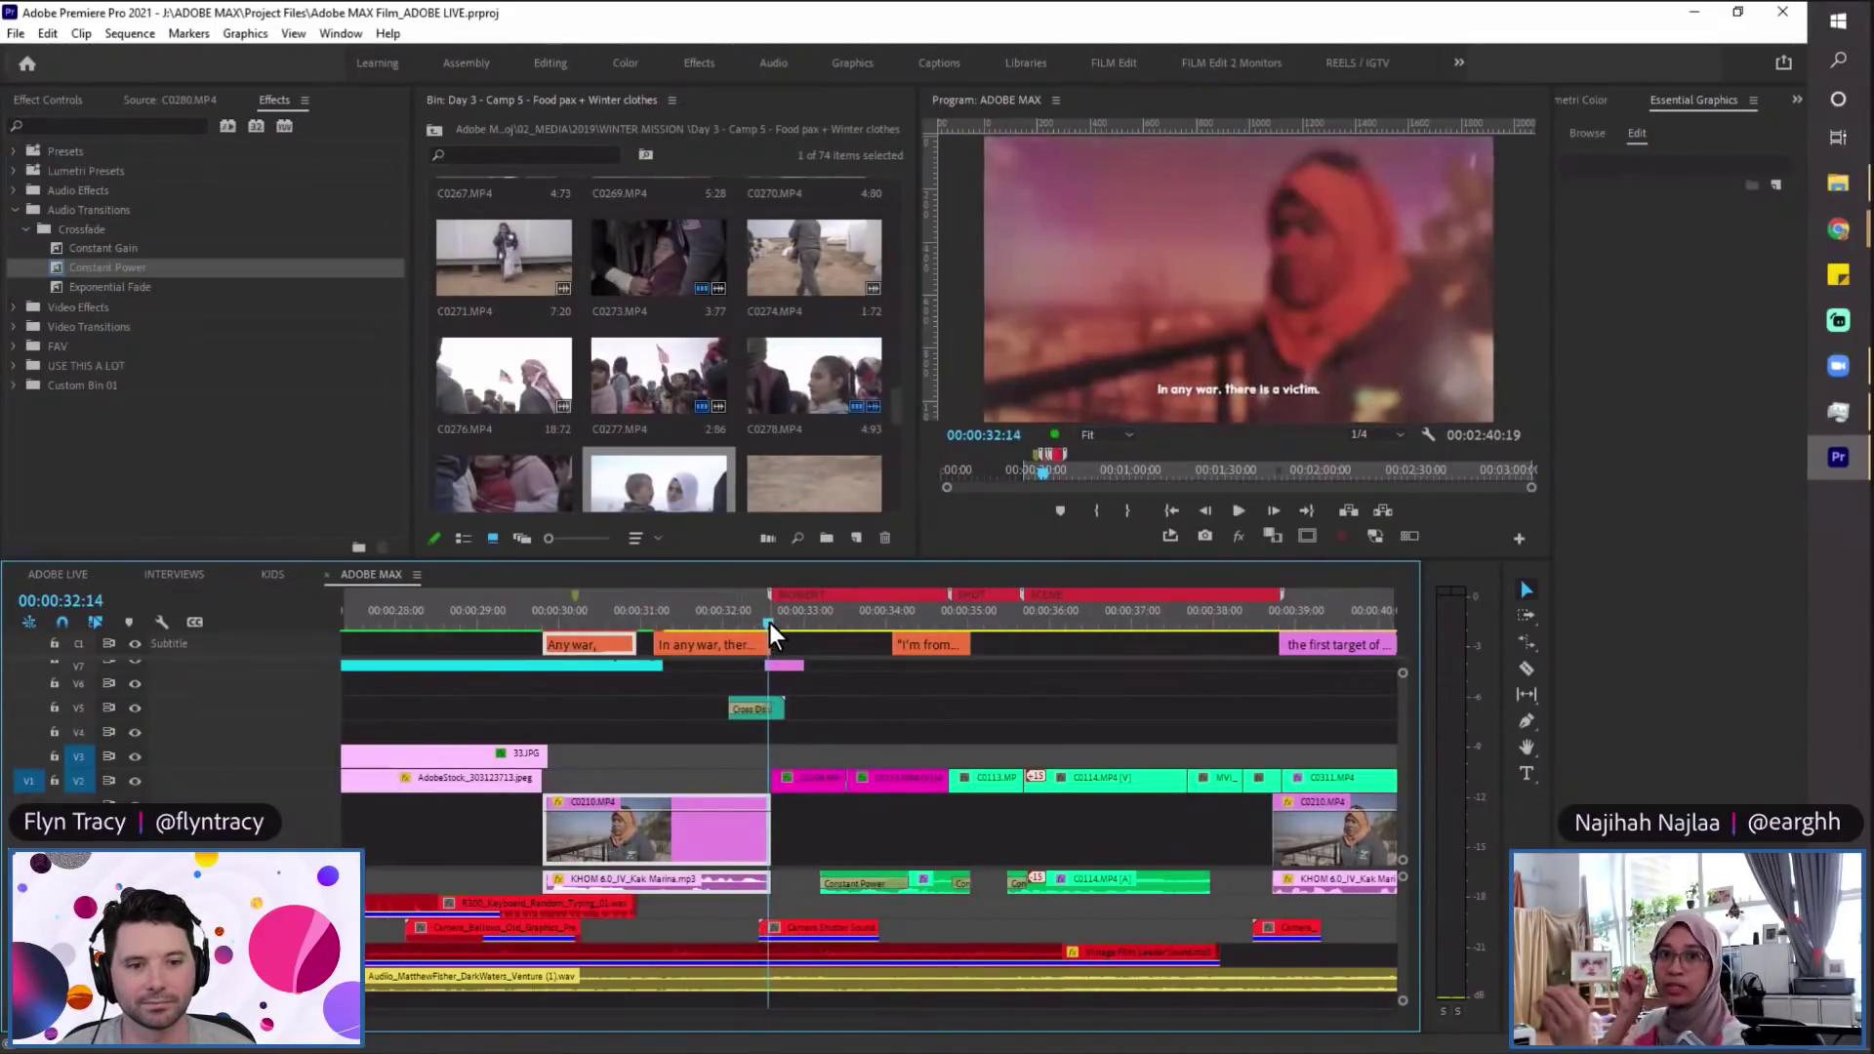
Step: Compare the interview shot at about 00:00:32:00 with the C0106.MP4 B-roll at 00:00:32:22, scrubbing back and forth across the cut
drag(768, 622, 724, 620)
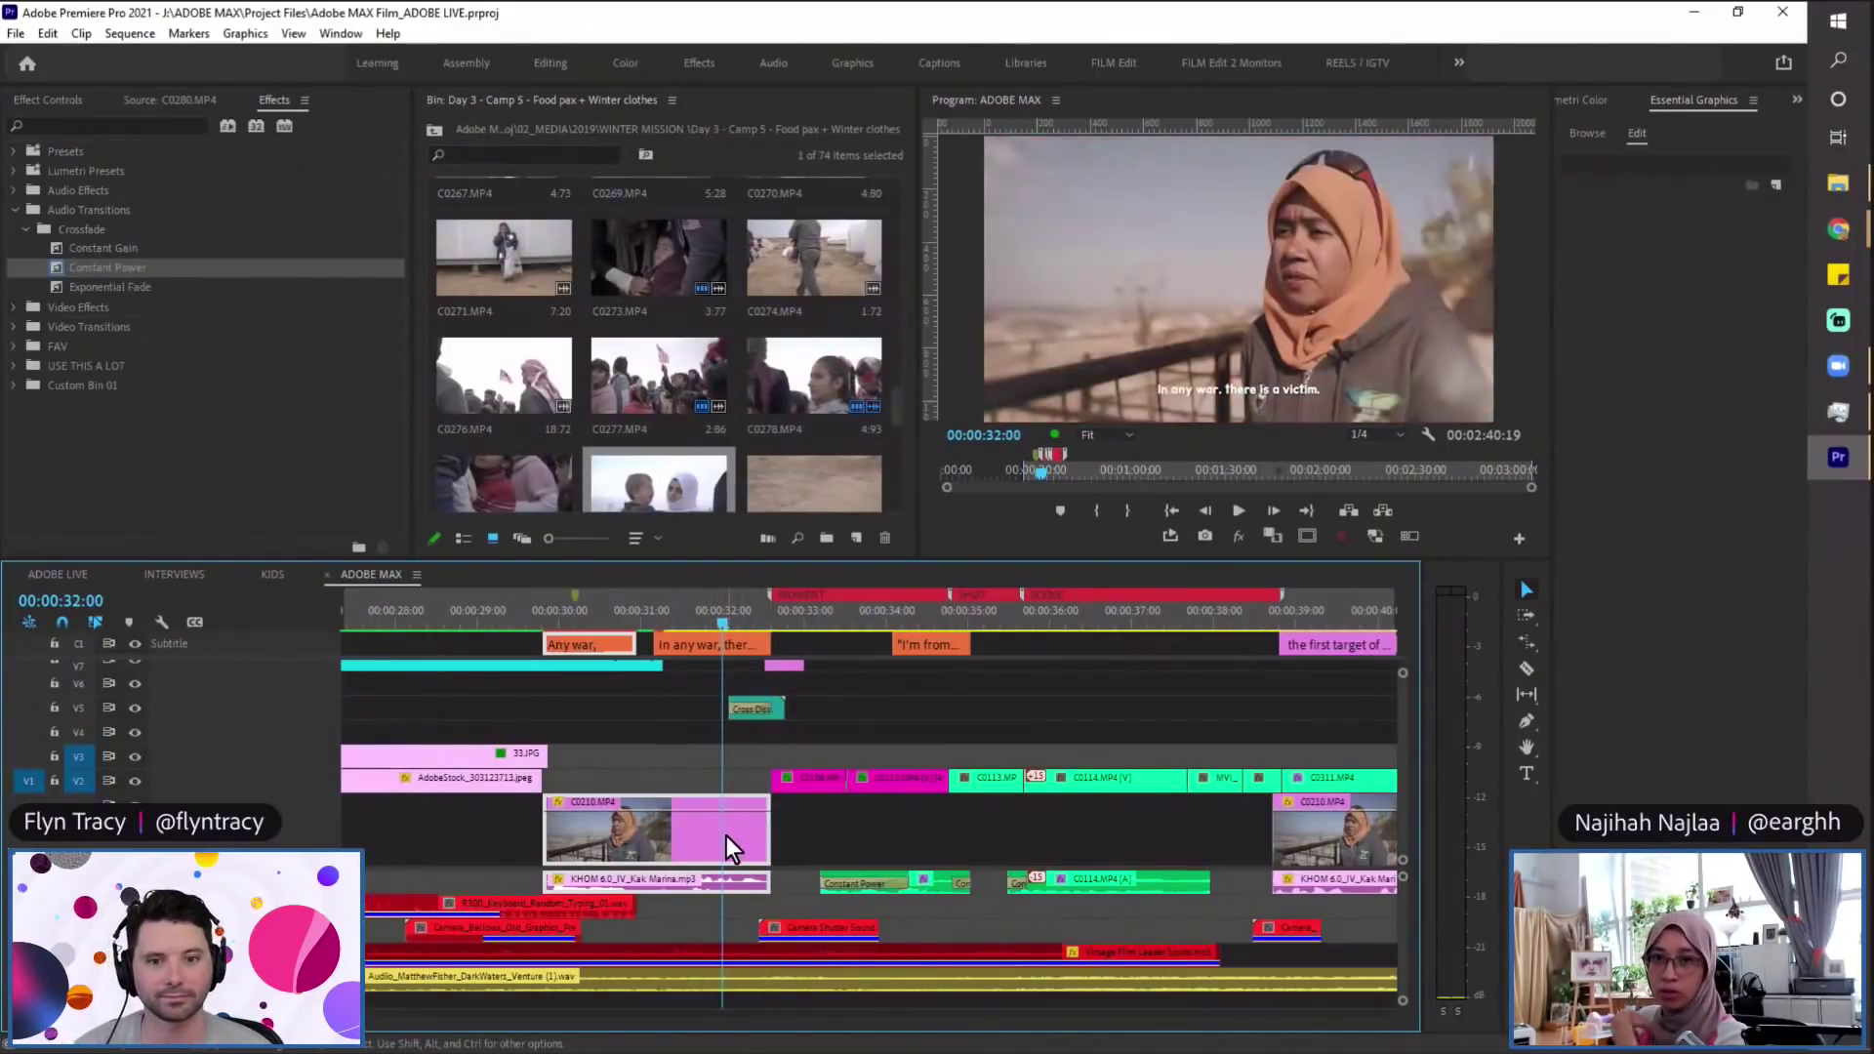
click(797, 620)
click(810, 777)
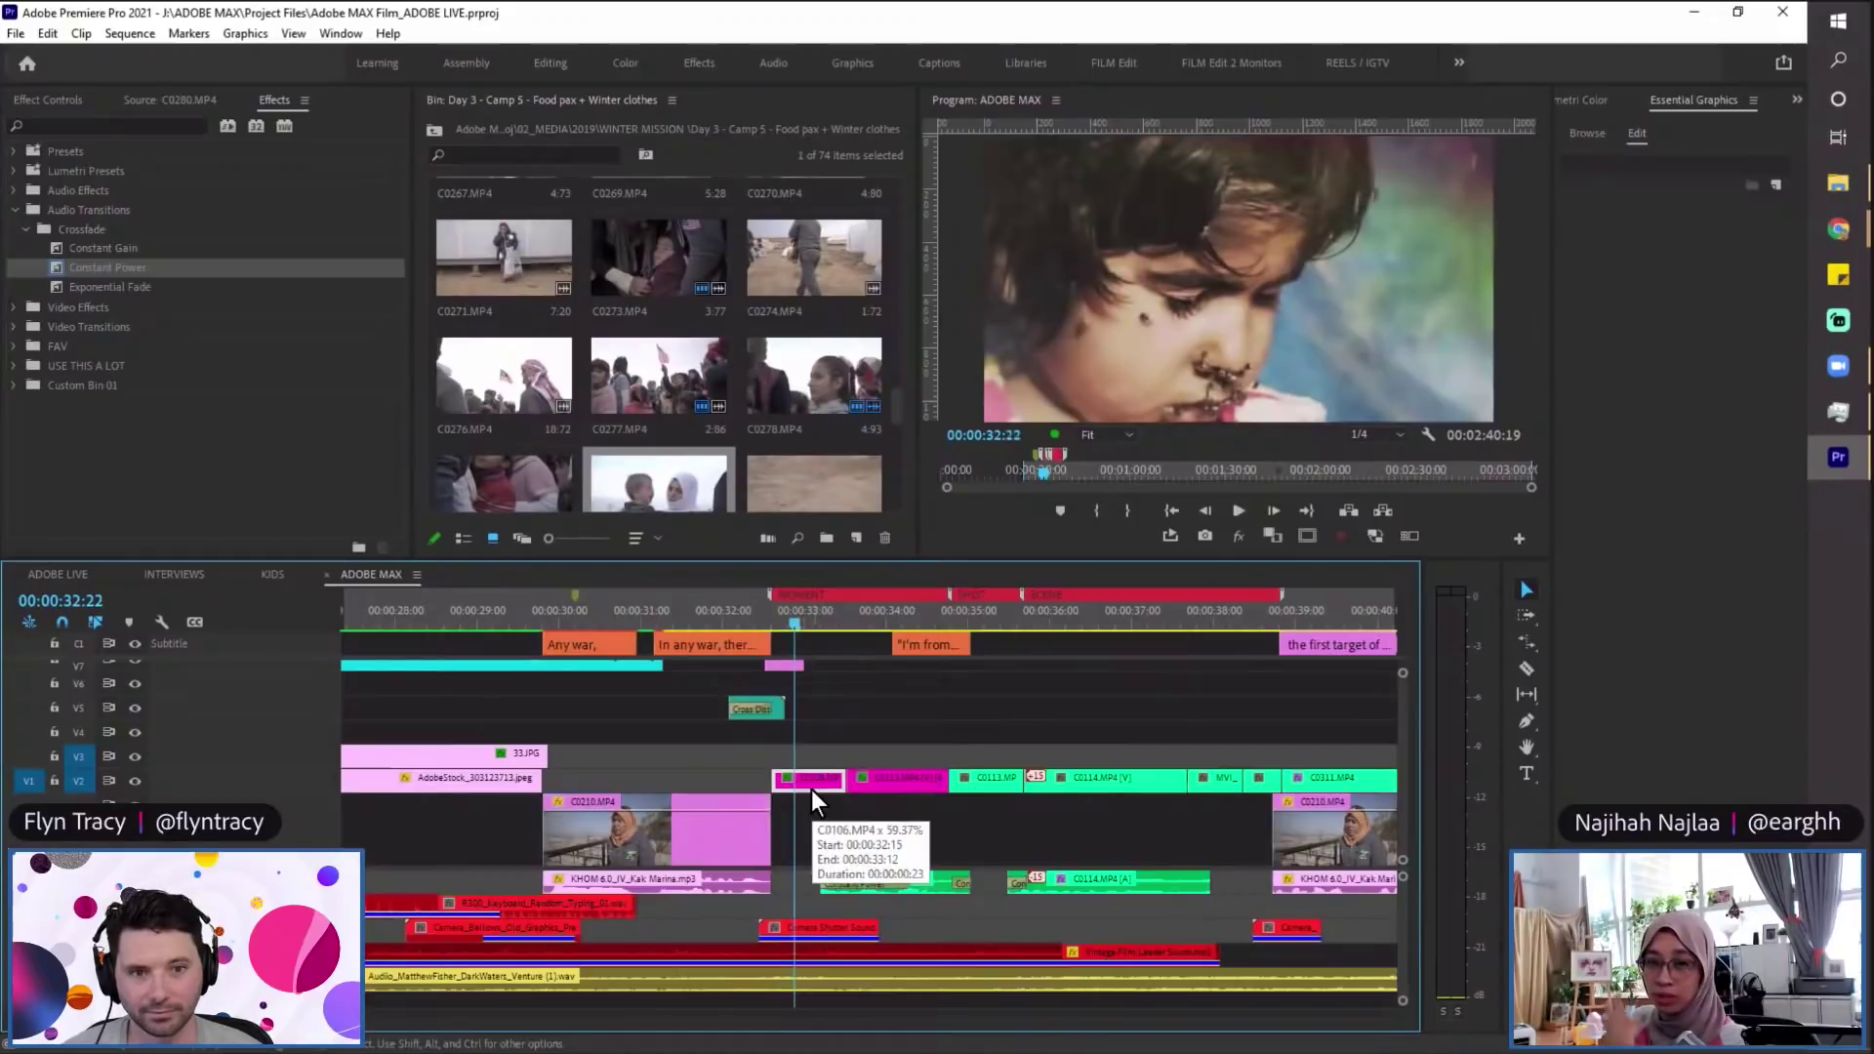
click(754, 614)
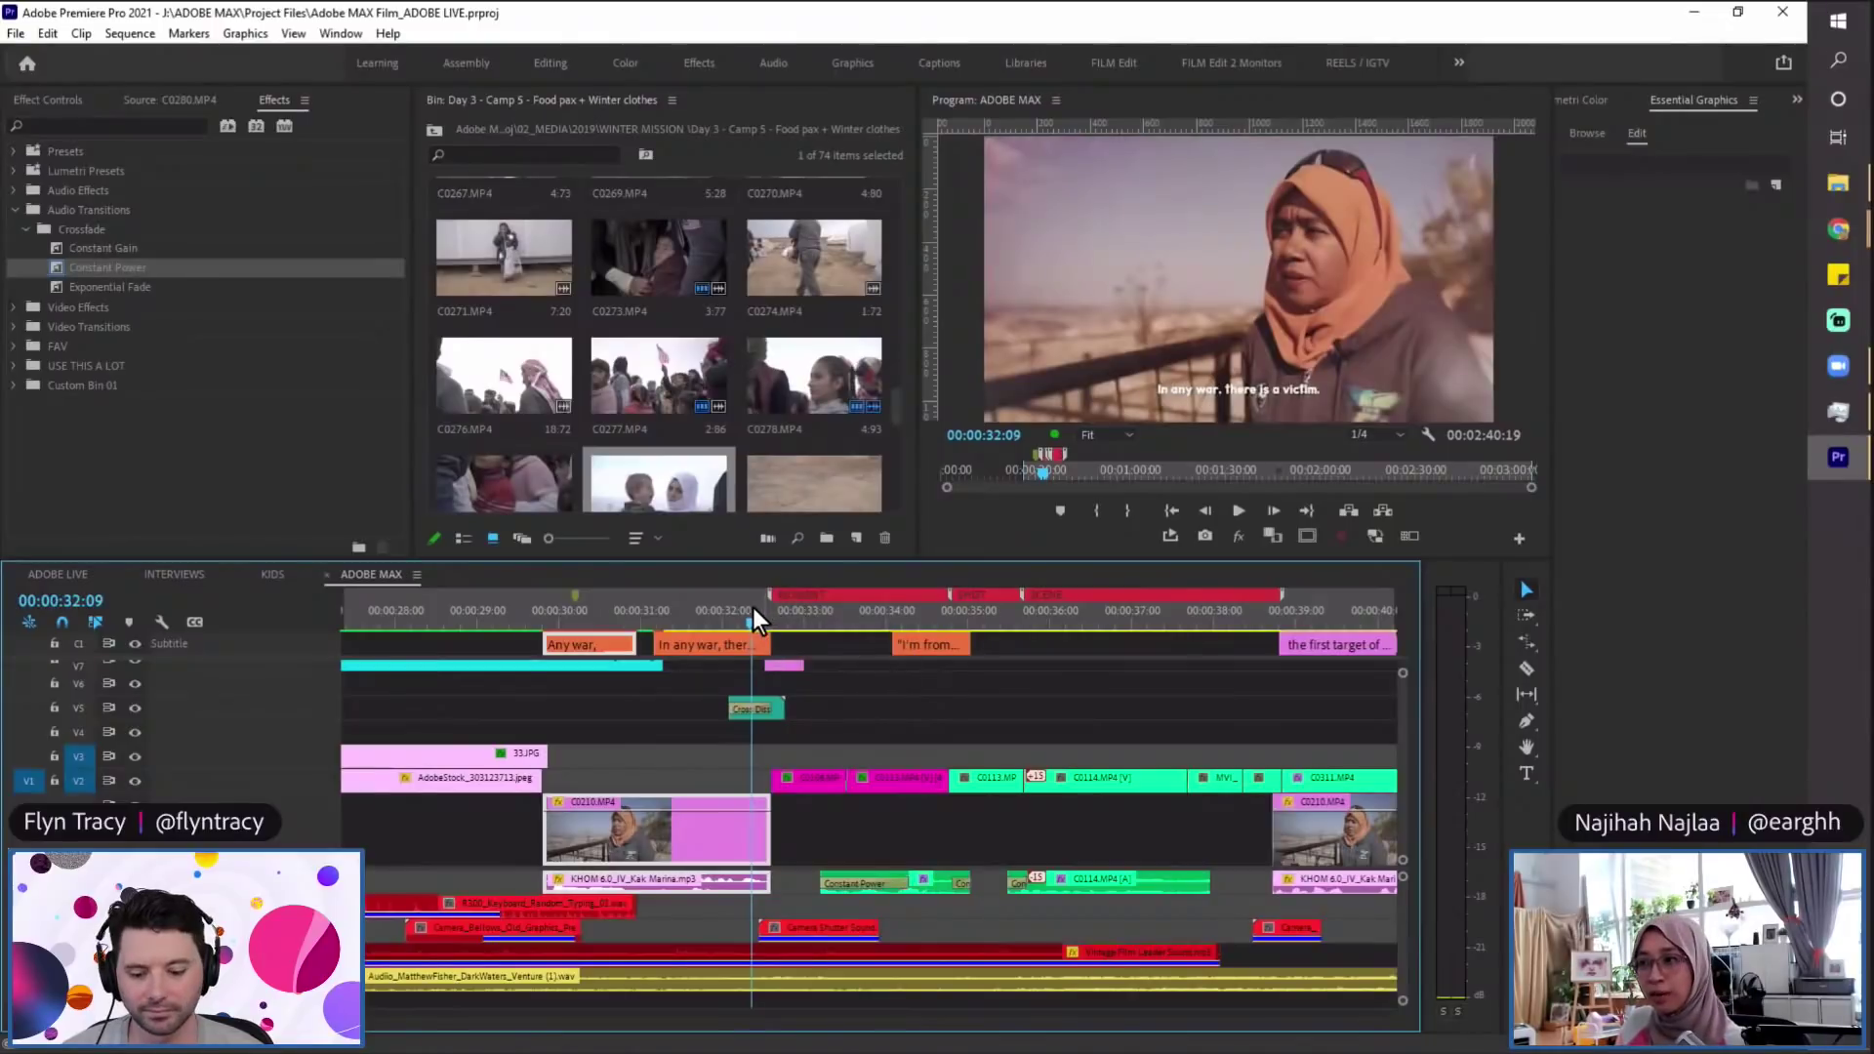
click(780, 613)
click(767, 620)
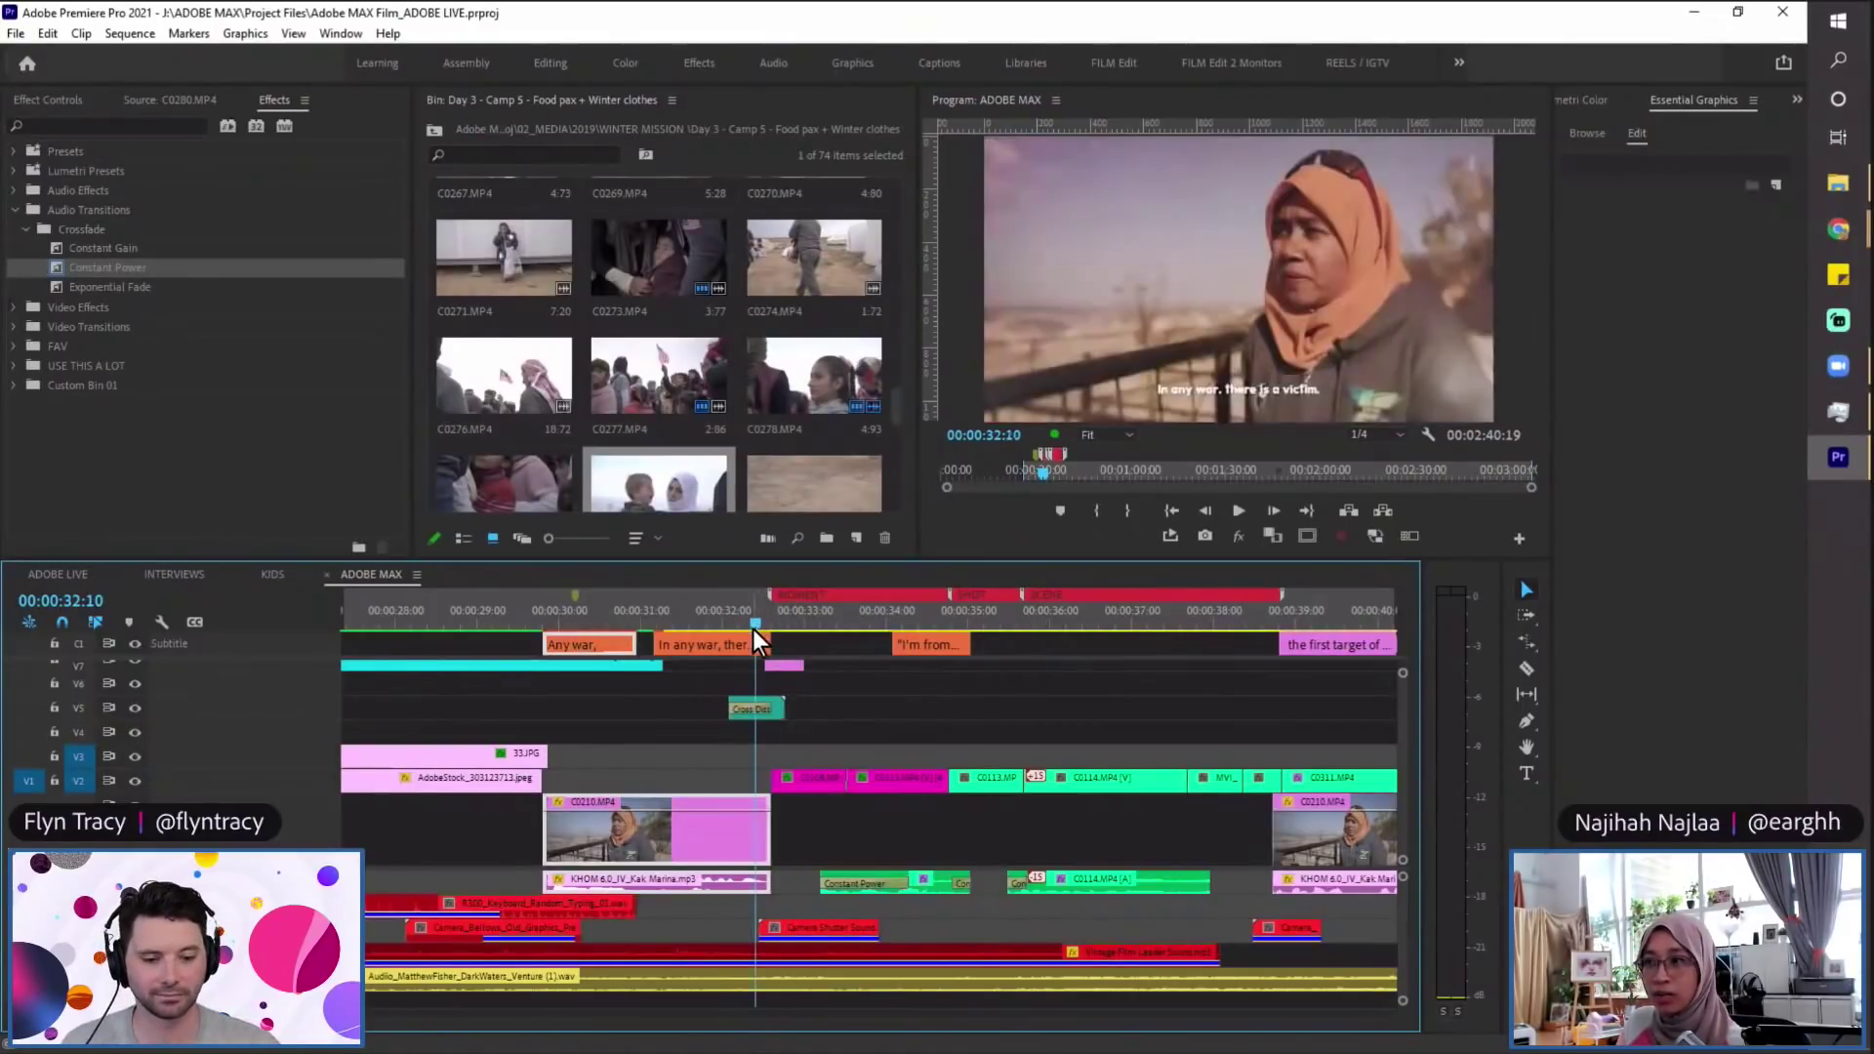
mouse_move(761, 630)
mouse_down()
mouse_move(785, 631)
mouse_move(763, 631)
mouse_up()
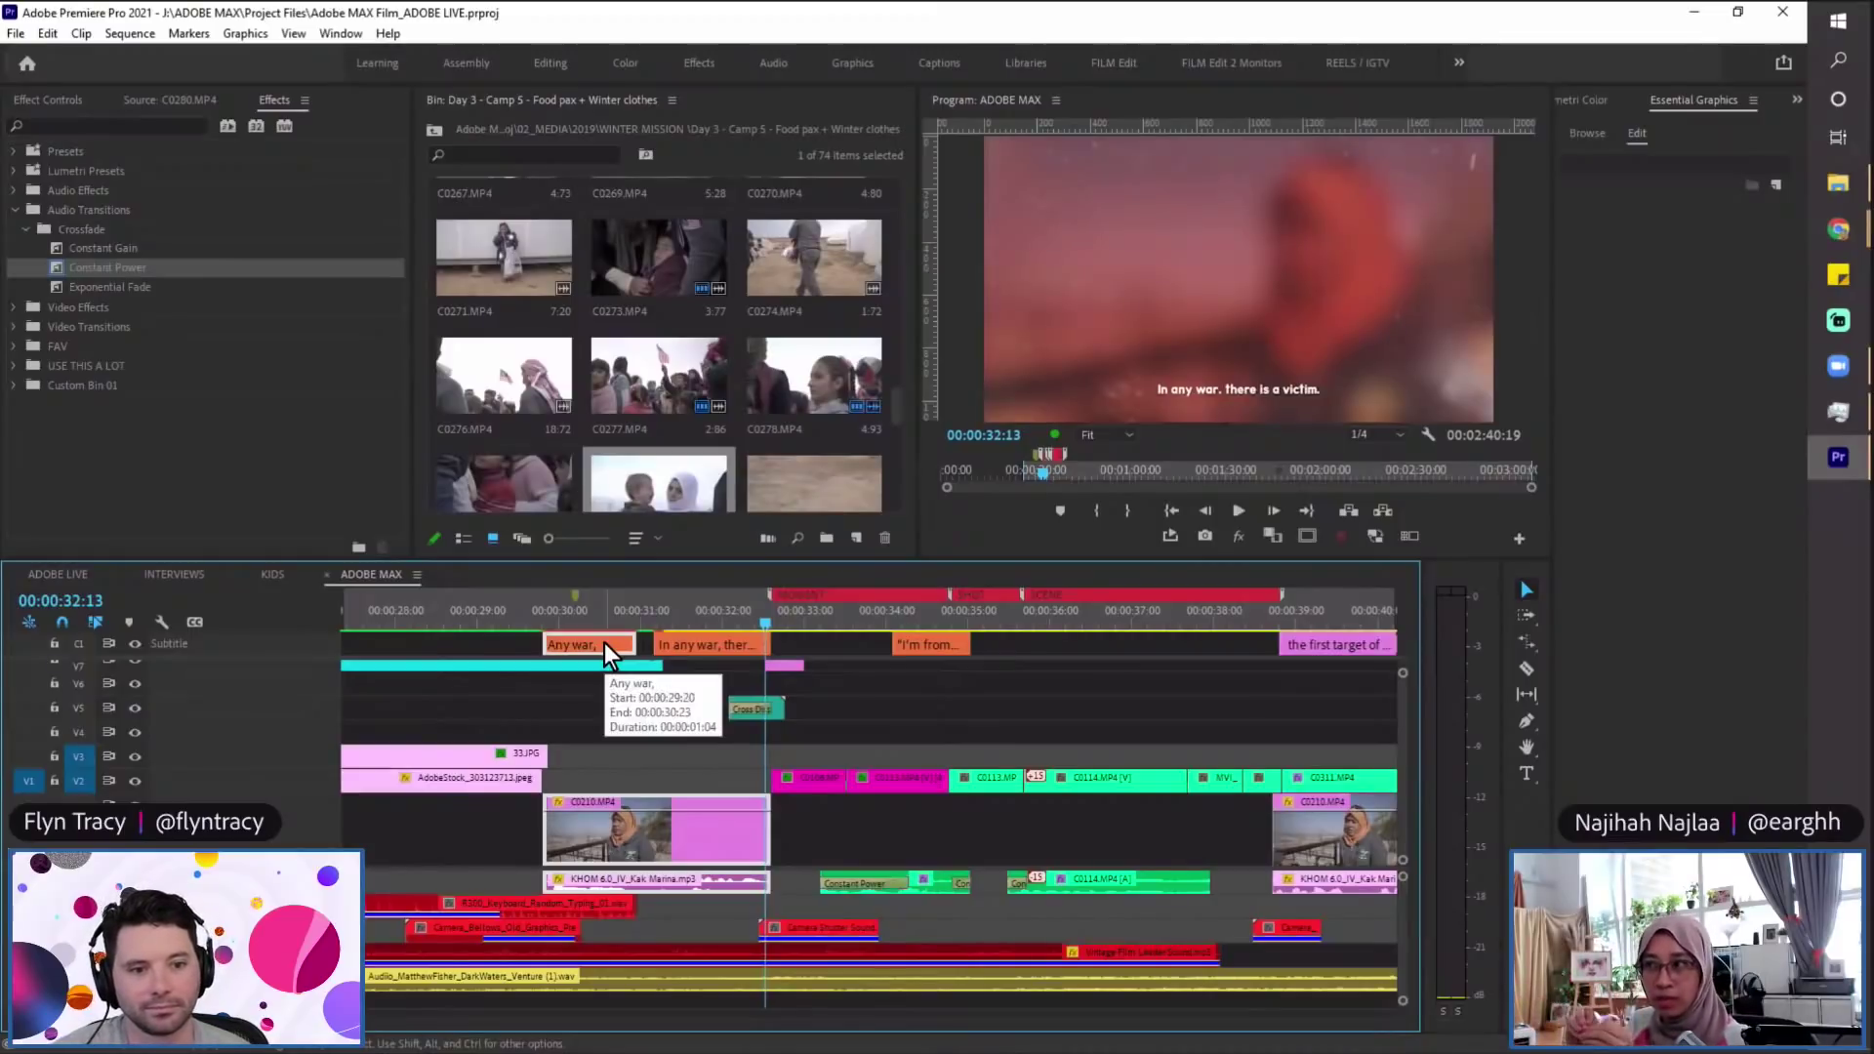
click(751, 620)
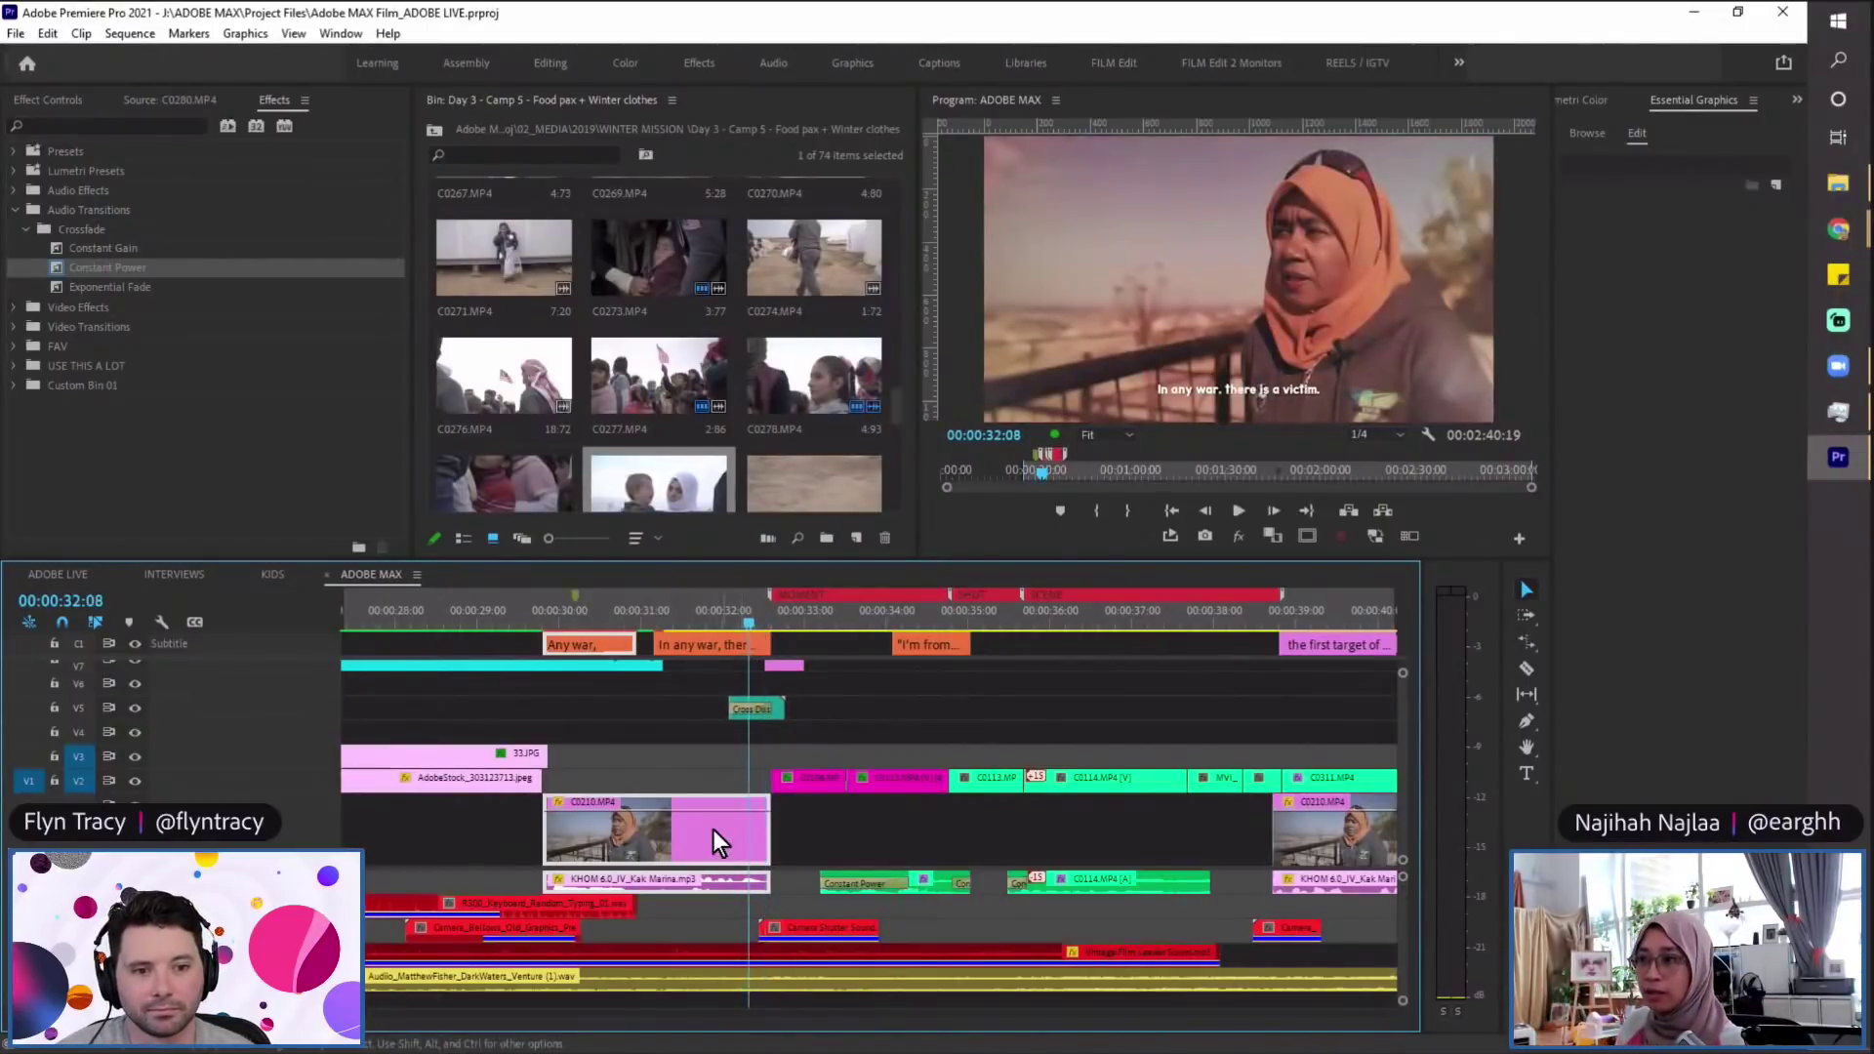
click(790, 621)
drag(794, 619, 721, 626)
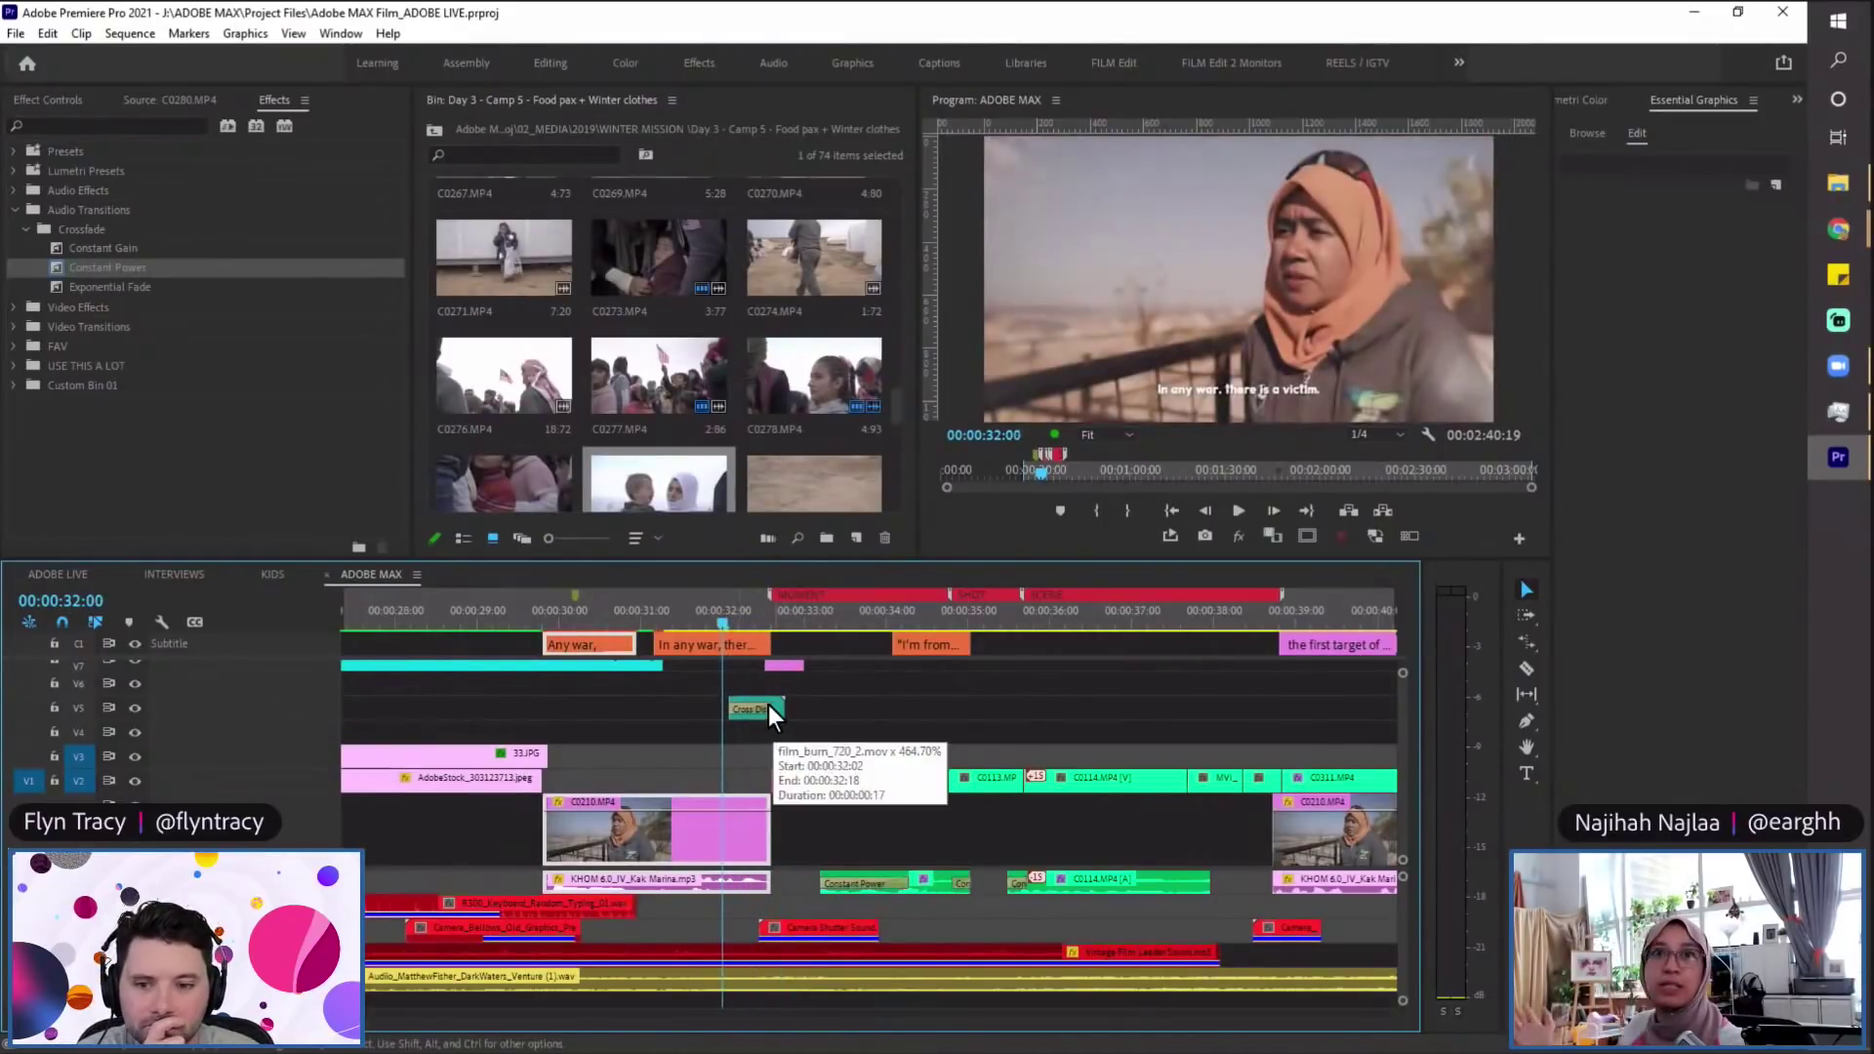
Step: Play the film-burn transition from 00:00:32:00 and examine its blurred frame at 00:00:32:13
key(space)
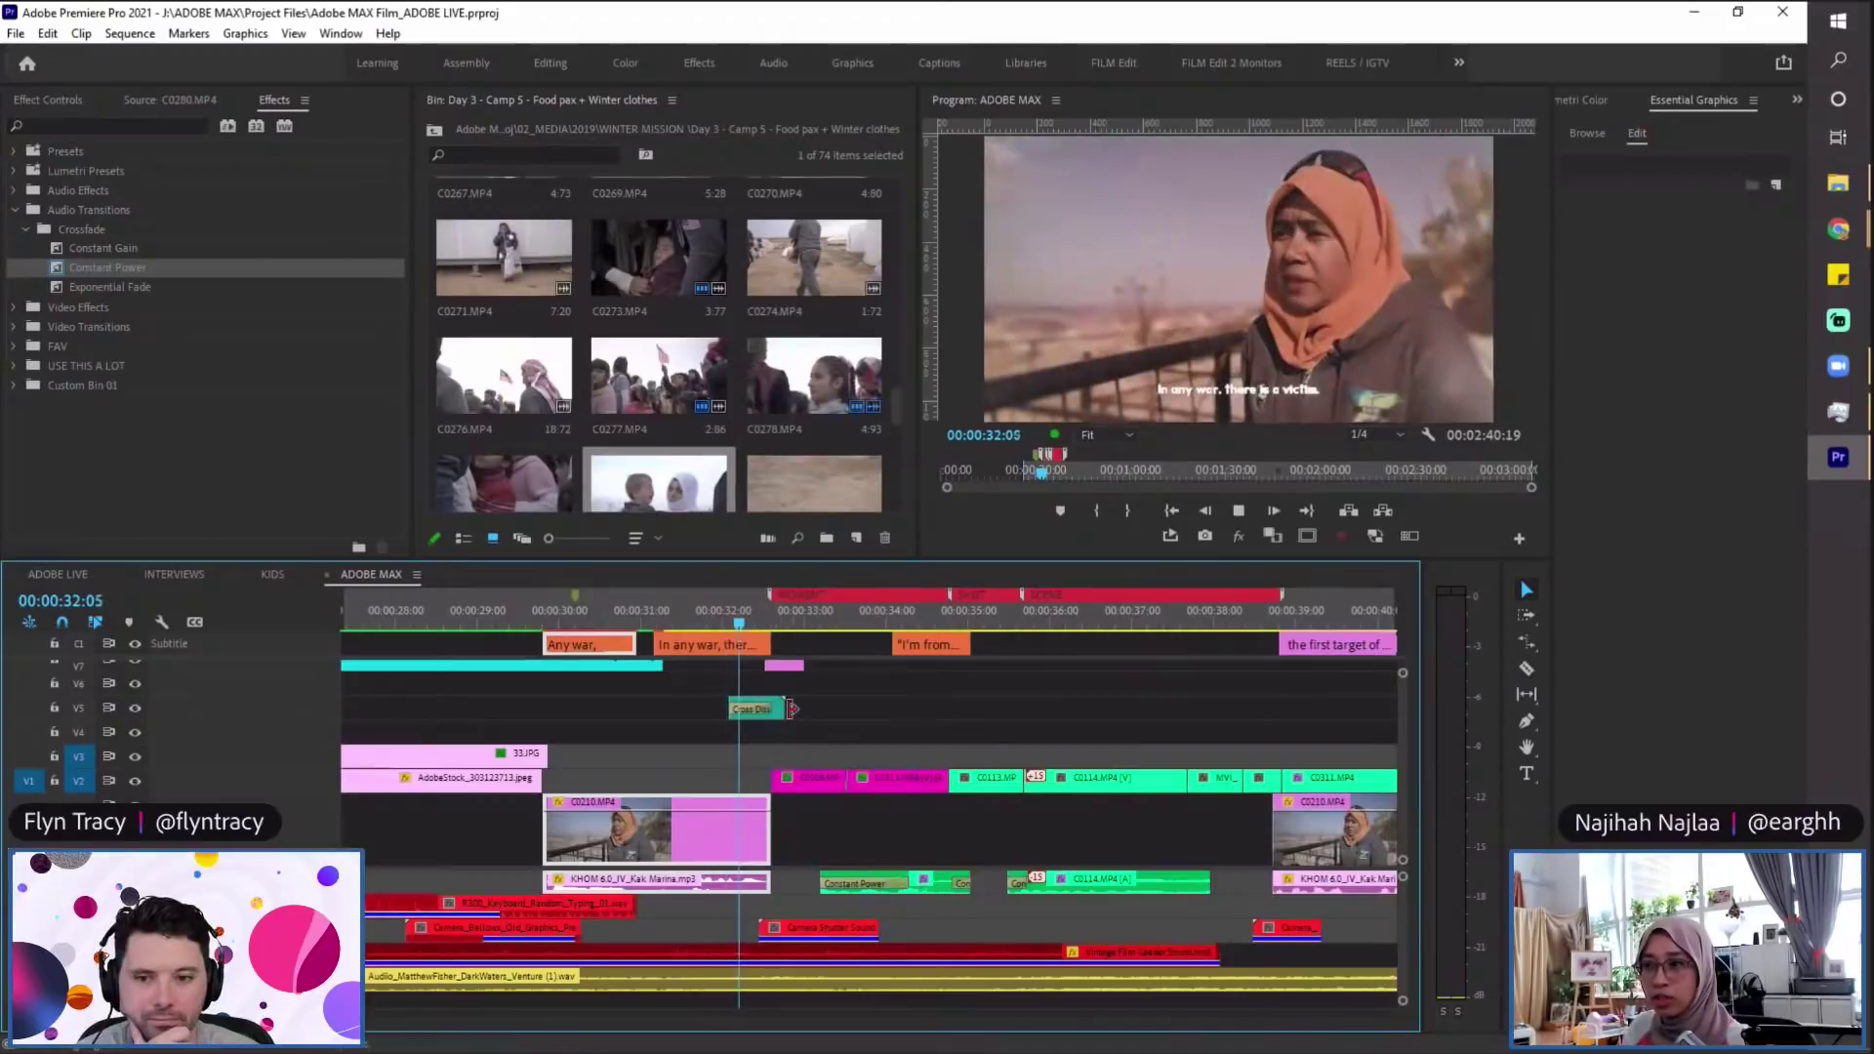
click(759, 629)
key(space)
click(749, 614)
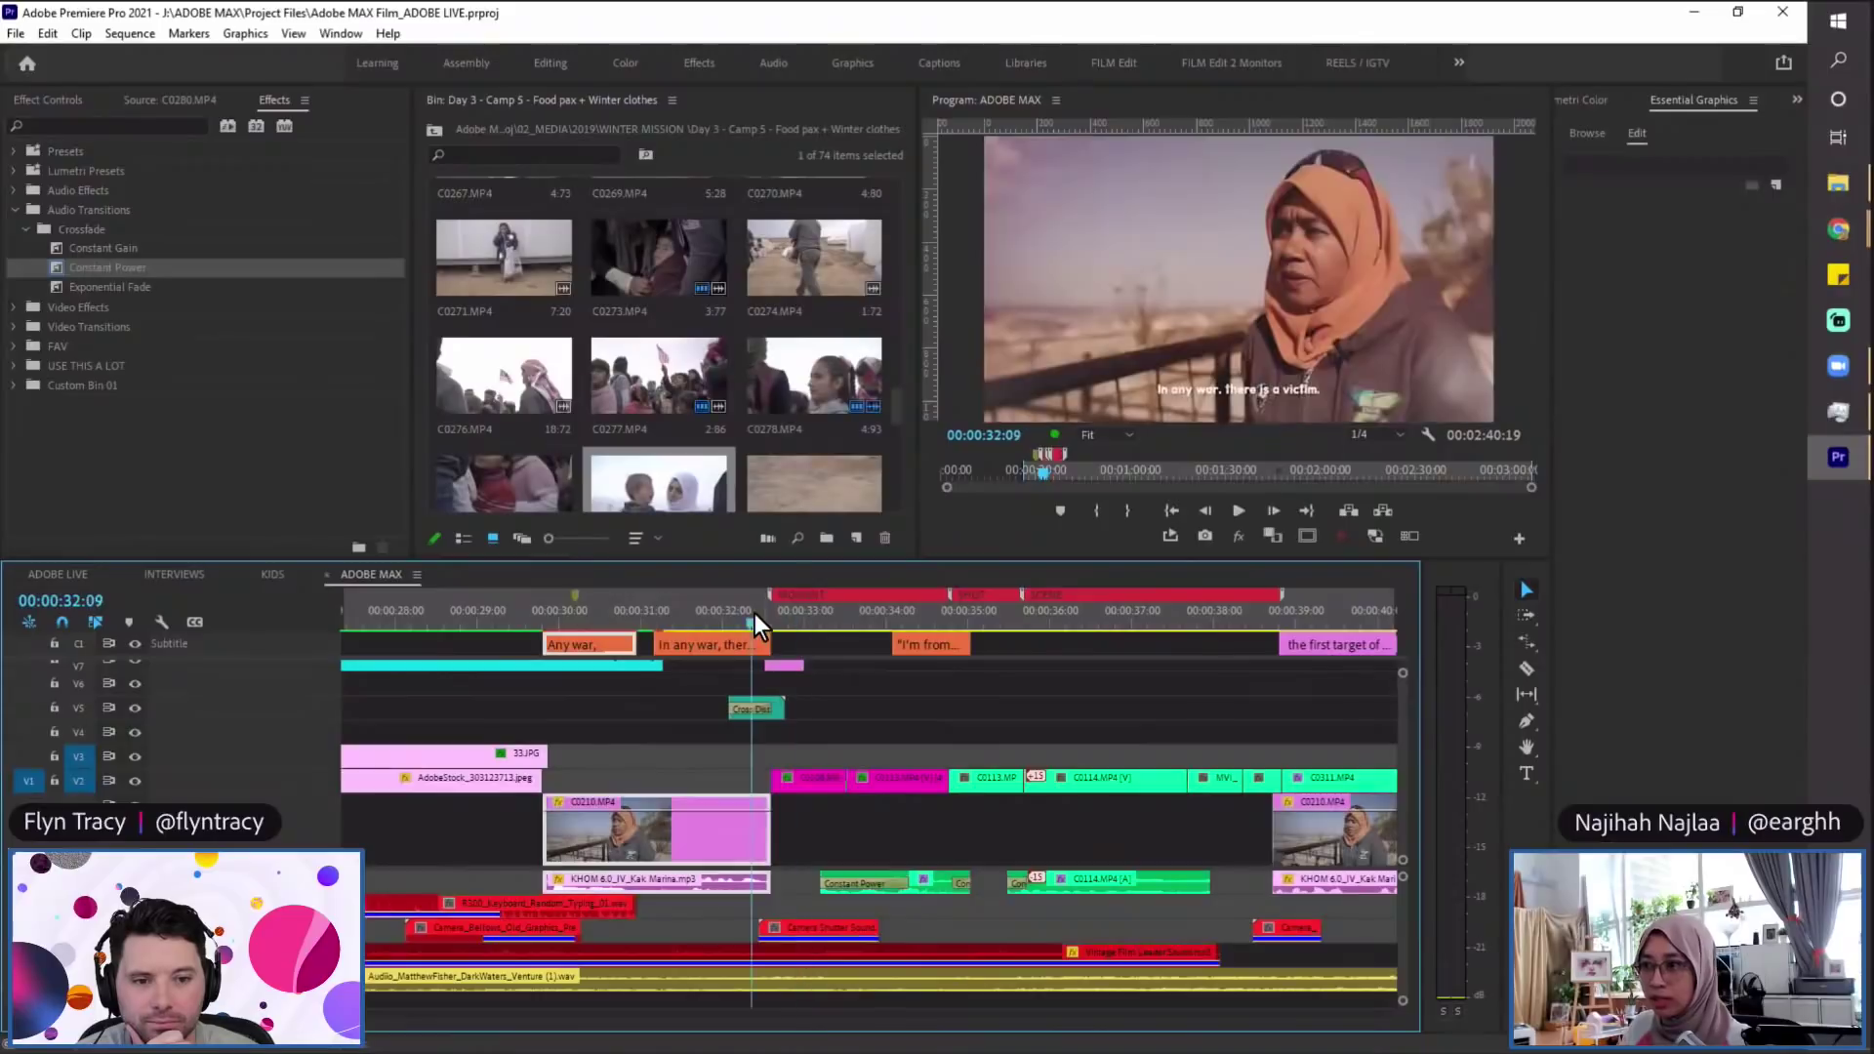
key(=)
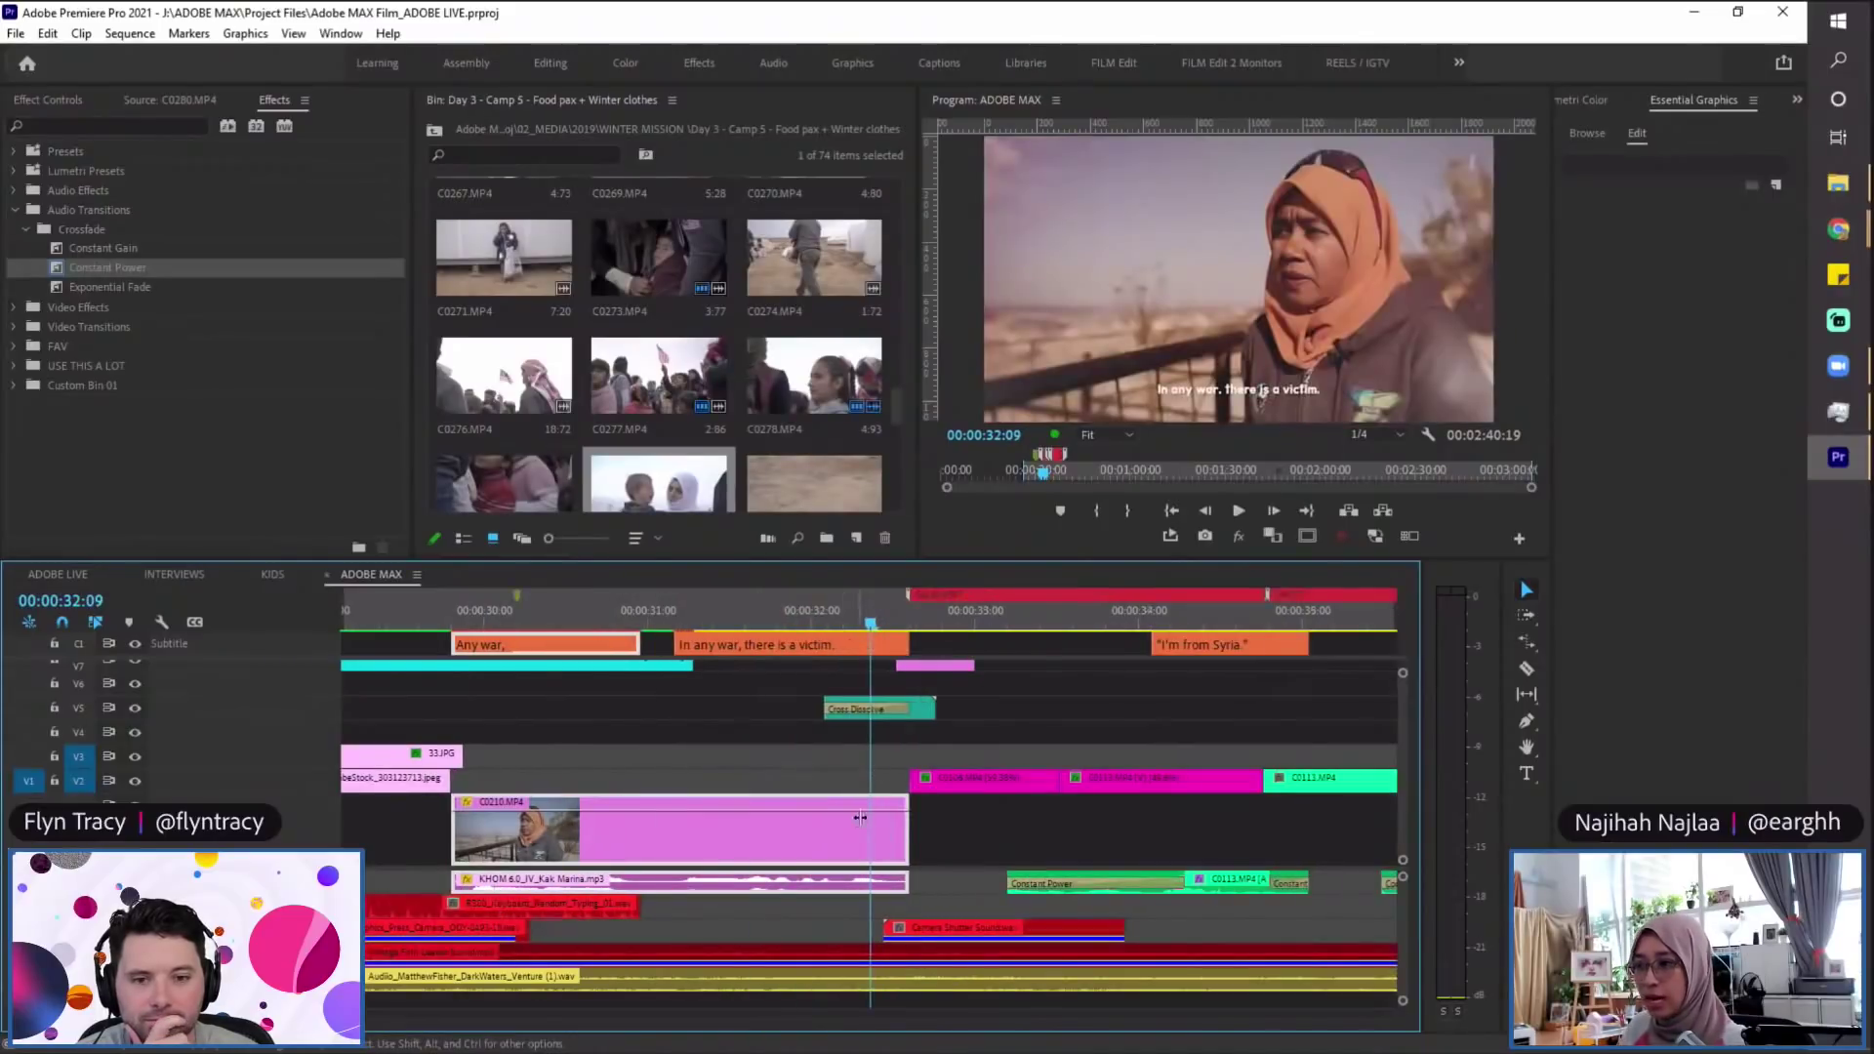
drag(866, 619, 893, 615)
click(898, 616)
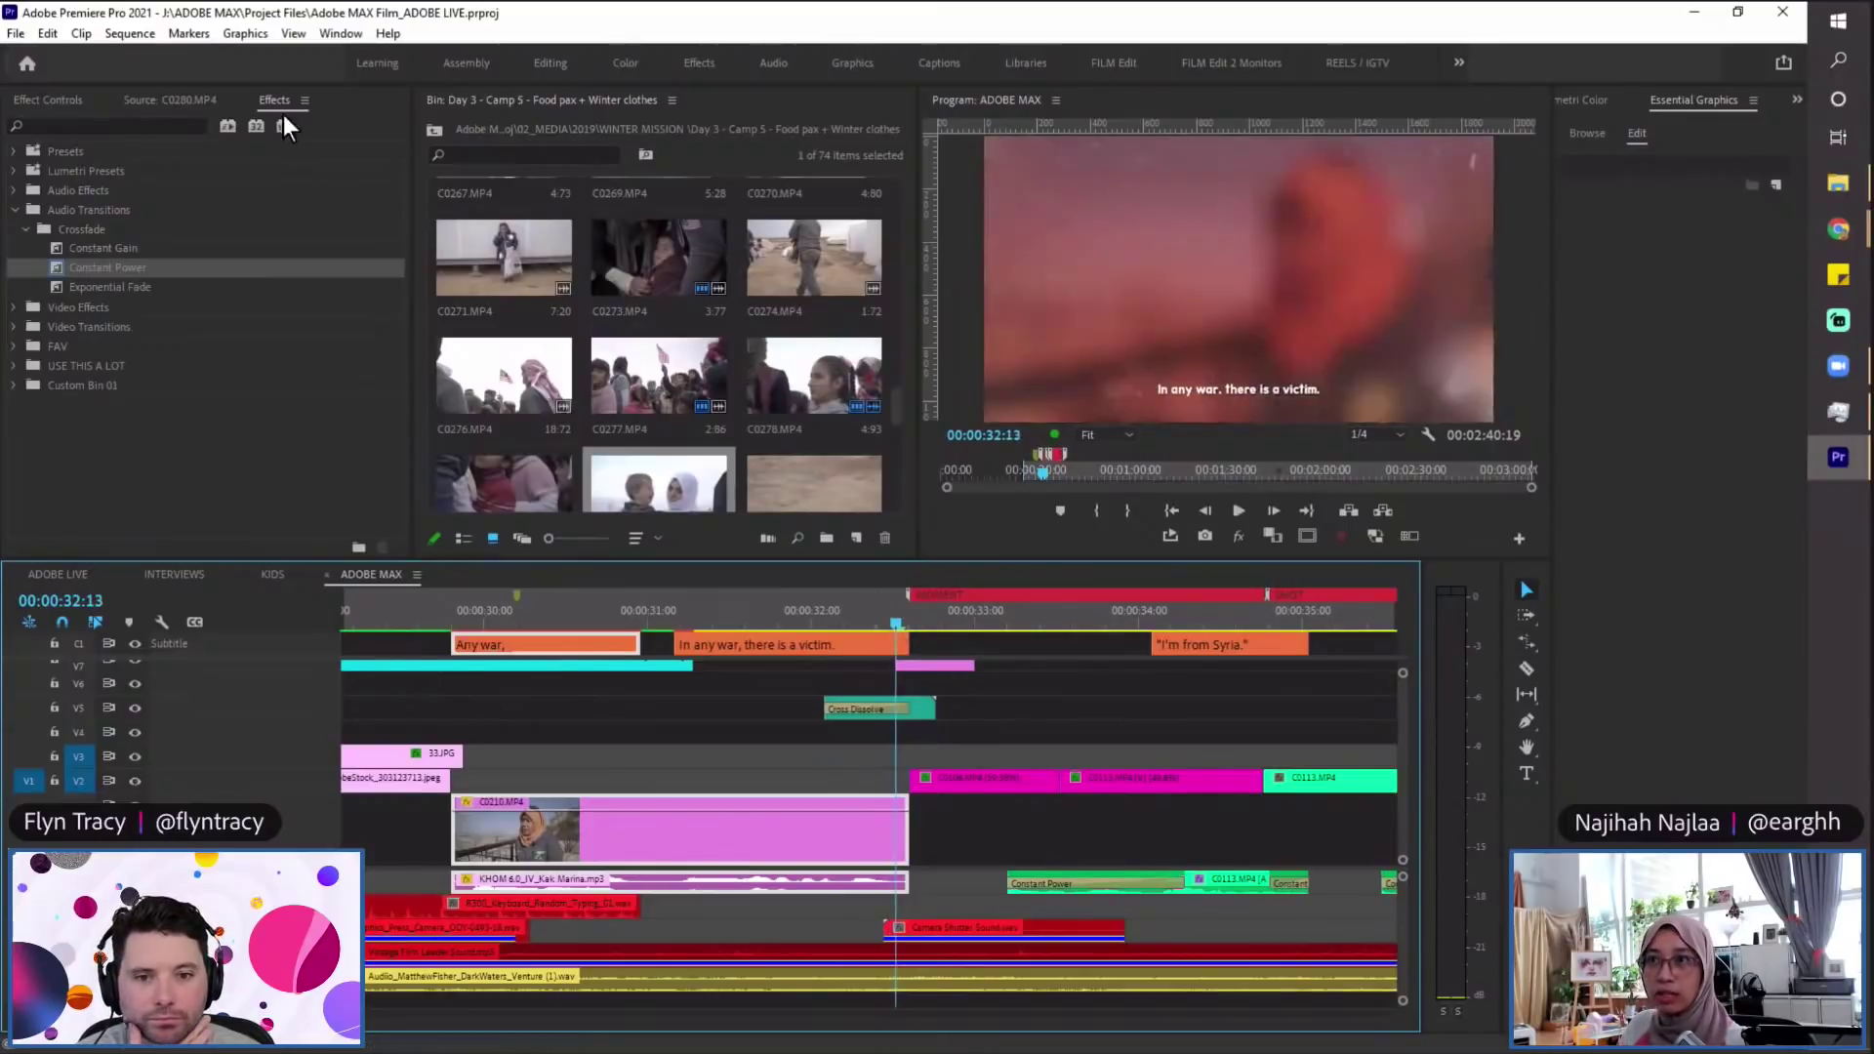
Step: Widen the Effect Controls and inspect the settings of the C0210.MP4 interview video and the film_burn_720_2.mov overlay
click(45, 102)
click(819, 817)
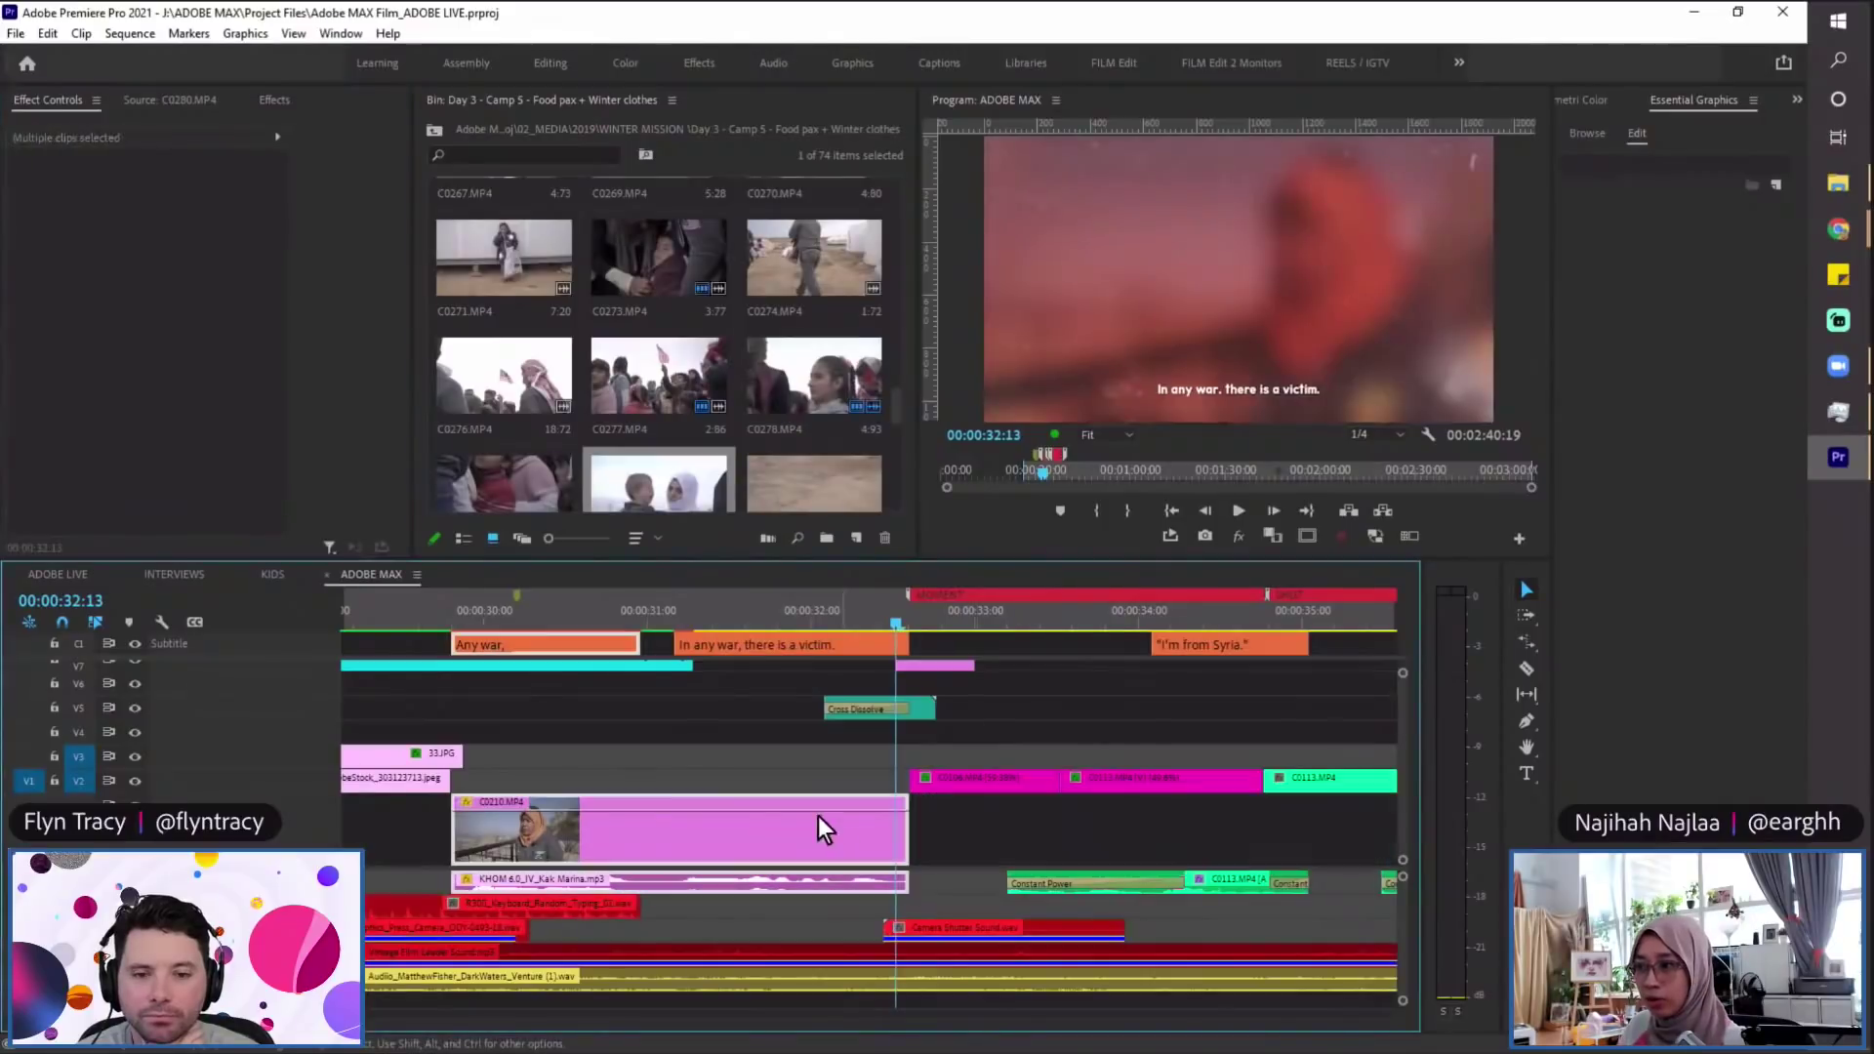
drag(415, 224, 699, 227)
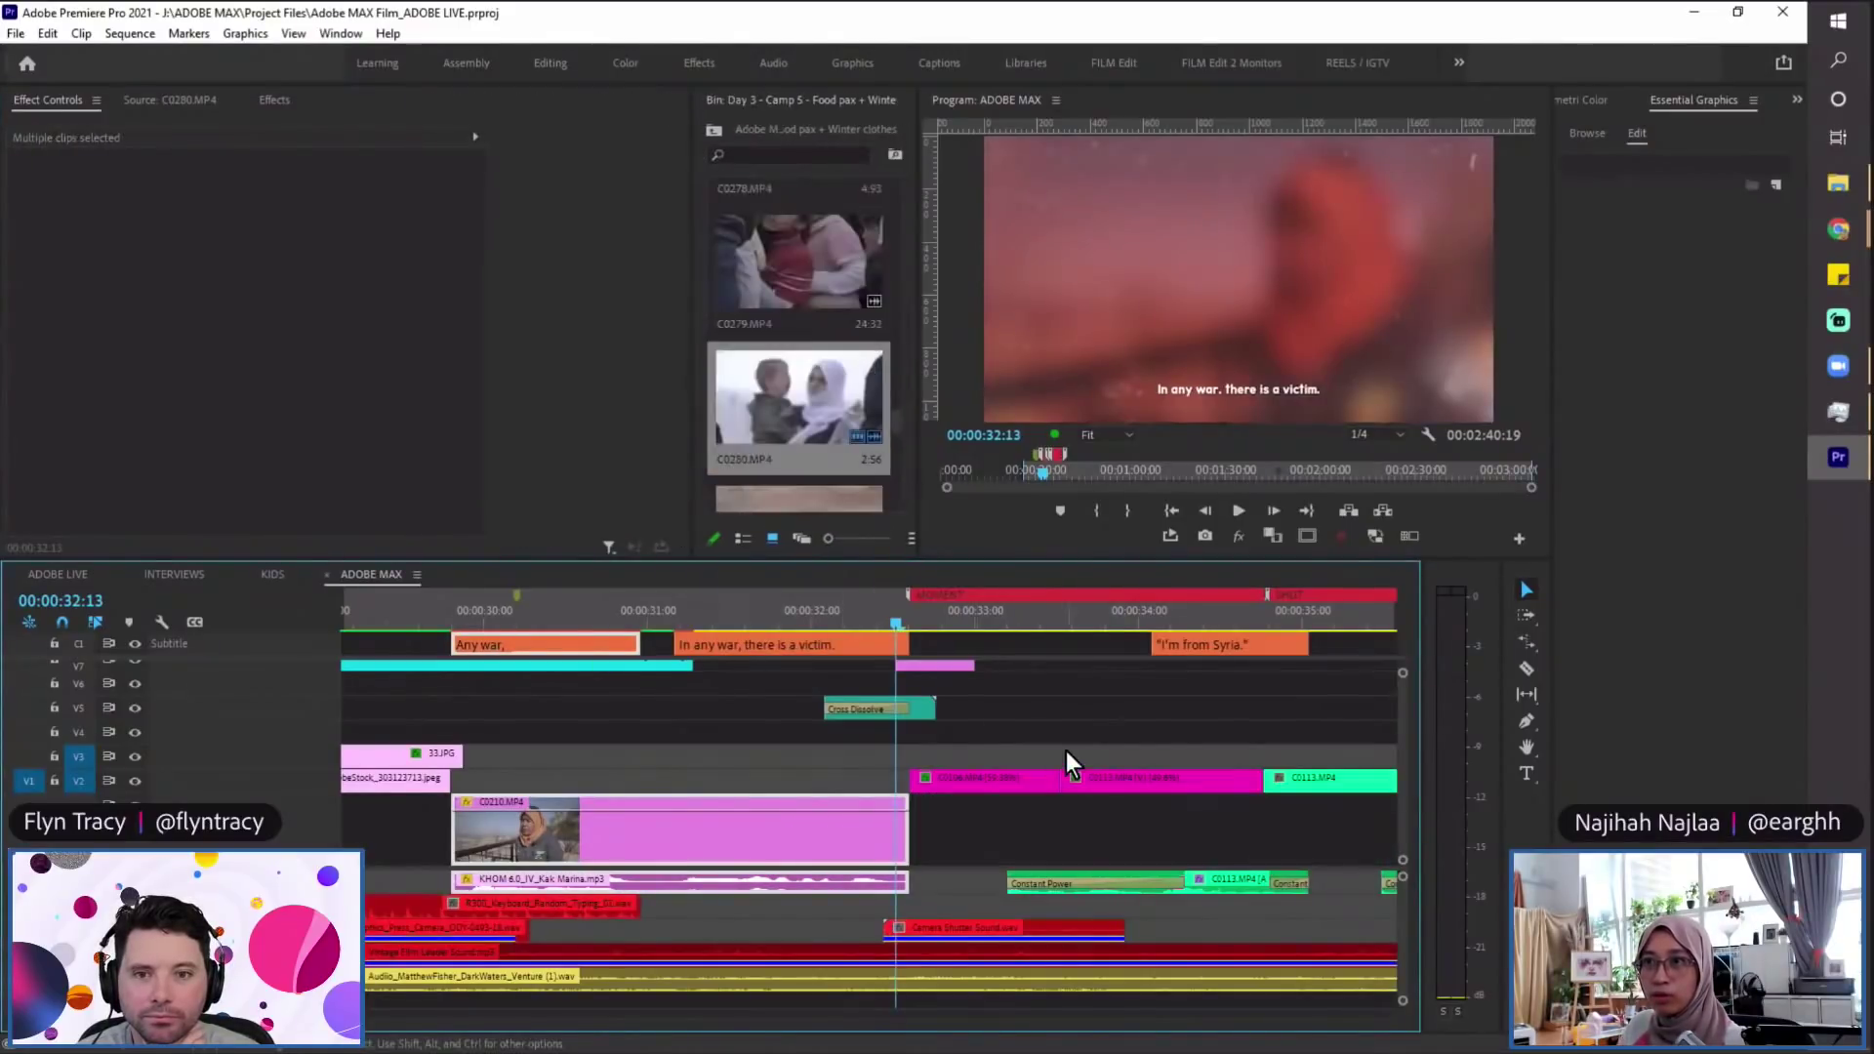
click(989, 827)
click(782, 857)
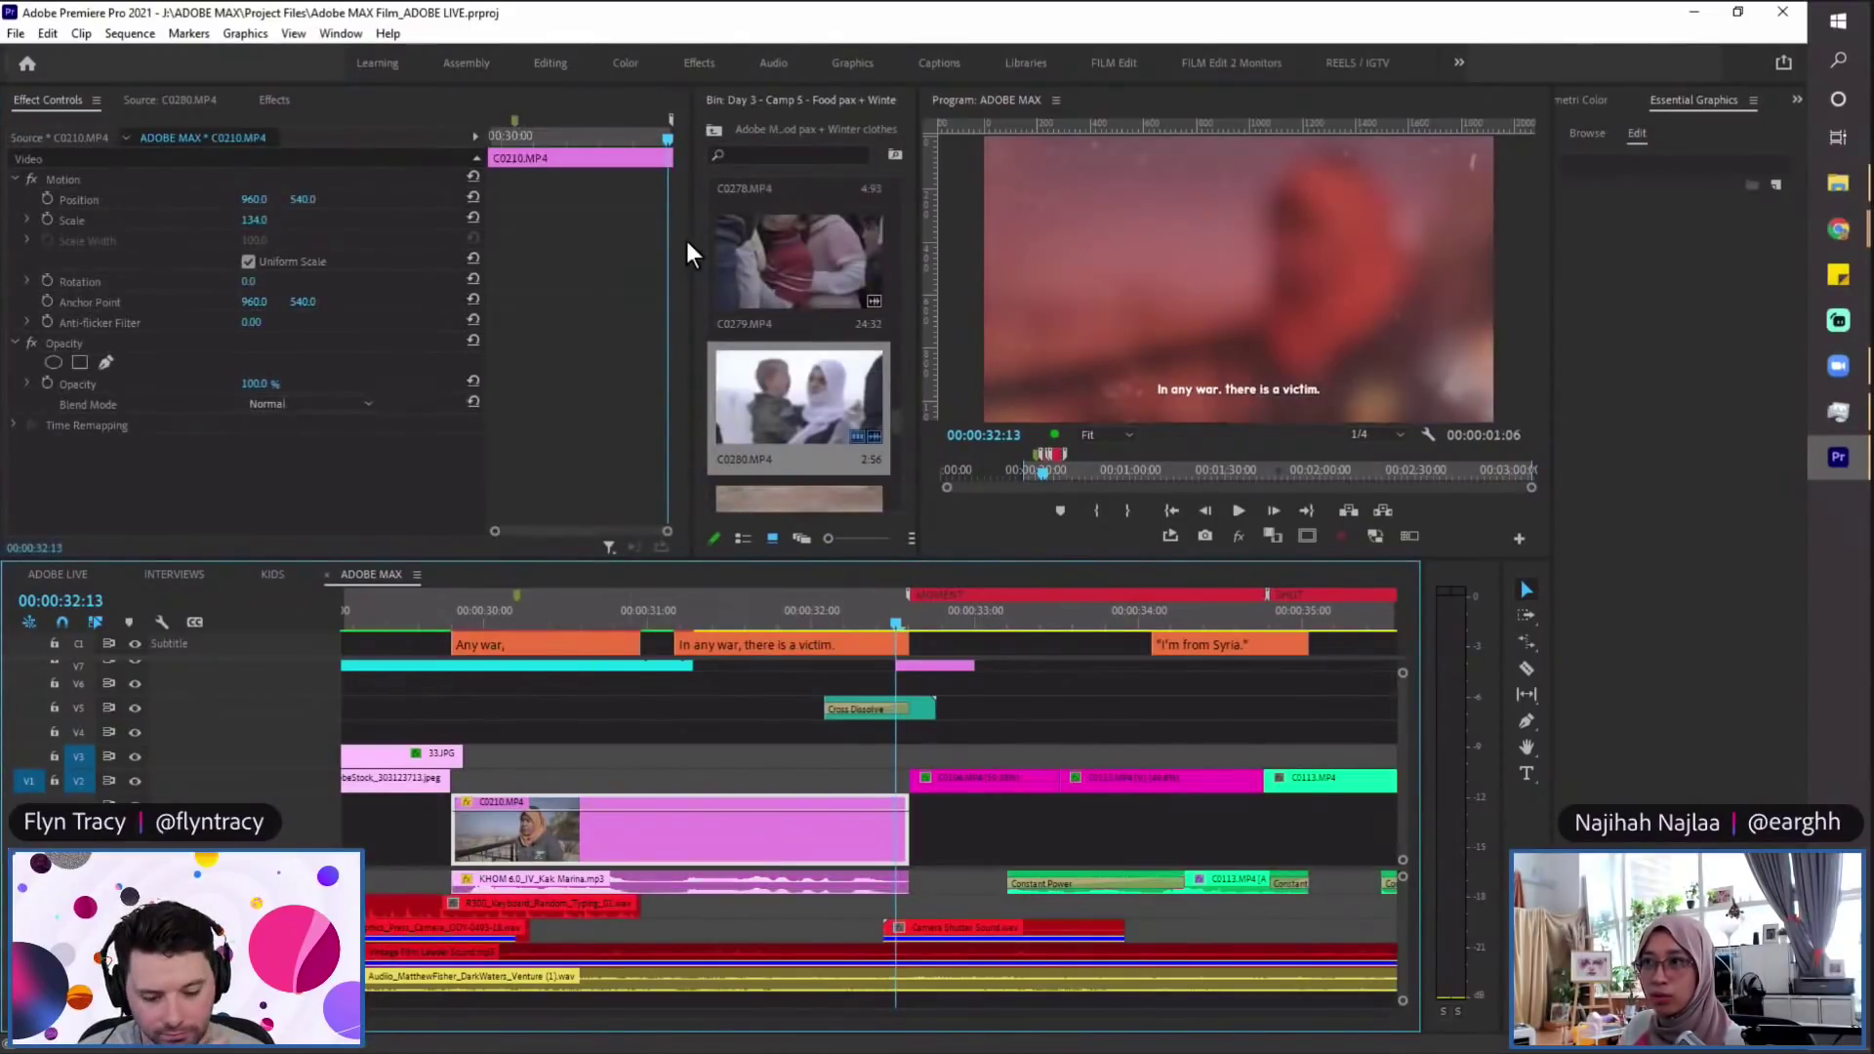
click(917, 710)
scroll(881, 788, right, 1)
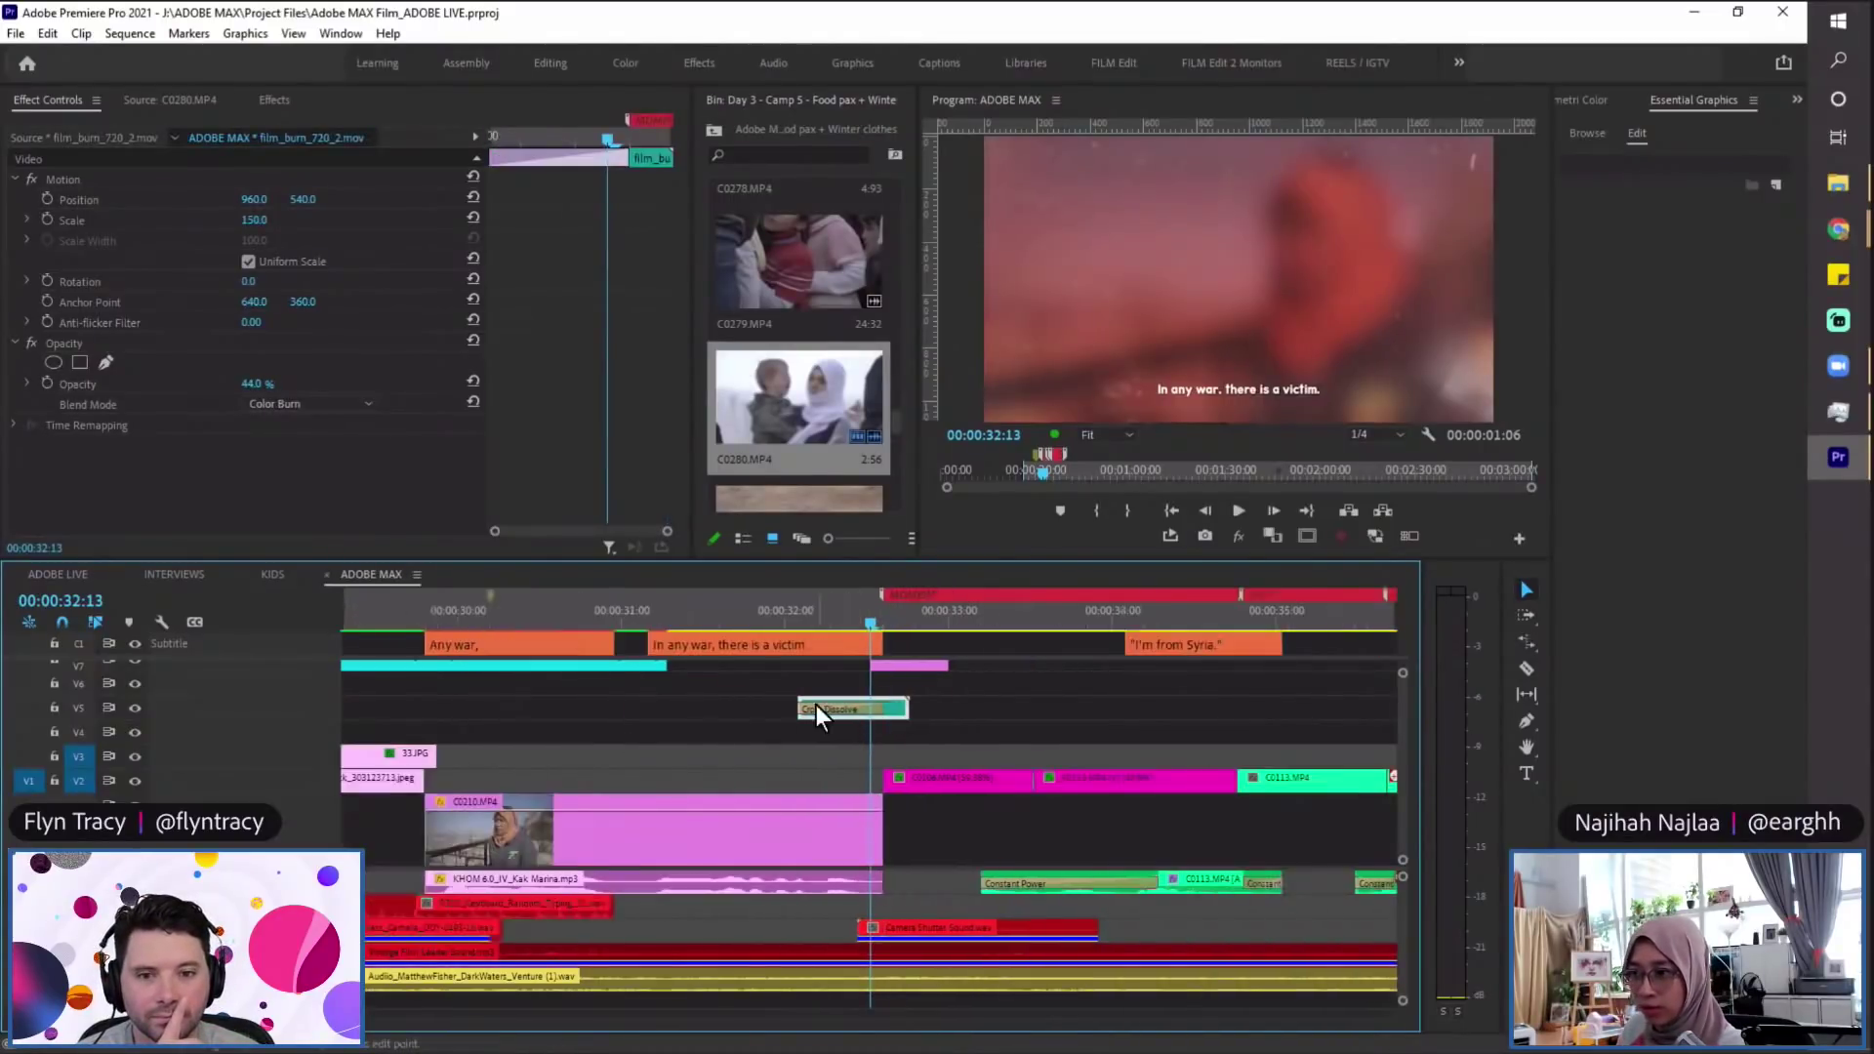
Step: Examine the fast blur fx layer's settings and its blur-and-zoom effect between 00:00:32:07 and 00:00:32:14
scroll(296, 788, up, 2)
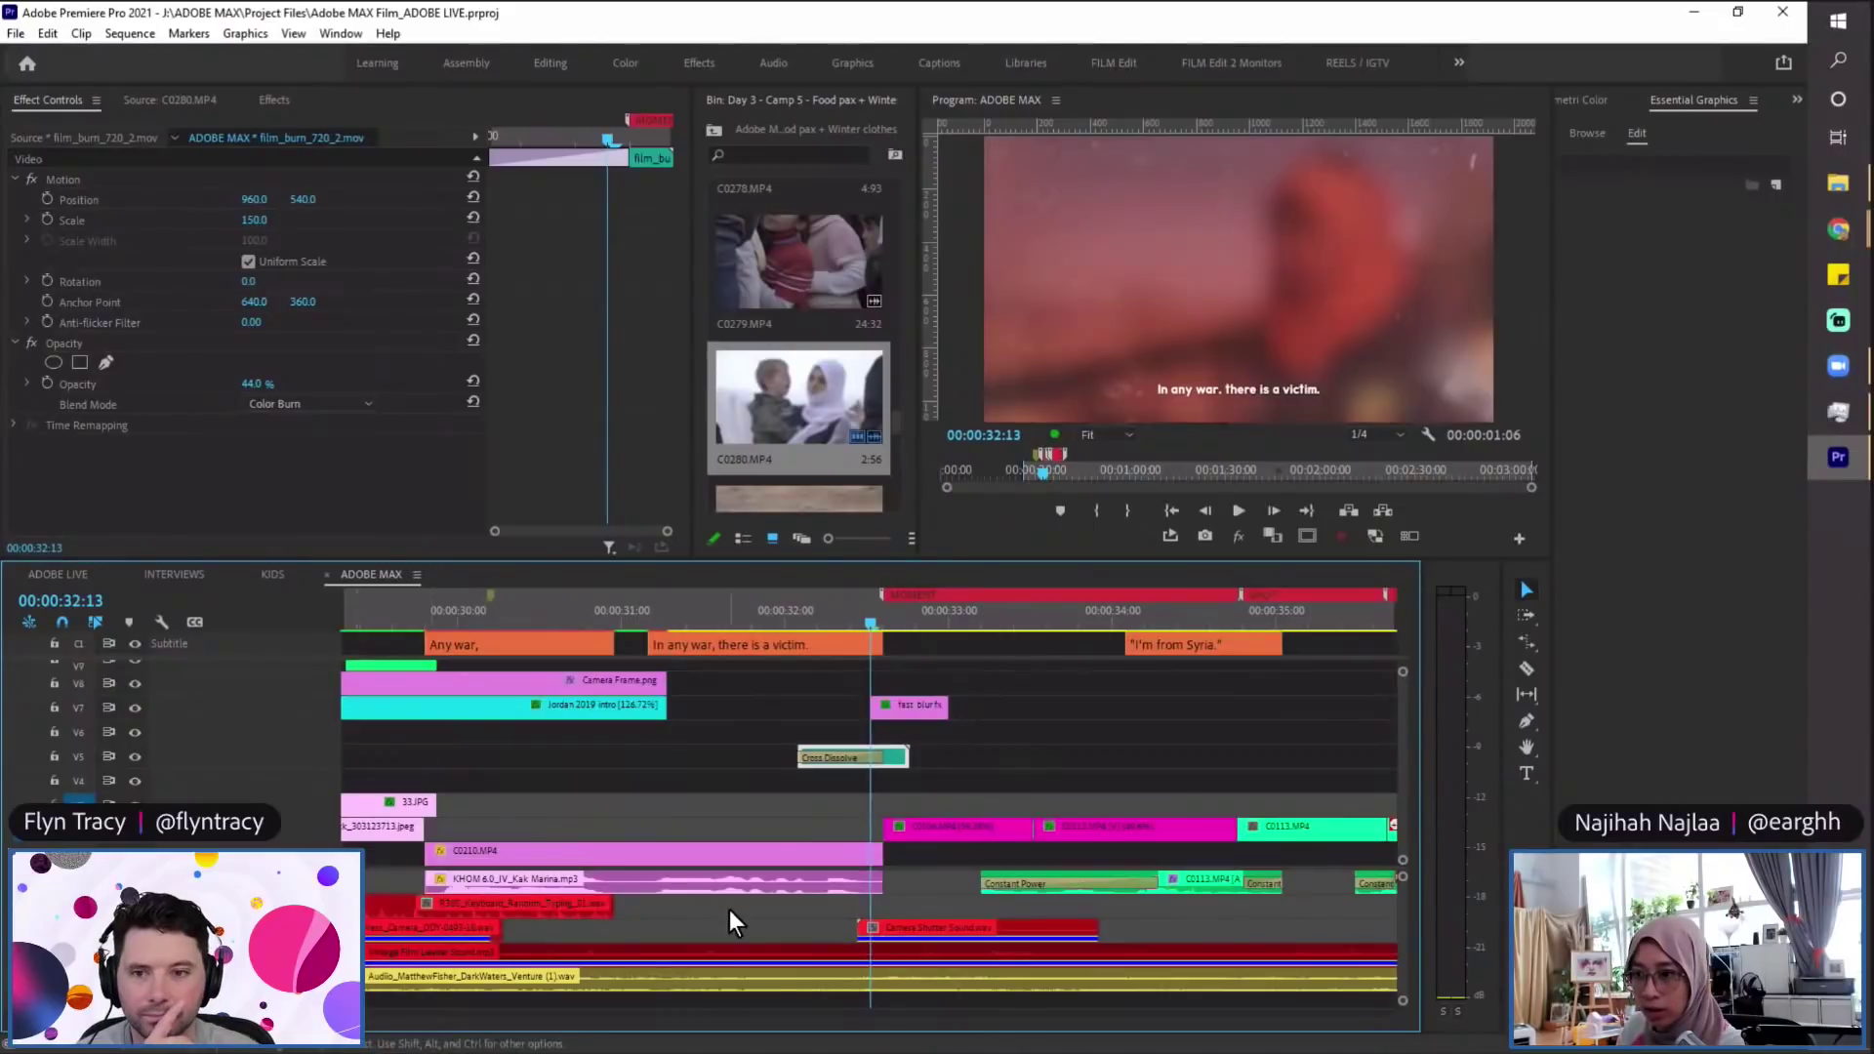
click(904, 702)
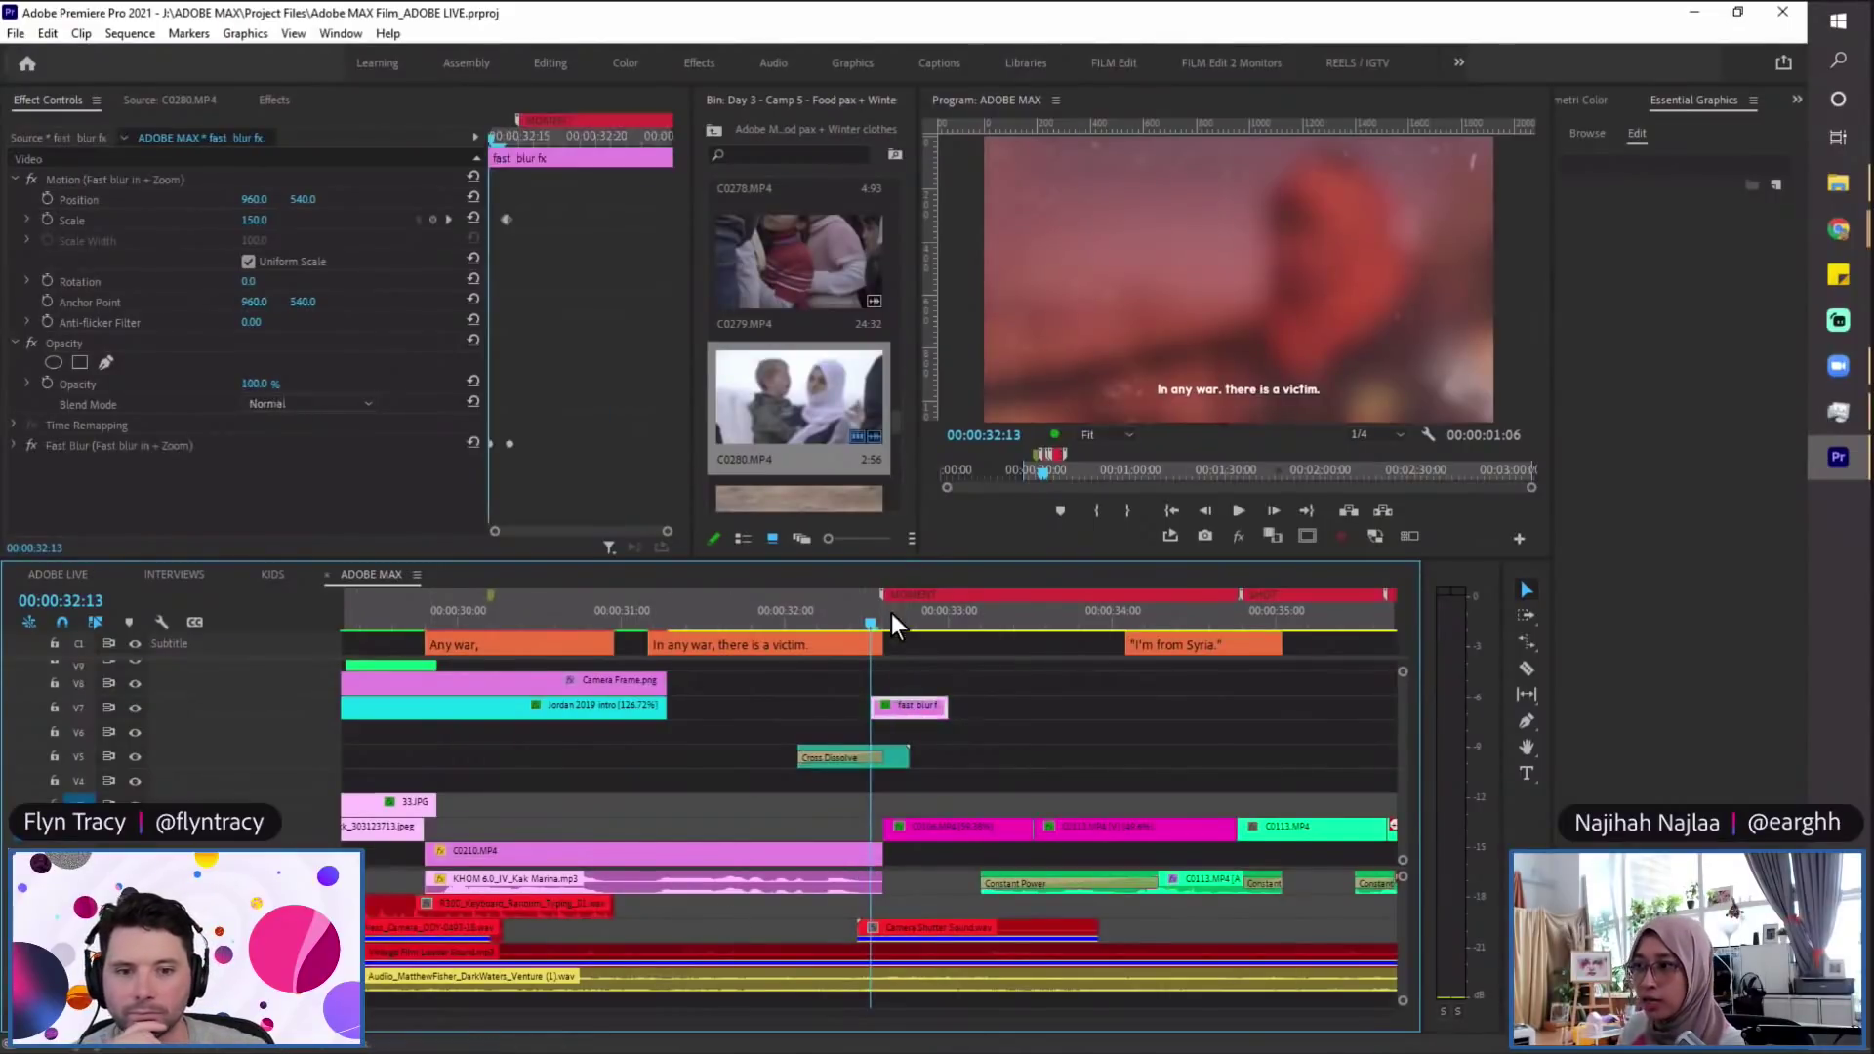
key(=)
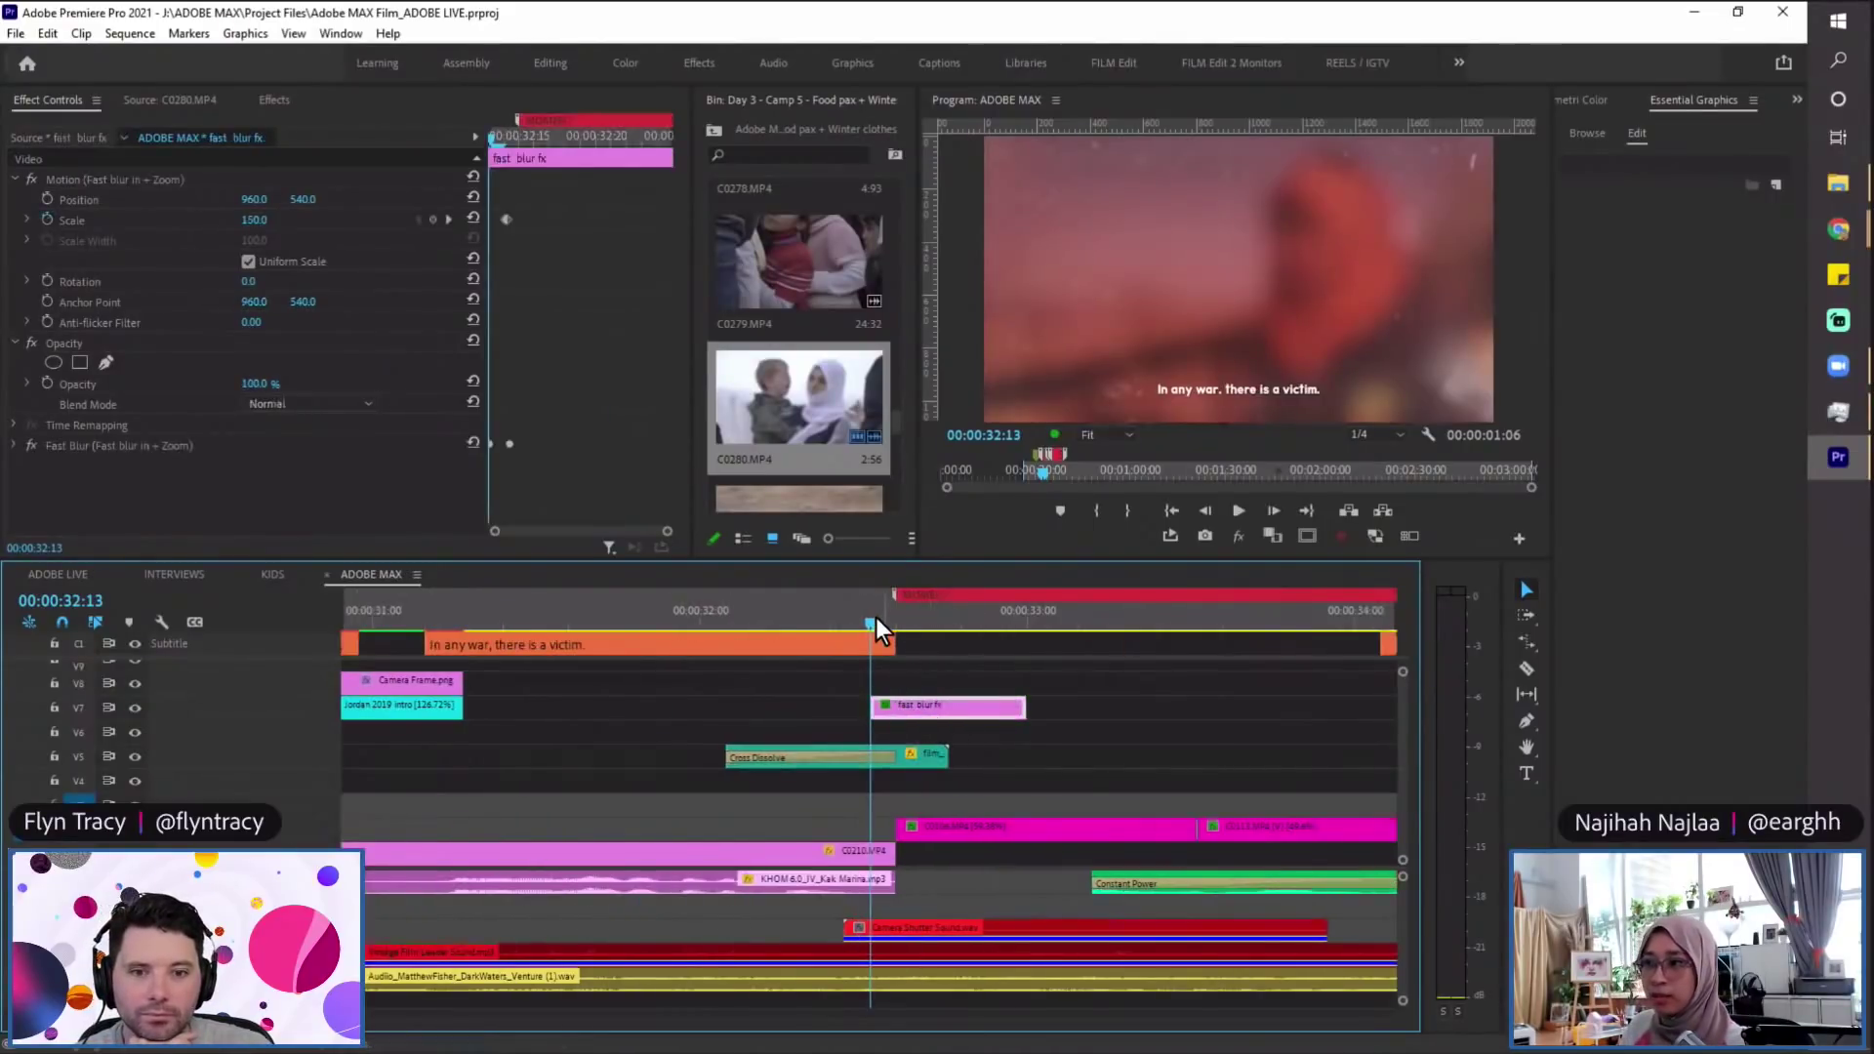
drag(867, 619, 792, 627)
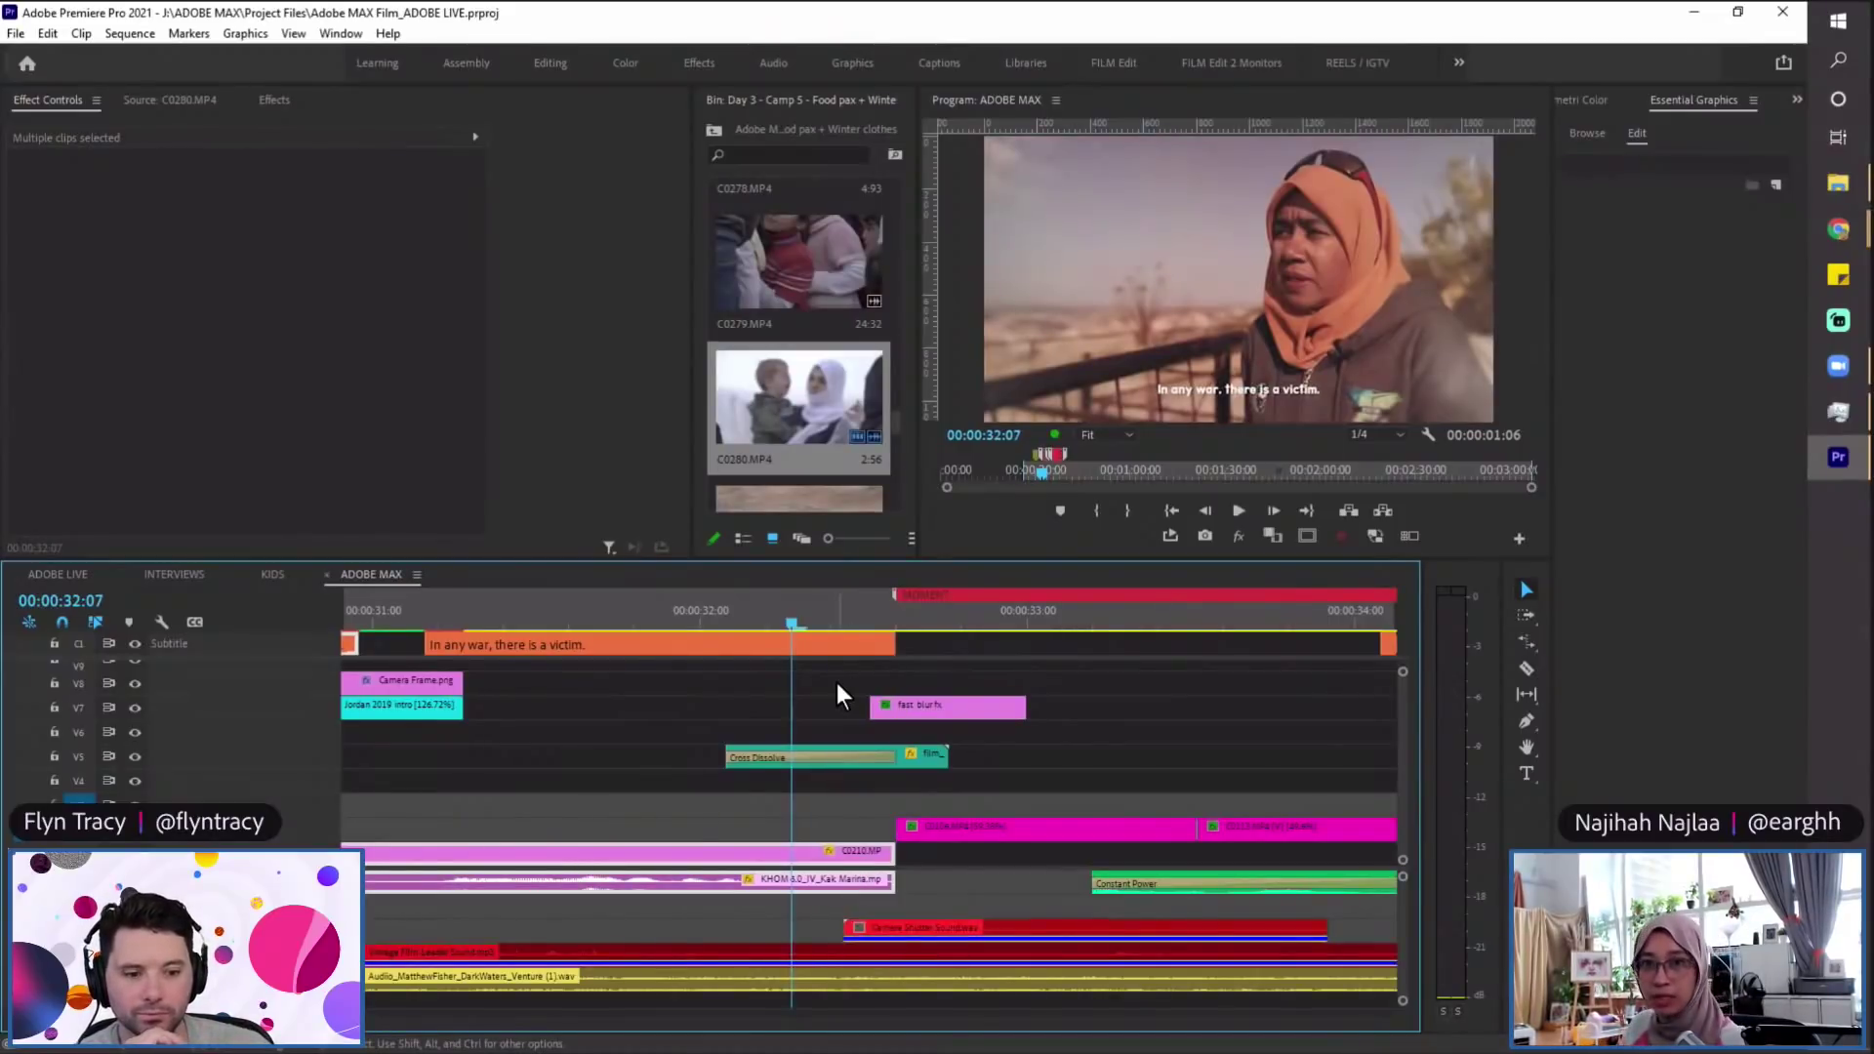
click(884, 625)
click(913, 708)
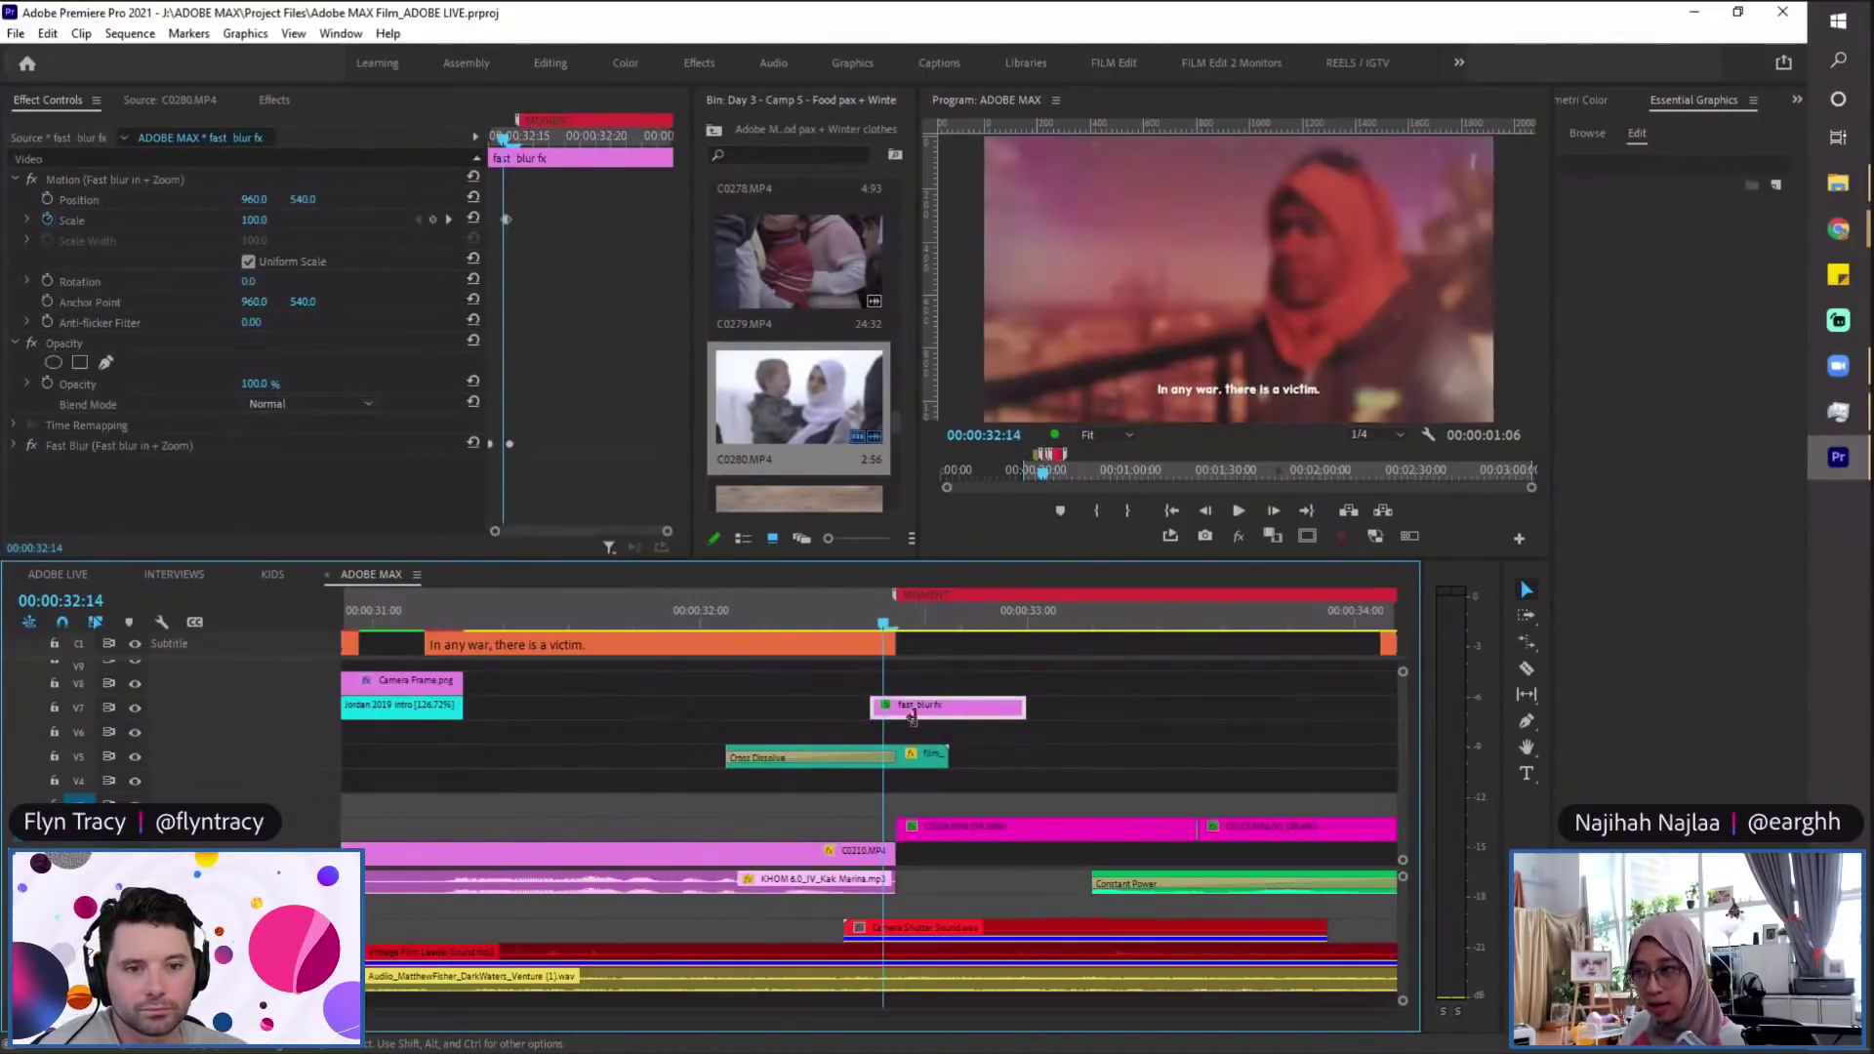
Step: Try to move the fast blur fx layer one frame earlier, to start at 00:00:32:12, and undo the move
mouse_move(955, 706)
mouse_down()
mouse_move(879, 713)
mouse_move(968, 719)
mouse_up()
click(845, 618)
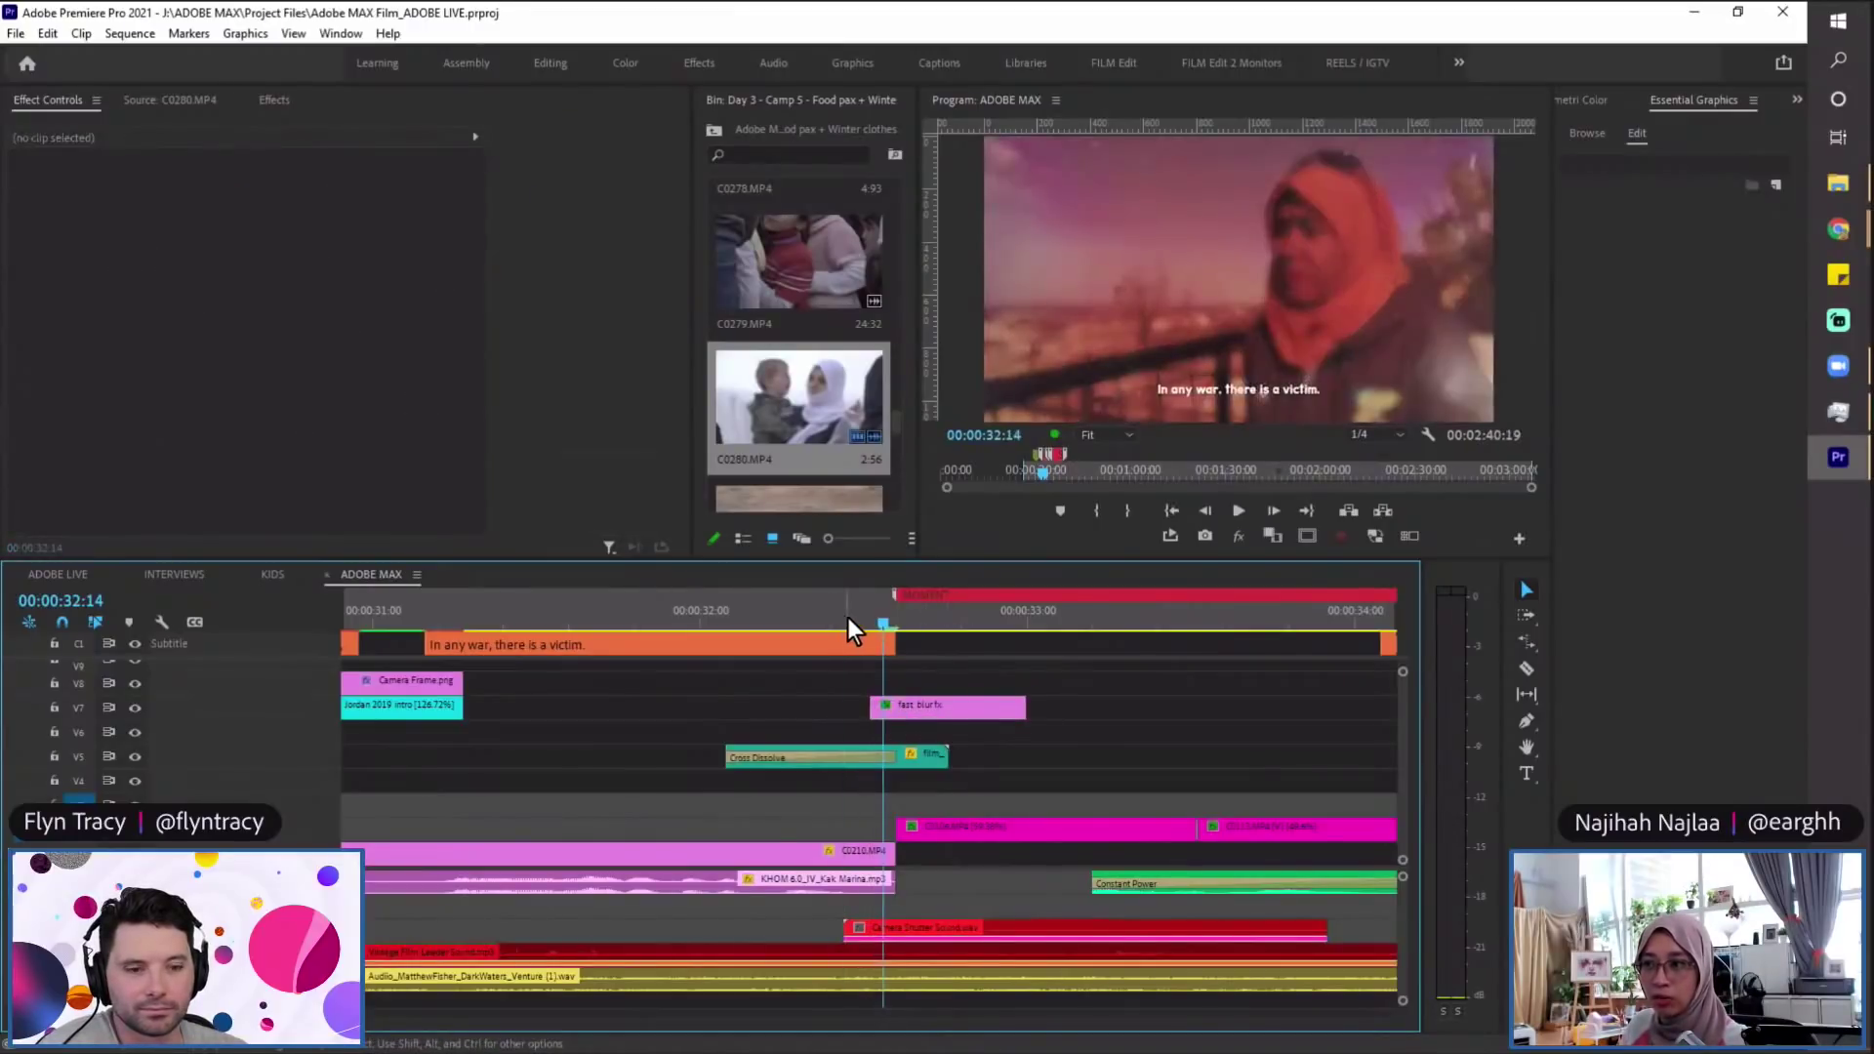
click(922, 707)
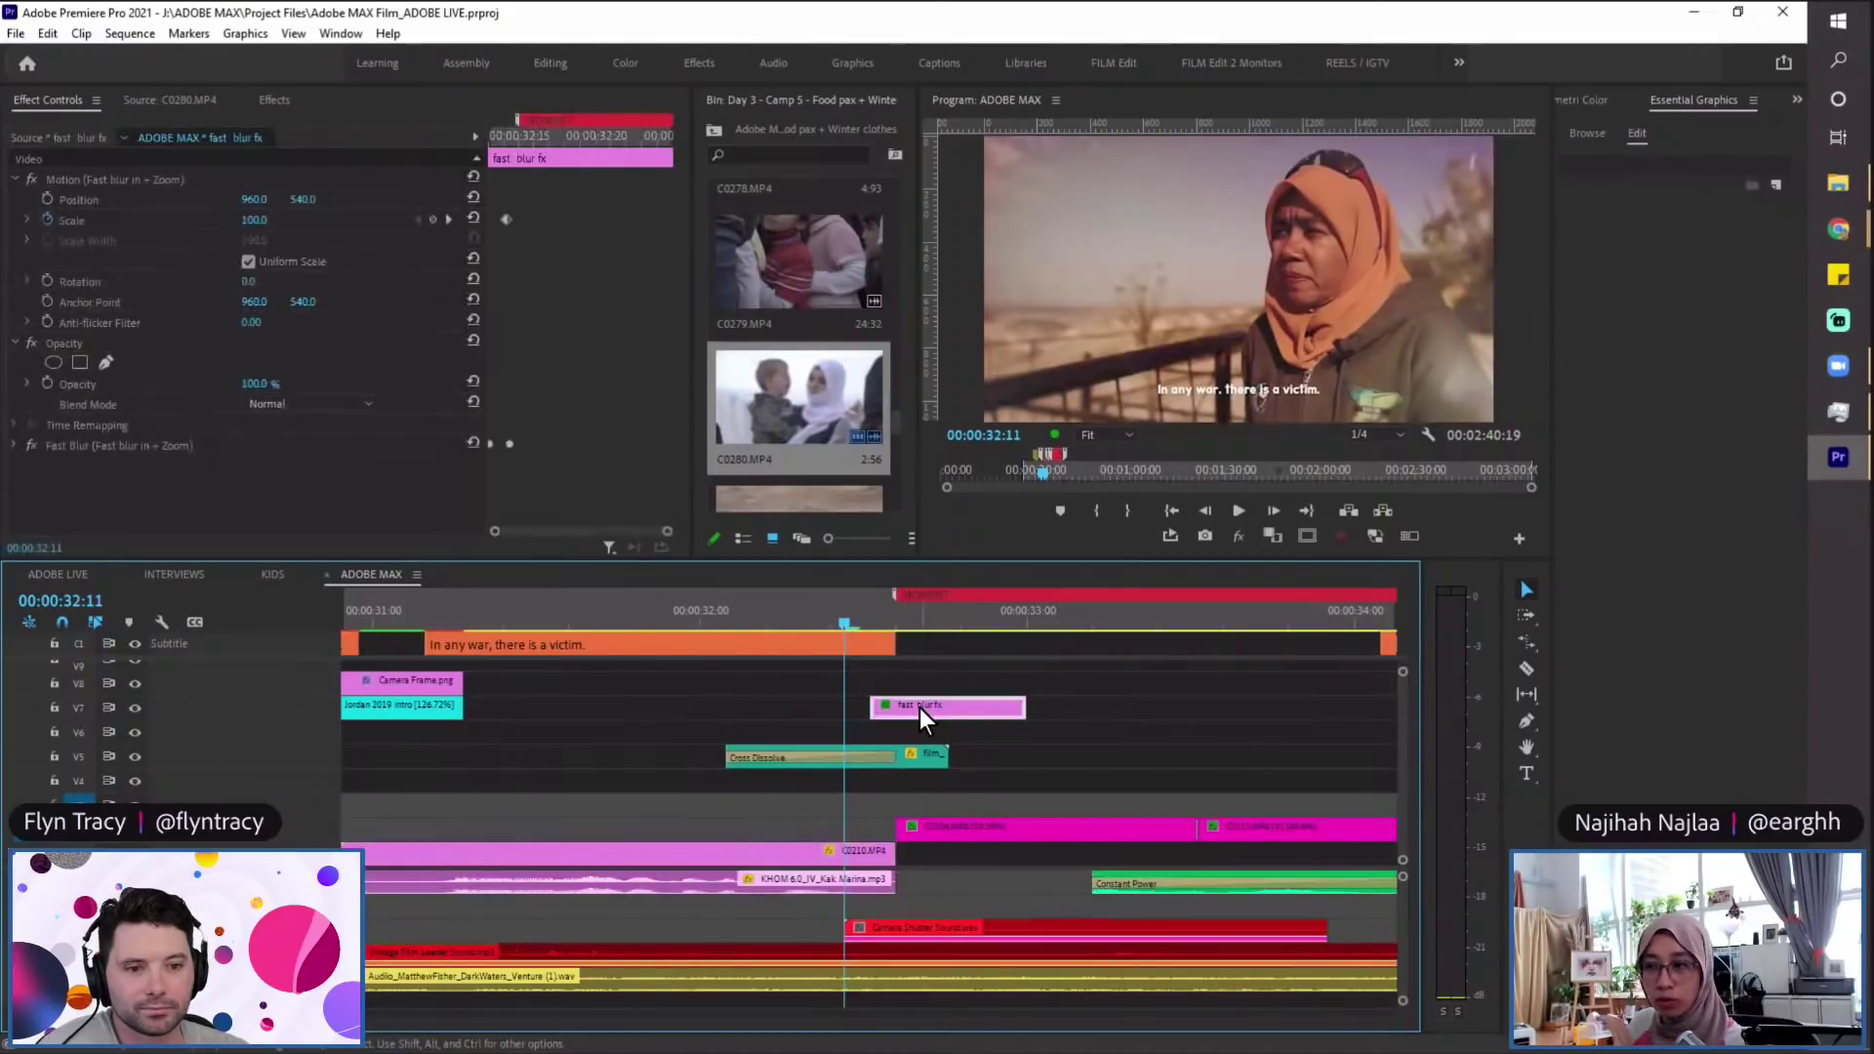
key(equal)
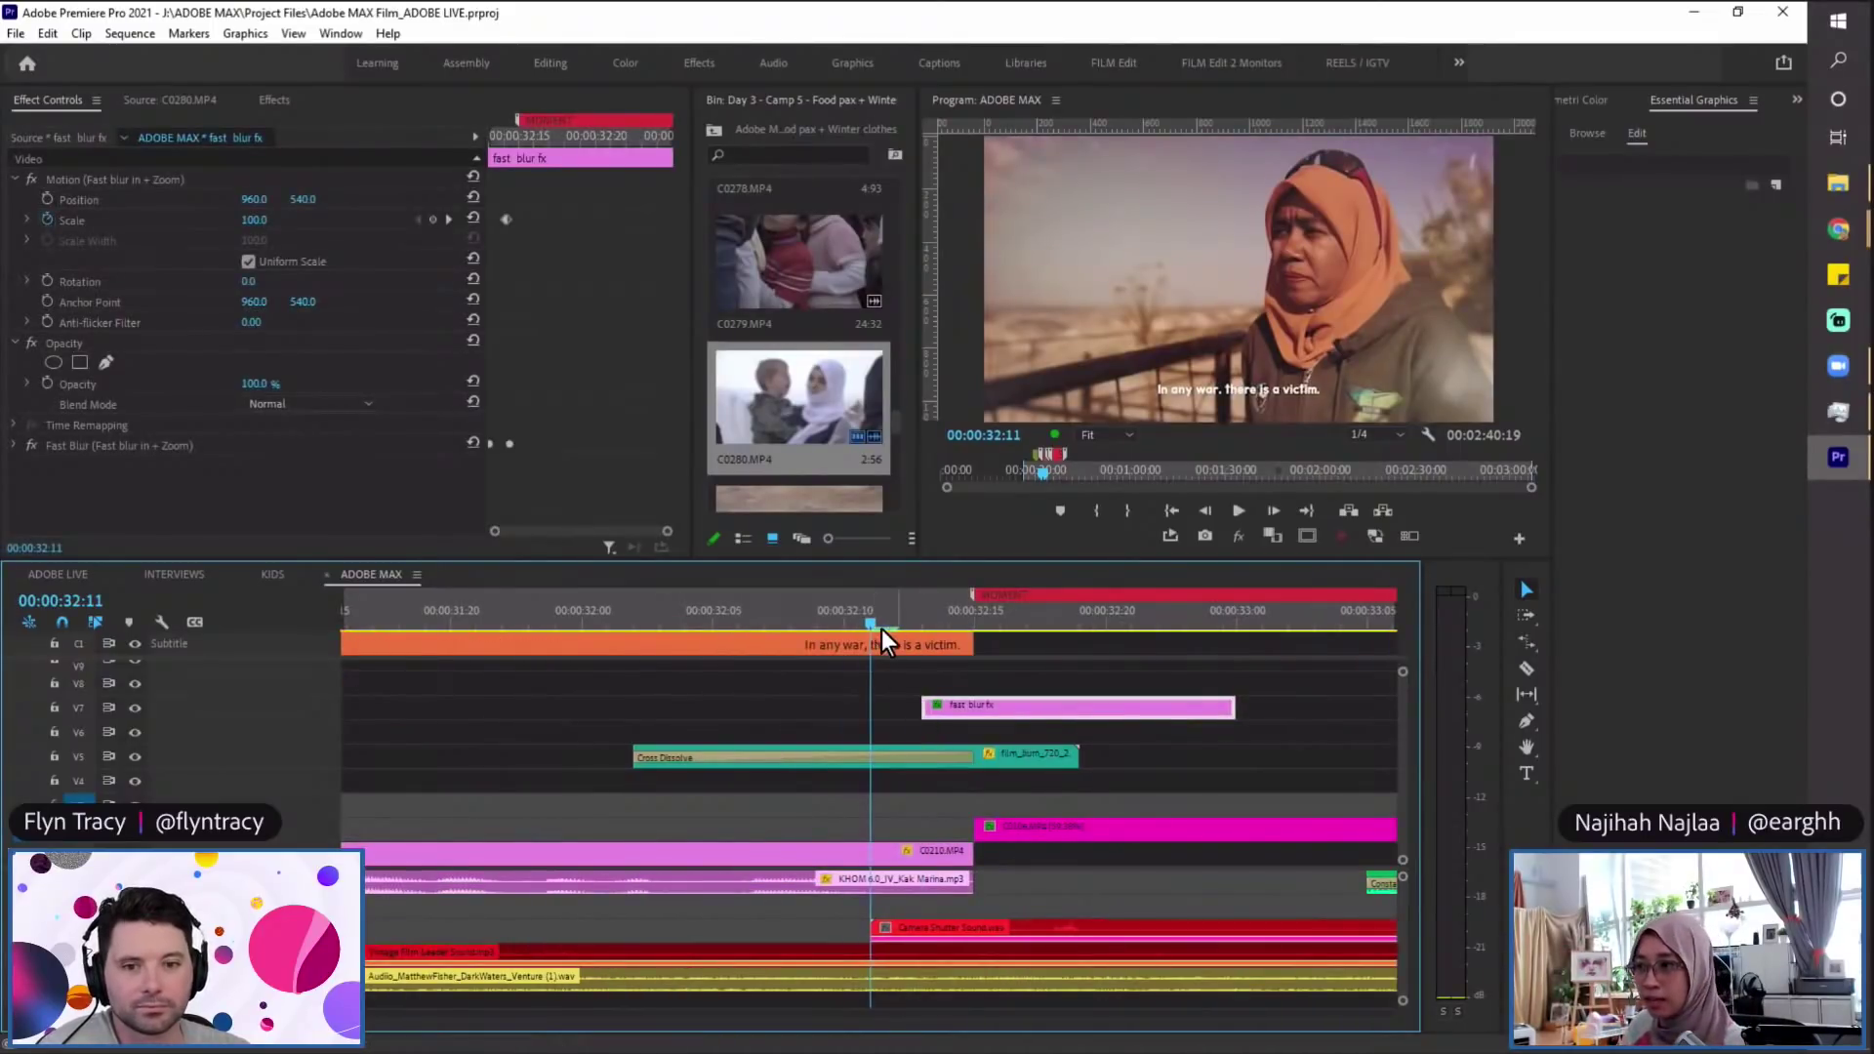
key(Right)
drag(1018, 718, 992, 718)
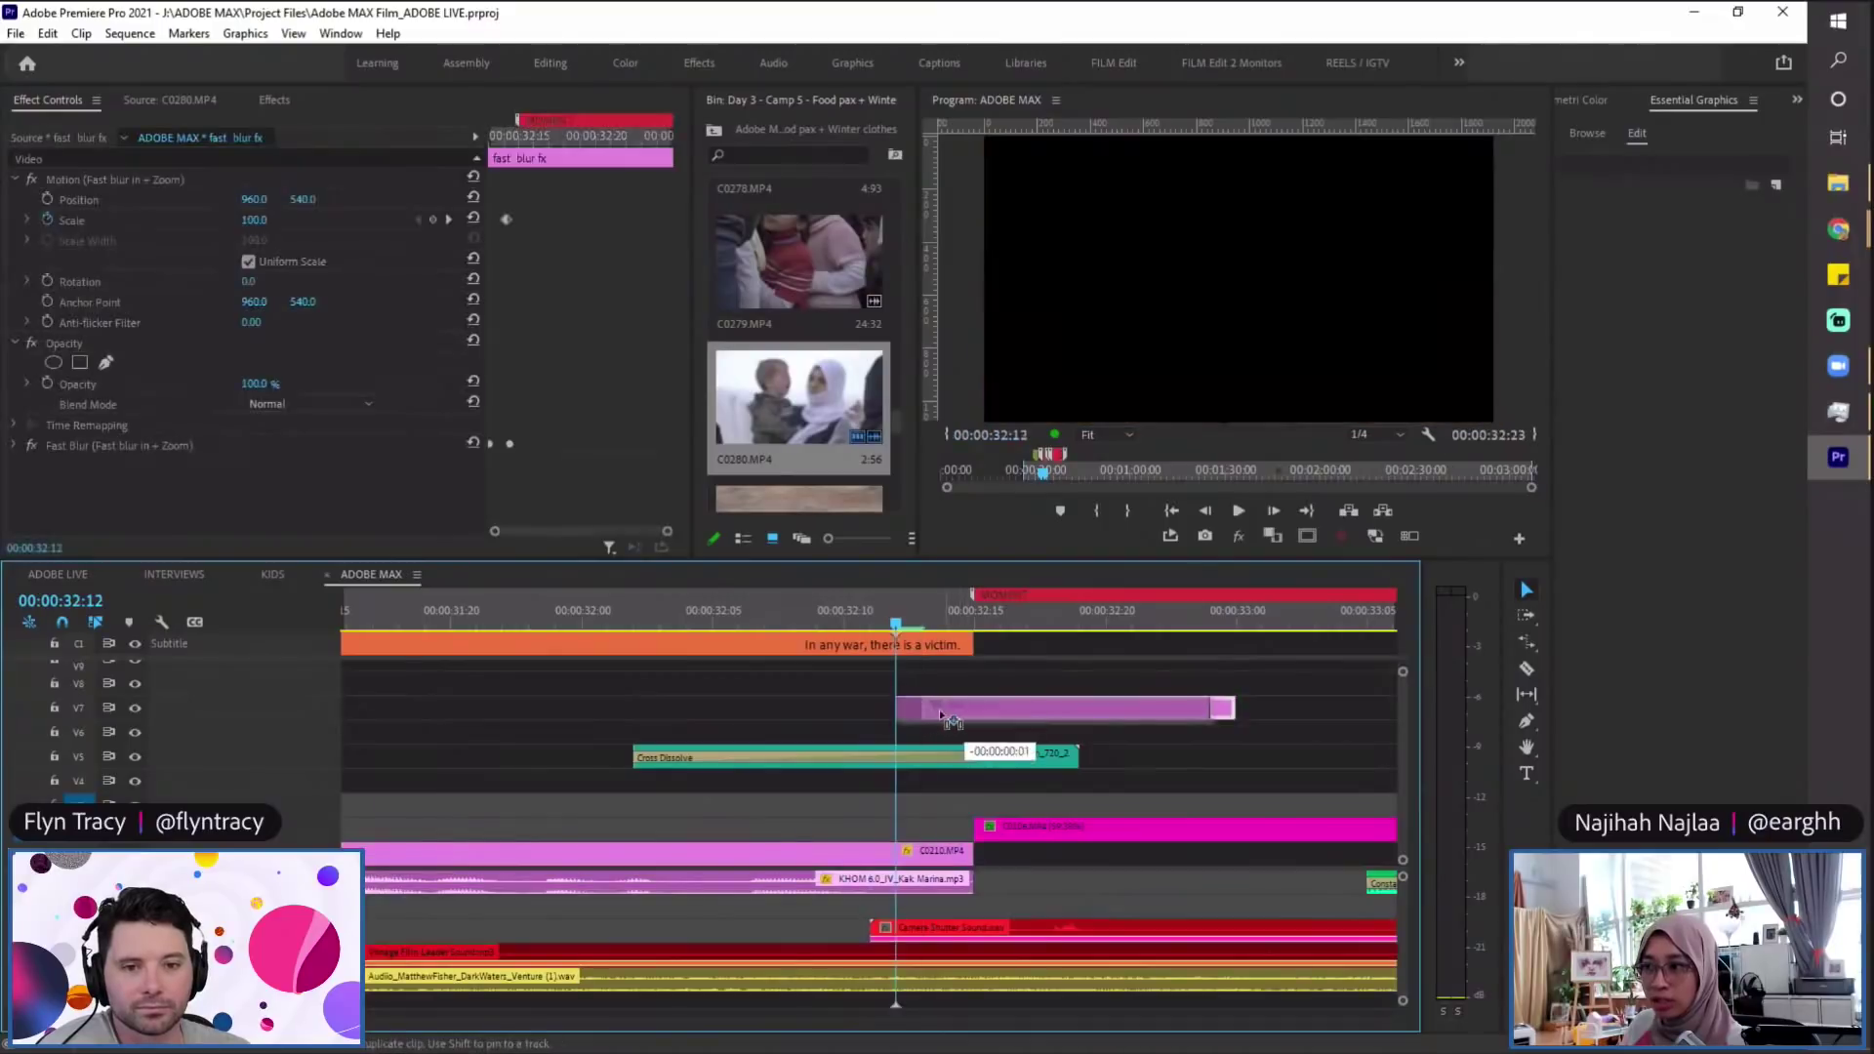
key(ctrl+z)
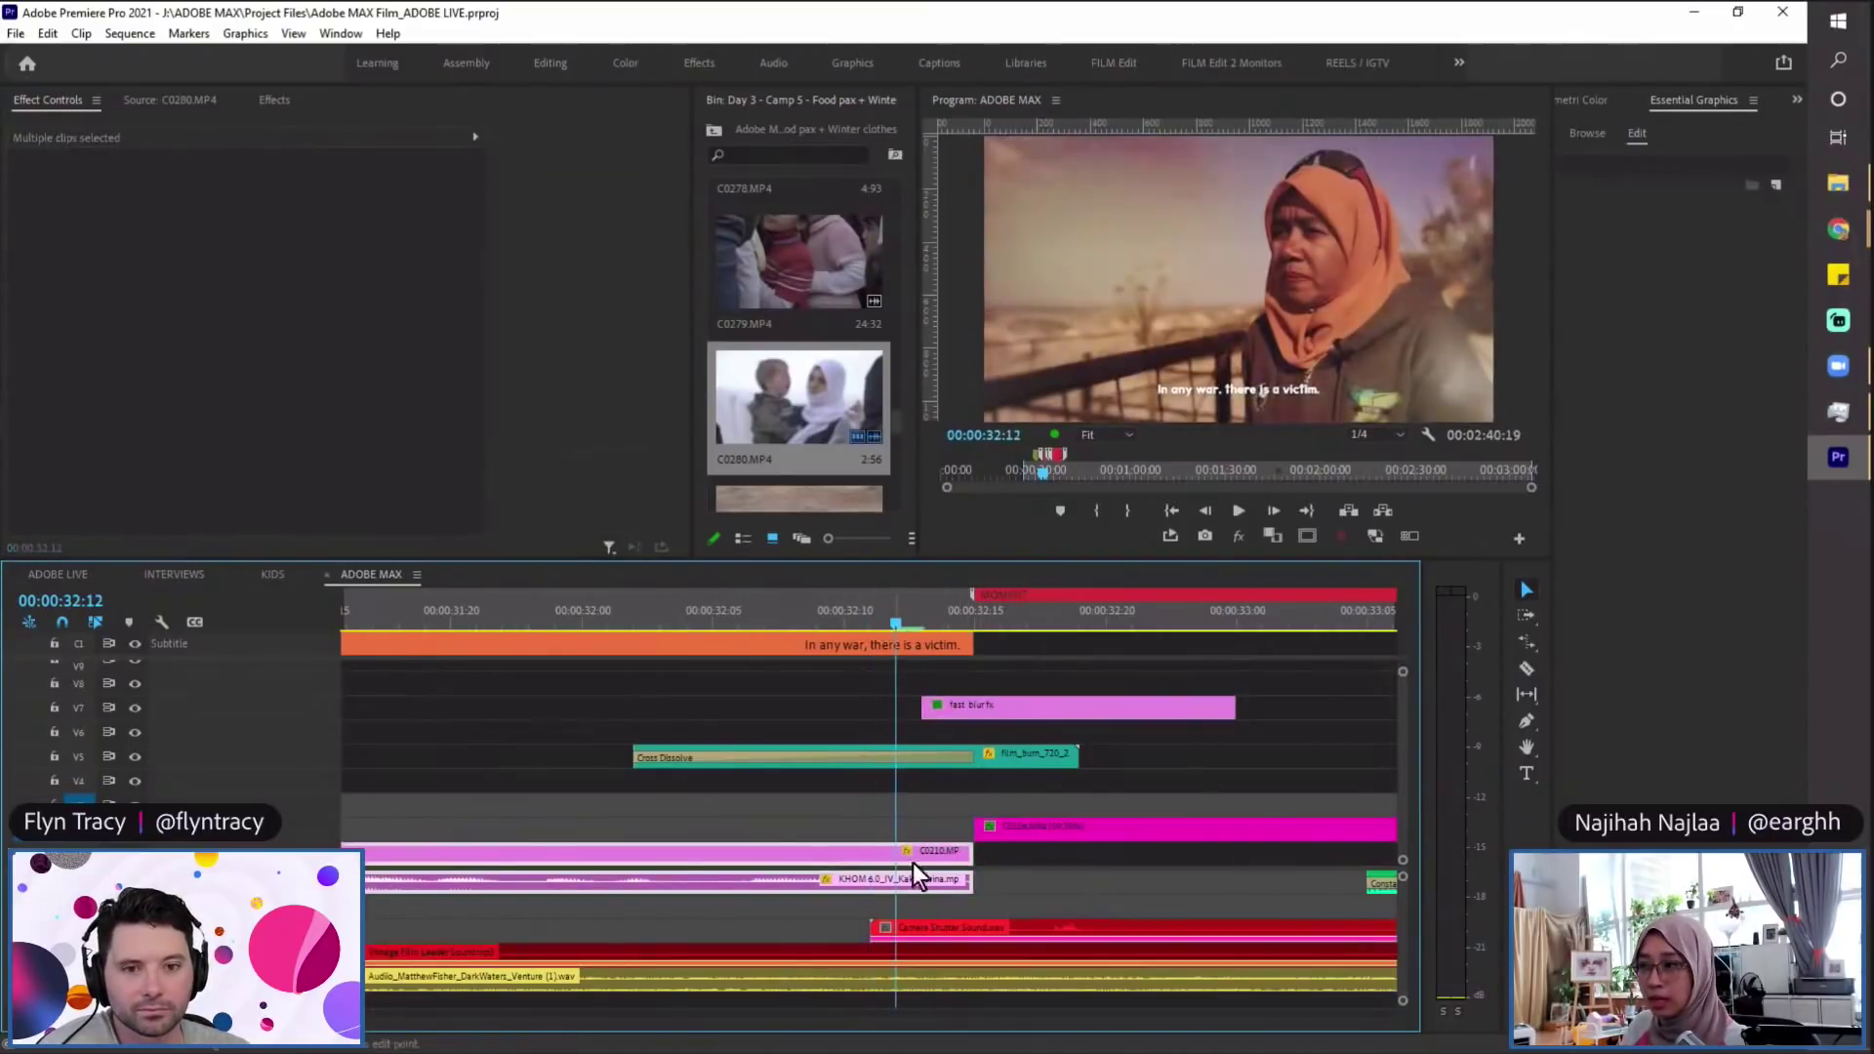
Step: Examine the blurred interview frame at 00:00:32:13 and close the captions Text panel
click(844, 839)
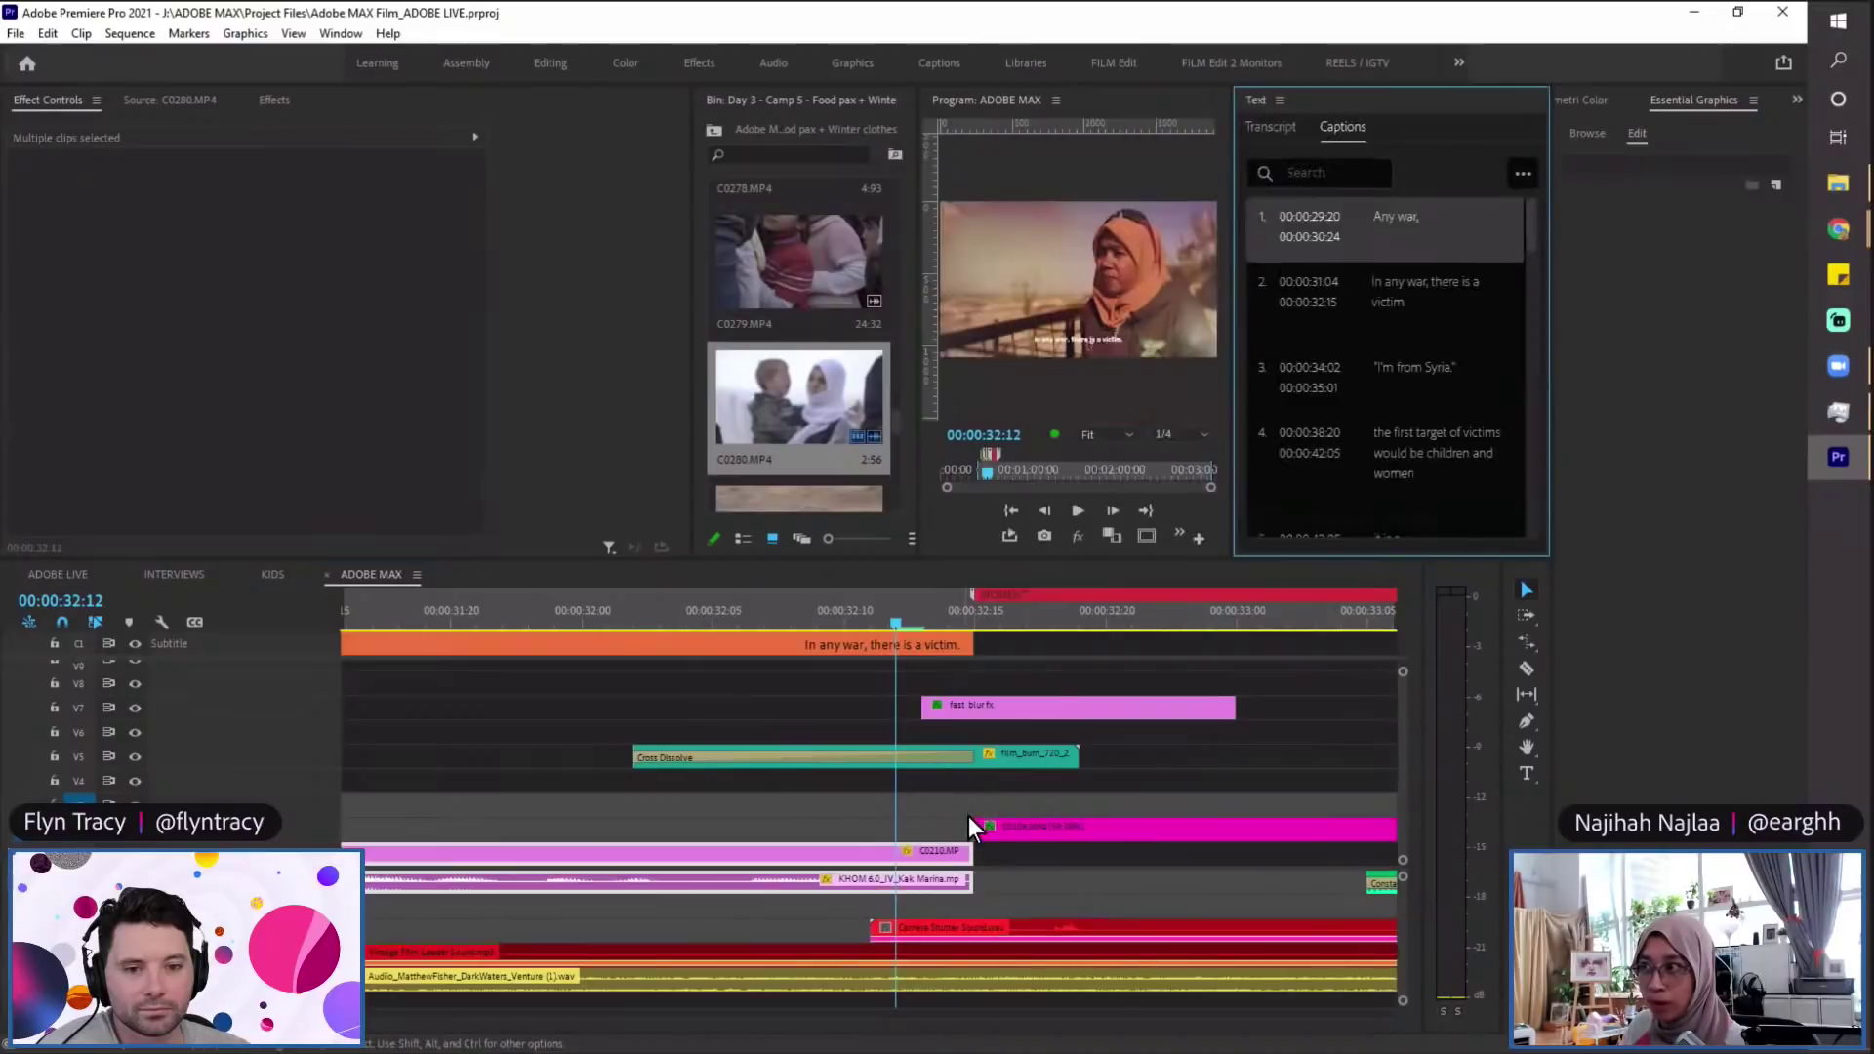
click(925, 862)
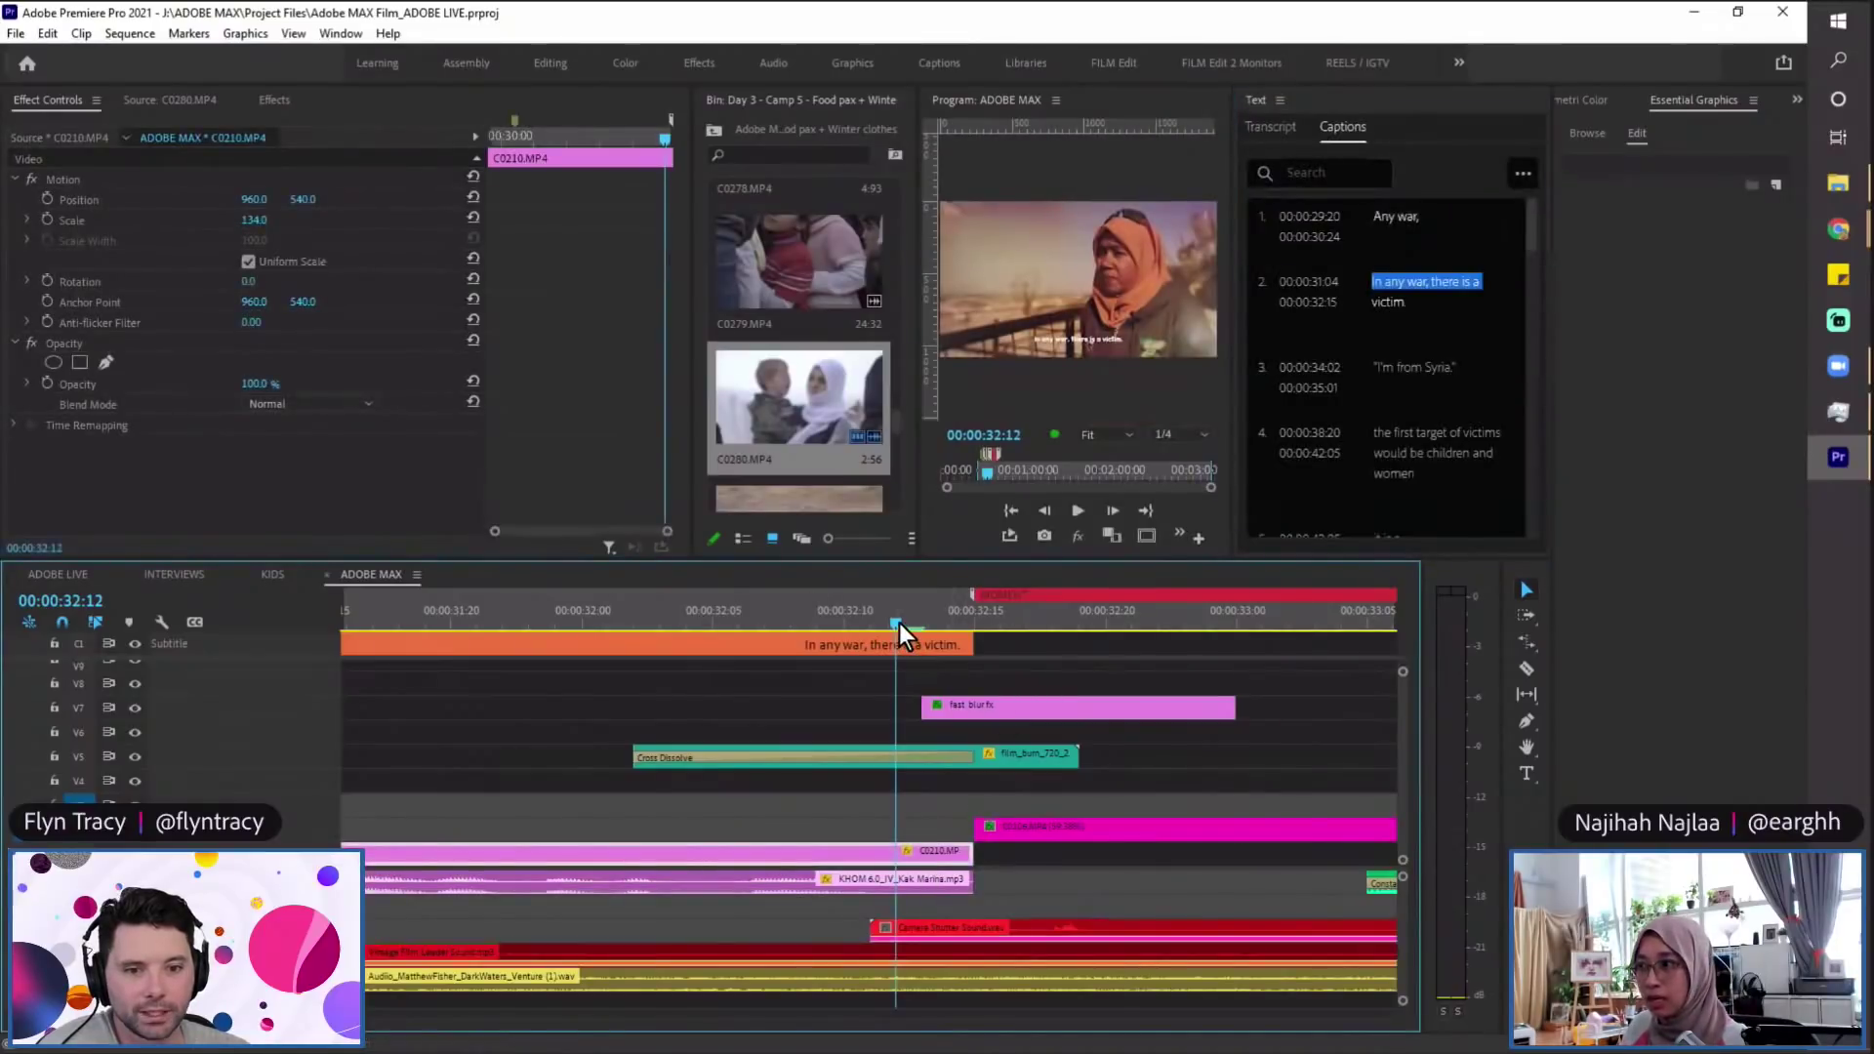
drag(895, 619, 924, 613)
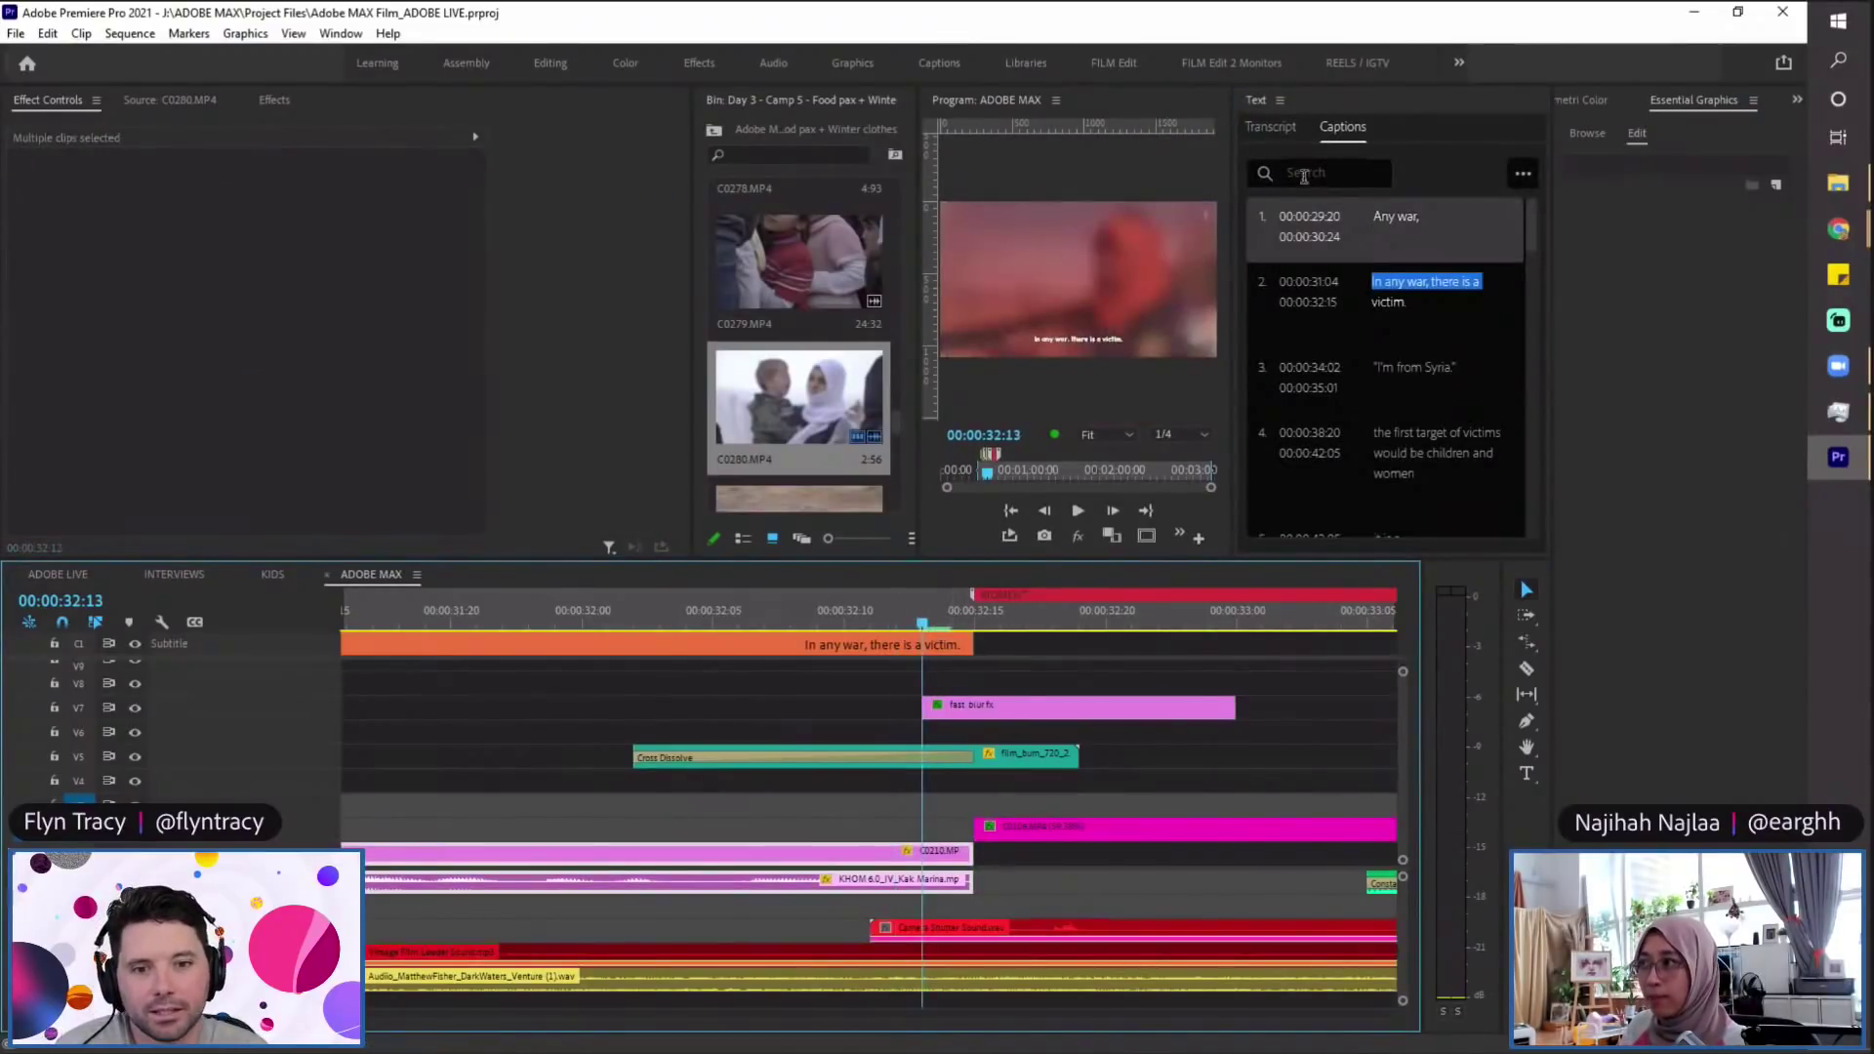
click(1280, 101)
click(1285, 118)
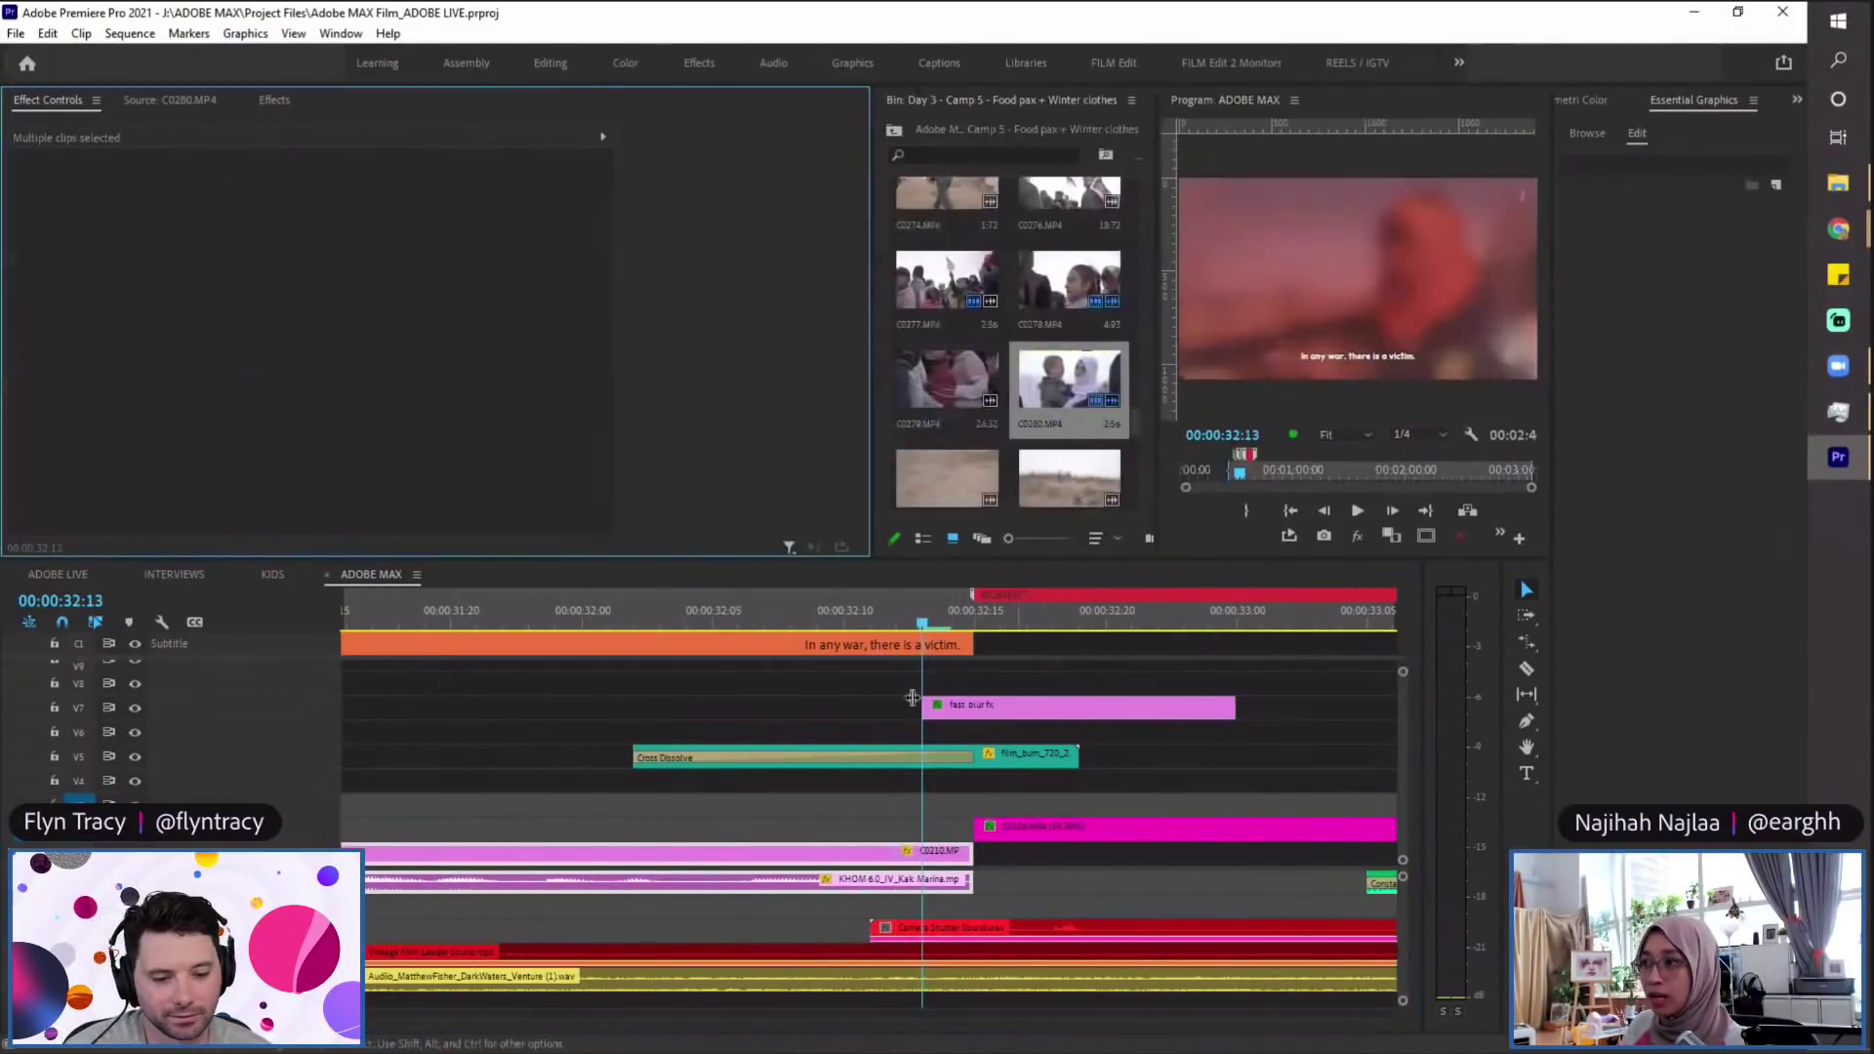
Step: Inspect the Position and Scale settings of the C0106.MP4 B-roll at 00:00:32:16
drag(920, 616, 998, 615)
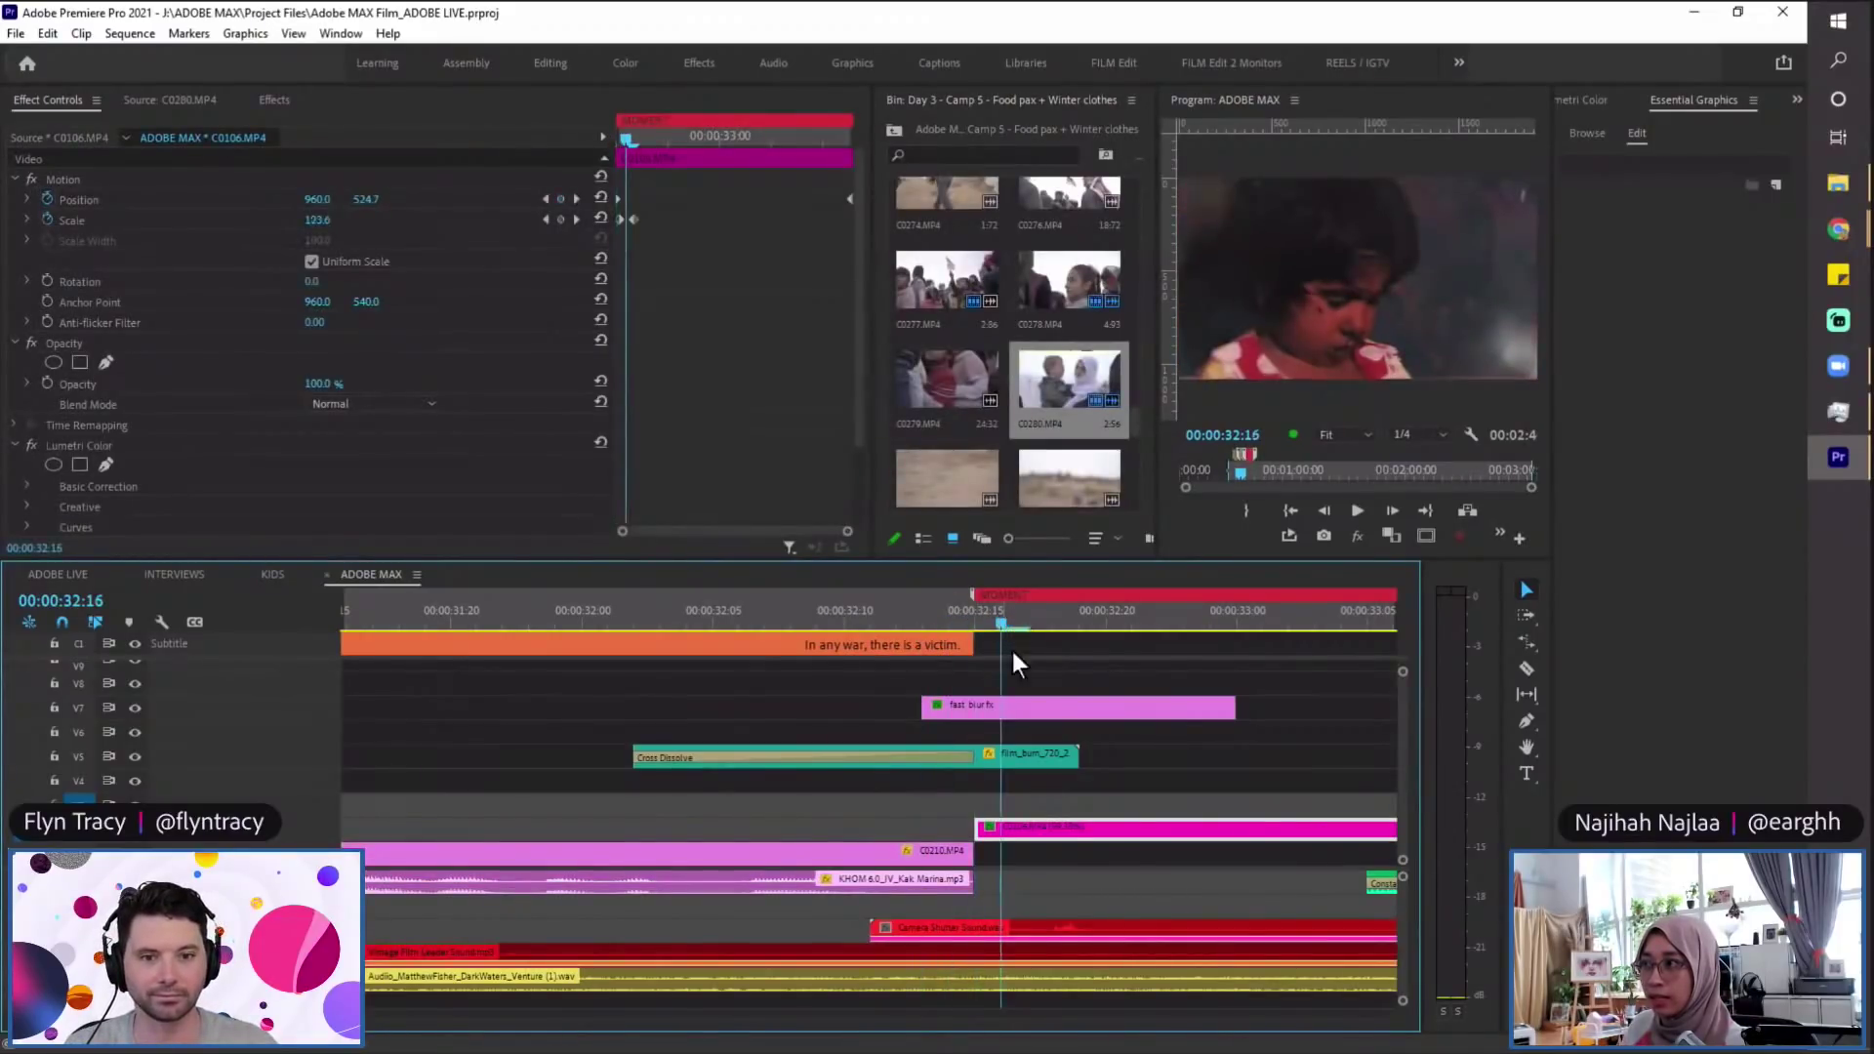
click(1091, 868)
click(1101, 833)
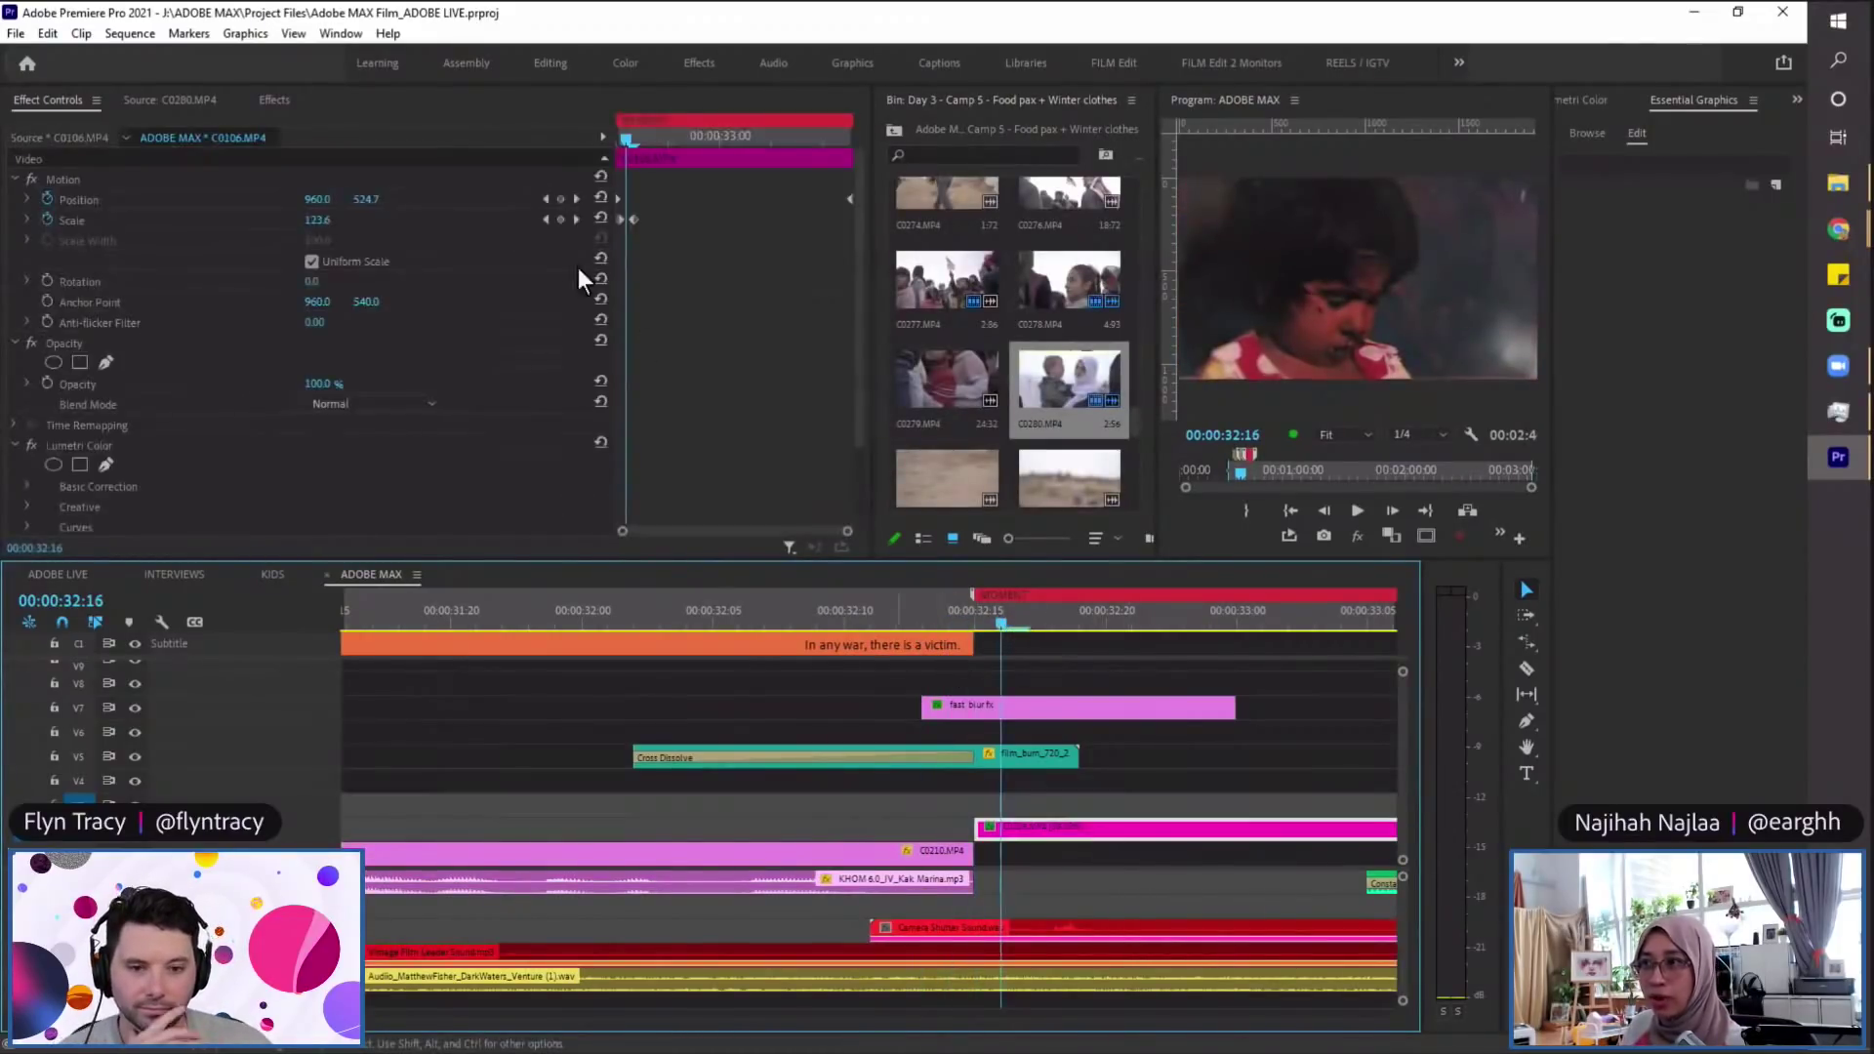
key(minus)
key(minus)
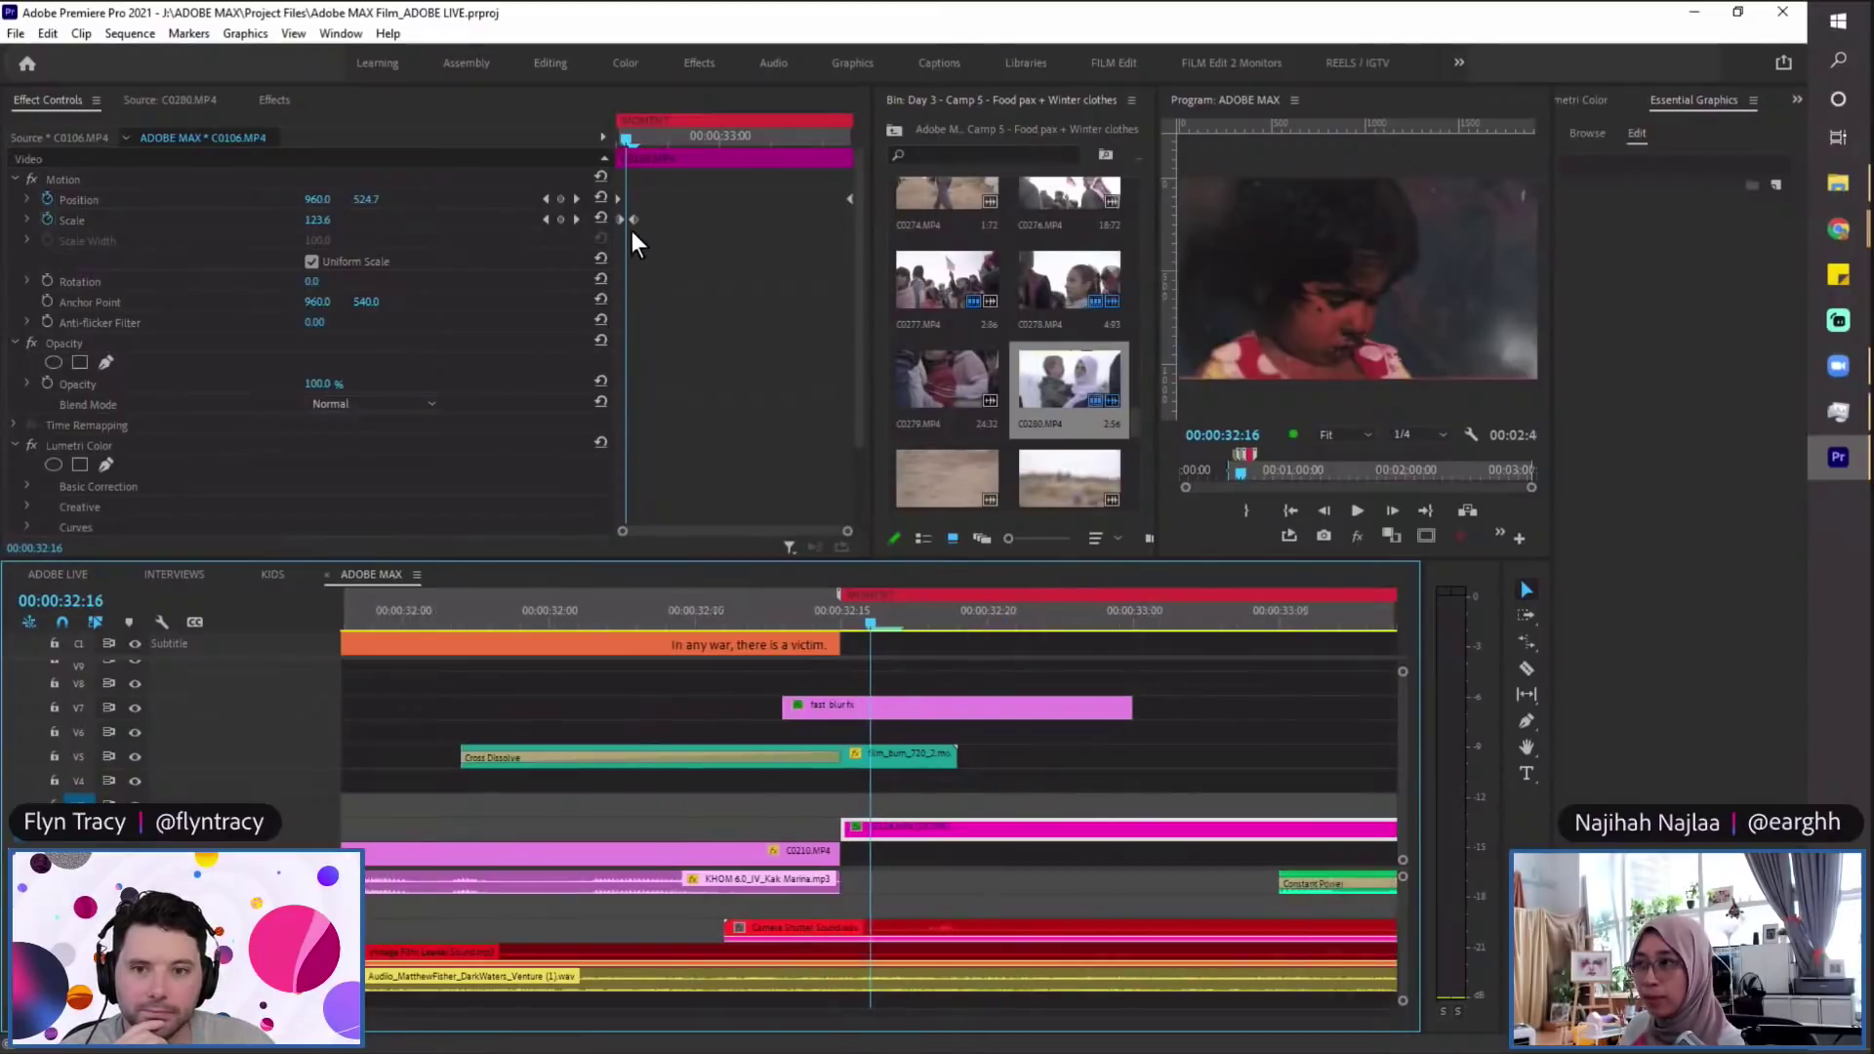
Step: Examine the opening Scale keyframes of C0106.MP4 at its first frame, 00:00:32:15
drag(631, 135, 614, 138)
key(equal)
key(equal)
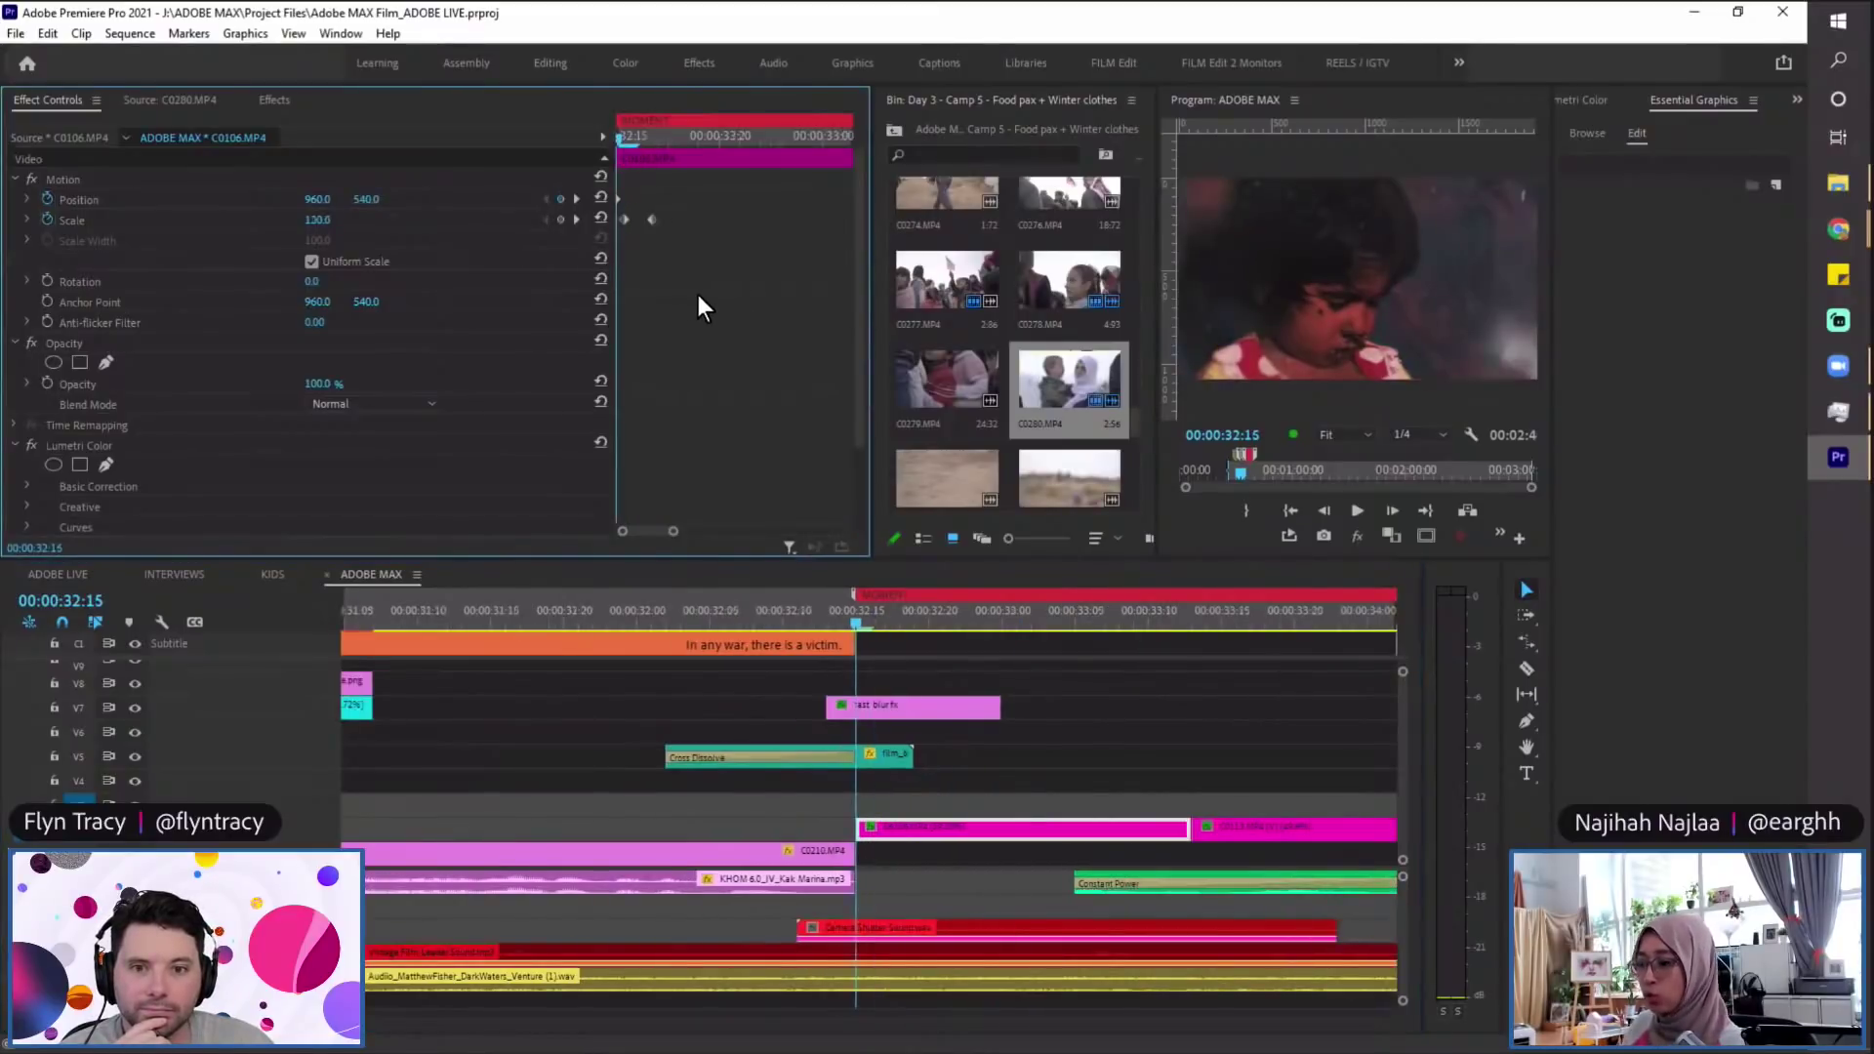
click(937, 723)
click(963, 827)
mouse_move(619, 135)
mouse_down()
mouse_move(641, 132)
mouse_move(617, 136)
mouse_up()
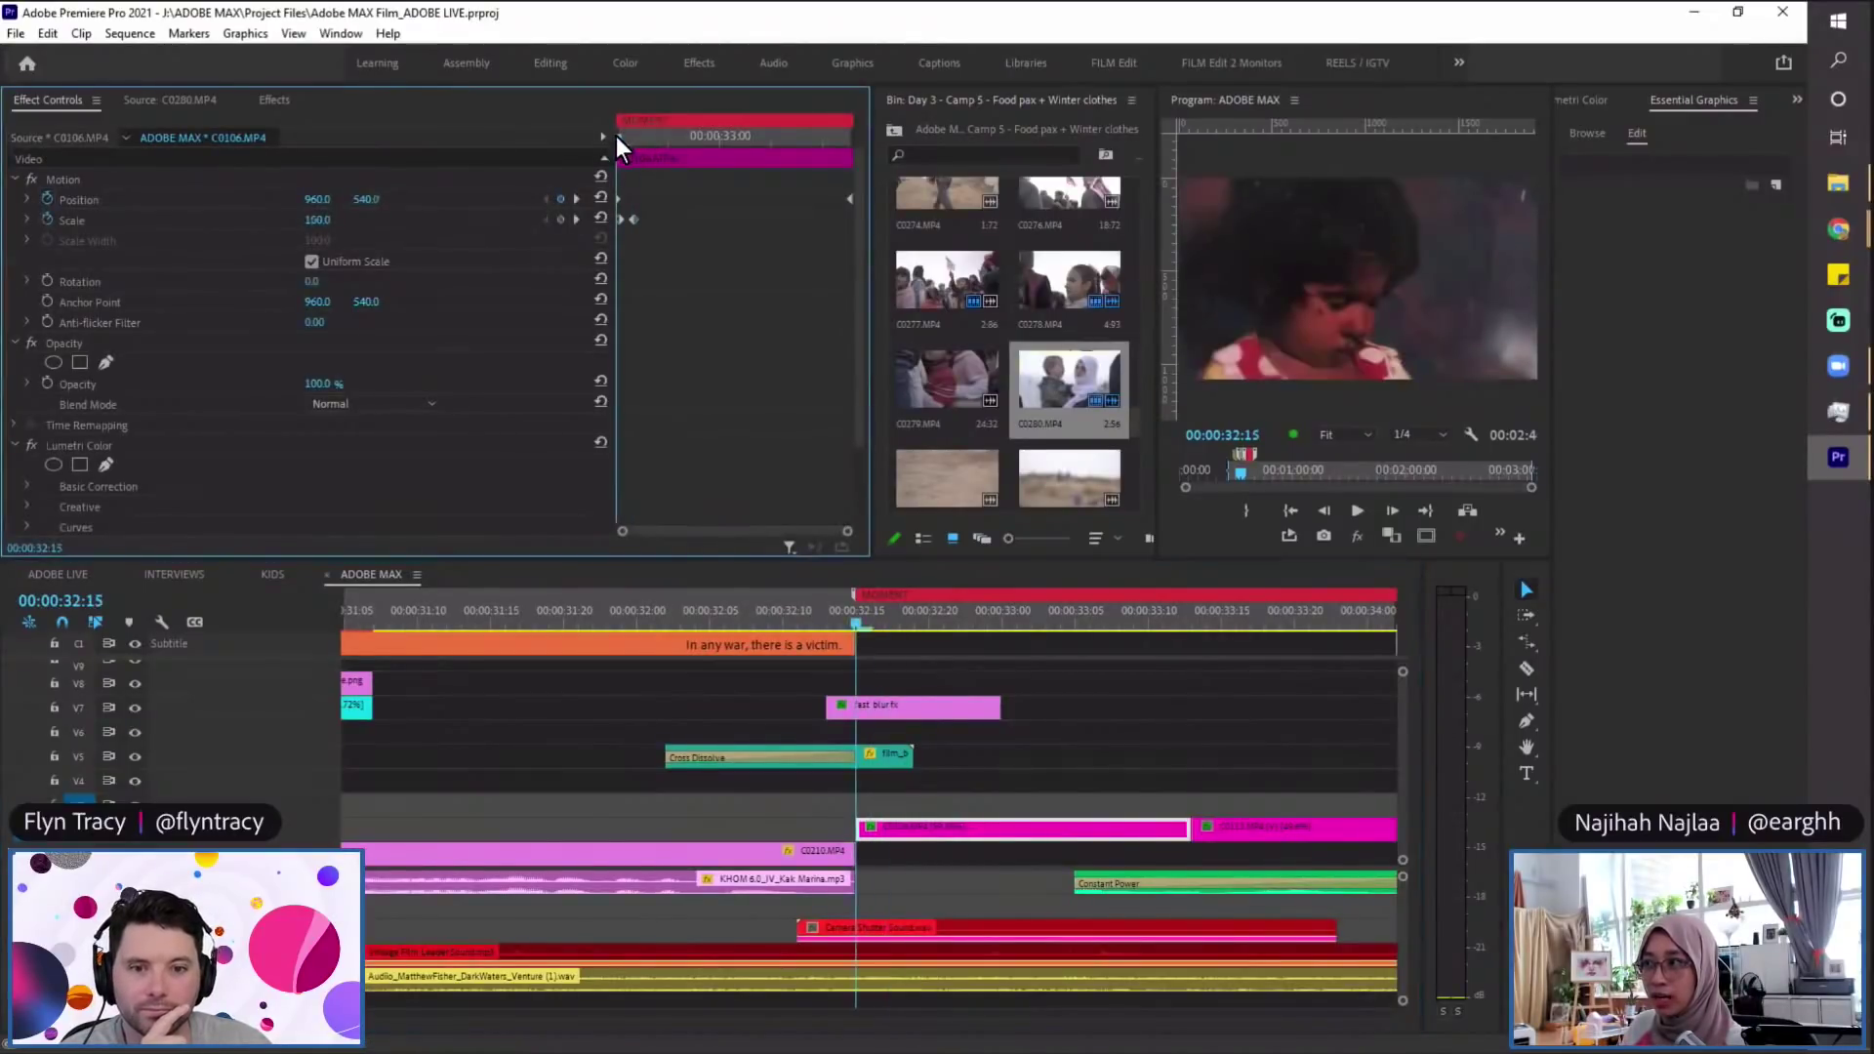
key(equal)
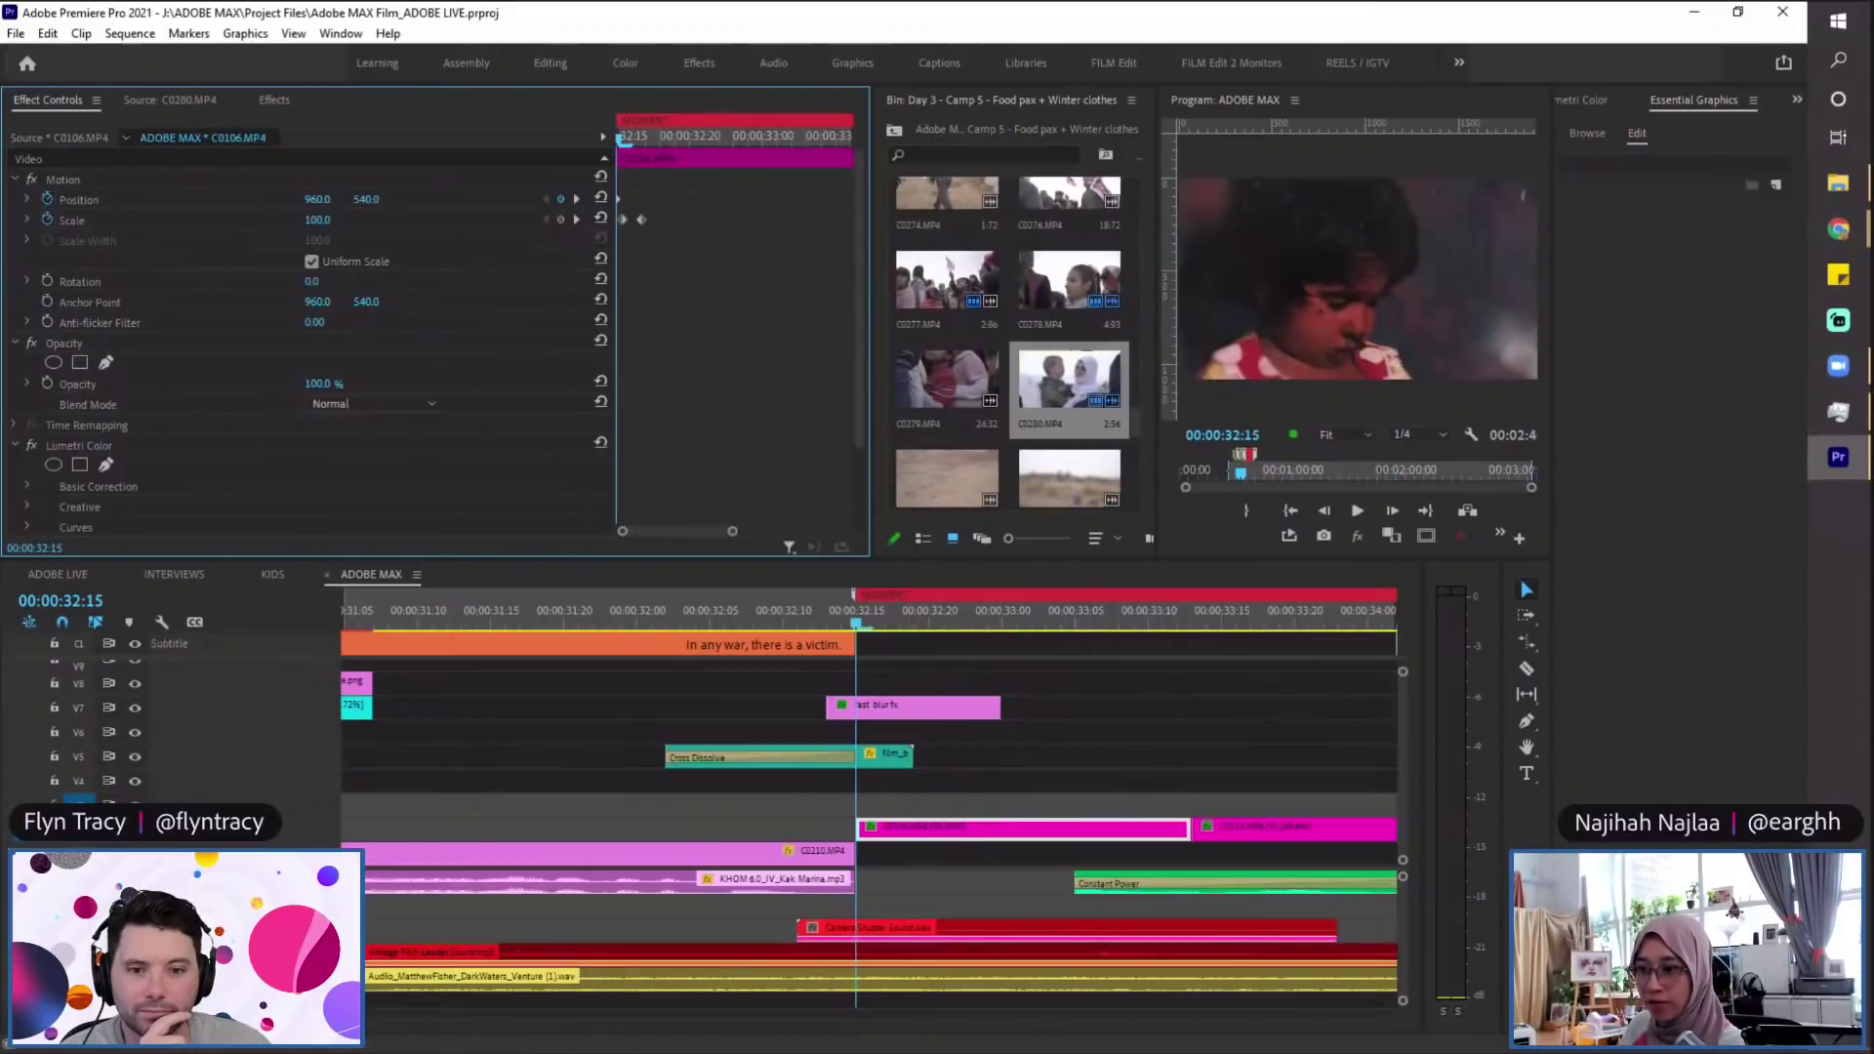
scroll(390, 930, up, 2)
key(equal)
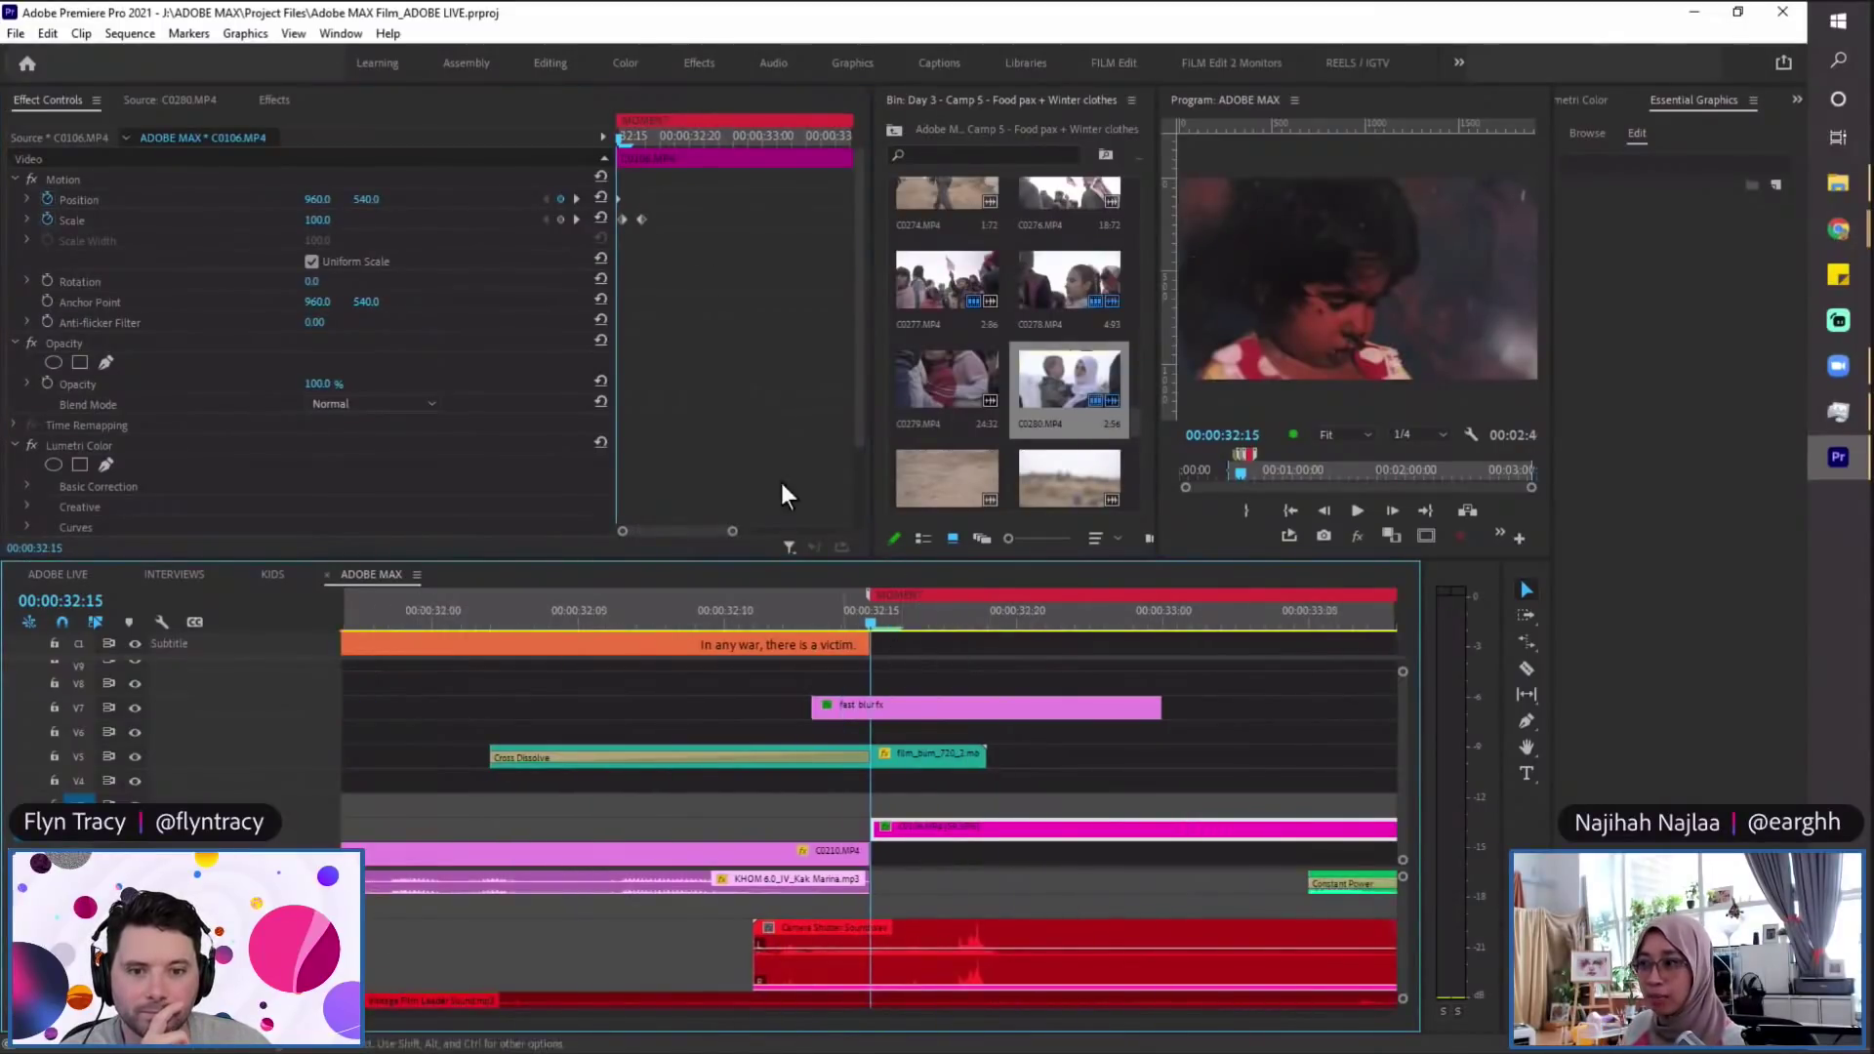
Step: Play the blur transition into C0106.MP4, replaying it from before the cut through the "I'm from Syria." caption
key(space)
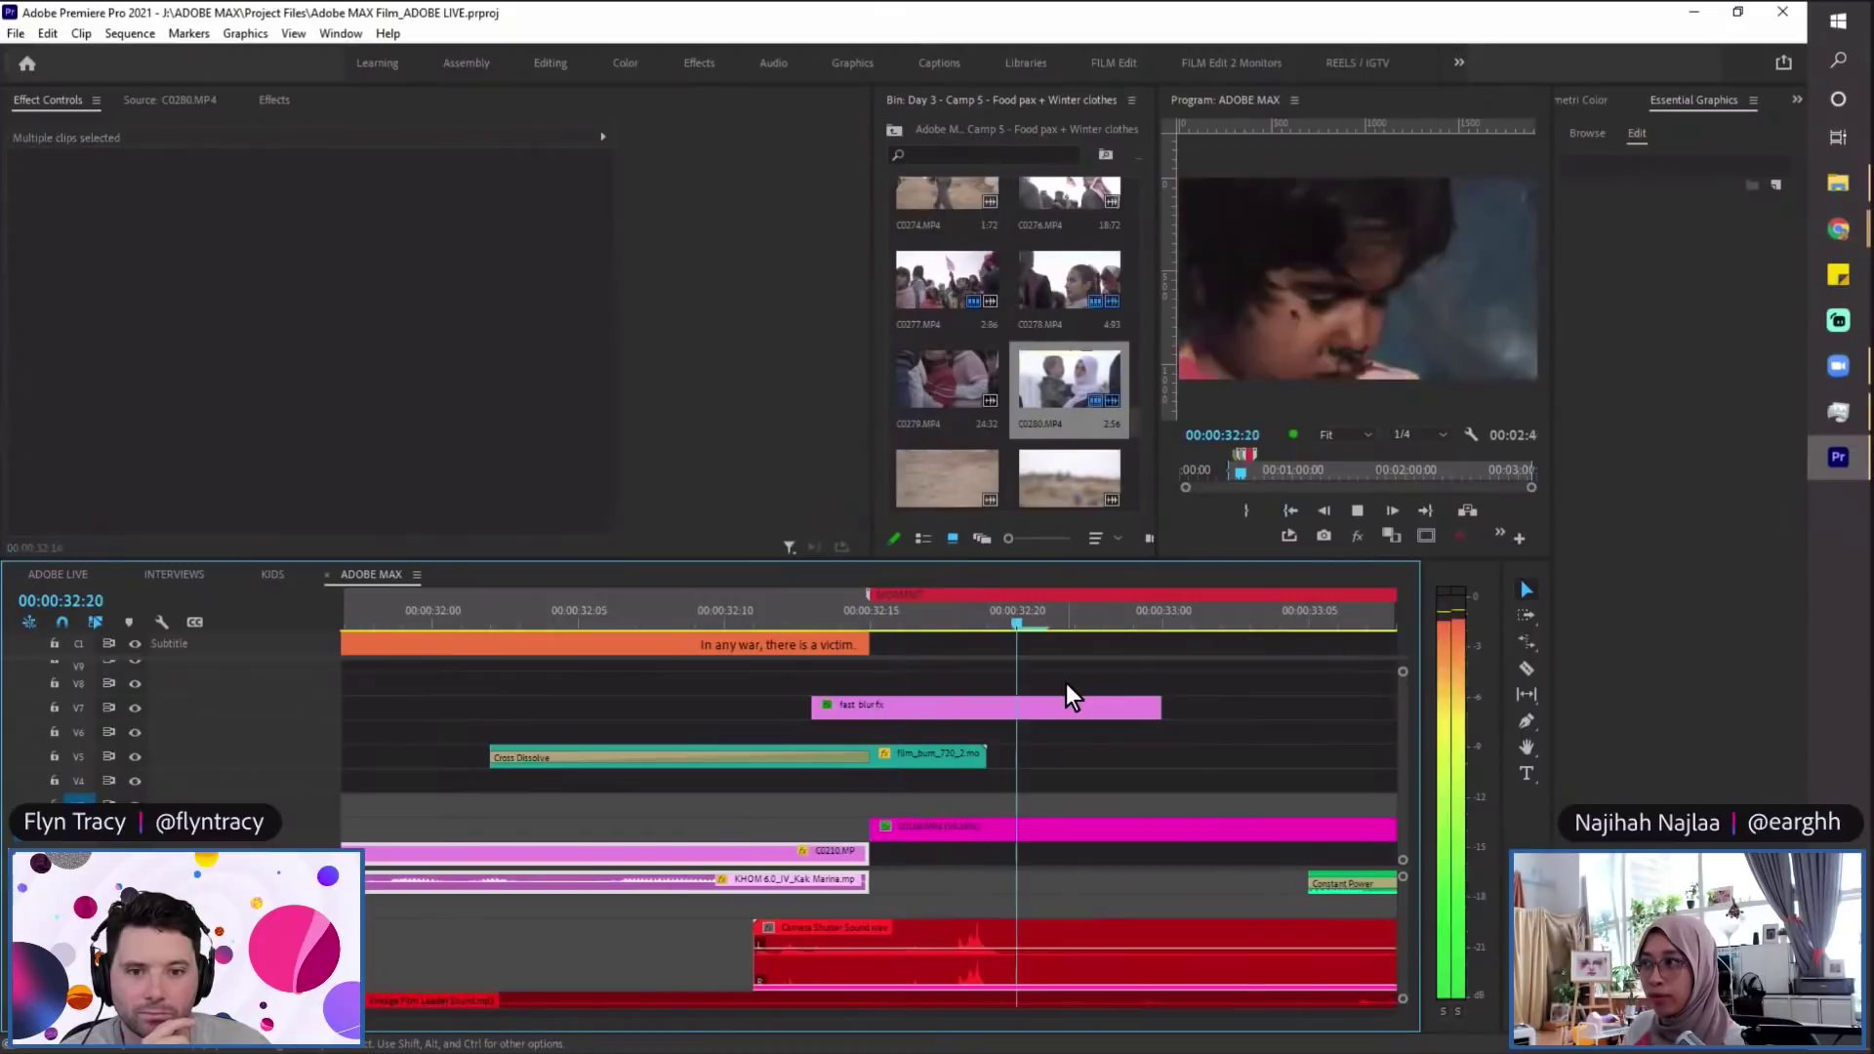
key(space)
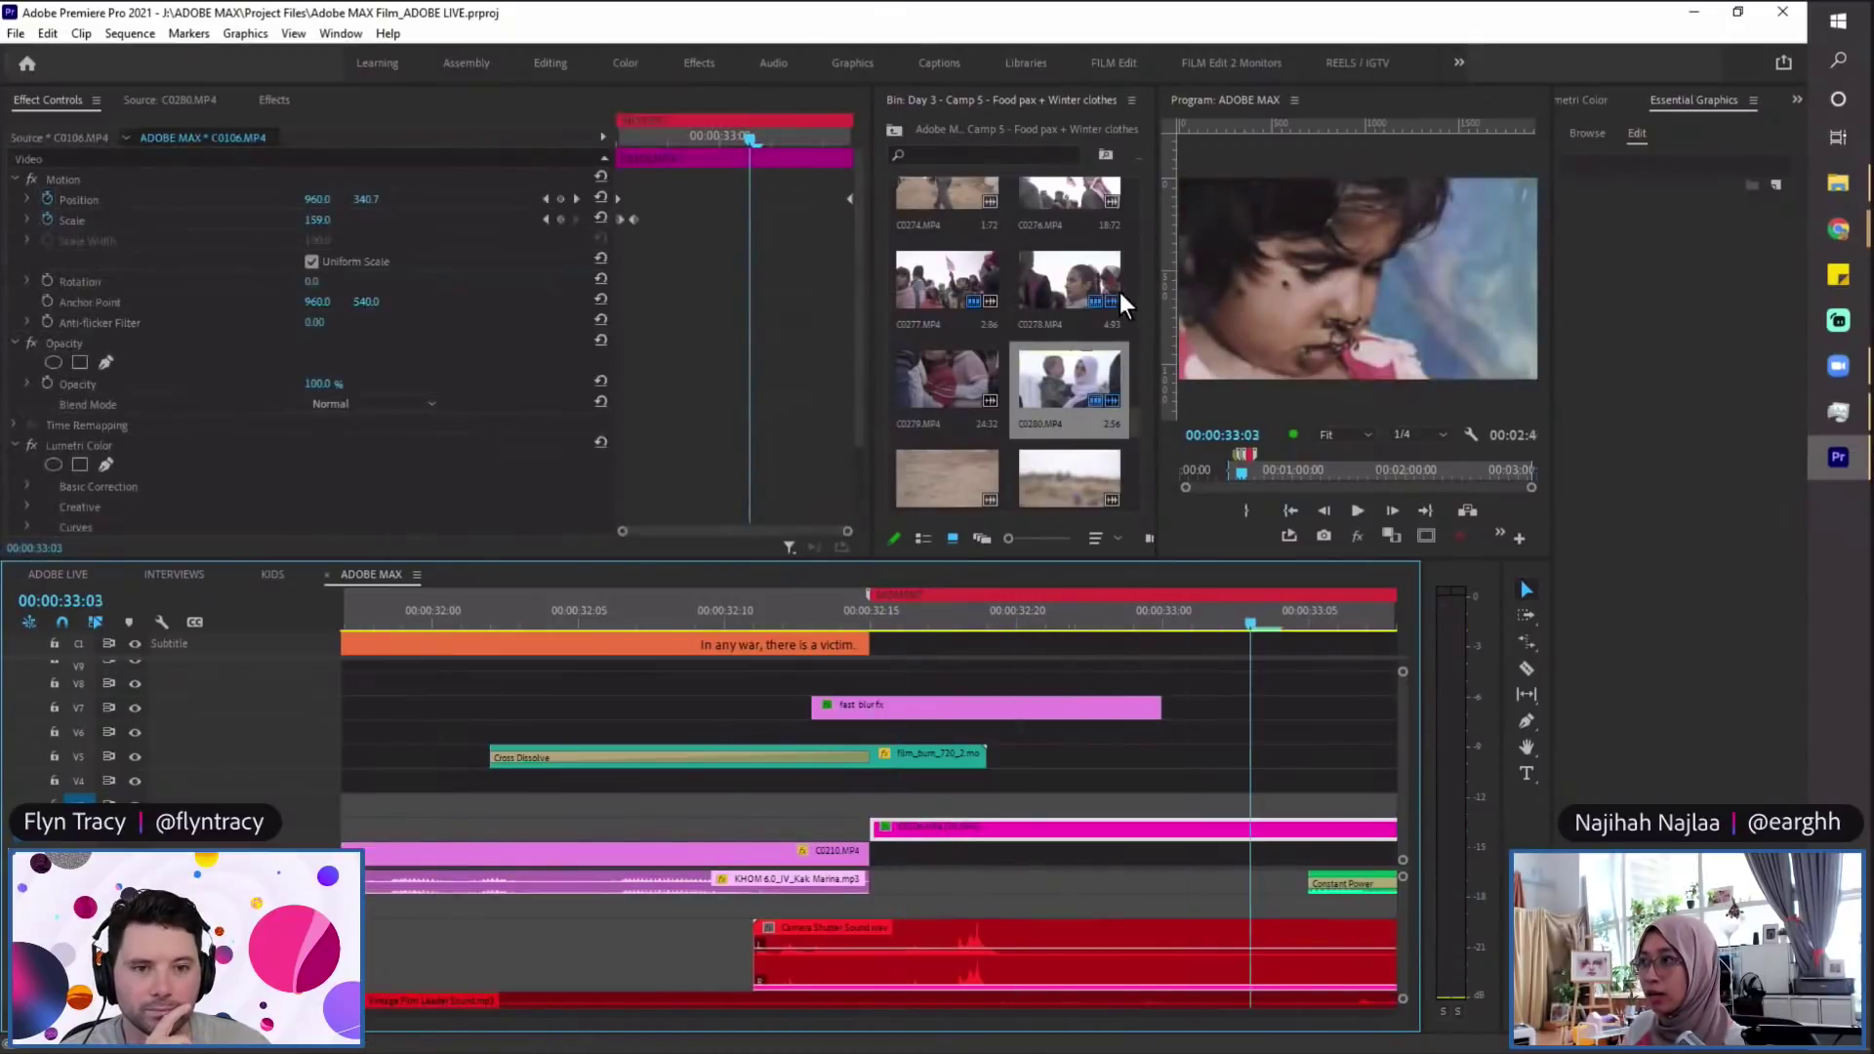
click(831, 645)
key(space)
key(minus)
key(minus)
key(space)
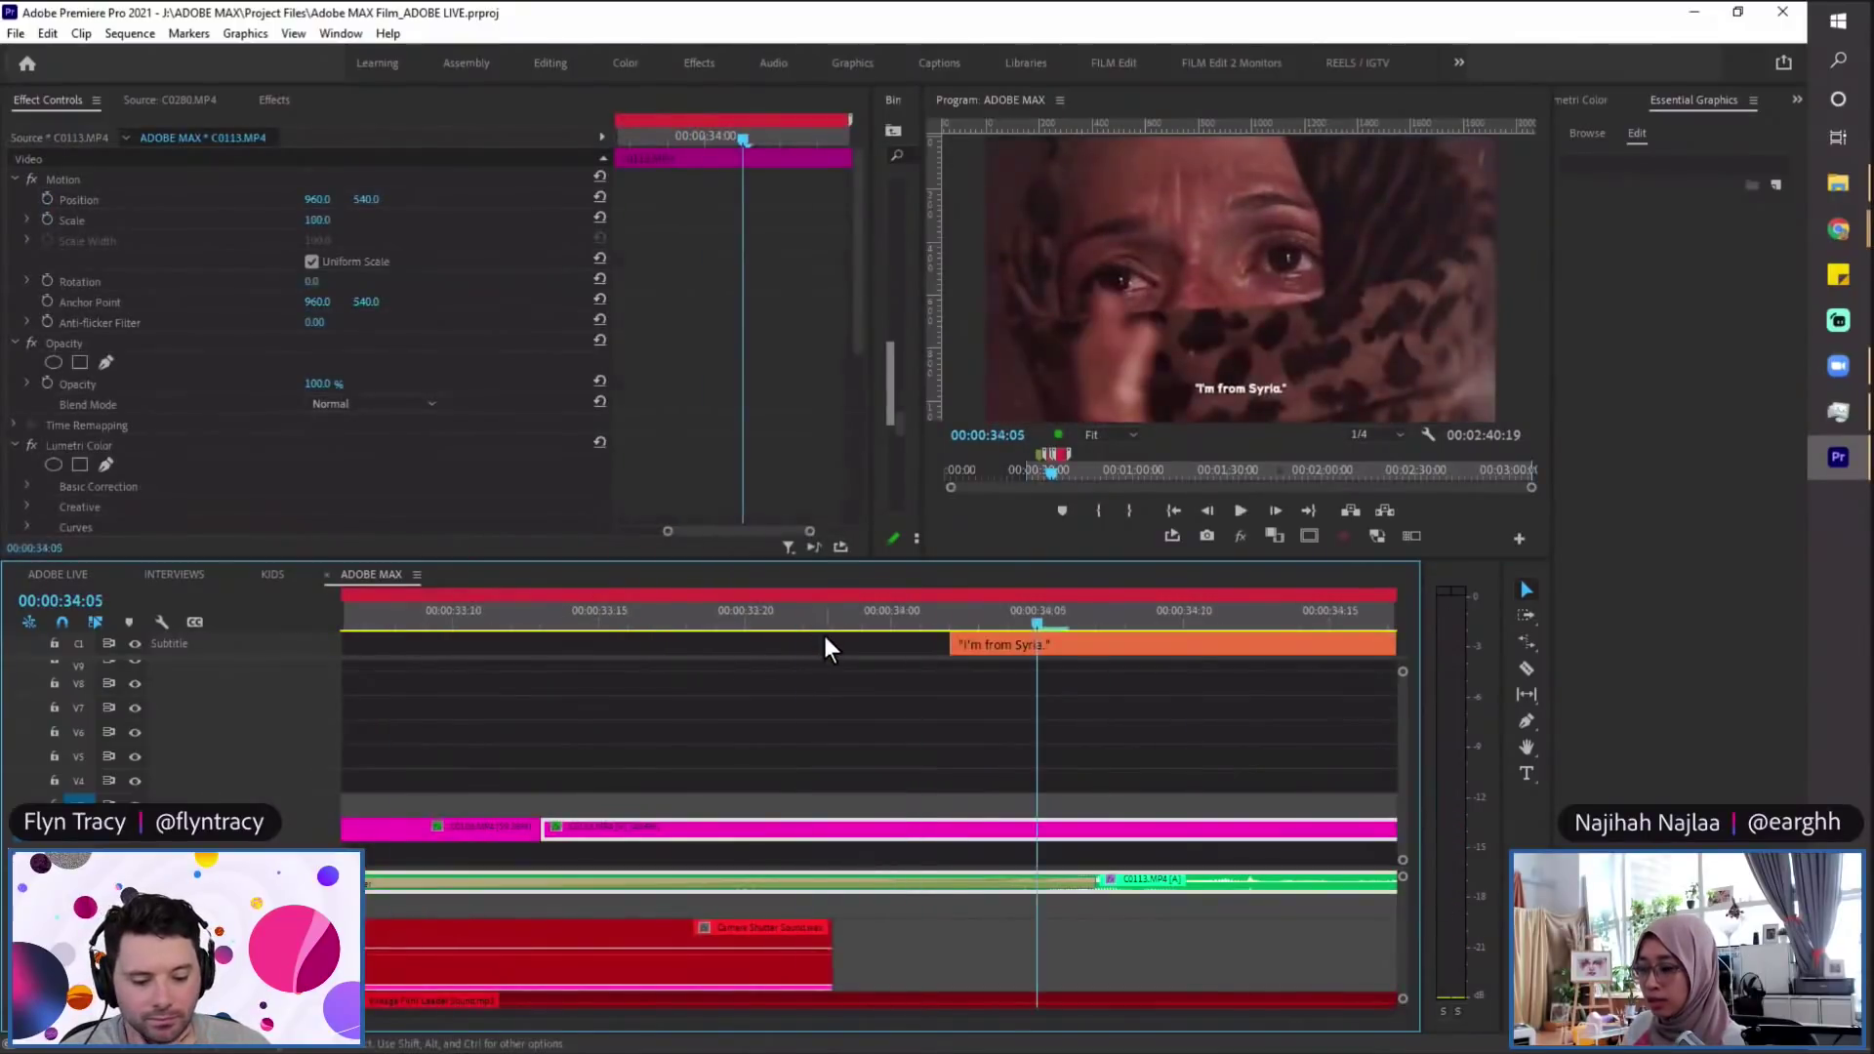
Step: Replay the transition from 00:00:32:09 and inspect C0106.MP4's motion settings at 00:00:33:05
click(595, 620)
key(equal)
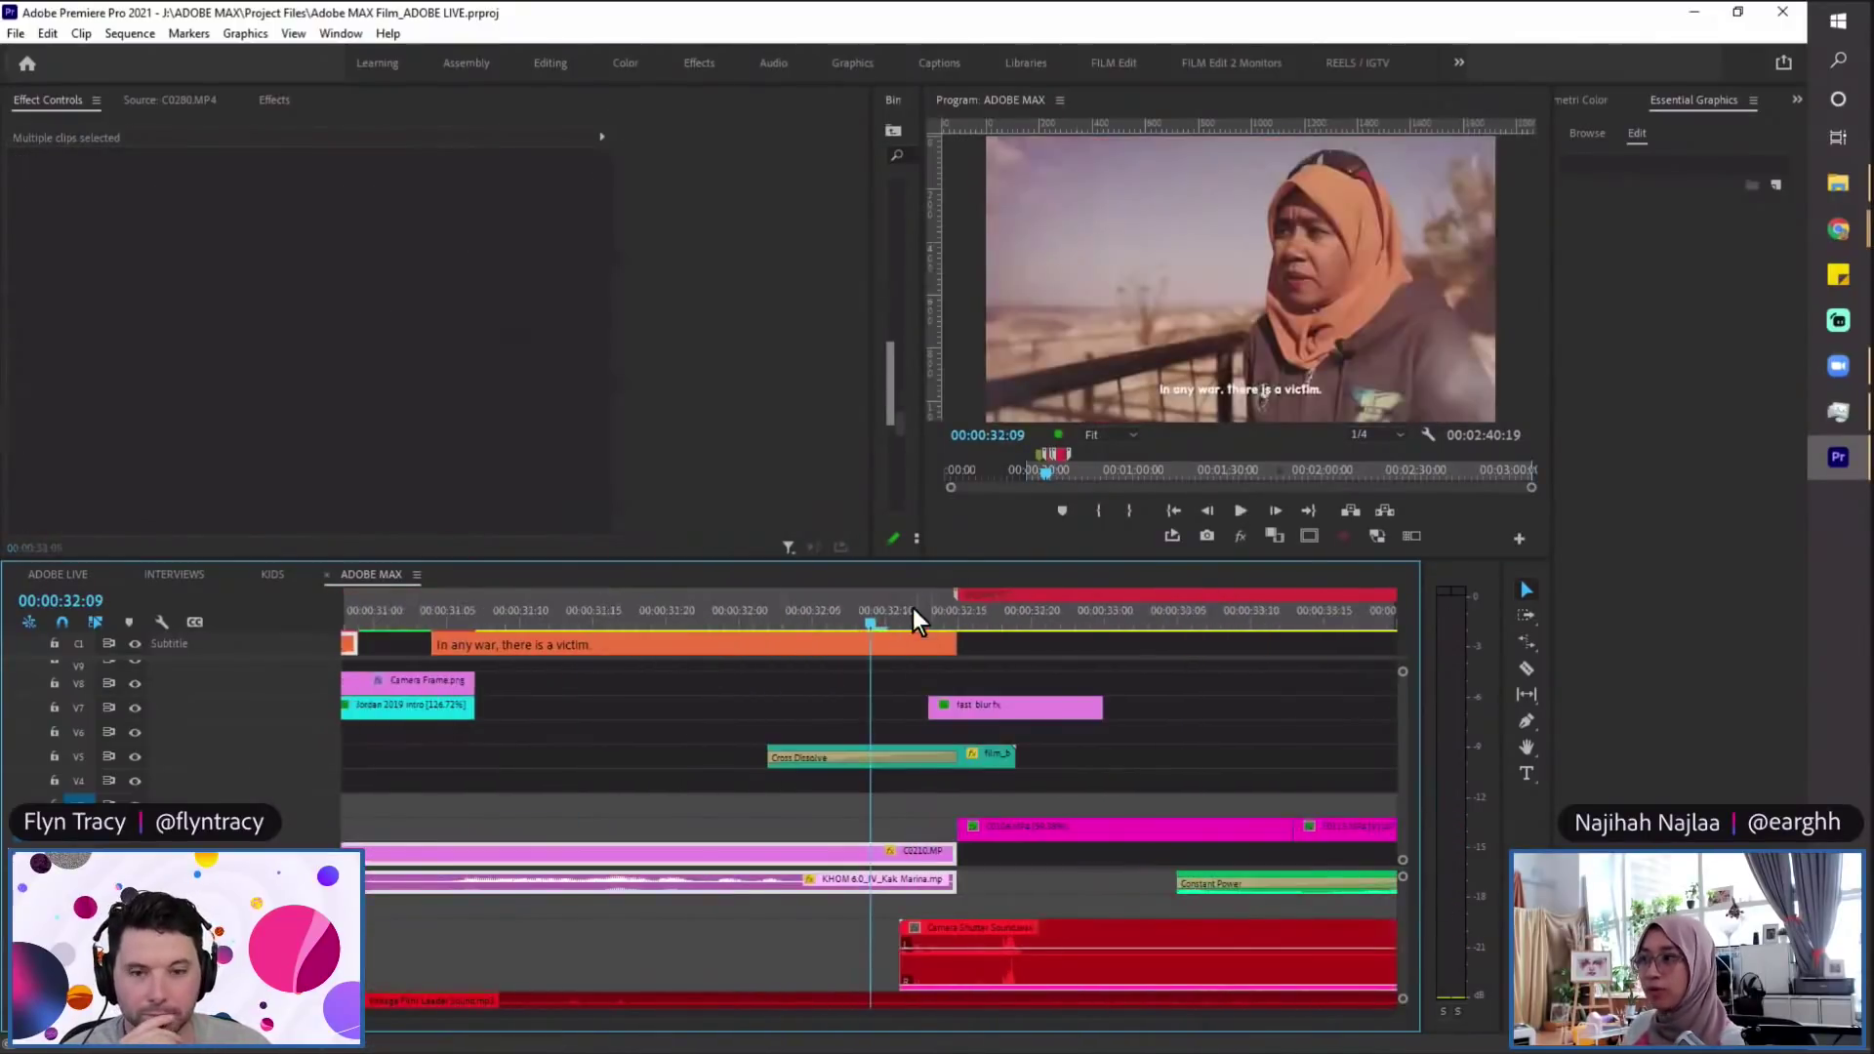
key(space)
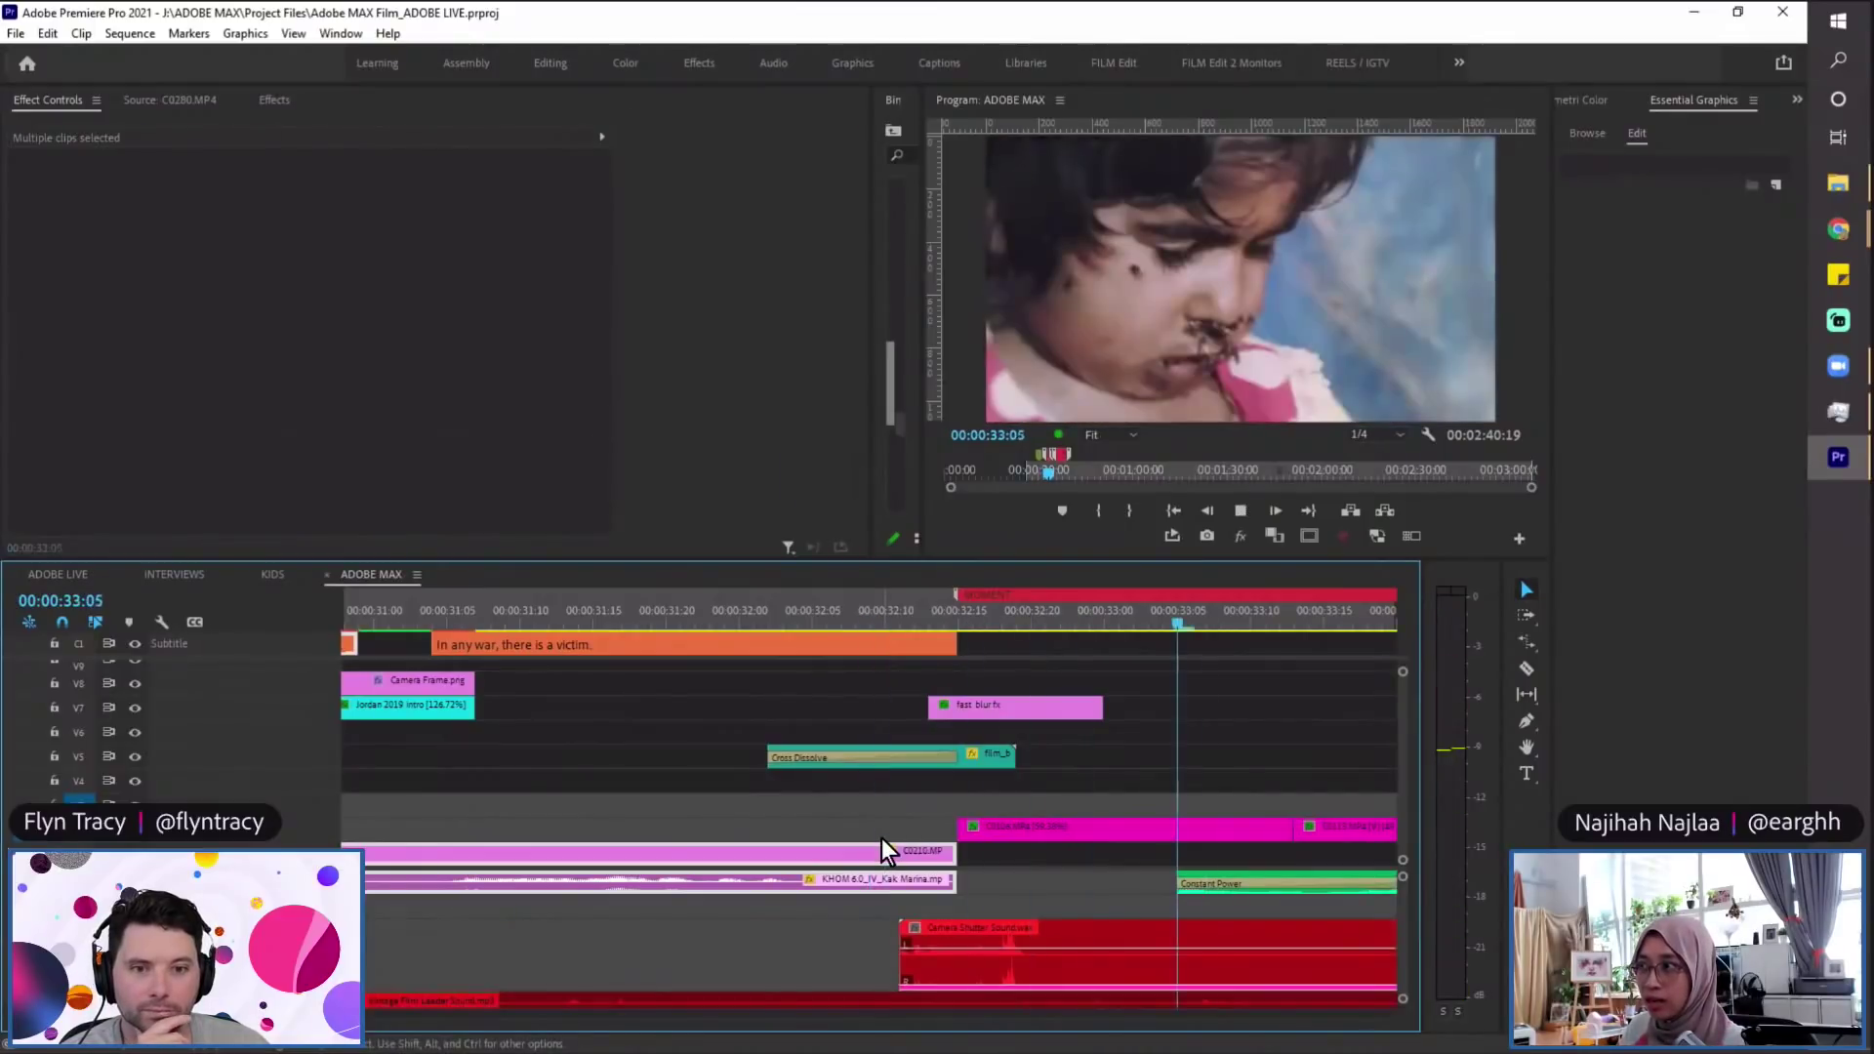
click(978, 829)
drag(1056, 627, 1178, 615)
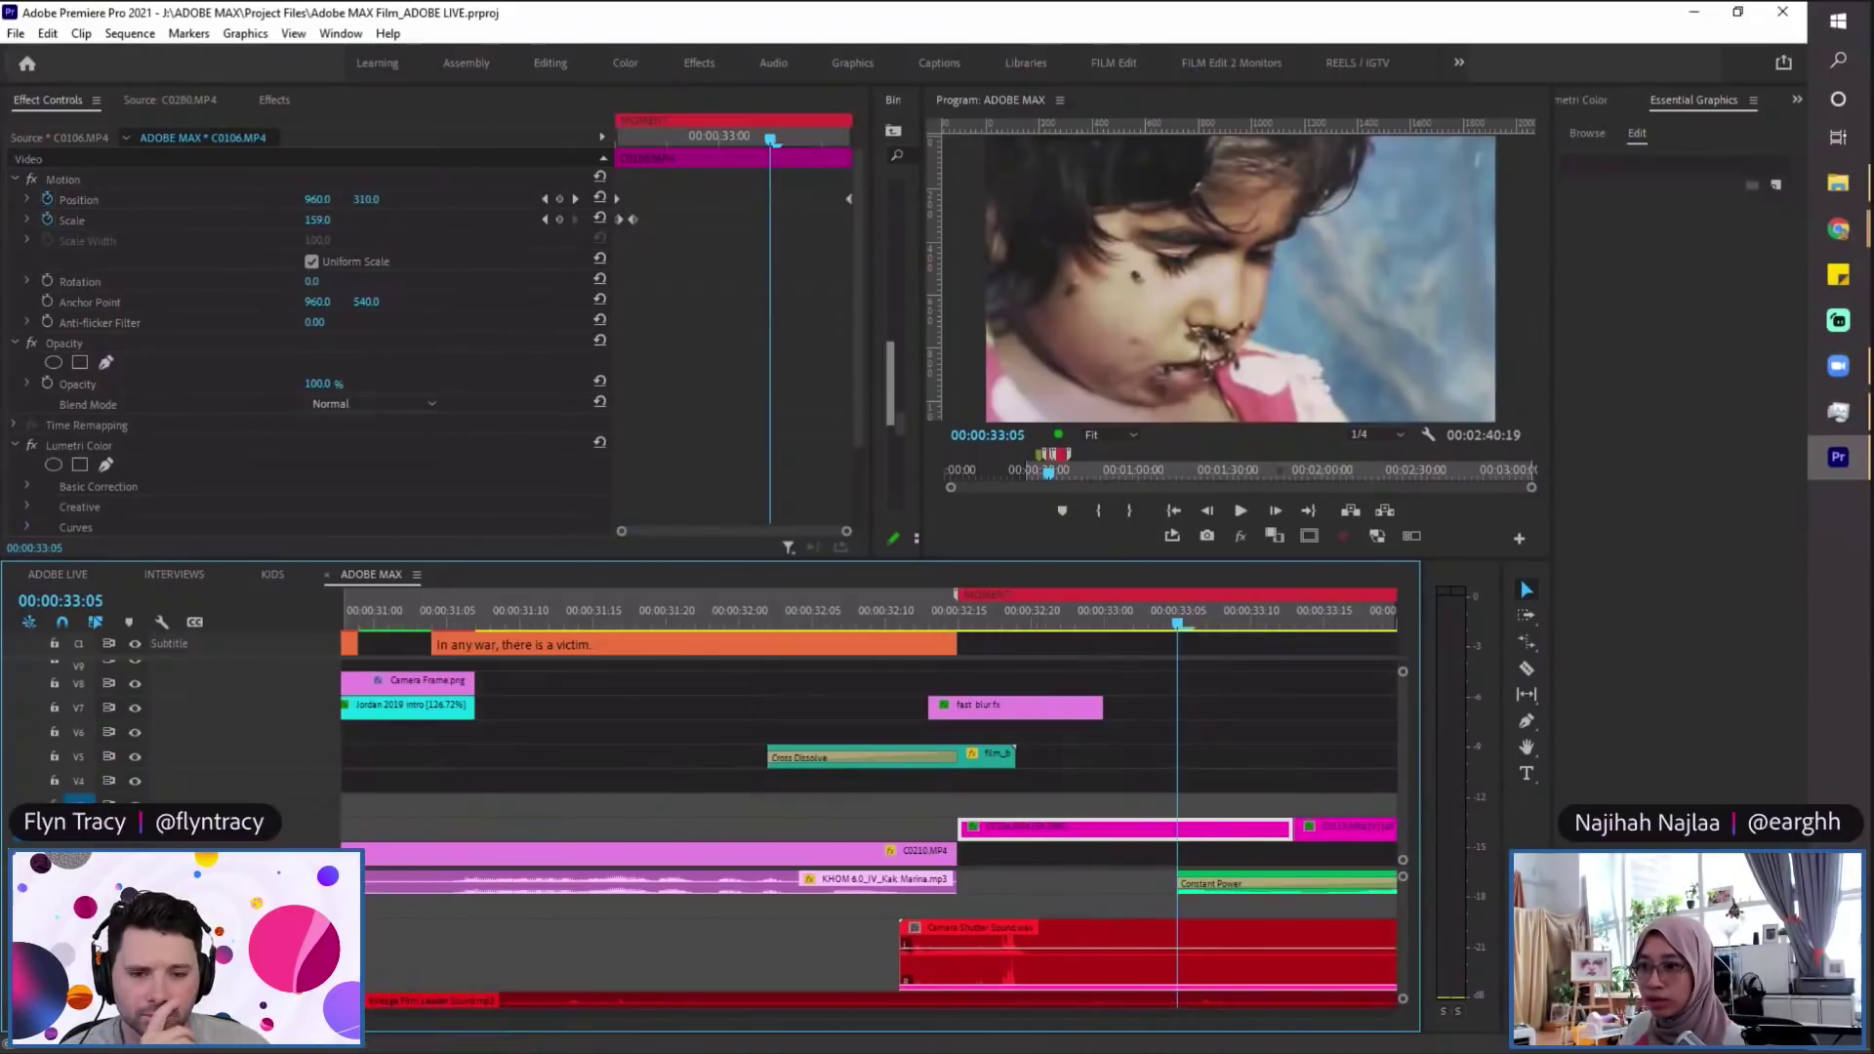
Step: Play the B-roll montage from about 00:00:33:05 to the caption "the first target of victims would be children and women"
scroll(1269, 753, up, 2)
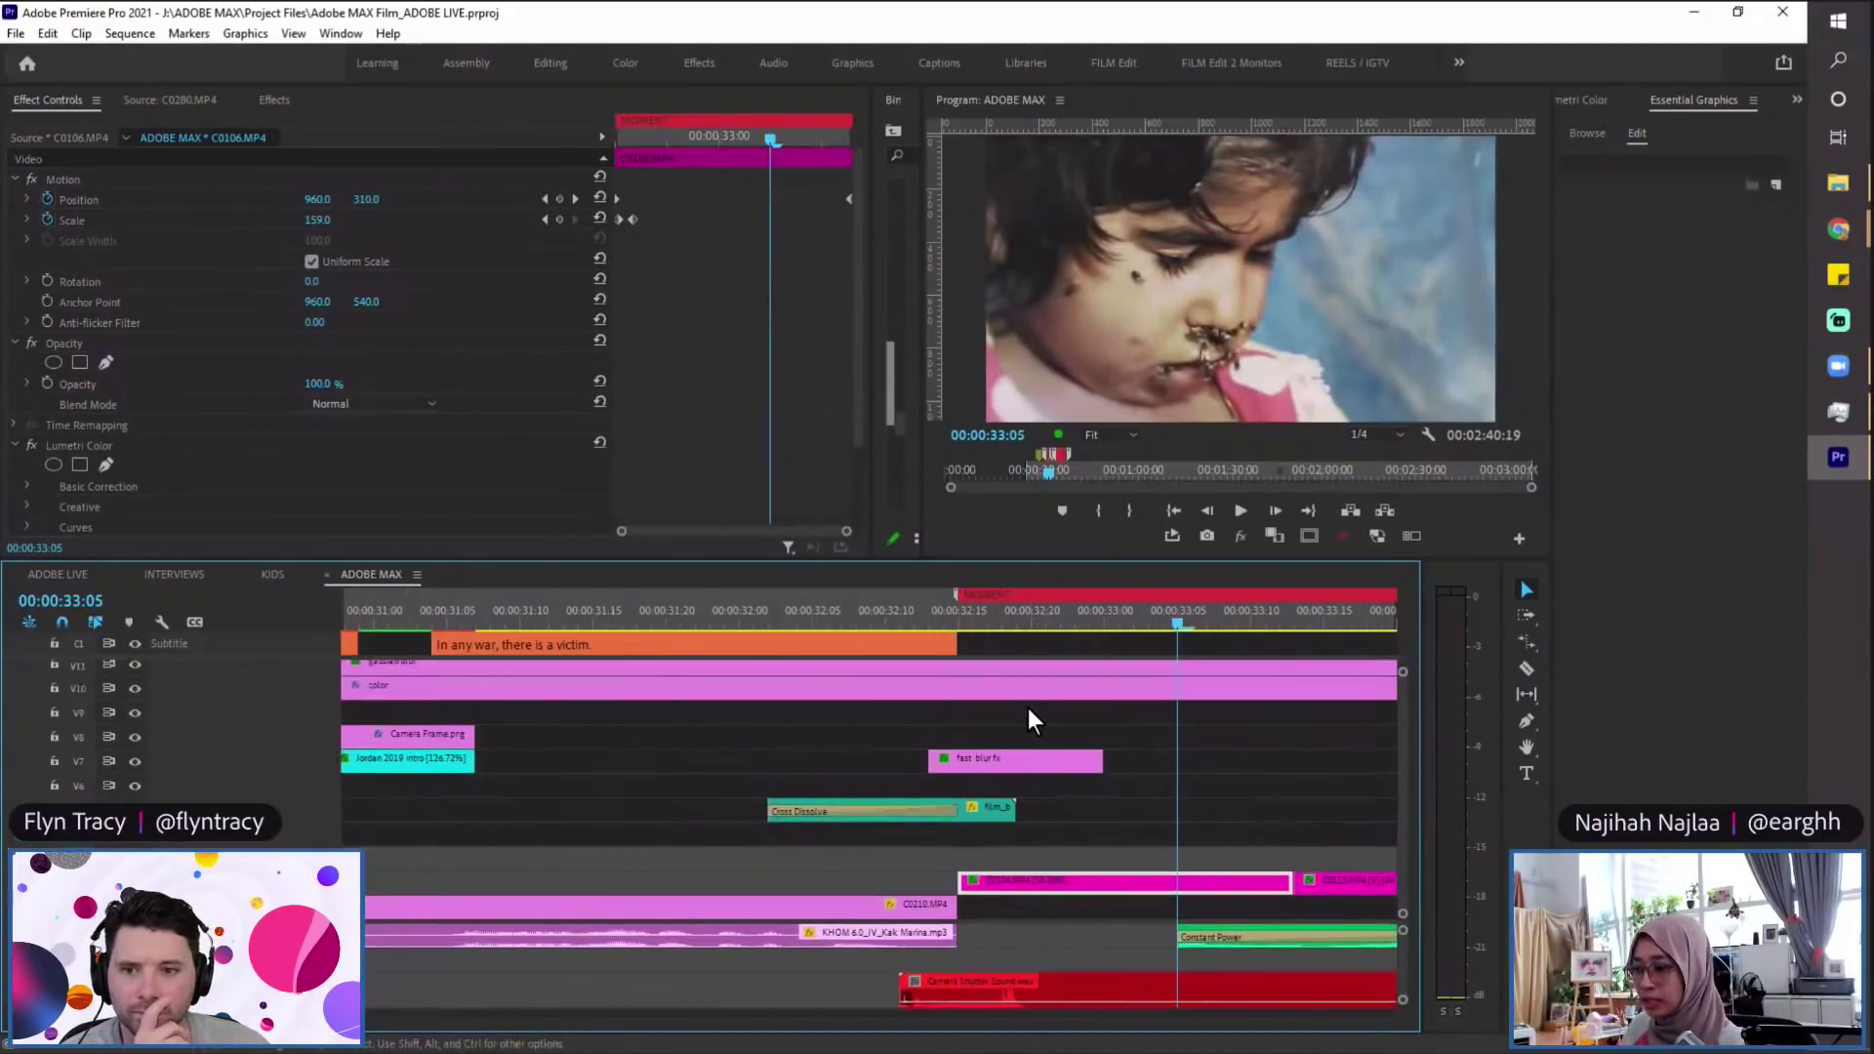
scroll(1029, 707, down, 3)
scroll(1020, 723, down, 4)
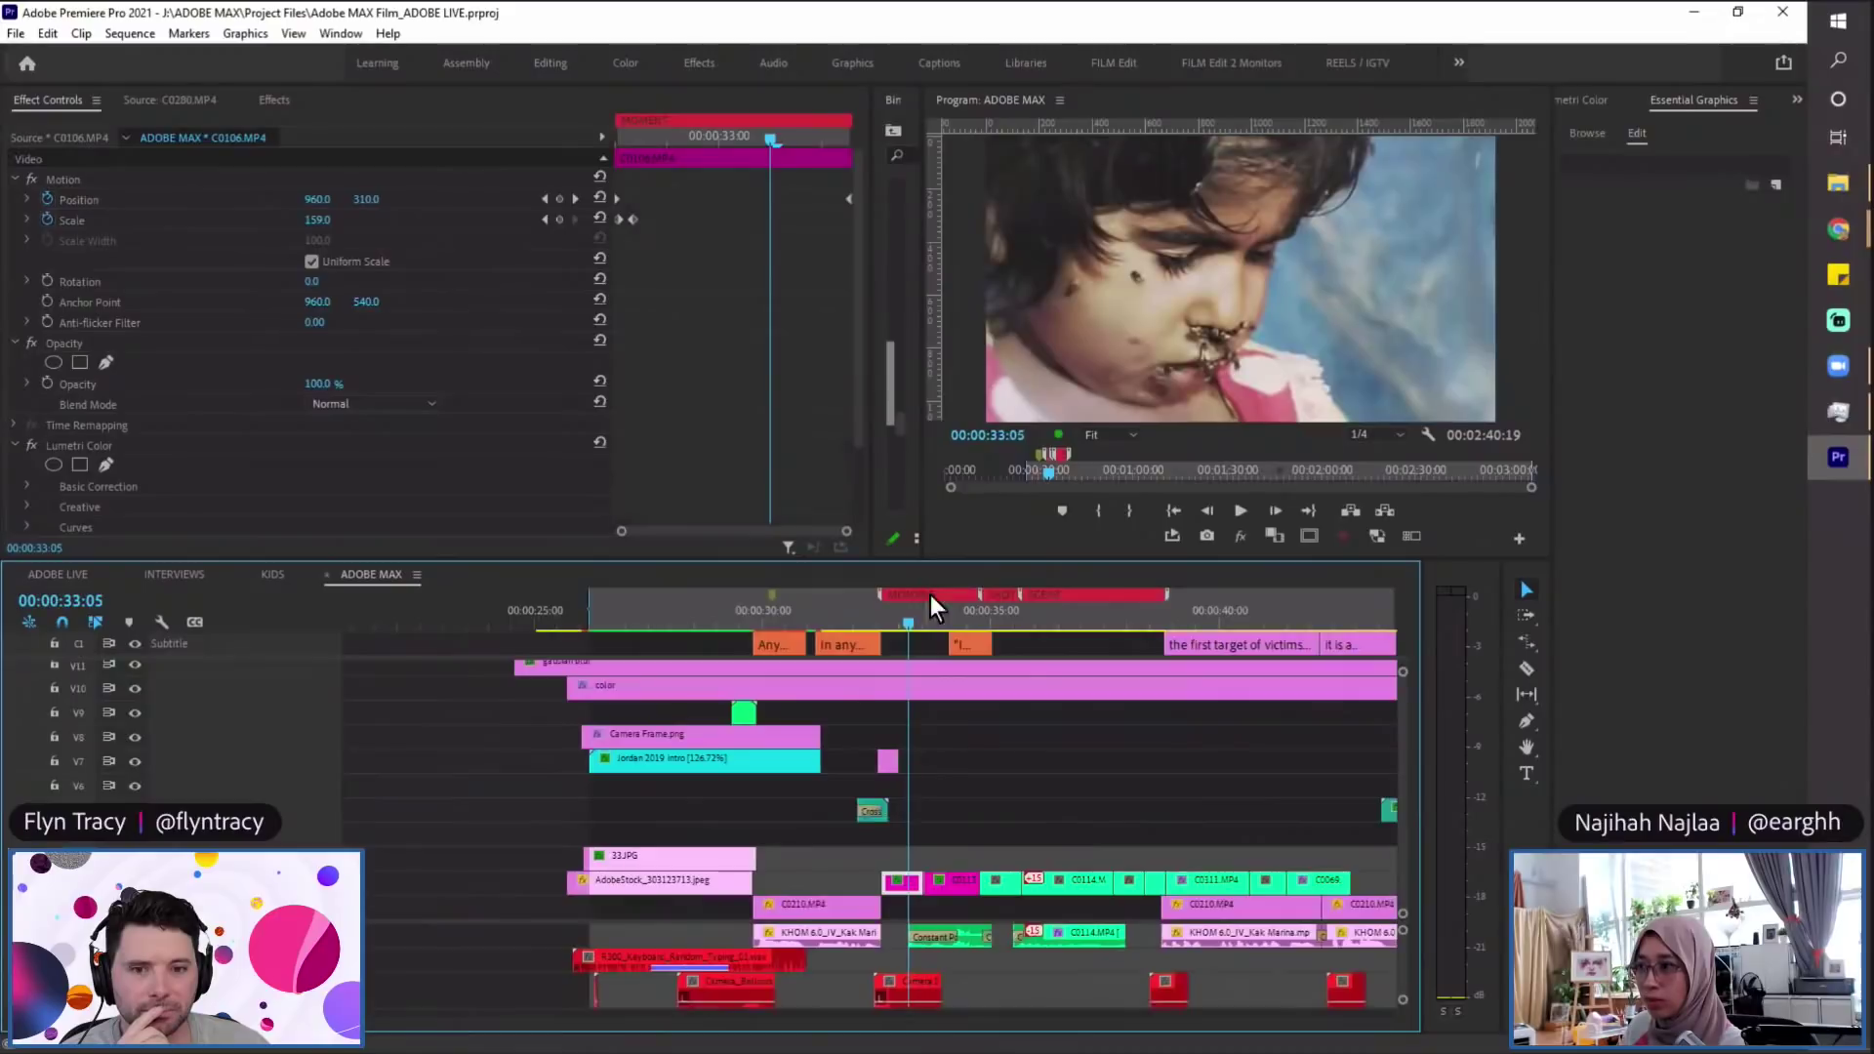
scroll(937, 633, up, 2)
key(space)
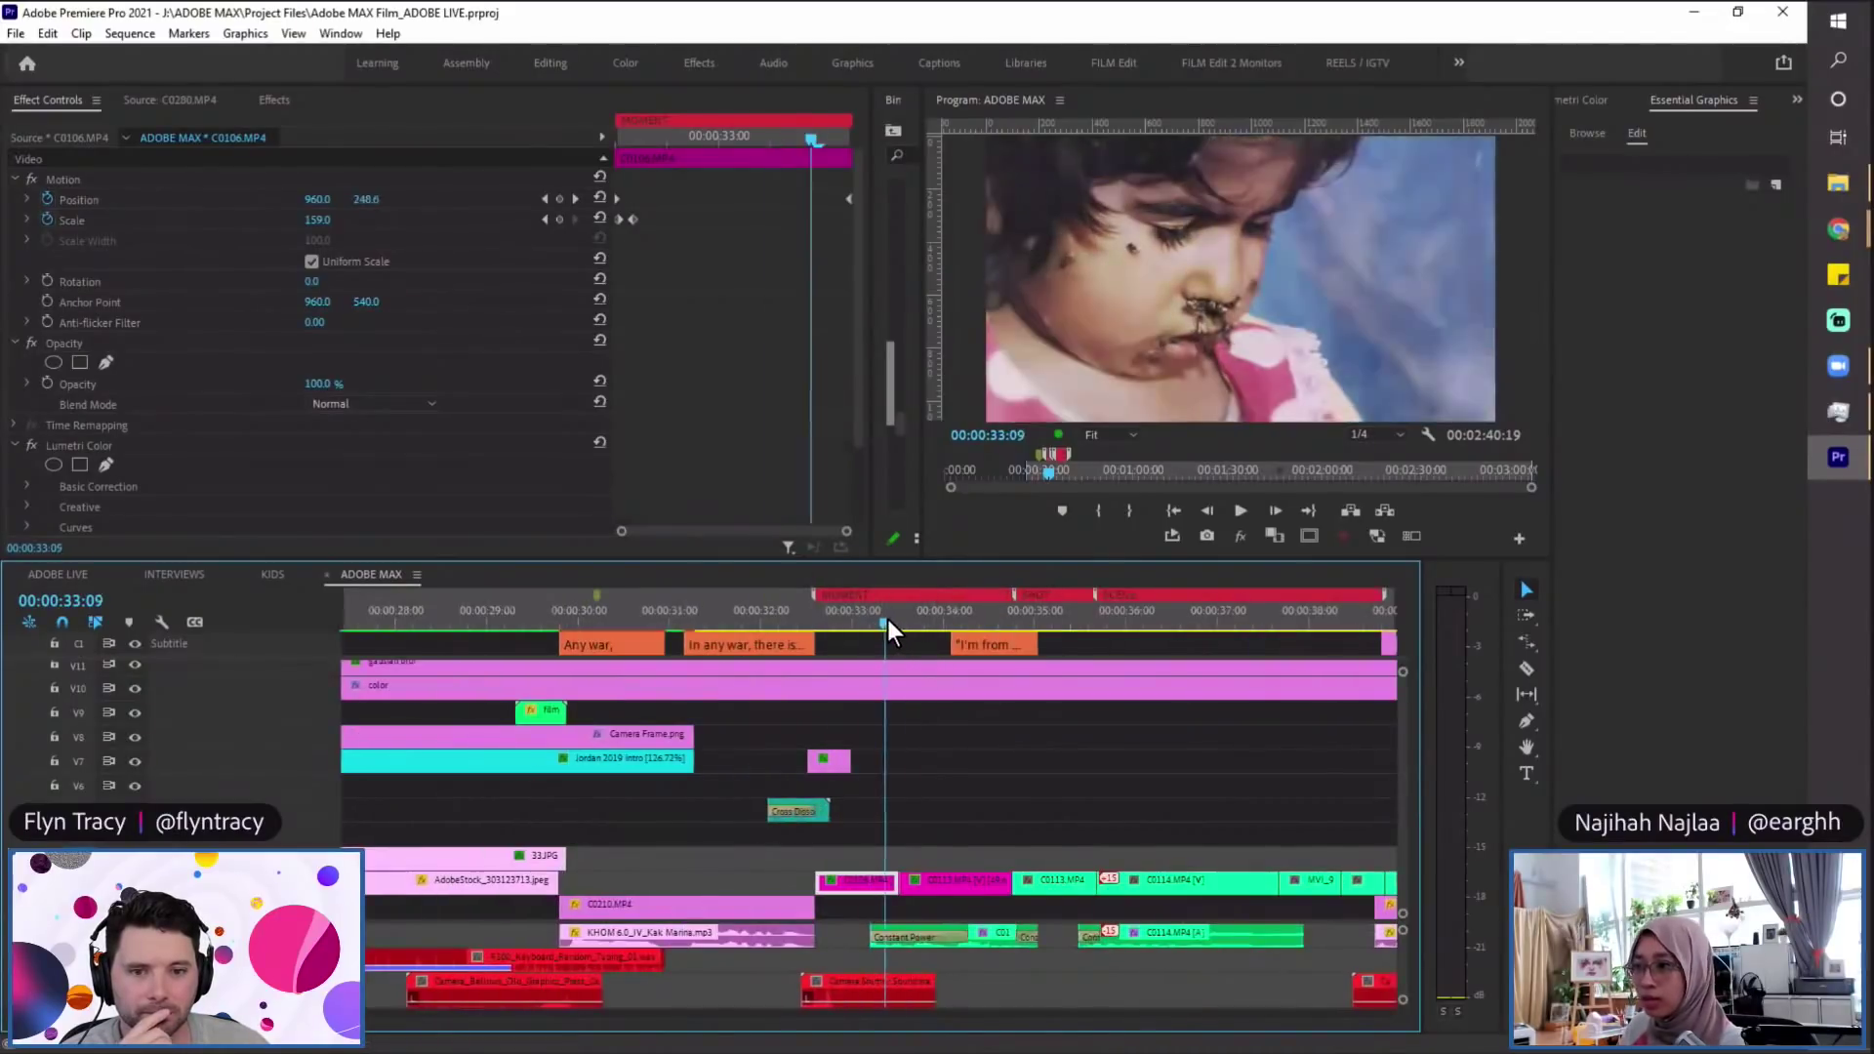
click(869, 620)
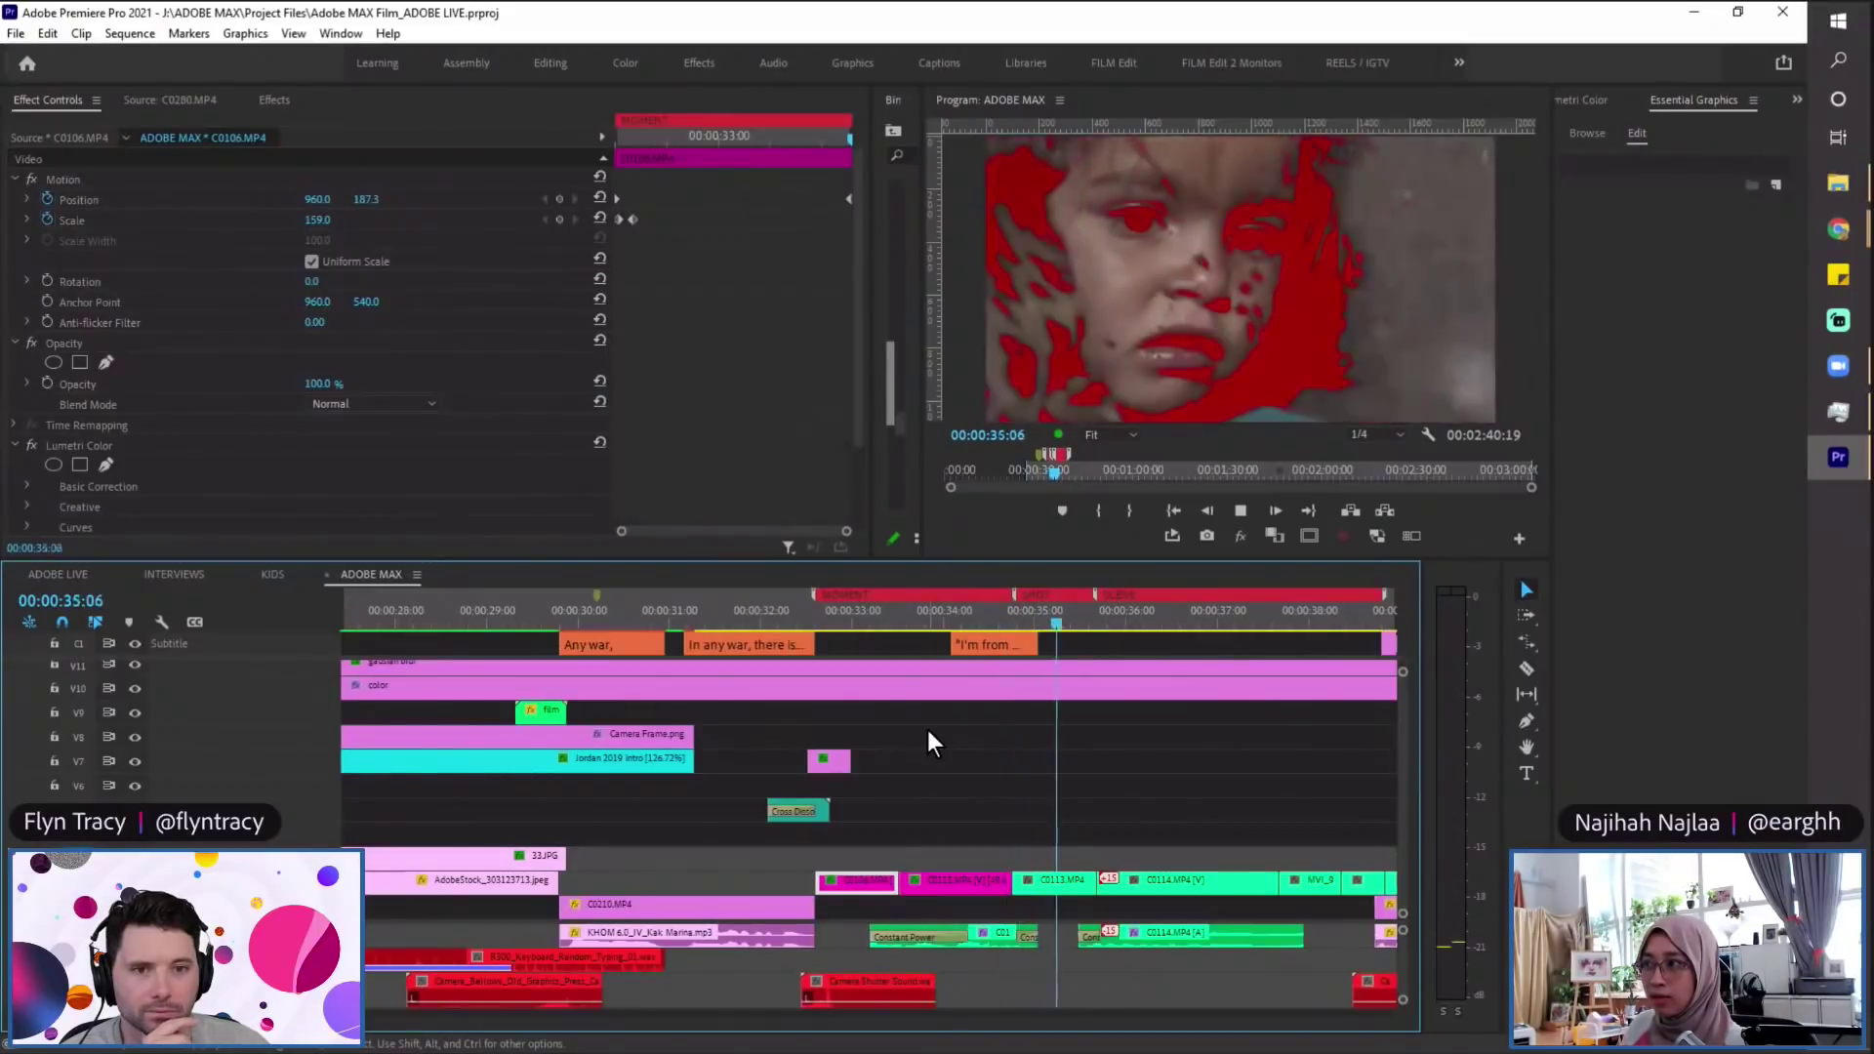
scroll(961, 837, down, 2)
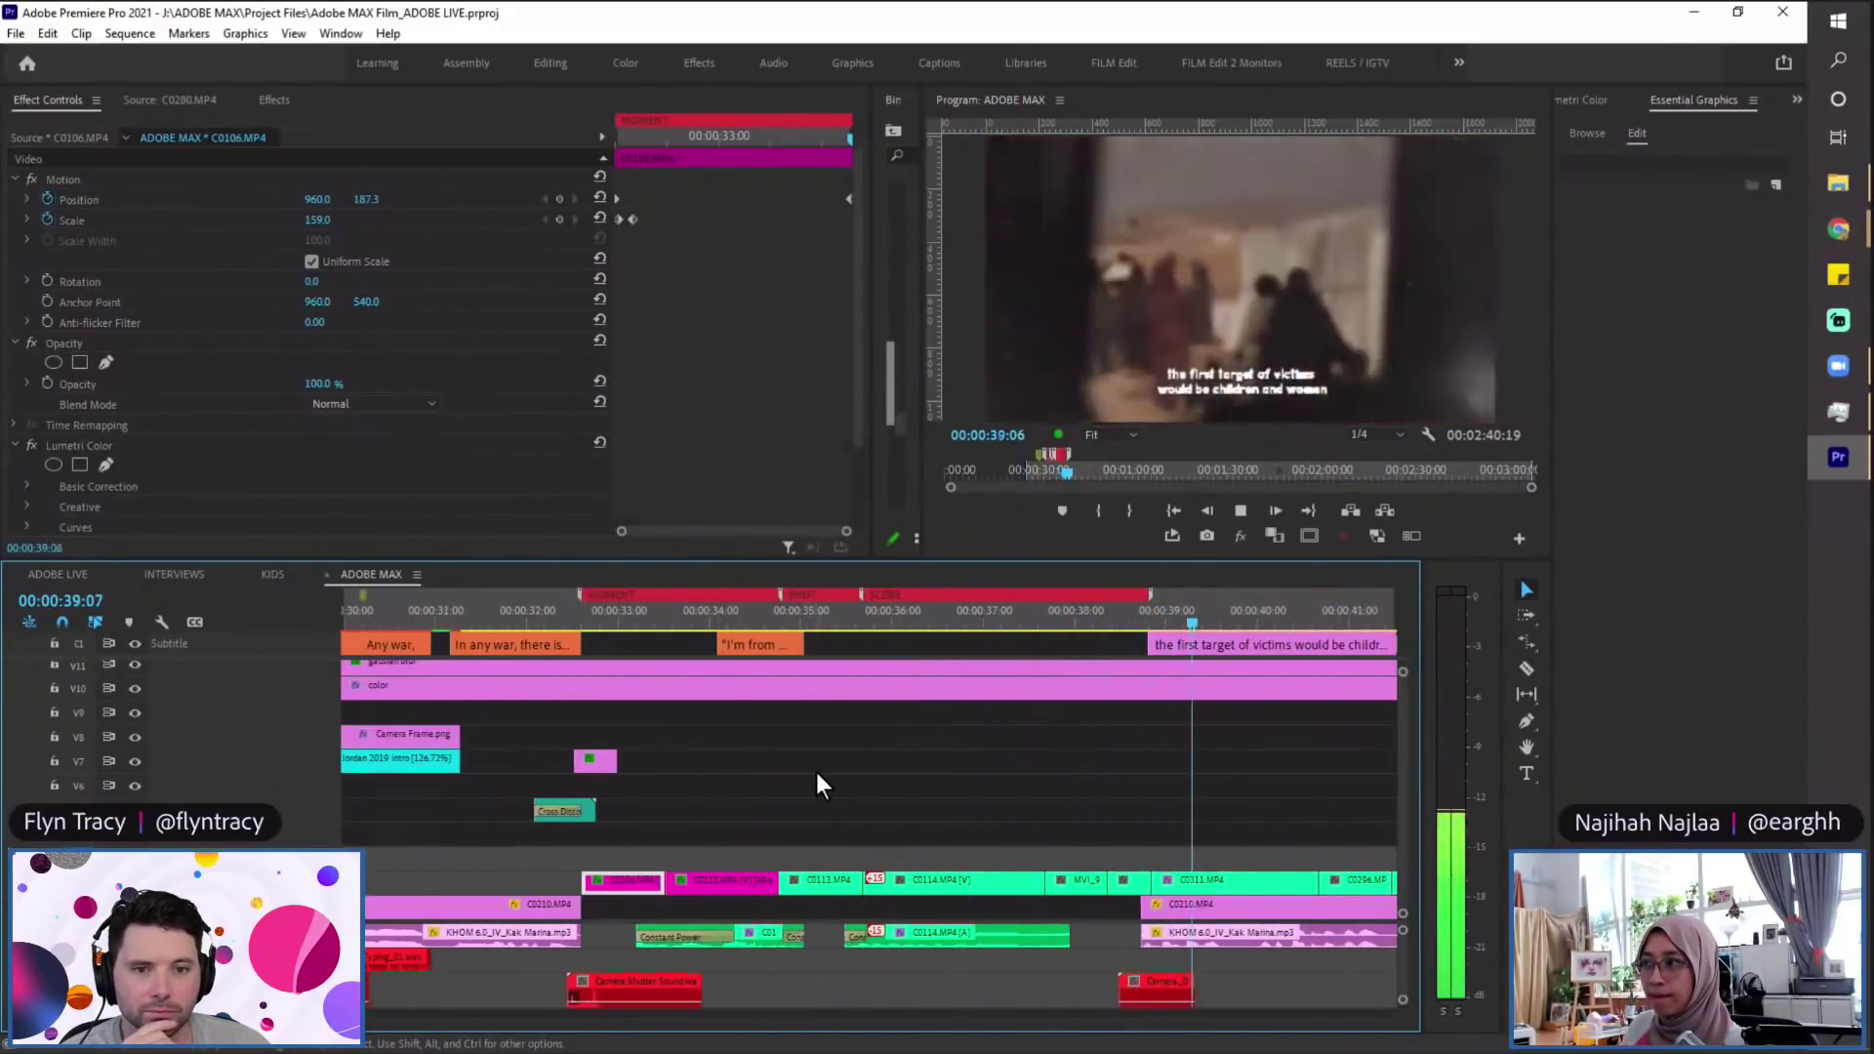
Step: Scrub between 00:00:38:05 and 00:00:38:24 to examine MVI_9132.MOV, C0109.MP4 and the blurred start of C0311.MP4
click(1078, 623)
drag(1092, 616, 1164, 607)
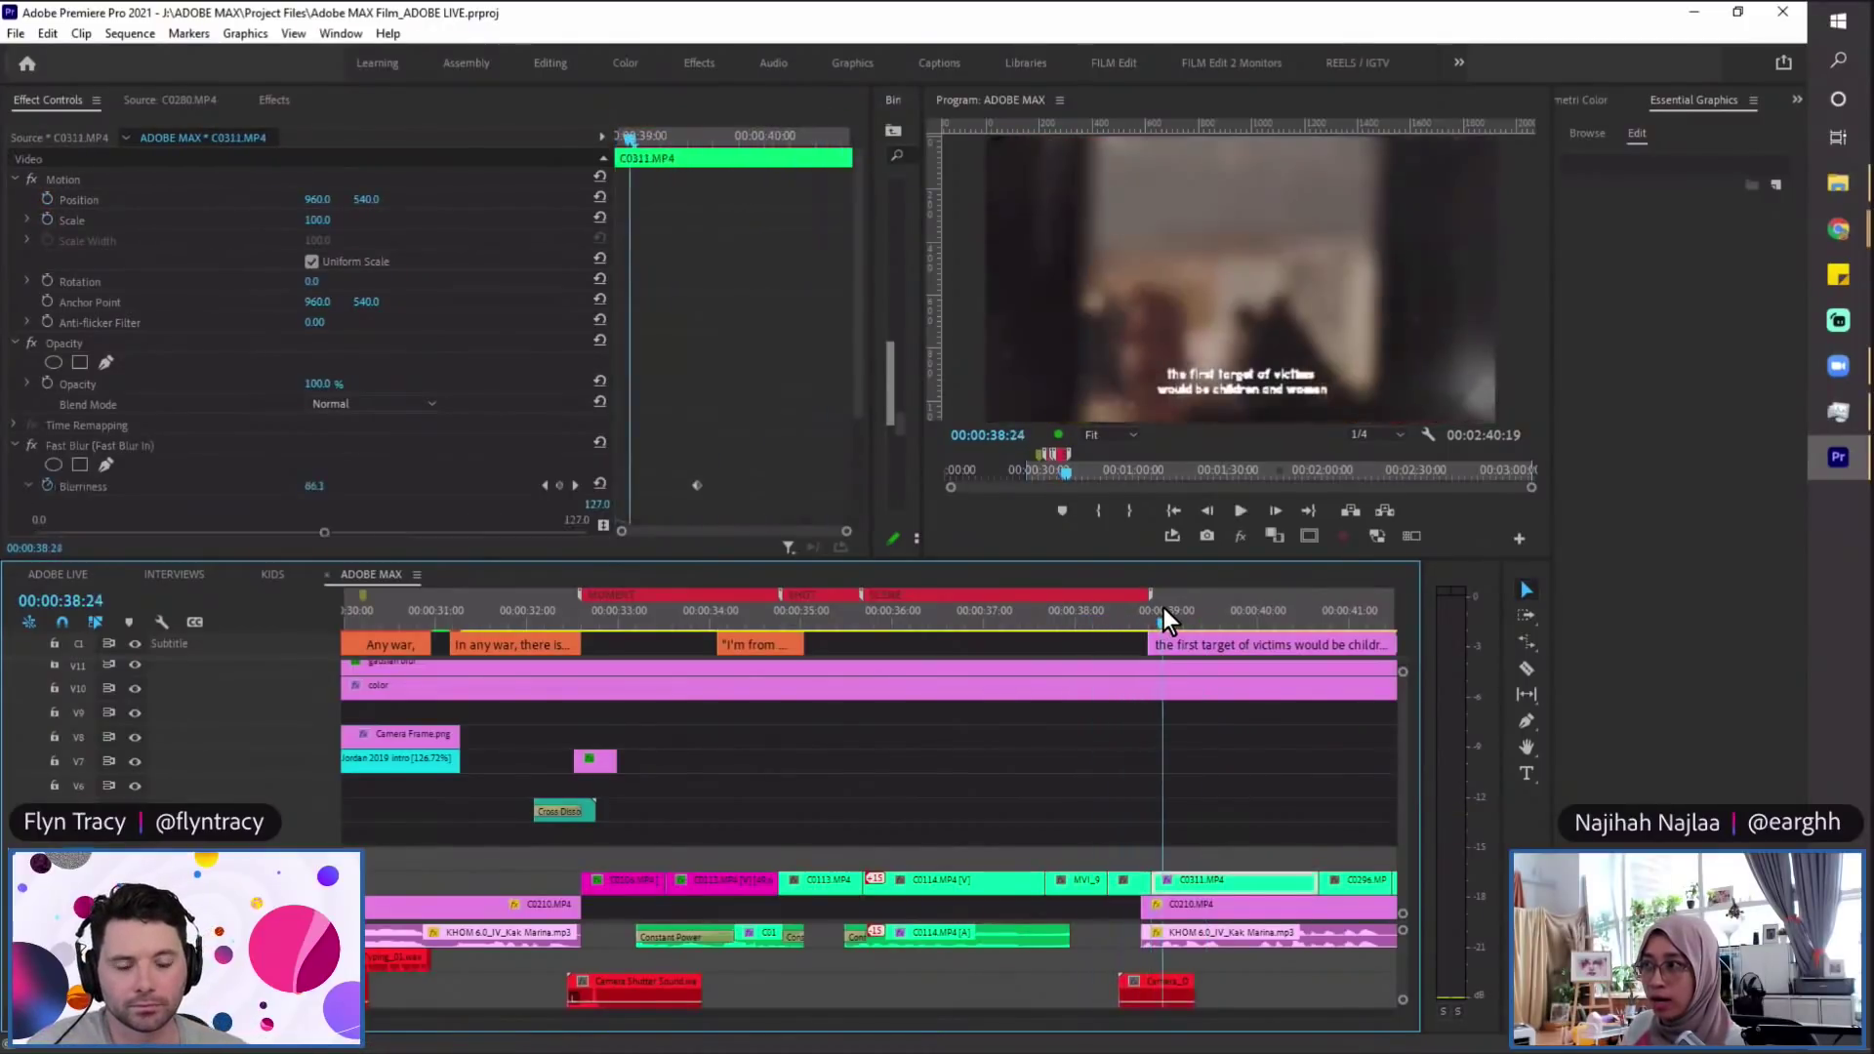
click(1127, 618)
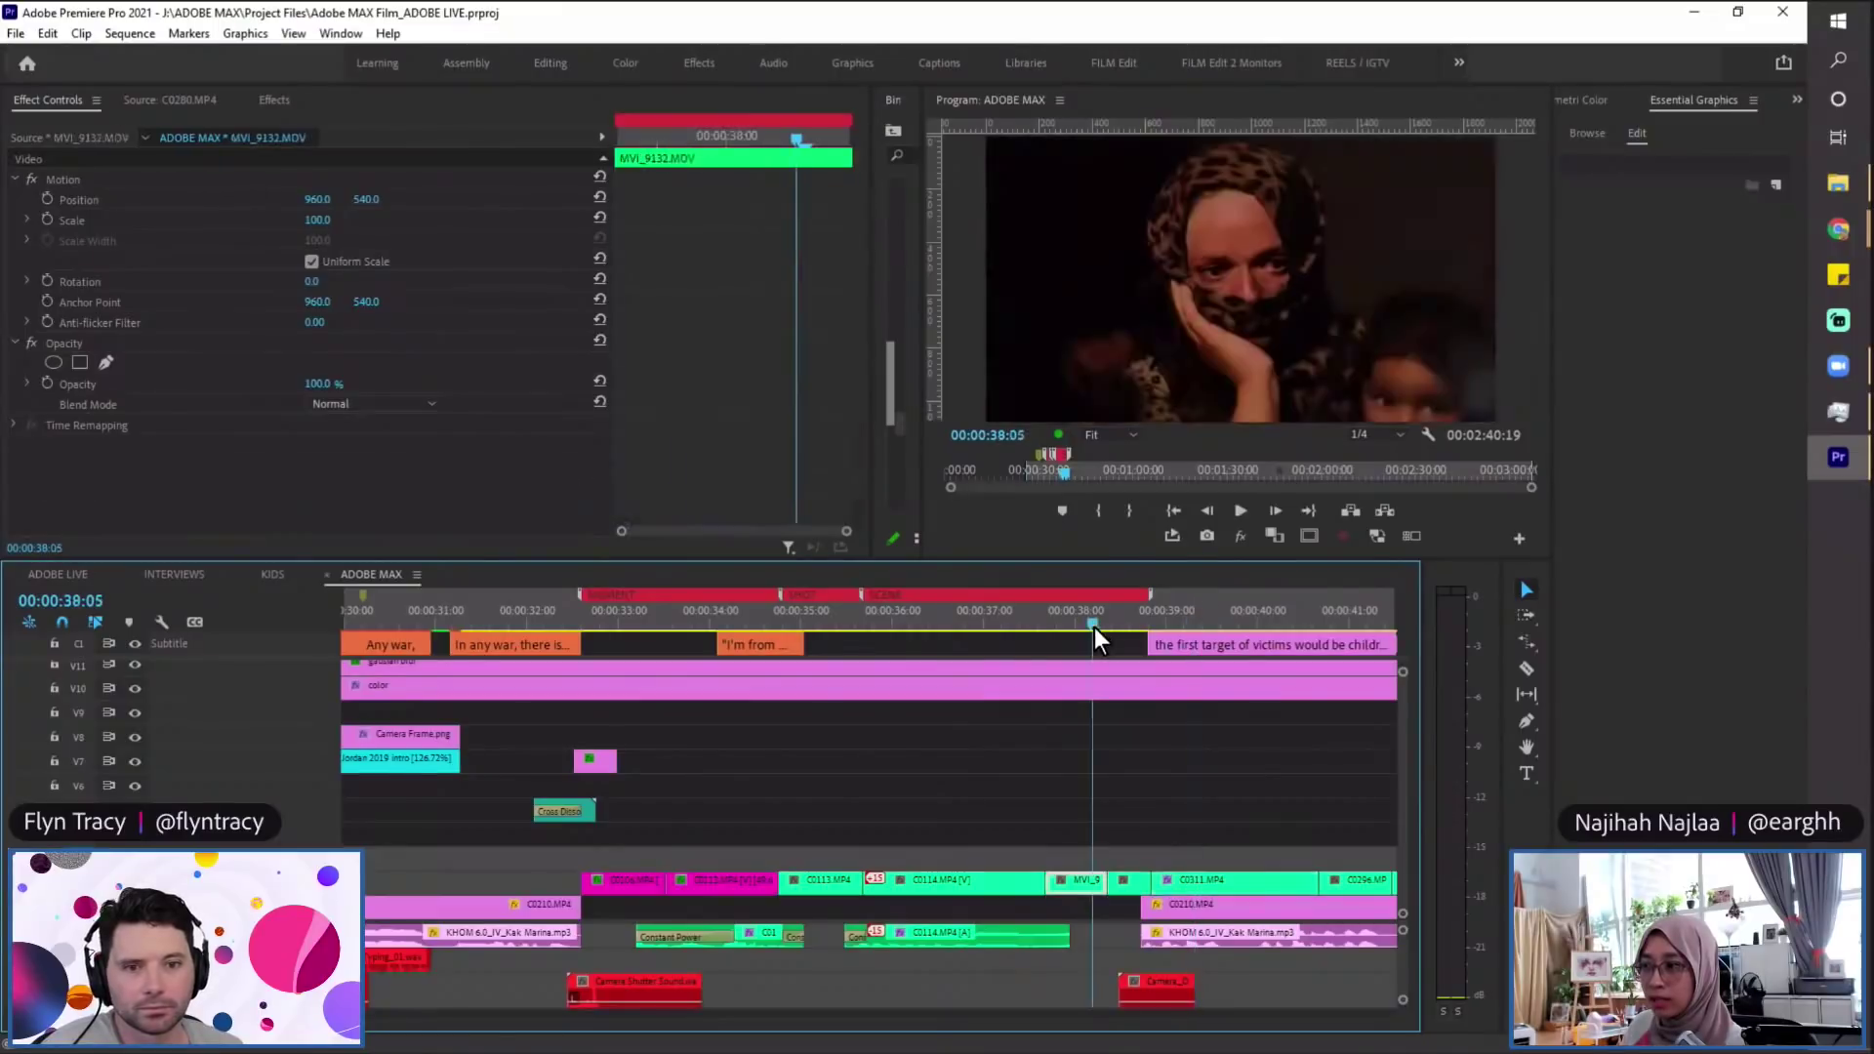
drag(1128, 620, 1112, 622)
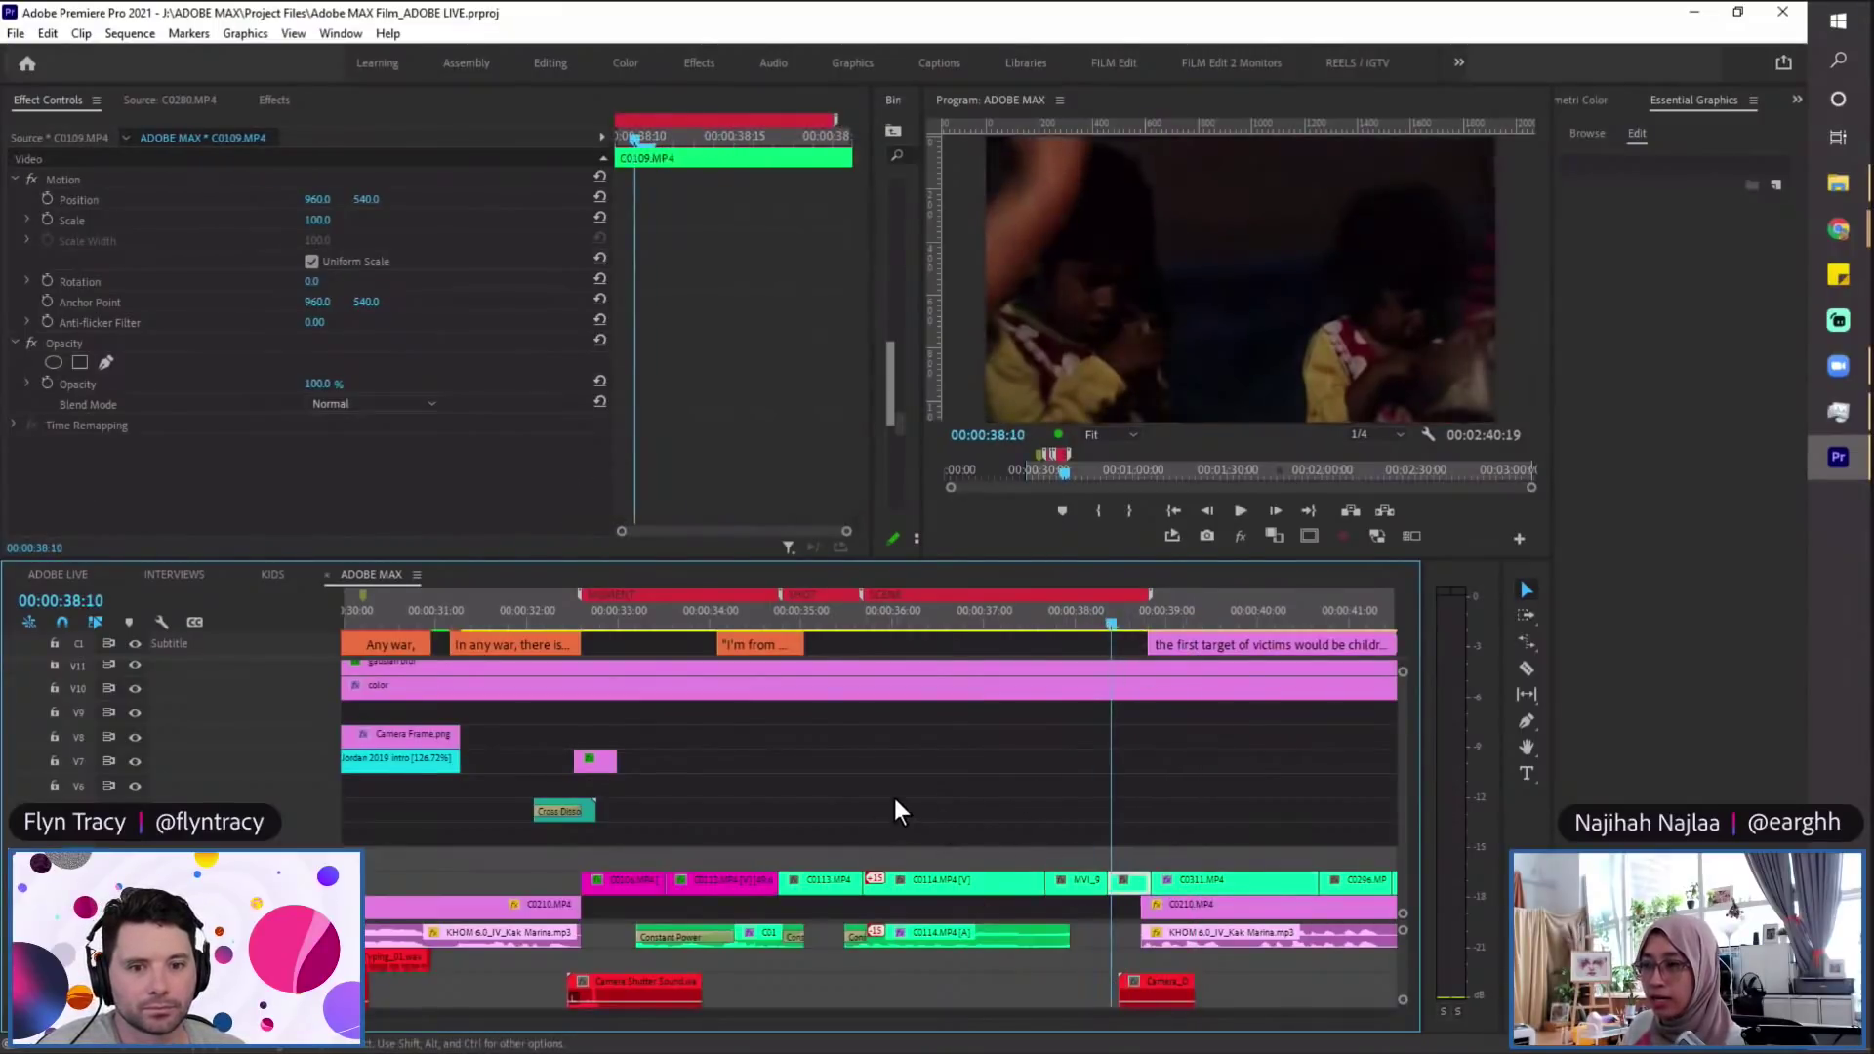
Step: Play the cut from C0109.MP4 into the blurred C0311.MP4 repeatedly, starting around 00:00:38:16
key(space)
click(1131, 622)
key(space)
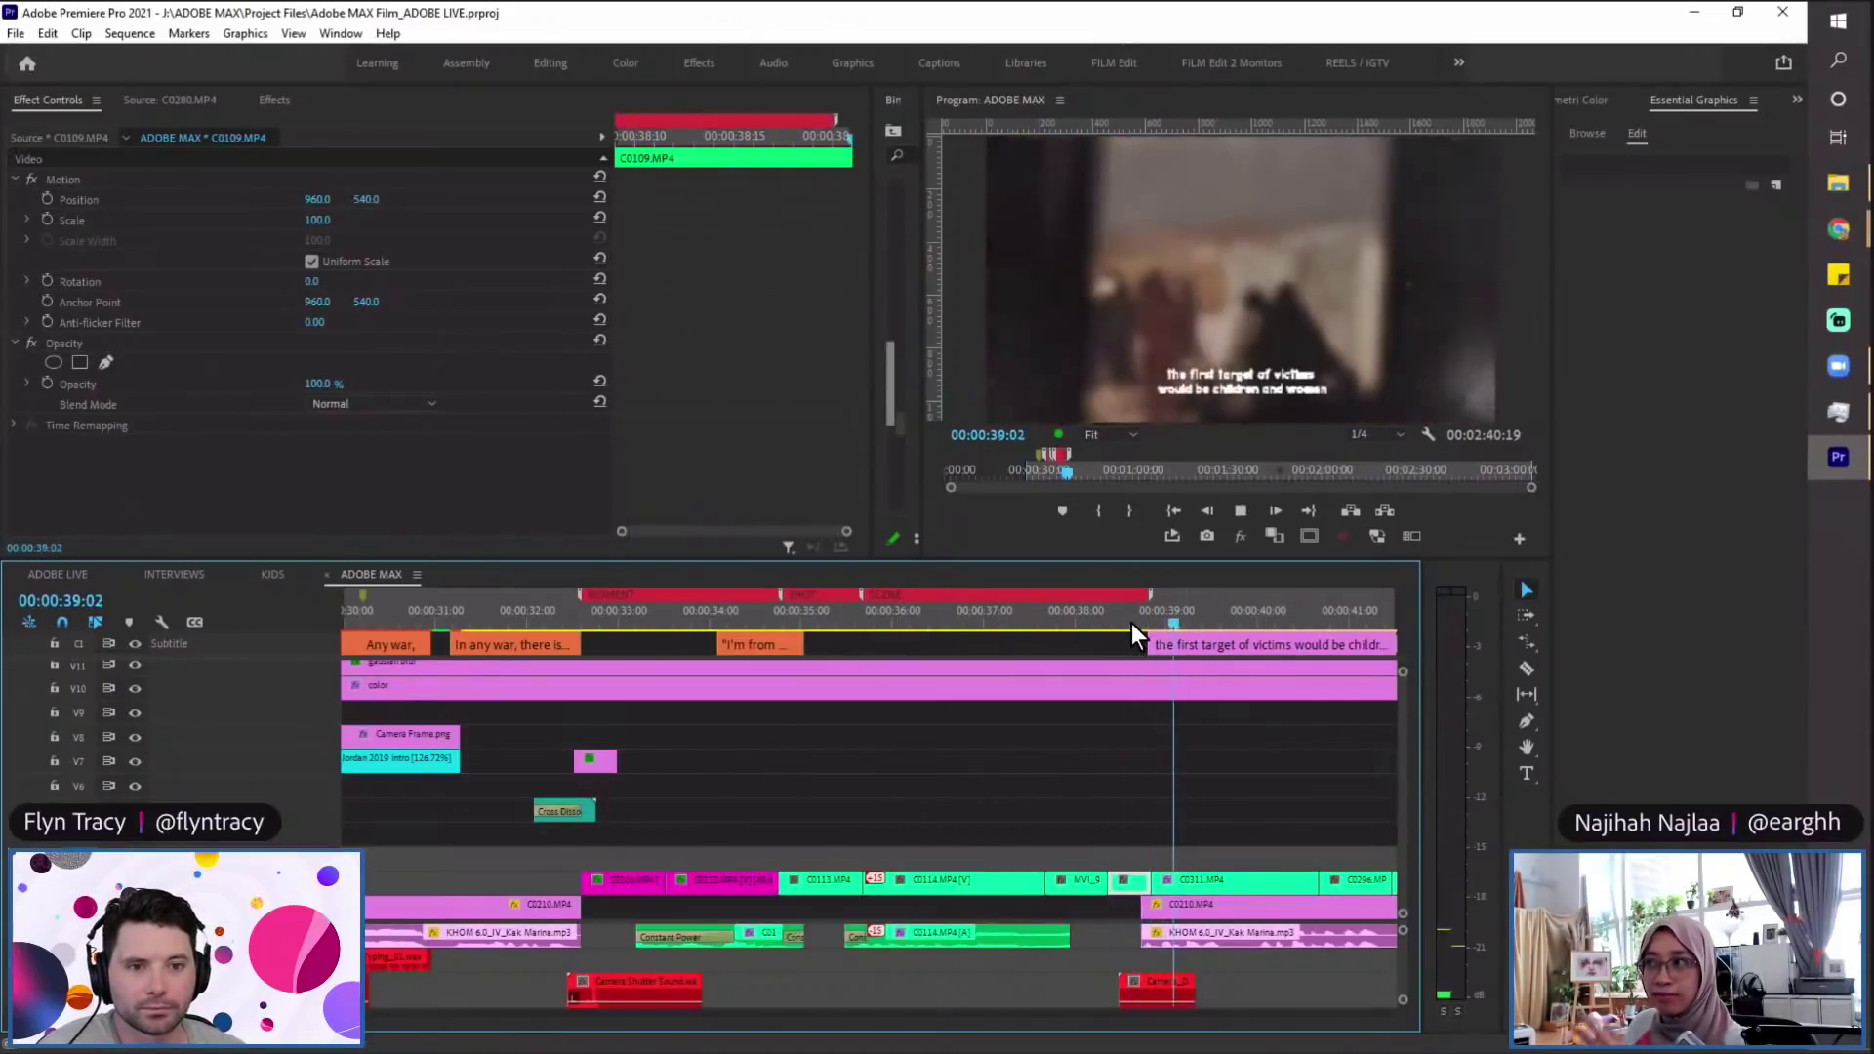
key(space)
click(1134, 616)
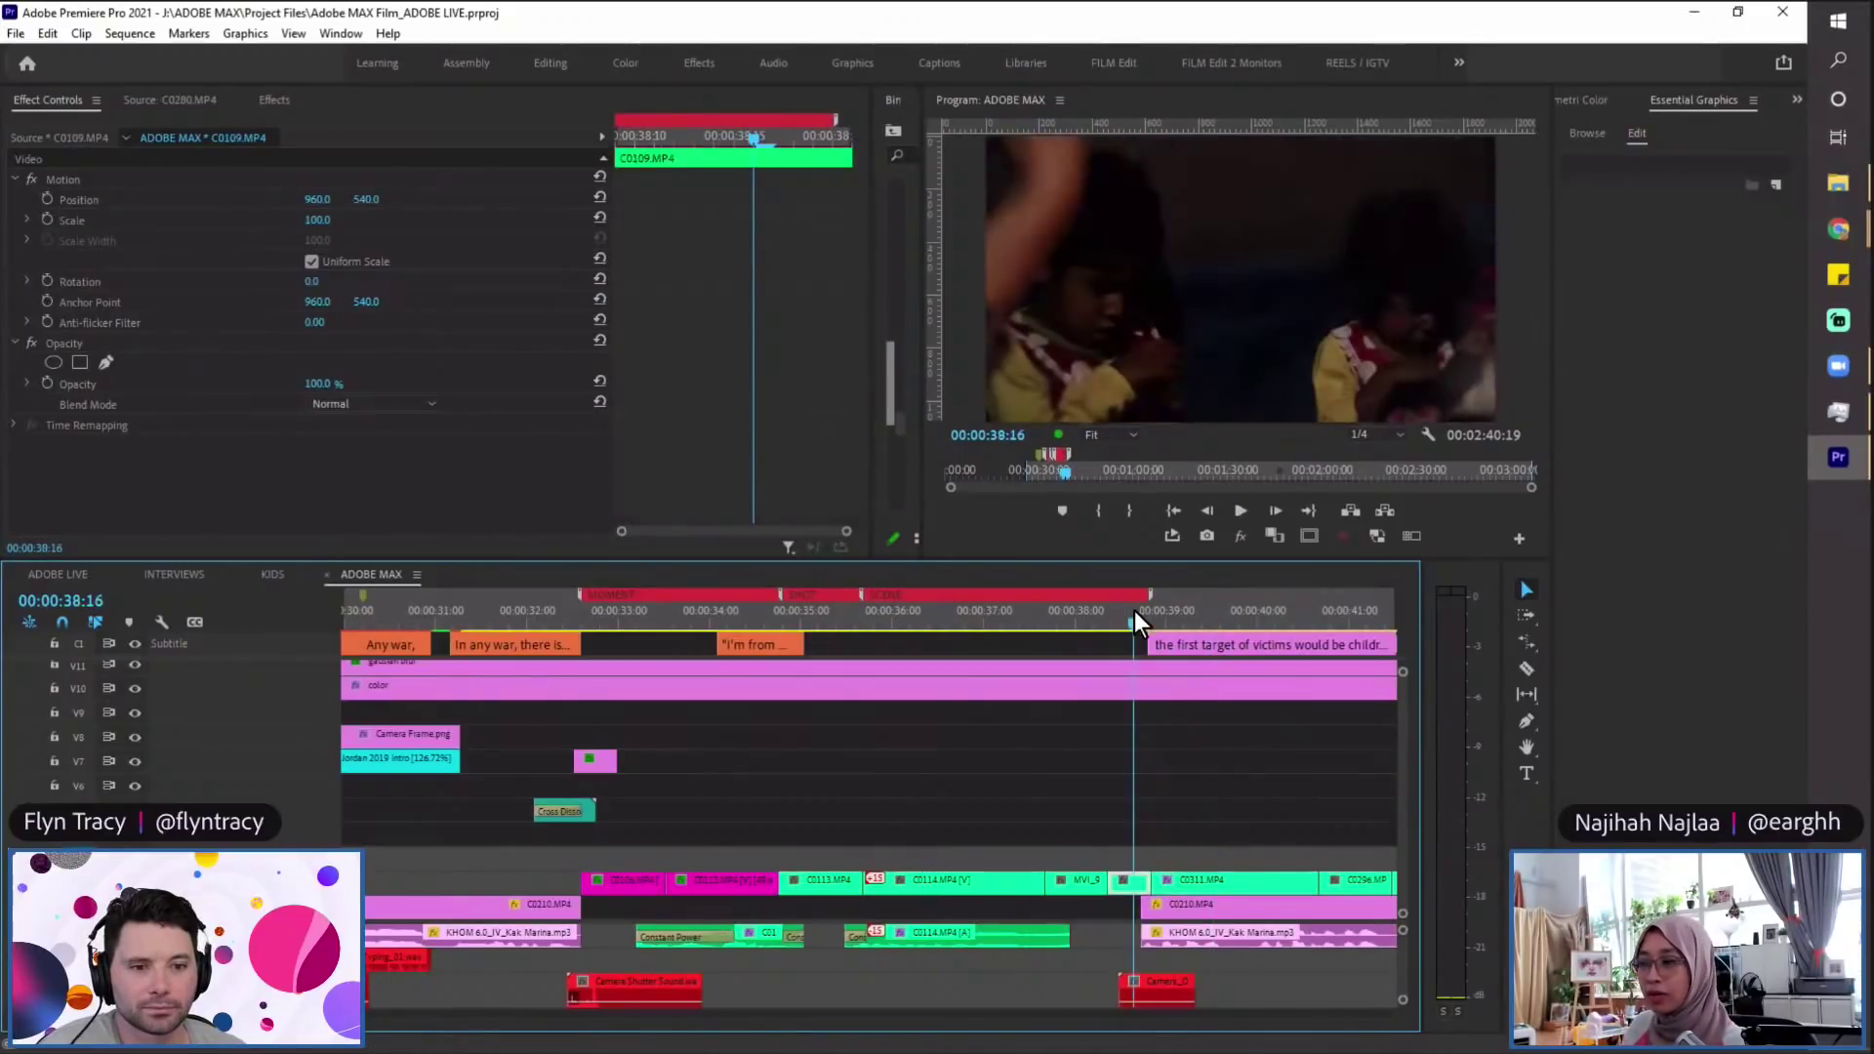
key(space)
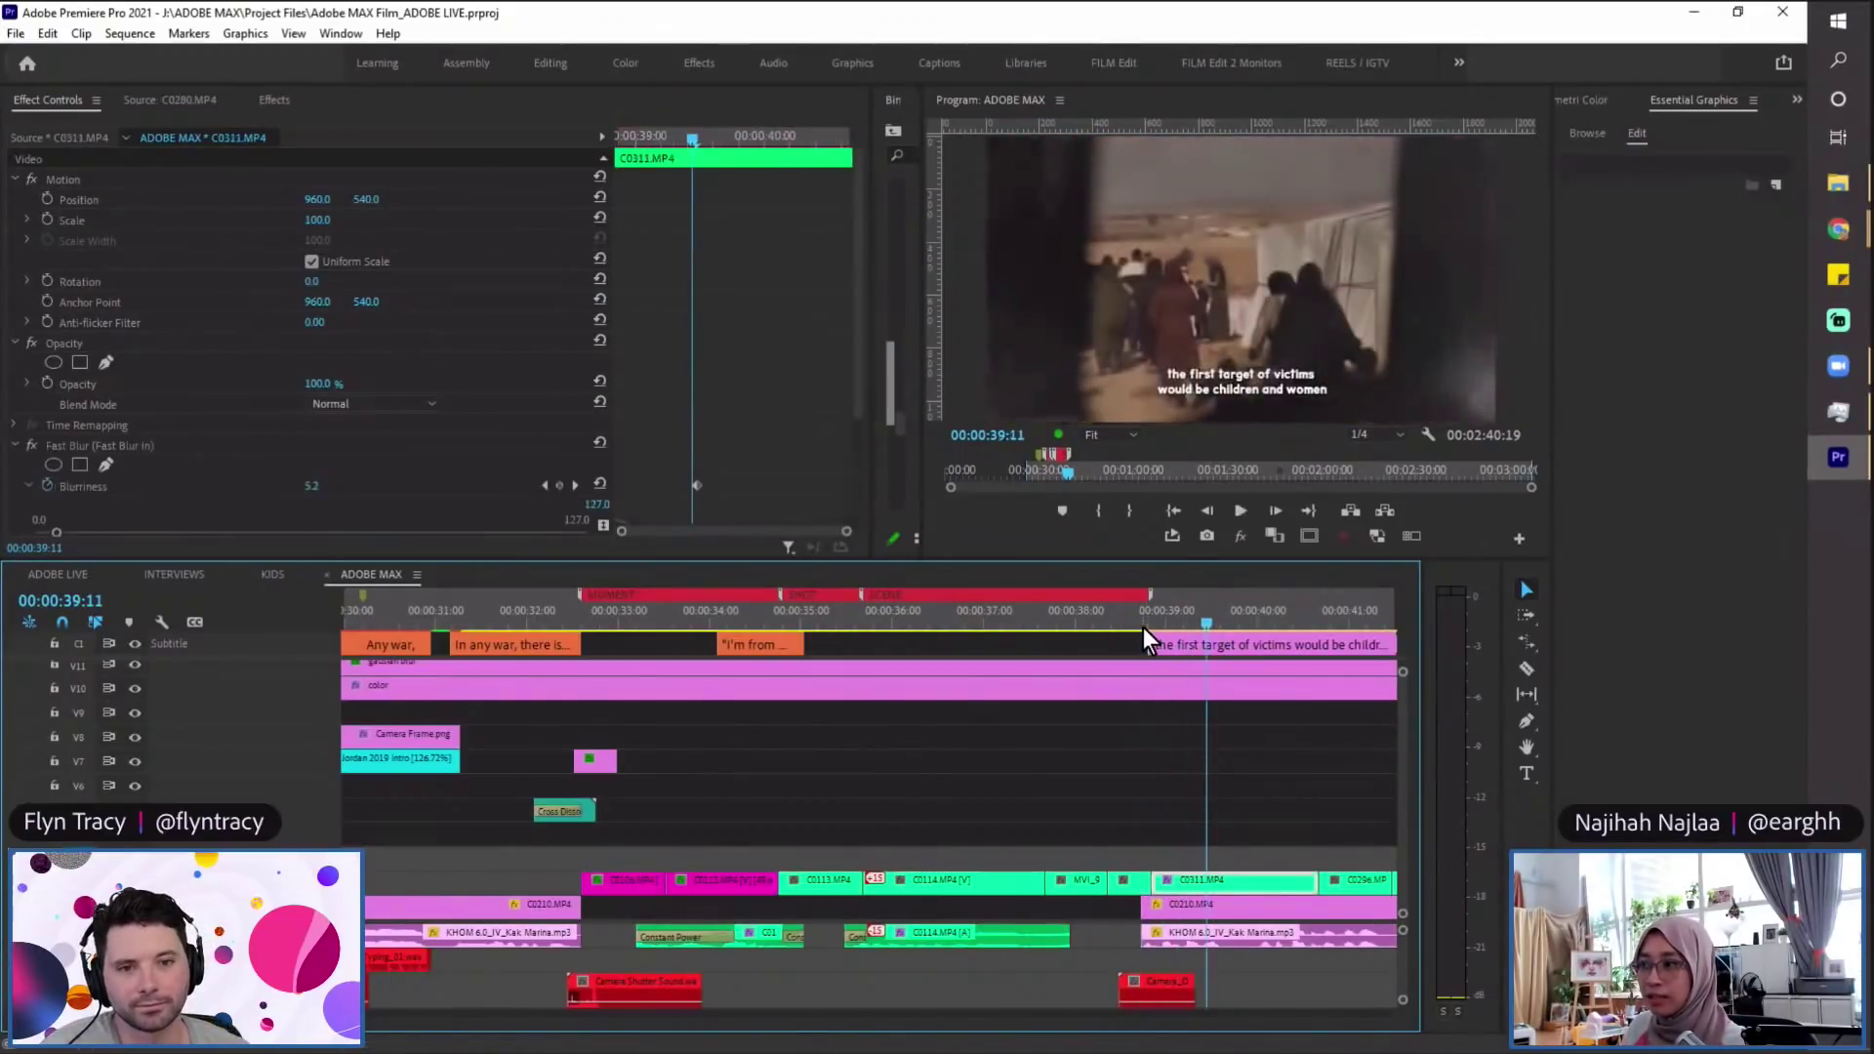
Step: Select C0311.MP4 and inspect its Fast Blur In settings with the playhead at 00:00:38:18
click(1142, 623)
key(=)
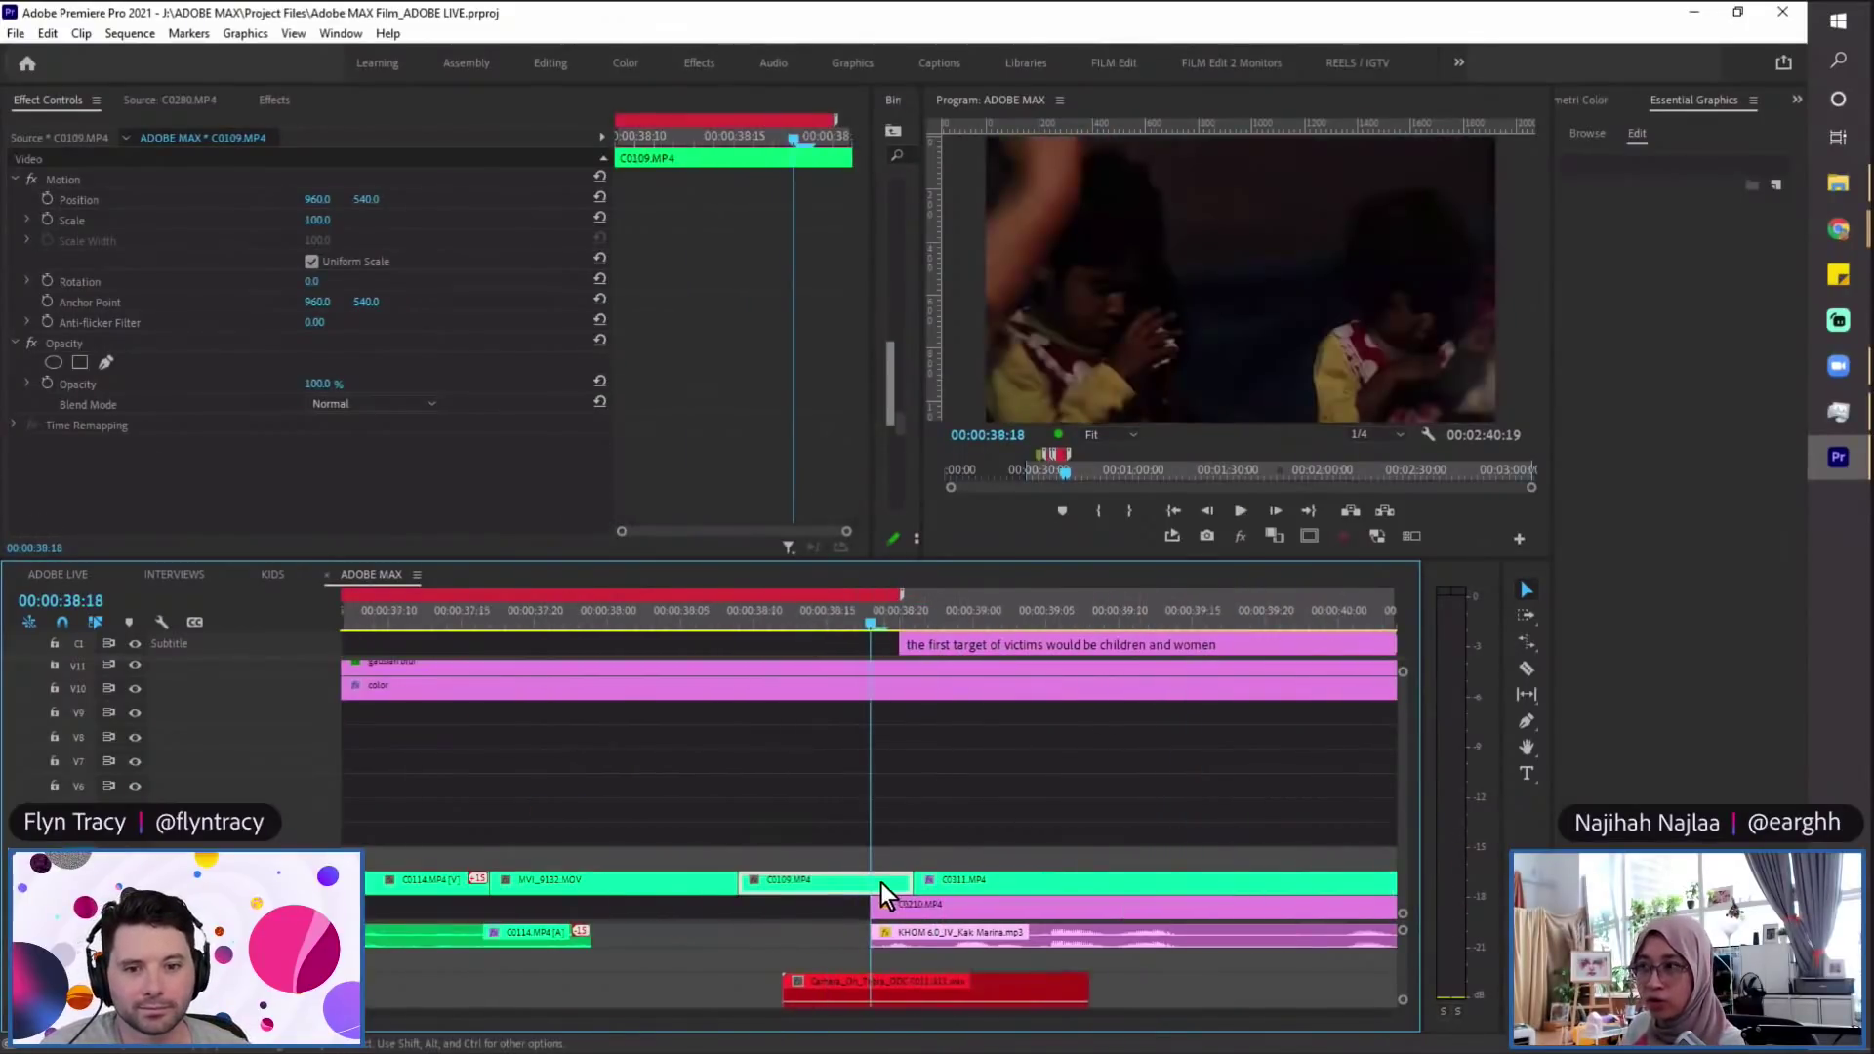
click(949, 883)
scroll(885, 754, down, 3)
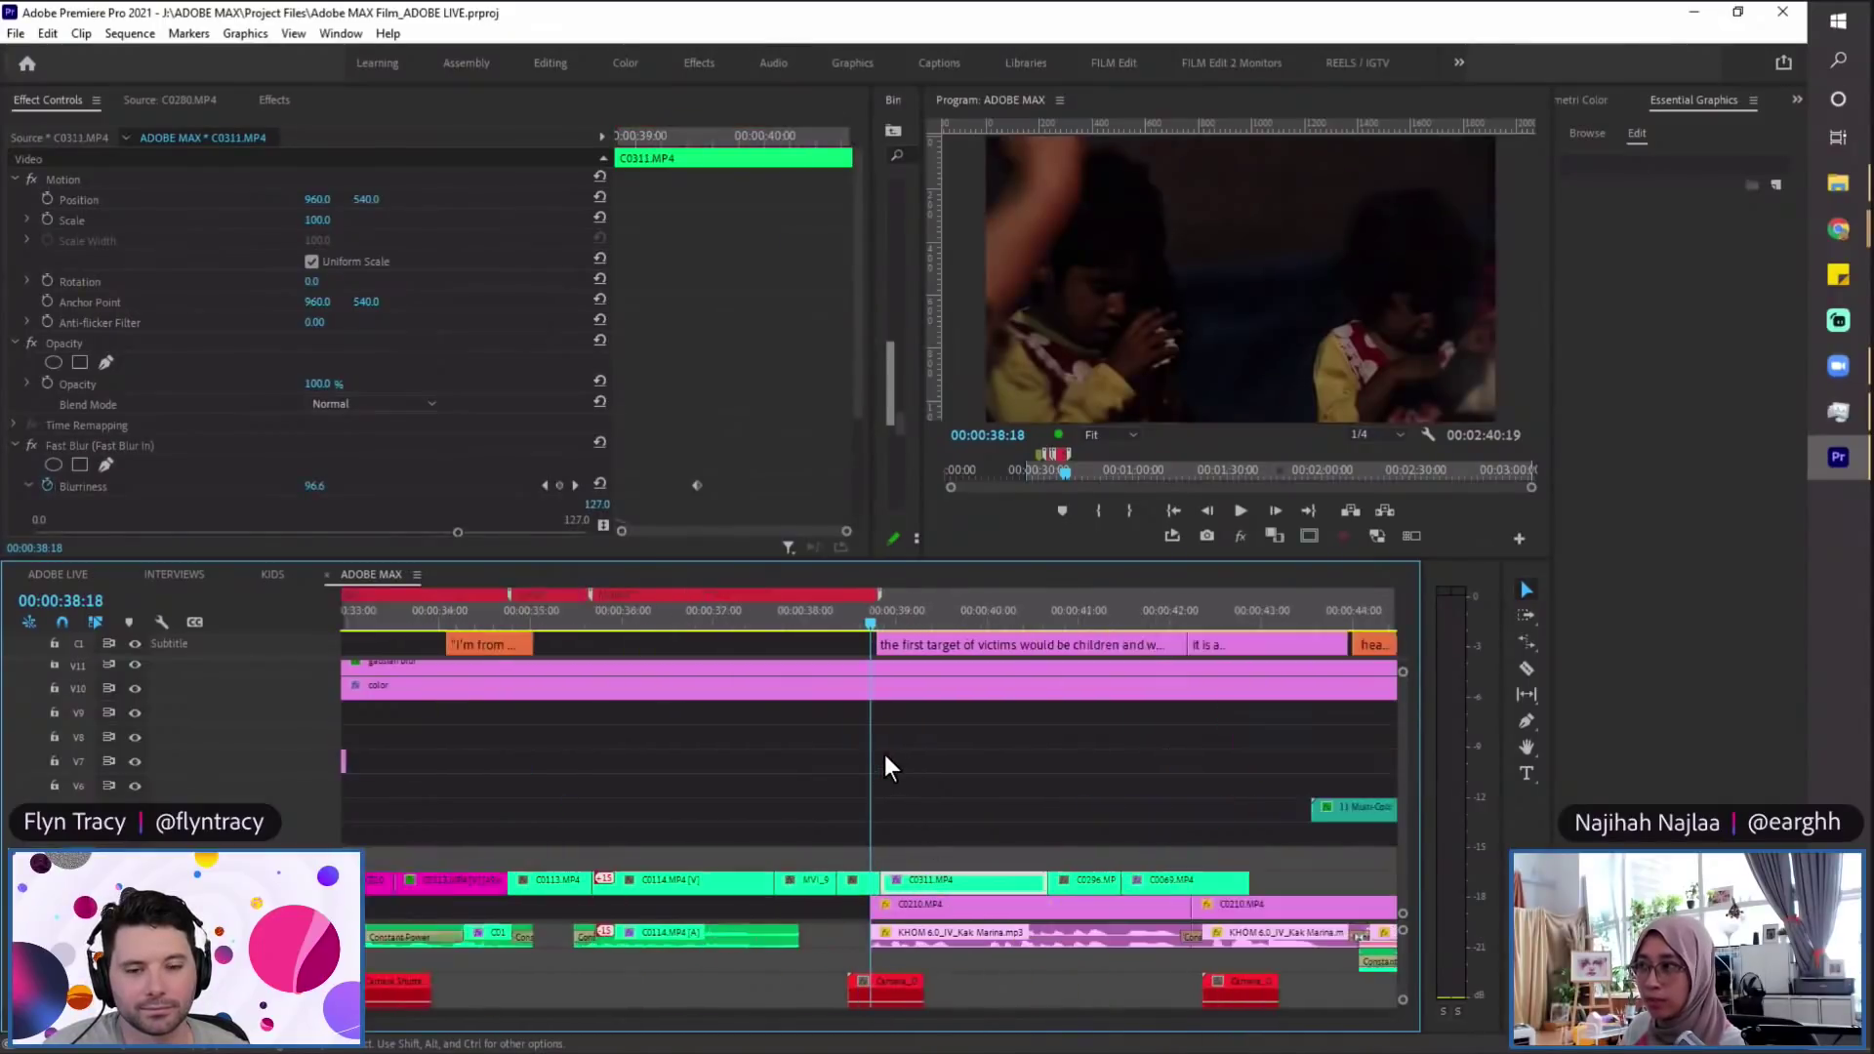
Step: Save the project and play the blurred start of C0311.MP4 from 00:00:38:18
scroll(884, 754, up, 3)
key(ctrl+s)
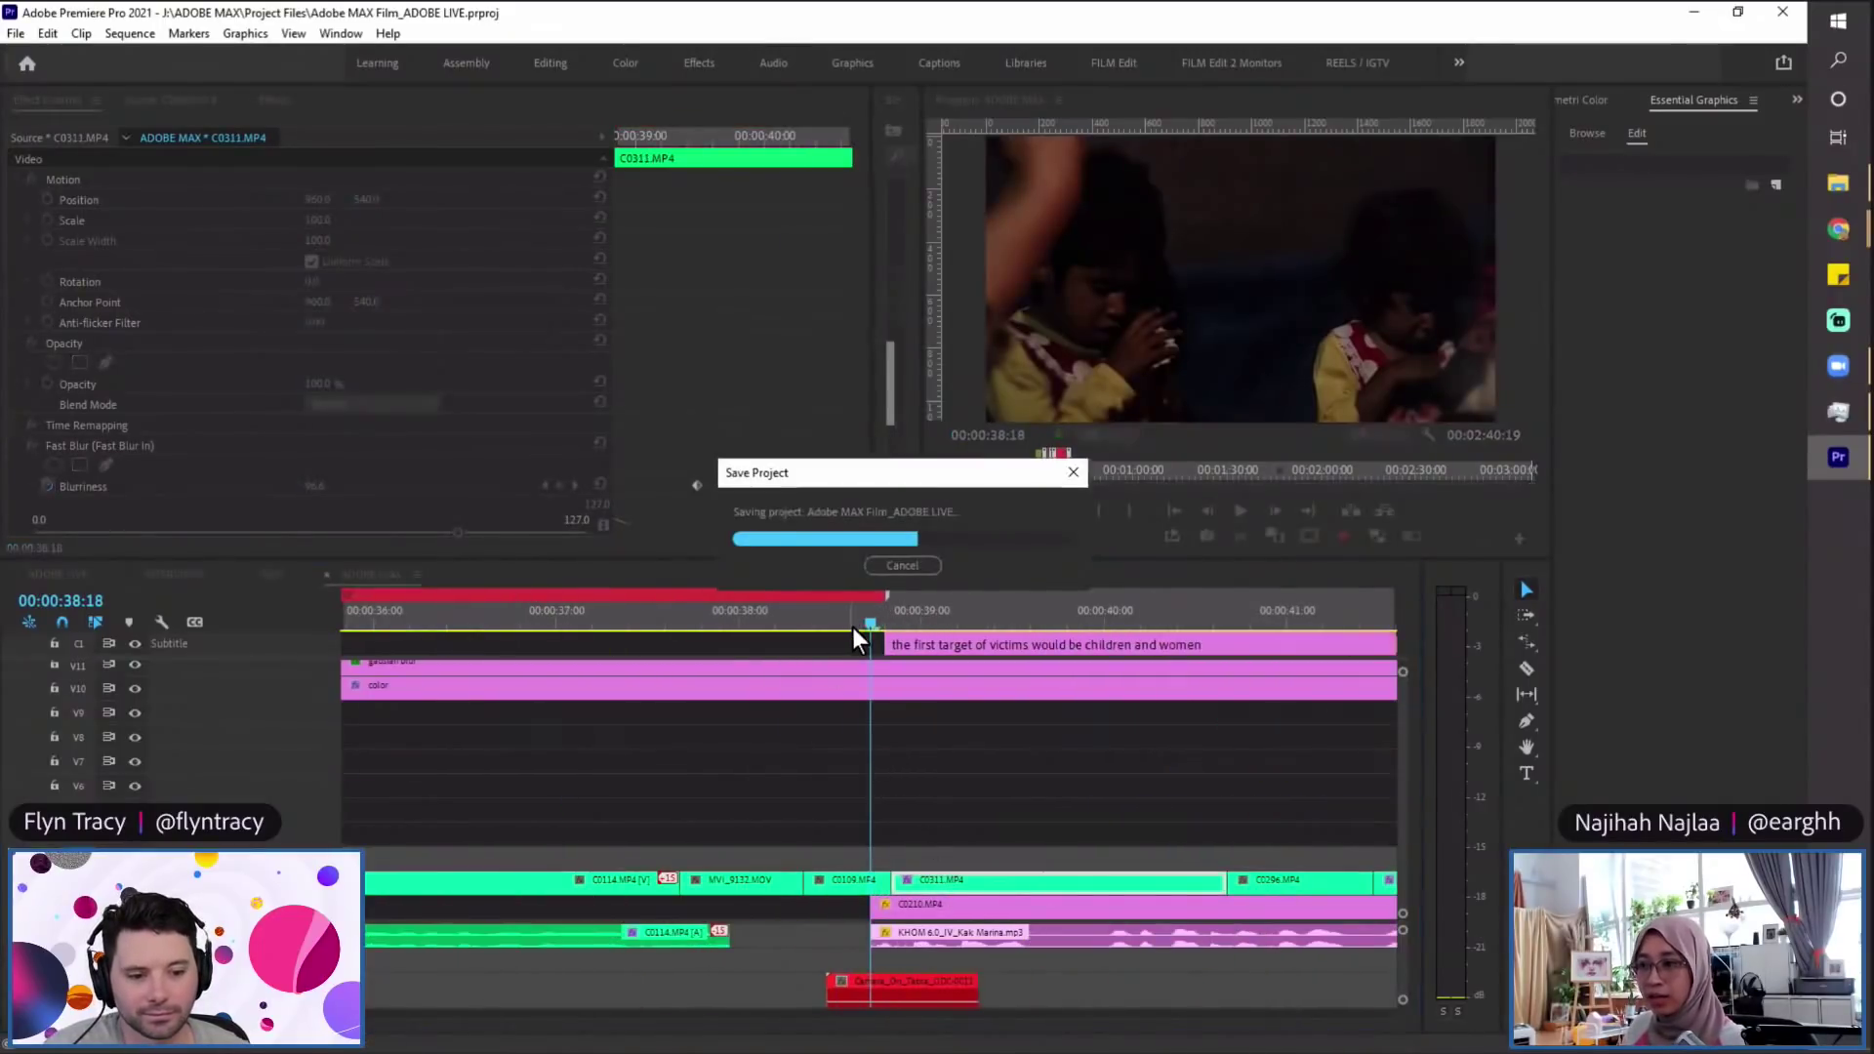
key(space)
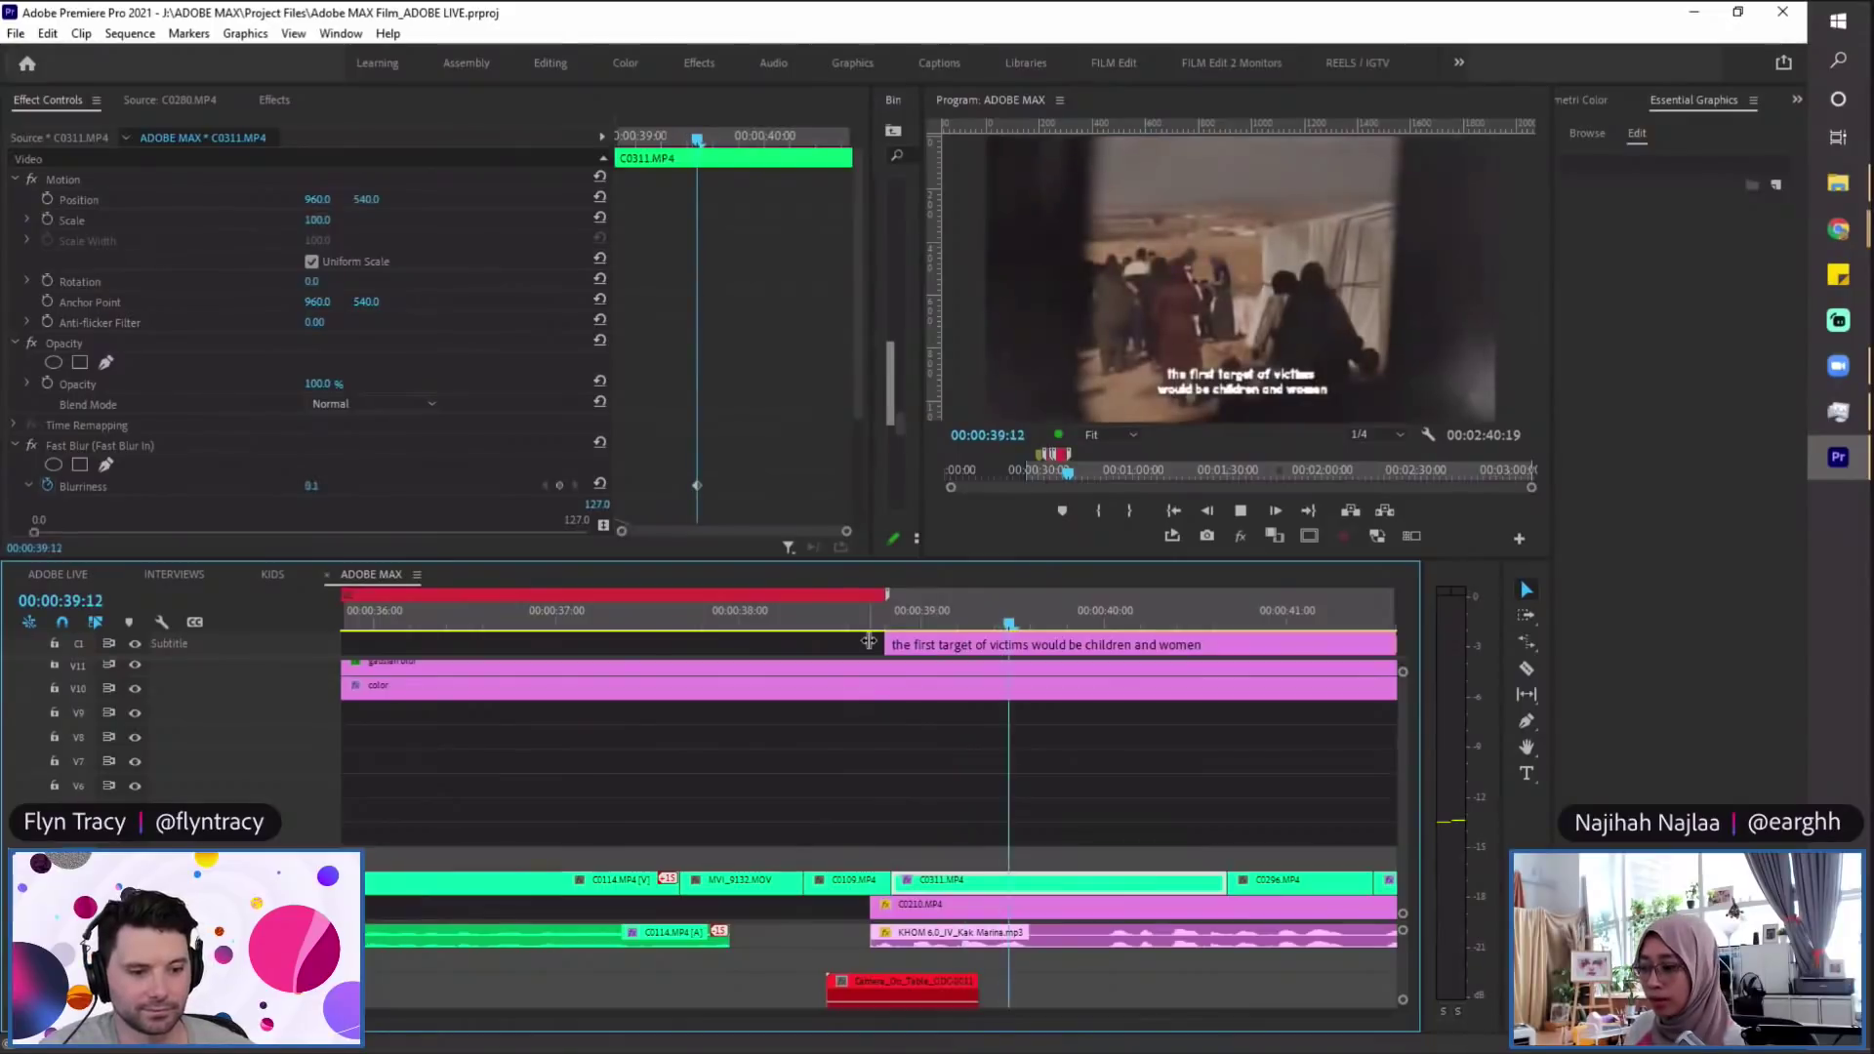
Step: Save the project and play from 00:00:40:00 through the "it is a" caption to the HEARTBREAKING title at about 00:00:45:02
key(minus)
key(minus)
click(933, 616)
key(ctrl+s)
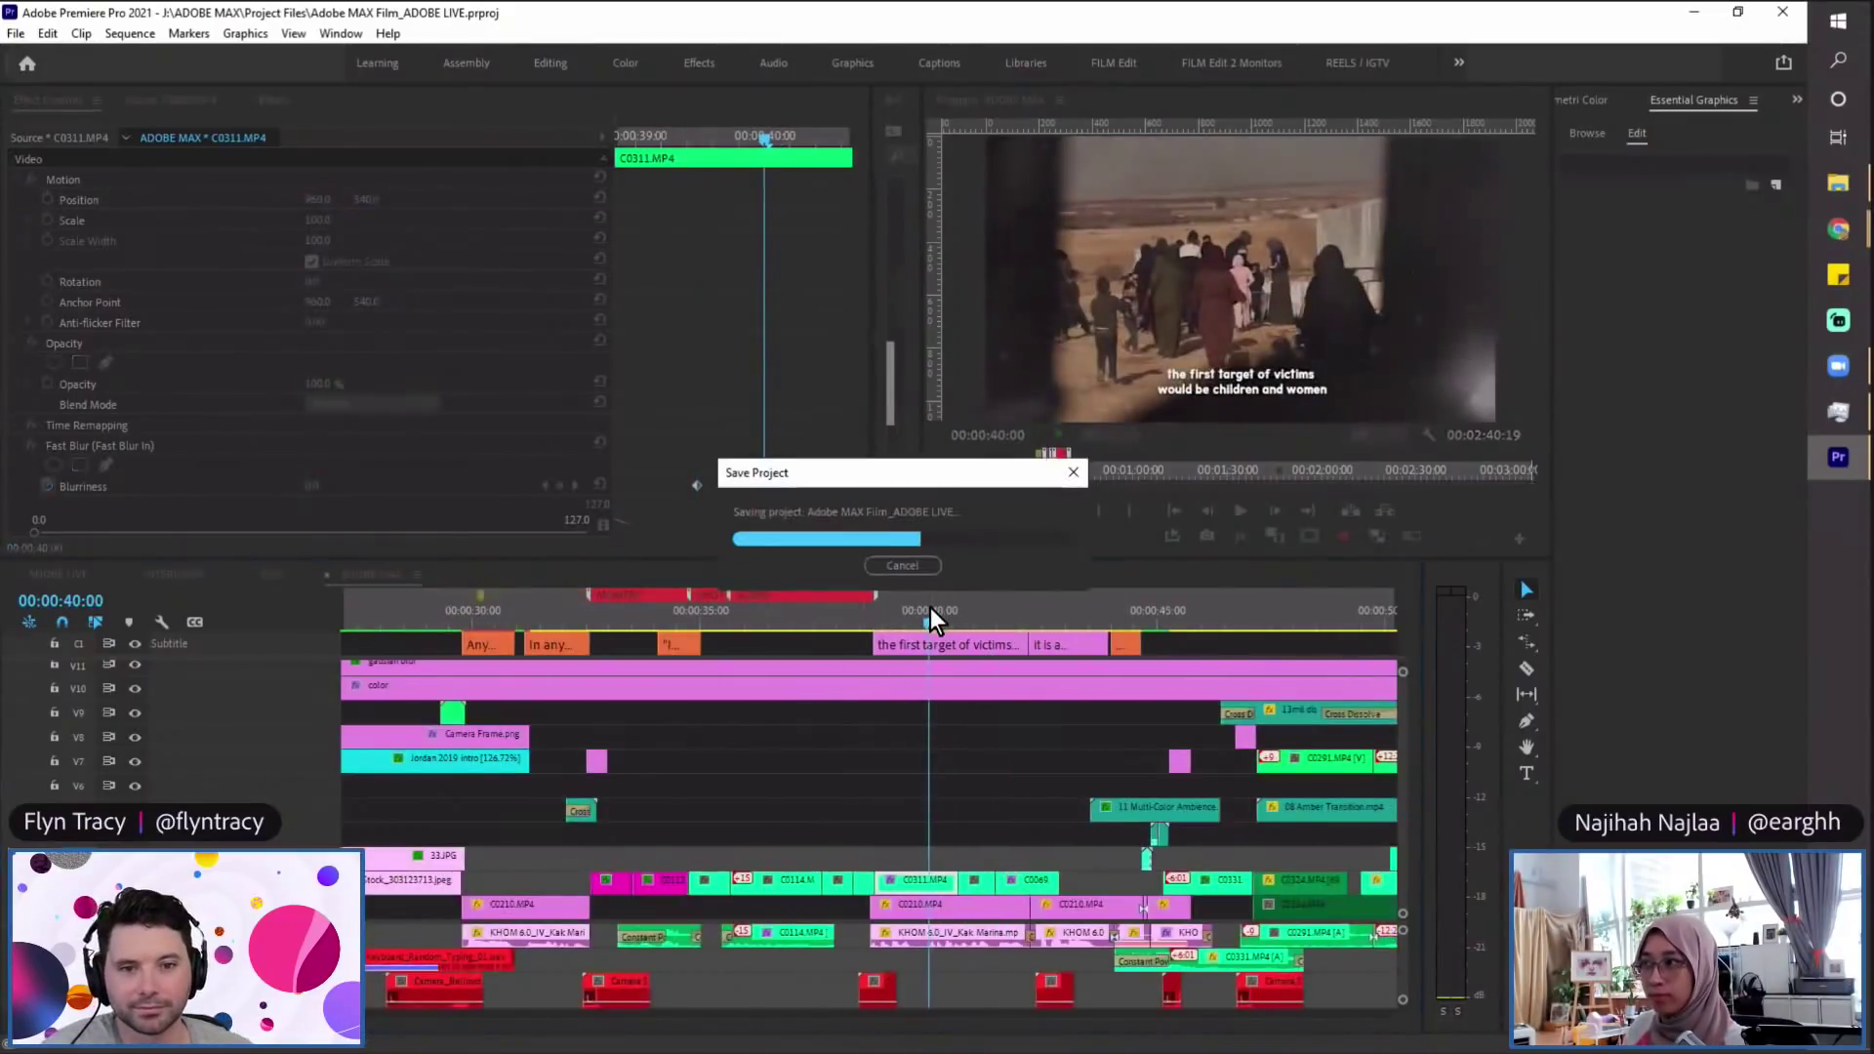
key(space)
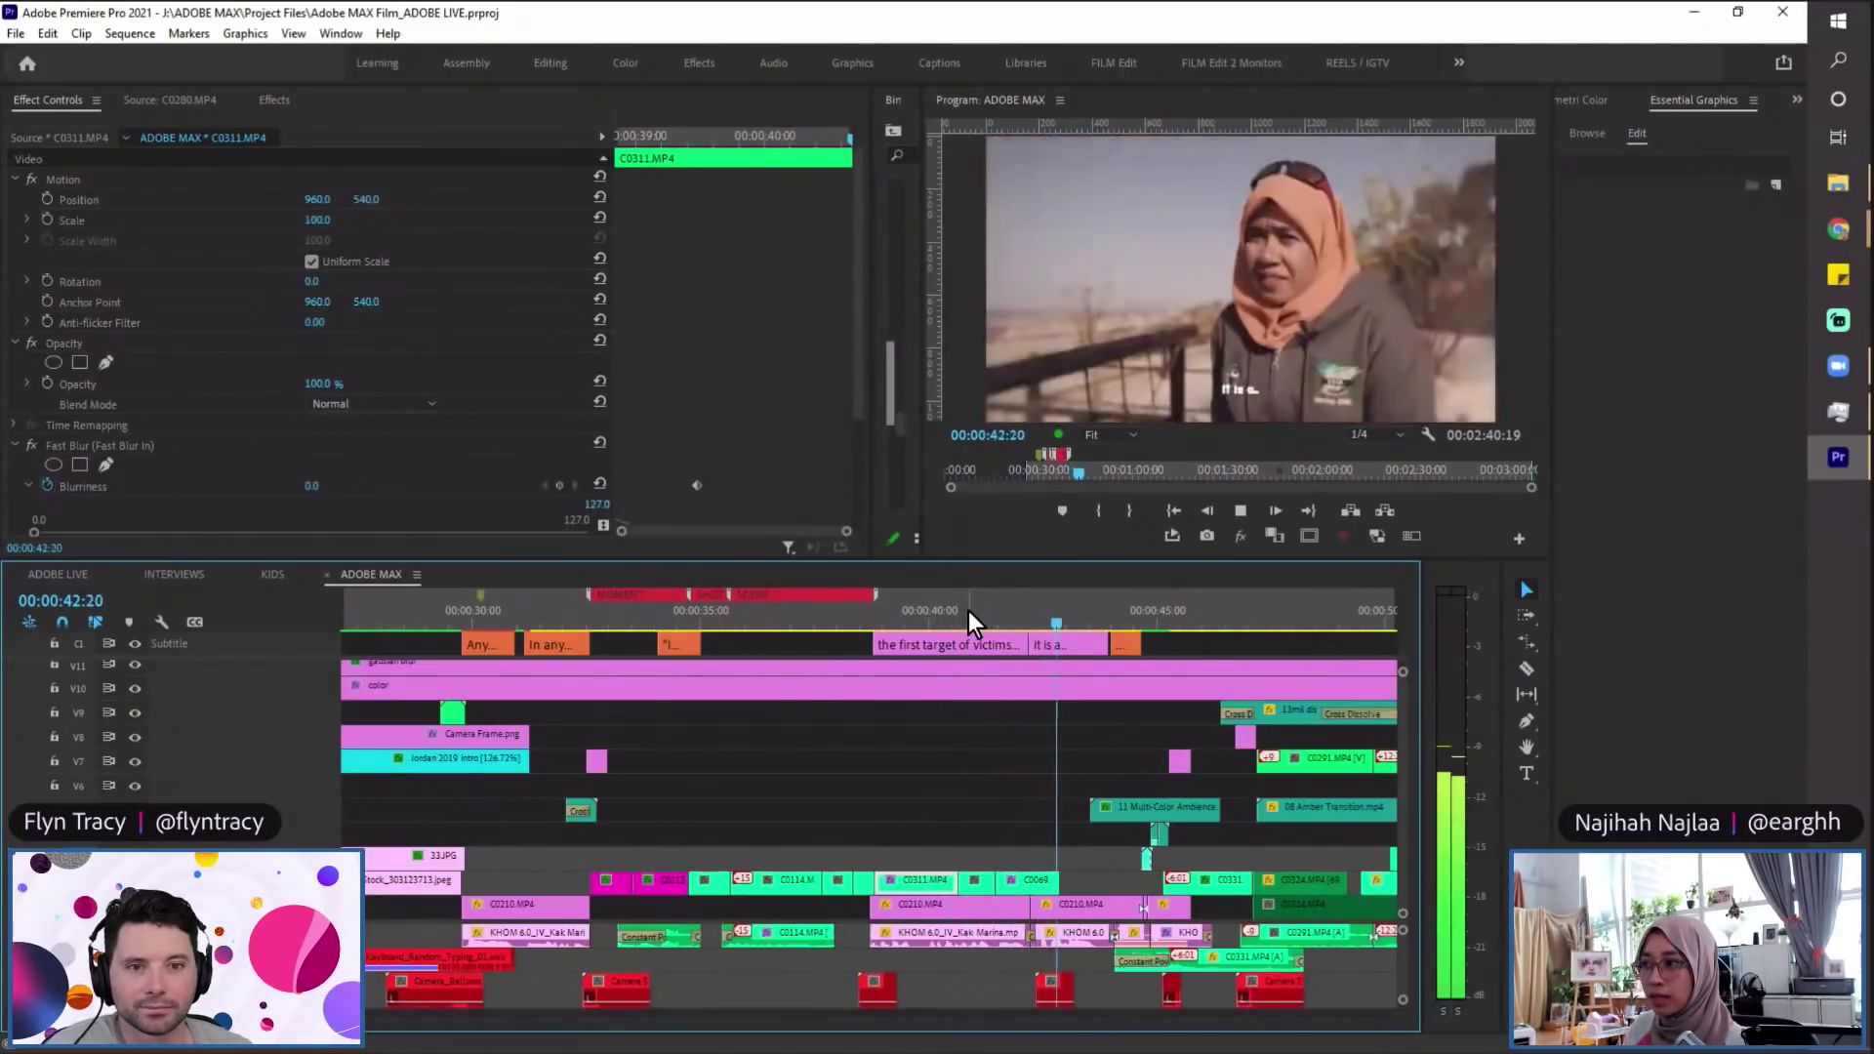
click(1038, 615)
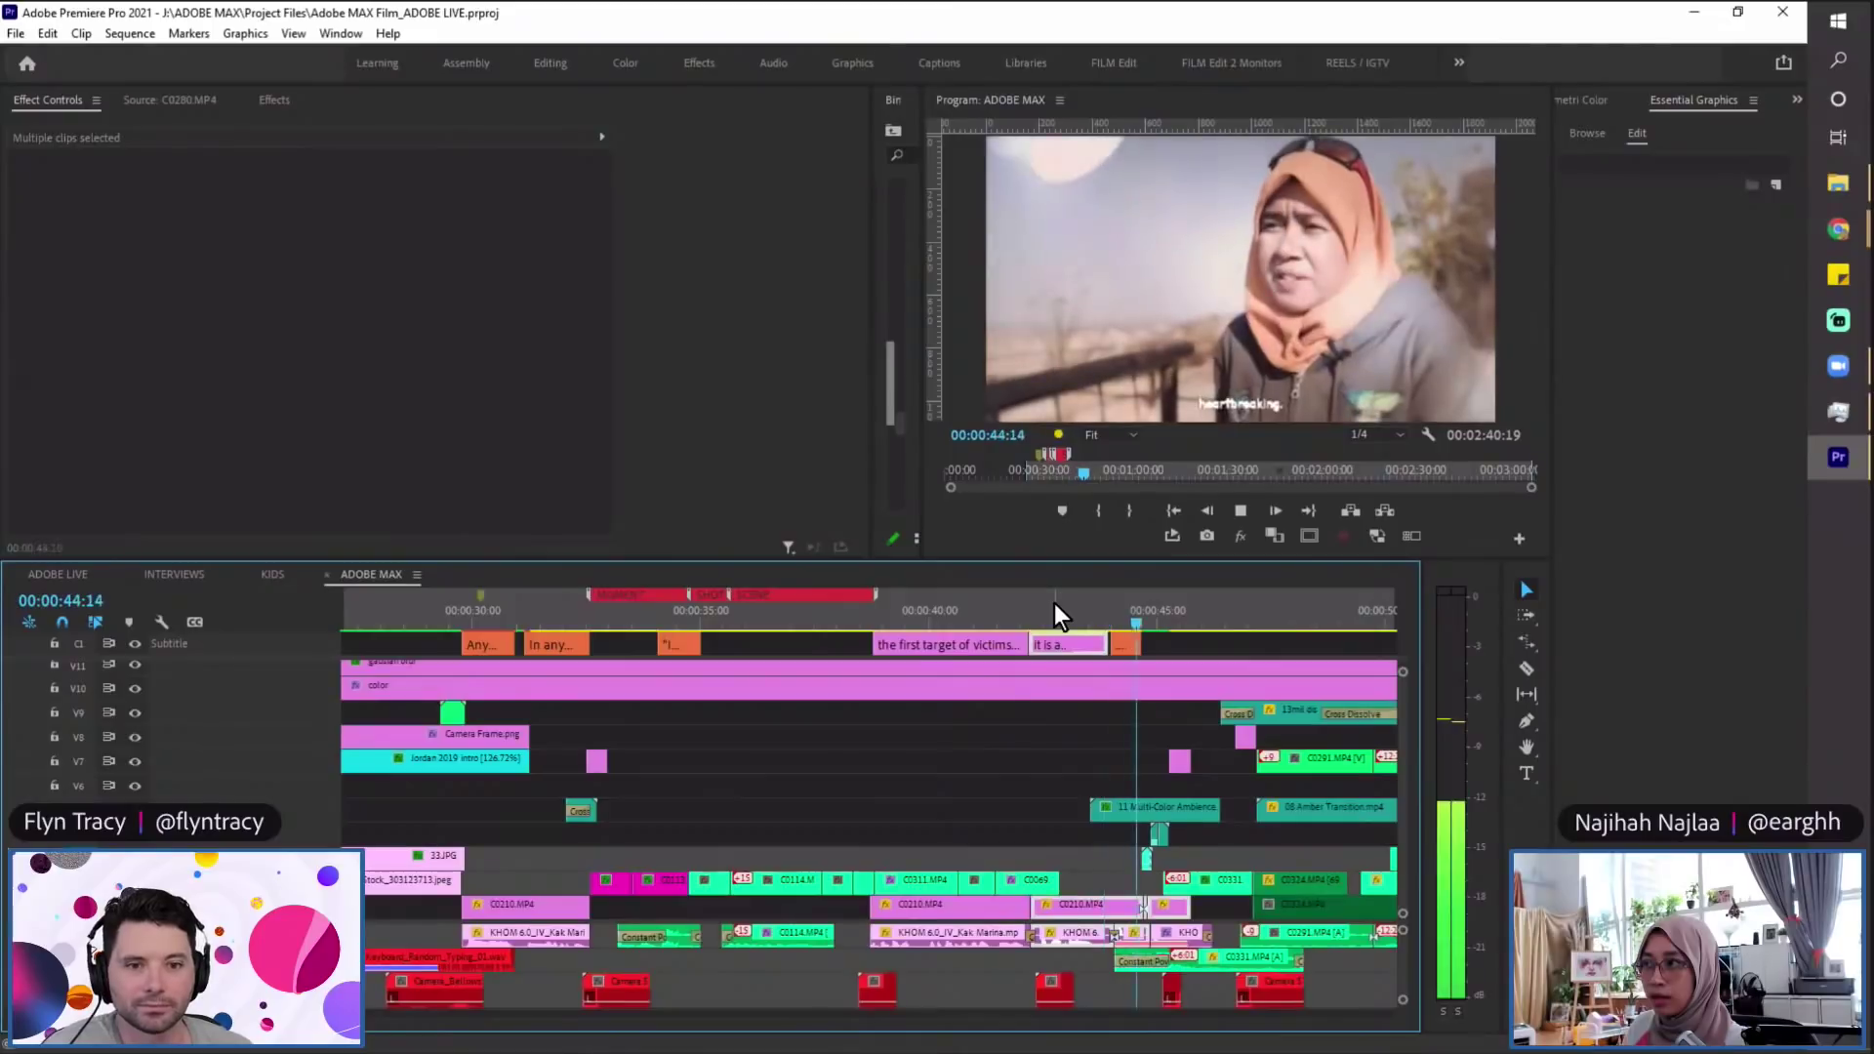
key(ctrl+s)
key(minus)
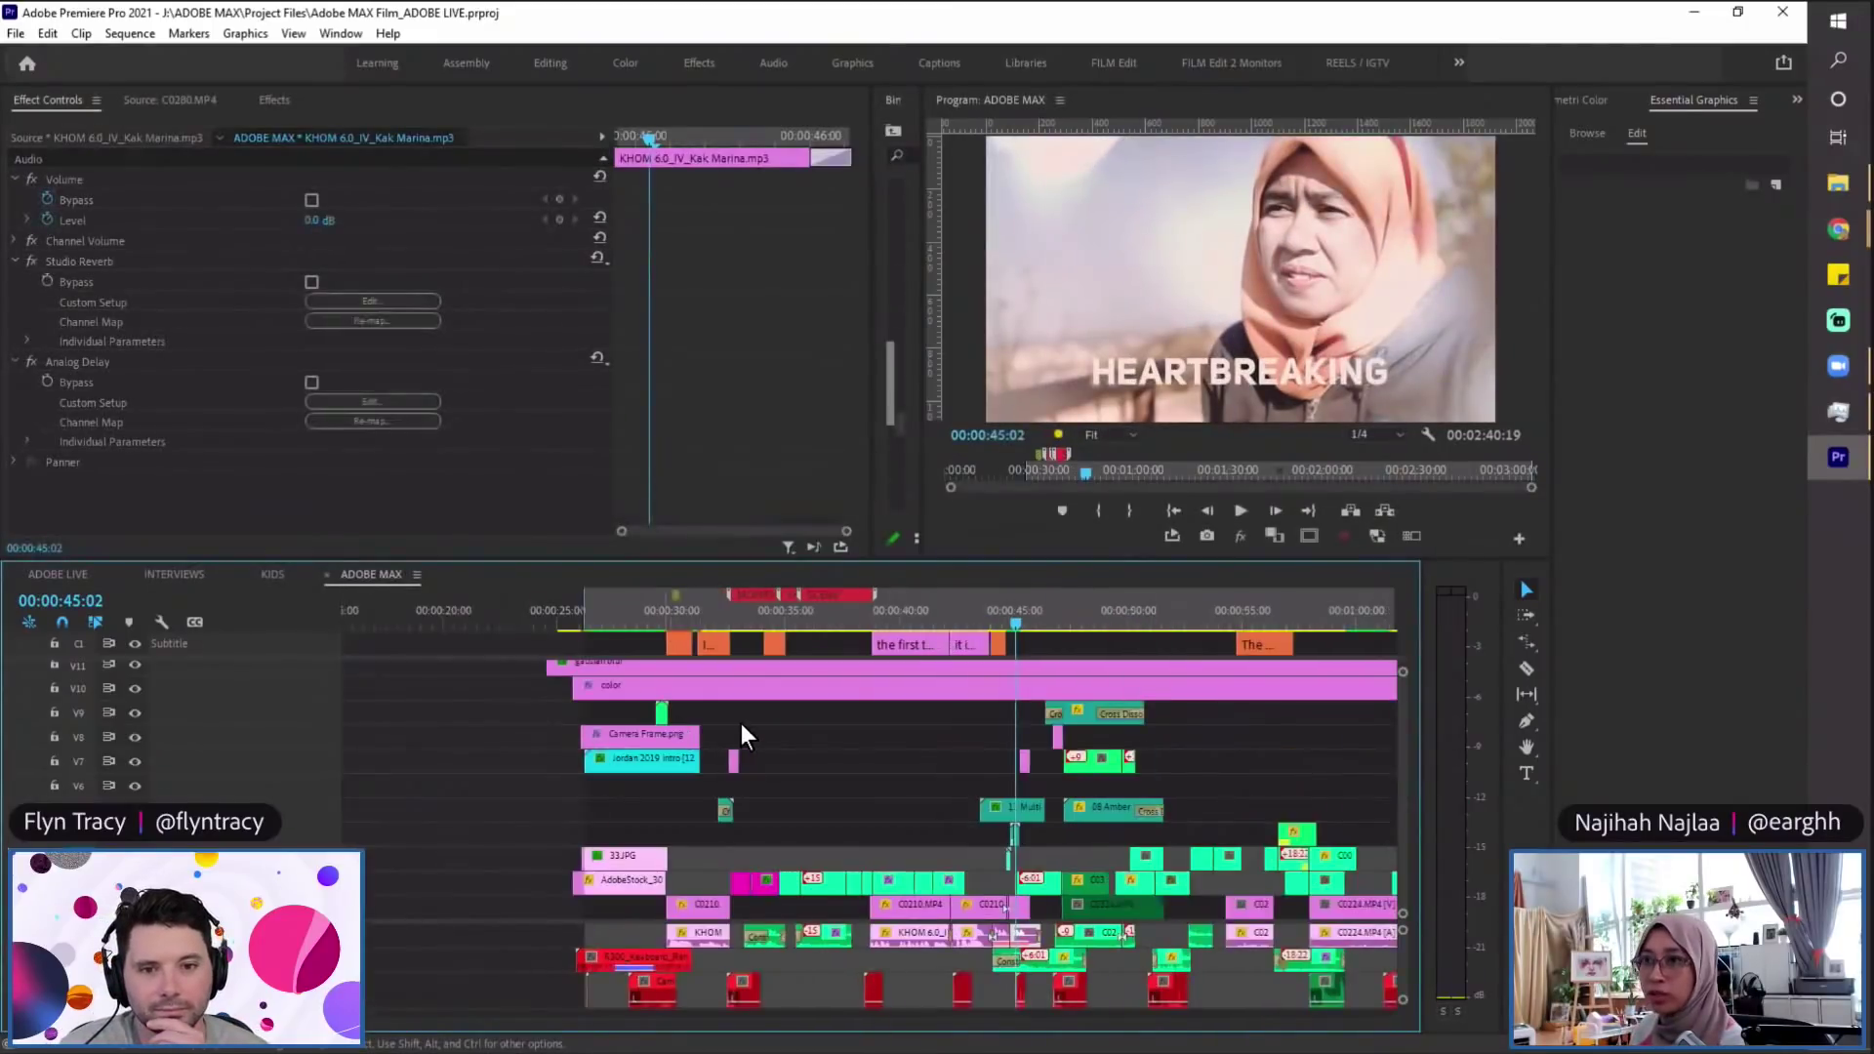
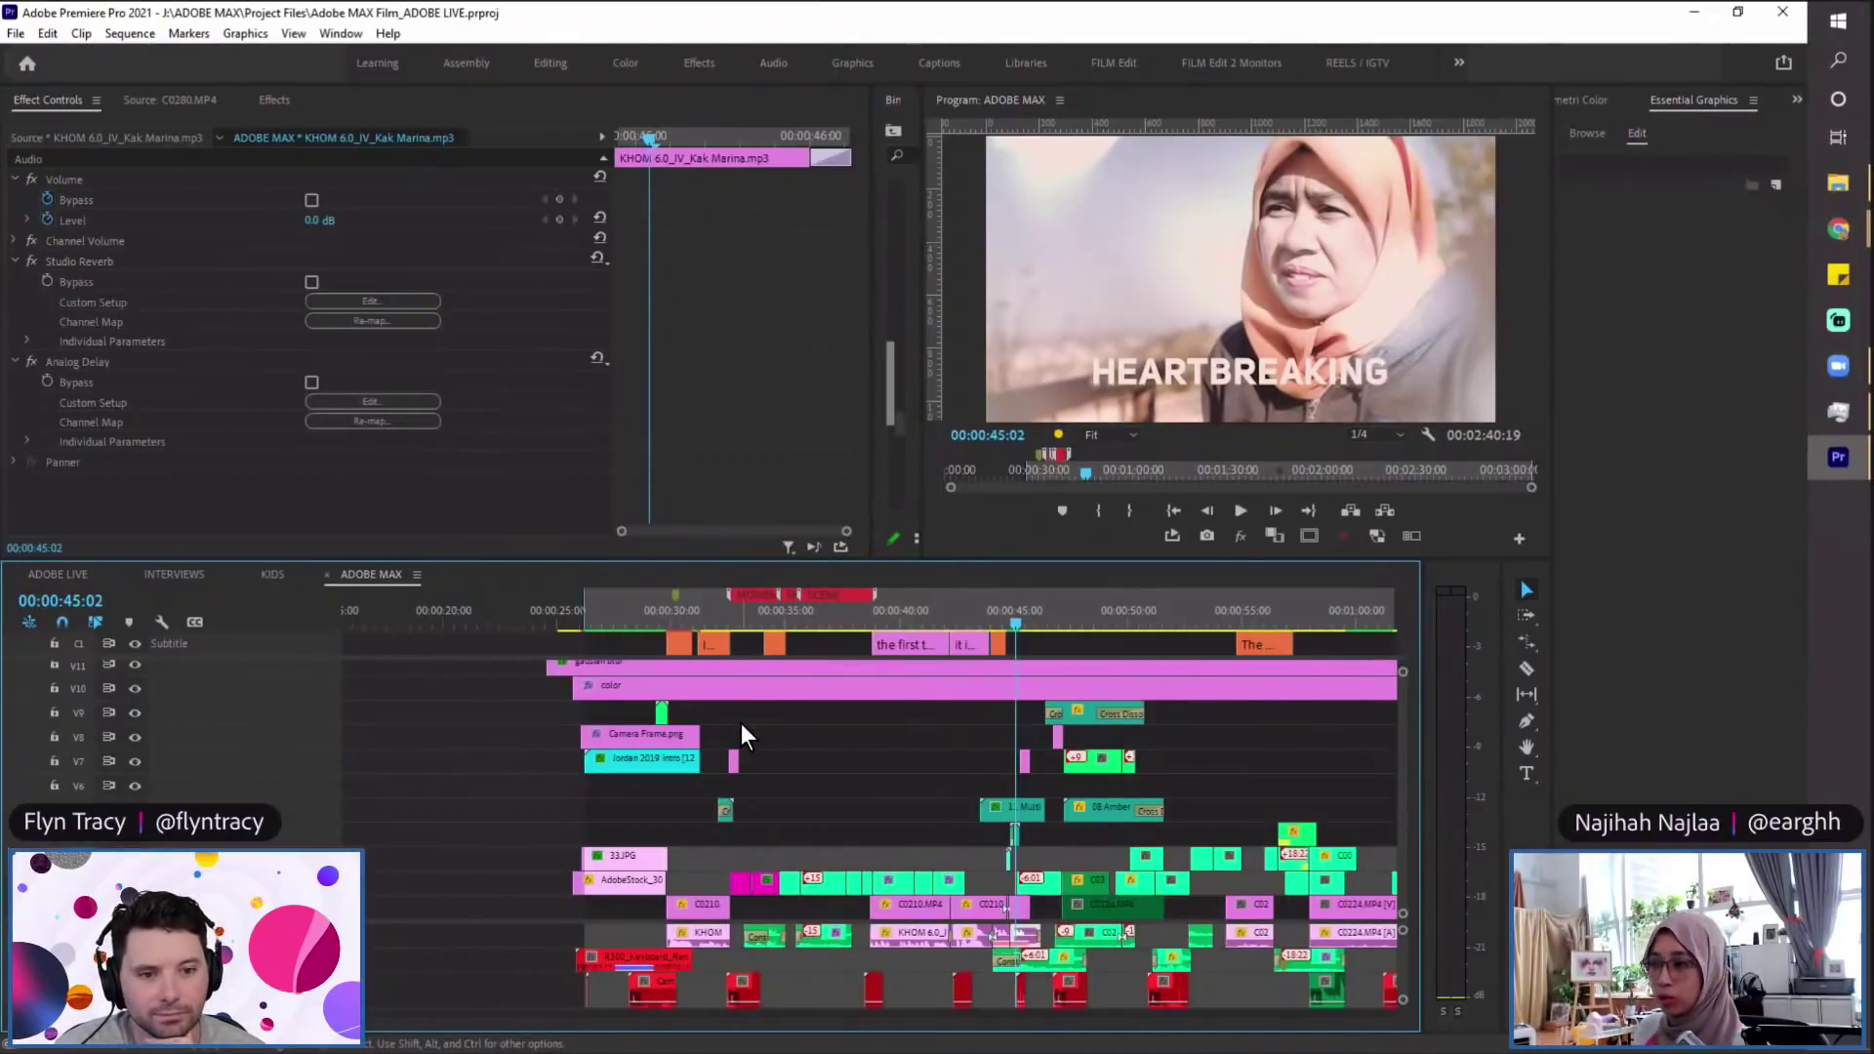
Step: Examine the interview frames around the "heartbreaking" caption between 00:00:43:19 and 00:00:44:22, and save the project
key(minus)
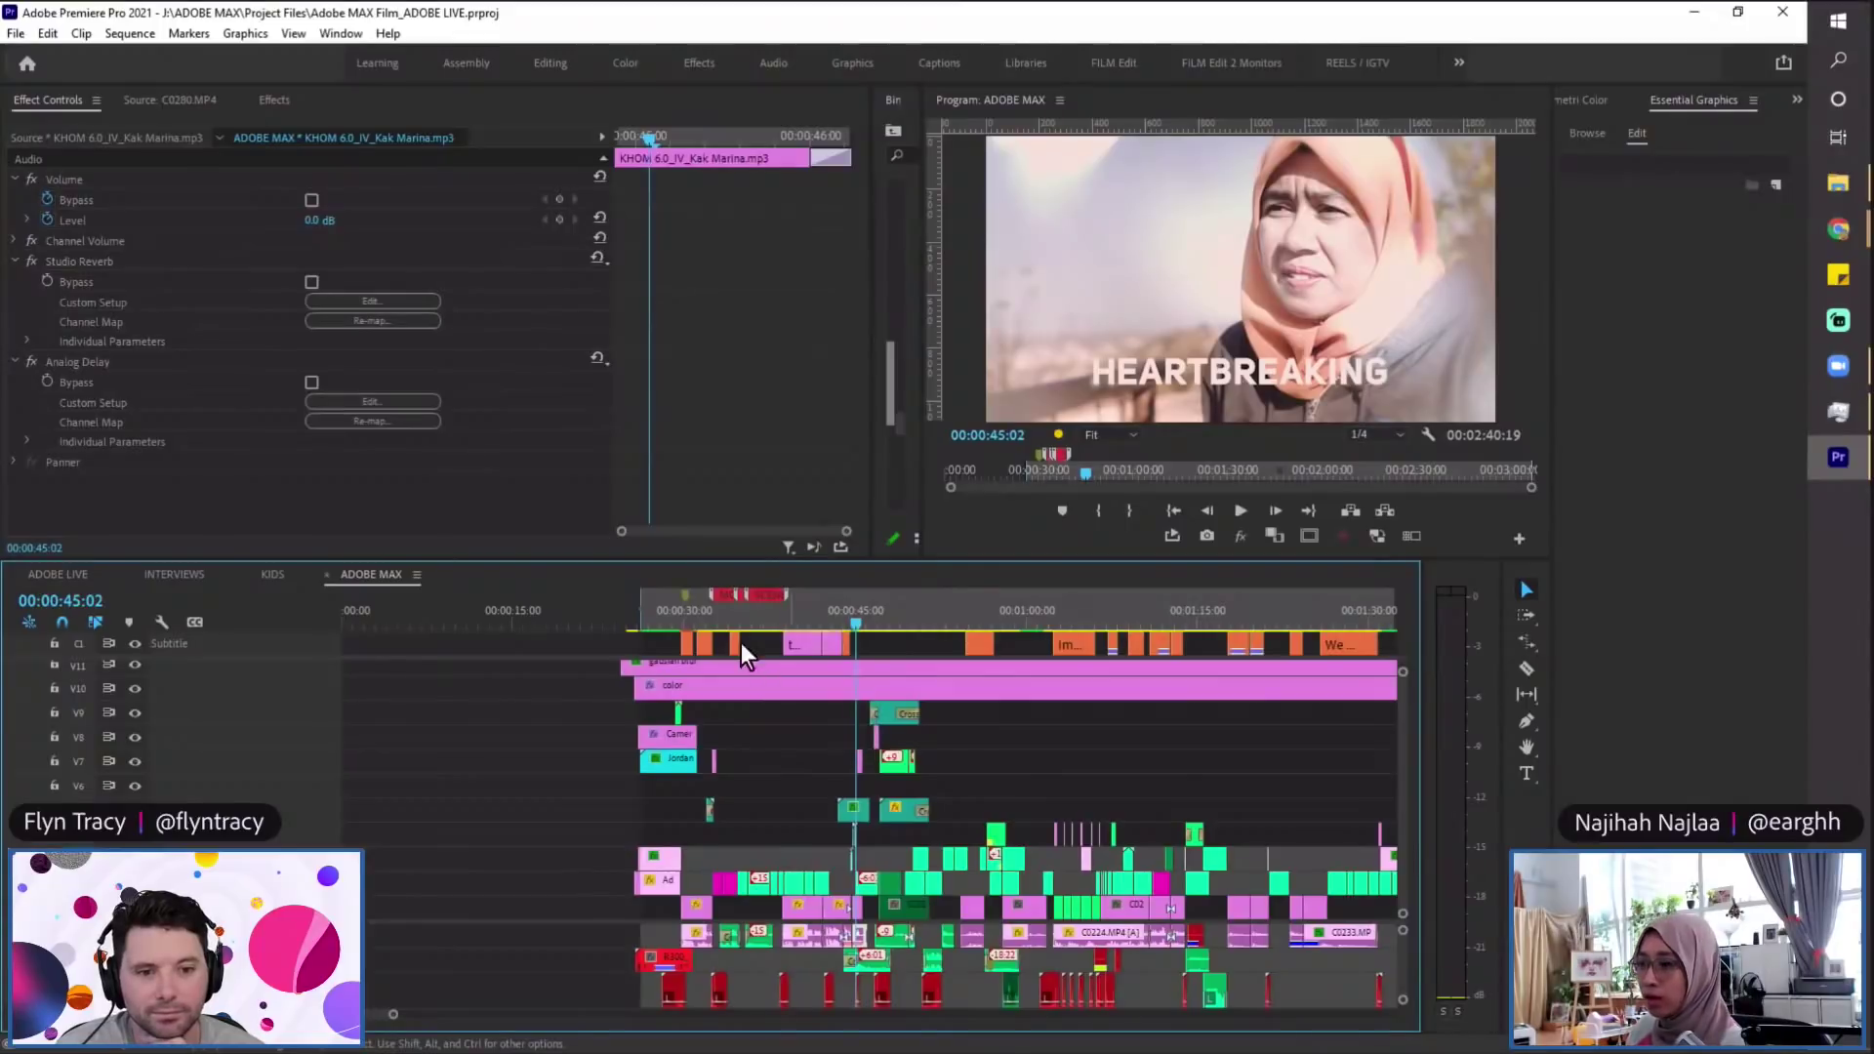
click(856, 619)
key(equal)
key(equal)
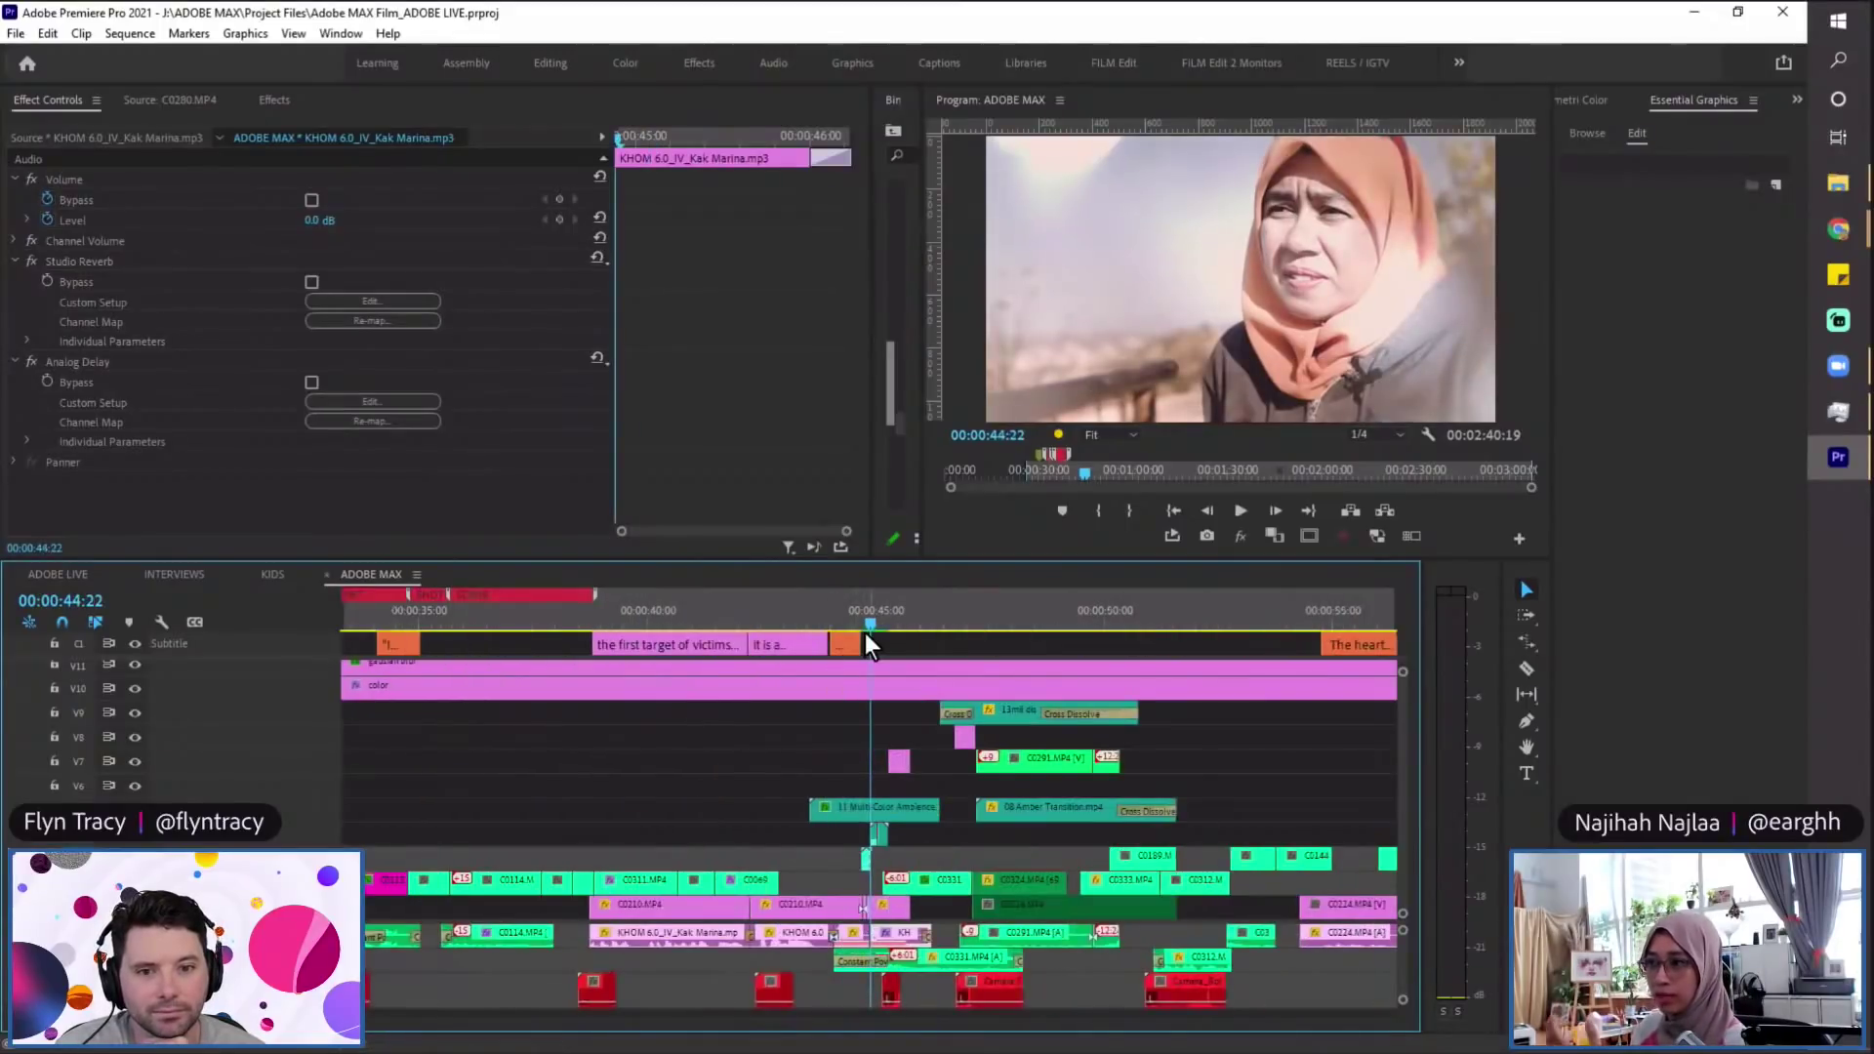
key(ctrl+s)
click(829, 623)
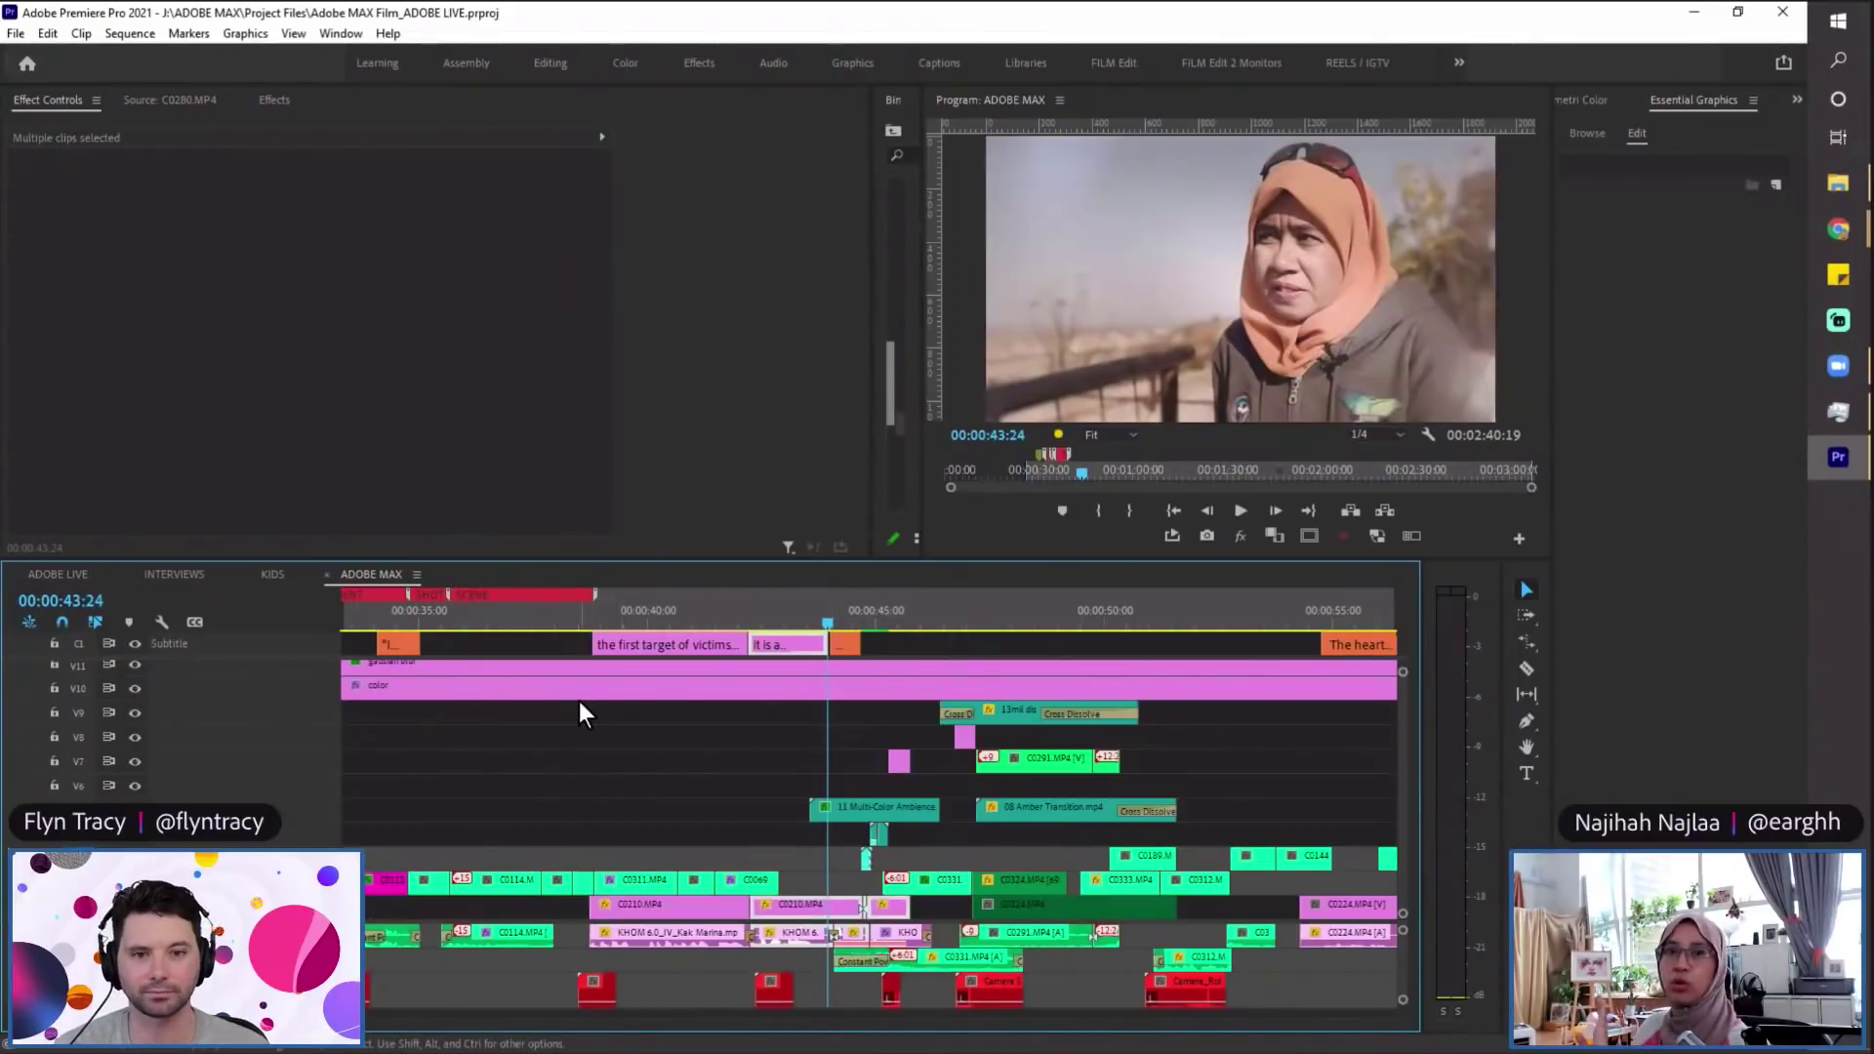
key(ctrl+s)
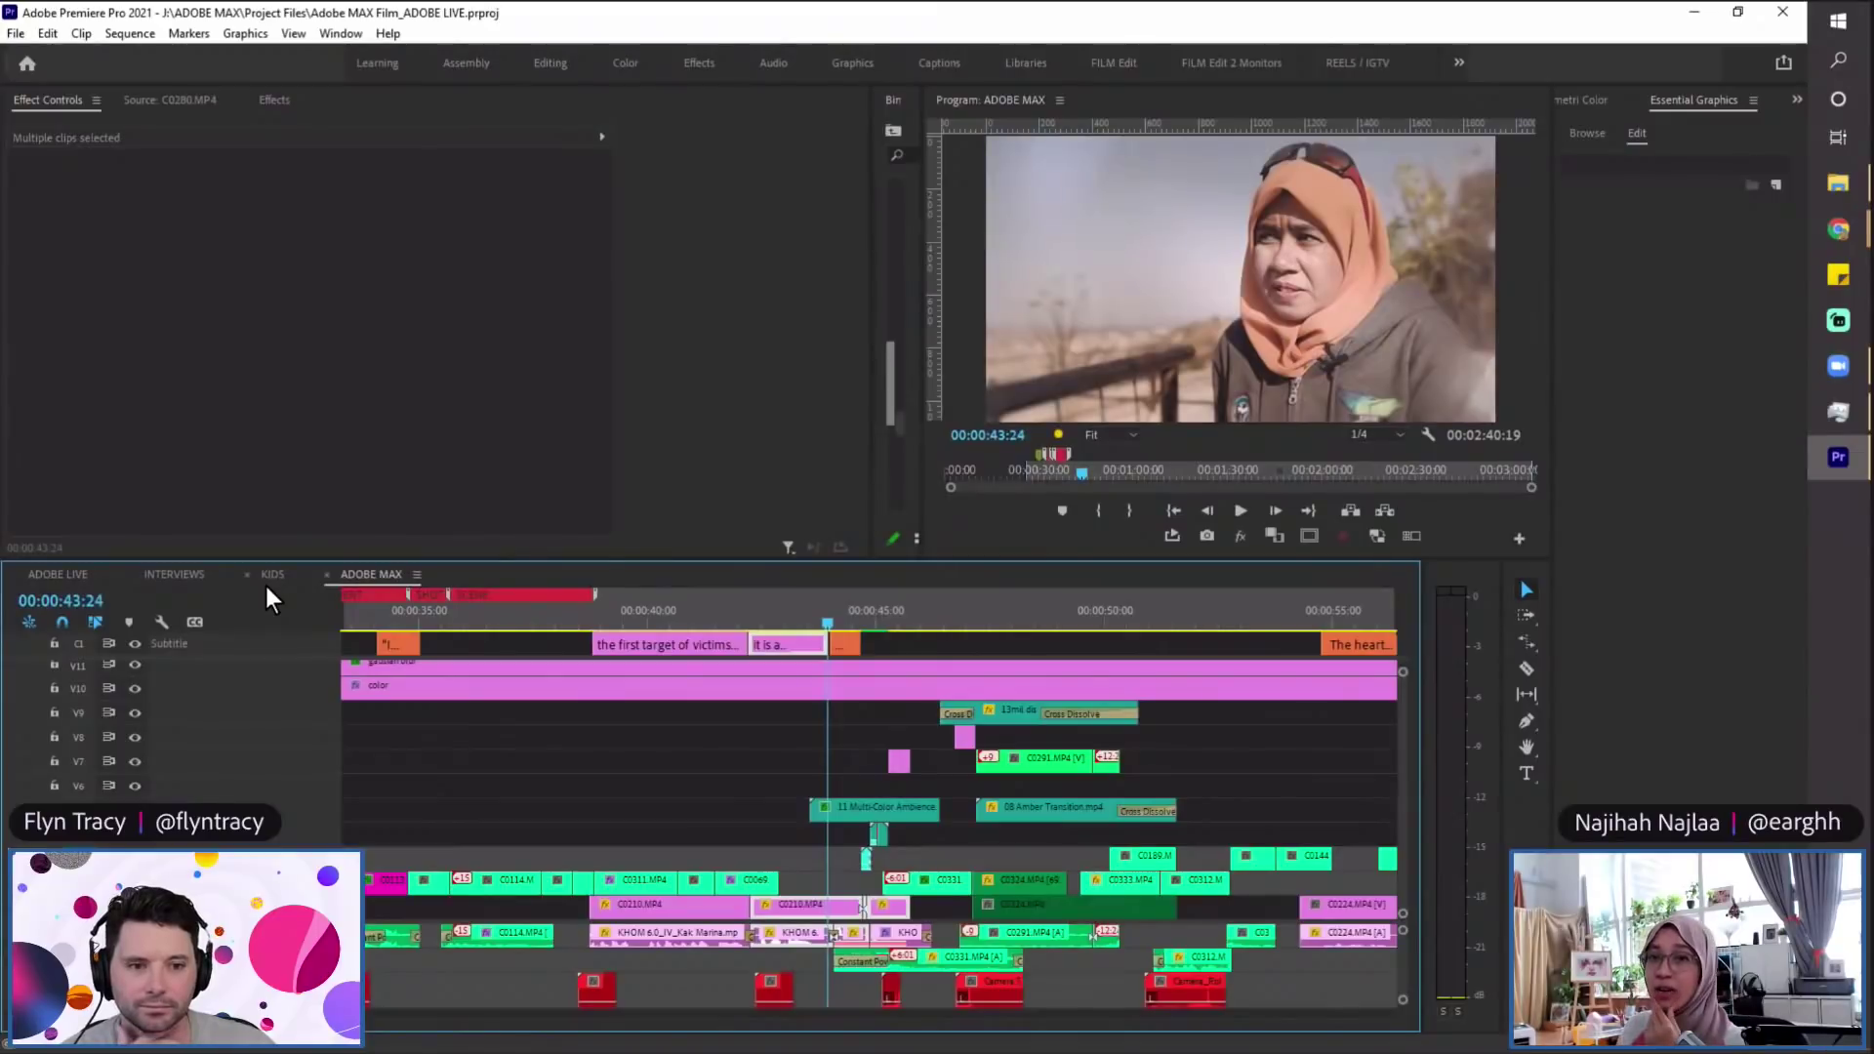
click(837, 625)
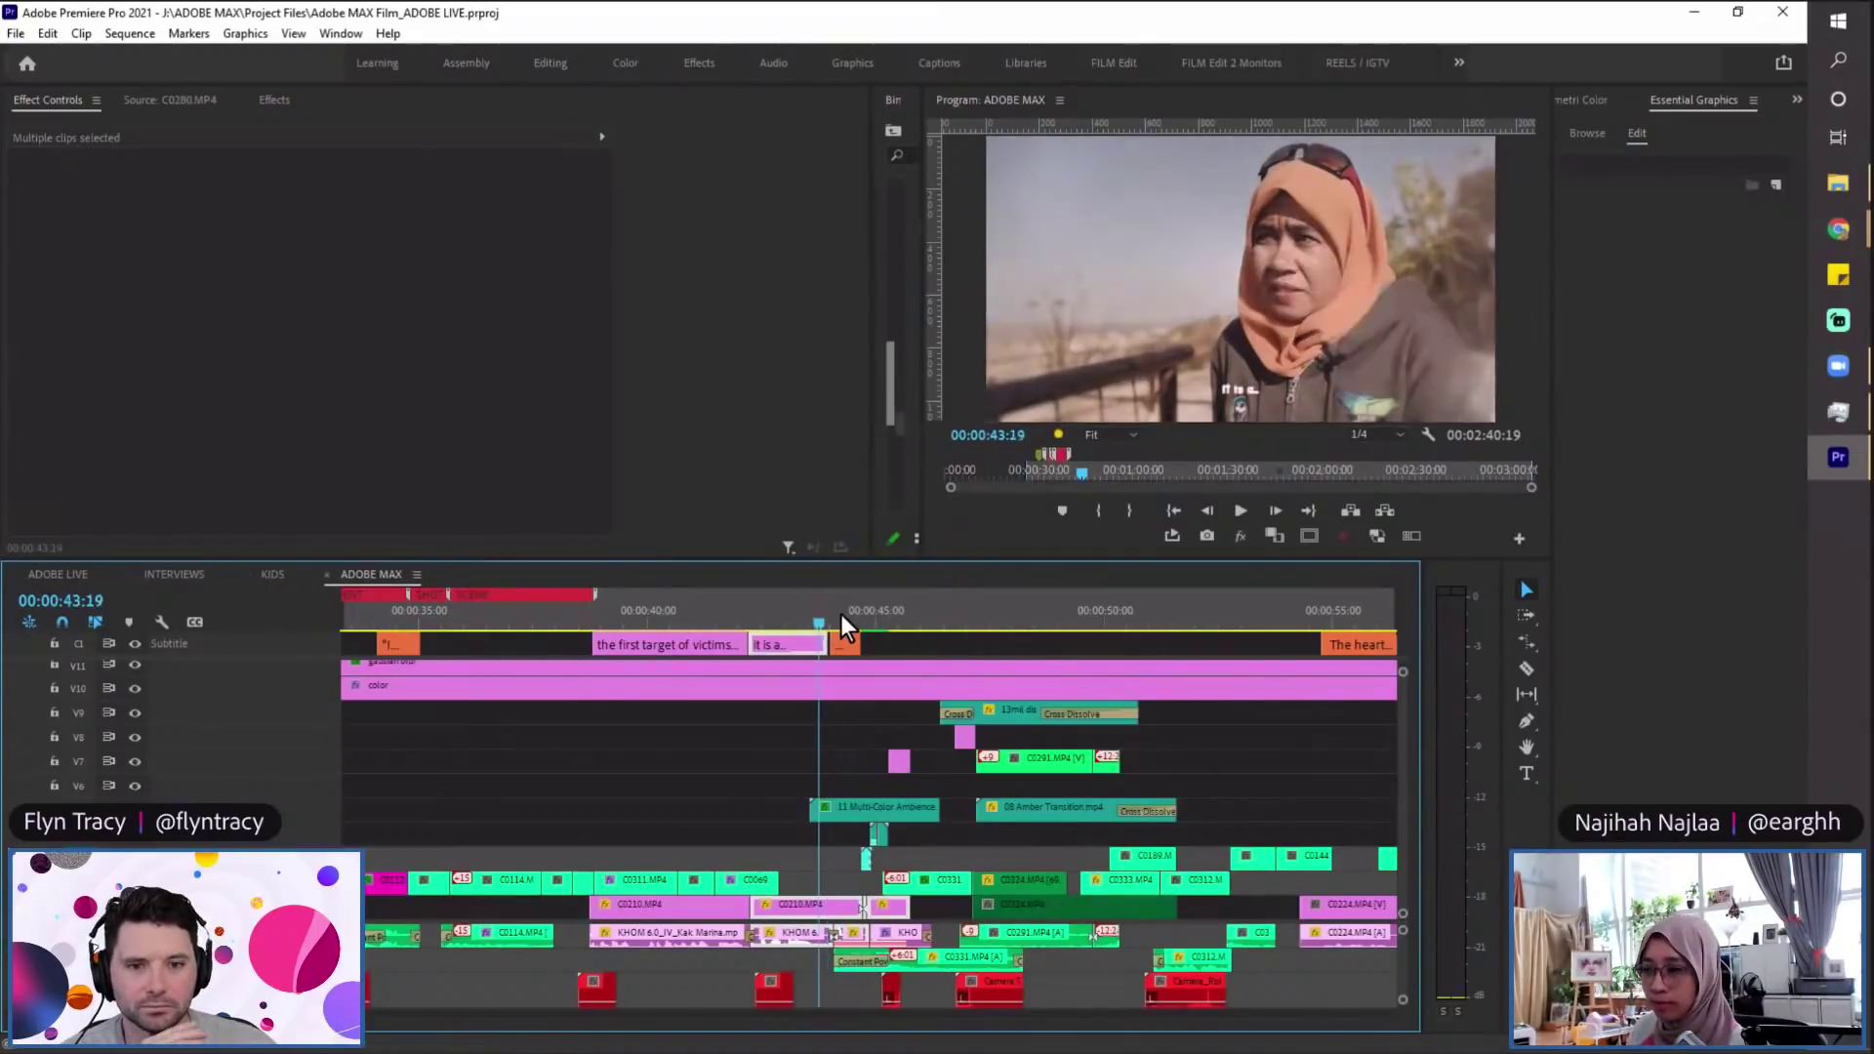
key(ctrl+s)
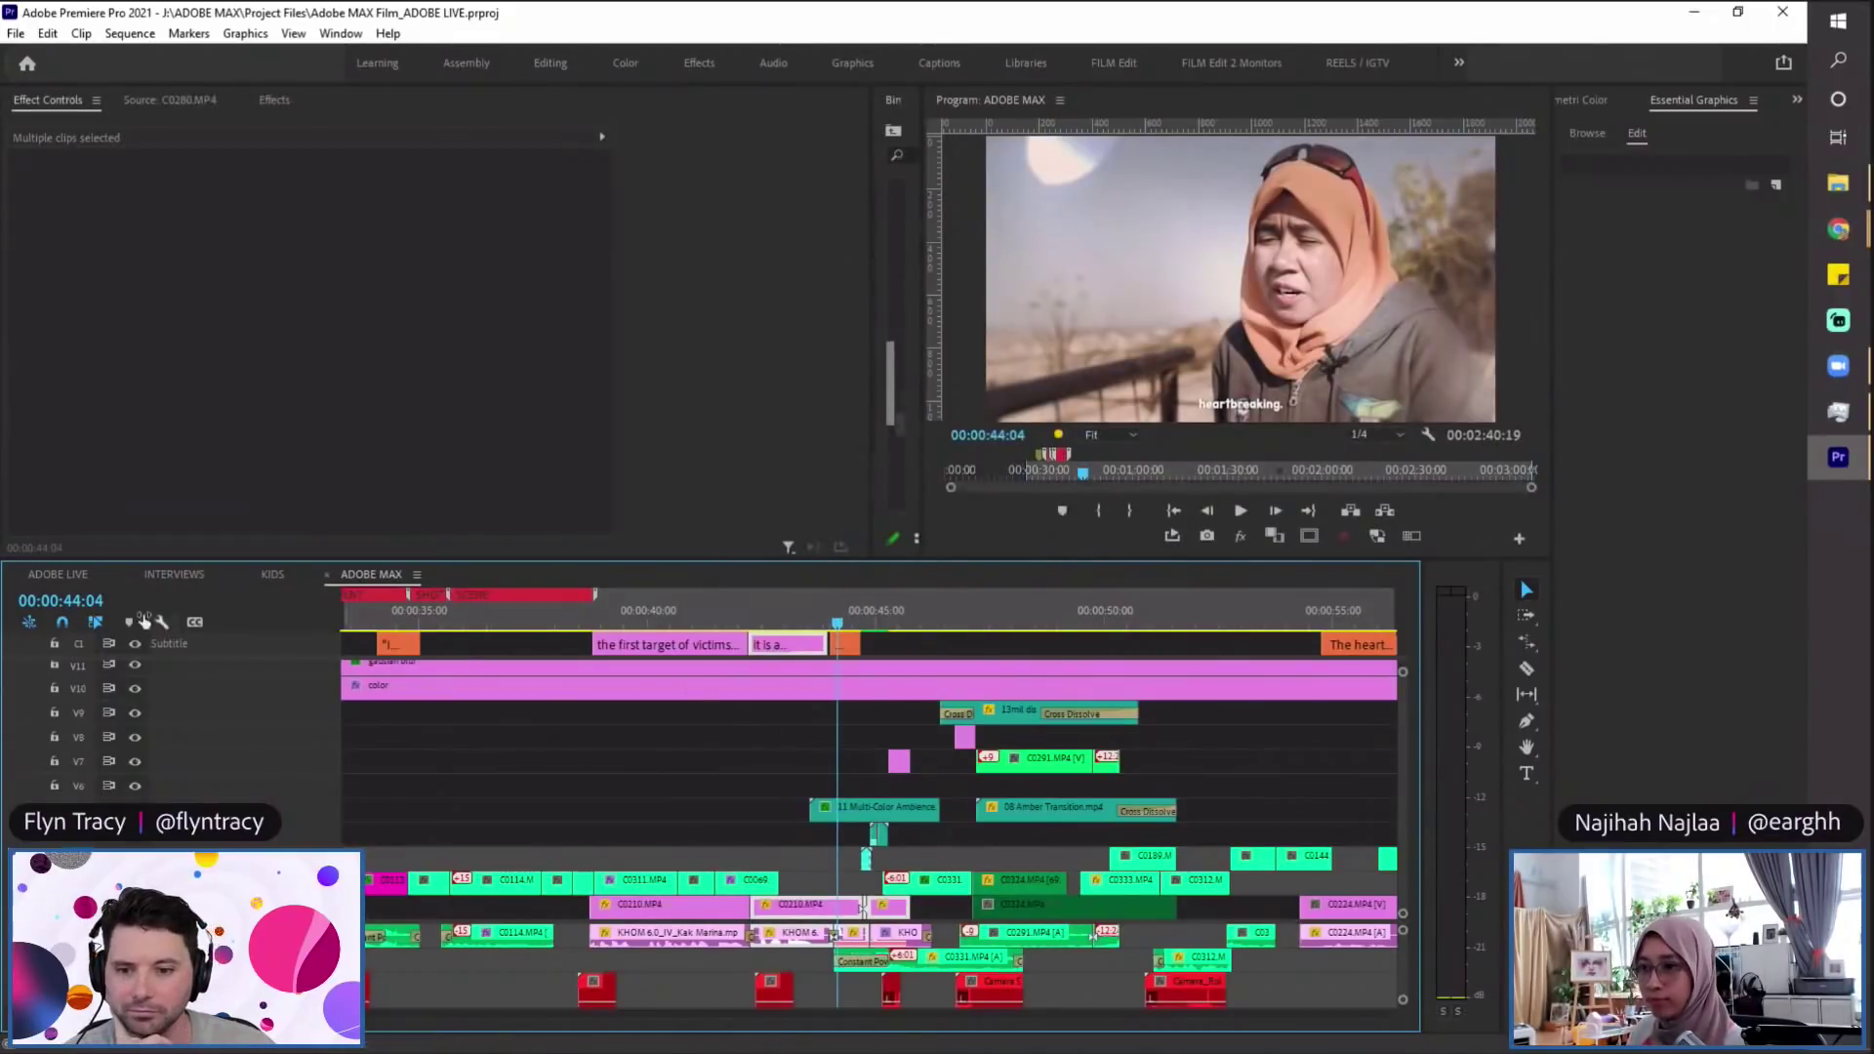
Step: Switch to the ADOBE LIVE sequence and check its B-roll and captions at about 00:01:16:12 and 00:01:21:11
click(70, 577)
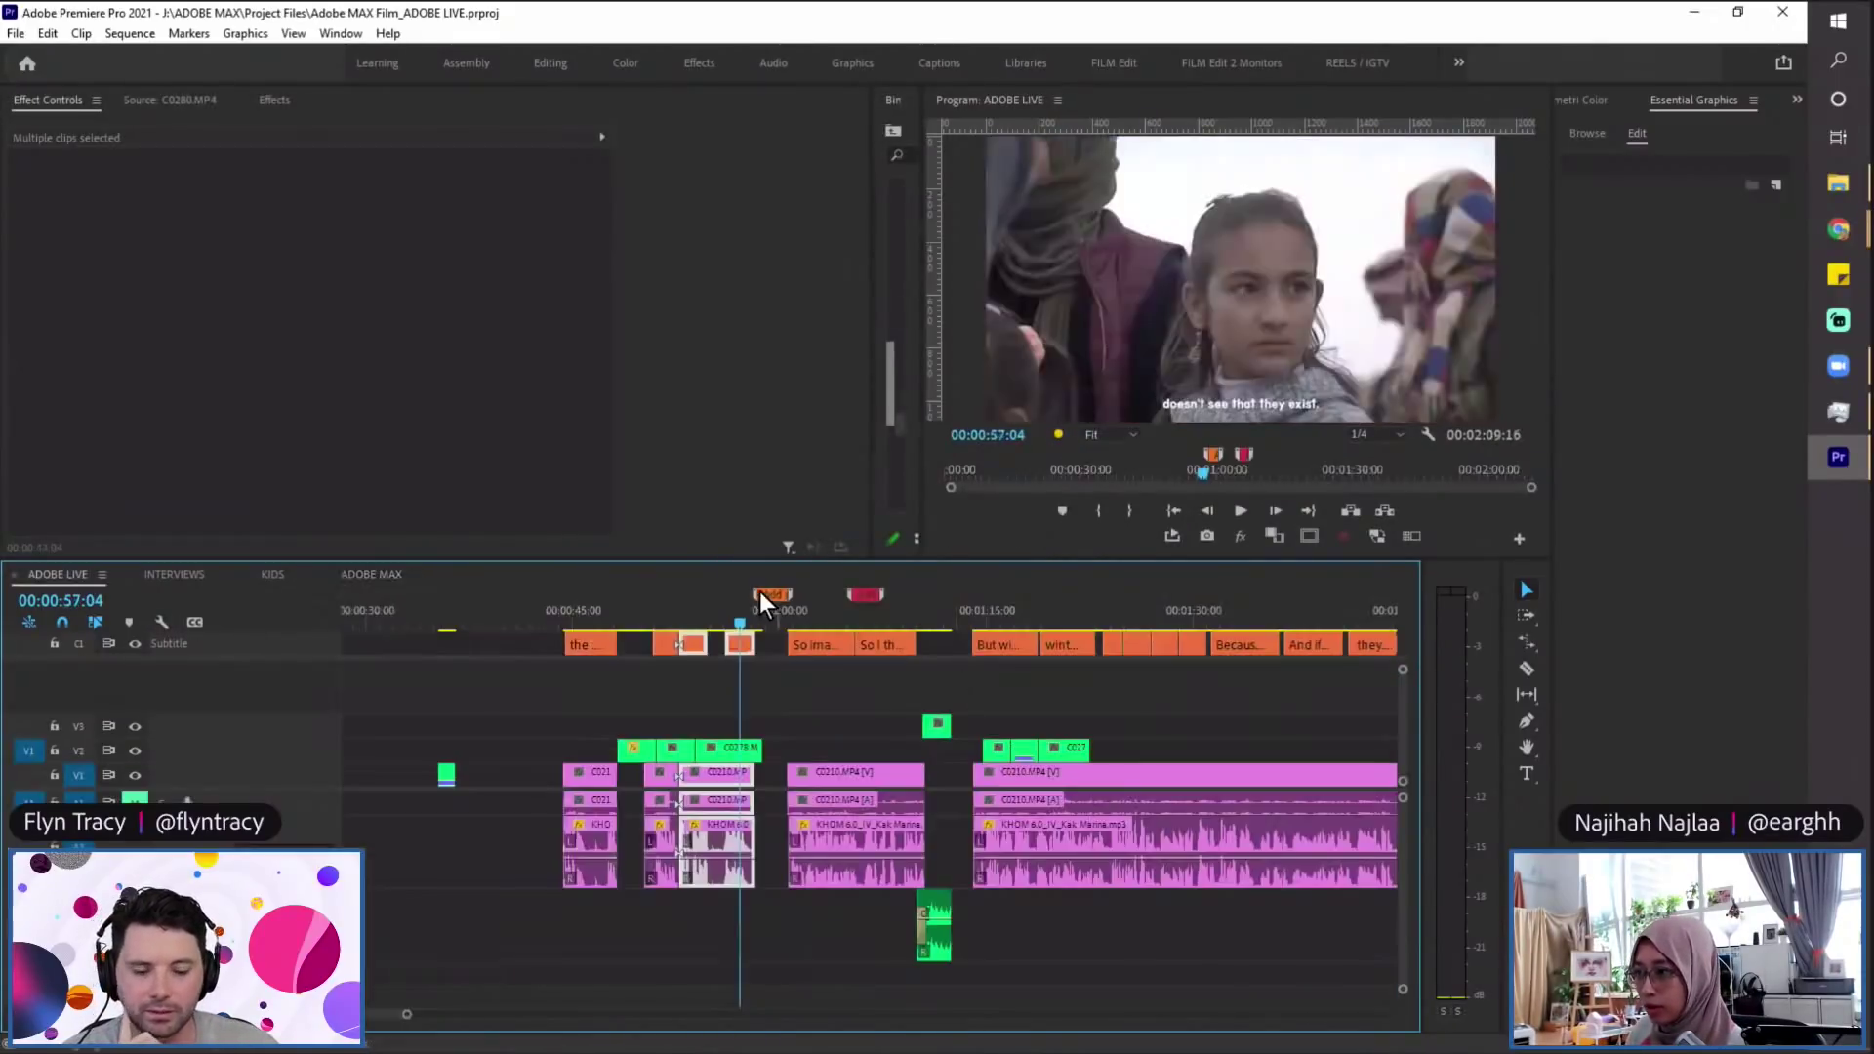
click(1003, 625)
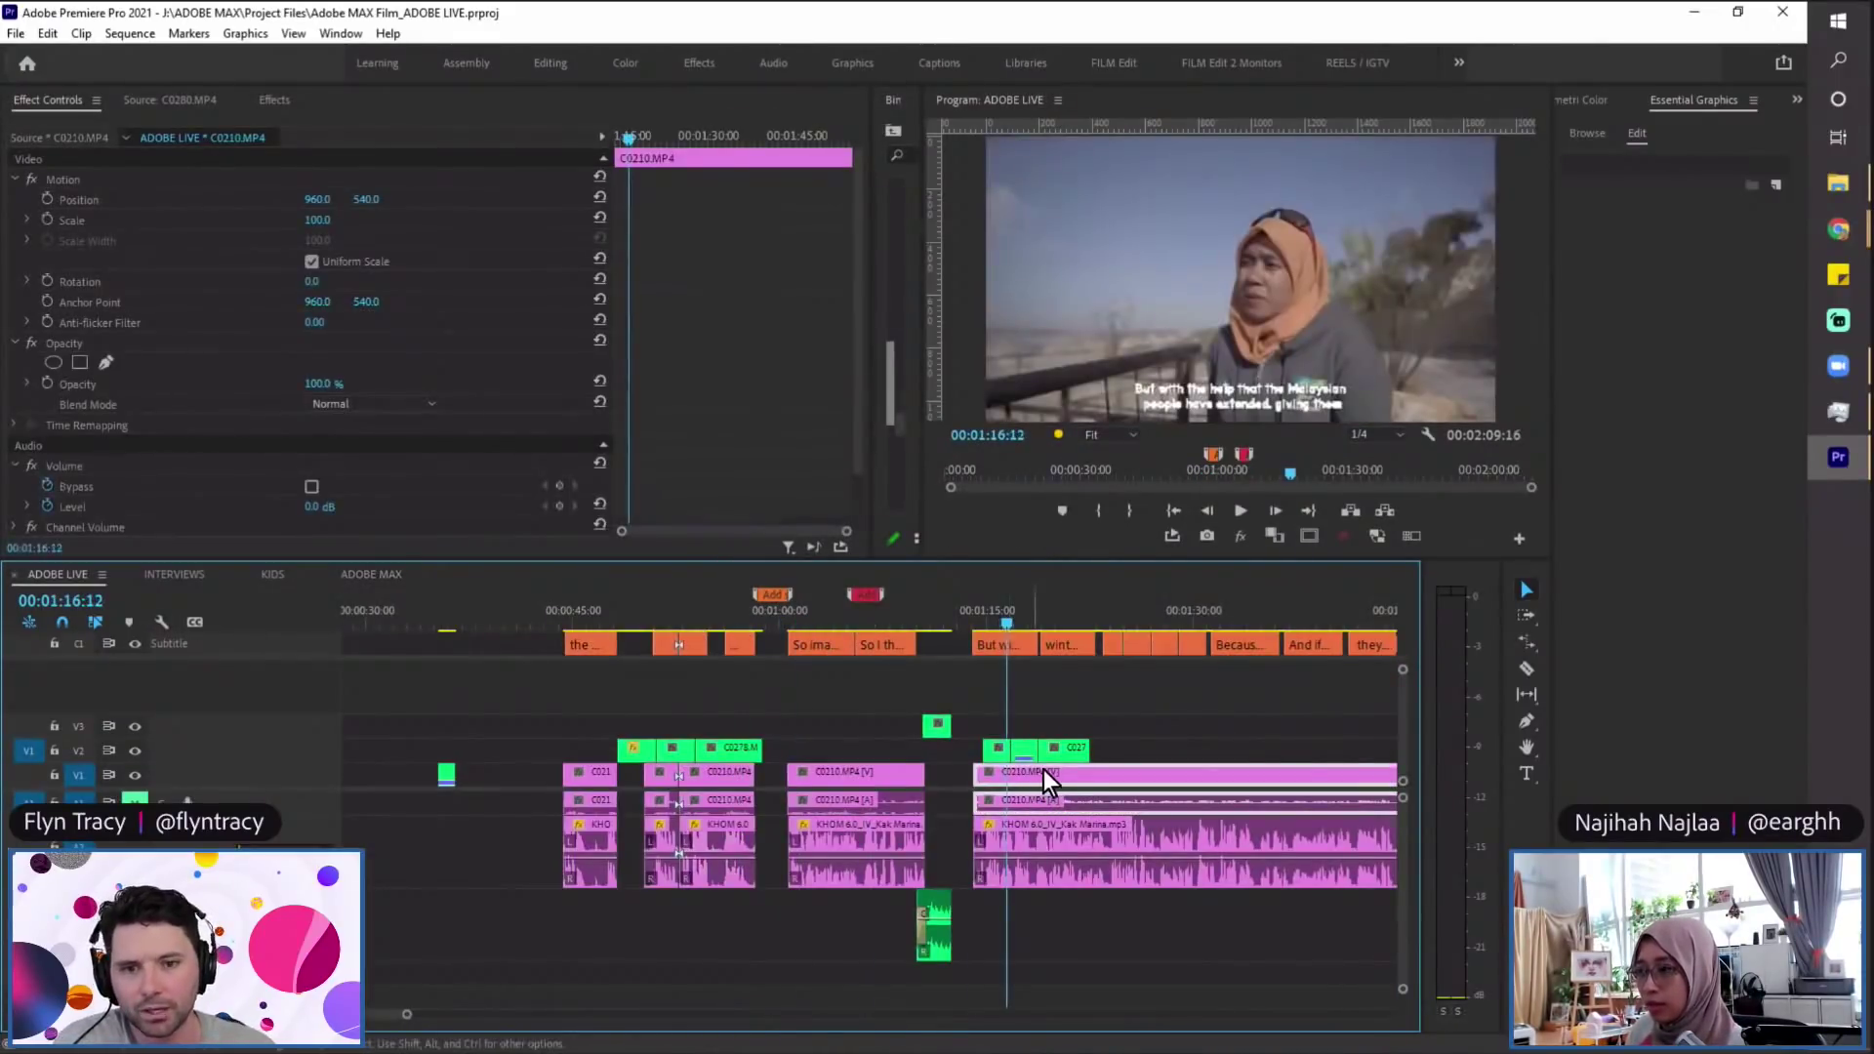
scroll(1051, 778, down, 5)
click(713, 625)
Step: Return to the ADOBE MAX sequence, examine the "heartbreaking" caption section between 00:00:44:09 and 00:00:44:13, and save the project
click(386, 576)
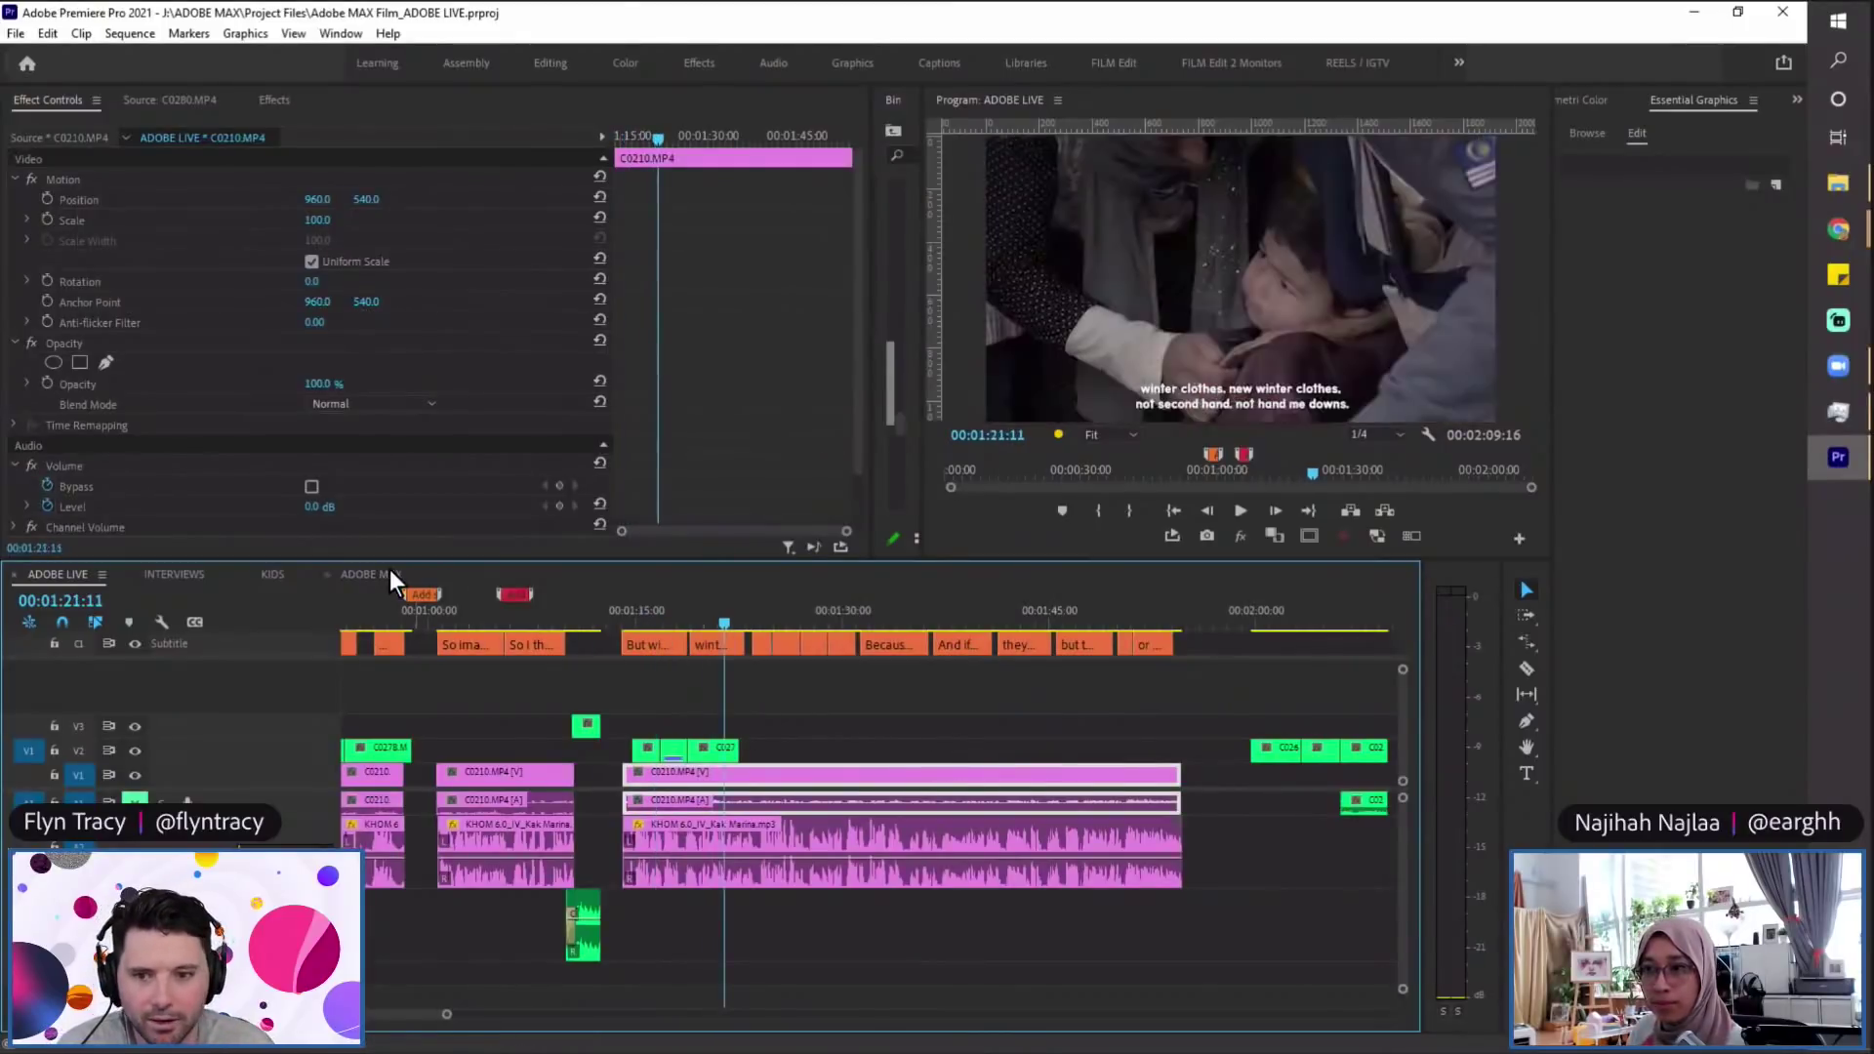
click(848, 621)
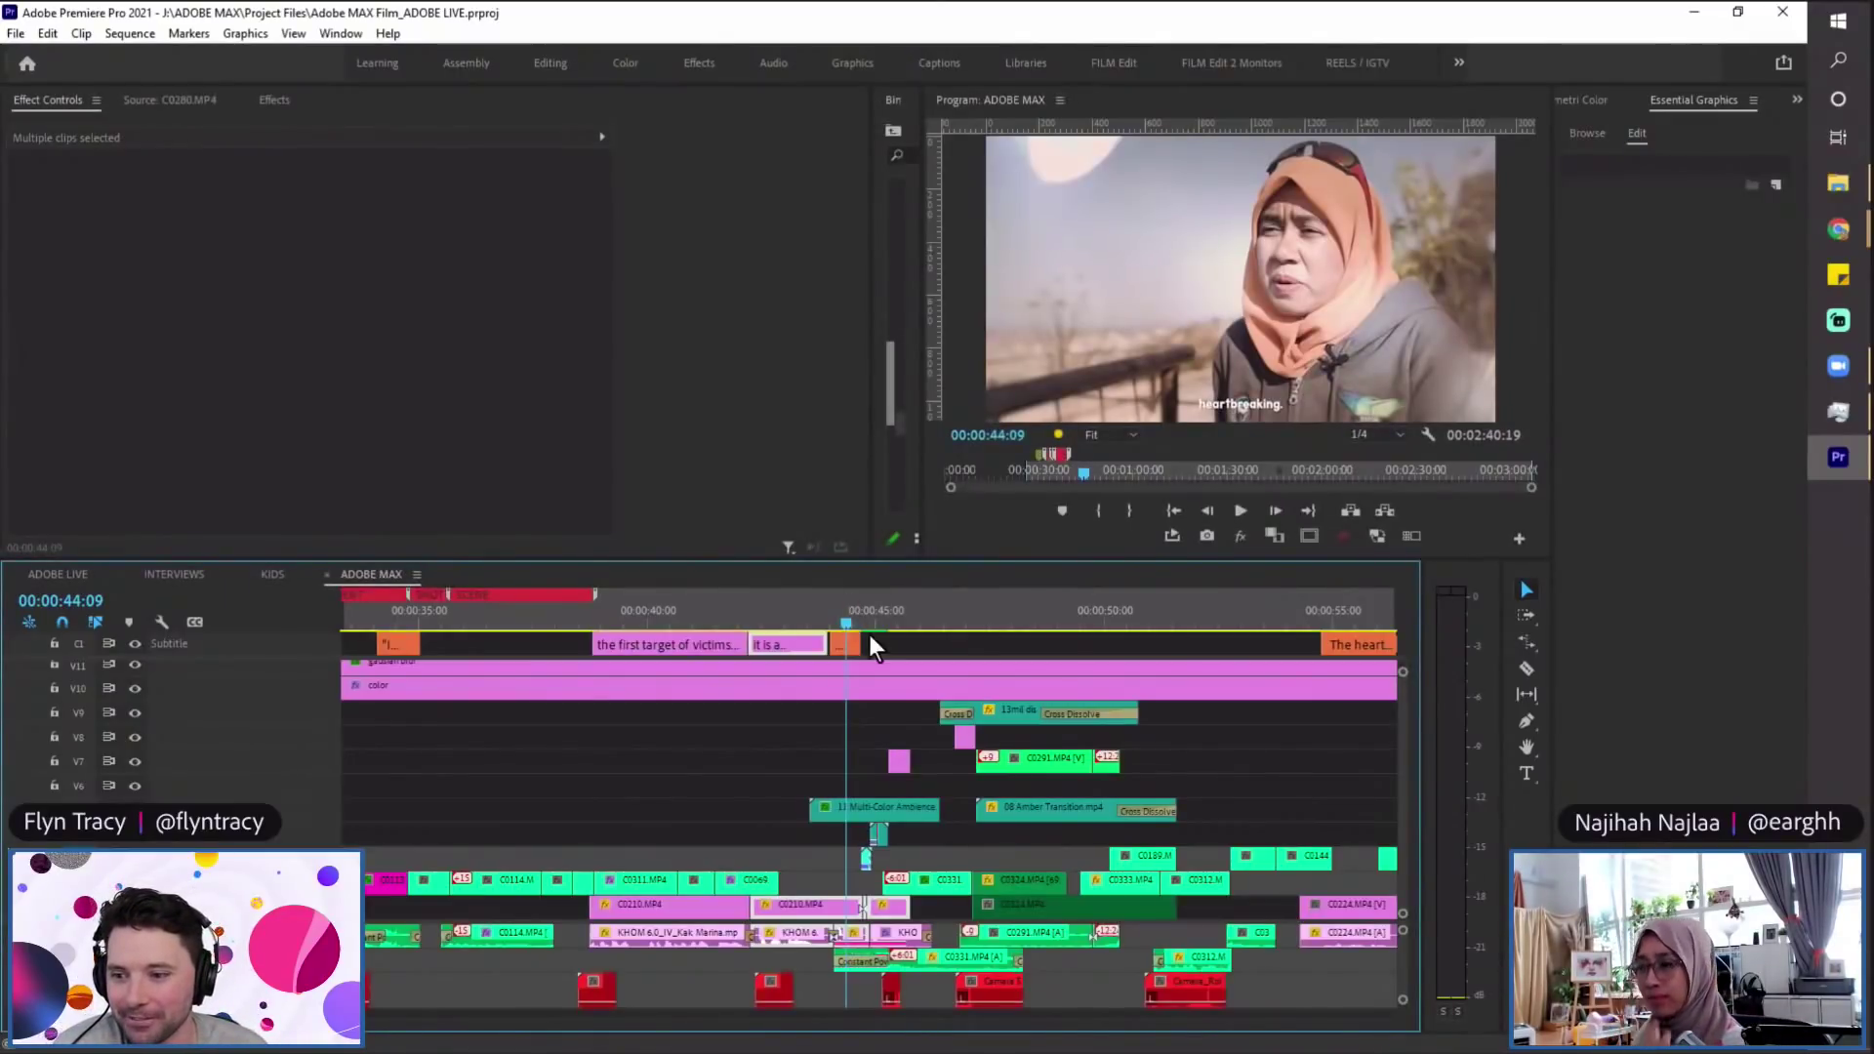
scroll(847, 684, down, 2)
drag(766, 625, 774, 624)
scroll(910, 674, up, 3)
scroll(824, 723, down, 8)
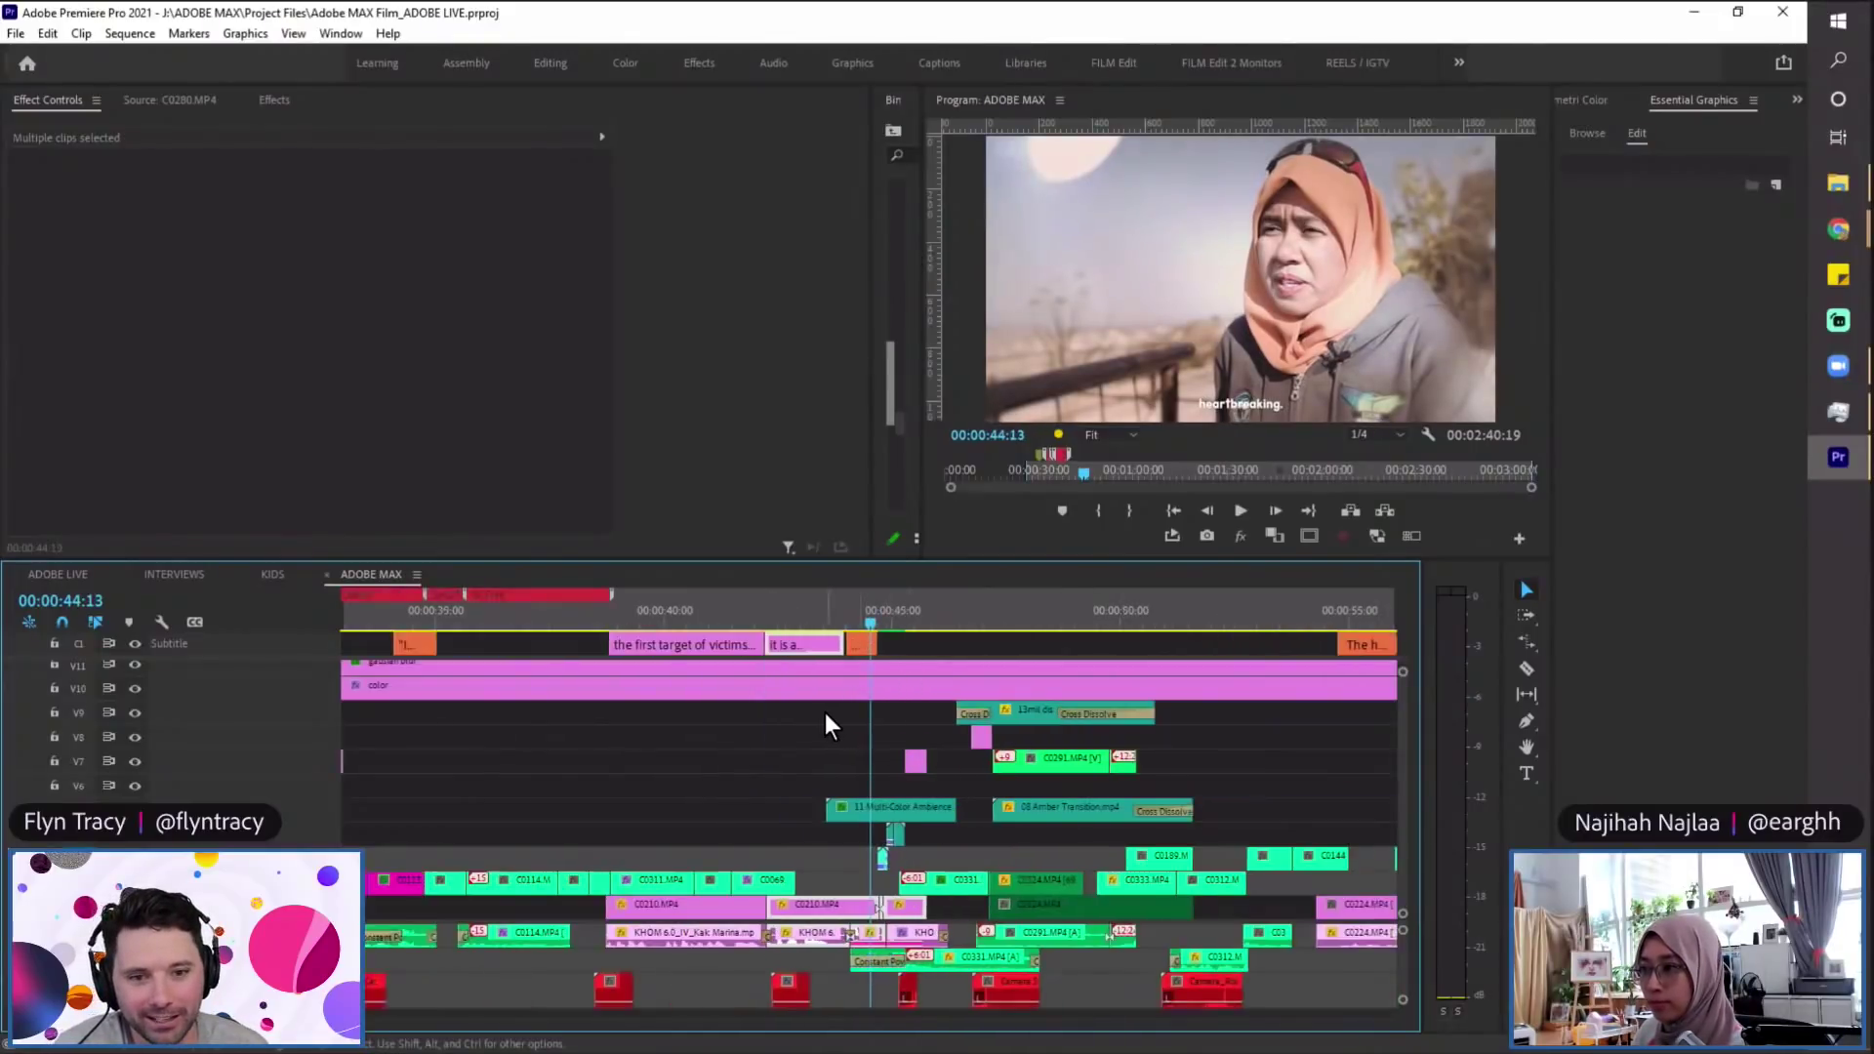
scroll(826, 724, up, 4)
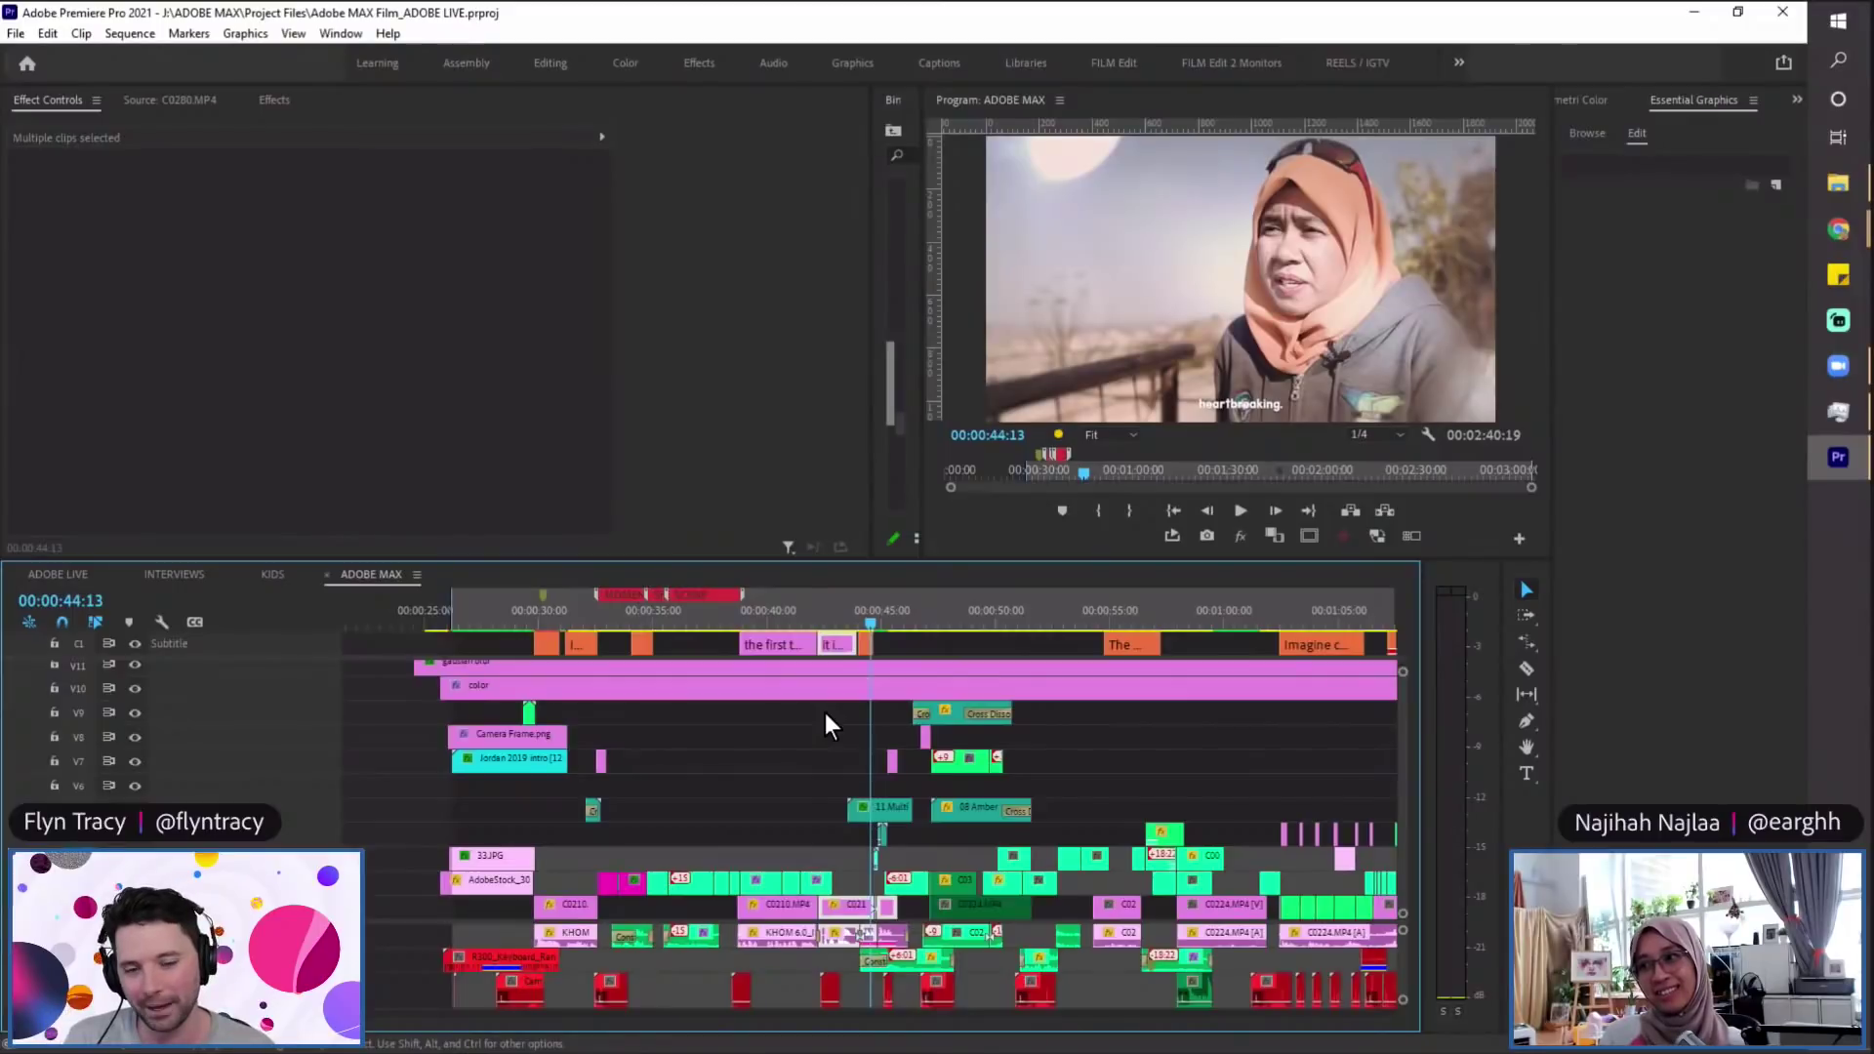
scroll(741, 705, down, 3)
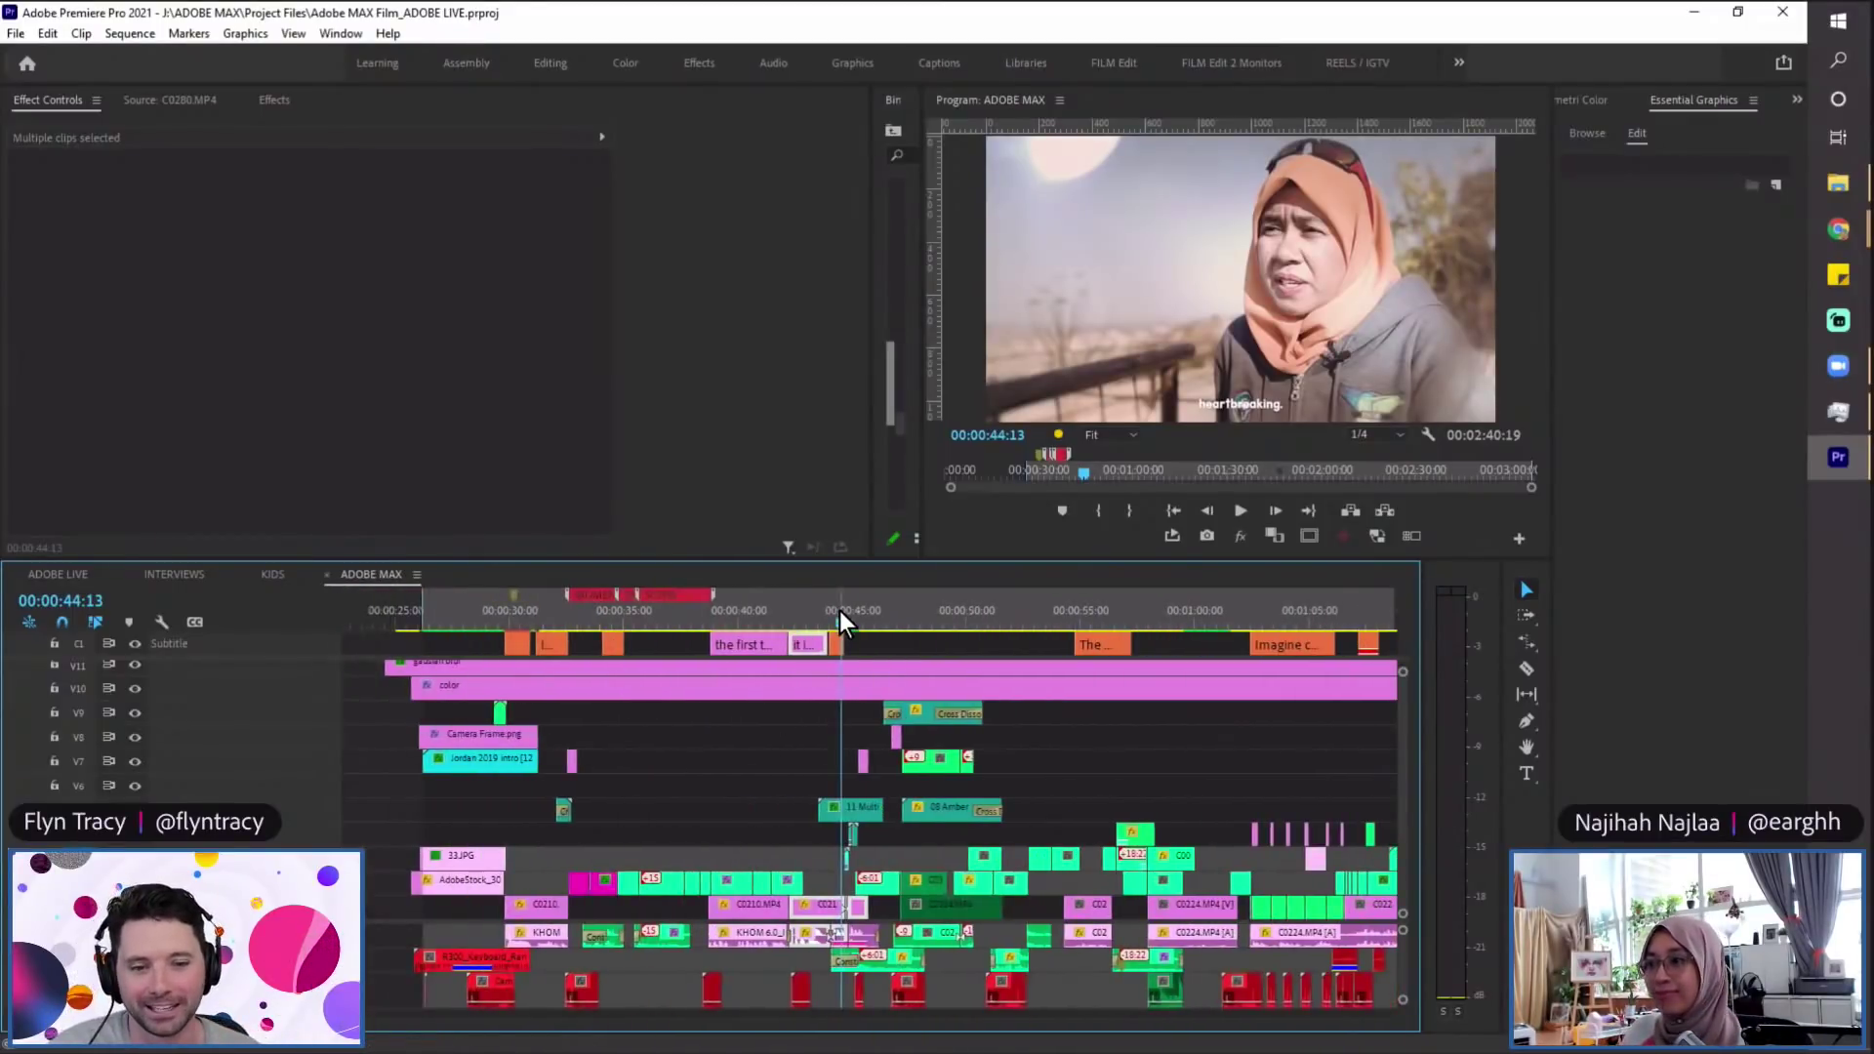
click(840, 611)
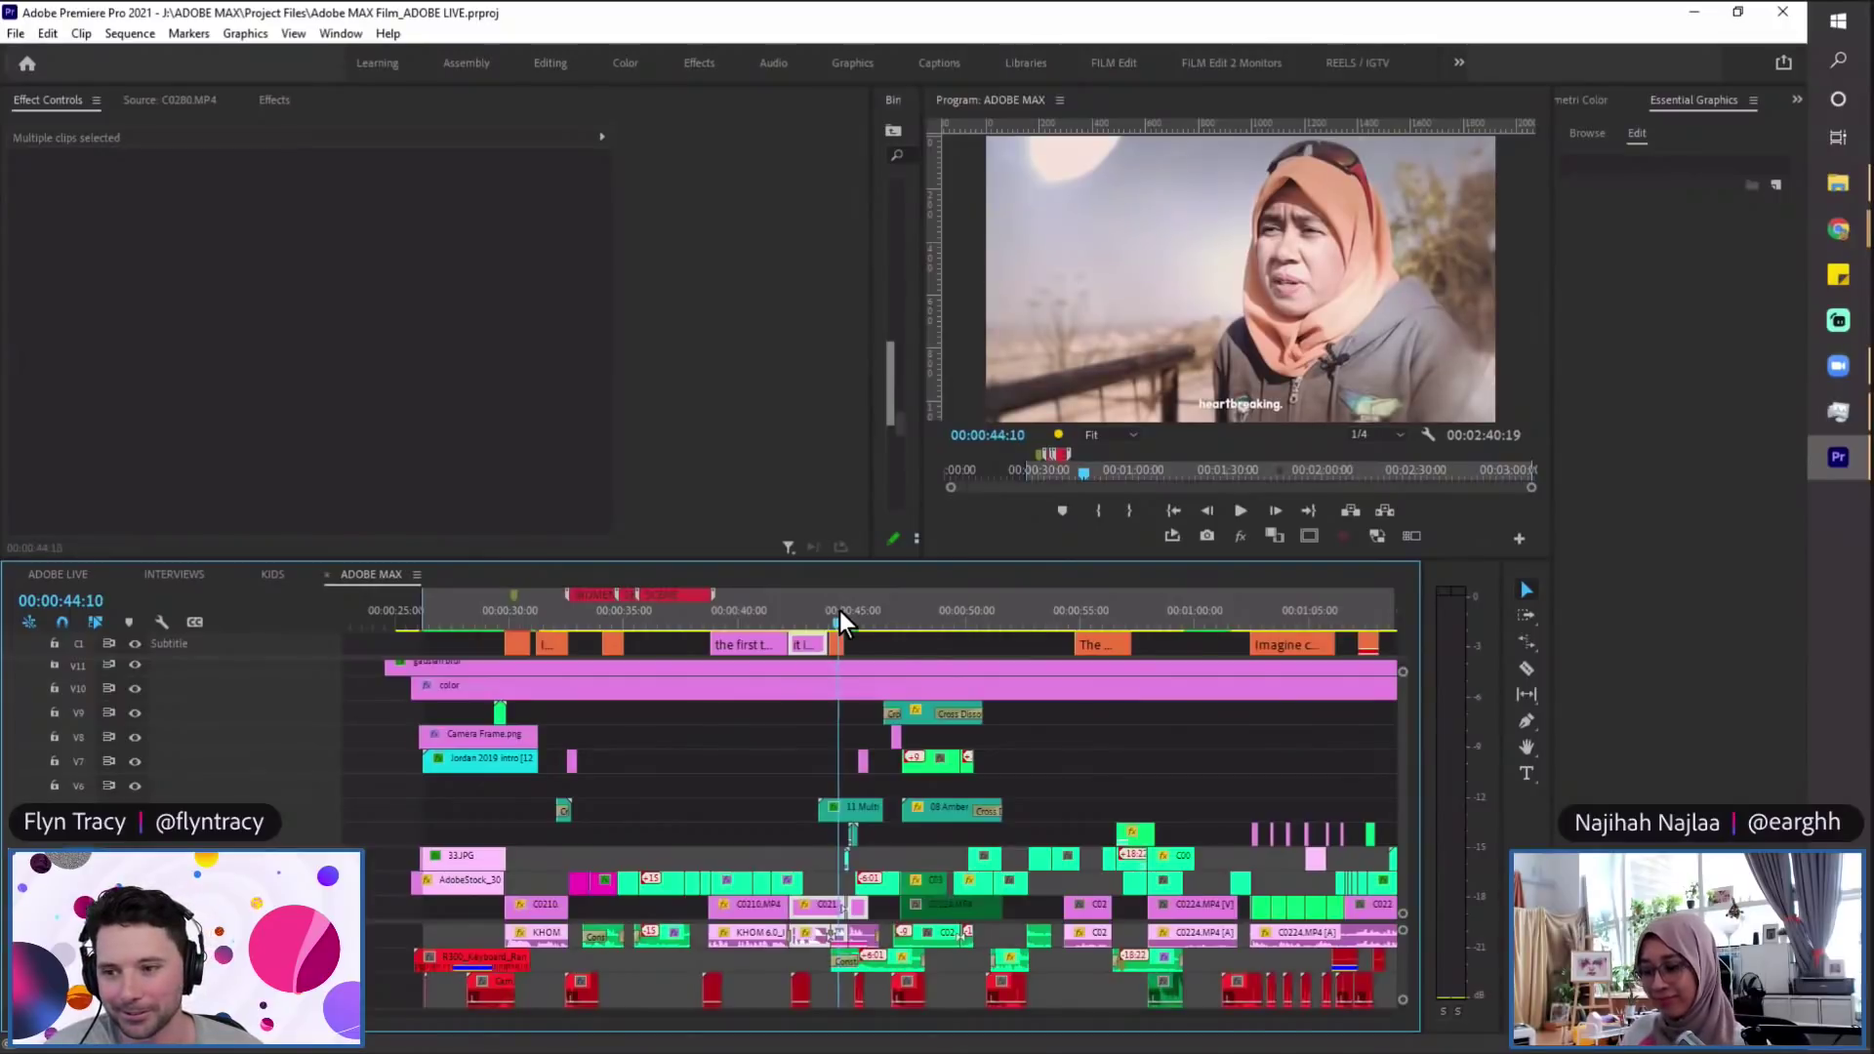
key(ctrl+s)
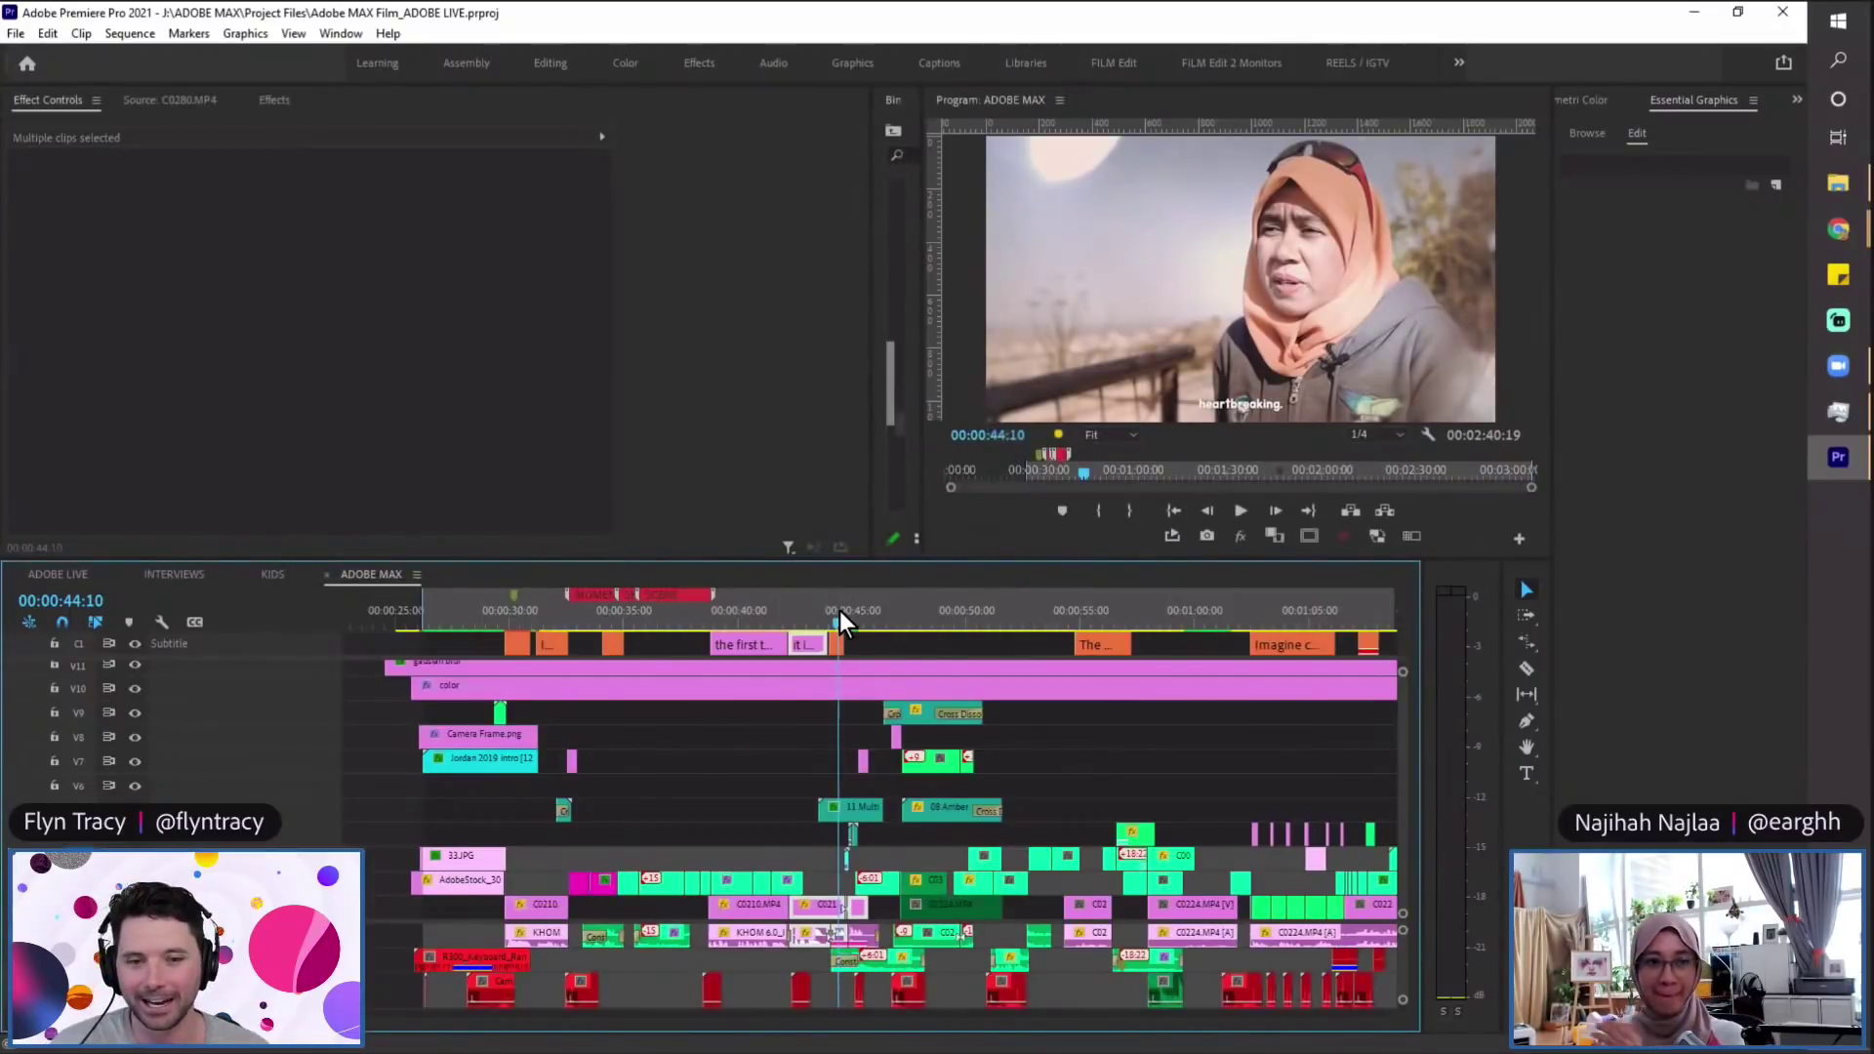